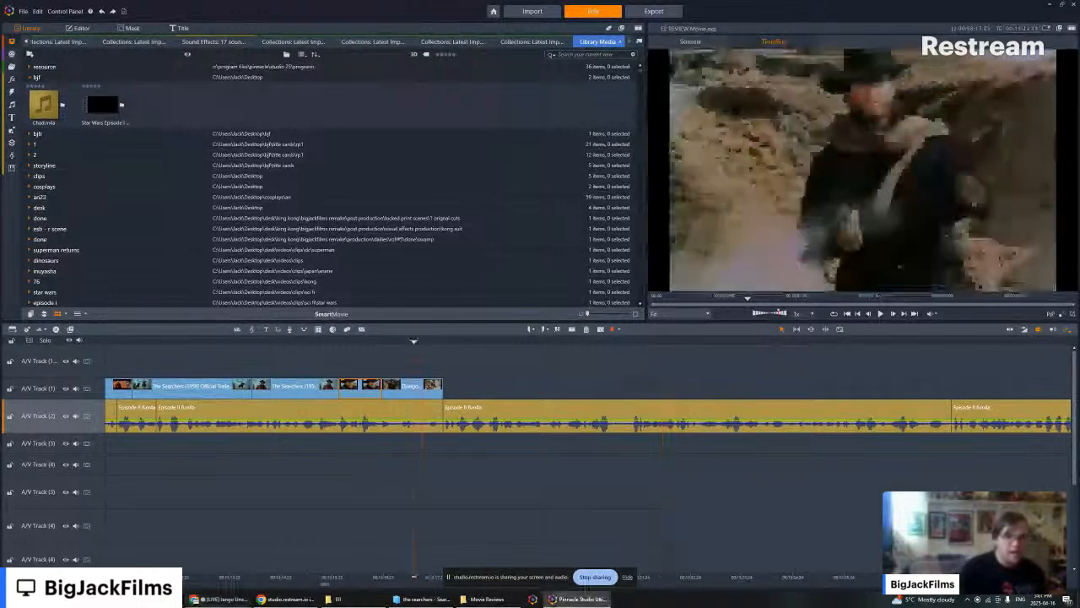
# - Play the timeline past the end of the Django clip to review the narration that follows it
pyautogui.hotkey('alt', 'Tab')
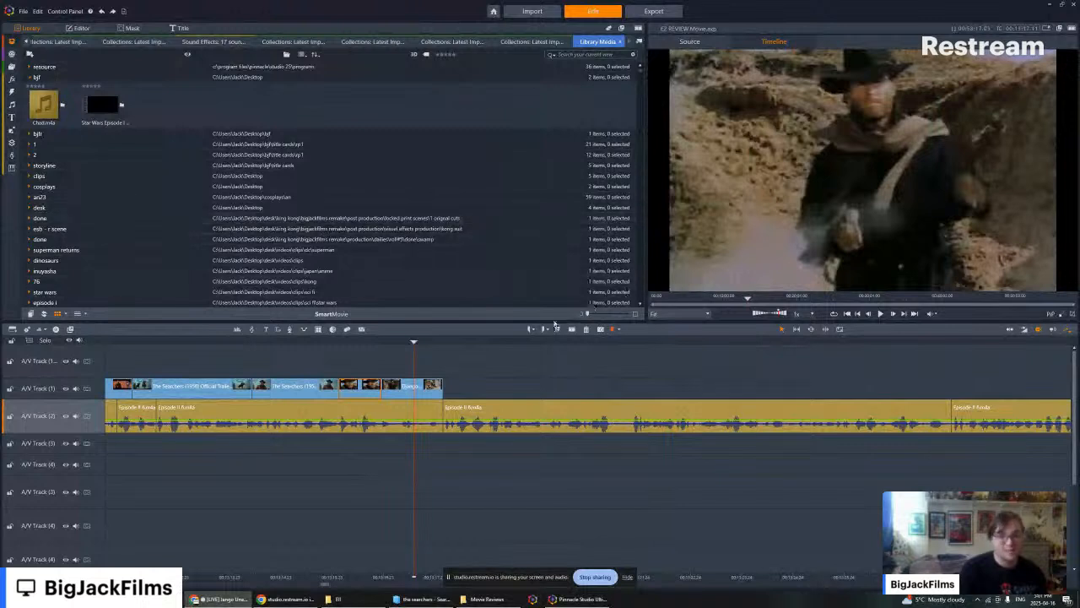
pyautogui.click(881, 313)
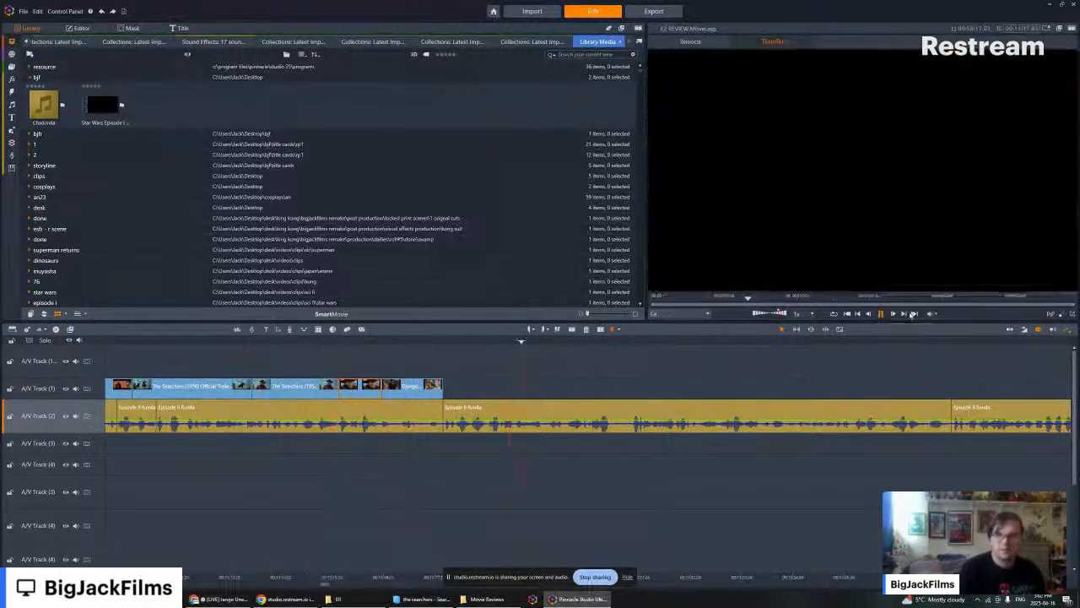
pyautogui.click(882, 313)
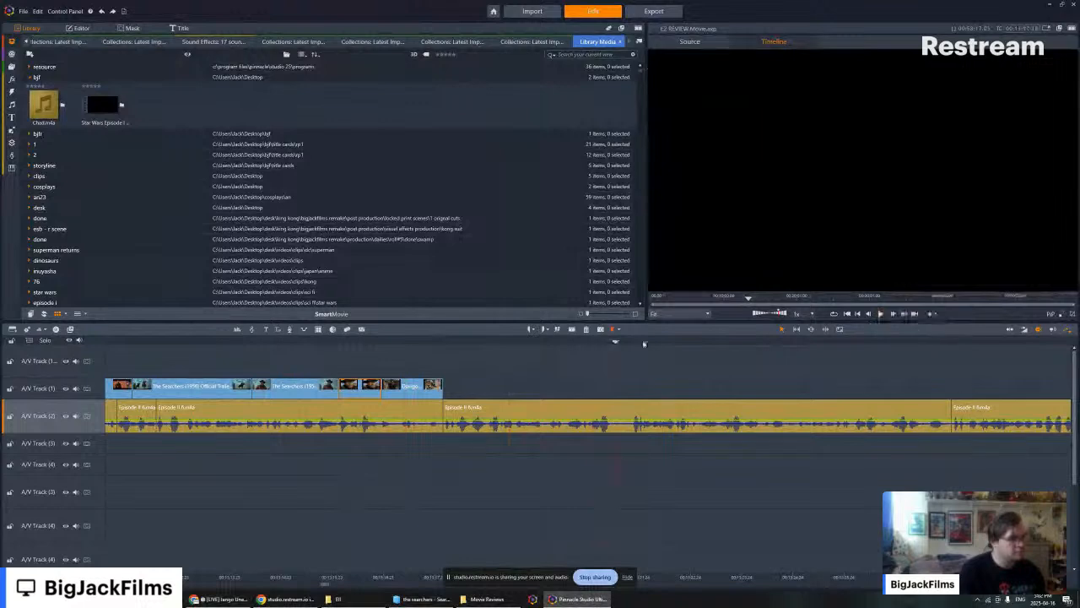
# - Resize the workspace so the preview is wider and taller, with a narrower library beside it
pyautogui.moveTo(645, 319); pyautogui.dragTo(395, 347)
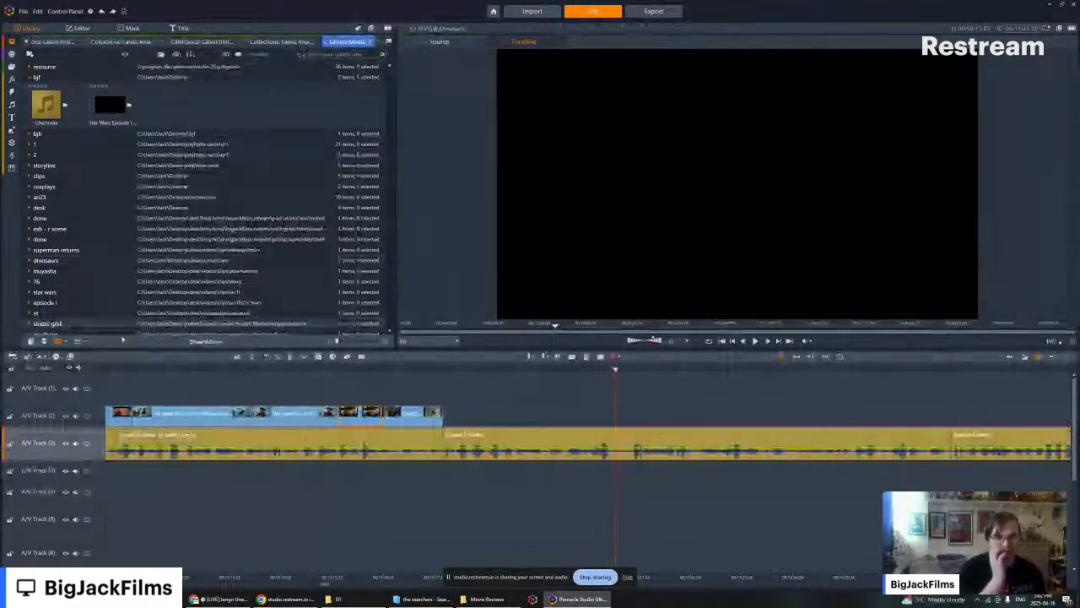
pyautogui.moveTo(123, 339); pyautogui.dragTo(109, 369)
# - Find the dark armoured-figure scene among the Star Wars Episode II Attack Of The Clones library scenes and insert it after the Django clip
pyautogui.rightClick(249, 419)
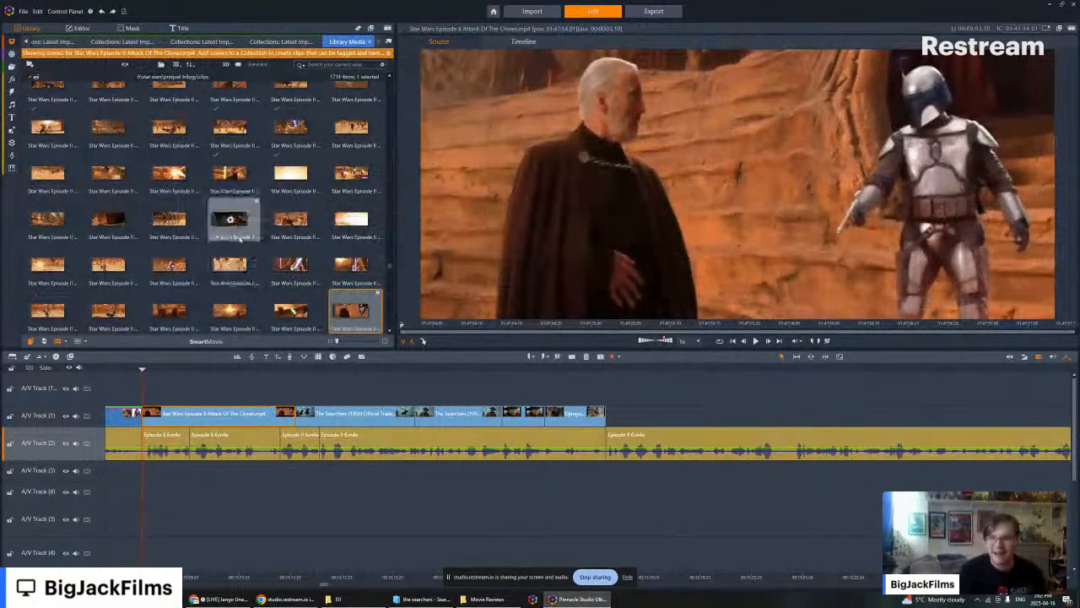
pyautogui.scroll(-1, 240, 239)
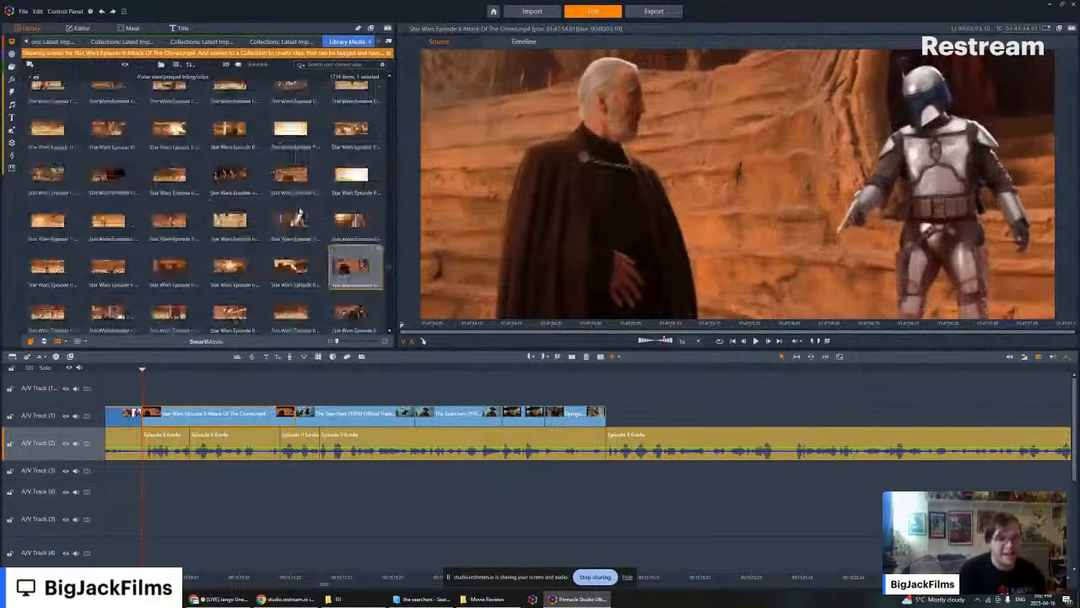
pyautogui.scroll(-1, 299, 211)
pyautogui.scroll(-3, 297, 198)
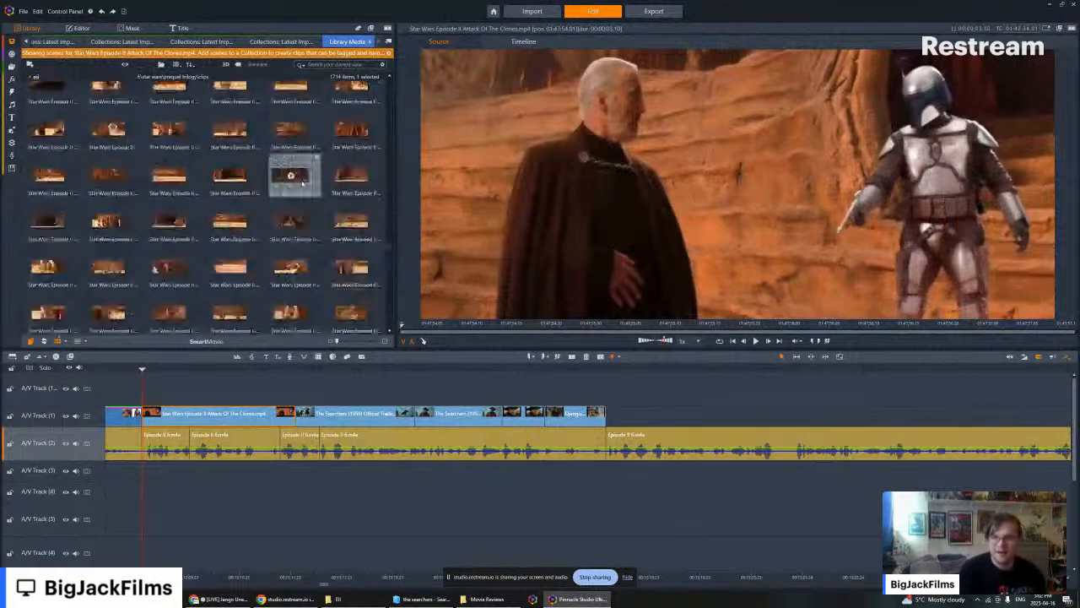
pyautogui.scroll(-3, 294, 190)
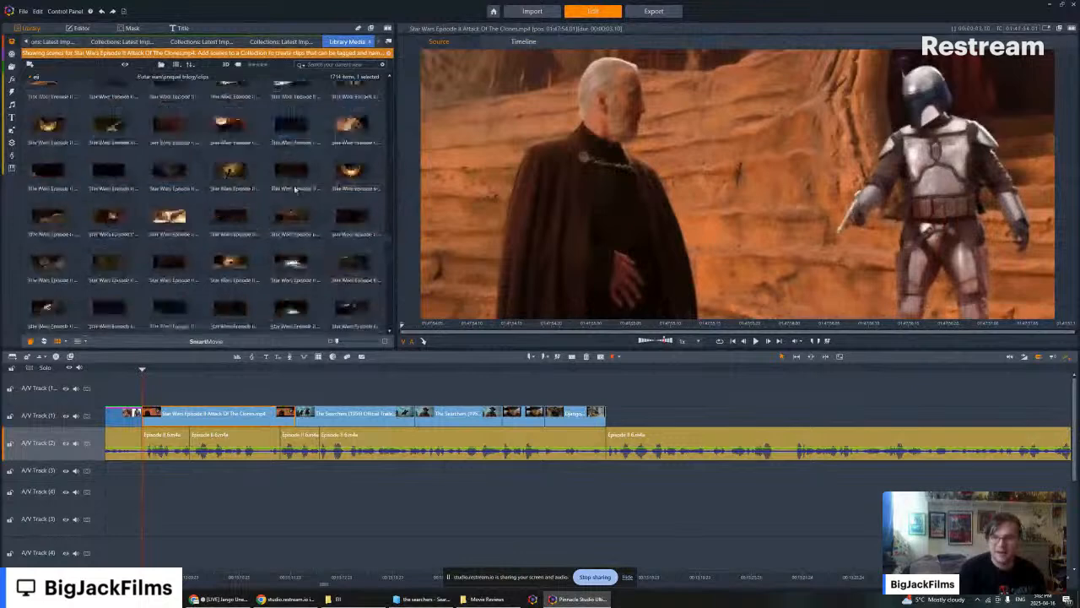
pyautogui.scroll(-2, 285, 211)
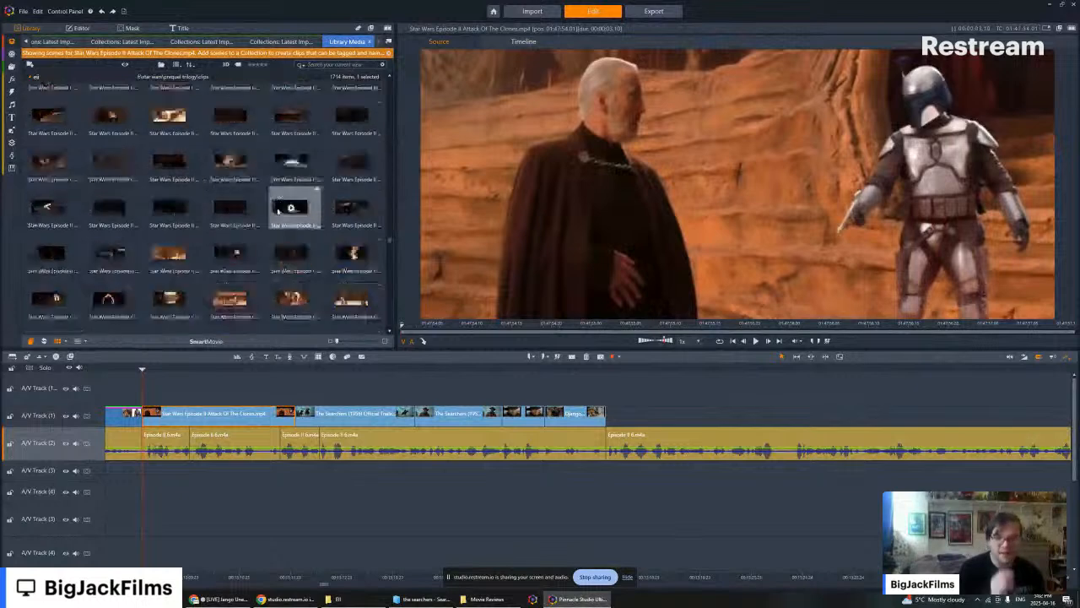
pyautogui.scroll(2, 266, 221)
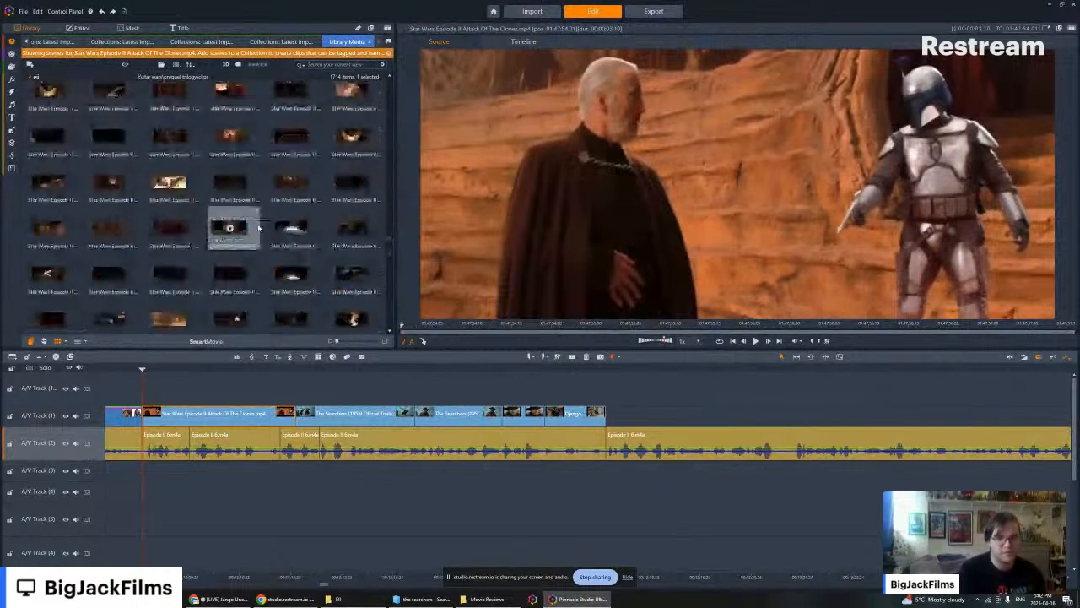
pyautogui.scroll(-3, 253, 233)
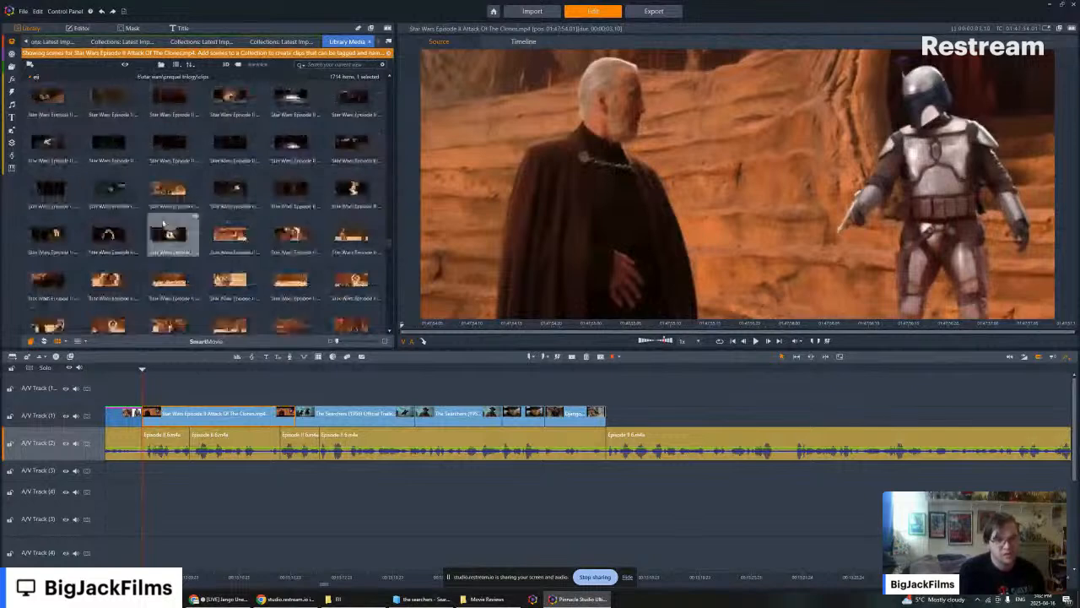
pyautogui.click(114, 185)
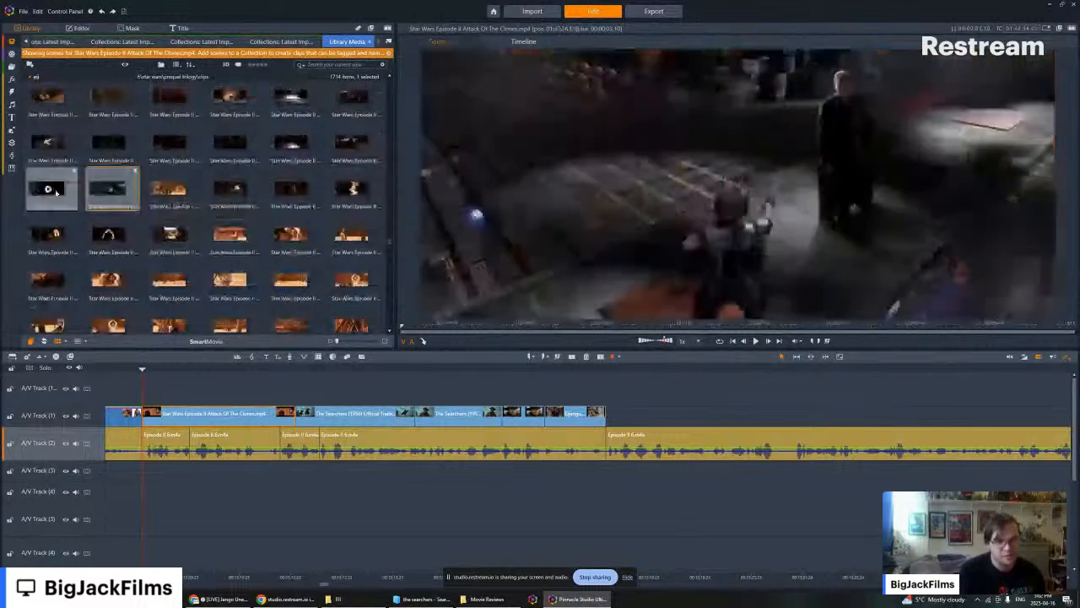
pyautogui.moveTo(56, 192); pyautogui.dragTo(609, 439)
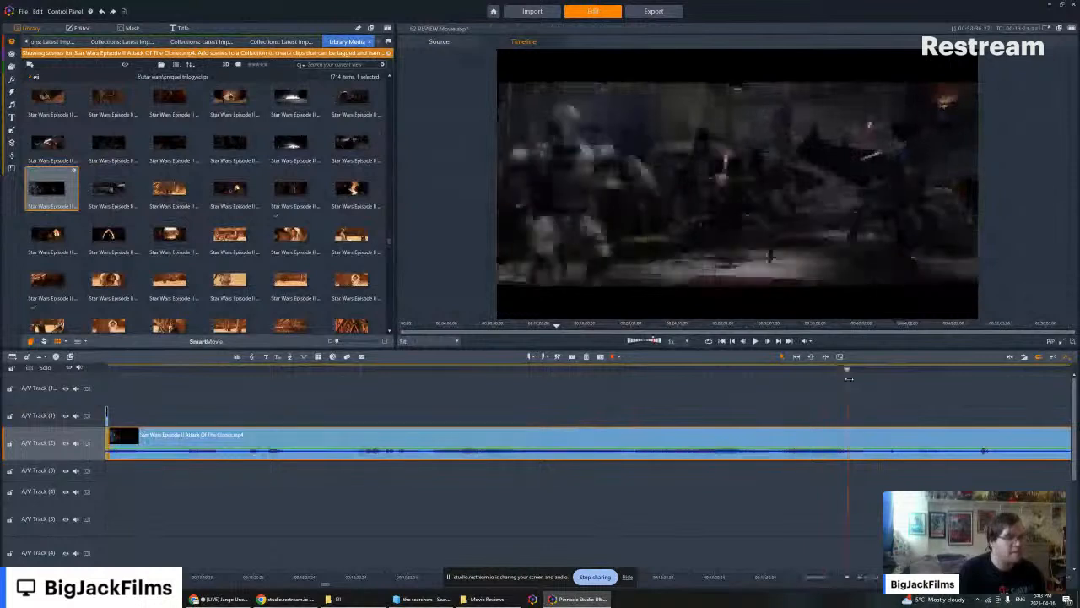
# - Split the inserted Attack Of The Clones clip where the wanted action starts and delete the portion before the cut
pyautogui.moveTo(848, 378); pyautogui.dragTo(817, 374)
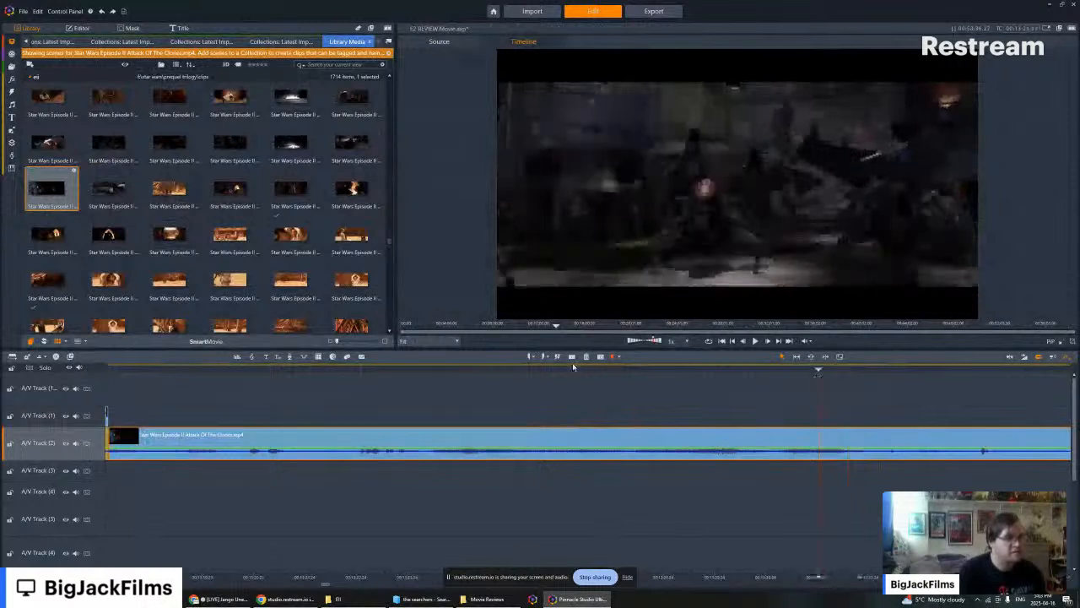
pyautogui.click(572, 357)
pyautogui.rightClick(588, 438)
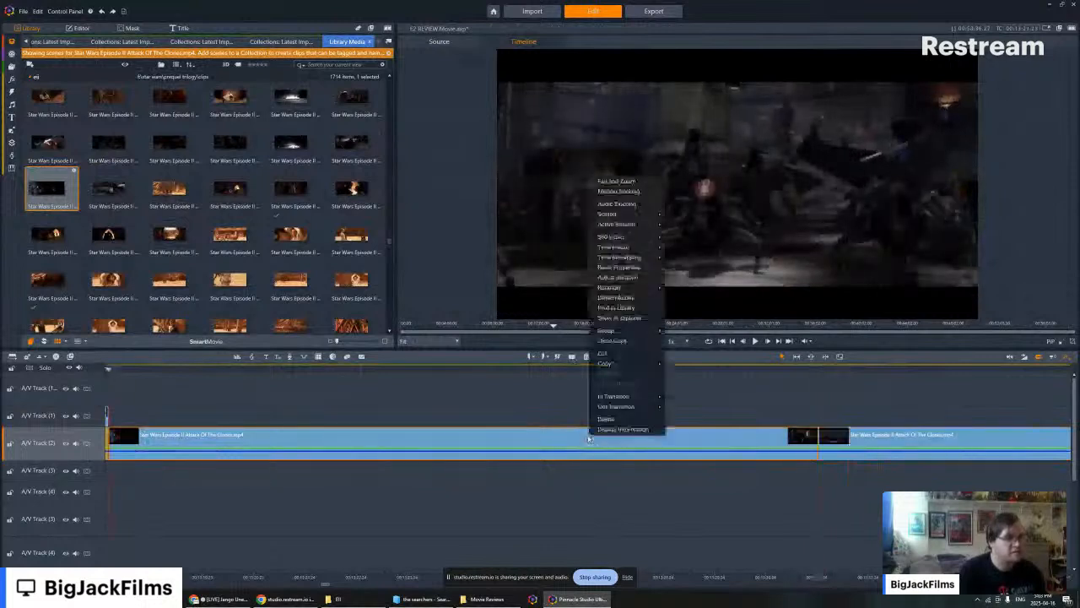
pyautogui.click(606, 418)
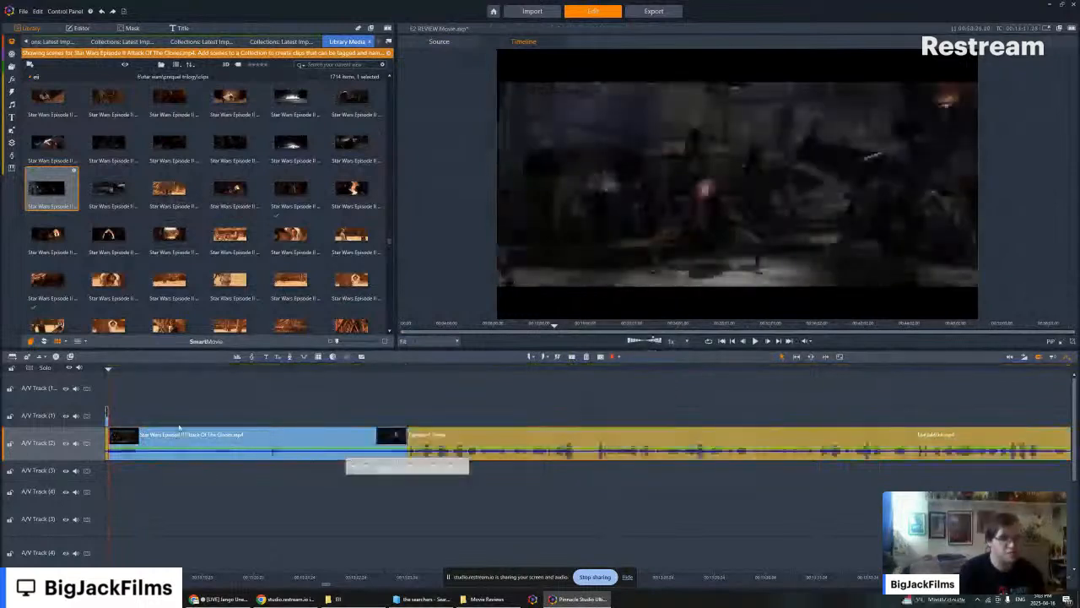
# - Move the remaining Attack Of The Clones clip up to A/V Track (1) above the narration and disable its audio stream
pyautogui.moveTo(179, 433); pyautogui.dragTo(180, 417)
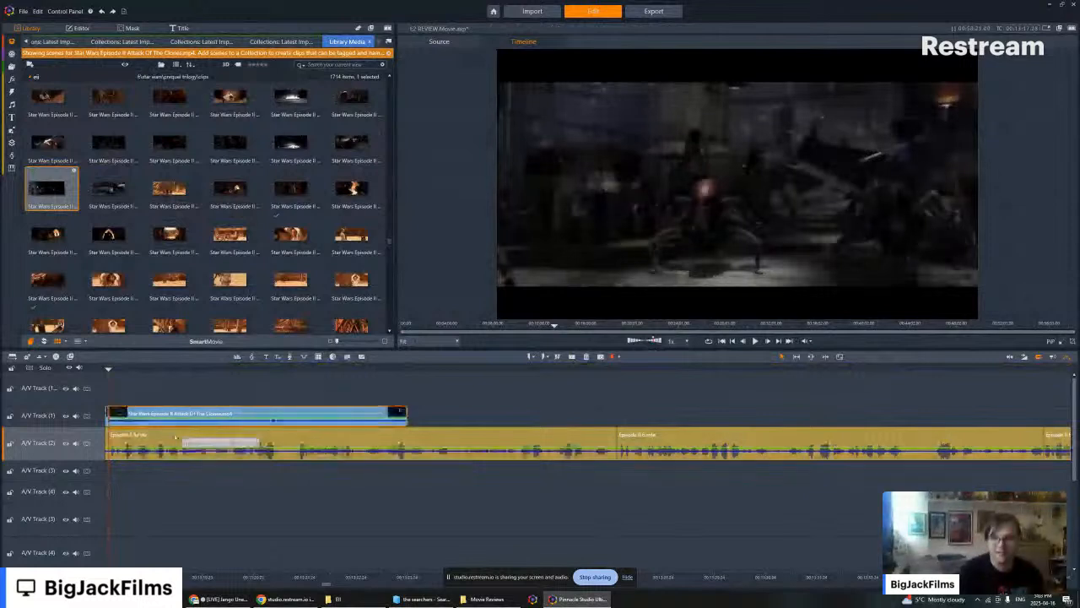
pyautogui.rightClick(172, 413)
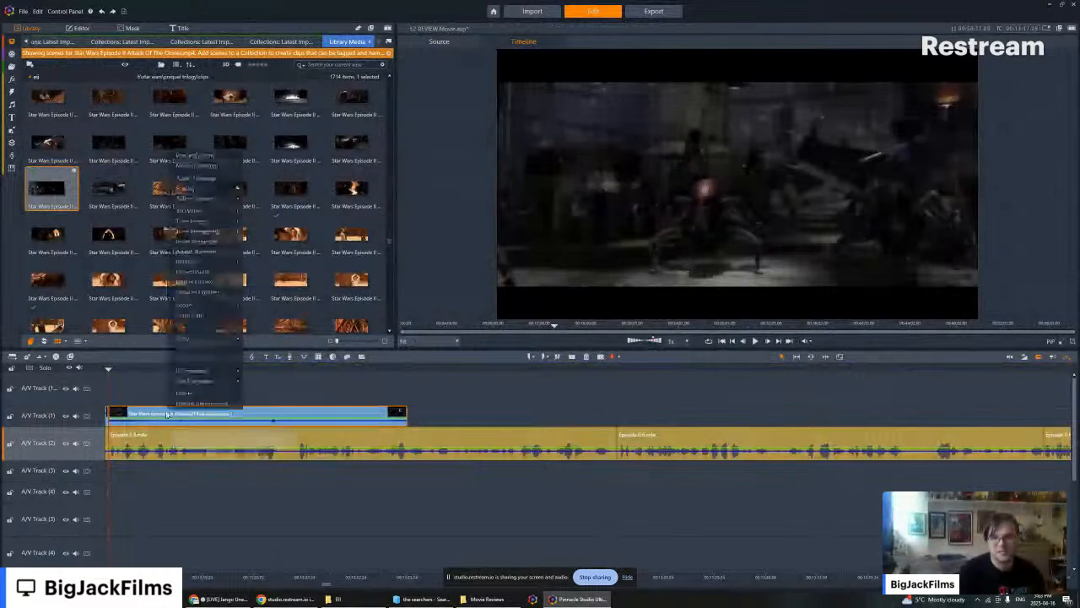
pyautogui.moveTo(216, 199)
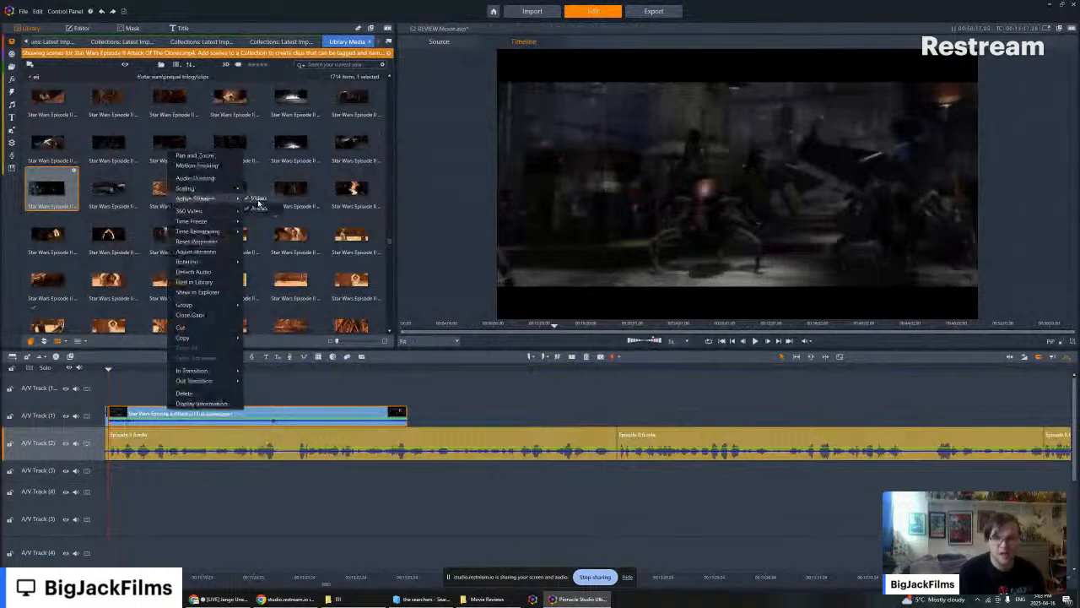
pyautogui.click(259, 207)
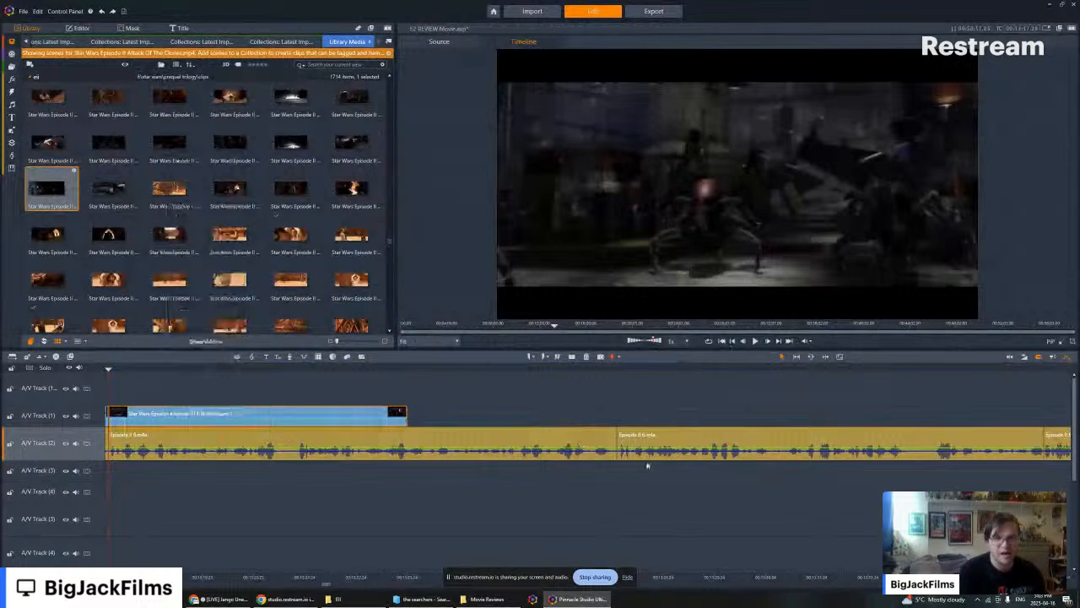
# - Play the dark clip against the narration and trim its end back to the pause in the speech
pyautogui.click(755, 341)
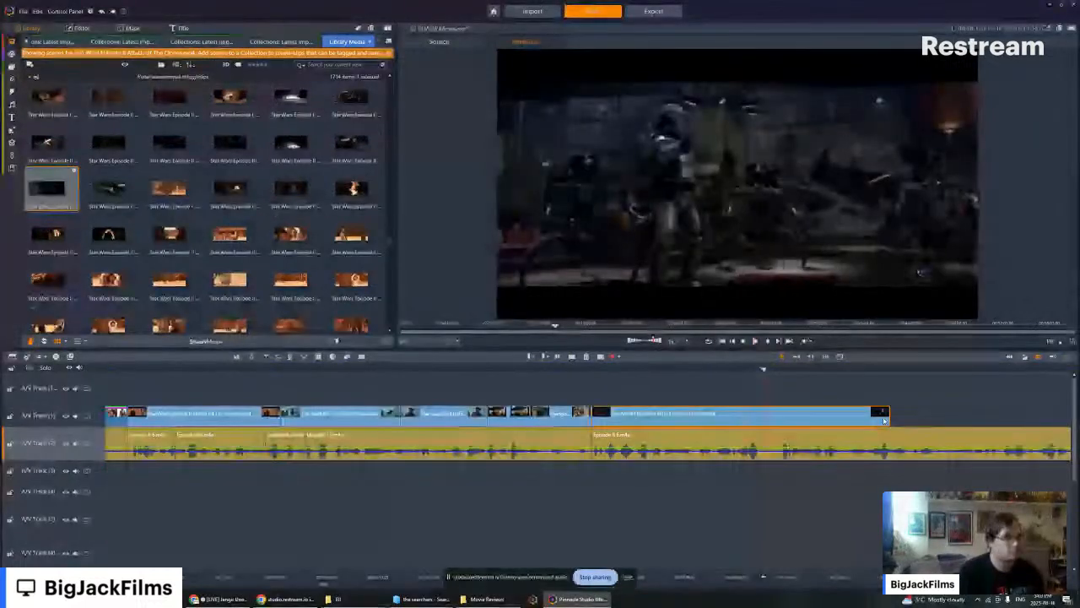
pyautogui.moveTo(884, 420); pyautogui.dragTo(773, 416)
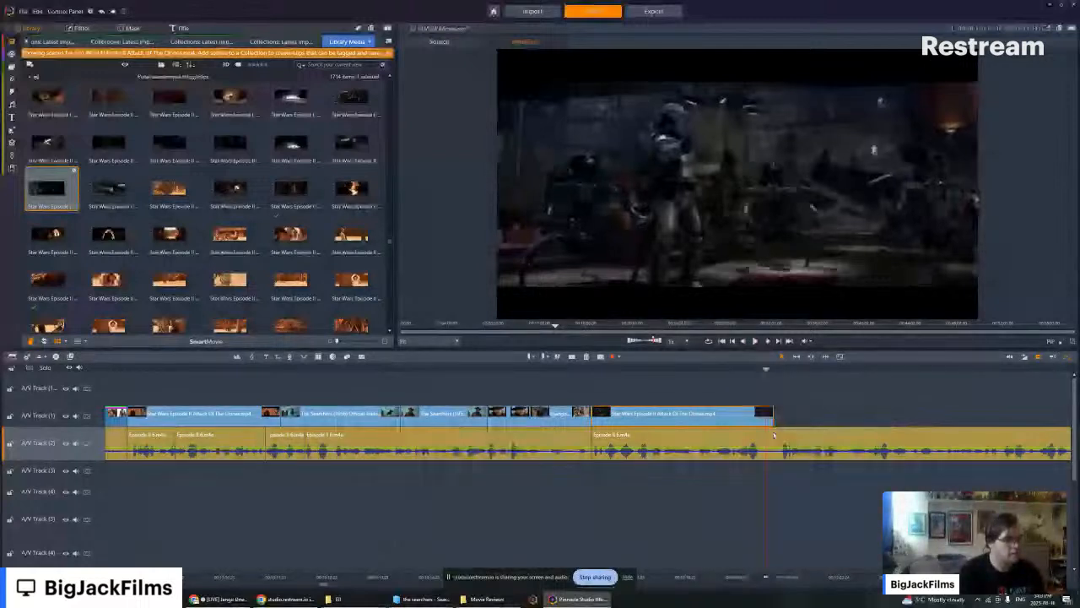
# - Listen to the narration beyond the trimmed clip and split it on A/V Track (2) before the next spoken passage
pyautogui.click(753, 369)
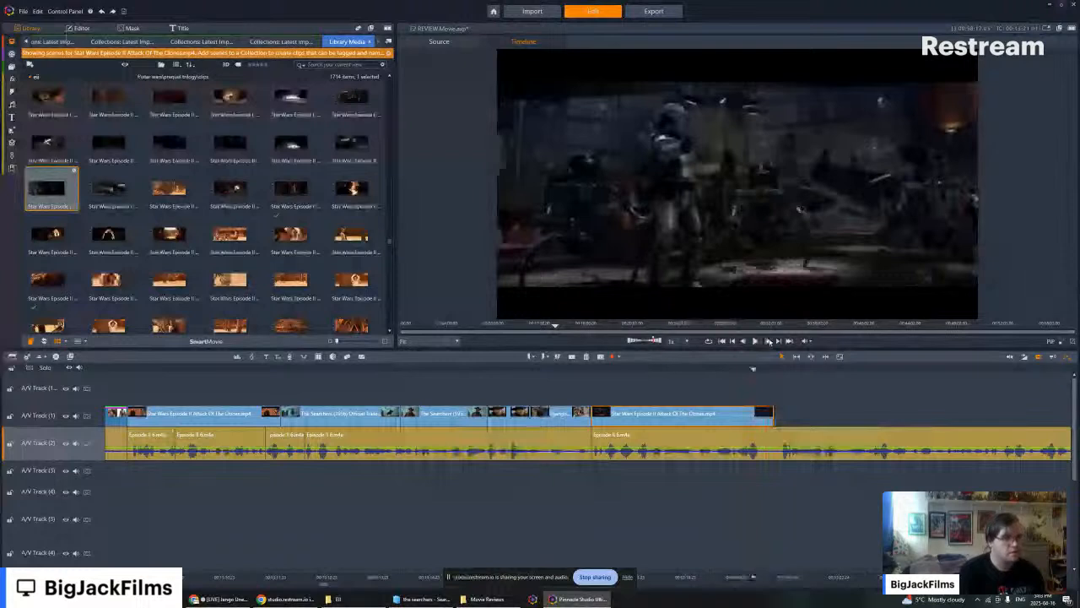
pyautogui.click(755, 341)
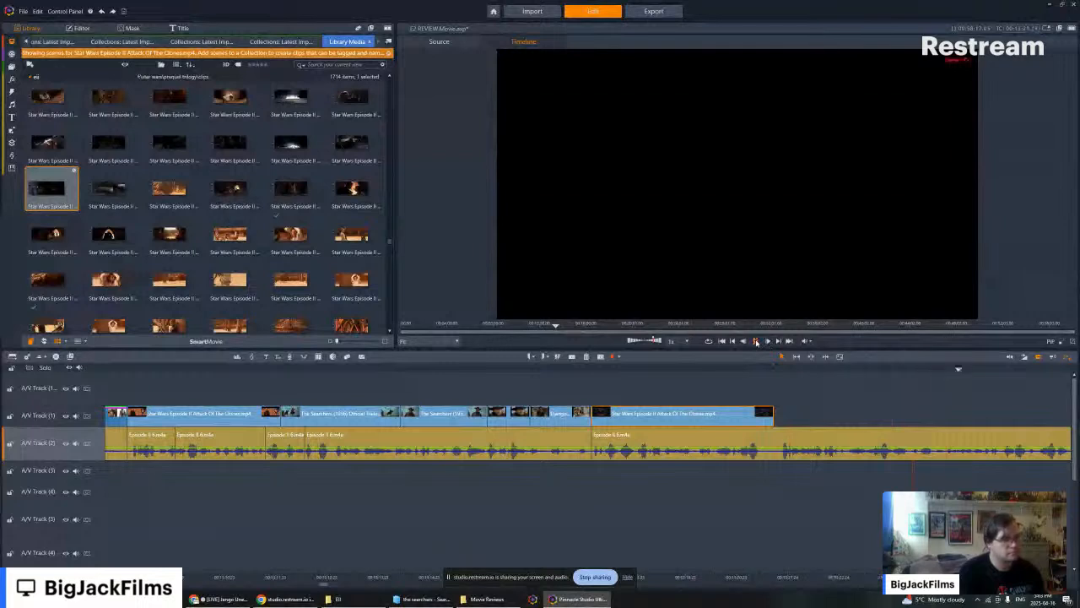
pyautogui.click(819, 368)
pyautogui.click(755, 341)
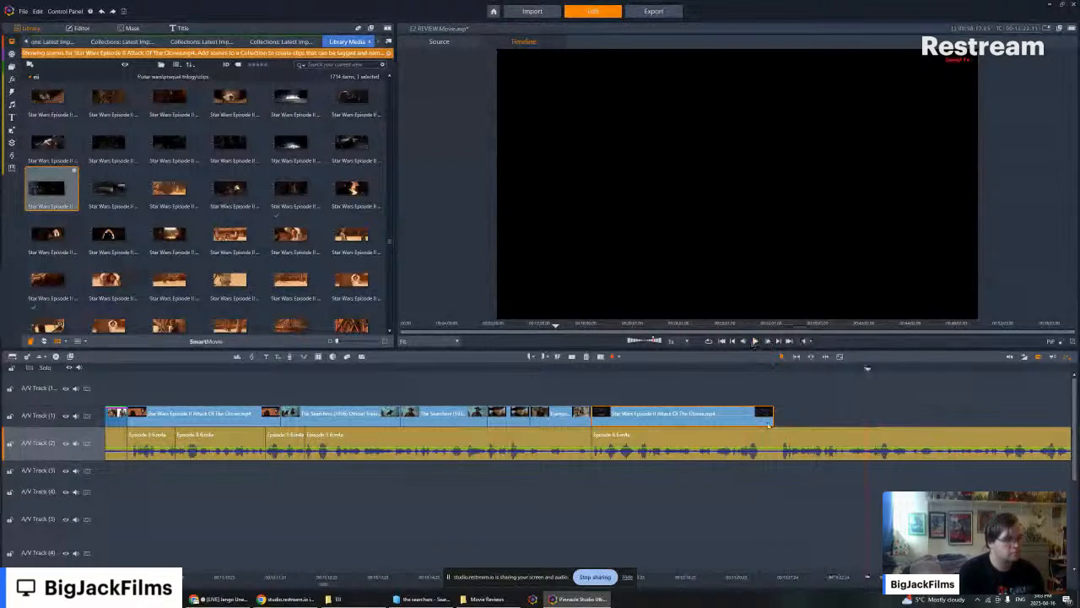
pyautogui.click(572, 358)
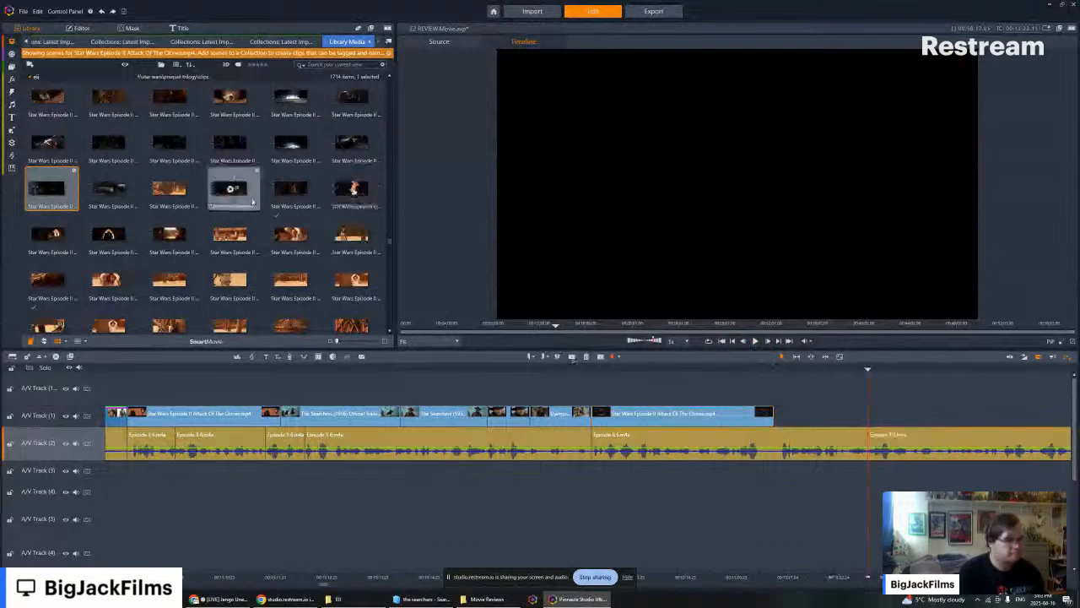
# - Find the Attack Of The Clones scene of the blue-shirted man facing the robed man and place it on A/V Track (1) at the narration split
pyautogui.scroll(3, 233, 211)
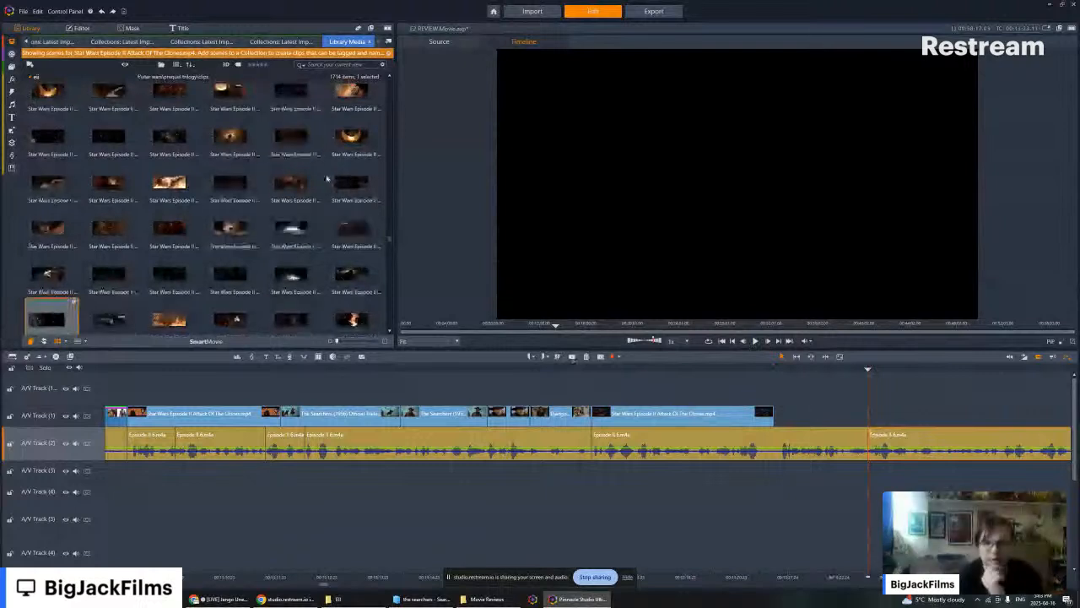
pyautogui.scroll(3, 327, 178)
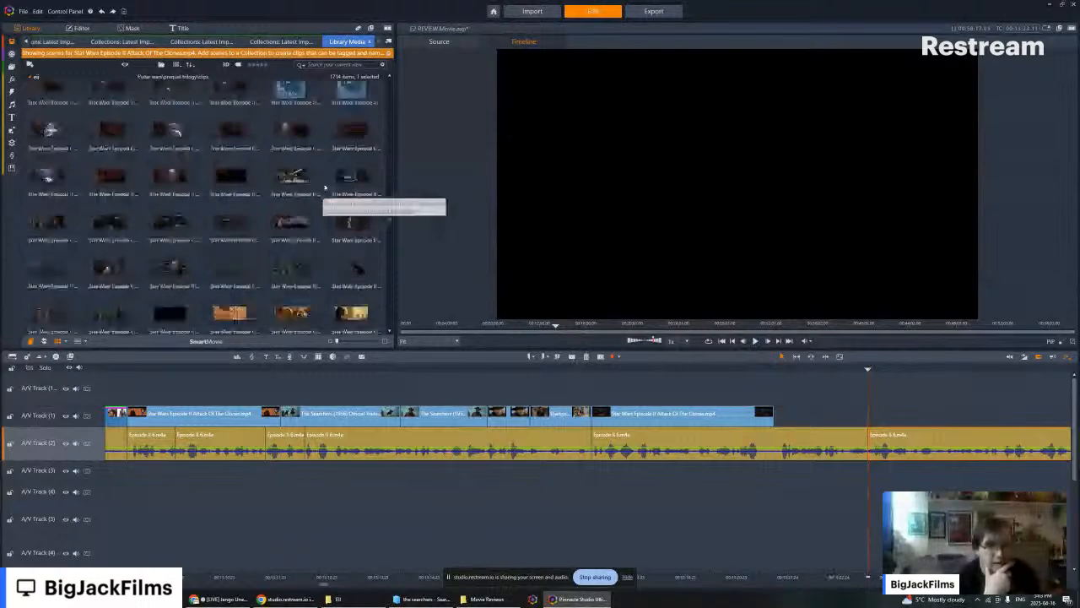
pyautogui.scroll(5, 324, 187)
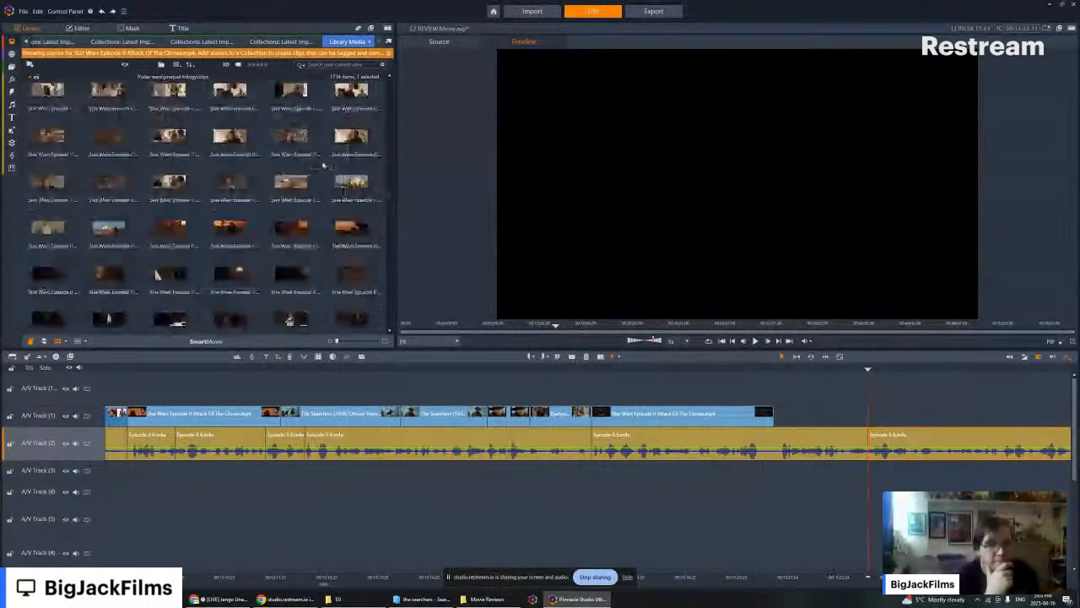
pyautogui.scroll(3, 323, 165)
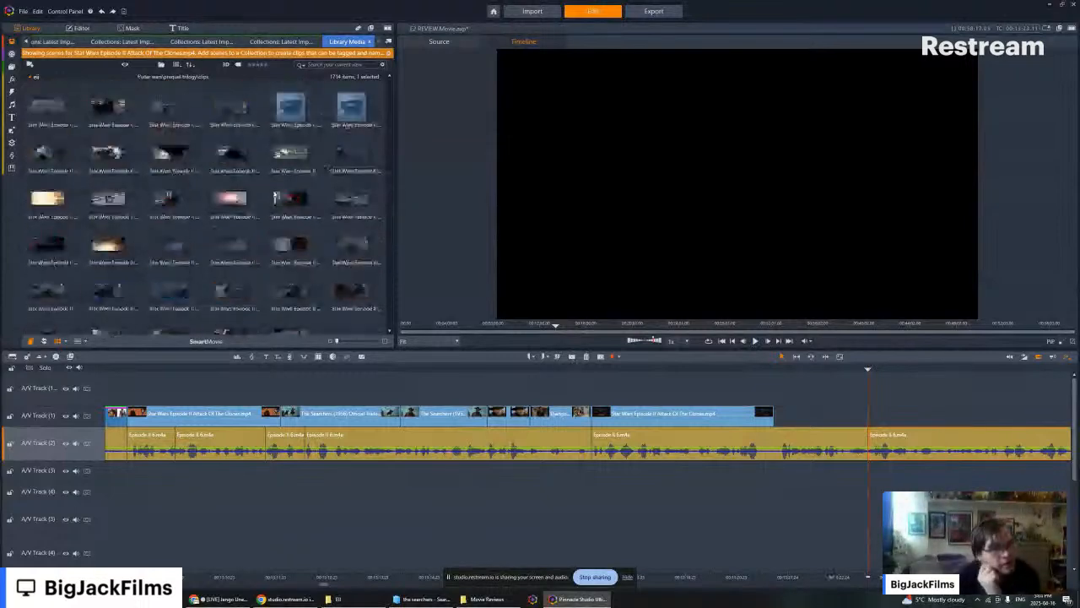
pyautogui.scroll(5, 273, 192)
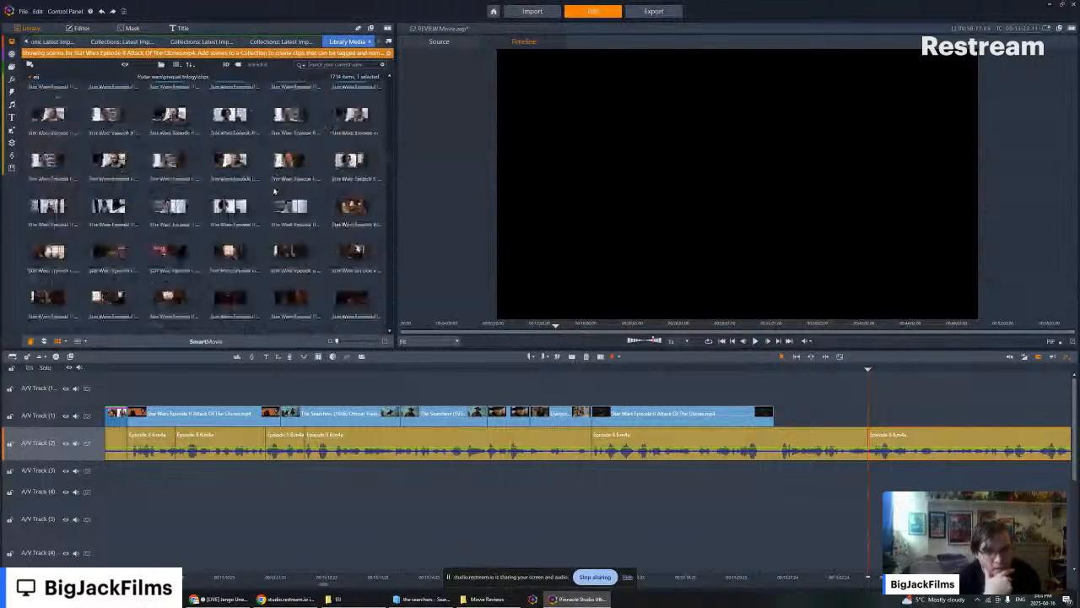
pyautogui.scroll(3, 274, 191)
pyautogui.click(111, 258)
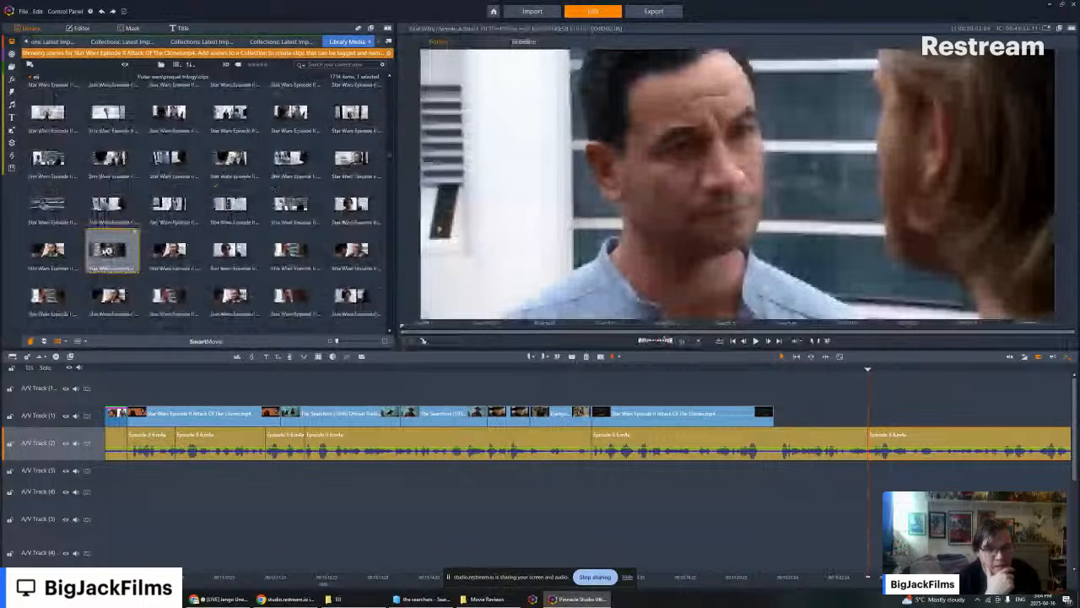
pyautogui.click(290, 159)
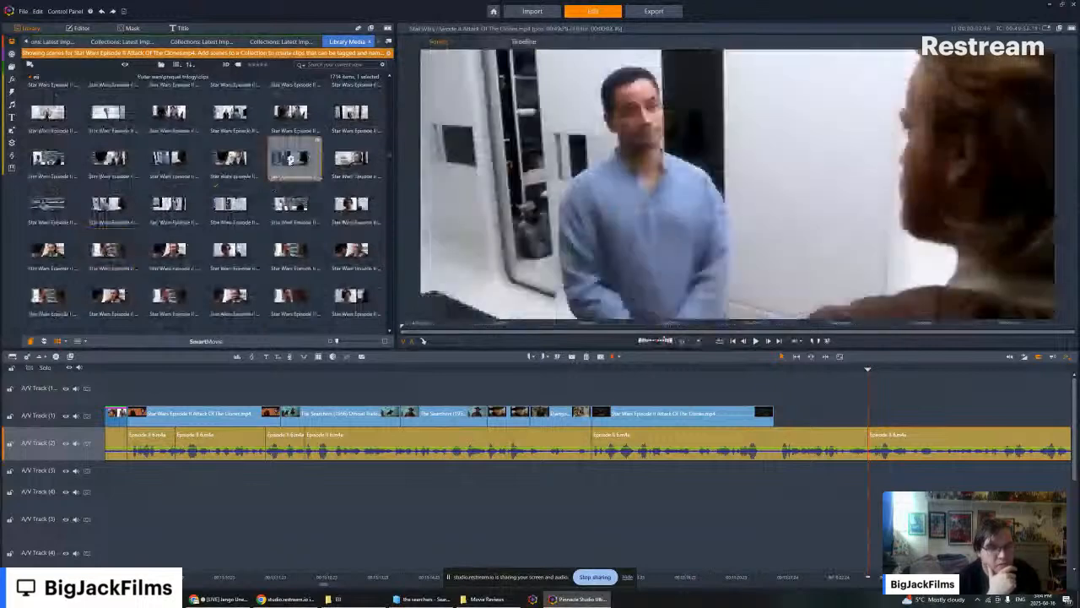
pyautogui.press('space')
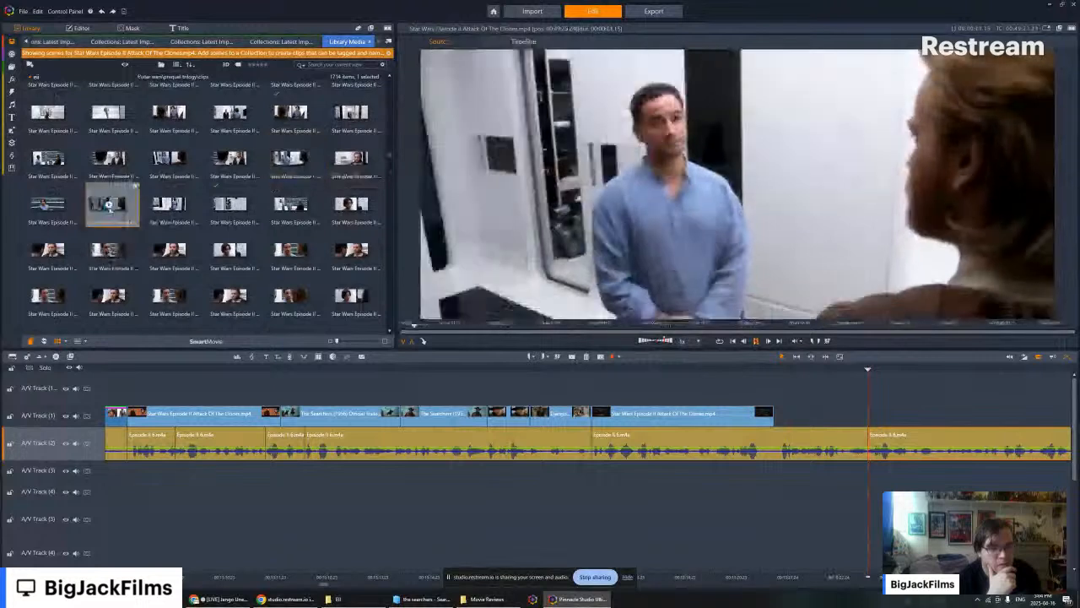
pyautogui.moveTo(108, 205); pyautogui.dragTo(883, 416)
# - Disable the audio stream of the newly placed conversation clip on A/V Track (1)
pyautogui.rightClick(882, 415)
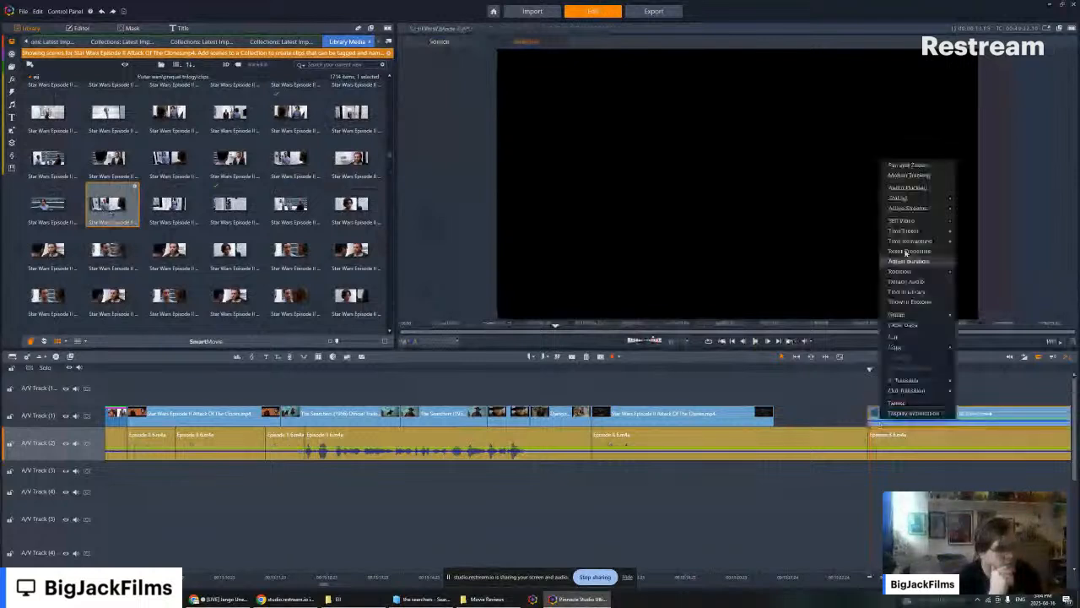
pyautogui.moveTo(916, 209)
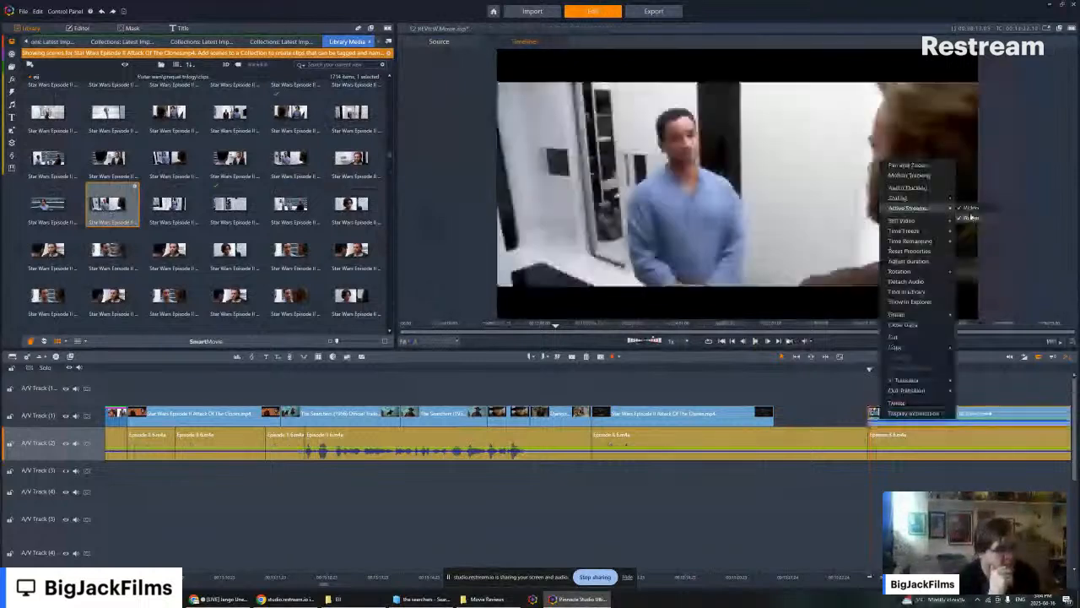
pyautogui.click(971, 218)
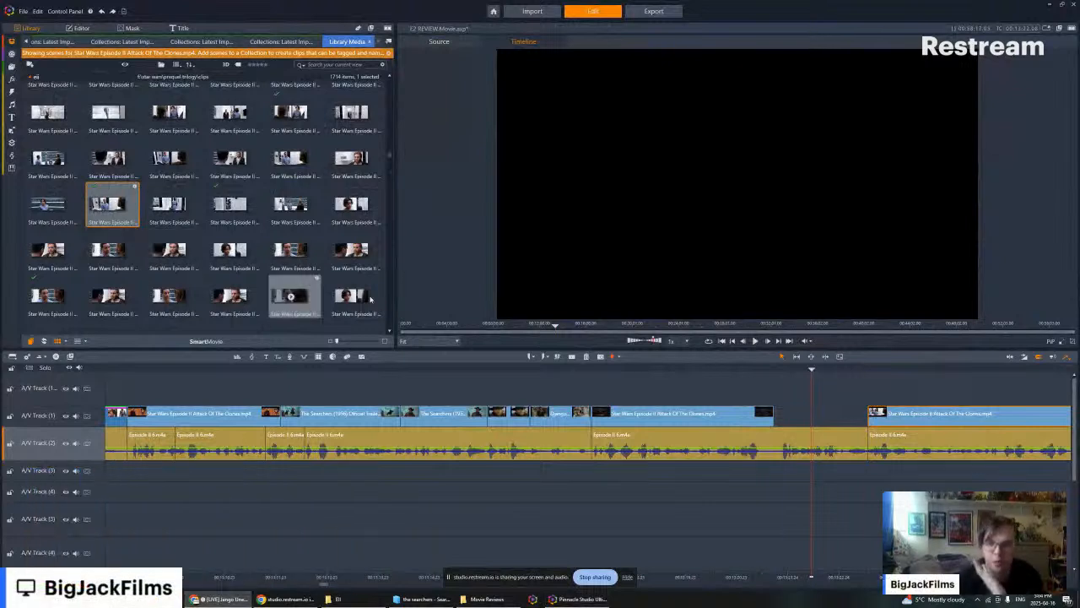
# - Replay the narration from inside the dark clip across the empty gap and into the conversation clip
pyautogui.click(815, 369)
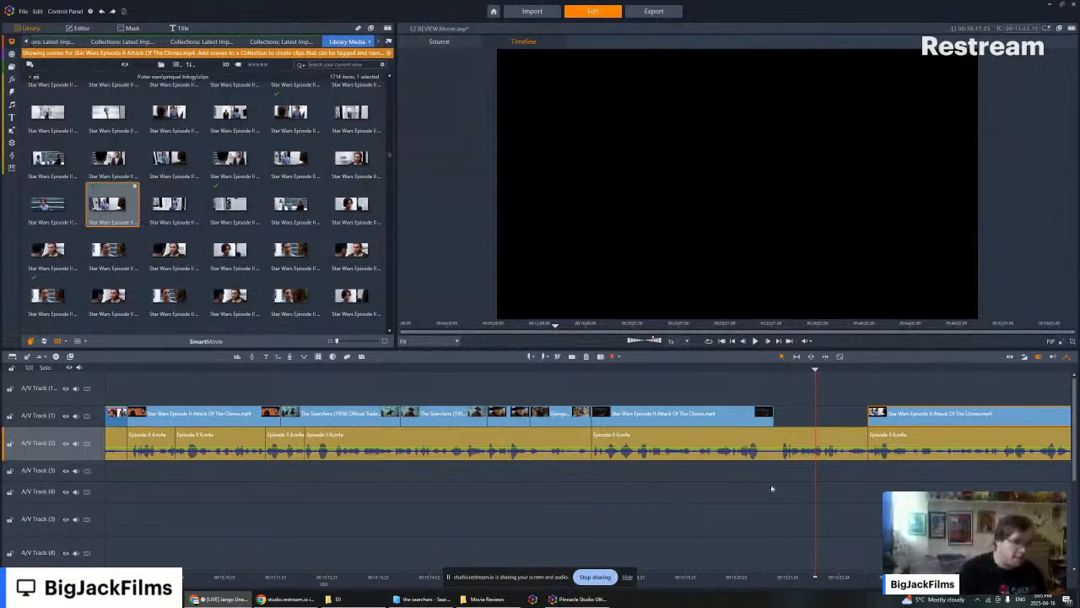
pyautogui.press('Left')
pyautogui.press('Left')
pyautogui.press('Left')
pyautogui.press('Left')
pyautogui.press('Left')
pyautogui.press('Left')
pyautogui.press('Left')
pyautogui.press('Left')
pyautogui.press('Left')
pyautogui.press('Left')
pyautogui.press('Left')
pyautogui.press('Left')
pyautogui.press('Left')
pyautogui.press('Left')
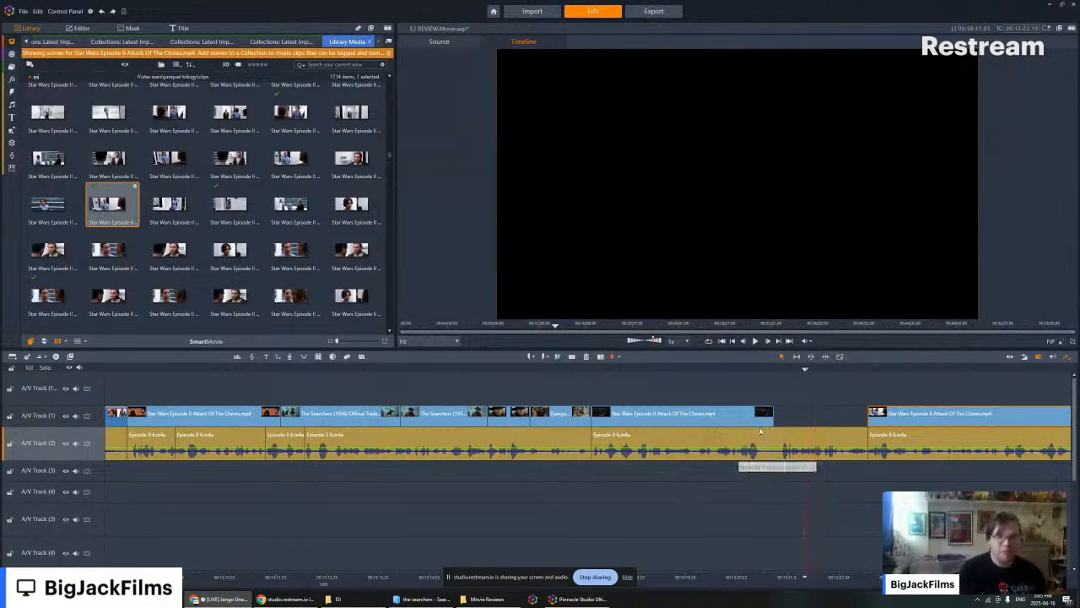
pyautogui.press('Left')
pyautogui.press('Left')
pyautogui.press('Left')
pyautogui.press('Left')
pyautogui.press('Left')
pyautogui.press('Left')
pyautogui.press('Left')
pyautogui.press('Left')
pyautogui.press('Left')
pyautogui.press('Left')
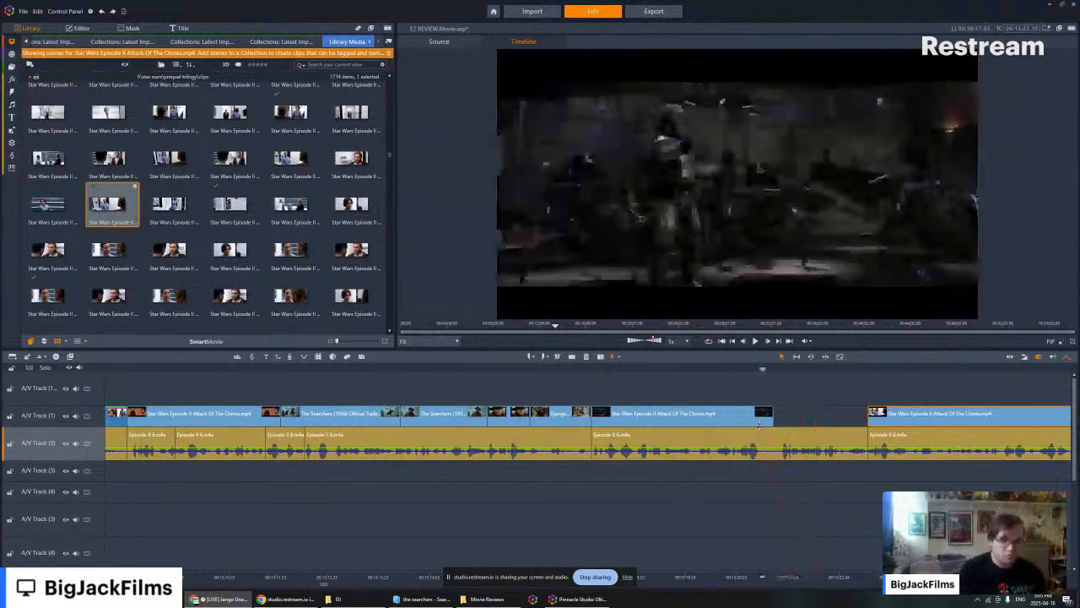
pyautogui.press('Left')
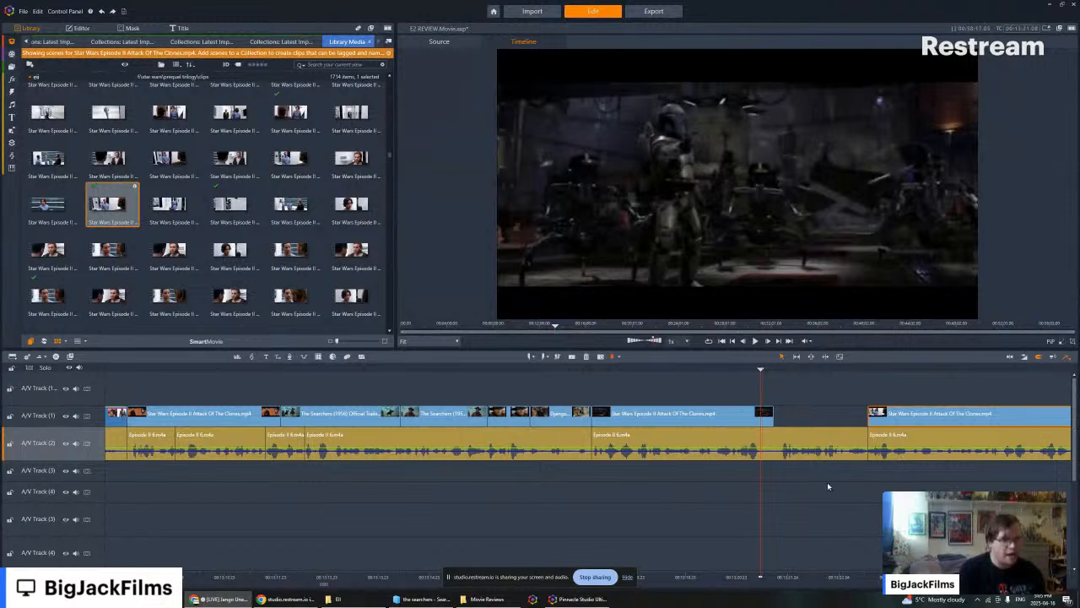
pyautogui.press('space')
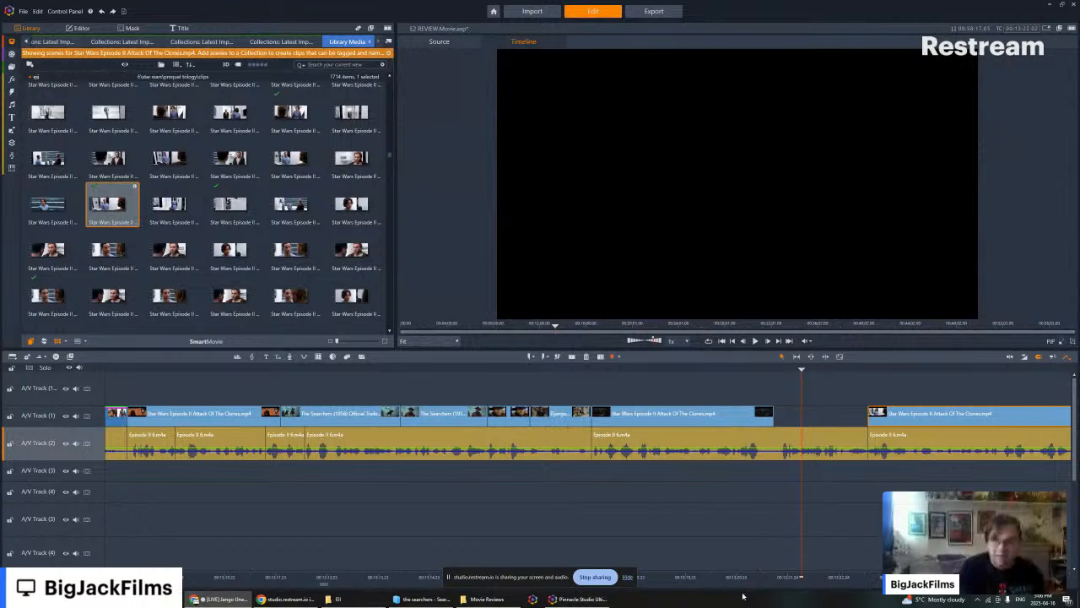
pyautogui.press('Left')
pyautogui.press('Left')
pyautogui.press('Left')
pyautogui.press('Left')
pyautogui.press('Left')
pyautogui.press('Left')
pyautogui.press('Left')
pyautogui.press('Left')
pyautogui.press('Left')
pyautogui.press('Left')
pyautogui.press('Left')
pyautogui.press('Left')
pyautogui.press('Left')
pyautogui.press('Left')
pyautogui.press('Left')
pyautogui.press('Left')
pyautogui.press('Left')
pyautogui.press('Left')
pyautogui.press('Left')
pyautogui.press('Left')
pyautogui.press('Left')
pyautogui.press('Left')
pyautogui.press('Left')
pyautogui.press('Left')
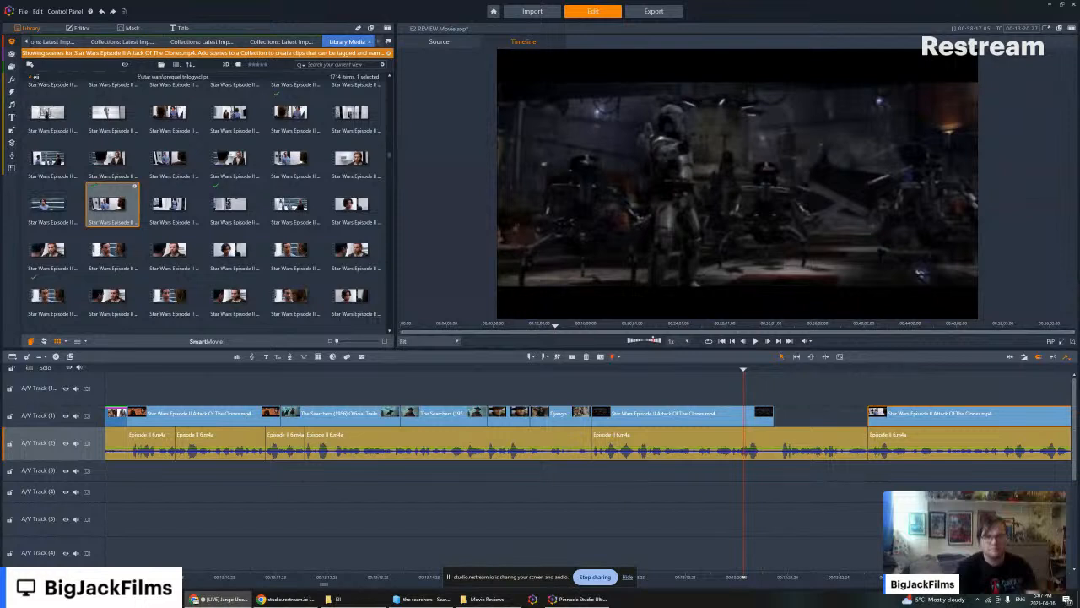
pyautogui.moveTo(6, 246)
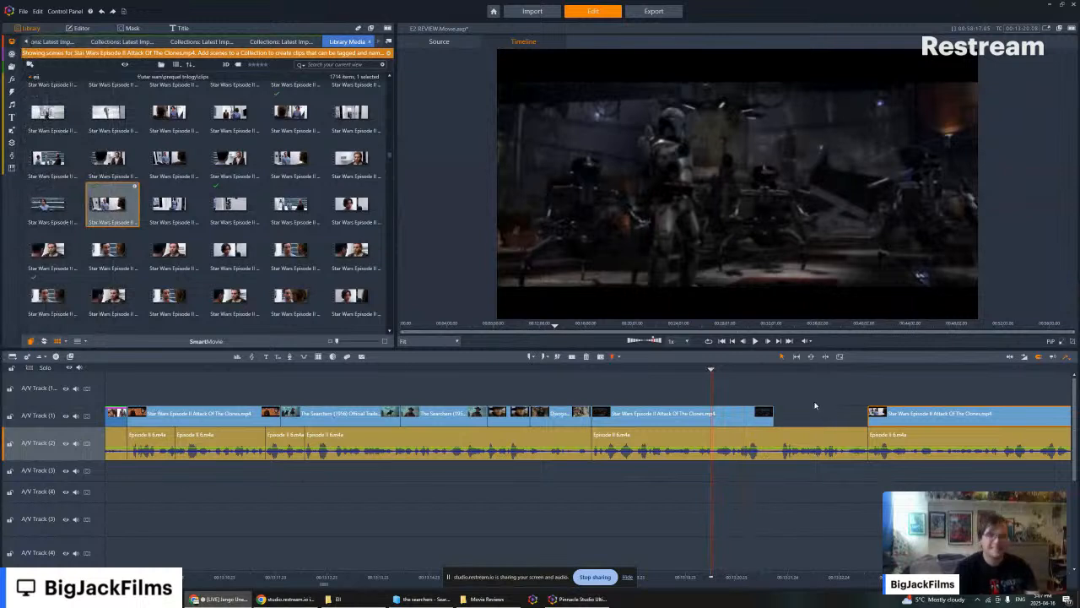
pyautogui.press('Left')
pyautogui.press('Left')
pyautogui.press('Left')
pyautogui.press('Left')
pyautogui.press('Left')
pyautogui.press('Left')
pyautogui.press('Left')
pyautogui.press('Left')
pyautogui.press('Left')
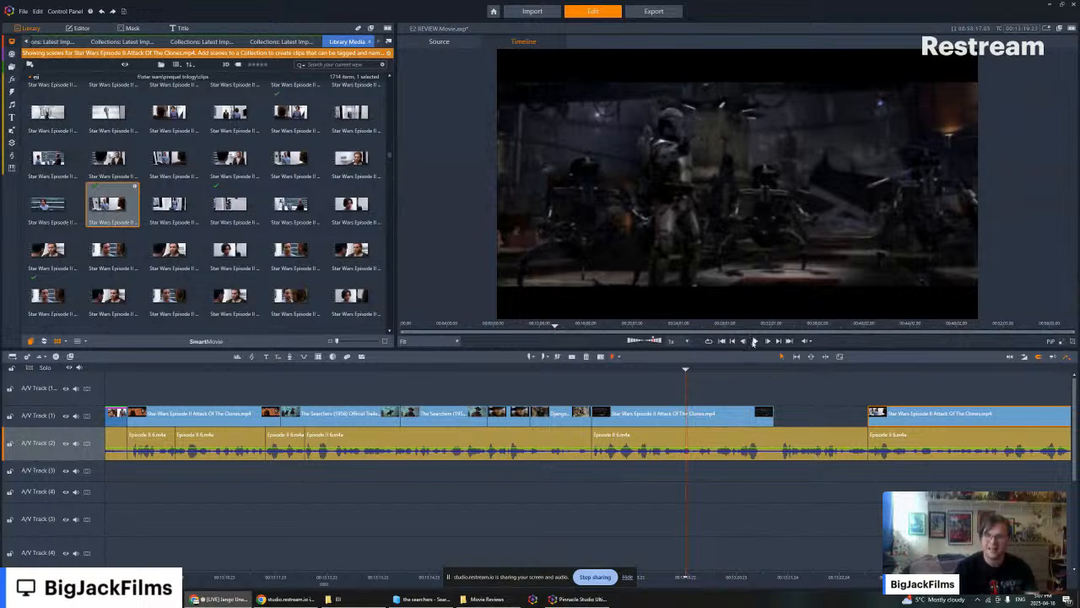
pyautogui.click(755, 342)
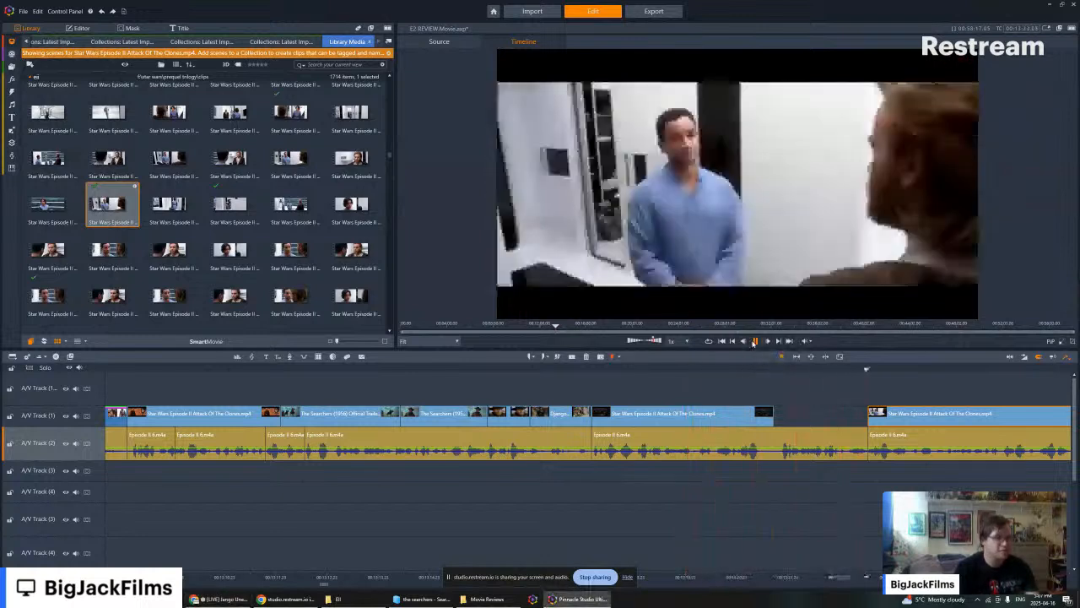
pyautogui.click(755, 340)
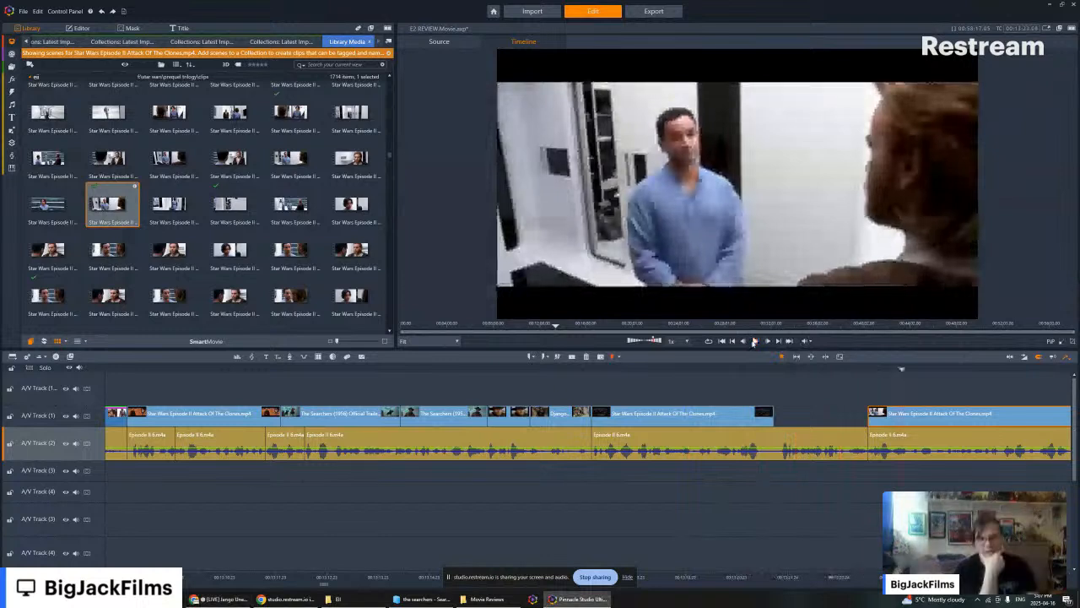
# - Listen through the narration under the conversation clip and split the clip at the next narration cut
pyautogui.click(755, 340)
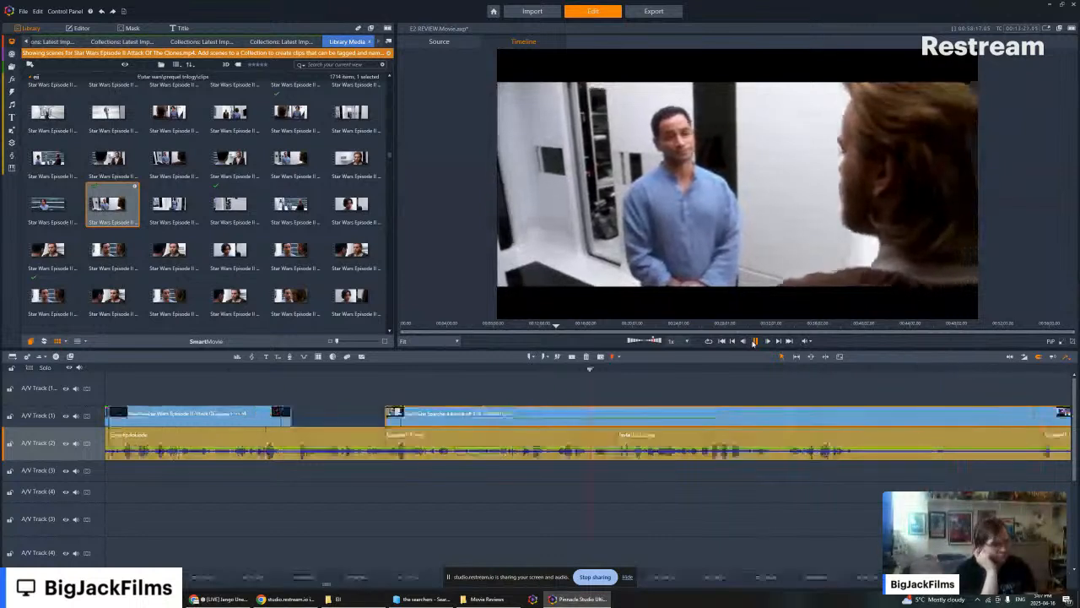
pyautogui.click(753, 342)
pyautogui.click(733, 342)
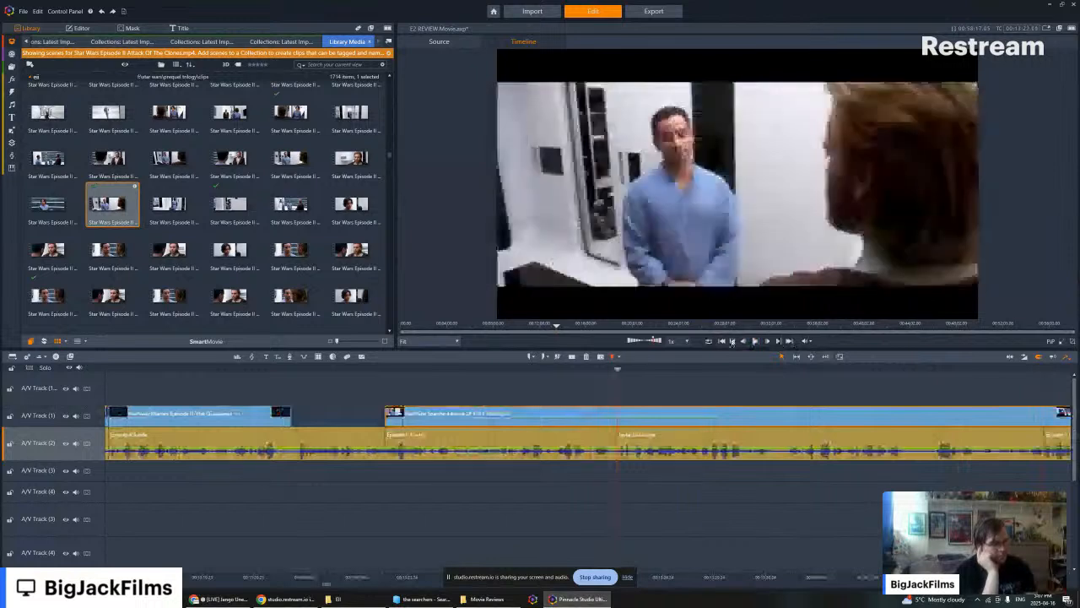
pyautogui.click(571, 356)
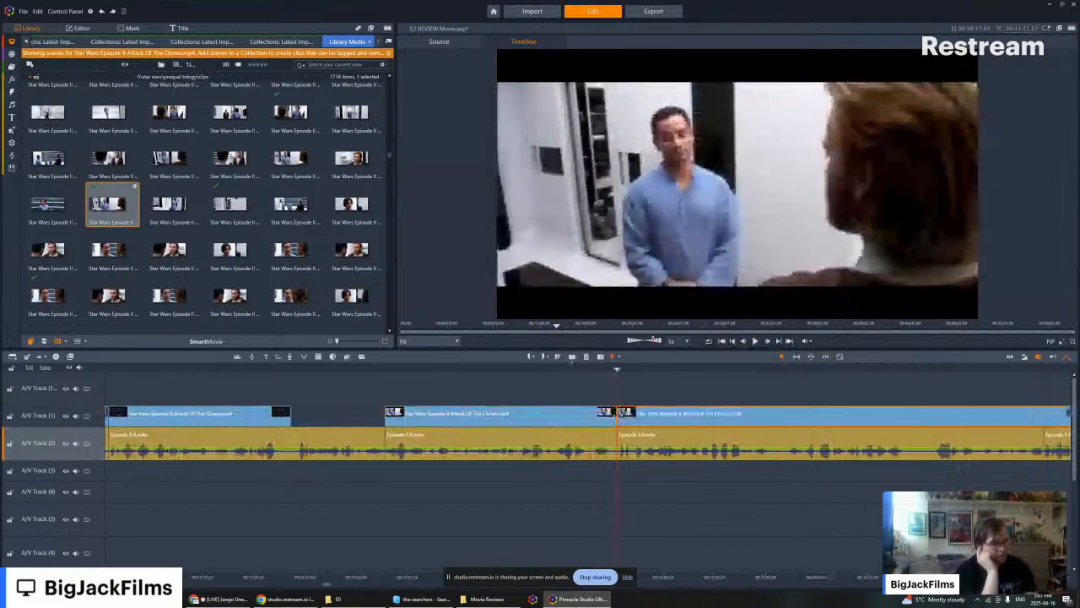
# - Try the leftover piece at the following narration cut by trimming its start, moving it there and playing it against the speech
pyautogui.moveTo(619, 413); pyautogui.dragTo(879, 413)
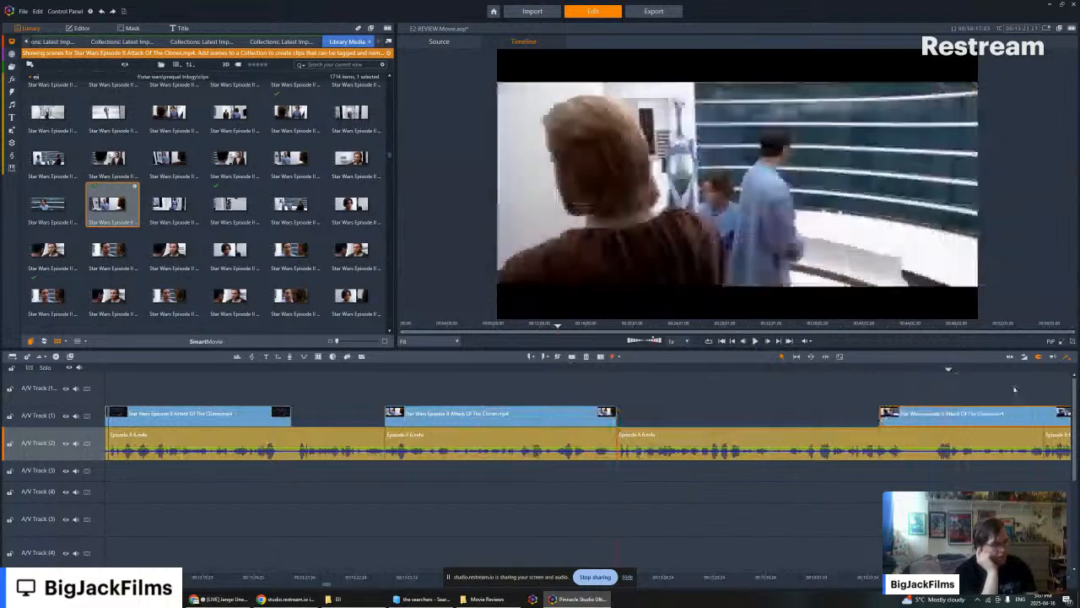
pyautogui.click(781, 342)
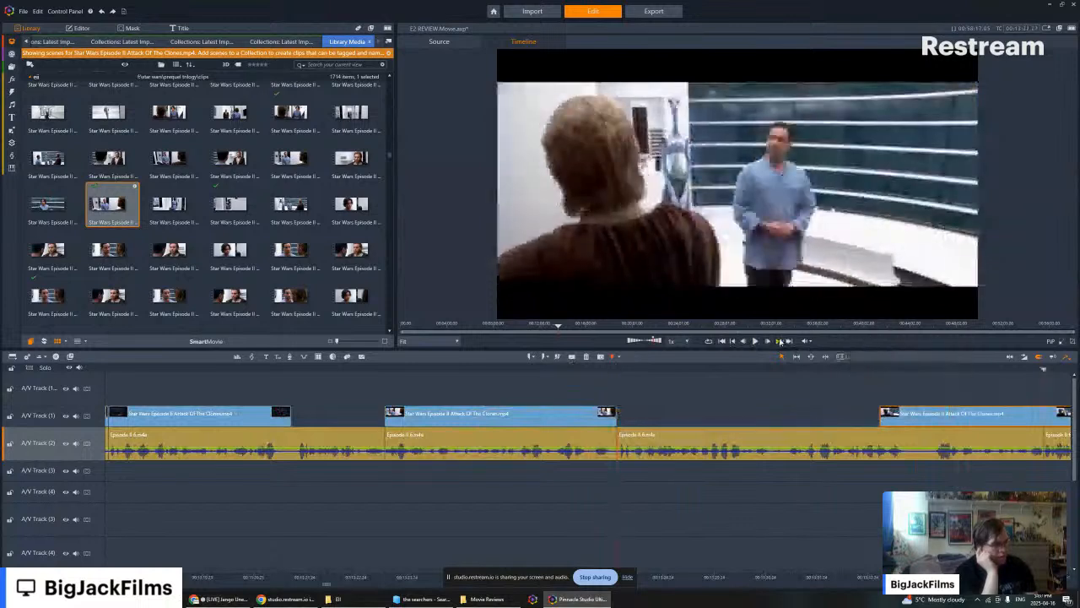
pyautogui.click(781, 342)
pyautogui.moveTo(557, 415); pyautogui.dragTo(720, 415)
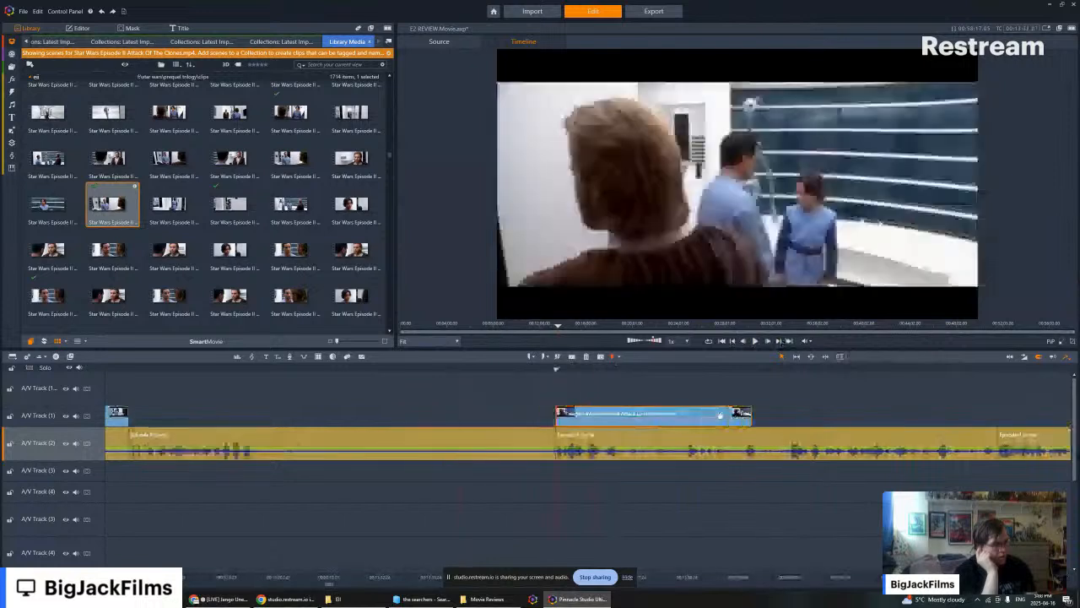
pyautogui.click(758, 342)
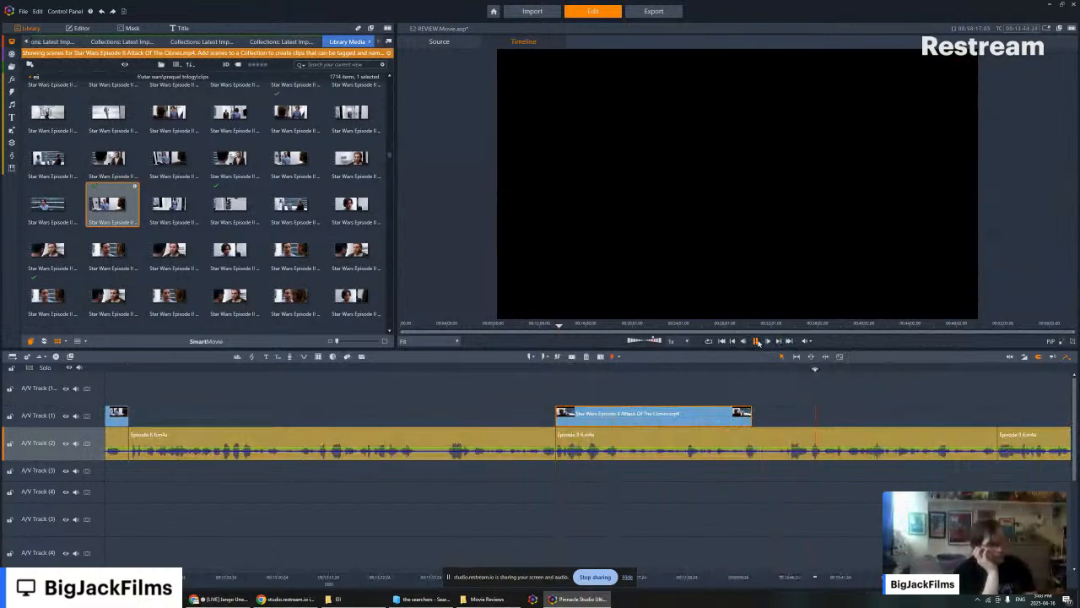
pyautogui.click(756, 342)
# - Delete the leftover piece from A/V Track (1) and play the narration that follows the kept conversation clip
pyautogui.rightClick(604, 420)
pyautogui.click(629, 402)
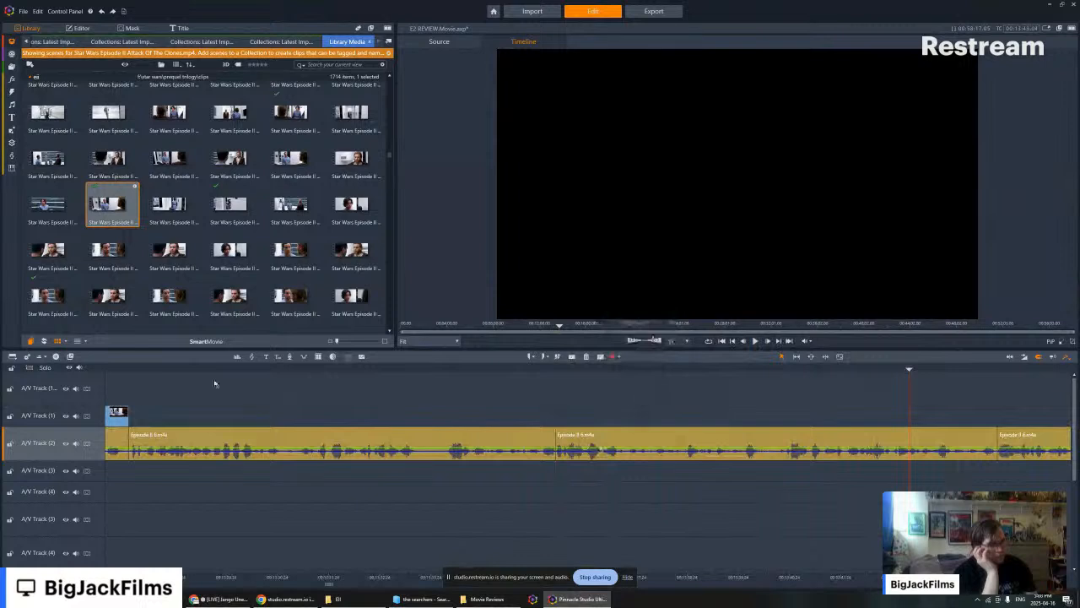
pyautogui.click(111, 368)
pyautogui.moveTo(111, 368); pyautogui.dragTo(104, 369)
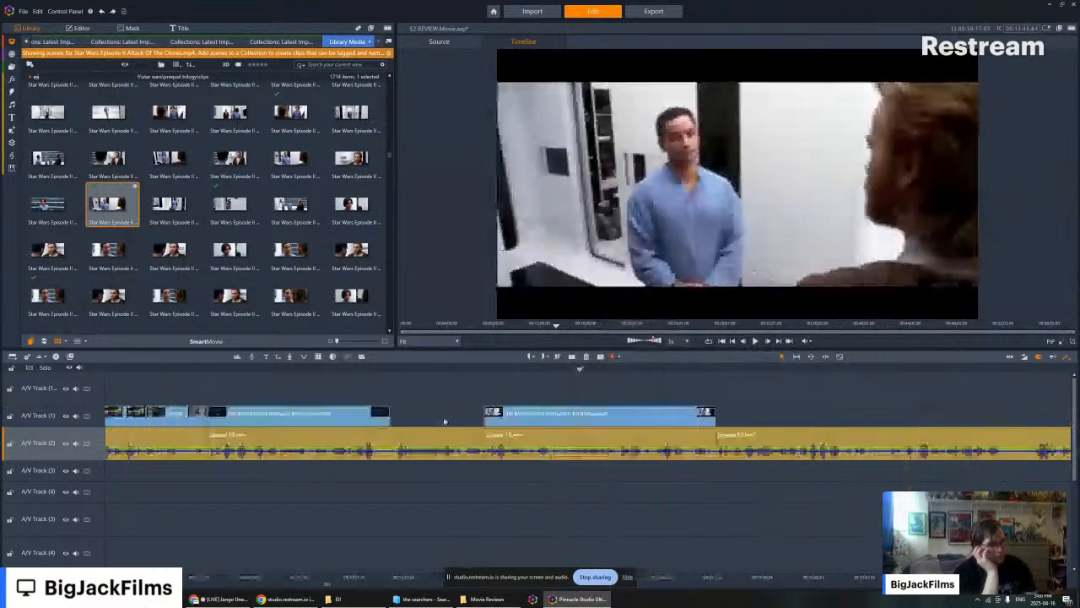
pyautogui.click(755, 342)
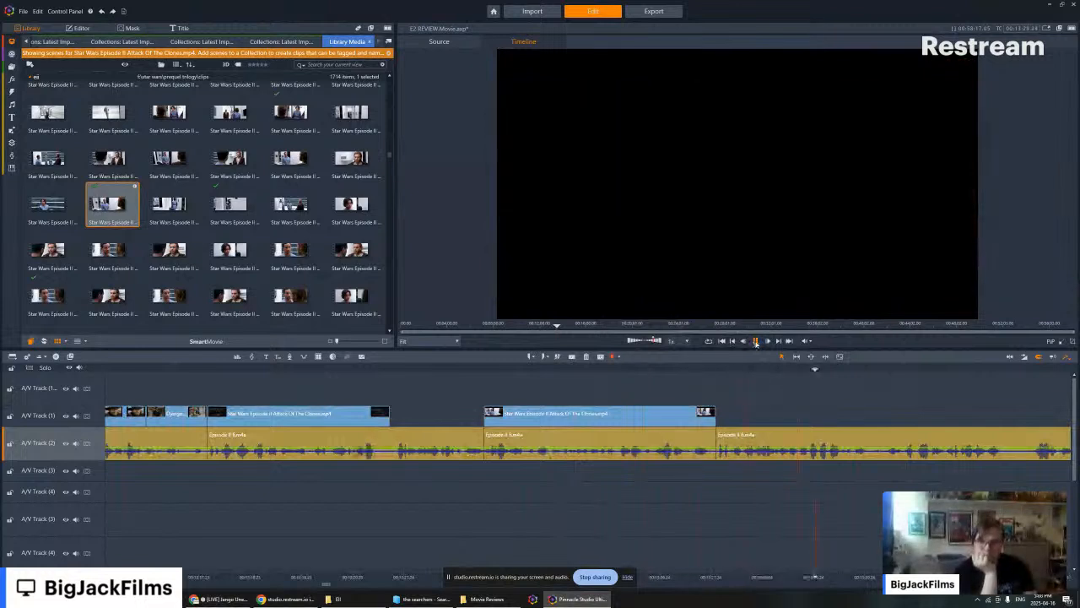
# - Insert the library scene of the boy in the white corridor directly after the conversation clip on A/V Track (1) and disable its audio stream
pyautogui.click(172, 189)
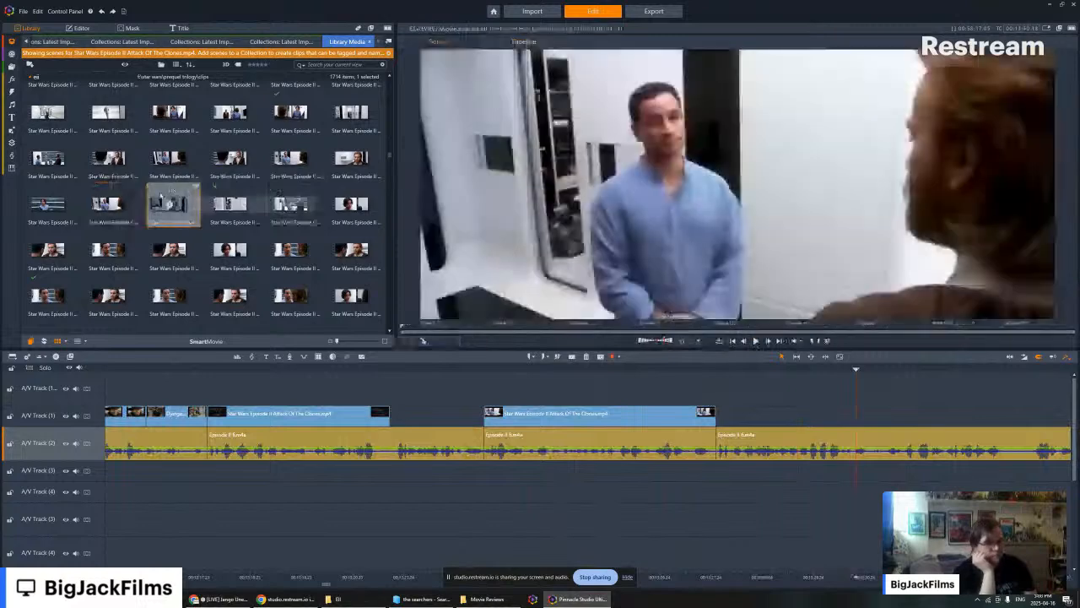
pyautogui.moveTo(171, 189); pyautogui.dragTo(759, 412)
pyautogui.rightClick(751, 410)
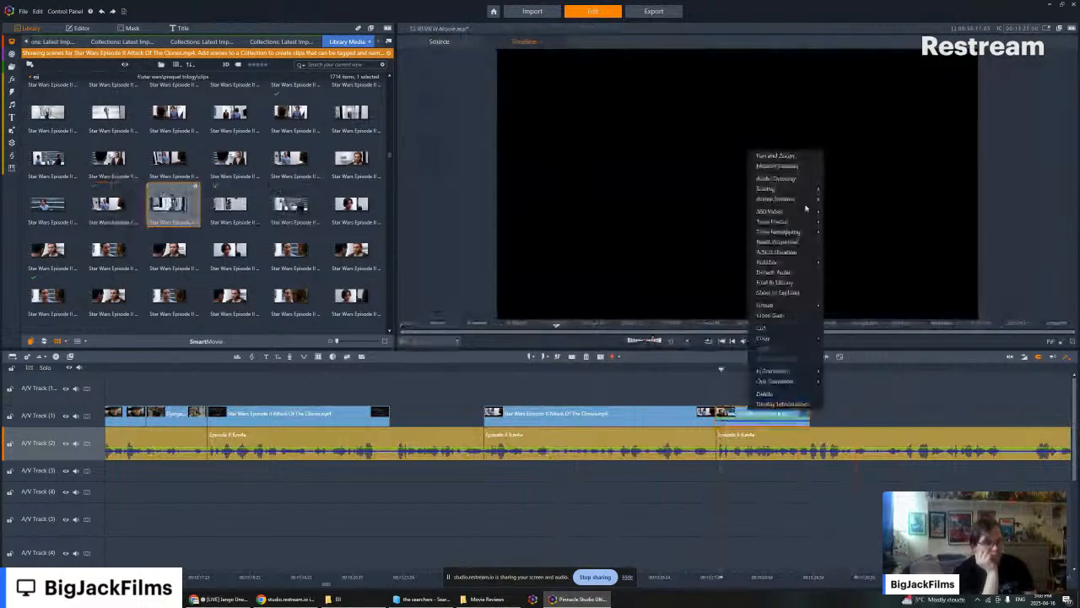
pyautogui.moveTo(810, 200)
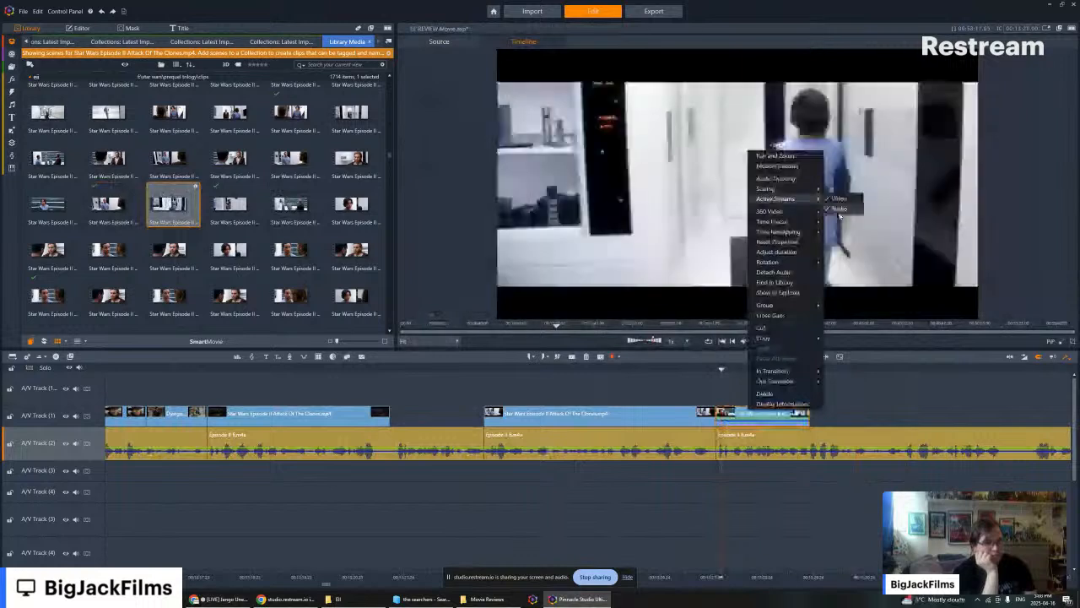
pyautogui.click(839, 211)
pyautogui.click(755, 341)
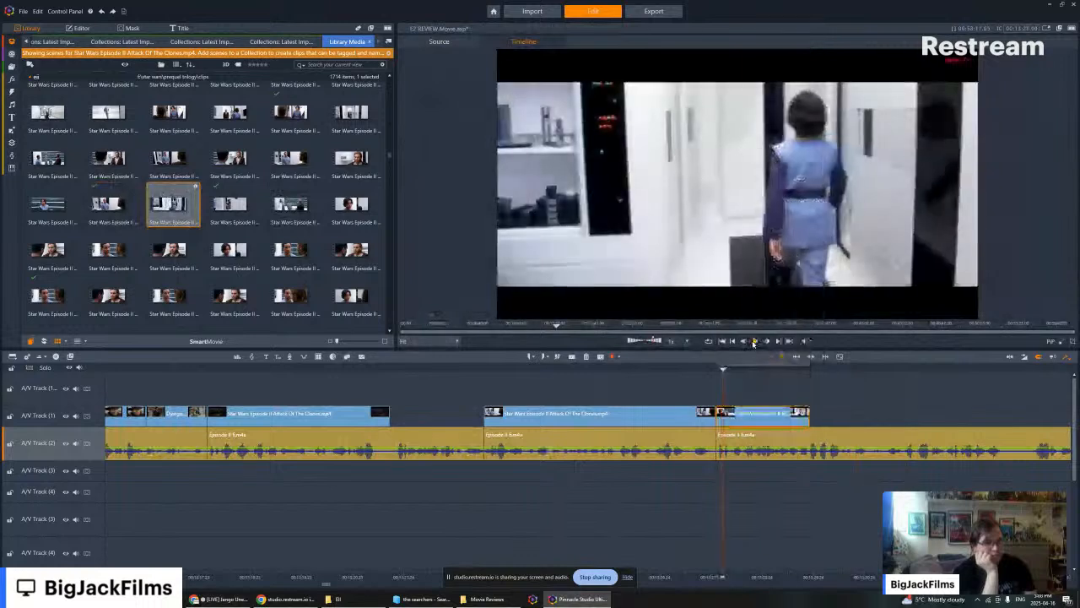
# - Delete the white-corridor clip from A/V Track (1) and preview the rainy landing-platform duel scenes in the library
pyautogui.rightClick(766, 413)
pyautogui.click(793, 398)
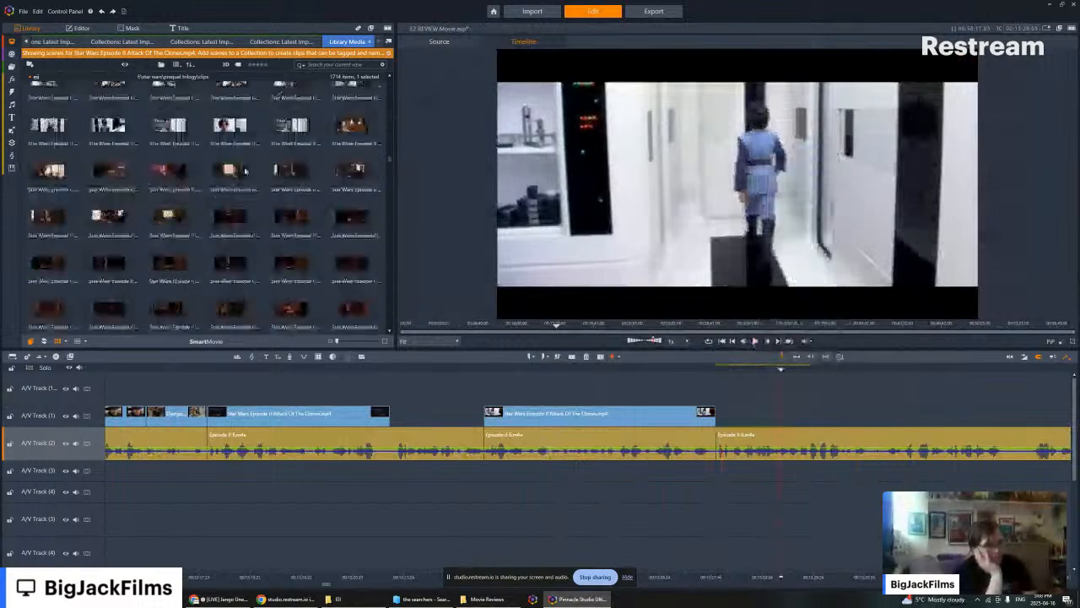
pyautogui.scroll(-5, 244, 172)
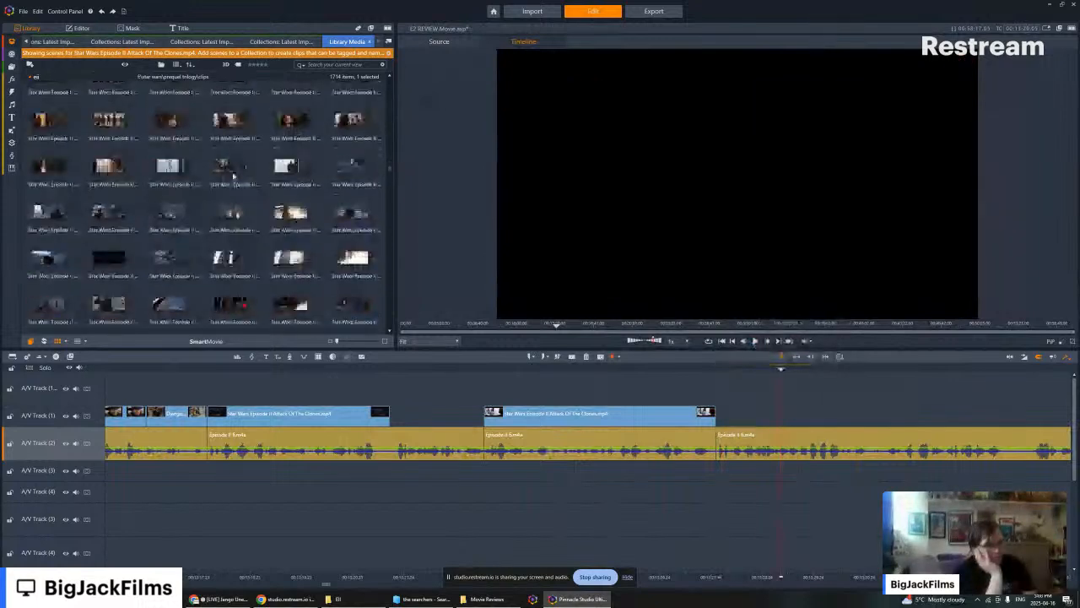
pyautogui.click(108, 211)
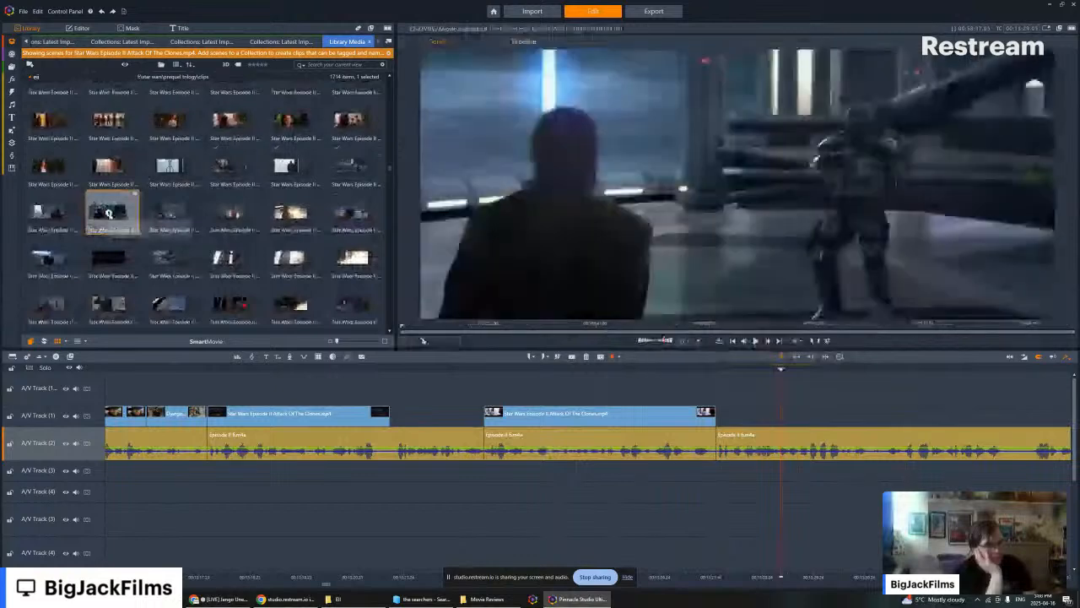
pyautogui.press('space')
pyautogui.moveTo(106, 200); pyautogui.dragTo(279, 211)
pyautogui.click(179, 255)
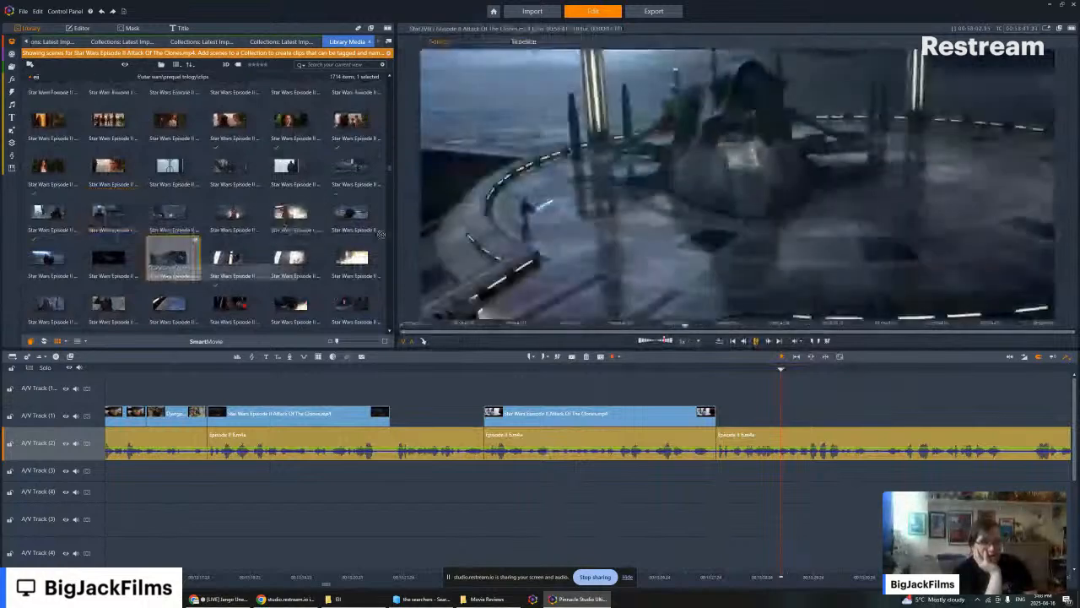
# - Insert the library scene of the armoured figure against the white pillars directly after the conversation clip on A/V Track (1) and disable its audio stream
pyautogui.click(752, 401)
pyautogui.moveTo(750, 398)
pyautogui.mouseDown()
pyautogui.moveTo(237, 257)
pyautogui.moveTo(658, 320)
pyautogui.moveTo(721, 413)
pyautogui.moveTo(758, 412)
pyautogui.mouseUp()
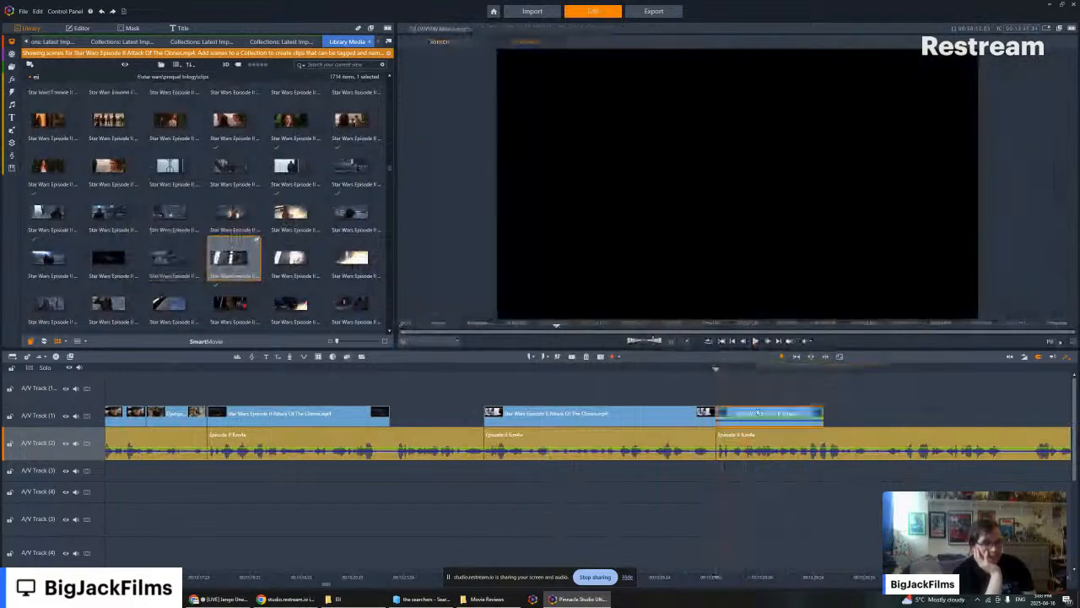
pyautogui.rightClick(757, 412)
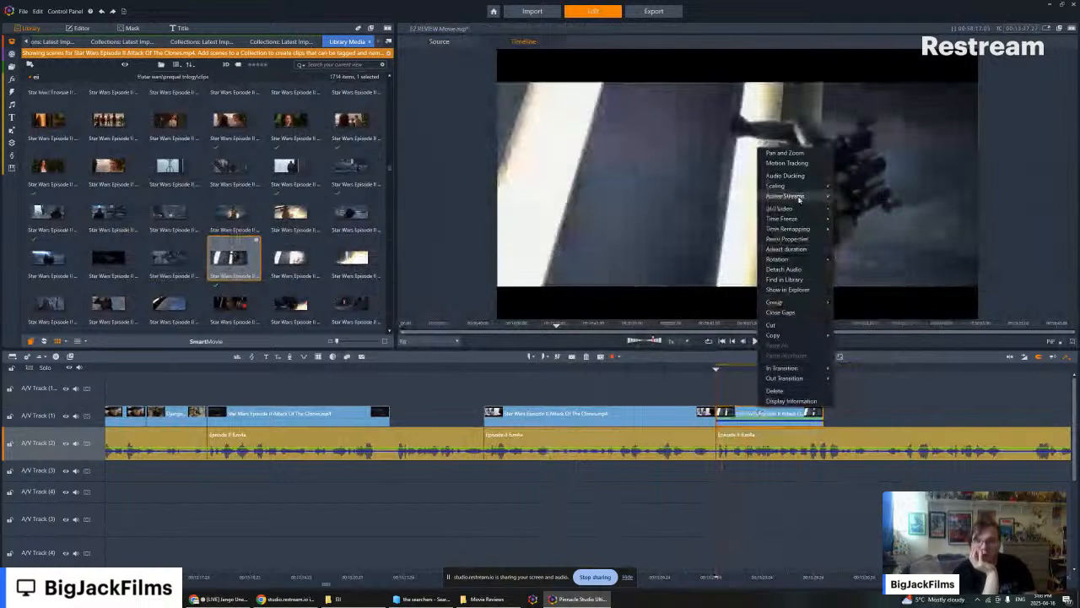
pyautogui.moveTo(810, 196)
pyautogui.click(861, 205)
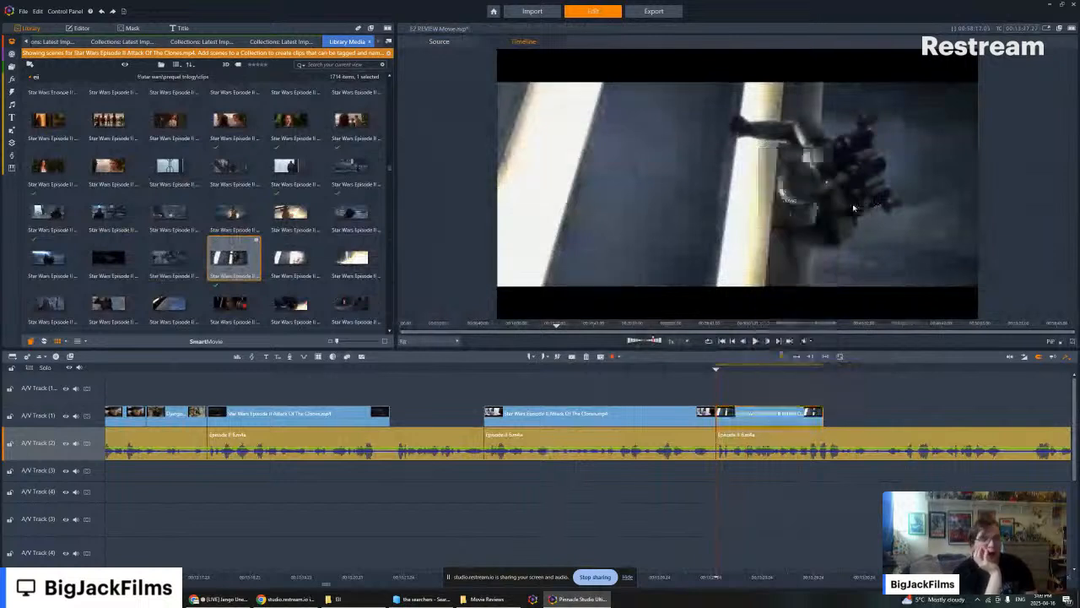
# - Replay the narration from the end of the conversation clip through the new pillar clip and into the empty stretch after it
pyautogui.press('Right')
pyautogui.press('Right')
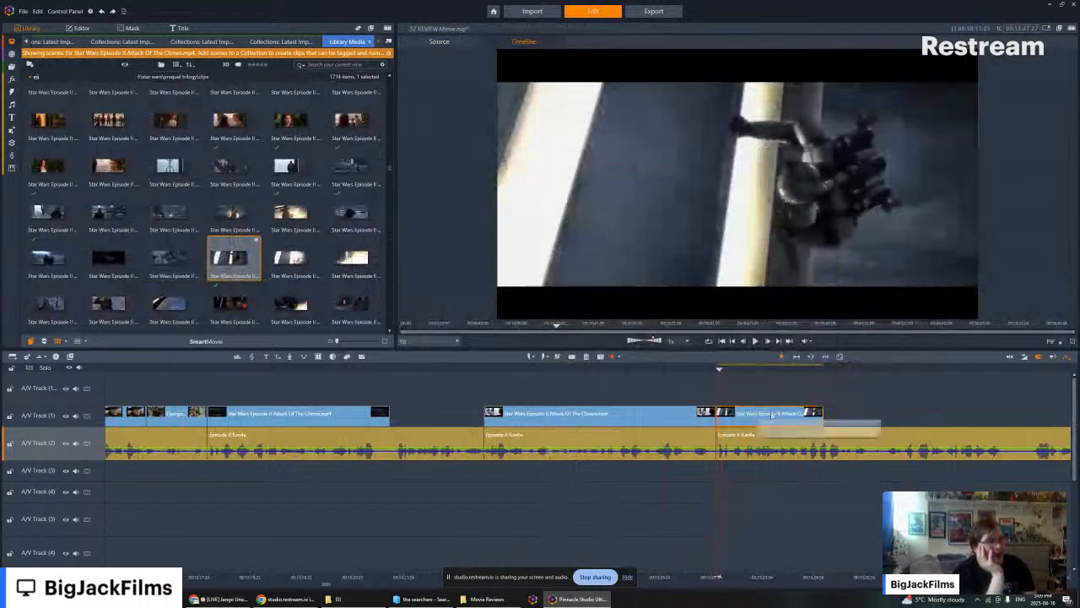
pyautogui.press('Left')
pyautogui.press('Left')
pyautogui.press('Left')
pyautogui.press('Left')
pyautogui.press('Left')
pyautogui.press('Left')
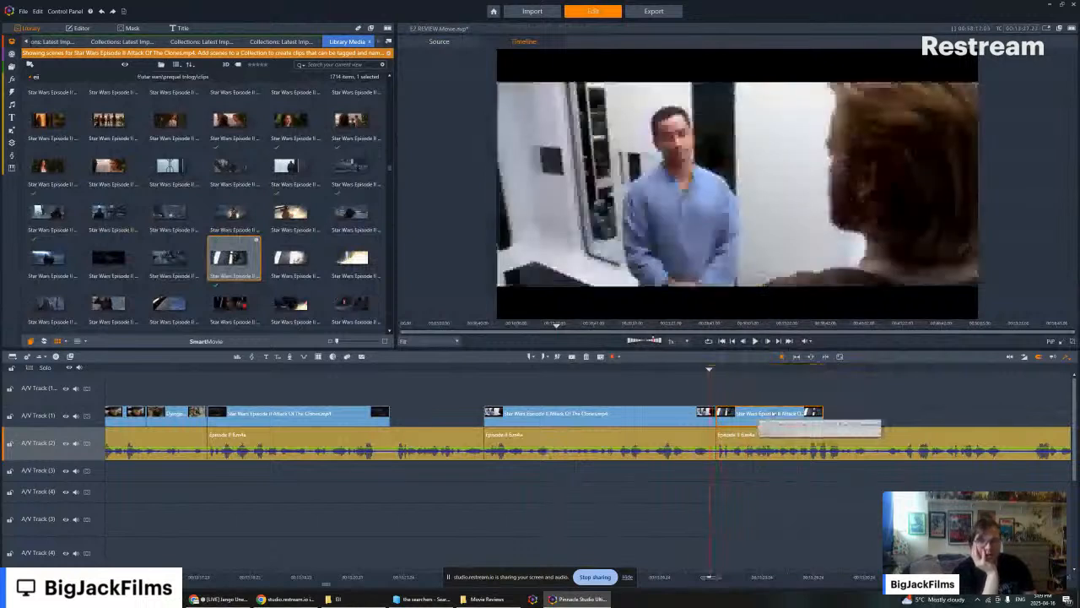
pyautogui.press('Left')
pyautogui.press('Left')
pyautogui.press('Left')
pyautogui.press('Left')
pyautogui.press('Left')
pyautogui.press('Left')
pyautogui.press('Left')
pyautogui.press('Left')
pyautogui.press('Left')
pyautogui.press('Left')
pyautogui.press('Left')
pyautogui.press('Left')
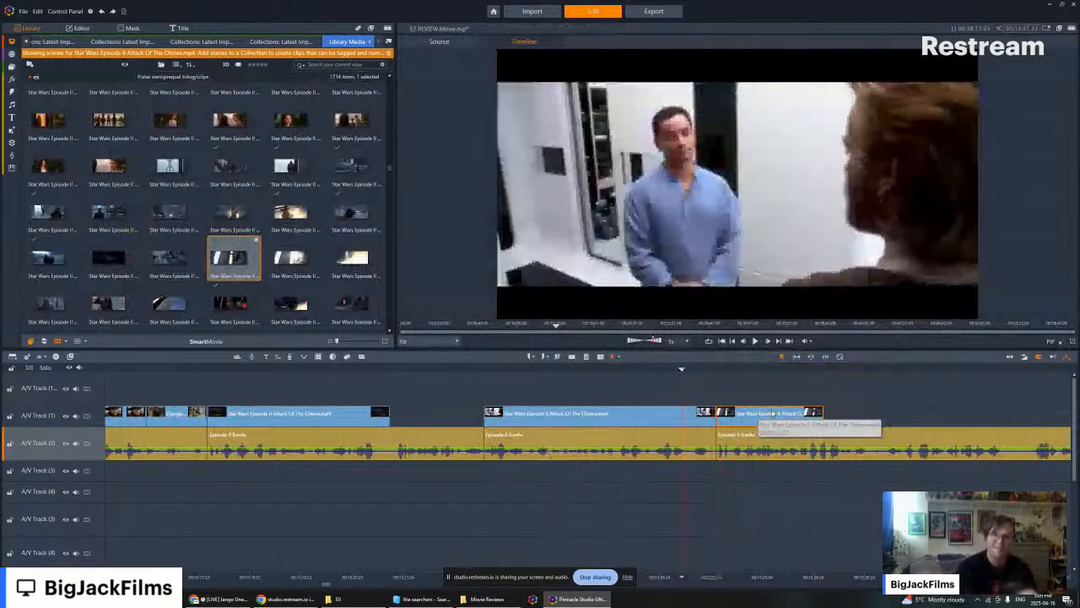
pyautogui.press('Left')
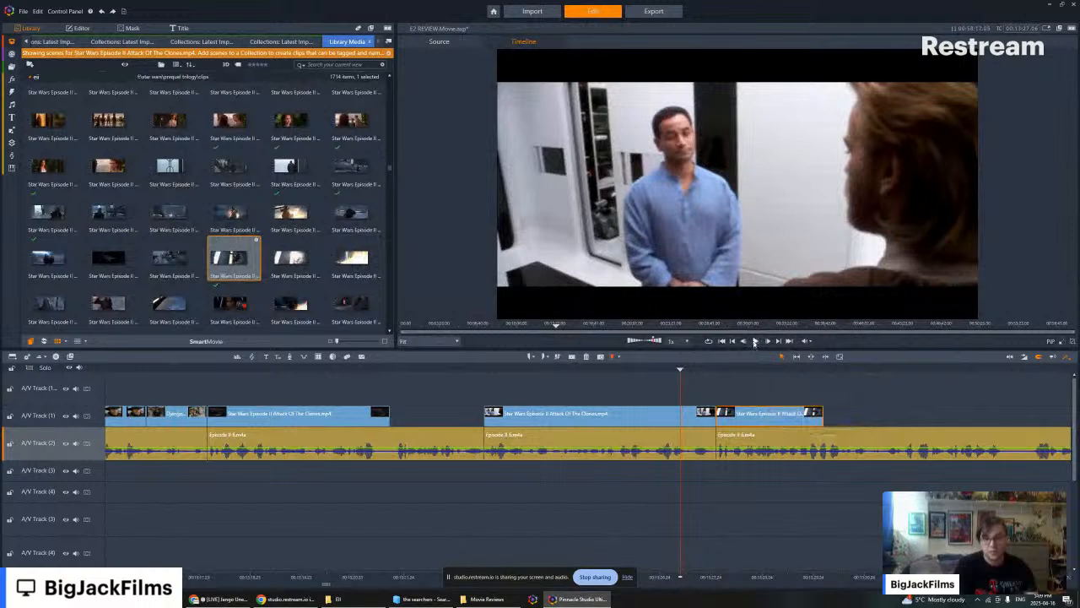
pyautogui.click(754, 340)
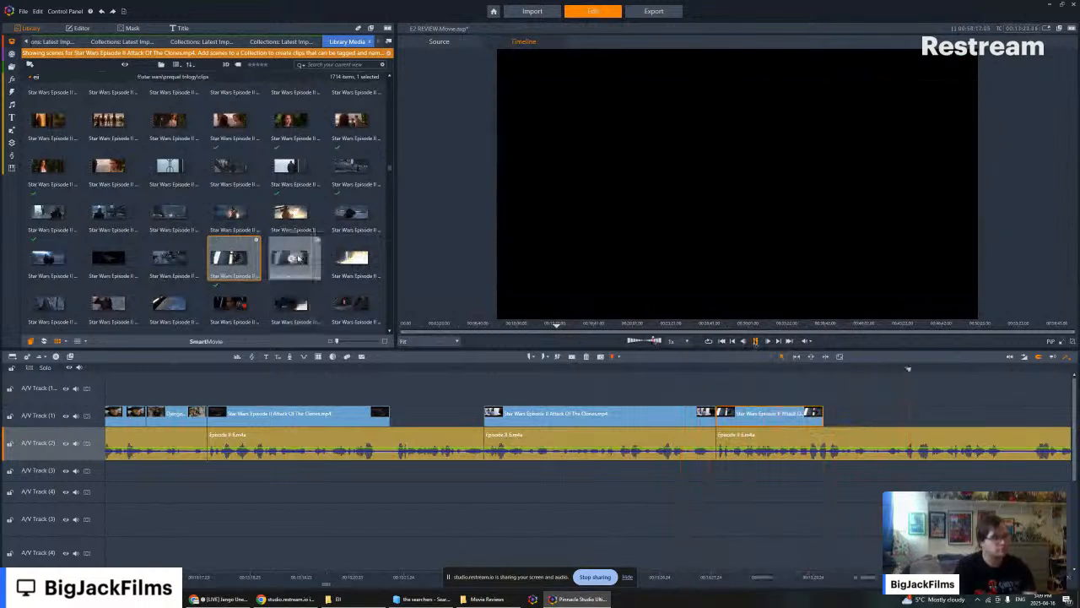
# - Append the next library scene after the pillar clip on A/V Track (1) with its audio stream disabled and play it against the narration
pyautogui.click(292, 258)
pyautogui.moveTo(292, 257); pyautogui.dragTo(830, 419)
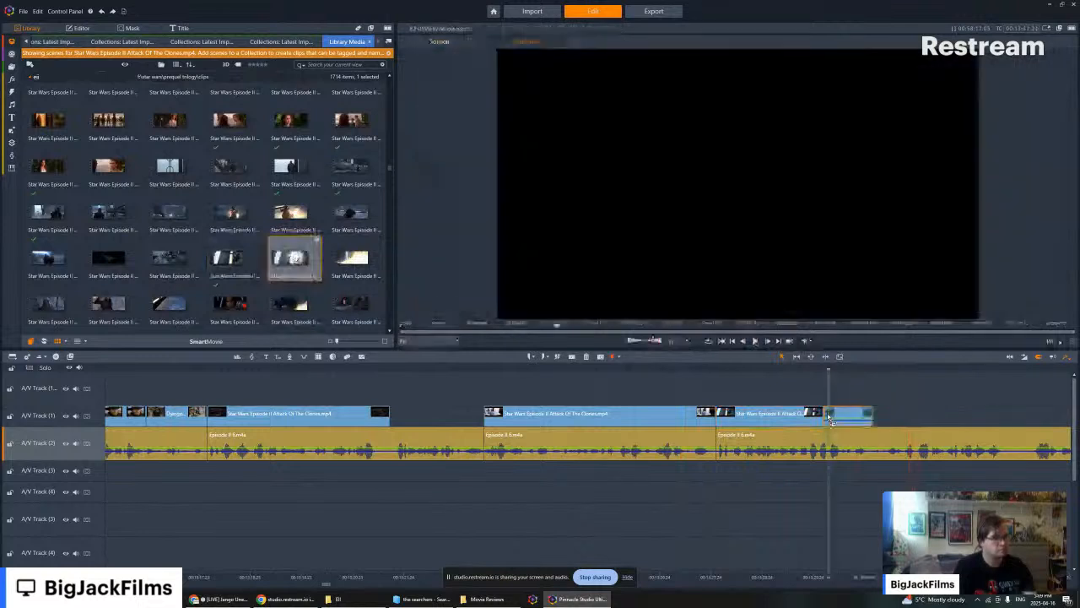
pyautogui.rightClick(830, 419)
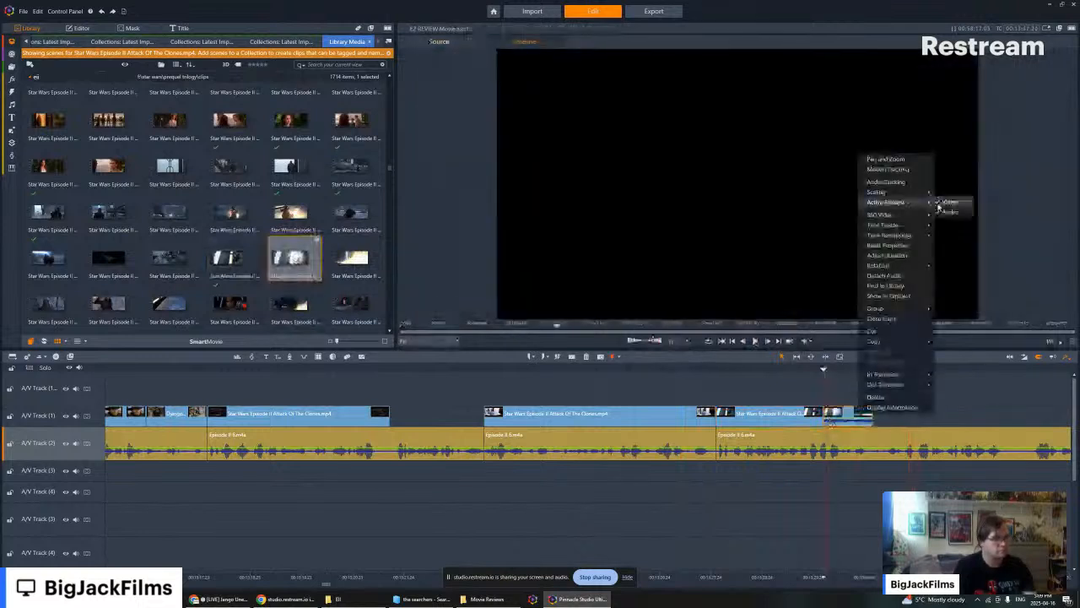
pyautogui.click(945, 205)
pyautogui.click(755, 341)
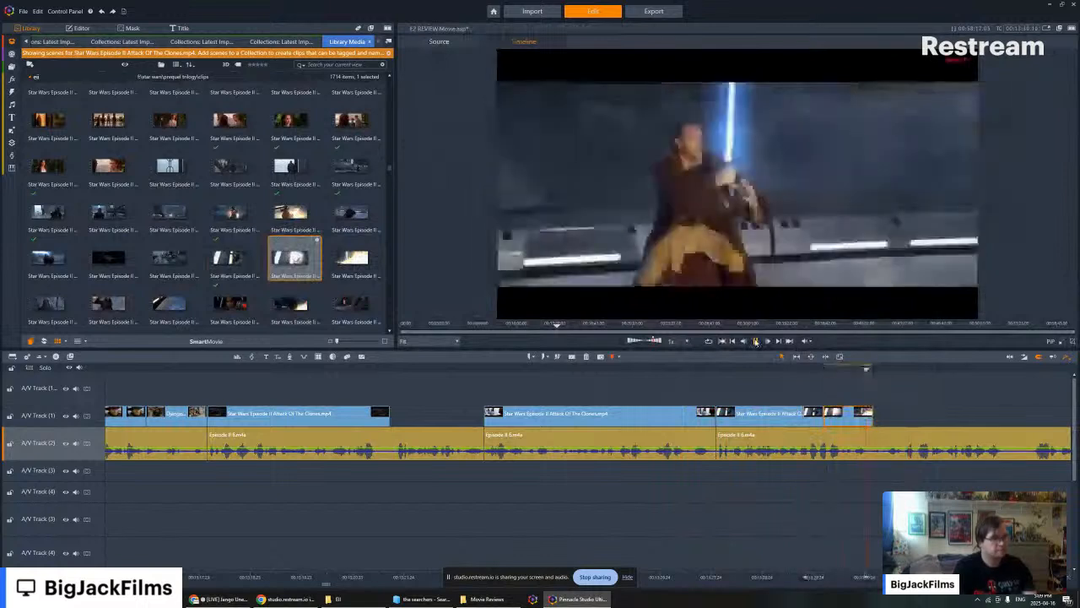
pyautogui.click(756, 340)
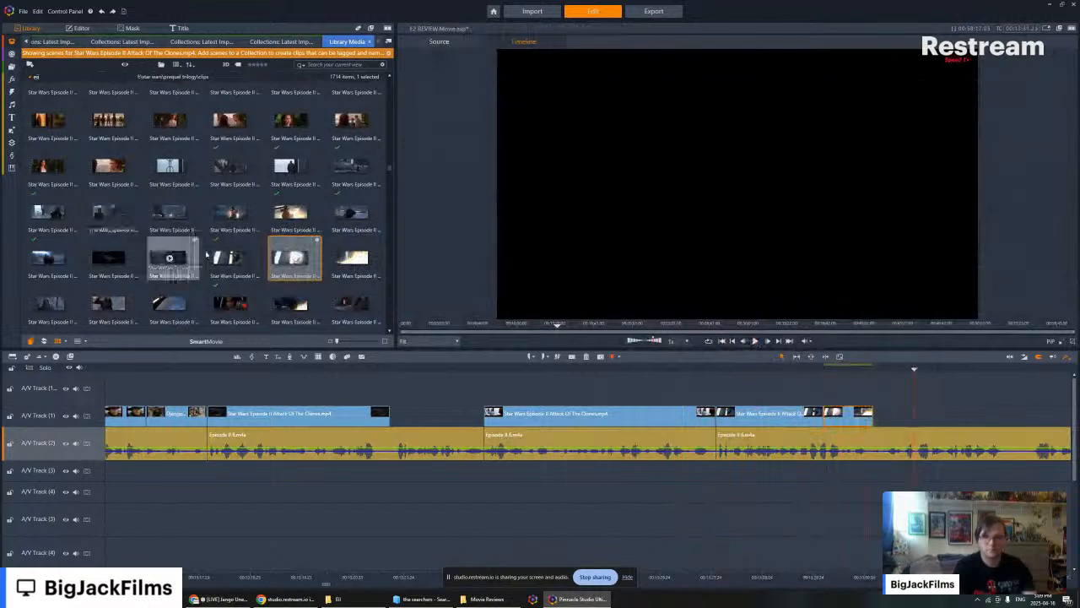
# - Append the library scene of the Jedi facing the armoured bounty hunter, with its audio stream disabled, and play it against the narration
pyautogui.click(108, 213)
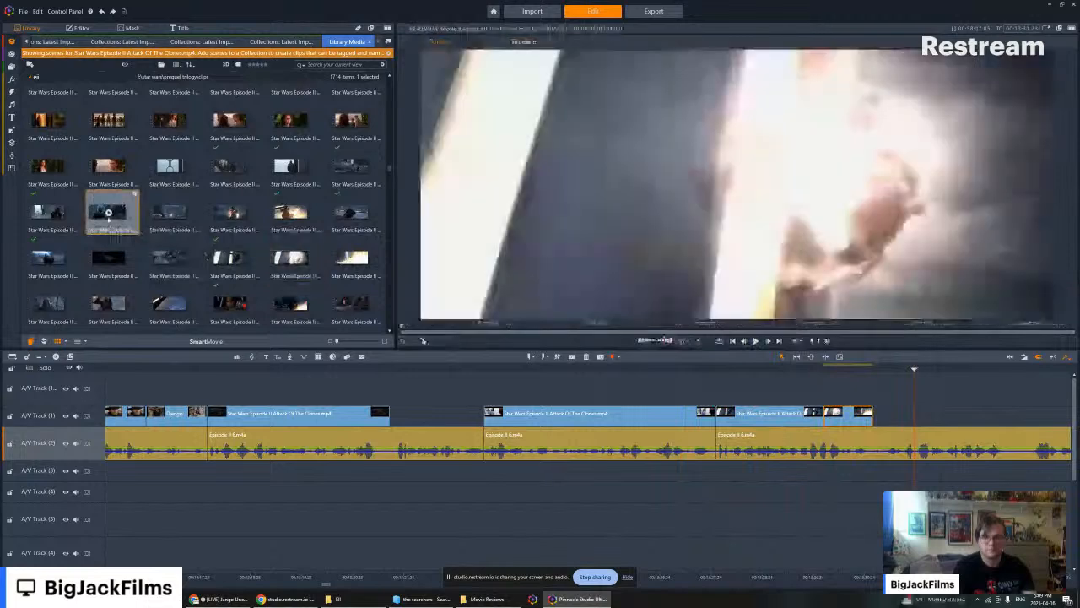
pyautogui.press('space')
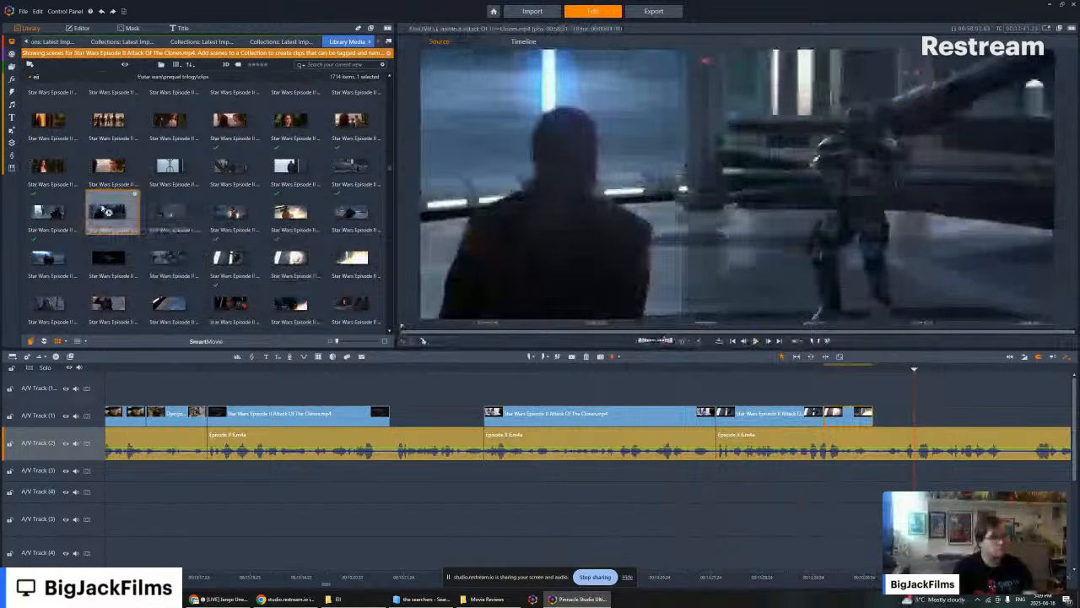
pyautogui.moveTo(110, 213); pyautogui.dragTo(896, 414)
pyautogui.rightClick(896, 414)
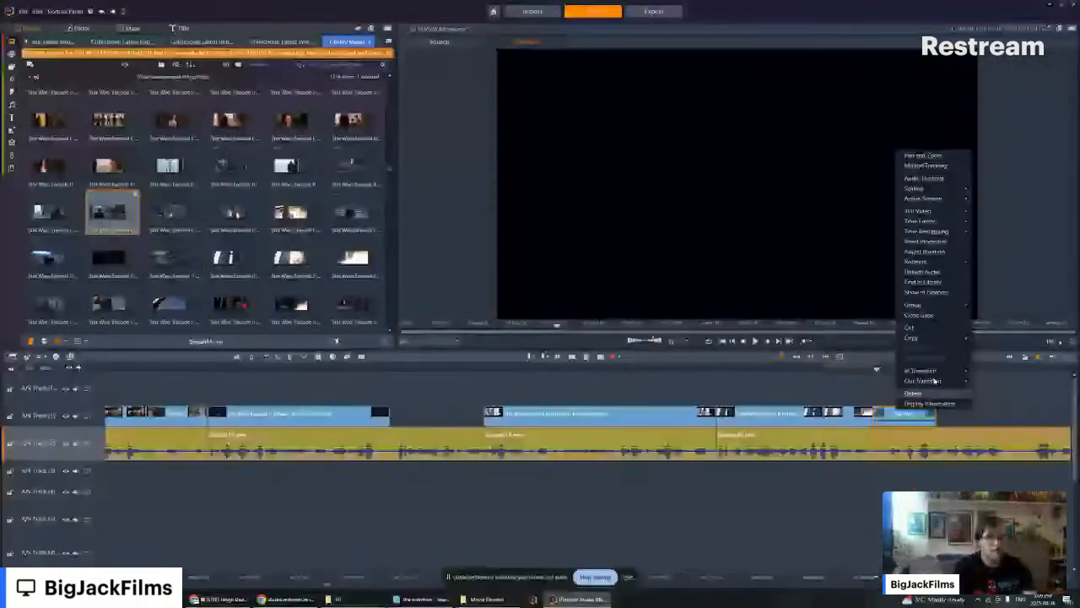
pyautogui.moveTo(925, 198)
pyautogui.click(988, 209)
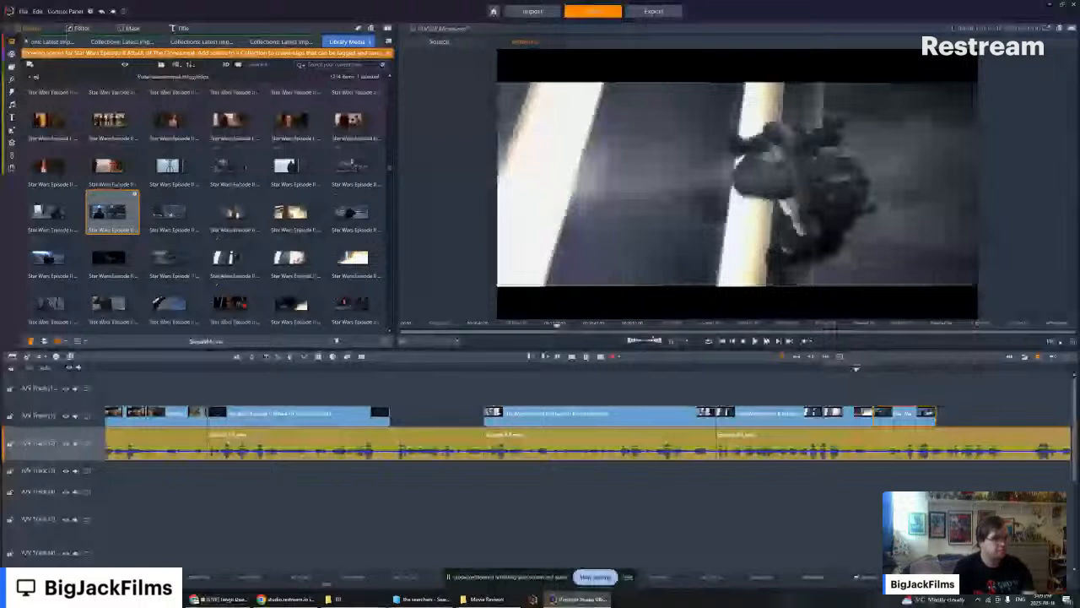
pyautogui.click(754, 341)
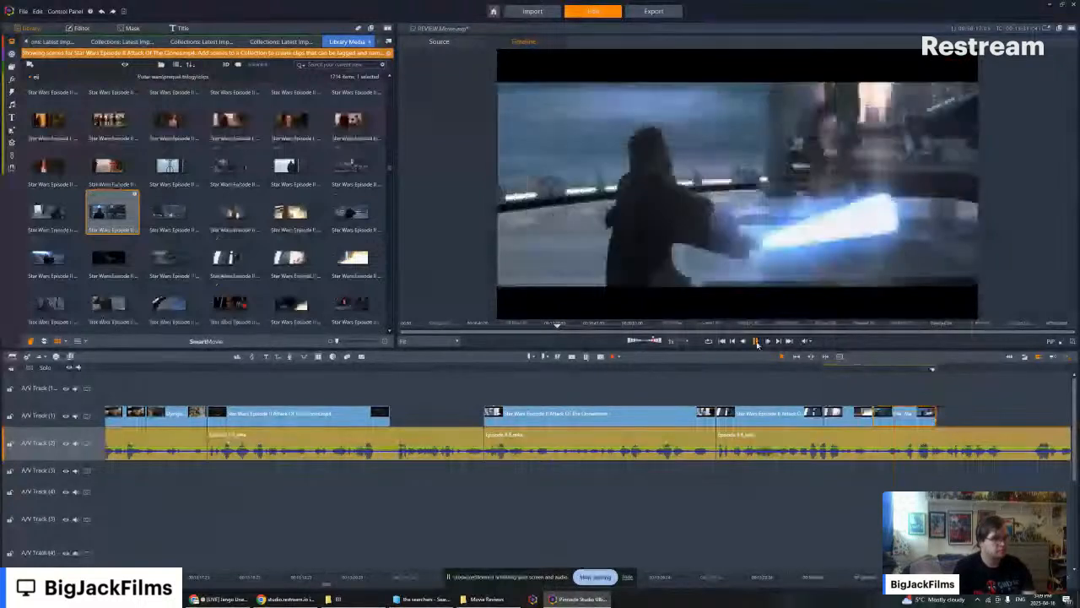
pyautogui.click(755, 341)
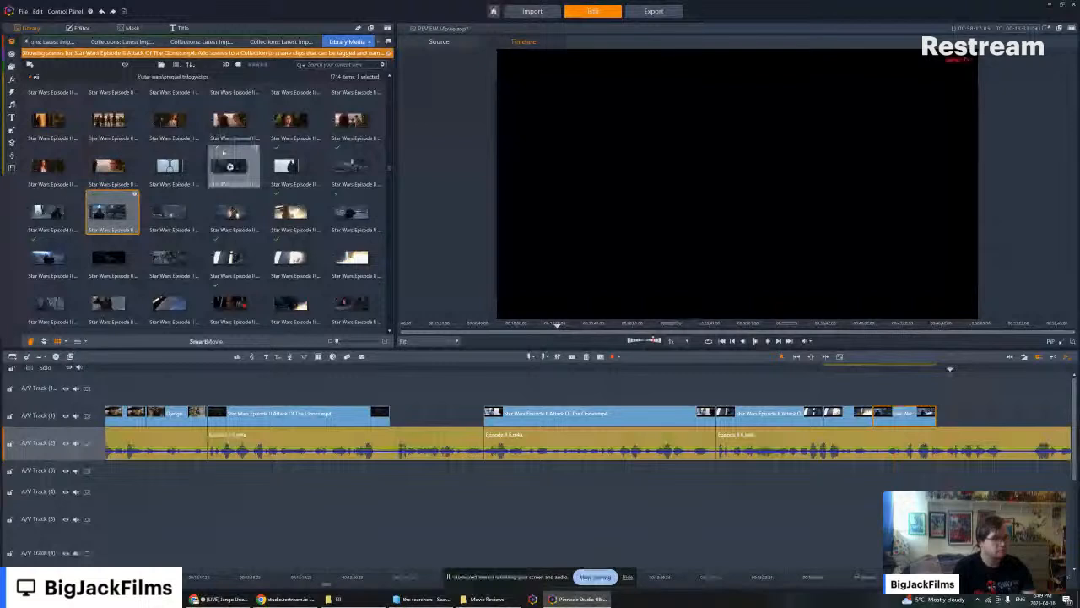
# - Append the wide landing-platform scene after the face-off clip with its audio stream disabled and its opening dark frames trimmed off, leaving no gap
pyautogui.click(173, 256)
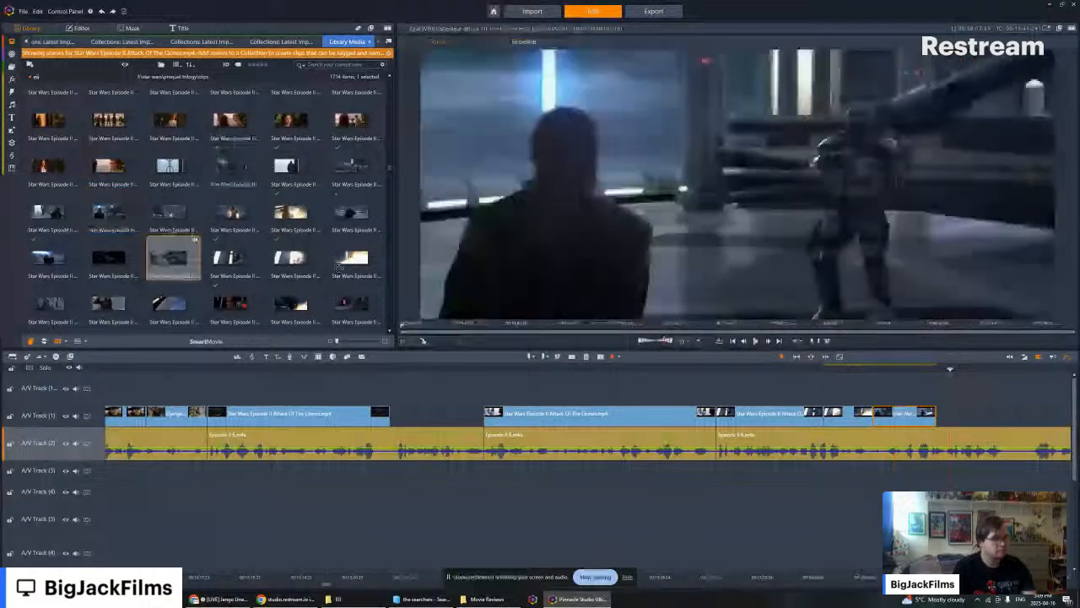
pyautogui.moveTo(338, 268); pyautogui.dragTo(949, 414)
pyautogui.rightClick(949, 411)
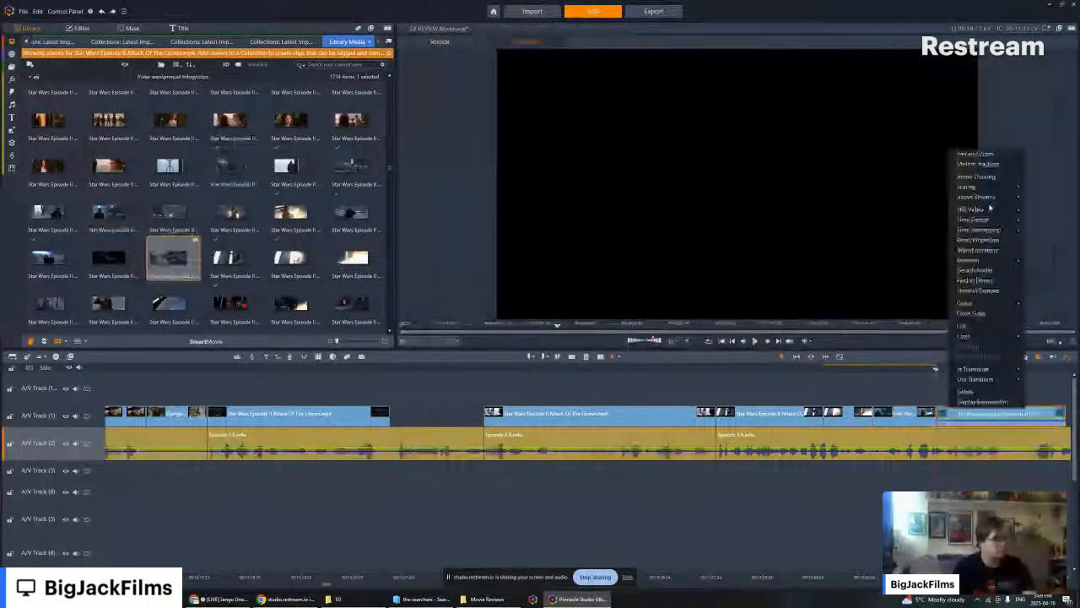
pyautogui.click(1034, 208)
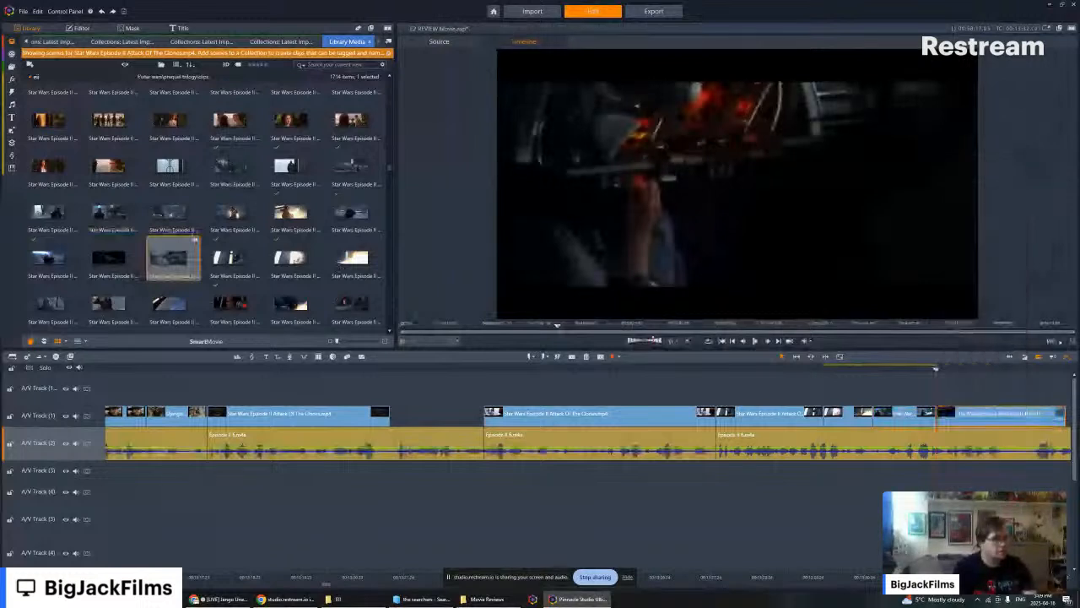
pyautogui.moveTo(978, 415); pyautogui.dragTo(970, 416)
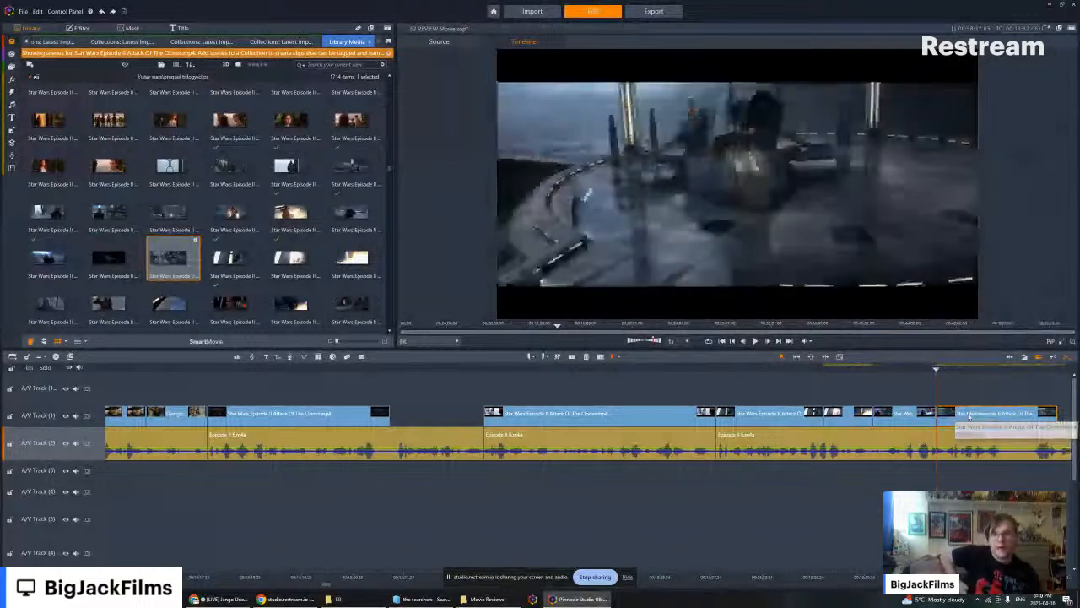
# - Replay the narration from the face-off clip onward and place the playhead just before the next narration cut
pyautogui.press('Left')
pyautogui.press('Left')
pyautogui.press('Left')
pyautogui.press('Left')
pyautogui.press('Left')
pyautogui.press('Left')
pyautogui.press('Left')
pyautogui.press('Left')
pyautogui.press('Left')
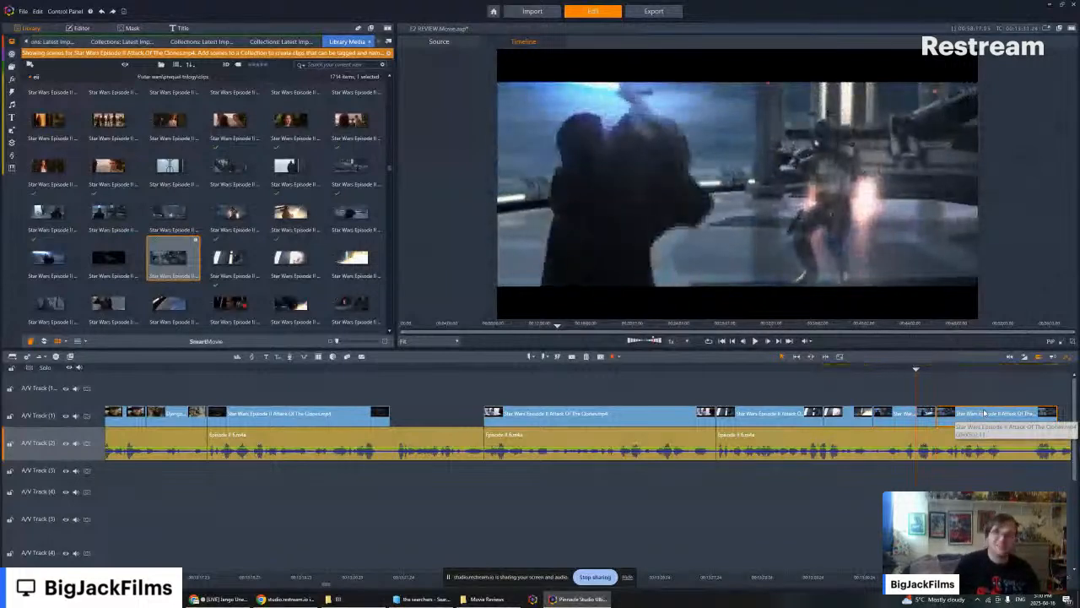
pyautogui.press('Left')
pyautogui.press('Left')
pyautogui.press('Left')
pyautogui.press('Left')
pyautogui.press('Left')
pyautogui.press('Left')
pyautogui.press('Left')
pyautogui.press('Left')
pyautogui.press('Left')
pyautogui.press('Left')
pyautogui.press('Left')
pyautogui.press('Left')
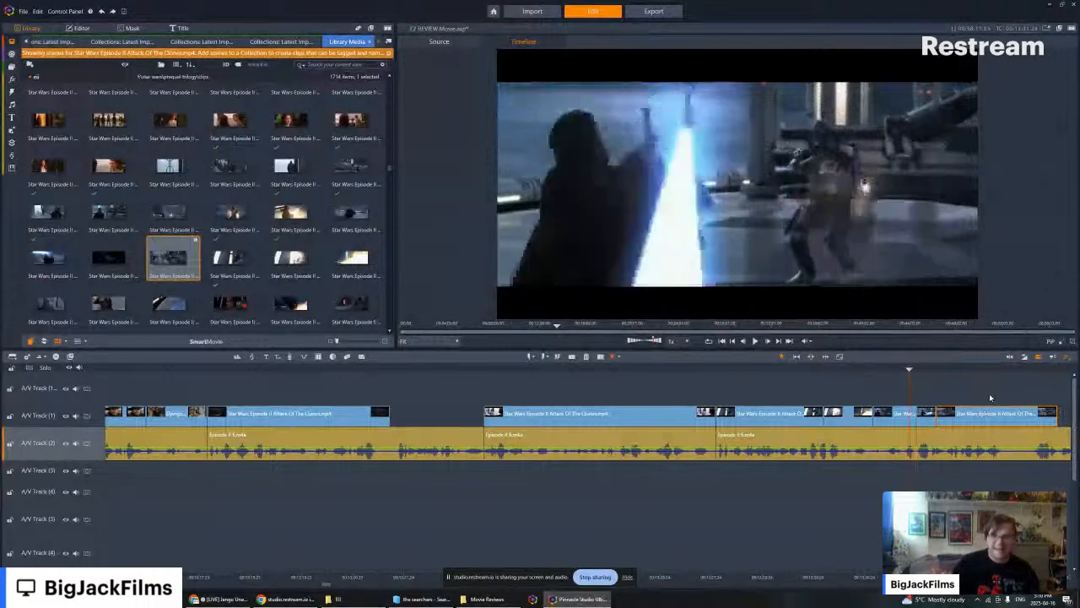
pyautogui.click(756, 341)
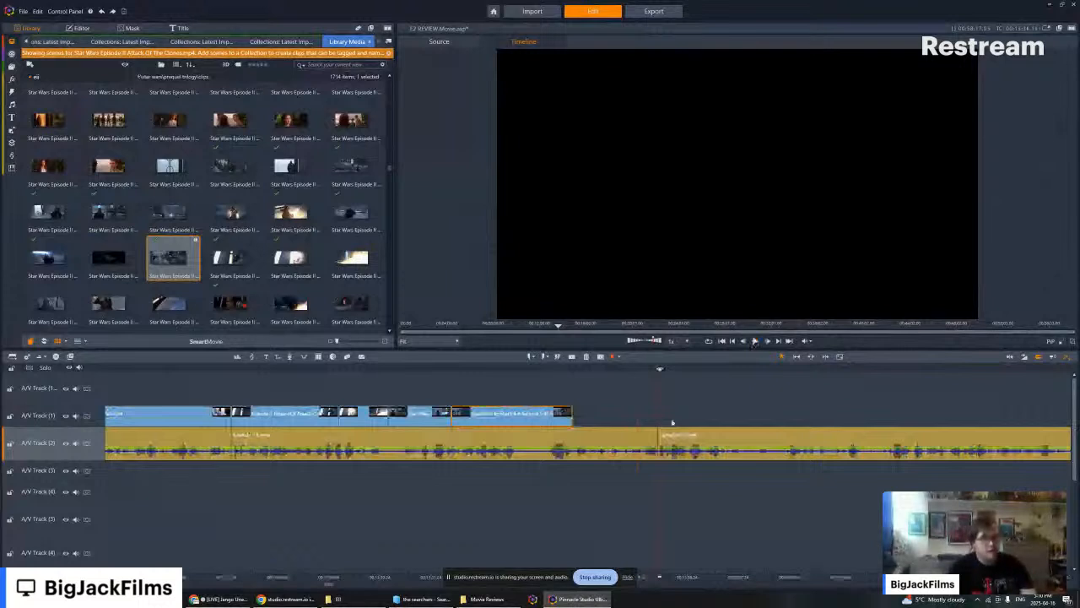
pyautogui.press('Left')
pyautogui.press('Left')
pyautogui.press('Left')
pyautogui.press('Left')
pyautogui.press('Left')
pyautogui.press('Left')
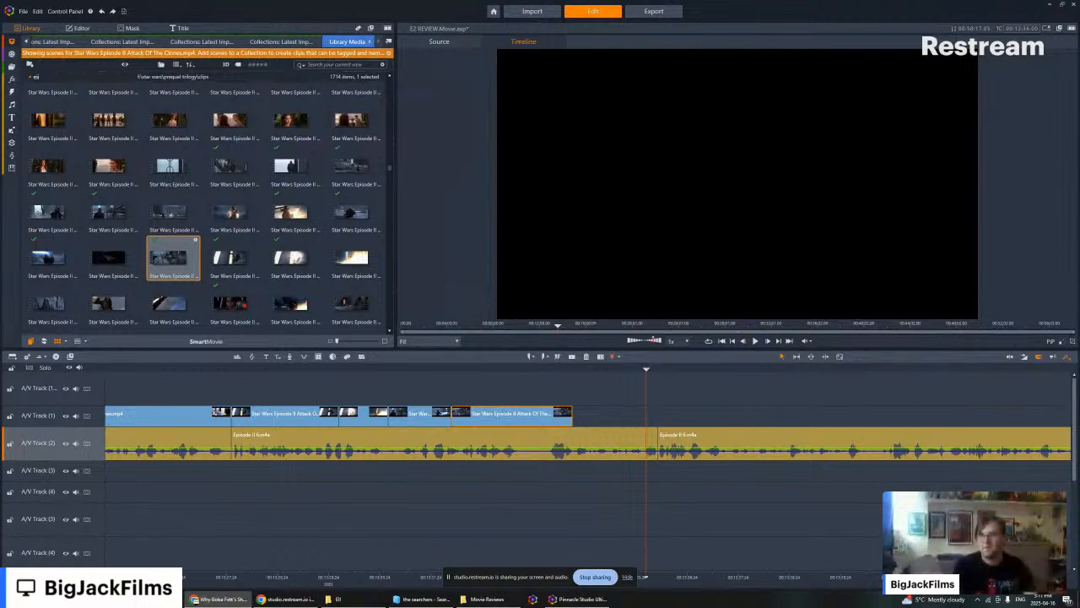
pyautogui.press('super')
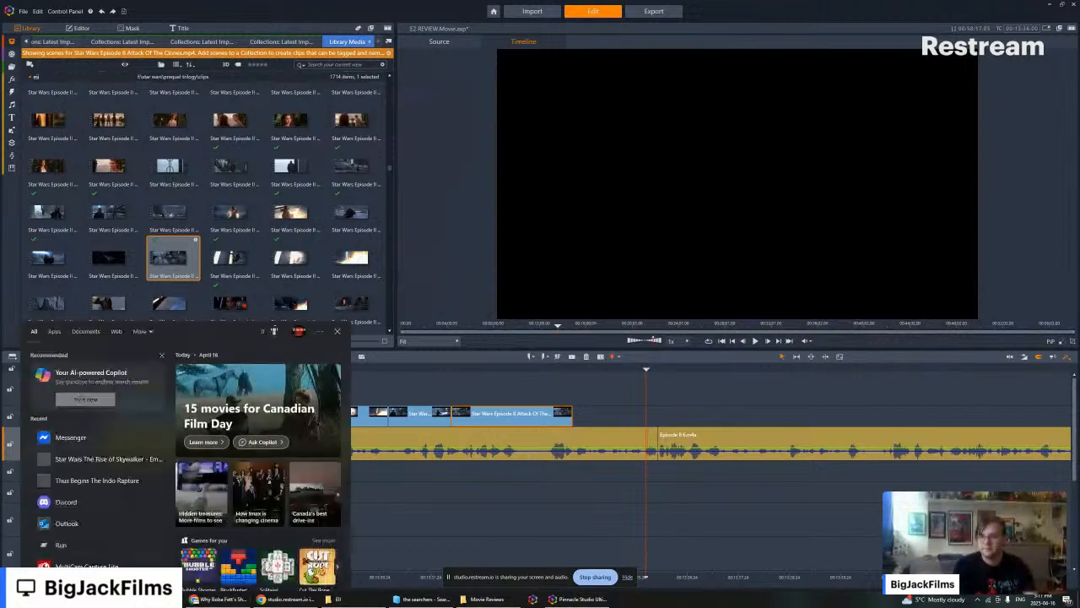
pyautogui.write('s')
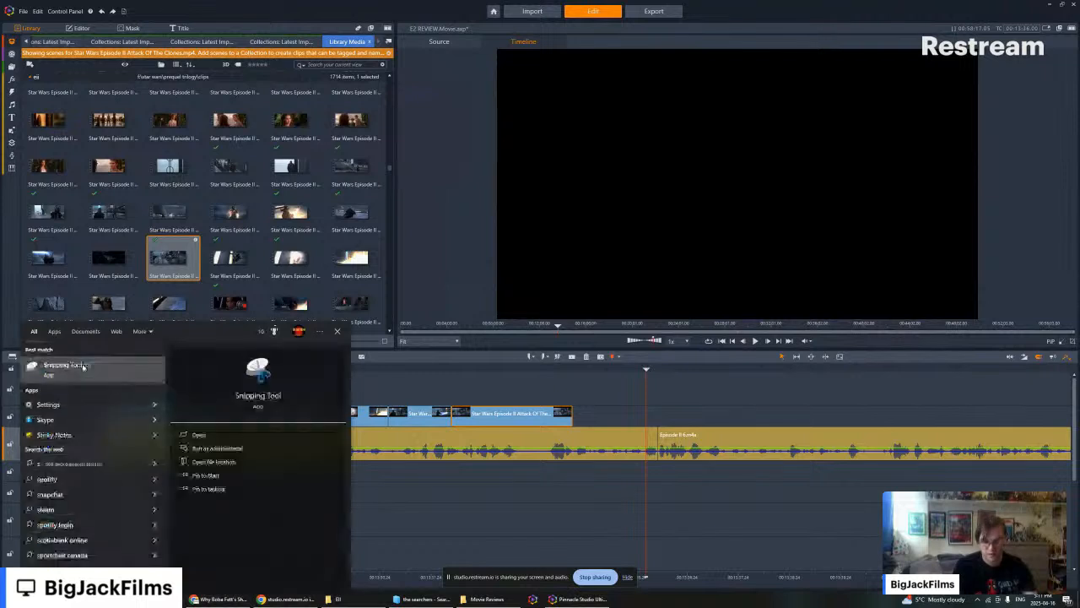
pyautogui.click(82, 368)
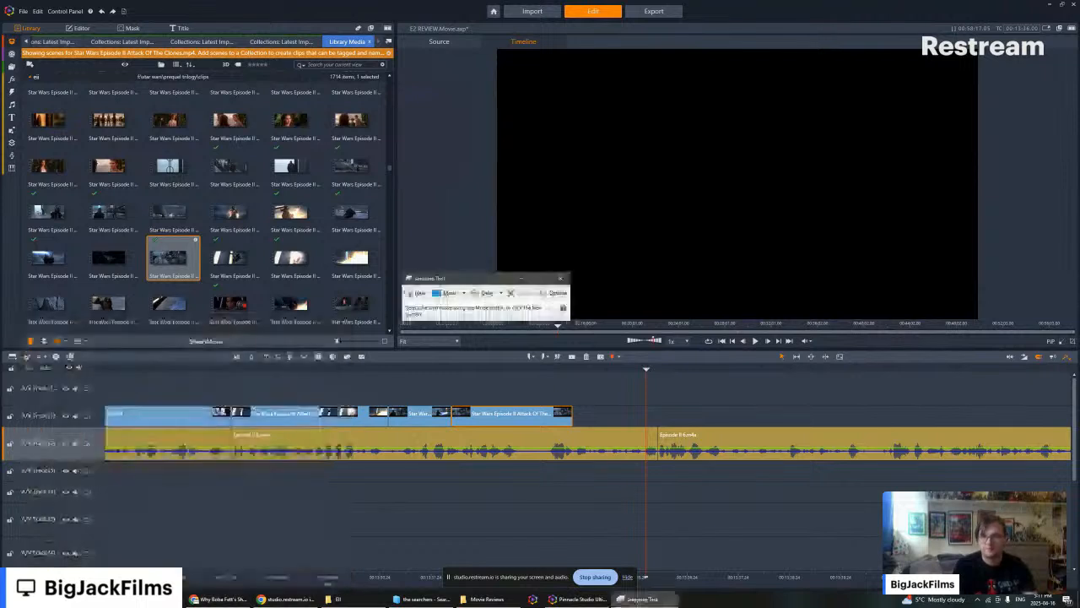
pyautogui.click(413, 296)
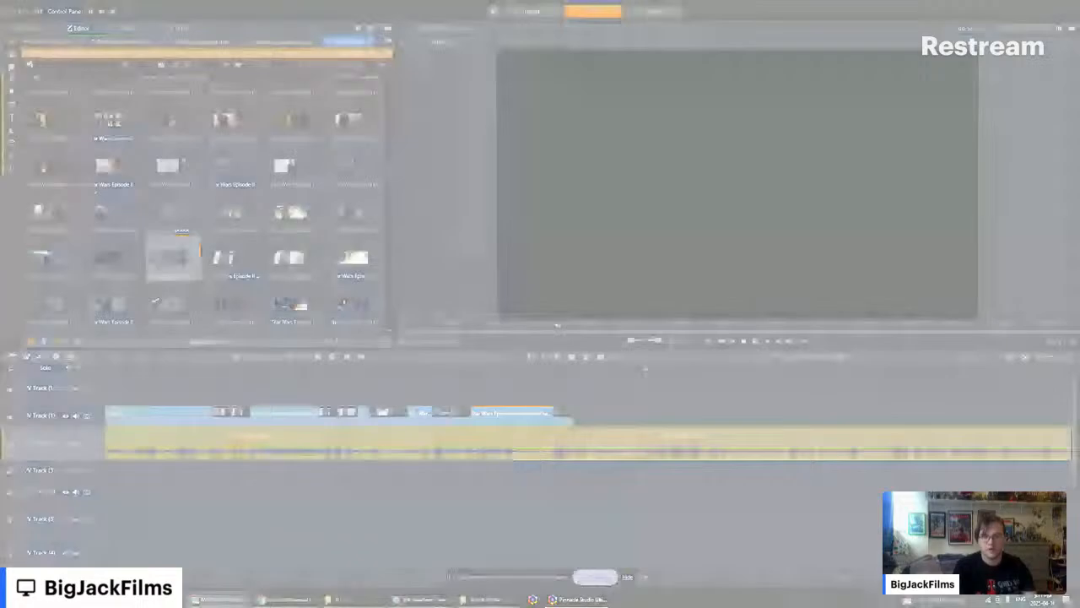
pyautogui.press('Escape')
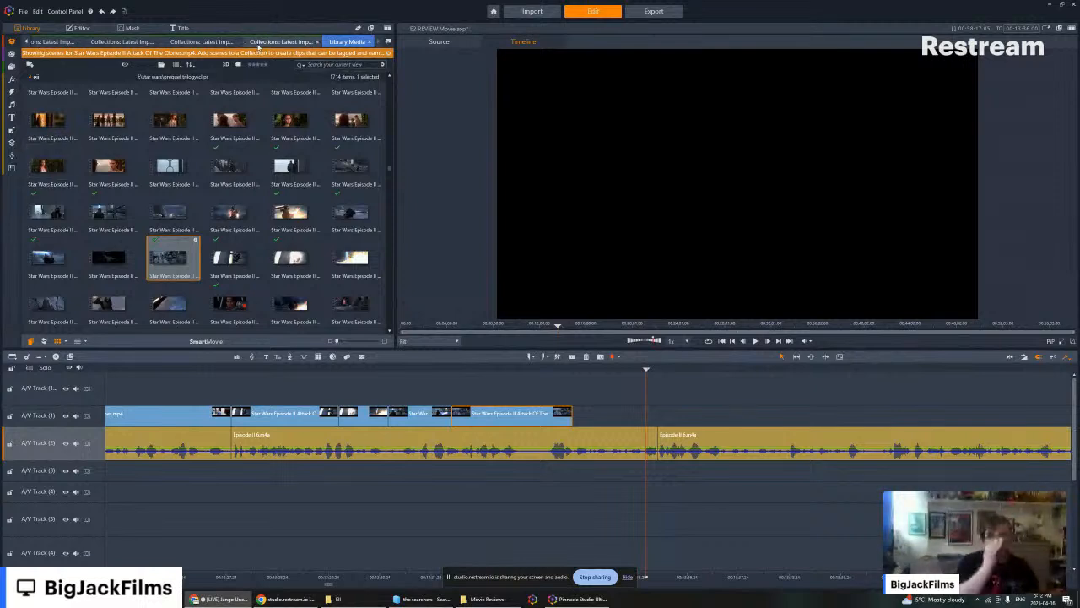
# - Show the latest-import collection and bring up the EII clips folder in File Explorer with its files displayed as large thumbnails
pyautogui.click(259, 43)
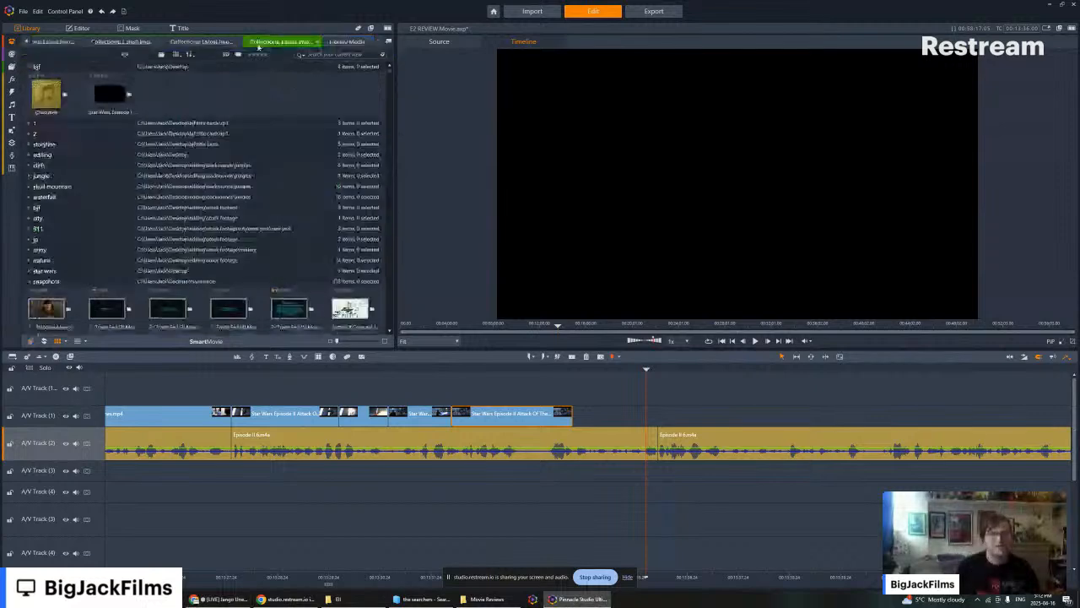
pyautogui.click(404, 599)
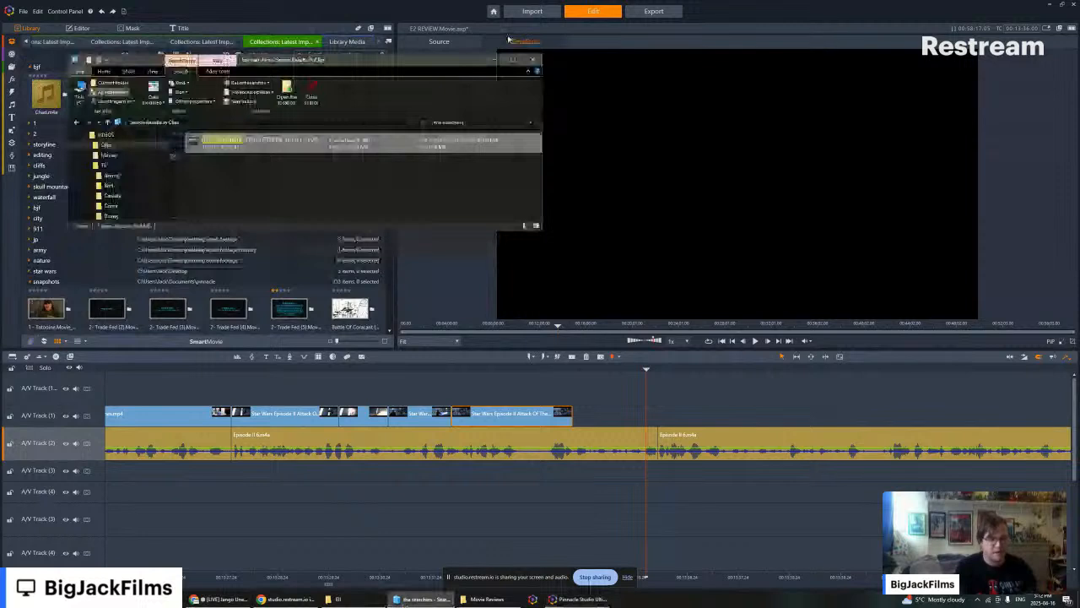
pyautogui.click(339, 599)
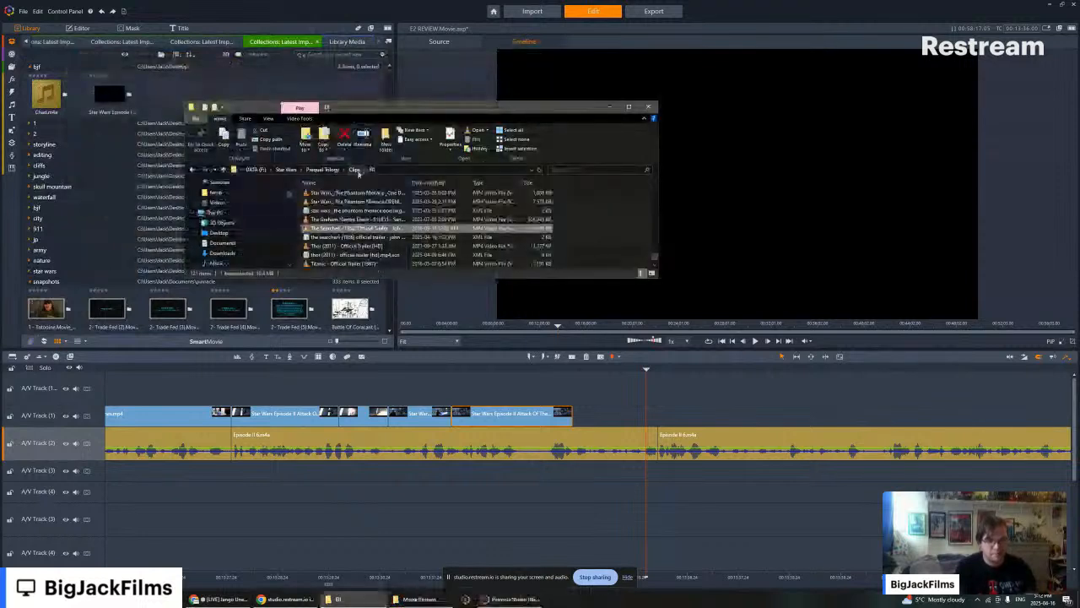
pyautogui.click(653, 274)
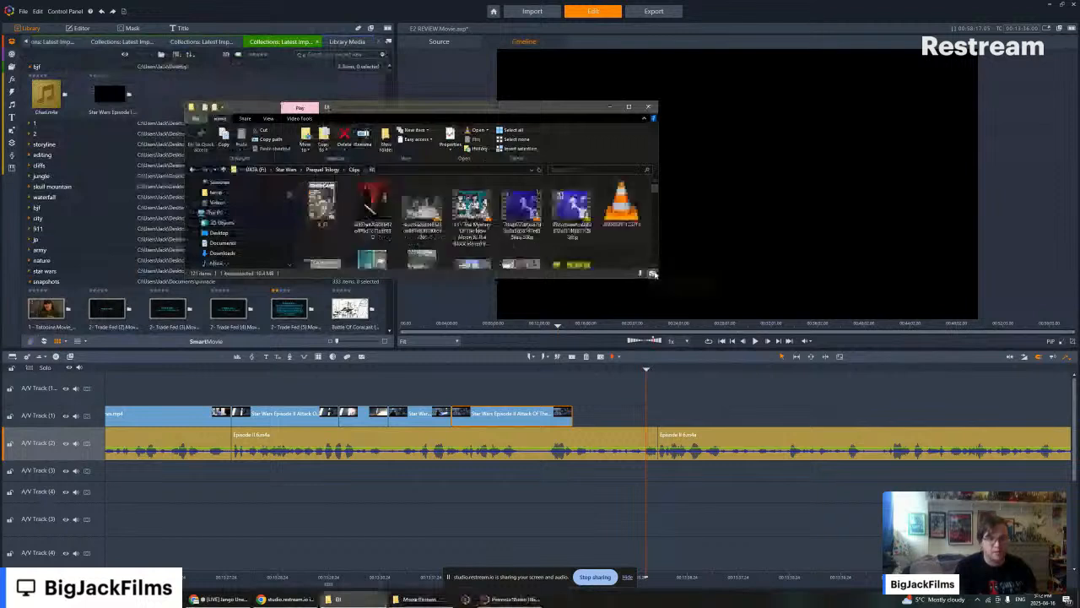
# - Look through the thumbnails in the EII clips folder for the screenshot of the Screen Rant article
pyautogui.scroll(-3, 493, 230)
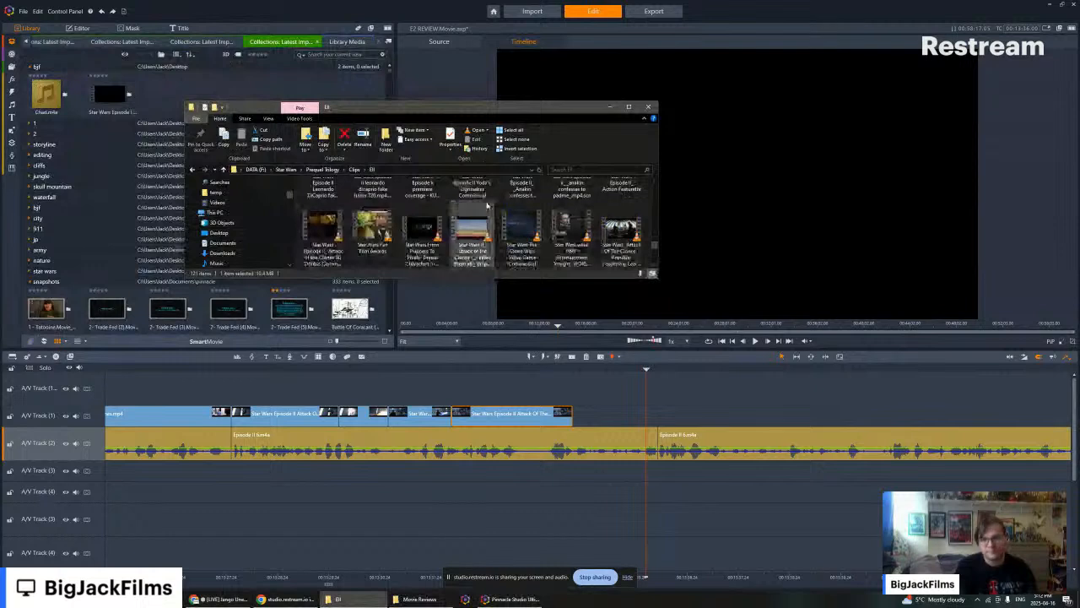
pyautogui.scroll(-3, 498, 206)
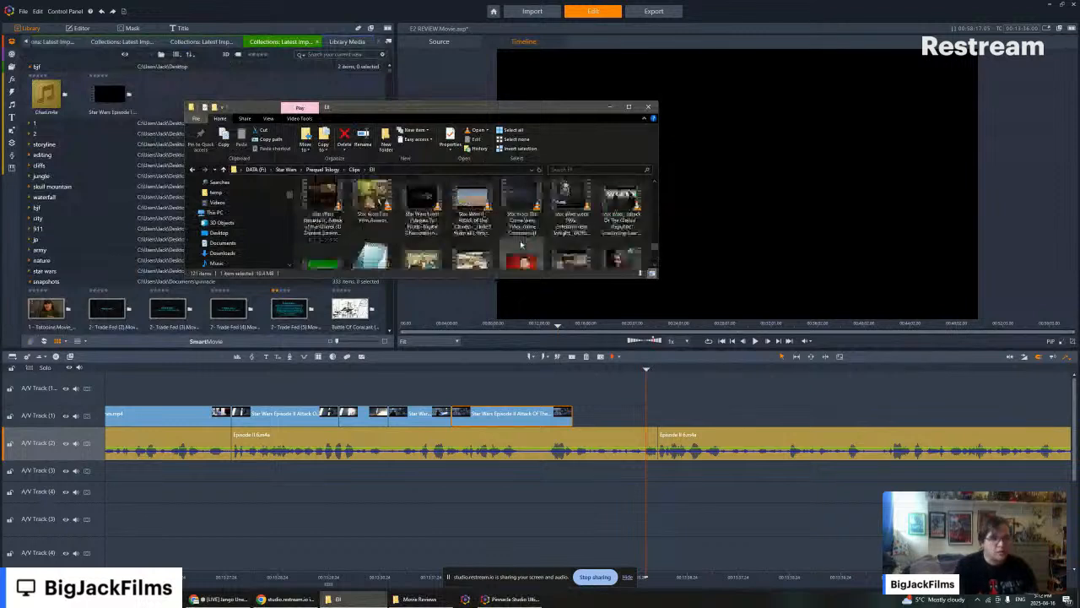
pyautogui.scroll(-3, 521, 232)
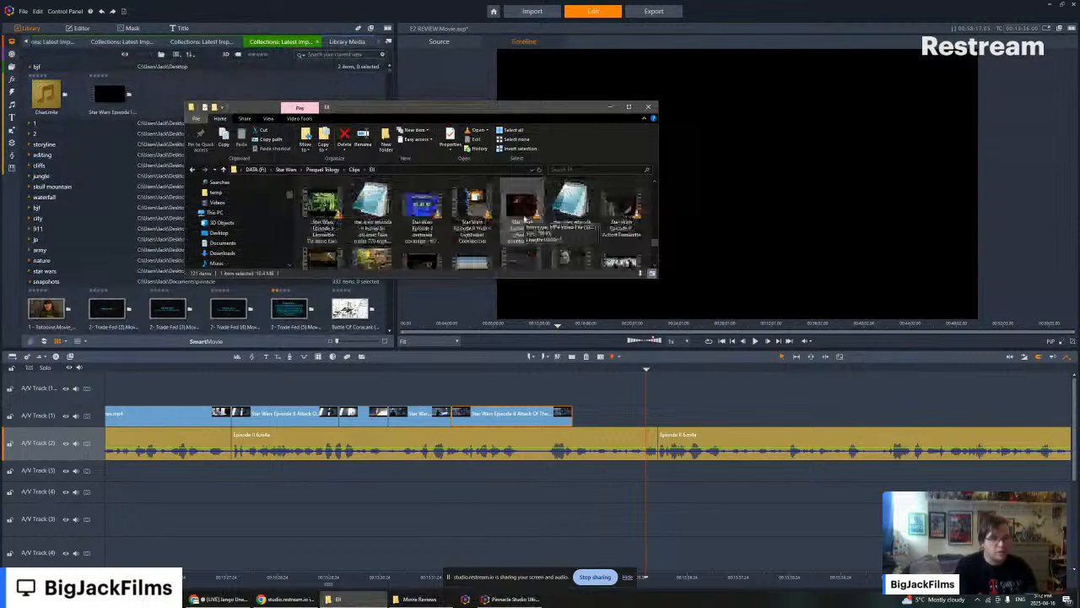
pyautogui.scroll(-3, 524, 218)
pyautogui.scroll(-3, 524, 218)
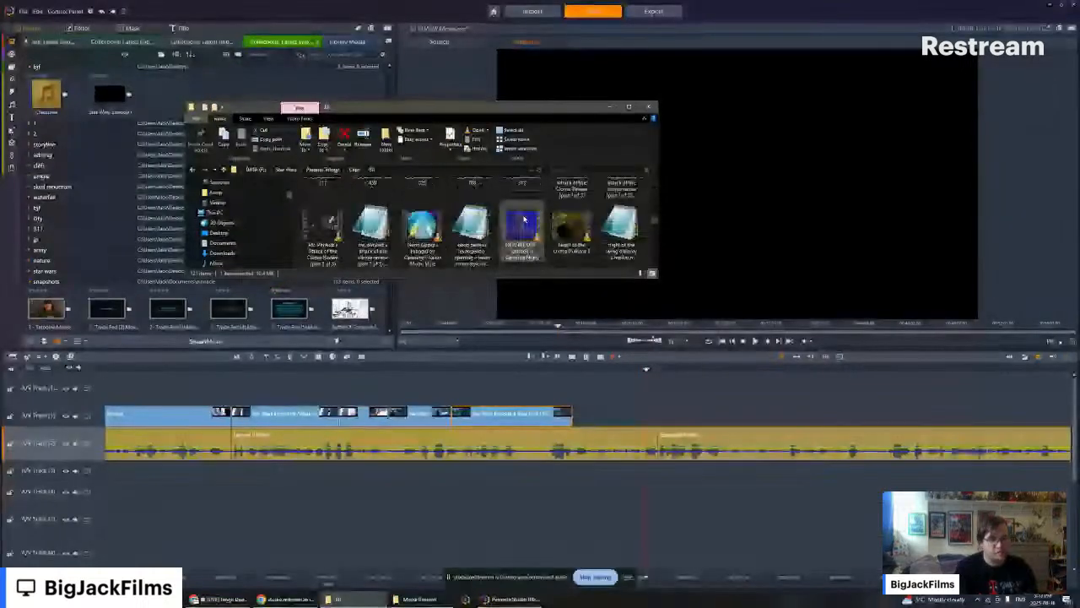
pyautogui.scroll(-3, 524, 217)
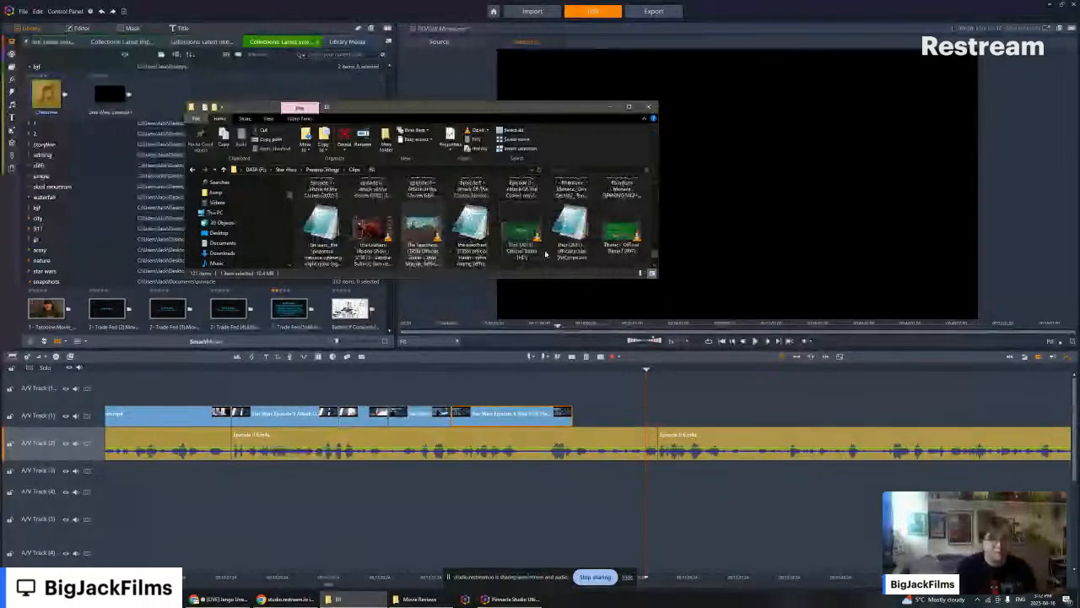
pyautogui.scroll(-3, 546, 241)
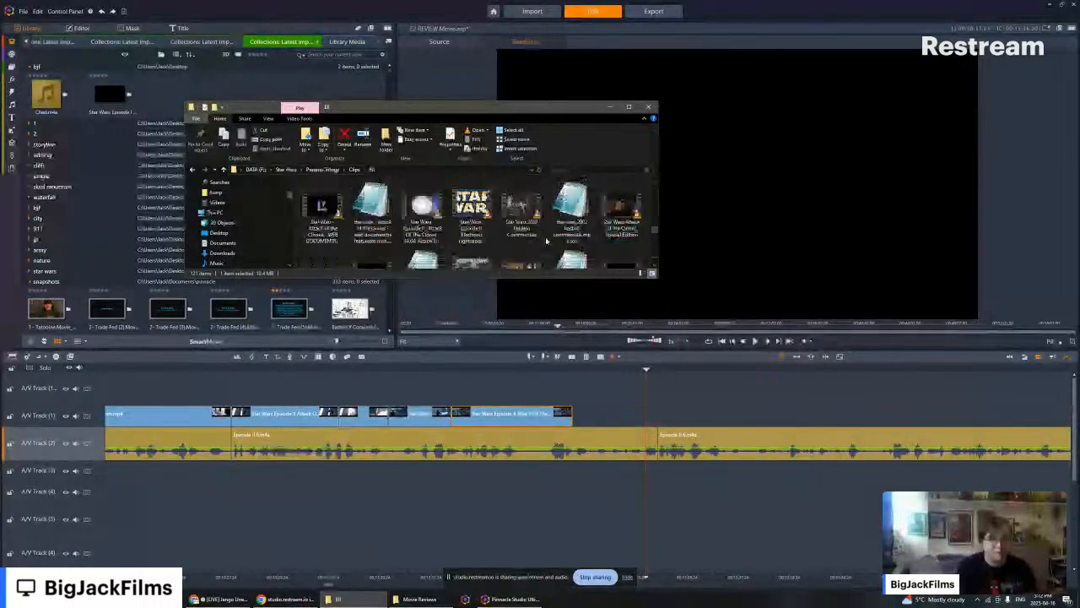
pyautogui.scroll(-3, 546, 241)
pyautogui.scroll(-5, 546, 242)
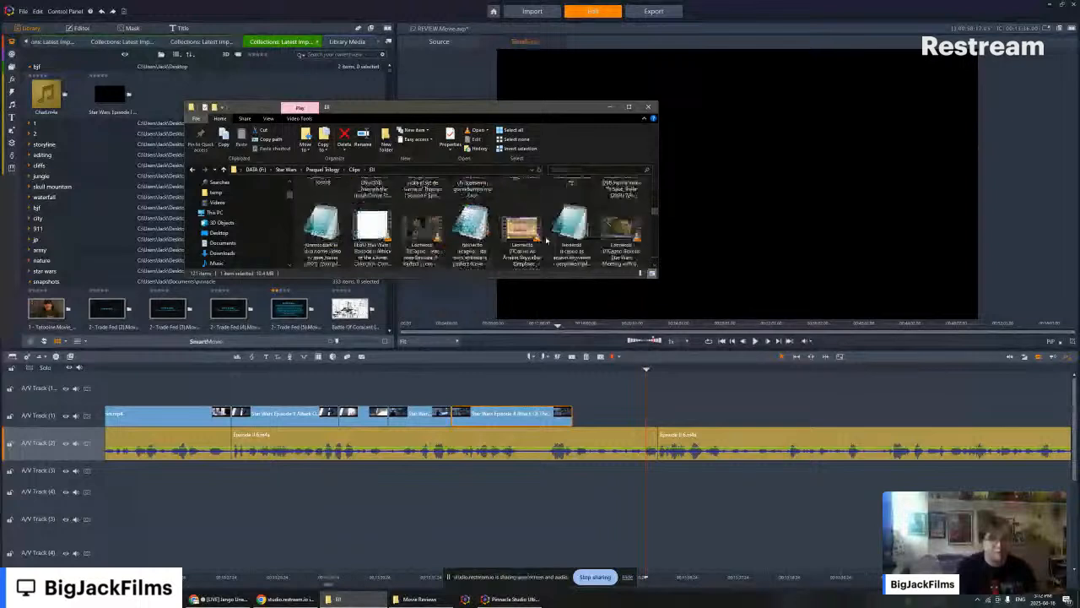
pyautogui.scroll(-3, 458, 222)
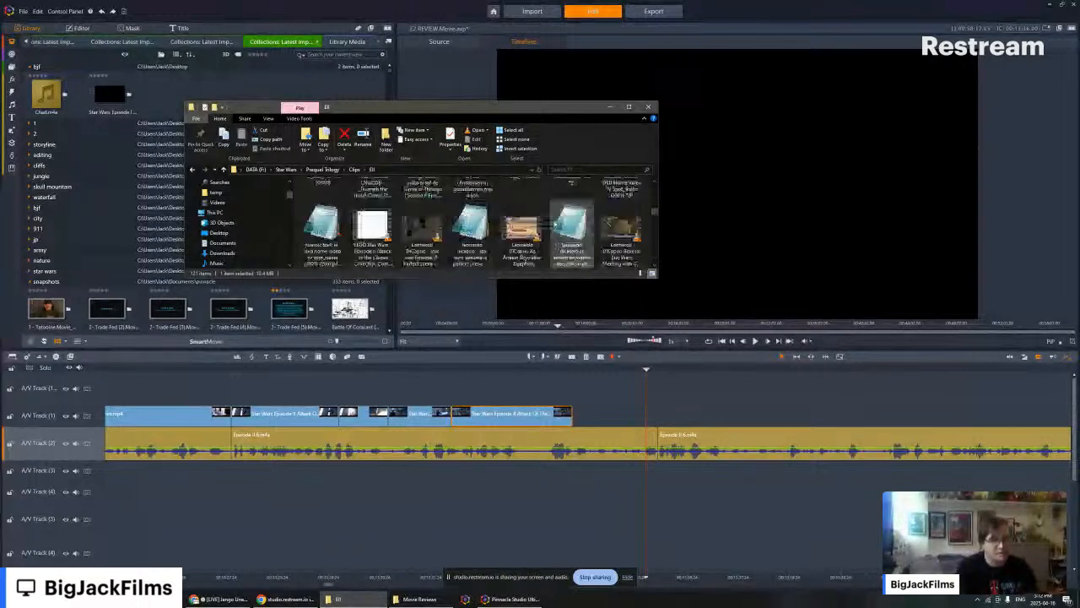
pyautogui.scroll(-3, 570, 232)
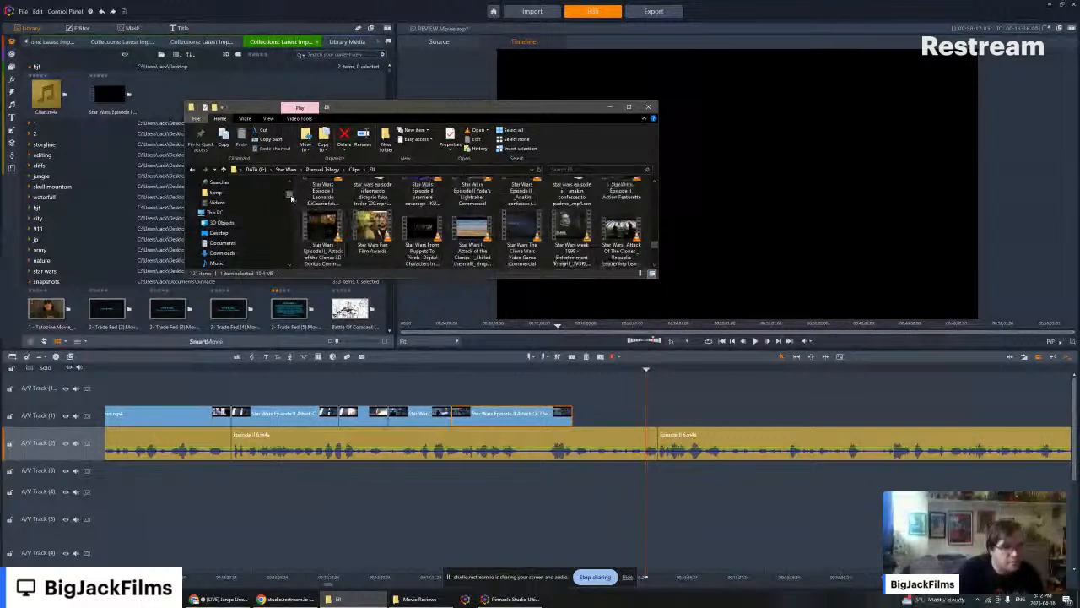
# - Look up the Capture image among the recent files in Quick access and return to the EII folder
pyautogui.moveTo(291, 199); pyautogui.dragTo(290, 186)
pyautogui.click(225, 186)
pyautogui.scroll(-3, 397, 209)
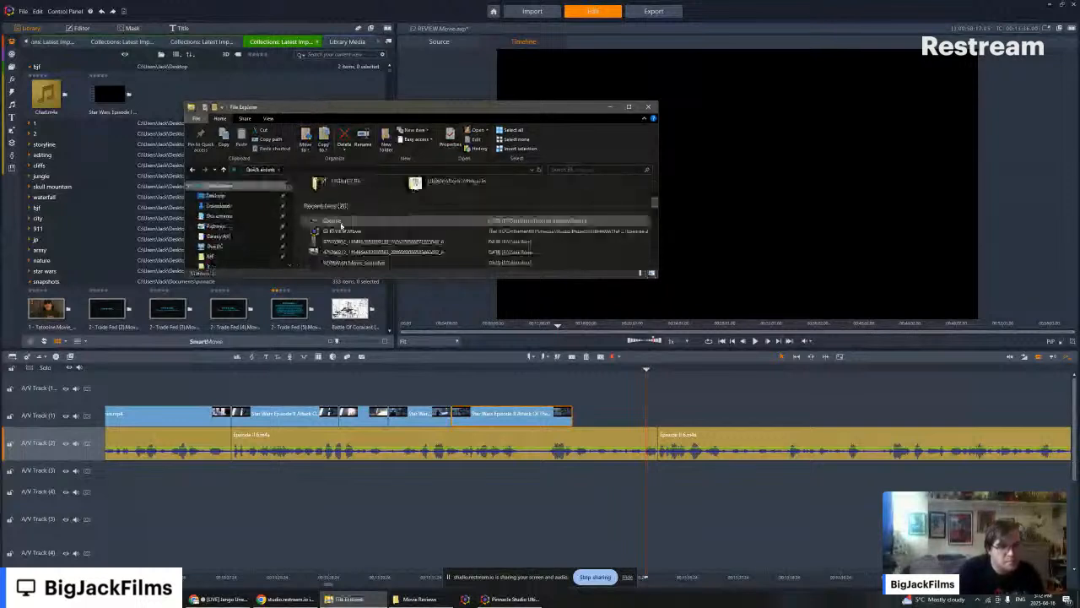
pyautogui.click(330, 222)
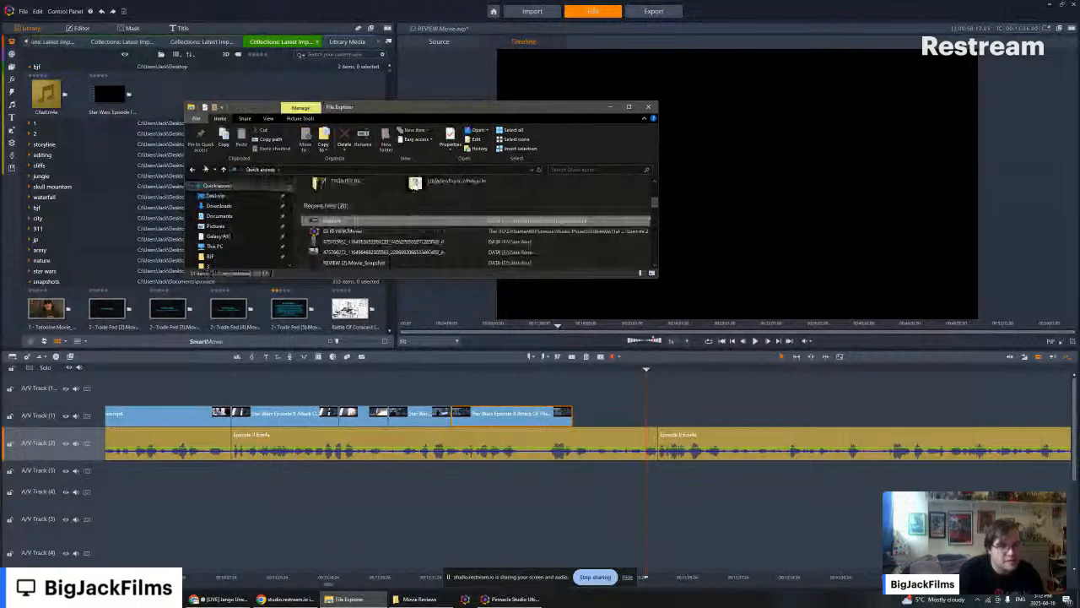
pyautogui.click(194, 169)
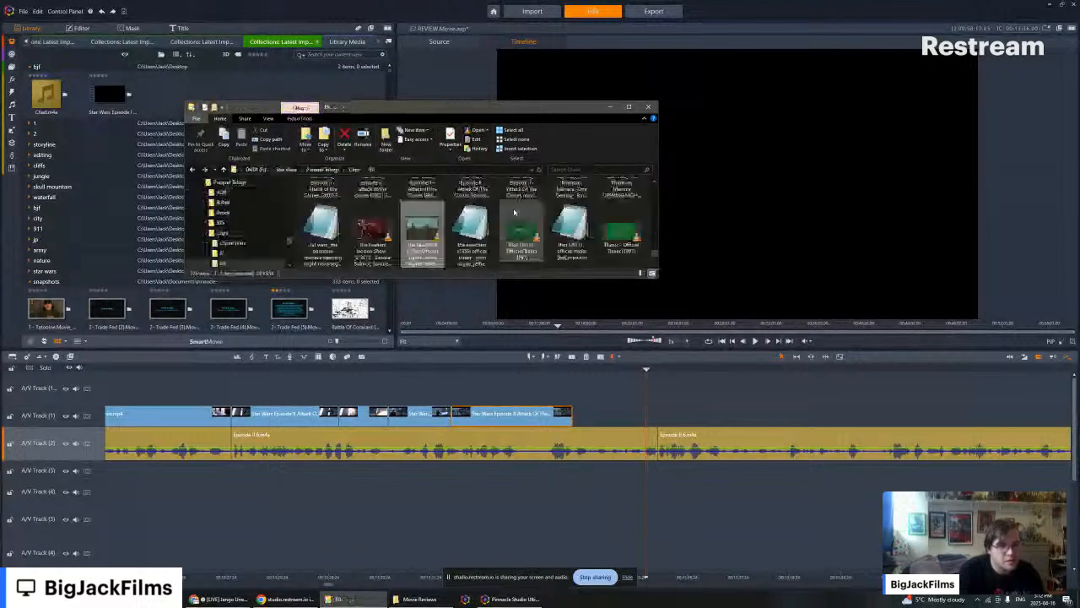
# - Try to place the Capture image from the EII folder directly after the last movie clip on A/V Track (1)
pyautogui.scroll(-3, 519, 208)
pyautogui.scroll(-1, 523, 205)
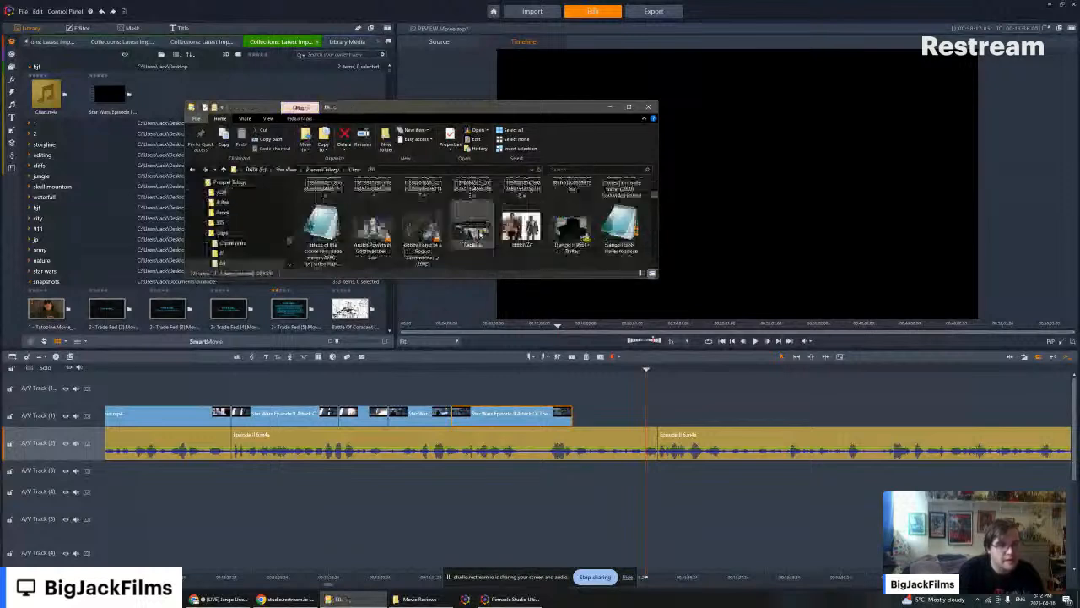
pyautogui.moveTo(473, 230); pyautogui.dragTo(578, 420)
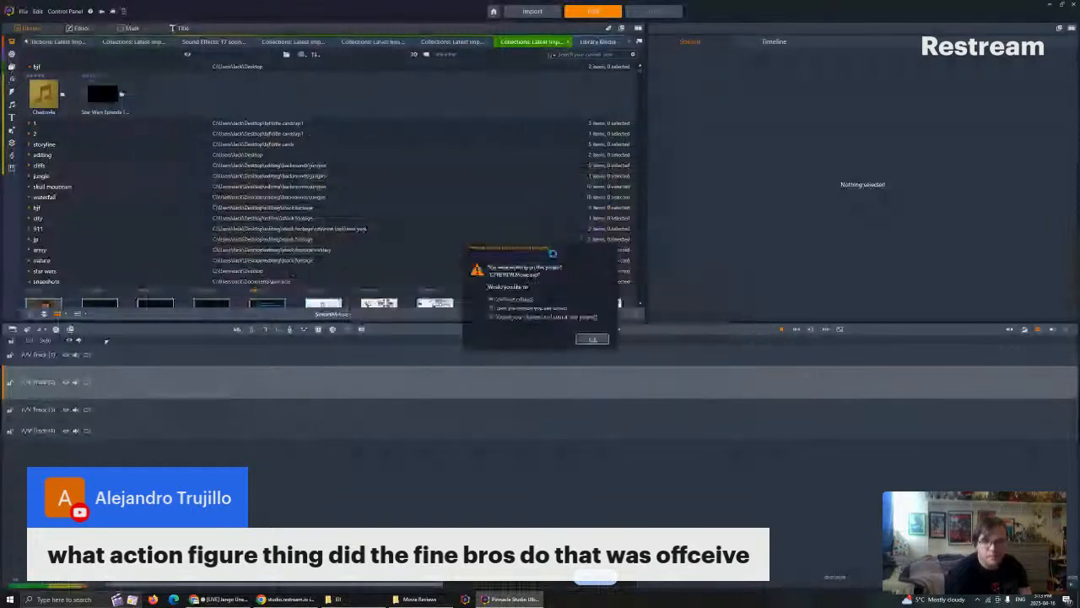
# - Continue editing the recovered review project, bring back the EII folder window and close the Movie Reviews folder window
pyautogui.click(591, 340)
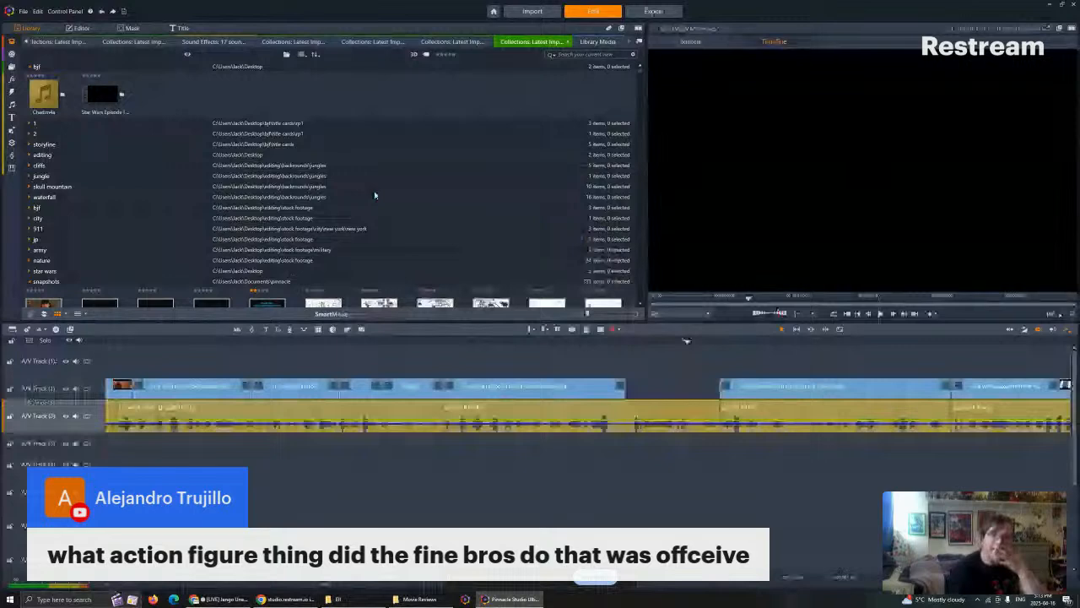
pyautogui.click(395, 599)
pyautogui.click(384, 600)
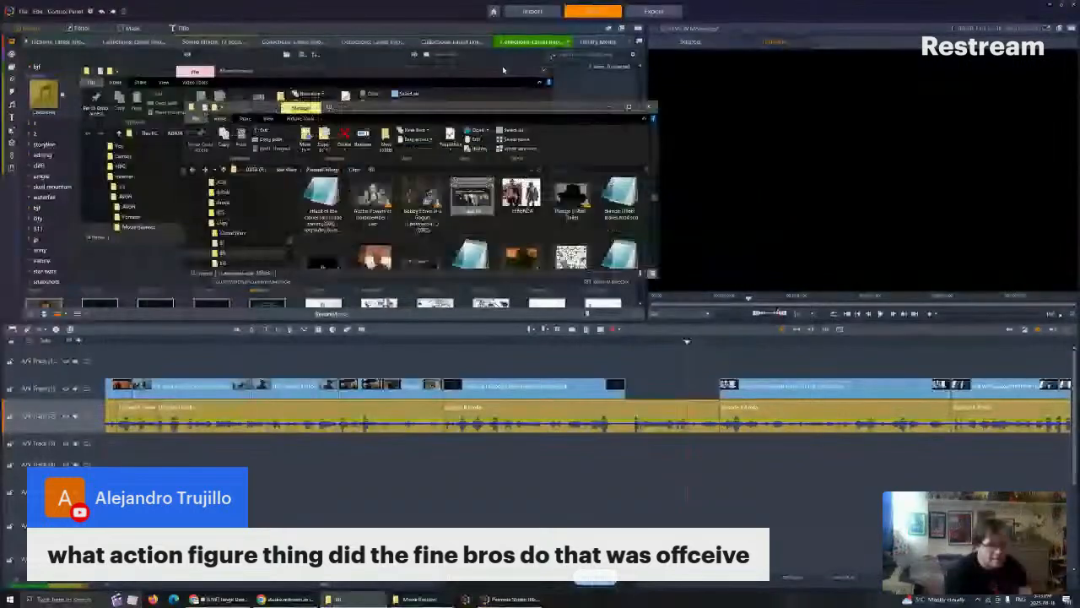
pyautogui.click(542, 73)
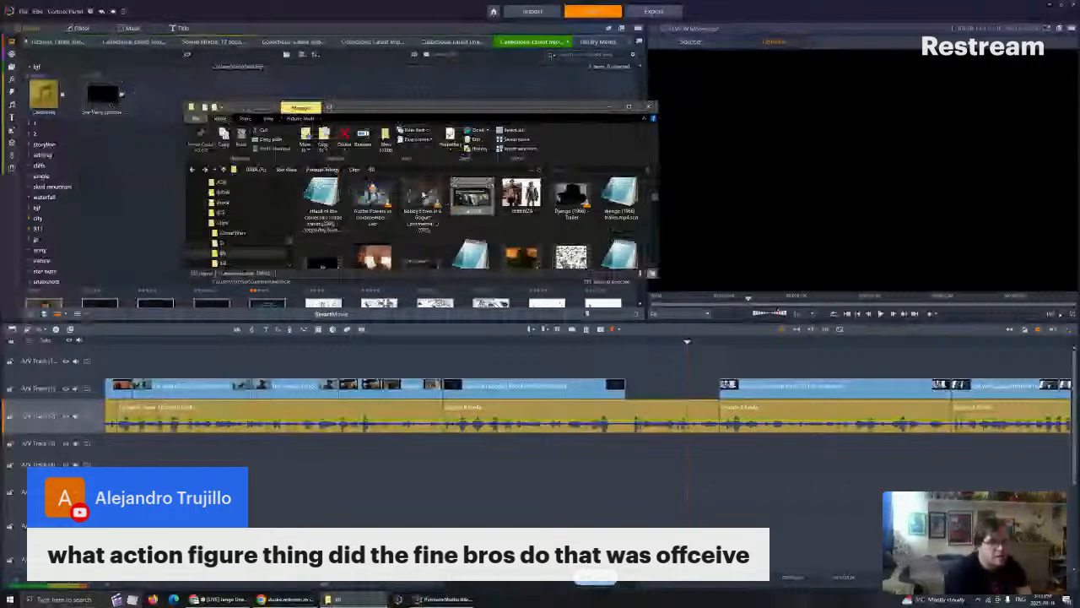
# - Load the Capture image from the EII folder into the source preview
pyautogui.scroll(1, 423, 195)
pyautogui.moveTo(472, 226); pyautogui.dragTo(674, 313)
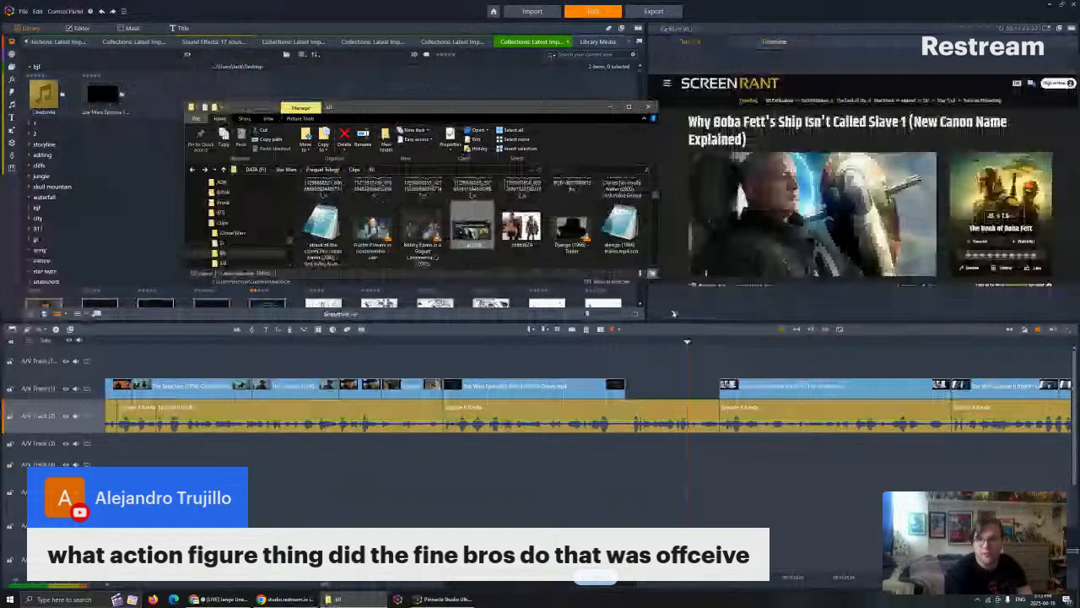
pyautogui.click(675, 313)
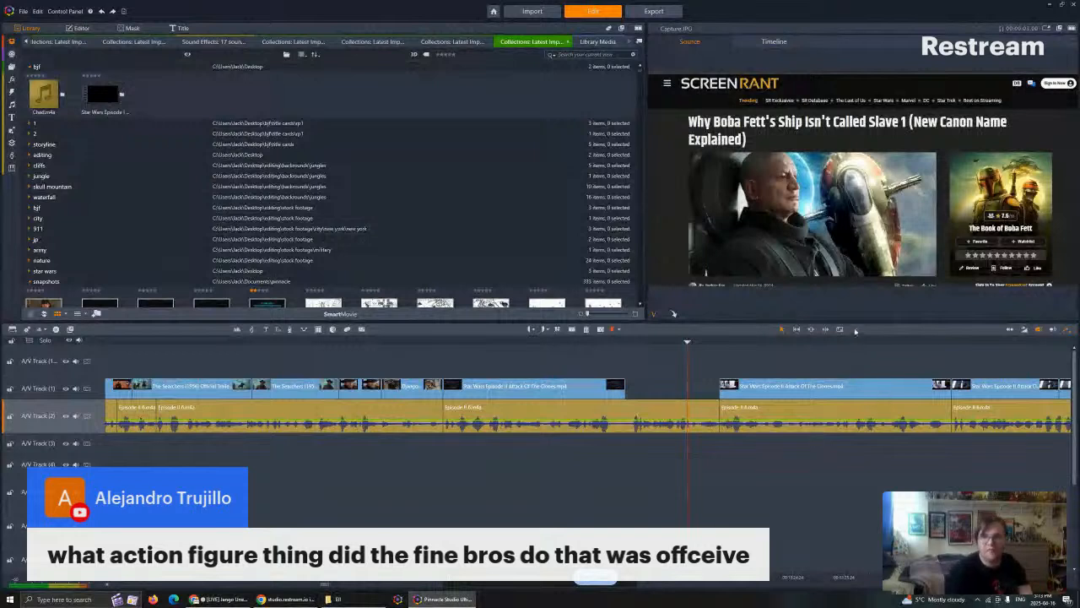
# - Return to the timeline preview and jump the playhead forward through the cuts to the start of the face-off clip
pyautogui.click(692, 344)
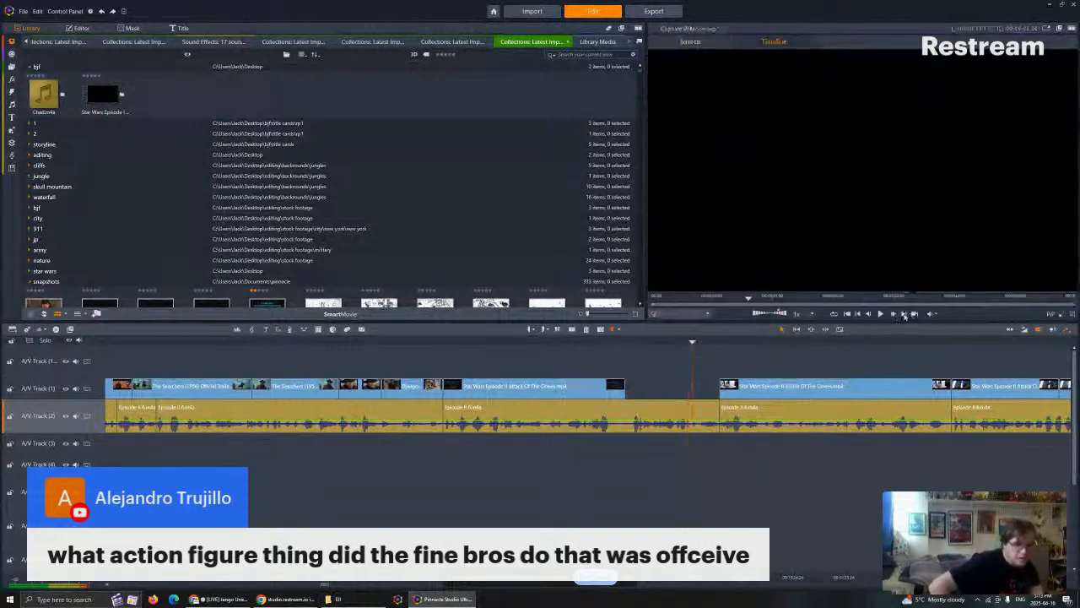
pyautogui.click(905, 316)
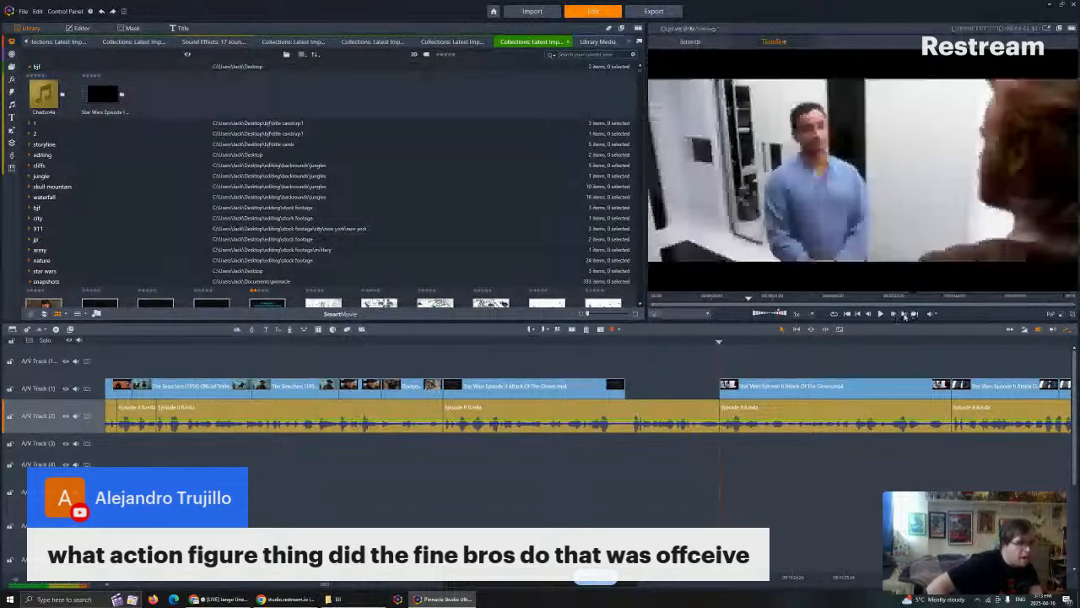
pyautogui.click(905, 316)
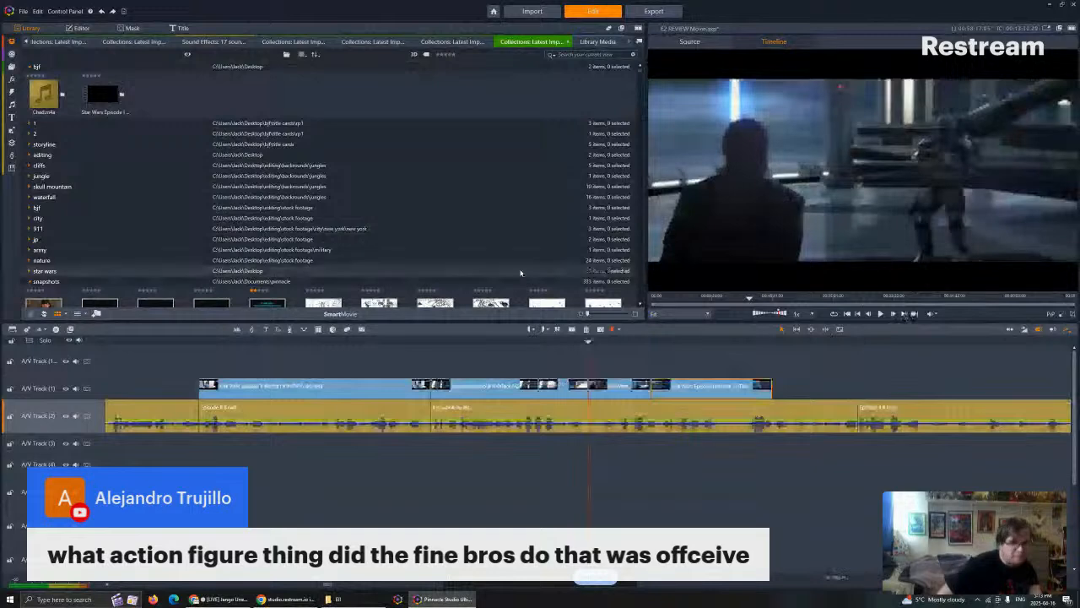
# - Look through the latest-import collection in the library for the Capture image
pyautogui.scroll(-5, 401, 194)
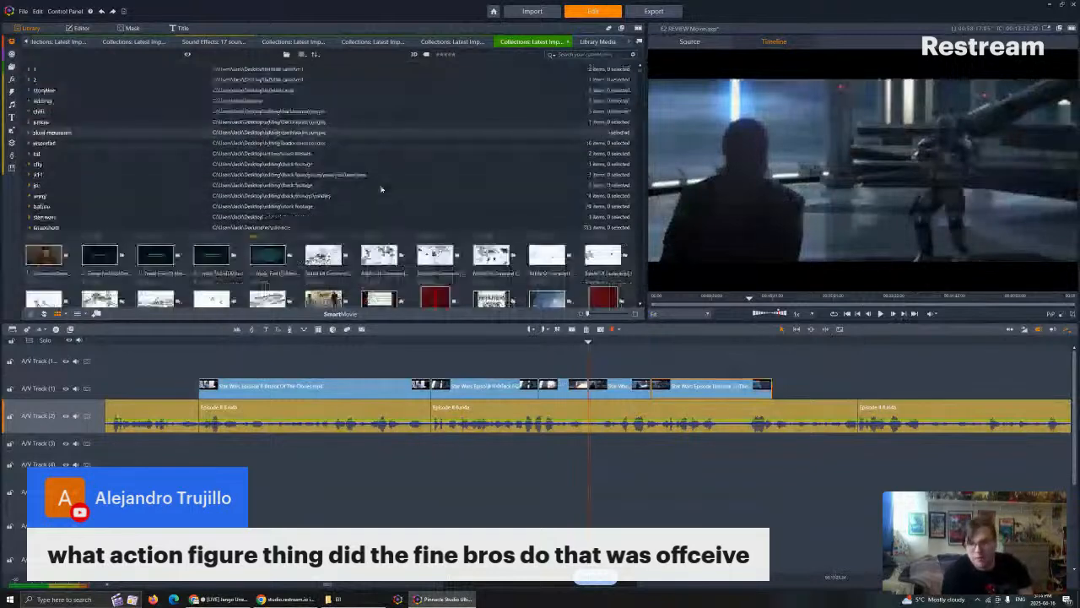
pyautogui.scroll(-1, 384, 193)
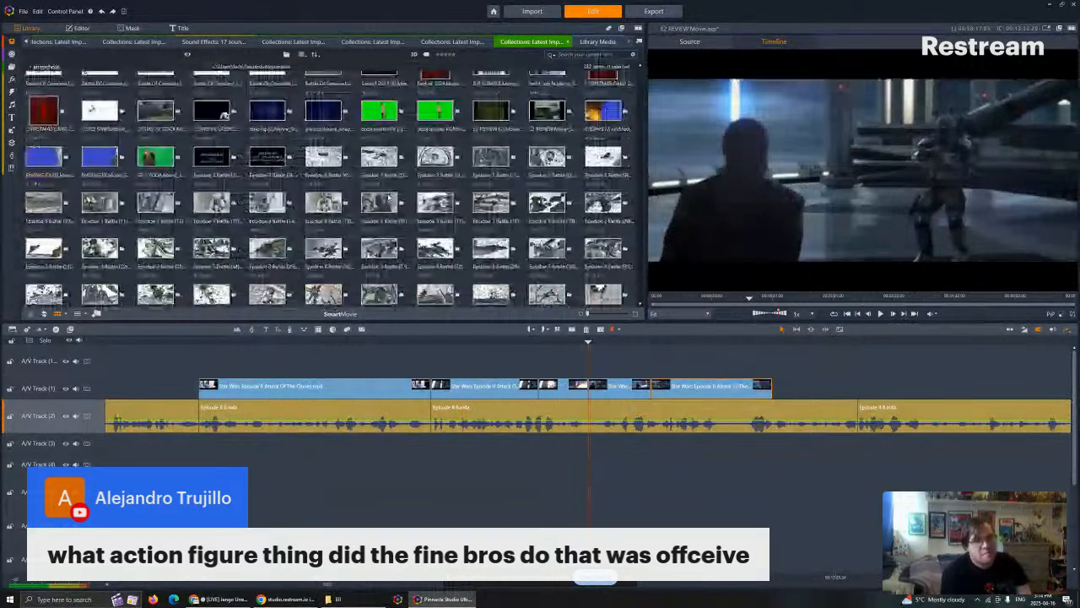
pyautogui.scroll(-3, 389, 199)
pyautogui.scroll(-3, 390, 196)
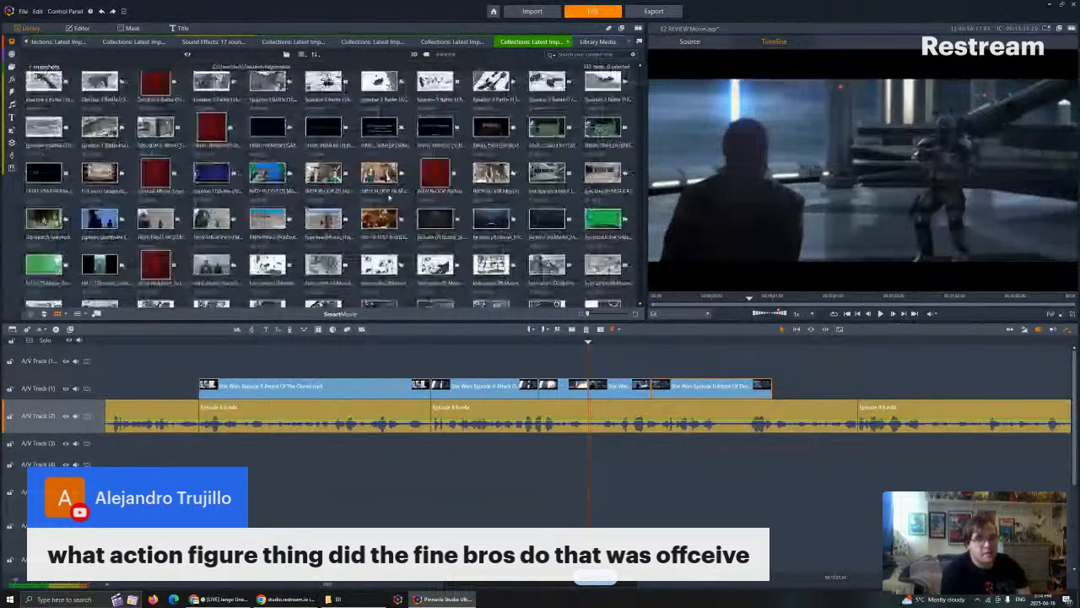
pyautogui.scroll(-3, 390, 197)
pyautogui.scroll(-3, 386, 196)
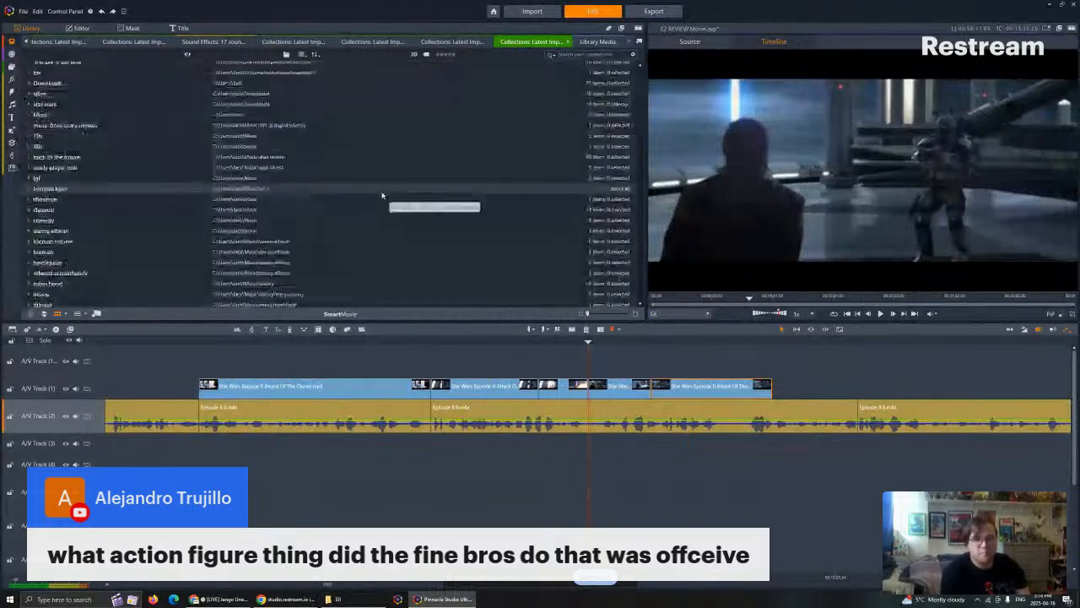
# - Import Capture.JPG from the EII folder and append it after the landing-platform clip on A/V Track (1), trimmed to end at the next narration cut
pyautogui.click(346, 597)
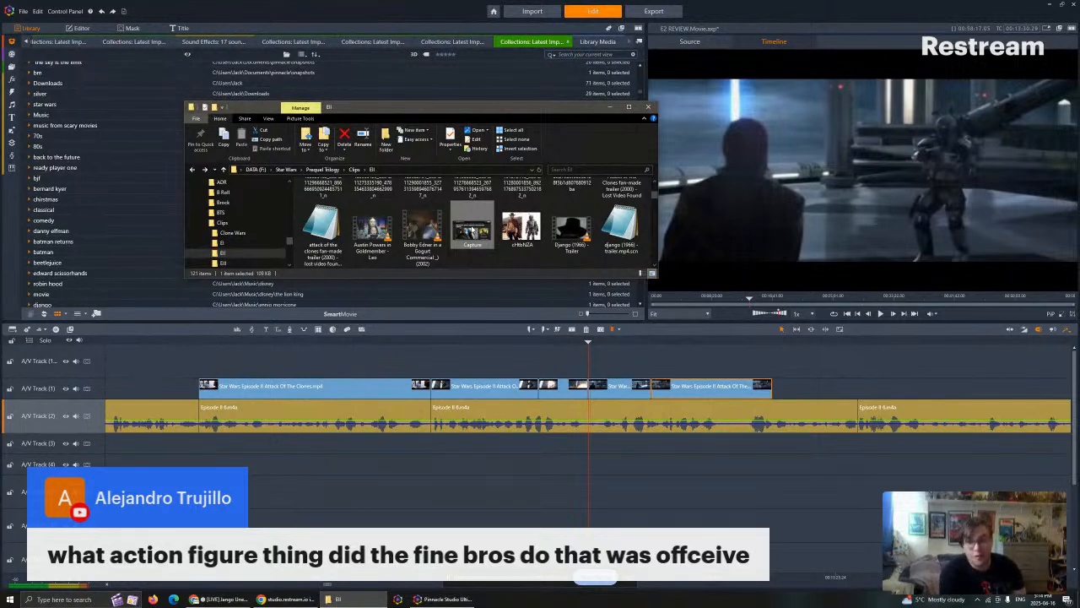
pyautogui.moveTo(472, 230); pyautogui.dragTo(673, 313)
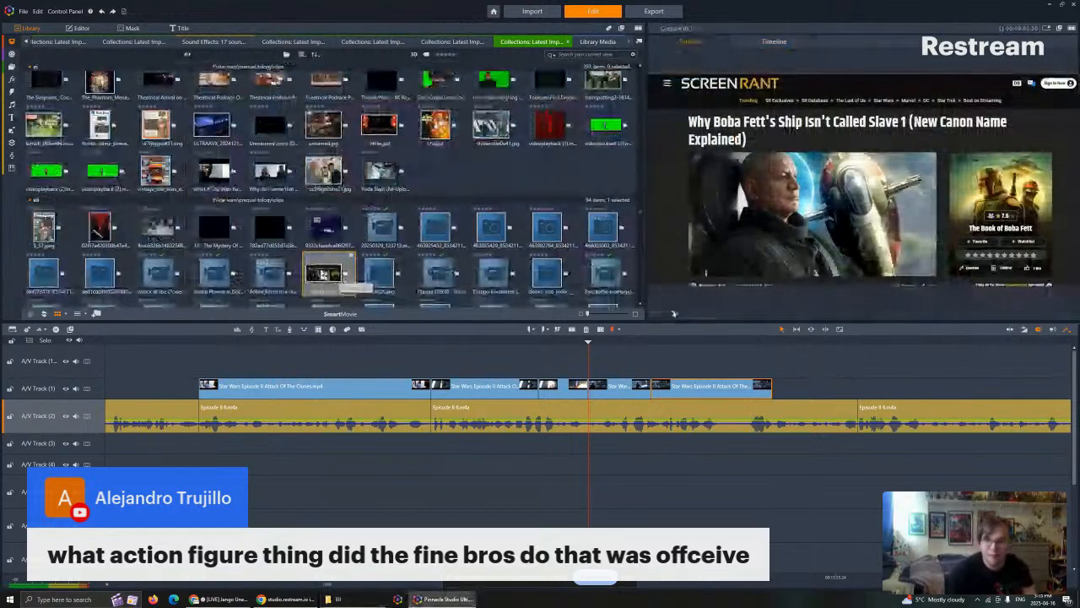
pyautogui.moveTo(324, 275); pyautogui.dragTo(822, 361)
pyautogui.moveTo(800, 413); pyautogui.dragTo(781, 390)
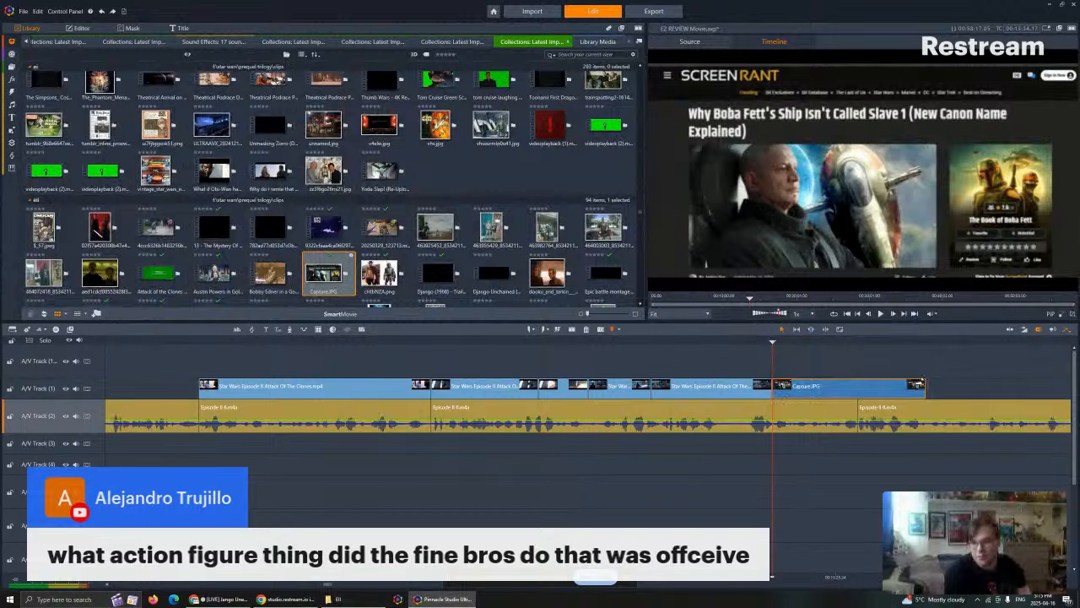
pyautogui.moveTo(920, 384); pyautogui.dragTo(860, 385)
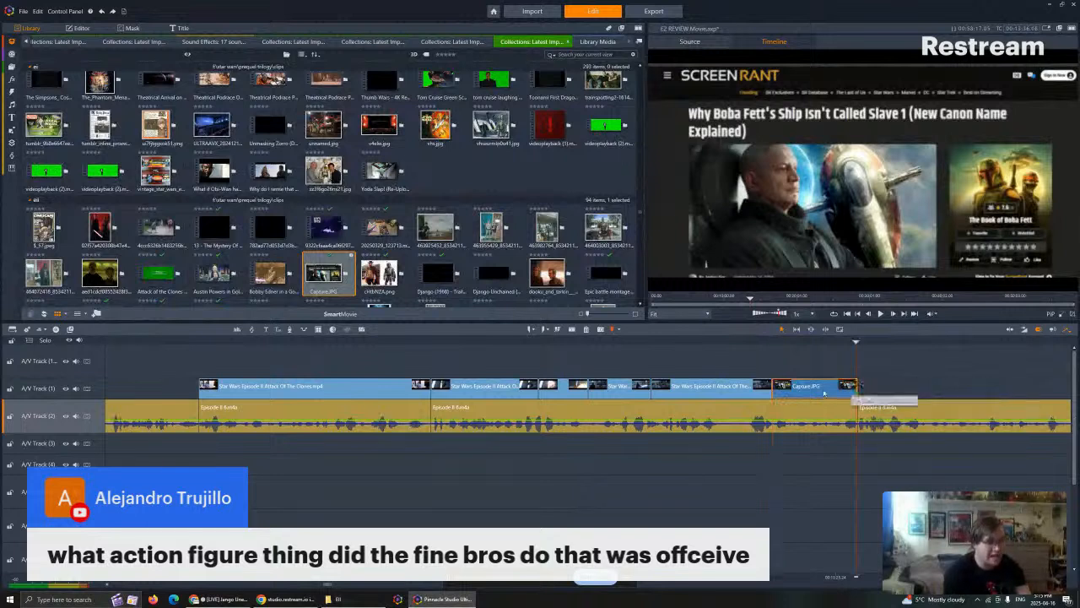
# - Enlarge the Capture.JPG clip proportionally to a horizontal and vertical size of about 113.4
pyautogui.doubleClick(825, 392)
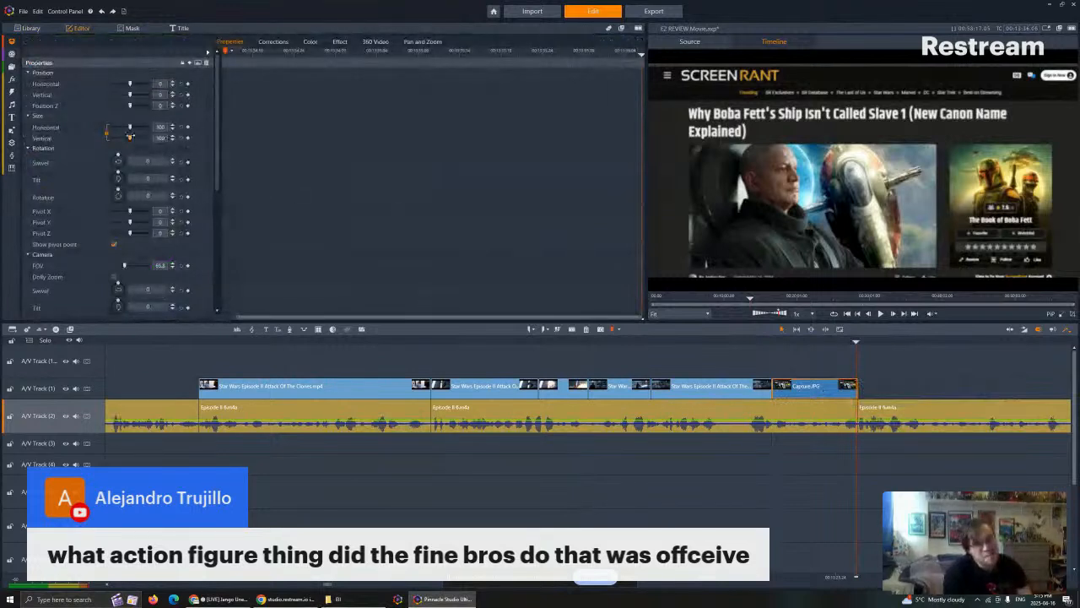
pyautogui.moveTo(129, 136); pyautogui.dragTo(132, 137)
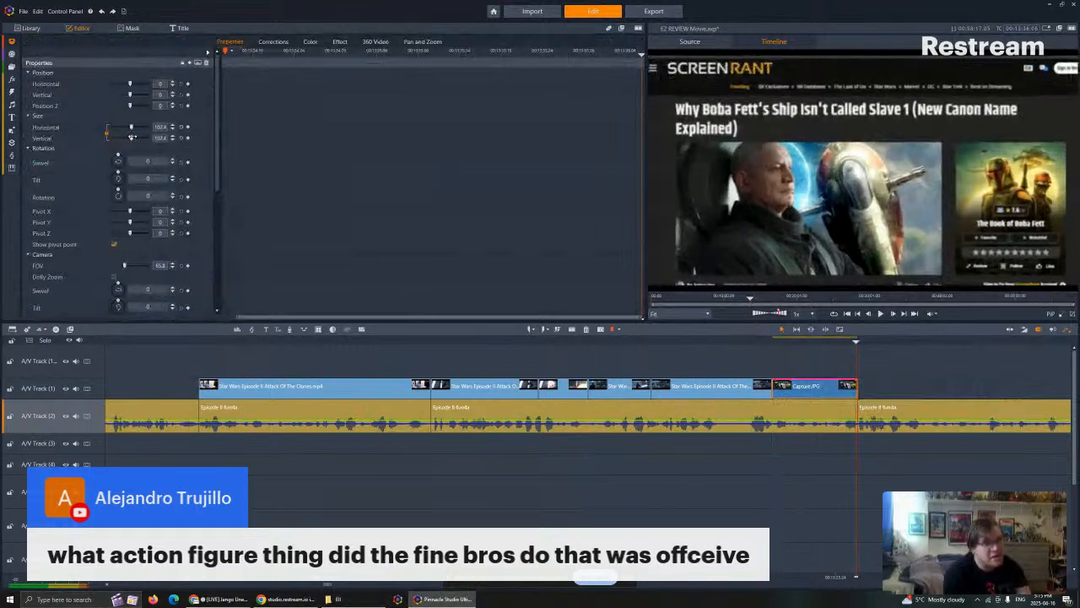
pyautogui.click(173, 126)
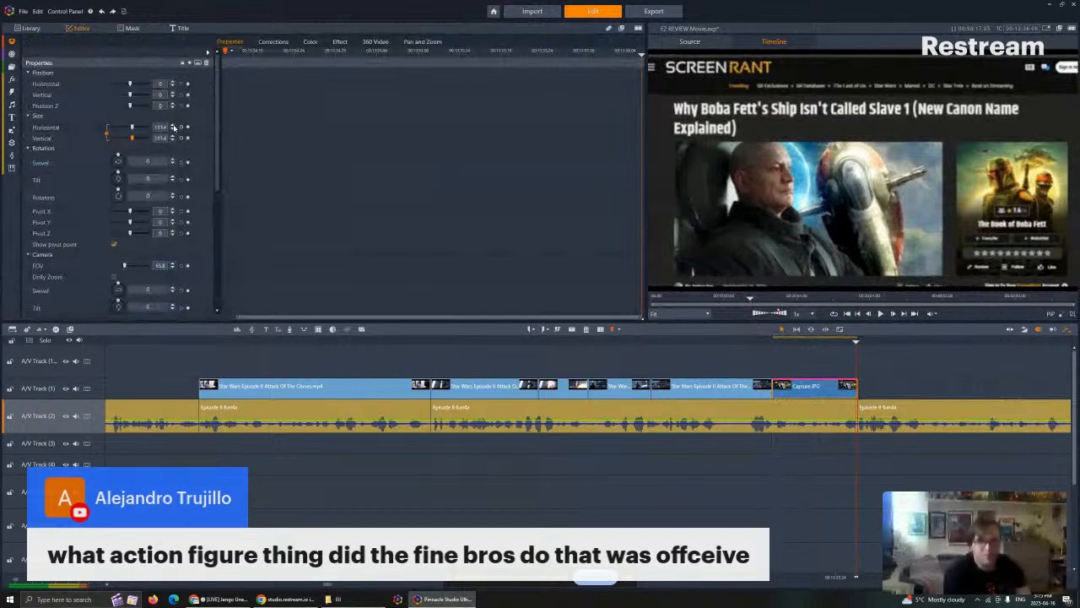
pyautogui.click(173, 127)
pyautogui.click(173, 127)
pyautogui.click(174, 127)
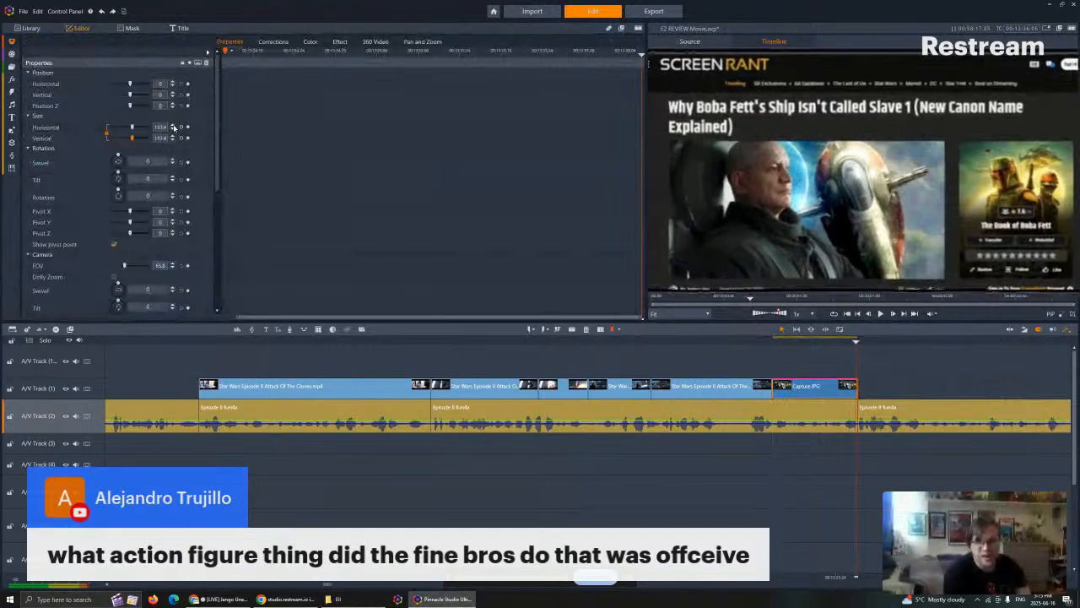
pyautogui.click(174, 127)
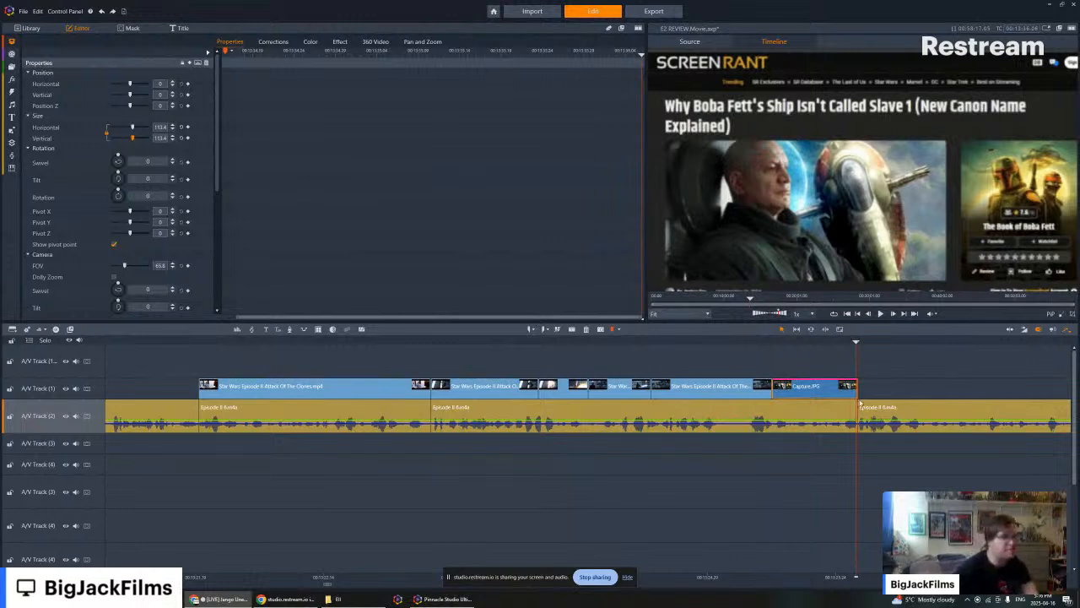
# - Apply the Pan And Zoom camera effect to the Capture.JPG clip and step back through the clip to check it
pyautogui.click(339, 41)
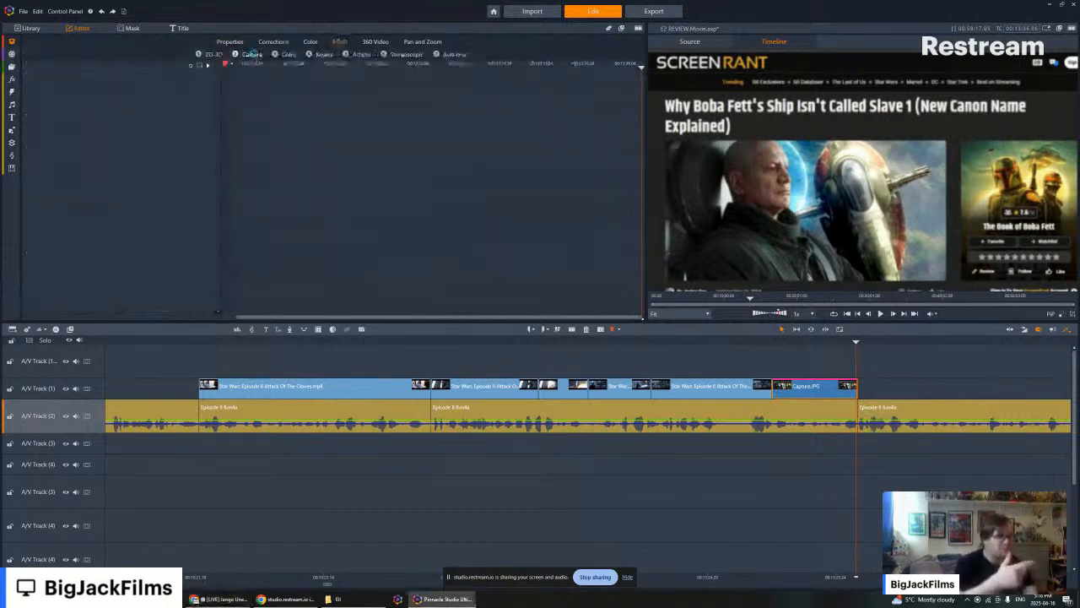
pyautogui.click(253, 54)
pyautogui.doubleClick(456, 89)
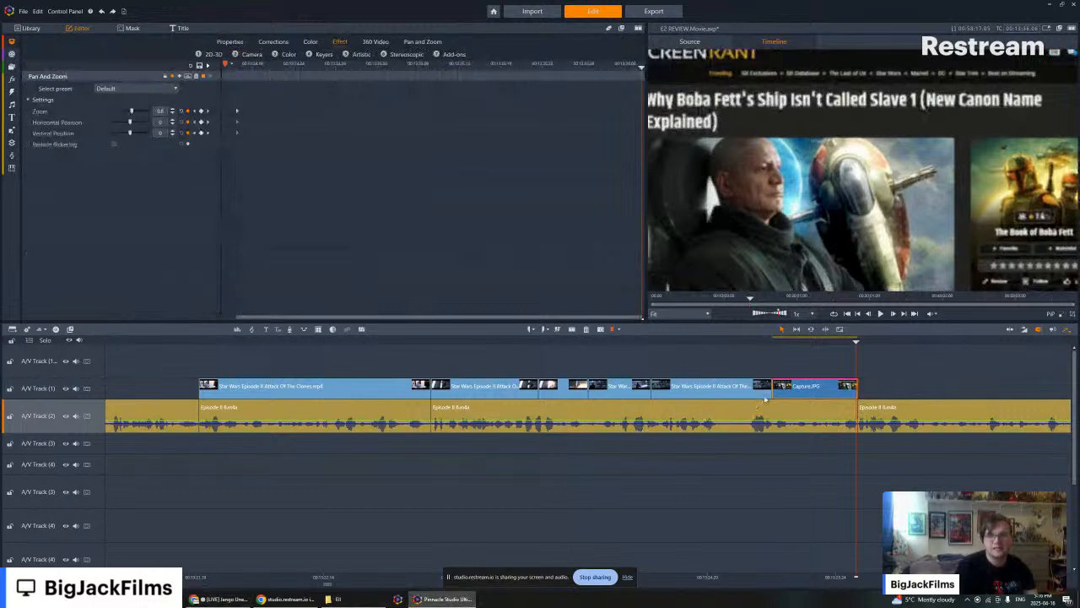
pyautogui.press('Left')
pyautogui.press('Left')
pyautogui.press('Left')
pyautogui.press('Left')
pyautogui.press('Left')
pyautogui.press('Left')
pyautogui.press('Left')
pyautogui.press('Left')
pyautogui.press('Left')
pyautogui.press('Left')
pyautogui.press('Left')
pyautogui.press('Left')
pyautogui.press('Left')
pyautogui.press('Left')
pyautogui.press('Left')
pyautogui.press('Left')
pyautogui.press('Left')
pyautogui.press('Left')
pyautogui.press('Left')
pyautogui.press('Left')
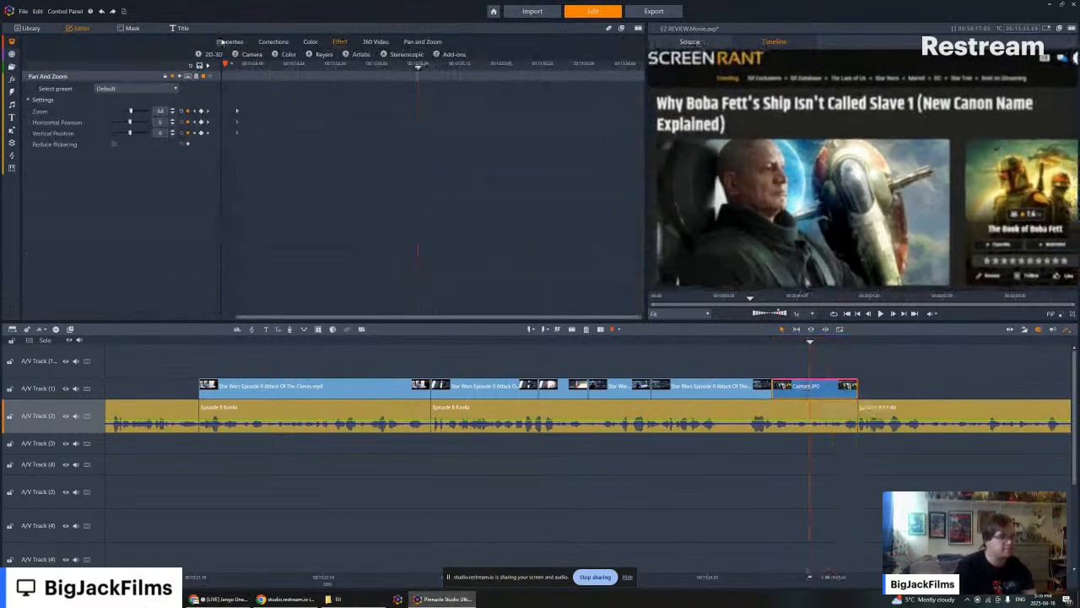
# - Undo the Capture.JPG clip's size increase in its properties and step the playhead toward the clip's start
pyautogui.click(221, 41)
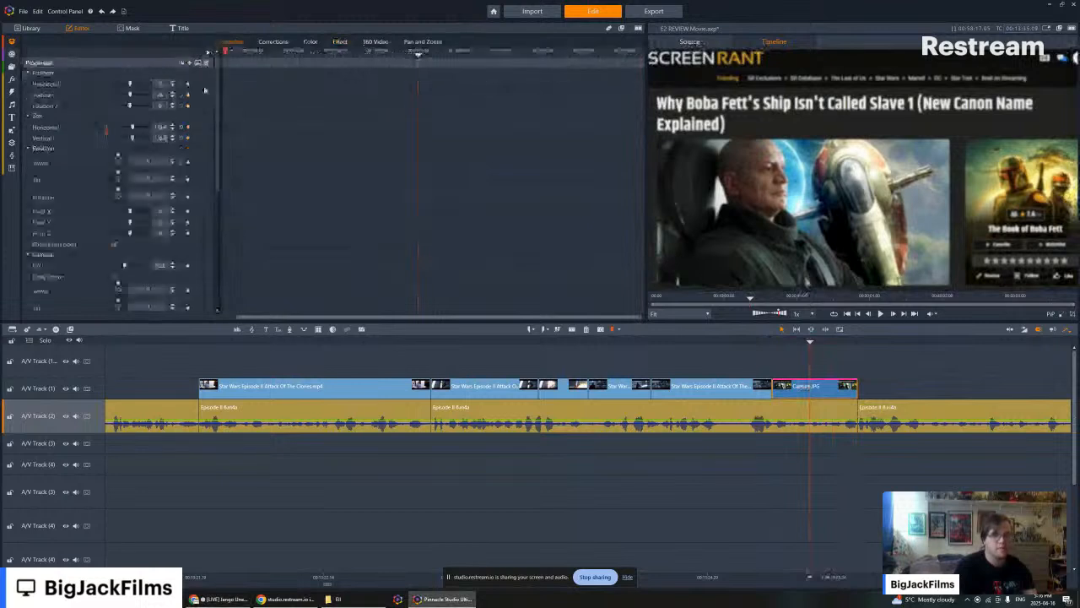
pyautogui.hotkey('ctrl', 'z')
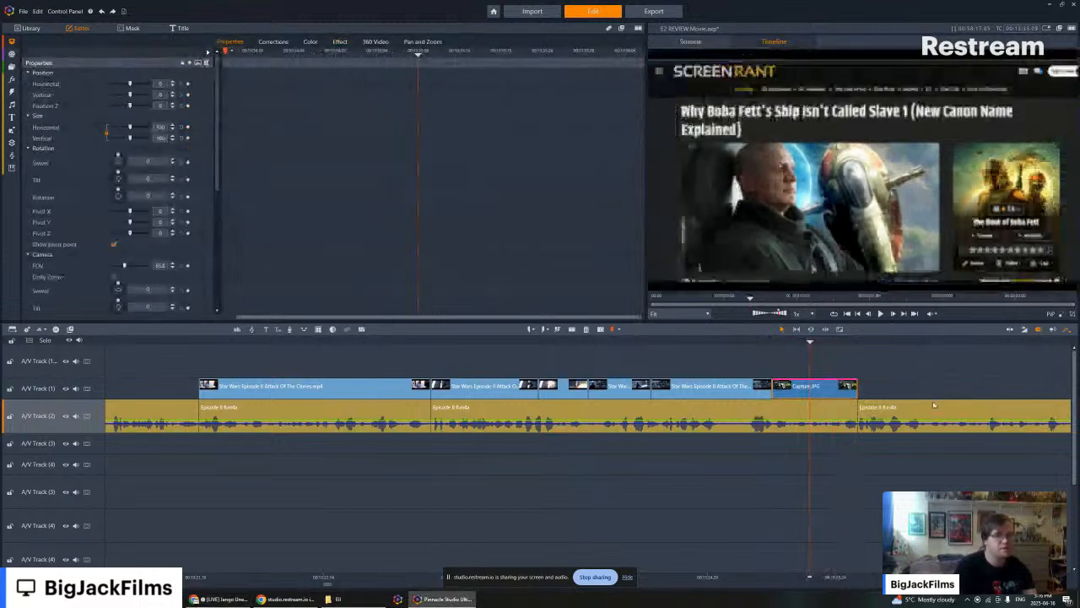
pyautogui.press('Left')
pyautogui.press('Left')
pyautogui.press('Left')
pyautogui.press('Left')
pyautogui.press('Left')
pyautogui.press('Left')
pyautogui.press('Left')
pyautogui.press('Left')
# - Return to the library and play back the Capture.JPG clip to review its zoom movement up to the next cut
pyautogui.click(11, 67)
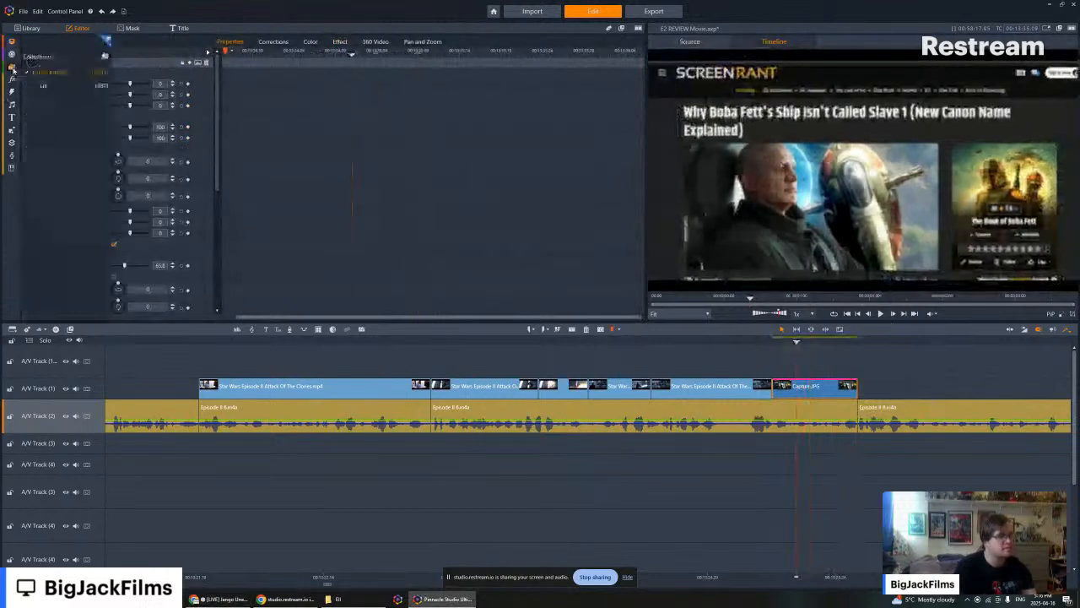
pyautogui.click(49, 72)
pyautogui.press('Left')
pyautogui.press('Left')
pyautogui.press('Left')
pyautogui.press('Left')
pyautogui.press('Left')
pyautogui.press('Left')
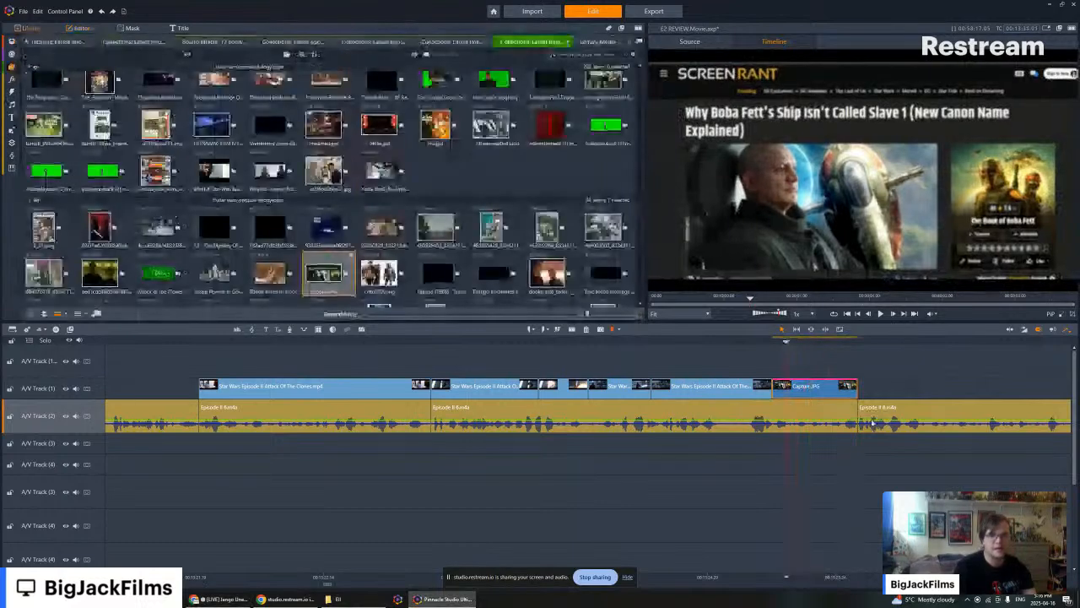
pyautogui.press('Left')
pyautogui.press('Left')
pyautogui.press('Left')
pyautogui.press('Left')
pyautogui.press('Left')
pyautogui.press('Left')
pyautogui.press('Left')
pyautogui.press('Left')
pyautogui.press('Left')
pyautogui.press('Left')
pyautogui.press('Left')
pyautogui.press('Left')
pyautogui.press('Left')
pyautogui.press('Left')
pyautogui.press('Left')
pyautogui.press('Left')
pyautogui.press('Left')
pyautogui.press('Left')
pyautogui.press('Left')
pyautogui.press('Left')
pyautogui.click(880, 313)
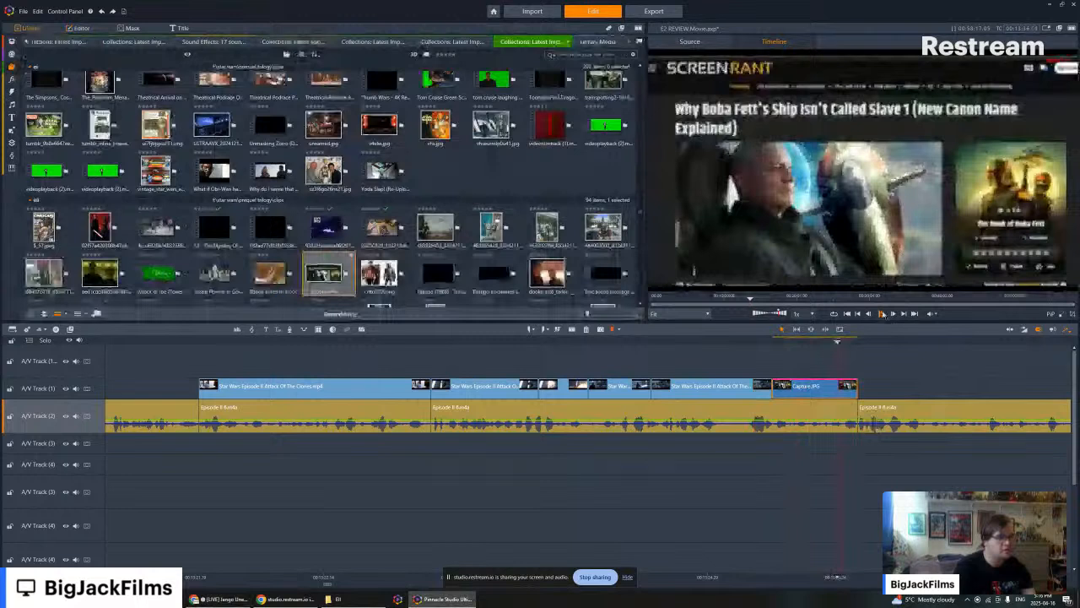
pyautogui.click(883, 313)
# - Locate the landing-platform clip's source scene in the library and browse ahead to the space-chase scenes around the ringed planet
pyautogui.rightClick(737, 388)
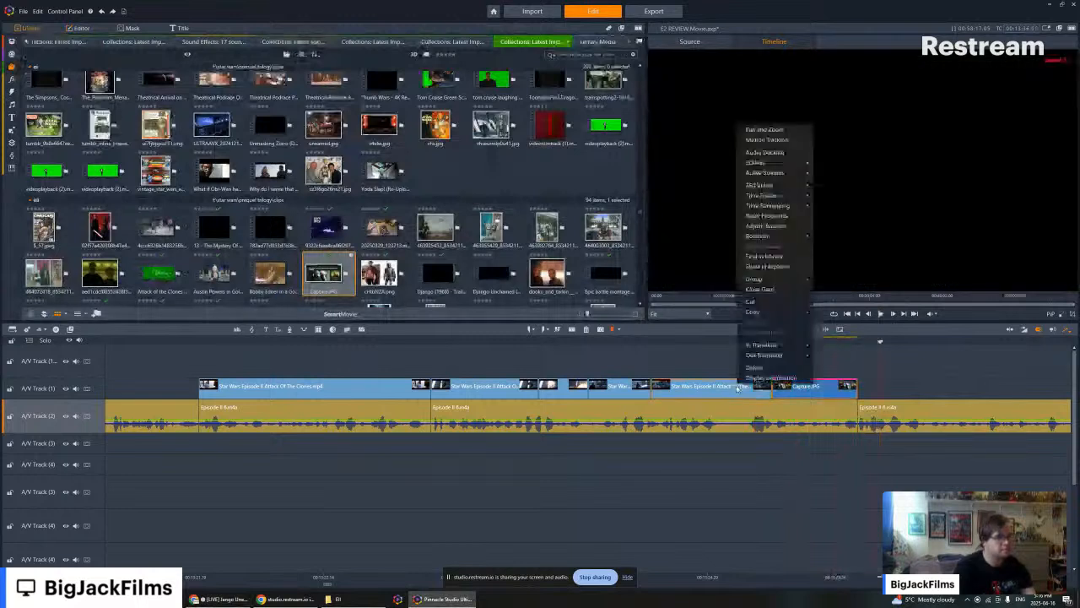
pyautogui.click(775, 257)
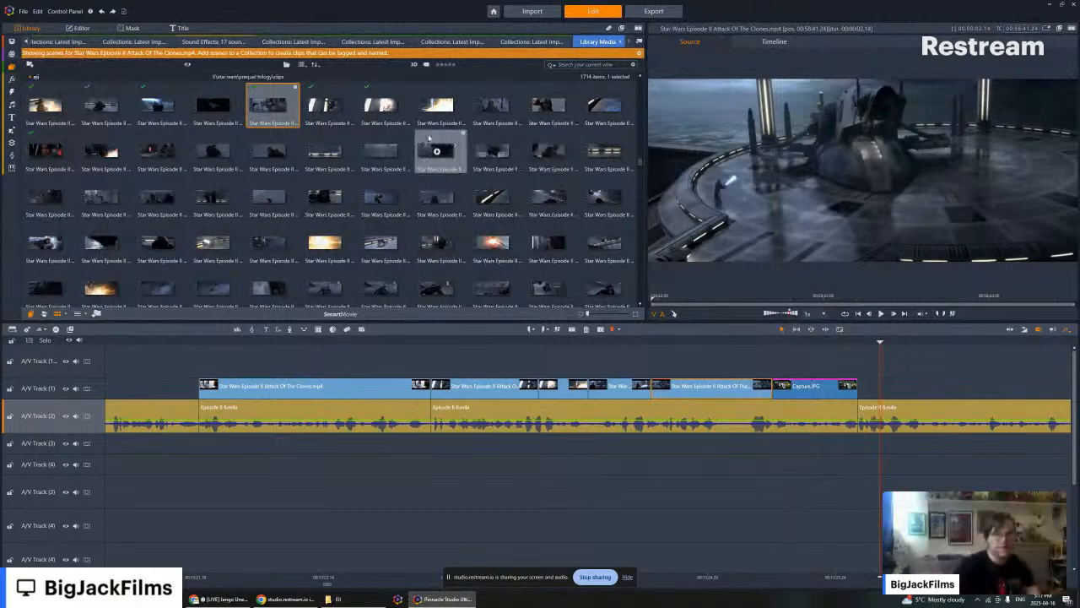
pyautogui.click(496, 104)
pyautogui.scroll(-3, 455, 204)
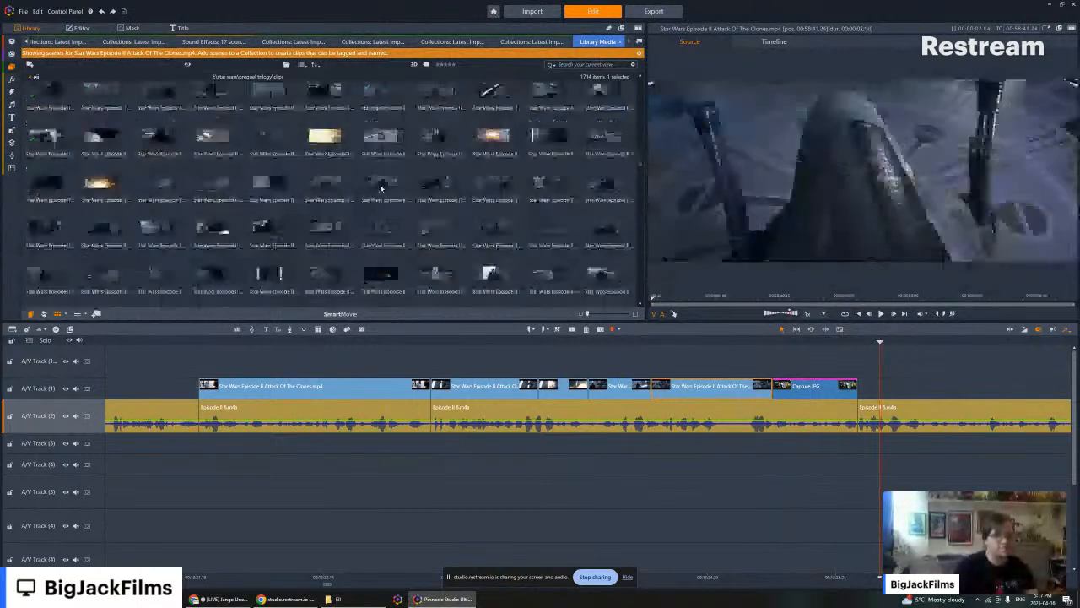
pyautogui.scroll(1, 355, 237)
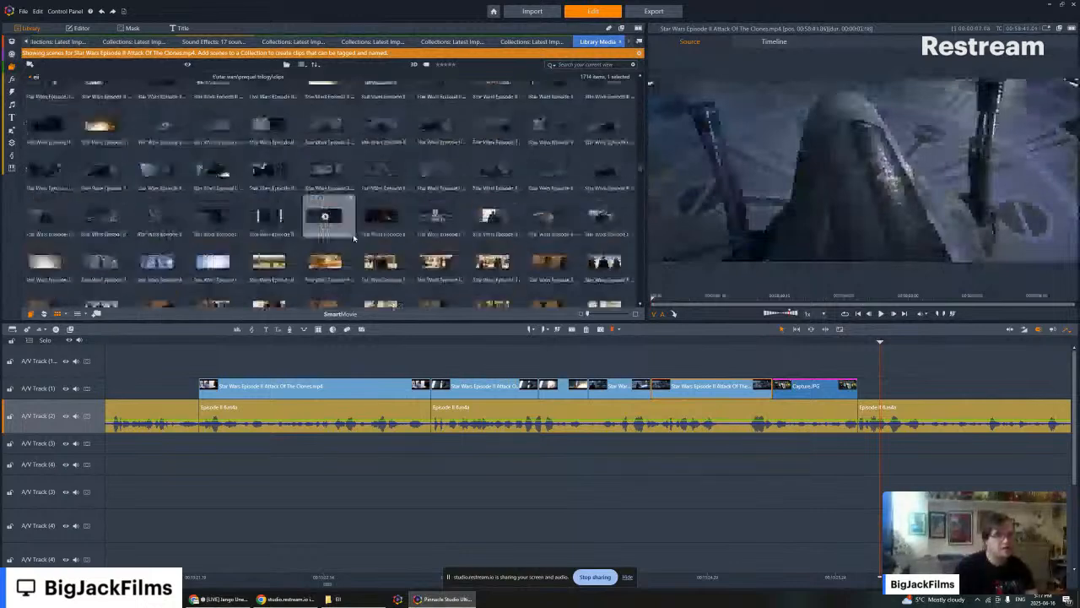
pyautogui.scroll(-2, 637, 243)
pyautogui.scroll(-3, 353, 158)
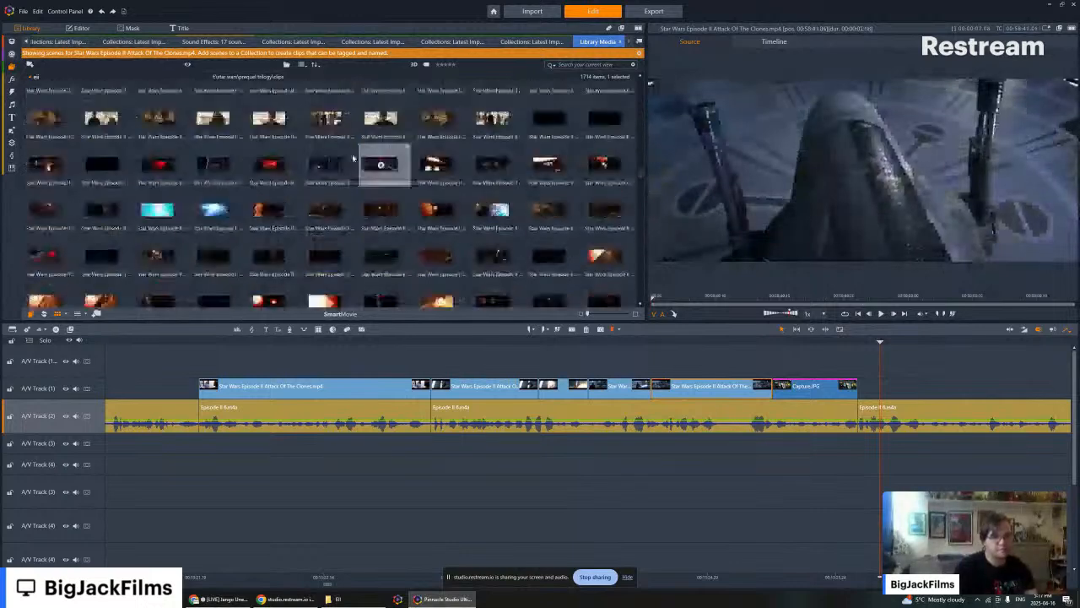
# - Preview the space-chase scenes and append the dark ringed-planet opening shot after Capture.JPG on A/V Track (1), with its audio muted
pyautogui.click(46, 166)
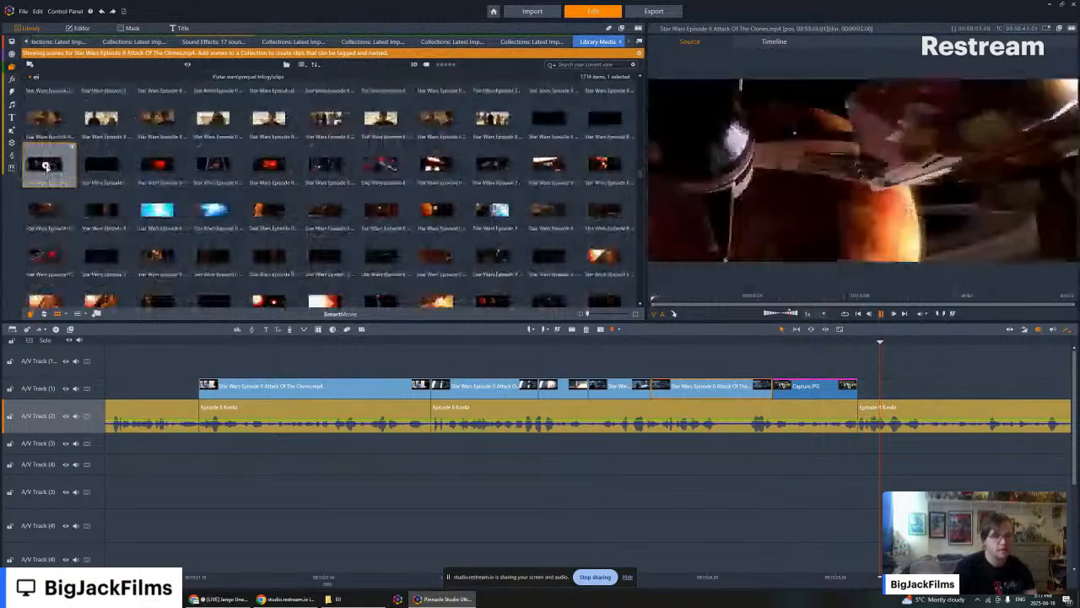
pyautogui.click(610, 174)
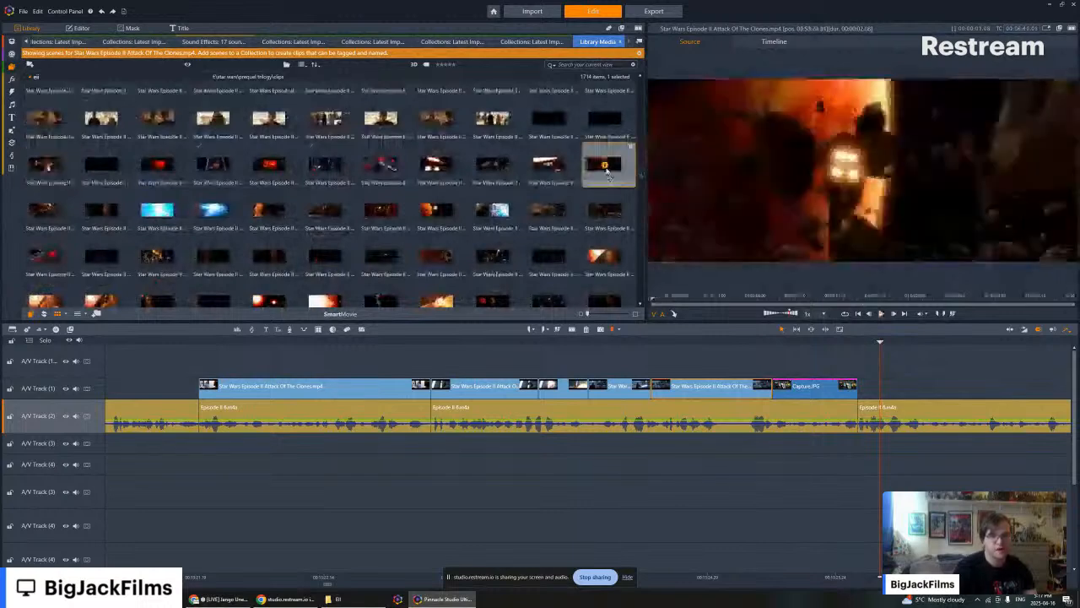
pyautogui.click(549, 166)
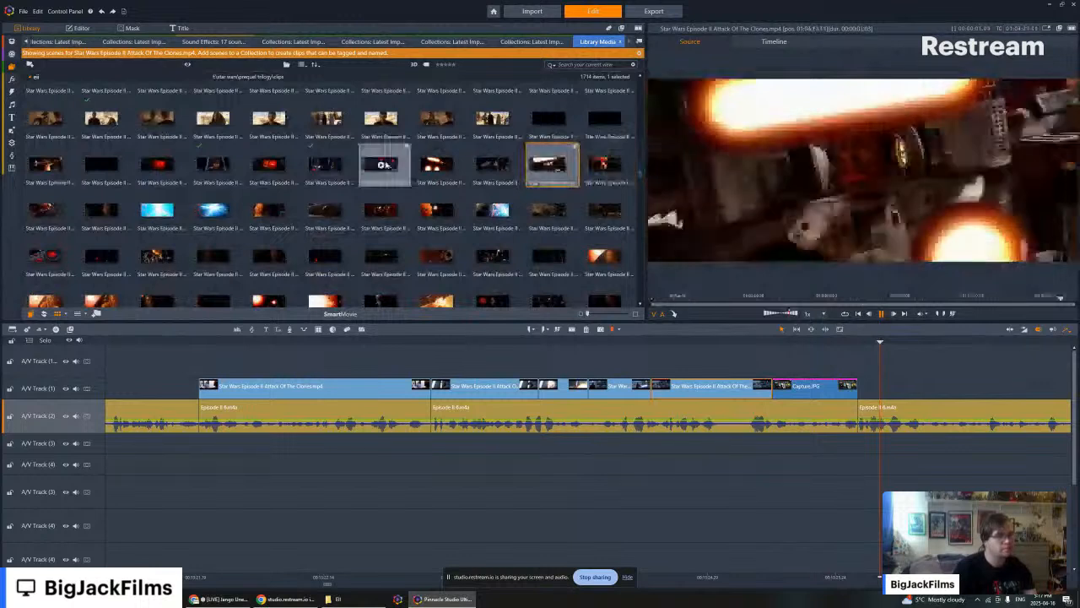
pyautogui.click(550, 119)
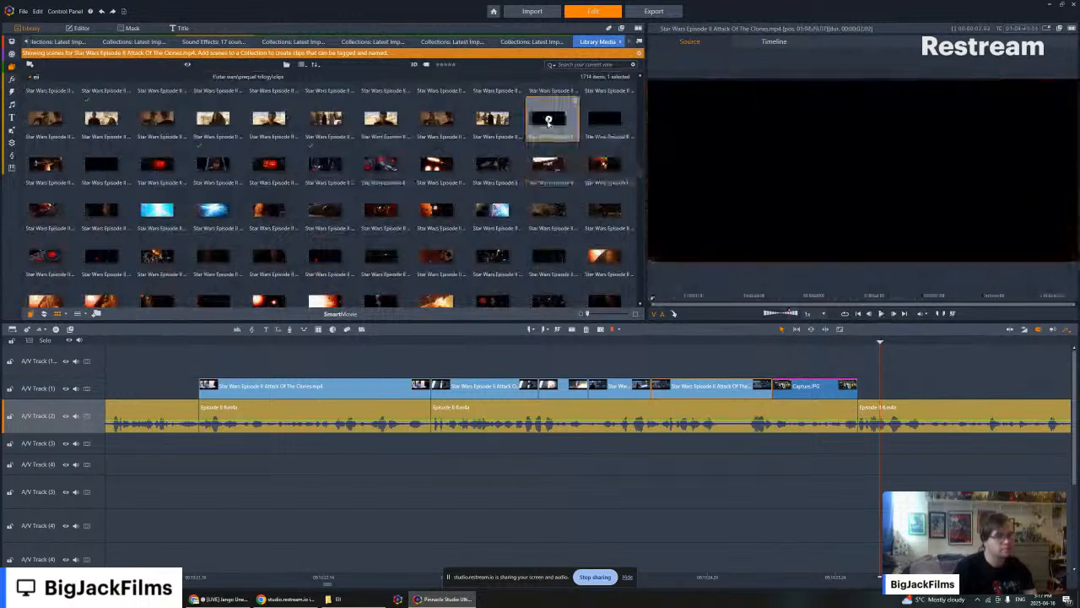
pyautogui.moveTo(980, 250); pyautogui.dragTo(873, 390)
pyautogui.rightClick(874, 390)
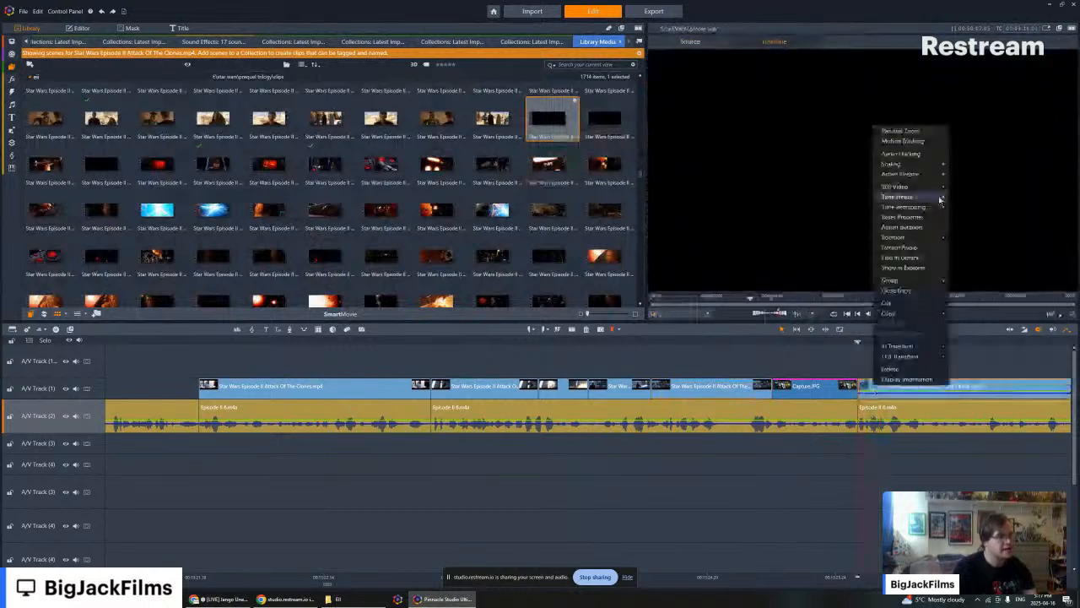
pyautogui.moveTo(941, 200)
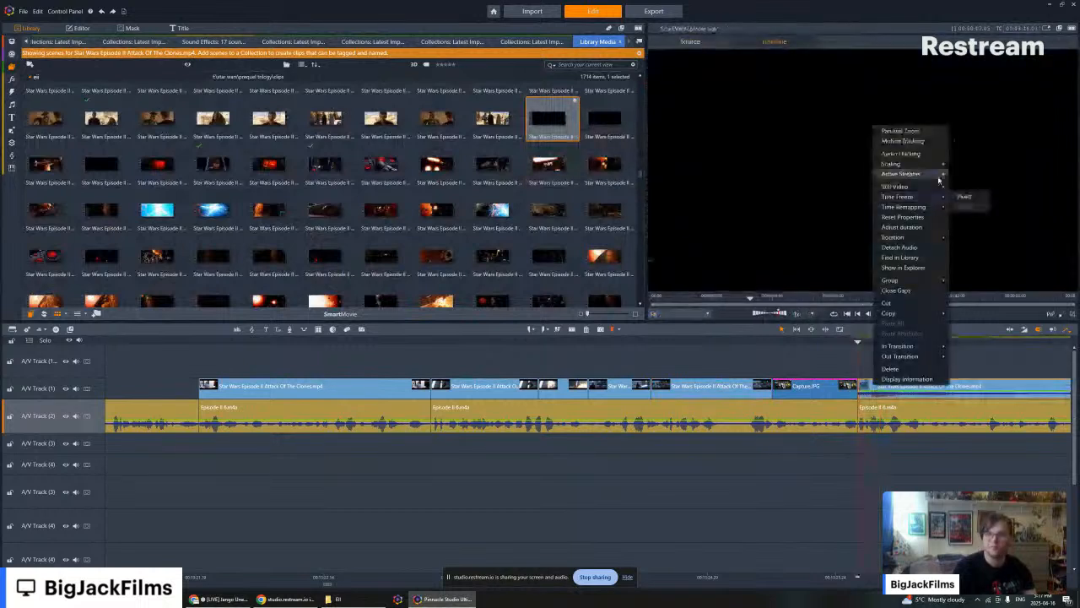
pyautogui.click(936, 389)
# - Step the playhead back from the ringed-planet clip through Capture.JPG to the end of the landing-platform clip
pyautogui.press('Left')
pyautogui.press('Left')
pyautogui.press('Left')
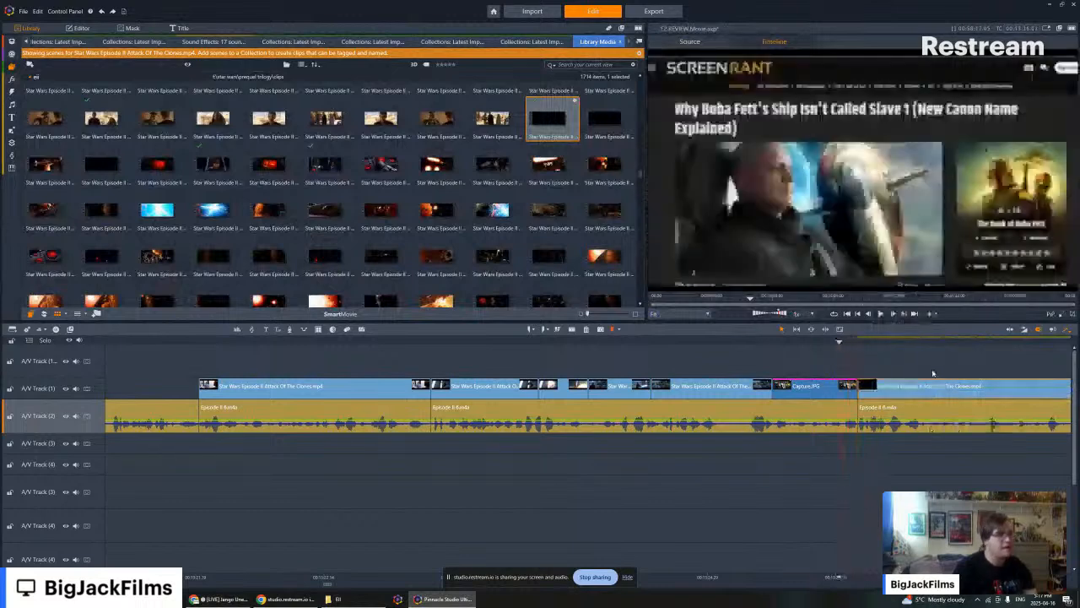
pyautogui.press('Left')
pyautogui.press('Left')
pyautogui.press('Left')
pyautogui.press('Left')
pyautogui.press('Left')
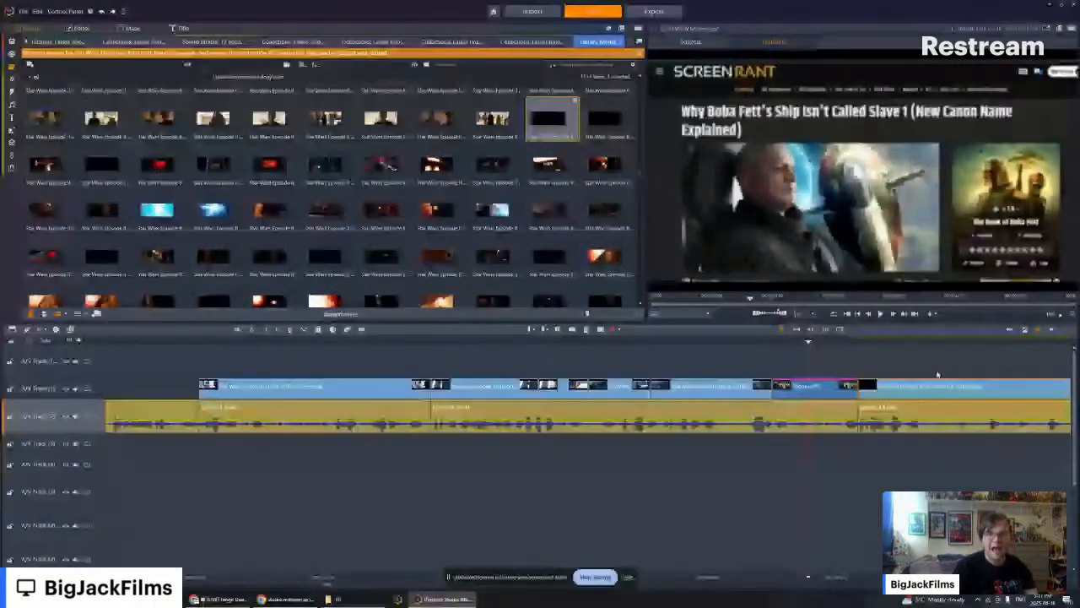
pyautogui.press('Left')
pyautogui.press('Left')
pyautogui.moveTo(12, 66)
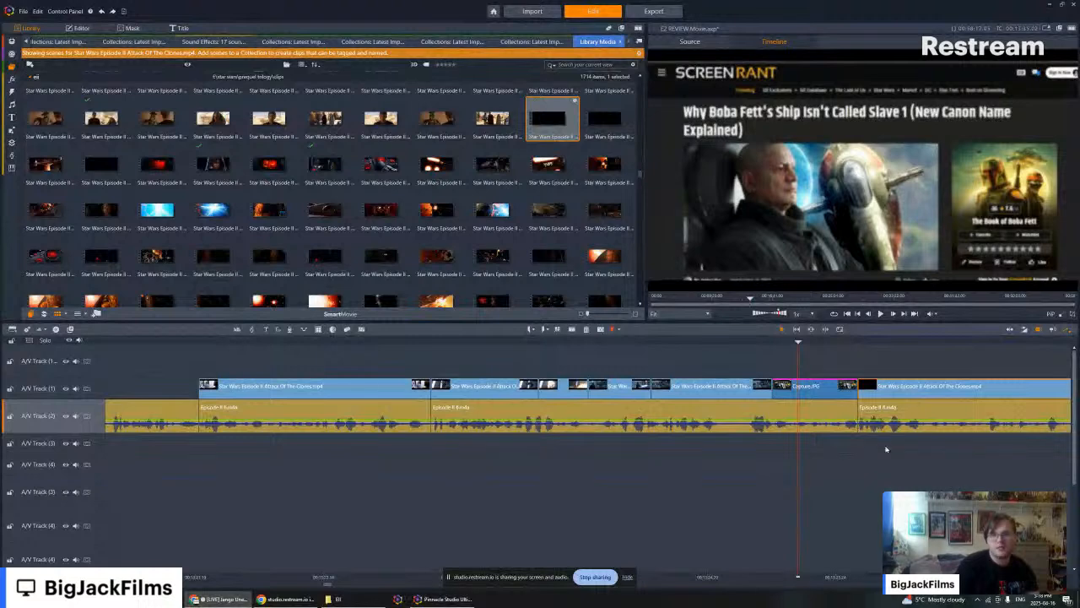
pyautogui.press('Left')
pyautogui.press('Left')
pyautogui.press('Left')
pyautogui.press('Left')
pyautogui.press('Left')
pyautogui.press('Left')
pyautogui.press('Left')
pyautogui.press('Left')
pyautogui.press('Left')
pyautogui.press('Left')
pyautogui.press('Left')
pyautogui.press('Left')
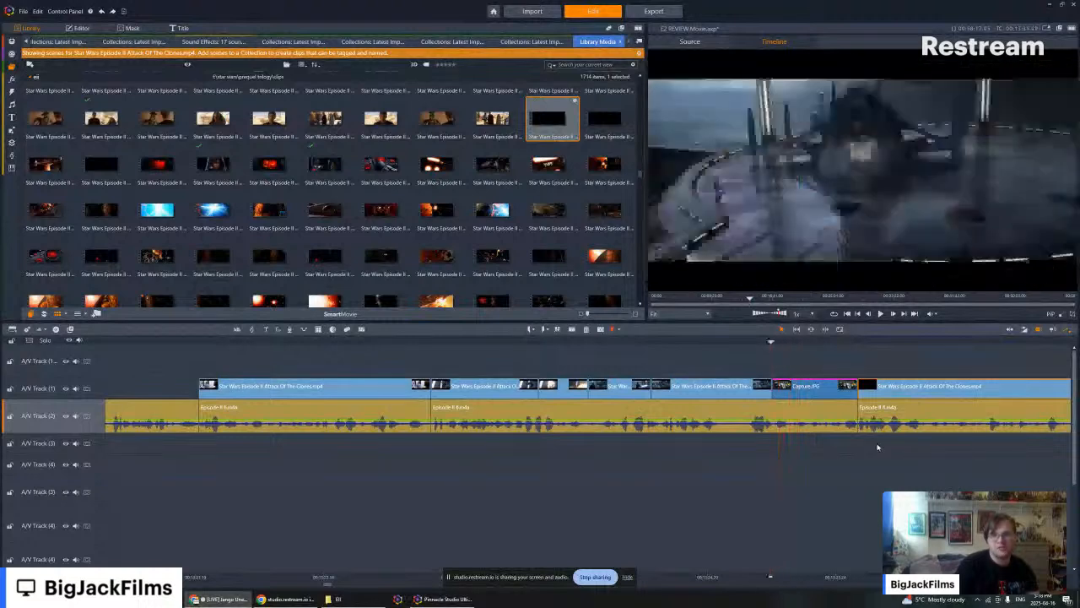
# - Play from the start of Capture.JPG into the ringed-planet clip and trim that clip's end to the pause in the narration
pyautogui.press('Right')
pyautogui.press('Right')
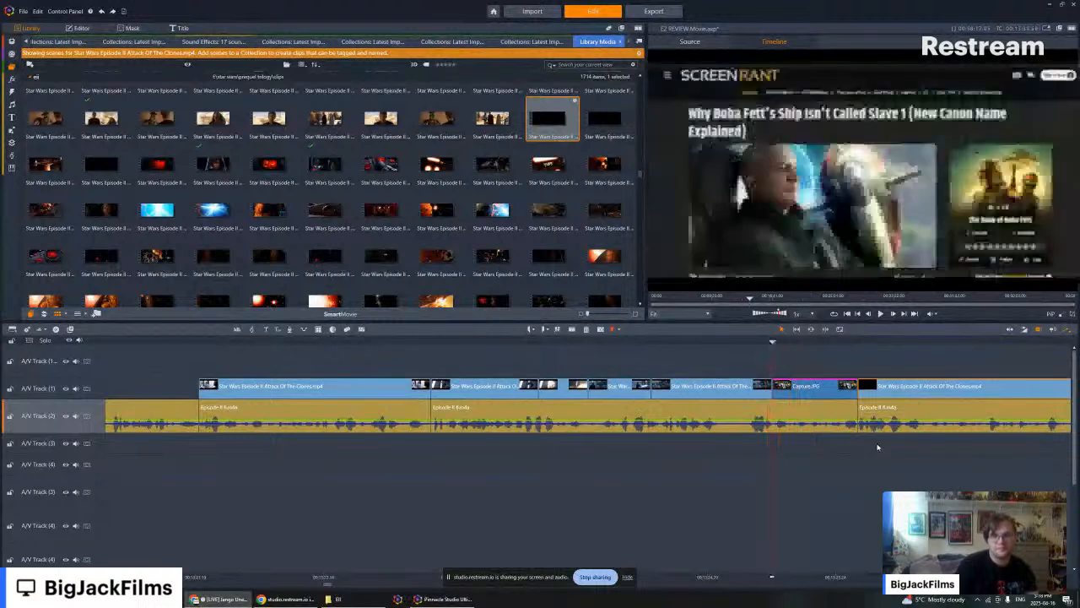
pyautogui.press('Right')
pyautogui.press('Right')
pyautogui.press('Right')
pyautogui.press('Right')
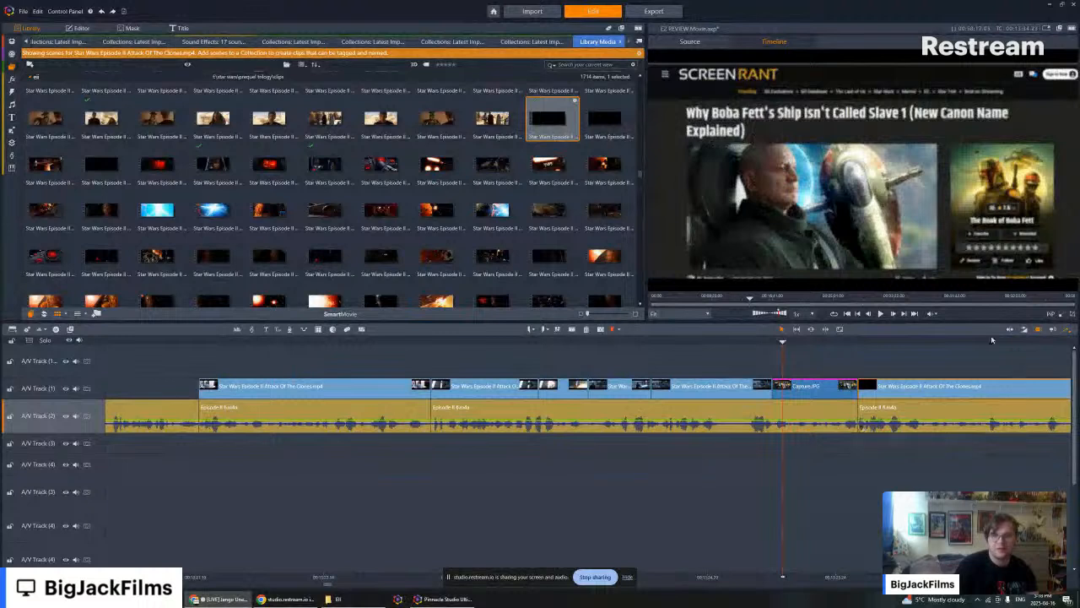
pyautogui.click(881, 313)
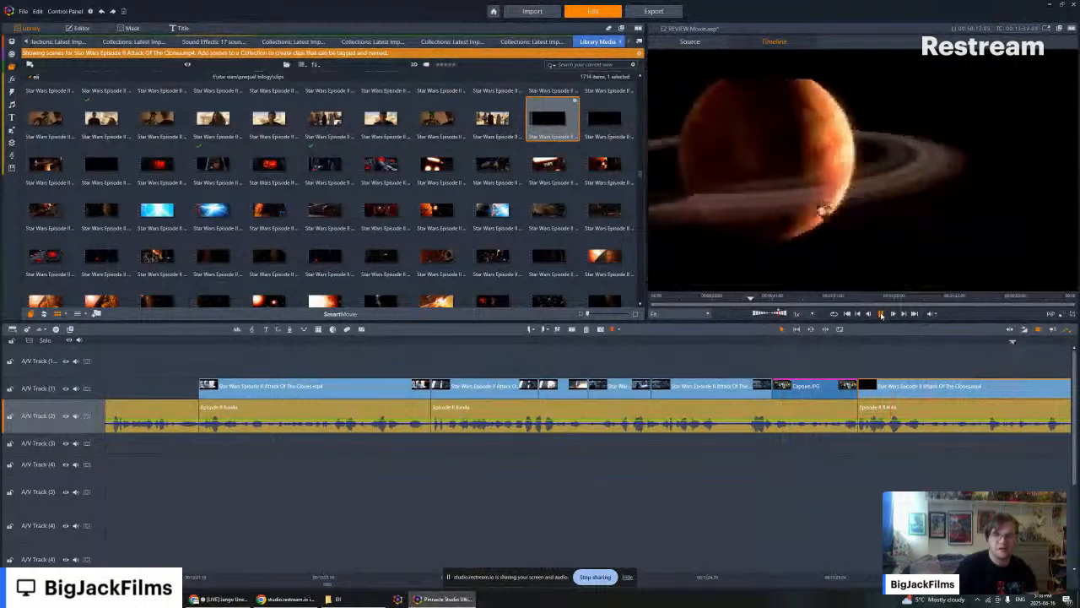
pyautogui.click(880, 313)
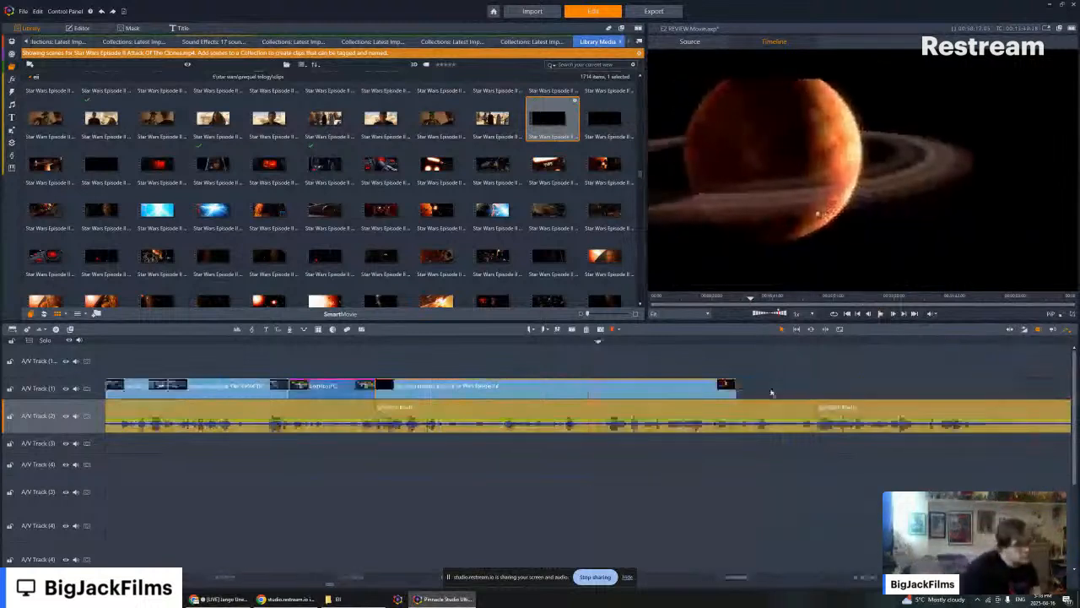
pyautogui.moveTo(735, 386); pyautogui.dragTo(597, 385)
pyautogui.moveTo(597, 385); pyautogui.dragTo(587, 386)
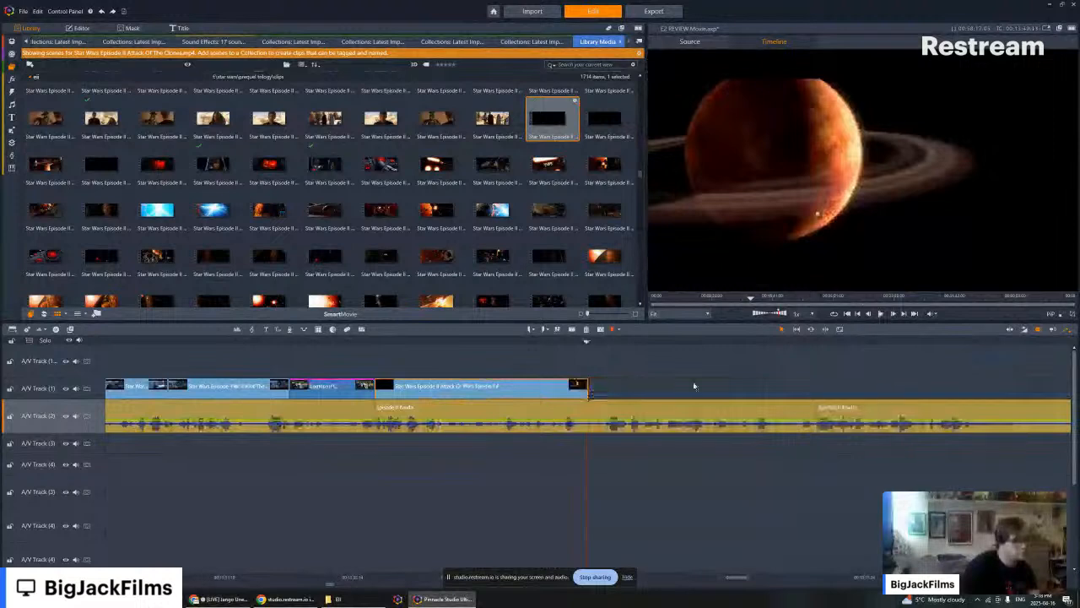
# - Play back from near the end of the ringed-planet clip into the uncovered narration that follows it
pyautogui.press('Left')
pyautogui.press('Left')
pyautogui.press('Left')
pyautogui.press('Left')
pyautogui.press('Left')
pyautogui.press('Left')
pyautogui.press('Left')
pyautogui.press('Left')
pyautogui.press('Left')
pyautogui.press('Left')
pyautogui.press('Left')
pyautogui.press('Left')
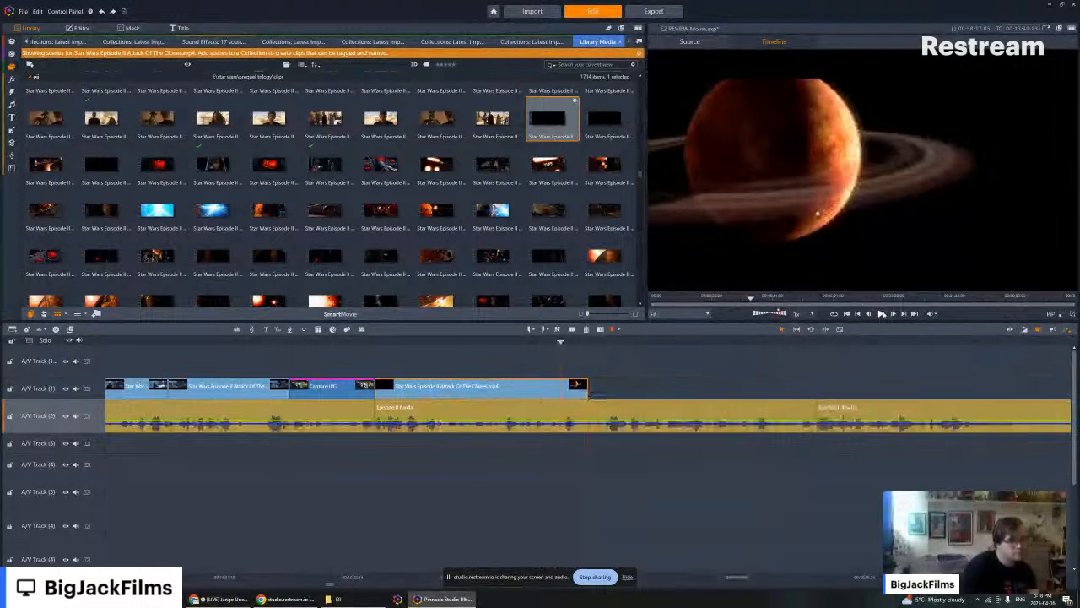
pyautogui.click(882, 313)
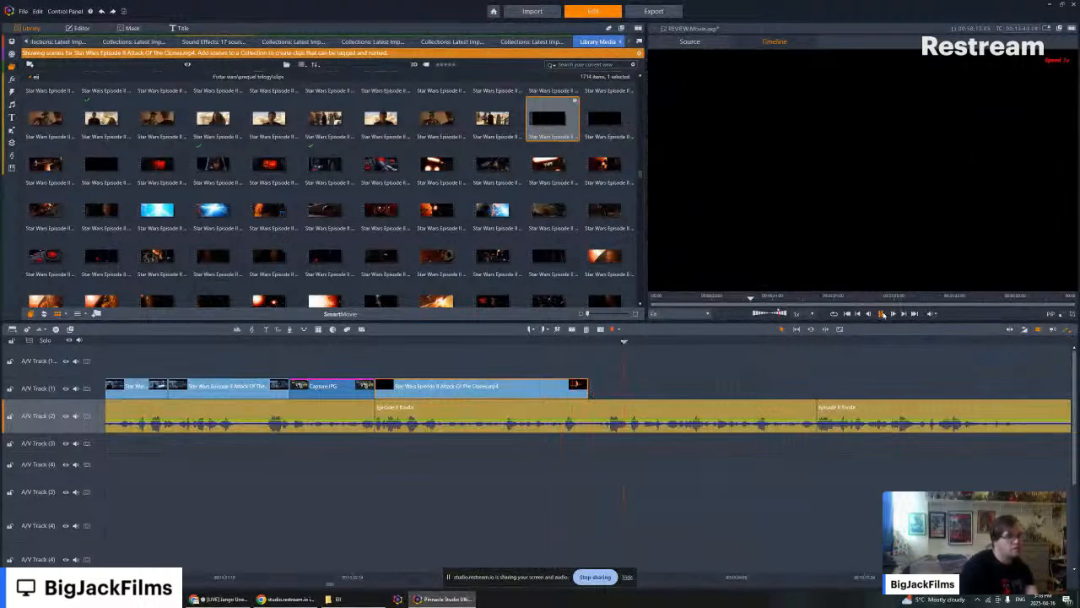
pyautogui.click(882, 313)
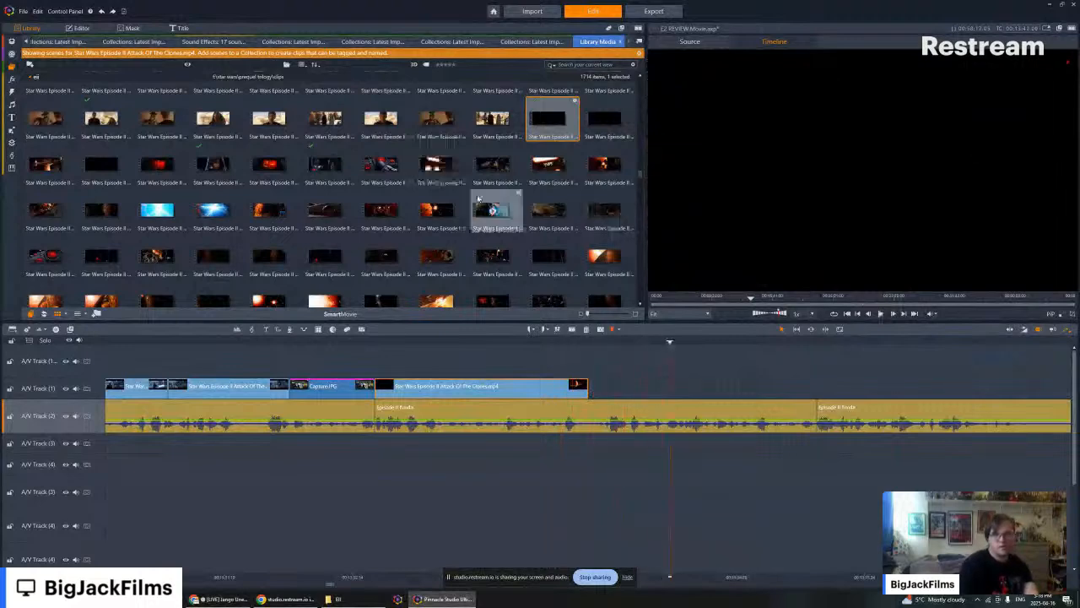
# - Preview the red cockpit-dial and glowing-engine scenes and append both after the ringed-planet clip on A/V Track (1)
pyautogui.scroll(3, 489, 206)
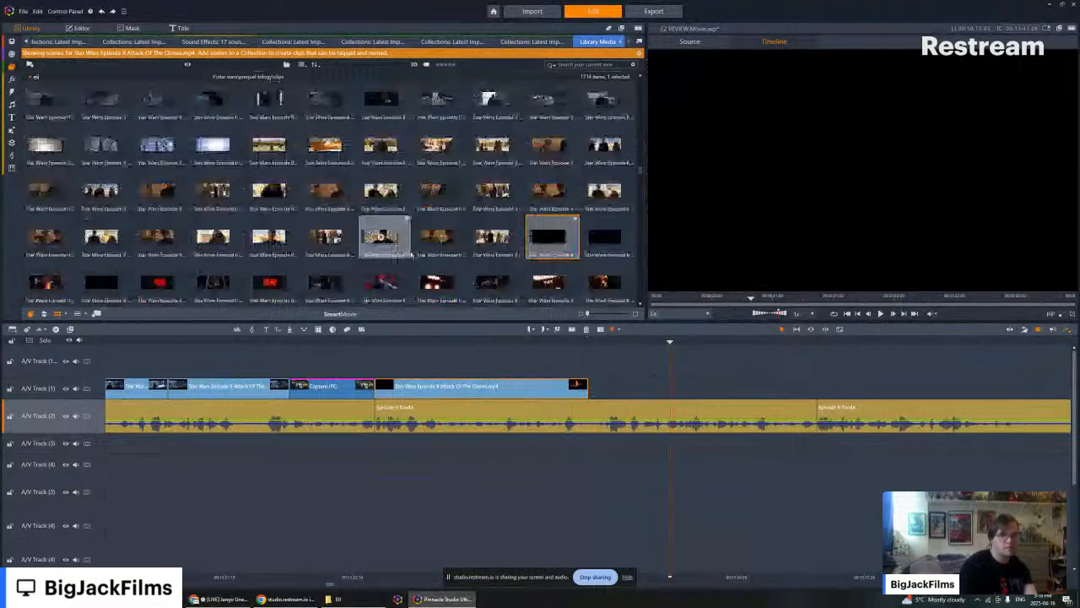
pyautogui.click(434, 283)
pyautogui.click(379, 285)
pyautogui.scroll(-3, 381, 282)
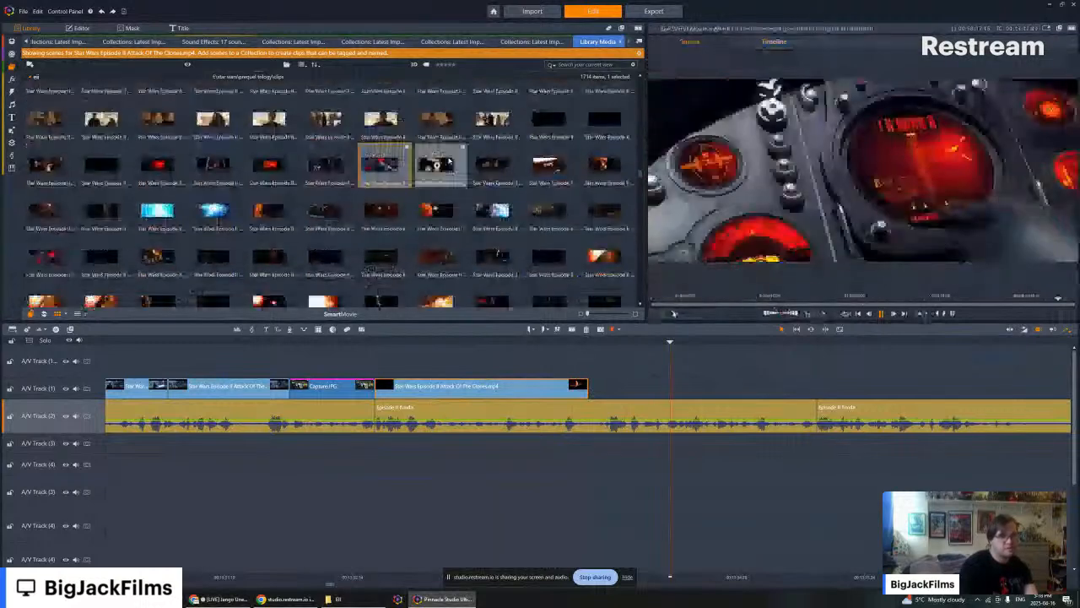
pyautogui.click(437, 165)
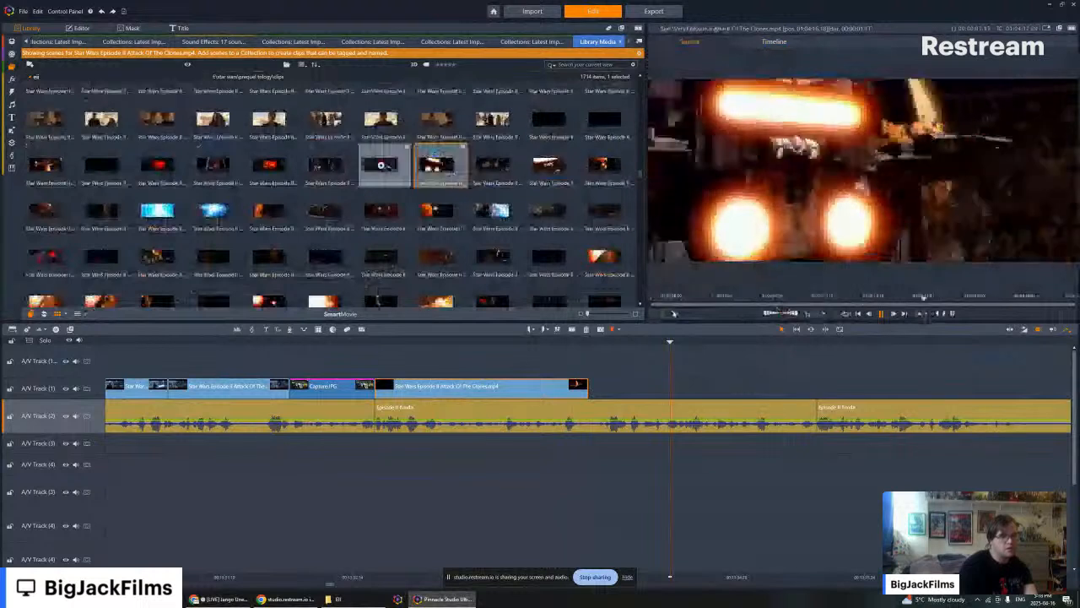
pyautogui.click(369, 166)
pyautogui.moveTo(370, 166); pyautogui.dragTo(614, 388)
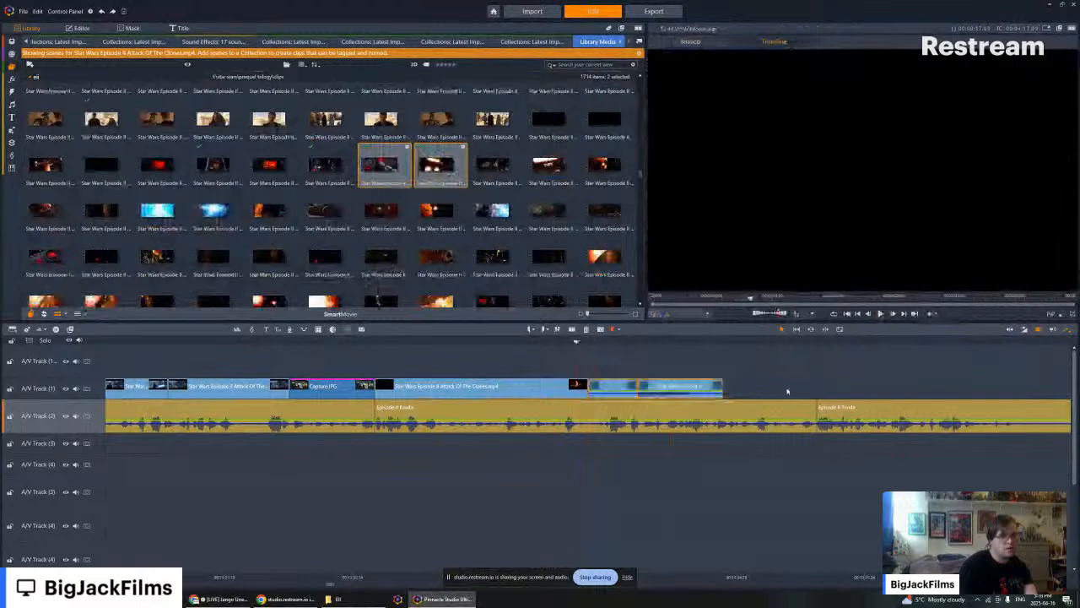
pyautogui.click(594, 384)
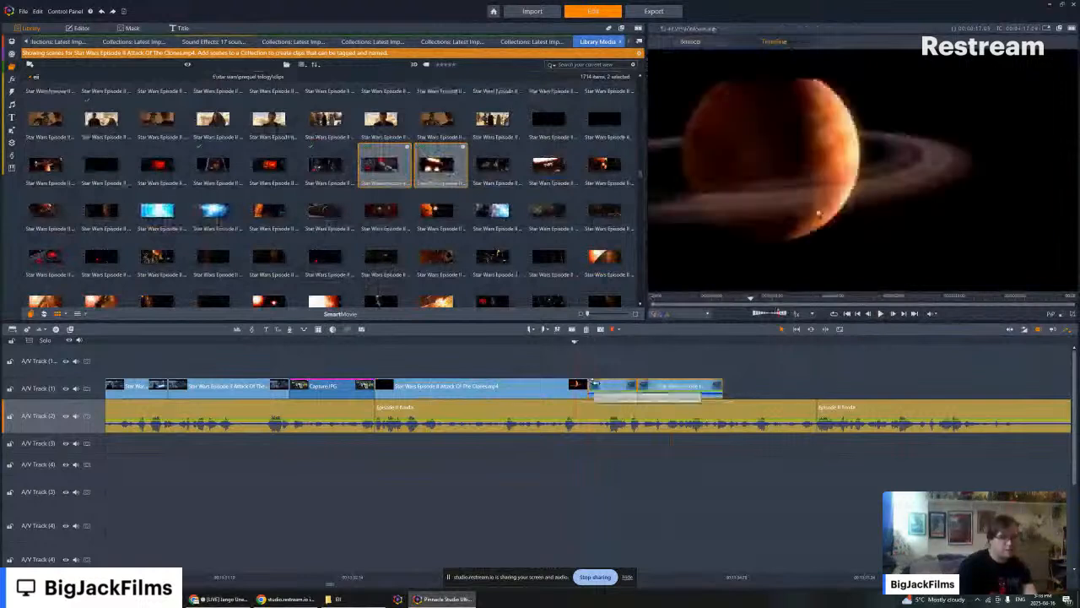
pyautogui.moveTo(672, 386); pyautogui.dragTo(612, 384)
pyautogui.hotkey('ctrl', 'z')
# - Play from before the end of the ringed-planet clip through the cockpit and engine clips into the uncovered narration
pyautogui.press('Left')
pyautogui.press('Left')
pyautogui.press('Left')
pyautogui.press('Left')
pyautogui.press('Left')
pyautogui.press('Left')
pyautogui.press('Left')
pyautogui.press('Left')
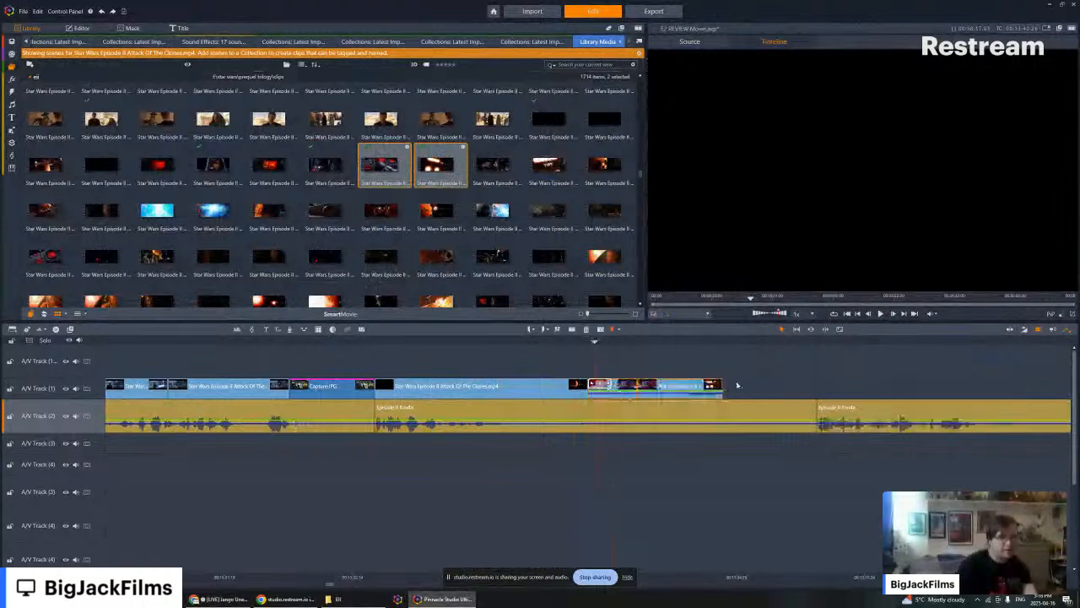
pyautogui.press('Left')
pyautogui.press('Left')
pyautogui.press('Left')
pyautogui.press('Left')
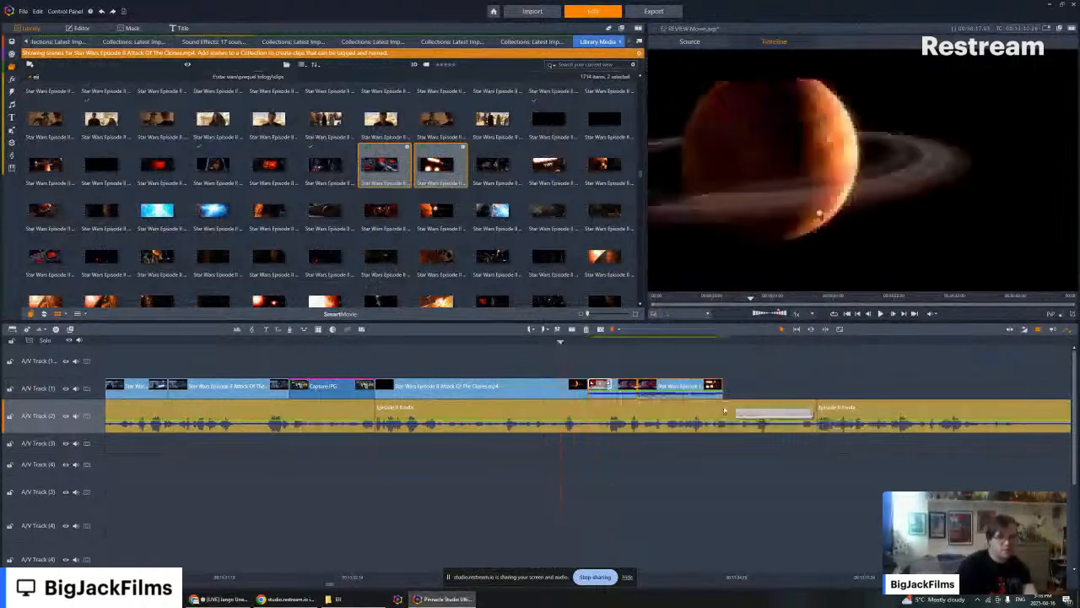
pyautogui.press('Left')
pyautogui.press('Left')
pyautogui.press('Left')
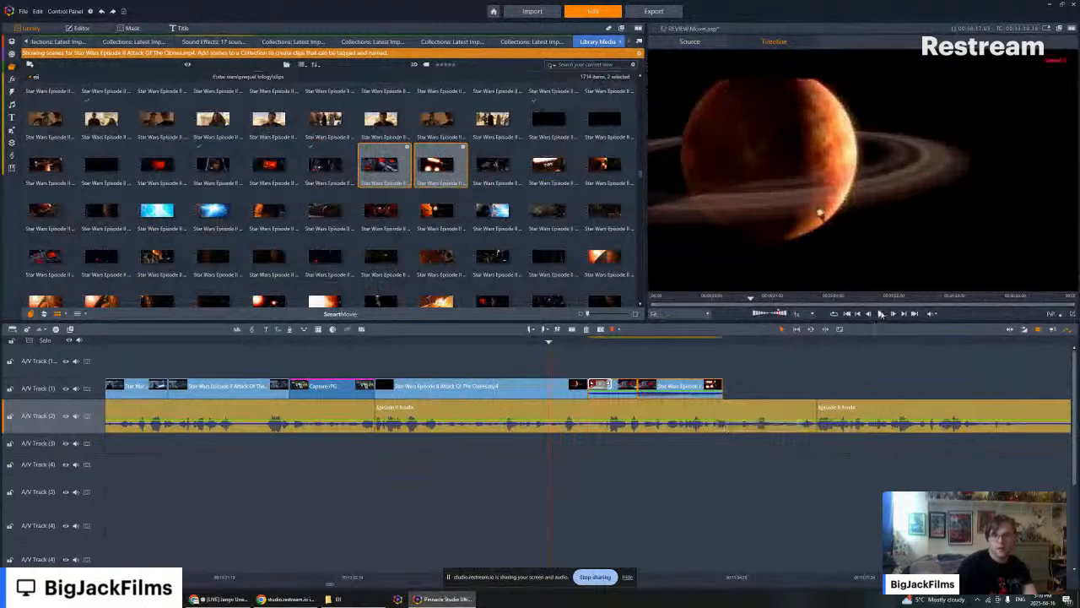
pyautogui.click(880, 313)
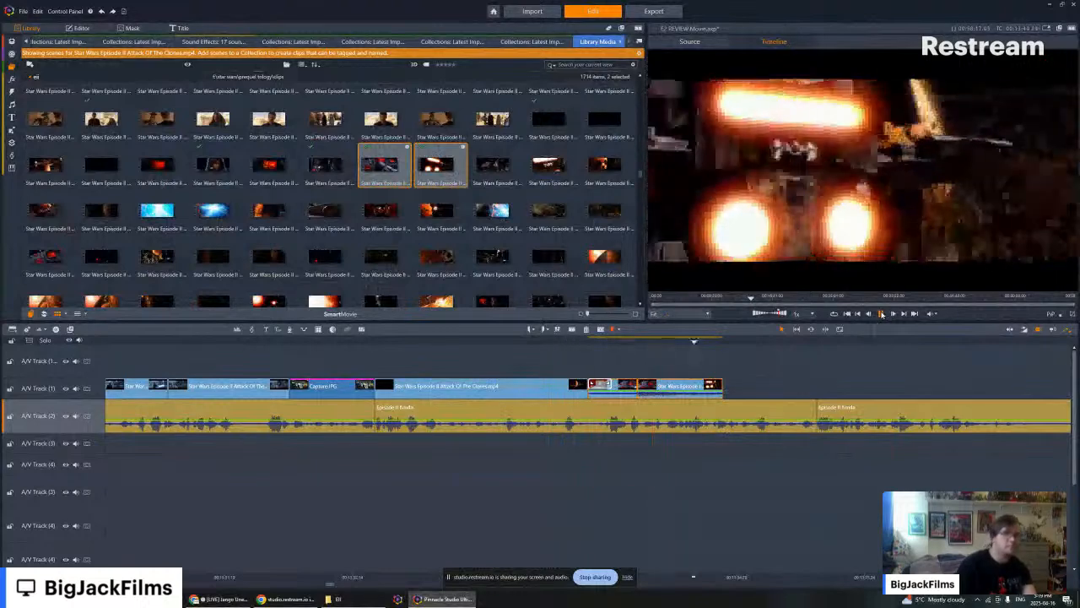
pyautogui.click(880, 313)
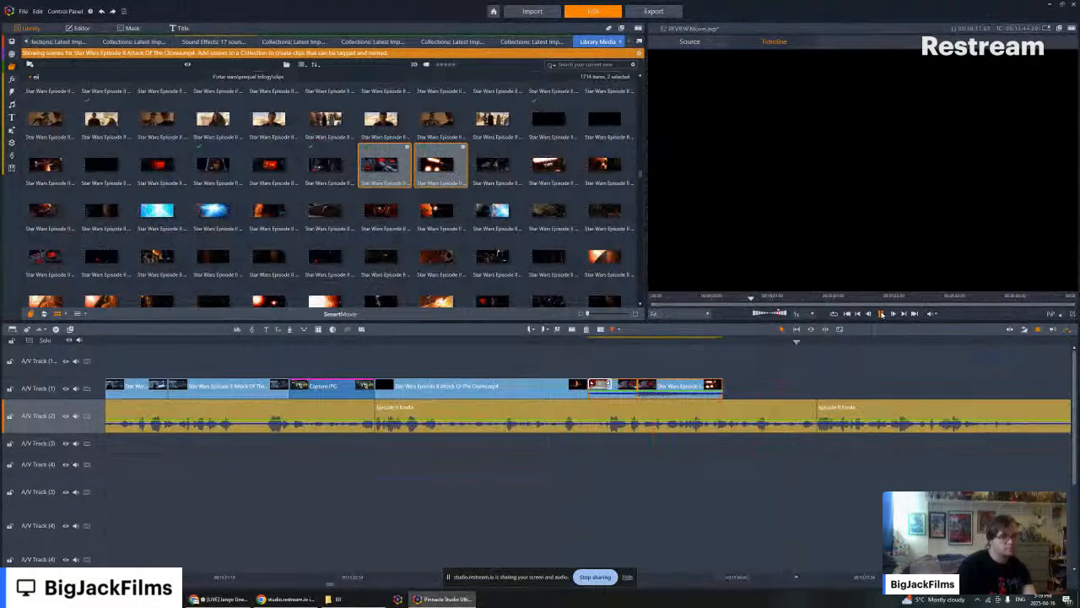
# - Preview the next two chase scenes and append the bright-engine shot after the last clip on A/V Track (1)
pyautogui.click(493, 167)
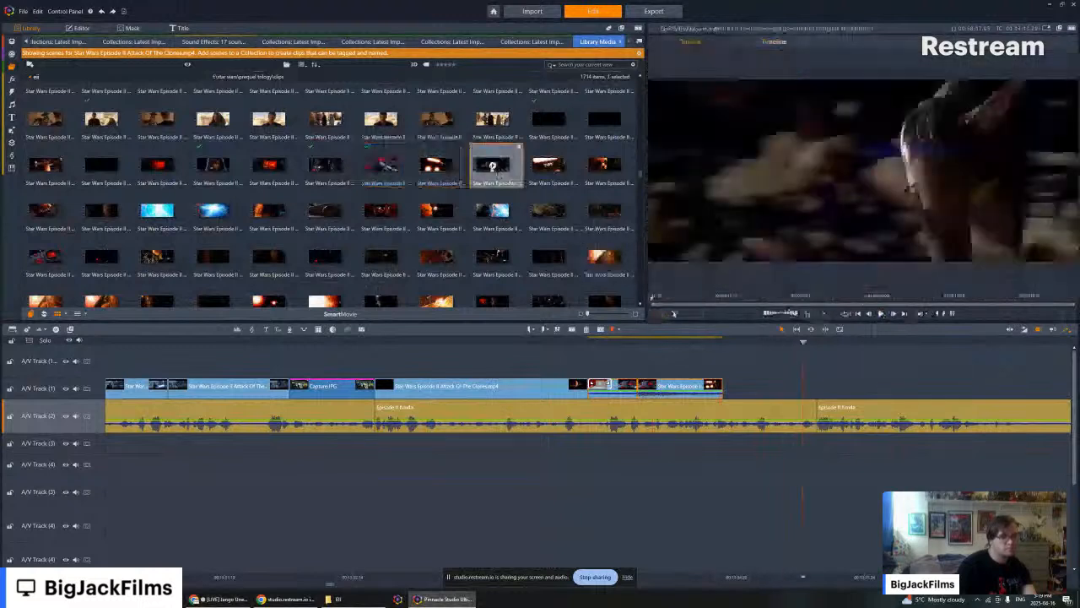
pyautogui.press('space')
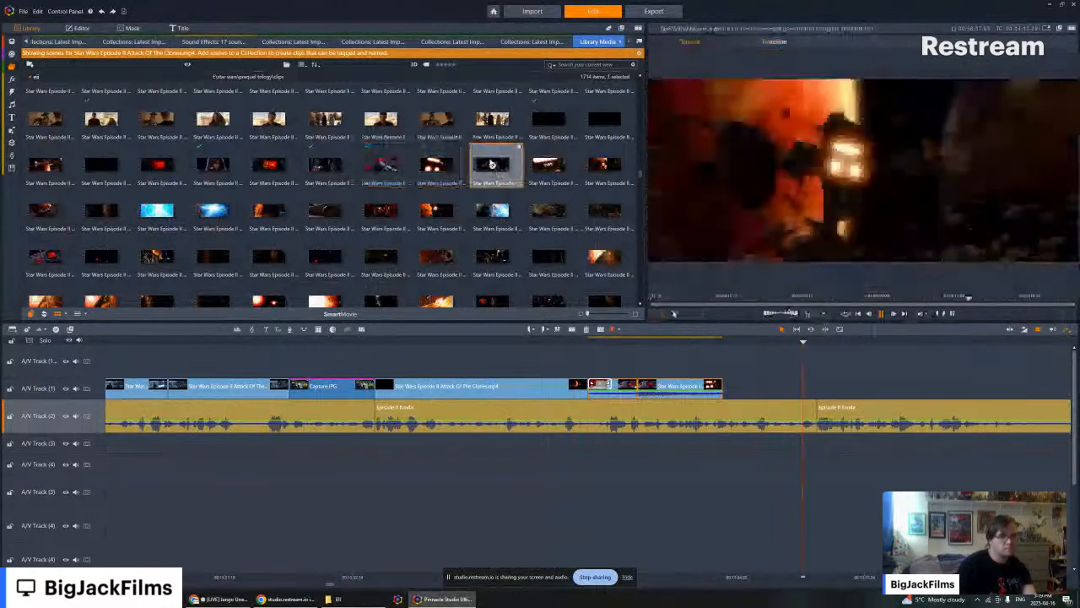
pyautogui.click(550, 166)
pyautogui.moveTo(550, 165); pyautogui.dragTo(732, 395)
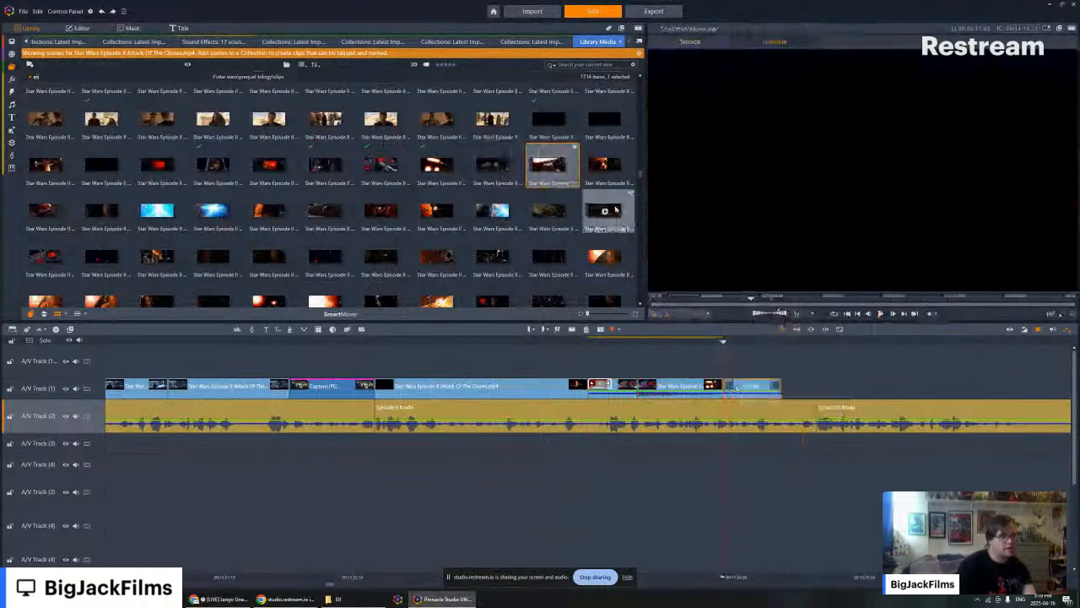
# - Preview the neighbouring orange-planet asteroid scene and put it in place of the last clip on A/V Track (1)
pyautogui.click(614, 166)
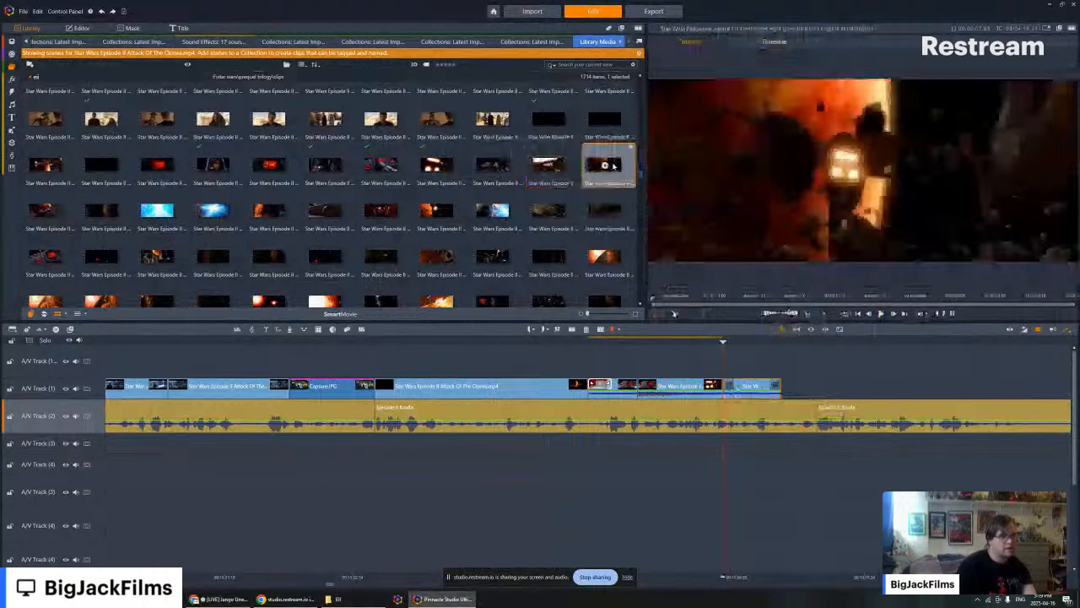
pyautogui.click(604, 164)
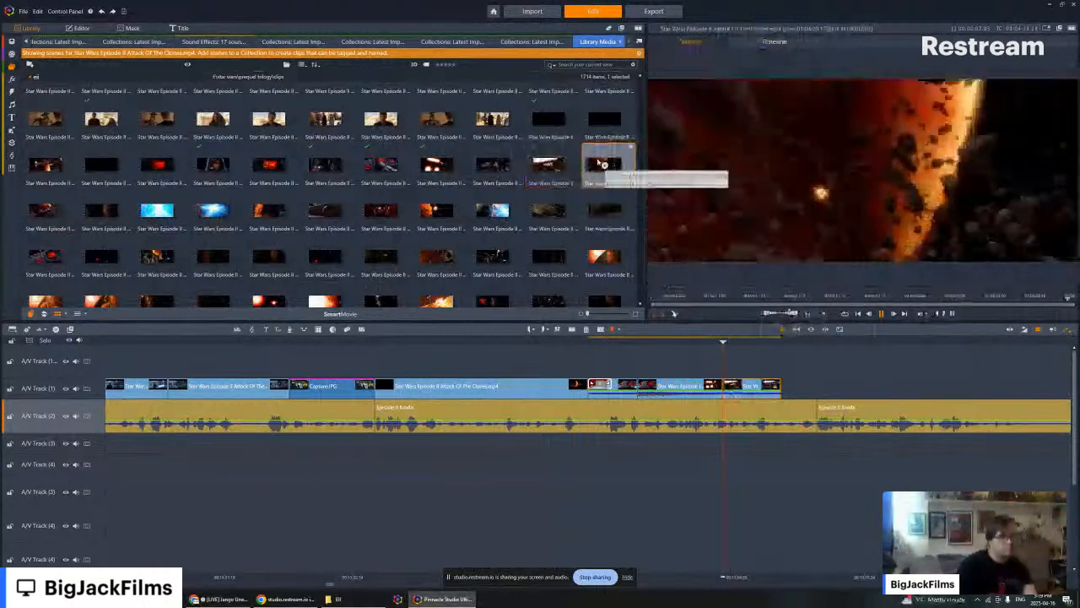
pyautogui.click(829, 396)
pyautogui.press('Left')
pyautogui.press('Left')
pyautogui.press('Left')
pyautogui.press('Left')
pyautogui.press('Left')
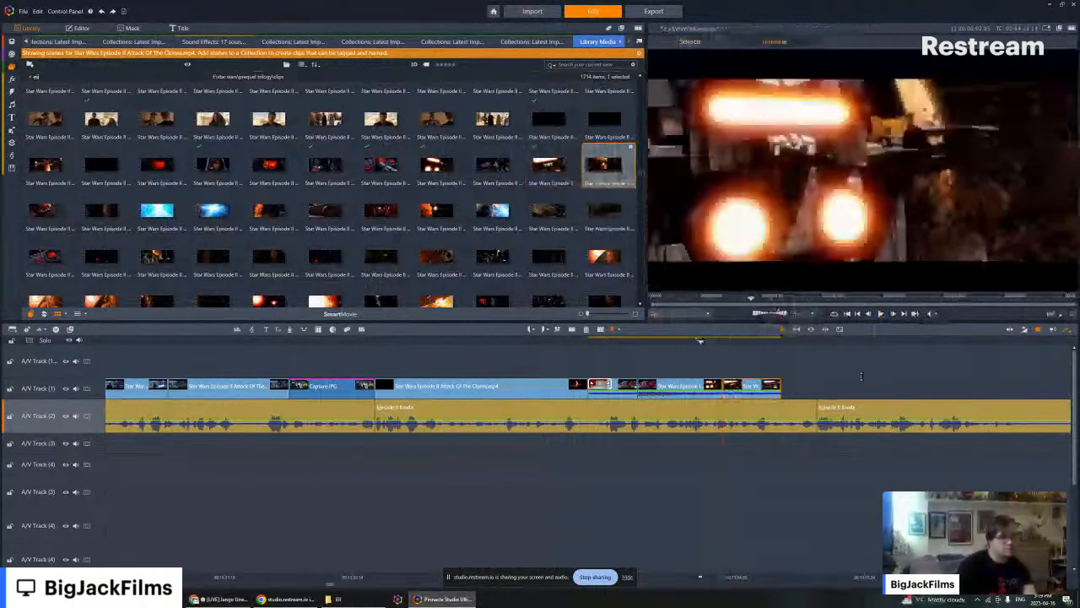
pyautogui.press('Left')
pyautogui.press('Left')
pyautogui.press('Left')
pyautogui.press('Left')
pyautogui.press('Left')
pyautogui.rightClick(741, 397)
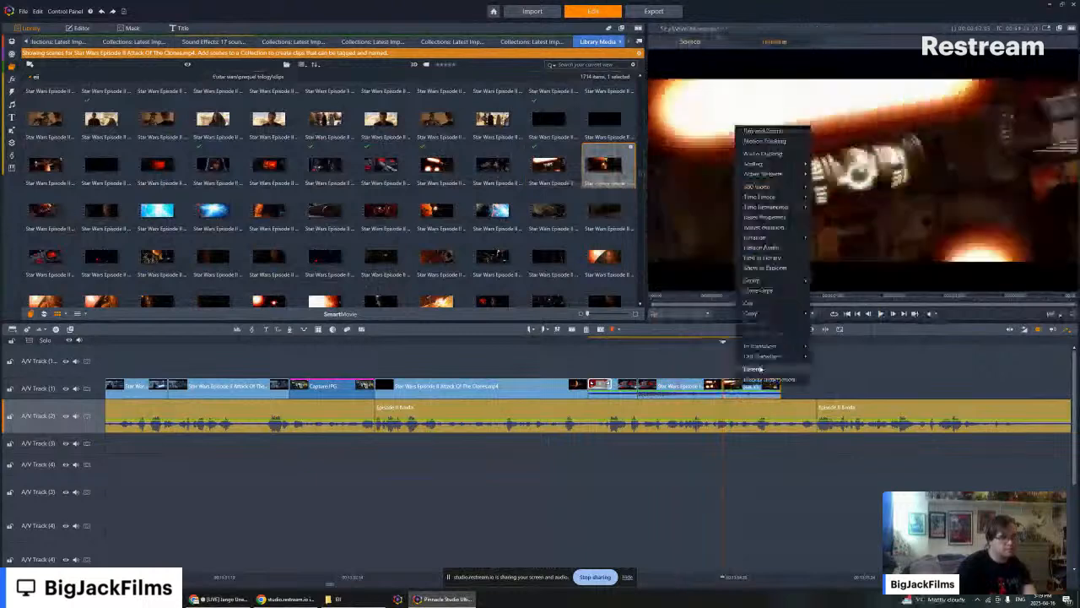
pyautogui.click(761, 368)
pyautogui.moveTo(606, 167); pyautogui.dragTo(734, 386)
# - Enlarge the preview area and play back from the glowing-engine clip to past the end of the orange-planet asteroid clip
pyautogui.press('Left')
pyautogui.press('Left')
pyautogui.press('Left')
pyautogui.press('Left')
pyautogui.press('Left')
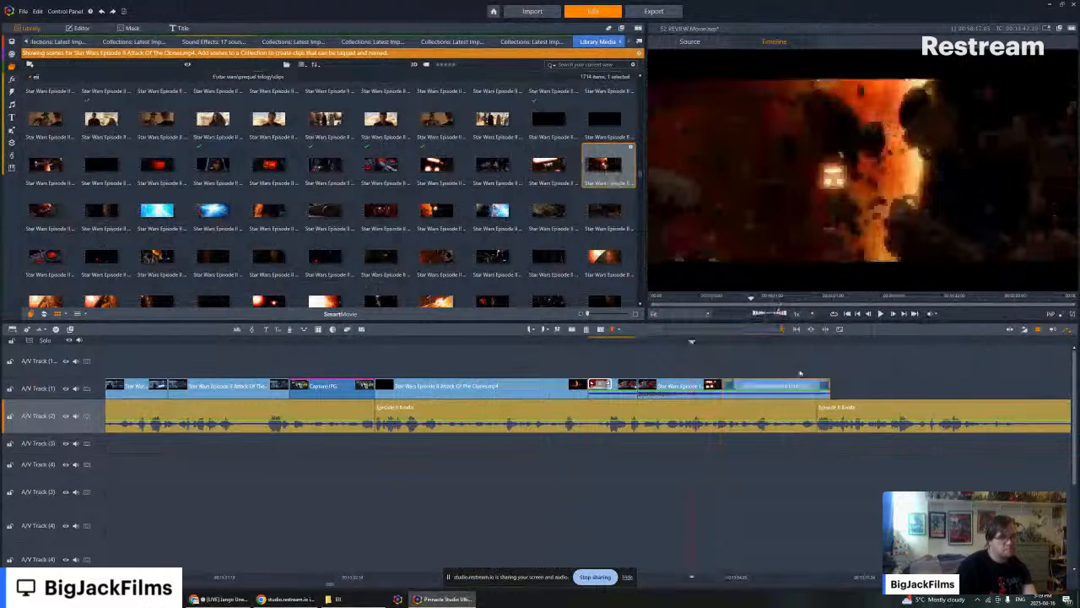
pyautogui.press('Left')
pyautogui.press('Left')
pyautogui.press('Left')
pyautogui.press('Left')
pyautogui.press('Left')
pyautogui.press('Left')
pyautogui.press('Left')
pyautogui.press('Left')
pyautogui.press('Left')
pyautogui.press('Left')
pyautogui.press('Left')
pyautogui.press('Left')
pyautogui.press('Left')
pyautogui.press('Left')
pyautogui.press('Left')
pyautogui.press('Left')
pyautogui.press('Left')
pyautogui.press('Left')
pyautogui.press('Left')
pyautogui.press('Left')
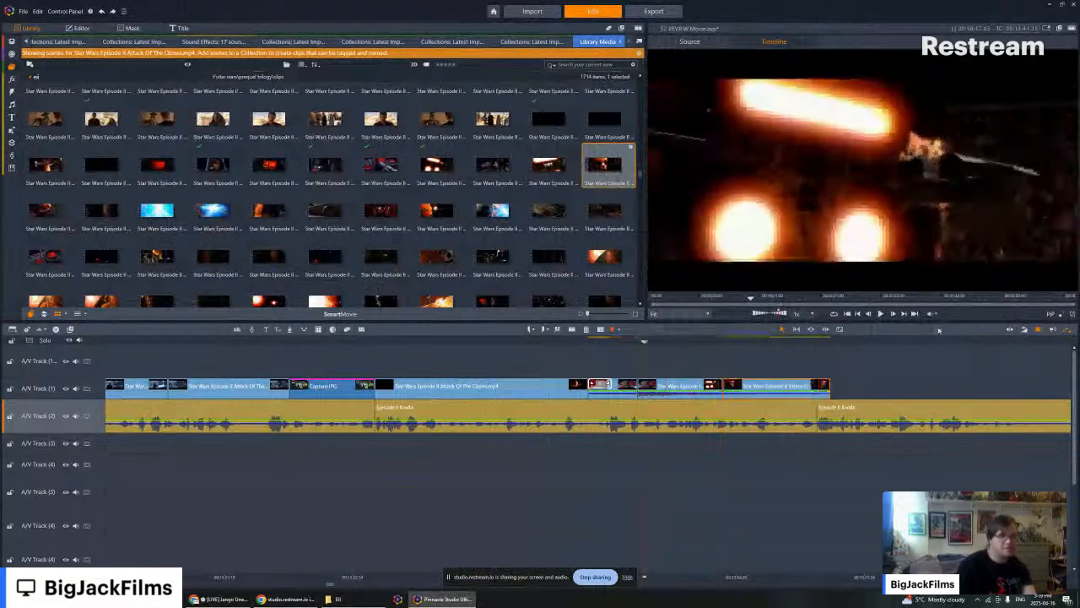
pyautogui.moveTo(647, 320); pyautogui.dragTo(250, 436)
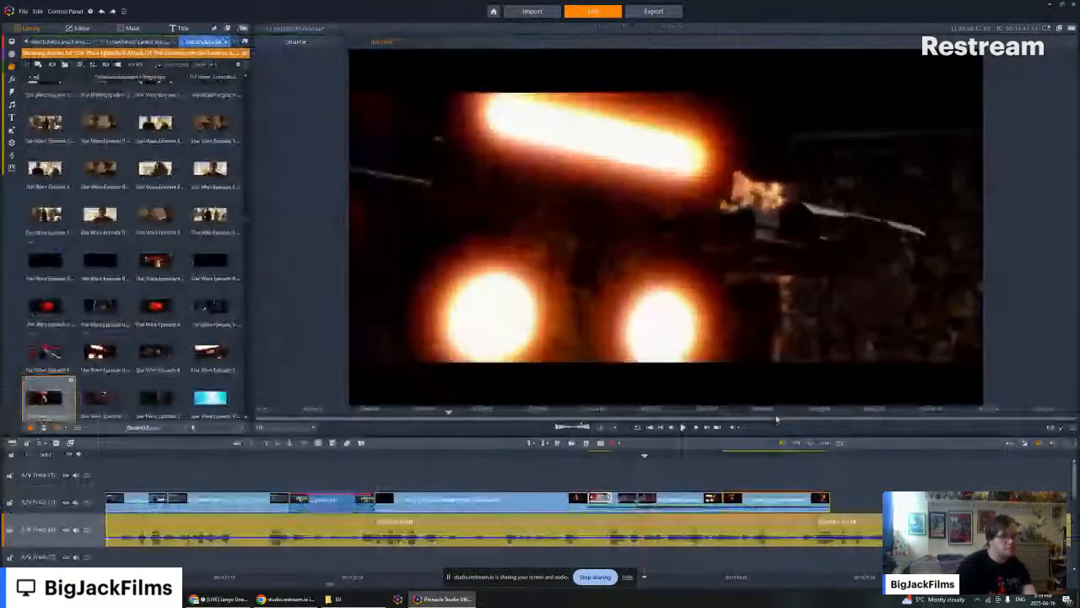
pyautogui.click(684, 427)
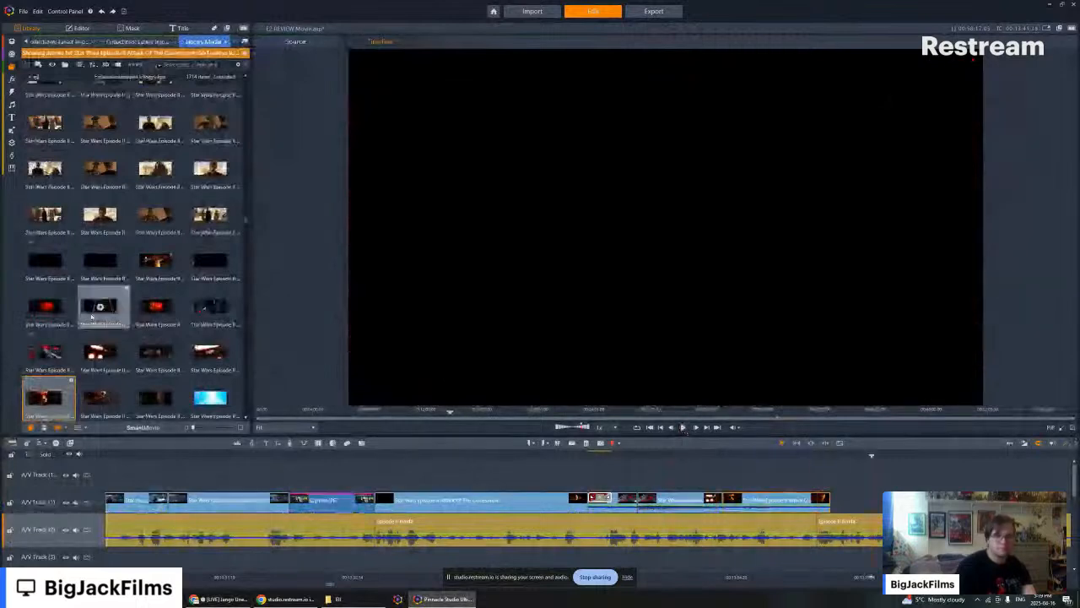
# - Compare the red starfighter and blue explosion scenes in the library and append the red starfighter shot after the asteroid clip
pyautogui.scroll(-4, 86, 267)
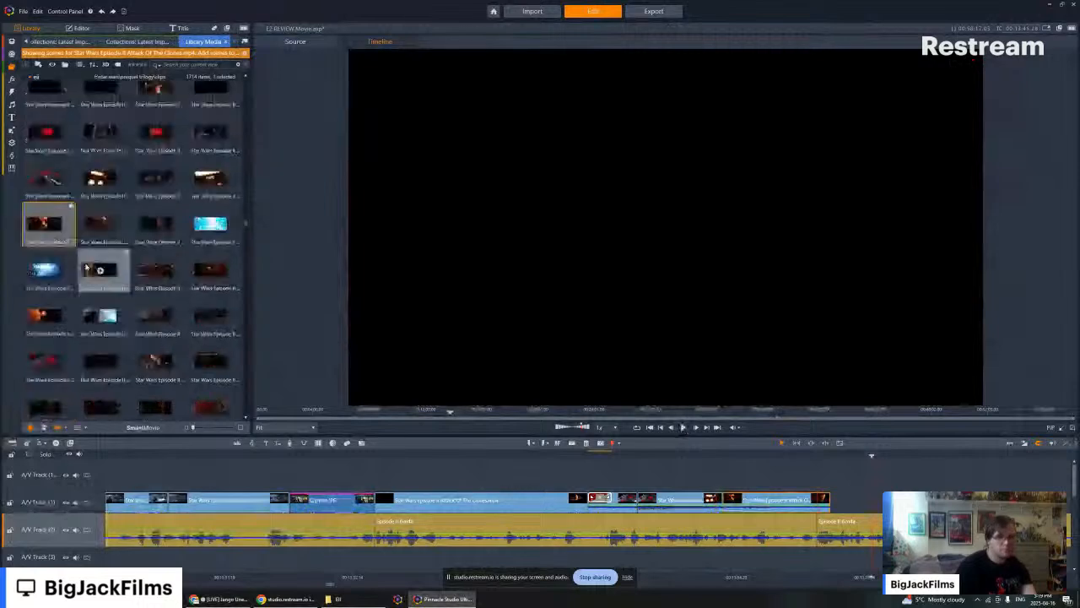
pyautogui.click(99, 223)
pyautogui.press('space')
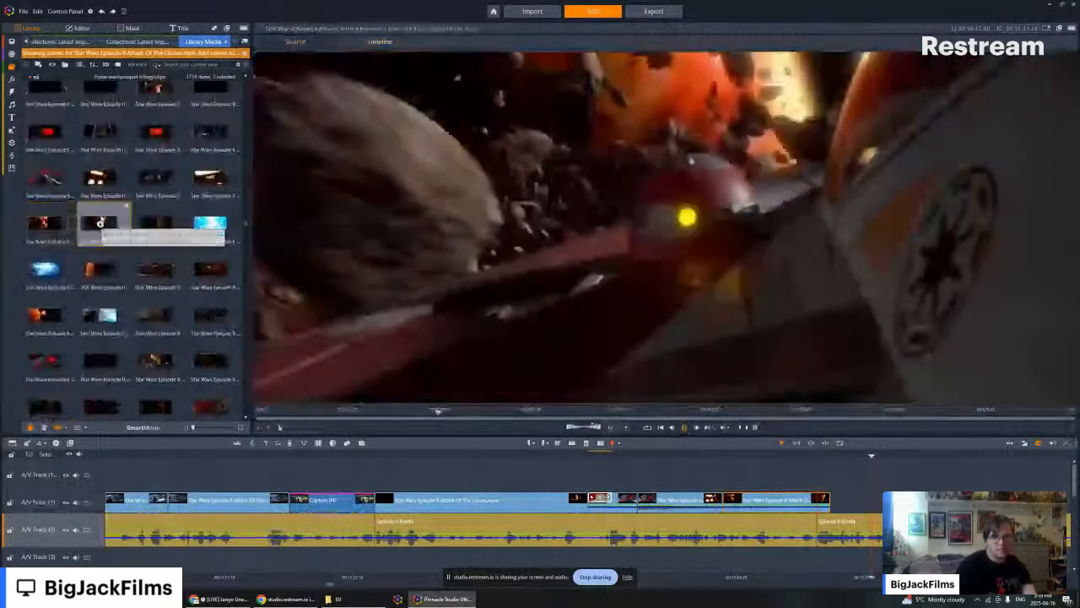
pyautogui.click(210, 225)
pyautogui.press('space')
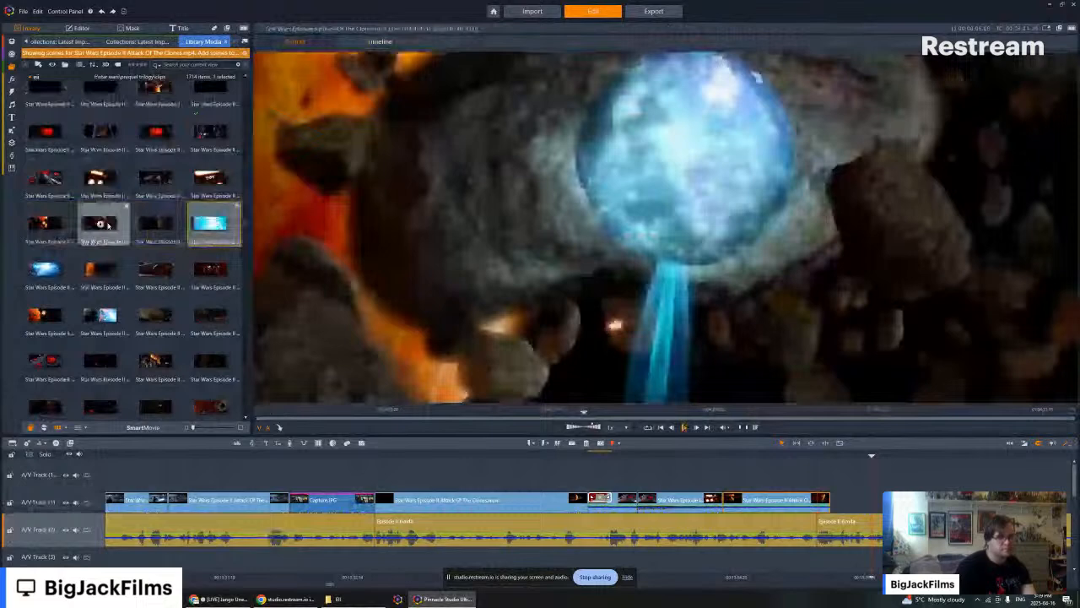
pyautogui.click(100, 223)
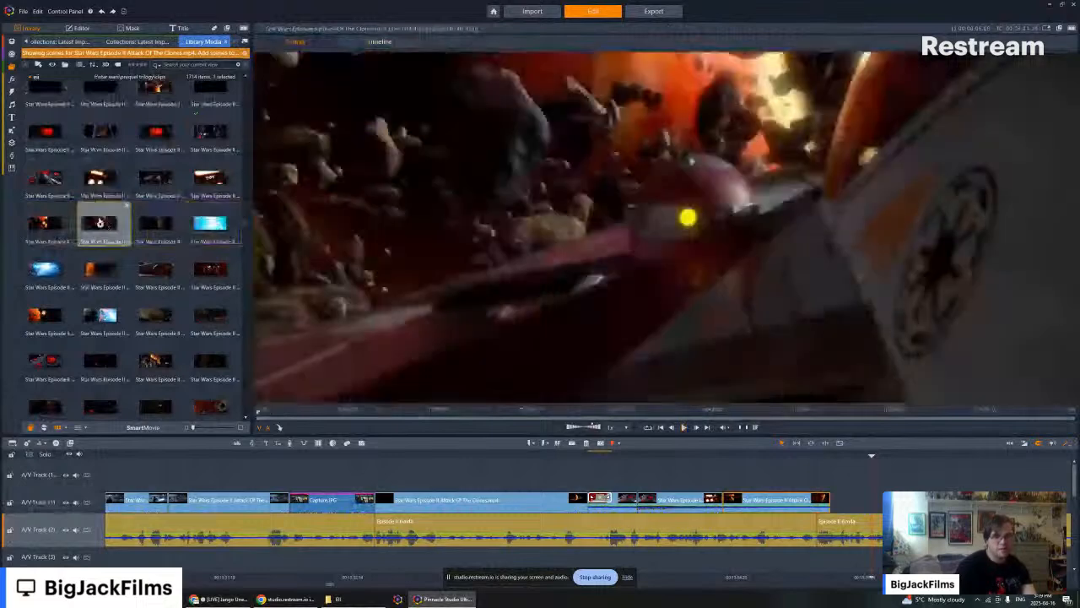
pyautogui.press('b')
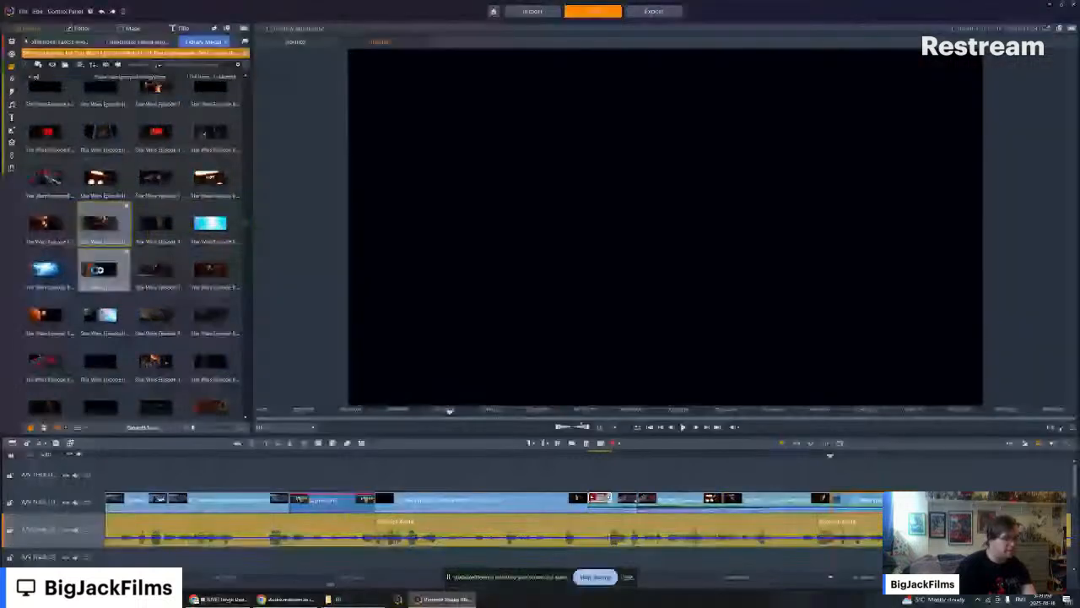
# - Preview the Obi-Wan cockpit and red-lit launch-bay scenes and append the launch-bay scene after the red starfighter clip
pyautogui.press('space')
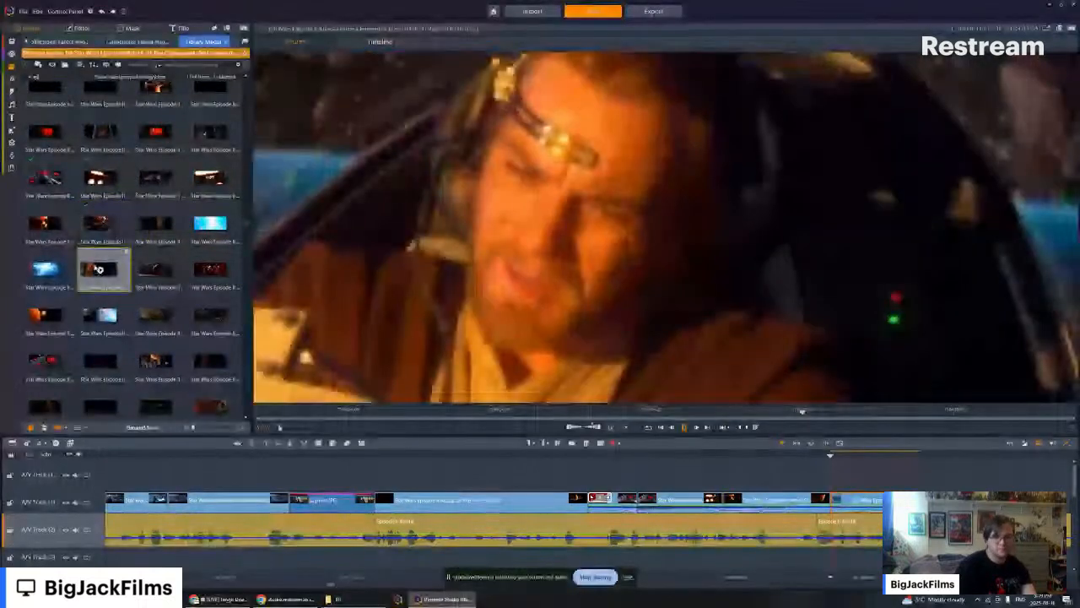
pyautogui.moveTo(940, 430); pyautogui.dragTo(927, 496)
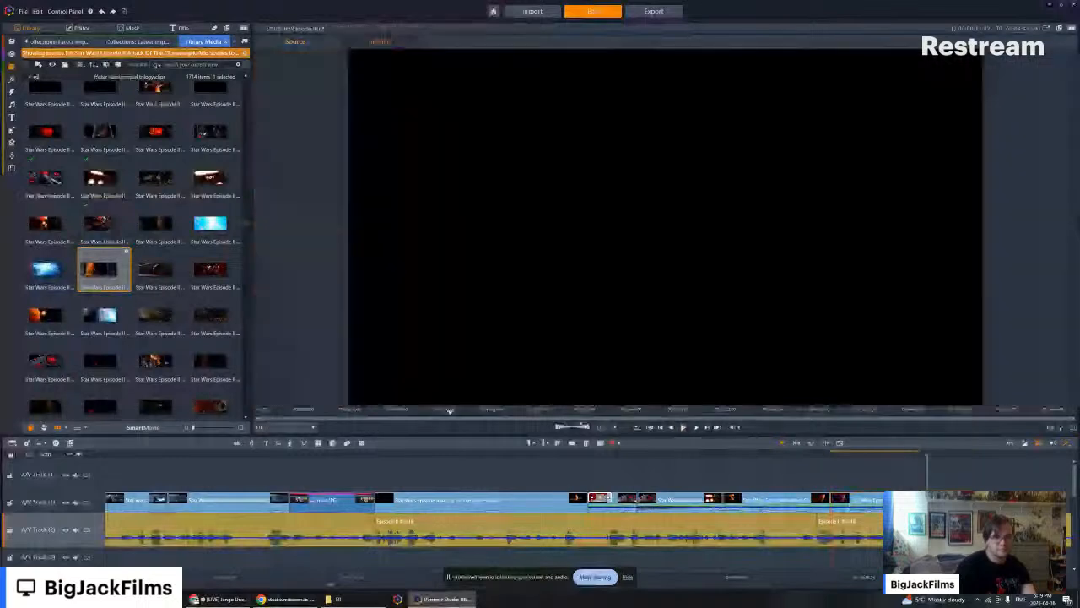
pyautogui.click(210, 270)
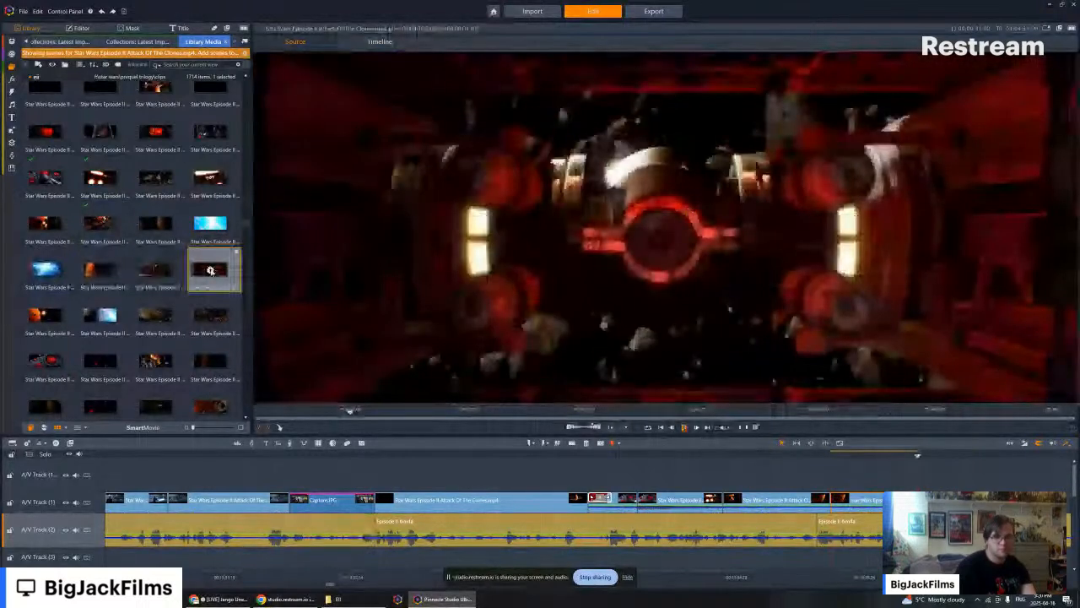
pyautogui.press('b')
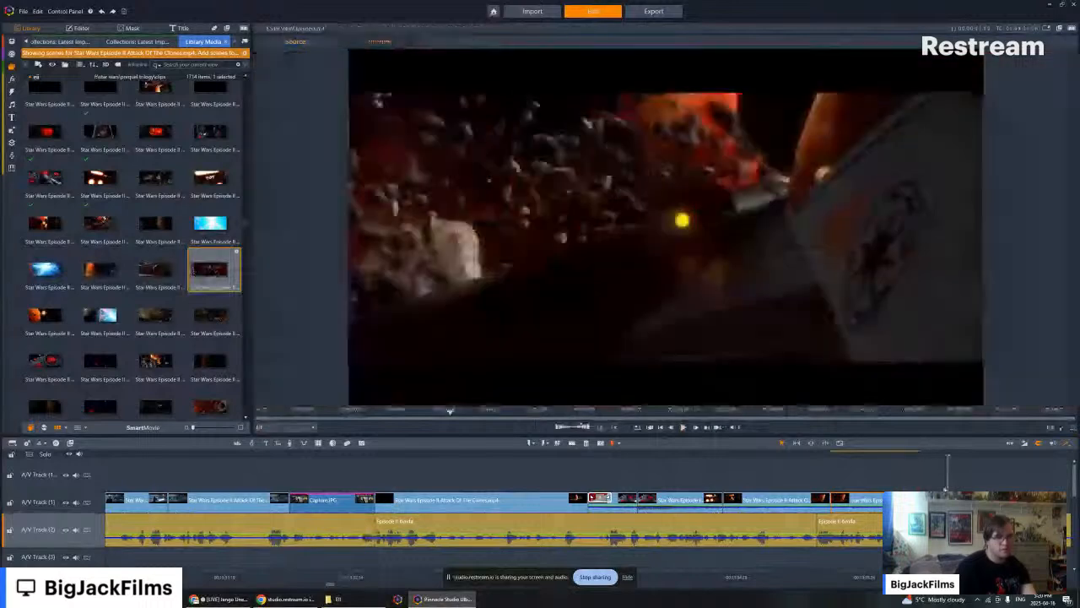
pyautogui.moveTo(946, 488); pyautogui.dragTo(908, 486)
# - Preview the orange-planet scene with the glowing ship engines and put it in place of the launch-bay clip on A/V Track (1)
pyautogui.press('space')
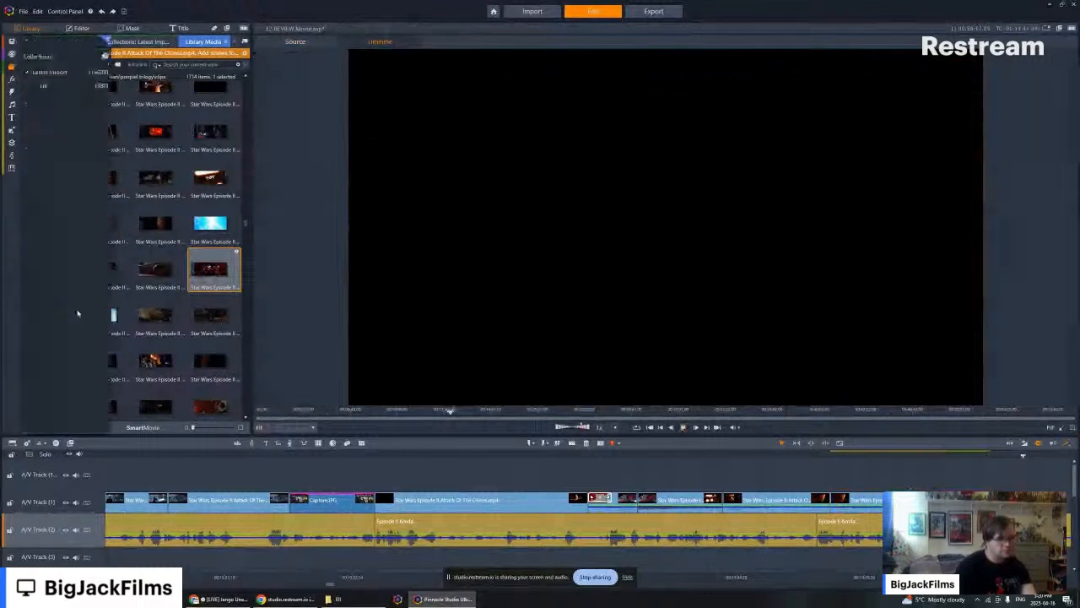
pyautogui.click(44, 314)
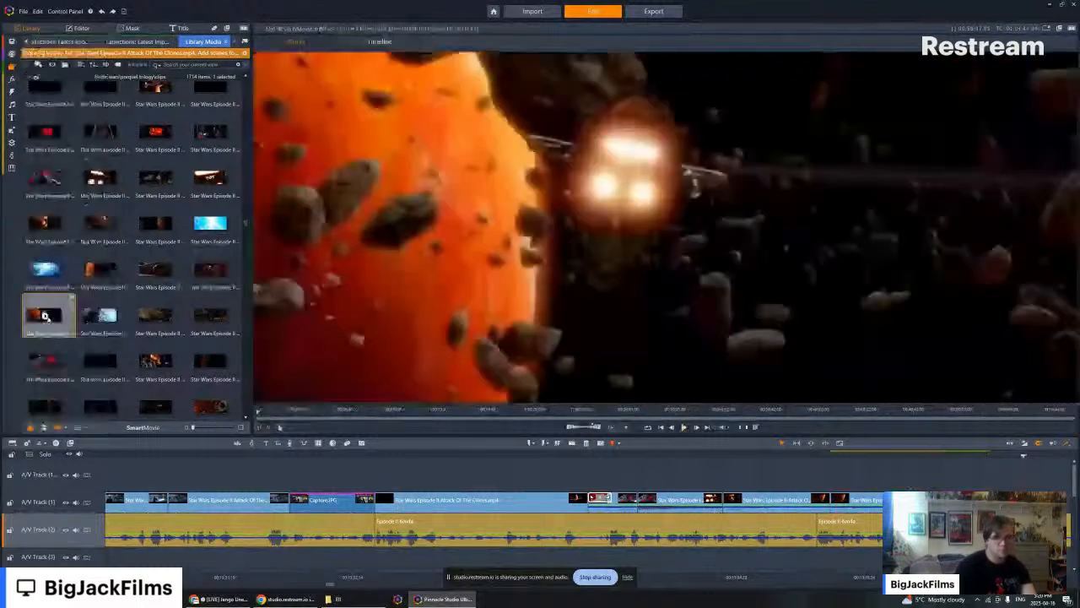
pyautogui.click(1015, 488)
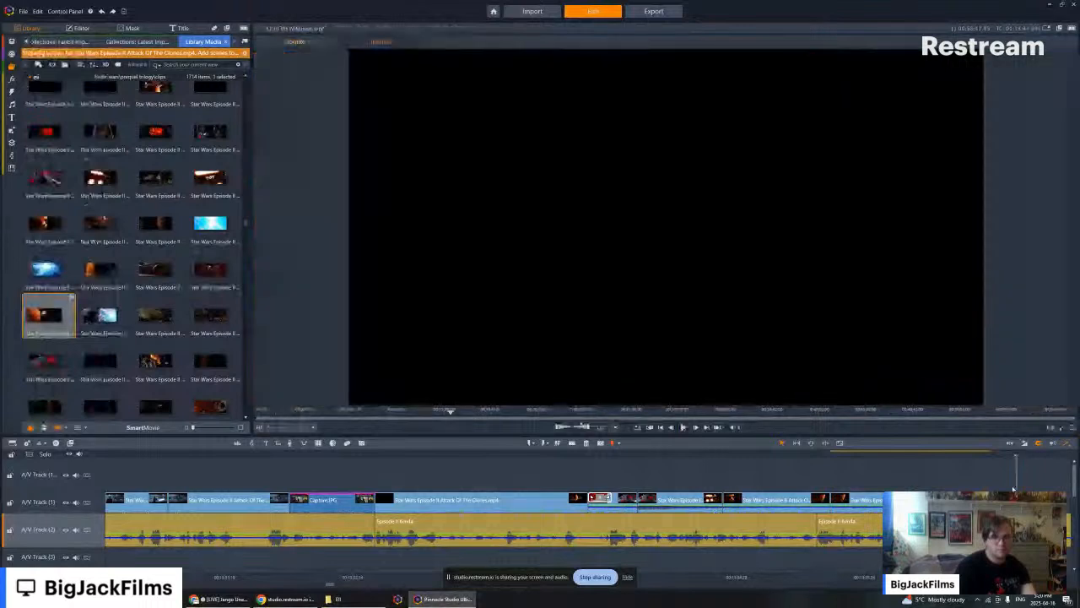
pyautogui.moveTo(1015, 489); pyautogui.dragTo(991, 489)
pyautogui.click(919, 489)
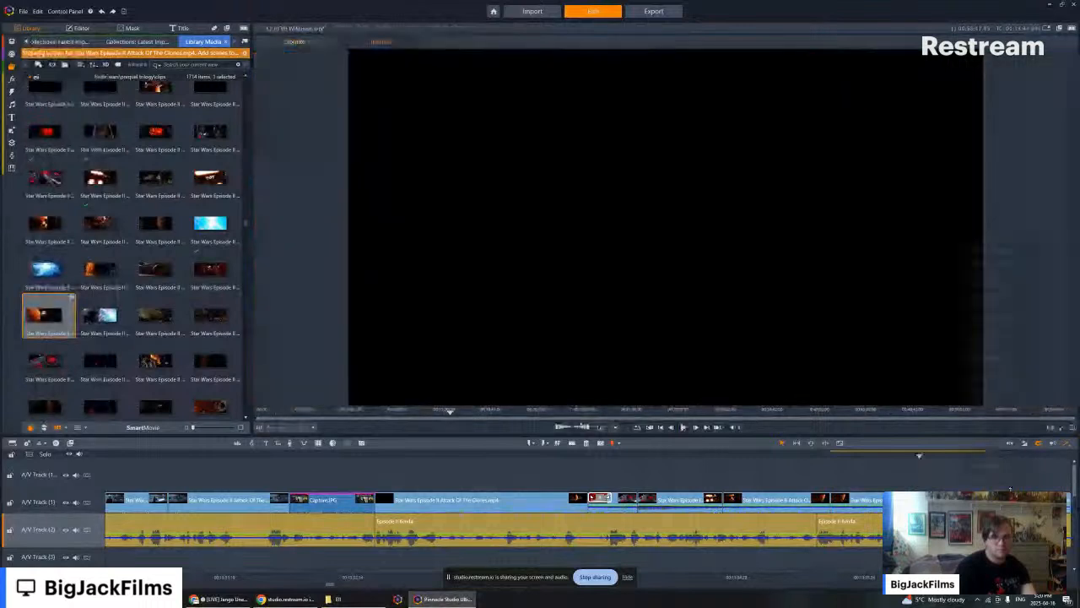
pyautogui.click(990, 489)
pyautogui.click(923, 490)
pyautogui.click(967, 489)
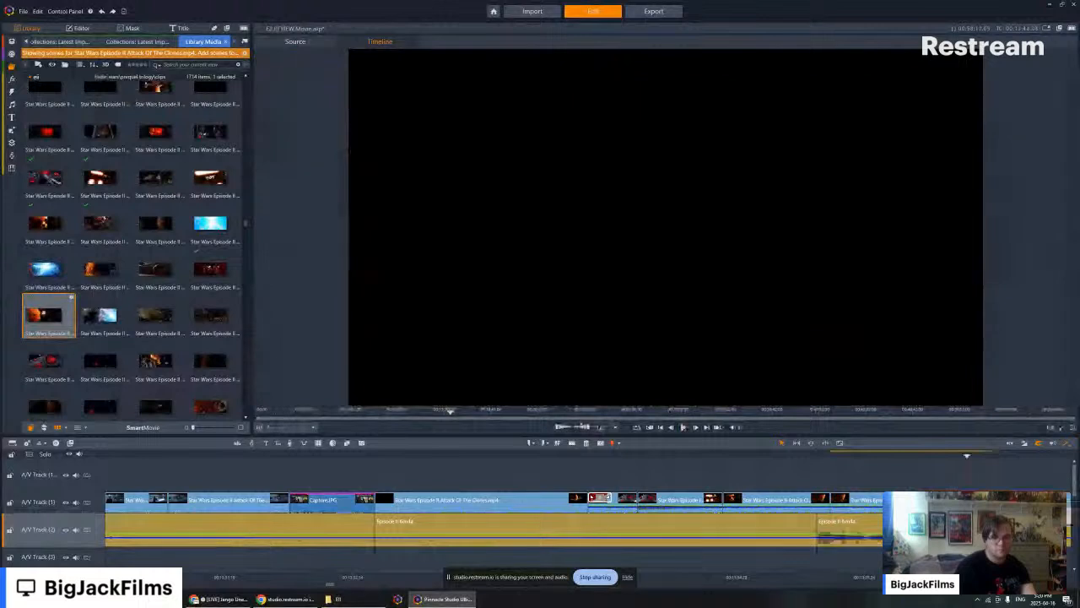
pyautogui.click(950, 489)
pyautogui.moveTo(950, 456); pyautogui.dragTo(829, 455)
pyautogui.rightClick(867, 498)
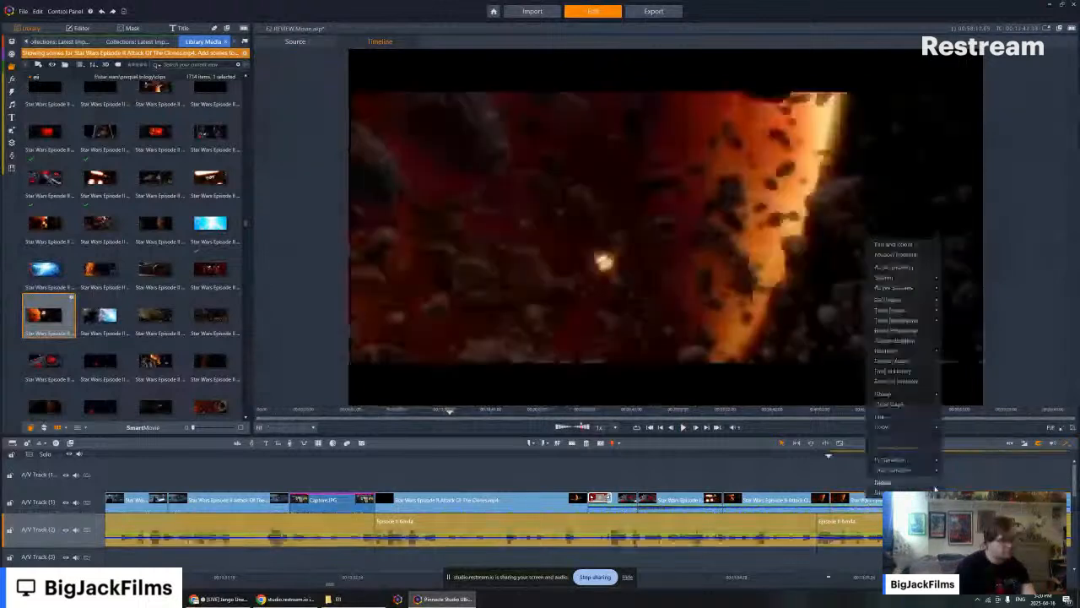
pyautogui.click(1006, 492)
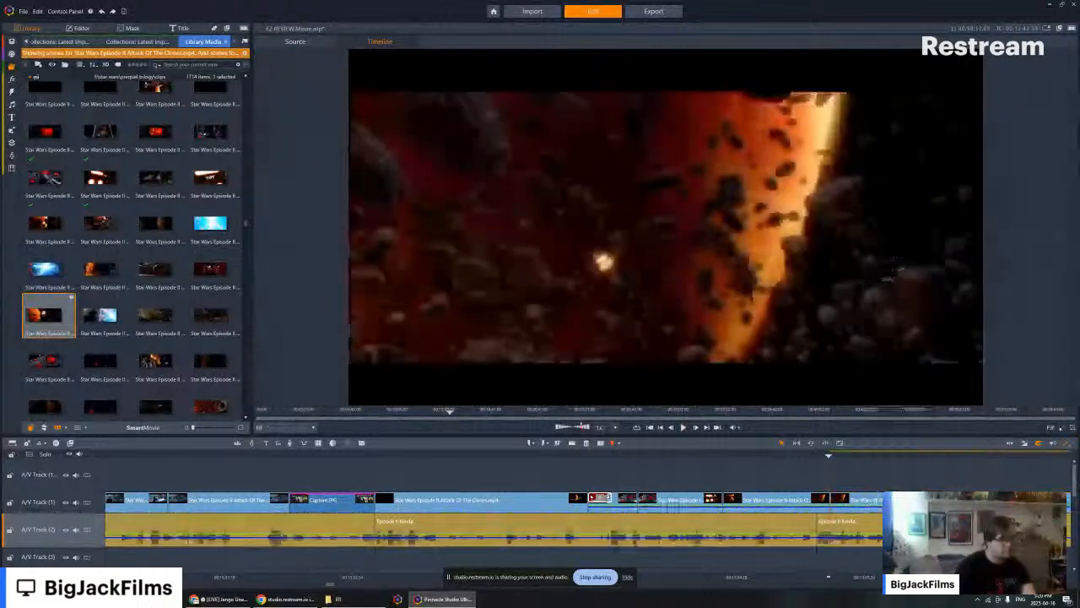
pyautogui.rightClick(893, 500)
pyautogui.click(928, 498)
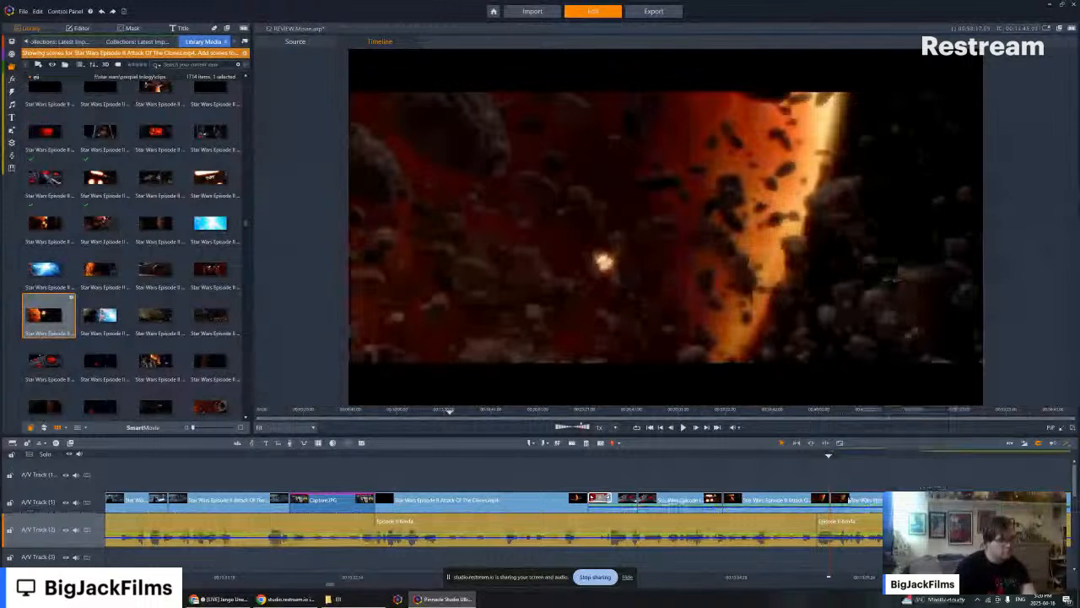
pyautogui.click(101, 11)
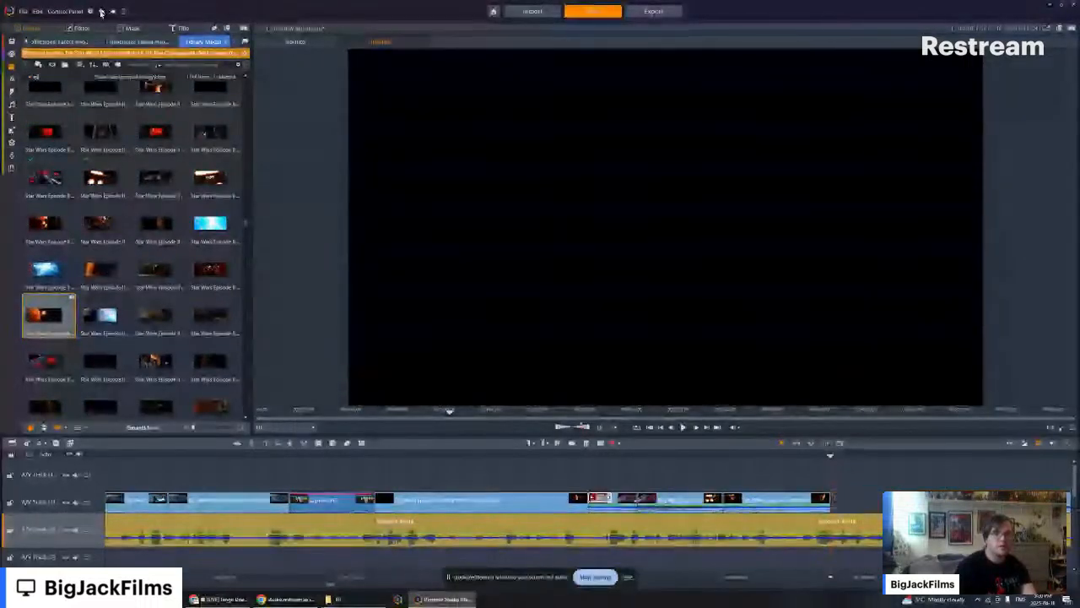
pyautogui.click(102, 12)
# - Play back the end of the edited chase and shorten the last orange-planet clip on A/V Track (1) from its end
pyautogui.click(822, 456)
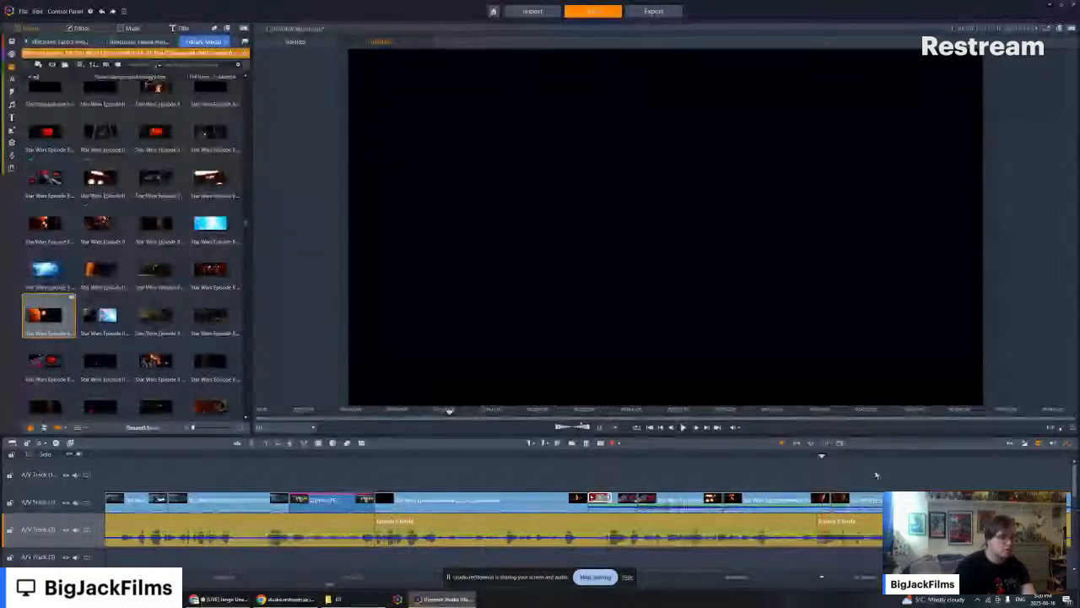
pyautogui.click(683, 427)
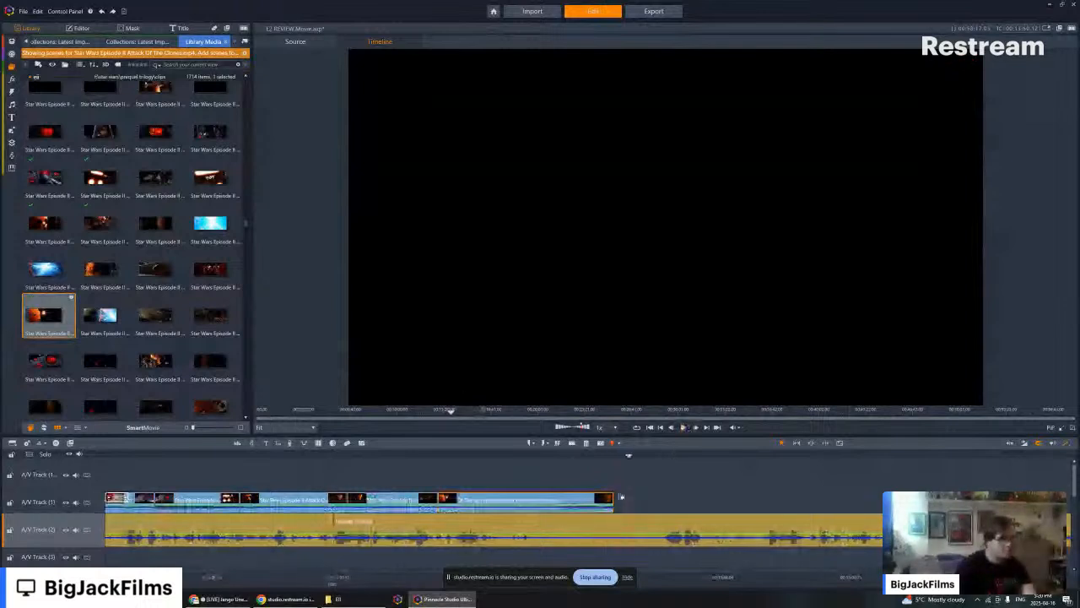
pyautogui.moveTo(621, 497); pyautogui.dragTo(552, 497)
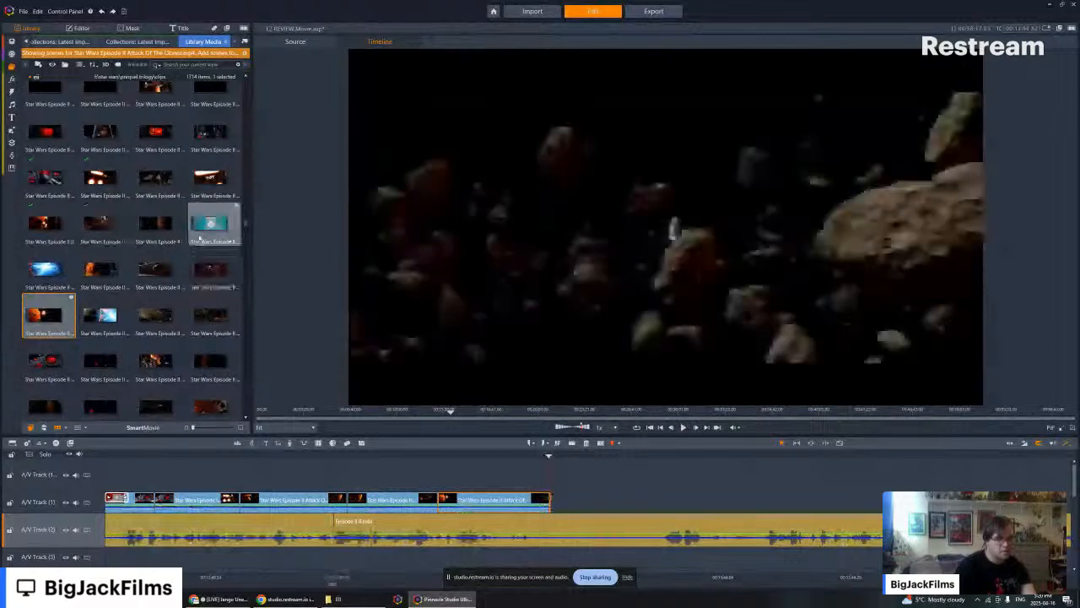
# - Preview the blue explosion scenes and insert two consecutive ones on A/V Track (2), directly after the end of the last chase clip
pyautogui.click(100, 315)
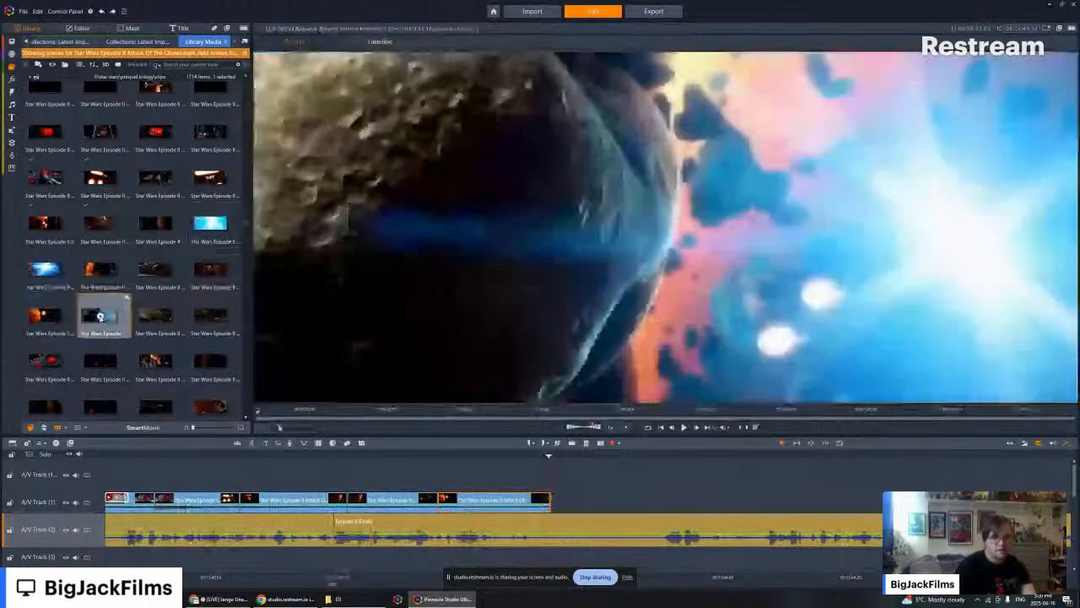
pyautogui.press('space')
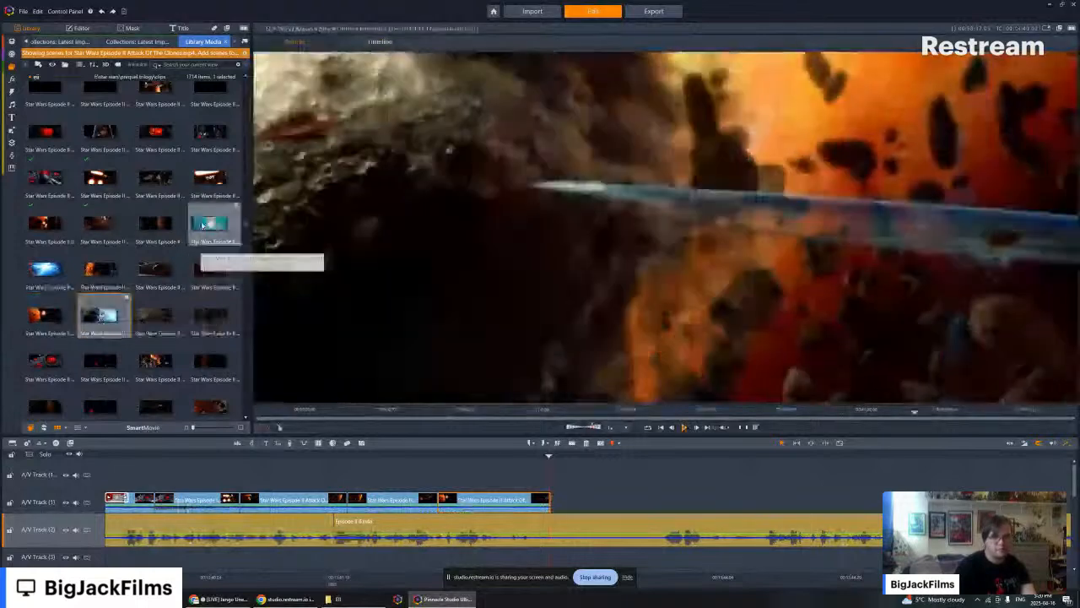
pyautogui.click(204, 225)
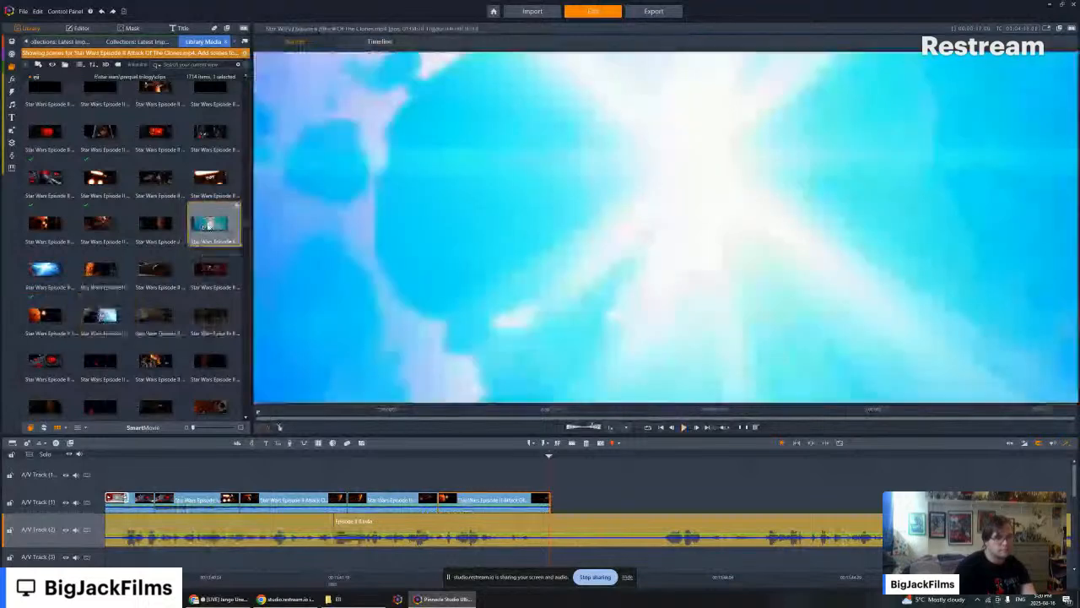
pyautogui.press('space')
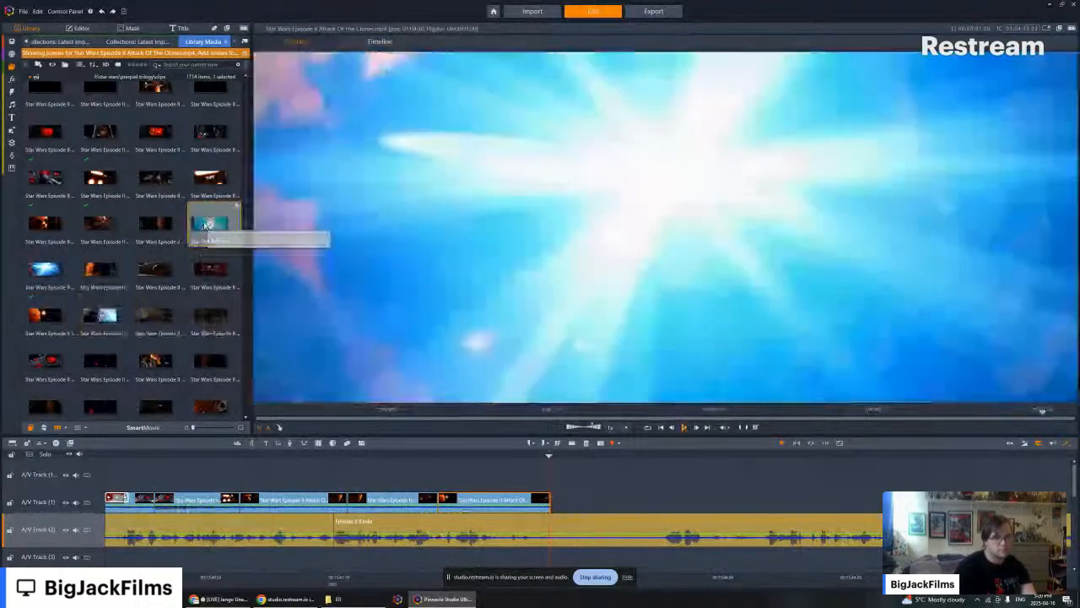
pyautogui.moveTo(204, 225); pyautogui.dragTo(564, 537)
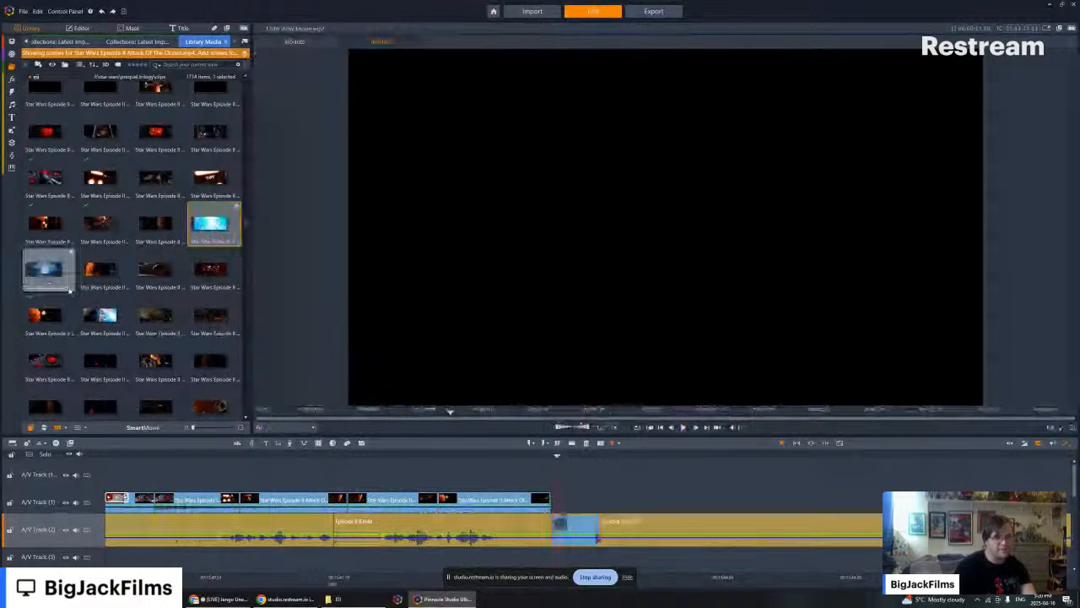
pyautogui.moveTo(46, 269); pyautogui.dragTo(591, 527)
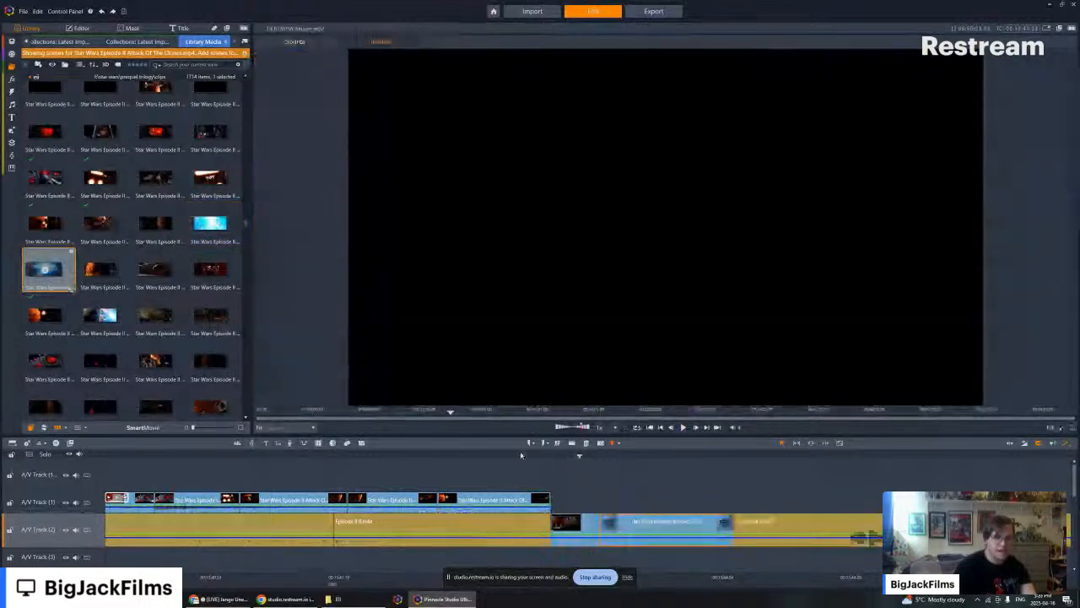
# - Play back the explosion clips, preview the Obi-Wan cockpit scene, and move both explosion clips from A/V Track (2) to A/V Track (1)
pyautogui.click(463, 457)
pyautogui.click(683, 427)
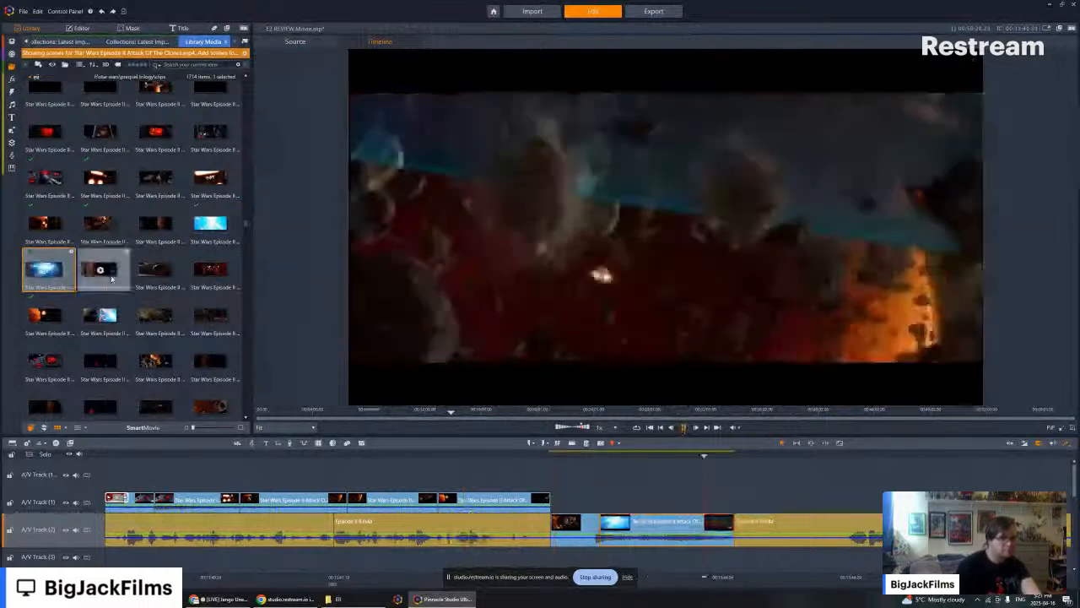
pyautogui.click(111, 279)
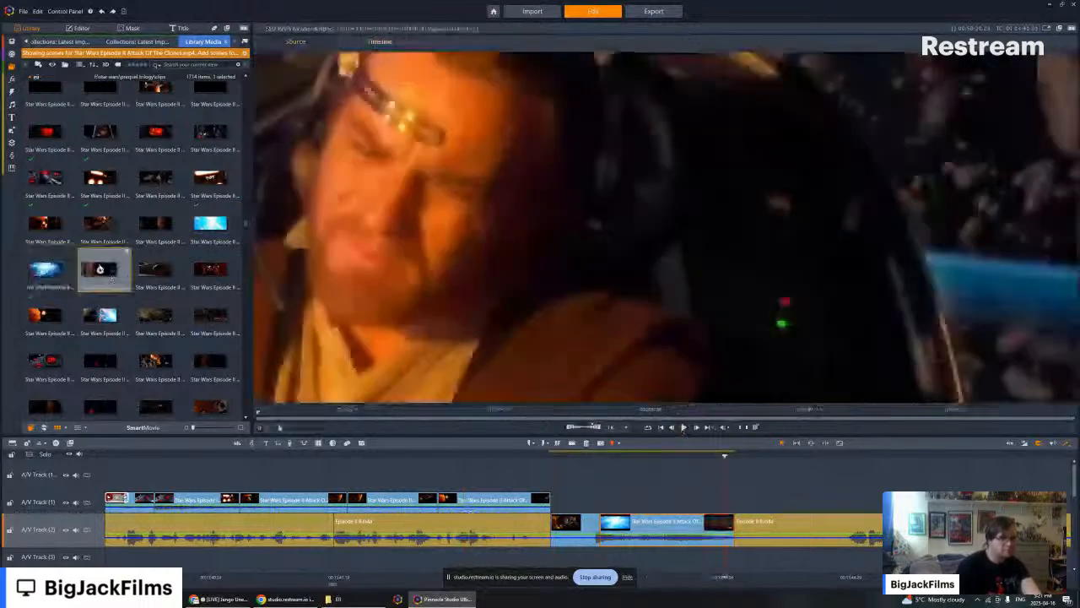
pyautogui.click(844, 474)
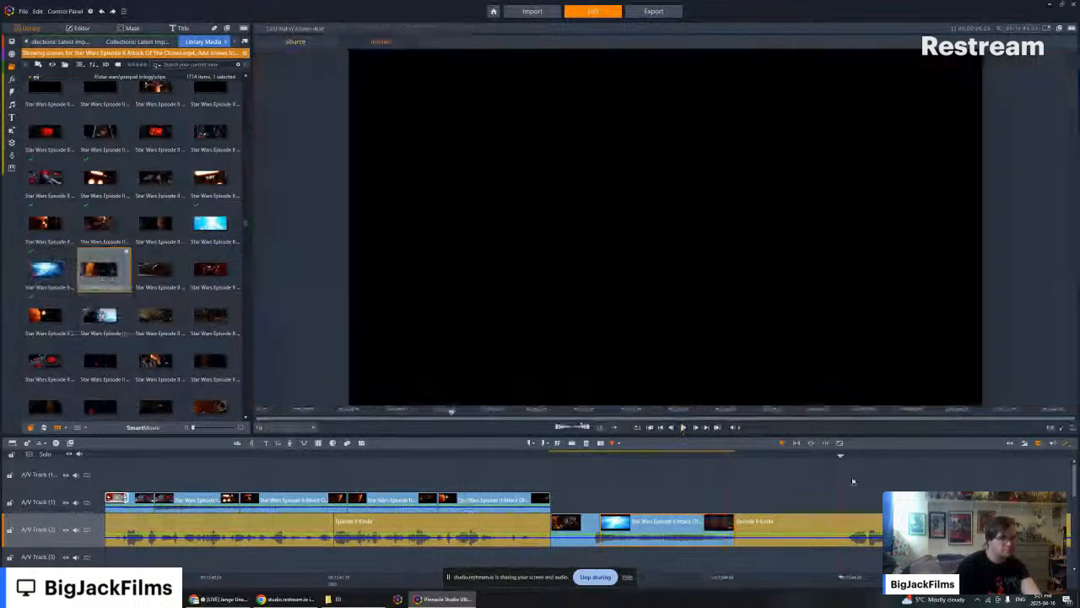
pyautogui.moveTo(584, 498); pyautogui.dragTo(618, 493)
# - Play back the relocated explosion clips and append the Obi-Wan cockpit scene after them on A/V Track (1)
pyautogui.click(682, 426)
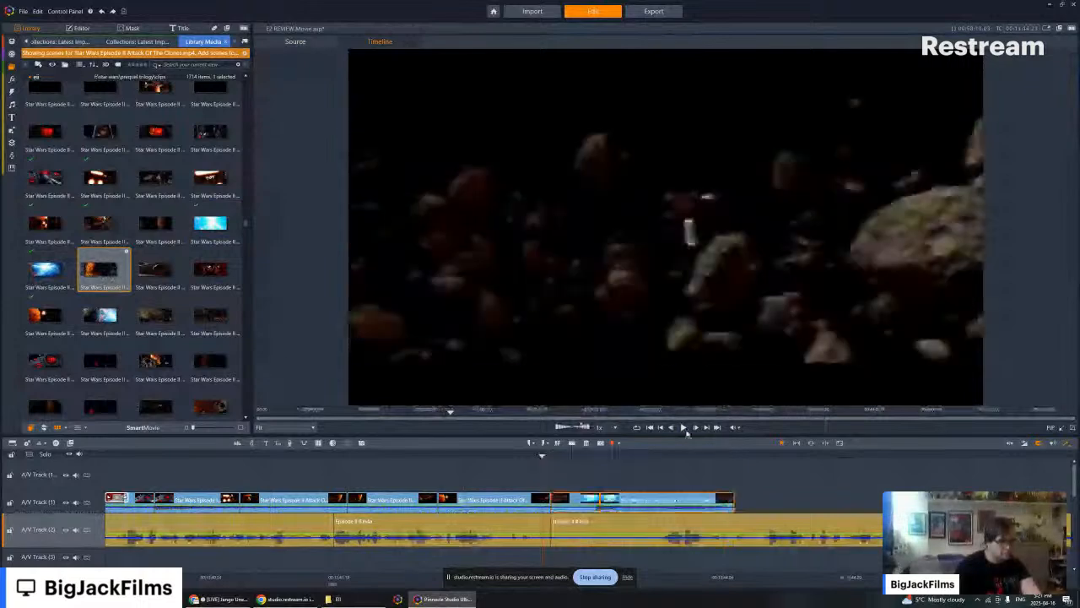
pyautogui.click(684, 428)
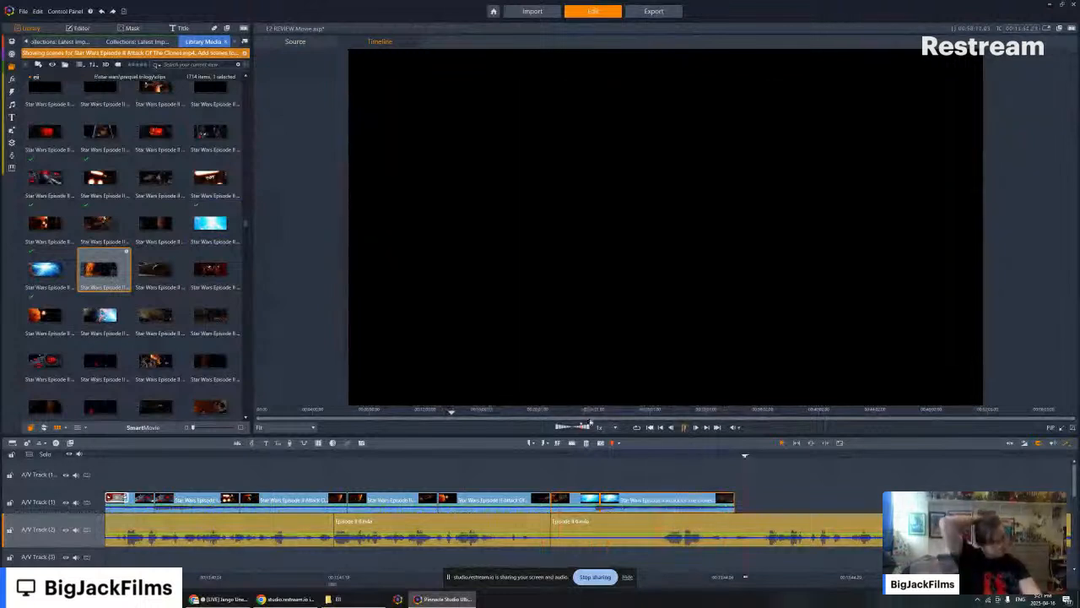
pyautogui.moveTo(944, 481); pyautogui.dragTo(770, 499)
# - Play back the chase from the shortened asteroid clip to past the end of the Obi-Wan cockpit clip
pyautogui.press('Left')
pyautogui.press('Left')
pyautogui.press('Left')
pyautogui.press('Left')
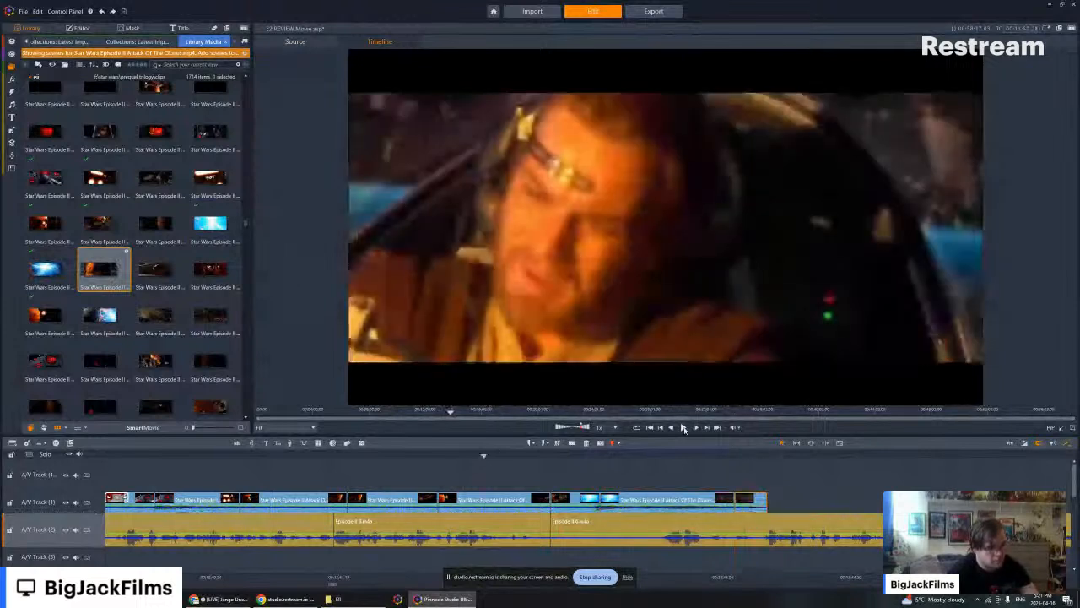
pyautogui.click(683, 428)
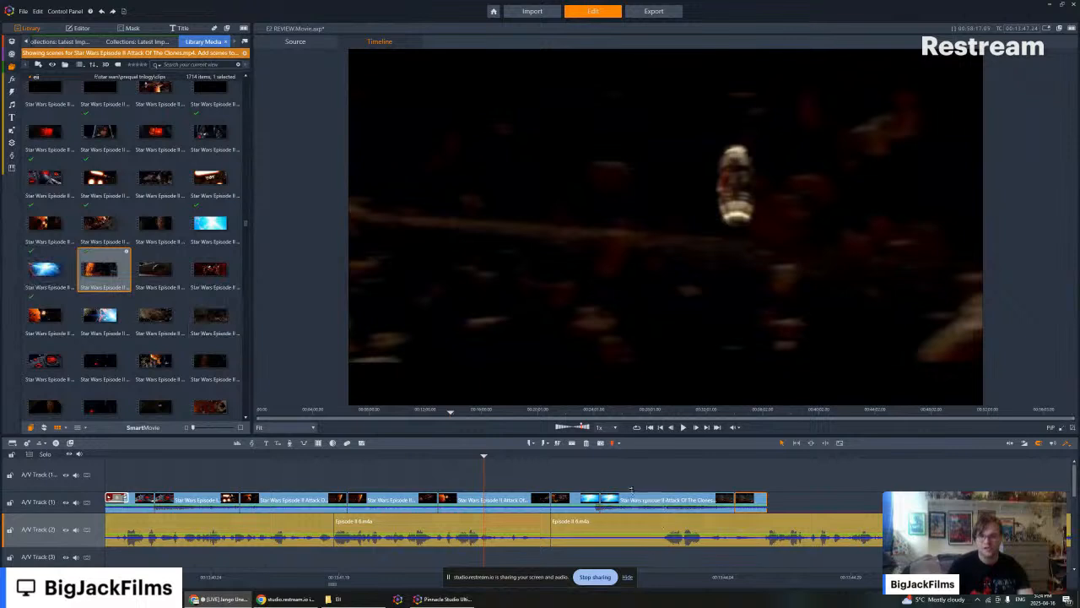
pyautogui.press('Right')
pyautogui.press('Left')
pyautogui.press('Left')
pyautogui.press('Left')
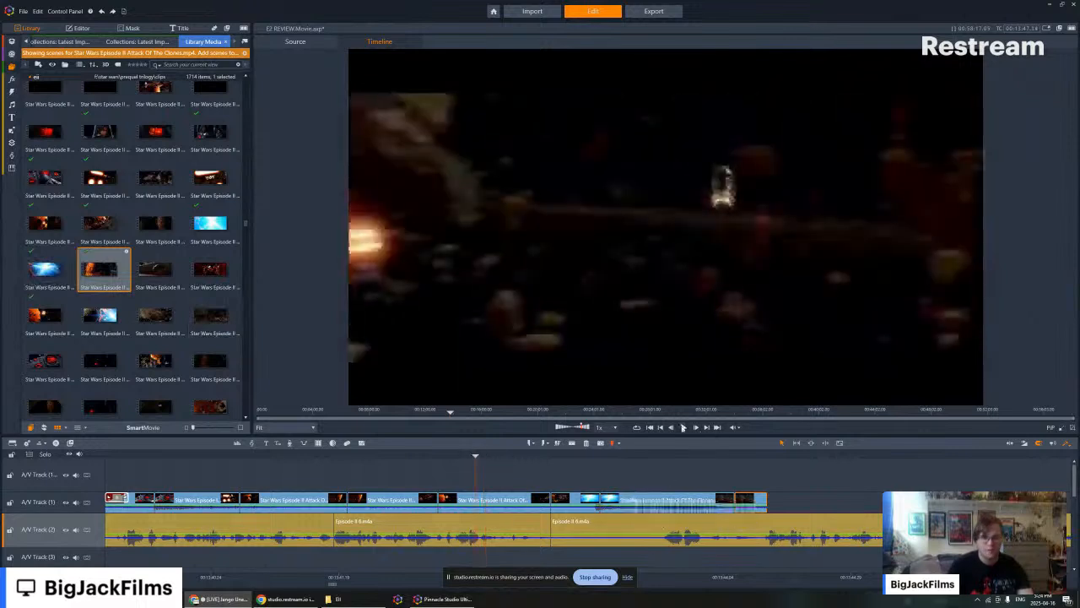
pyautogui.click(683, 427)
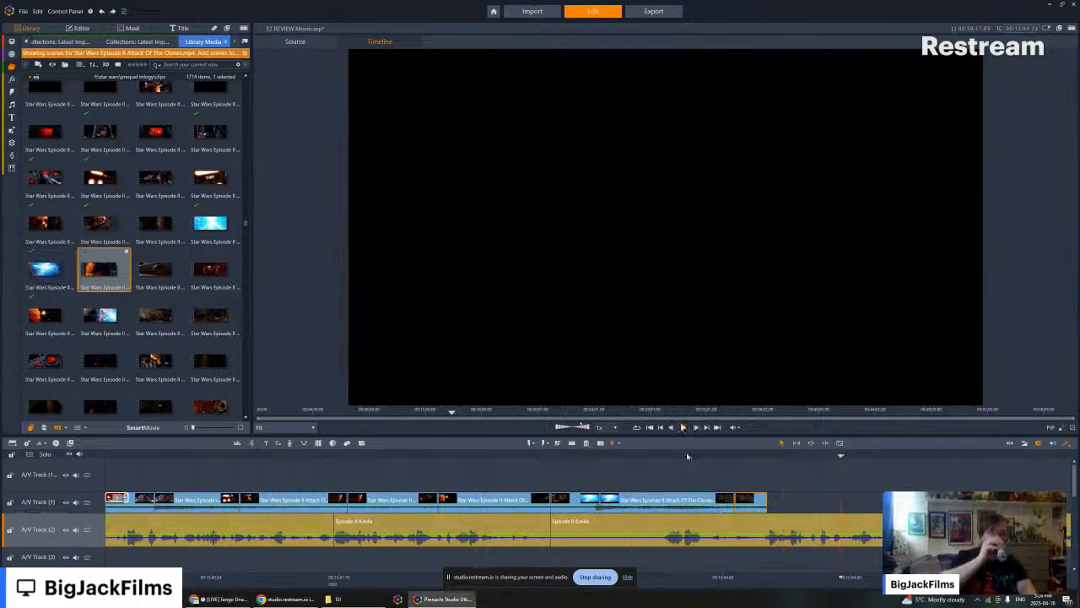
# - Go back to the earlier behind-the-scenes clip with the blue screen on A/V Track (1) and locate its source in the library
pyautogui.moveTo(687, 456); pyautogui.dragTo(3, 517)
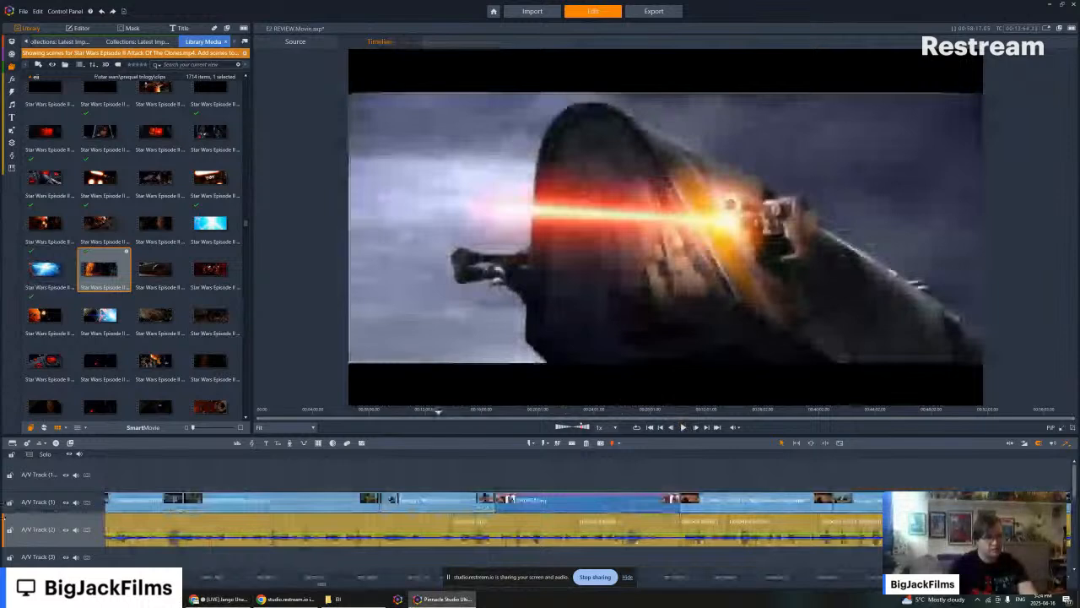
pyautogui.moveTo(3, 517); pyautogui.dragTo(541, 542)
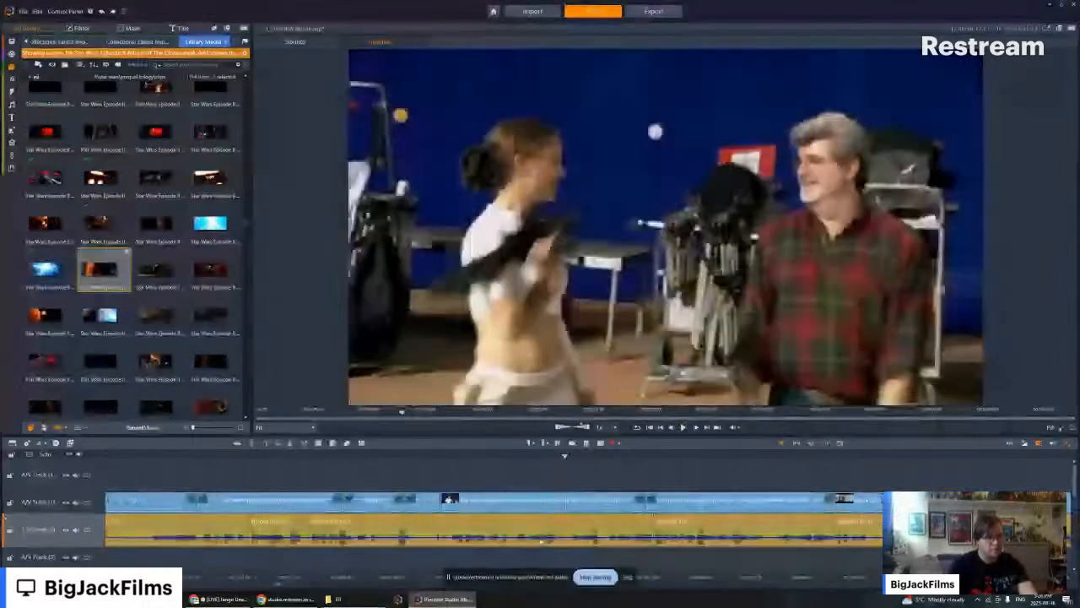
pyautogui.rightClick(528, 502)
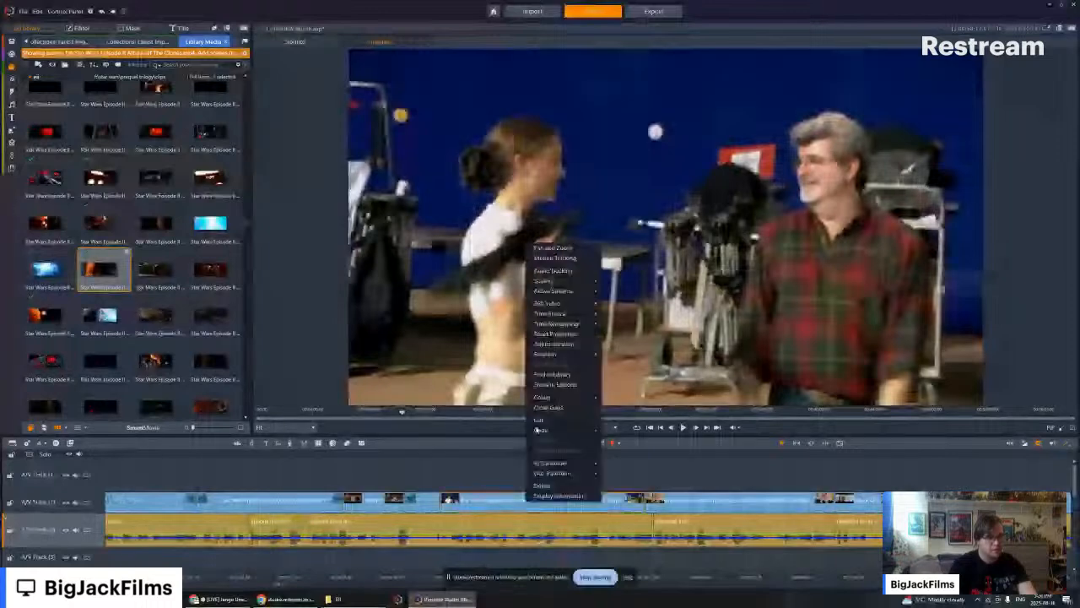
pyautogui.click(537, 430)
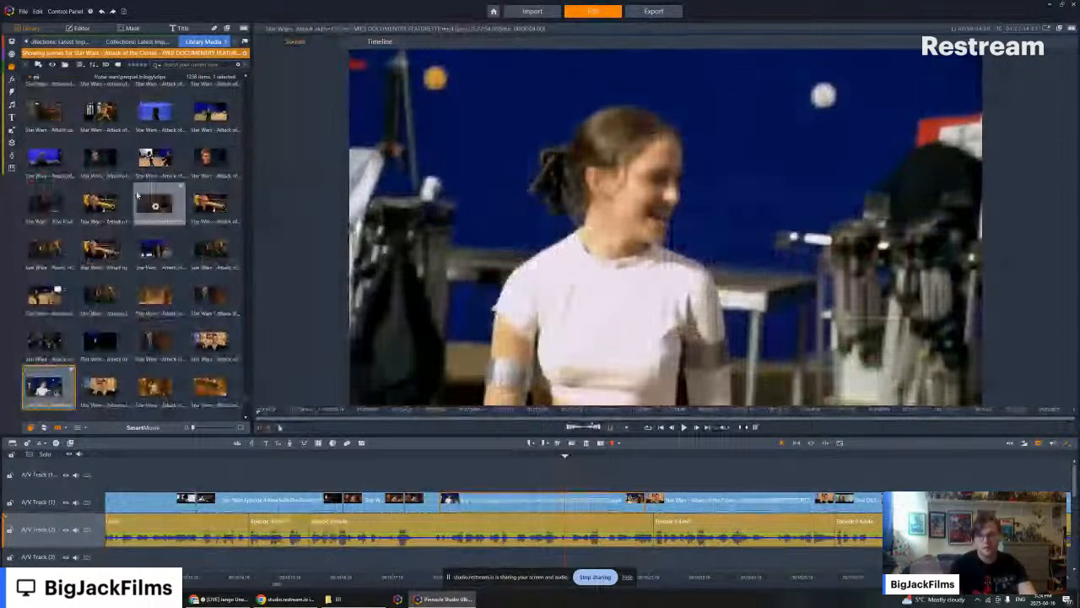
# - Skip forward through the timeline clip by clip, from the behind-the-scenes clip to the end of the project
pyautogui.click(954, 471)
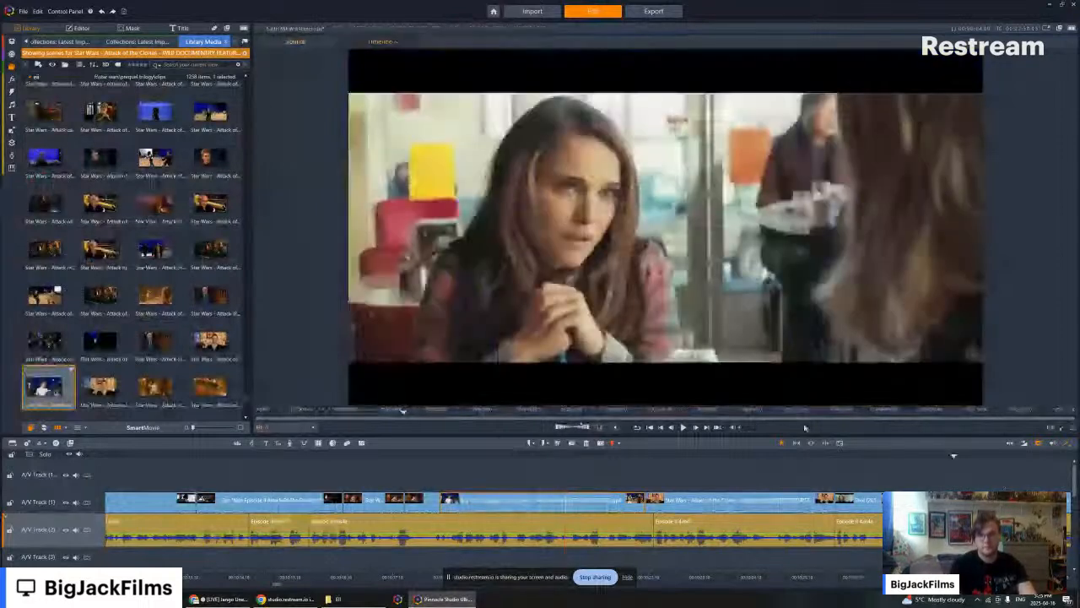
pyautogui.click(707, 427)
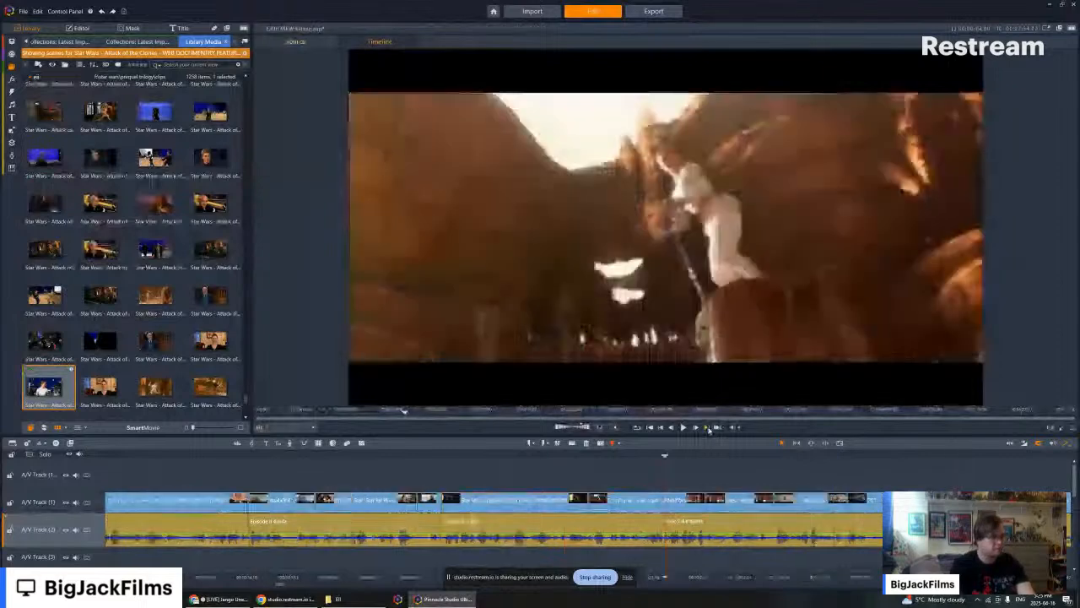
pyautogui.click(707, 427)
pyautogui.click(708, 427)
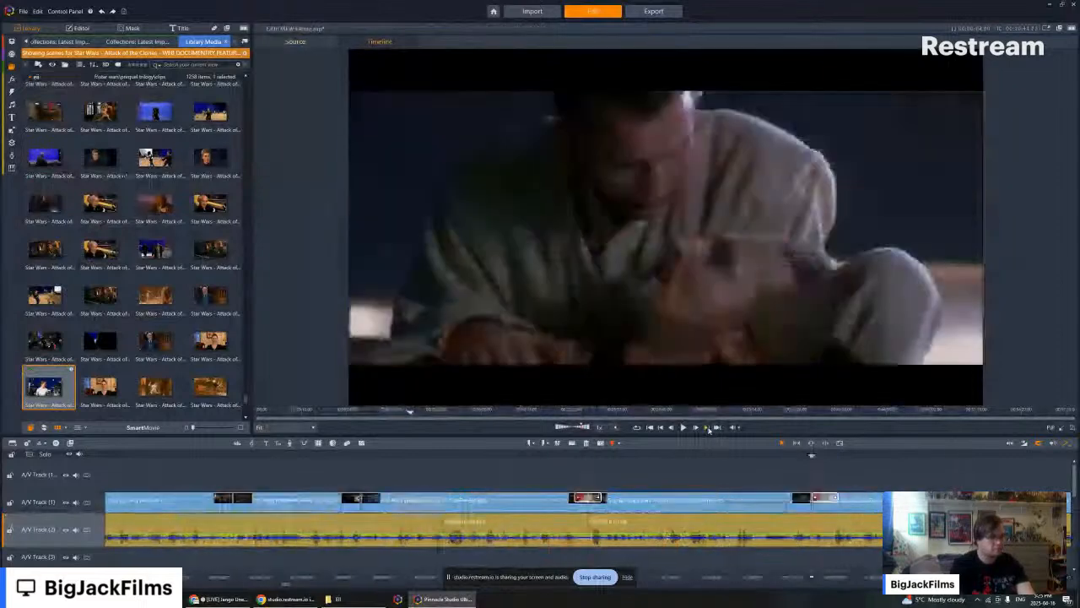
pyautogui.click(707, 427)
pyautogui.click(708, 428)
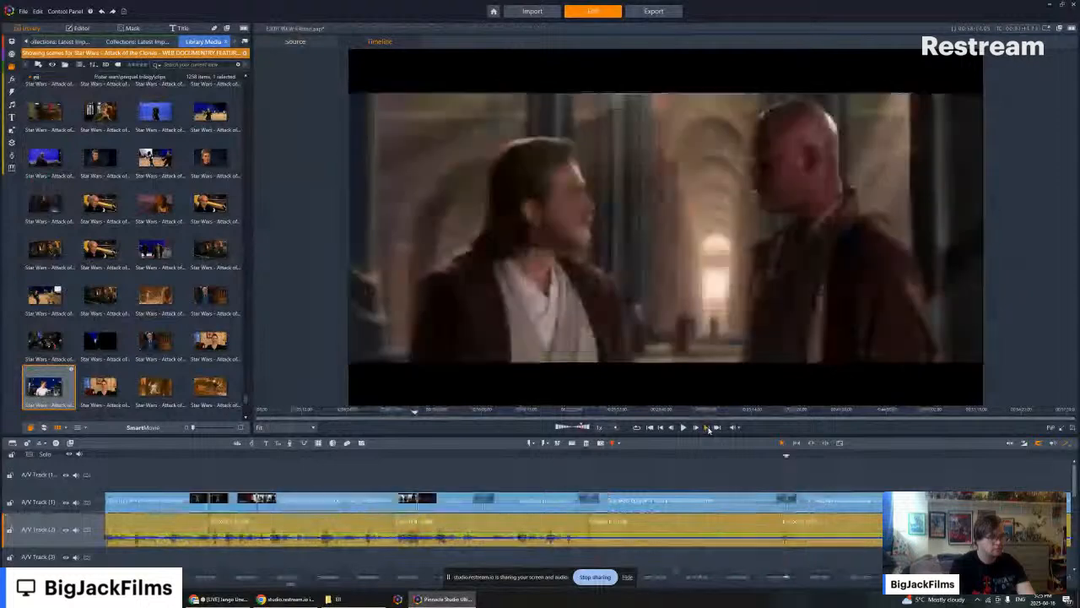
pyautogui.click(708, 428)
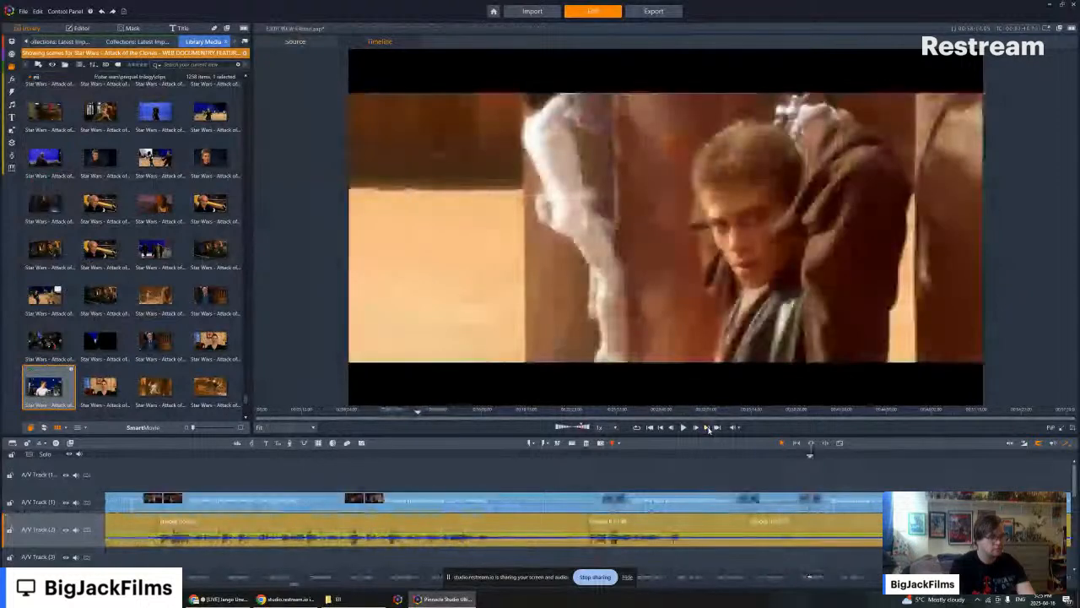
pyautogui.click(708, 428)
pyautogui.click(708, 427)
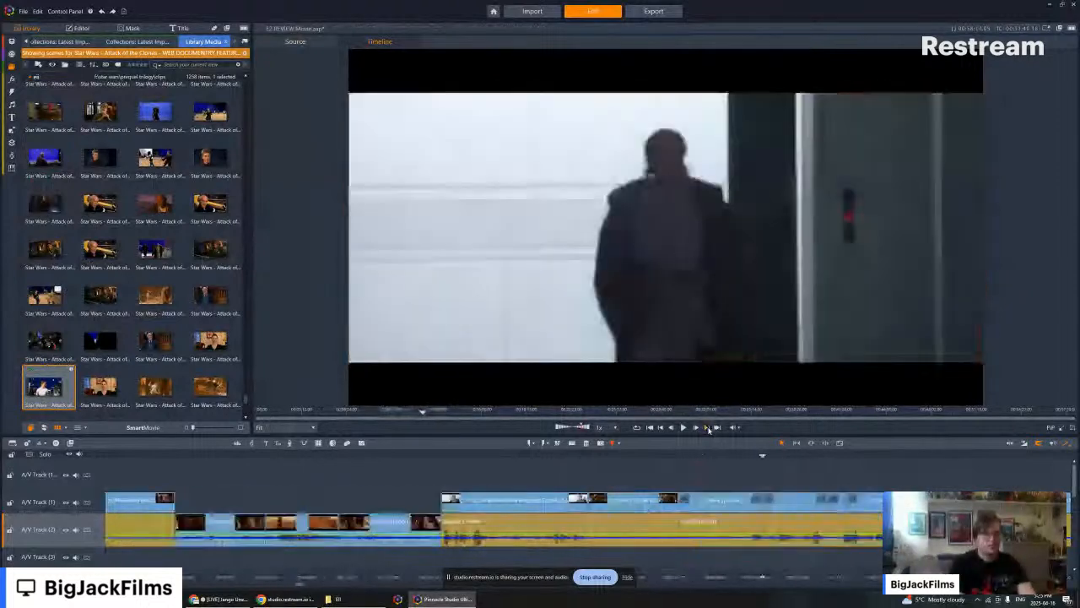
pyautogui.click(708, 428)
pyautogui.click(708, 428)
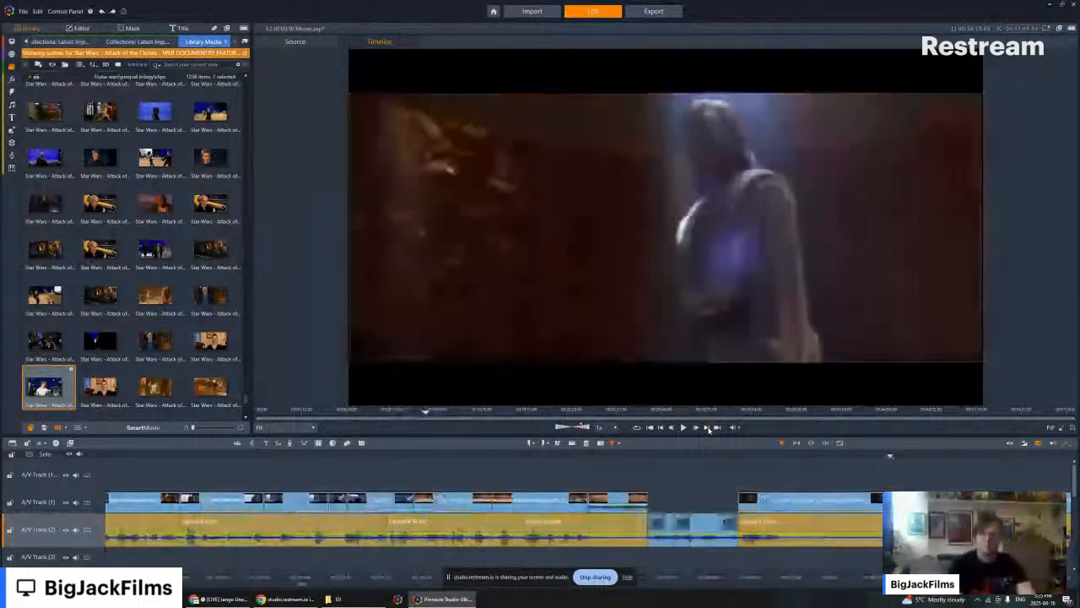
pyautogui.click(707, 428)
pyautogui.click(708, 428)
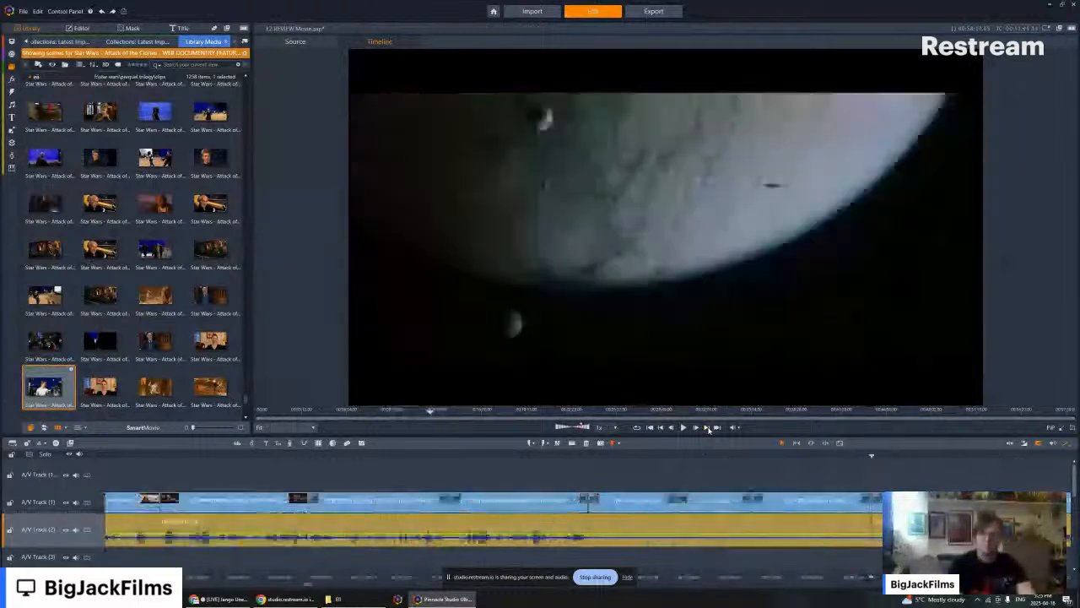
pyautogui.click(707, 428)
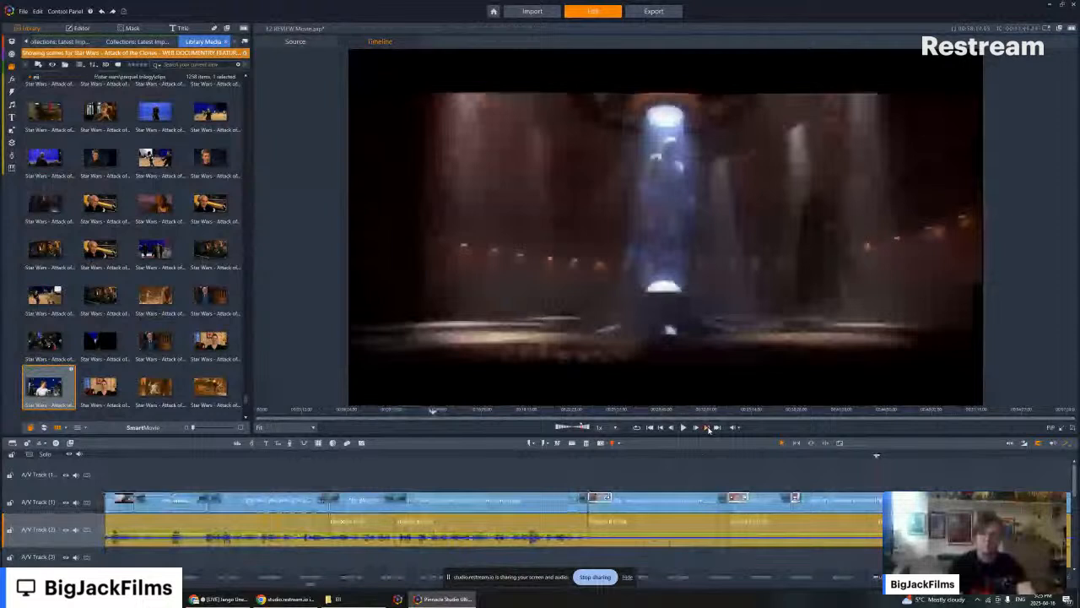
pyautogui.click(708, 428)
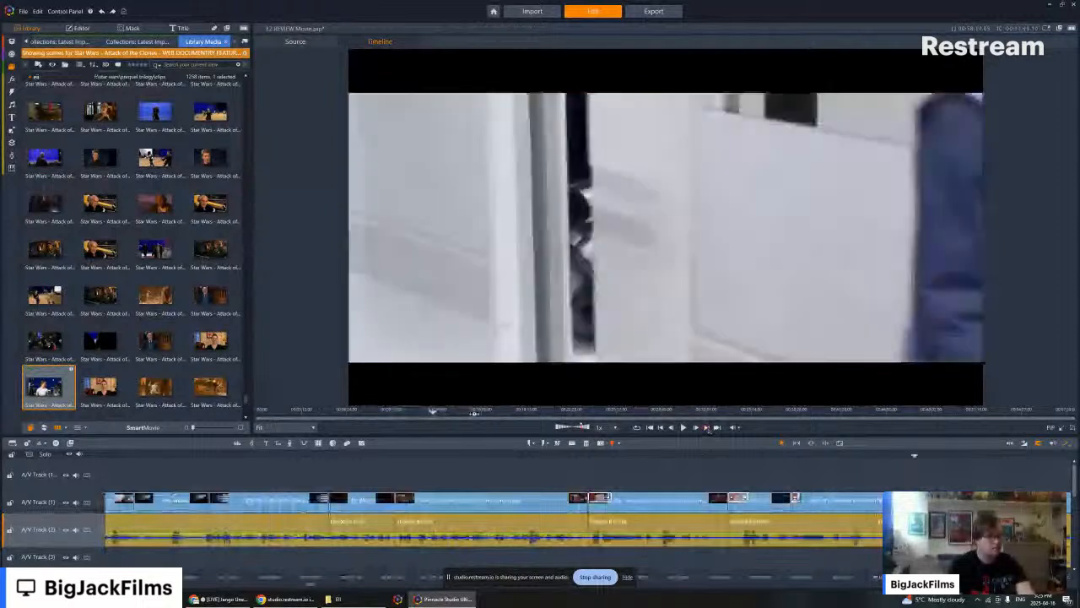
pyautogui.click(707, 428)
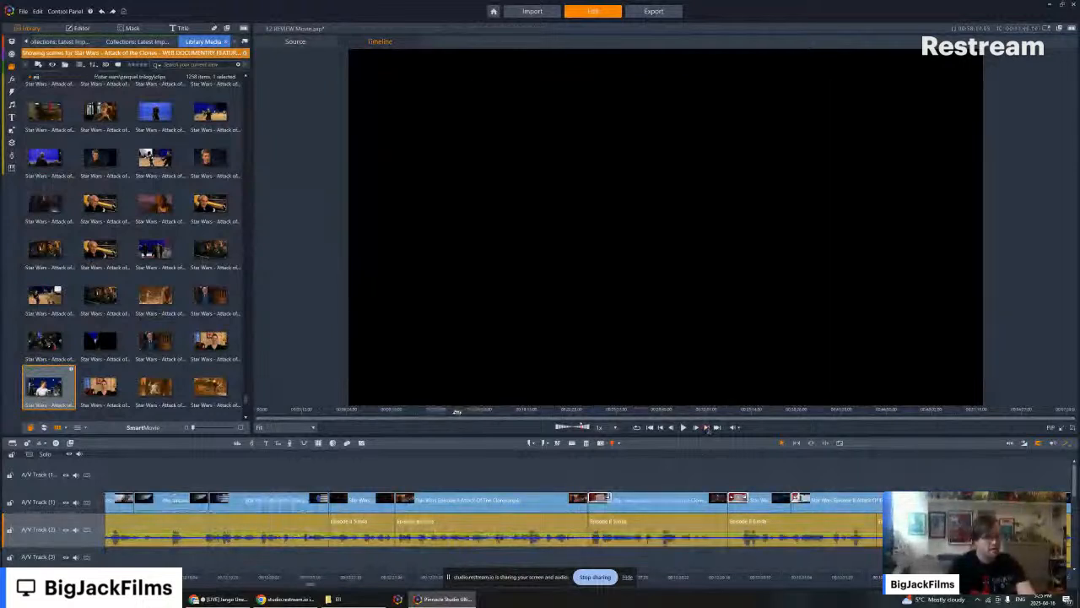
pyautogui.click(708, 428)
pyautogui.click(708, 427)
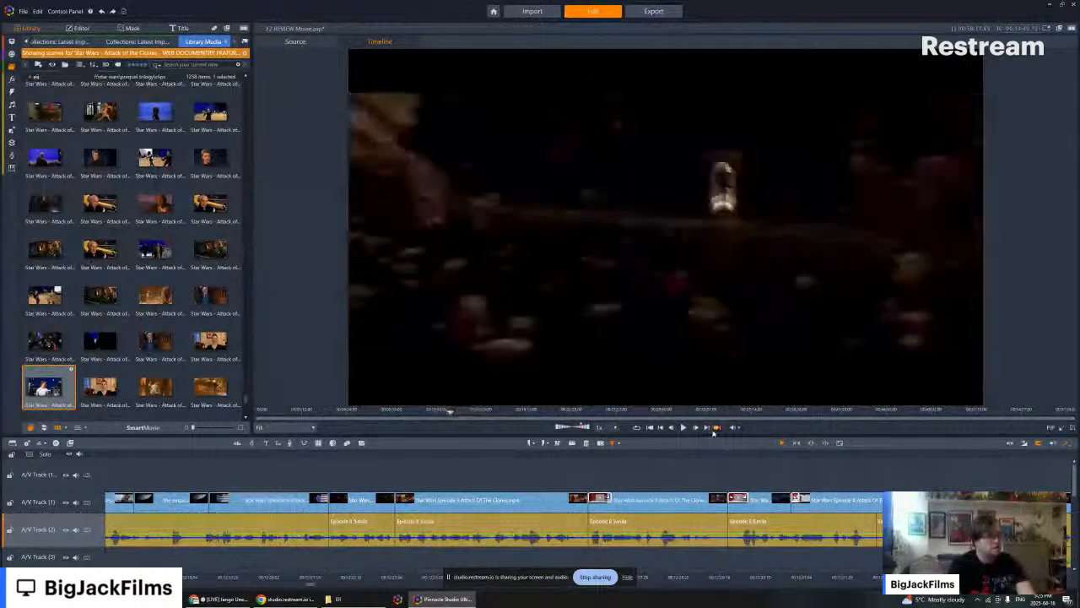
pyautogui.click(708, 428)
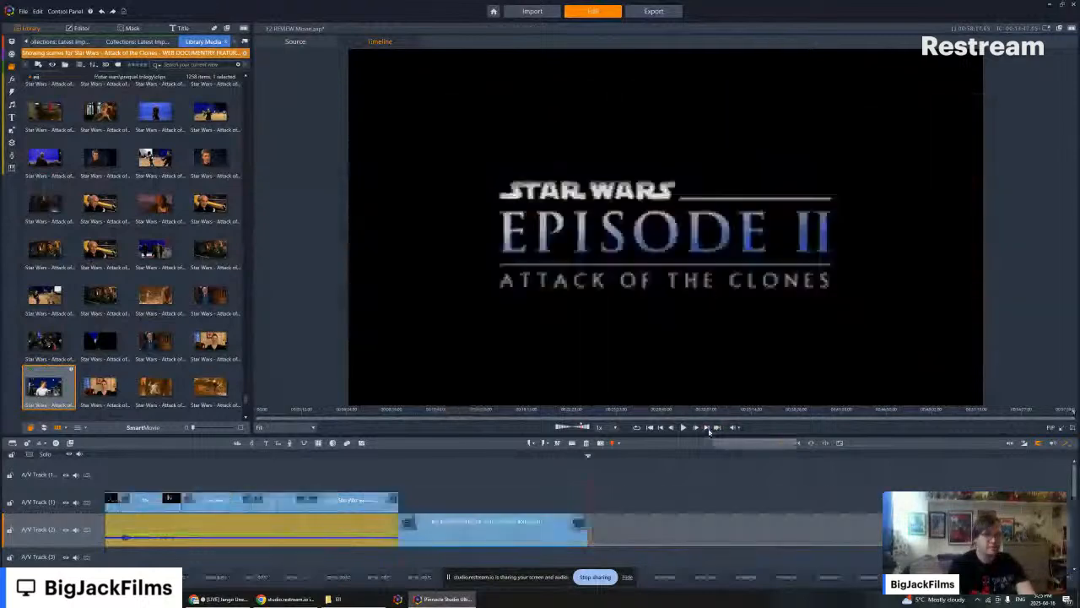
# - Move the playhead back to the asteroid chase and place it at the end of the last chase clip on A/V Track (1)
pyautogui.click(428, 411)
pyautogui.moveTo(428, 411); pyautogui.dragTo(447, 416)
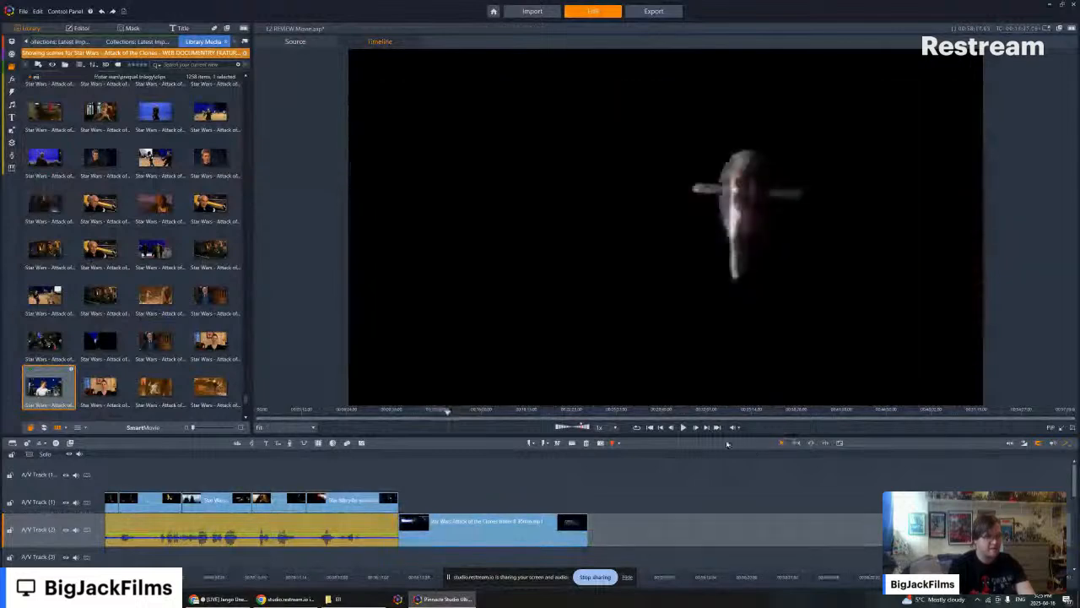
pyautogui.click(709, 428)
pyautogui.click(709, 427)
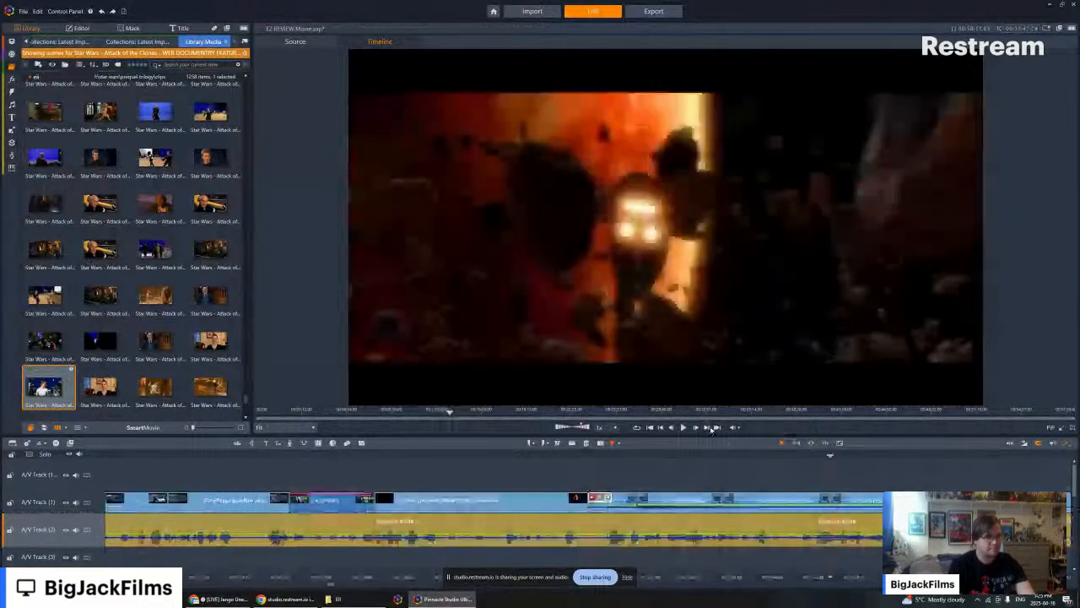
pyautogui.click(712, 427)
pyautogui.click(712, 430)
# - Search the web documentary scenes in the library, previewing the palace hall, flowered balcony, transport seats and luggage-on-the-steps shots
pyautogui.scroll(-3, 145, 254)
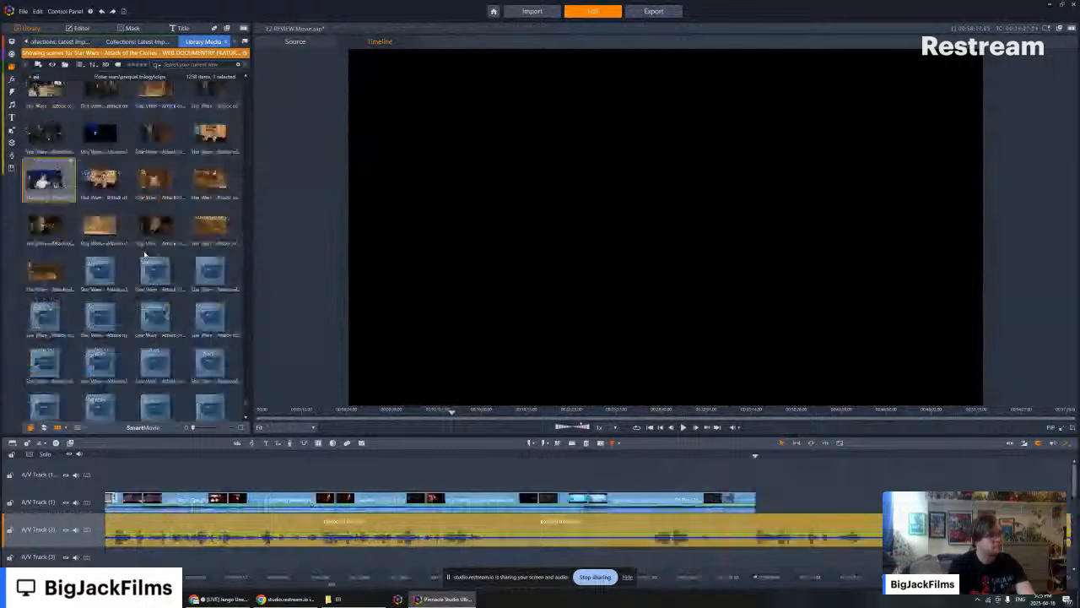
pyautogui.scroll(-3, 144, 254)
pyautogui.scroll(5, 166, 222)
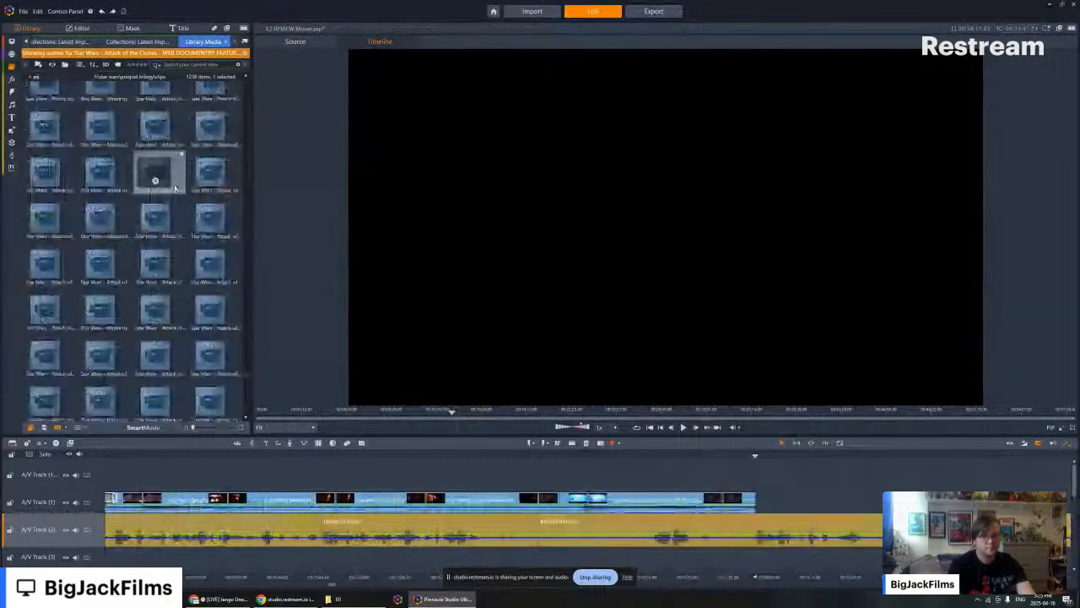
pyautogui.click(168, 169)
pyautogui.scroll(3, 170, 168)
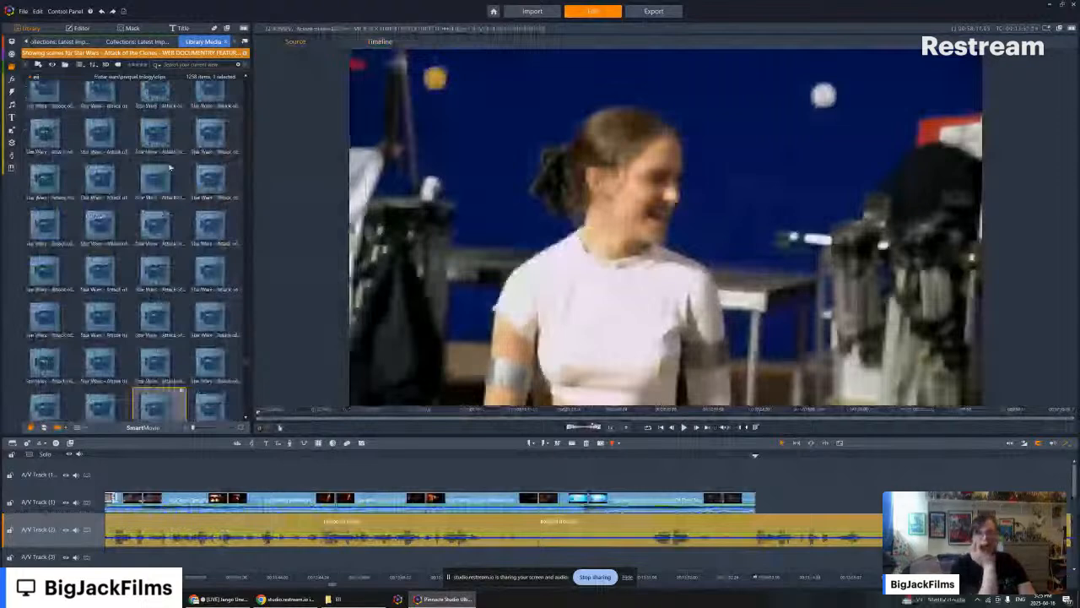
pyautogui.scroll(1, 169, 168)
pyautogui.scroll(1, 170, 168)
pyautogui.click(170, 169)
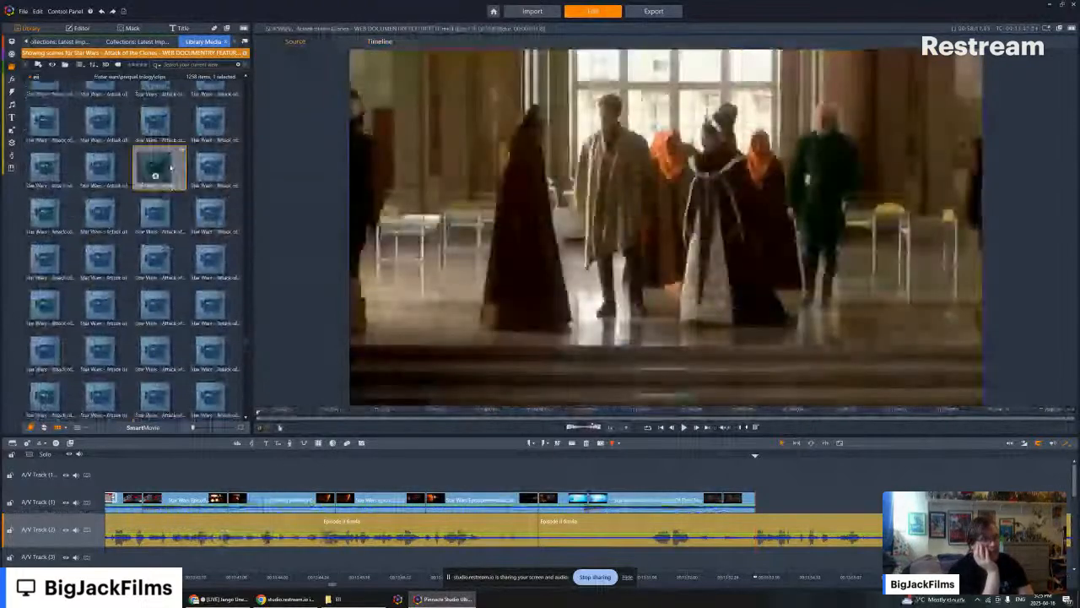
pyautogui.scroll(1, 170, 167)
pyautogui.click(171, 164)
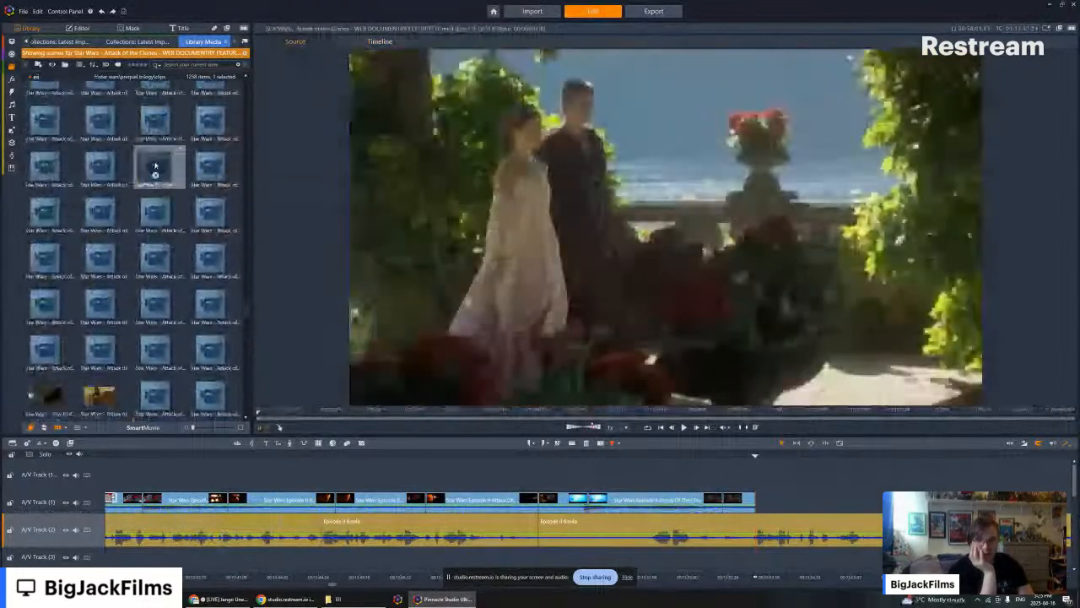
pyautogui.scroll(1, 155, 152)
pyautogui.scroll(1, 145, 131)
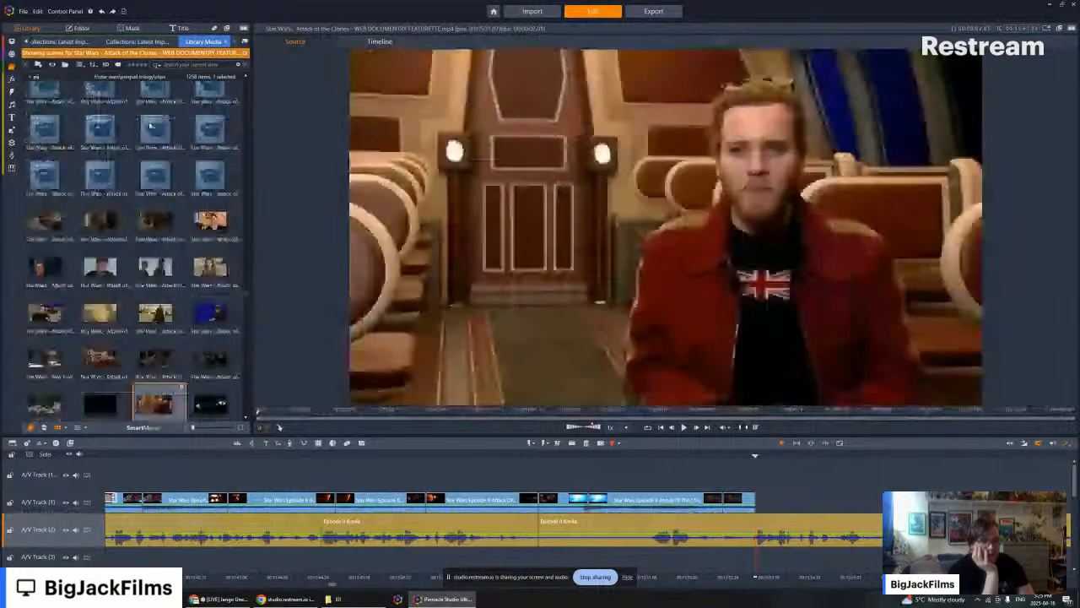
pyautogui.scroll(1, 150, 124)
pyautogui.click(150, 124)
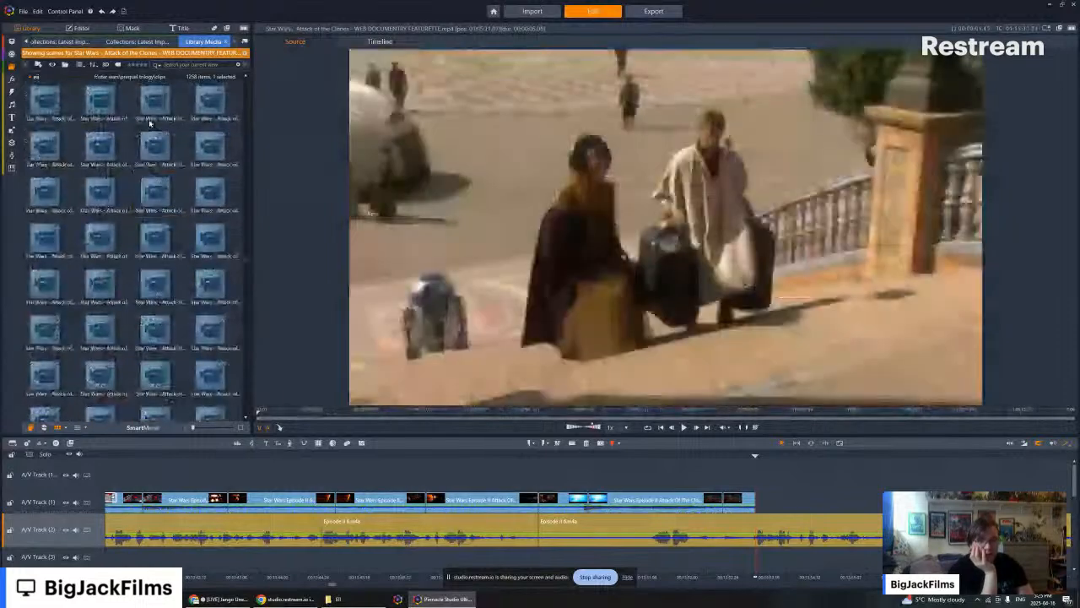
# - Check earlier documentary scenes for usable footage, including the crew, interview and lightsaber shots and the man sitting cross-legged before a blue screen
pyautogui.scroll(1, 151, 118)
pyautogui.scroll(1, 159, 117)
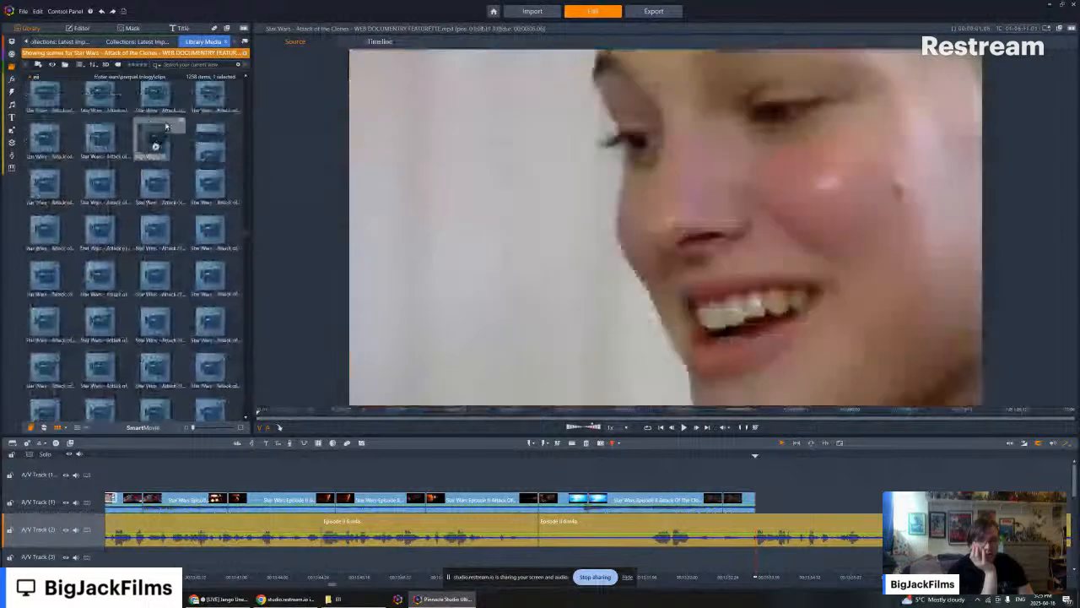
pyautogui.scroll(2, 160, 152)
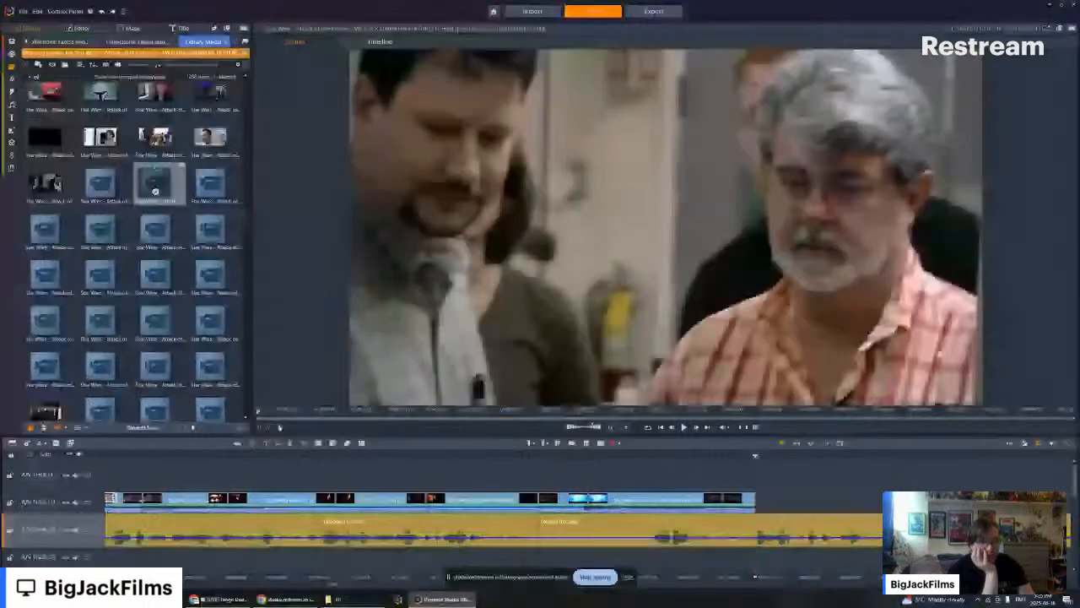
pyautogui.scroll(1, 157, 202)
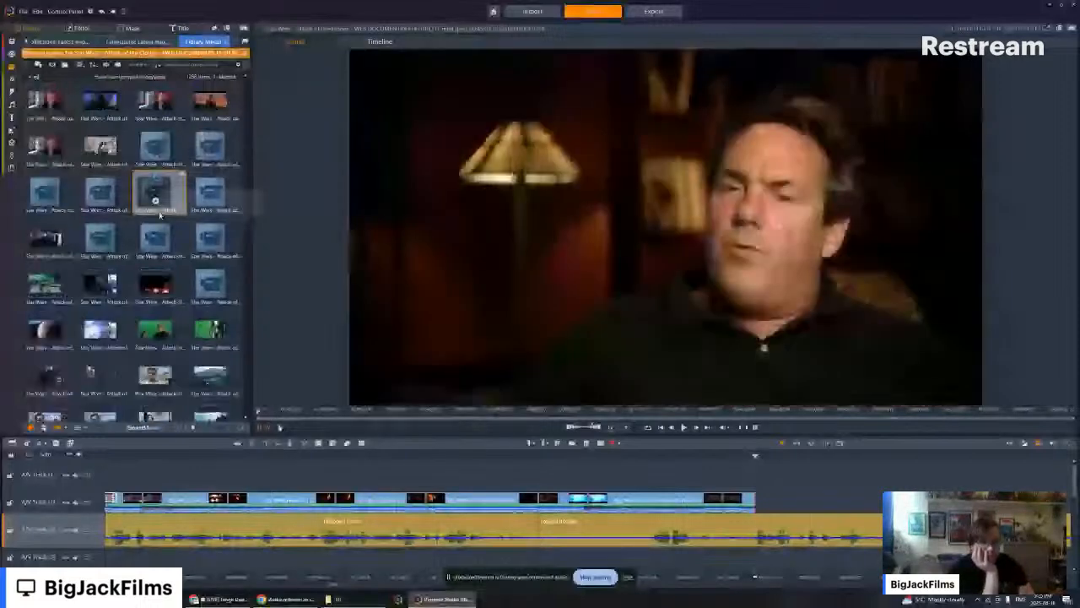
pyautogui.scroll(5, 160, 216)
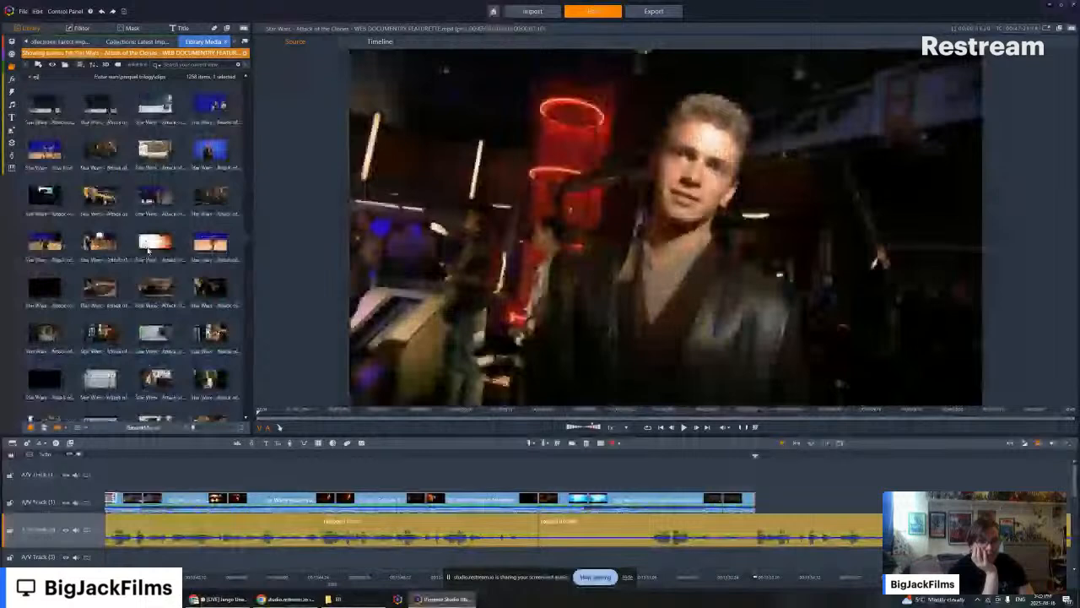
pyautogui.scroll(3, 147, 257)
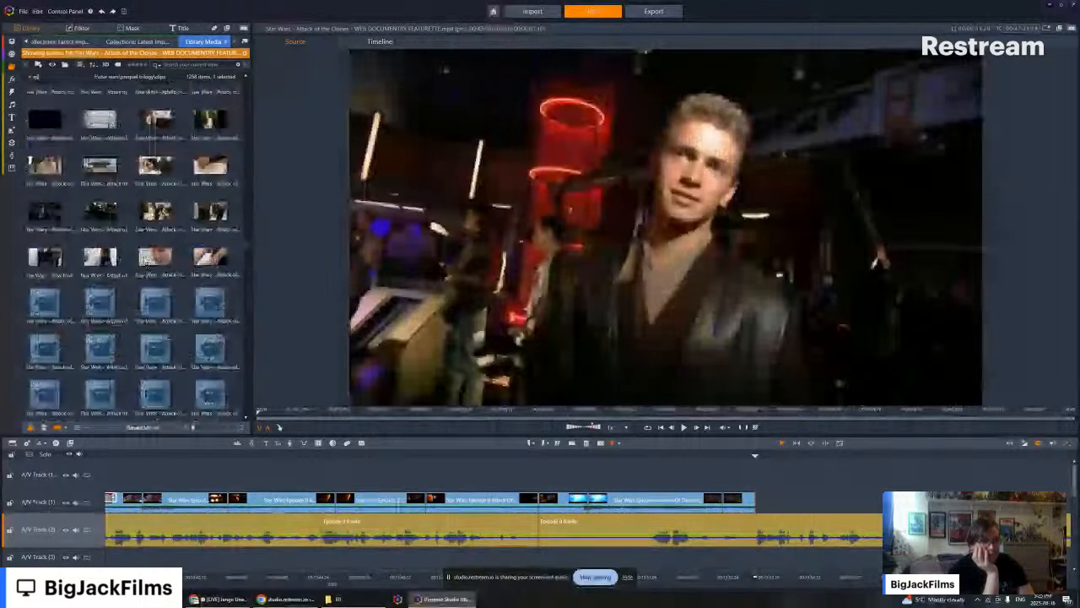
pyautogui.scroll(3, 145, 264)
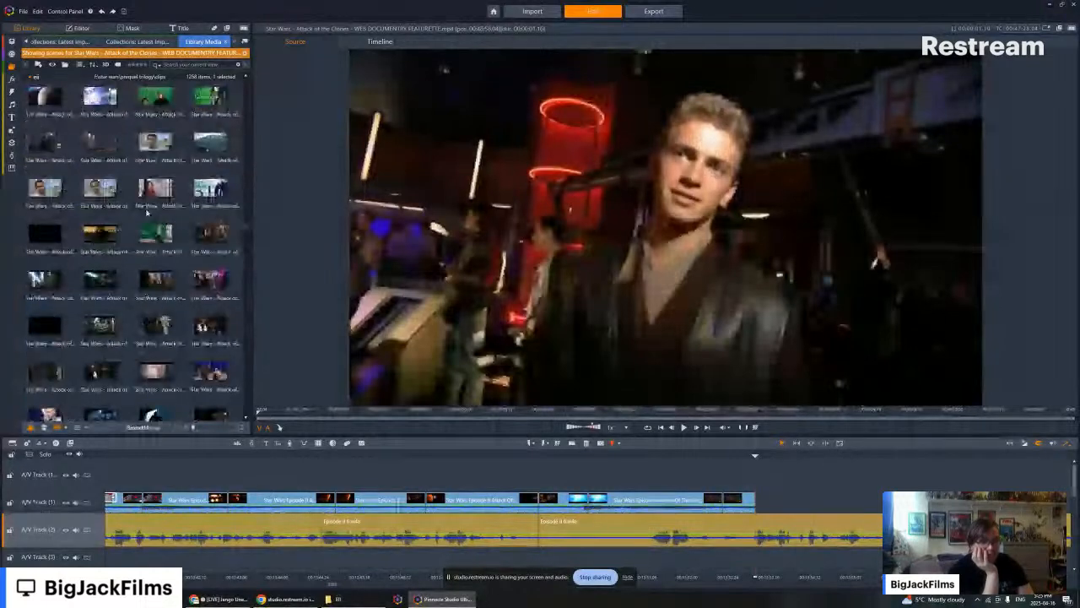
pyautogui.scroll(3, 147, 213)
pyautogui.scroll(3, 150, 203)
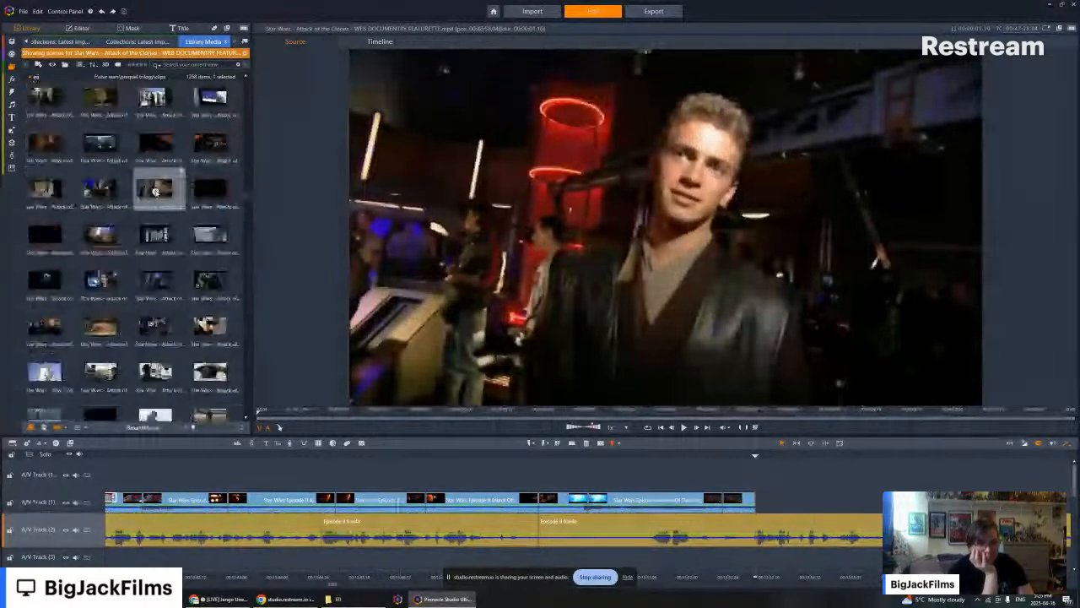
pyautogui.scroll(4, 156, 192)
pyautogui.click(155, 192)
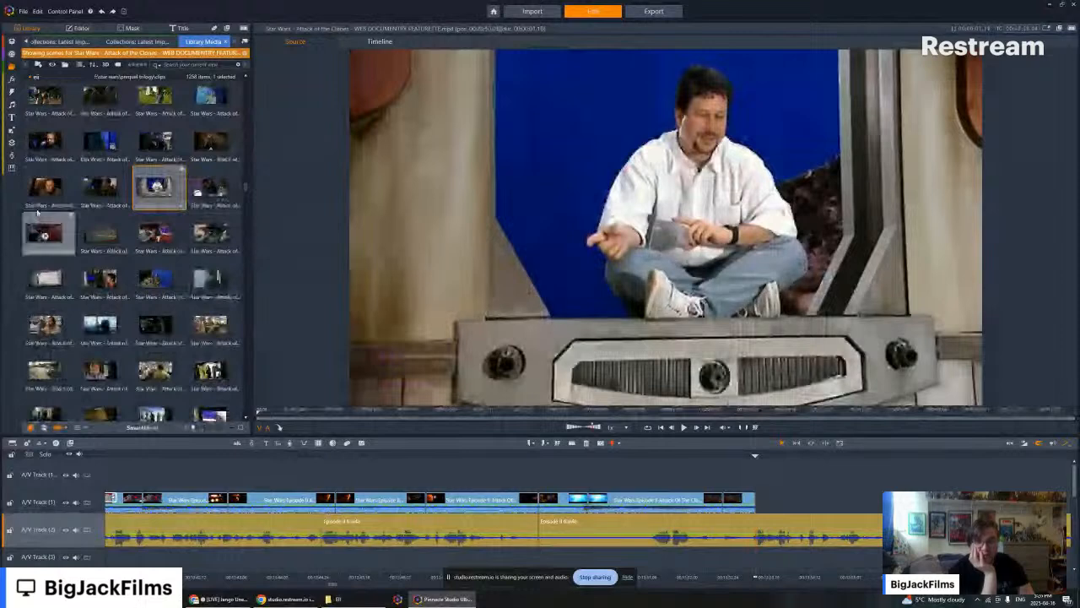
# - Scan the earlier web documentary scenes in the library back towards the beginning and preview the desert location shot
pyautogui.scroll(4, 172, 212)
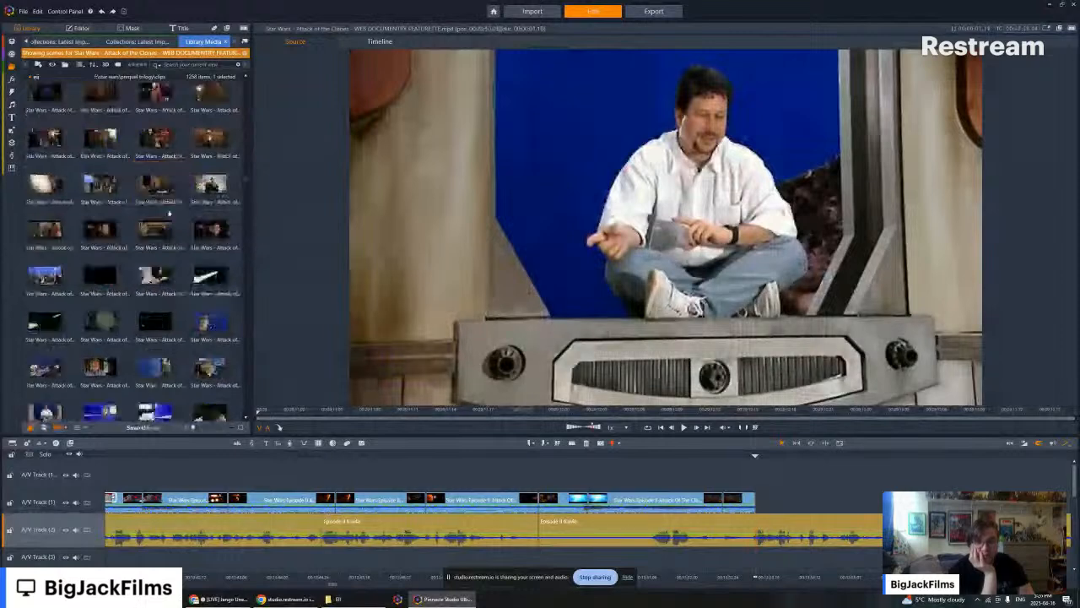
pyautogui.scroll(4, 172, 209)
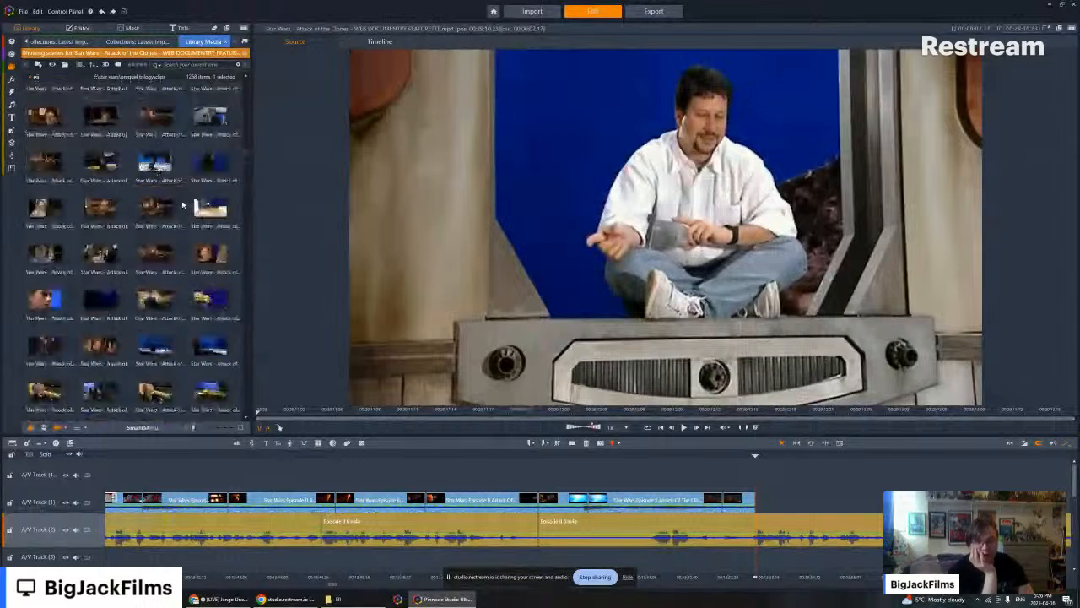
pyautogui.scroll(4, 177, 199)
pyautogui.scroll(4, 172, 195)
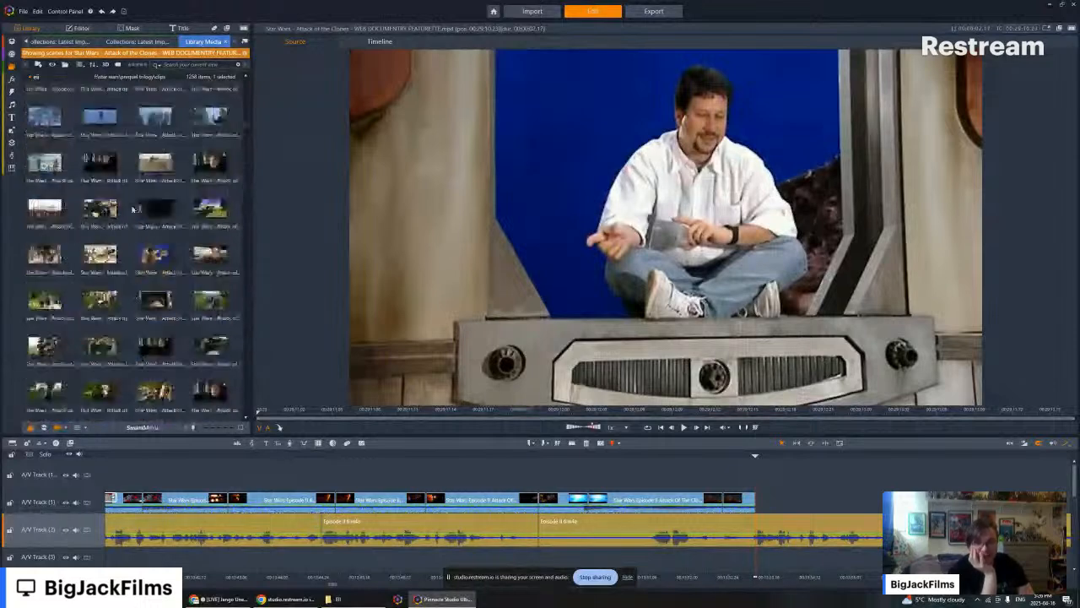
pyautogui.scroll(4, 137, 211)
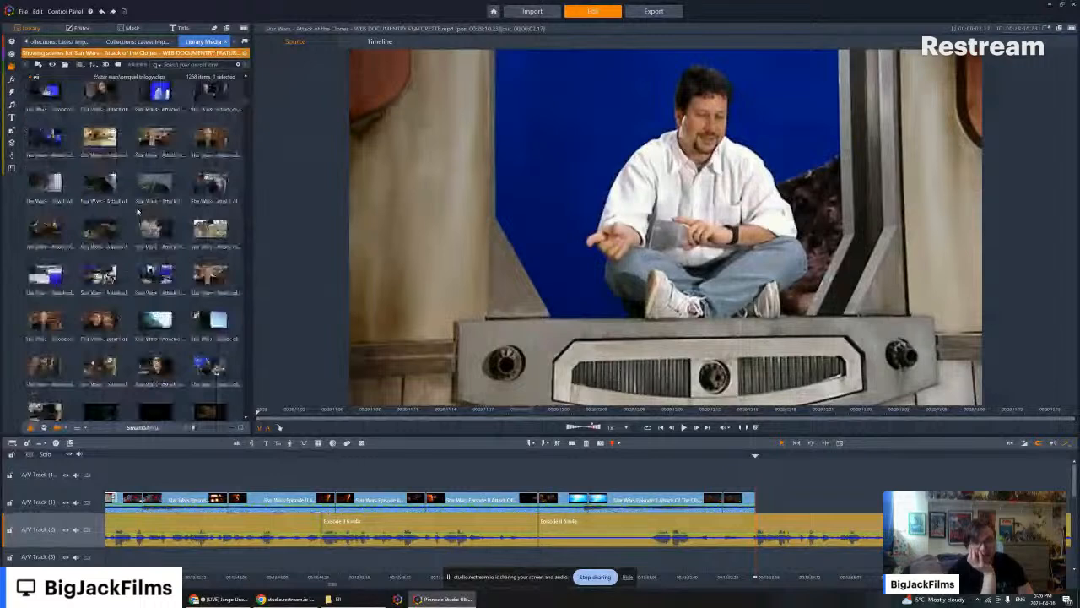
pyautogui.scroll(-4, 138, 211)
pyautogui.scroll(-5, 137, 211)
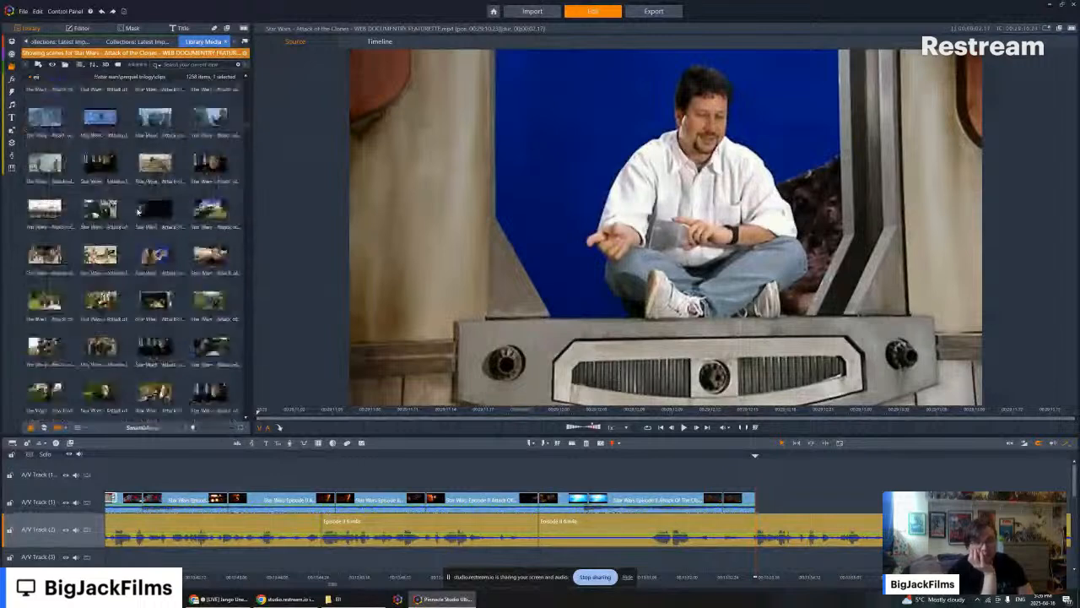
pyautogui.scroll(-5, 186, 183)
pyautogui.scroll(-5, 186, 183)
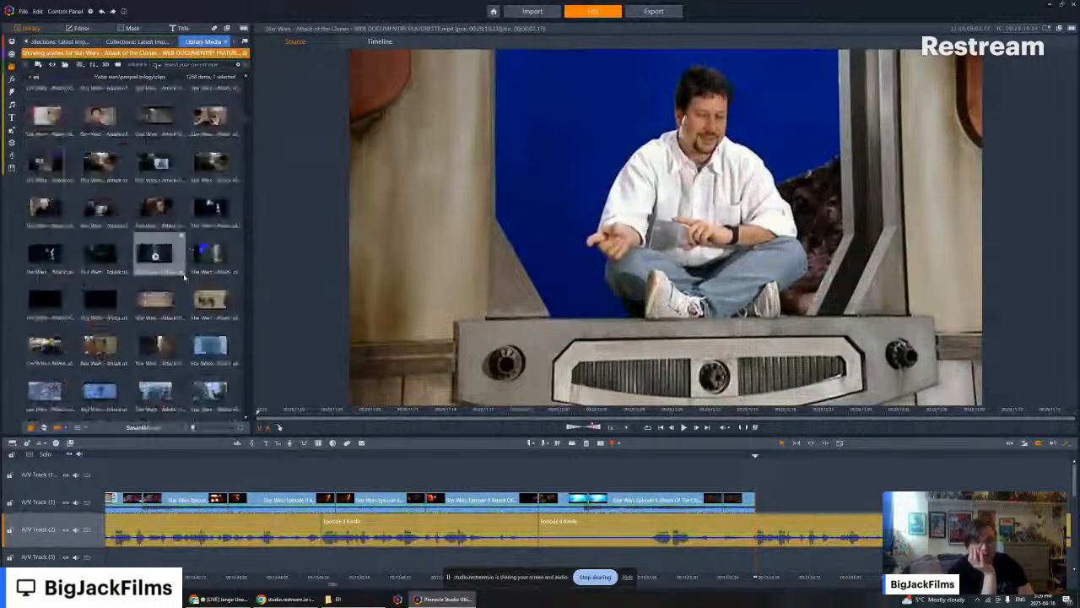
pyautogui.scroll(-5, 176, 221)
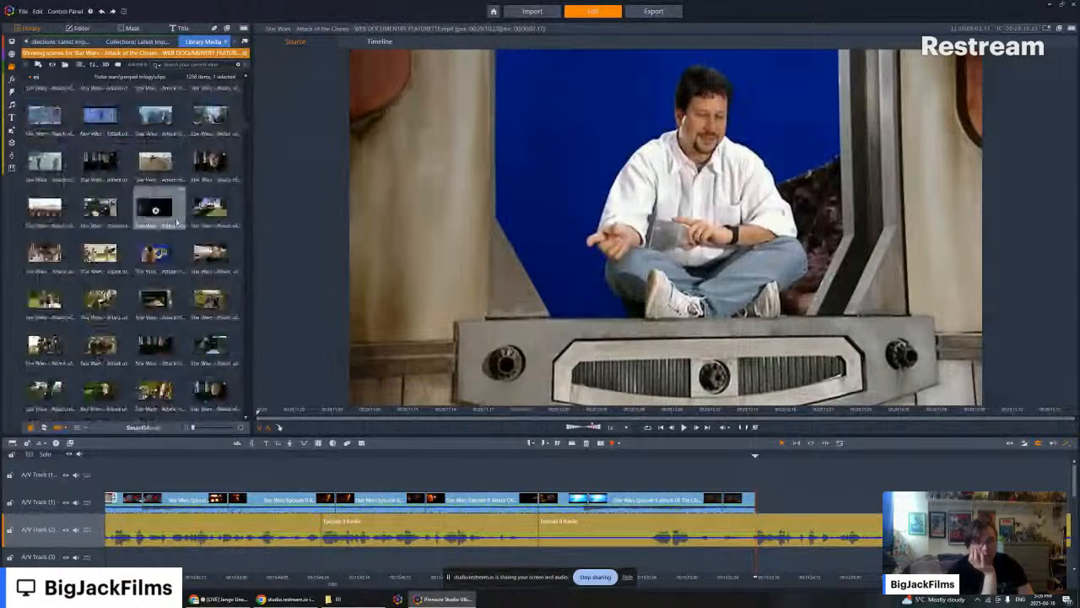
pyautogui.click(155, 166)
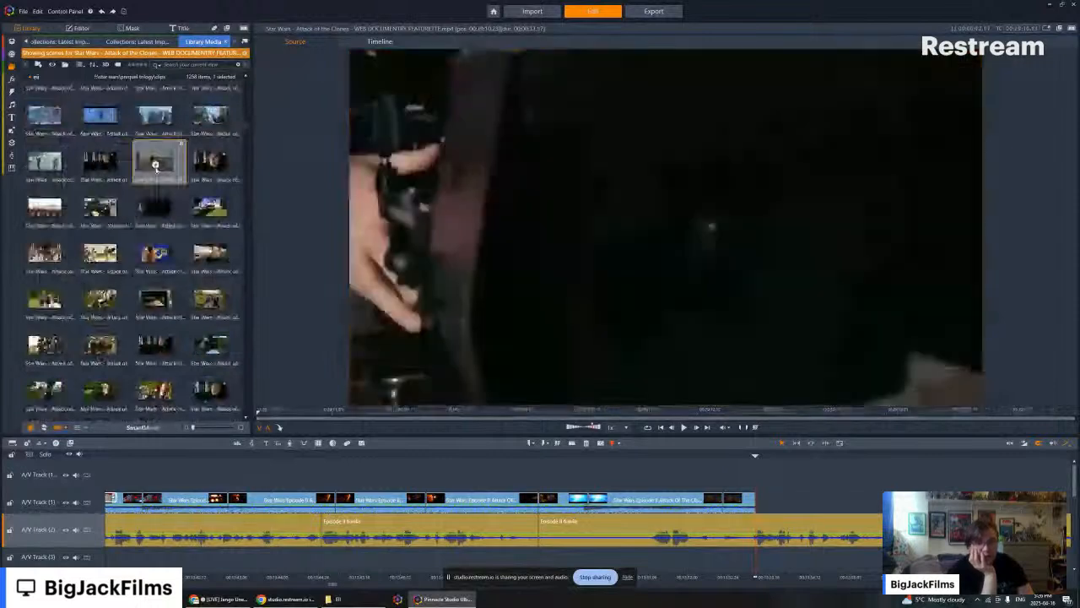
pyautogui.click(156, 166)
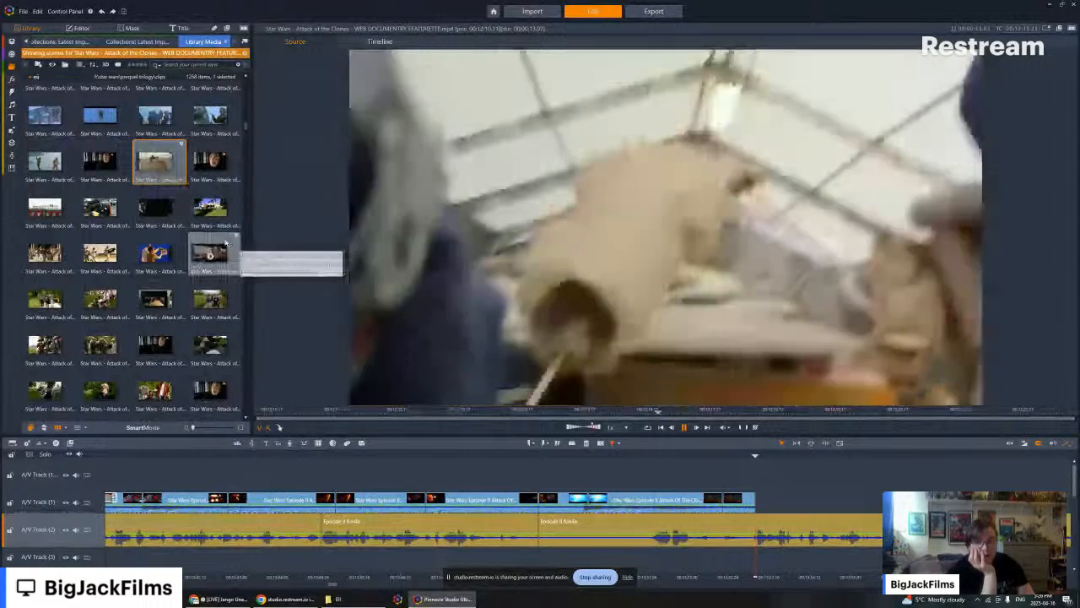
# - Look through the following documentary scenes, previewing the Episode 2 clapperboard shot and Anakin walking past the desert homestead
pyautogui.scroll(-3, 132, 229)
pyautogui.scroll(-1, 132, 230)
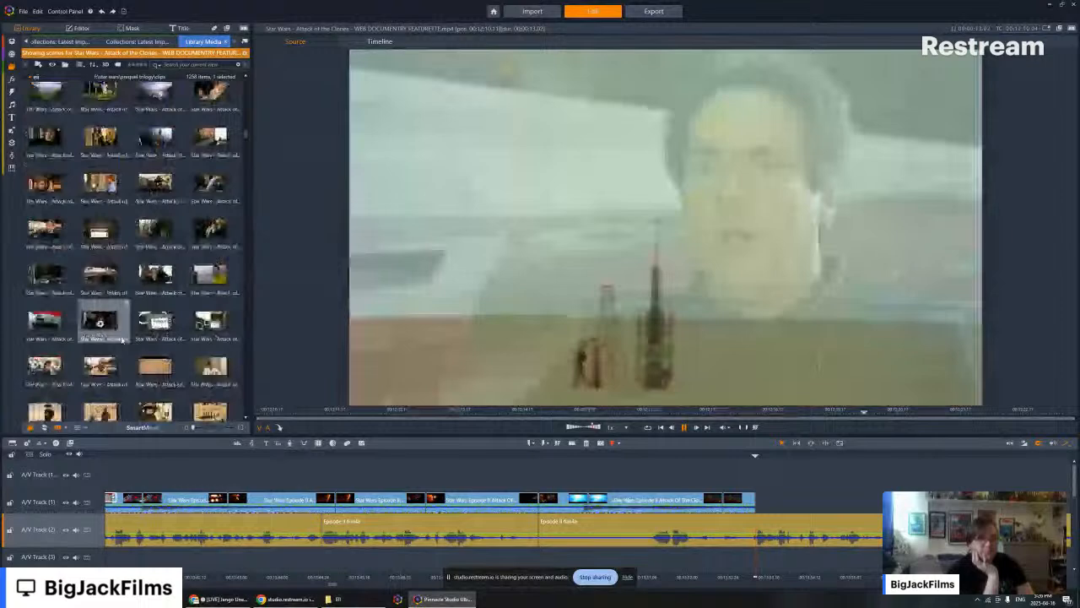
pyautogui.scroll(-4, 123, 339)
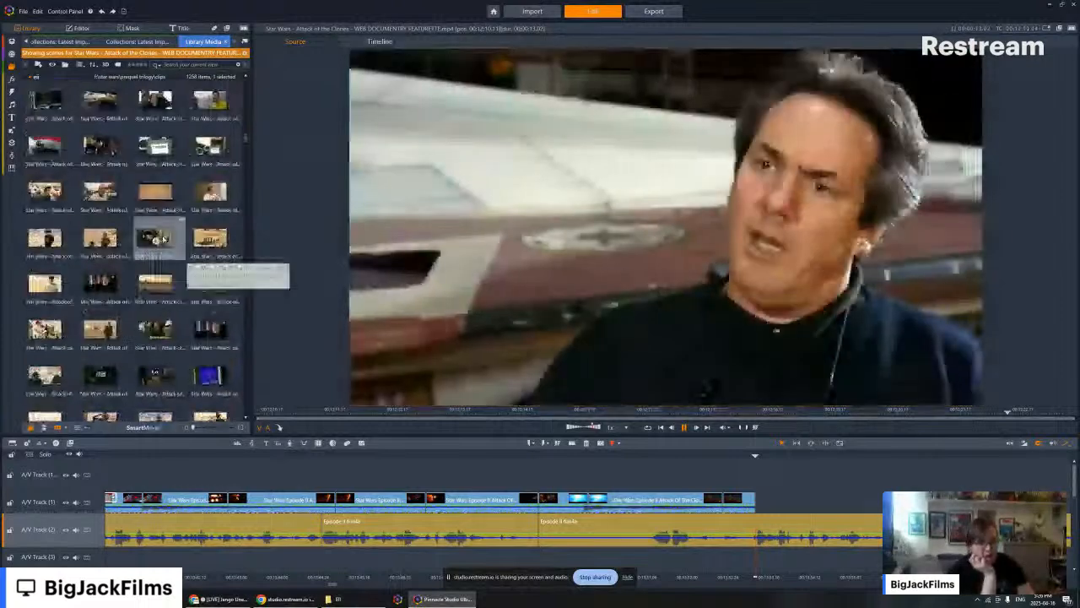
pyautogui.scroll(-5, 159, 313)
pyautogui.scroll(3, 159, 313)
pyautogui.click(108, 284)
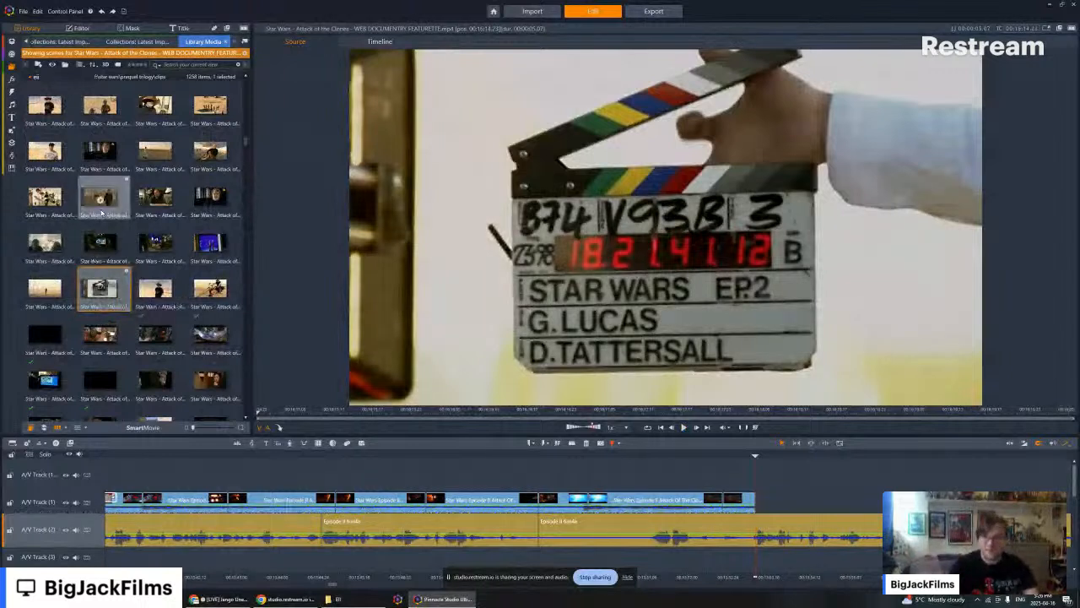
pyautogui.click(99, 197)
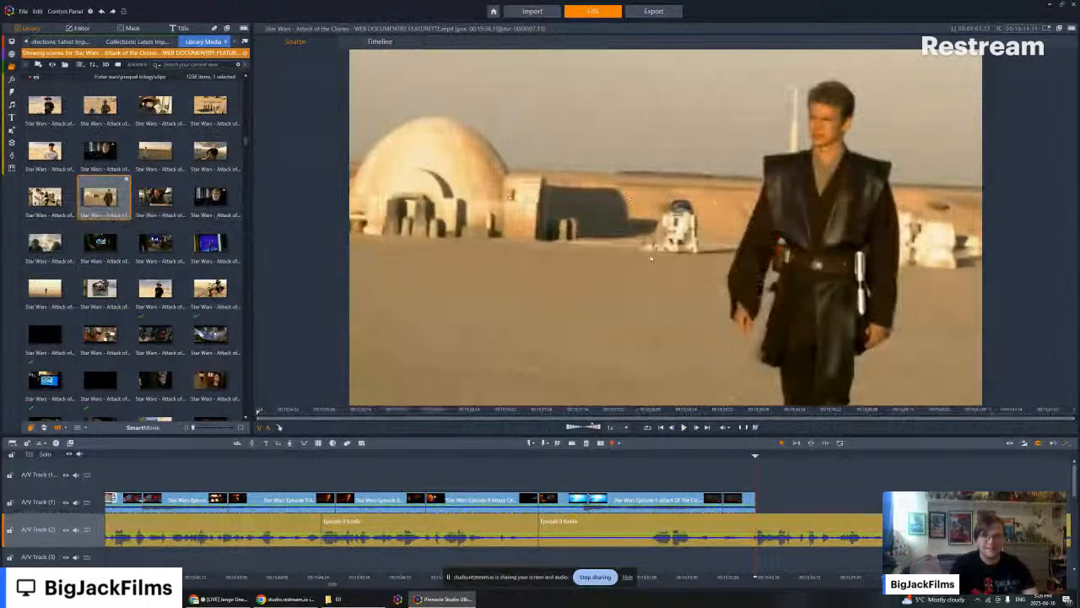
pyautogui.click(100, 288)
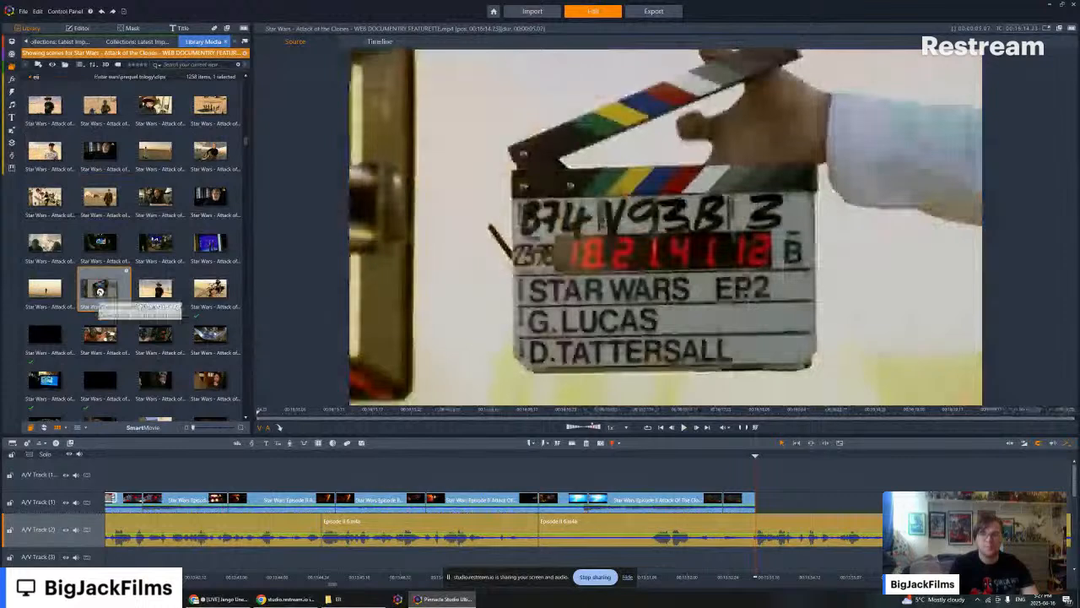
pyautogui.click(99, 290)
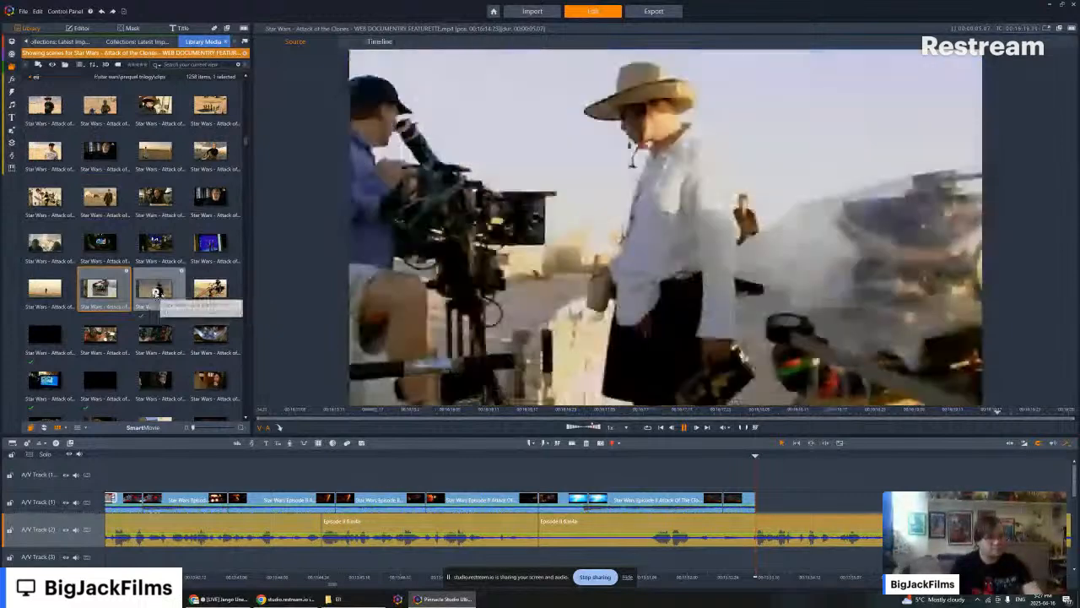
# - Play the scene of the man in a hat and black T-shirt in the desert, enlarge the preview area and pause playback
pyautogui.click(155, 292)
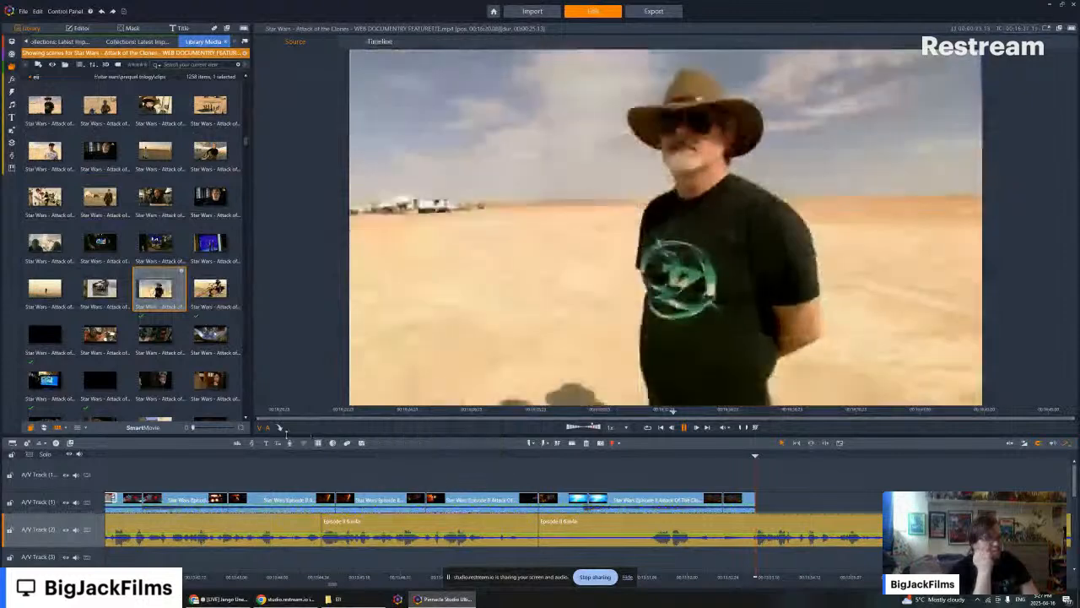
pyautogui.moveTo(249, 435); pyautogui.dragTo(220, 453)
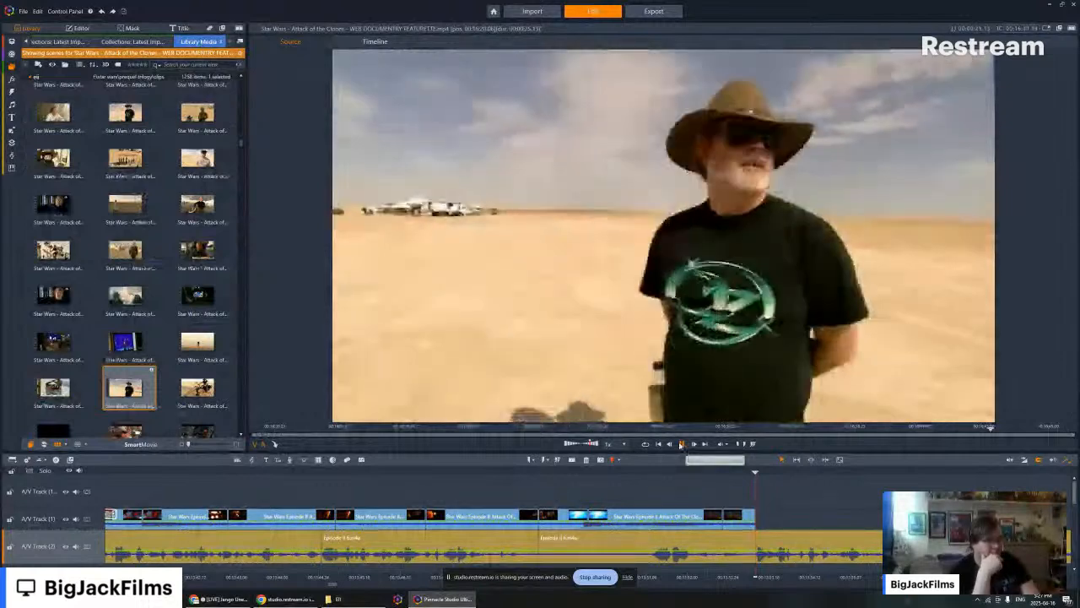
pyautogui.click(681, 445)
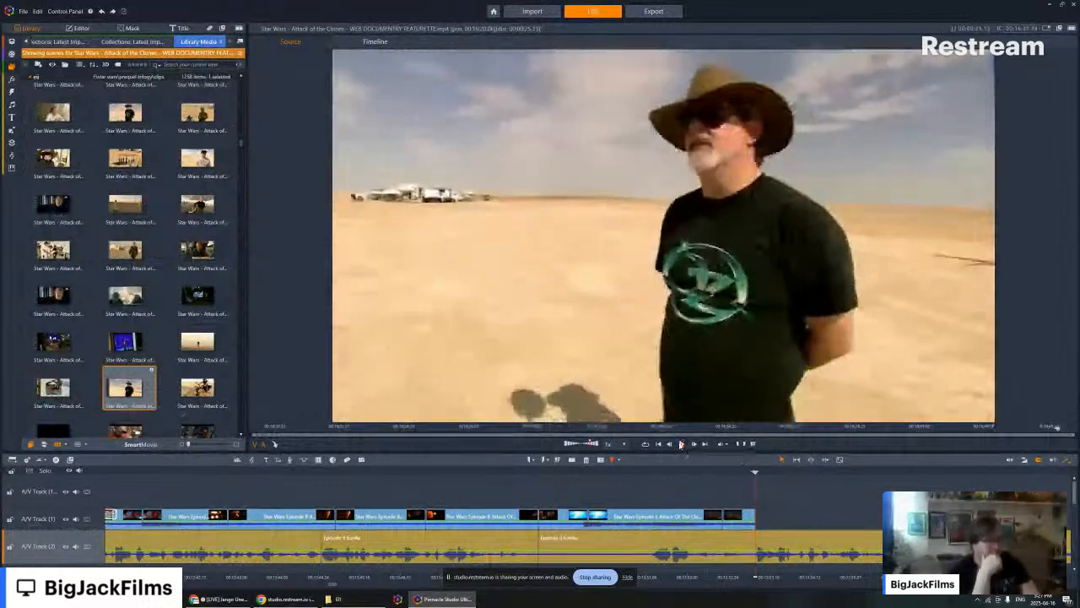
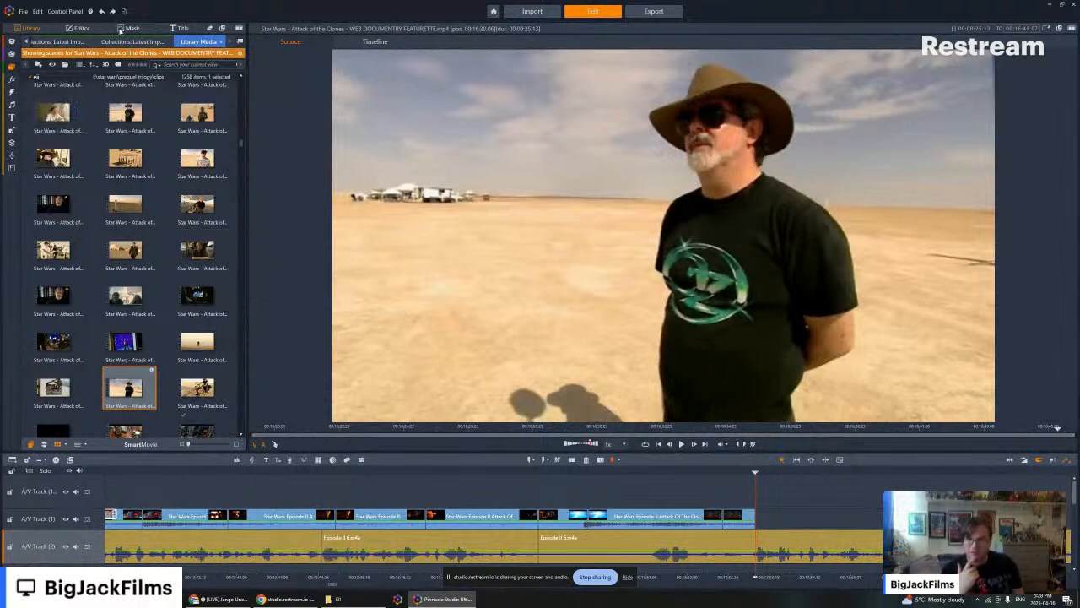
# - Show the latest import collection in the library, switch to File Explorer and open the Episode III folder inside Clips
pyautogui.click(95, 43)
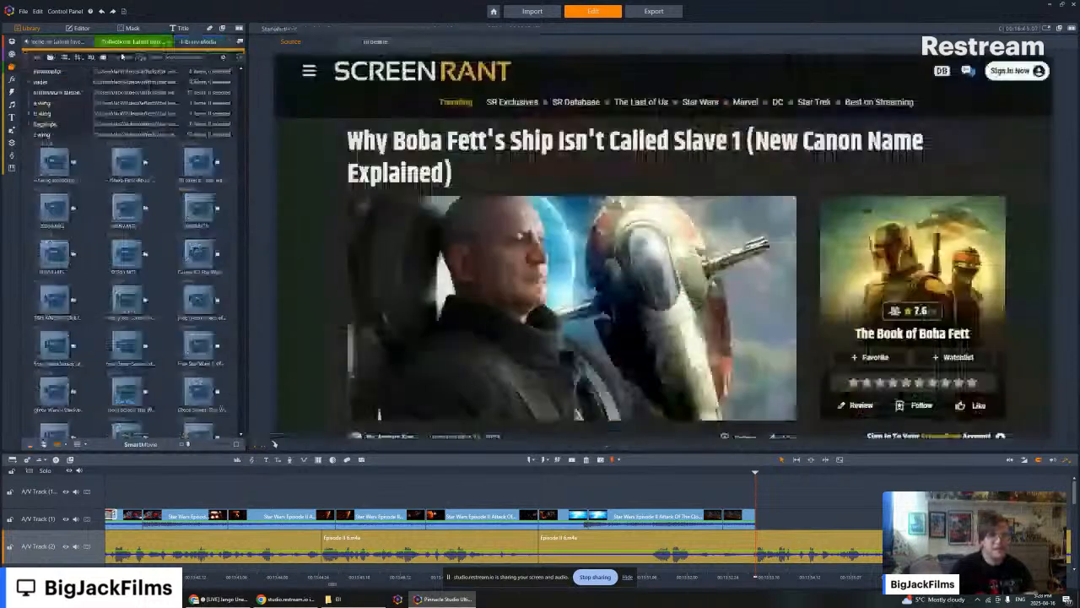
pyautogui.click(336, 599)
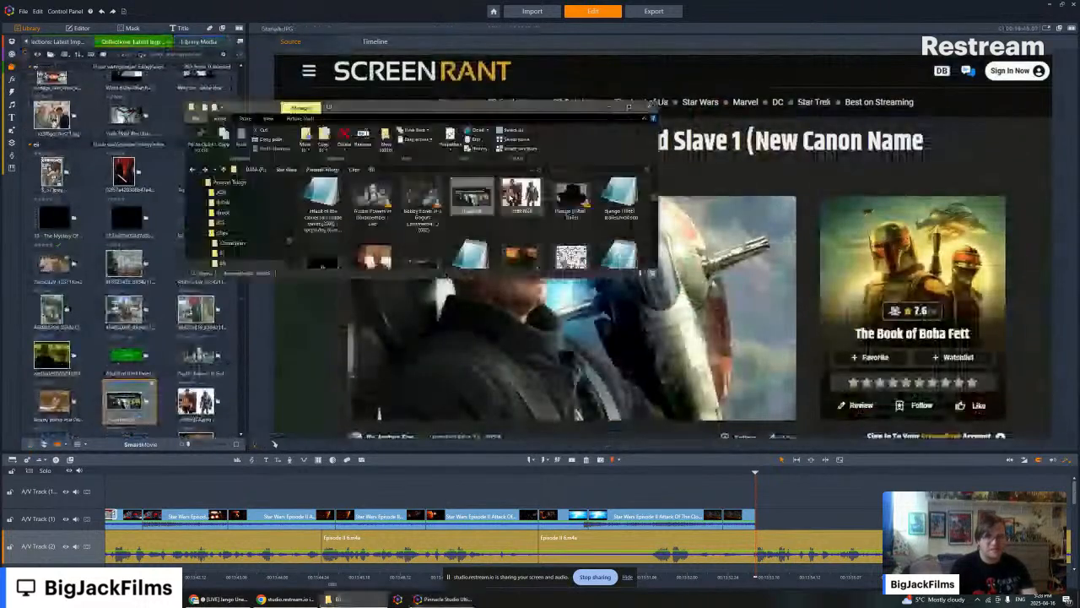
pyautogui.click(354, 169)
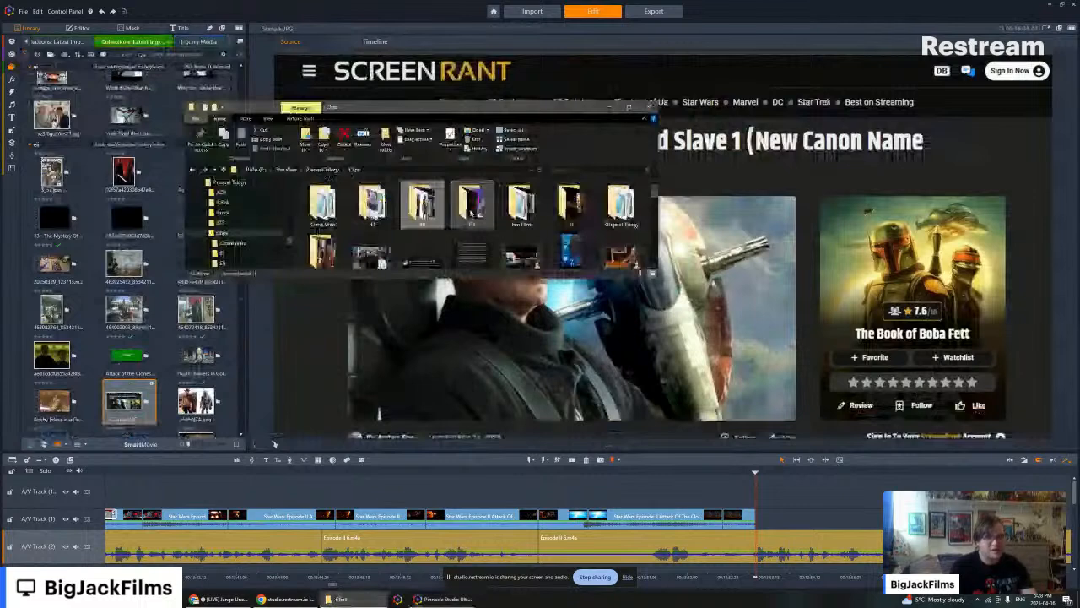
pyautogui.doubleClick(470, 206)
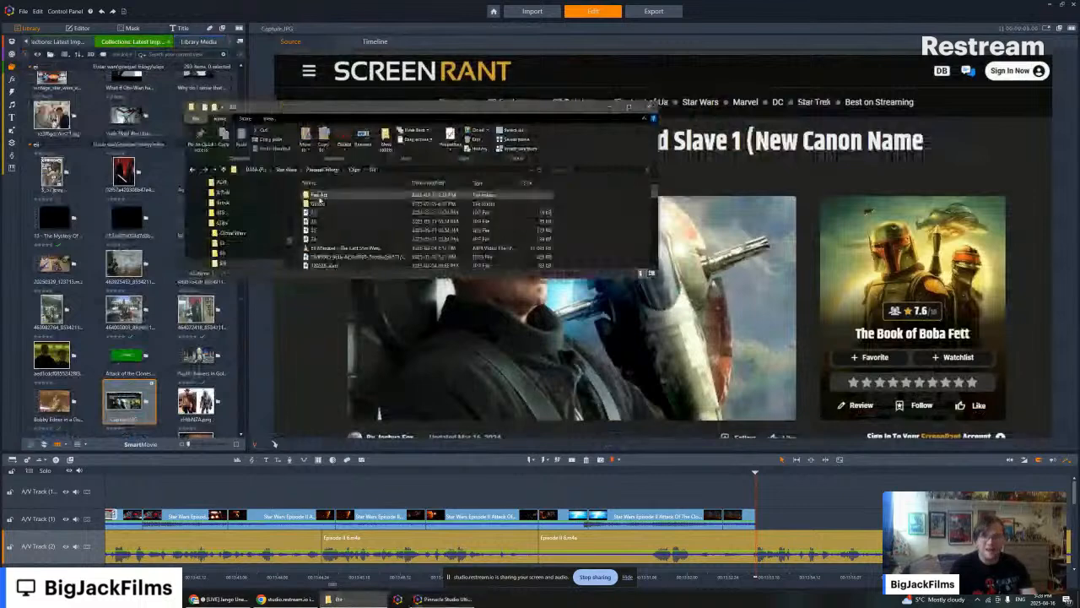
# - Look through the Episode III folder's files and search it for "revenge of the sith"
pyautogui.scroll(-5, 349, 227)
pyautogui.scroll(-5, 350, 227)
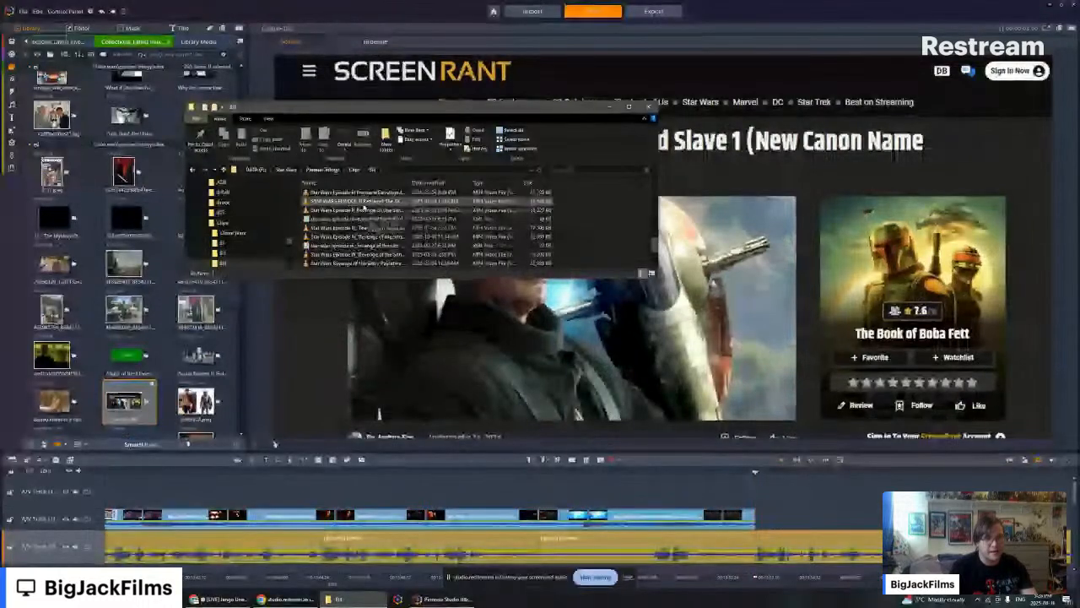
pyautogui.click(355, 170)
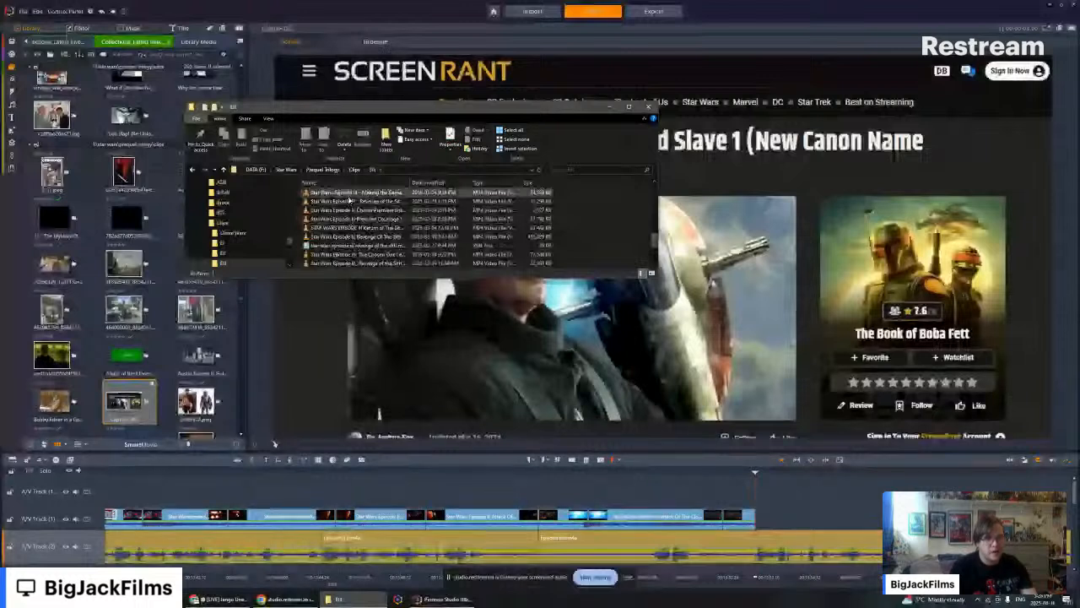
pyautogui.scroll(2, 353, 211)
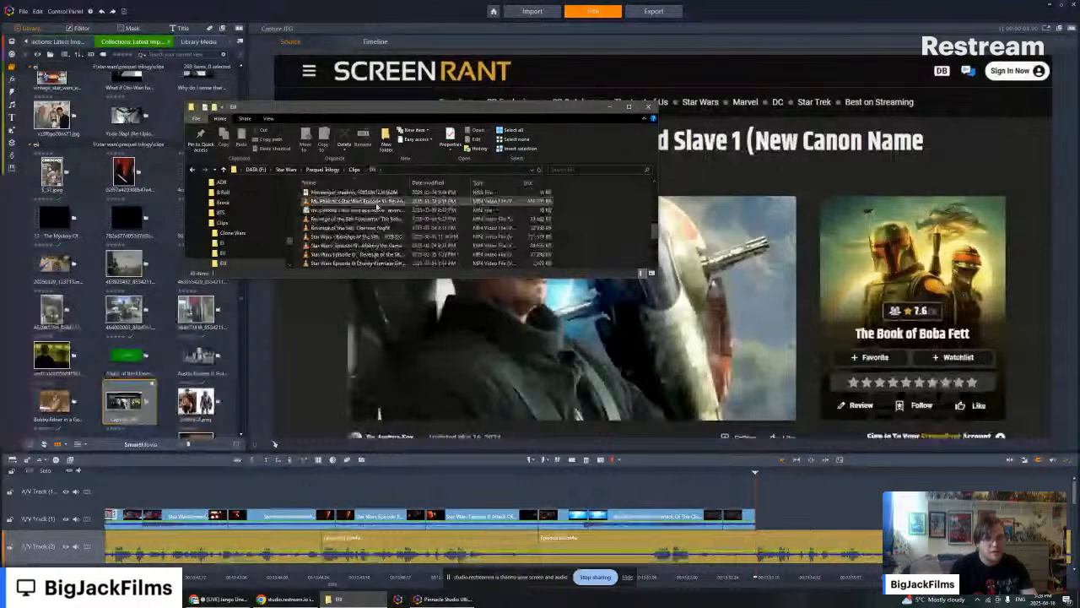
pyautogui.scroll(3, 376, 248)
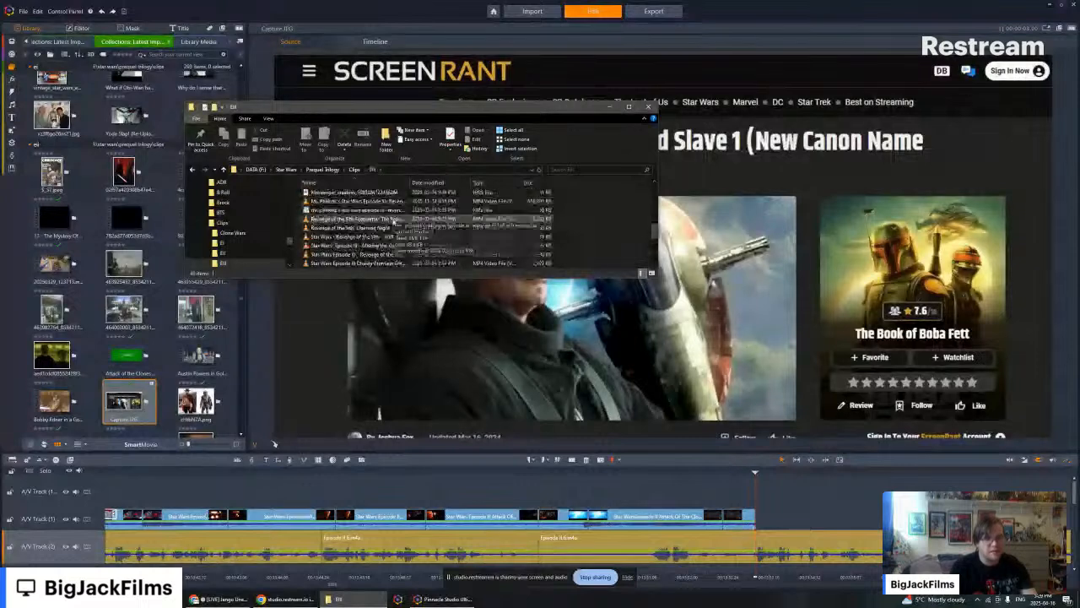
pyautogui.scroll(5, 376, 216)
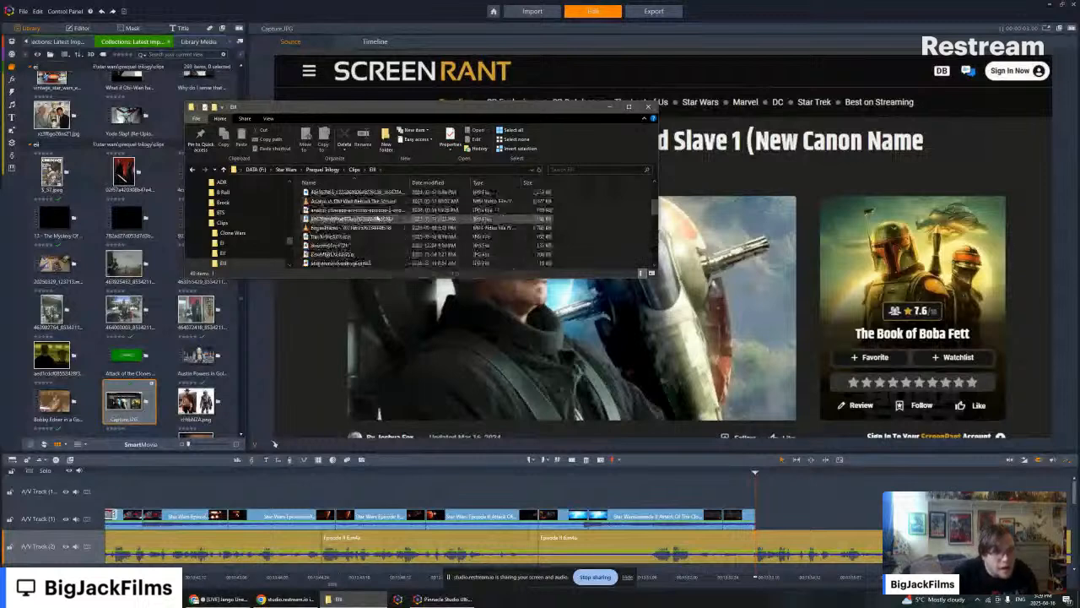
pyautogui.scroll(-5, 377, 217)
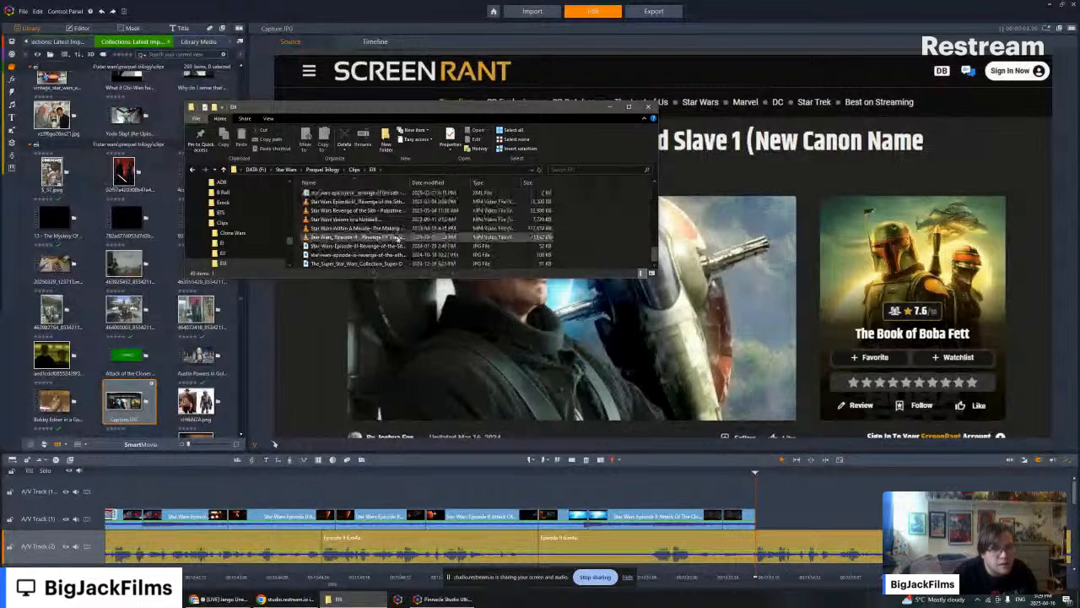
pyautogui.click(586, 169)
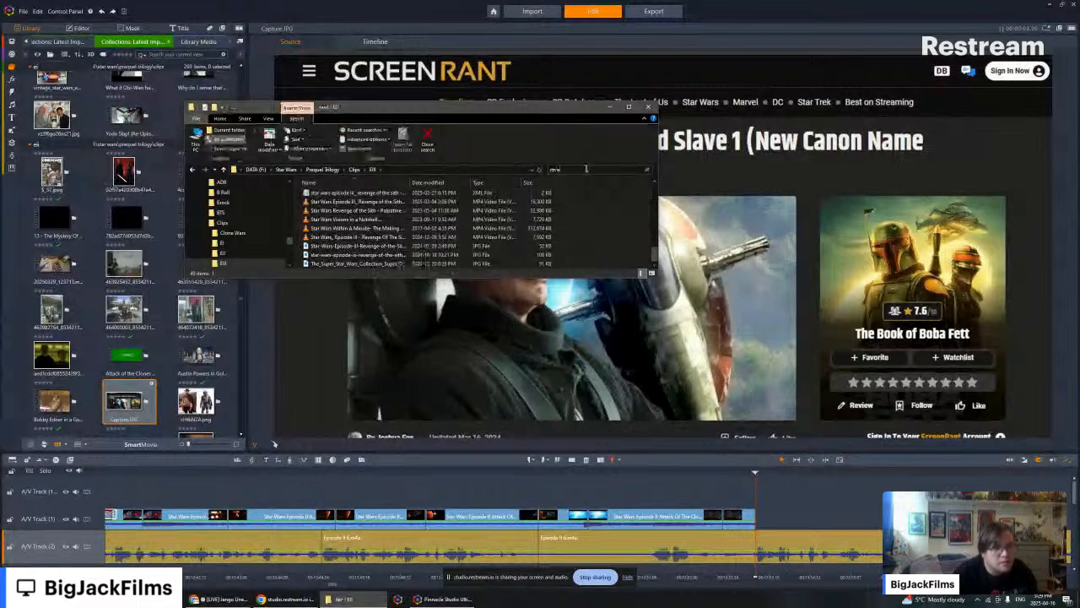
pyautogui.write('revenge m')
pyautogui.write('f the sith')
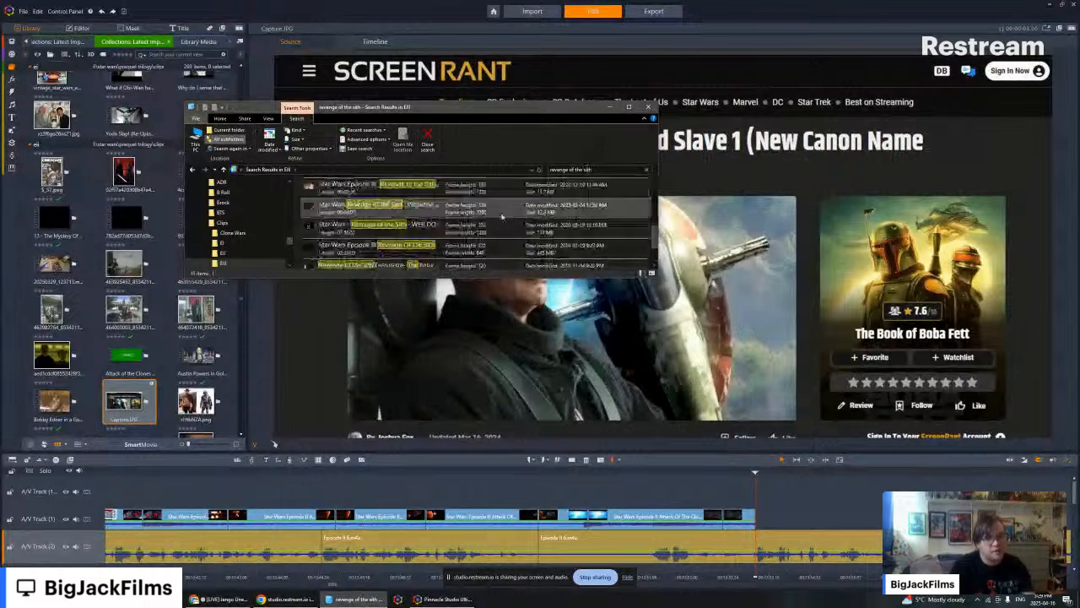
# - Add the Star Wars Episode III Revenge of the Sith movie file from the search results to the library
pyautogui.click(358, 253)
pyautogui.moveTo(359, 253); pyautogui.dragTo(166, 101)
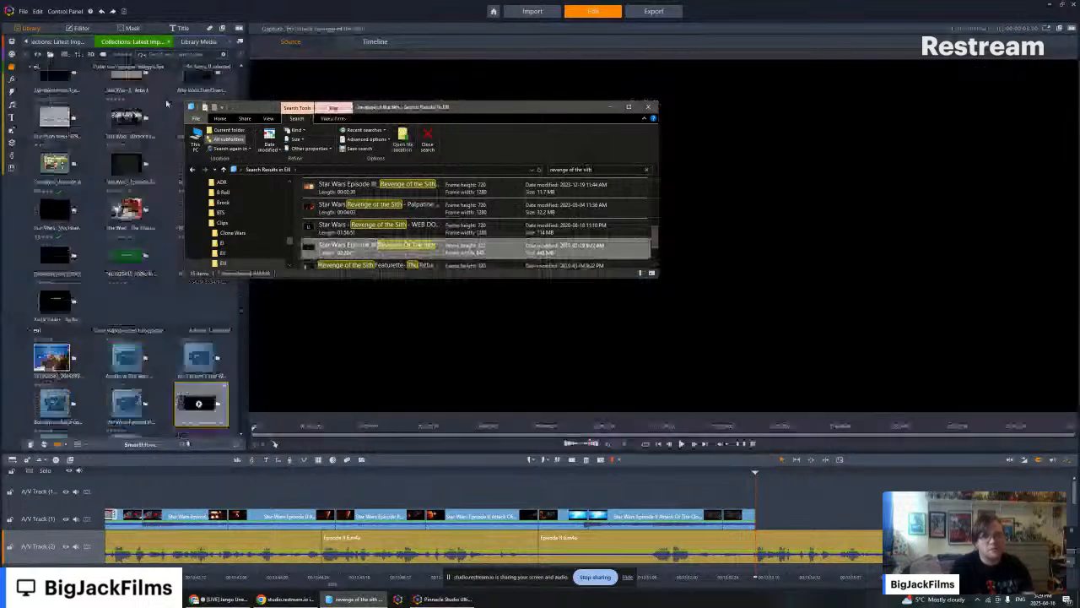
pyautogui.click(166, 103)
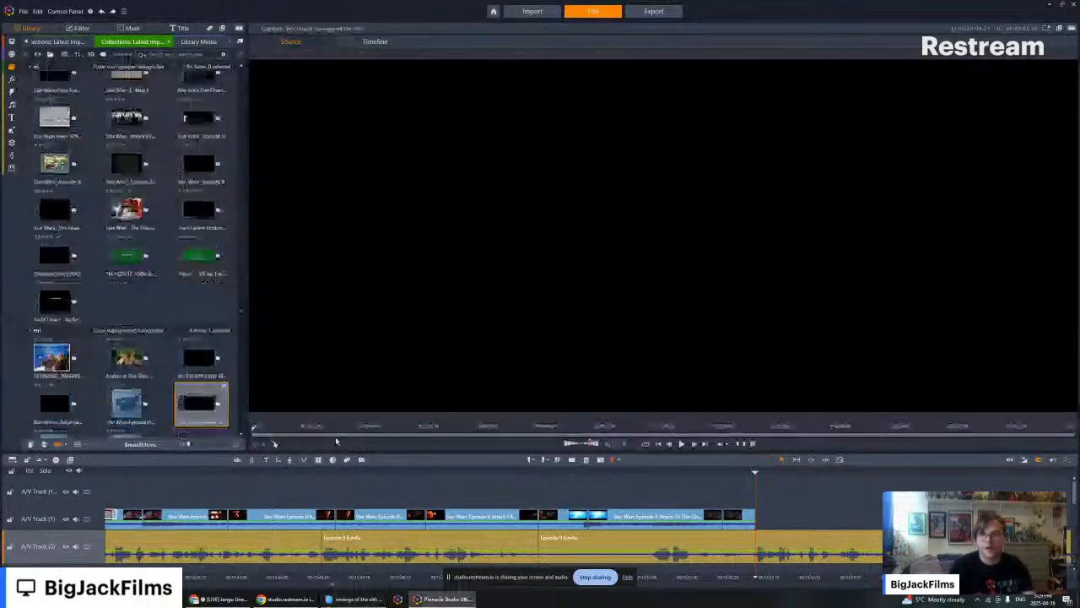
# - Scrub the Revenge of the Sith source preview to the closing Tatooine scene where the hooded figure hands over the baby
pyautogui.click(899, 427)
pyautogui.click(987, 427)
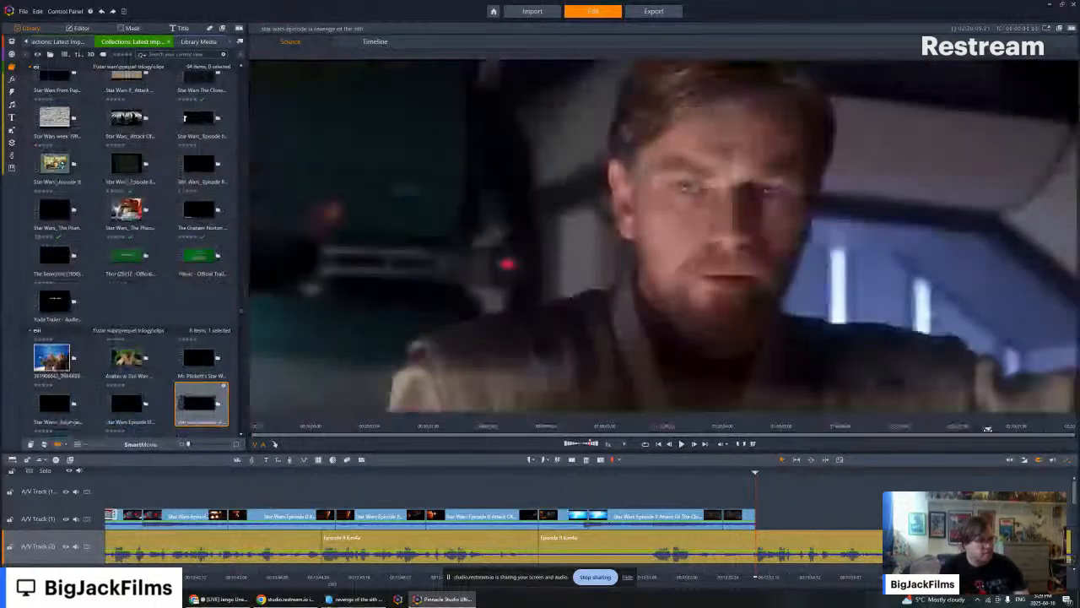
pyautogui.moveTo(988, 429); pyautogui.dragTo(1037, 430)
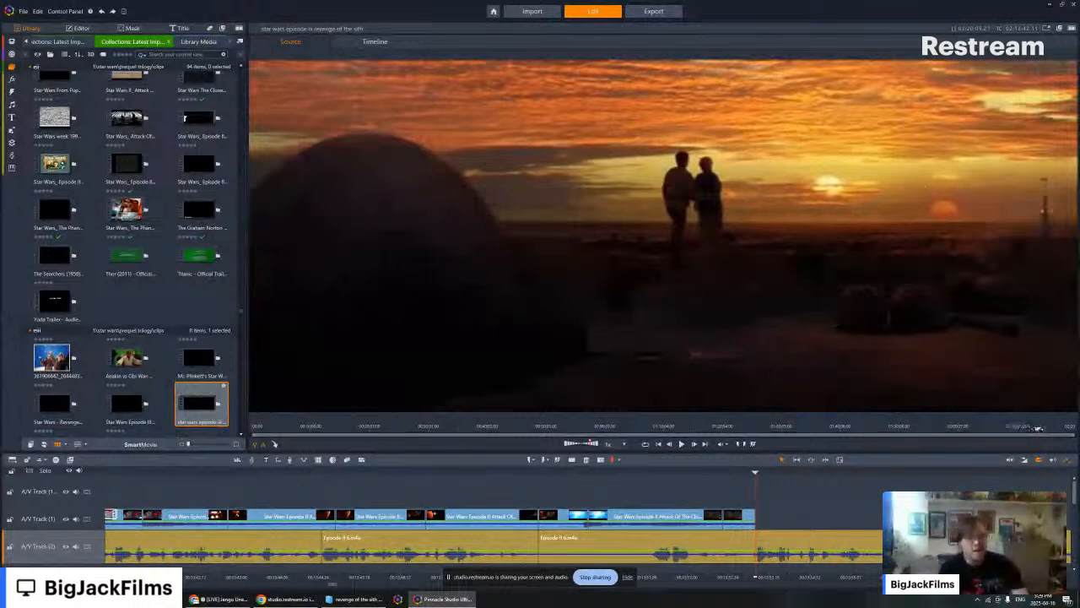
pyautogui.moveTo(1037, 428); pyautogui.dragTo(1034, 428)
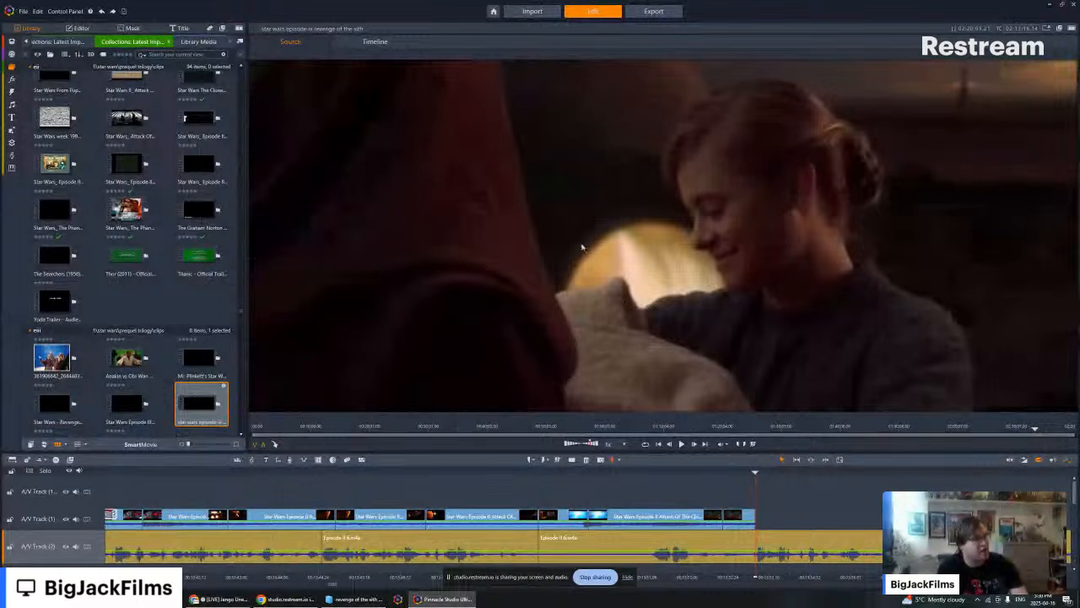
# - Play the Tatooine handover in short stretches, check the twin-sunset shot and return to the hooded figure facing the camera
pyautogui.click(683, 444)
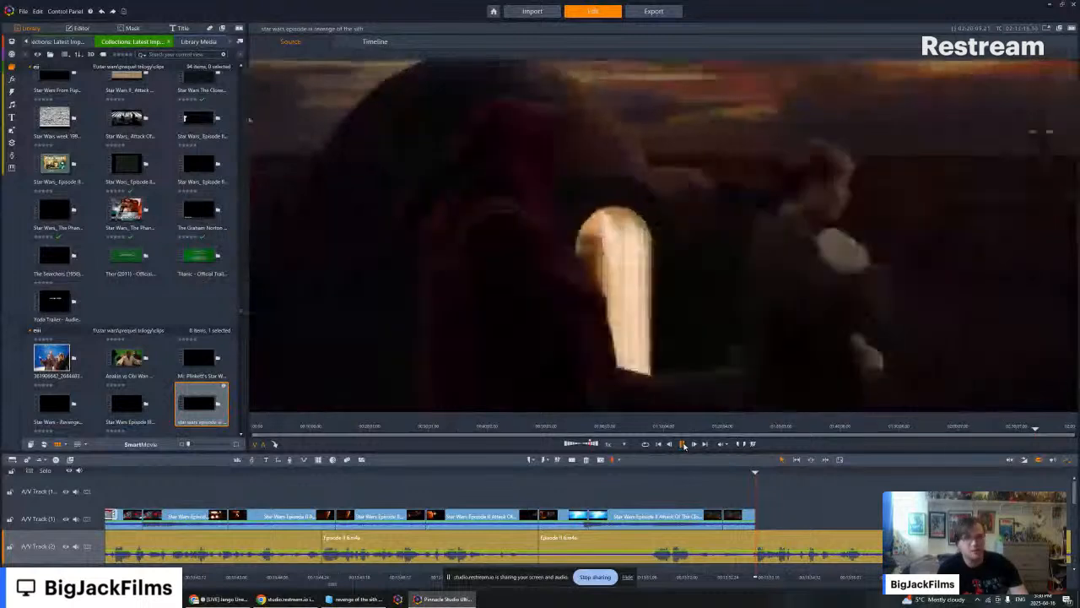
pyautogui.click(682, 444)
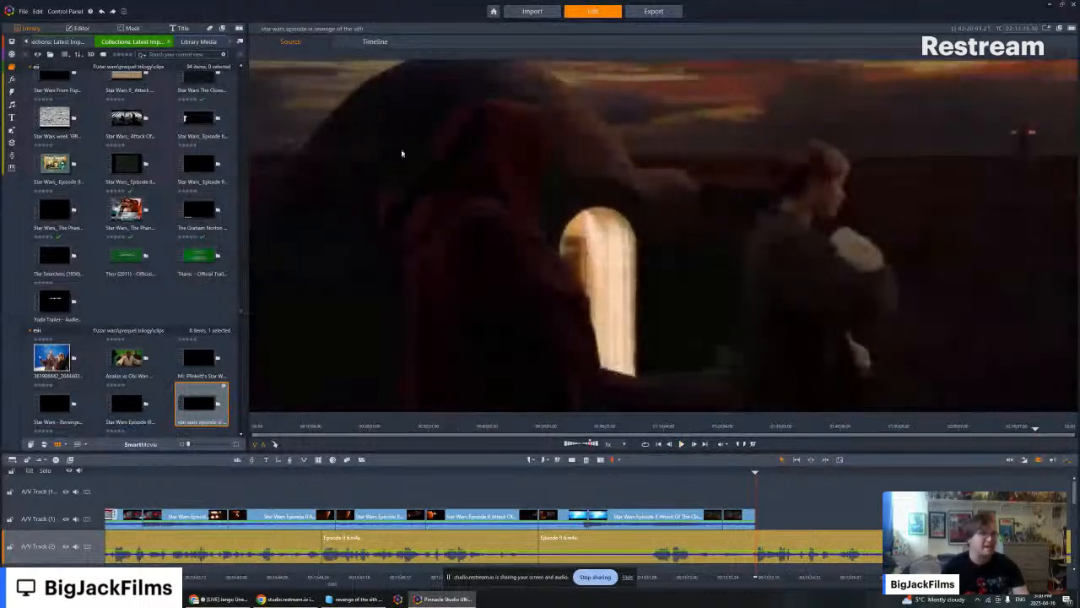
pyautogui.click(685, 445)
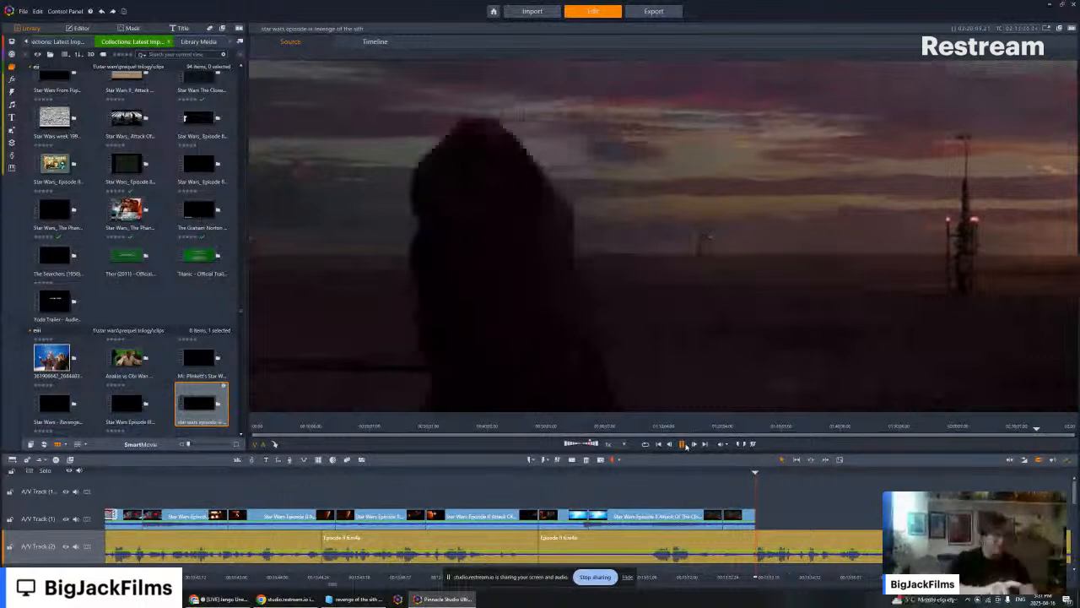
pyautogui.click(686, 446)
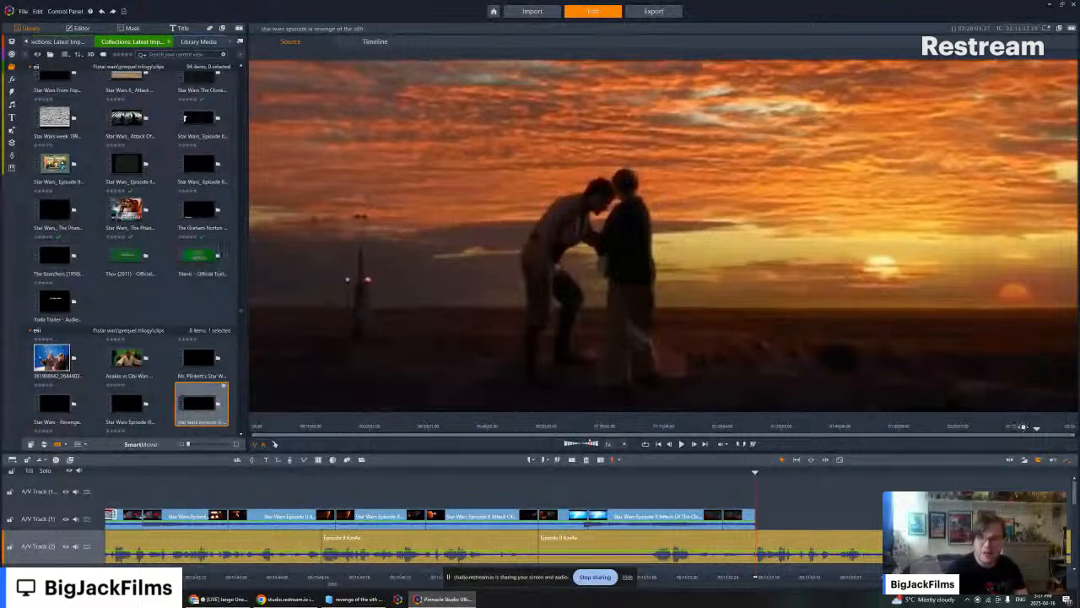
pyautogui.moveTo(1023, 428); pyautogui.dragTo(1036, 428)
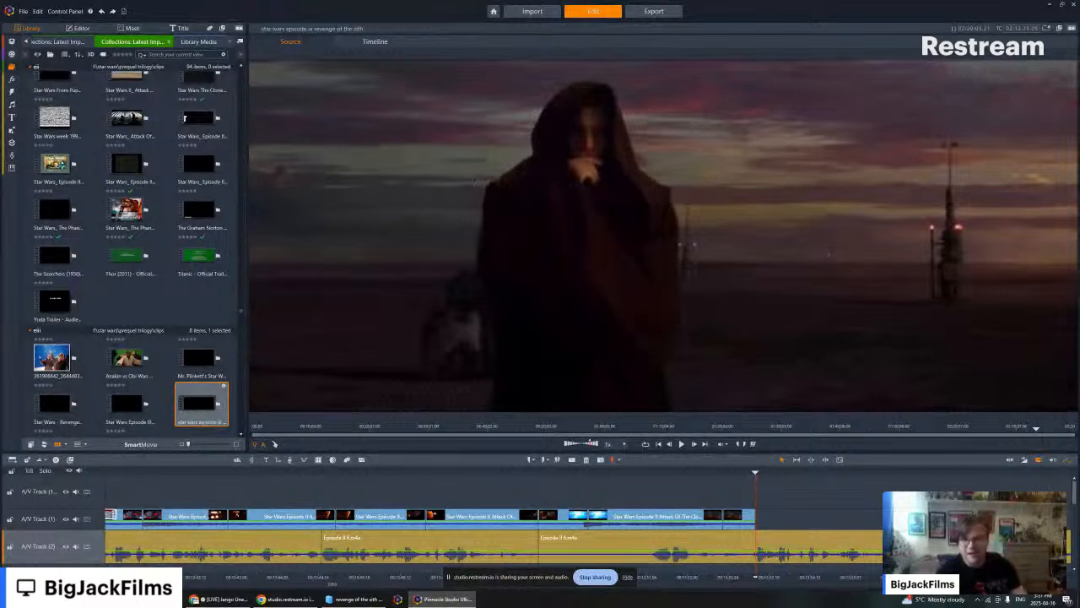
# - Find the blue-screen Anakin clip earlier in the timeline and locate its web documentary source scene in the library
pyautogui.scroll(-3, 211, 340)
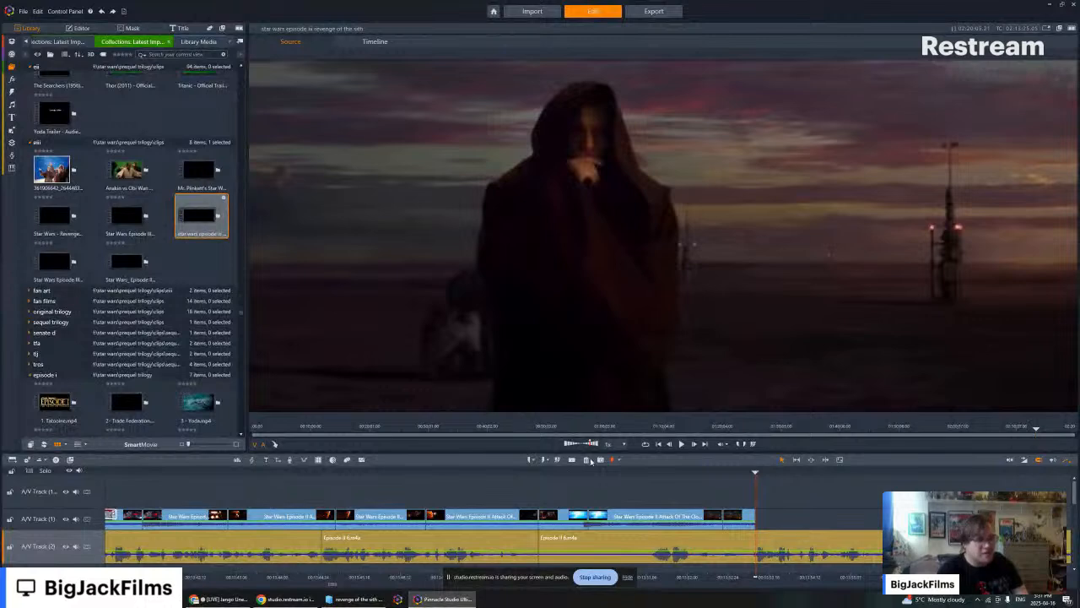
pyautogui.moveTo(509, 477)
pyautogui.mouseDown()
pyautogui.moveTo(79, 476)
pyautogui.moveTo(5, 491)
pyautogui.mouseUp()
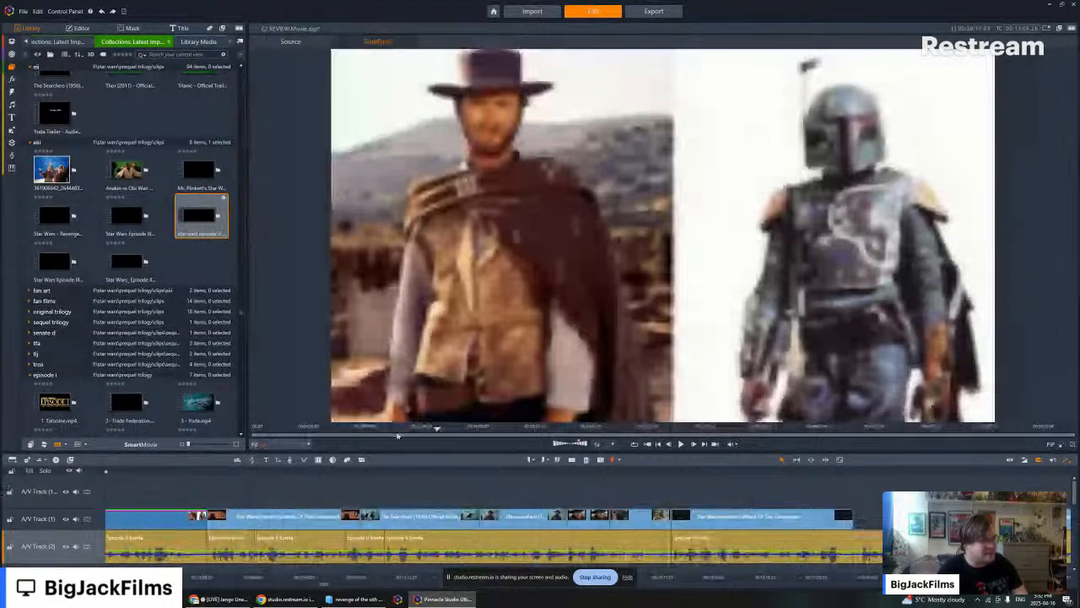
pyautogui.click(405, 430)
pyautogui.click(426, 429)
pyautogui.click(436, 429)
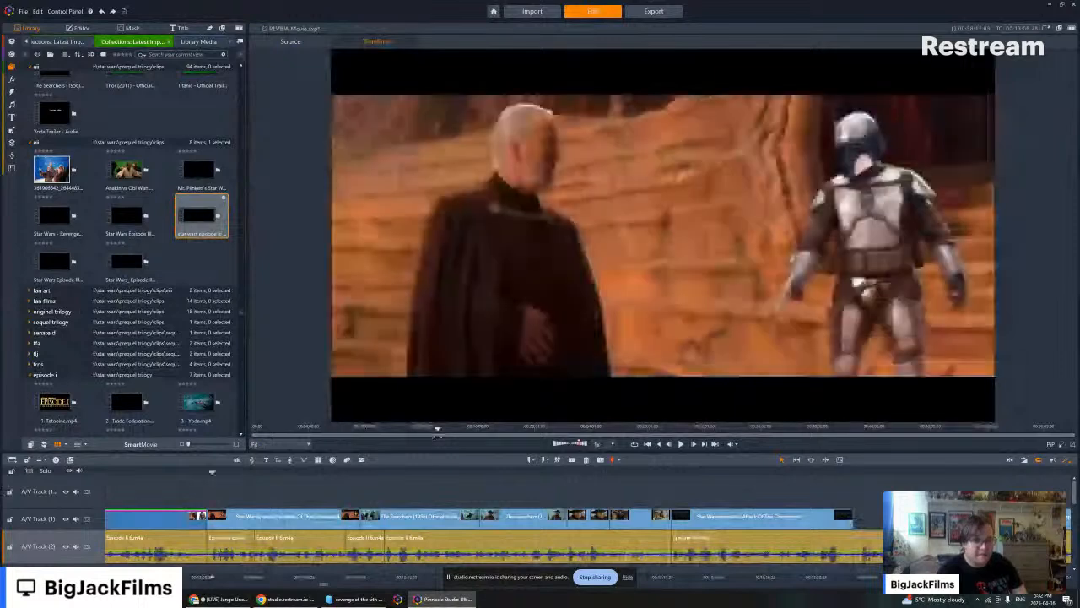
pyautogui.click(426, 429)
pyautogui.click(413, 430)
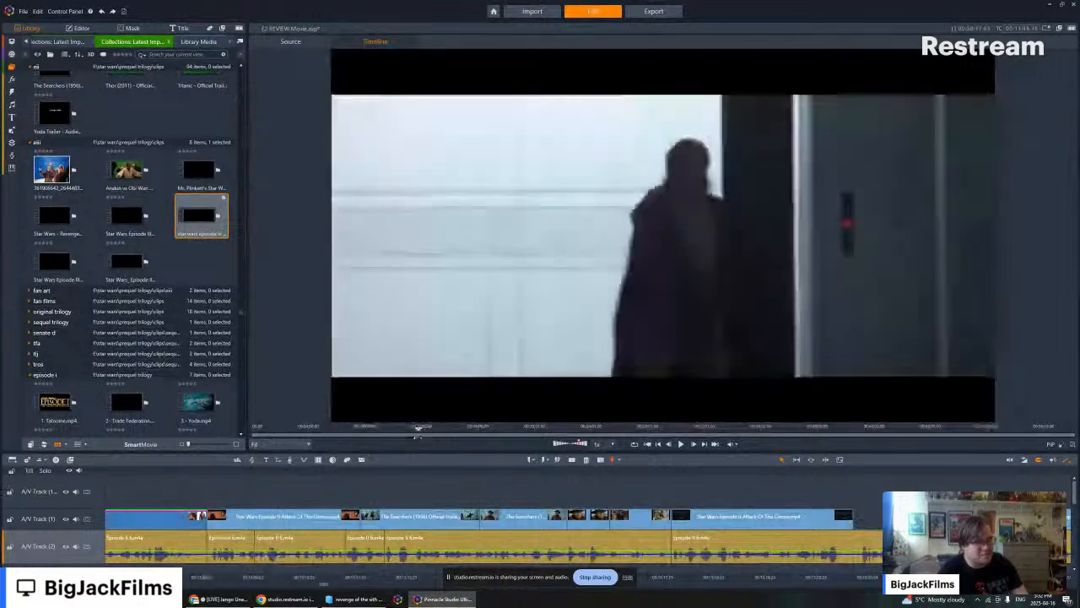
pyautogui.click(402, 430)
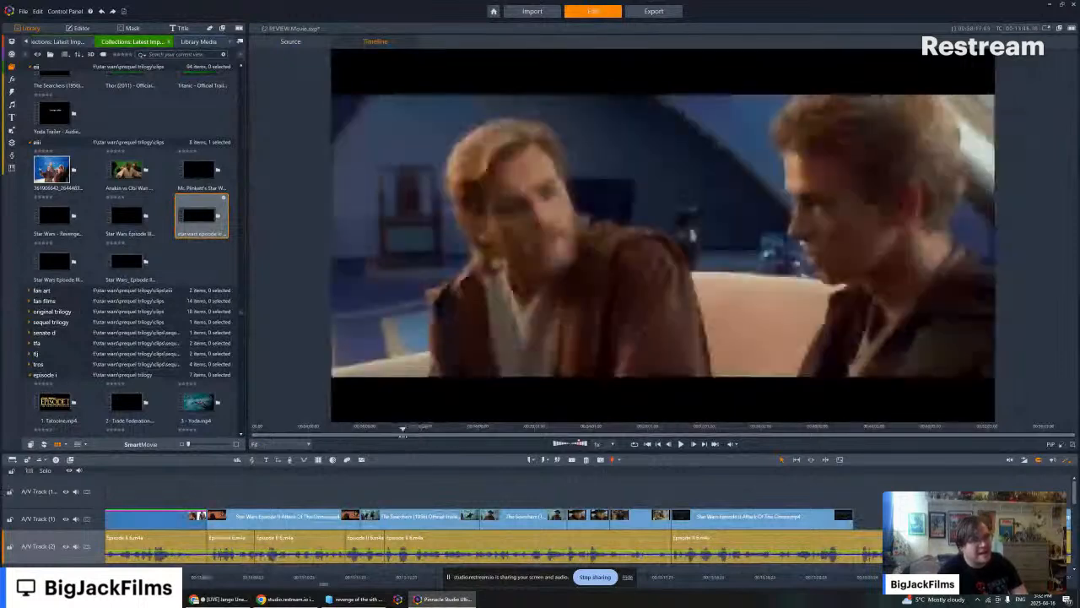
pyautogui.moveTo(402, 436); pyautogui.dragTo(369, 428)
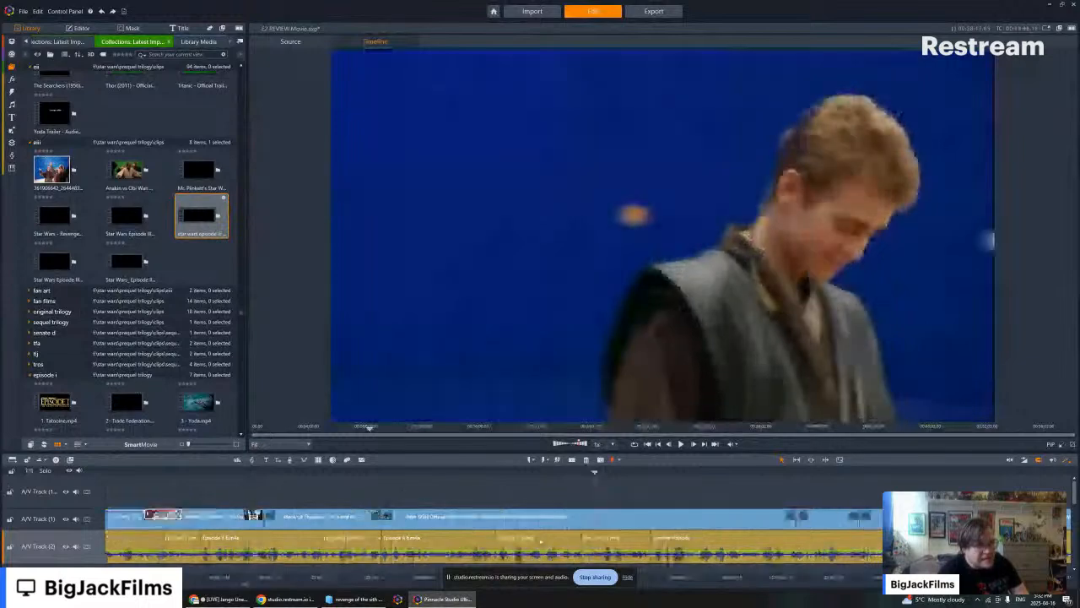
pyautogui.rightClick(554, 518)
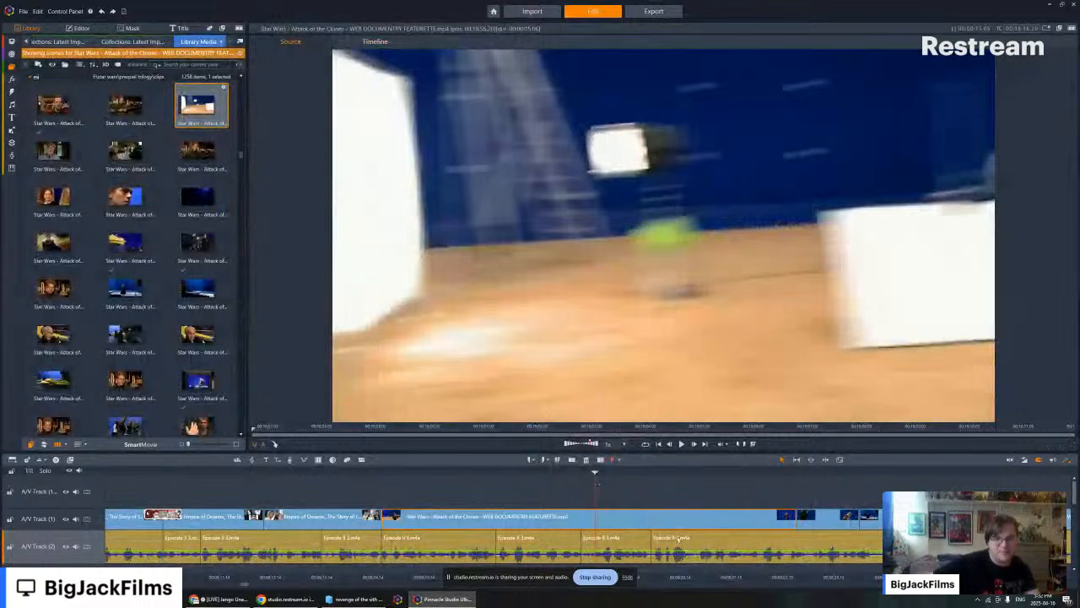
# - Move the timeline playhead to the end of the asteroid chase clips on A/V Track 1, where the uncovered narration begins
pyautogui.press('space')
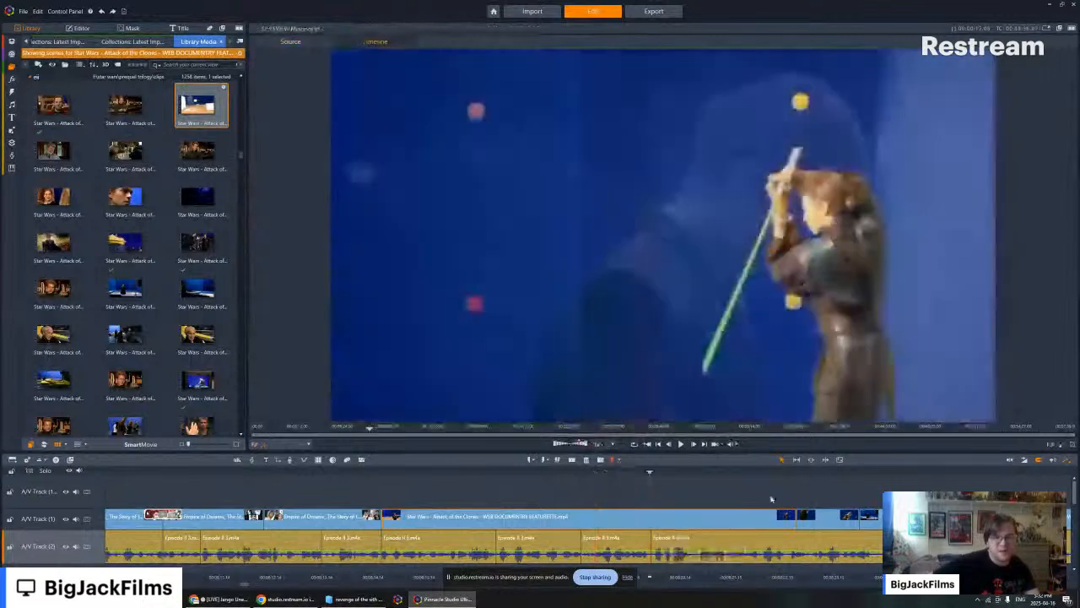
pyautogui.click(704, 445)
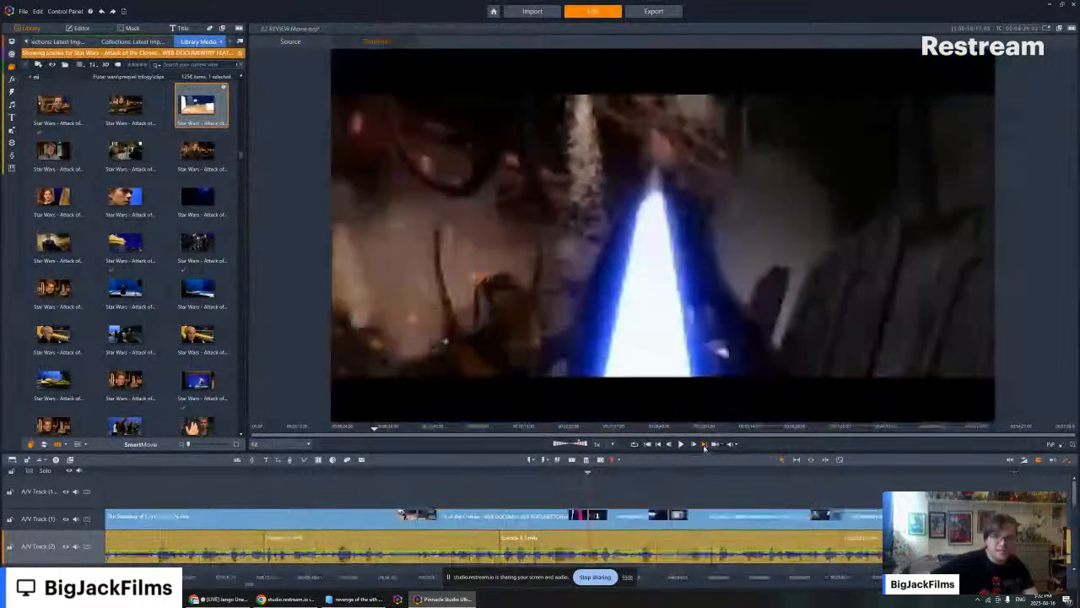
pyautogui.click(704, 446)
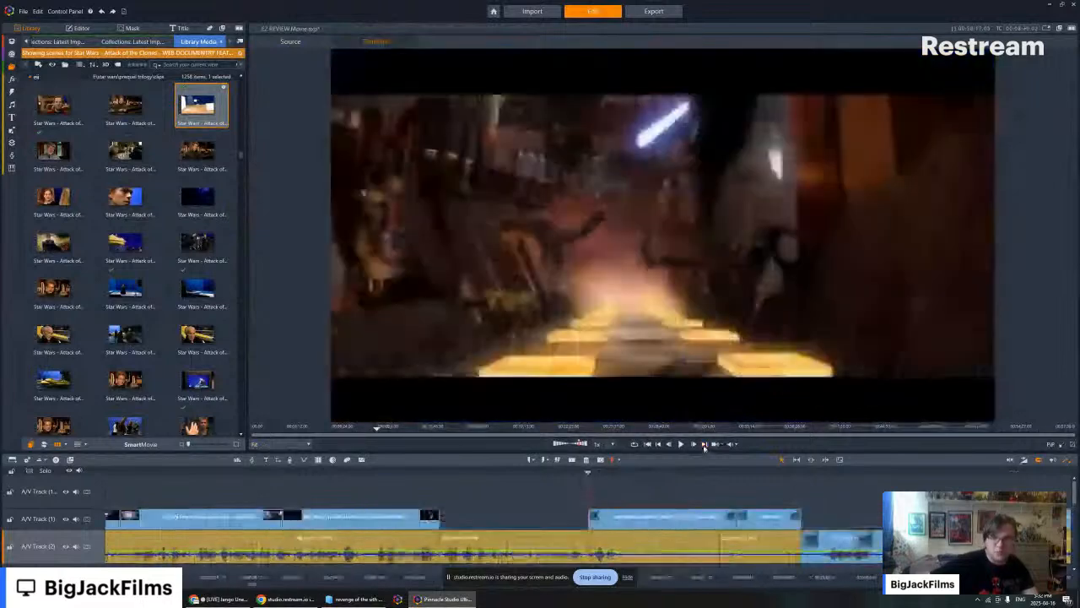
pyautogui.click(467, 428)
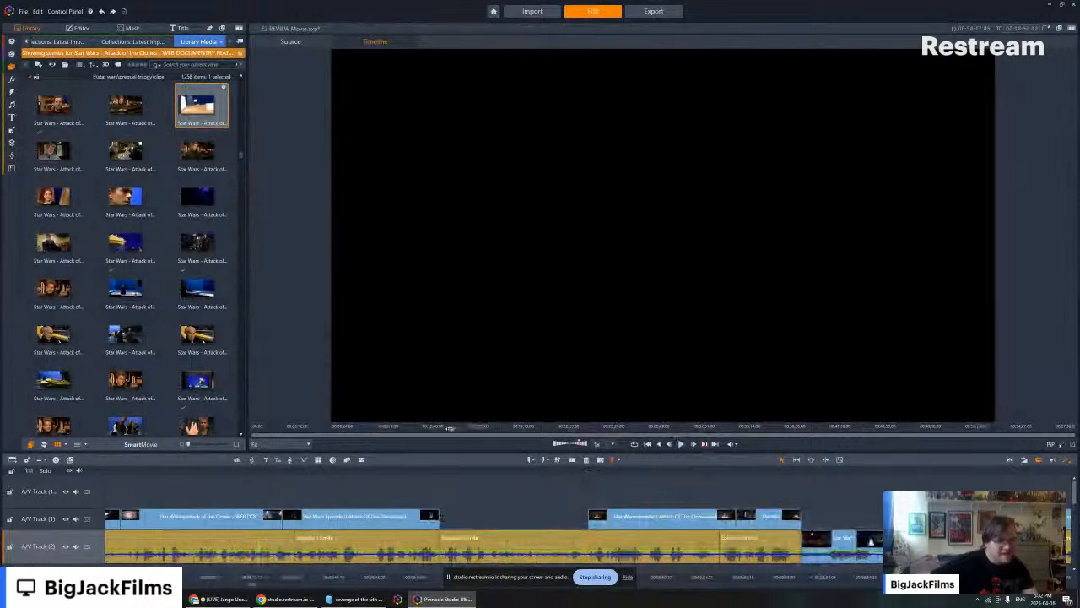
pyautogui.click(433, 428)
pyautogui.click(431, 428)
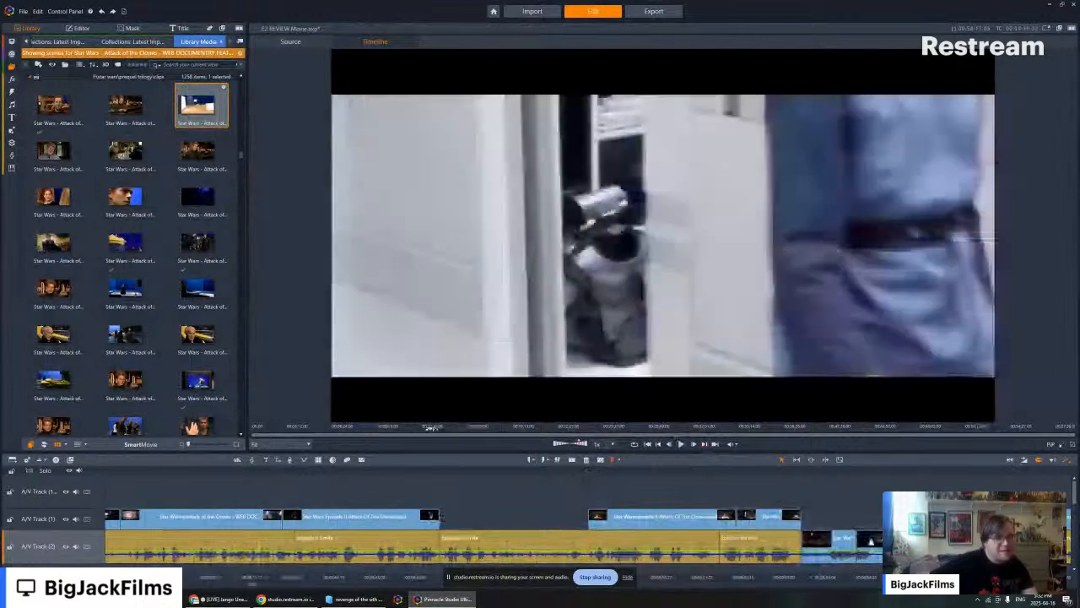
pyautogui.click(434, 428)
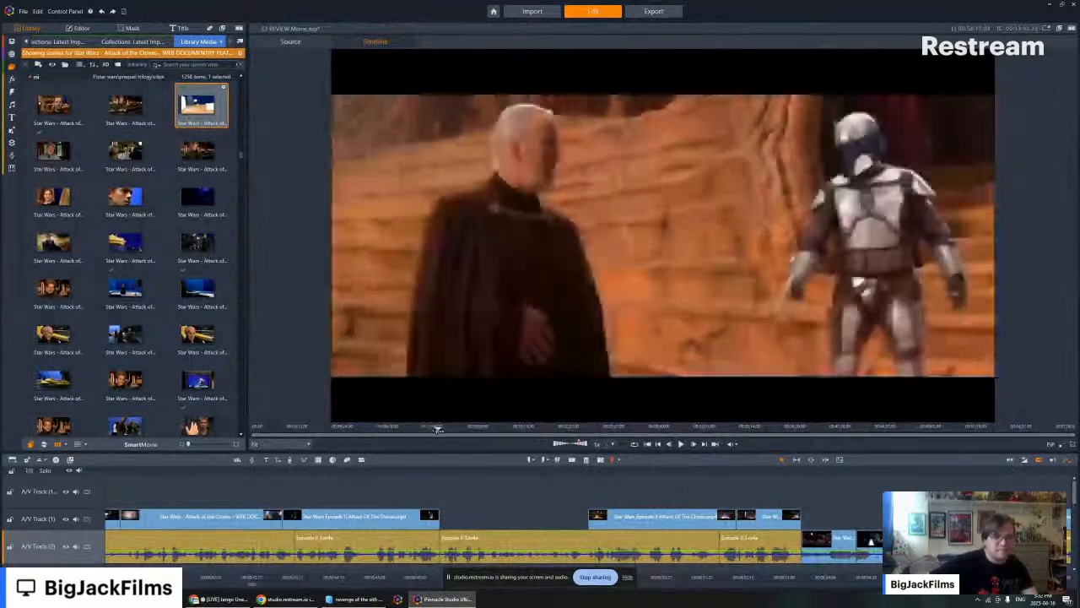
pyautogui.click(442, 428)
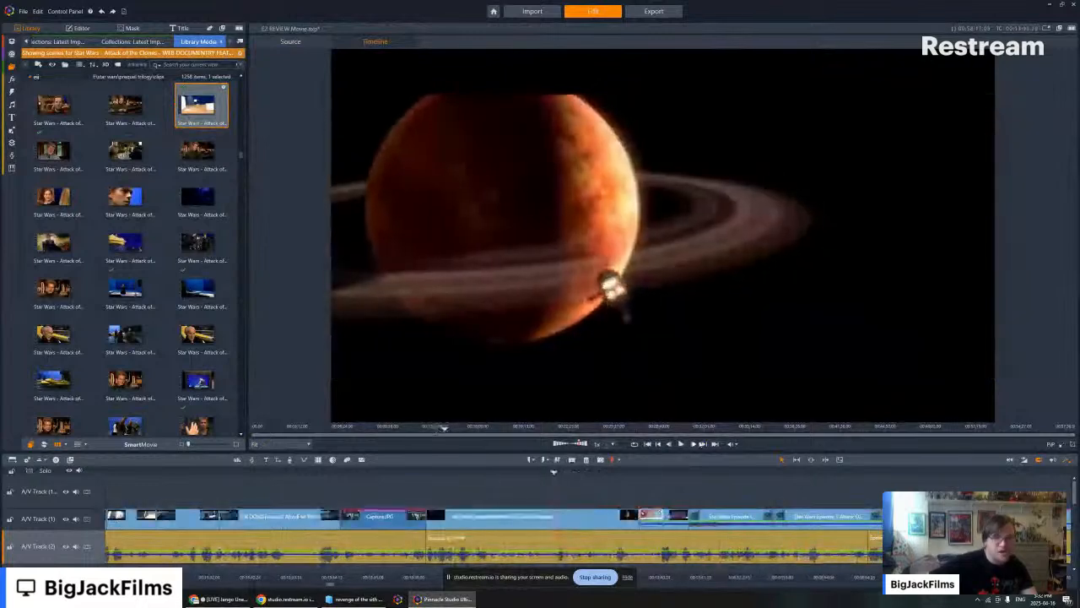
pyautogui.click(704, 443)
pyautogui.click(705, 444)
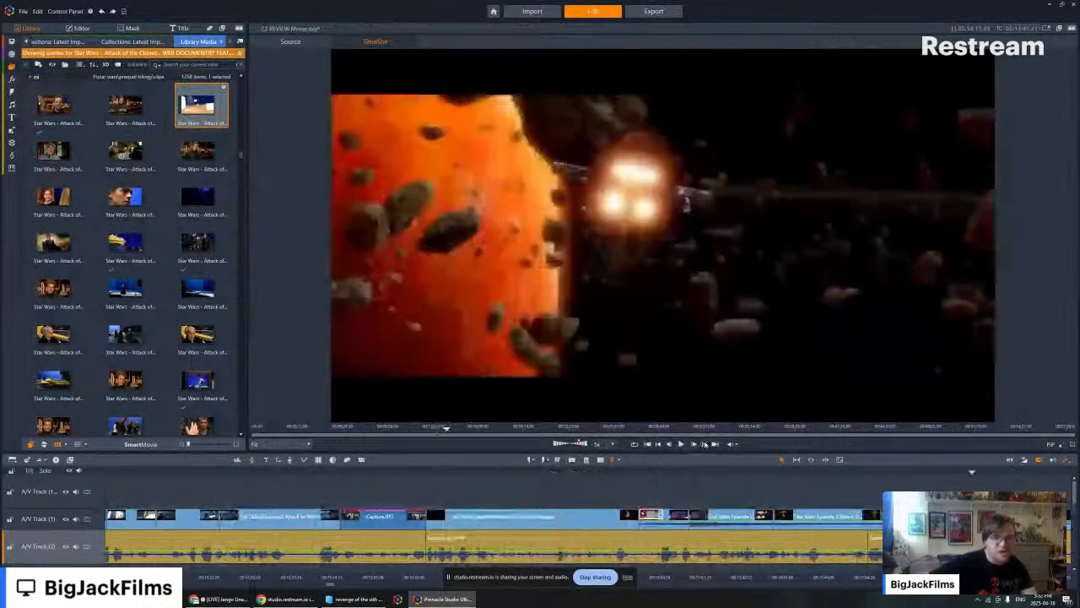
pyautogui.click(704, 444)
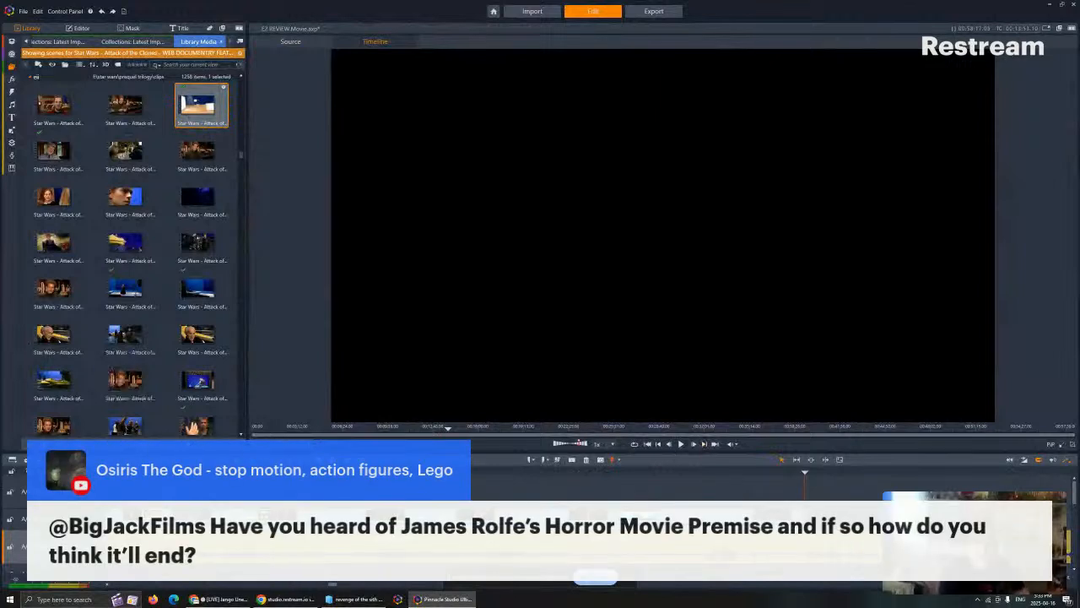
# - Browse the web documentary scenes in the library and preview one of the man in the brown hat standing in the desert
pyautogui.hotkey('alt', 'Tab')
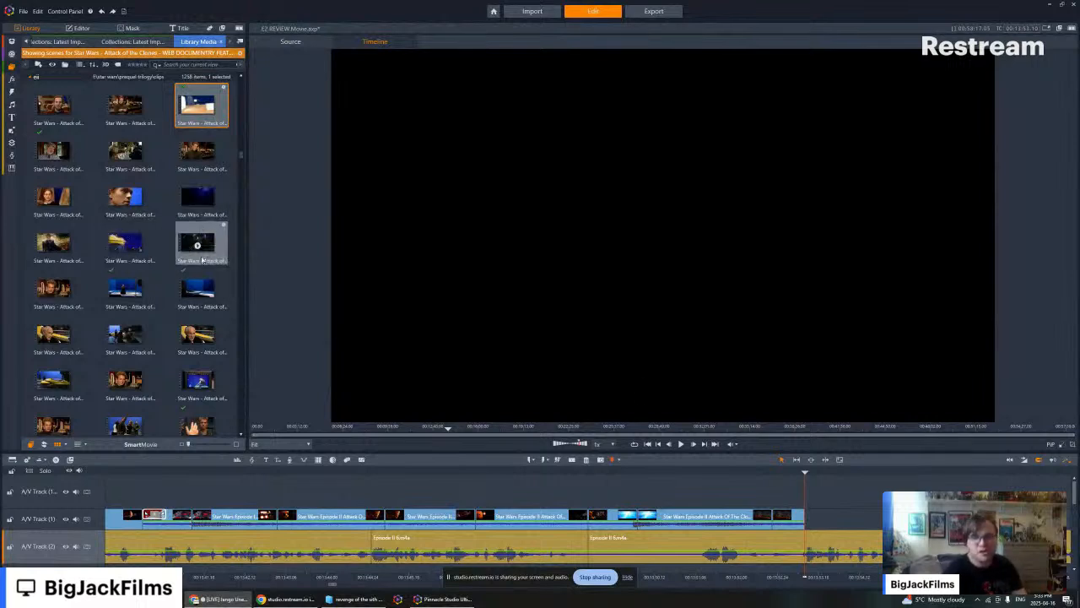
pyautogui.scroll(-5, 197, 265)
pyautogui.scroll(-5, 199, 268)
pyautogui.scroll(5, 203, 265)
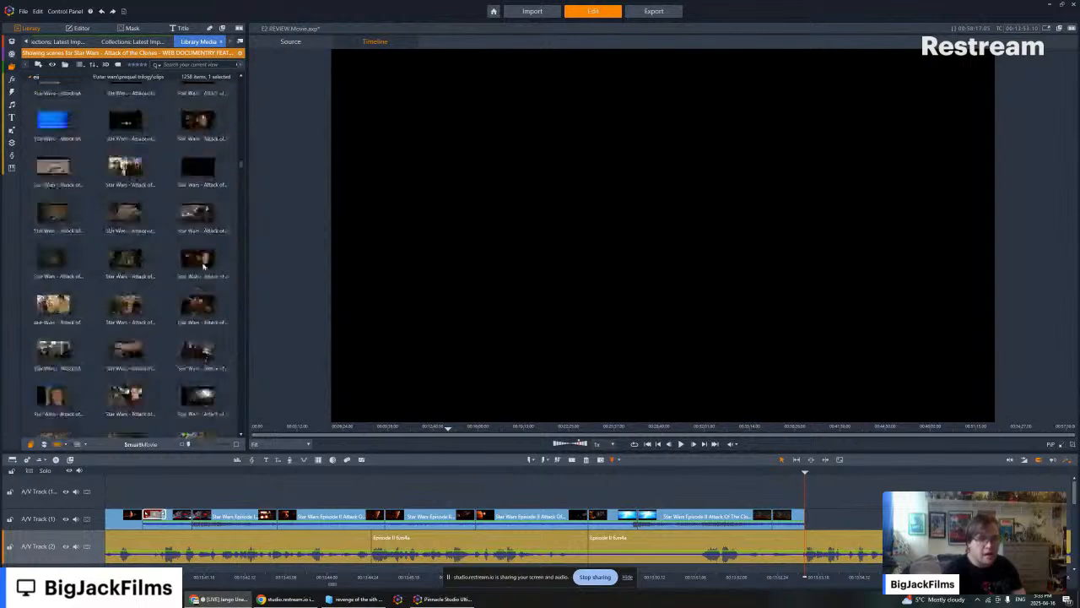
pyautogui.scroll(-5, 201, 263)
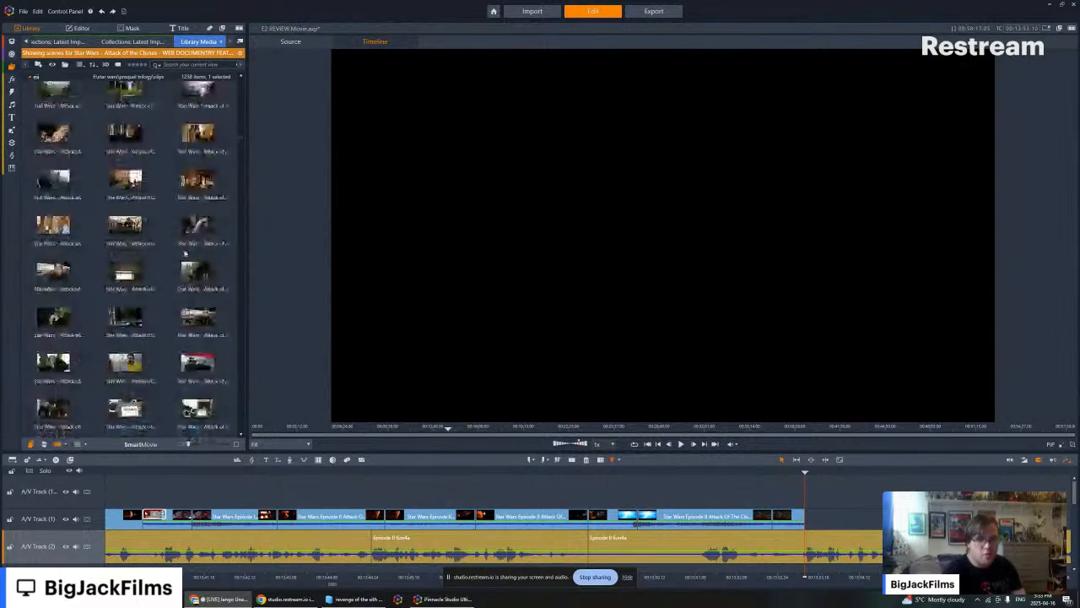
pyautogui.scroll(-5, 184, 253)
pyautogui.click(127, 318)
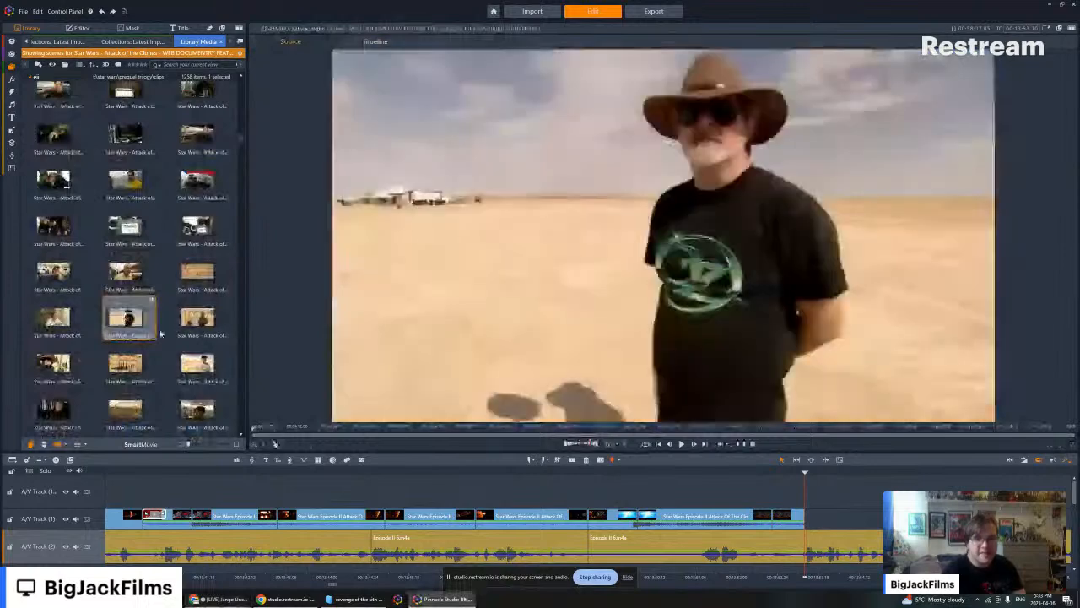
# - Find another desert scene of the man in the hat further along the library, play it and replay it from an earlier point
pyautogui.scroll(-4, 142, 327)
pyautogui.scroll(-4, 142, 327)
pyautogui.click(127, 235)
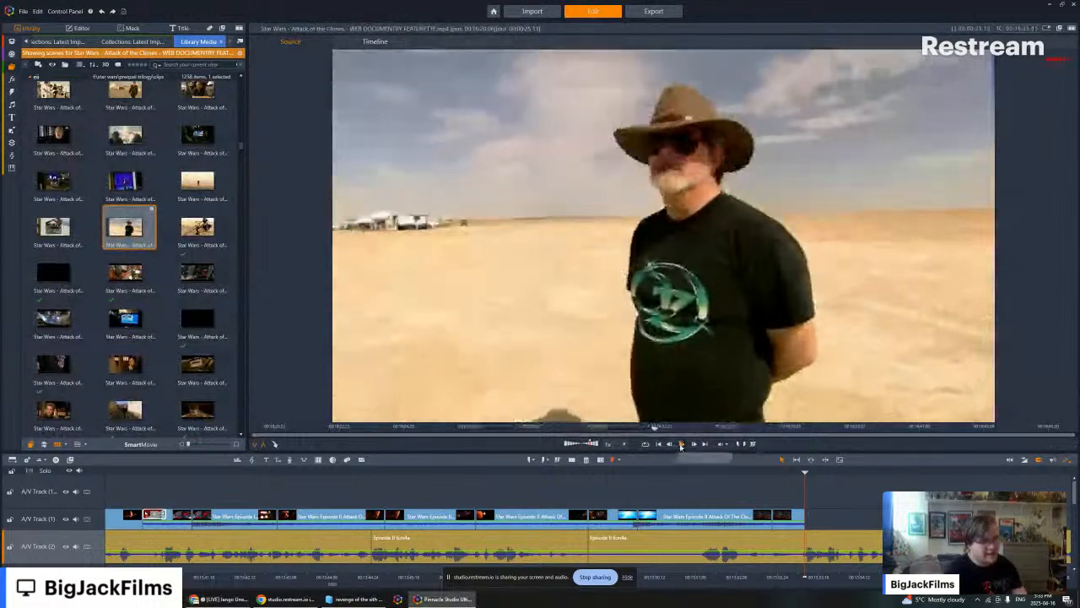
pyautogui.click(681, 446)
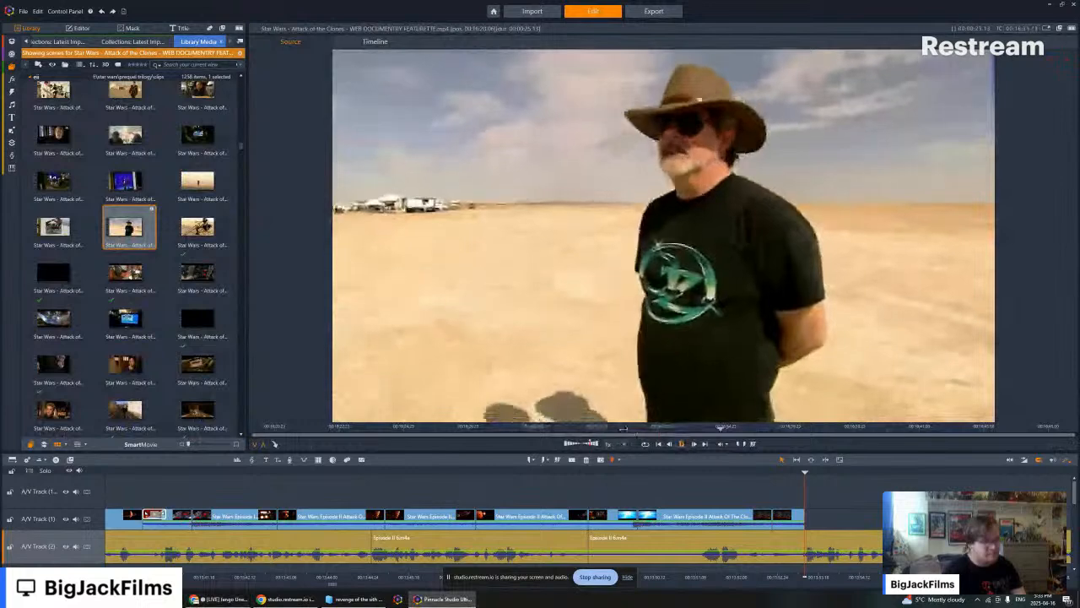
pyautogui.click(625, 428)
pyautogui.click(682, 445)
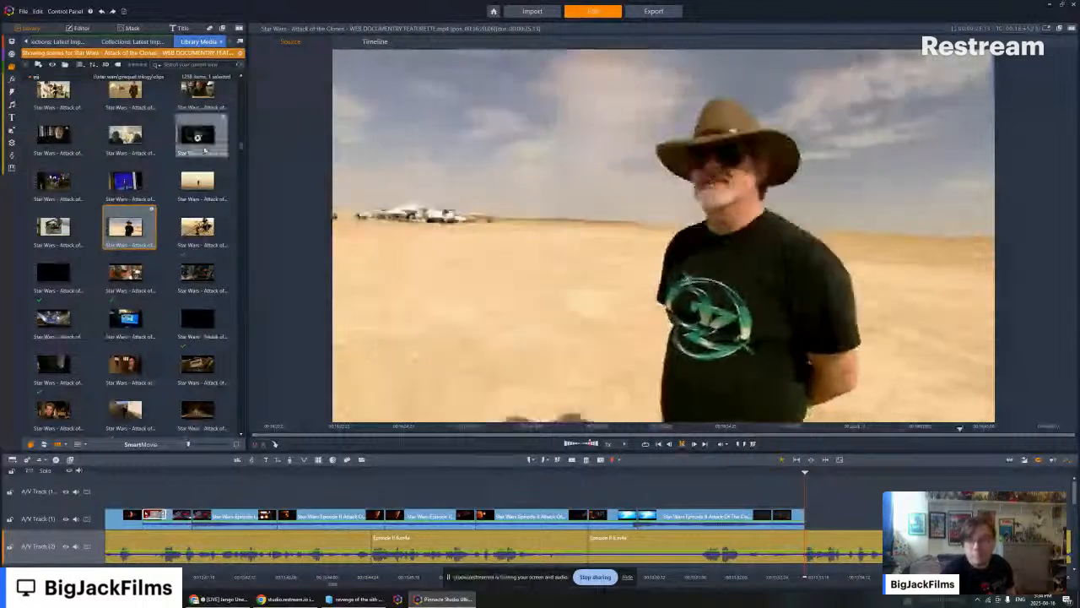
# - Preview the desert speeder bike scene and the scene of a monitor tracking two actors on a blue screen
pyautogui.moveTo(204, 150); pyautogui.dragTo(196, 229)
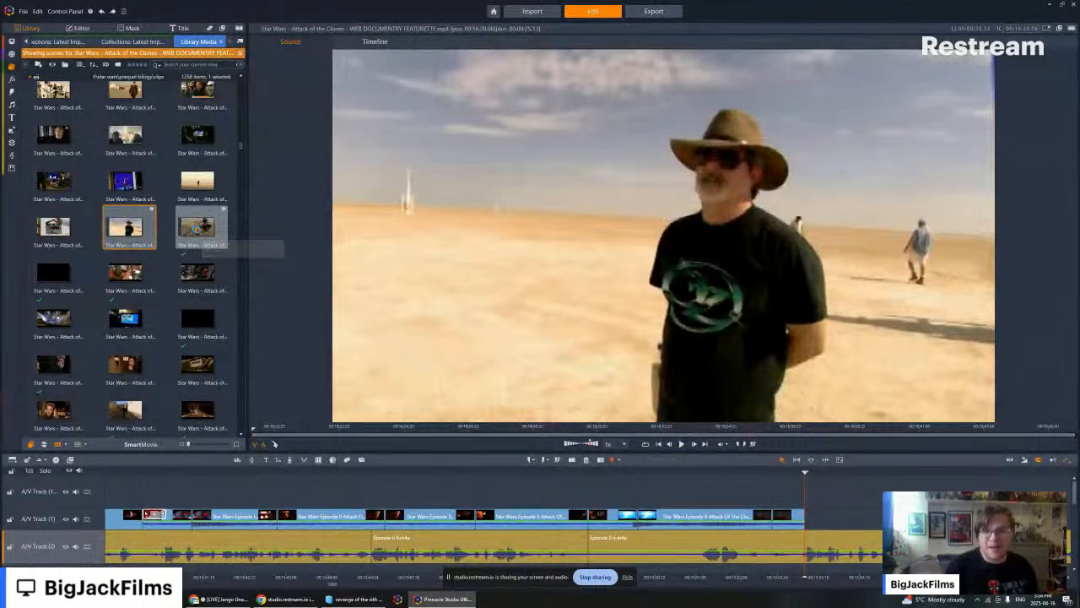
pyautogui.click(199, 228)
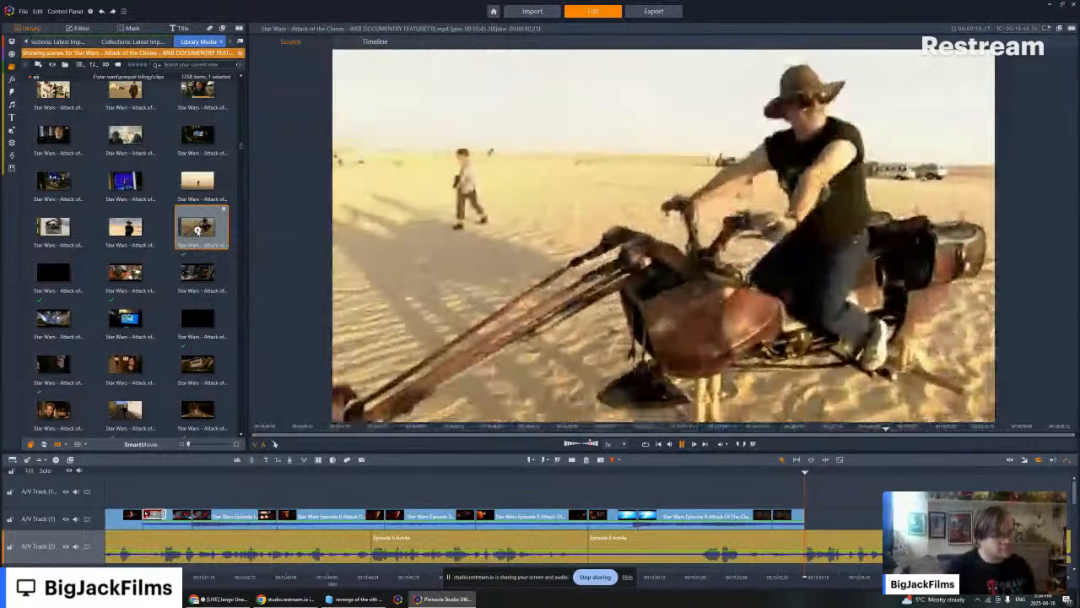
pyautogui.moveTo(197, 228); pyautogui.dragTo(125, 216)
pyautogui.click(125, 182)
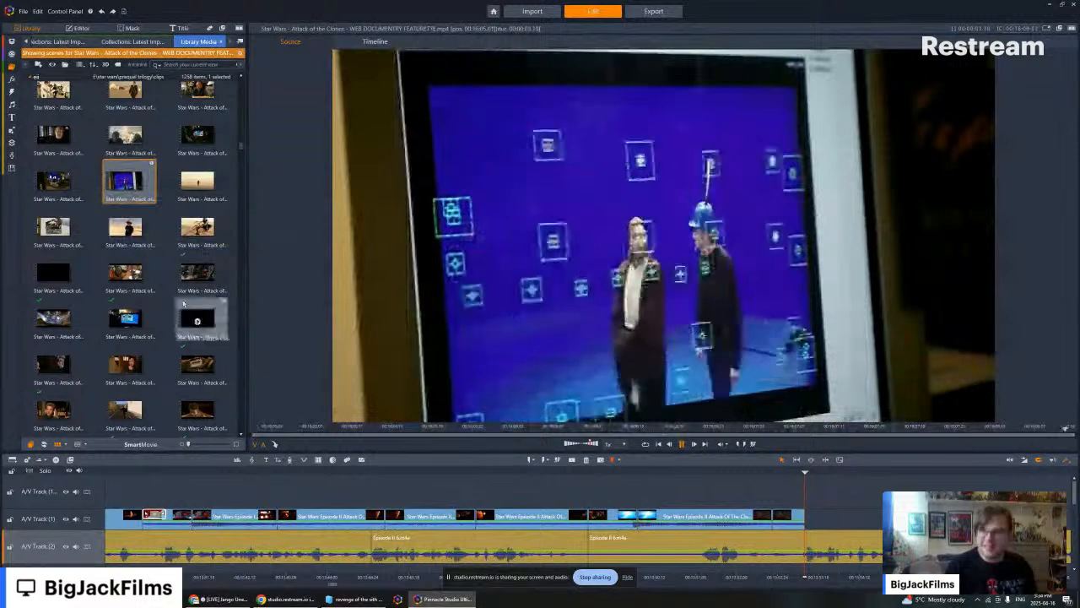
# - Browse further through the web documentary scenes and preview the shot of green laser bolts against black
pyautogui.scroll(-5, 193, 267)
pyautogui.scroll(-3, 190, 263)
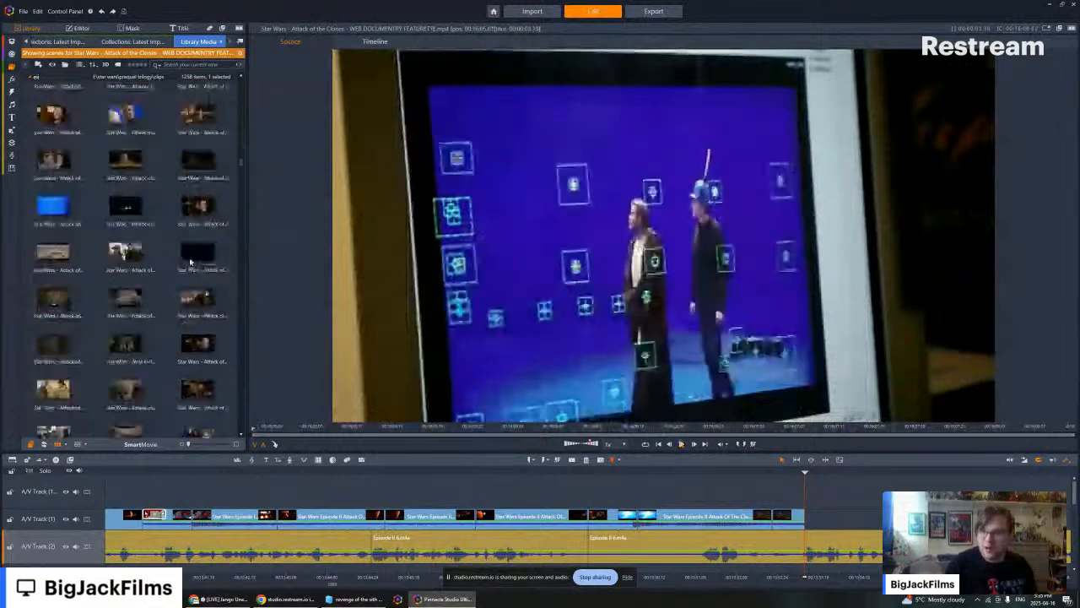
pyautogui.scroll(-3, 190, 263)
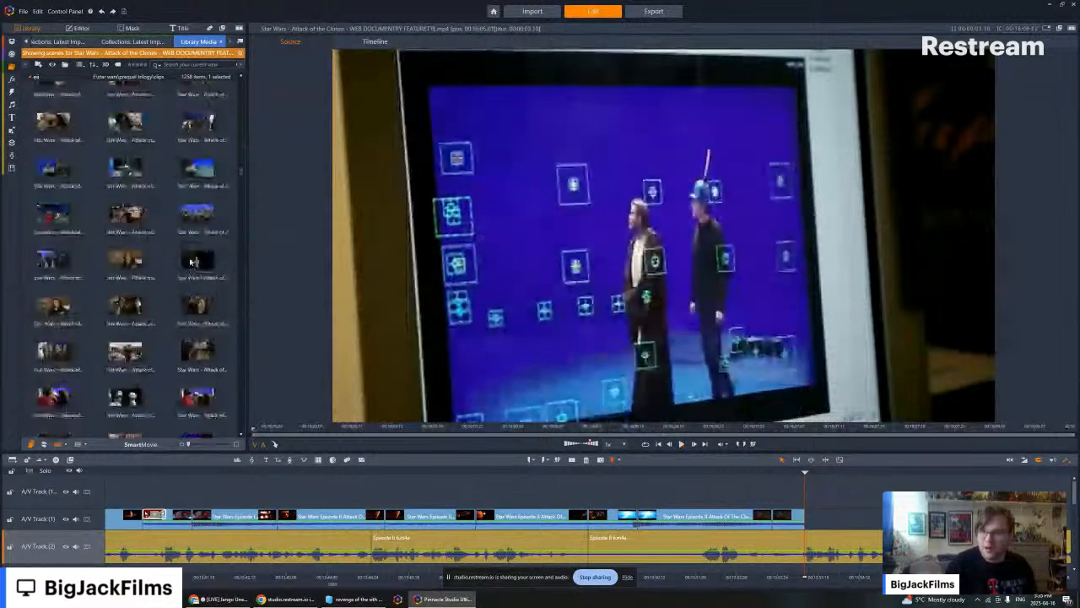
pyautogui.scroll(-3, 189, 270)
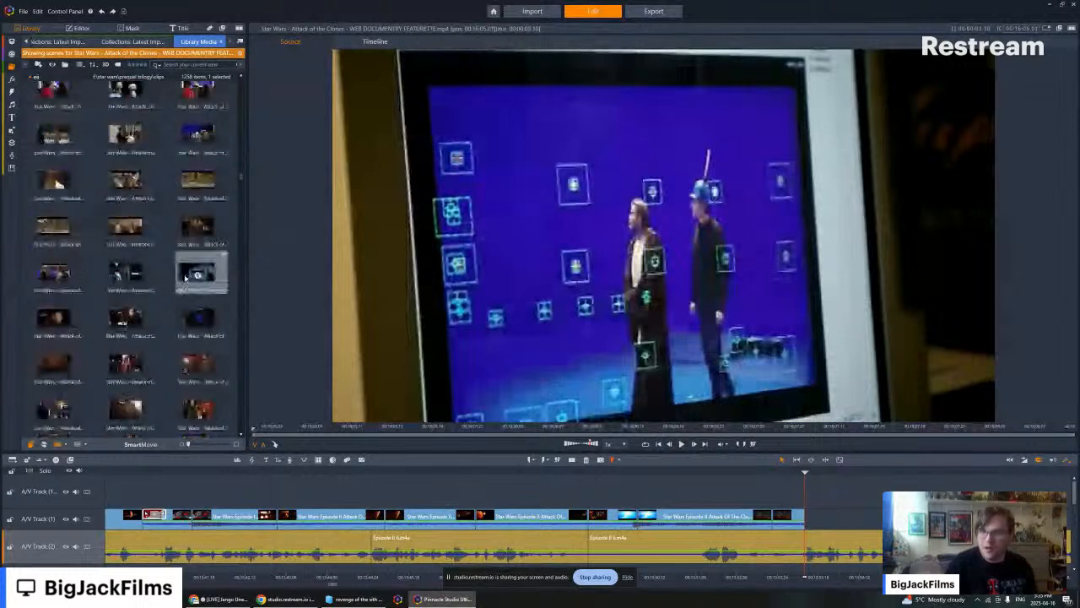
pyautogui.scroll(-3, 179, 279)
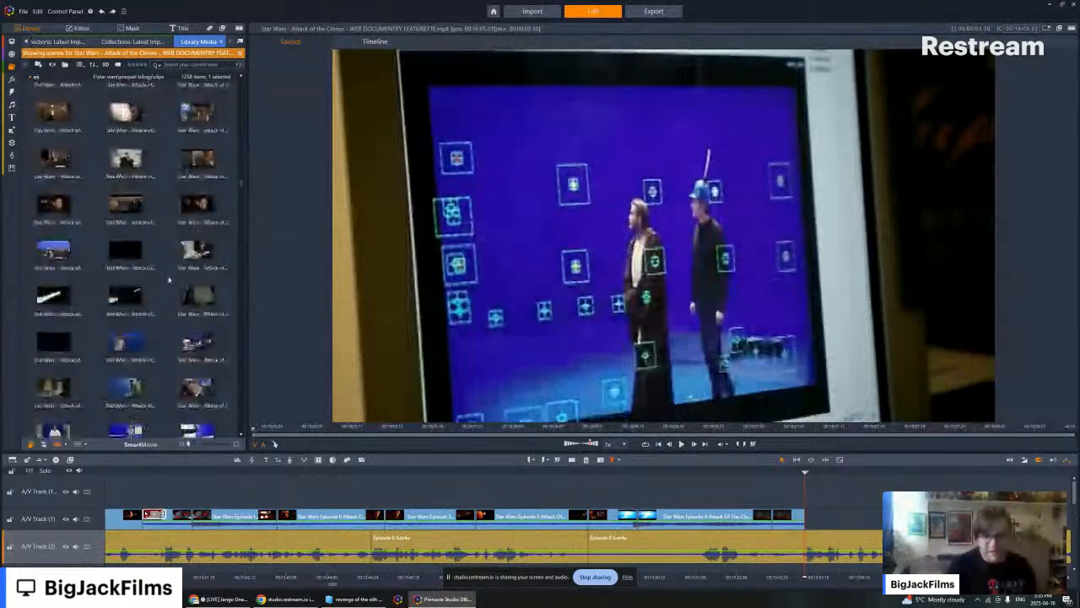
pyautogui.scroll(-2, 169, 280)
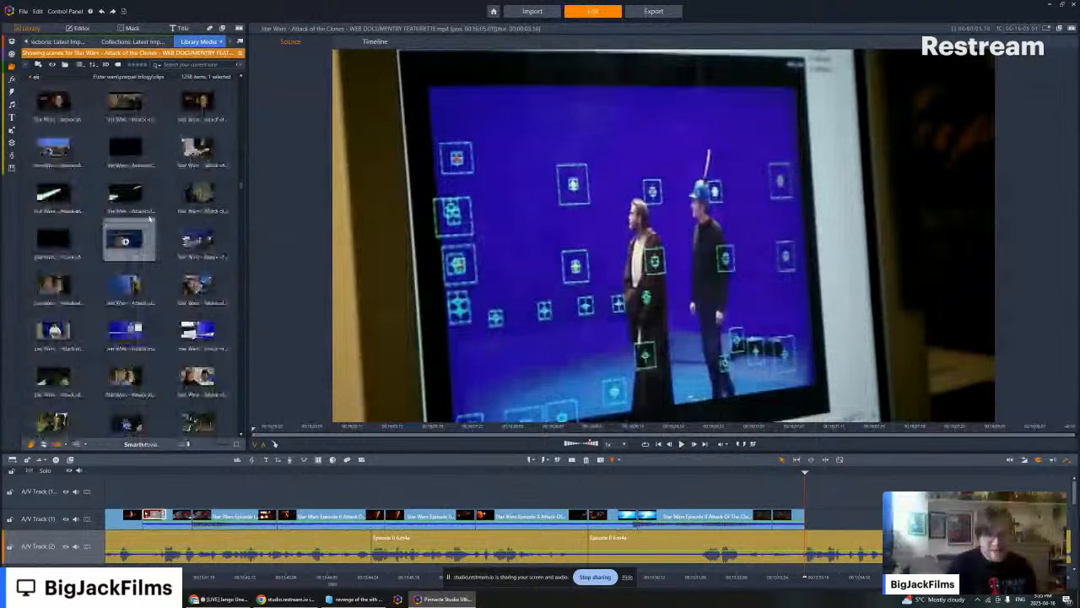
pyautogui.click(192, 185)
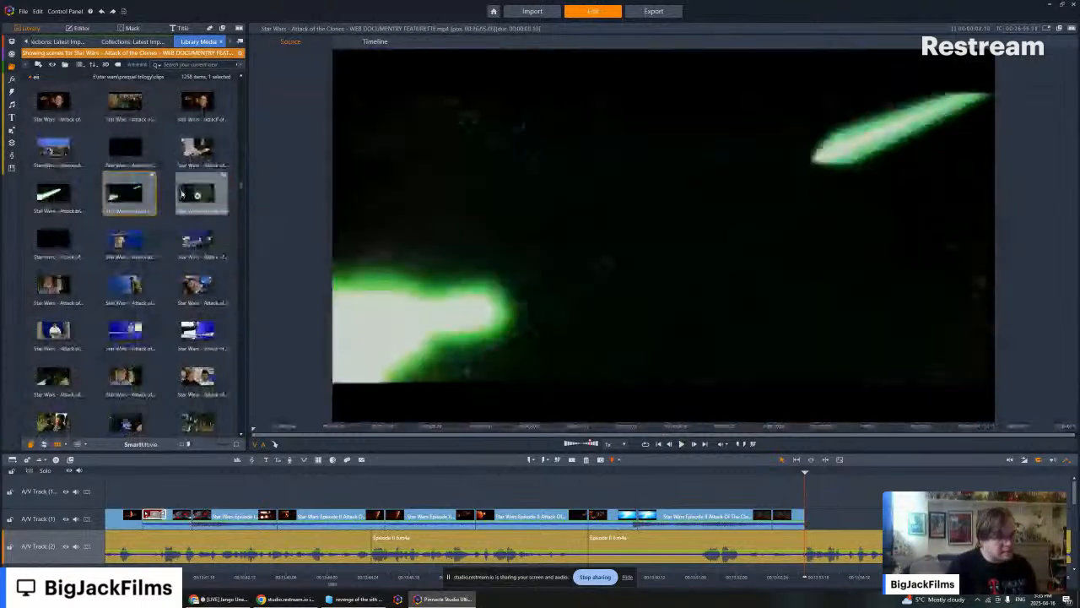
# - Find the documentary interview of the man beside the editing monitors and place it on A/V Track 1 directly after the asteroid chase clips
pyautogui.scroll(-3, 151, 229)
pyautogui.scroll(-5, 151, 229)
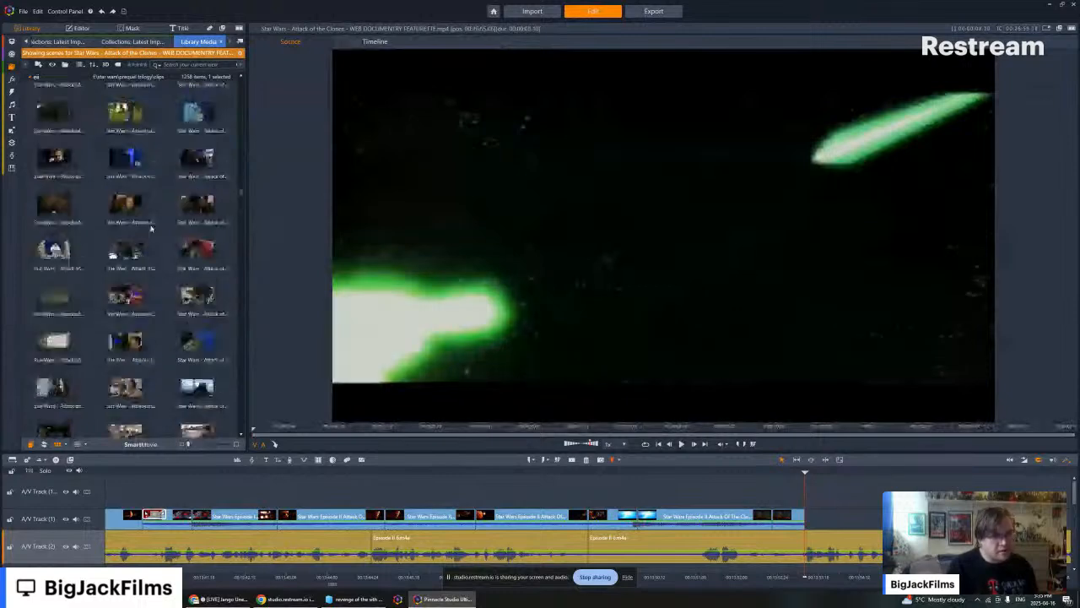
pyautogui.scroll(-3, 151, 228)
pyautogui.scroll(-3, 151, 227)
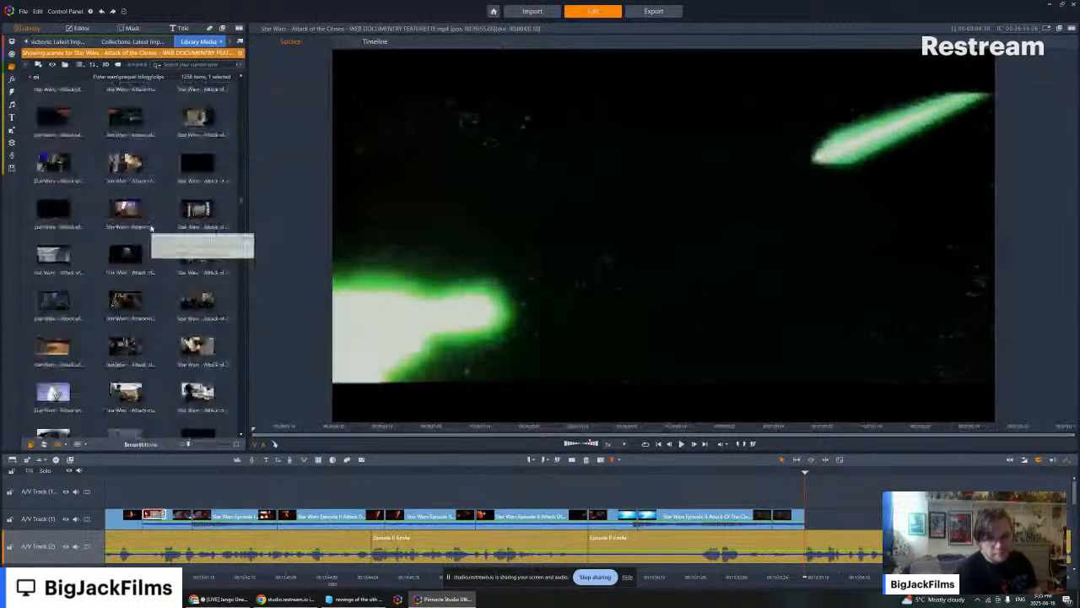
pyautogui.scroll(-3, 151, 227)
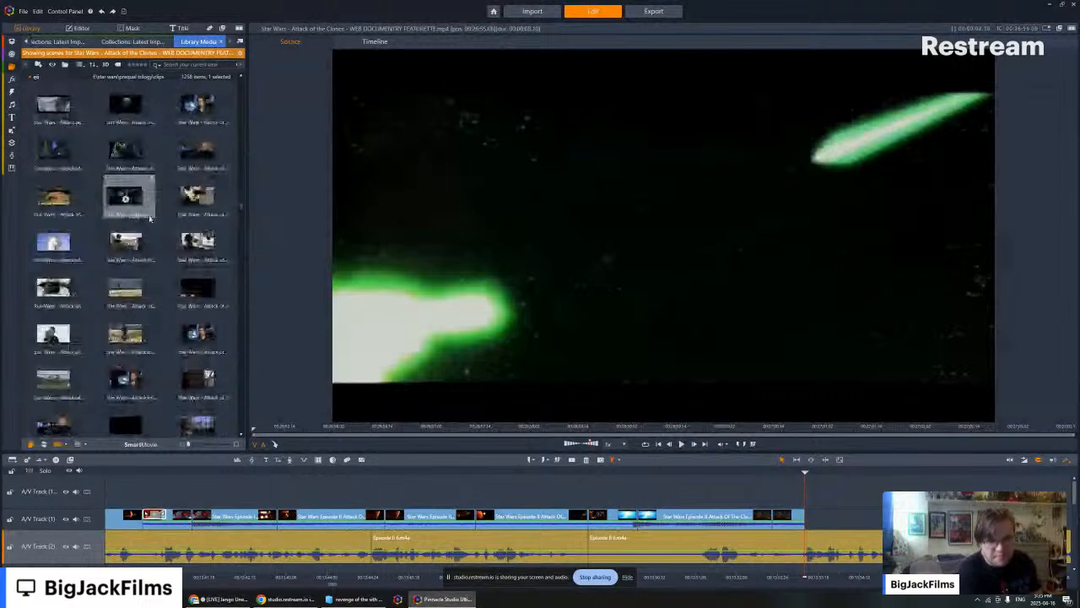
pyautogui.click(196, 152)
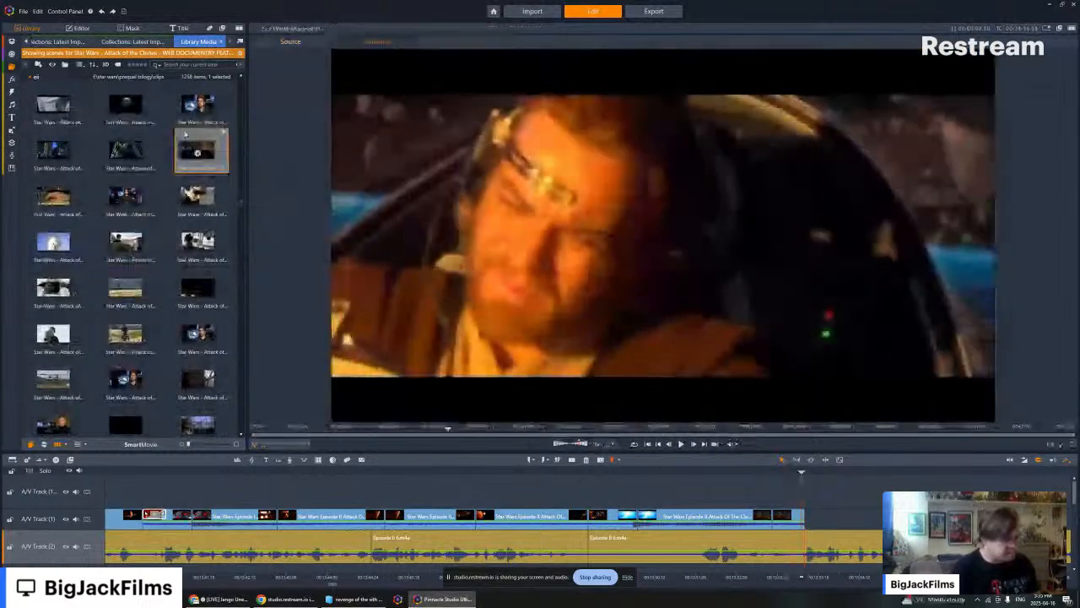
pyautogui.moveTo(186, 133); pyautogui.dragTo(814, 523)
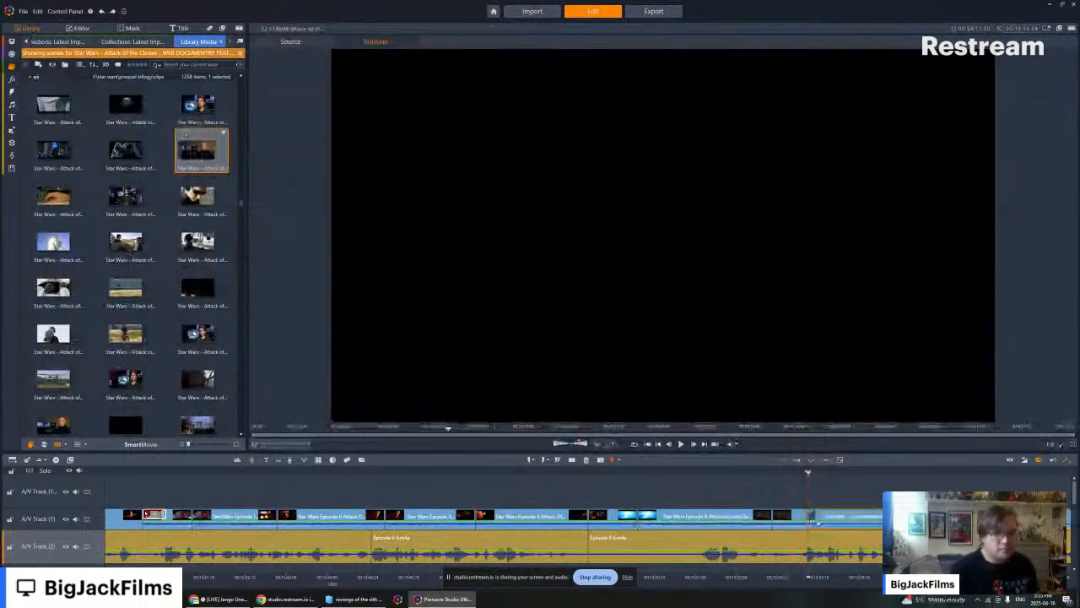
# - Turn off the audio stream of the newly placed interview clip on A/V Track 1
pyautogui.rightClick(814, 523)
pyautogui.moveTo(878, 306)
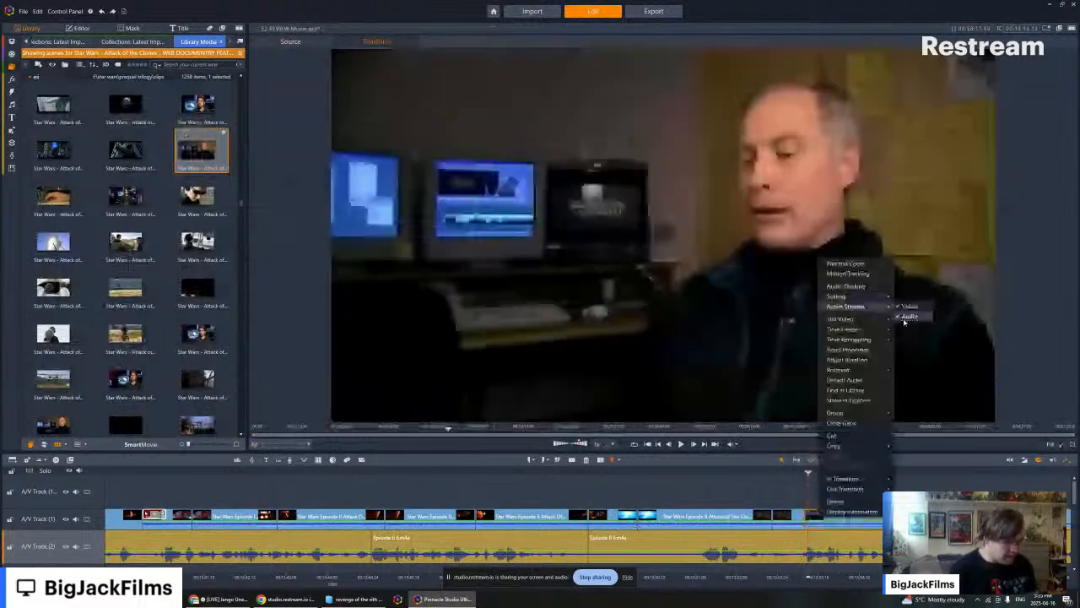
pyautogui.click(907, 317)
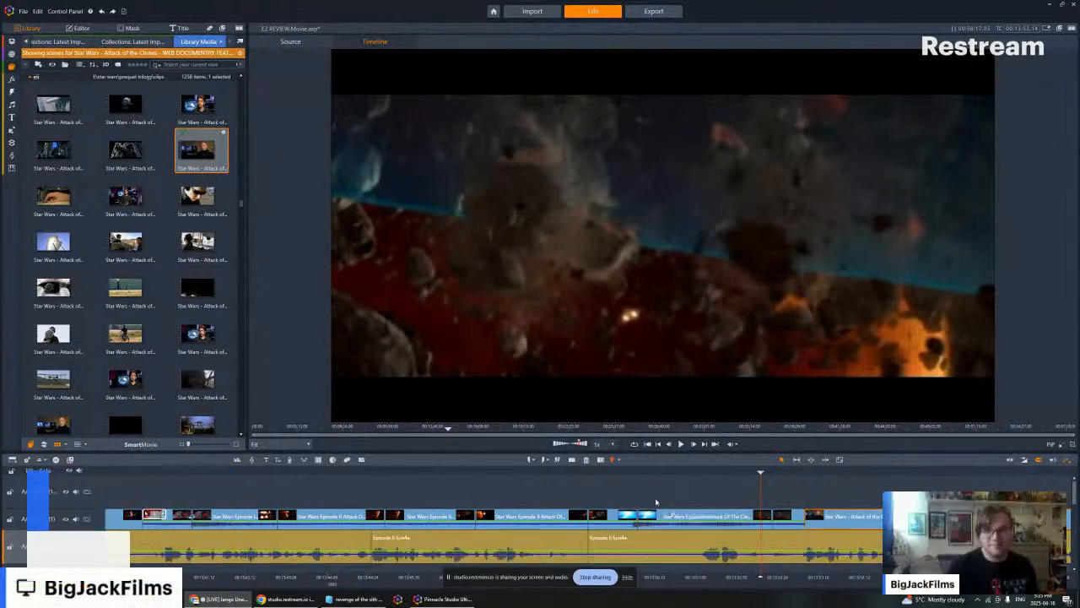
# - Play the timeline from the last asteroid chase shot through the new interview clip and return to the man beside the monitors
pyautogui.click(681, 444)
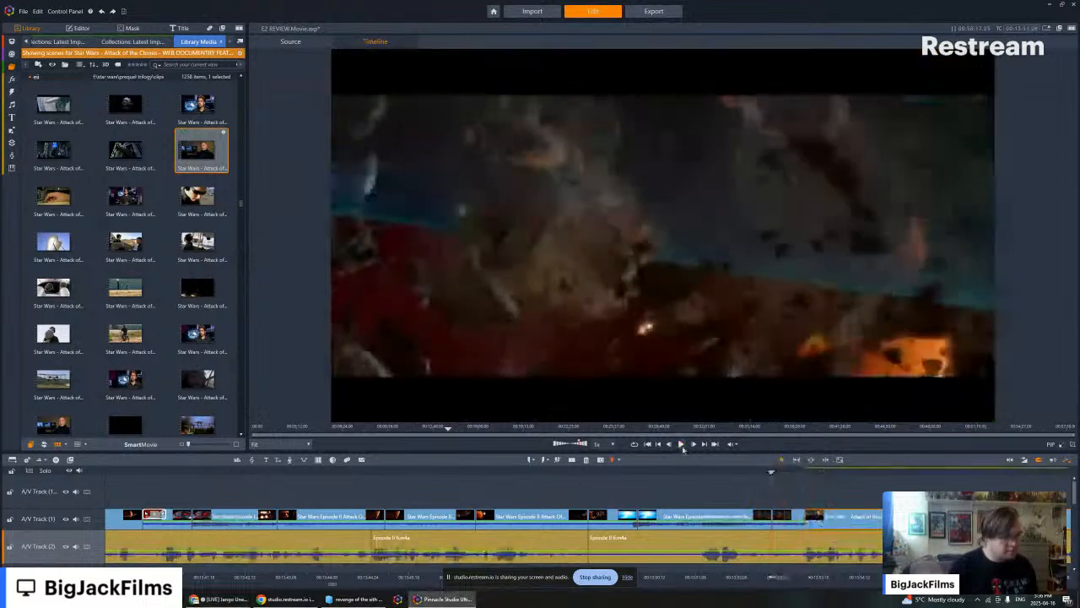
pyautogui.click(681, 444)
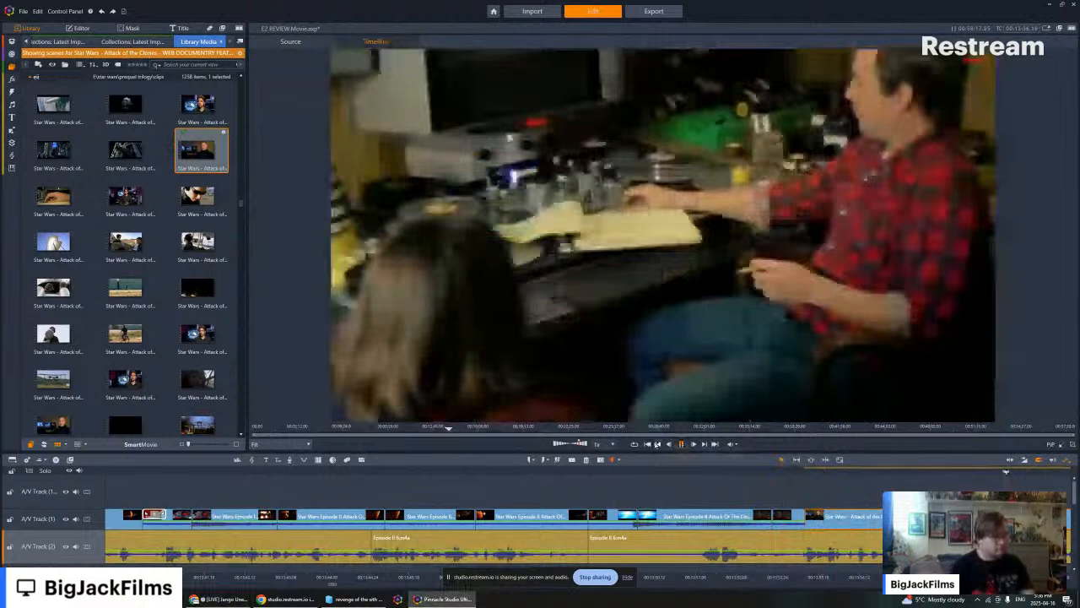
pyautogui.click(657, 444)
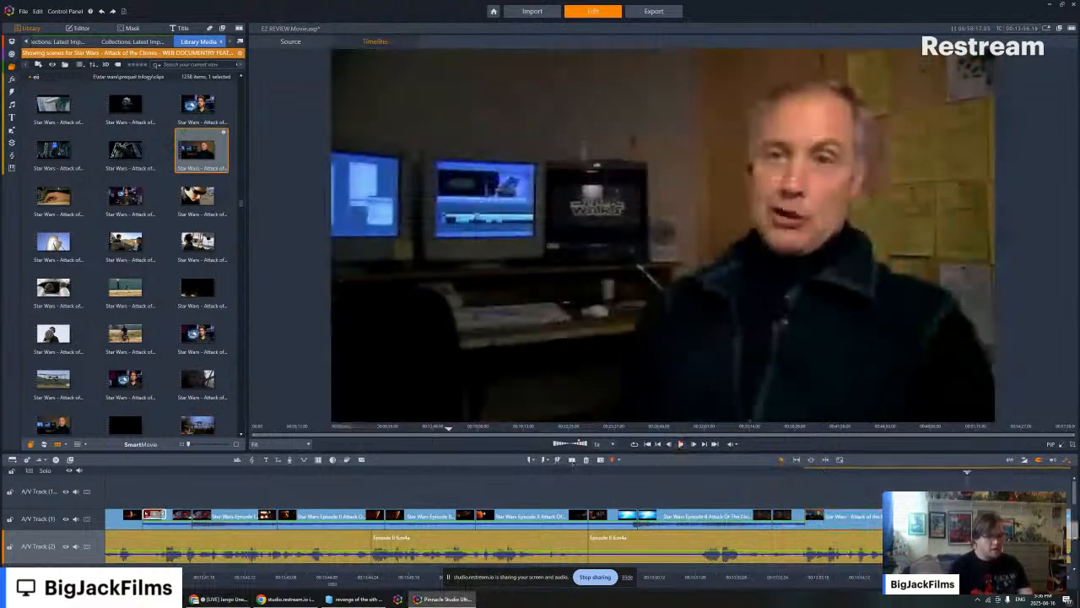
# - Delete the remainder of the interview clip past the playhead on A/V Track 1 and locate the blue explosion clip's source scene in the library
pyautogui.rightClick(931, 516)
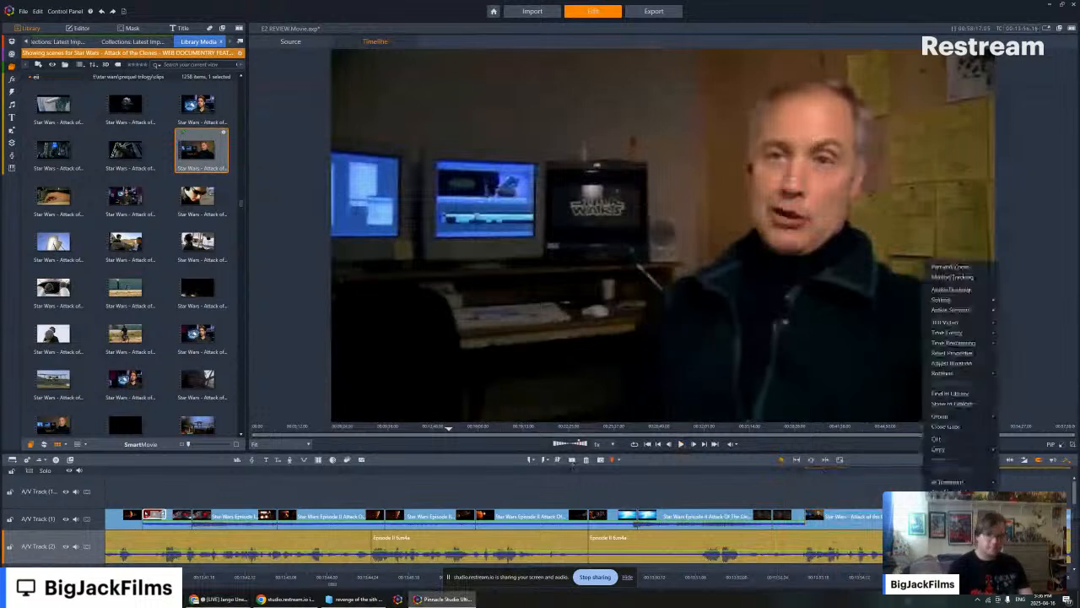
pyautogui.click(953, 505)
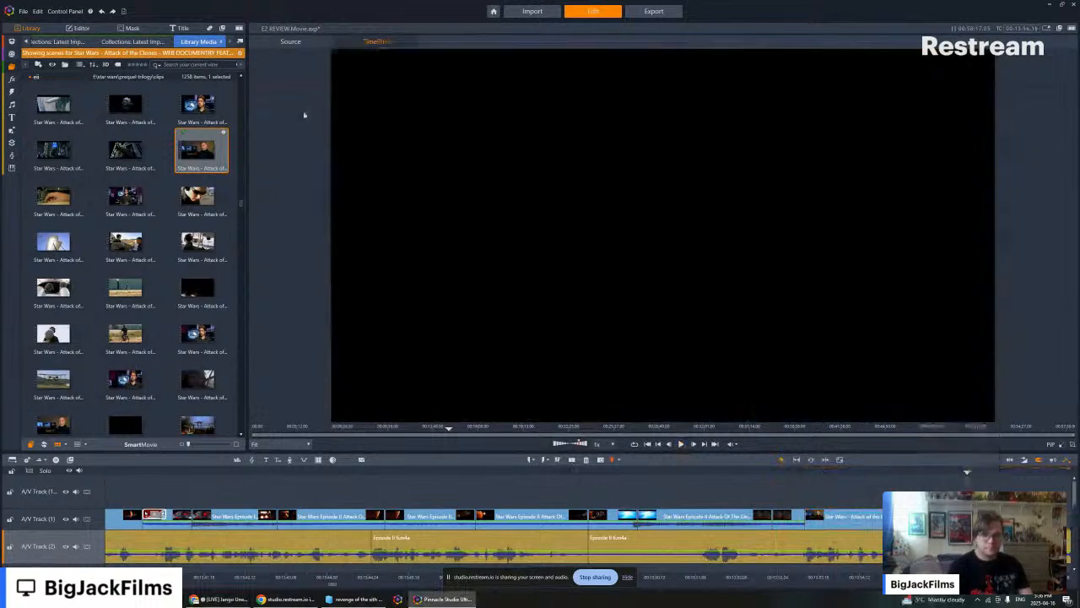
pyautogui.rightClick(707, 518)
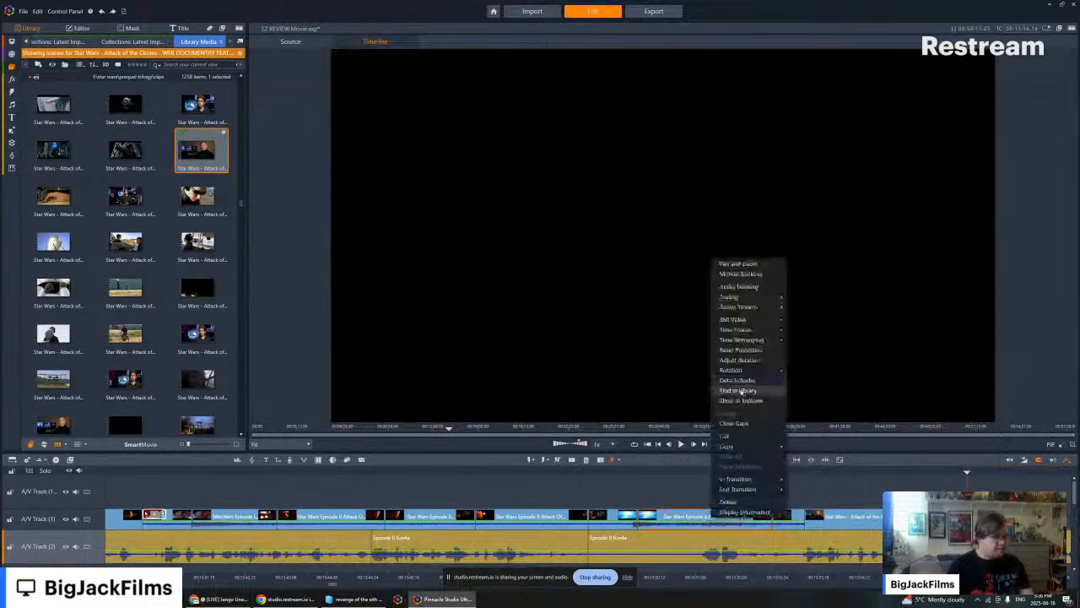
pyautogui.click(740, 391)
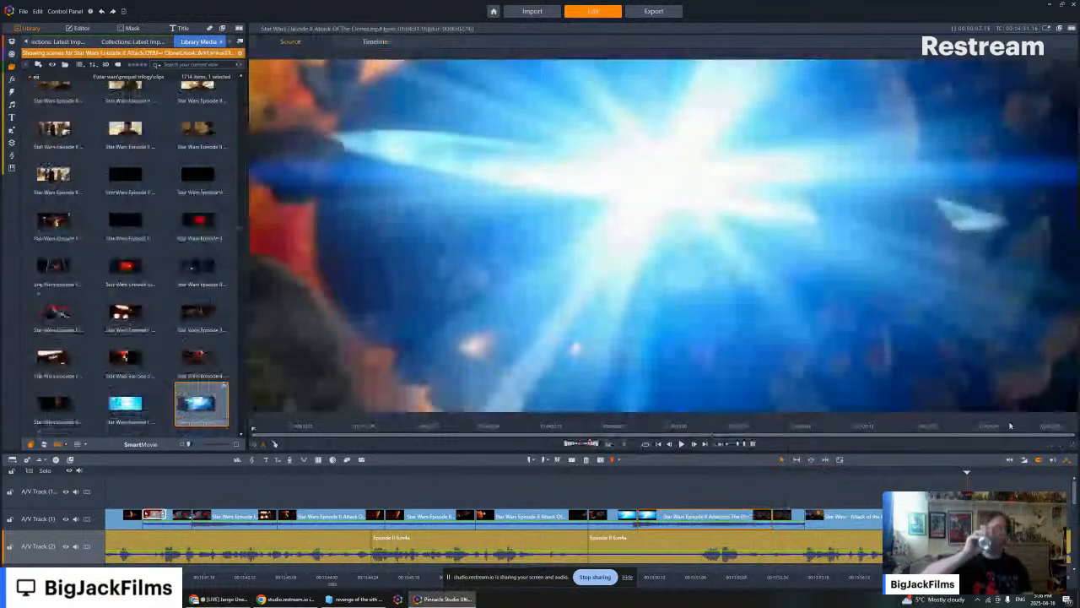
# - Browse the movie scenes around the asteroid chase and play the timeline from the interview clip's end into the uncovered narration
pyautogui.click(1016, 474)
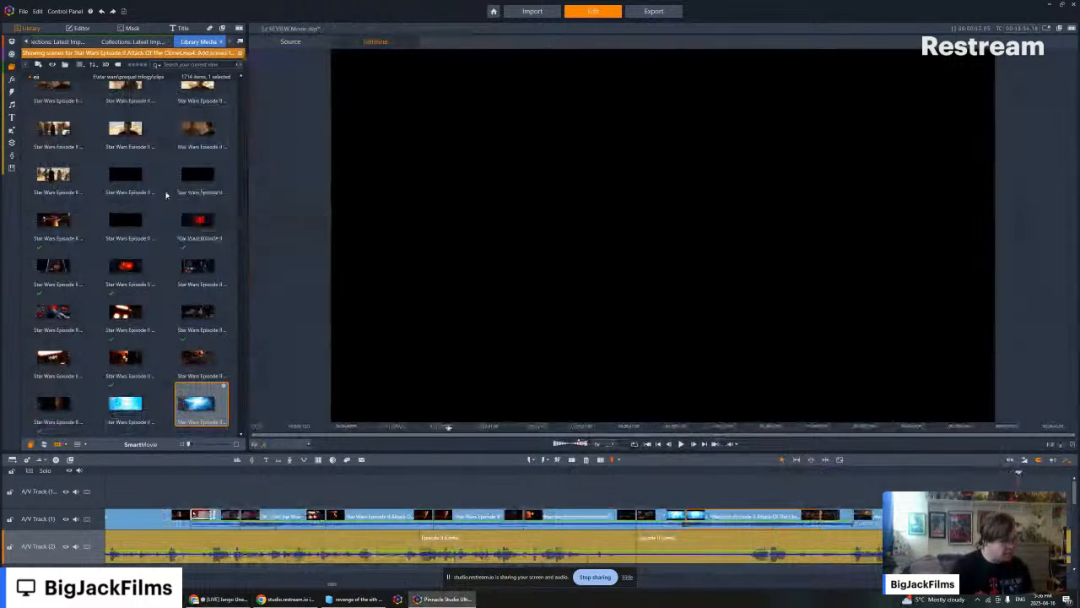
pyautogui.scroll(-3, 203, 270)
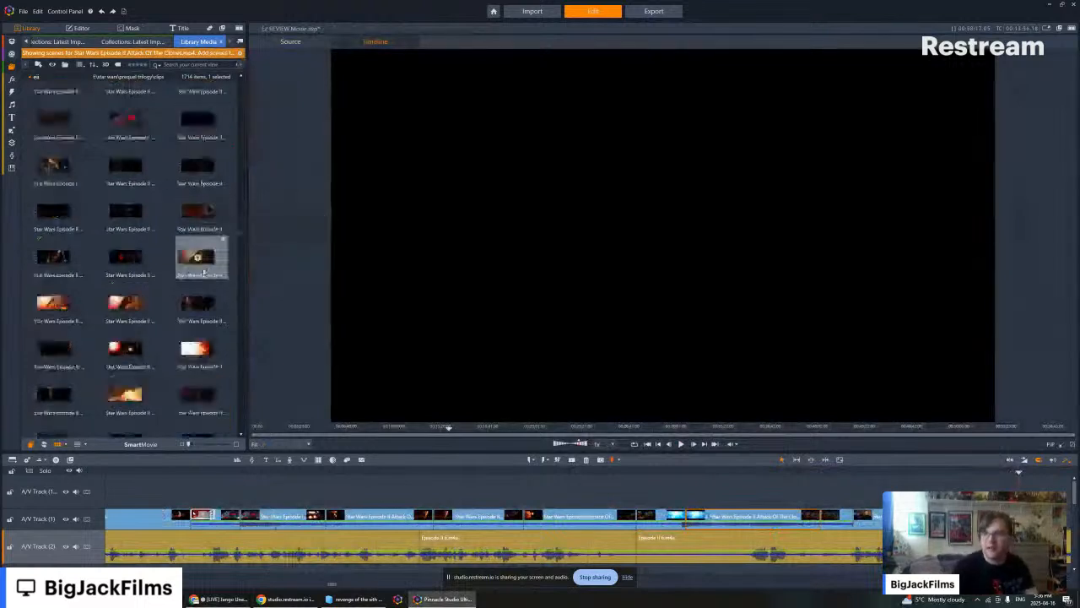
pyautogui.scroll(-3, 203, 270)
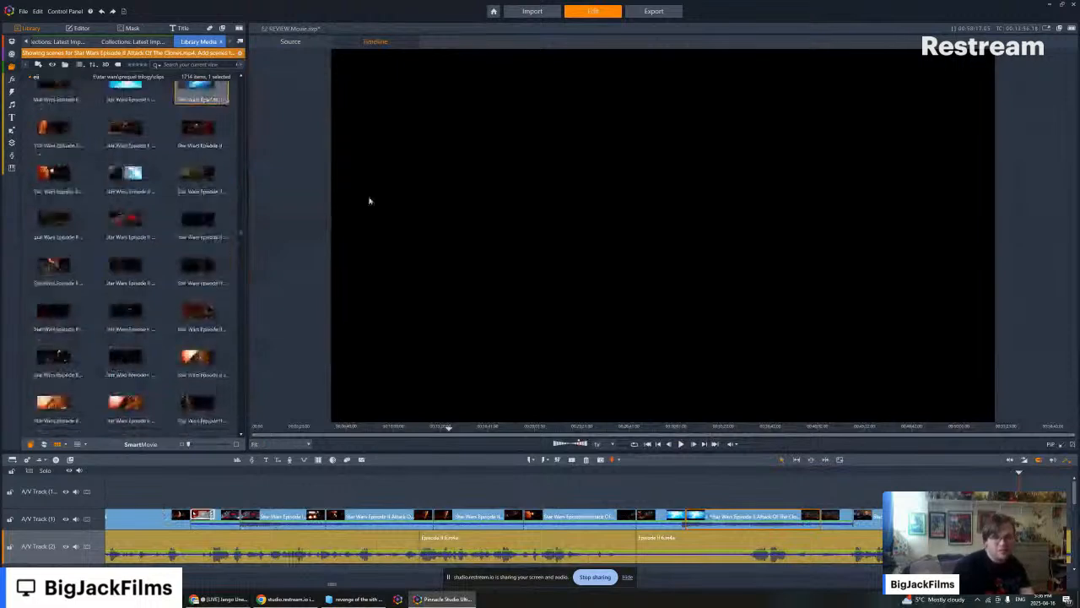
pyautogui.scroll(5, 200, 380)
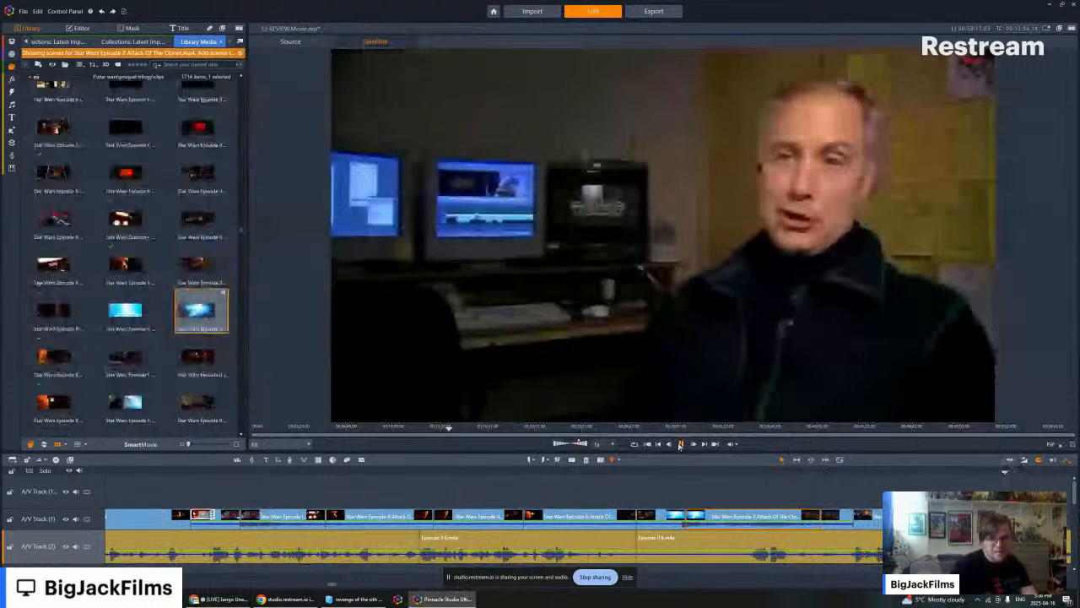
pyautogui.click(680, 444)
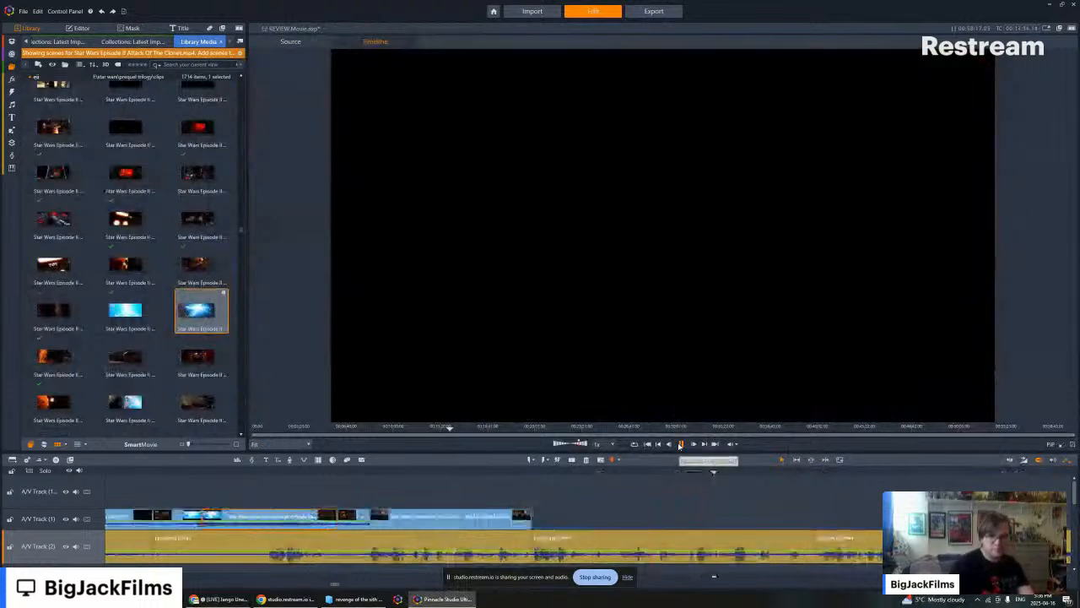
# - Find the rainy landing platform fight among the movie scenes and preview two consecutive shots of the jetpack bounty hunter
pyautogui.scroll(-5, 166, 275)
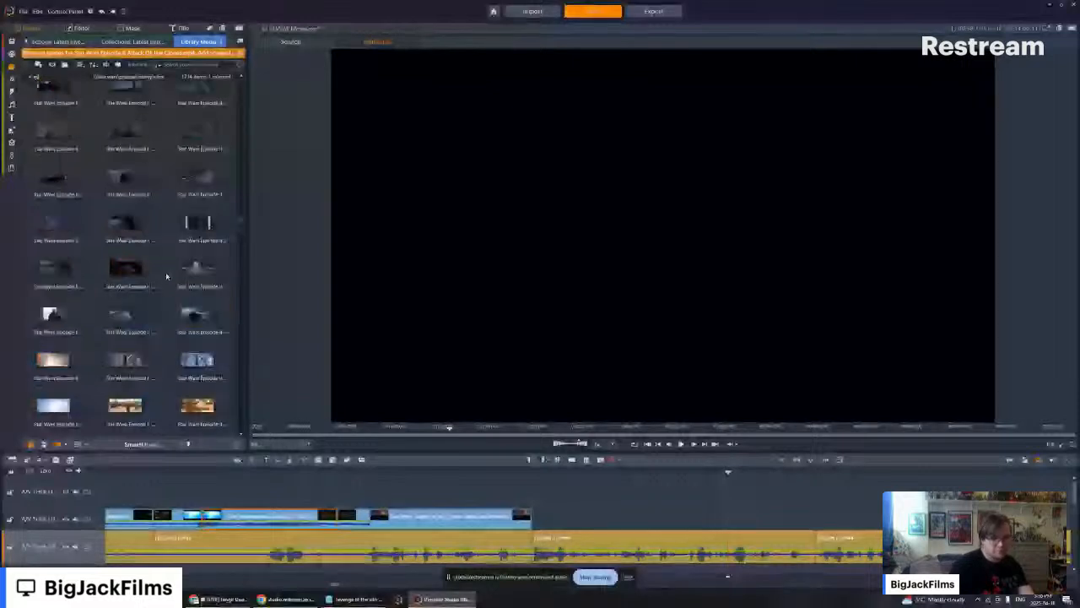
pyautogui.scroll(-5, 166, 275)
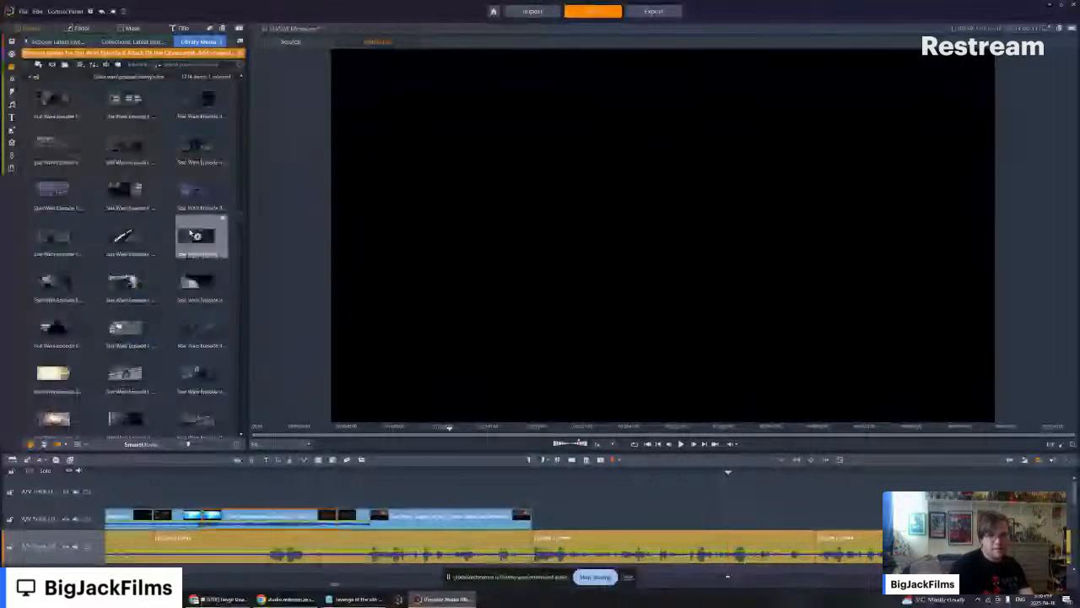
pyautogui.scroll(-5, 191, 234)
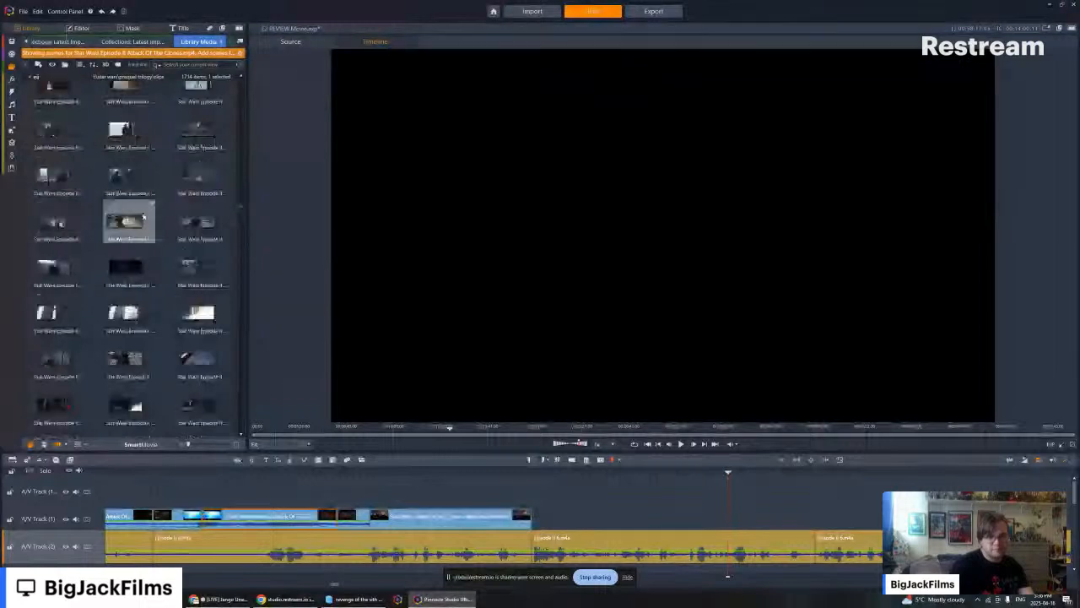
pyautogui.click(183, 173)
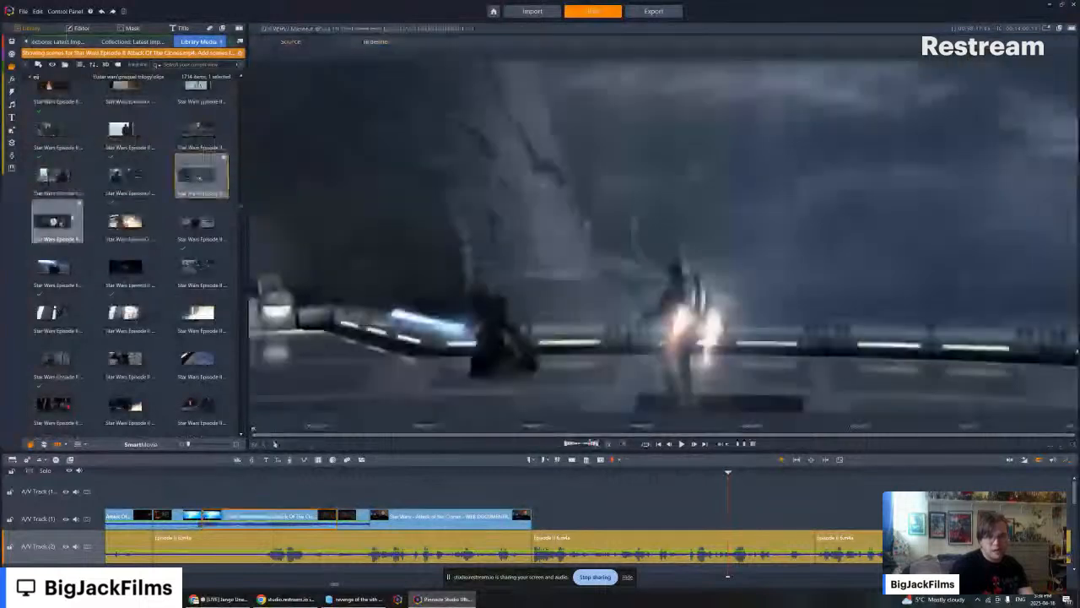
pyautogui.click(80, 222)
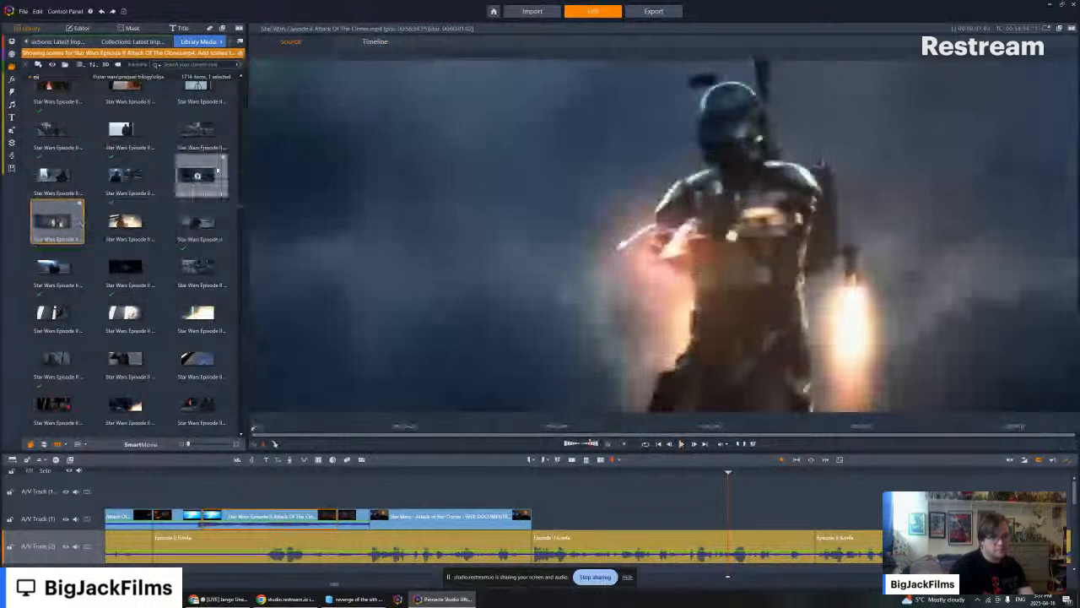
# - Place the two landing platform fight shots on A/V Track 1 directly after the interview clip and turn off their audio streams
pyautogui.keyDown('ctrl'); pyautogui.click(217, 170); pyautogui.keyUp('ctrl')
pyautogui.moveTo(75, 217); pyautogui.dragTo(539, 519)
pyautogui.rightClick(596, 516)
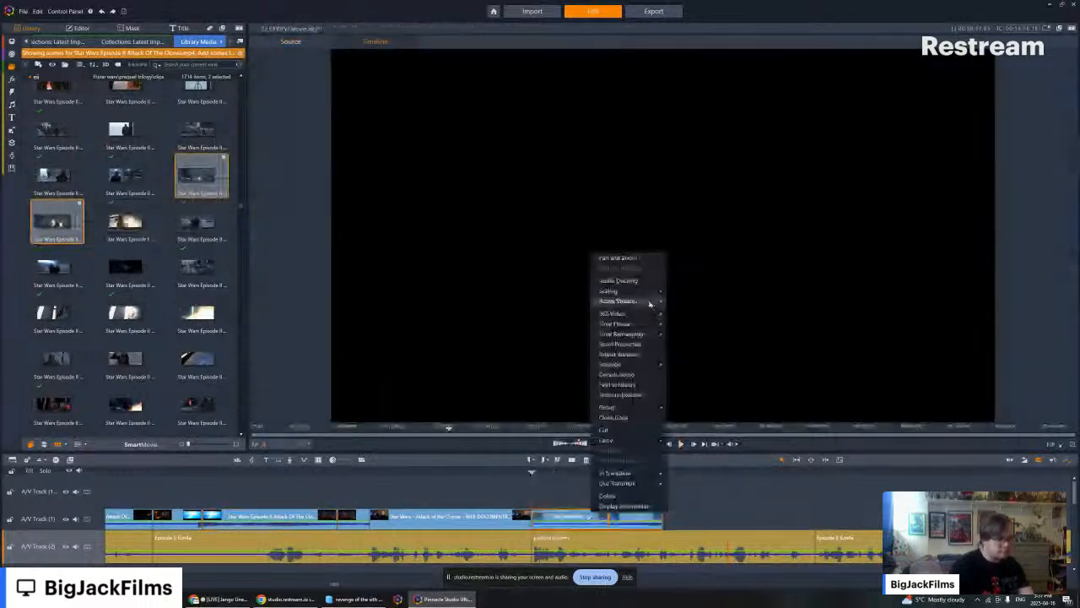
pyautogui.click(746, 523)
# - Play the timeline from the end of the interview clip through the two landing platform shots and the narration beyond them
pyautogui.press('Left')
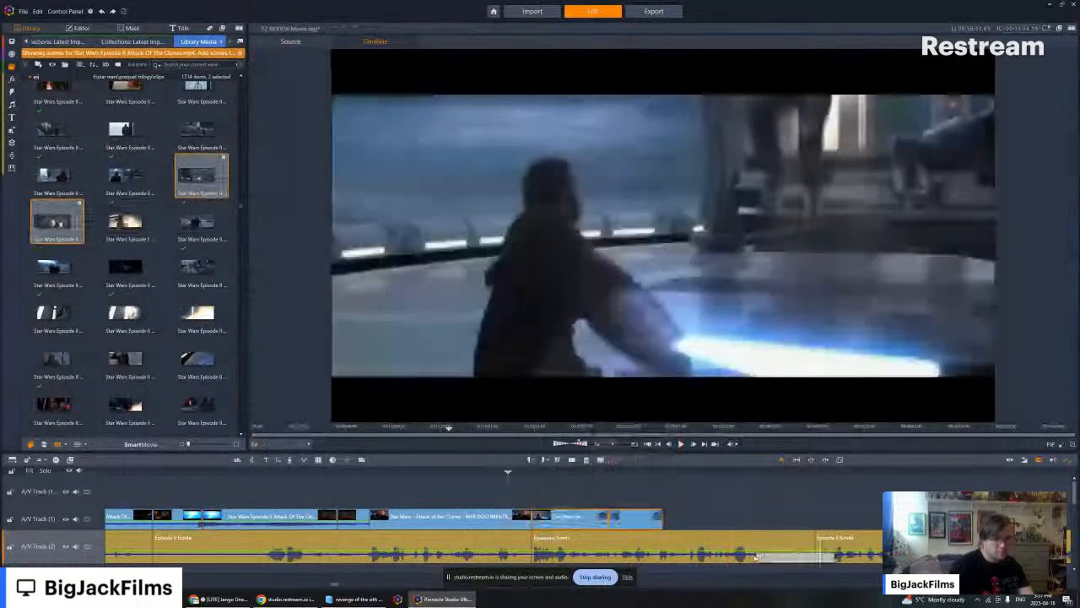
pyautogui.press('Left')
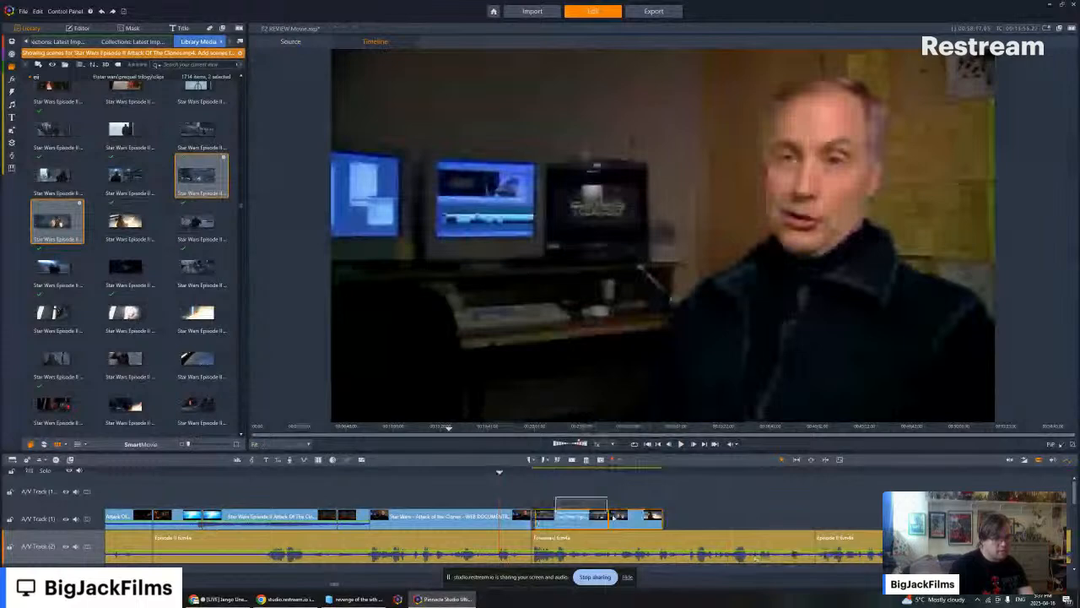
pyautogui.click(682, 445)
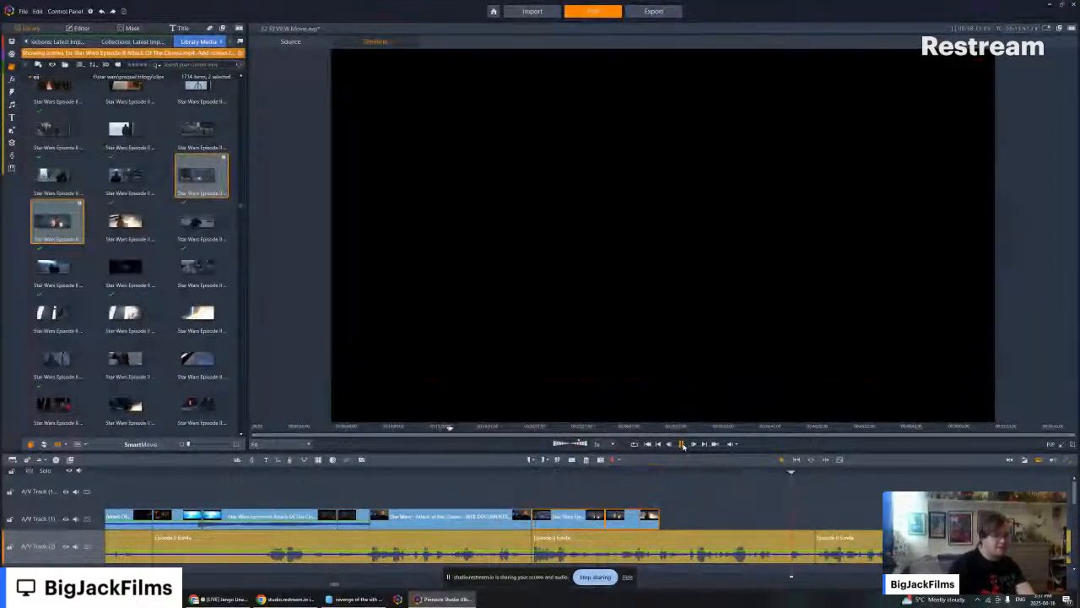
# - Browse further through the movie scenes after the landing platform fight and return the playhead to the interview clip
pyautogui.scroll(-2, 175, 293)
pyautogui.scroll(-2, 183, 306)
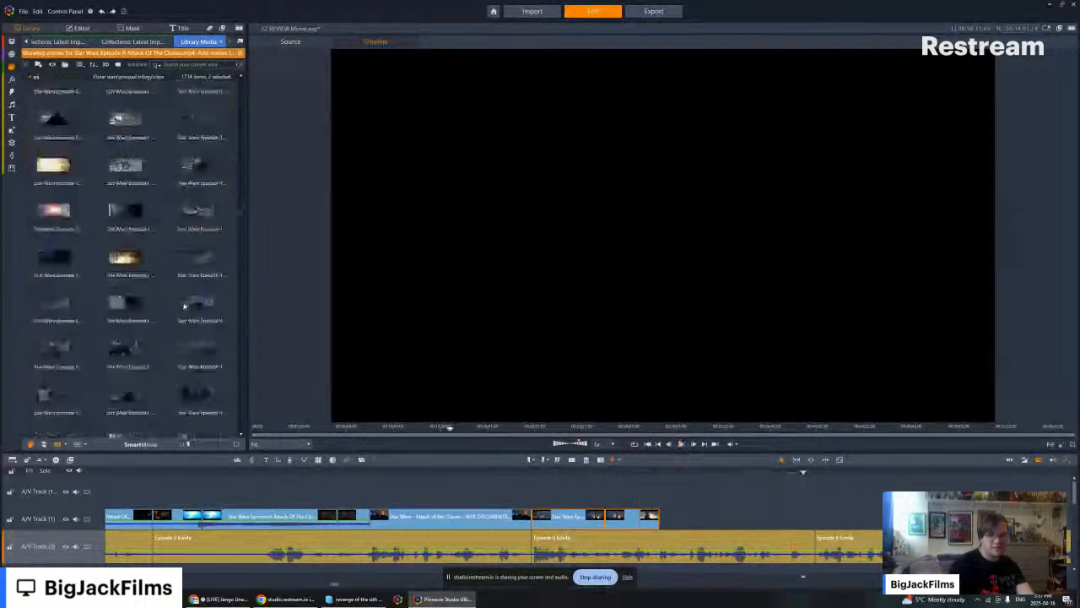
pyautogui.scroll(-1, 184, 306)
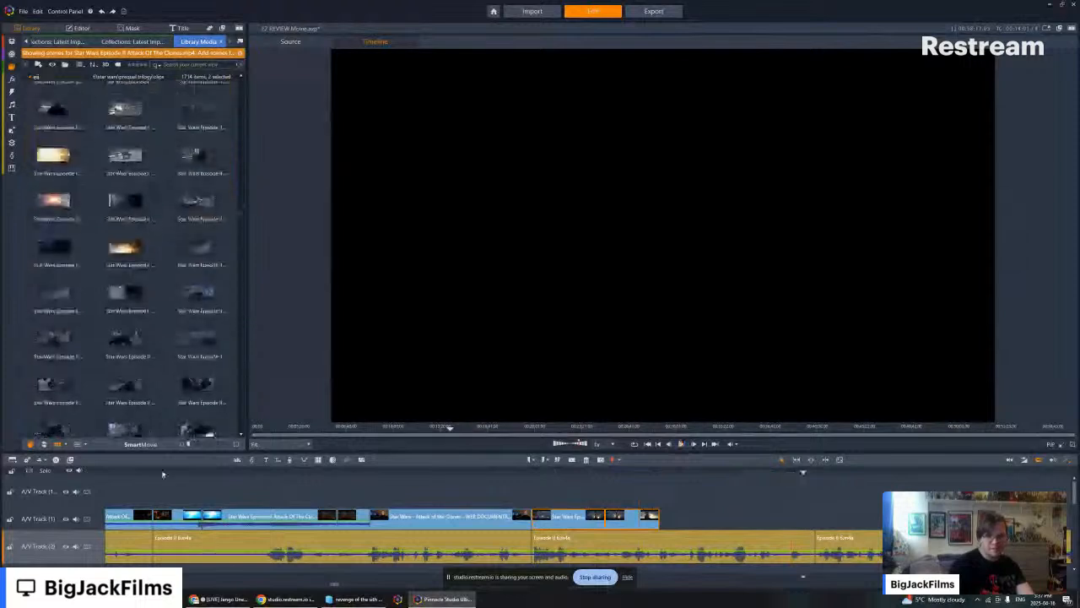
pyautogui.moveTo(163, 473); pyautogui.dragTo(880, 472)
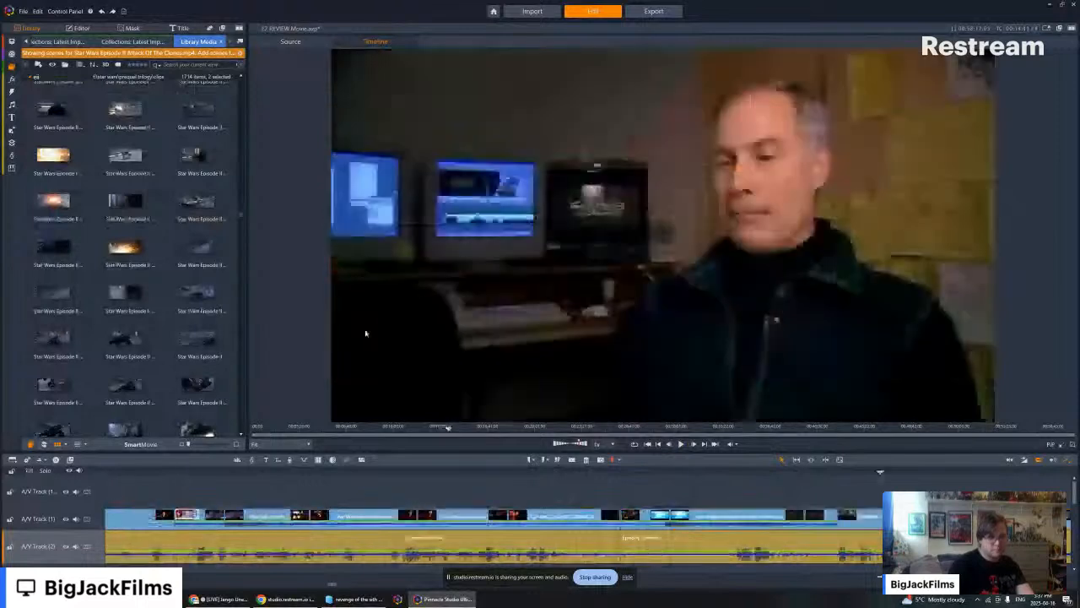
# - Browse the movie scenes from the asteroid chase through to the Geonosis arena battle for matching shots
pyautogui.scroll(-5, 215, 270)
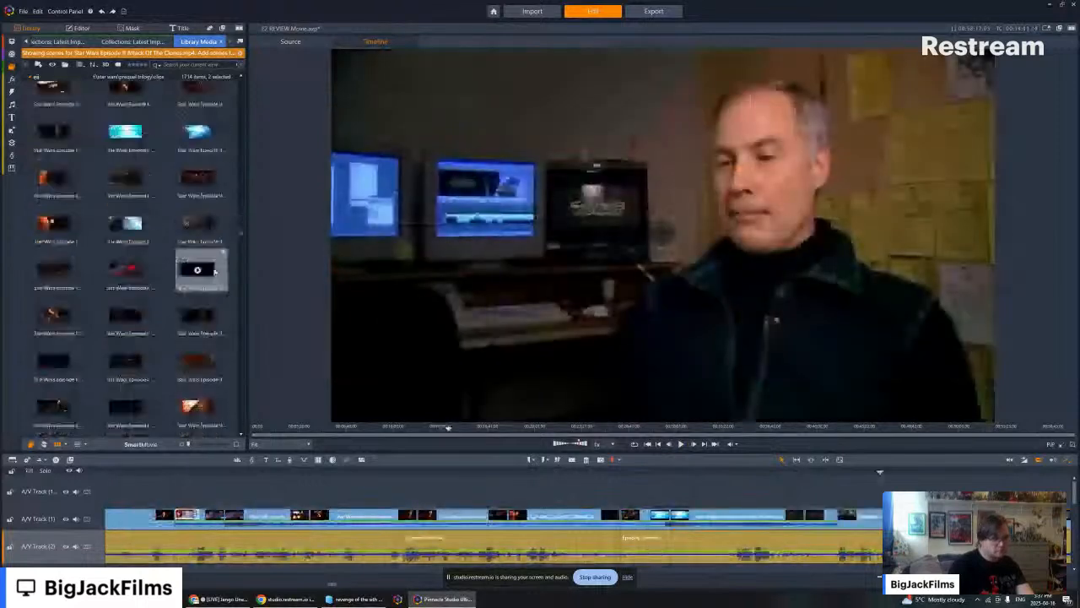
pyautogui.scroll(-3, 215, 270)
pyautogui.scroll(-3, 215, 272)
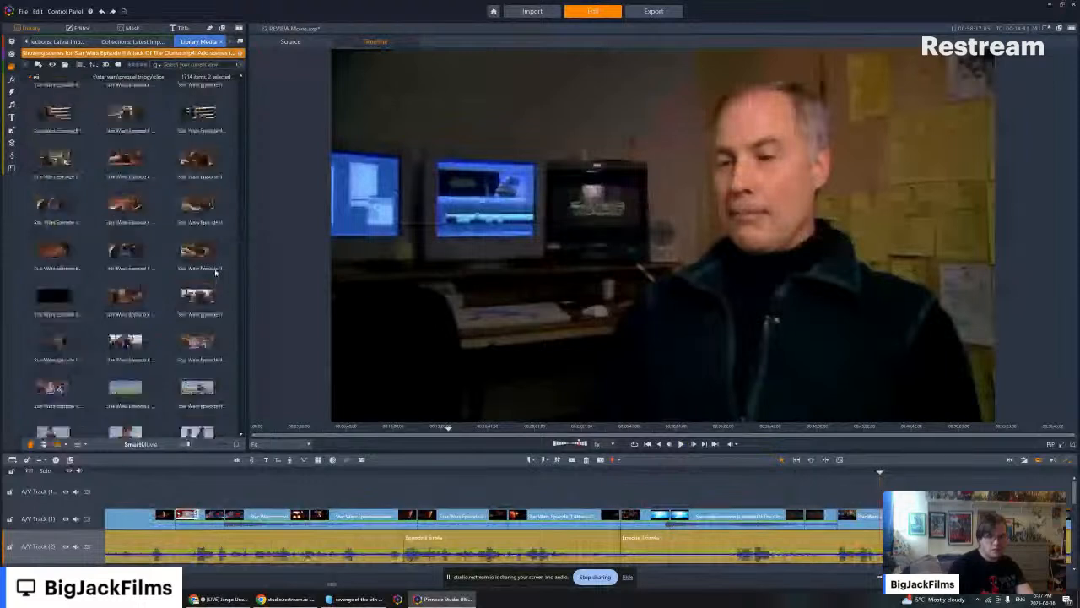
pyautogui.scroll(-3, 215, 271)
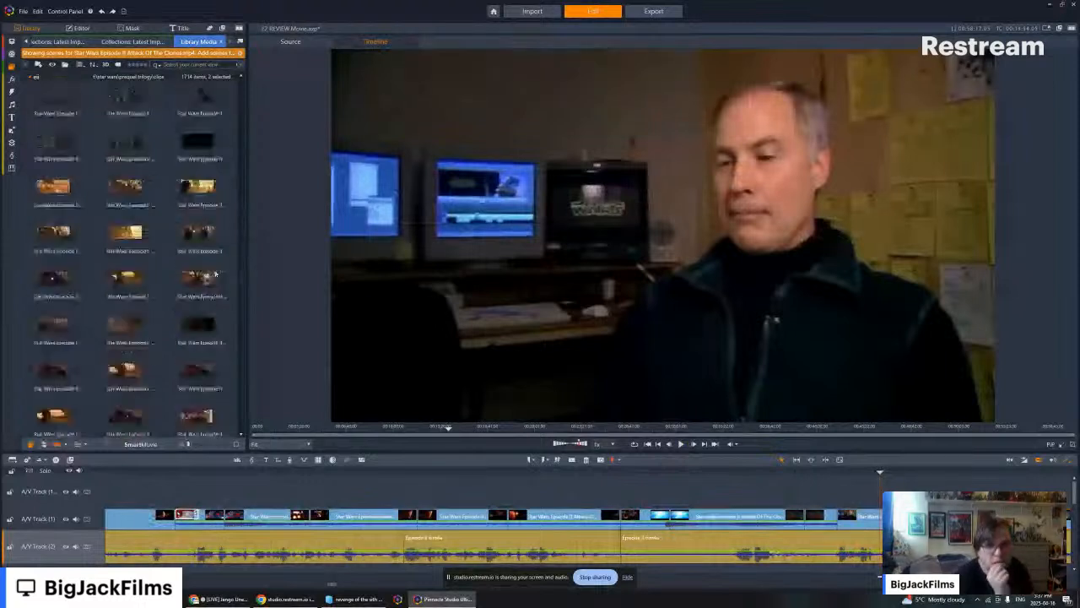
pyautogui.scroll(-9, 215, 273)
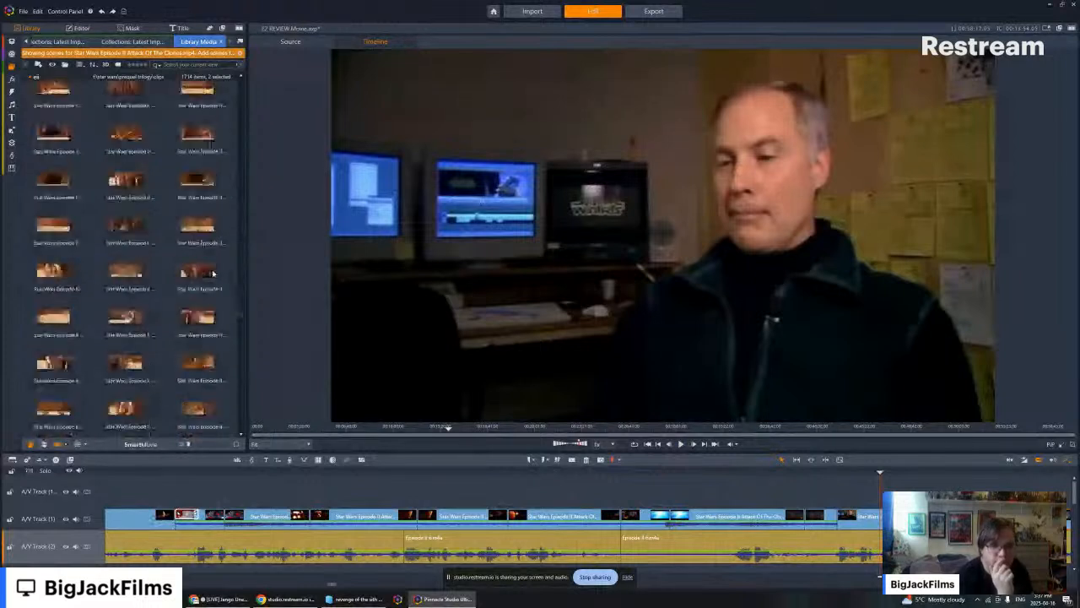
pyautogui.scroll(-3, 213, 272)
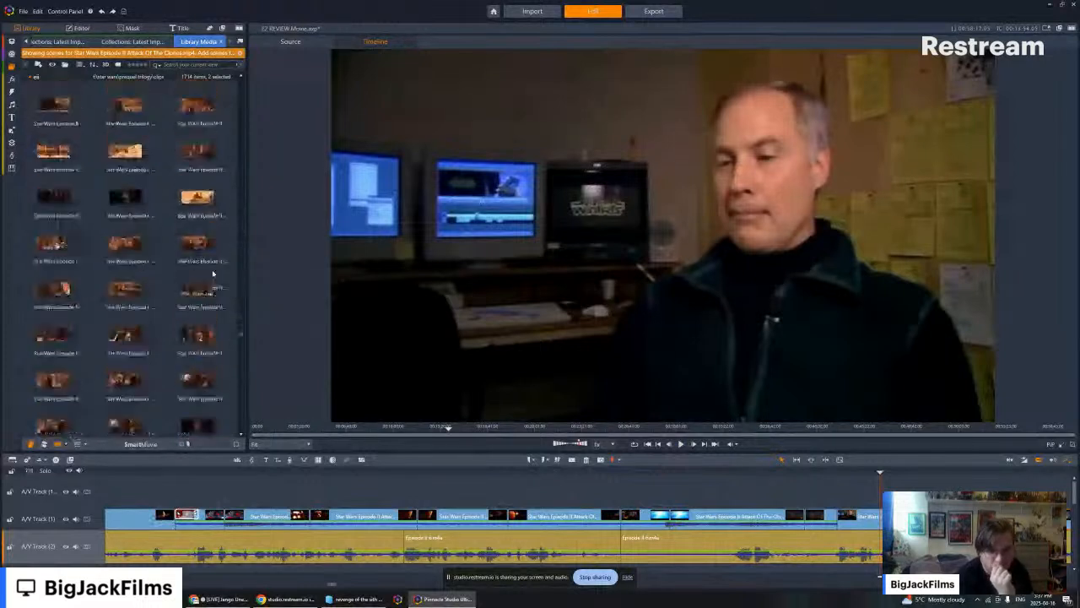
pyautogui.scroll(-3, 213, 272)
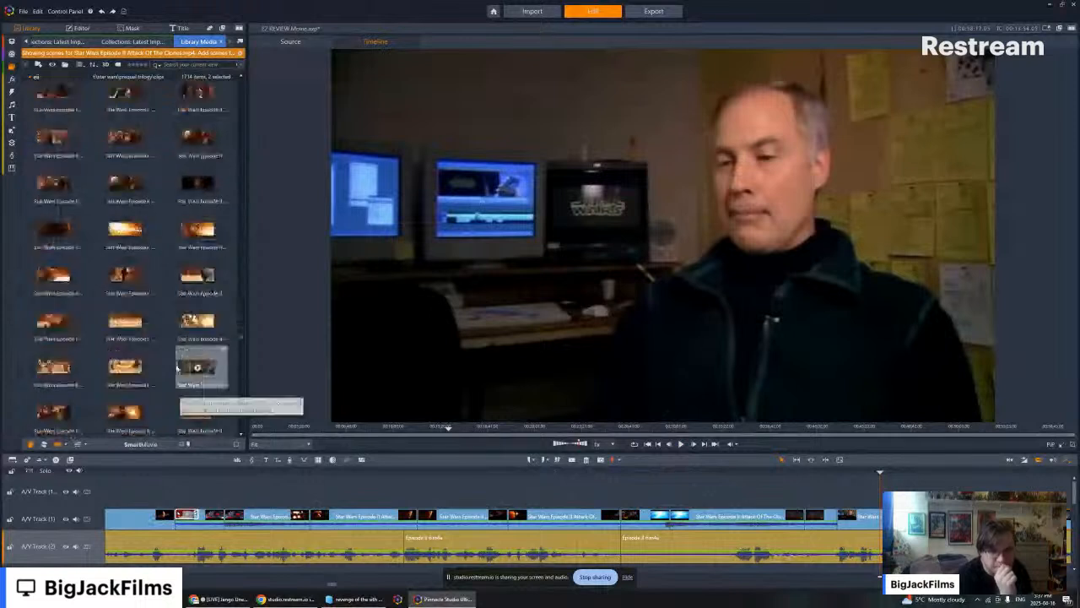
pyautogui.scroll(-3, 177, 367)
pyautogui.scroll(-3, 177, 368)
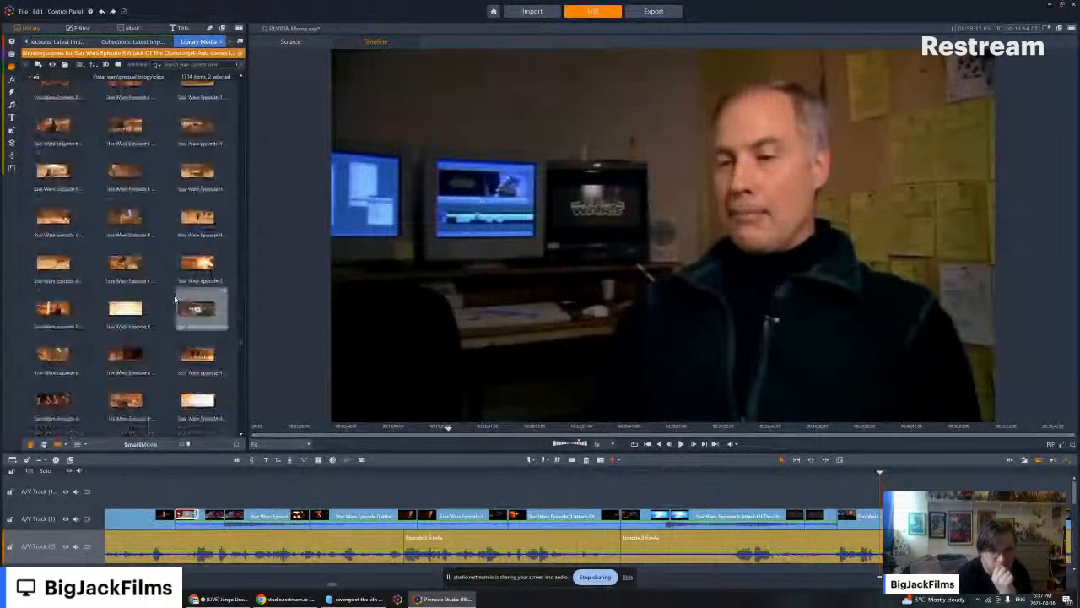
pyautogui.scroll(-1, 174, 276)
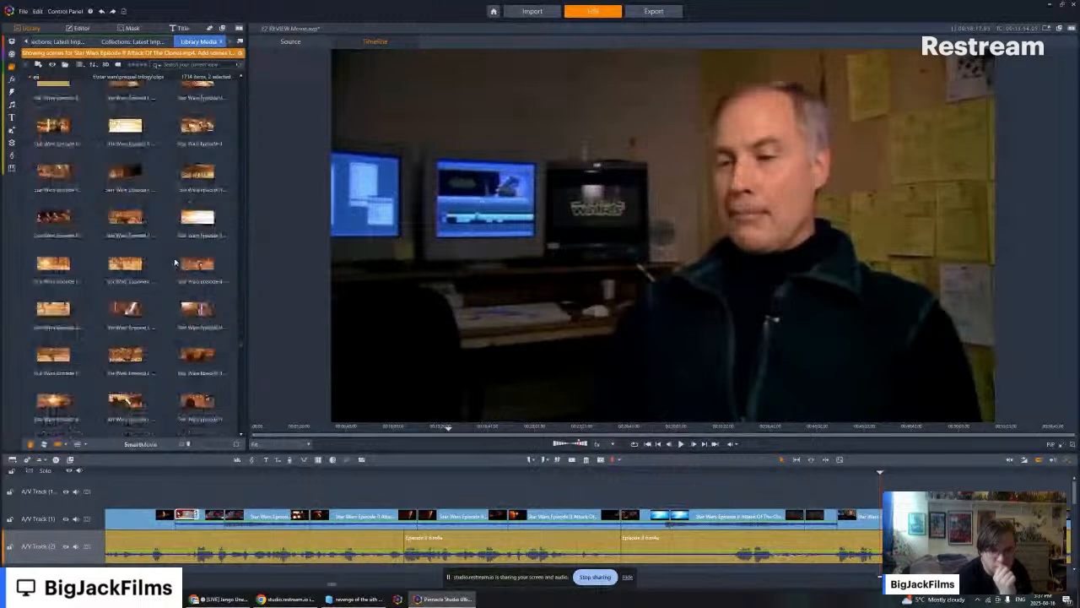
# - Preview the two consecutive arena balcony shots showing Count Dooku and the green lightsaber
pyautogui.click(189, 355)
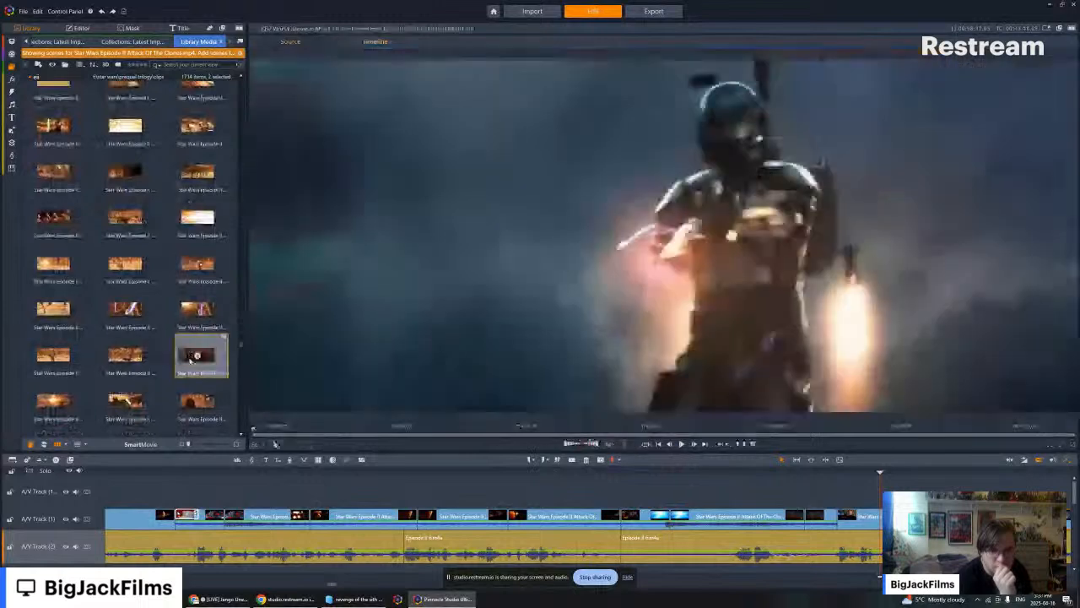
pyautogui.click(56, 403)
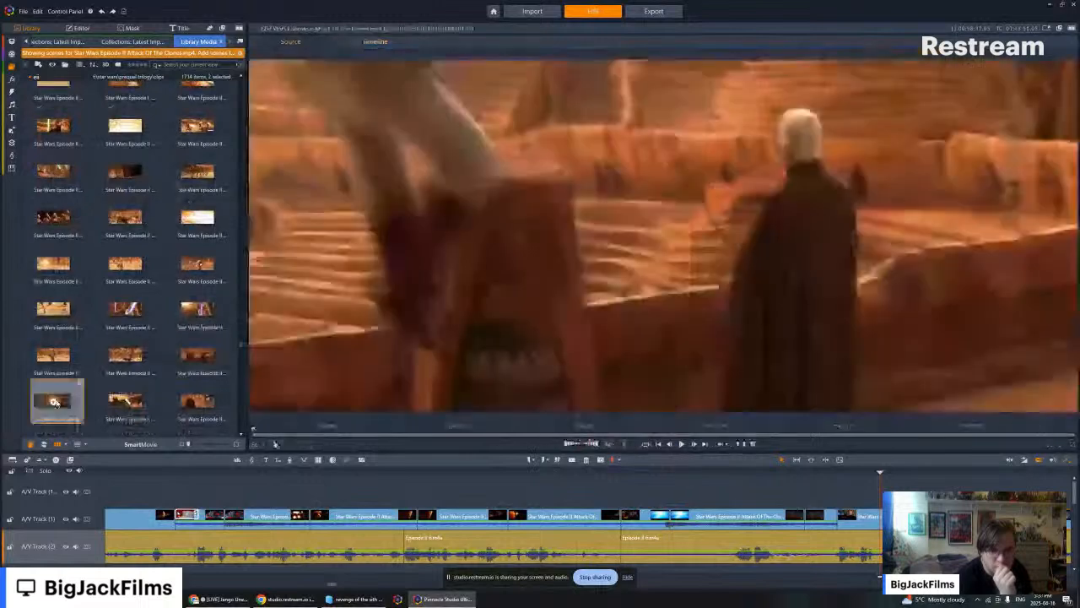
pyautogui.press('space')
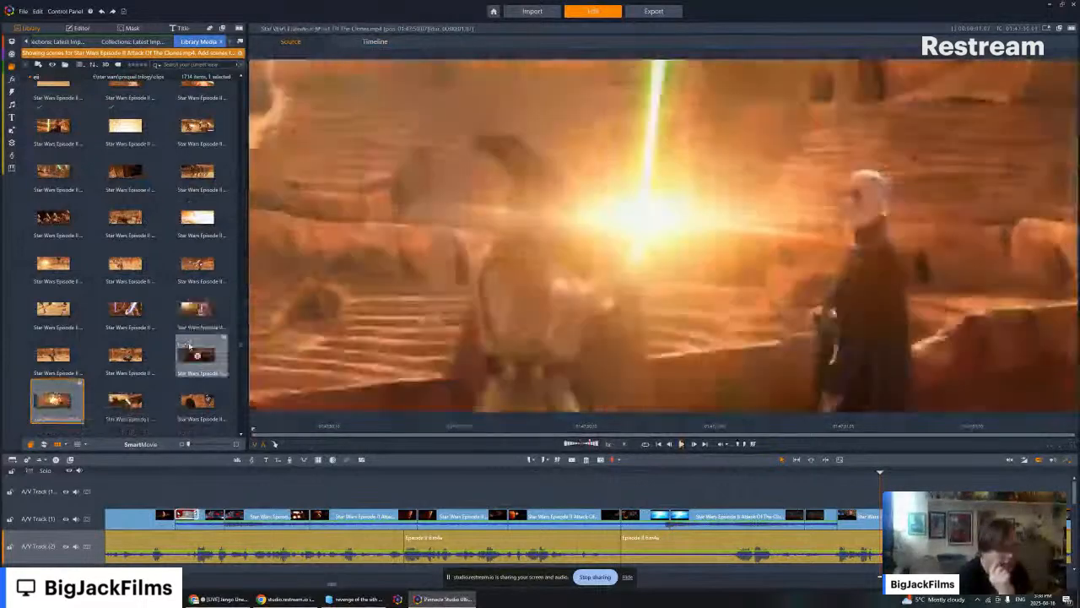
pyautogui.click(189, 346)
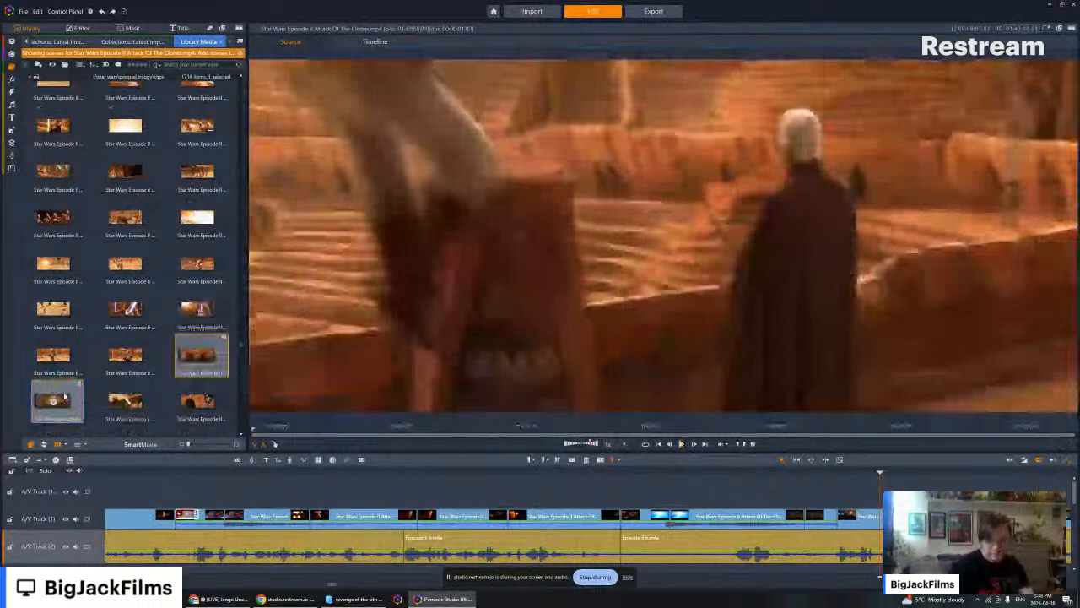
# - Add the two consecutive arena balcony shots together at the end of the video track, after the landing platform clip
pyautogui.keyDown('ctrl'); pyautogui.click(65, 396); pyautogui.keyUp('ctrl')
pyautogui.moveTo(64, 396); pyautogui.dragTo(812, 417)
pyautogui.click(821, 480)
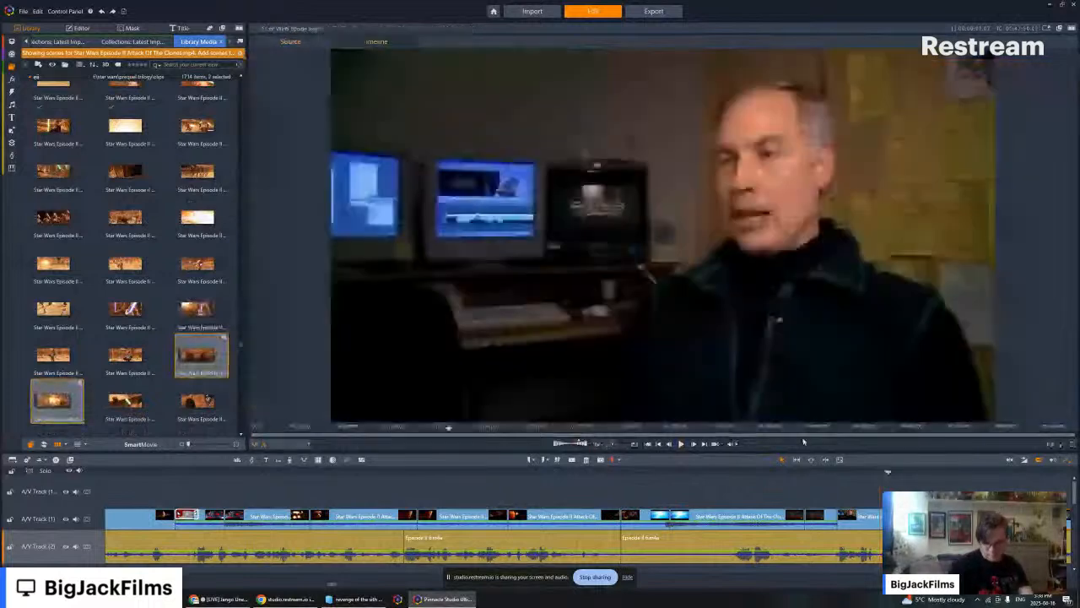
pyautogui.click(704, 444)
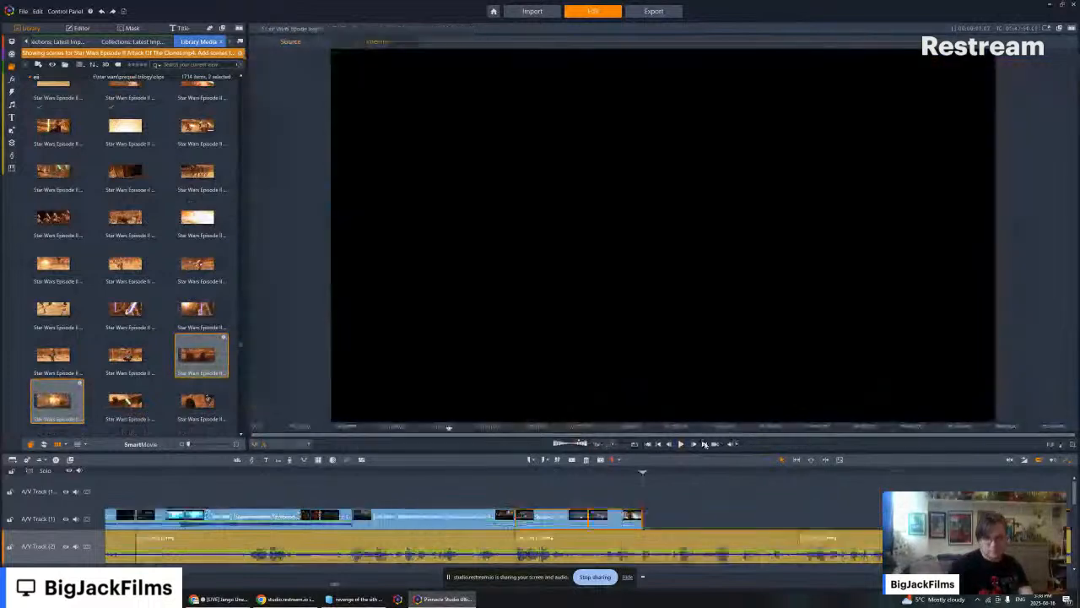
pyautogui.moveTo(181, 356); pyautogui.dragTo(649, 521)
# - Turn off the audio stream of the two newly added arena balcony shots and play them against the narration
pyautogui.rightClick(668, 517)
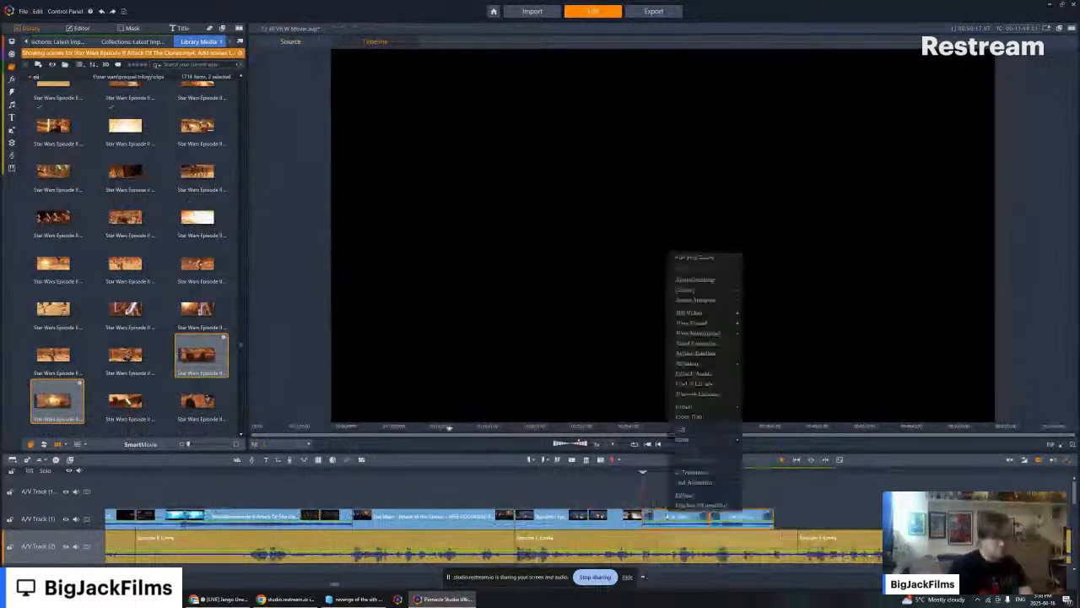
pyautogui.moveTo(711, 302)
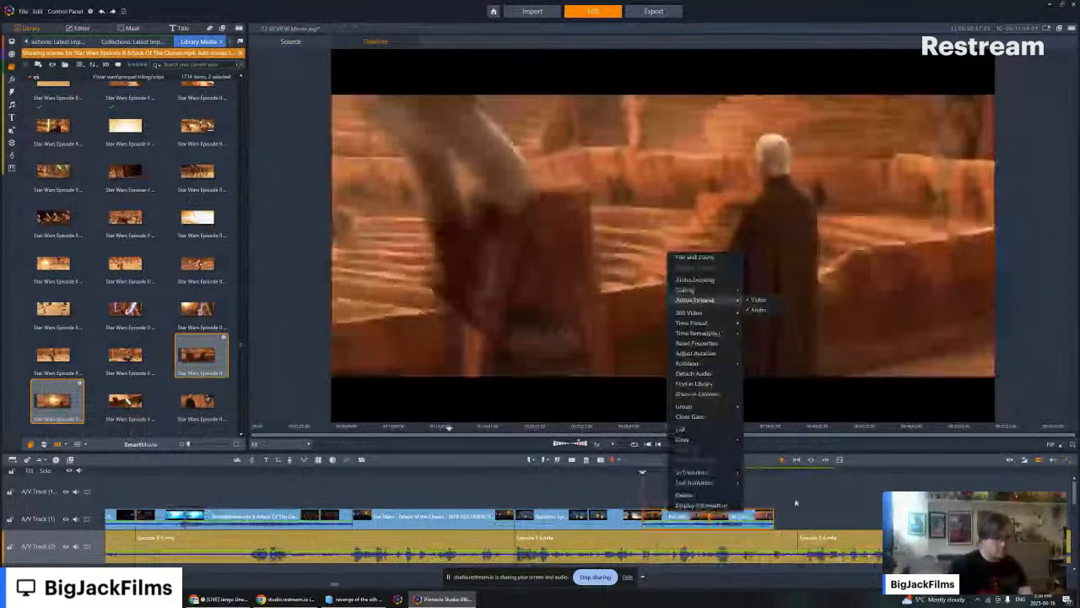
pyautogui.click(796, 504)
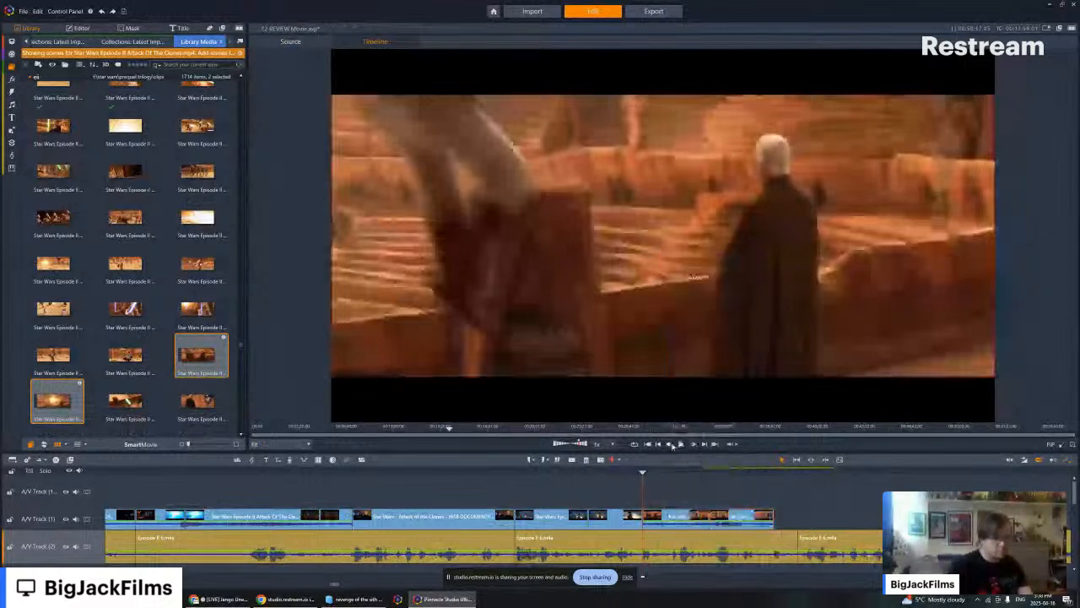
pyautogui.click(680, 444)
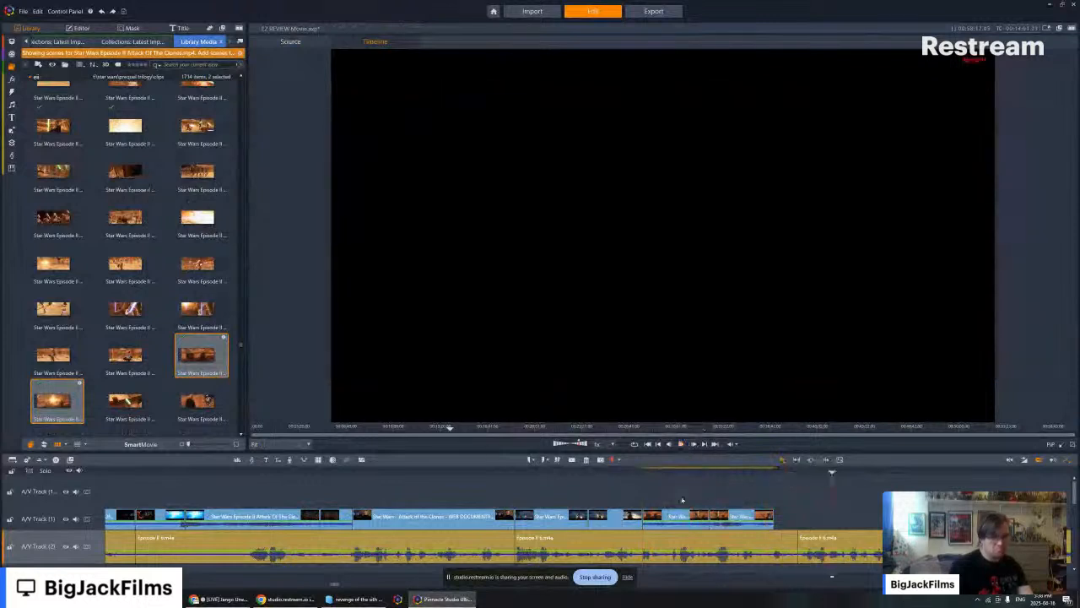
pyautogui.rightClick(731, 515)
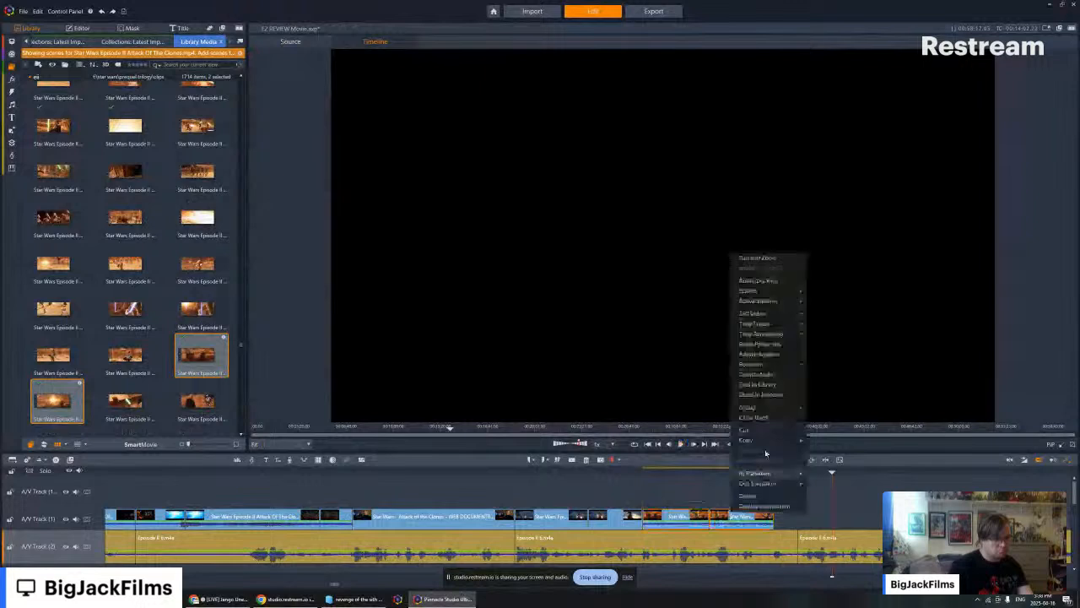
pyautogui.click(784, 305)
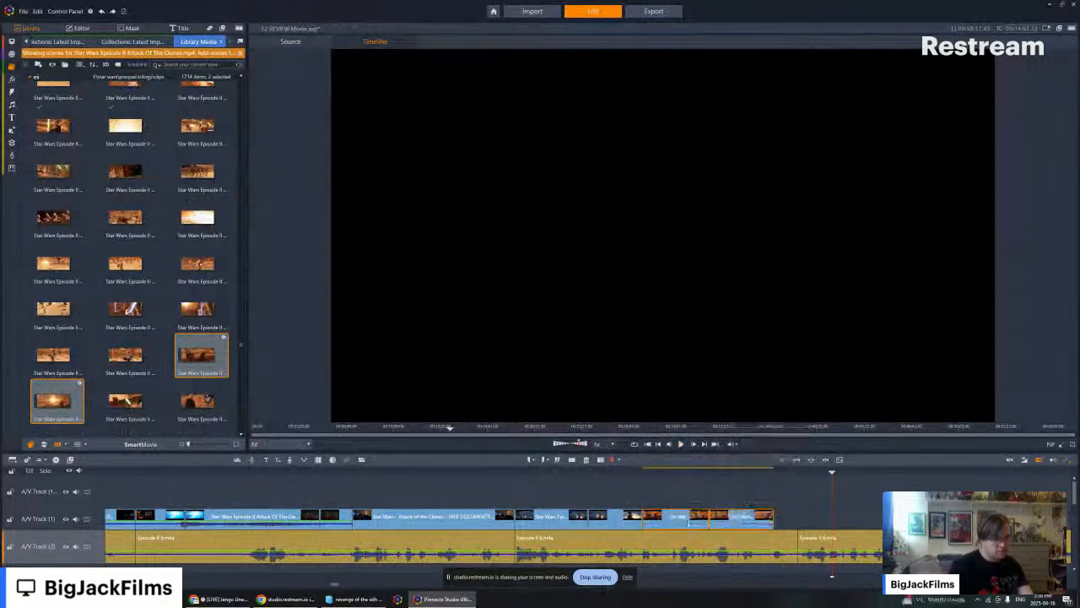
# - Copy the two muted balcony shots and delete them from the end of the timeline
pyautogui.rightClick(692, 516)
pyautogui.moveTo(718, 450)
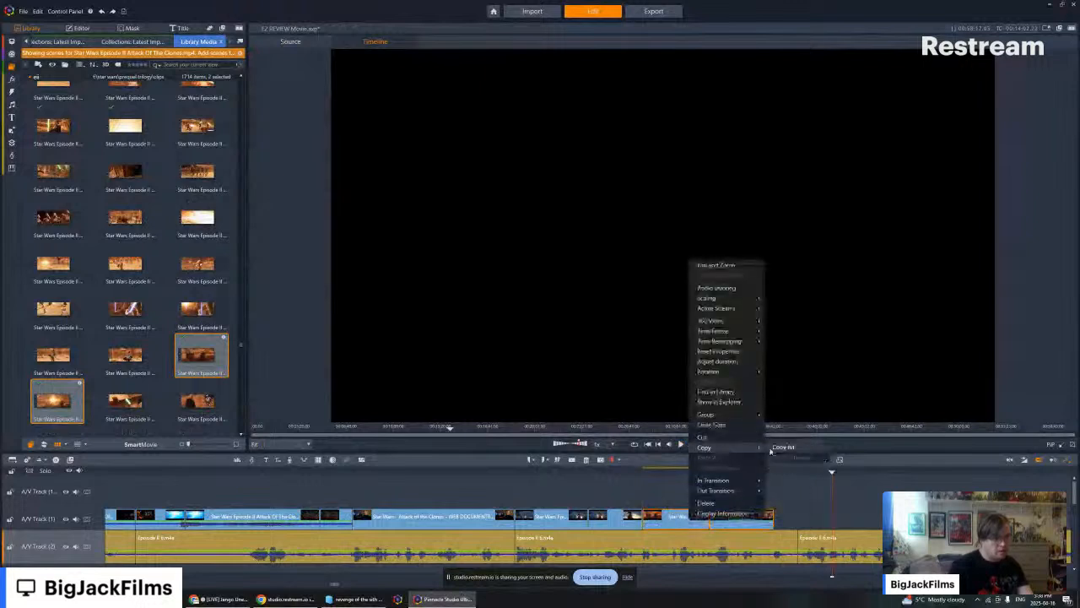
pyautogui.click(774, 450)
pyautogui.click(587, 461)
# - Find the earlier Count Dooku and Jango Fett balcony clip before The Searchers footage and delete it from the timeline
pyautogui.click(319, 474)
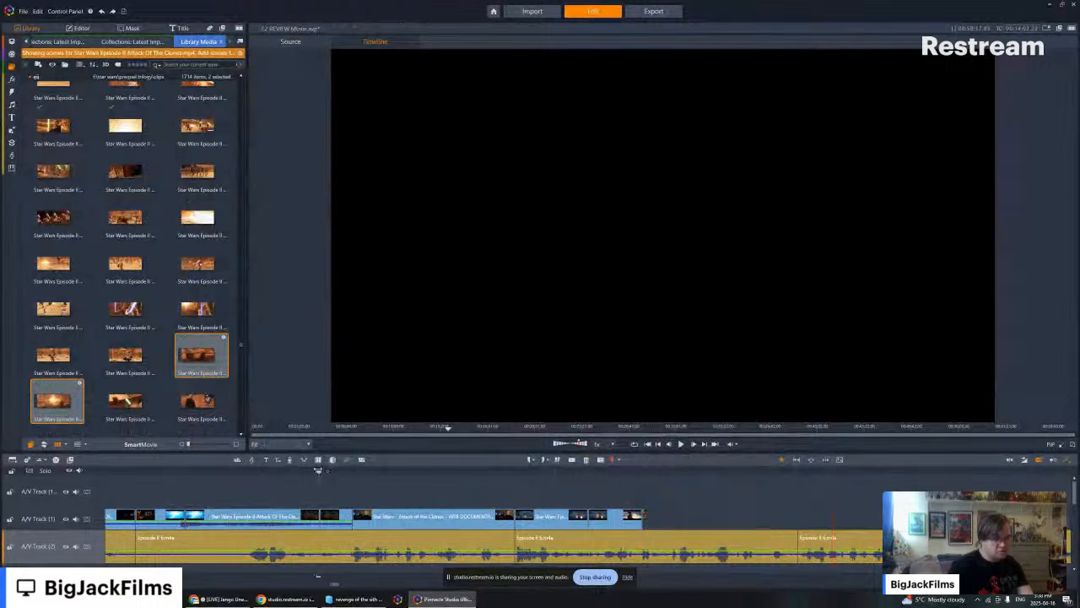
pyautogui.moveTo(319, 473); pyautogui.dragTo(107, 479)
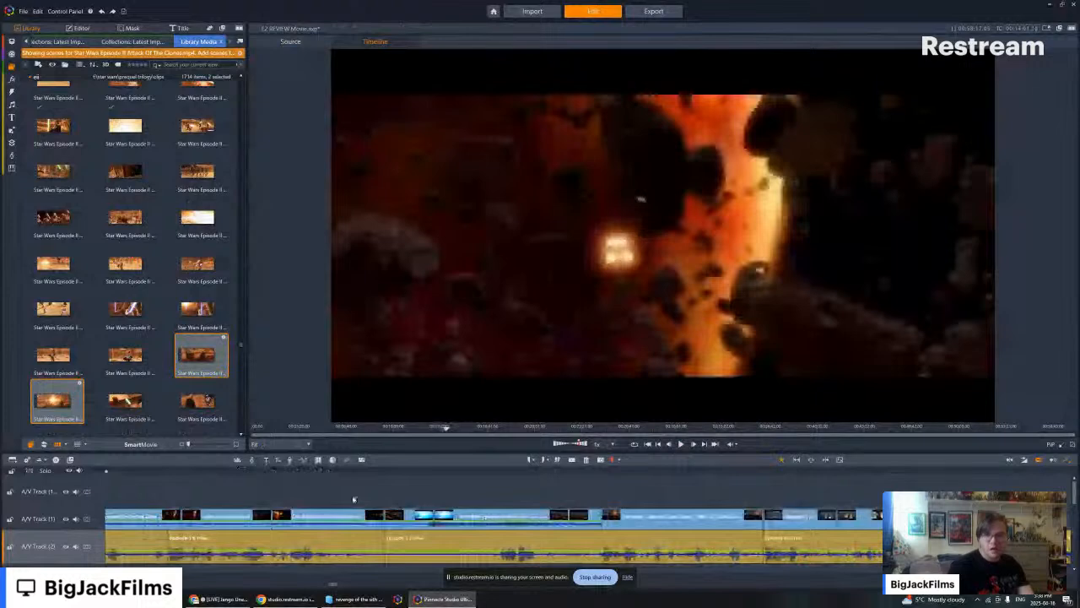
pyautogui.press('Left')
pyautogui.click(275, 477)
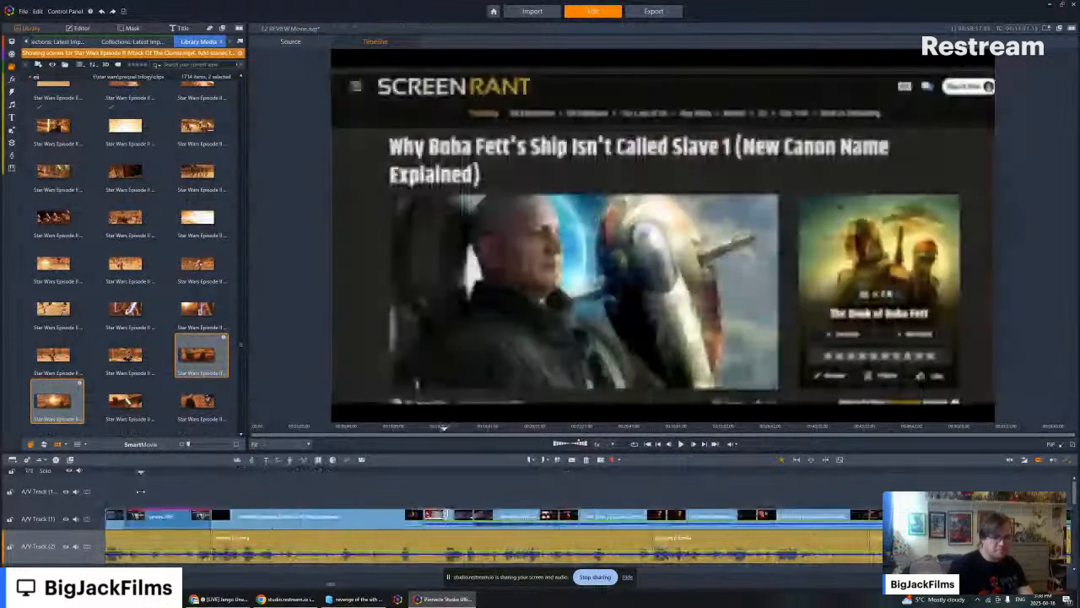
pyautogui.moveTo(861, 477); pyautogui.dragTo(243, 516)
pyautogui.rightClick(249, 513)
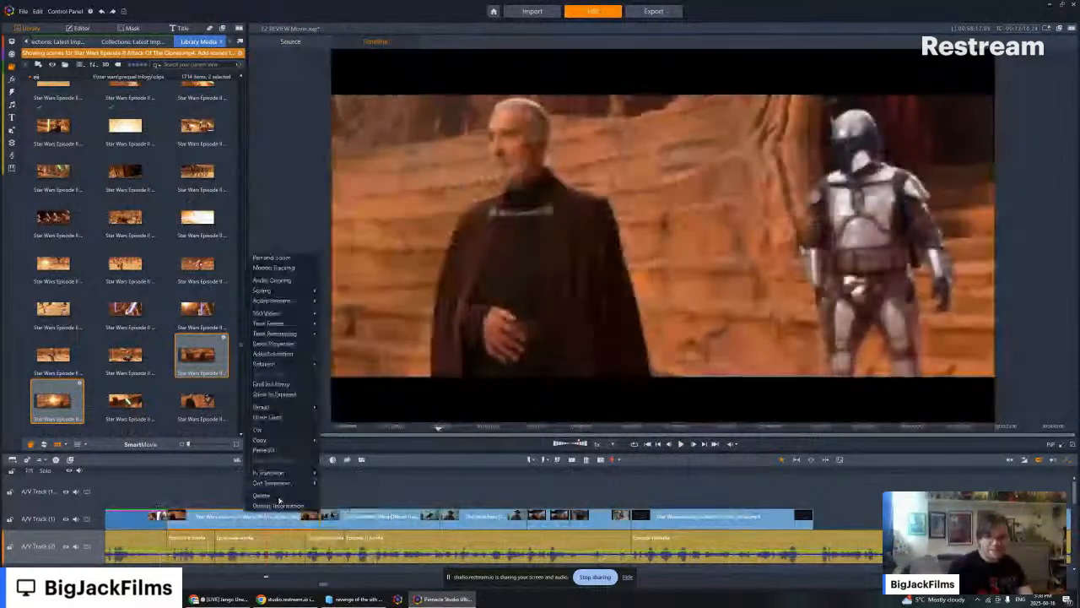
pyautogui.click(269, 494)
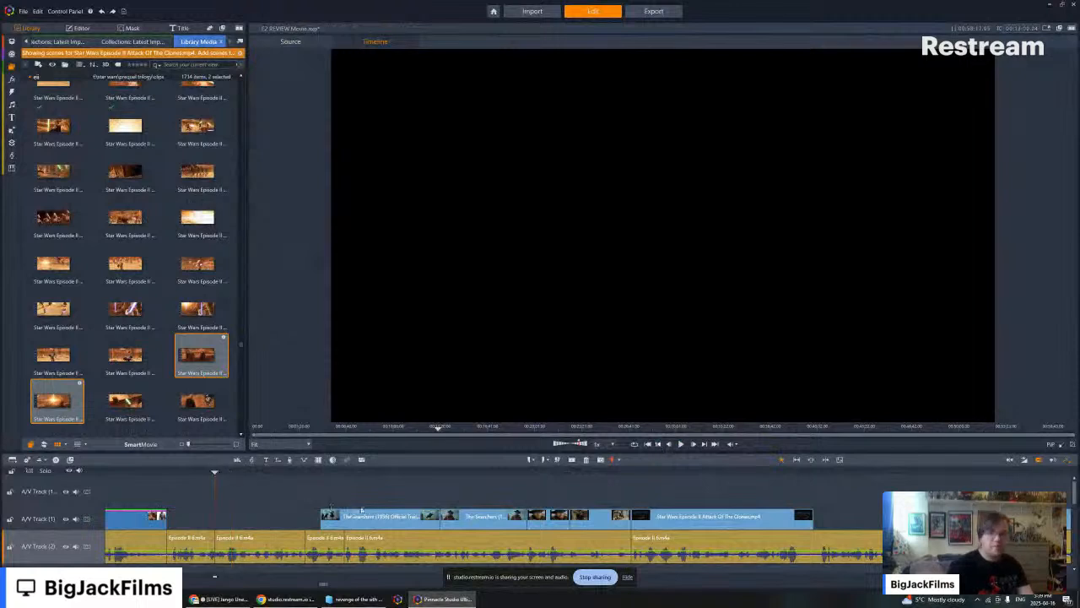
# - Paste the two muted balcony shots into the gap before The Searchers footage on A/V Track 1
pyautogui.click(659, 444)
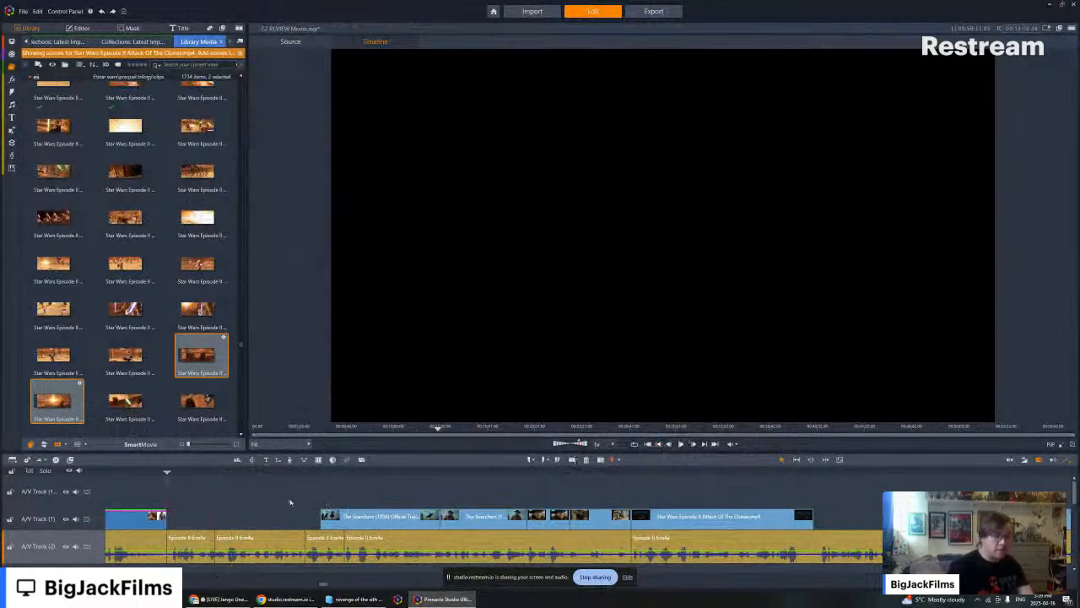
pyautogui.rightClick(291, 502)
pyautogui.click(297, 500)
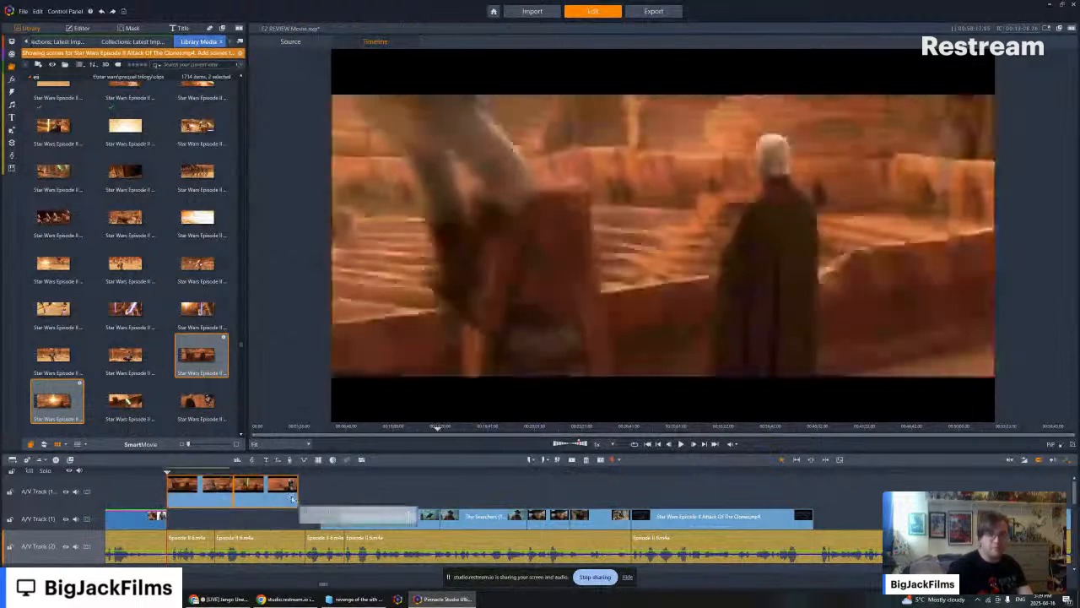
pyautogui.moveTo(281, 509); pyautogui.dragTo(281, 518)
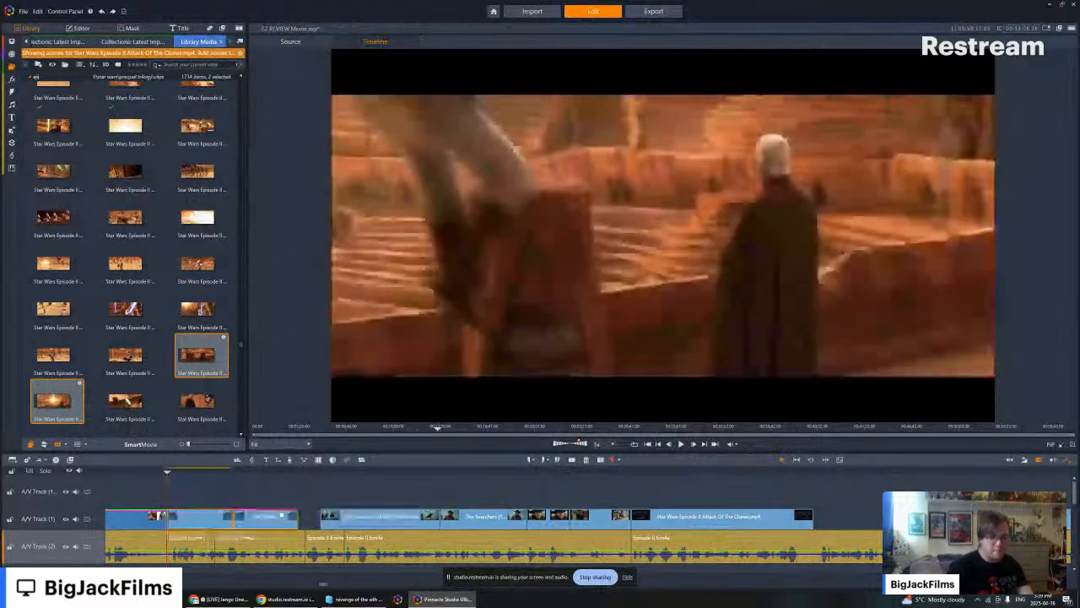
# - Move the first The Searchers clip against the balcony shots and extend its end to meet the next clip
pyautogui.moveTo(349, 518); pyautogui.dragTo(336, 518)
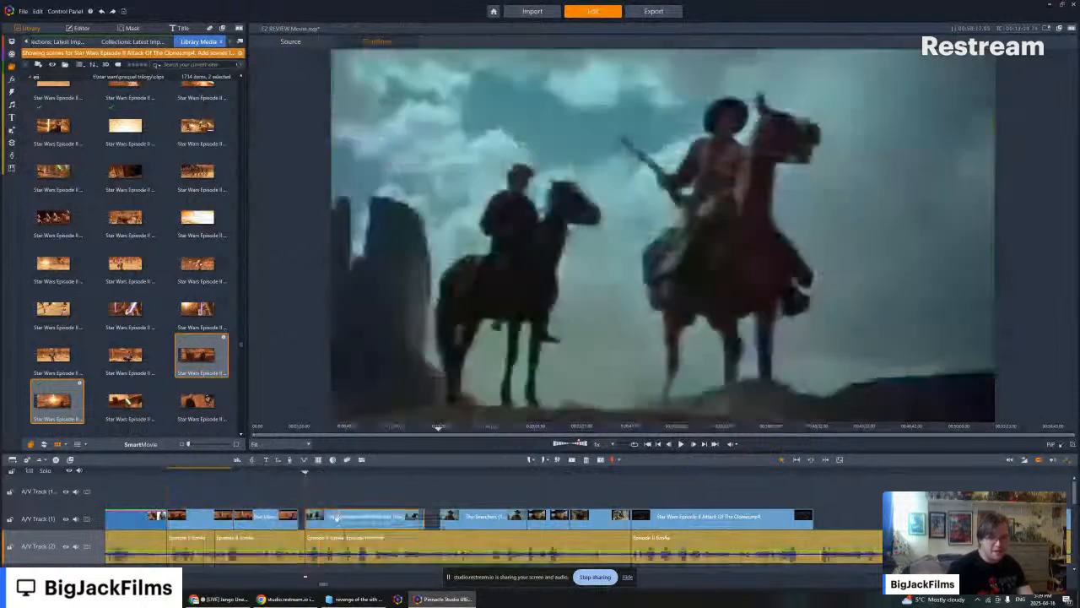
pyautogui.moveTo(336, 518); pyautogui.dragTo(328, 518)
pyautogui.moveTo(415, 523); pyautogui.dragTo(434, 525)
# - Play the timeline from the green lightsaber balcony shot through the join with The Searchers footage
pyautogui.press('Left')
pyautogui.press('Left')
pyautogui.press('Left')
pyautogui.press('Left')
pyautogui.press('Left')
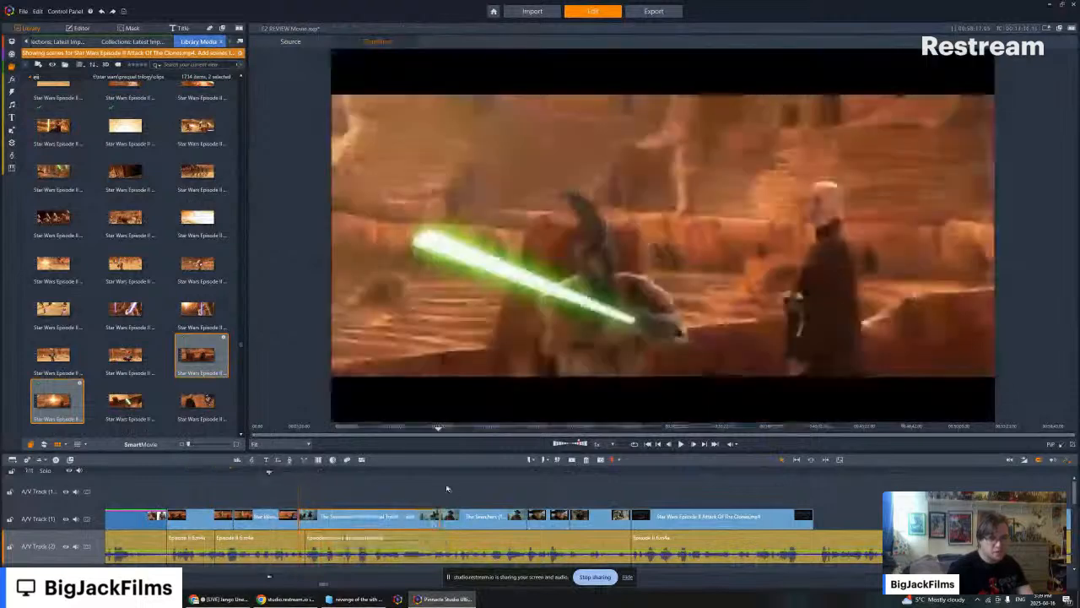
pyautogui.press('Left')
pyautogui.press('Left')
pyautogui.press('Left')
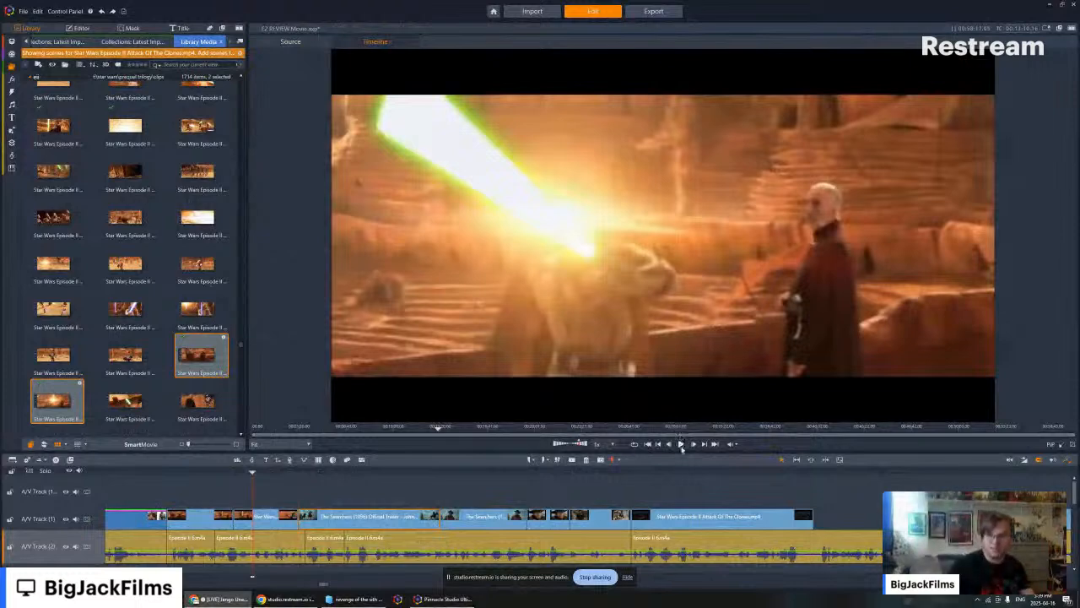
pyautogui.click(681, 445)
pyautogui.click(681, 445)
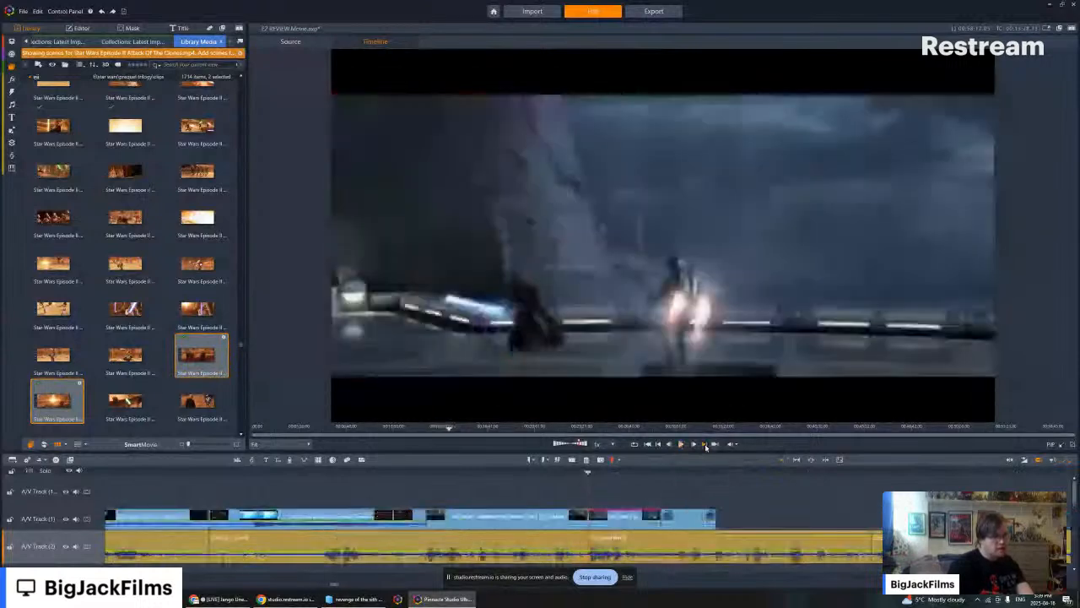
# - Add the Count Dooku and Jango Fett balcony shot at the timeline's end and trim it to the end of the narration segment
pyautogui.click(205, 398)
pyautogui.moveTo(205, 398); pyautogui.dragTo(773, 517)
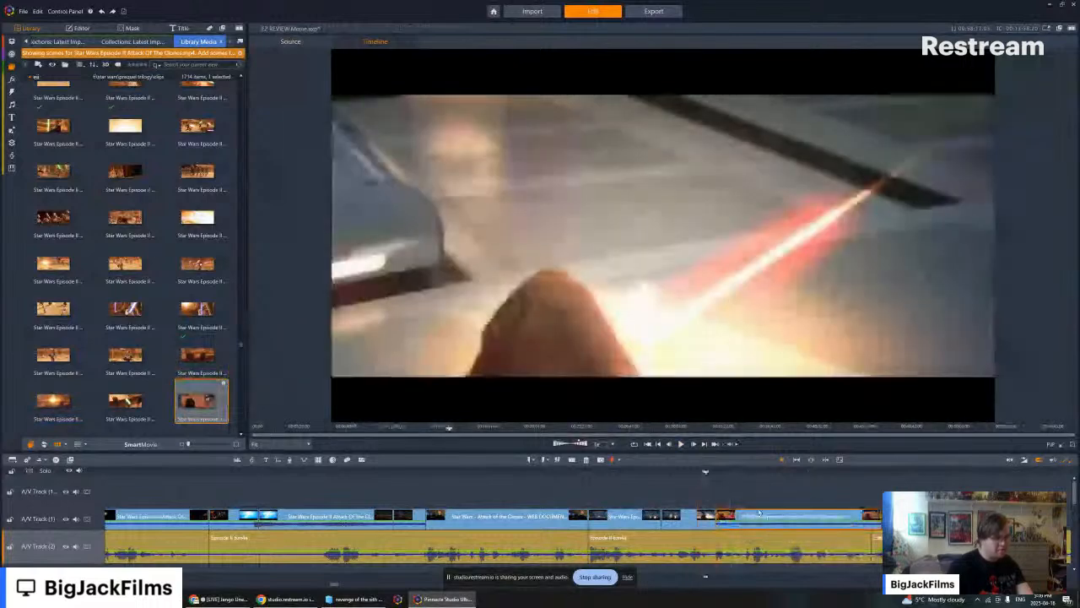
pyautogui.click(680, 445)
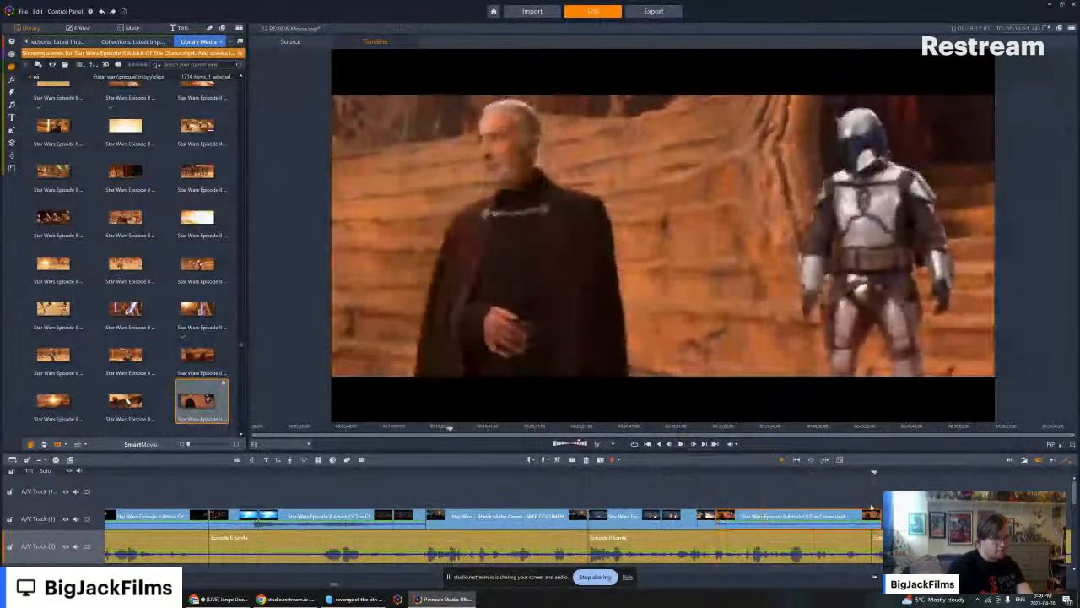
pyautogui.moveTo(881, 516); pyautogui.dragTo(871, 516)
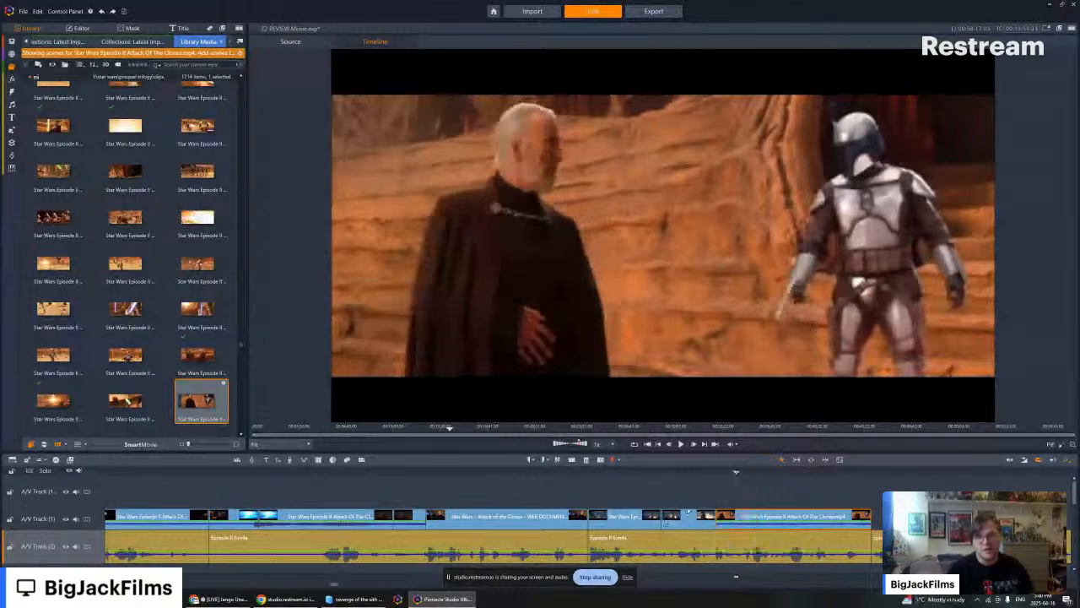
# - Play the end of the landing platform clip into the Dooku and Jango shot, showing the track audio mixer to check levels
pyautogui.press('Left')
pyautogui.press('Left')
pyautogui.press('Left')
pyautogui.press('Left')
pyautogui.press('Left')
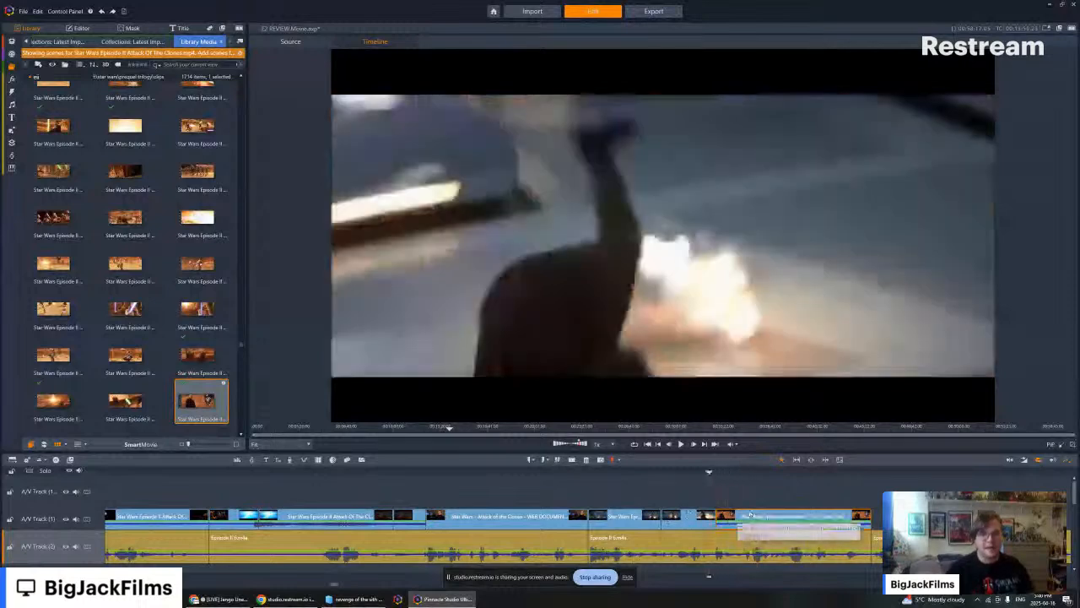
pyautogui.press('space')
pyautogui.click(236, 460)
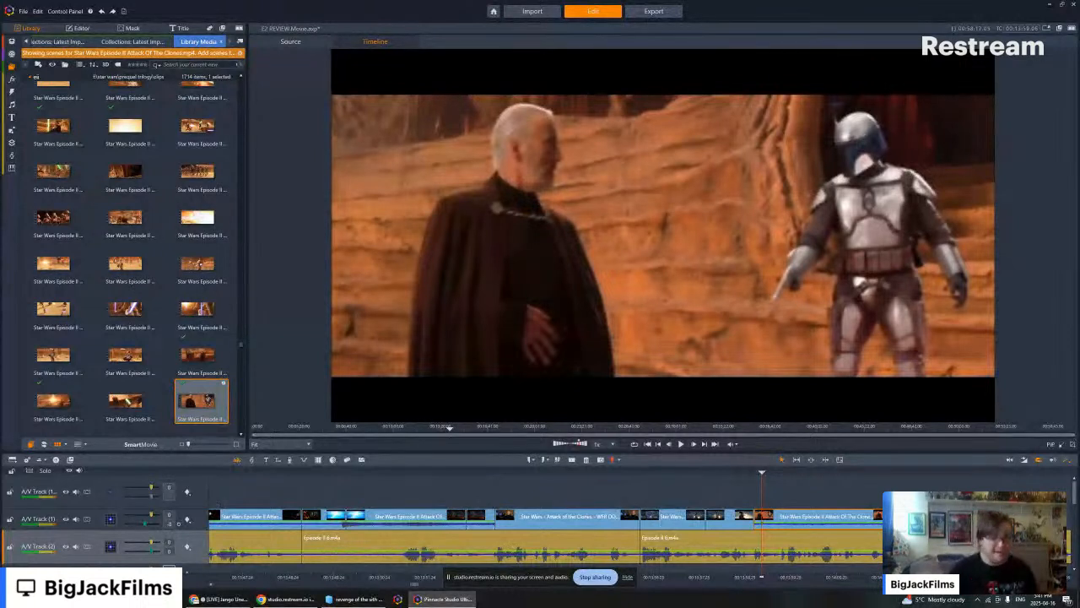
pyautogui.click(682, 443)
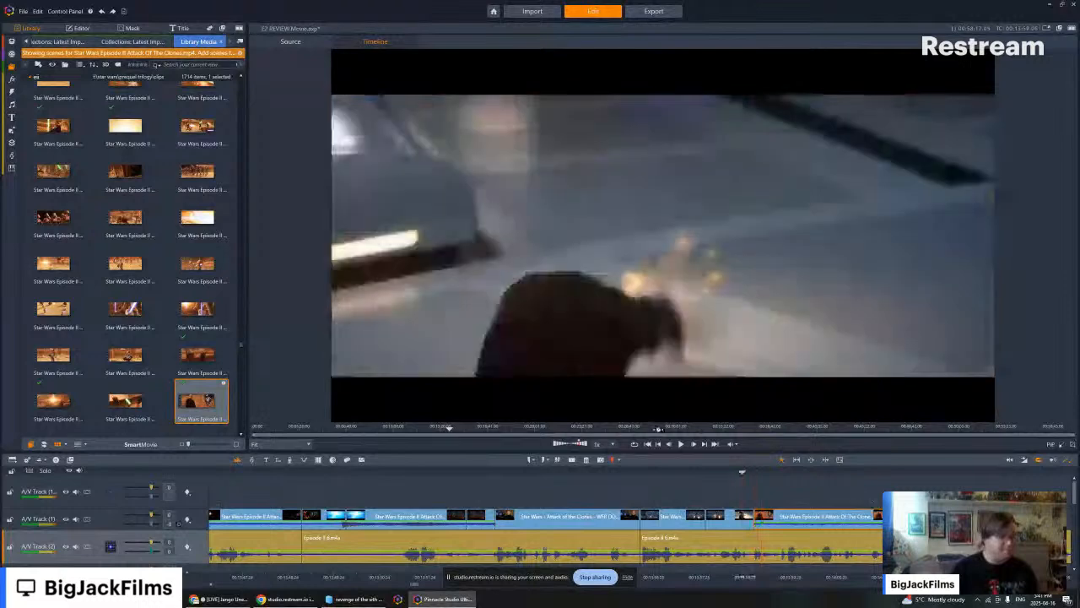
pyautogui.click(658, 445)
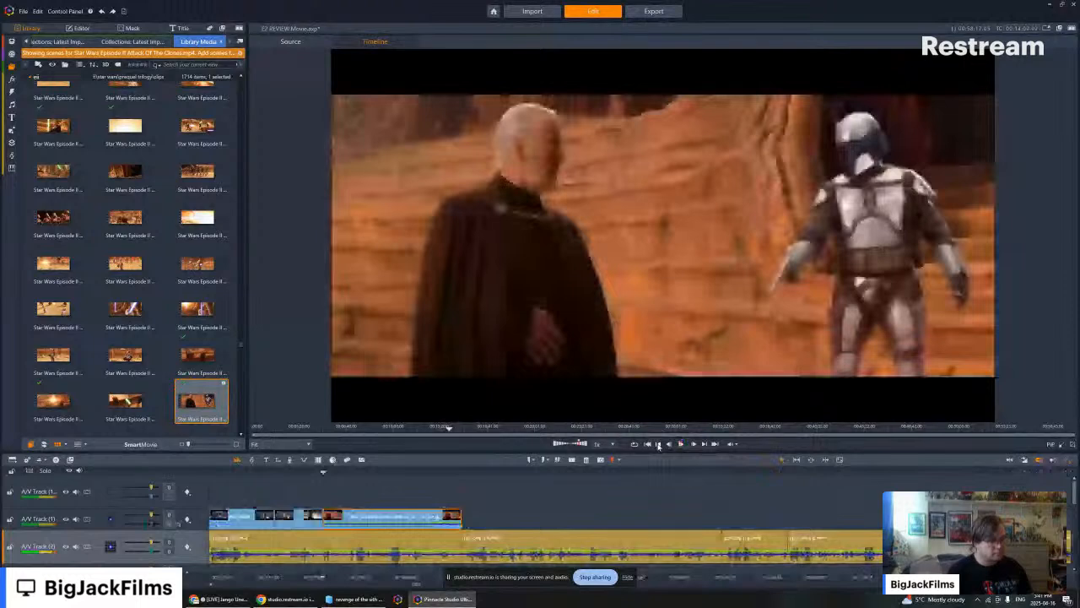
# - Find an earlier Geonosis group scene among the movie clips and add it directly after the Dooku and Jango shot
pyautogui.scroll(3, 169, 279)
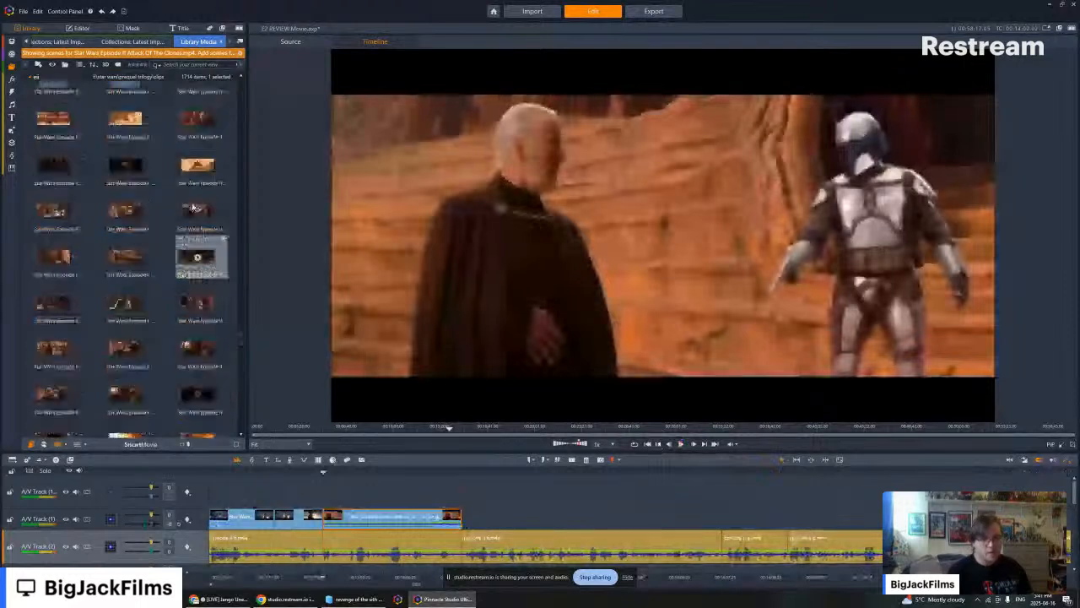
pyautogui.scroll(2, 184, 198)
pyautogui.scroll(3, 184, 201)
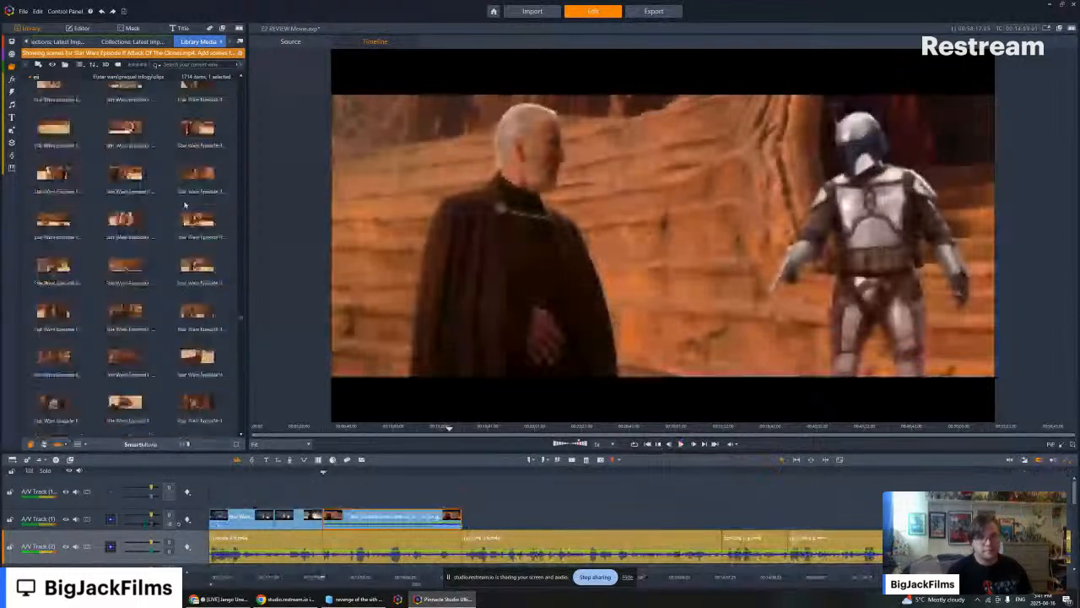
pyautogui.scroll(2, 184, 204)
pyautogui.scroll(2, 178, 304)
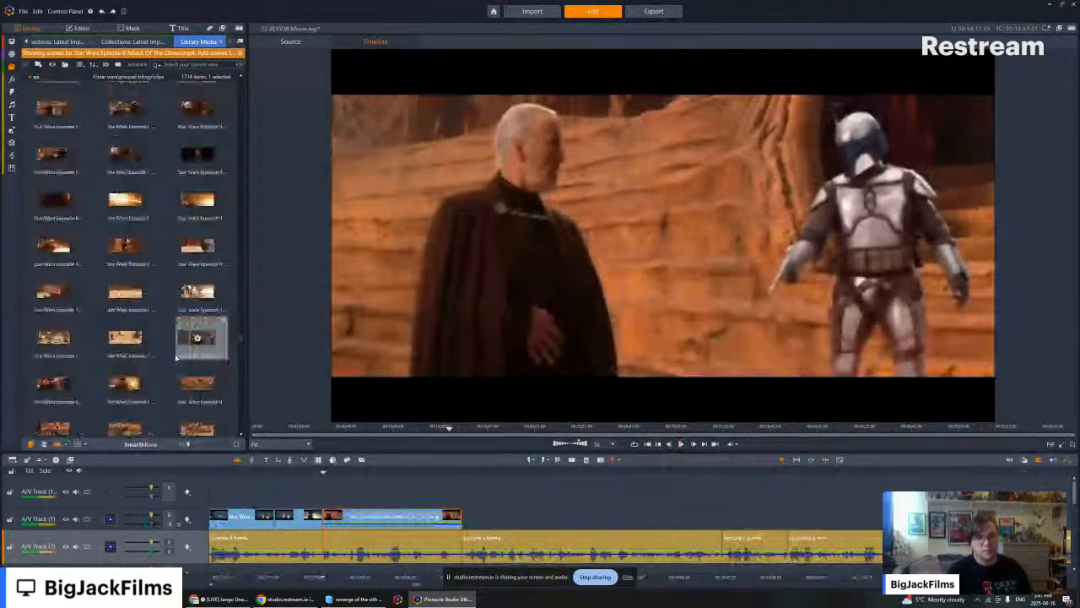
pyautogui.scroll(2, 194, 304)
pyautogui.scroll(2, 164, 265)
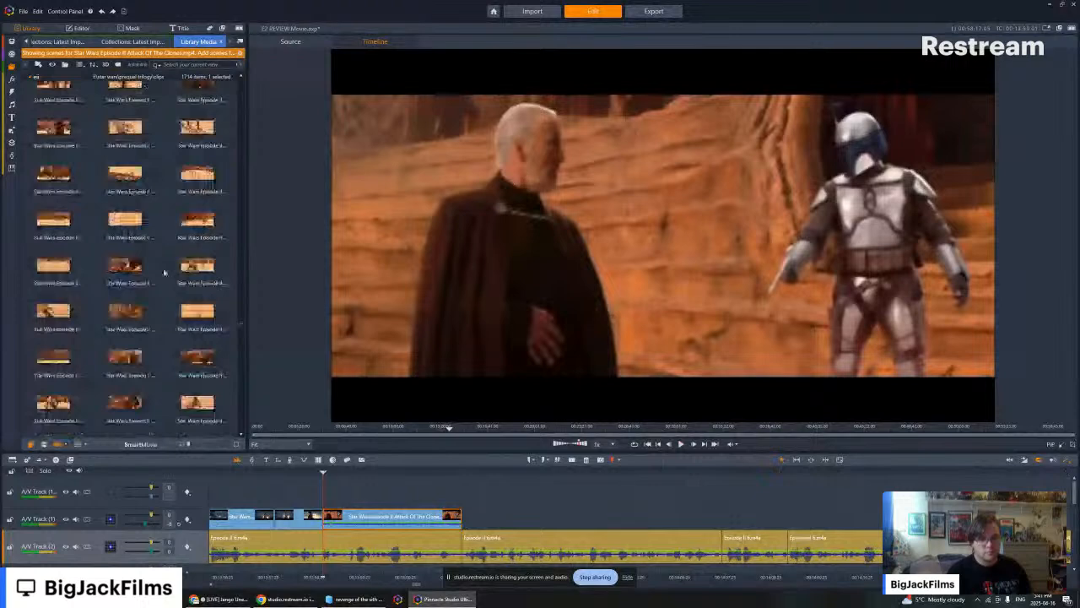
pyautogui.scroll(2, 166, 268)
pyautogui.scroll(2, 200, 259)
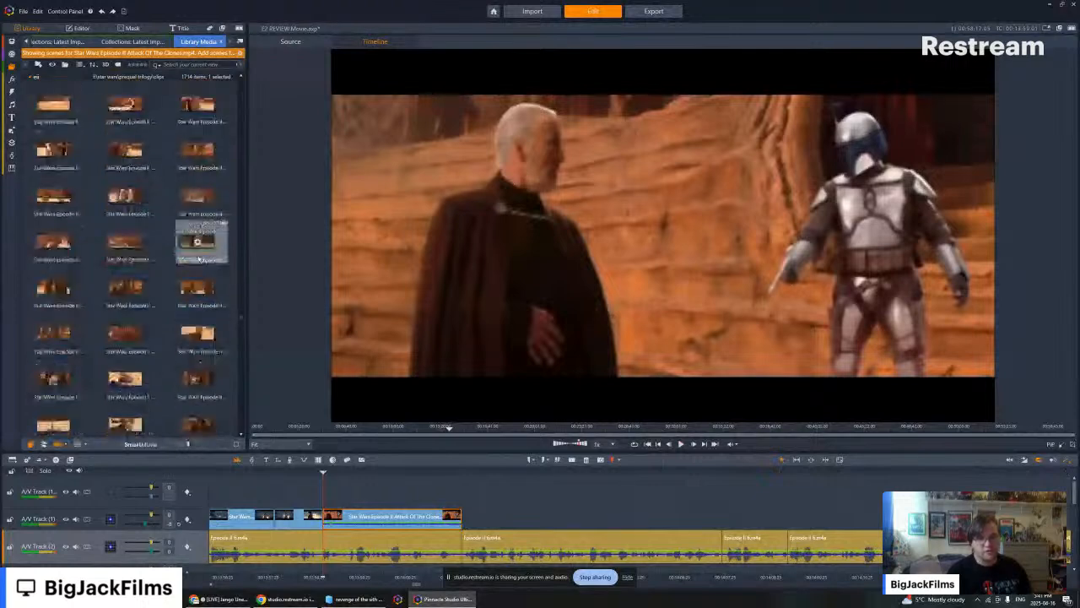
pyautogui.scroll(2, 199, 260)
pyautogui.scroll(2, 193, 261)
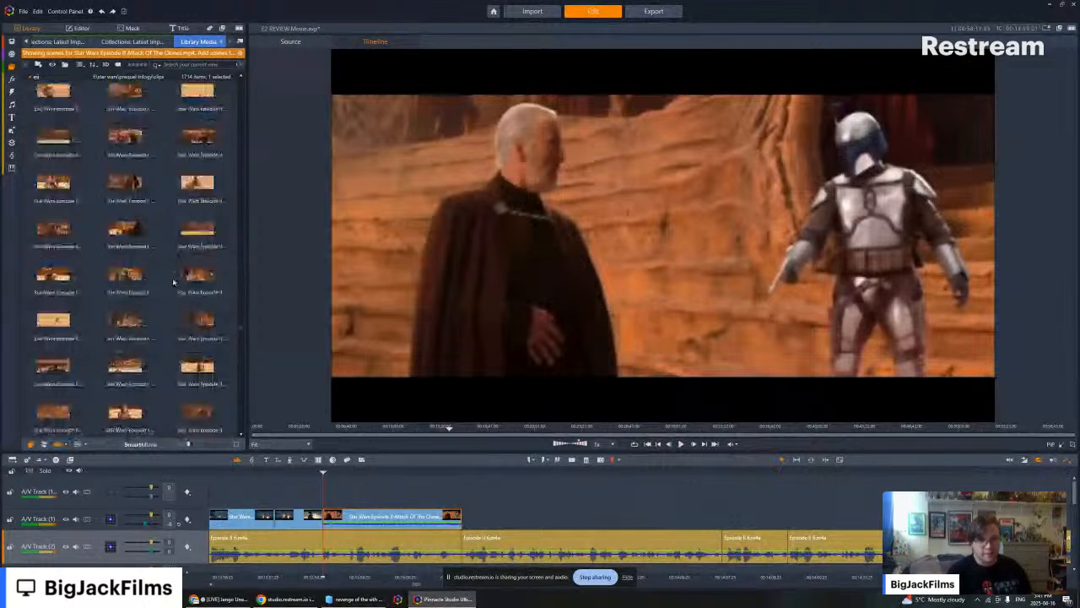
pyautogui.moveTo(131, 227); pyautogui.dragTo(469, 519)
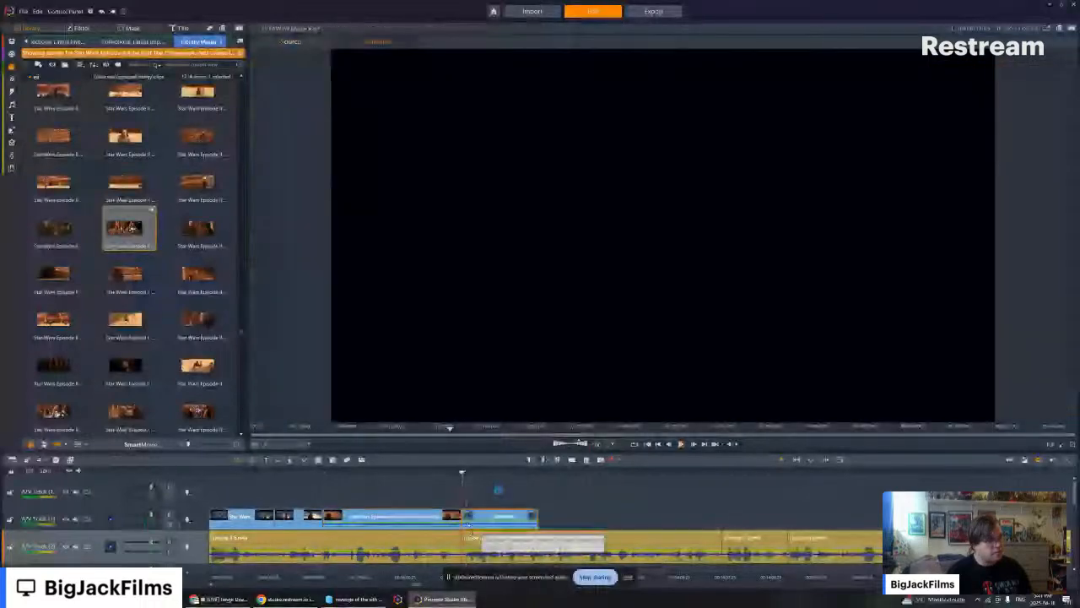
# - Turn off the Geonosis group clip's audio stream and play the timeline through that clip past its end
pyautogui.rightClick(487, 523)
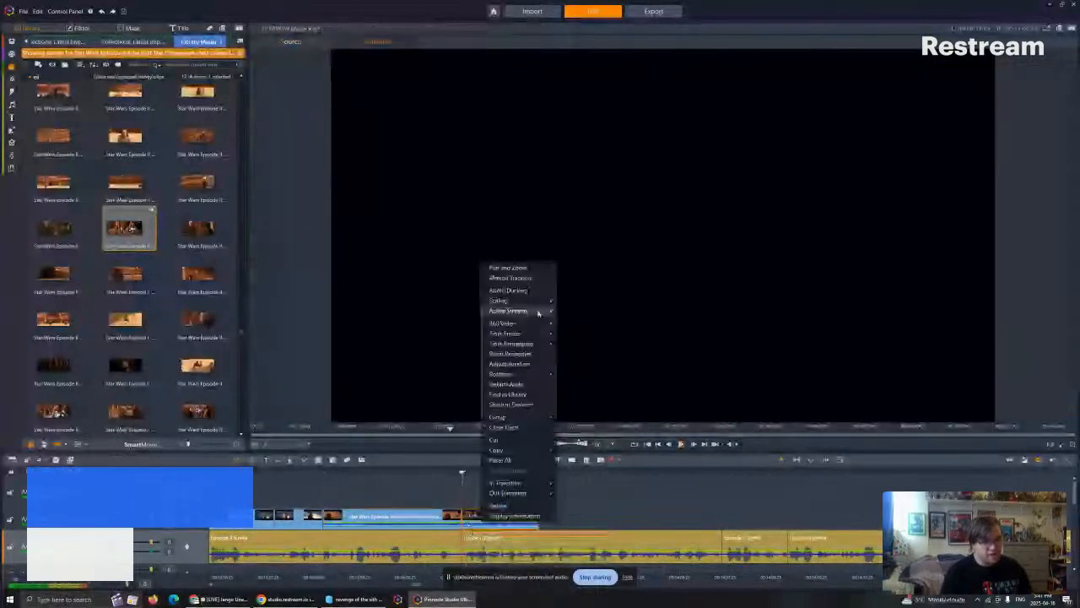
pyautogui.click(538, 312)
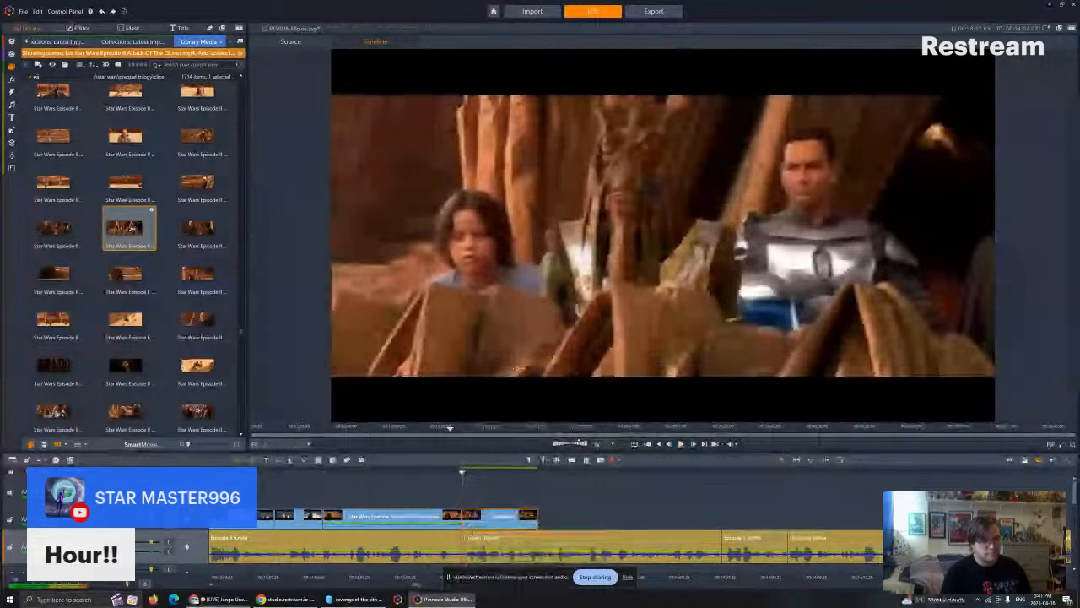
pyautogui.hotkey('alt', 'Tab')
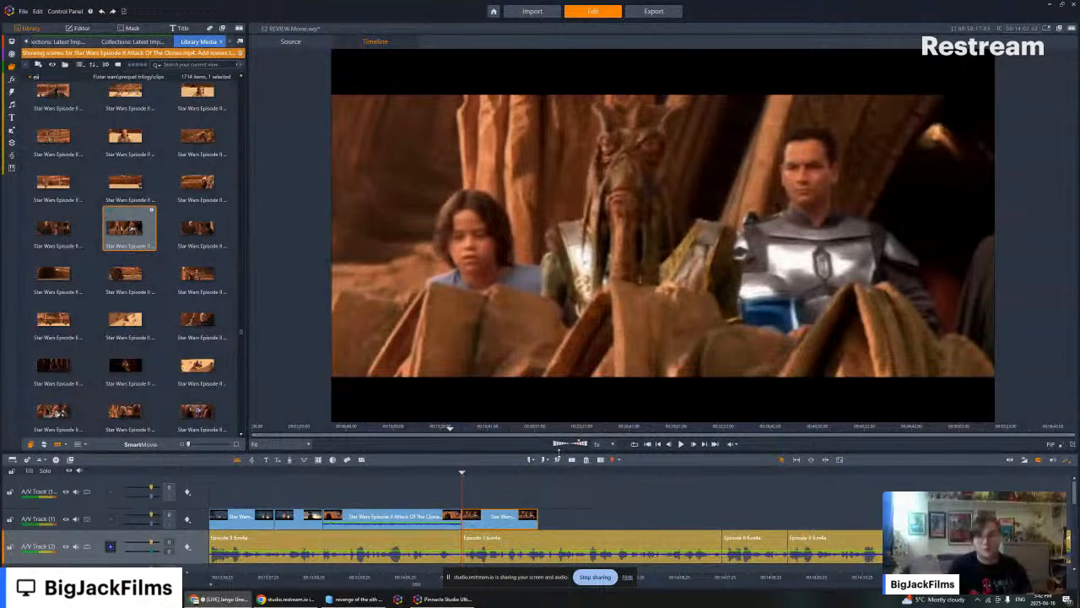
pyautogui.press('space')
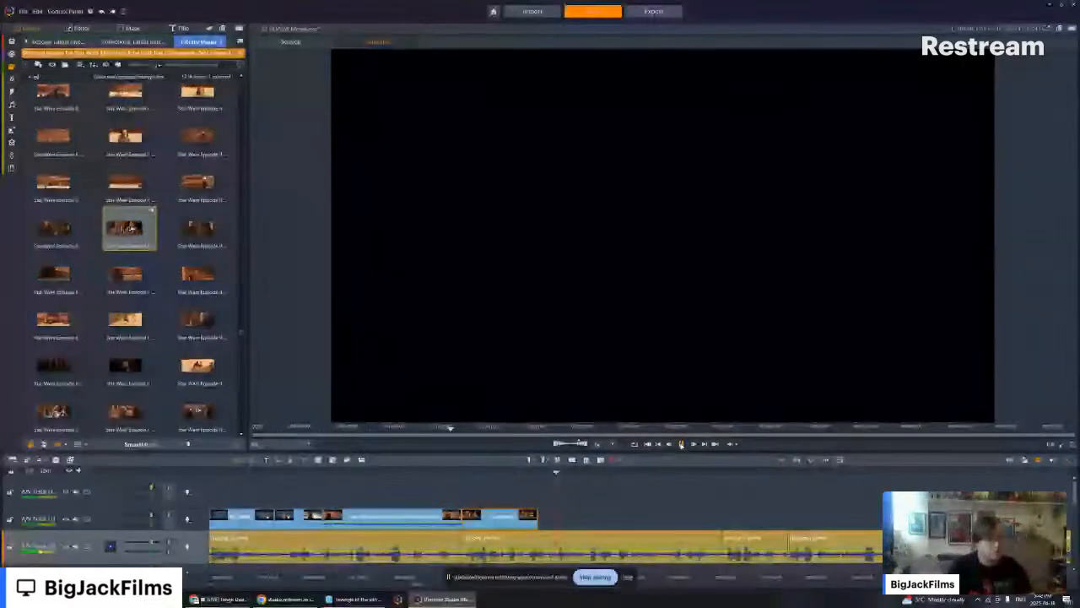
# - Find the asteroid chase cockpit clip with Jango and Boba Fett, preview it, and add it above the main track at the Geonosis clip's end
pyautogui.scroll(-5, 150, 207)
pyautogui.scroll(-5, 152, 203)
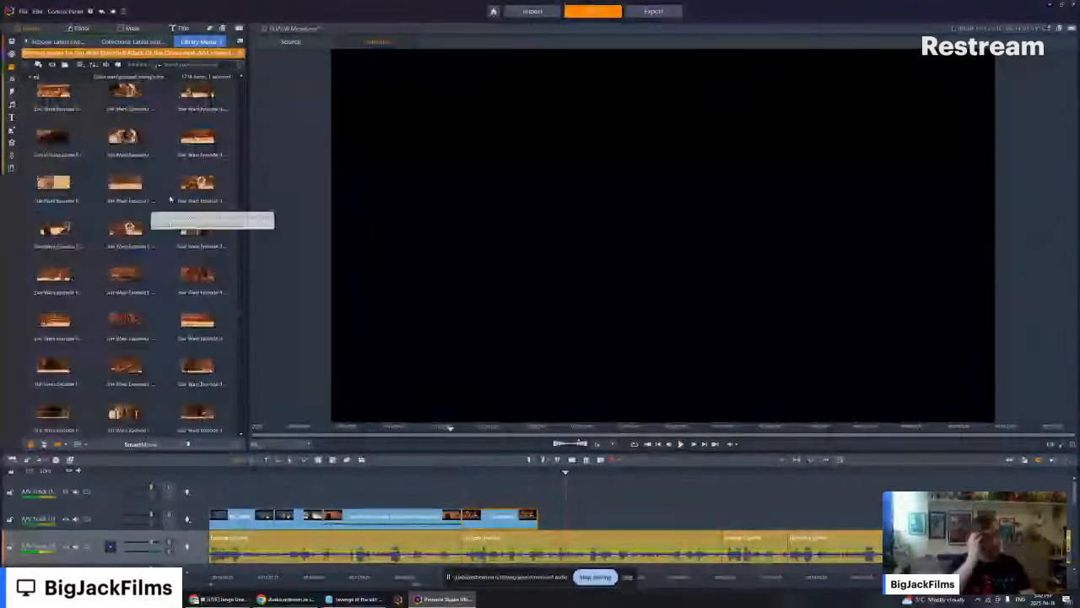
pyautogui.scroll(-3, 172, 187)
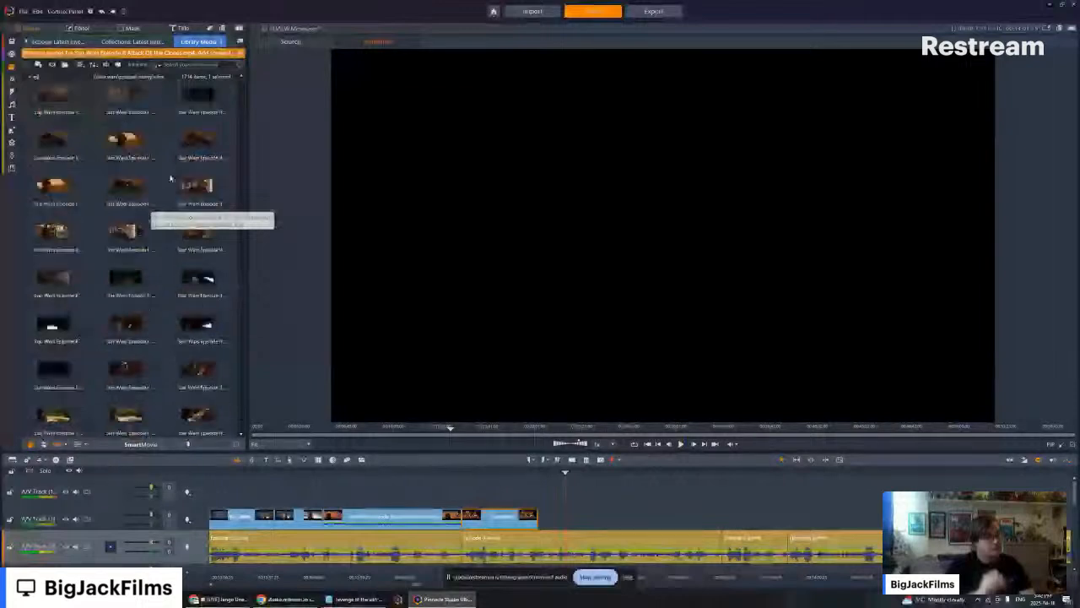
pyautogui.scroll(-3, 169, 178)
pyautogui.scroll(-3, 173, 179)
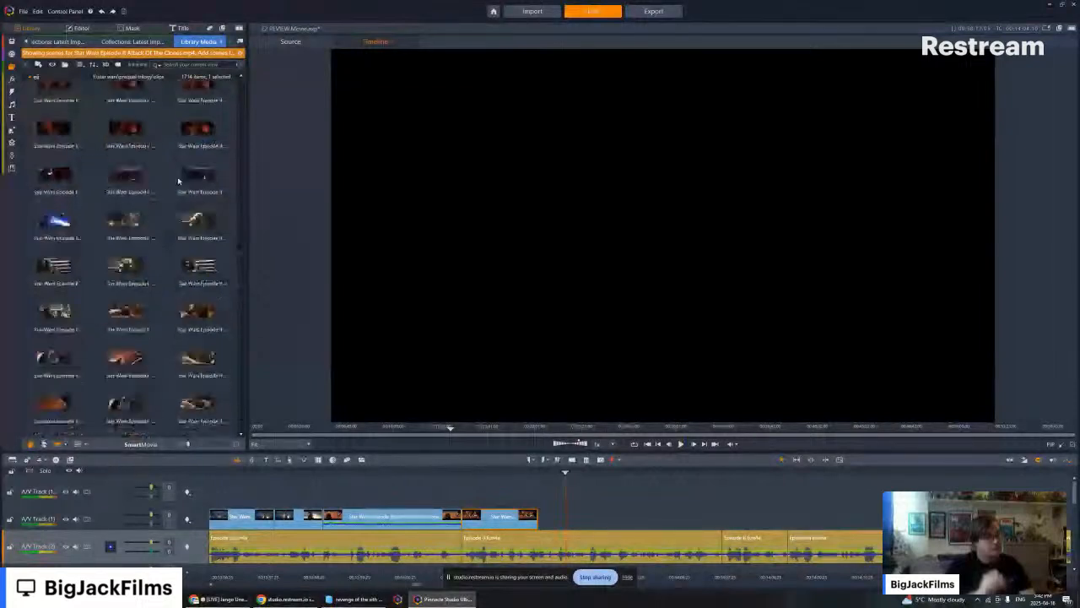
pyautogui.scroll(-3, 172, 194)
pyautogui.scroll(-3, 166, 213)
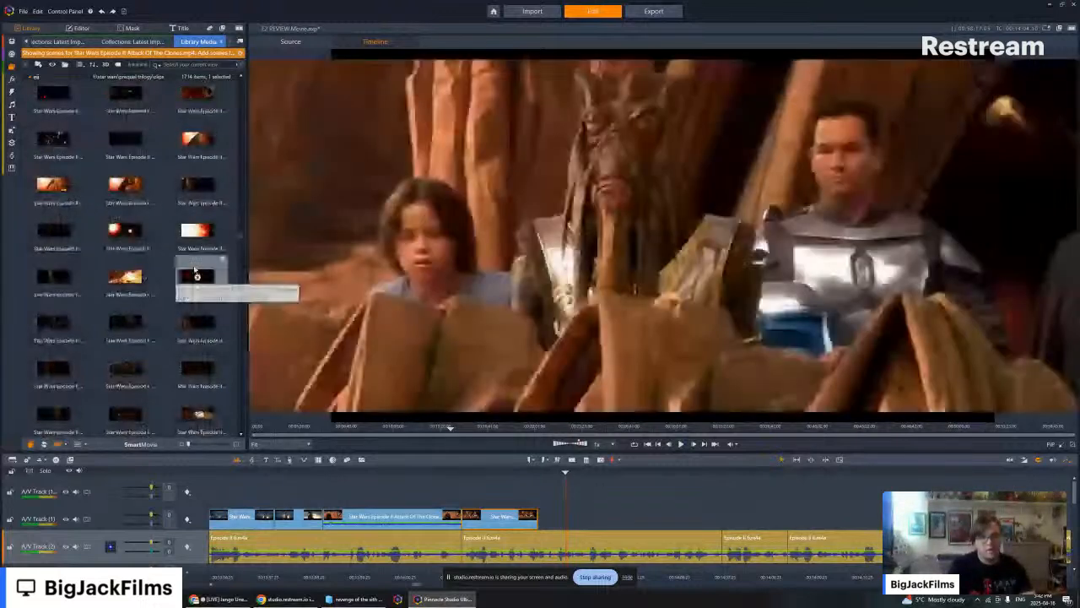
pyautogui.click(200, 283)
pyautogui.press('space')
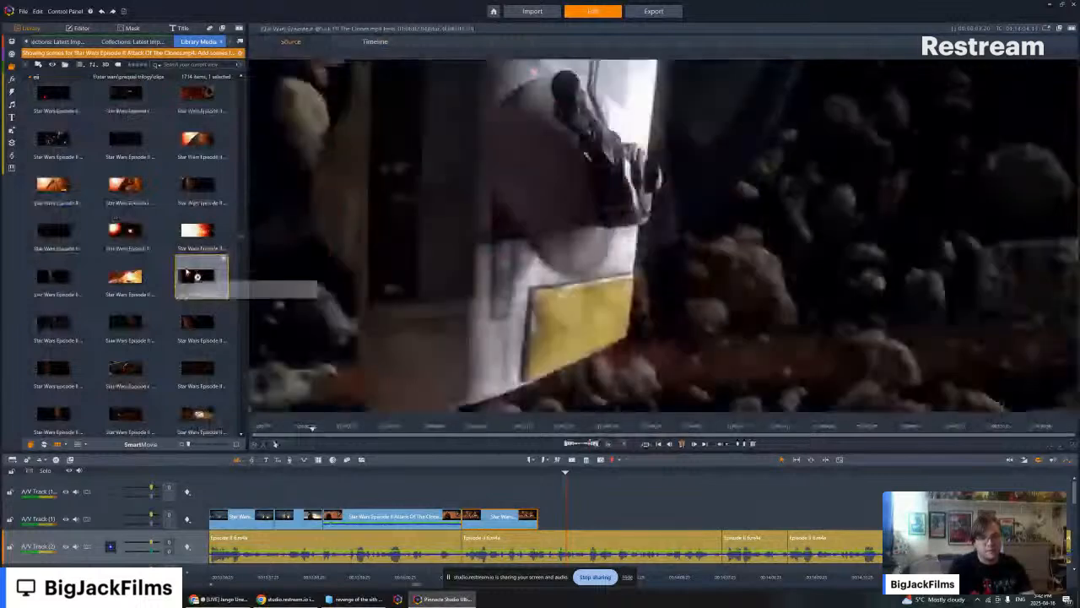
pyautogui.click(127, 277)
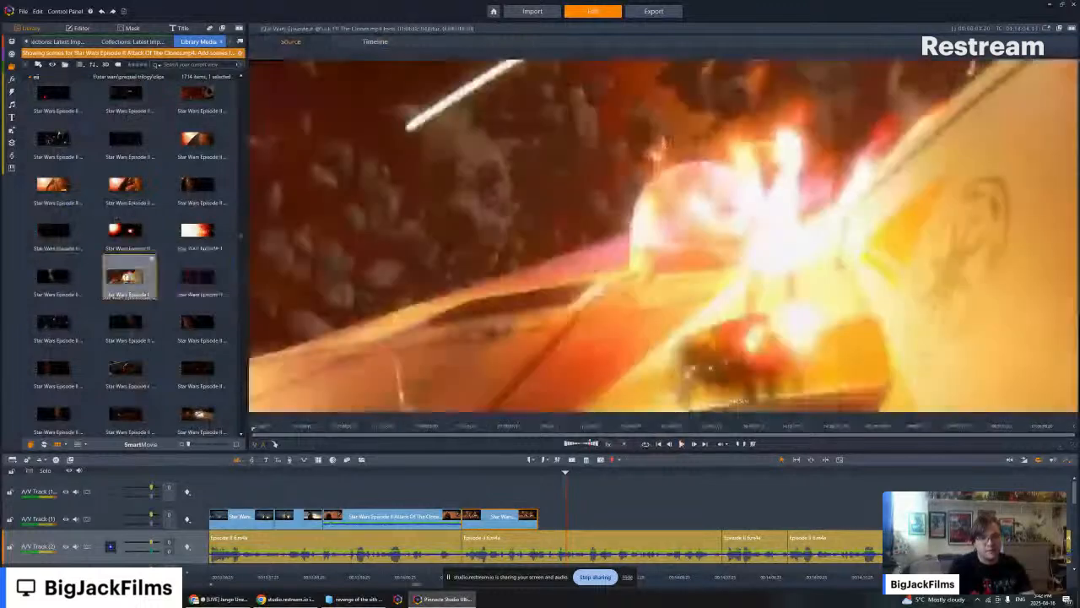
pyautogui.press('space')
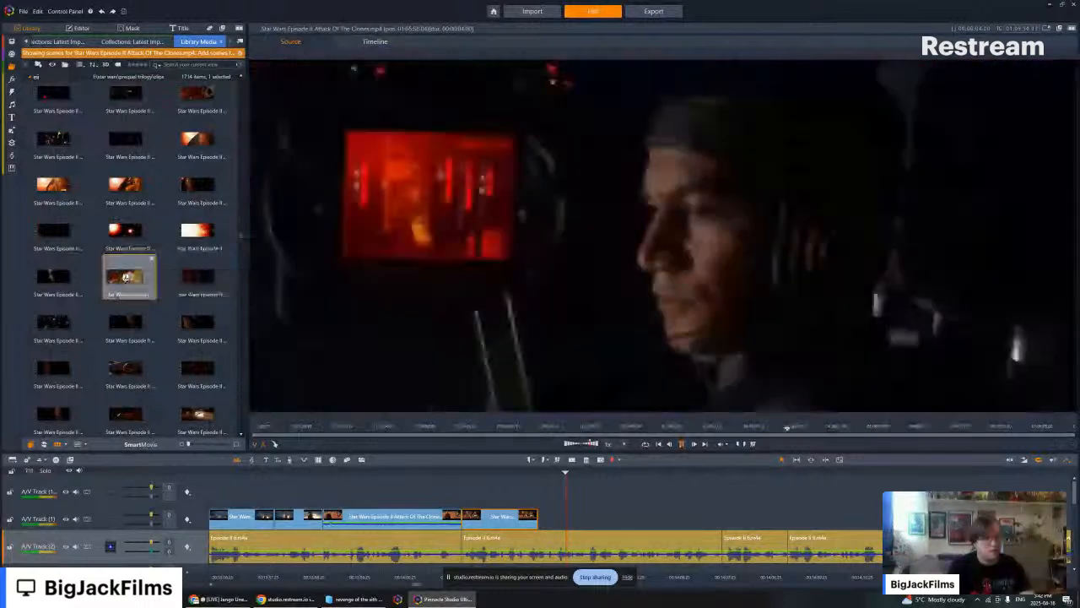
pyautogui.moveTo(125, 277); pyautogui.dragTo(560, 472)
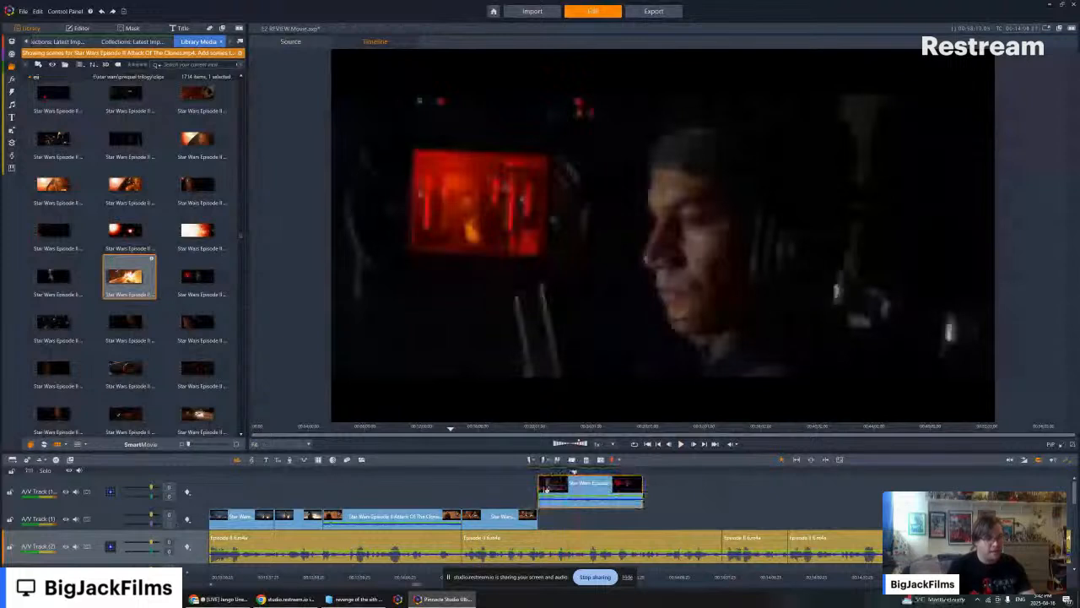
# - Place the cockpit clip, shortened to start on Jango's close-up, directly after the Geonosis clip on the main video track and mute it
pyautogui.moveTo(544, 489); pyautogui.dragTo(557, 517)
pyautogui.rightClick(558, 517)
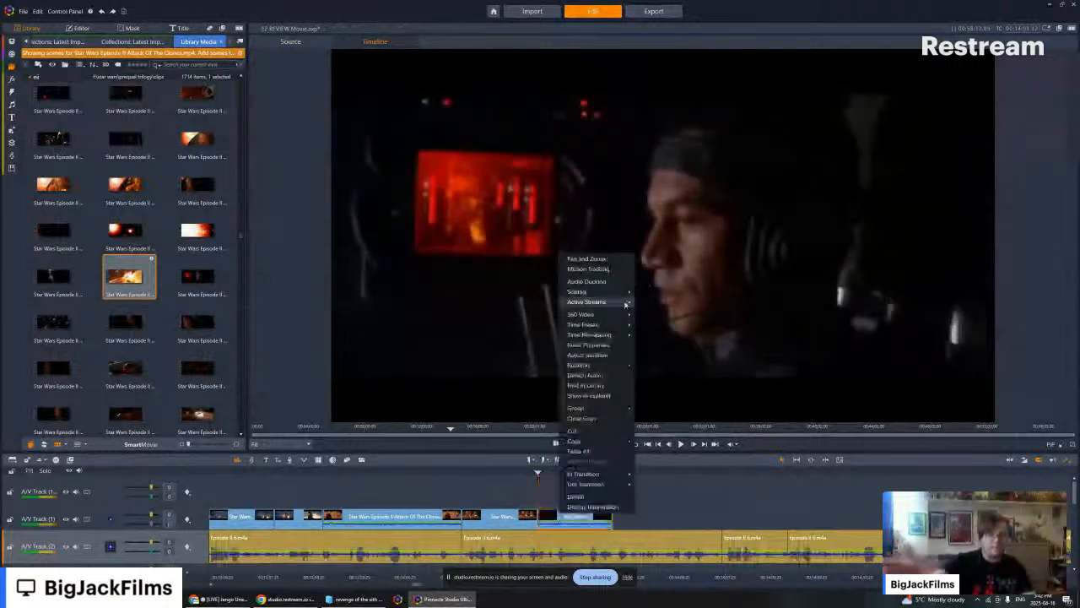
pyautogui.click(650, 312)
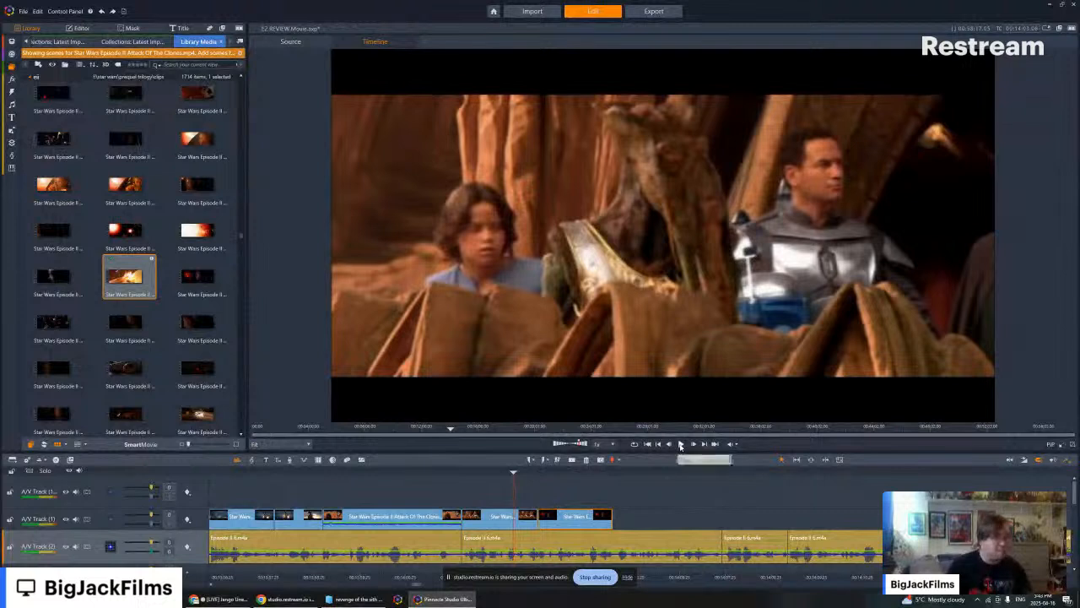
# - Play the timeline from the Geonosis group shot past the end of the cockpit clip, then step back toward the last clip
pyautogui.click(680, 445)
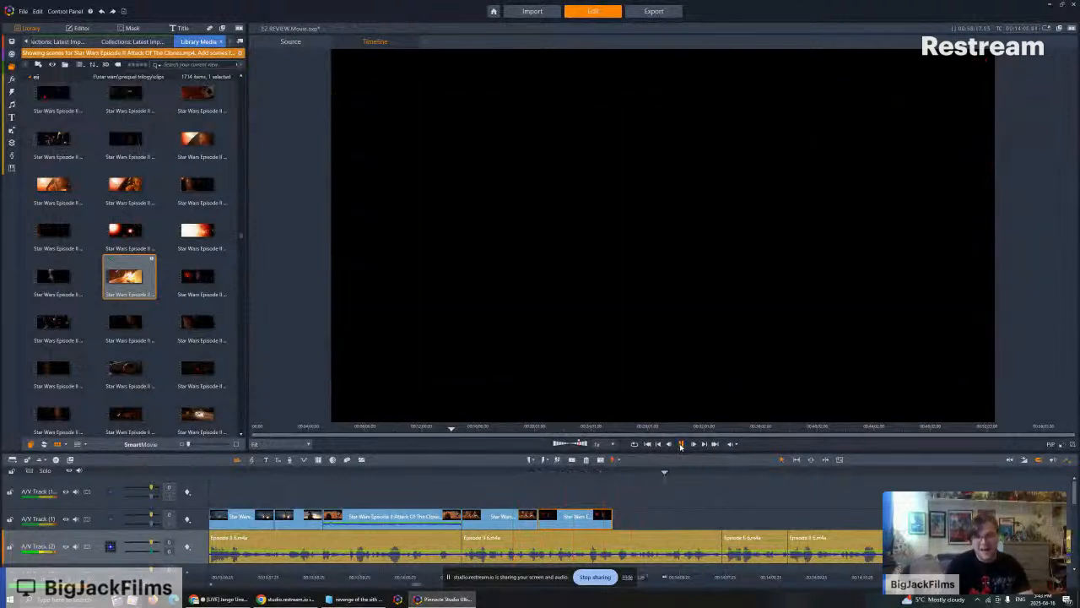
pyautogui.scroll(-3, 138, 256)
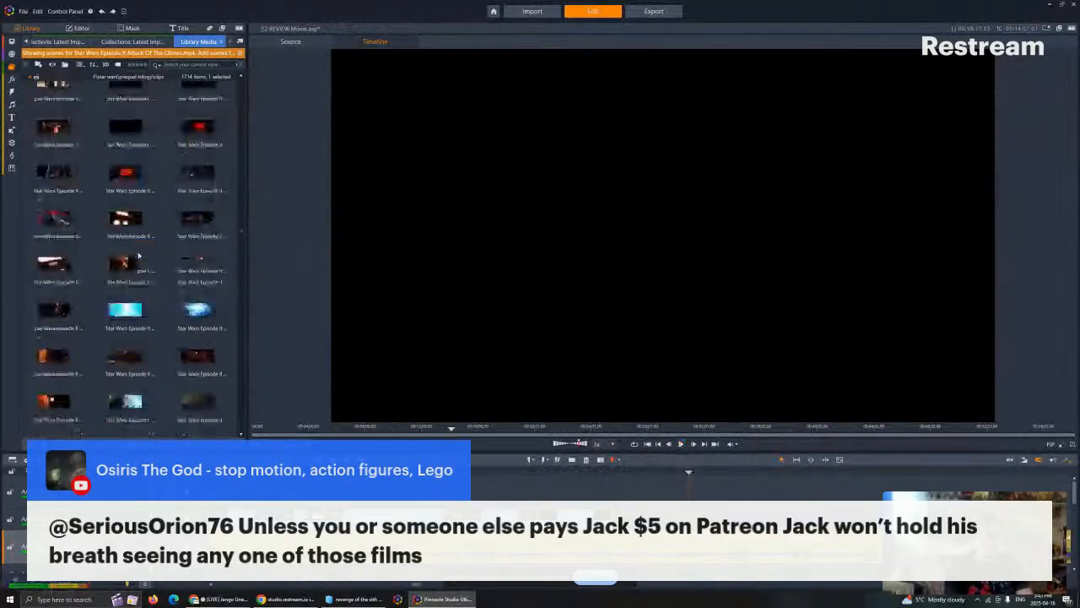
pyautogui.scroll(3, 139, 255)
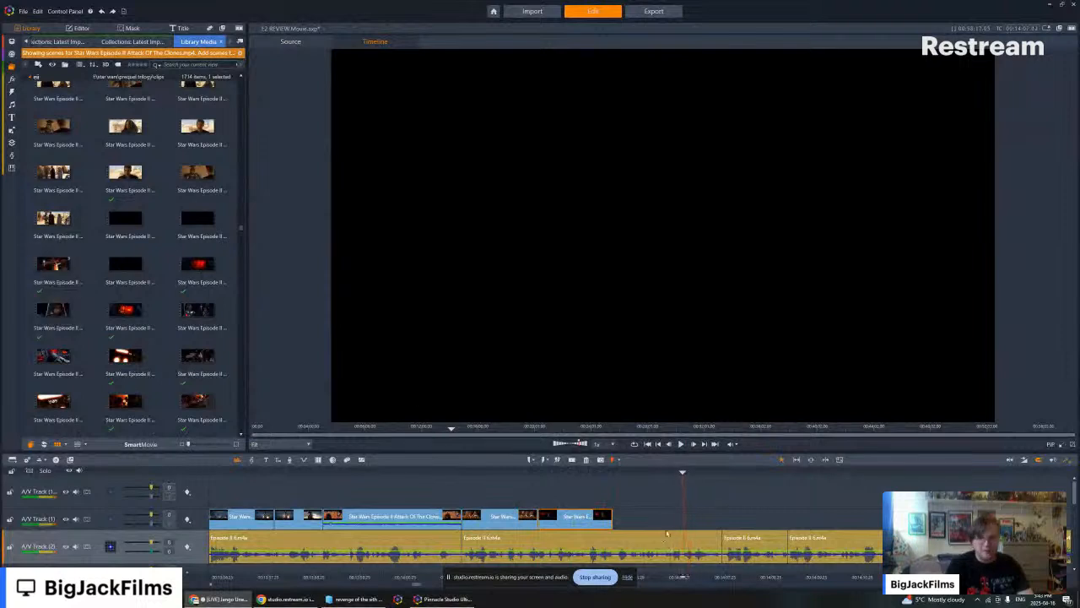
pyautogui.press('Left')
pyautogui.press('Left')
pyautogui.press('Left')
pyautogui.press('Left')
pyautogui.press('Left')
pyautogui.press('Left')
pyautogui.press('Left')
pyautogui.press('Left')
pyautogui.press('Left')
pyautogui.press('Left')
pyautogui.press('Left')
pyautogui.press('Left')
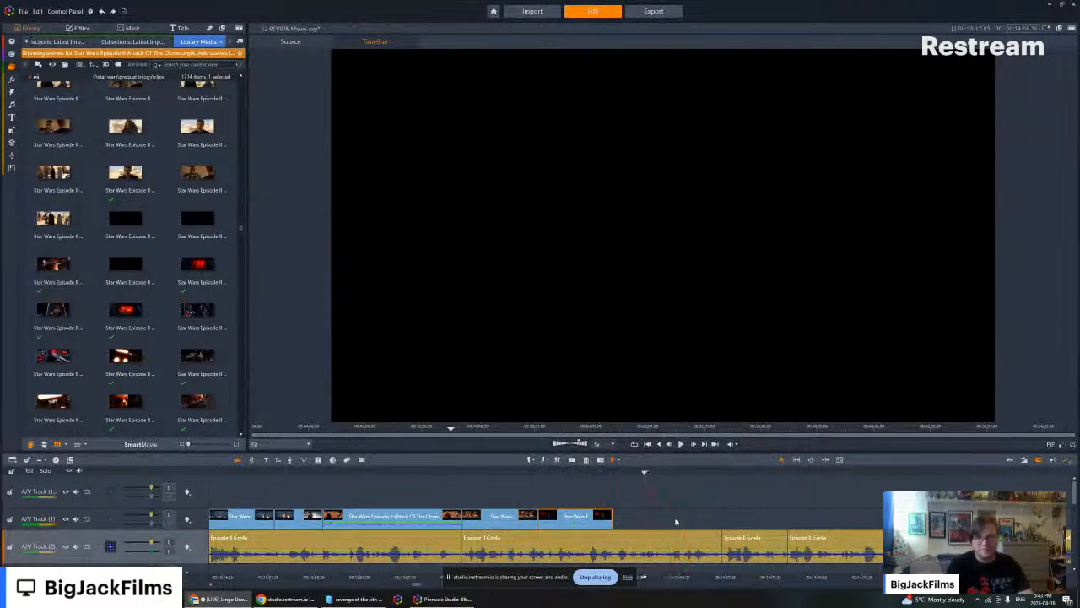
# - Find the Kamino fight shot of Jango Fett with his jetpack, preview it, and add it directly after the cockpit clip
pyautogui.scroll(5, 99, 190)
pyautogui.scroll(8, 99, 189)
pyautogui.scroll(-1, 150, 174)
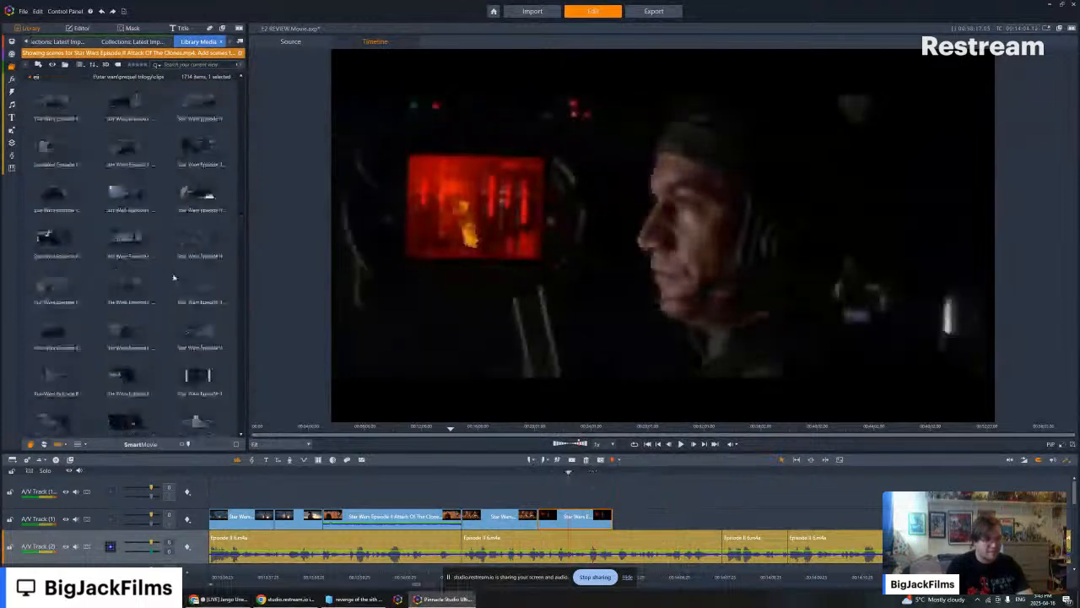
pyautogui.scroll(5, 150, 256)
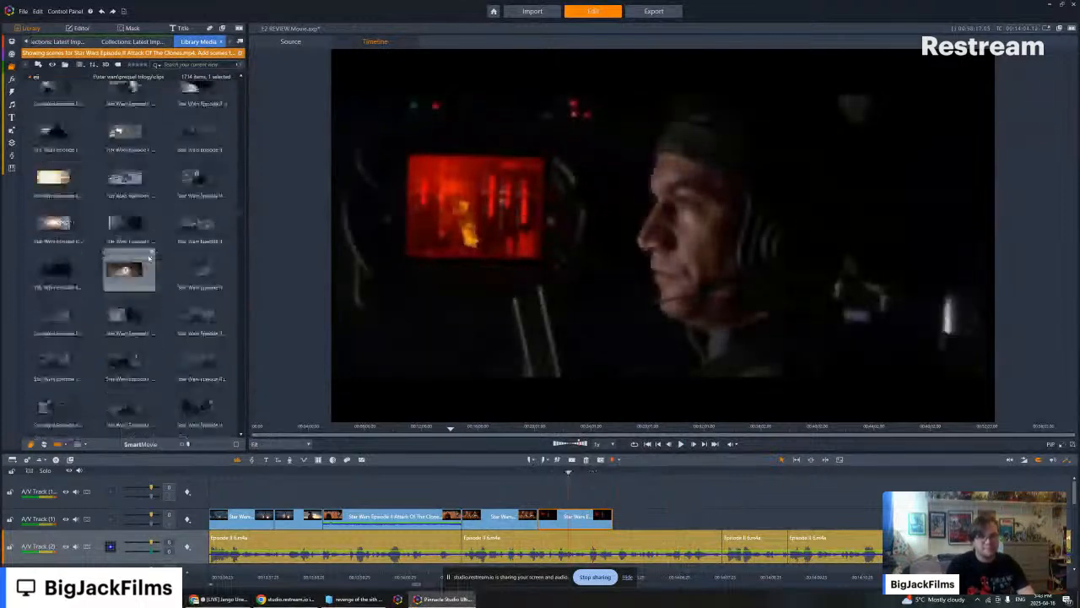
pyautogui.click(199, 263)
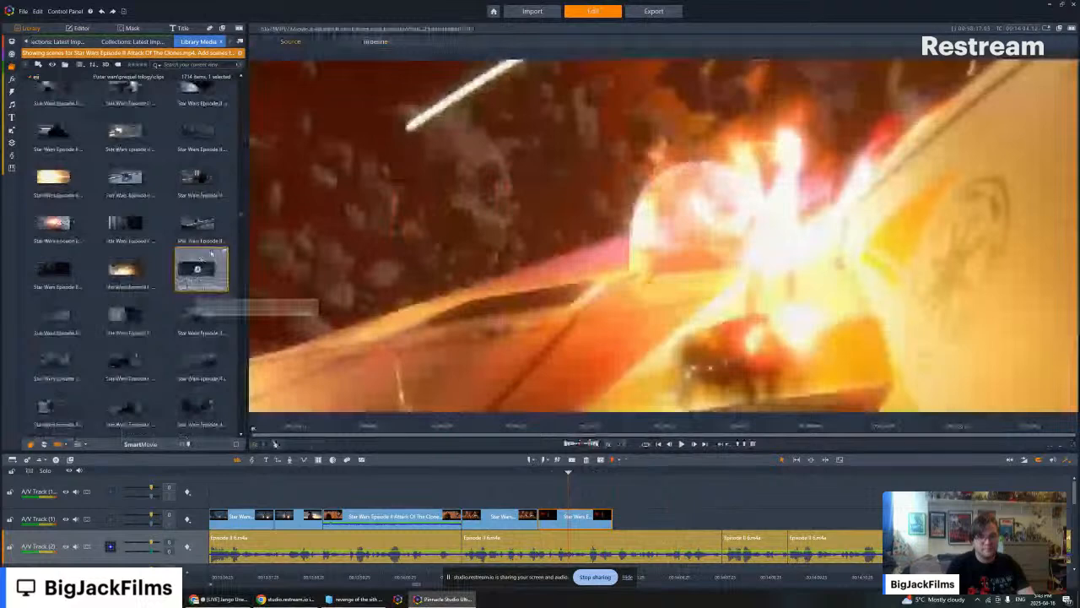
pyautogui.scroll(4, 206, 251)
pyautogui.click(197, 178)
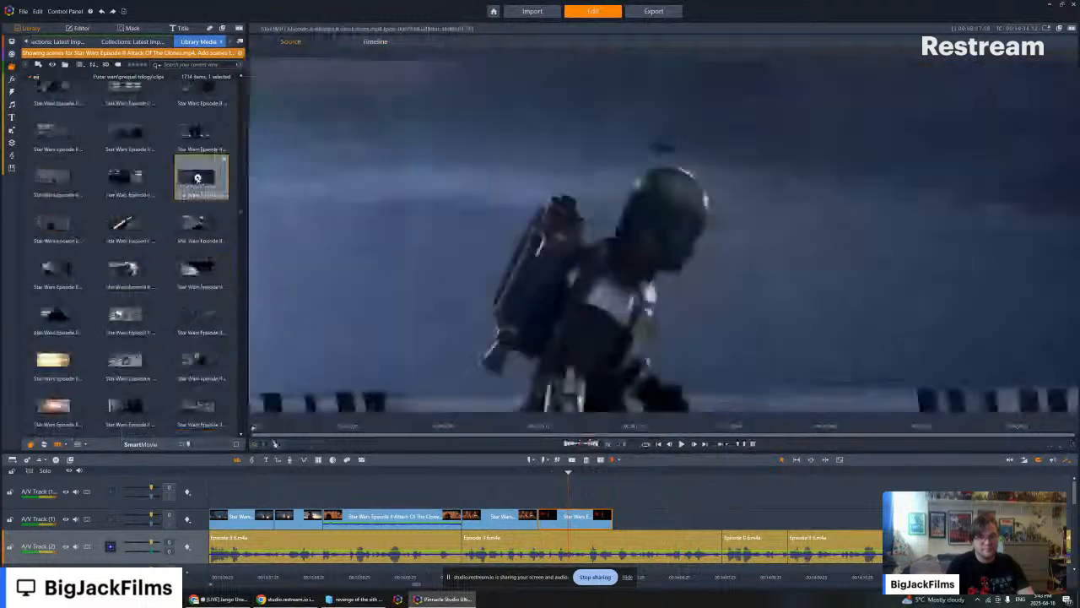
pyautogui.press('space')
pyautogui.moveTo(197, 178); pyautogui.dragTo(650, 519)
# - Turn off the audio stream of the Kamino fight clip and trim its start slightly
pyautogui.rightClick(649, 519)
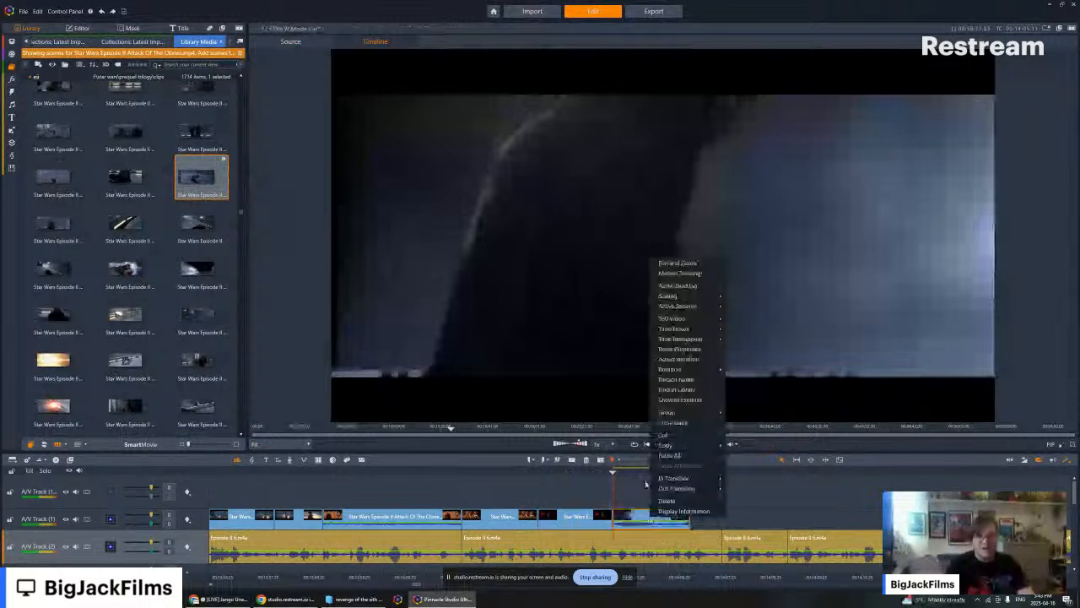
pyautogui.moveTo(692, 305)
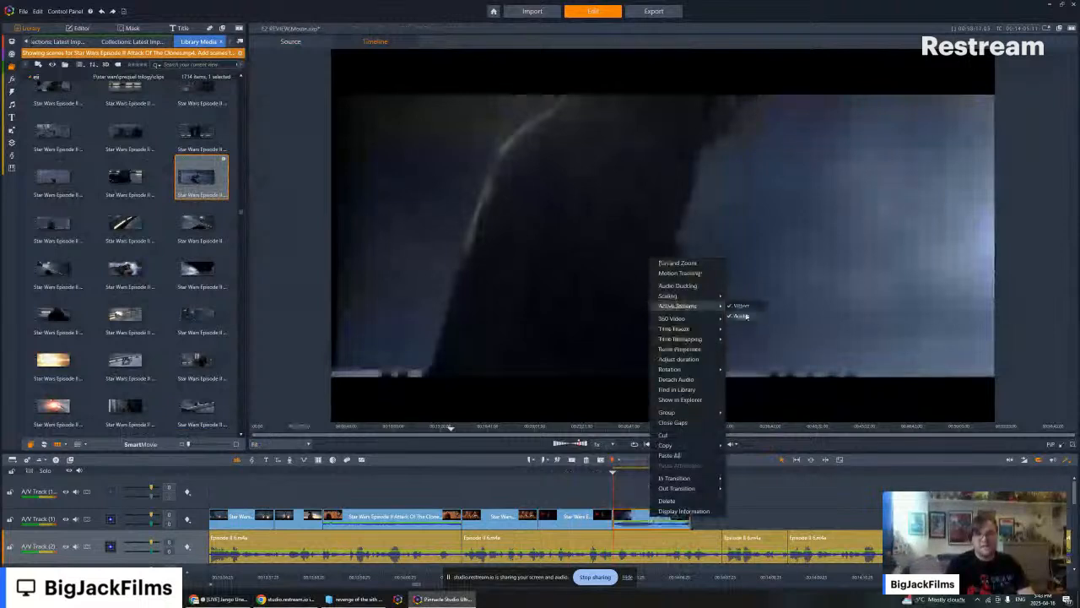
pyautogui.click(746, 315)
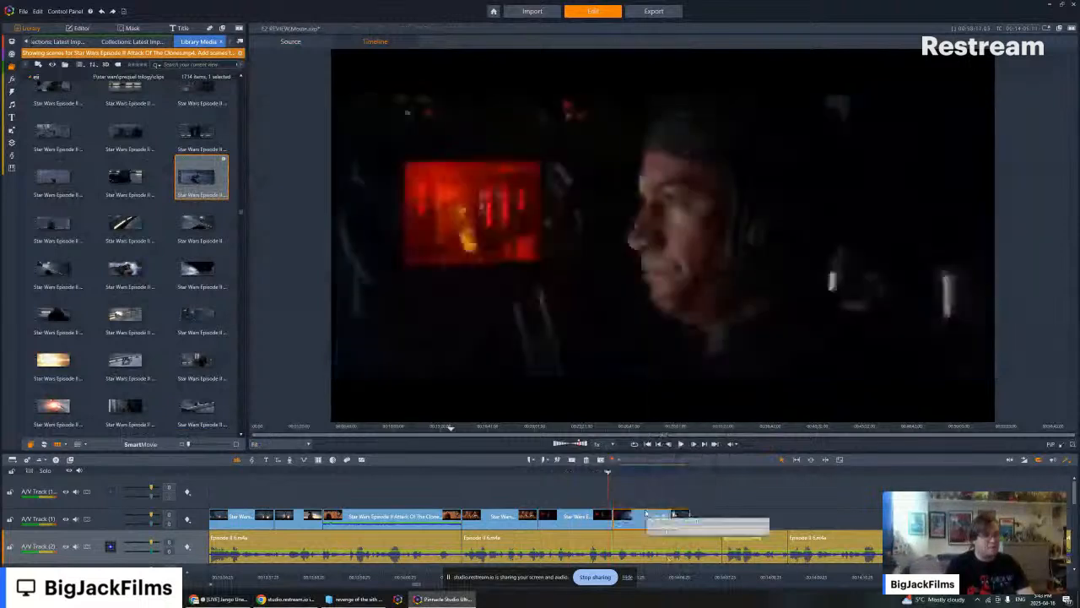
pyautogui.moveTo(614, 518); pyautogui.dragTo(627, 521)
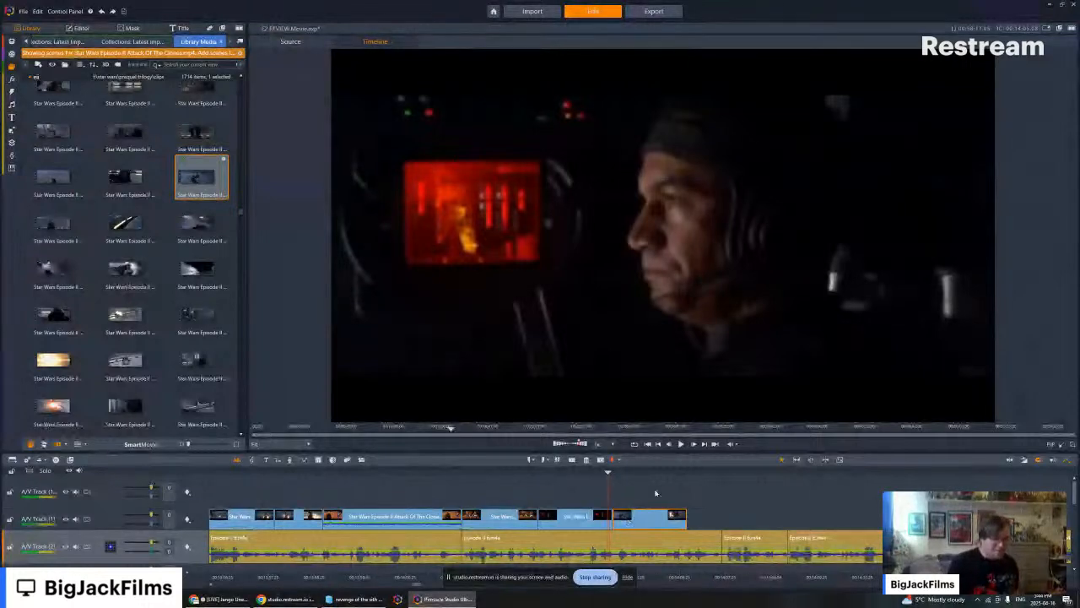
# - Find the cockpit two-shot of Jango and Boba Fett among the movie clips and replay Boba's smiling reaction in the source preview
pyautogui.scroll(-10, 175, 245)
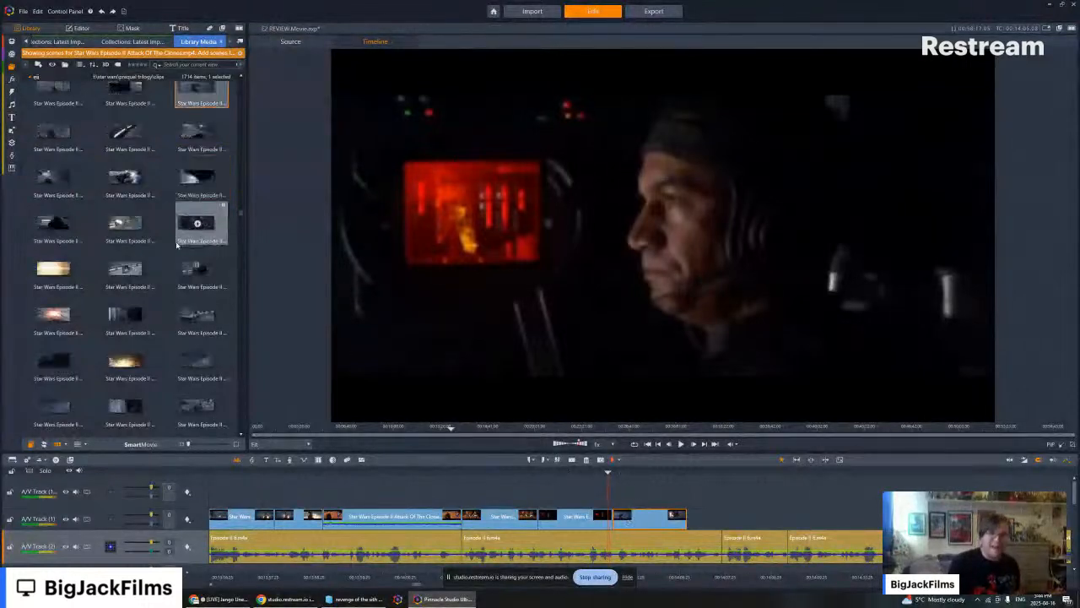
pyautogui.scroll(5, 176, 245)
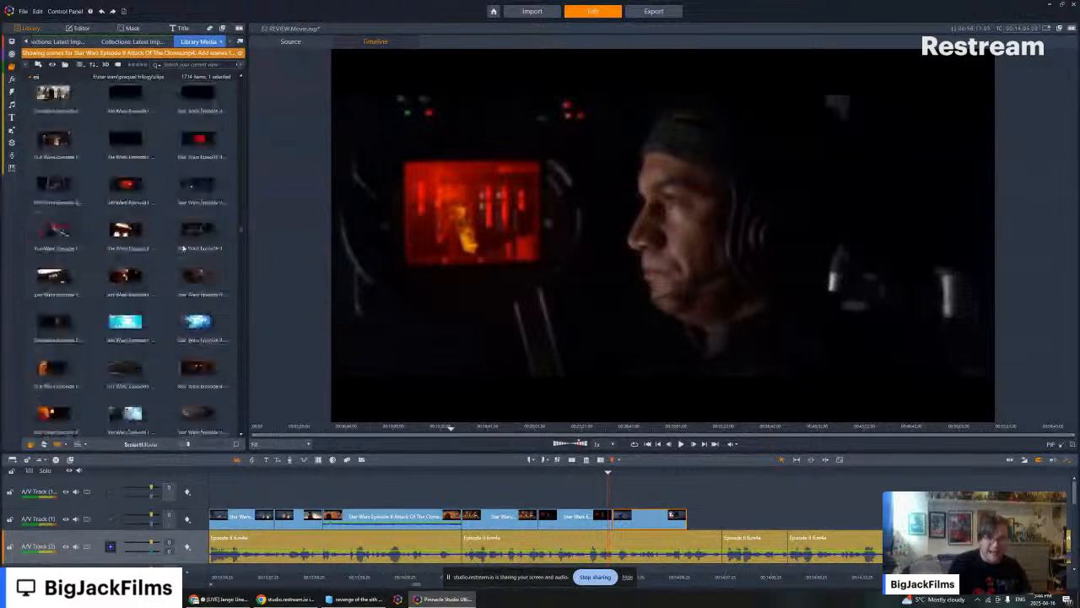
pyautogui.click(197, 166)
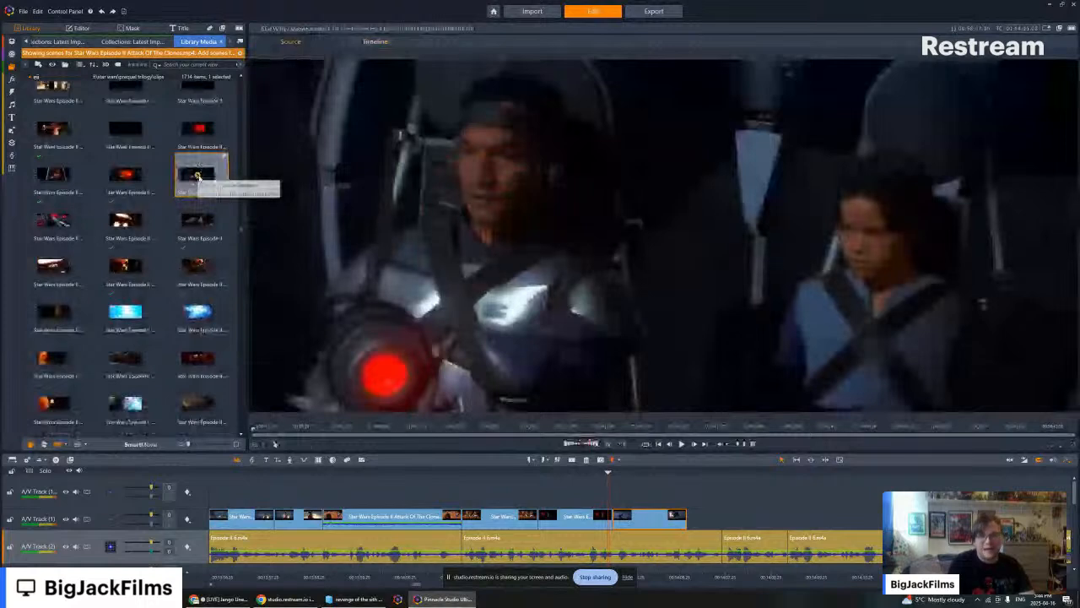
pyautogui.press('space')
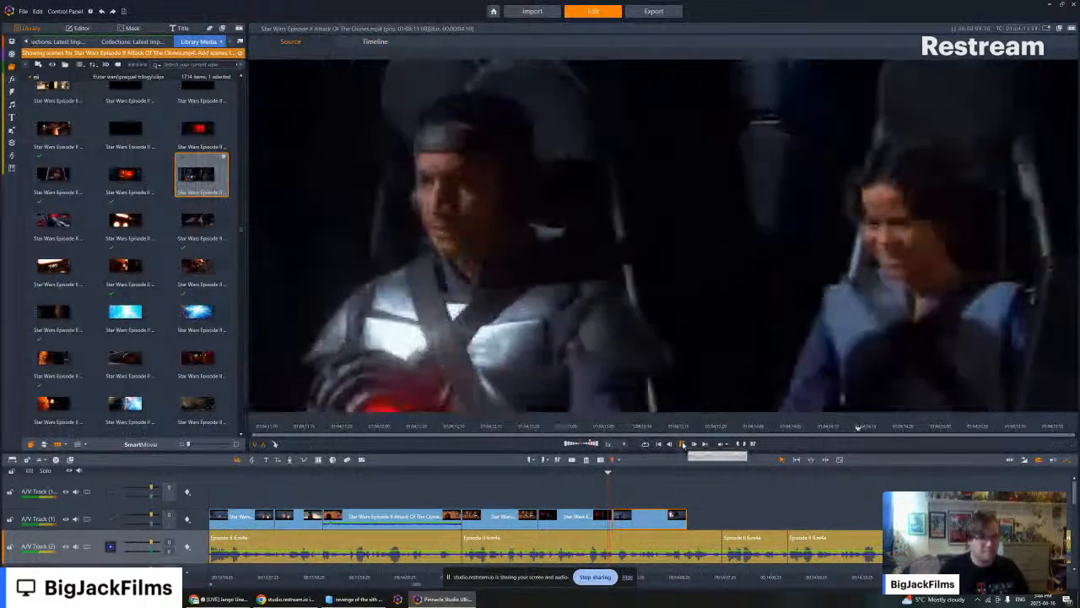
pyautogui.click(683, 444)
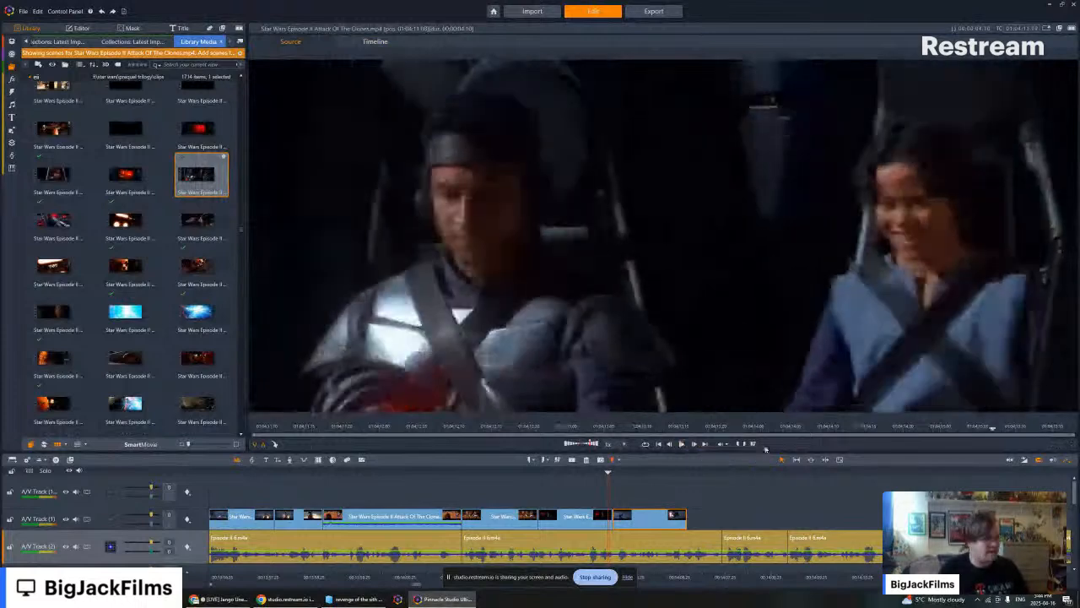
pyautogui.moveTo(747, 429); pyautogui.dragTo(695, 432)
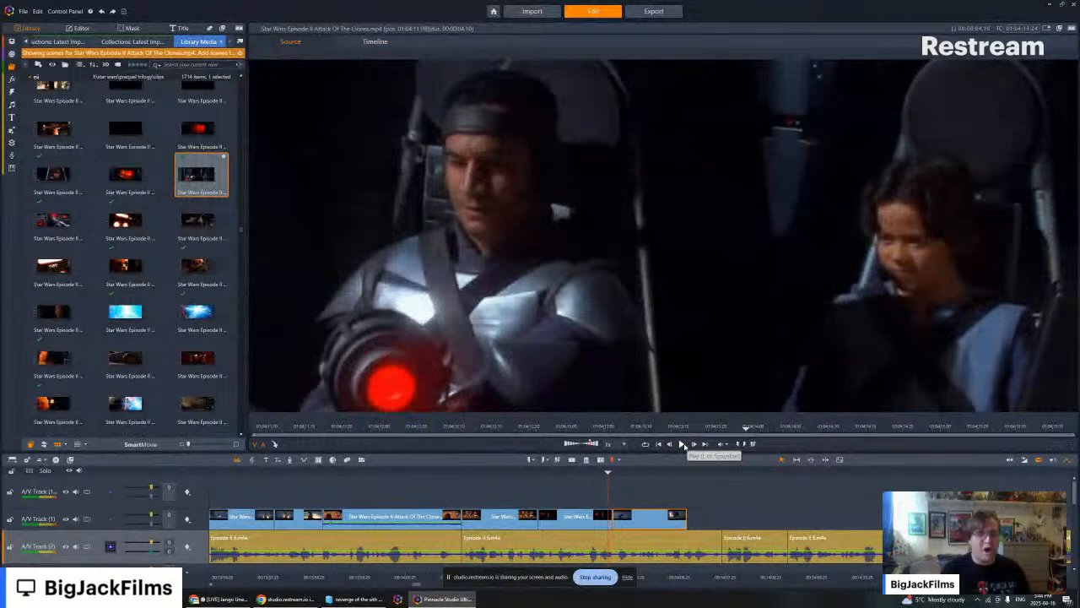
pyautogui.click(682, 445)
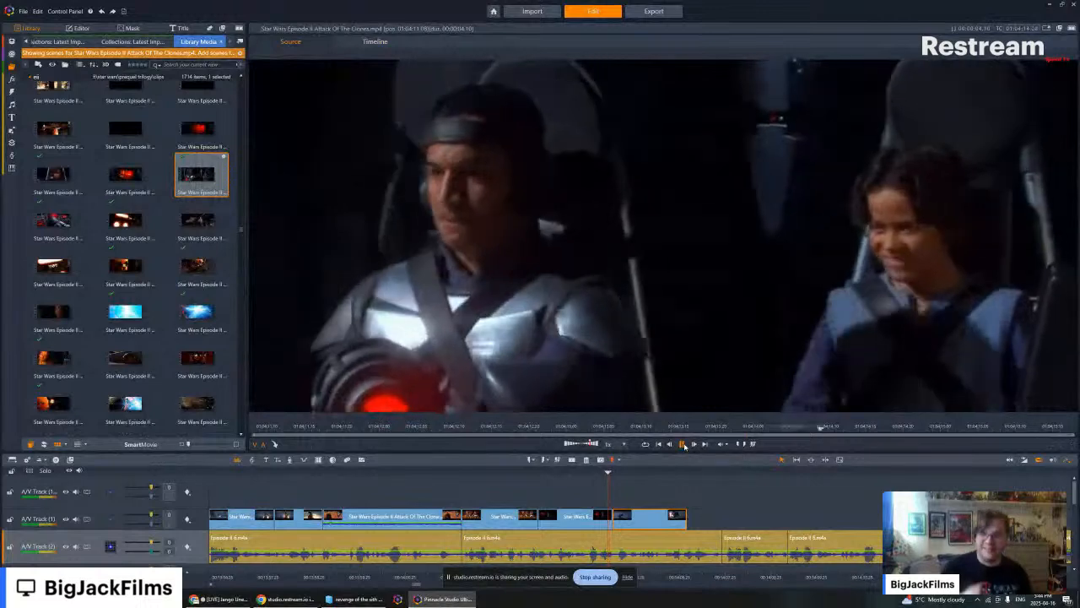
pyautogui.click(683, 445)
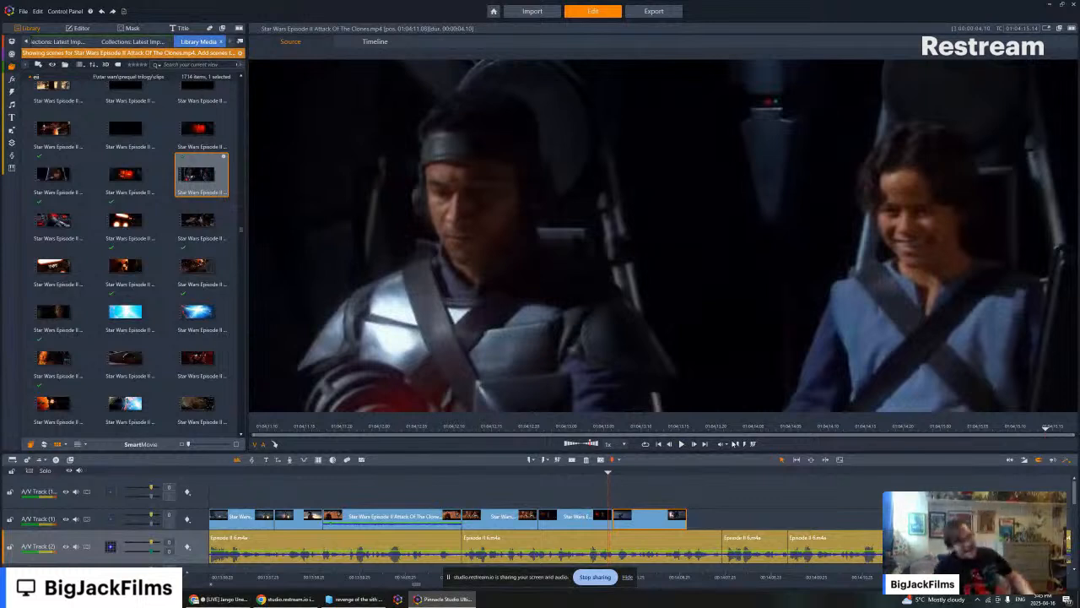
pyautogui.click(774, 430)
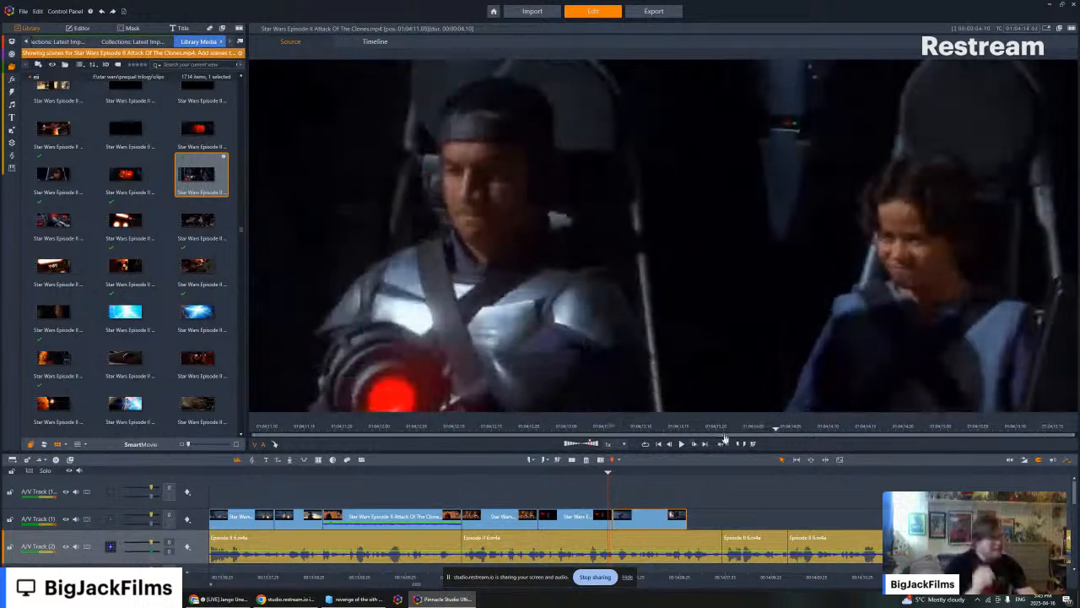
# - Replay the cockpit two-shot of Jango and Boba Fett several times in the source preview, pausing around Boba's reaction
pyautogui.click(681, 445)
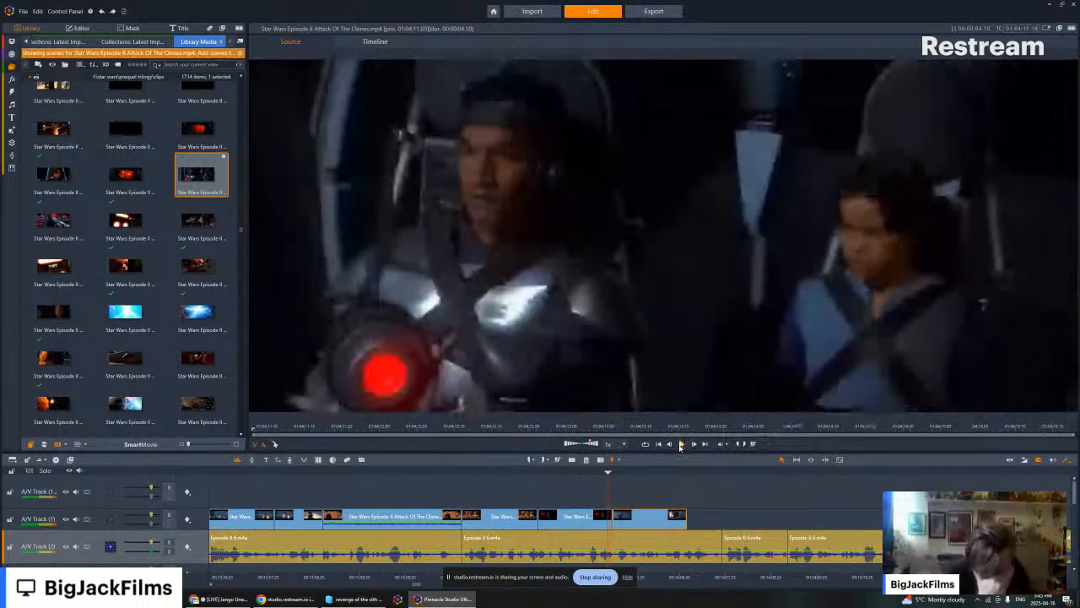
pyautogui.click(681, 444)
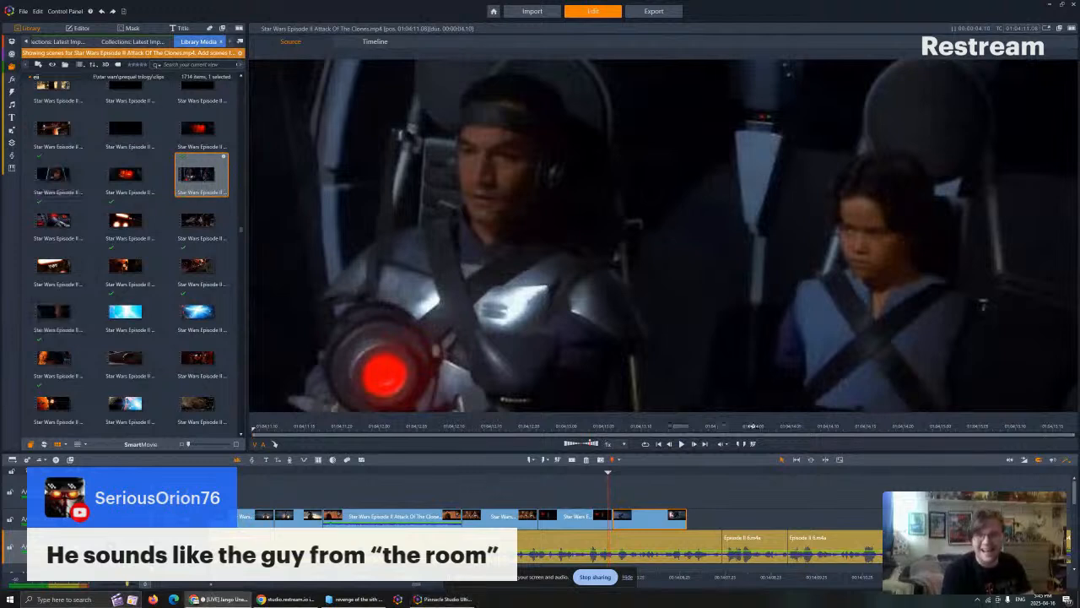
pyautogui.click(812, 426)
pyautogui.click(683, 444)
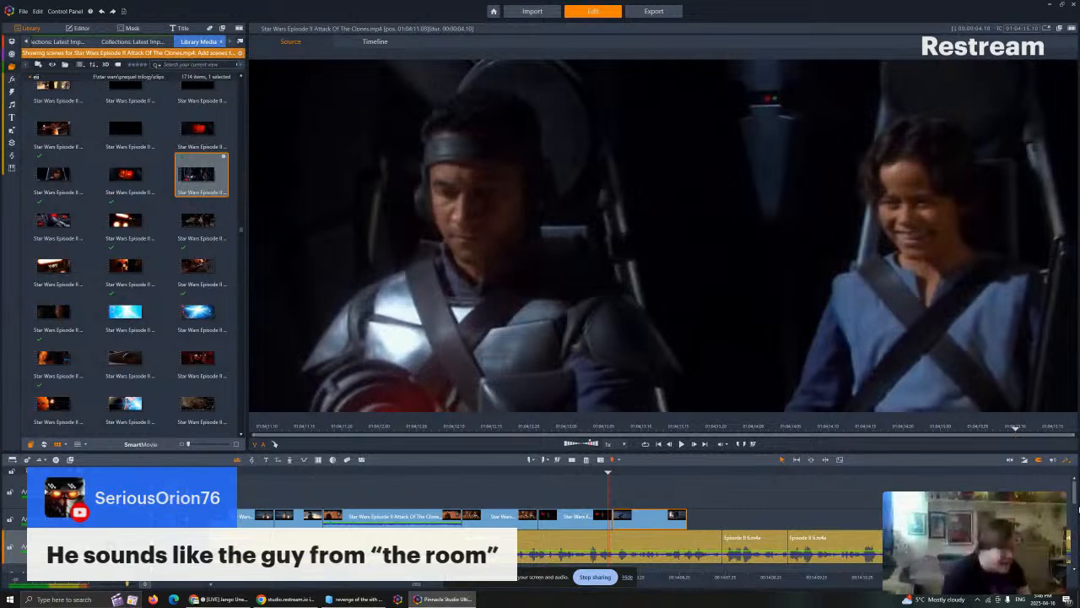
pyautogui.click(681, 444)
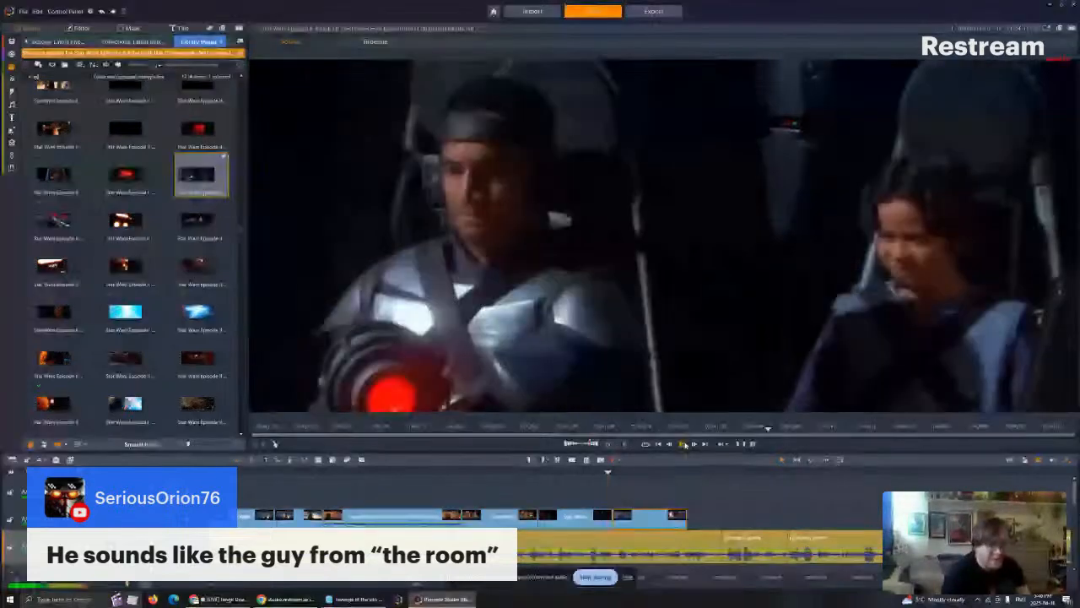
pyautogui.click(684, 445)
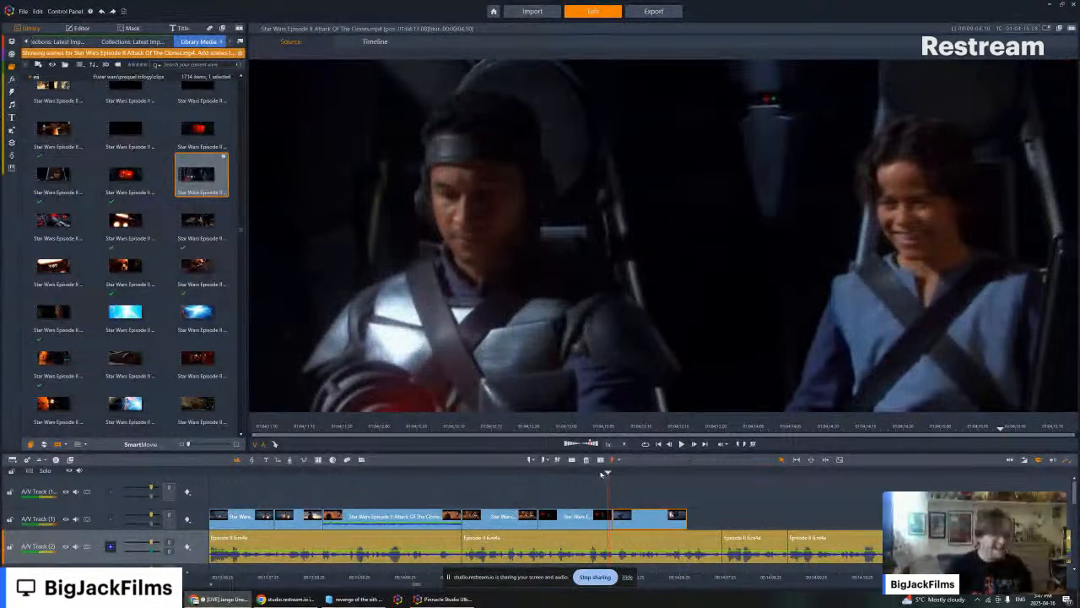
pyautogui.click(681, 444)
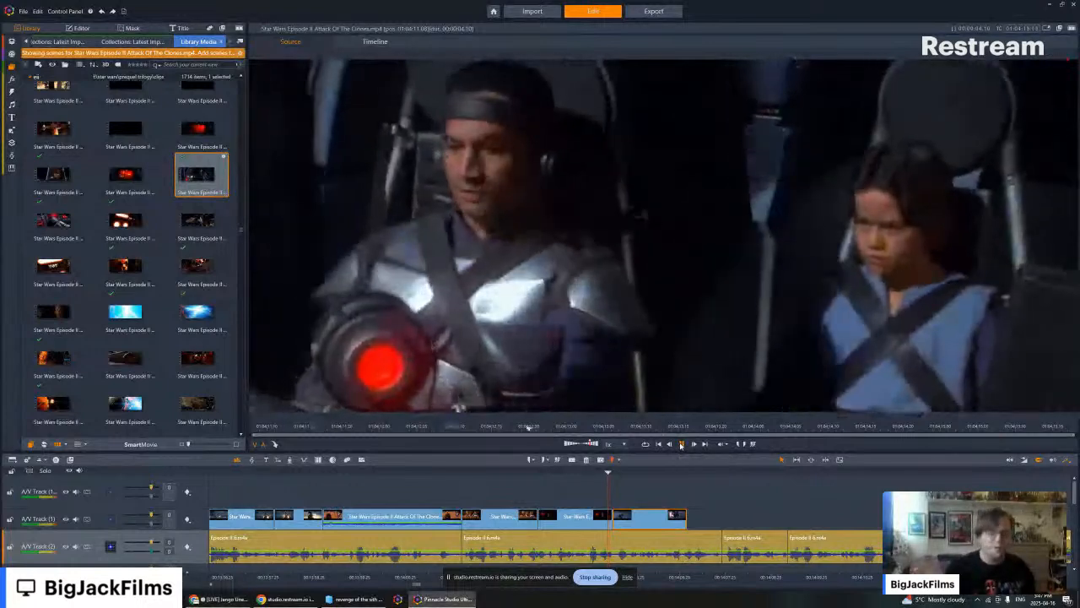
pyautogui.click(681, 445)
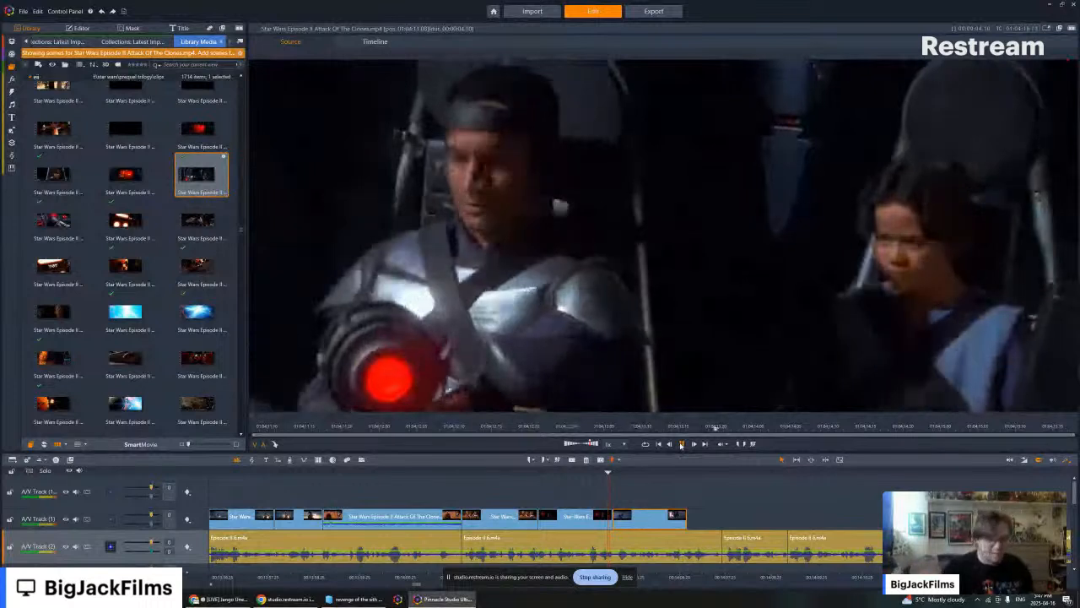
pyautogui.click(681, 445)
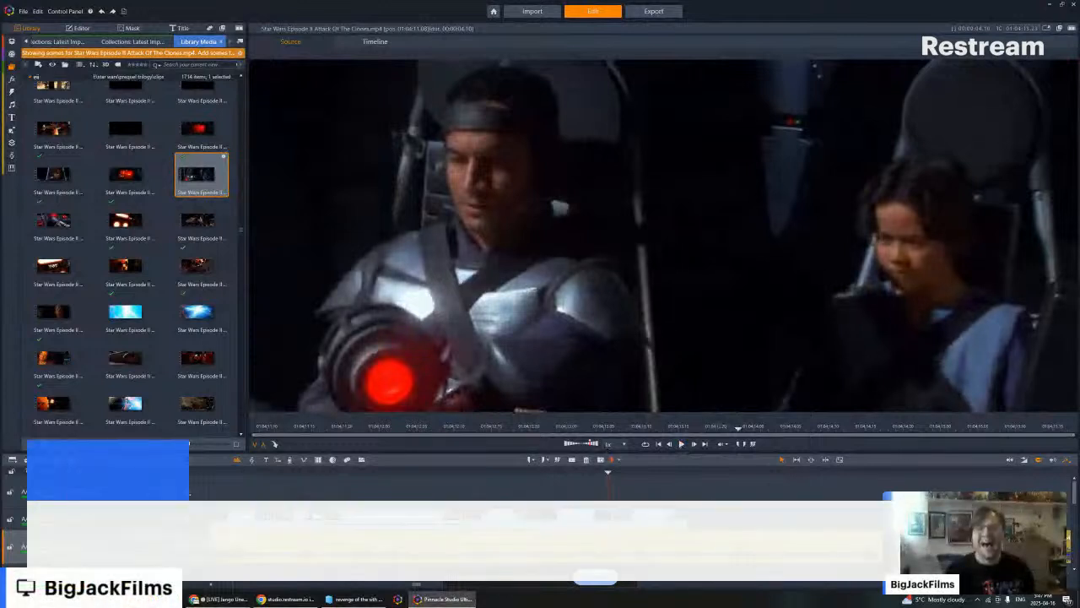
pyautogui.hotkey('alt', 'Tab')
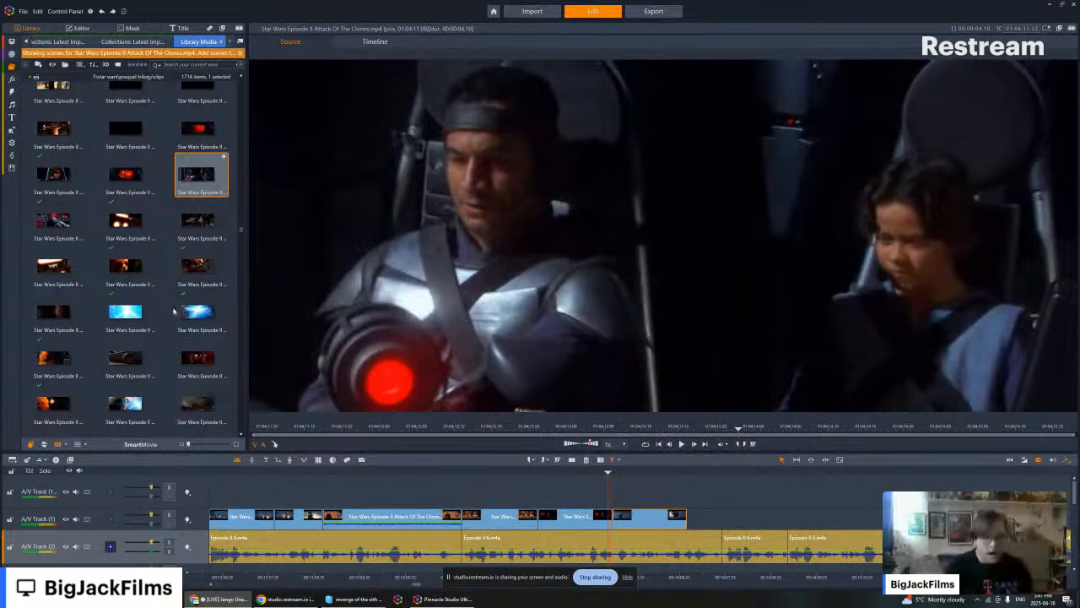
# - Play the timeline from the last part of the cockpit footage past the end of the final movie clip
pyautogui.click(754, 523)
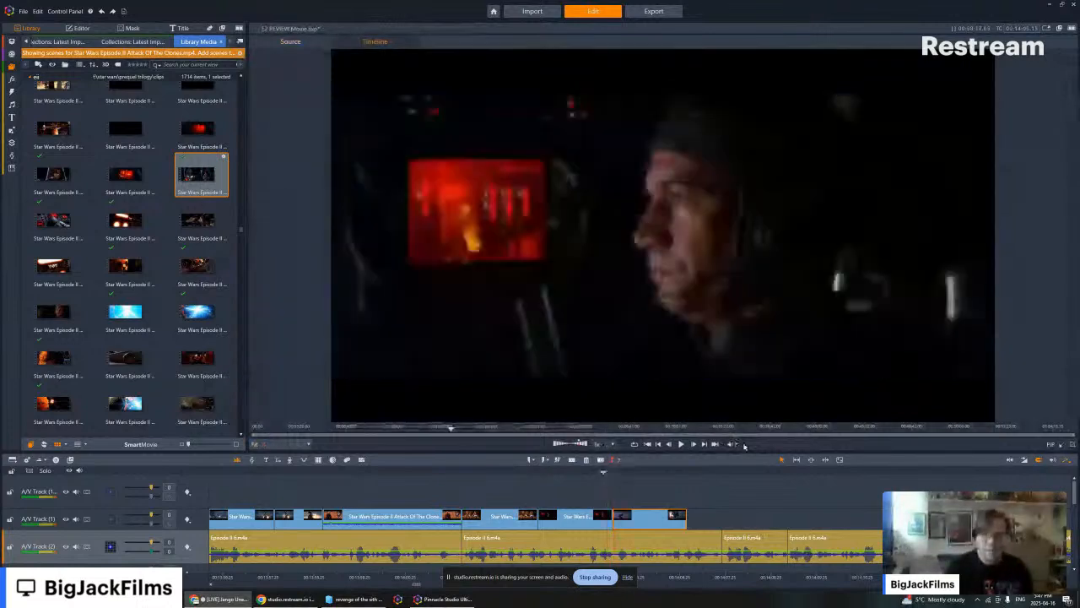
pyautogui.click(680, 443)
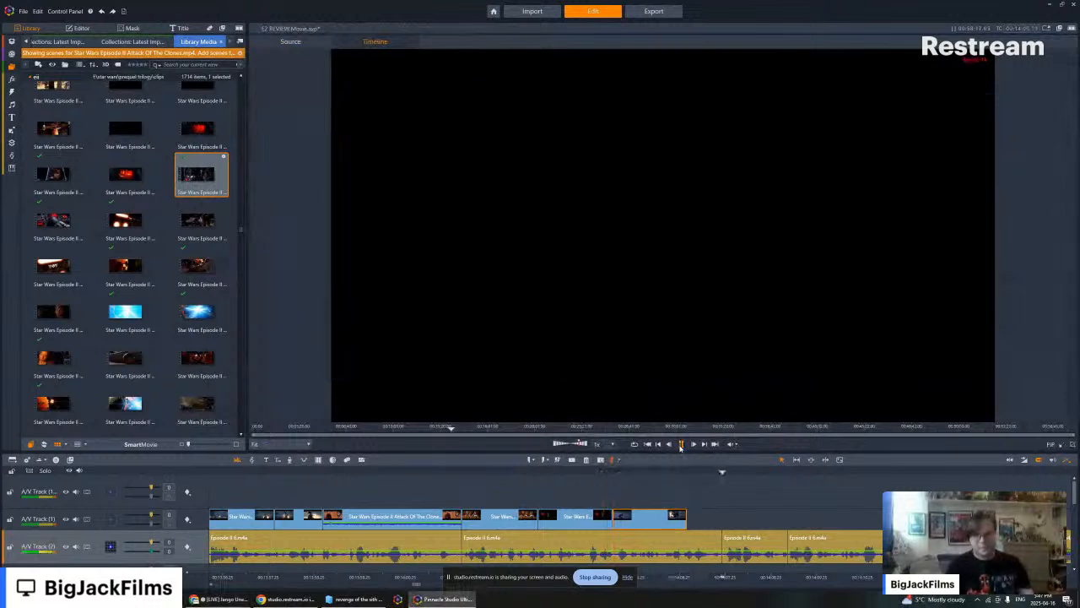
# - Find the Kamino landing platform fight among the movie clips and preview two consecutive shots, including the Jango Fett rocket launch
pyautogui.scroll(-5, 152, 183)
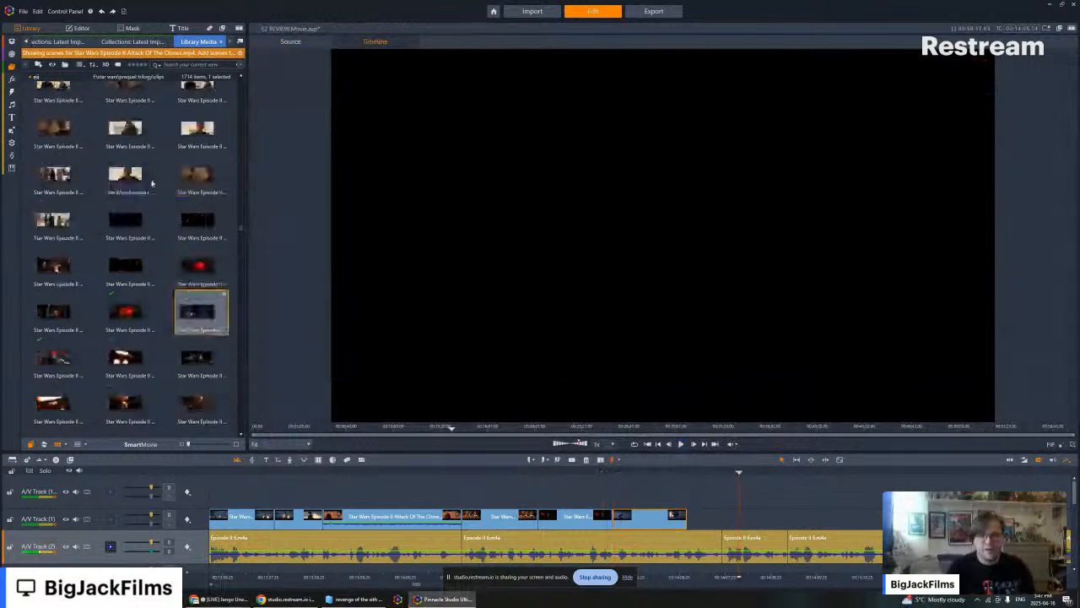
pyautogui.scroll(5, 152, 183)
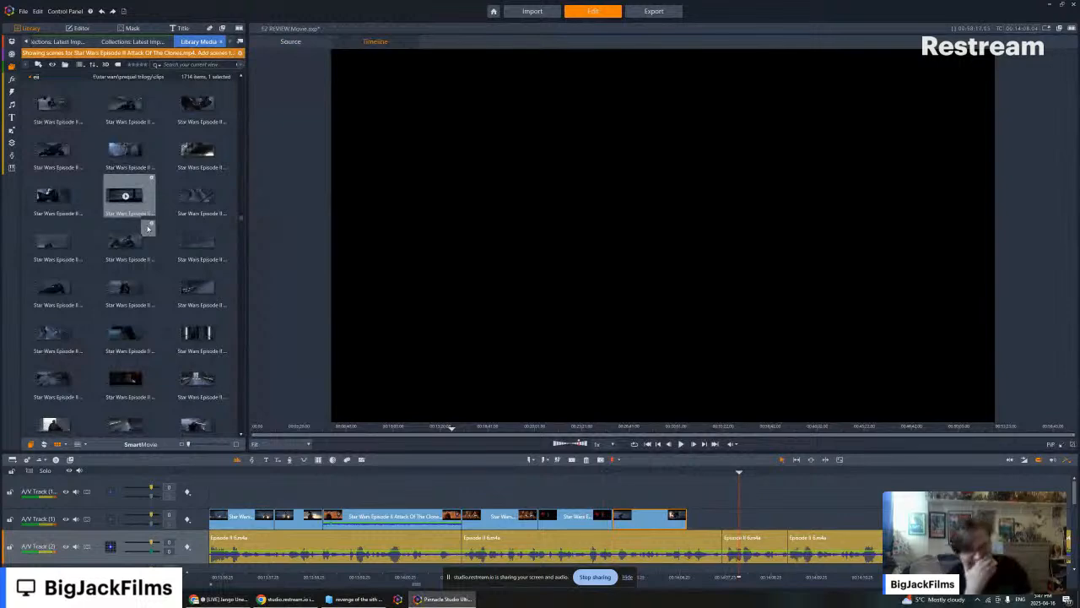
pyautogui.scroll(-3, 156, 193)
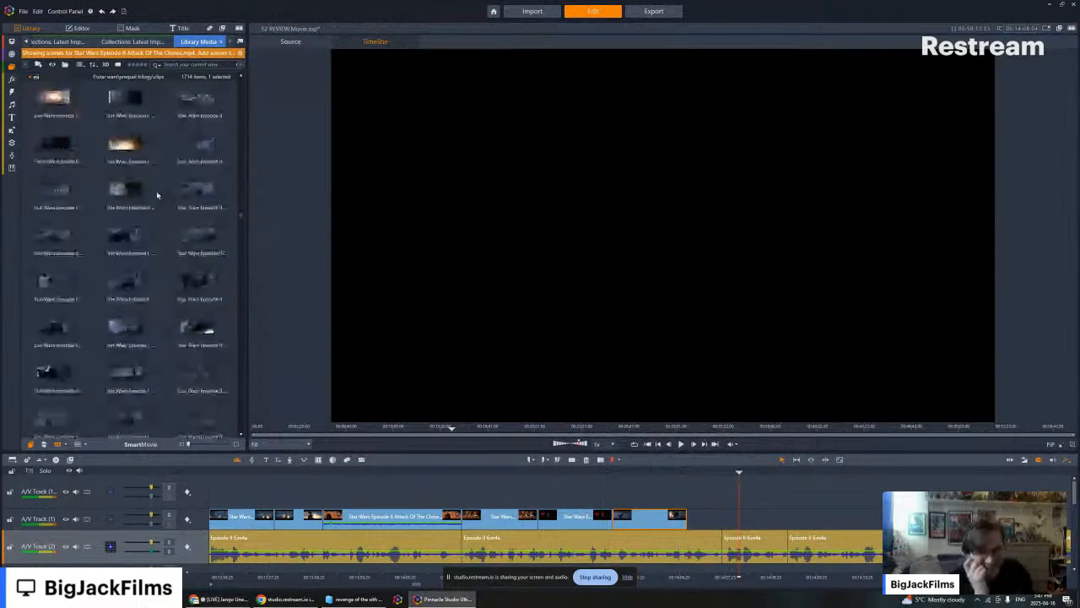
pyautogui.scroll(2, 157, 195)
pyautogui.click(53, 277)
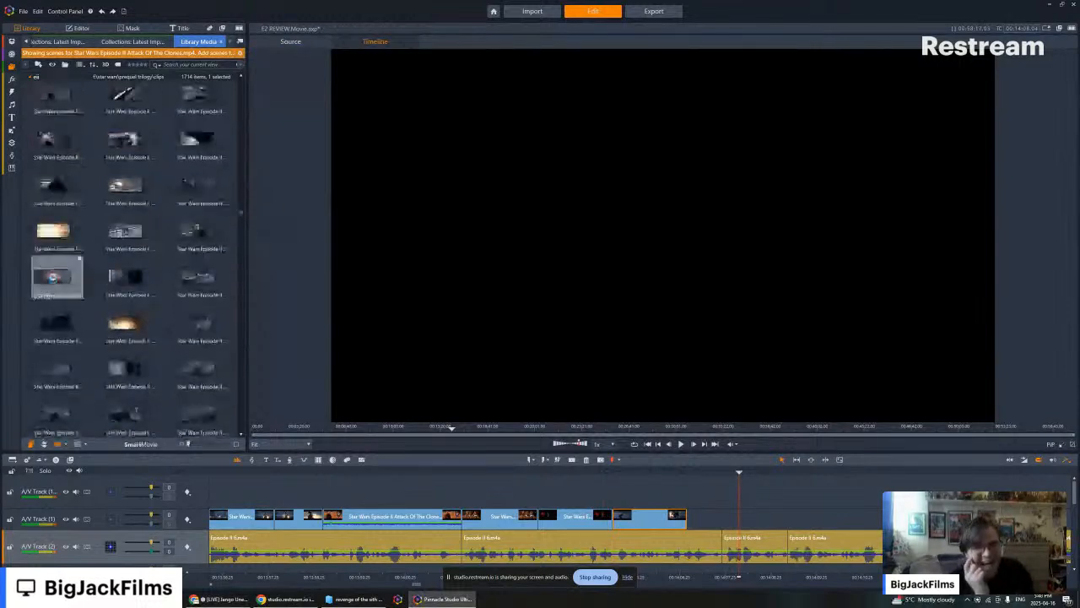
pyautogui.click(197, 233)
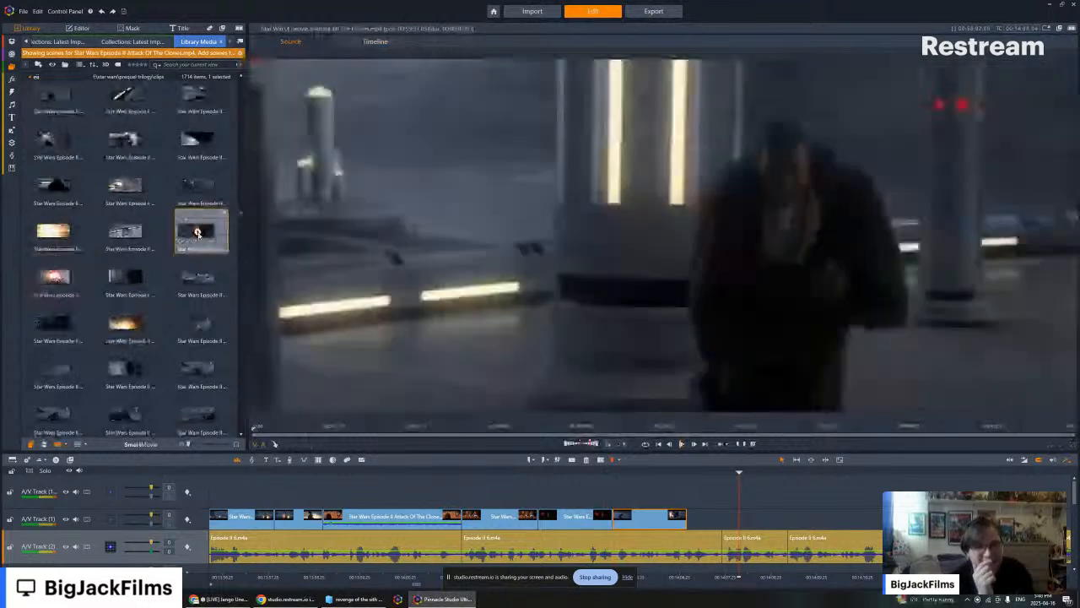
pyautogui.press('space')
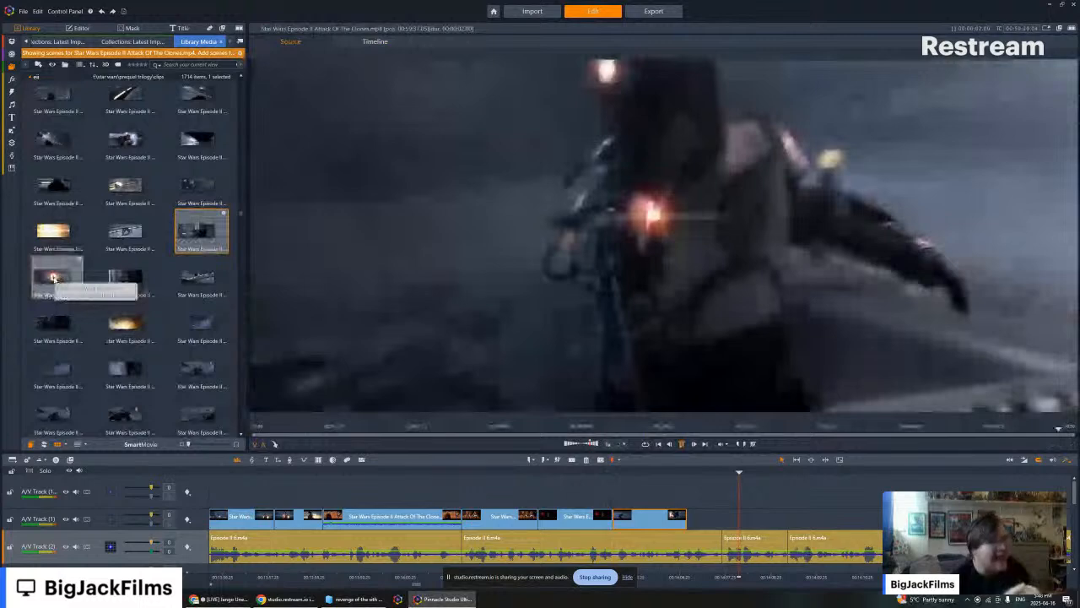
pyautogui.click(52, 278)
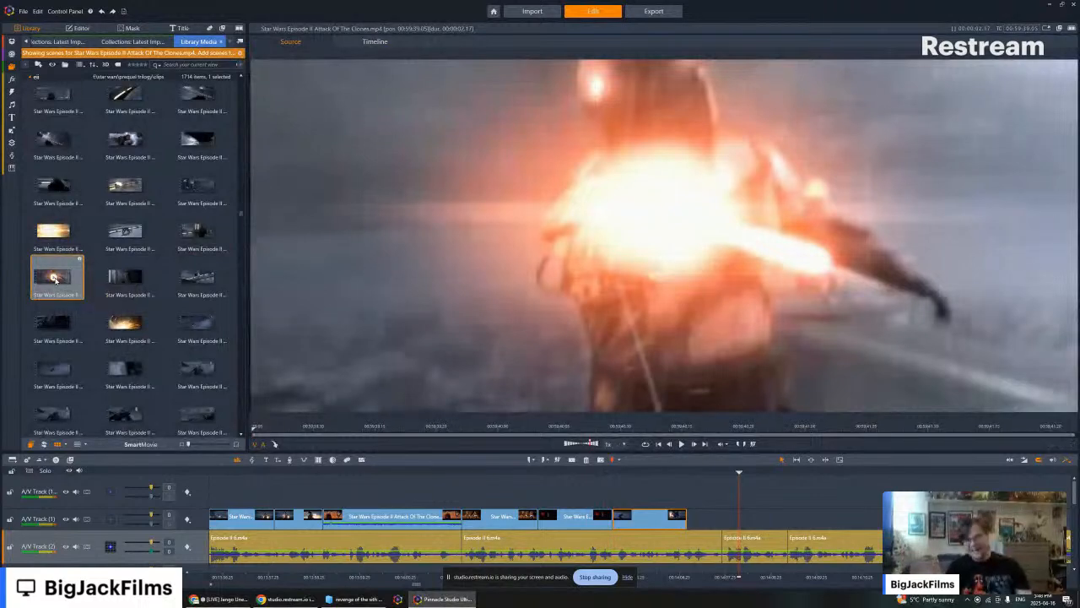
pyautogui.press('space')
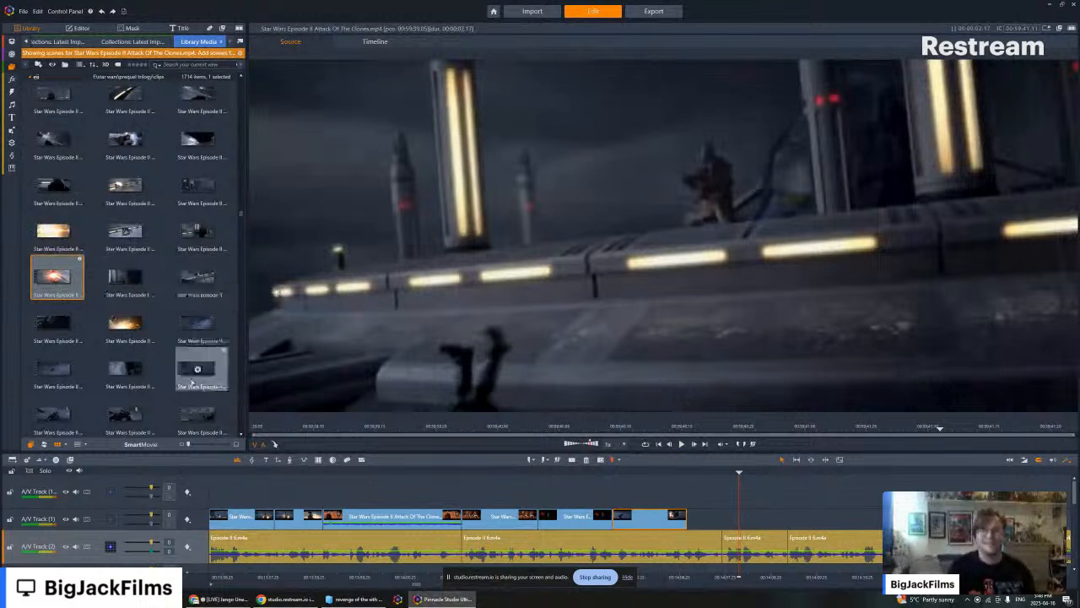
# - Browse the movie clips from the Kamino platform fight to the Geonosis arena battle and preview the shot of Jango Fett standing in the arena
pyautogui.scroll(3, 190, 320)
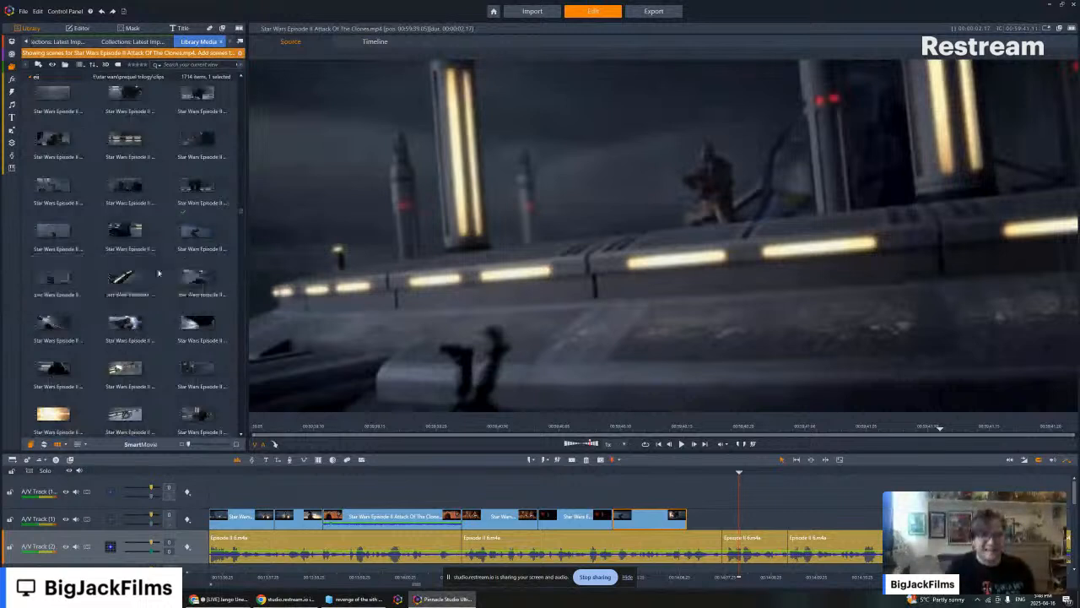
pyautogui.scroll(-5, 160, 278)
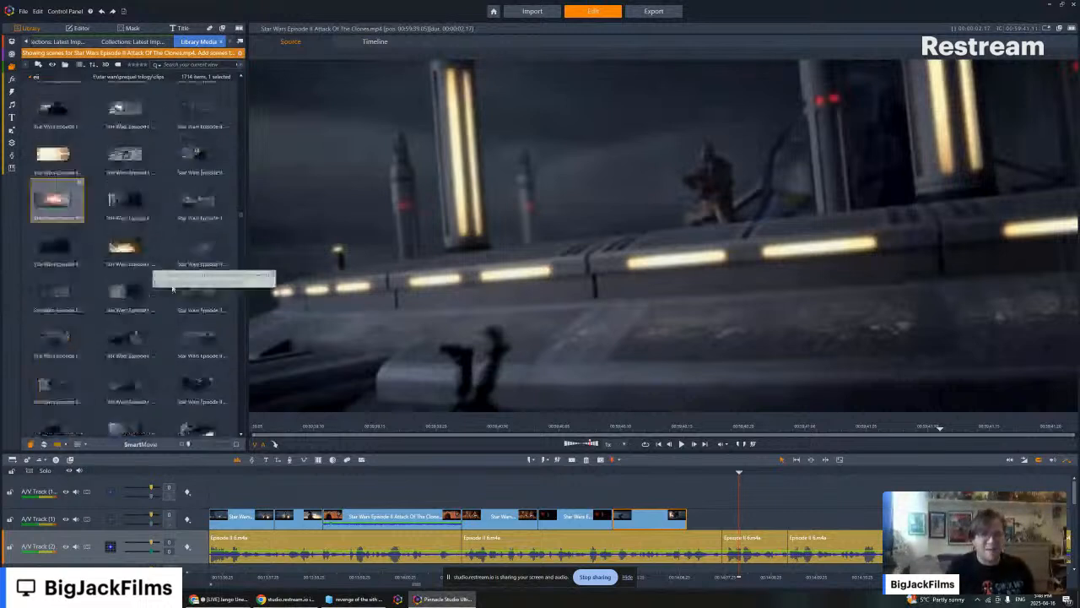
pyautogui.scroll(-4, 172, 292)
pyautogui.scroll(-3, 155, 353)
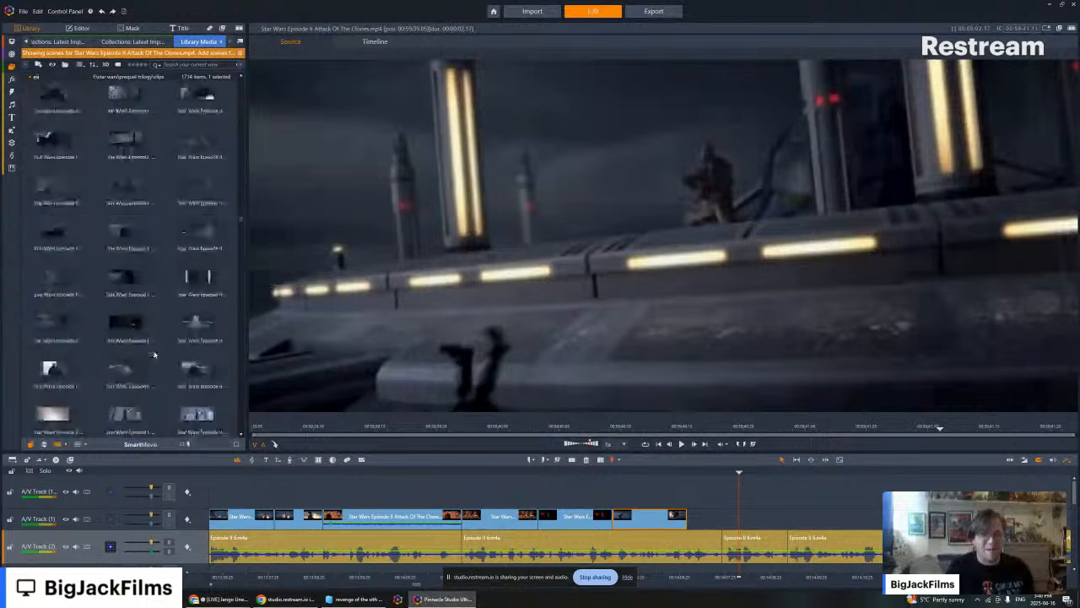
pyautogui.scroll(-1, 155, 353)
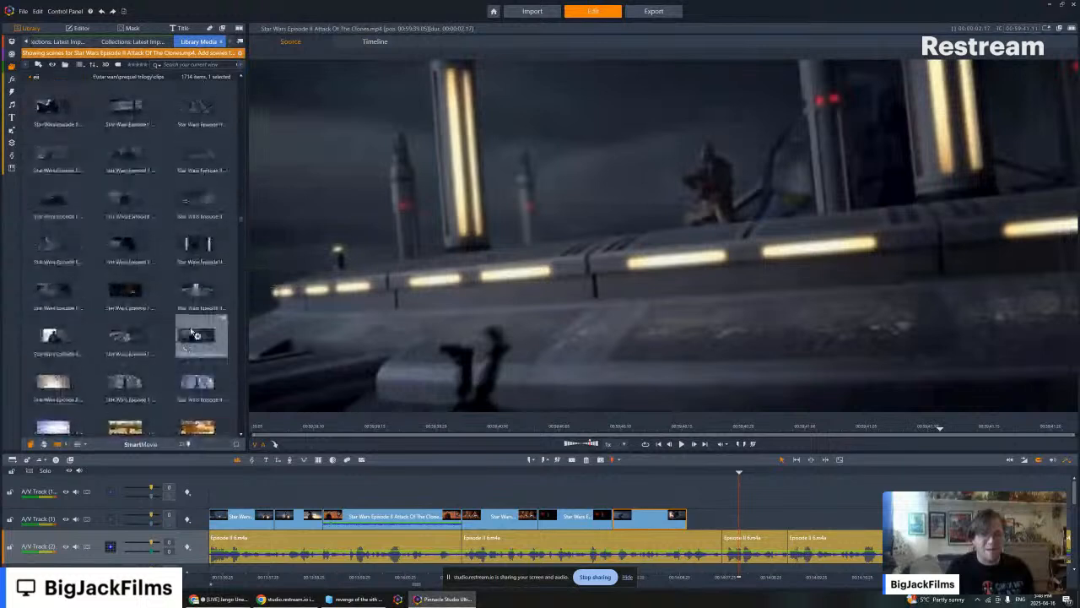
pyautogui.scroll(-1, 180, 293)
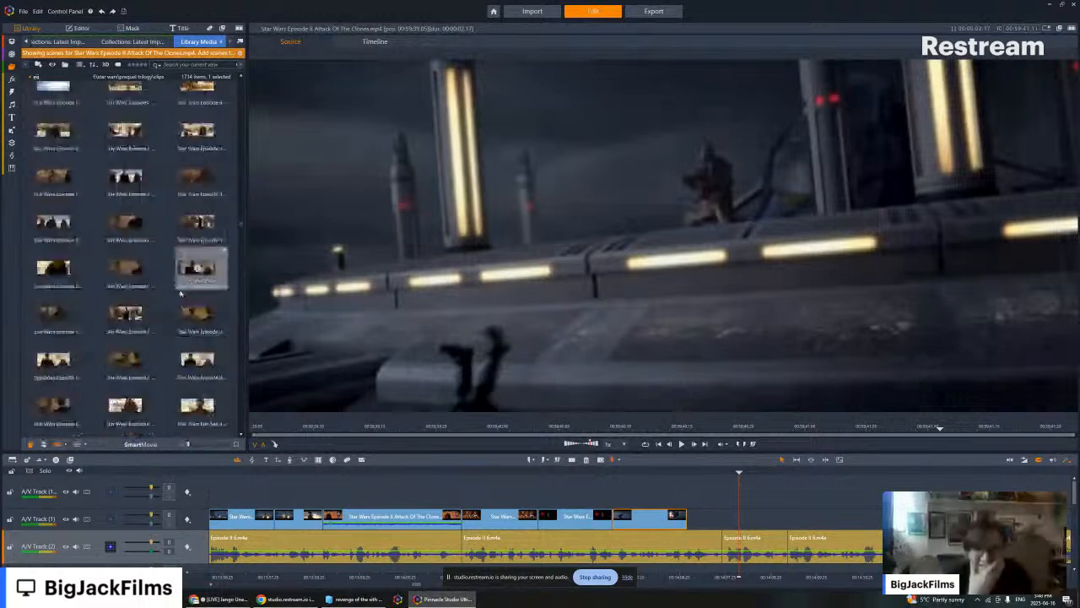
pyautogui.scroll(-3, 180, 293)
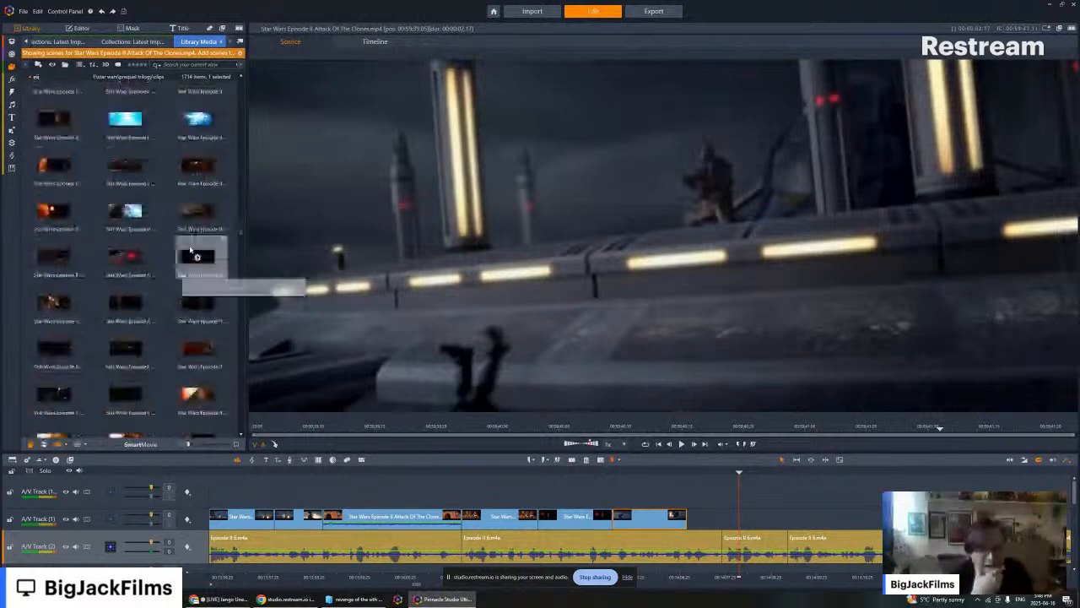
pyautogui.scroll(-3, 189, 257)
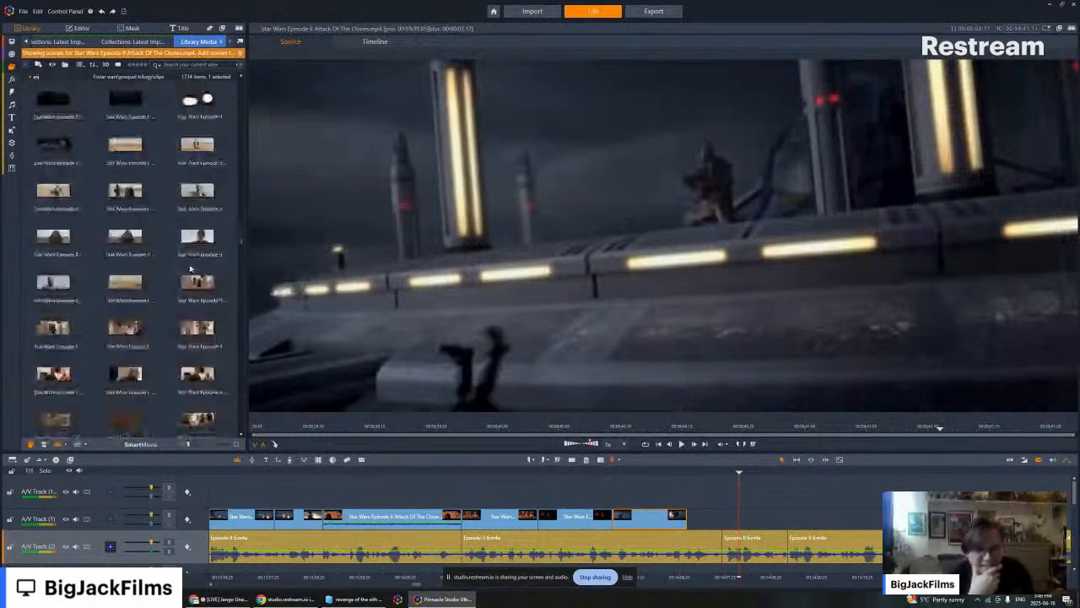
pyautogui.scroll(-3, 190, 268)
pyautogui.scroll(-3, 190, 268)
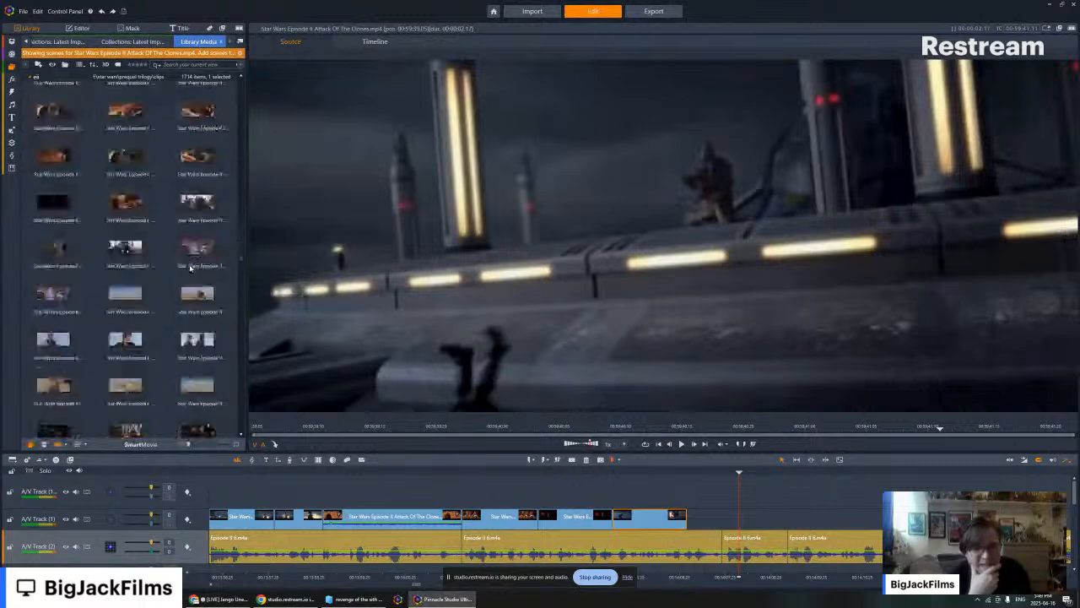
pyautogui.scroll(-3, 190, 268)
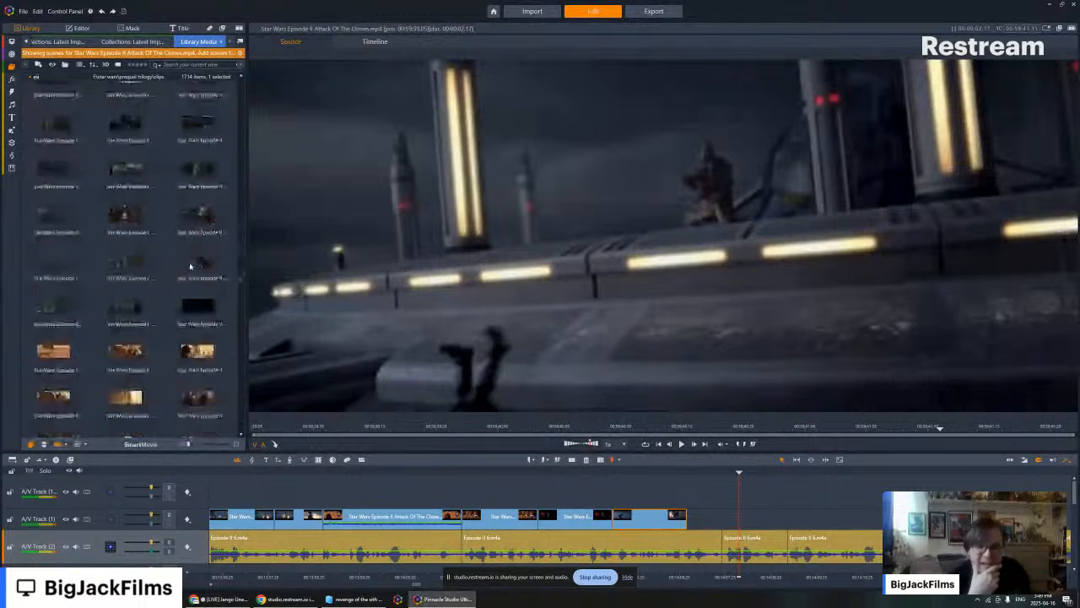
pyautogui.scroll(-3, 190, 267)
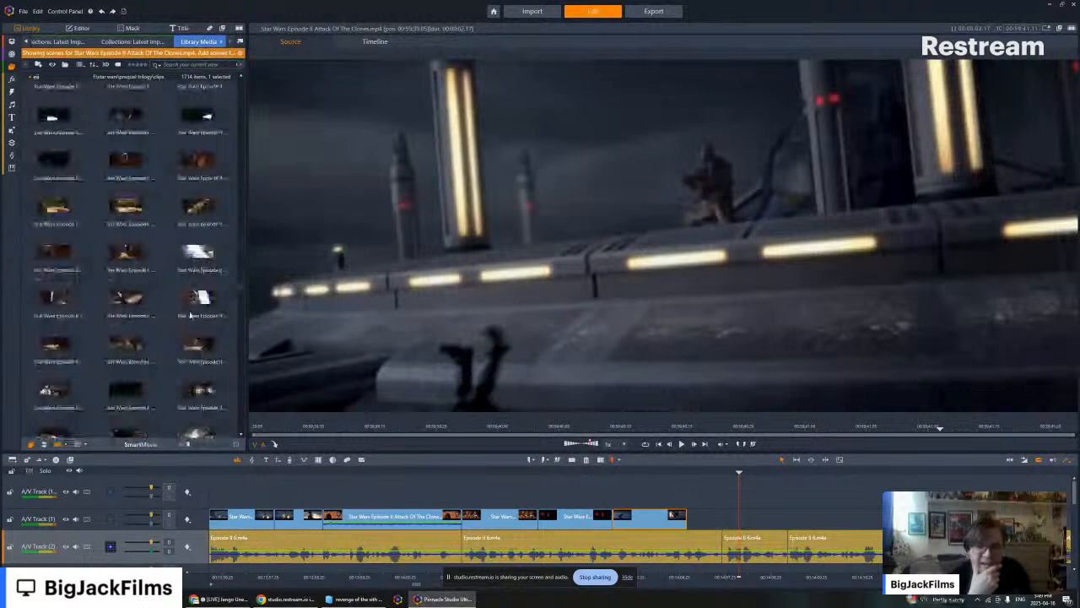
pyautogui.scroll(-5, 190, 318)
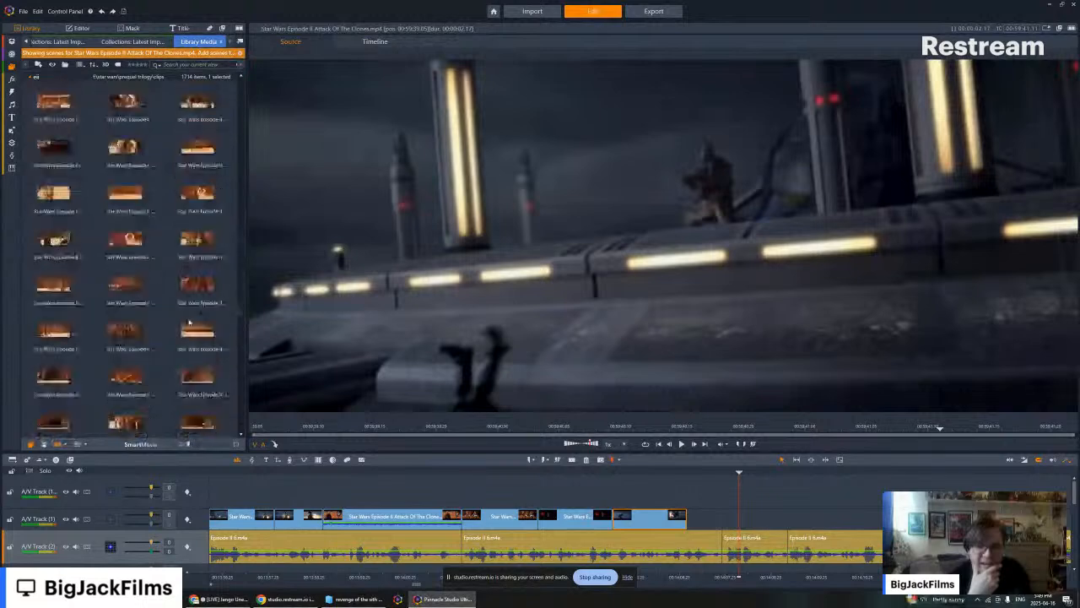
pyautogui.scroll(-5, 190, 323)
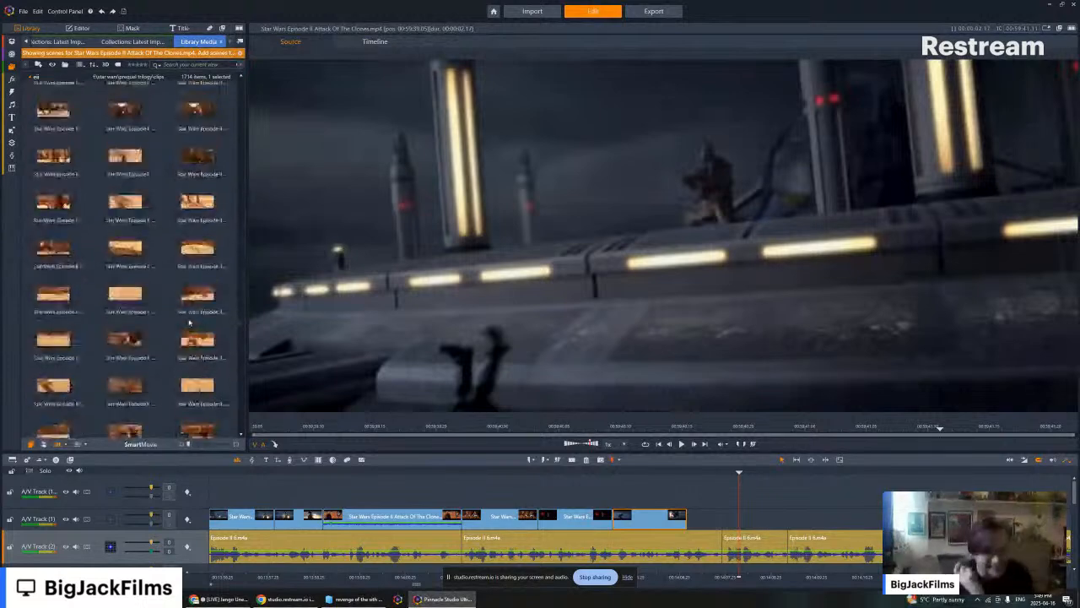
pyautogui.scroll(-3, 190, 321)
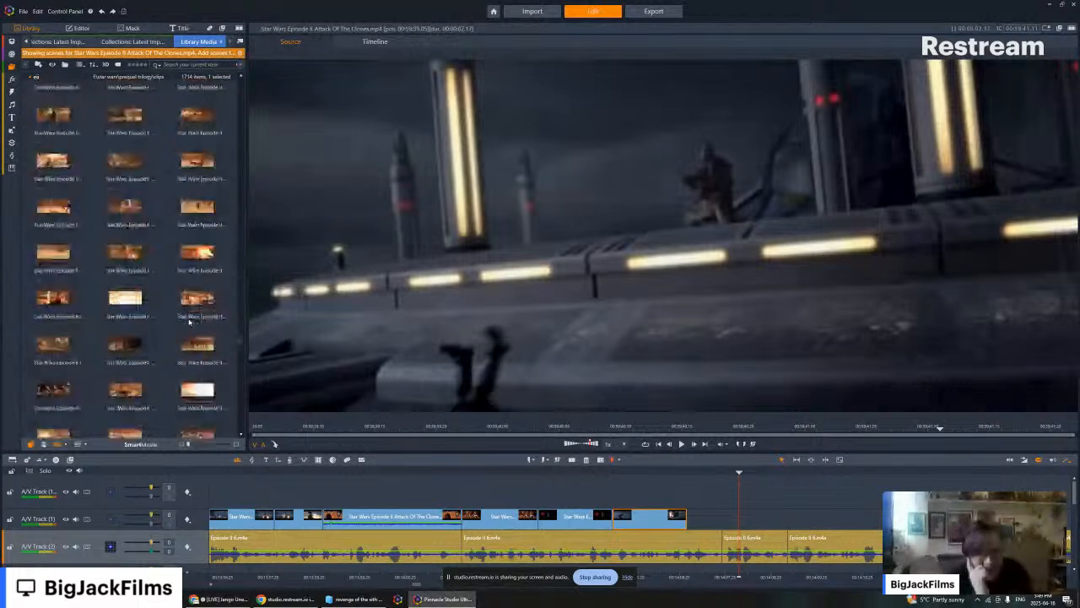
pyautogui.scroll(-2, 190, 321)
pyautogui.scroll(-2, 189, 321)
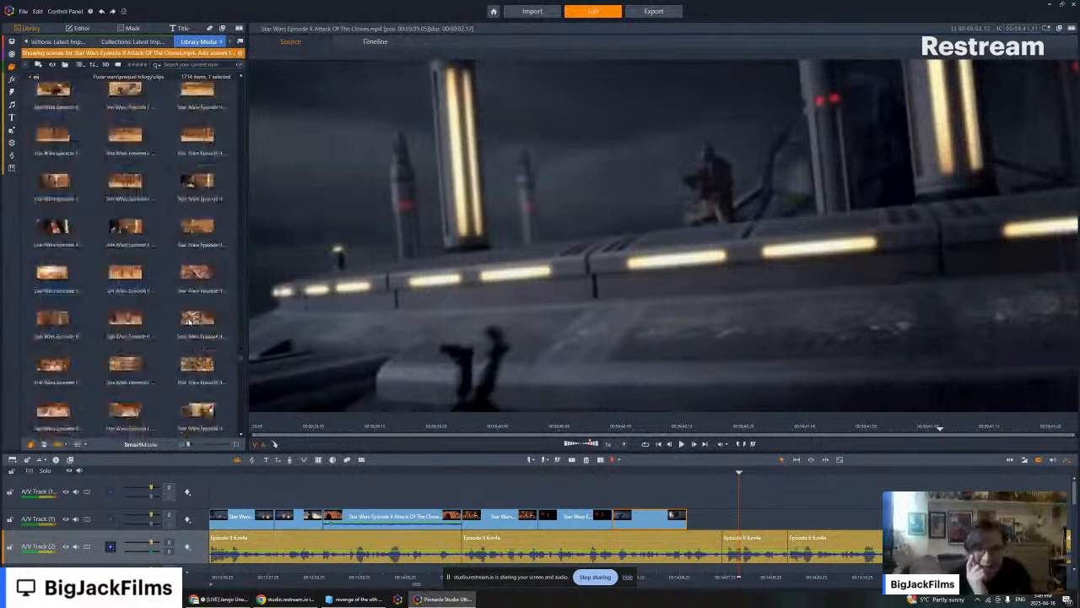
pyautogui.scroll(-2, 190, 321)
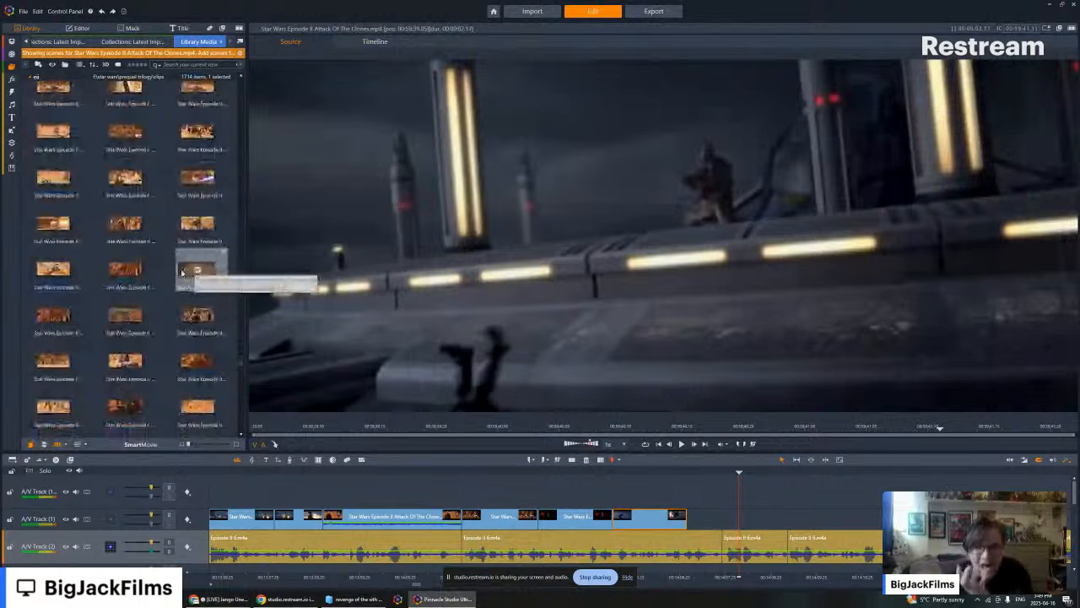
pyautogui.scroll(-2, 173, 297)
pyautogui.scroll(-2, 174, 297)
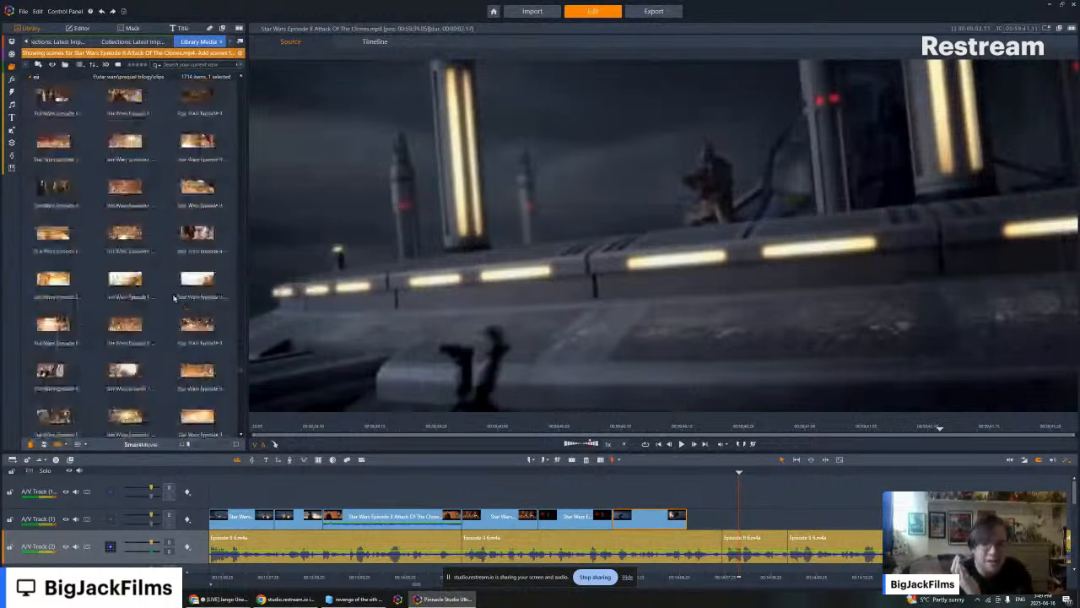
pyautogui.scroll(-6, 174, 297)
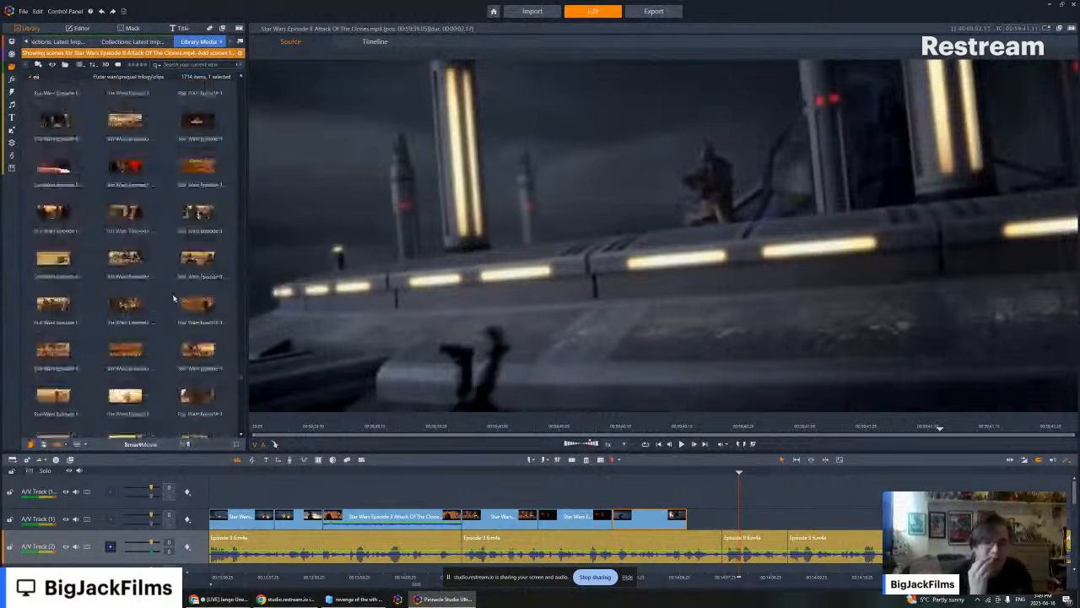
pyautogui.scroll(-2, 174, 297)
pyautogui.scroll(-2, 198, 249)
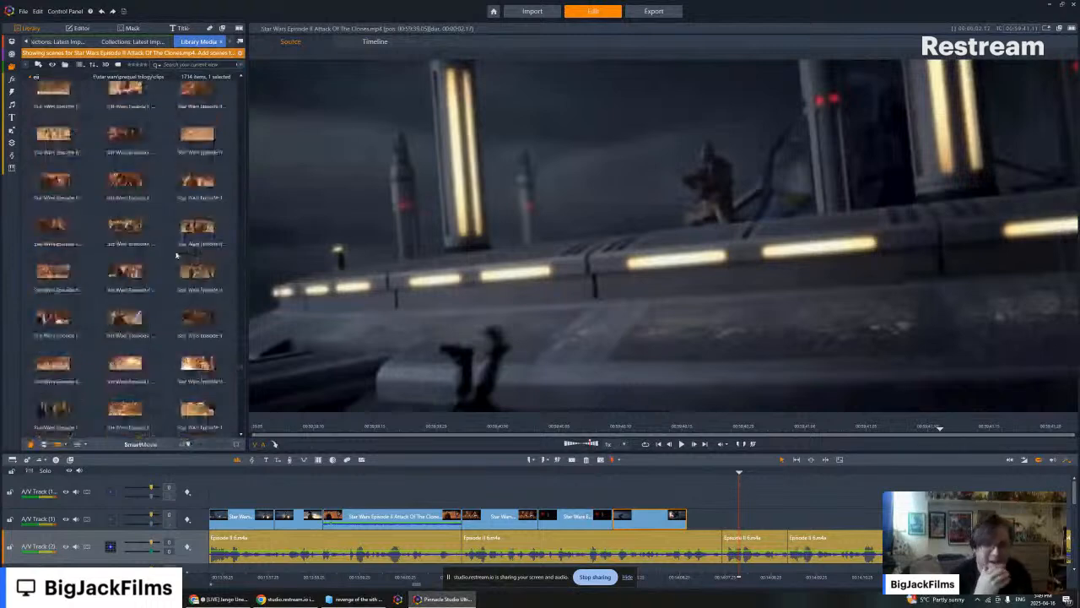
pyautogui.scroll(-3, 203, 259)
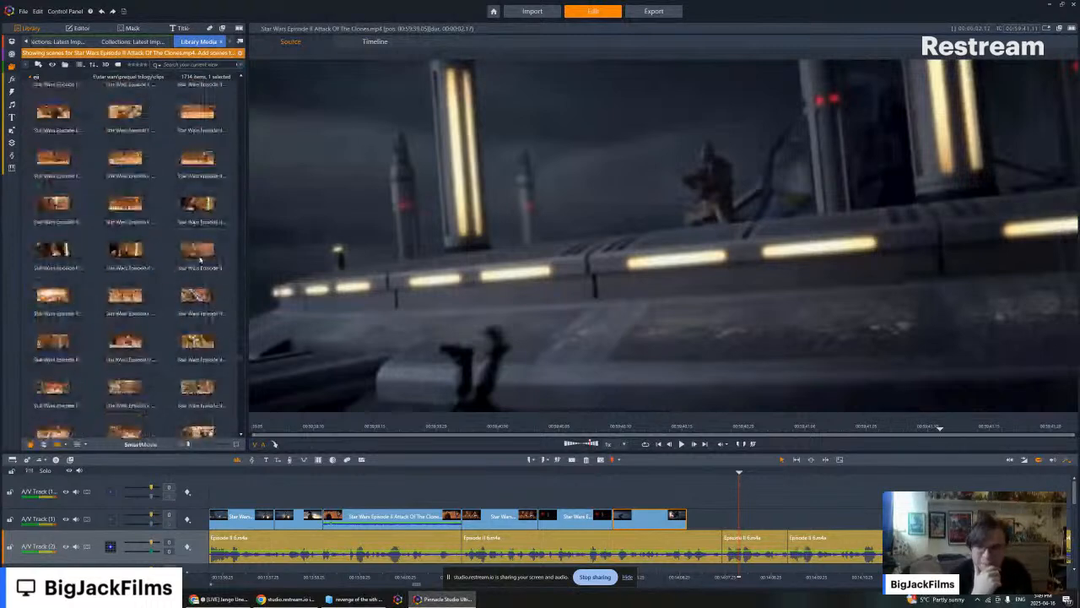
pyautogui.scroll(-2, 196, 251)
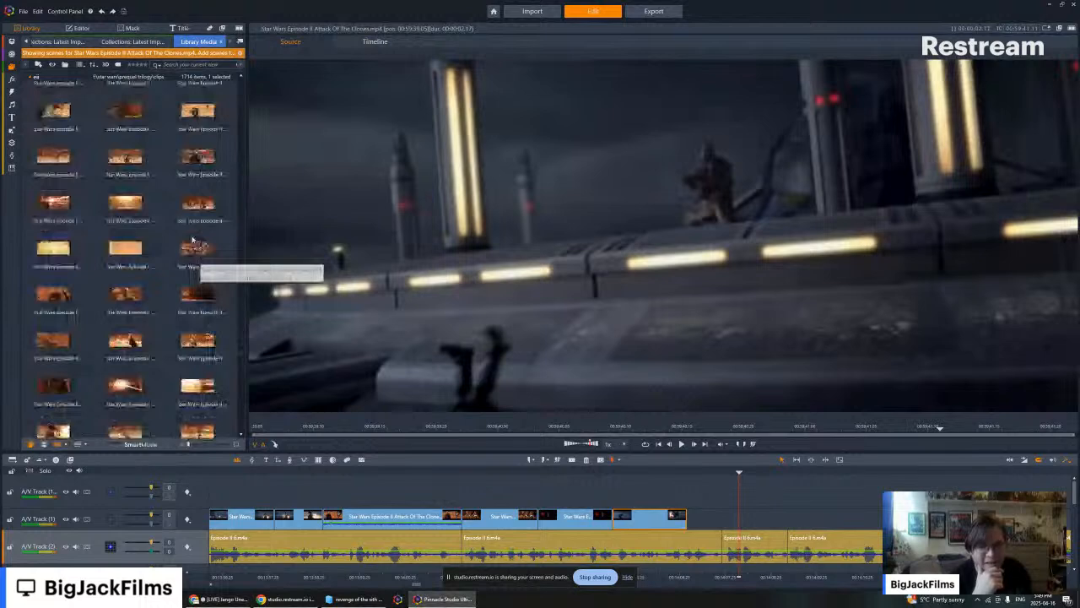
pyautogui.scroll(2, 193, 240)
pyautogui.click(115, 339)
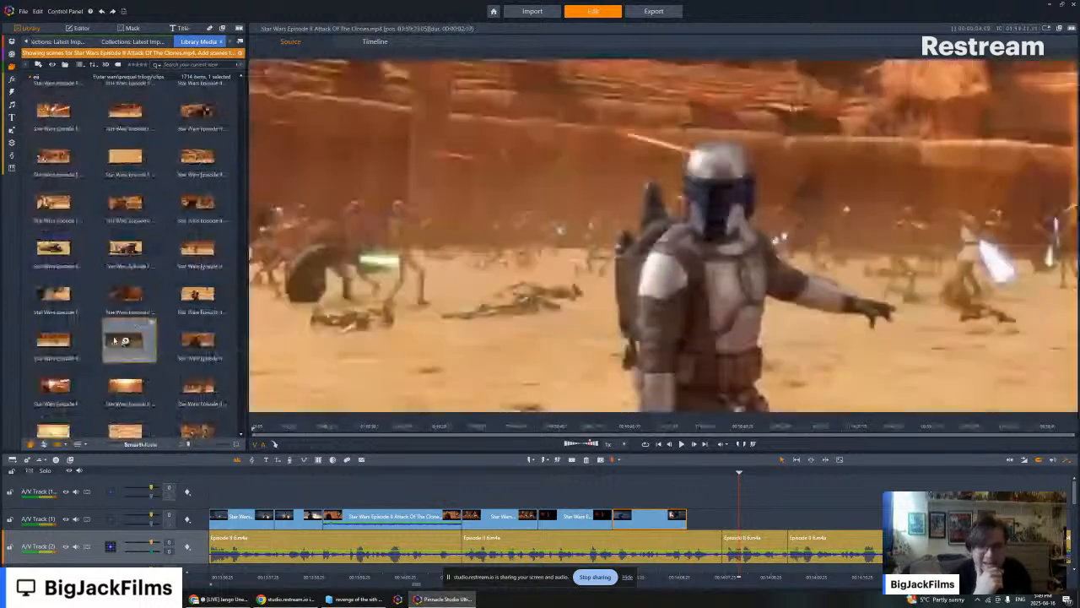
# - Add the arena shot of Jango Fett directly after the last movie clip on the timeline and remove its audio
pyautogui.moveTo(115, 339); pyautogui.dragTo(694, 522)
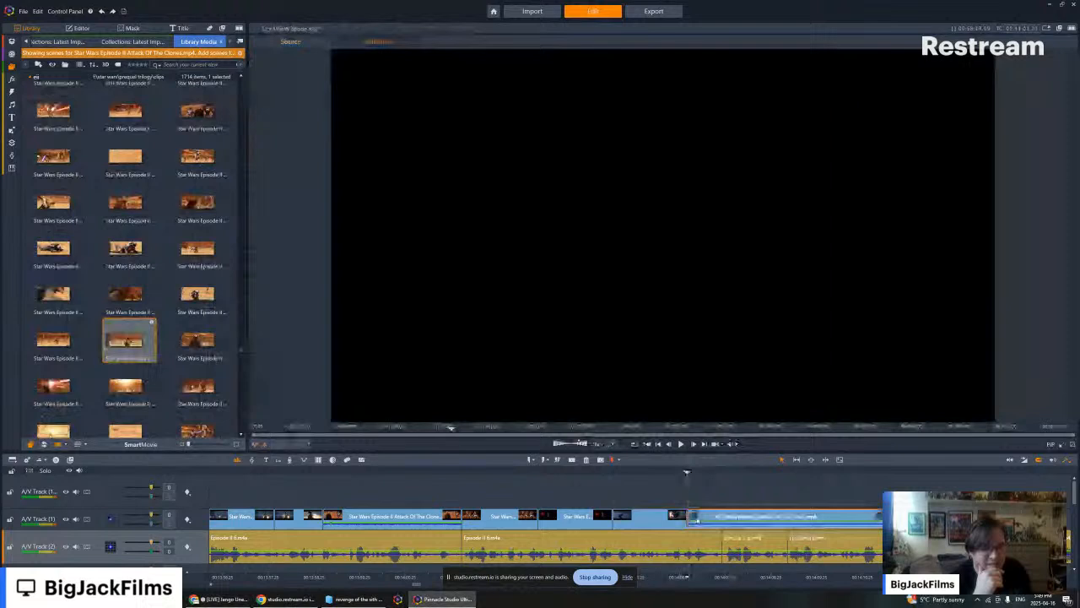
pyautogui.rightClick(708, 516)
pyautogui.moveTo(773, 308)
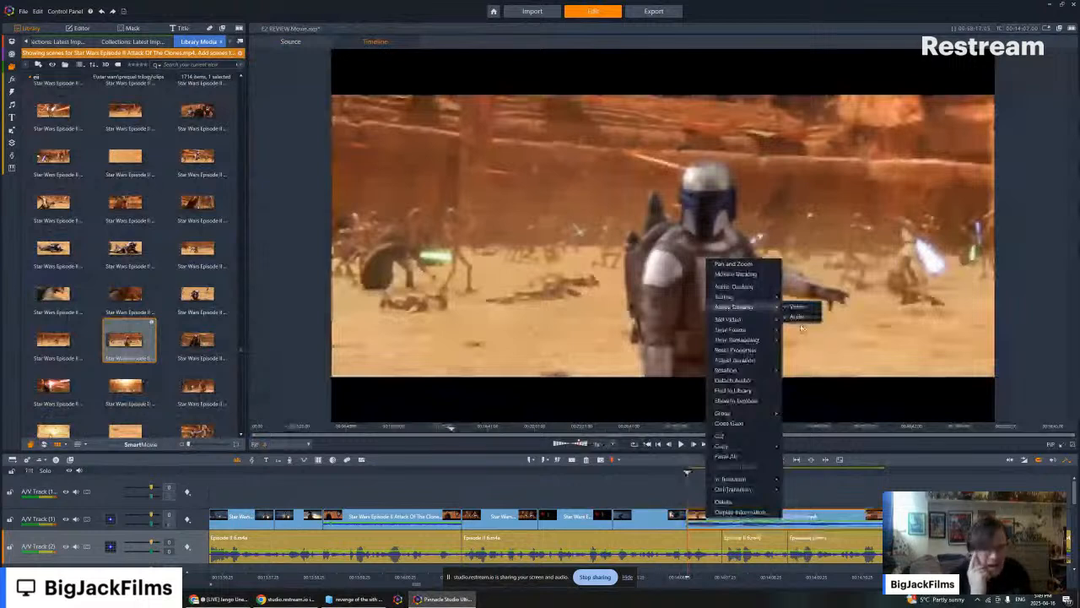
pyautogui.click(798, 318)
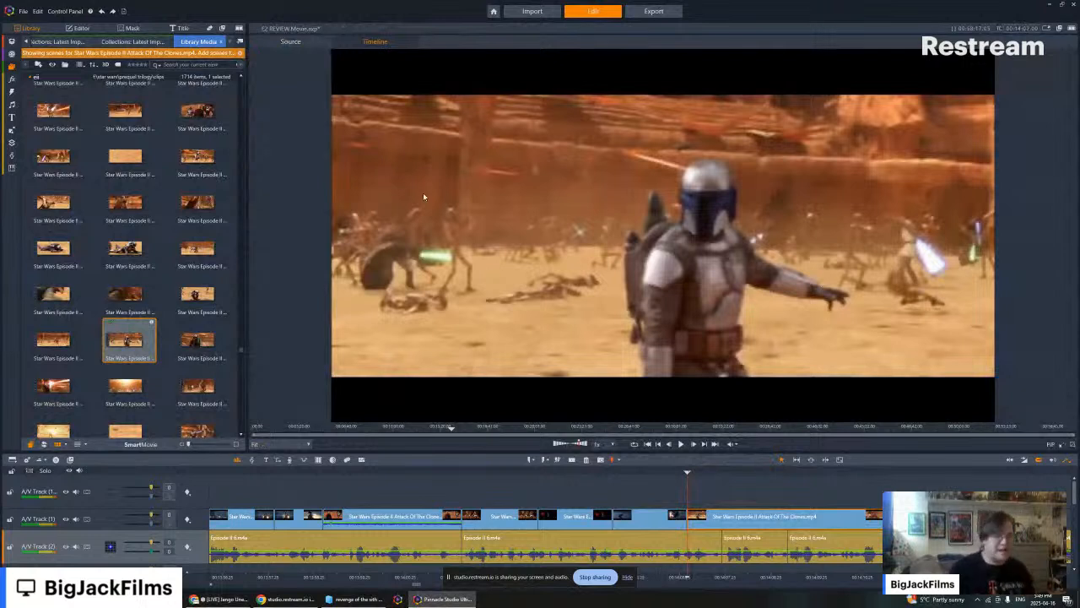
# - Play the newly added arena shot against the narration and delete it from the timeline
pyautogui.click(681, 443)
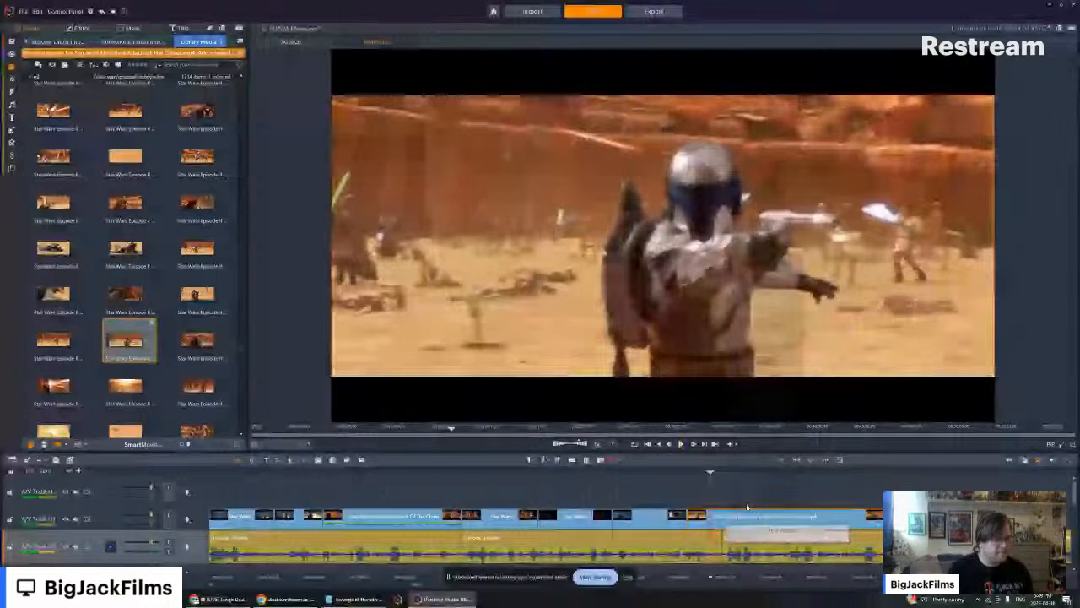
pyautogui.press('Delete')
# - Find the close-up of Jango Fett firing his flamethrower among the Geonosis clips and open it in the source preview
pyautogui.scroll(-5, 184, 228)
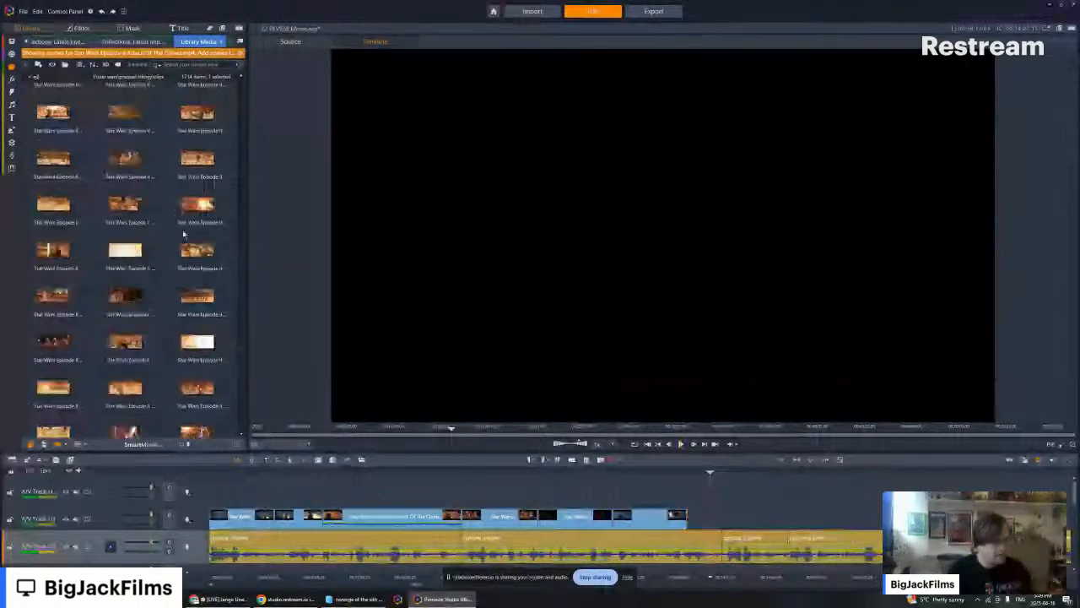
pyautogui.scroll(-3, 169, 234)
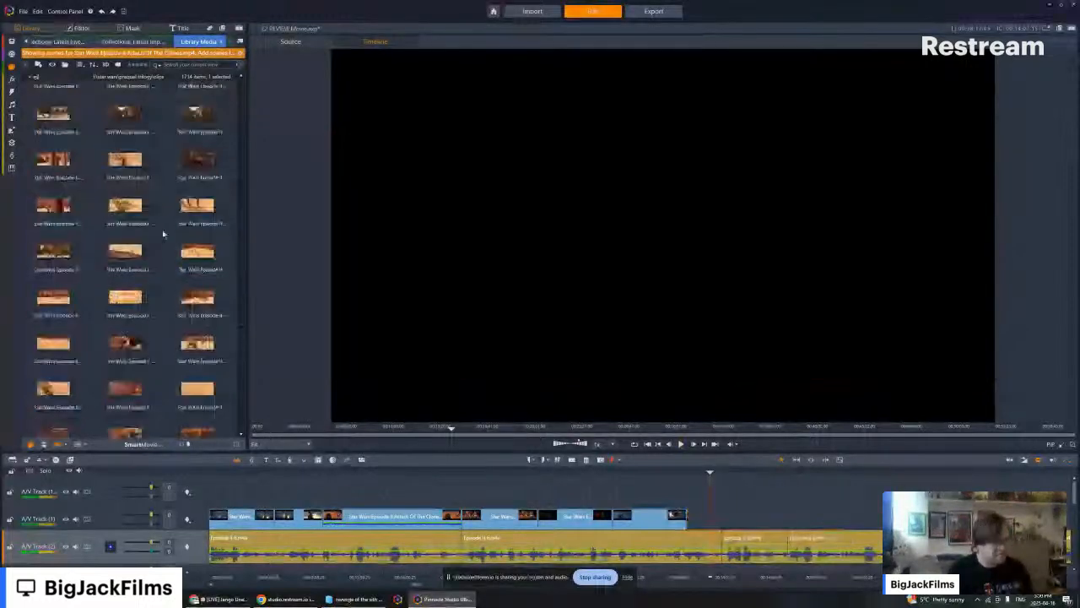
pyautogui.scroll(-3, 199, 260)
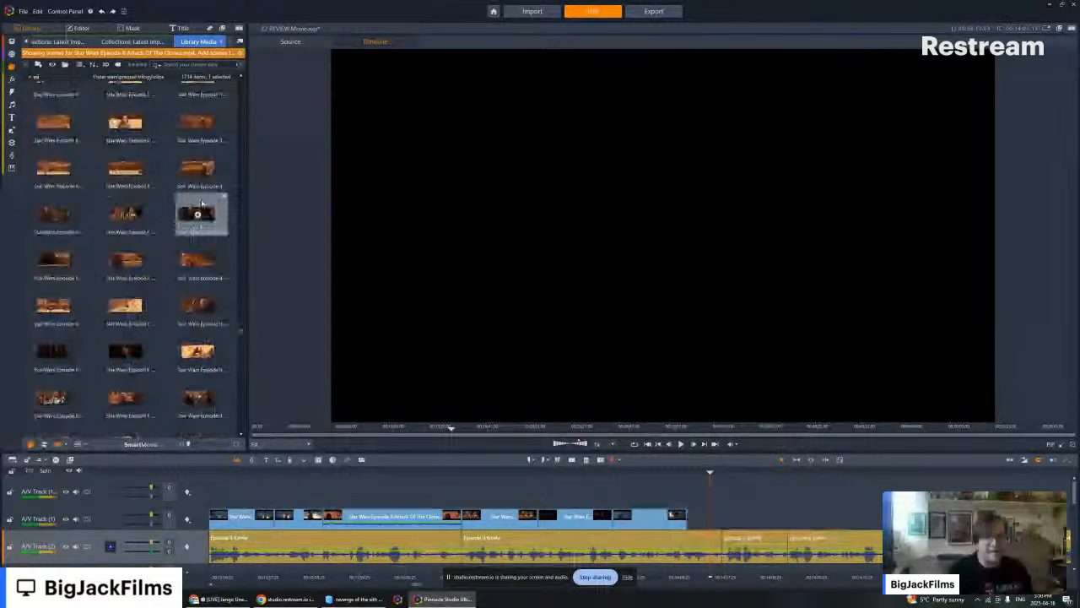
pyautogui.scroll(-5, 201, 204)
pyautogui.click(197, 320)
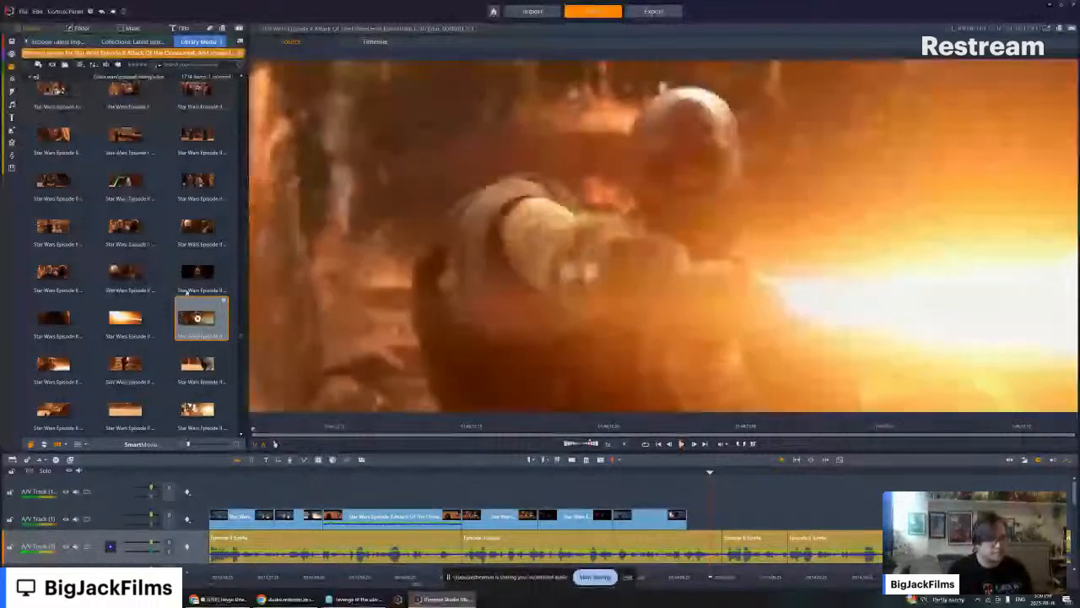
# - Browse the movie clips from the Geonosis battle back to the Kamino landing platform fight and preview the platform blast shot
pyautogui.scroll(-5, 167, 187)
pyautogui.scroll(-5, 155, 172)
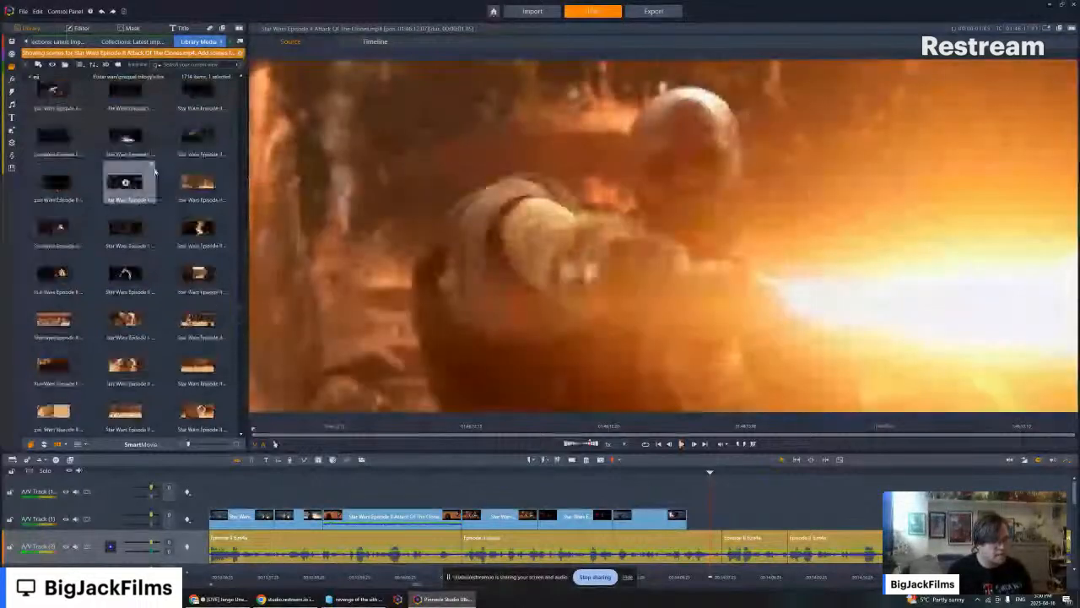
pyautogui.scroll(-5, 151, 173)
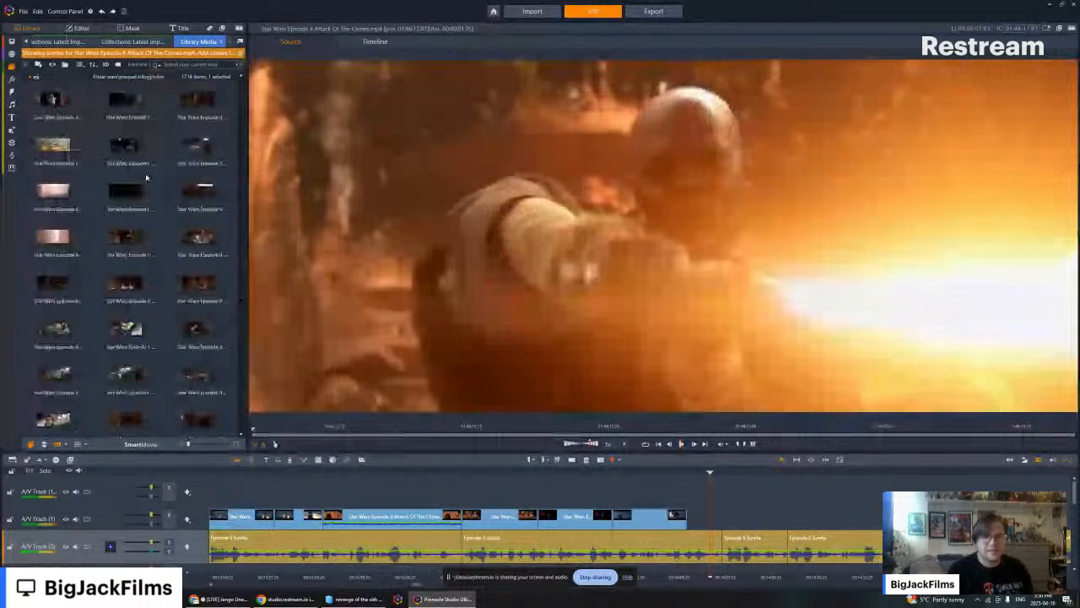
pyautogui.scroll(-5, 148, 175)
pyautogui.scroll(-5, 147, 177)
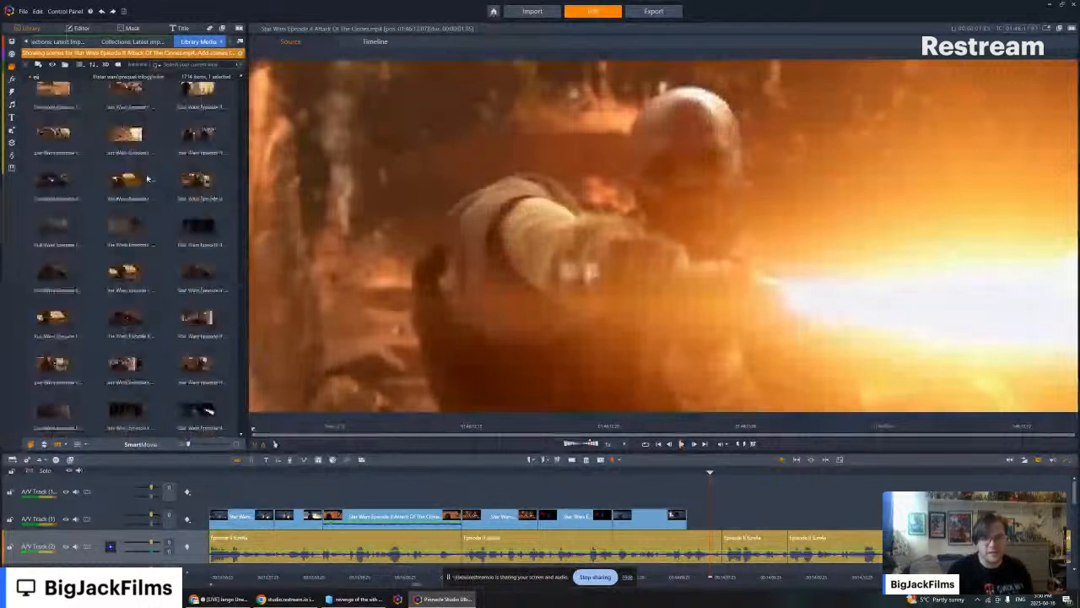
pyautogui.scroll(-5, 150, 195)
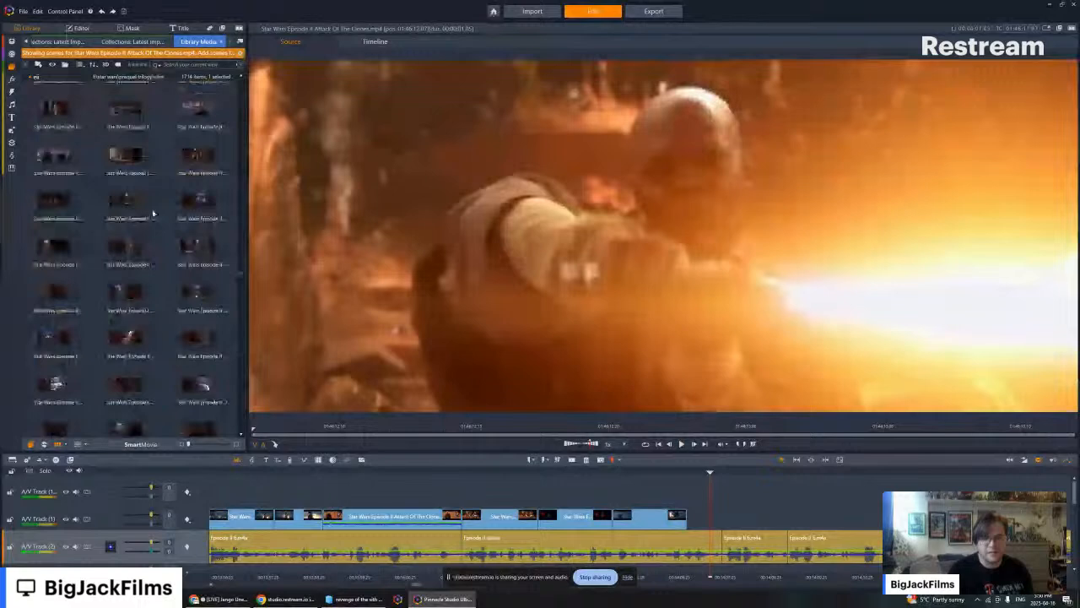
pyautogui.scroll(-5, 152, 212)
pyautogui.scroll(-5, 184, 187)
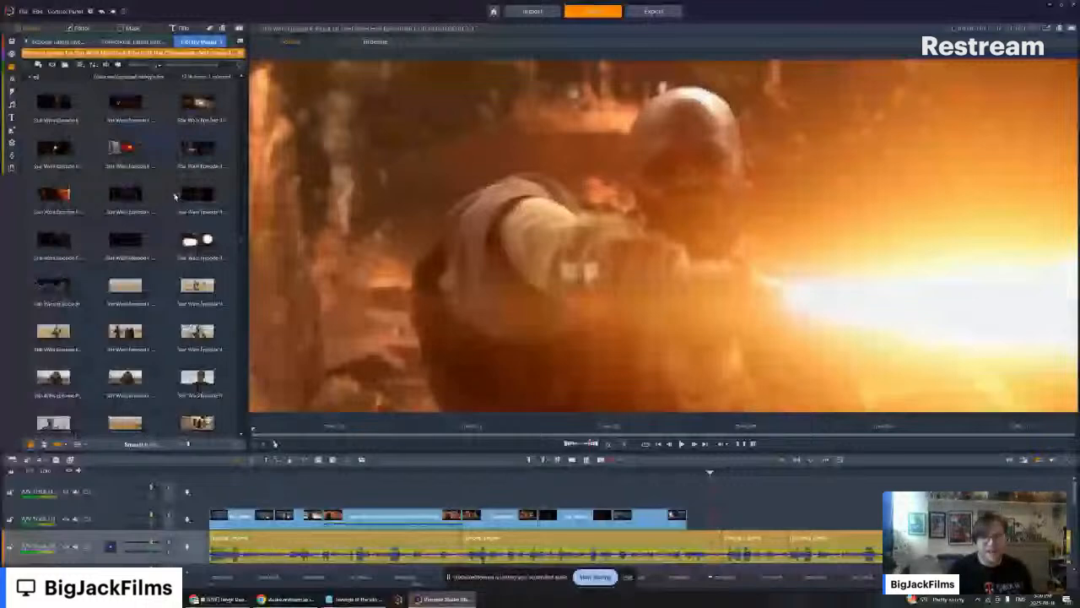
pyautogui.scroll(-5, 174, 193)
pyautogui.scroll(-5, 121, 221)
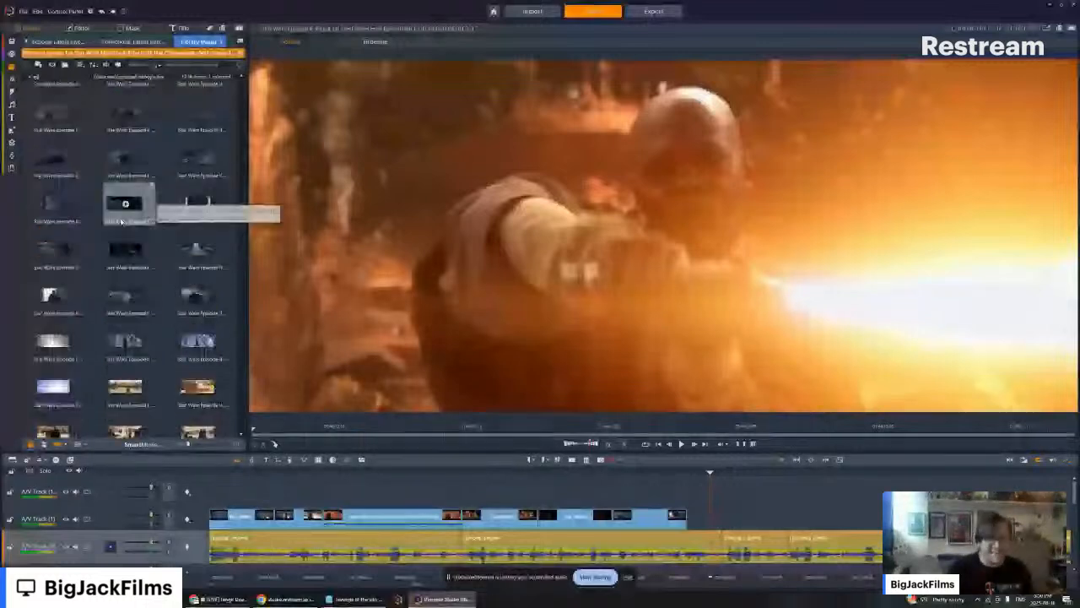
pyautogui.scroll(-5, 101, 207)
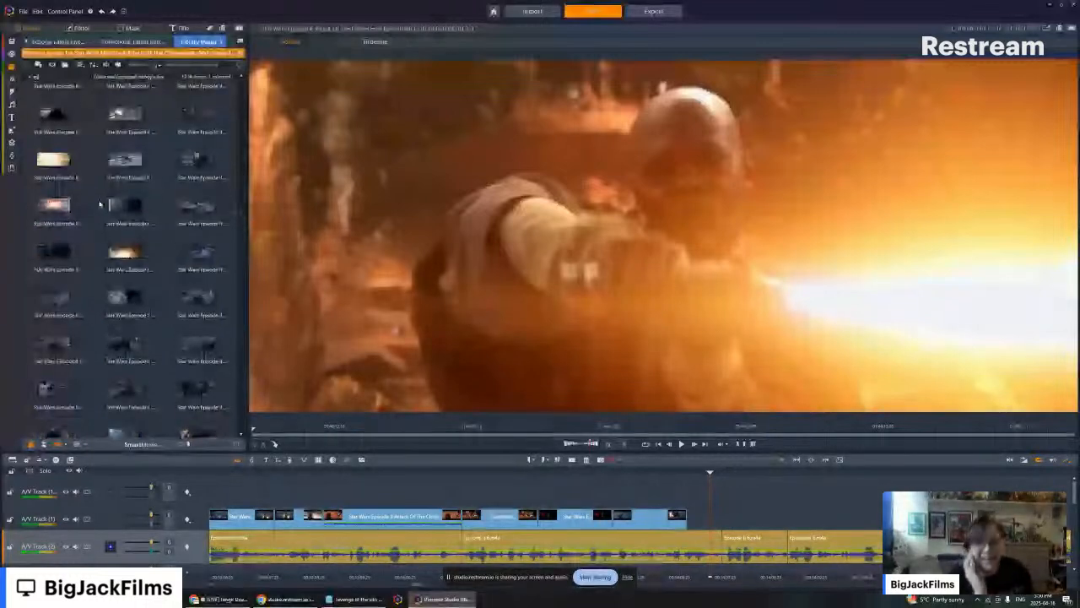
pyautogui.scroll(-5, 57, 279)
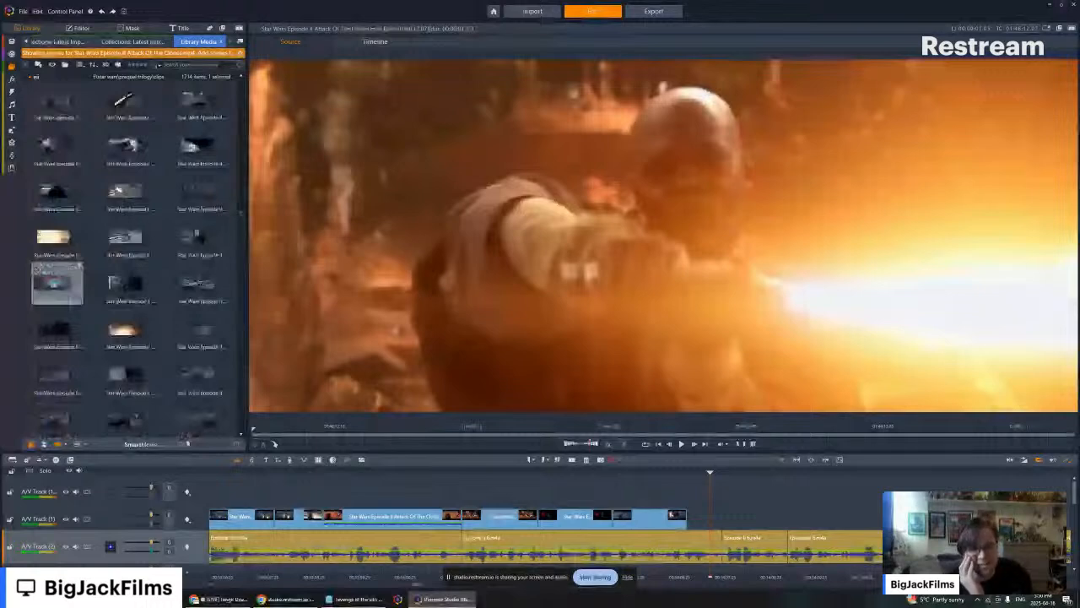
pyautogui.click(53, 284)
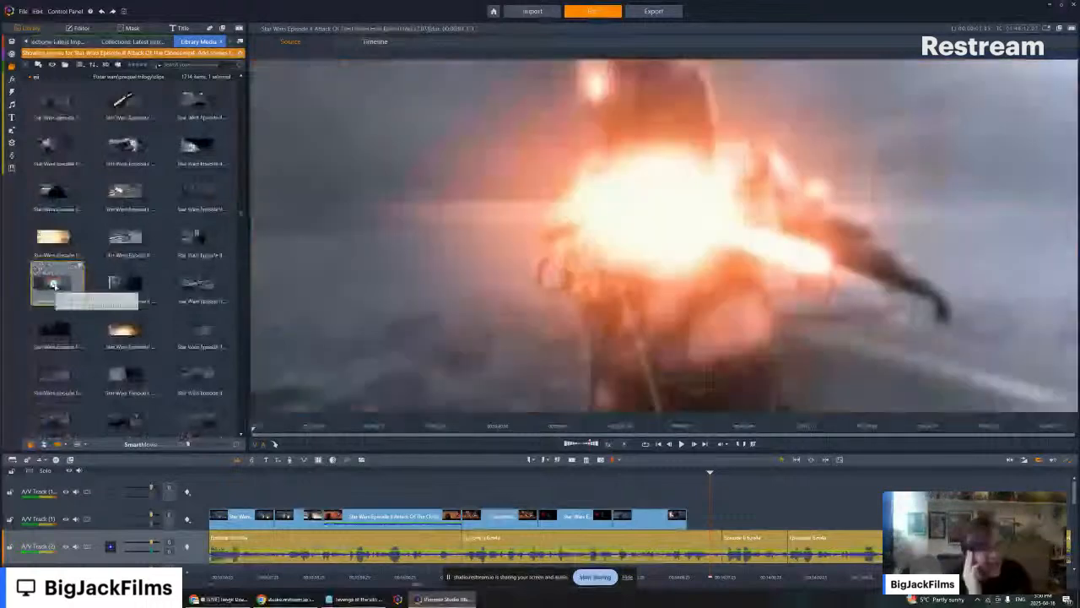
pyautogui.press('space')
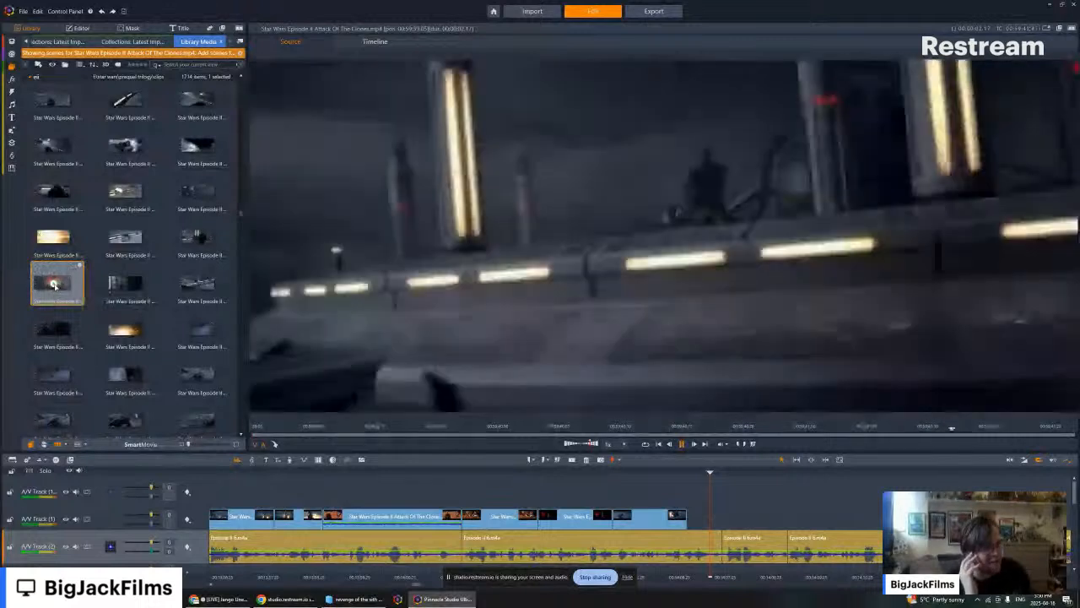
pyautogui.press('space')
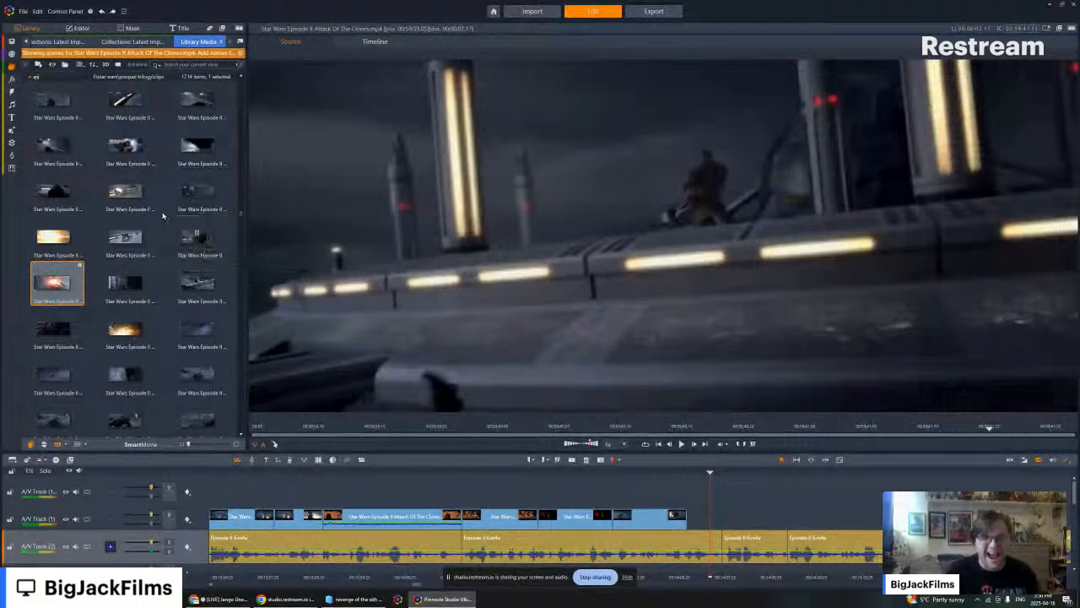
# - Browse the clips of the asteroid field chase and preview the ship display and the dark cockpit shots of Jango and Boba Fett
pyautogui.scroll(-3, 168, 189)
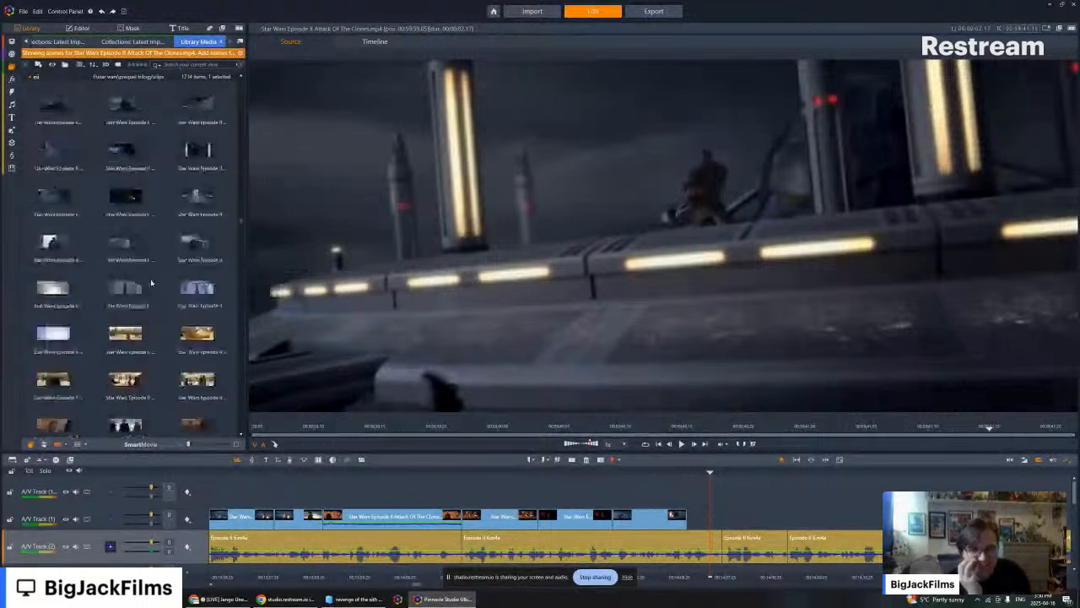
pyautogui.scroll(-3, 153, 271)
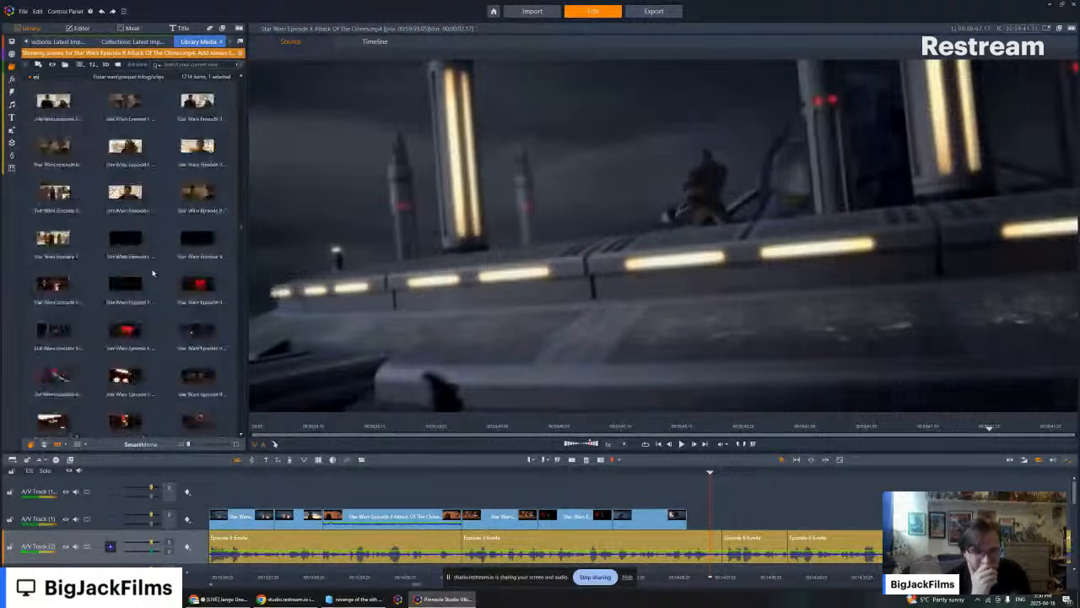
pyautogui.scroll(-4, 153, 270)
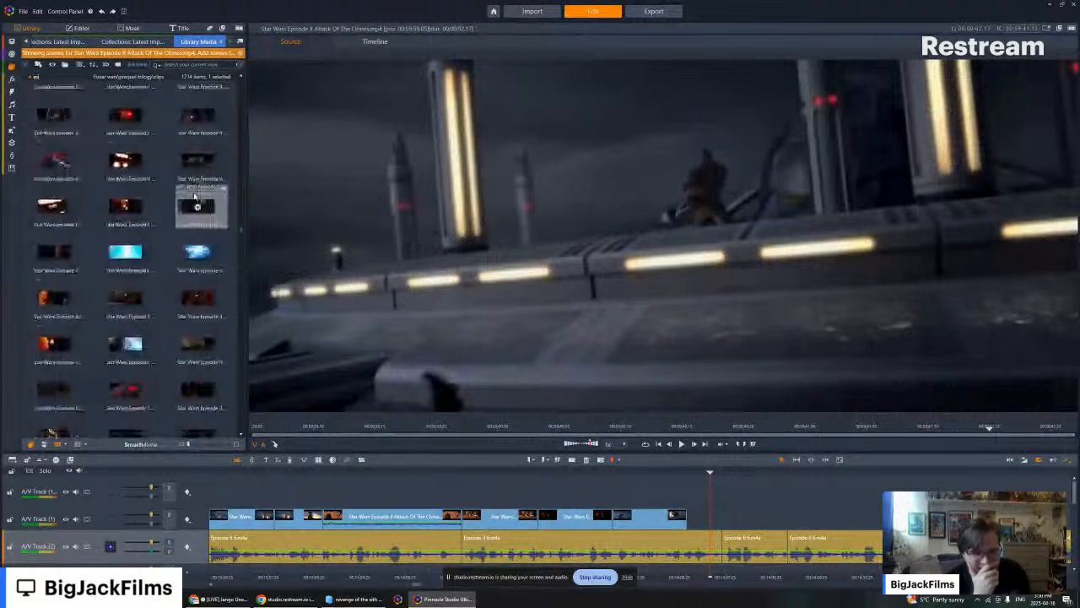
pyautogui.scroll(4, 184, 161)
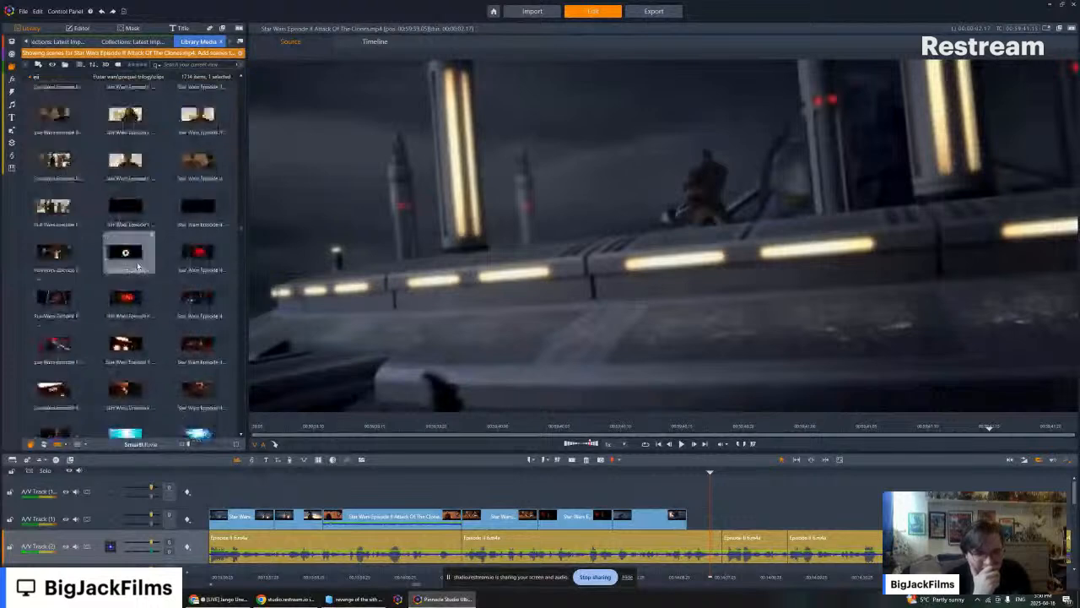
pyautogui.click(125, 298)
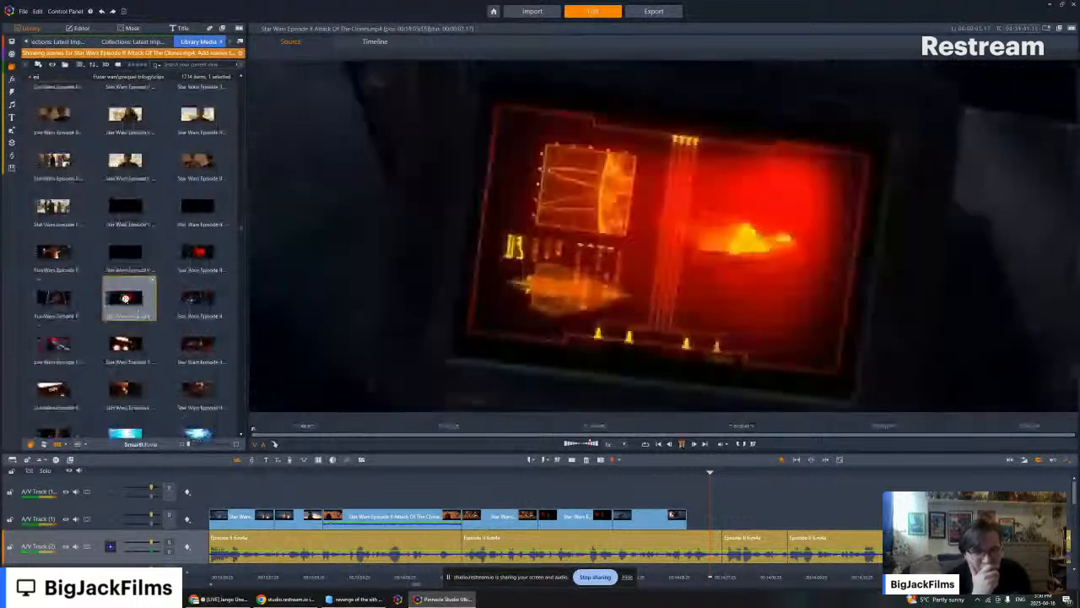
pyautogui.scroll(-5, 125, 298)
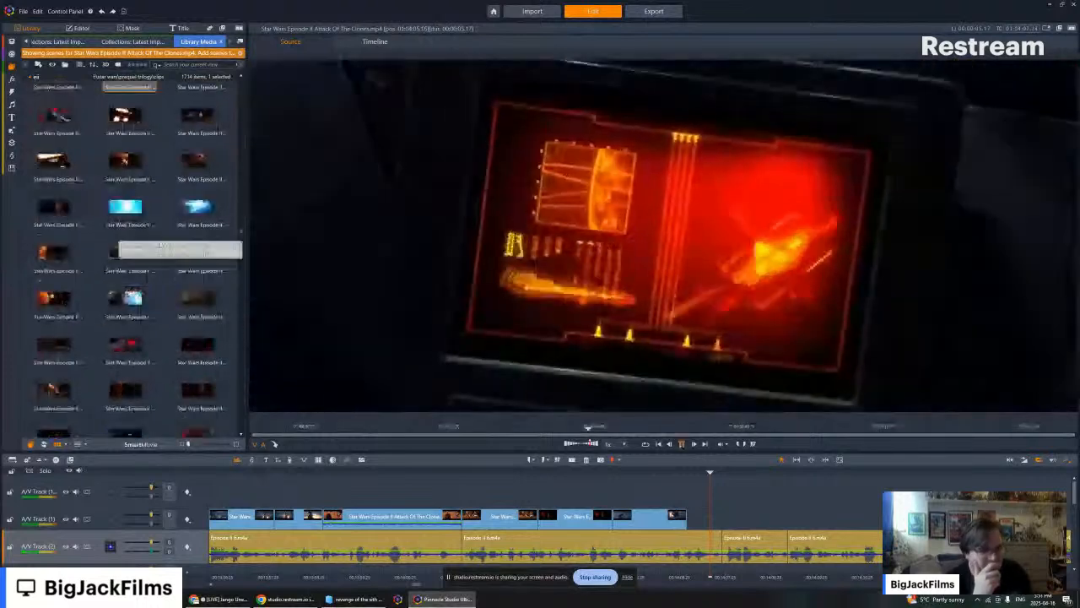
pyautogui.scroll(-4, 126, 251)
pyautogui.click(62, 211)
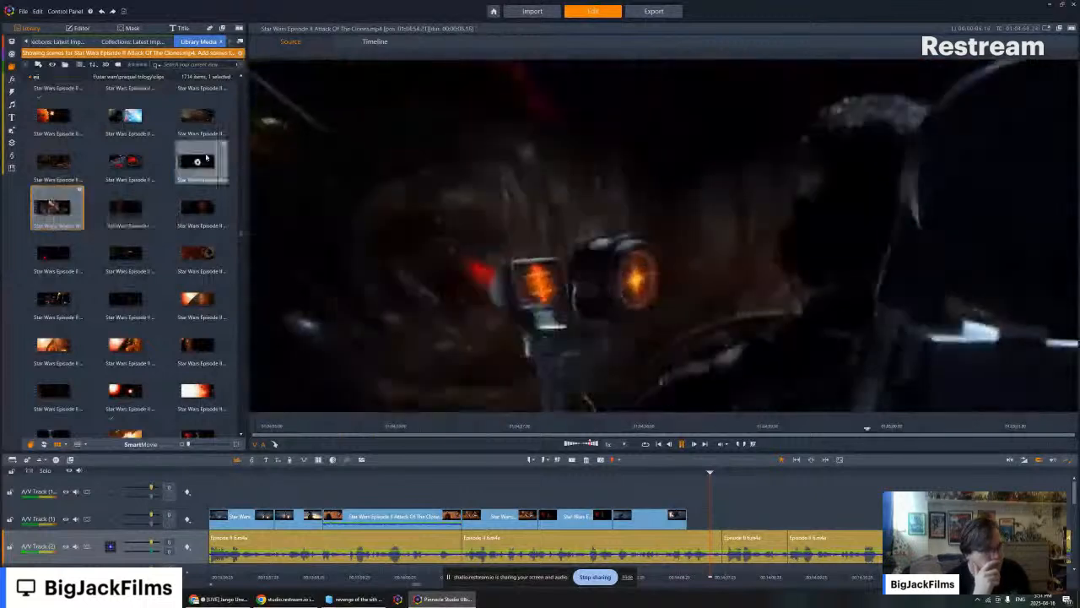
pyautogui.click(198, 161)
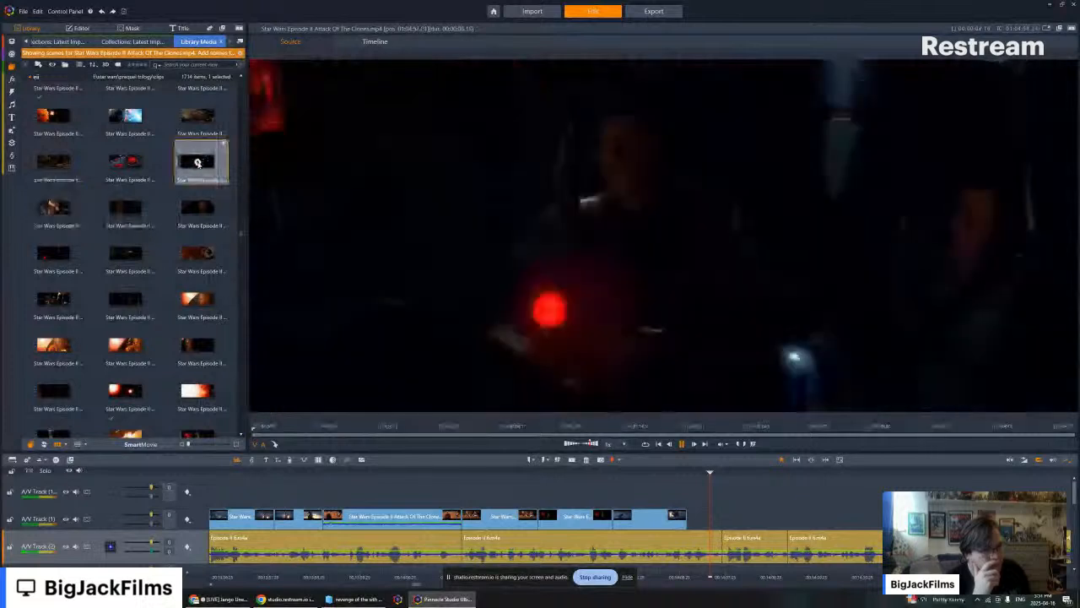
# - Add the dark cockpit shot directly after the last movie clip on the timeline and remove its audio
pyautogui.moveTo(198, 163)
pyautogui.mouseDown()
pyautogui.moveTo(608, 287)
pyautogui.moveTo(702, 537)
pyautogui.moveTo(705, 523)
pyautogui.mouseUp()
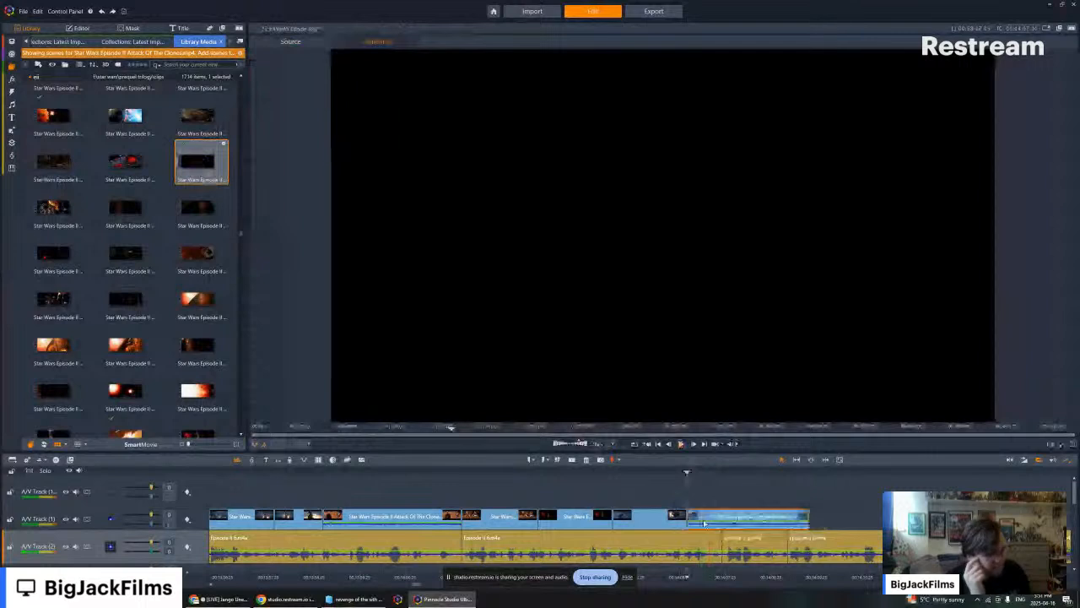
pyautogui.rightClick(704, 523)
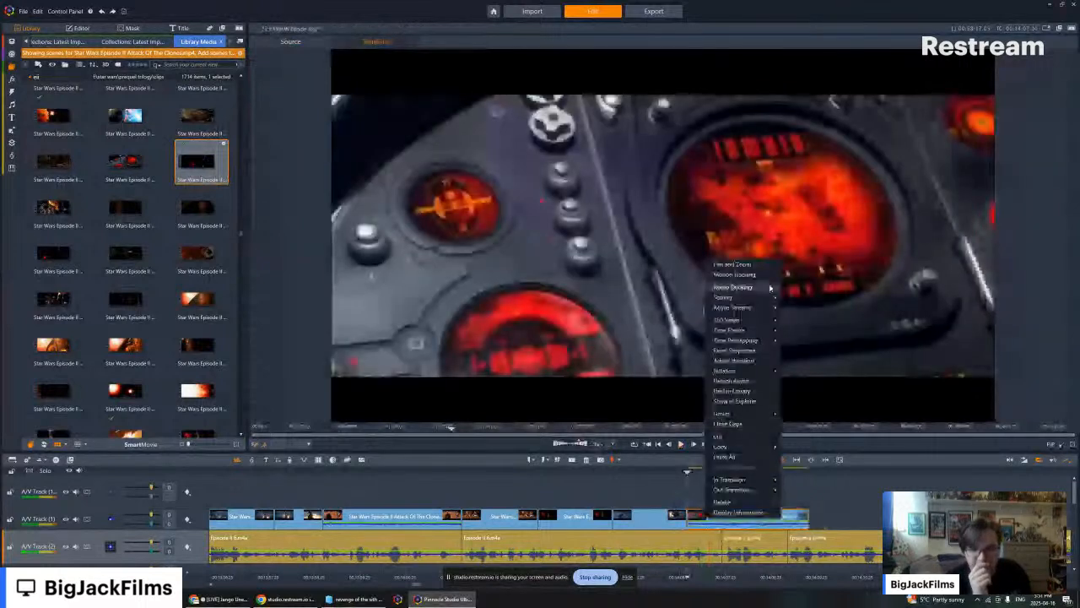
pyautogui.moveTo(768, 307)
pyautogui.click(813, 321)
# - Cut the opening instrument-panel frames off the cockpit clip and close the gap to the preceding clip
pyautogui.press('space')
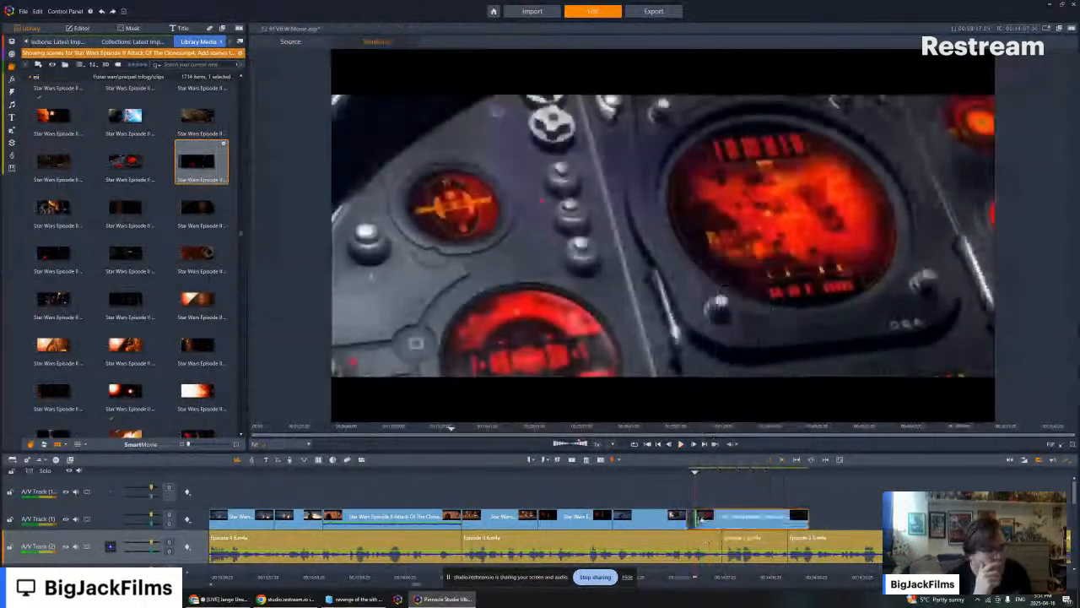
pyautogui.press('Insert')
pyautogui.click(692, 519)
pyautogui.press('Delete')
pyautogui.moveTo(701, 520); pyautogui.dragTo(703, 522)
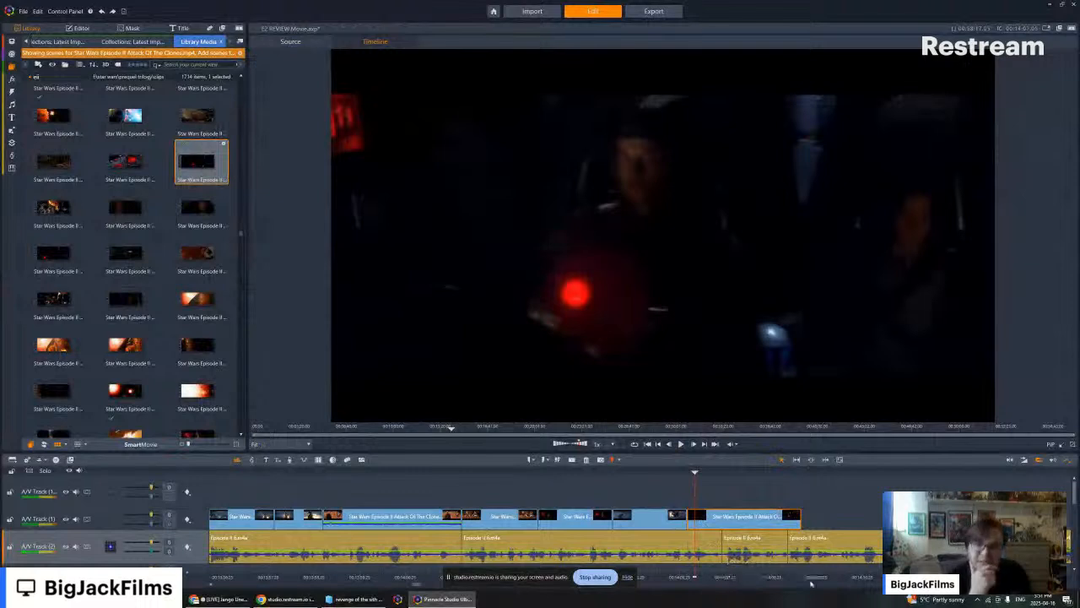
# - Play the trimmed cockpit clip against the narration through to the part of the timeline without footage
pyautogui.press('pageup')
pyautogui.click(680, 444)
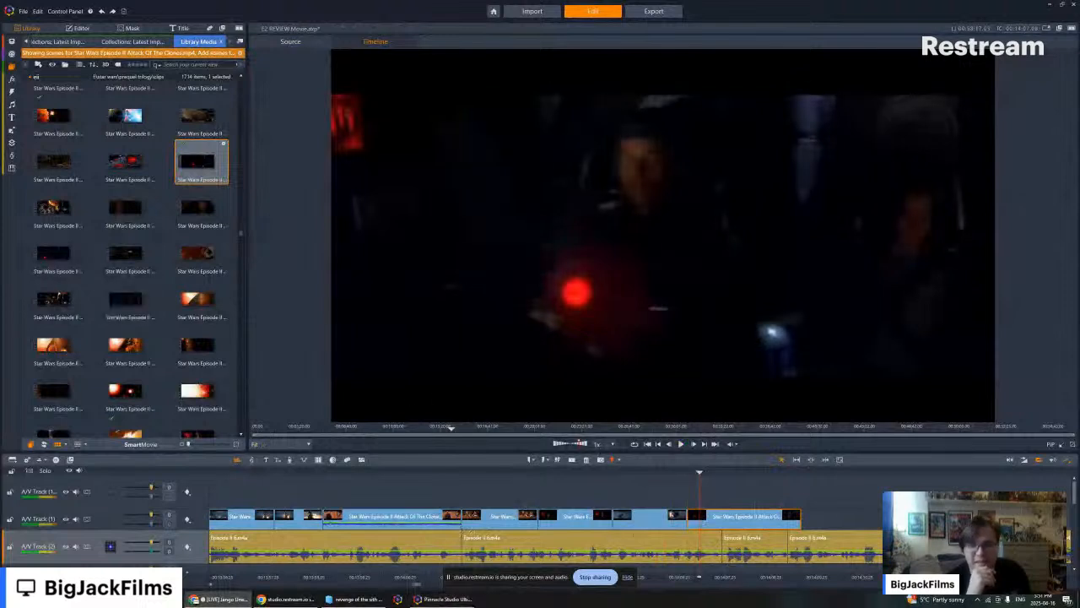
pyautogui.click(680, 444)
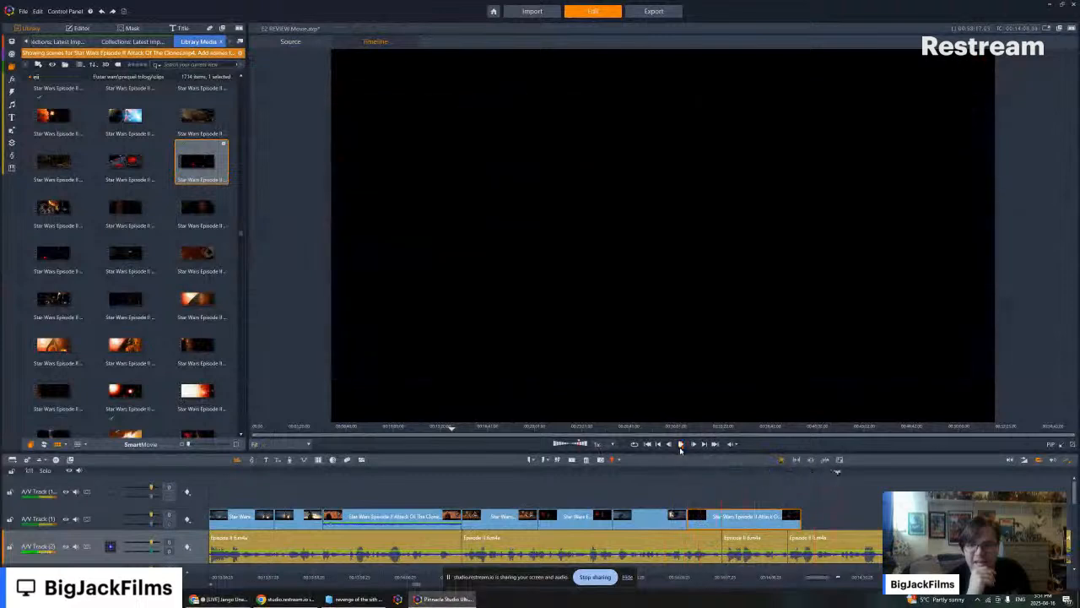
pyautogui.click(681, 446)
# - Find the Kamino apartment shot of Jango Fett facing Obi-Wan among the movie clips and open it in the source preview
pyautogui.scroll(3, 202, 241)
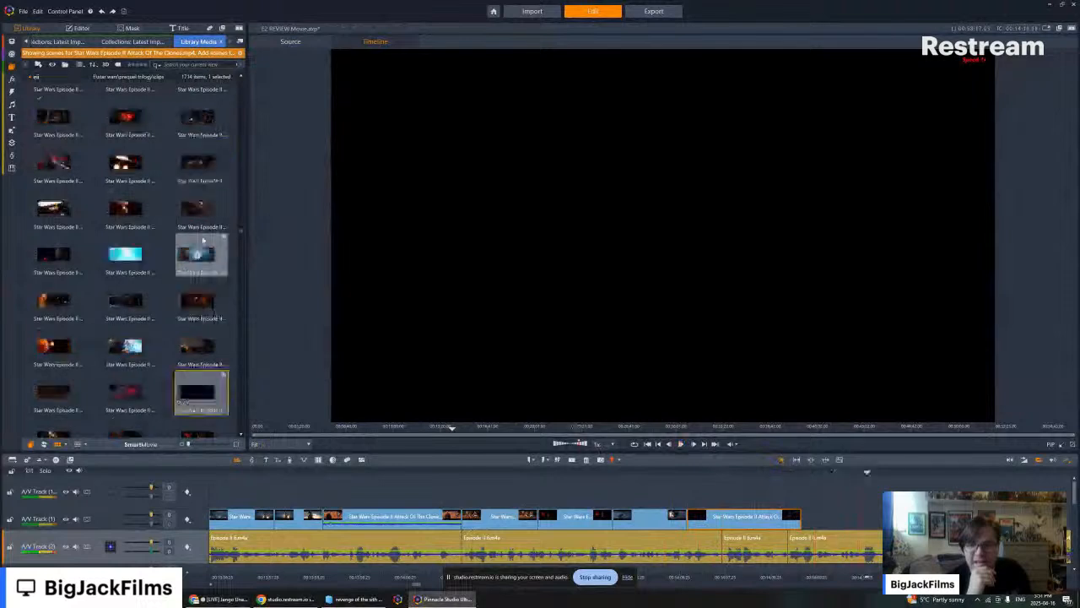
pyautogui.scroll(5, 203, 240)
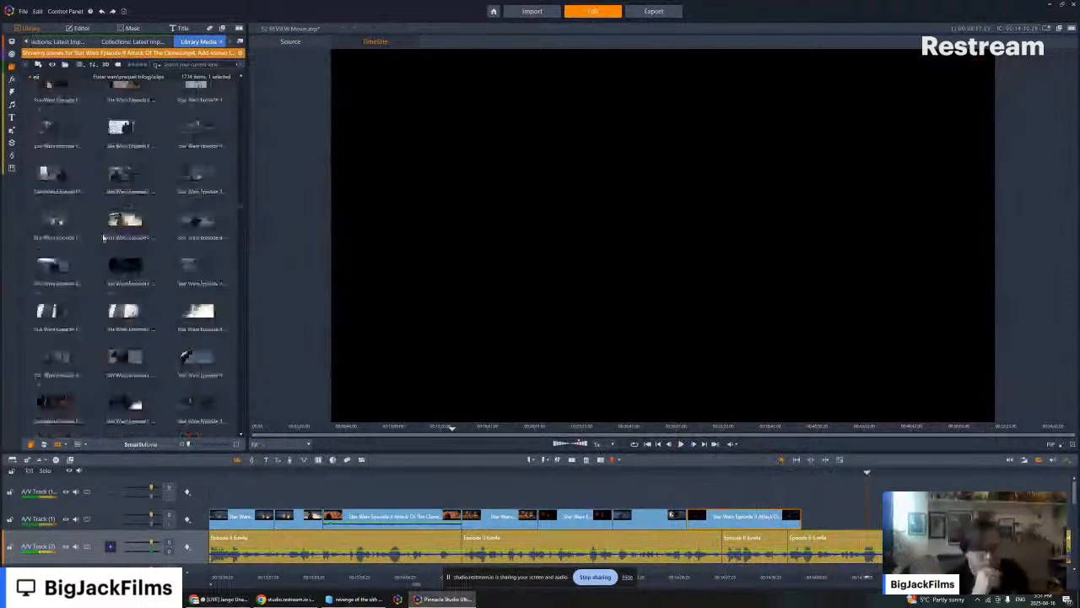
pyautogui.scroll(5, 103, 238)
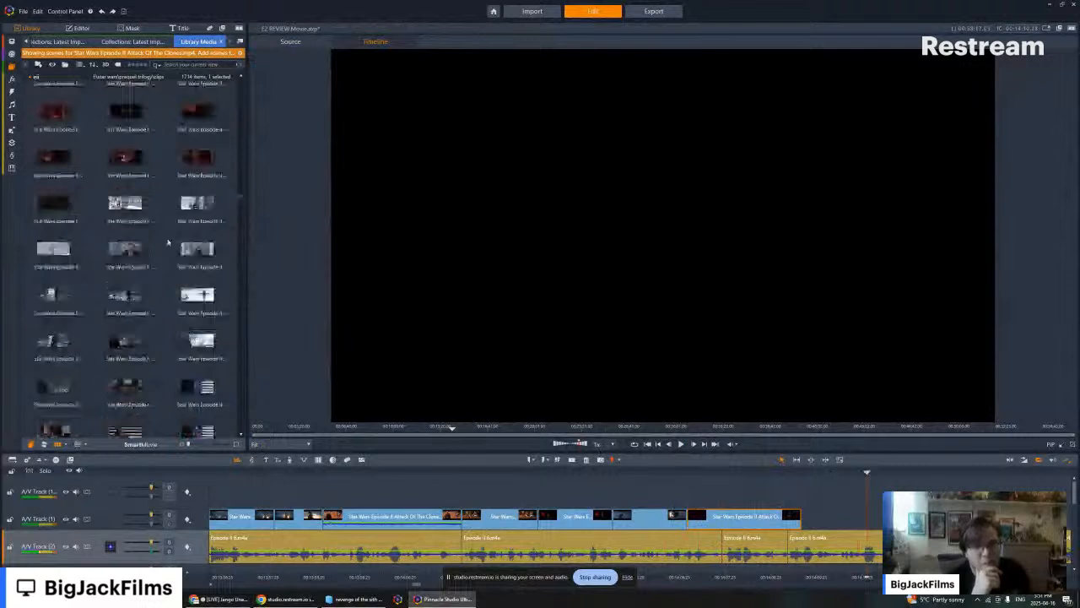
pyautogui.scroll(5, 169, 244)
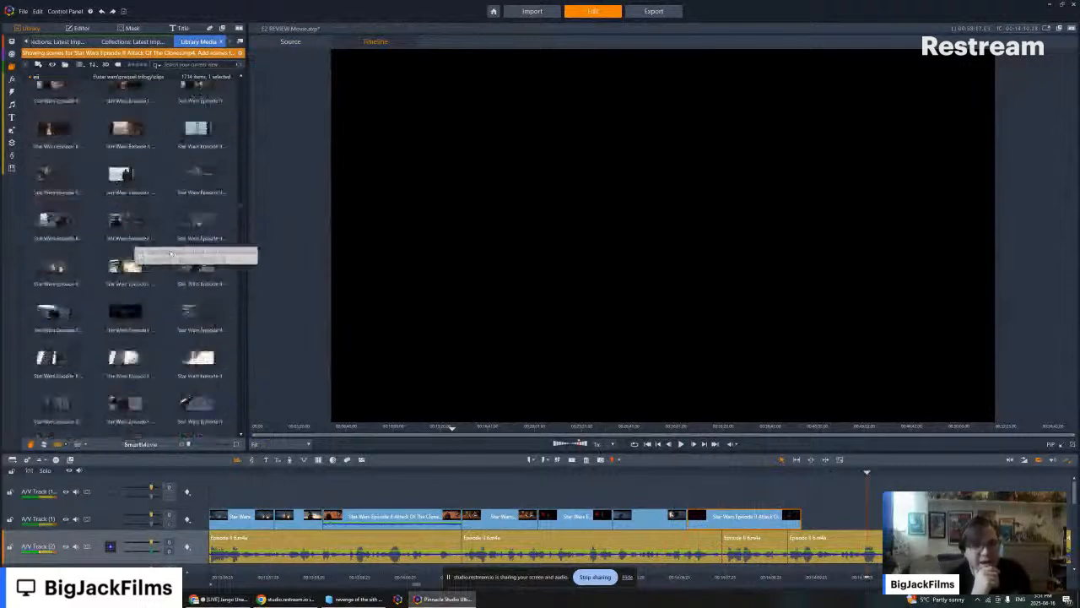
pyautogui.scroll(5, 170, 254)
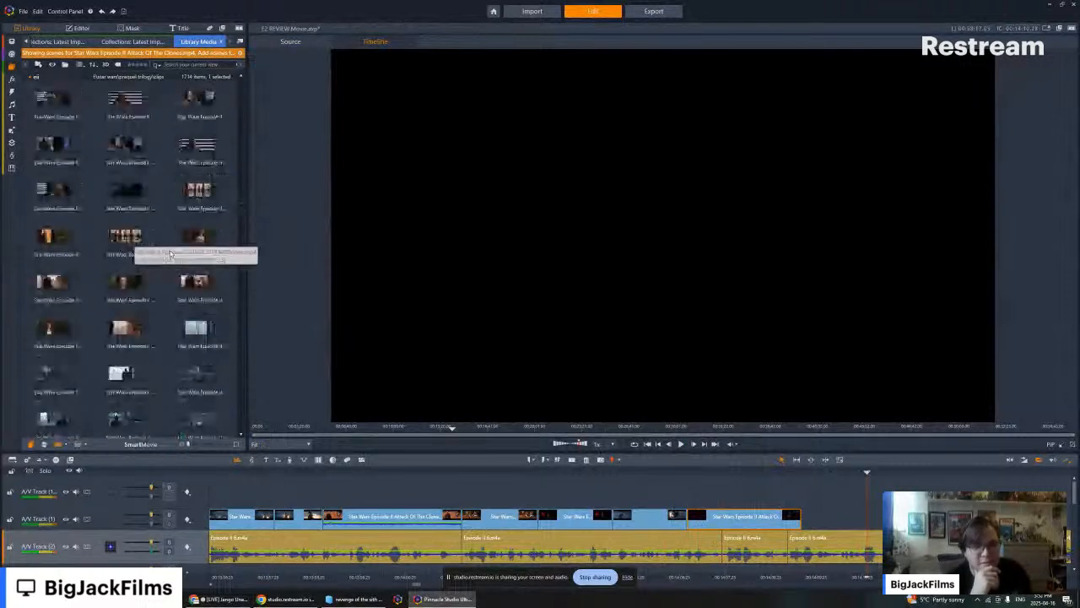
pyautogui.scroll(5, 170, 253)
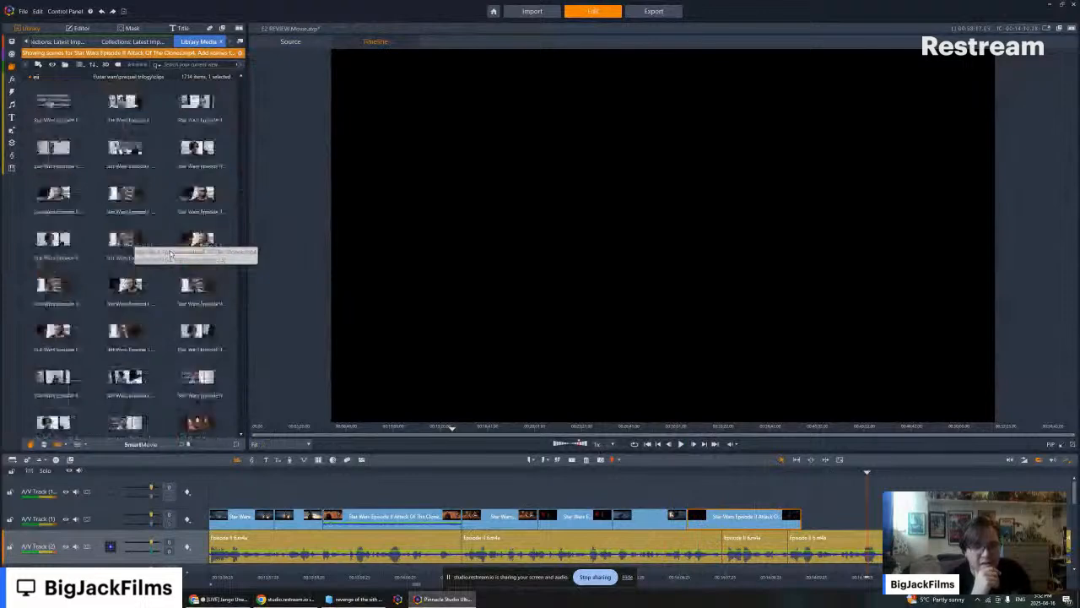
pyautogui.click(125, 196)
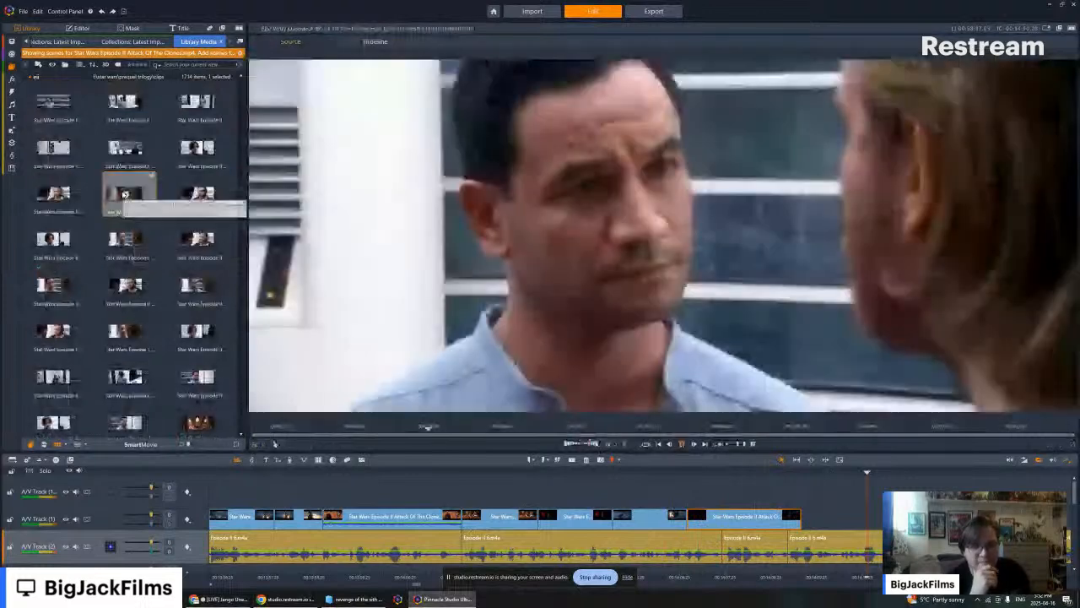
# - Add the Kamino apartment shot of Jango Fett after the cockpit clip, remove its audio and move the playhead back to its start
pyautogui.moveTo(125, 194); pyautogui.dragTo(809, 523)
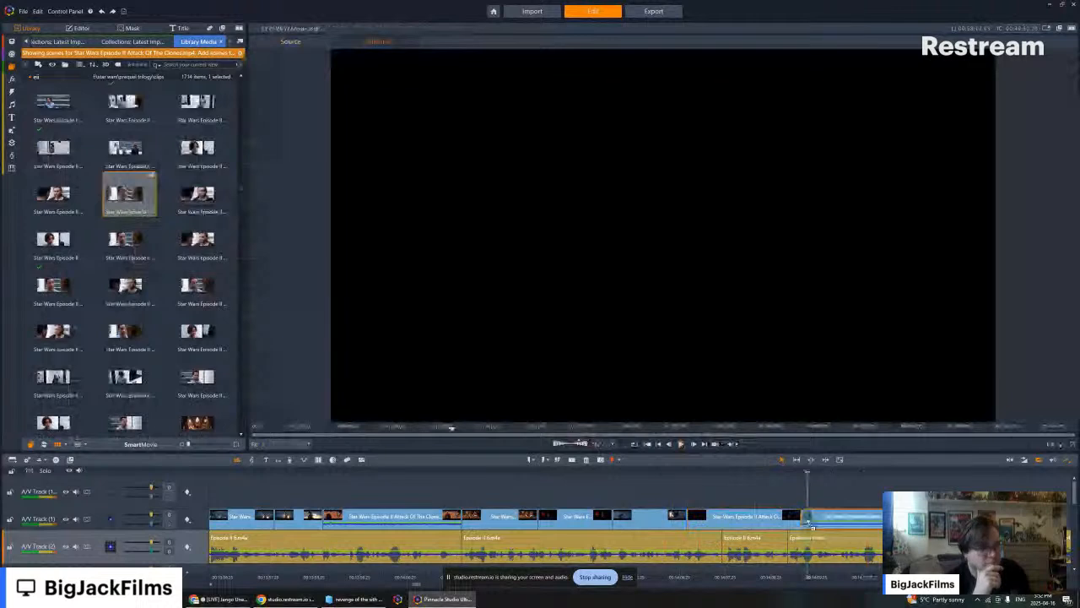
pyautogui.rightClick(823, 518)
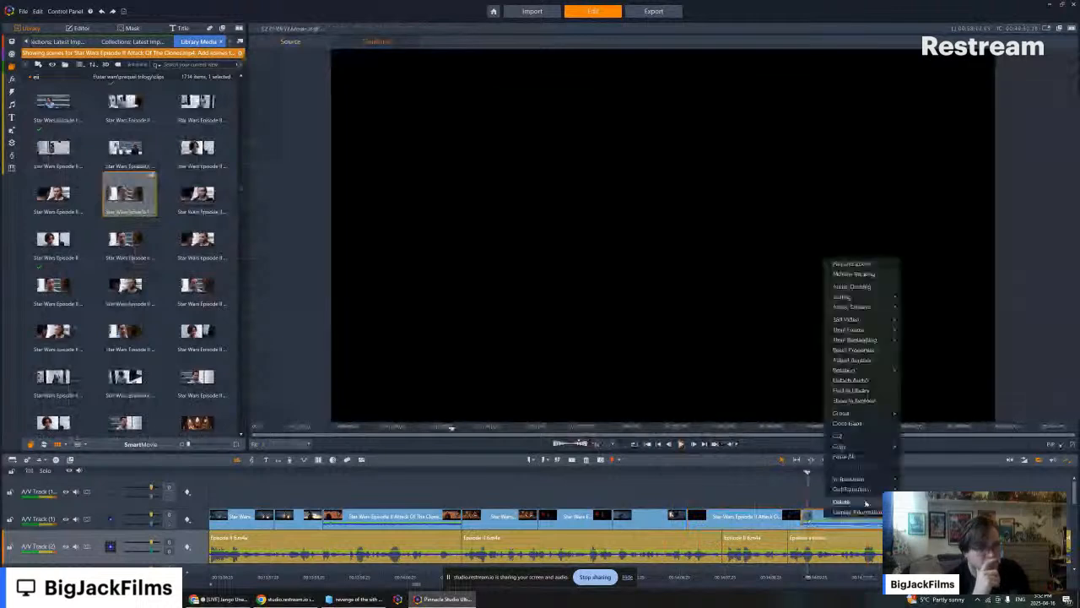
pyautogui.moveTo(859, 312)
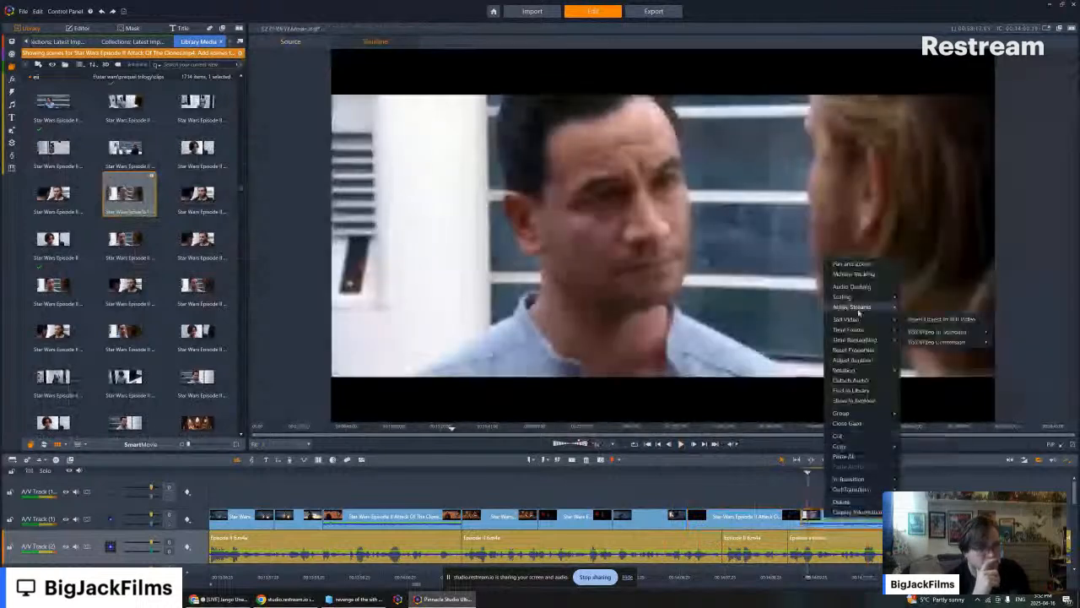
pyautogui.click(920, 318)
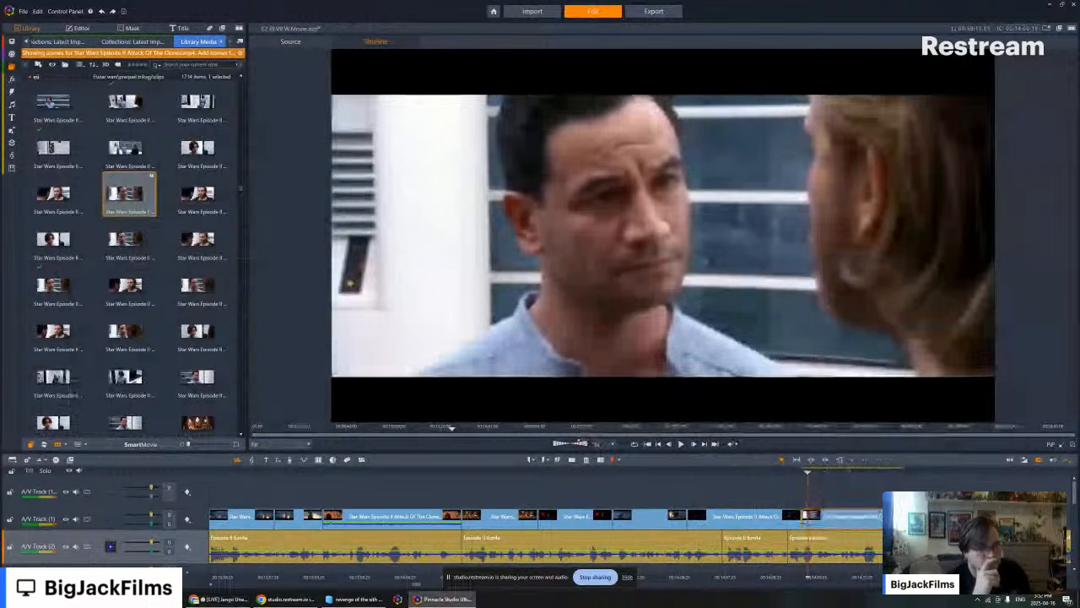
pyautogui.press('Left')
pyautogui.press('Left')
pyautogui.press('Left')
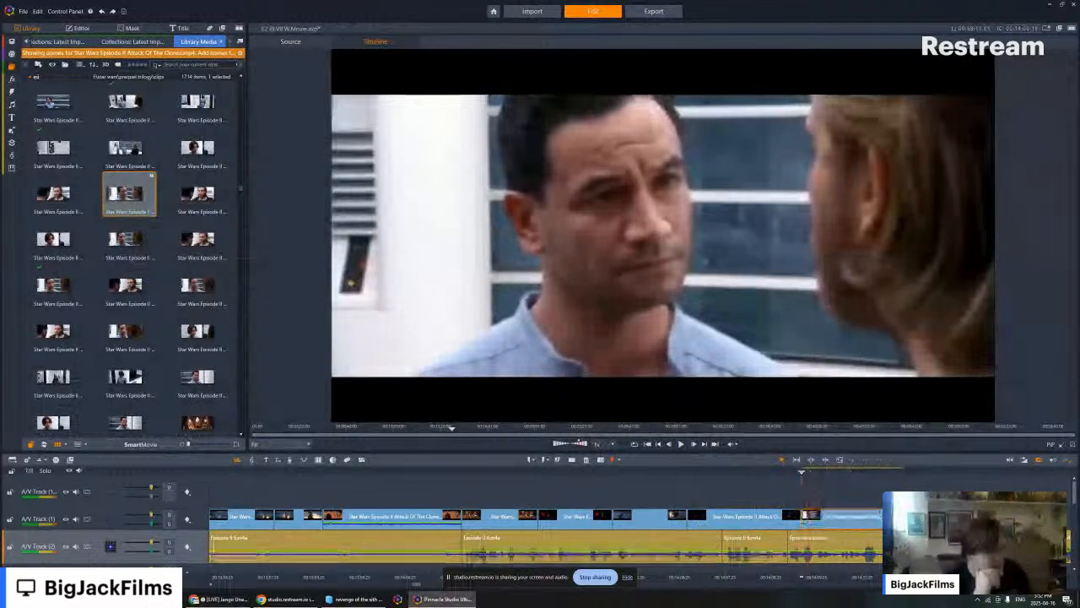
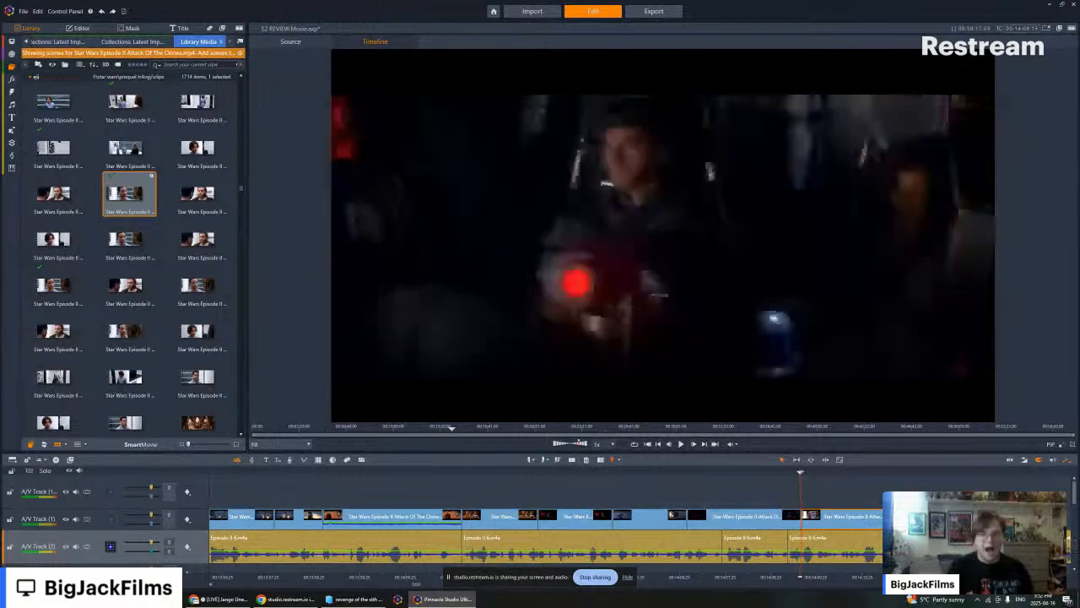
# - Play the face-to-face Kamino apartment shot against the narration and move it slightly later on the timeline, away from the cockpit clip
pyautogui.click(680, 444)
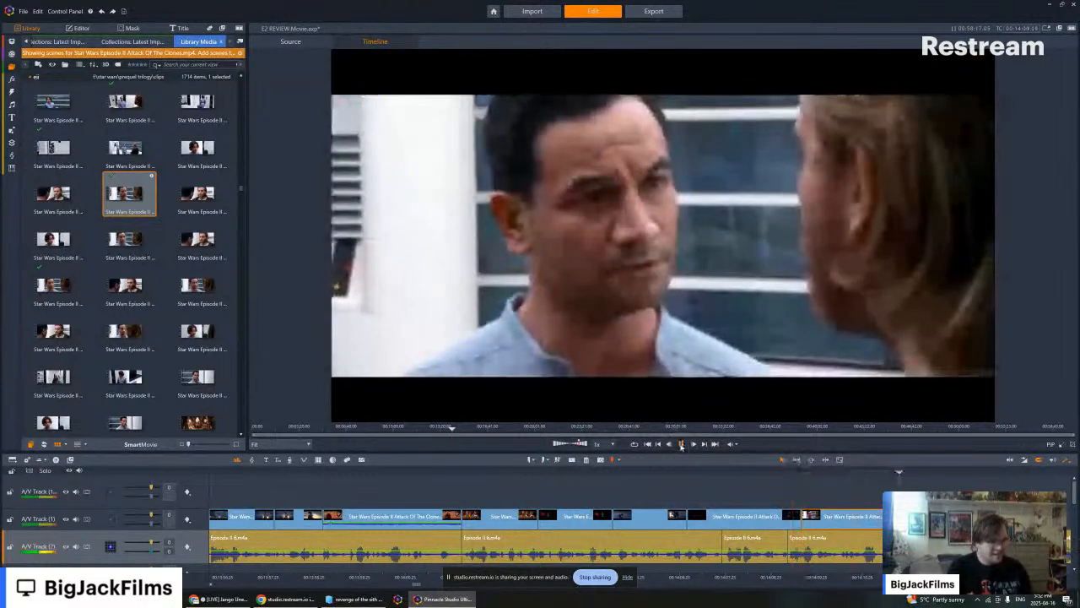
pyautogui.click(659, 444)
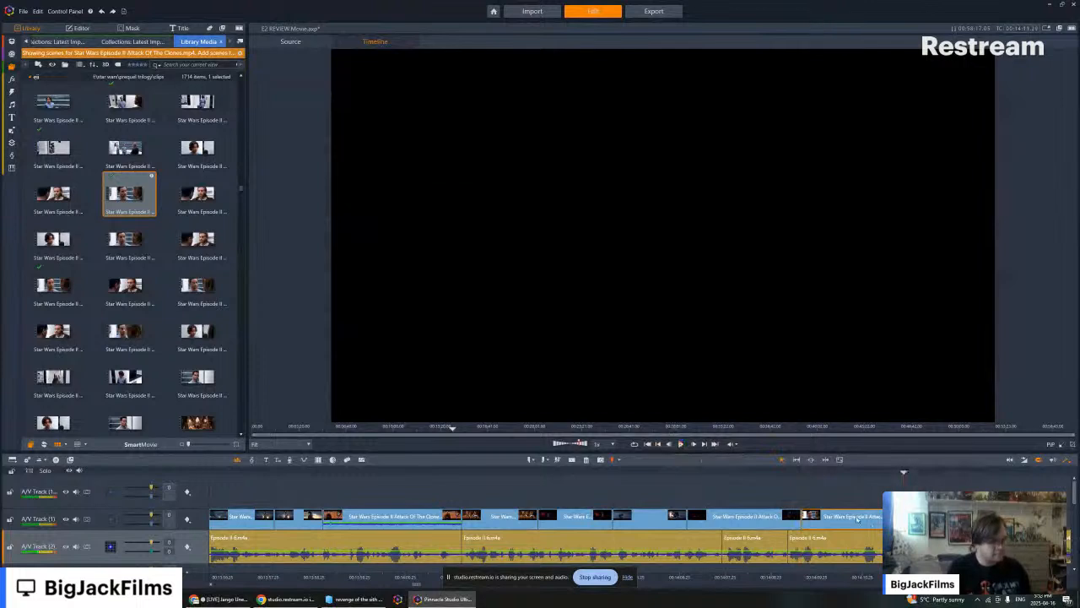
pyautogui.moveTo(860, 519); pyautogui.dragTo(874, 518)
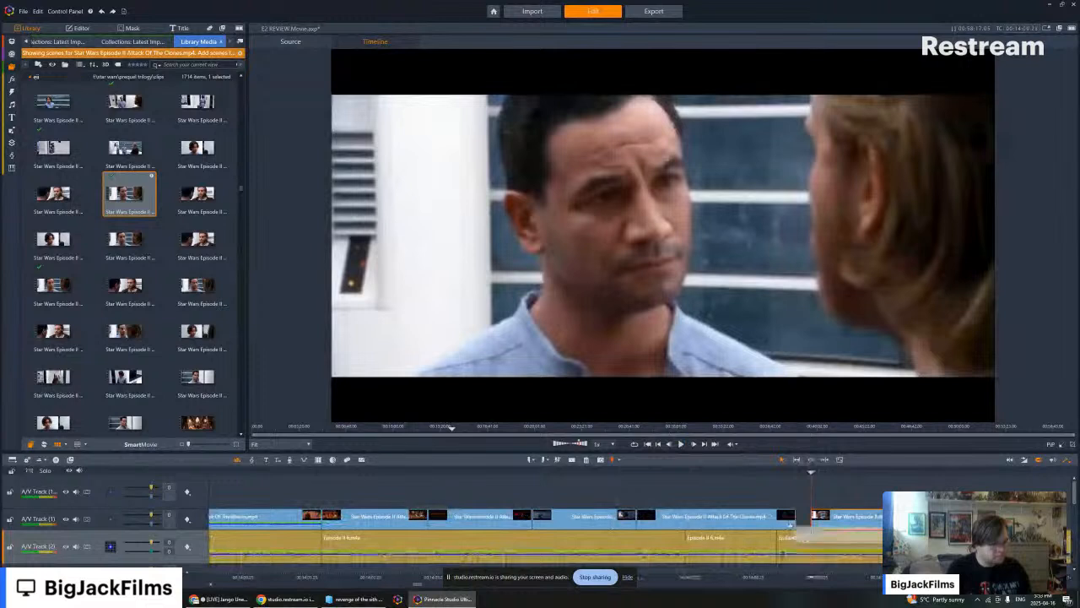
pyautogui.moveTo(808, 525); pyautogui.dragTo(794, 526)
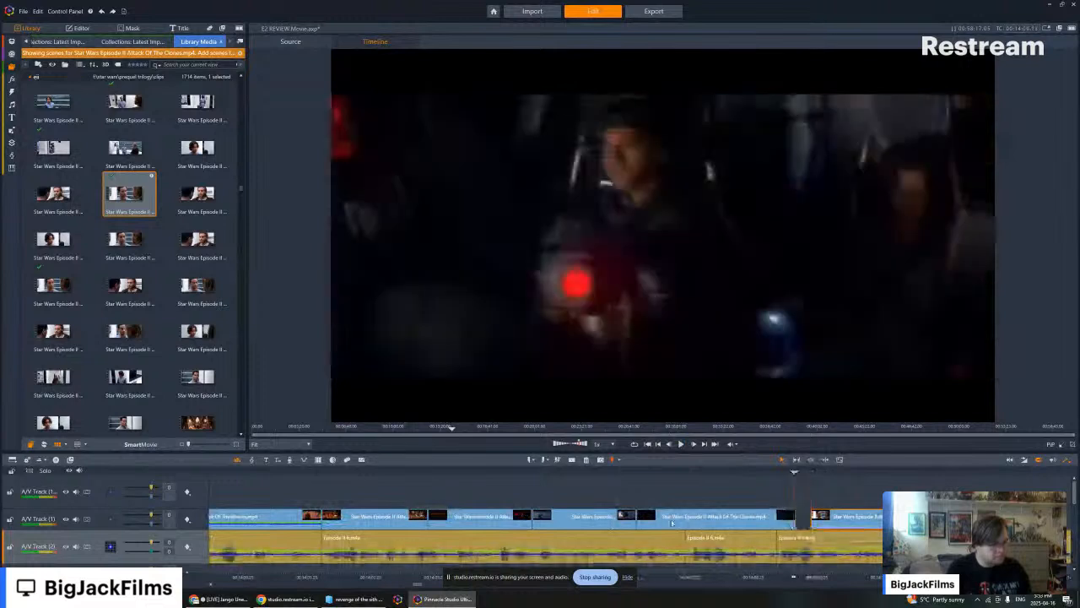
# - Try to shift the cockpit clip and the clip before it later to meet the apartment shot, and undo the move
pyautogui.moveTo(614, 498); pyautogui.dragTo(677, 523)
pyautogui.moveTo(530, 524); pyautogui.dragTo(542, 523)
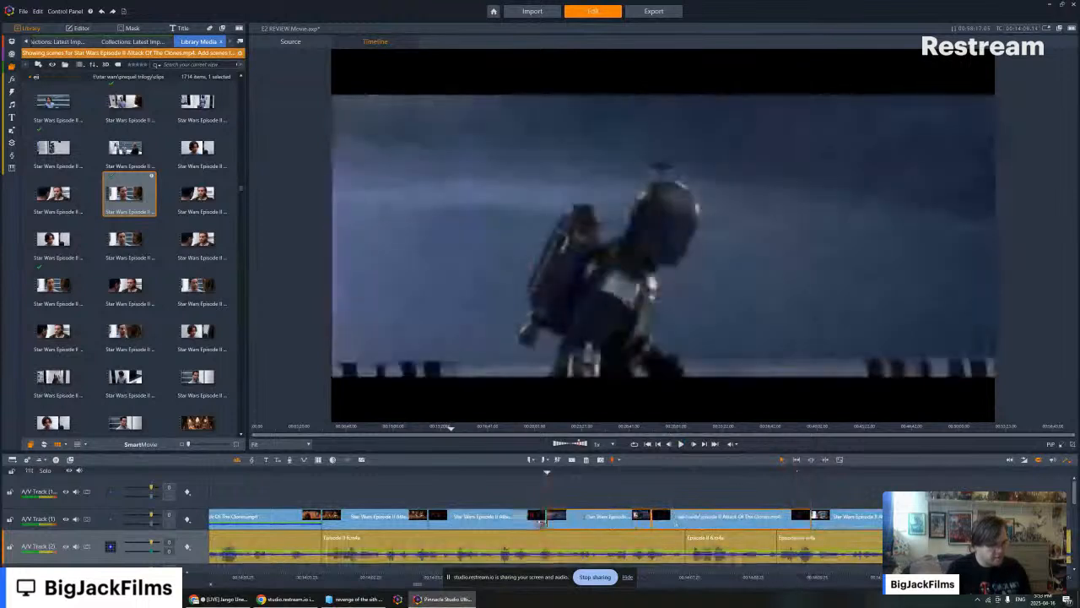
pyautogui.click(101, 11)
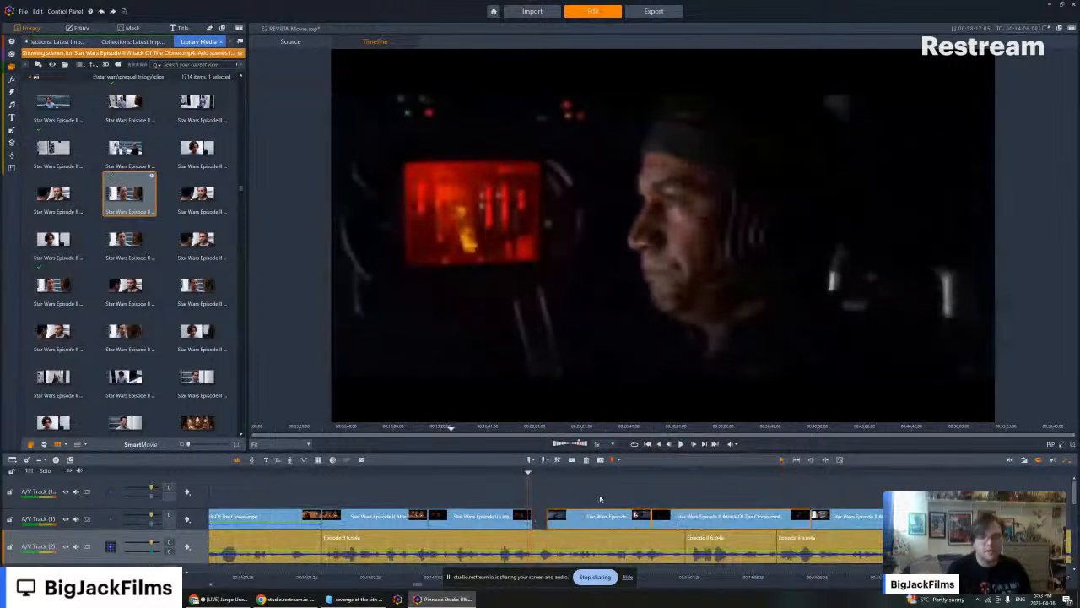
# - Delete the cockpit clip that precedes the apartment shot from the timeline
pyautogui.moveTo(666, 517); pyautogui.dragTo(675, 524)
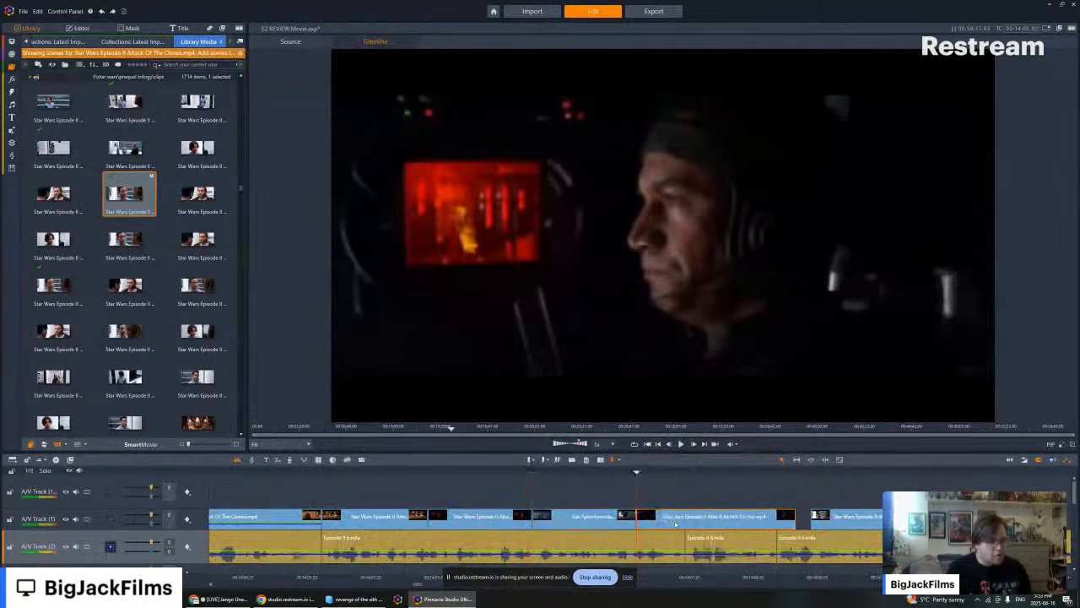
pyautogui.rightClick(675, 524)
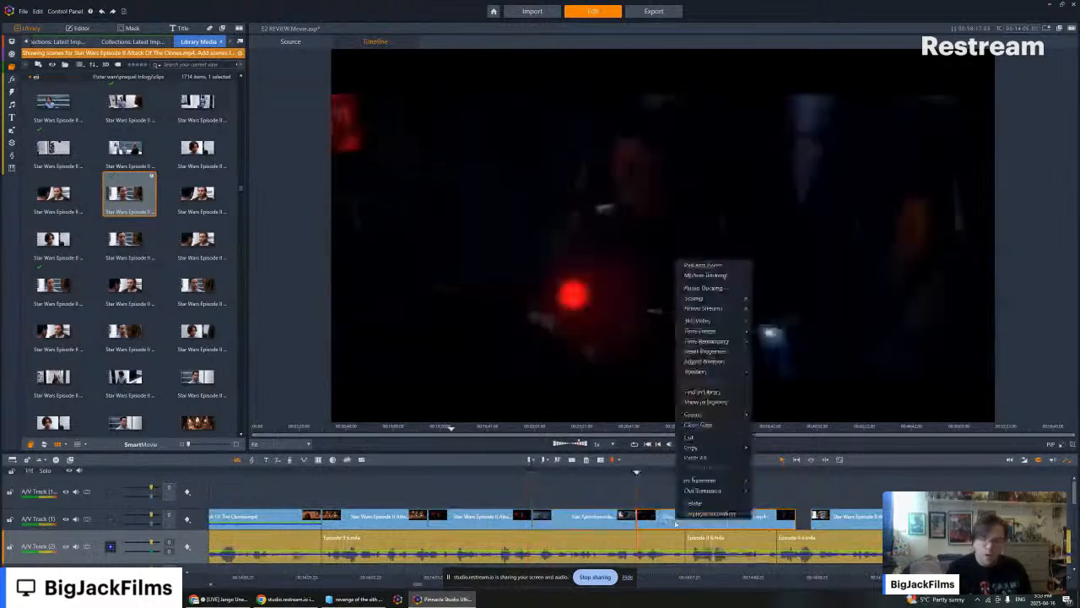
pyautogui.press('Delete')
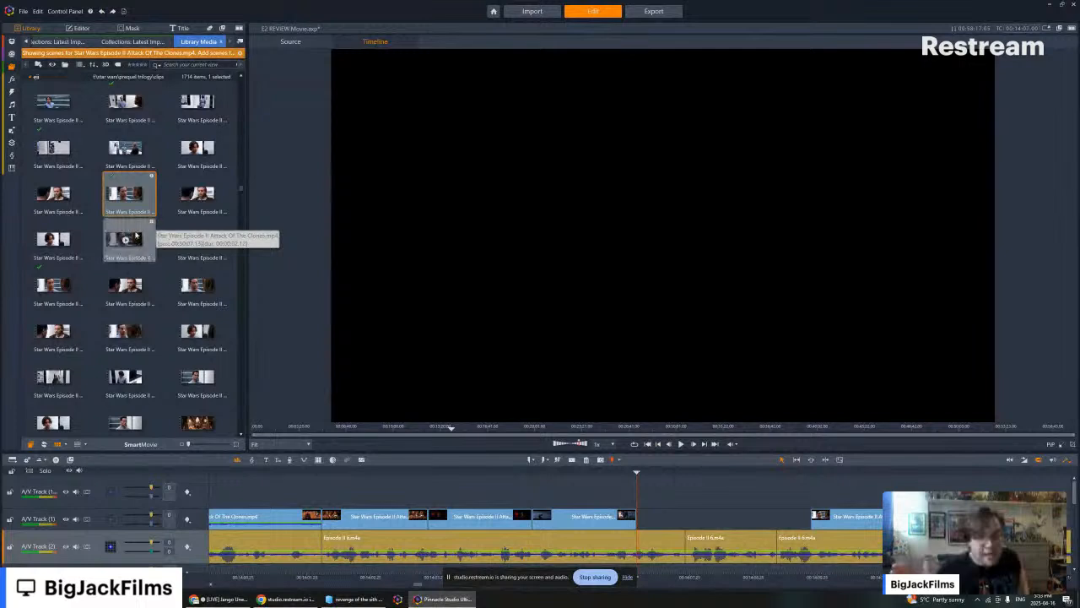
# - Preview the Kamino shot of Jango Fett standing alone from the movie clips and undo the deletion of the cockpit clip
pyautogui.scroll(-5, 169, 240)
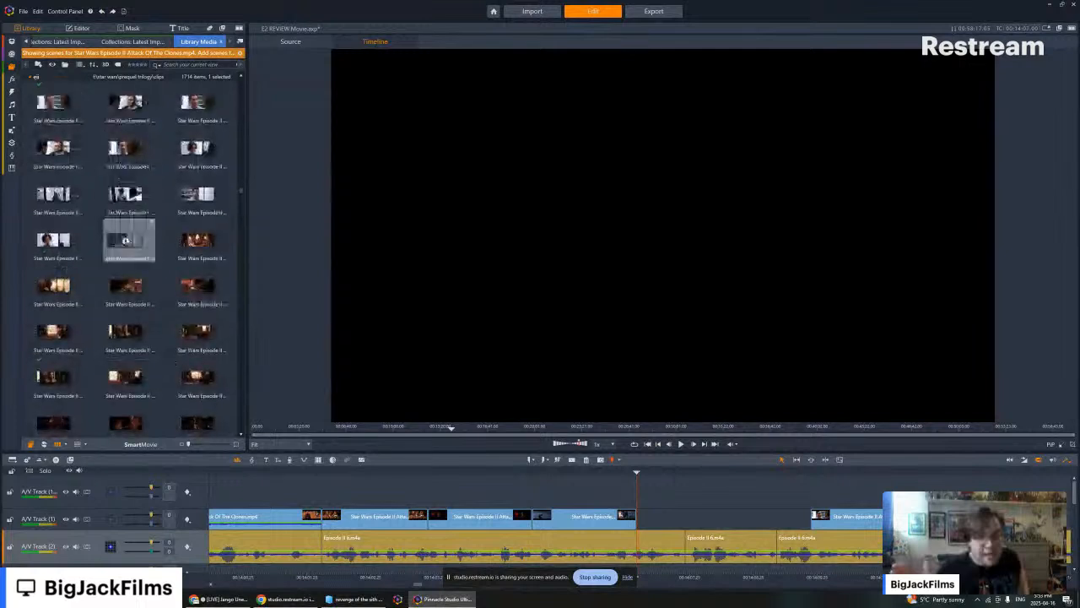
pyautogui.click(124, 241)
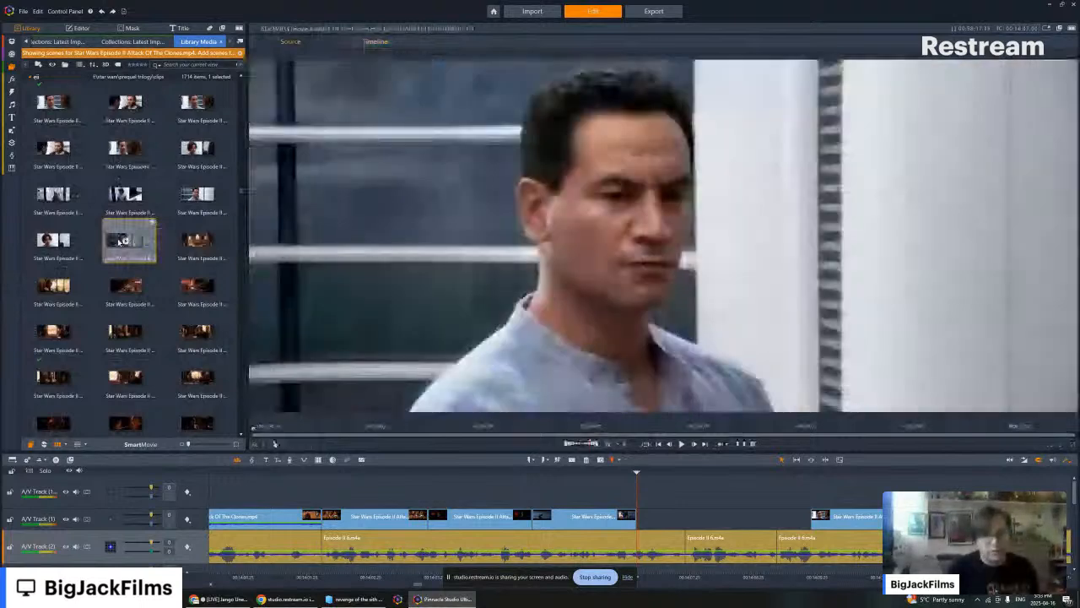
pyautogui.click(101, 12)
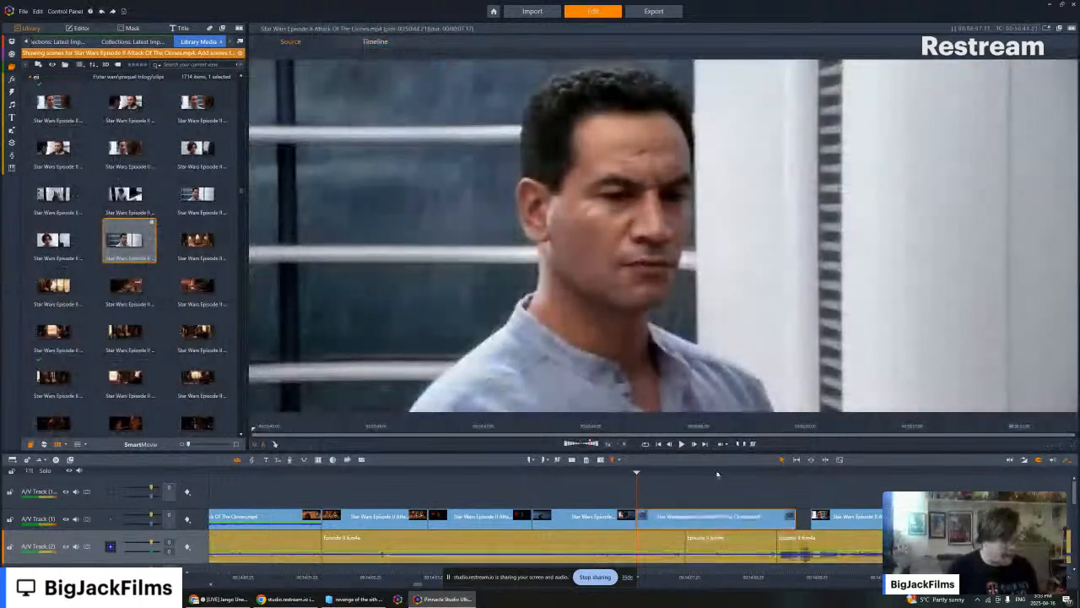
# - Replace the face-to-face apartment shot after the cockpit clip with the shot of Jango Fett alone and remove its audio
pyautogui.click(852, 517)
pyautogui.rightClick(854, 516)
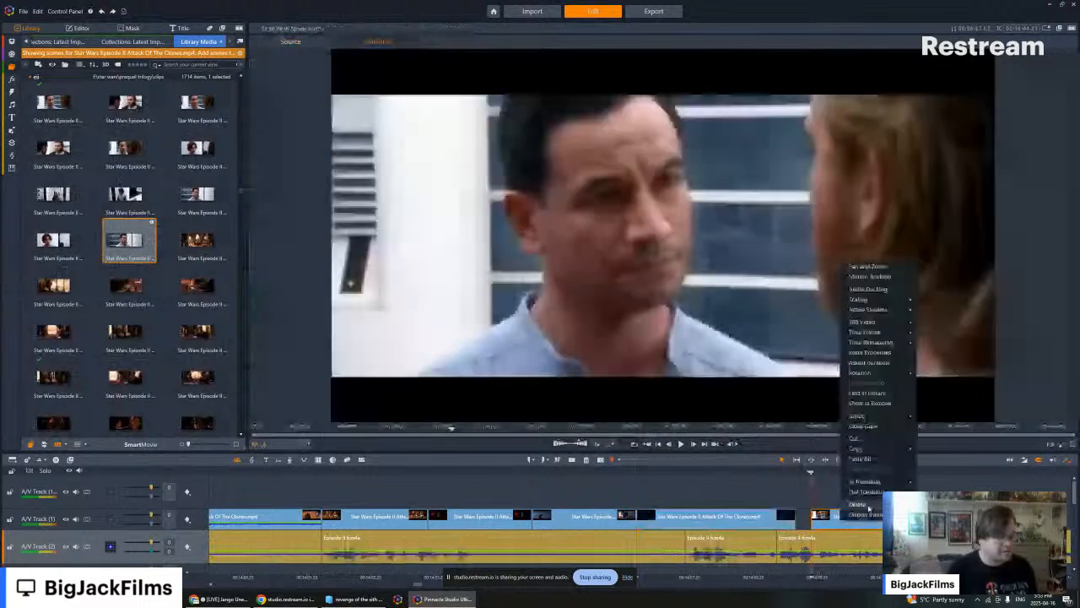
pyautogui.click(868, 506)
pyautogui.moveTo(121, 232); pyautogui.dragTo(840, 517)
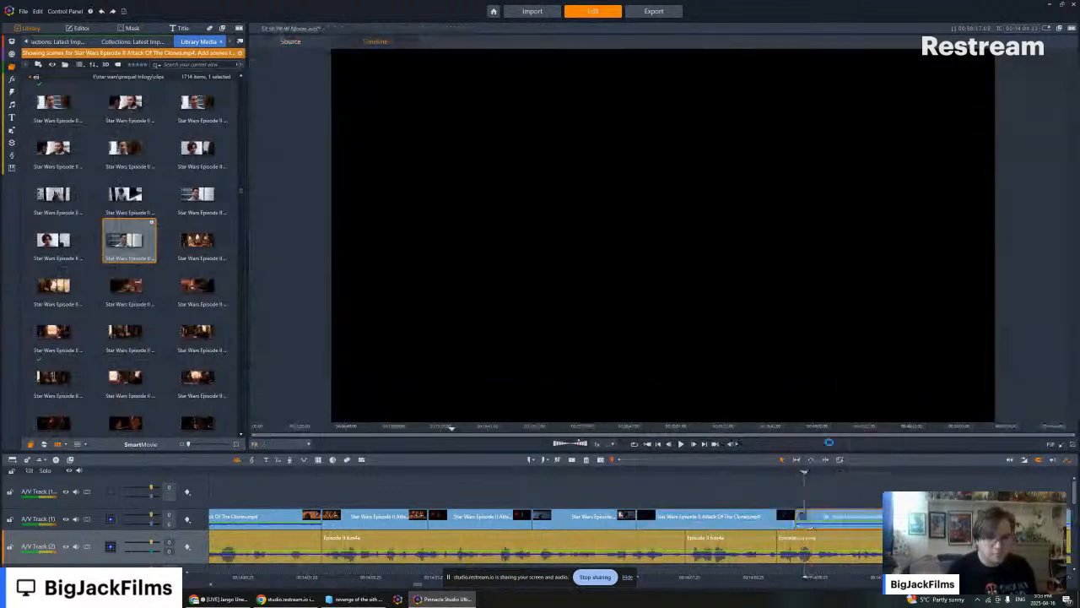
pyautogui.rightClick(825, 513)
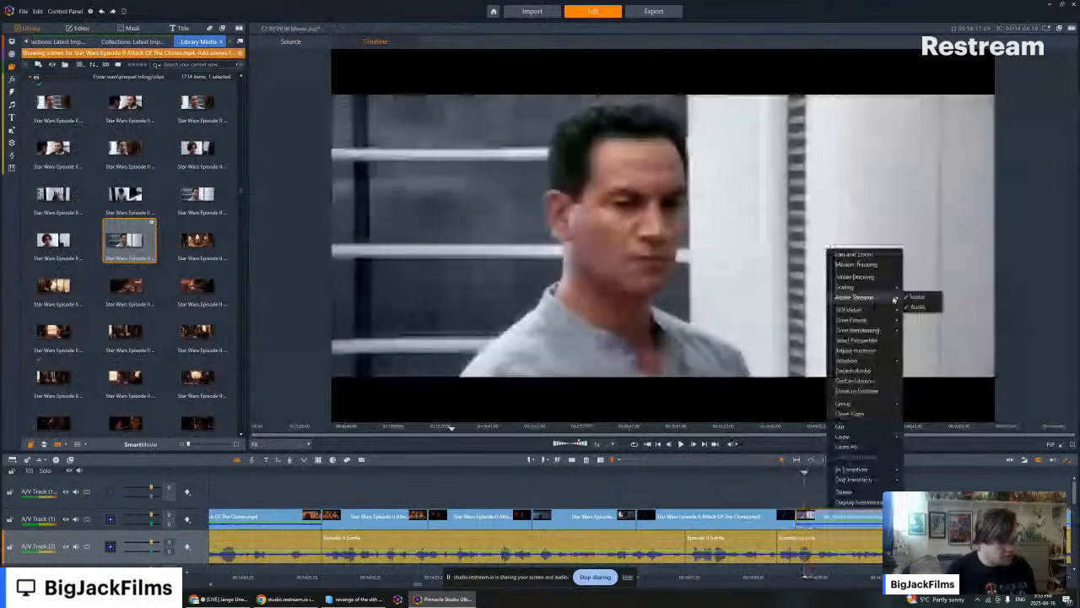
pyautogui.click(918, 307)
# - Split the new Jango Fett shot where the narration segment ends and remove the surplus footage
pyautogui.click(706, 443)
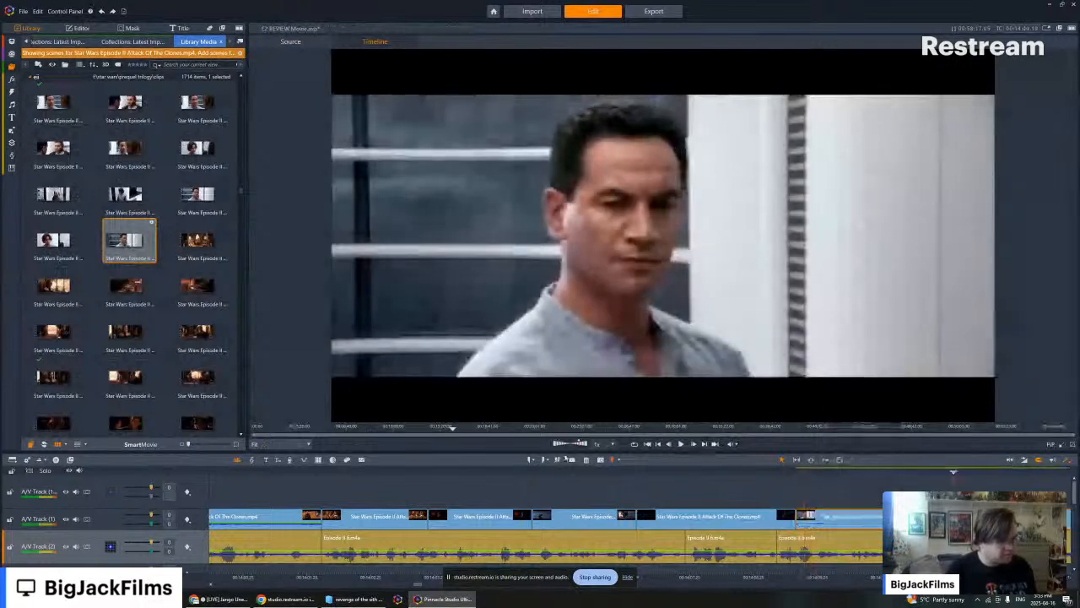
pyautogui.click(570, 461)
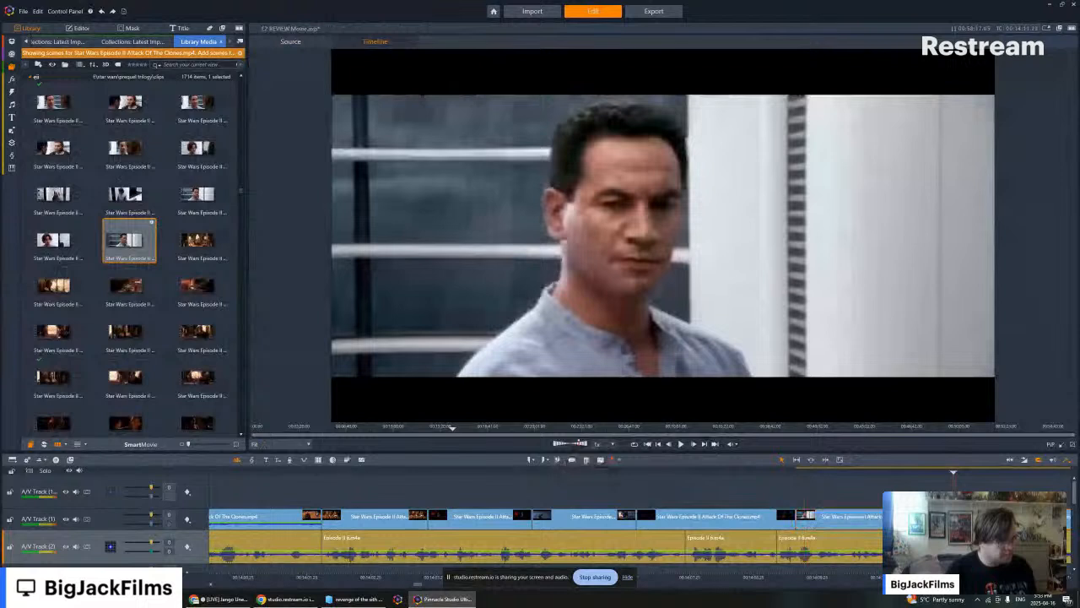
pyautogui.rightClick(924, 517)
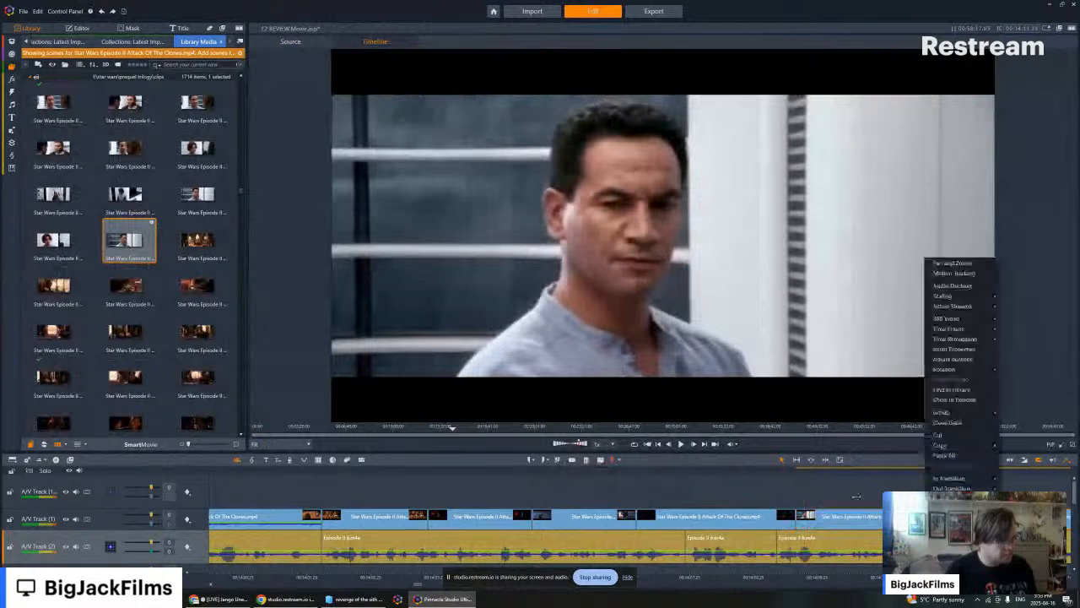
# - Play the timeline from the start of the cockpit clip through the new Jango Fett shot into the part without footage
pyautogui.click(716, 470)
pyautogui.moveTo(653, 473); pyautogui.dragTo(630, 472)
pyautogui.press('space')
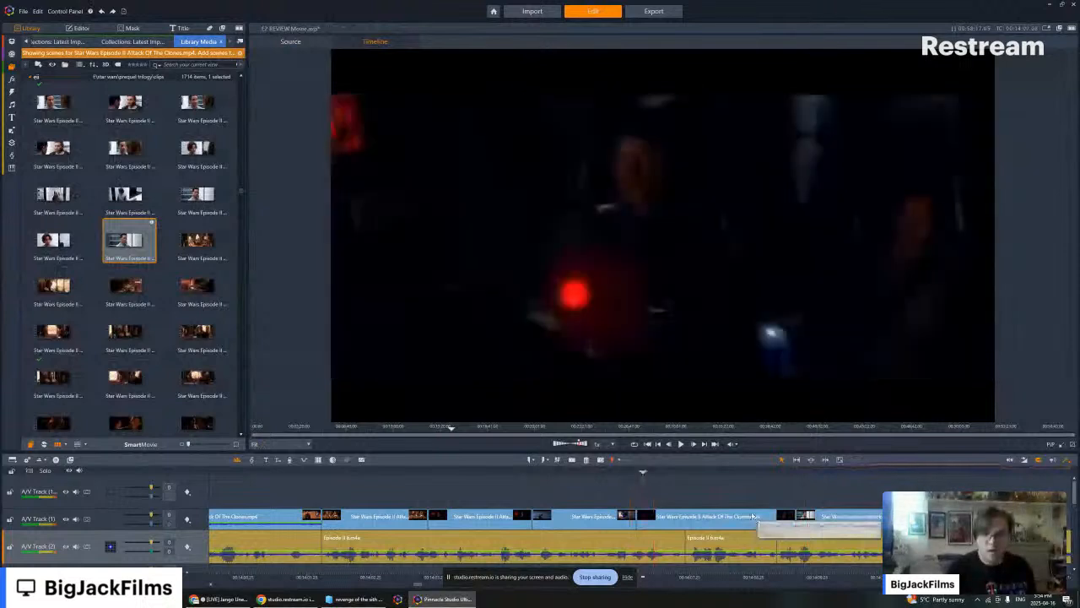
pyautogui.press('space')
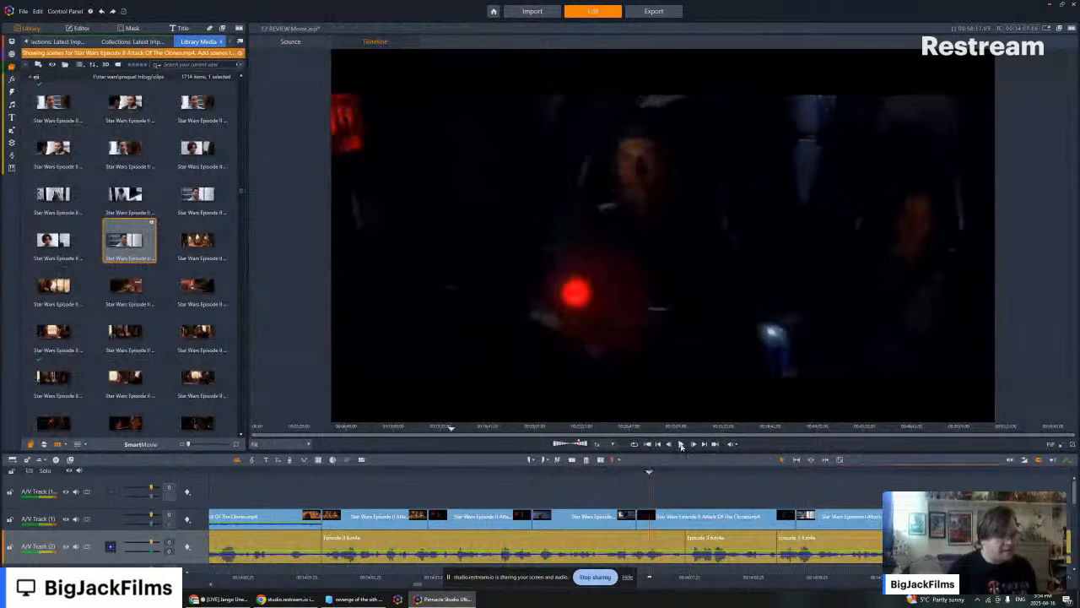
pyautogui.click(680, 444)
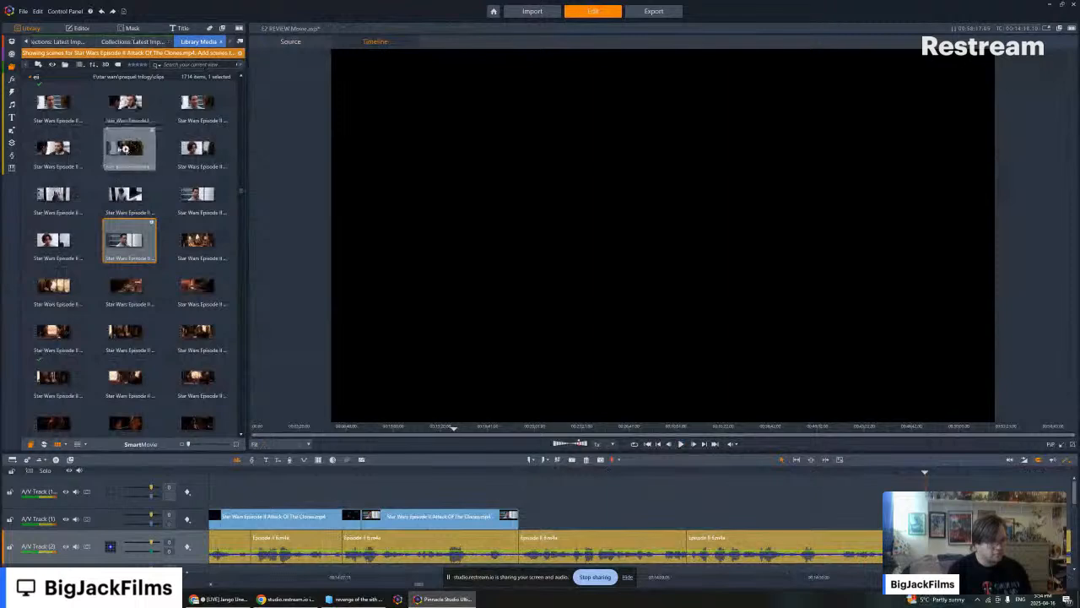
# - Preview the Kamino apartment shots of Jango Fett facing Obi-Wan and add one to the part of the timeline without footage
pyautogui.click(121, 151)
pyautogui.press('space')
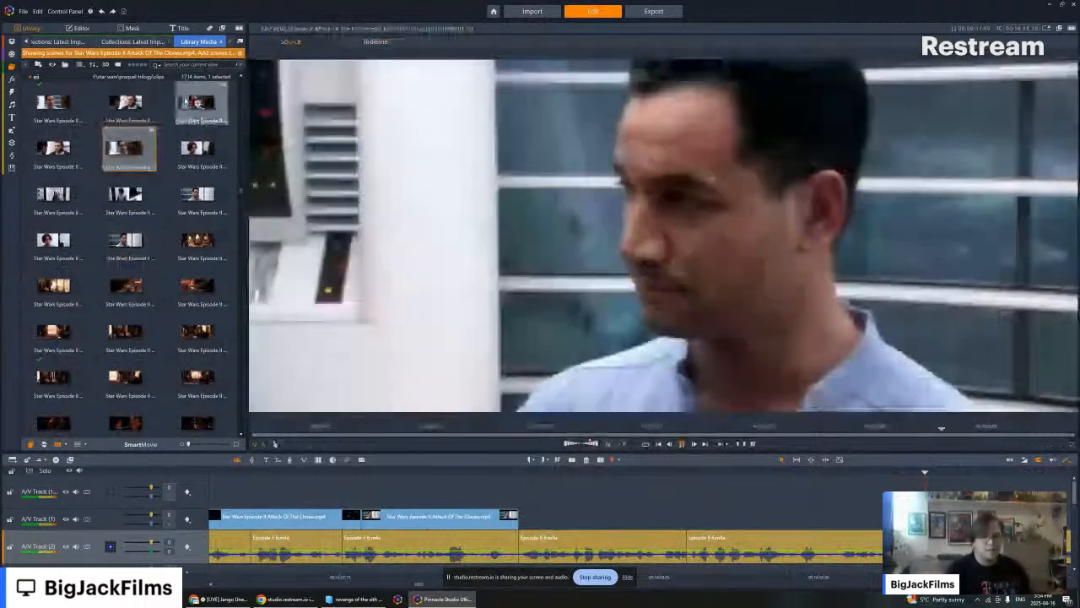
pyautogui.click(196, 114)
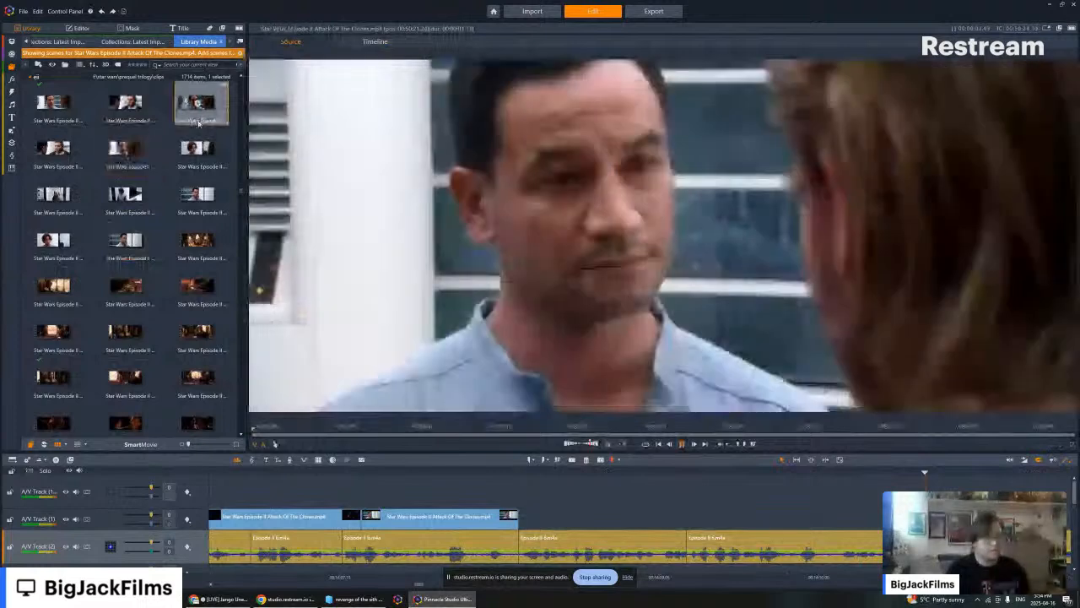
pyautogui.scroll(2, 199, 124)
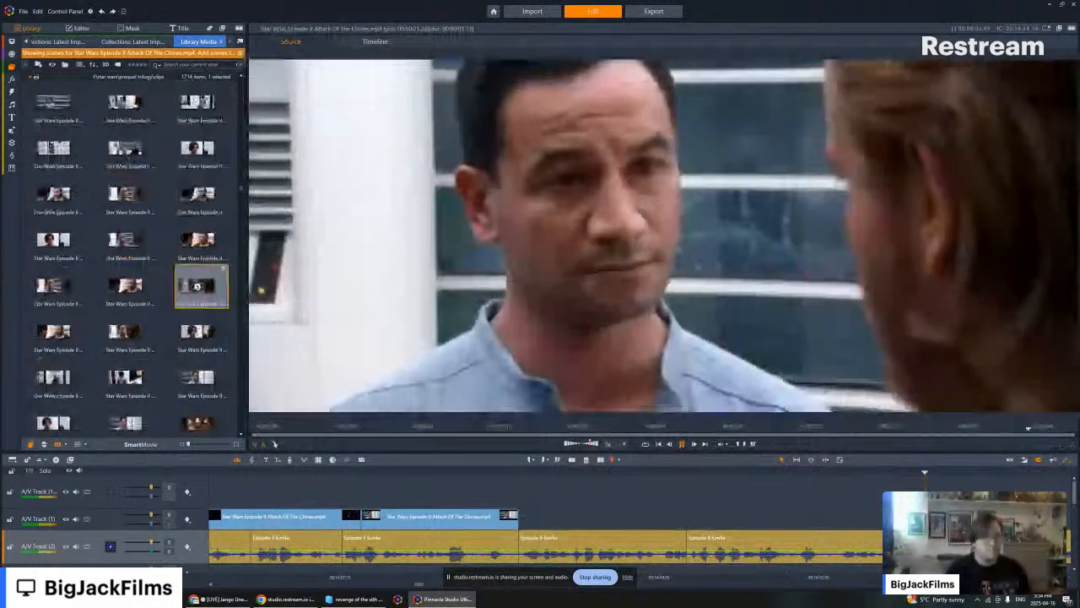
pyautogui.click(952, 474)
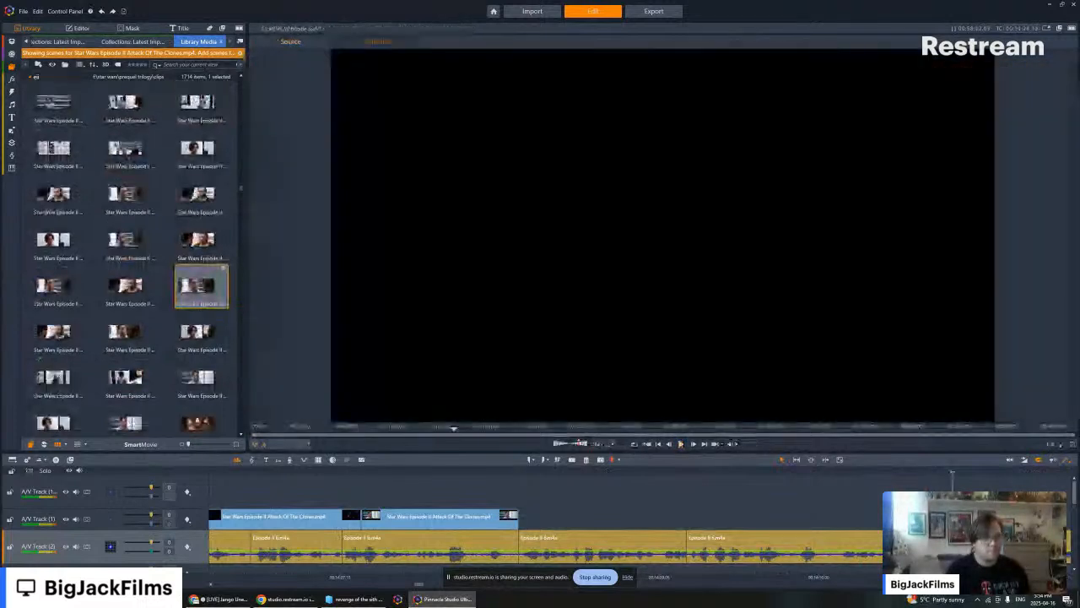
pyautogui.moveTo(952, 474); pyautogui.dragTo(929, 474)
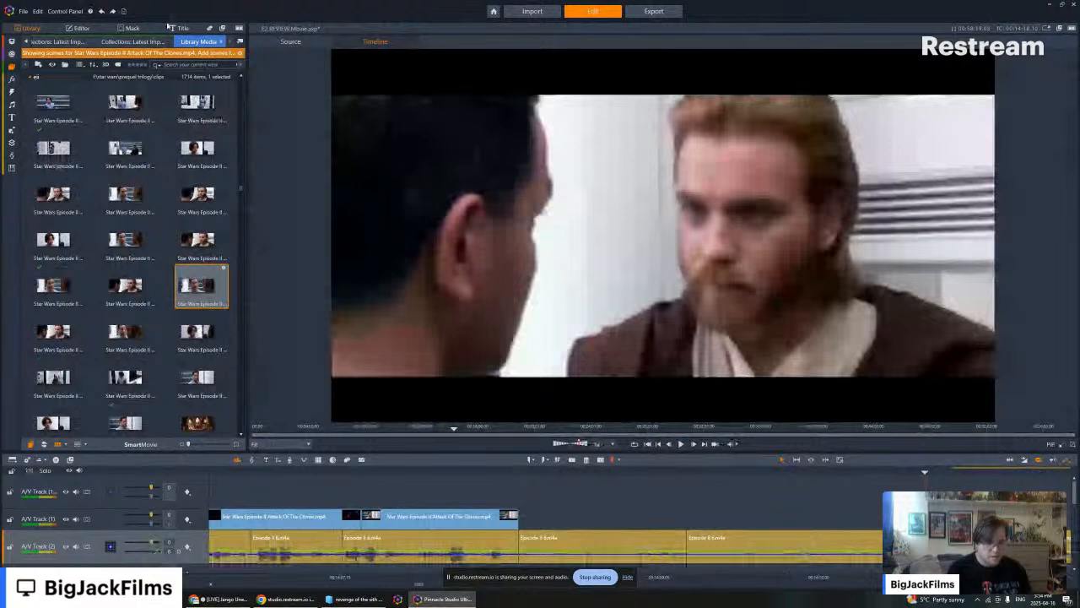
# - Show the imported clip collections, switch to File Explorer and open the external drive's VIDEOS folder in a new window
pyautogui.click(132, 42)
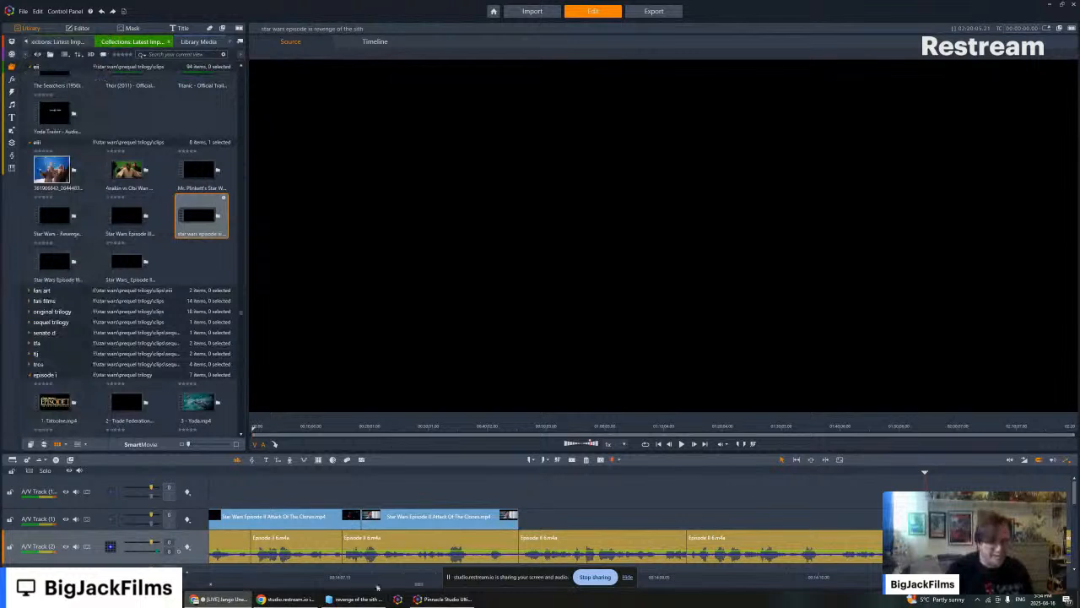
pyautogui.click(354, 598)
pyautogui.scroll(5, 225, 253)
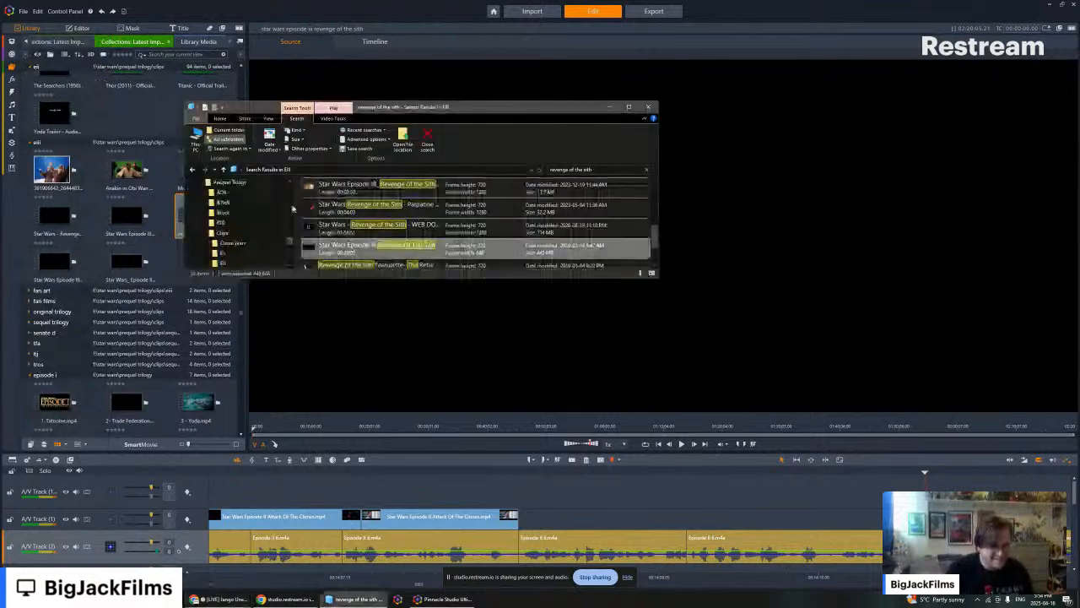
pyautogui.scroll(-2, 224, 253)
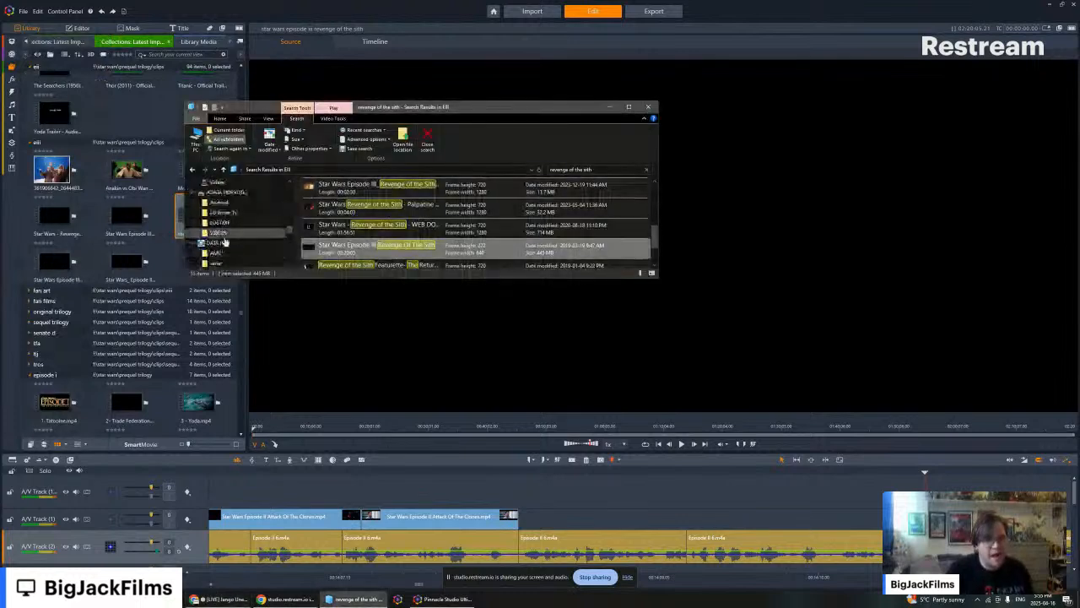
pyautogui.scroll(2, 218, 257)
pyautogui.rightClick(218, 257)
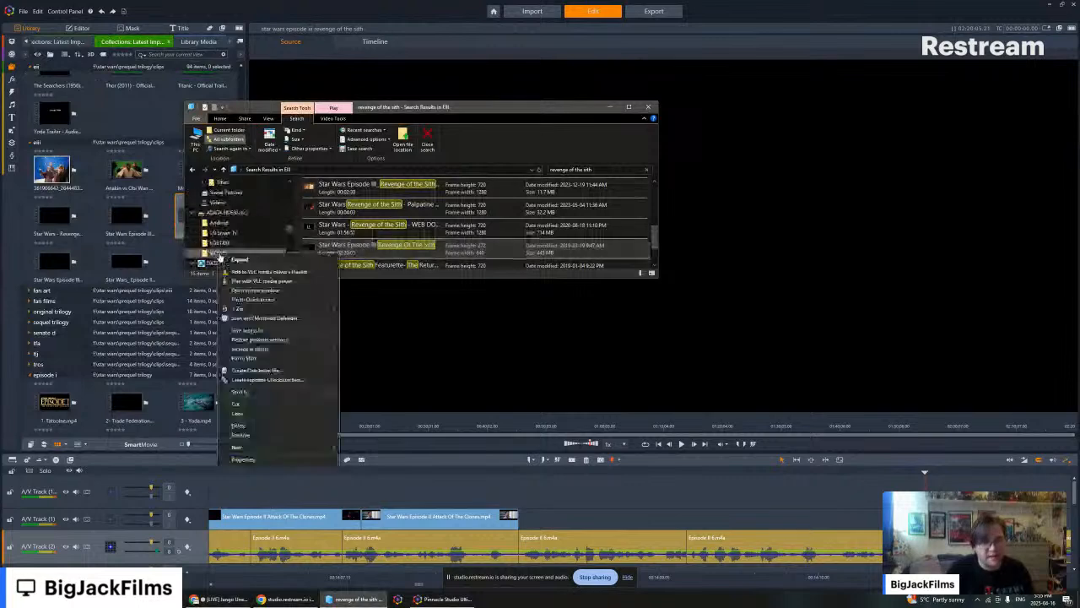
pyautogui.click(257, 292)
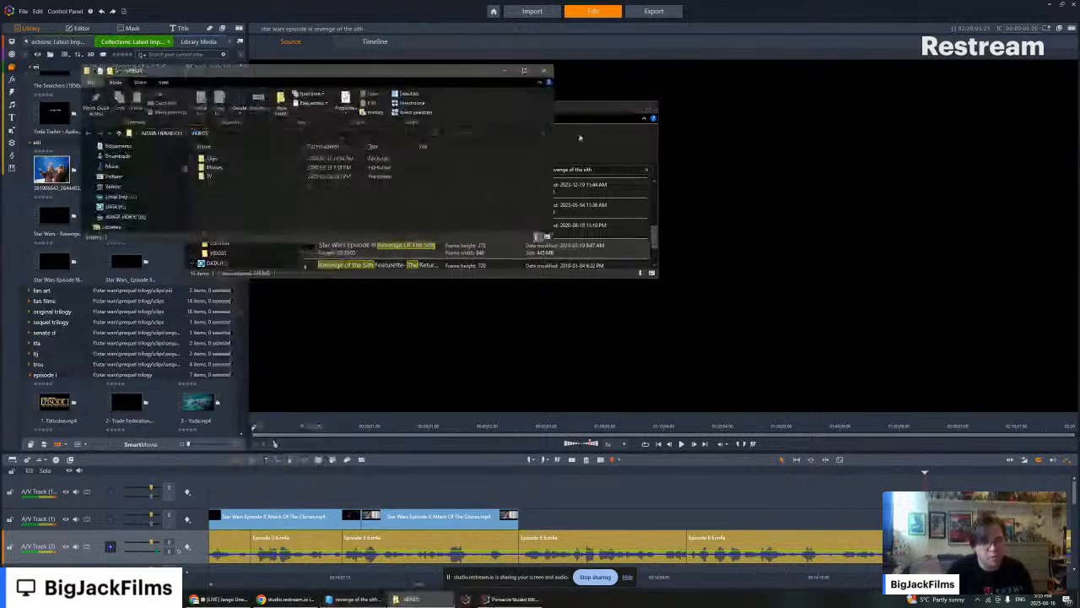
# - Open the project's EII folder inside the Prequel Trilogy Clips folder, and the Clips folder in the external drive's VIDEOS folder
pyautogui.click(192, 170)
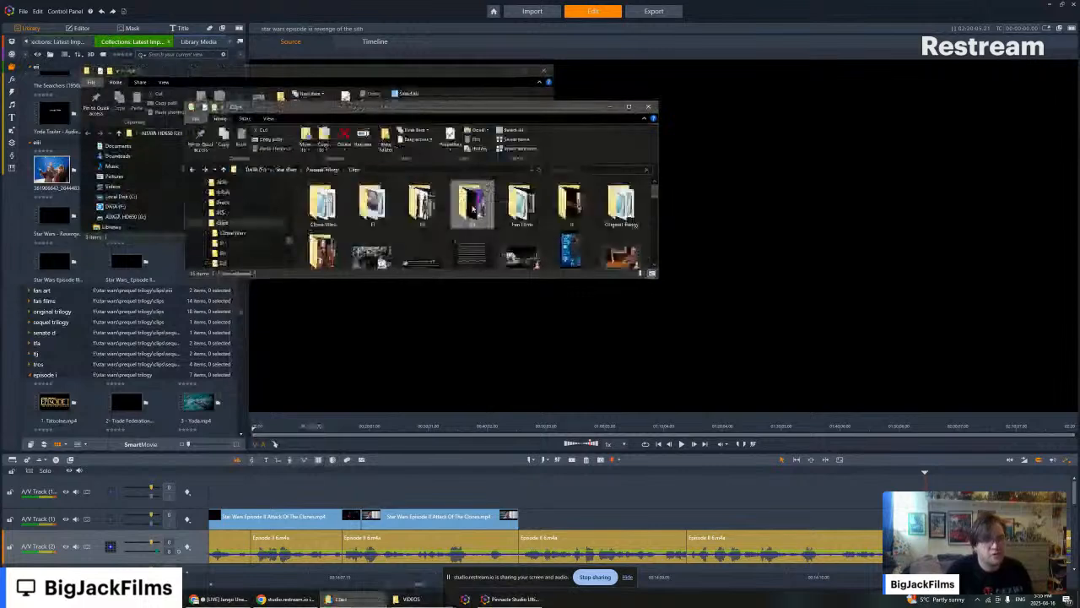
pyautogui.doubleClick(405, 218)
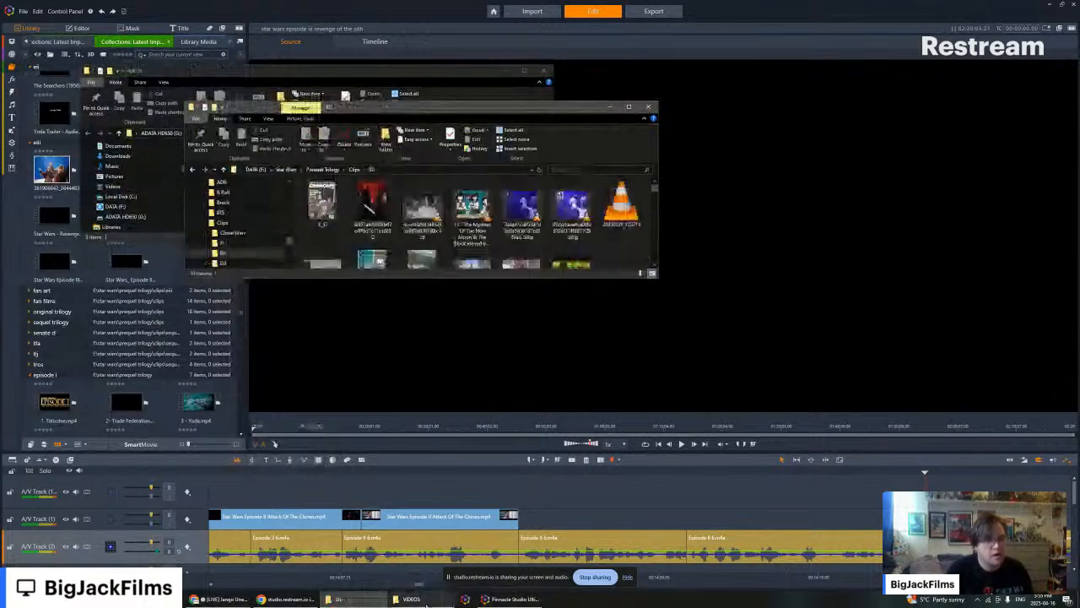
pyautogui.click(411, 598)
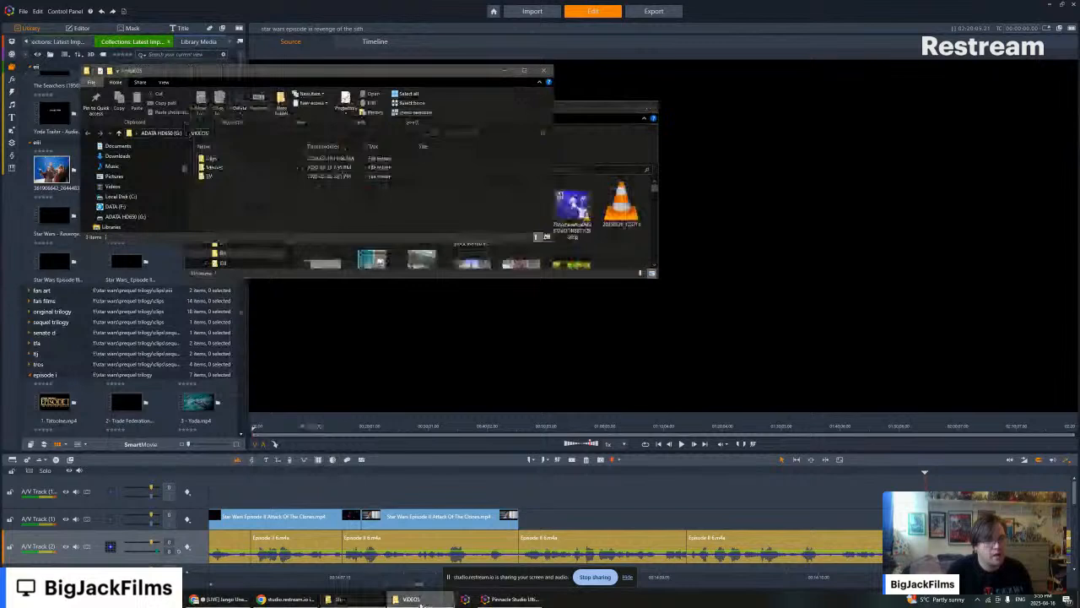
pyautogui.doubleClick(221, 162)
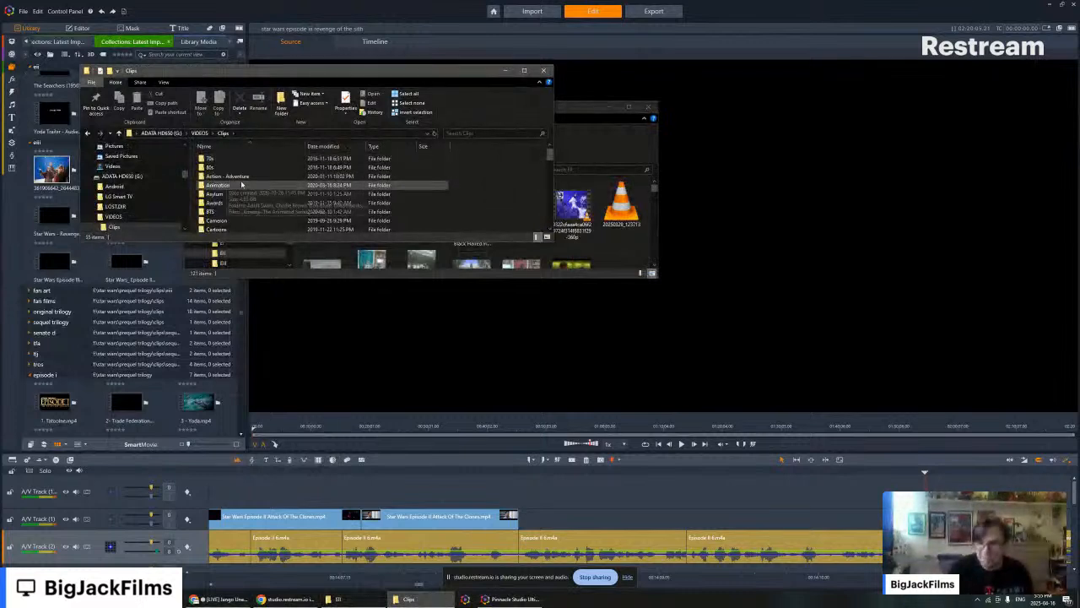
pyautogui.scroll(-2, 253, 178)
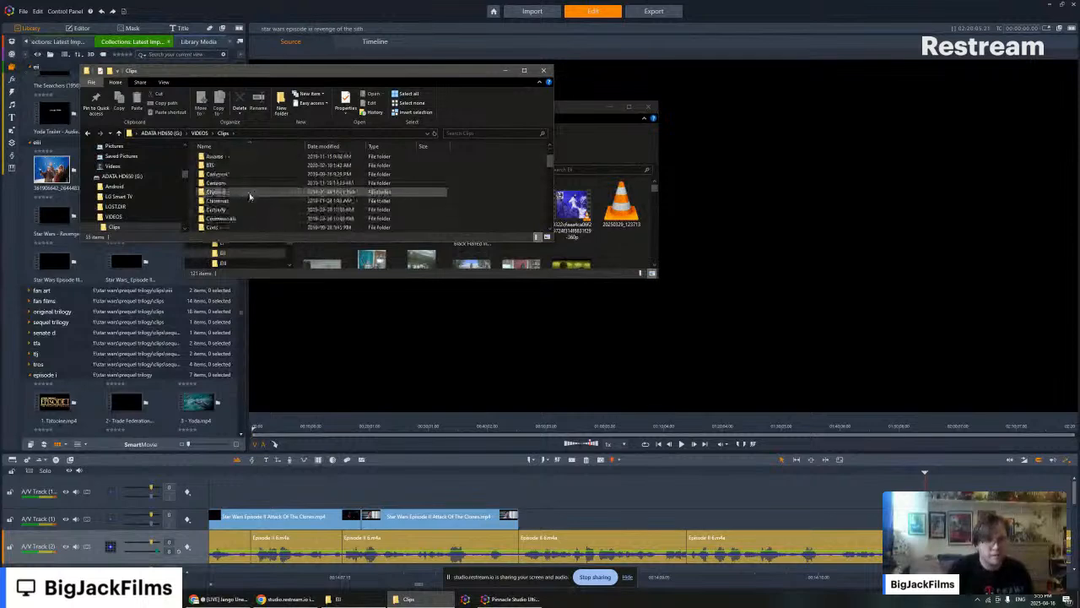
pyautogui.scroll(-2, 220, 214)
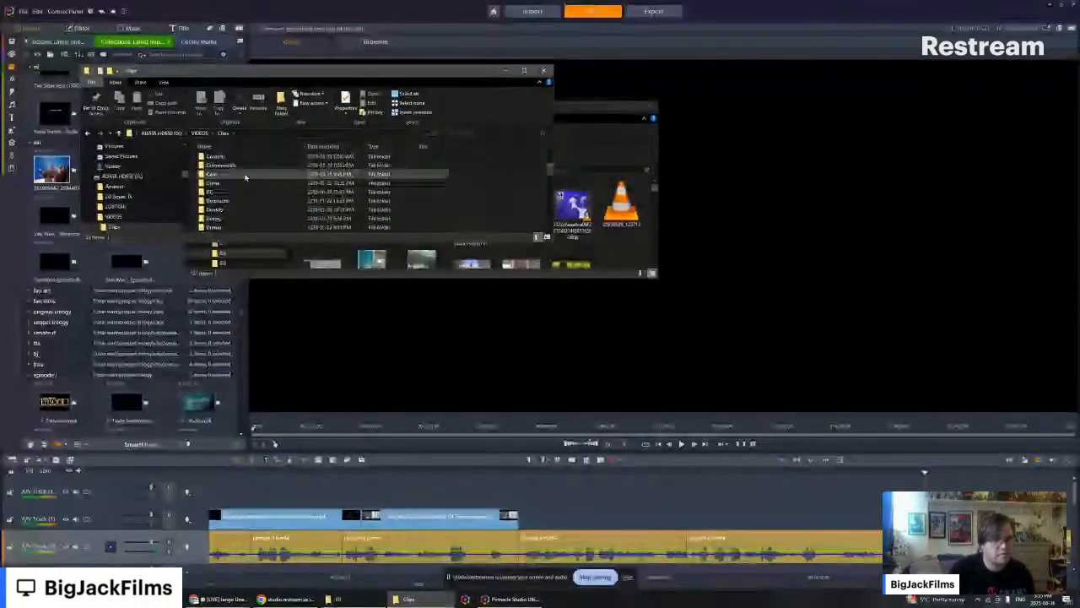
pyautogui.doubleClick(220, 213)
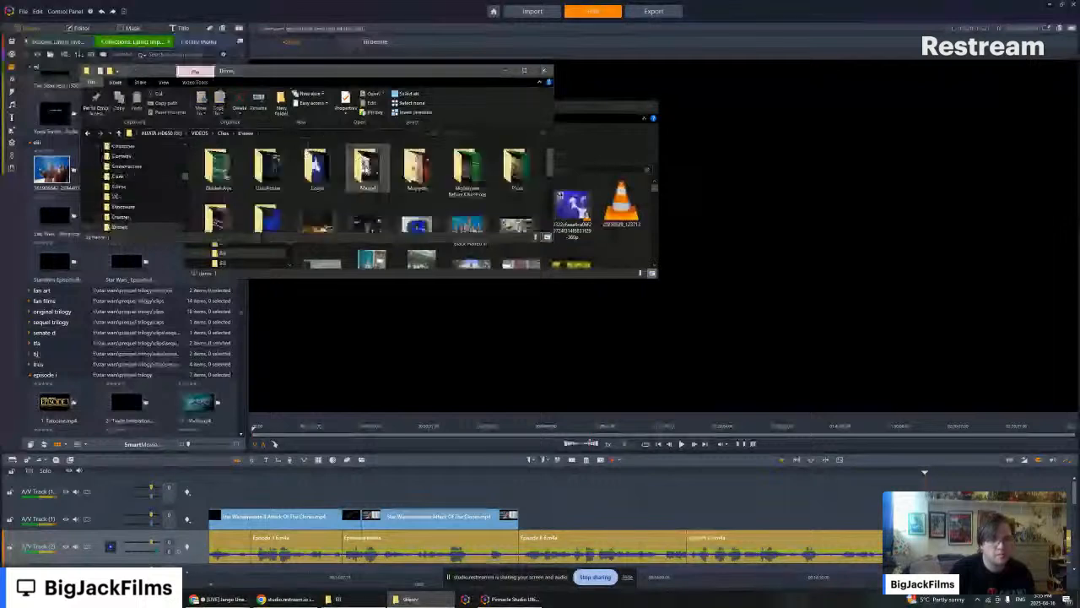
pyautogui.scroll(-1, 366, 167)
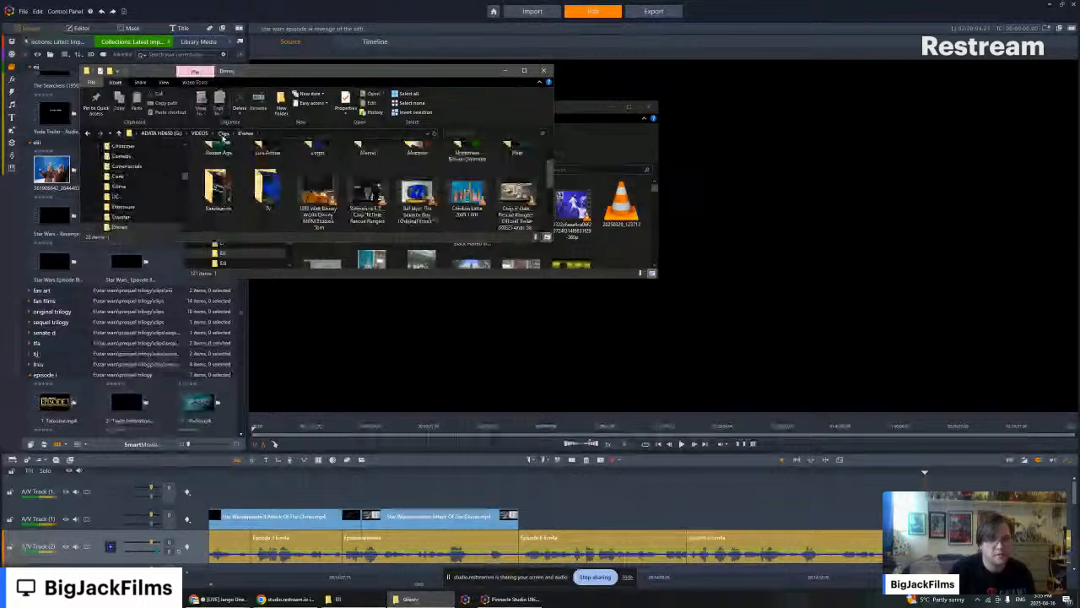
pyautogui.click(223, 134)
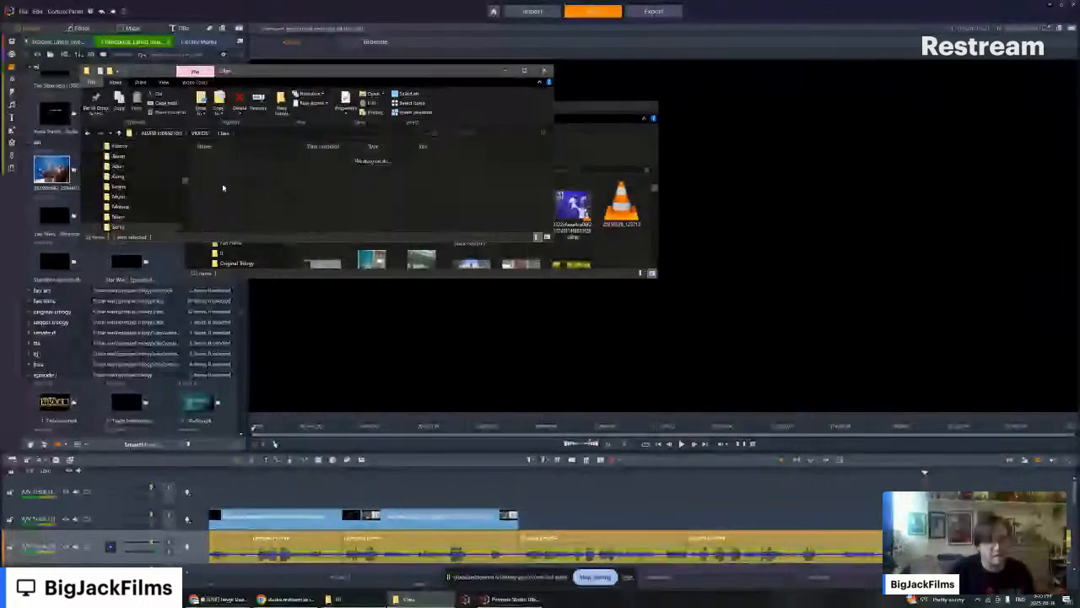
# - Open the Boba Fett folder under Sci Fi and Star Wars in the external drive's Clips folder
pyautogui.doubleClick(469, 174)
pyautogui.doubleClick(479, 175)
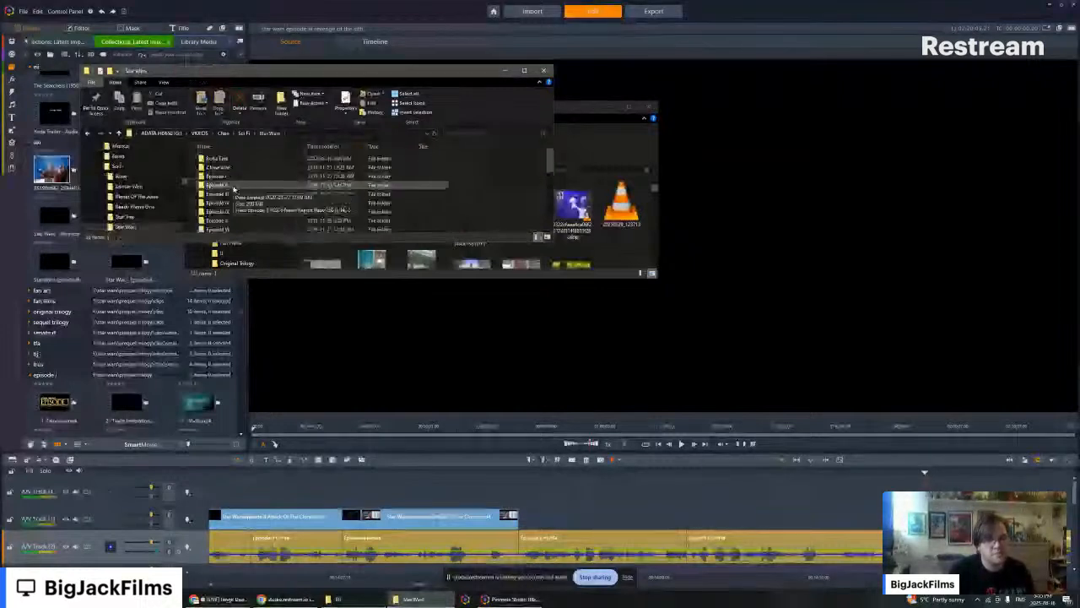
pyautogui.doubleClick(228, 159)
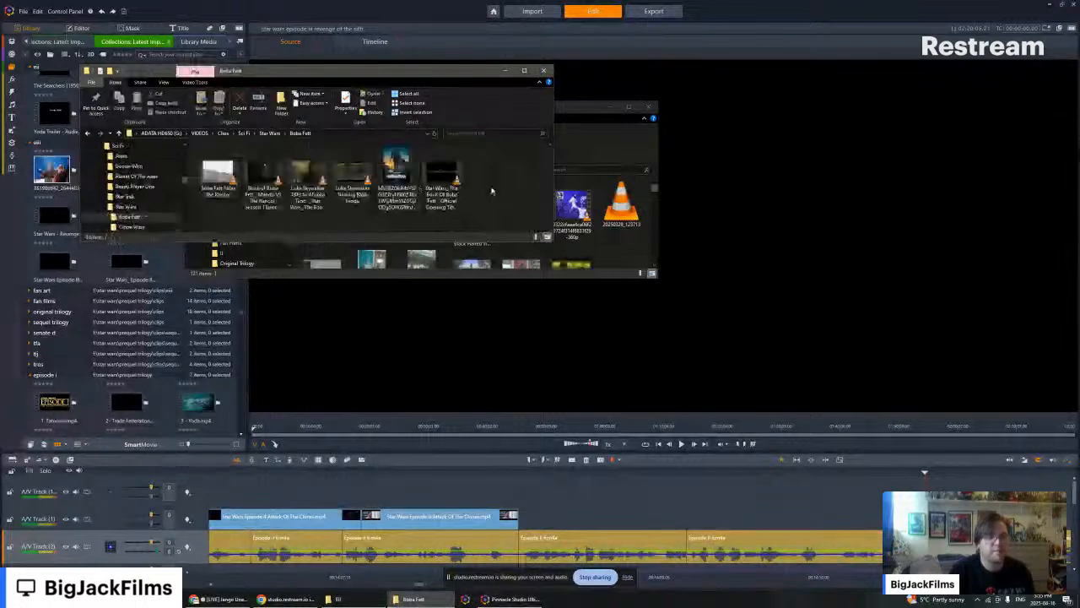
# - Copy the Boba Fett Rides the Rancor video from the external drive into the project's EII clips folder
pyautogui.click(218, 178)
pyautogui.click(271, 173)
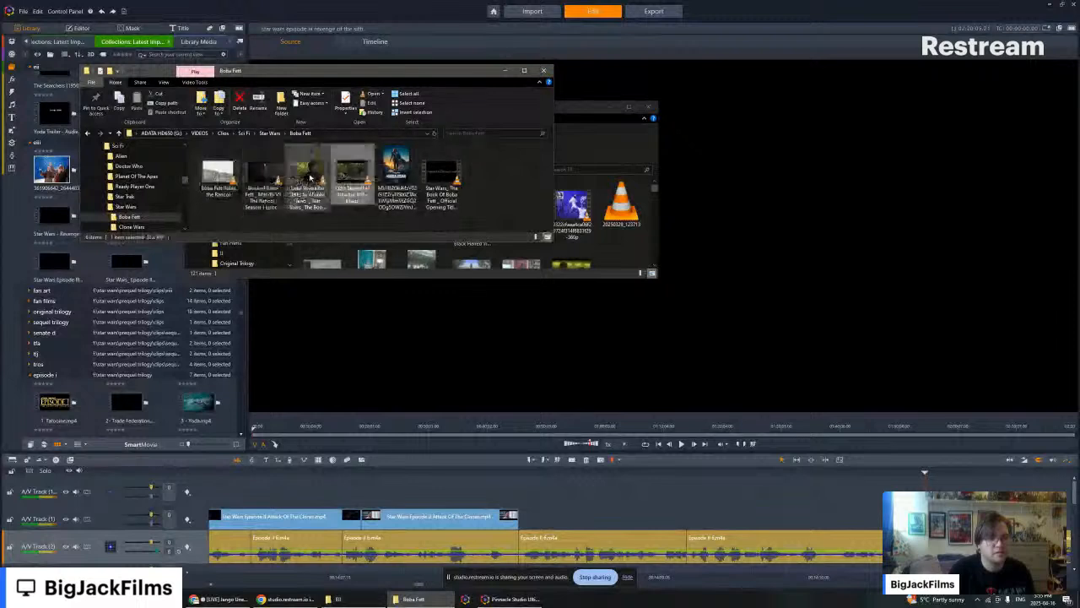
pyautogui.click(217, 172)
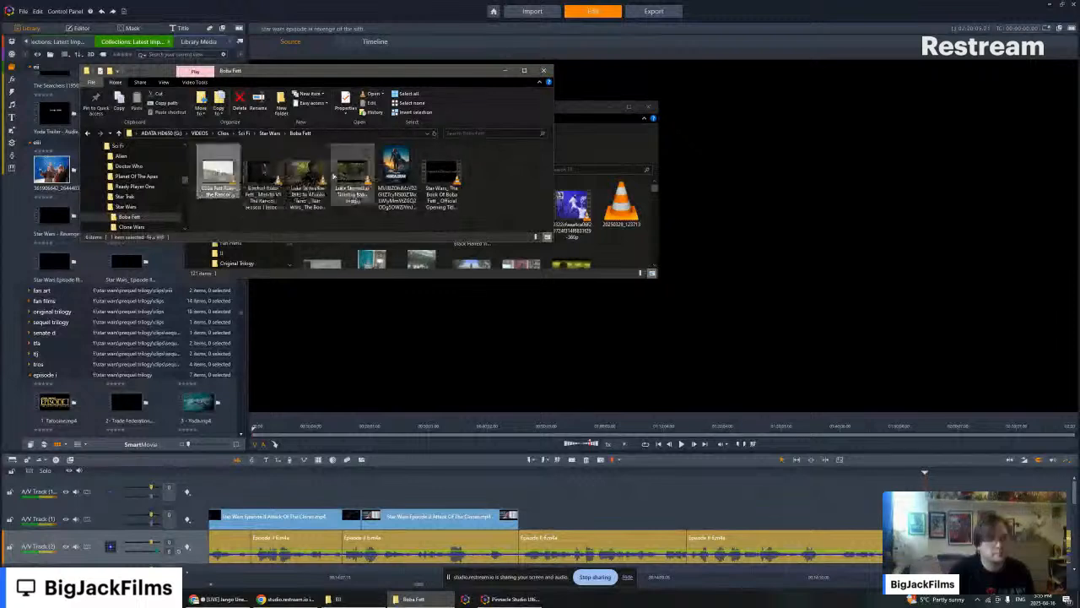
pyautogui.click(263, 168)
pyautogui.moveTo(218, 173); pyautogui.dragTo(609, 233)
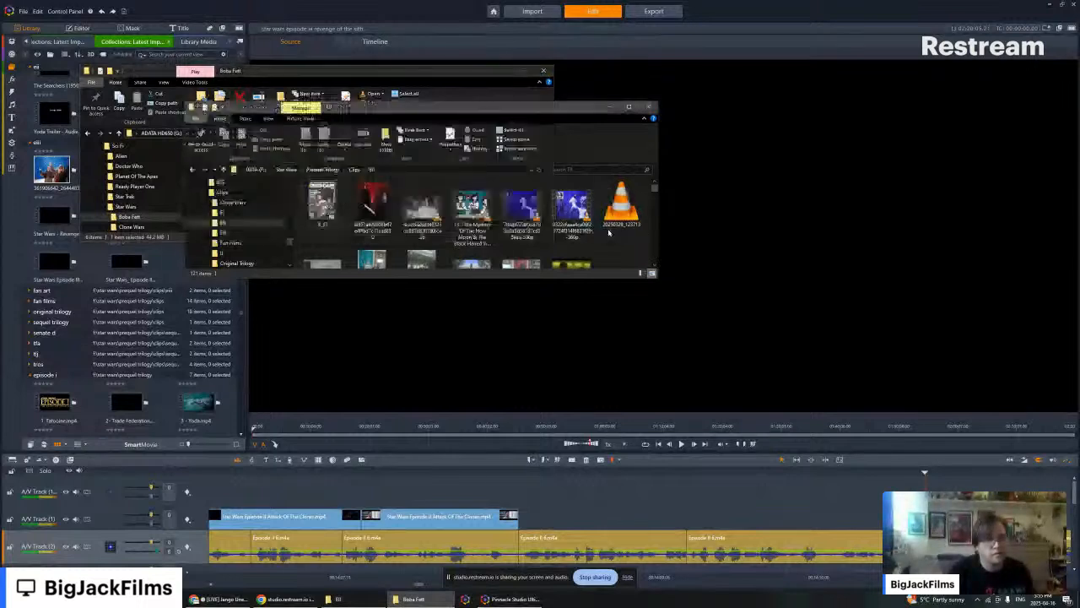
# - Minimize the external drive's window and import the copied Boba Fett Rides the Rancor video into the editor's eii library collection
pyautogui.click(502, 70)
pyautogui.click(502, 70)
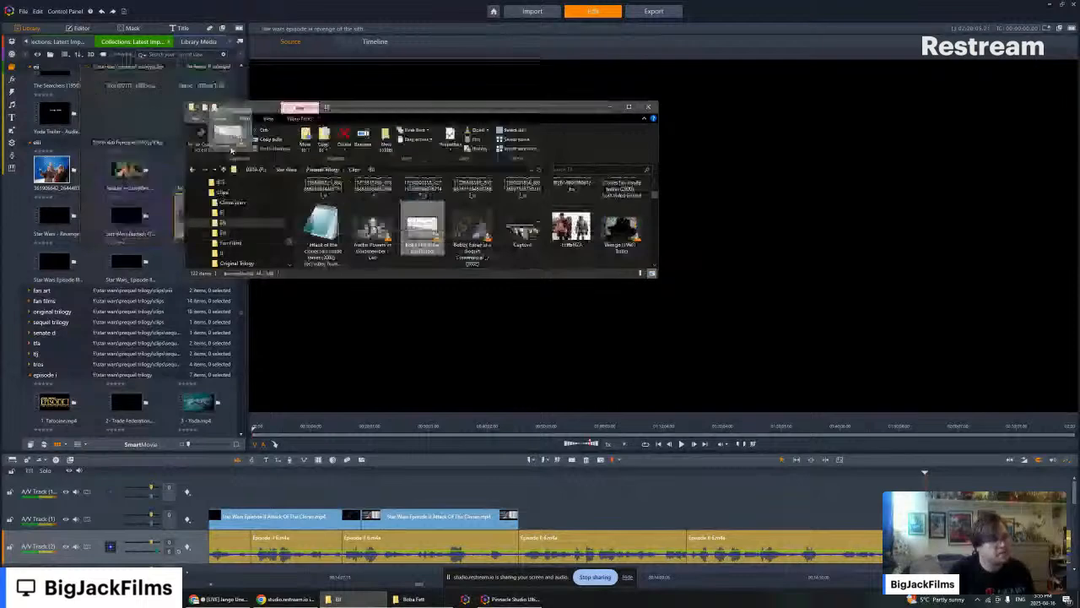
pyautogui.moveTo(232, 150); pyautogui.dragTo(147, 128)
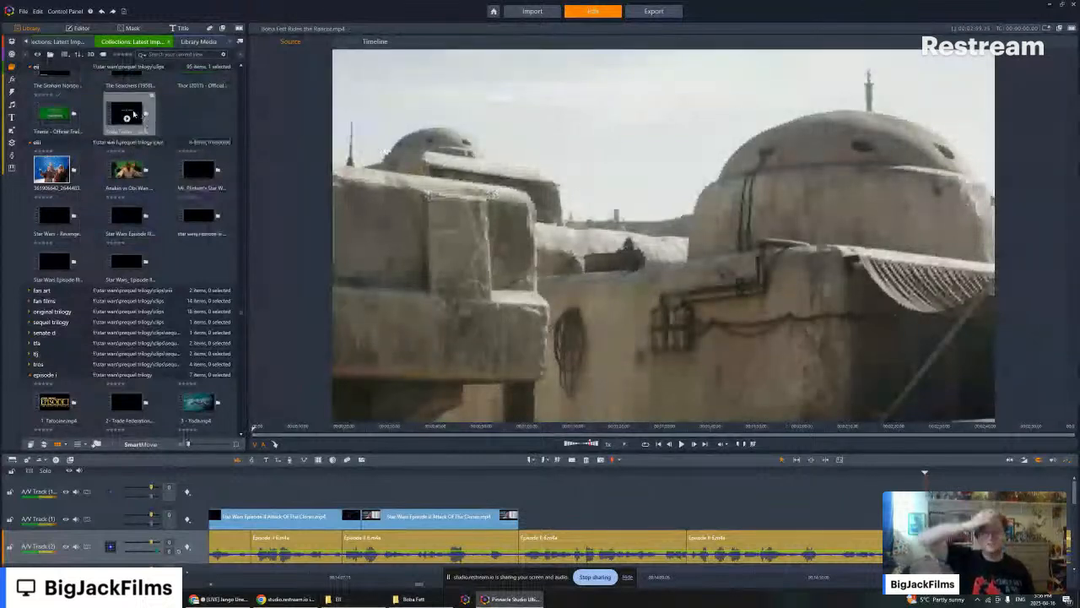
# - Locate the Boba Fett Rides the Rancor clip in the eii collection and detect its scenes
pyautogui.rightClick(136, 113)
pyautogui.click(210, 103)
pyautogui.scroll(3, 212, 110)
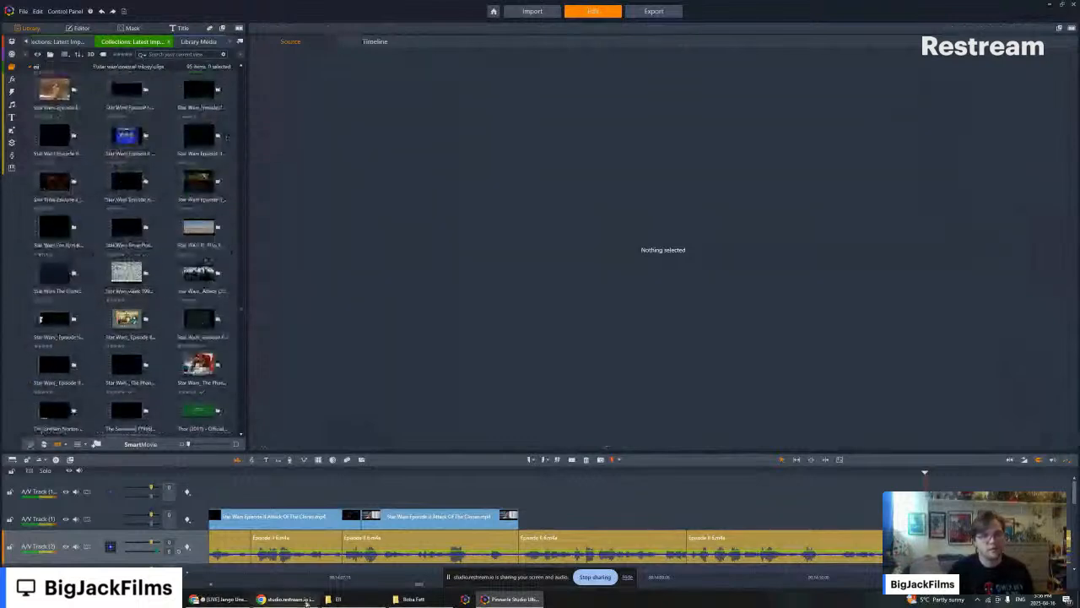
pyautogui.click(341, 602)
pyautogui.scroll(3, 132, 163)
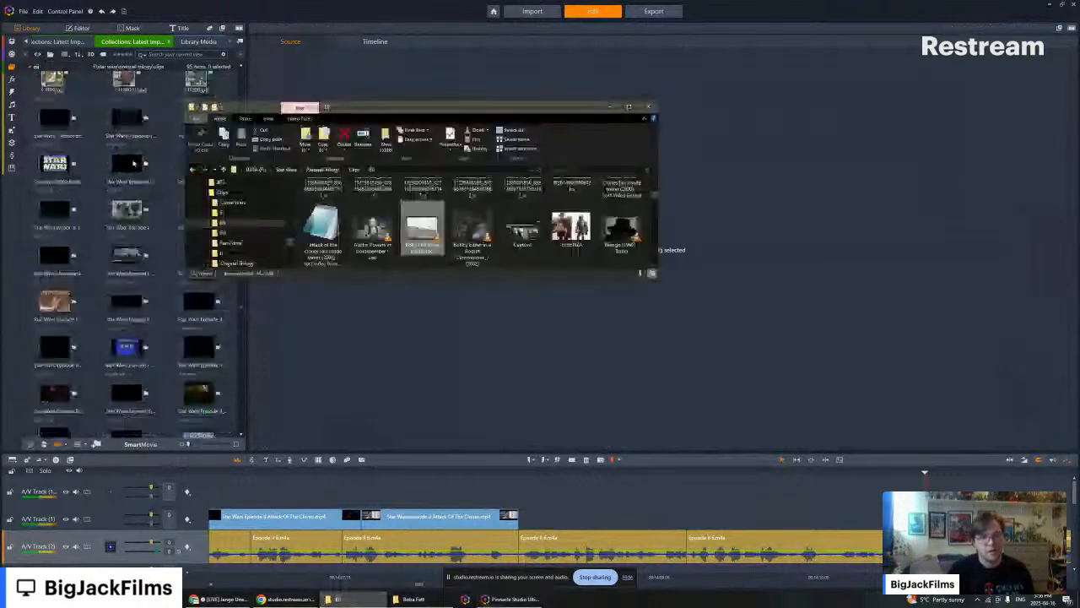
pyautogui.scroll(10, 132, 163)
pyautogui.scroll(2, 131, 161)
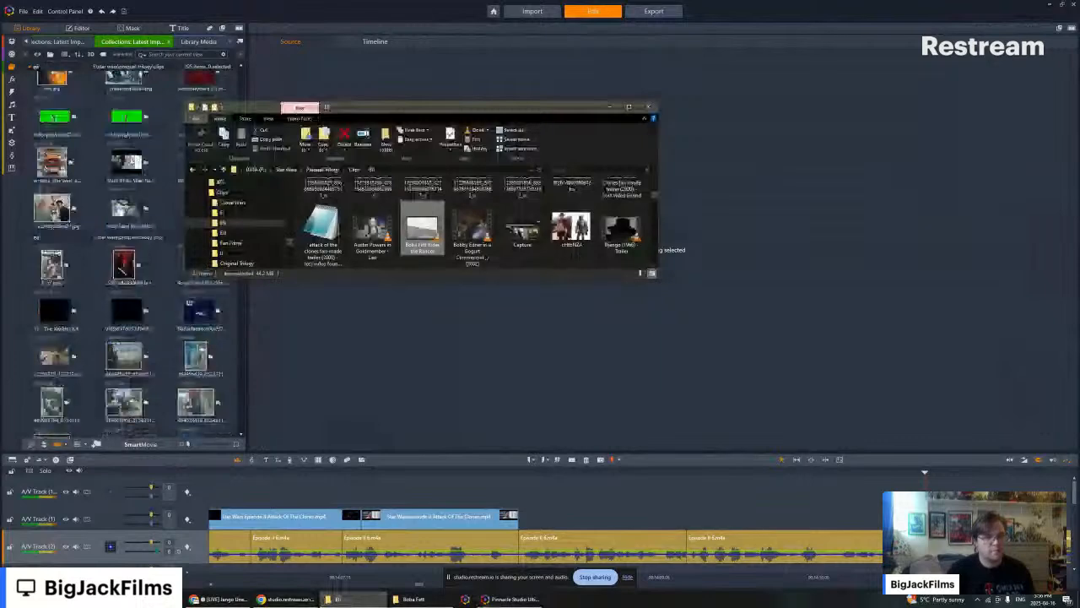
pyautogui.scroll(3, 105, 221)
pyautogui.click(55, 192)
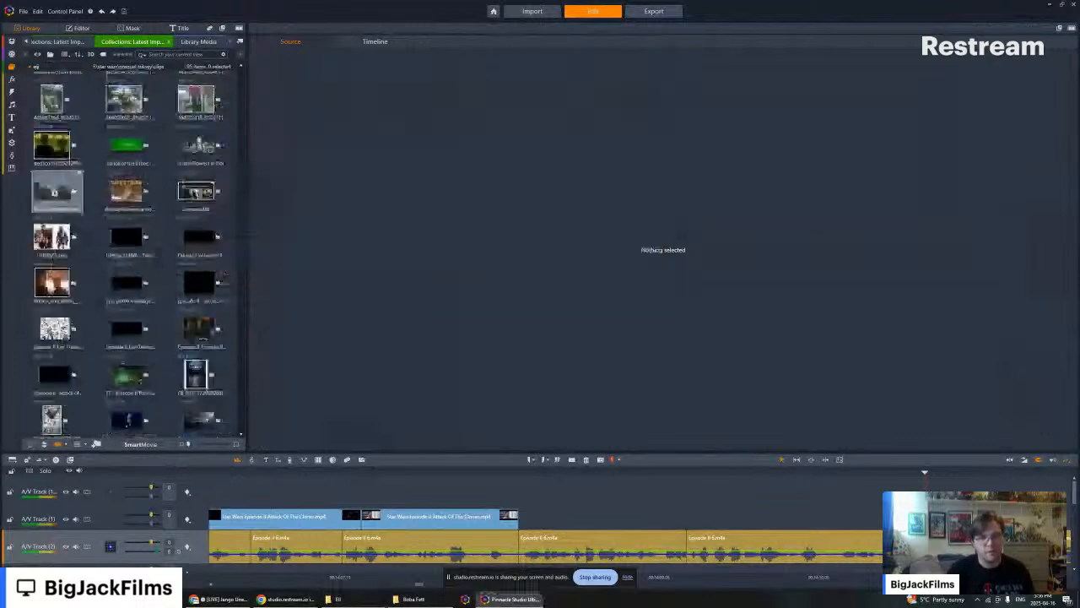
pyautogui.rightClick(59, 193)
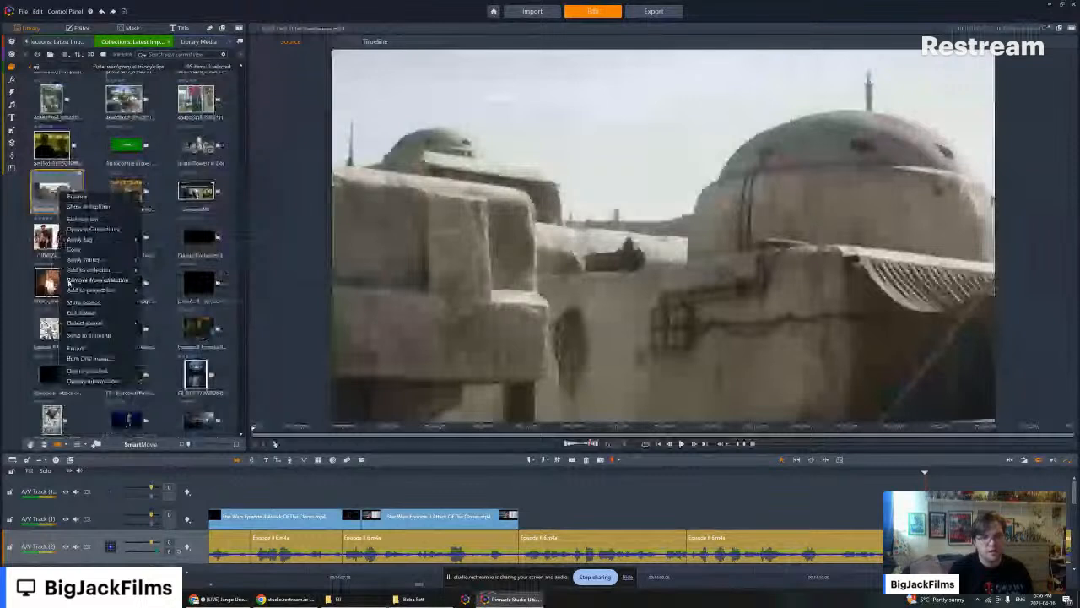
pyautogui.click(85, 323)
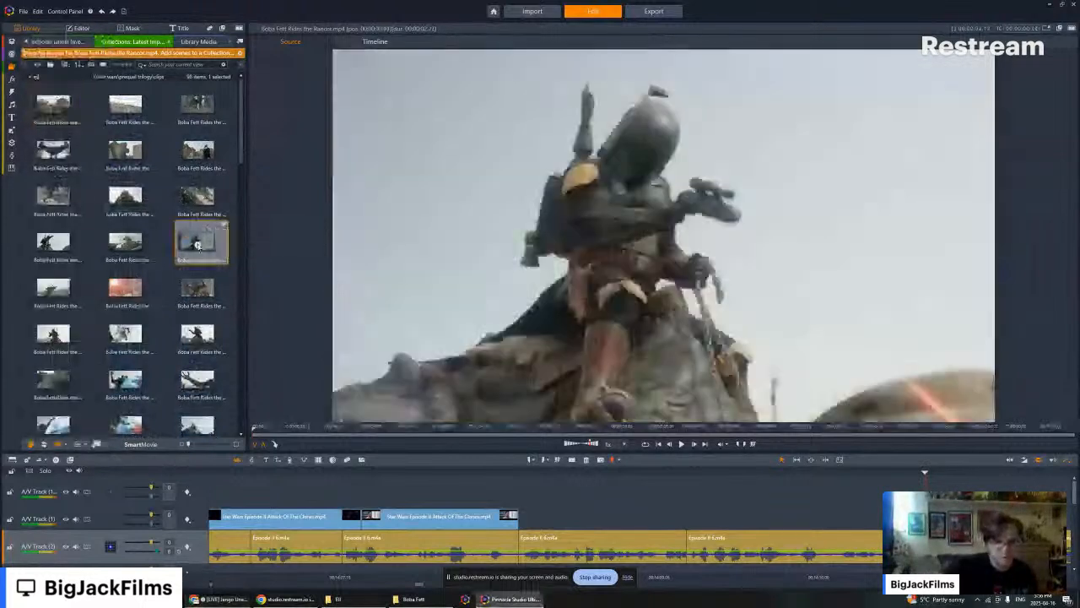
# - Preview the detected Boba Fett scenes and add the roaring rancor shot to the video track beyond the existing clips
pyautogui.click(198, 243)
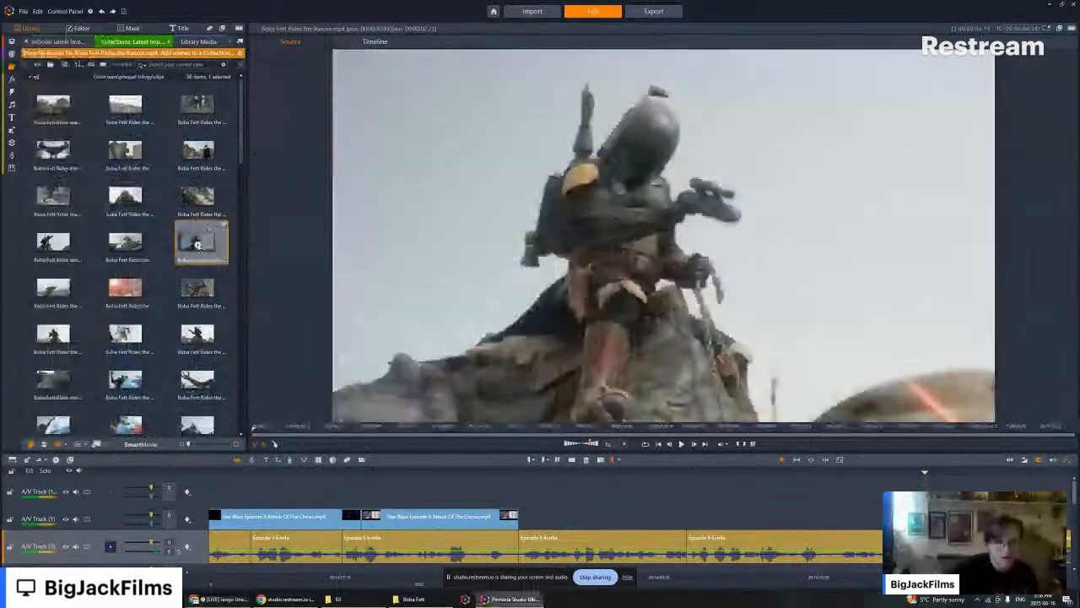
pyautogui.click(125, 198)
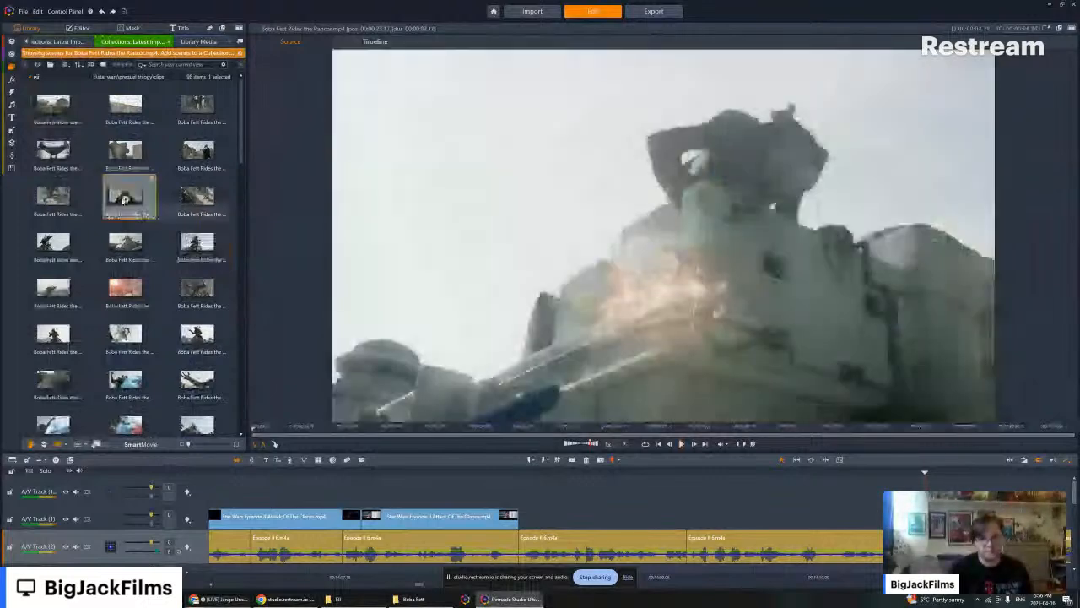
pyautogui.press('space')
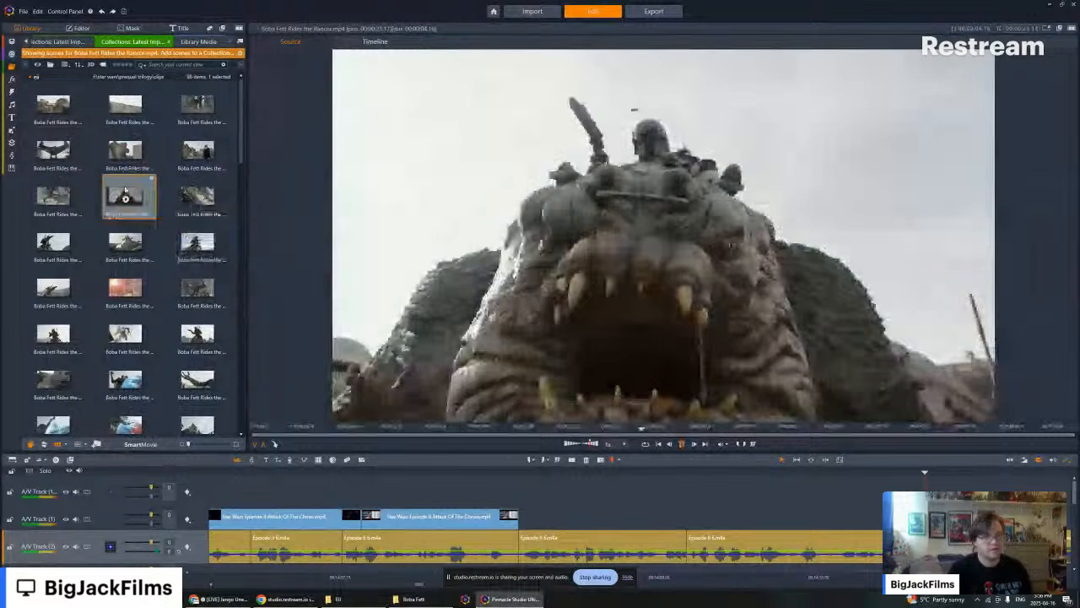
pyautogui.moveTo(125, 194); pyautogui.dragTo(659, 516)
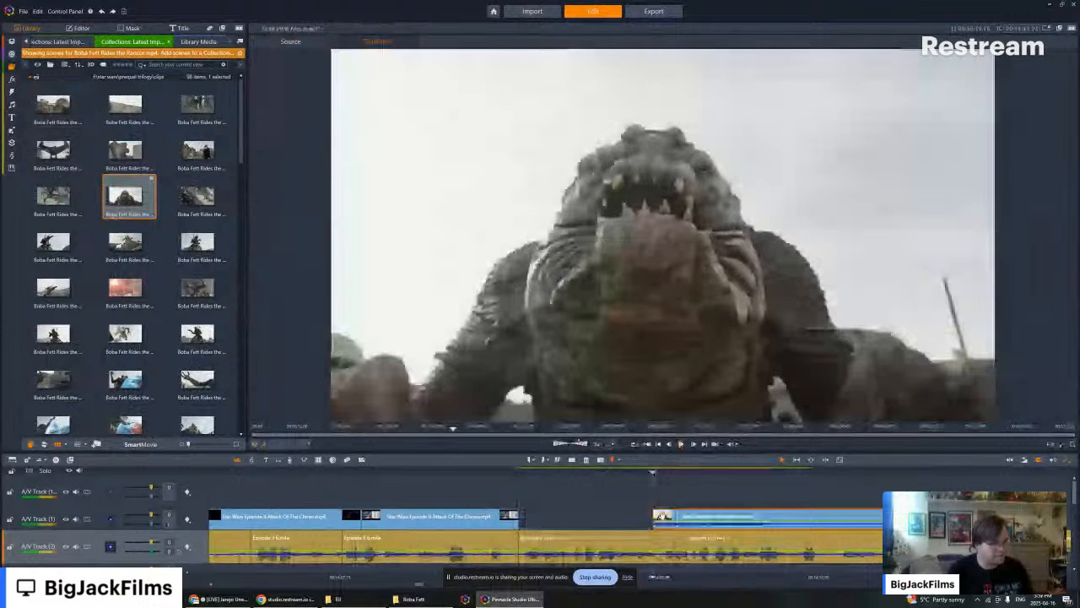
# - Move the rancor shot to the start of the following narration segment and mute it
pyautogui.moveTo(659, 516); pyautogui.dragTo(693, 516)
pyautogui.rightClick(731, 513)
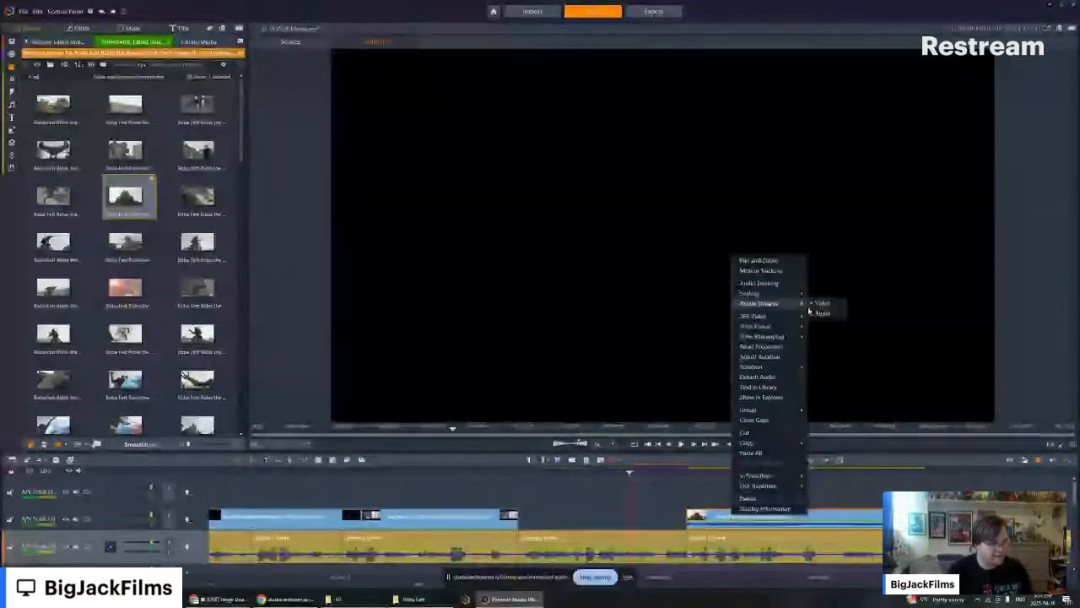
pyautogui.click(818, 313)
# - Look through the detected Boba Fett scenes, preview the shot of the rancor atop the building, and return to the full library collections
pyautogui.scroll(-3, 112, 280)
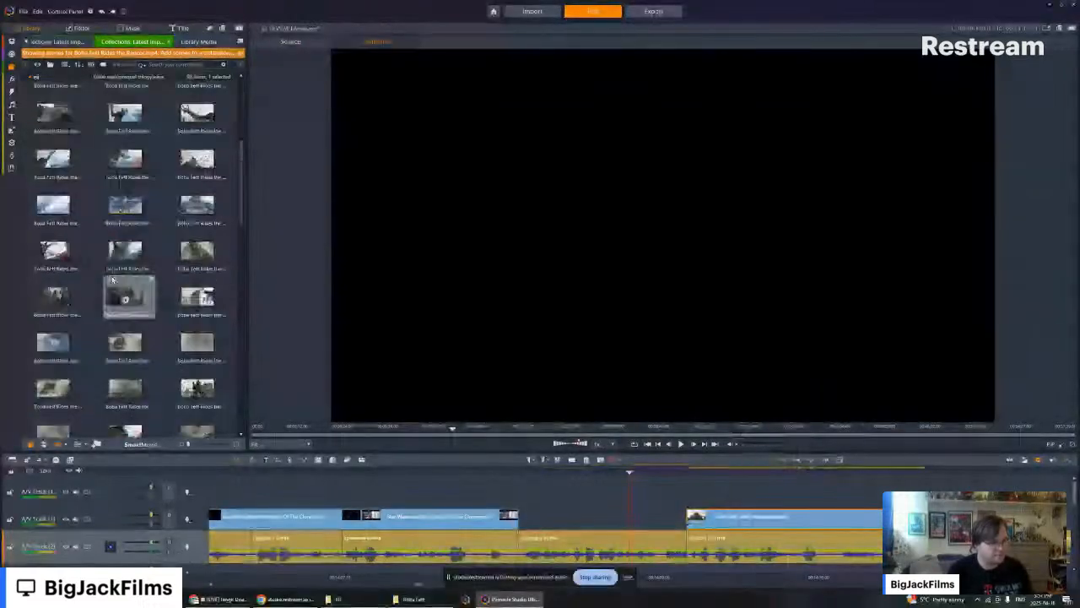
pyautogui.scroll(-3, 157, 290)
pyautogui.scroll(-3, 157, 290)
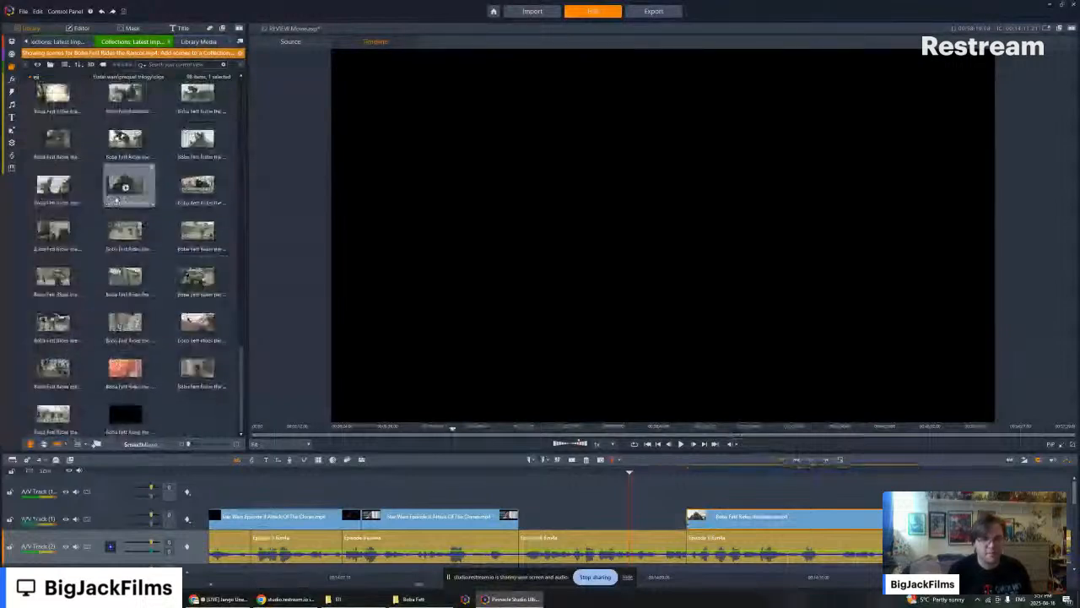
pyautogui.scroll(3, 201, 211)
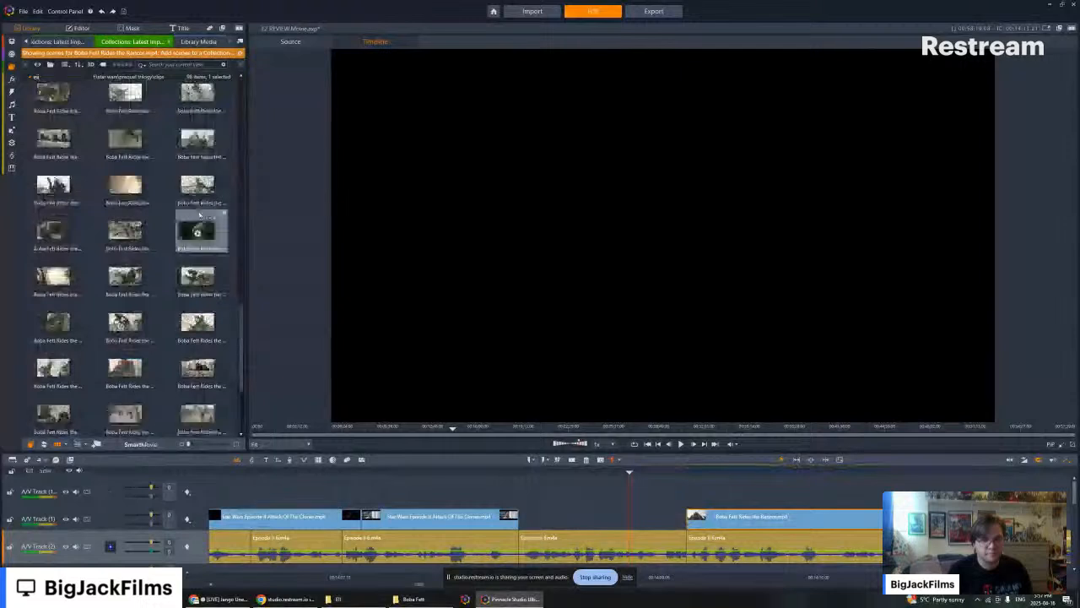
pyautogui.scroll(3, 200, 207)
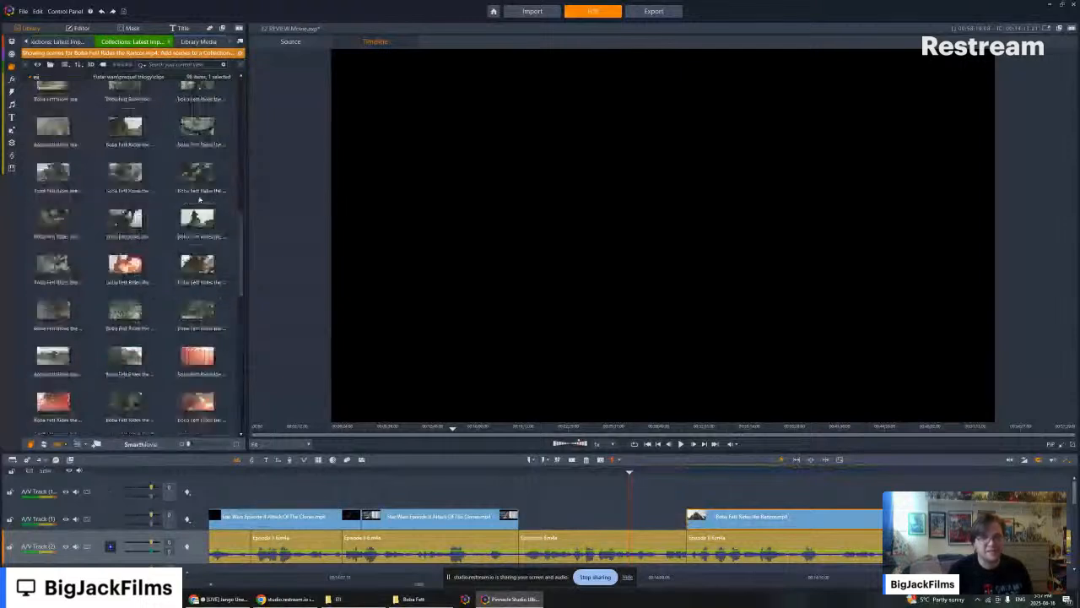
pyautogui.scroll(3, 202, 199)
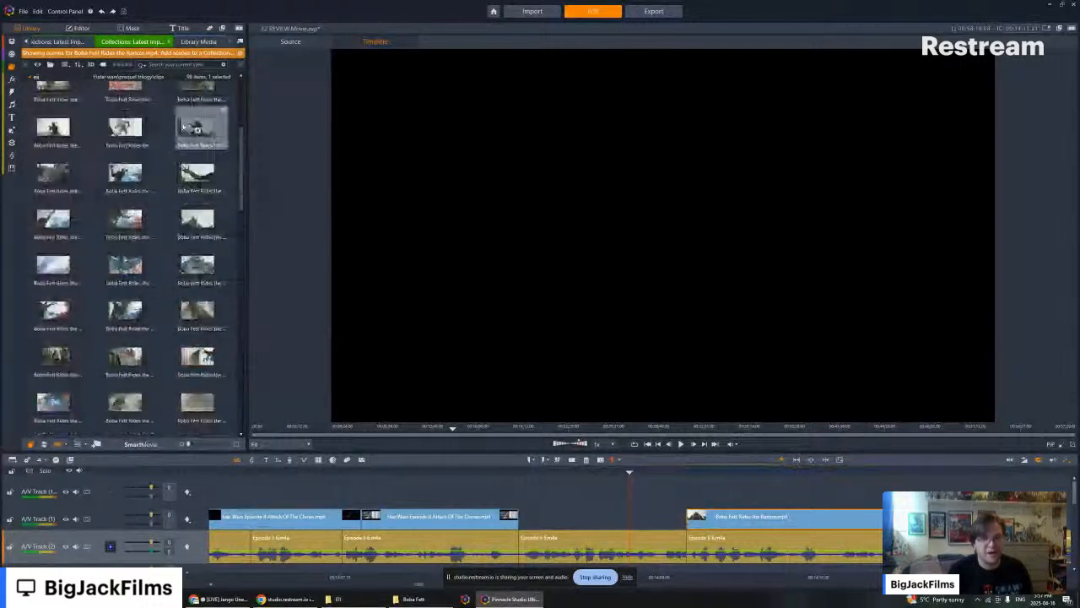
pyautogui.scroll(3, 207, 167)
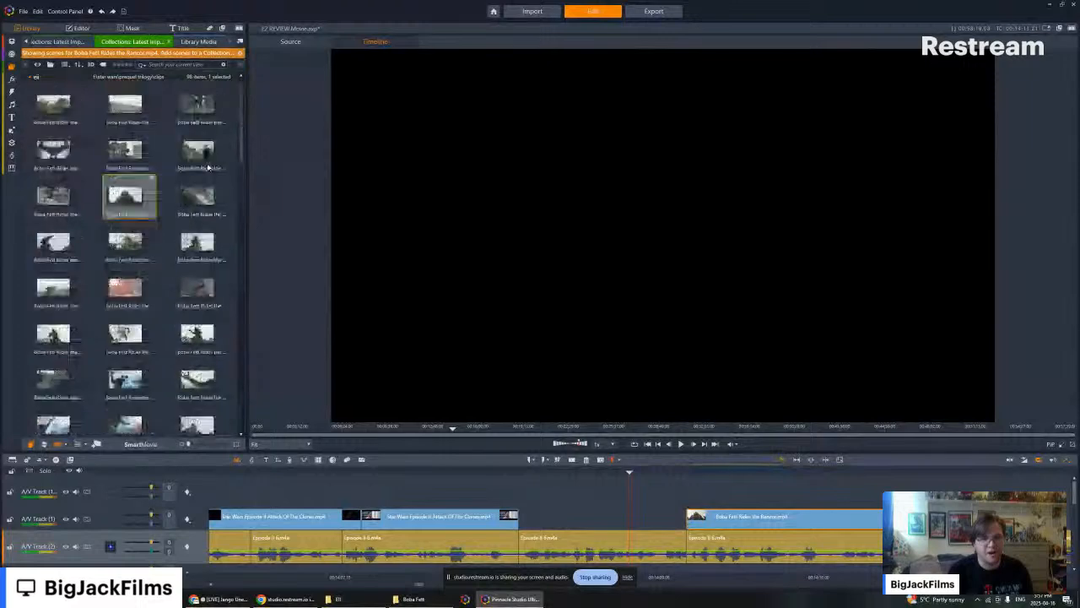
pyautogui.click(126, 243)
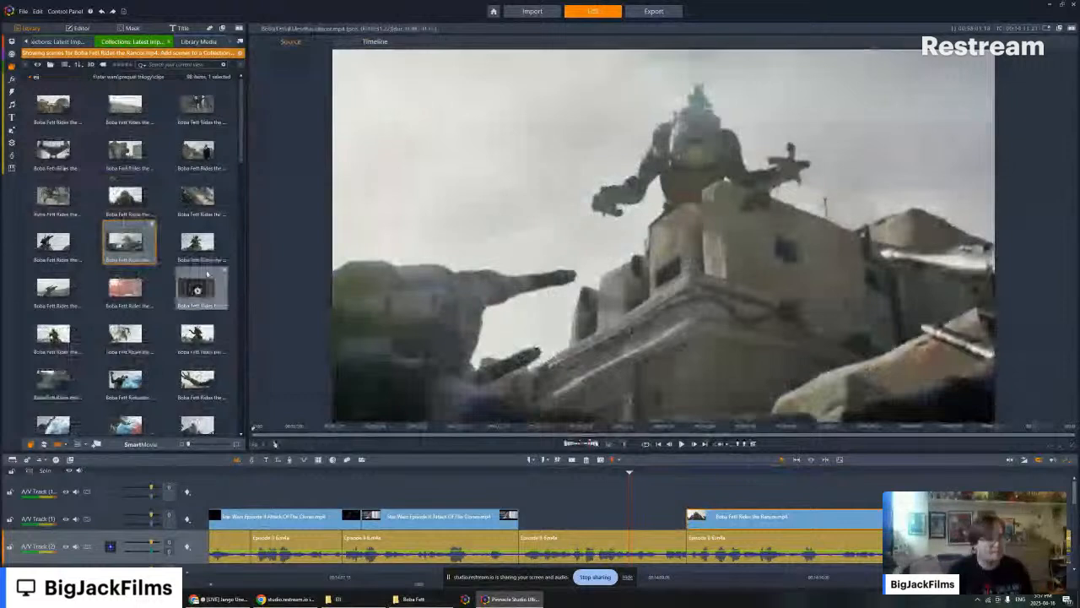
pyautogui.scroll(-5, 207, 274)
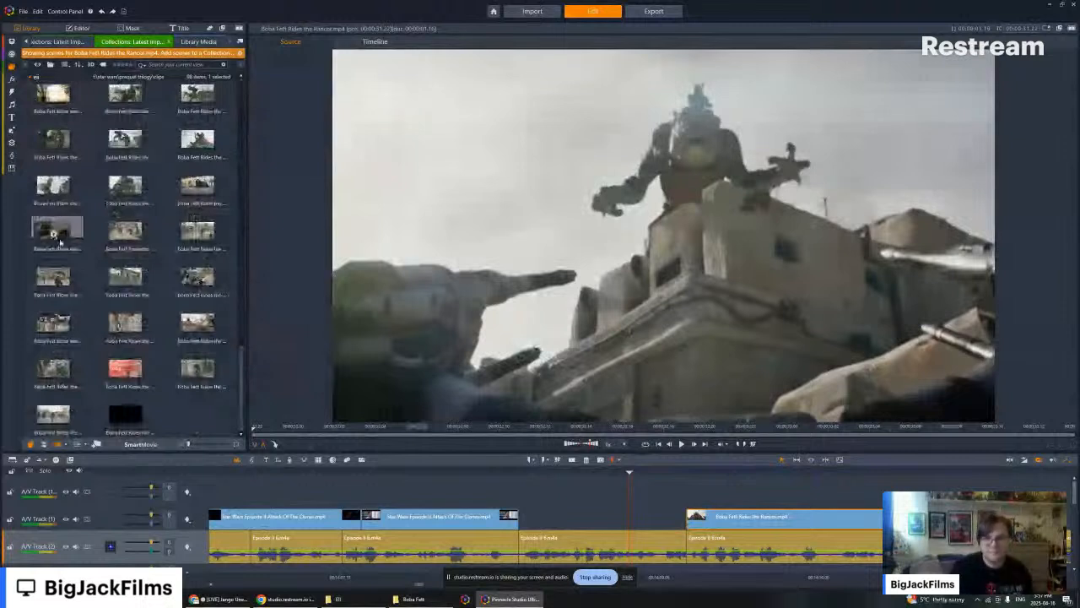
pyautogui.hotkey('alt', 'Tab')
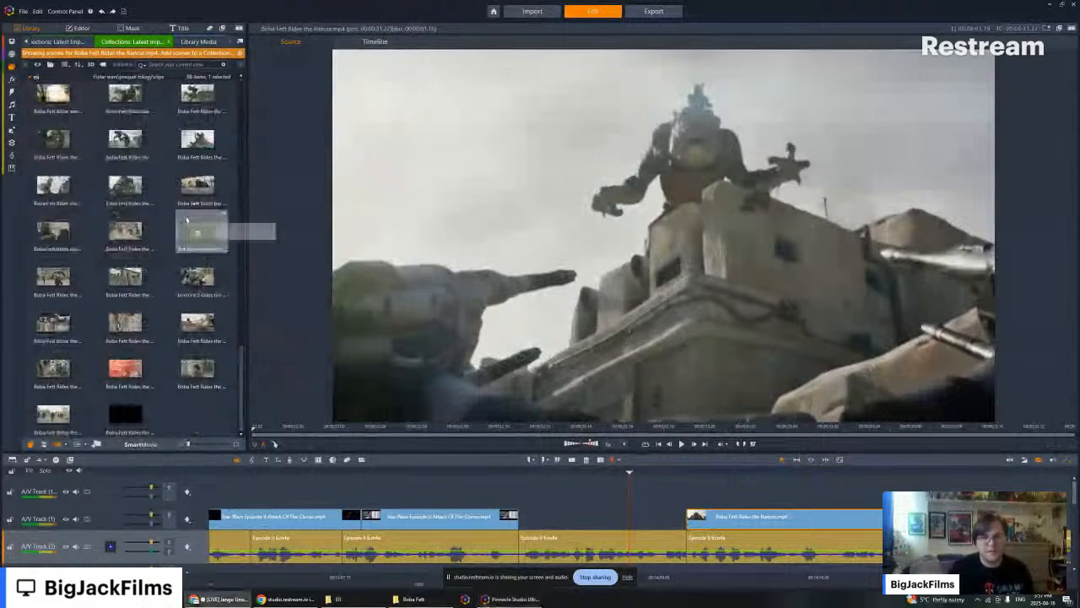
pyautogui.scroll(10, 186, 213)
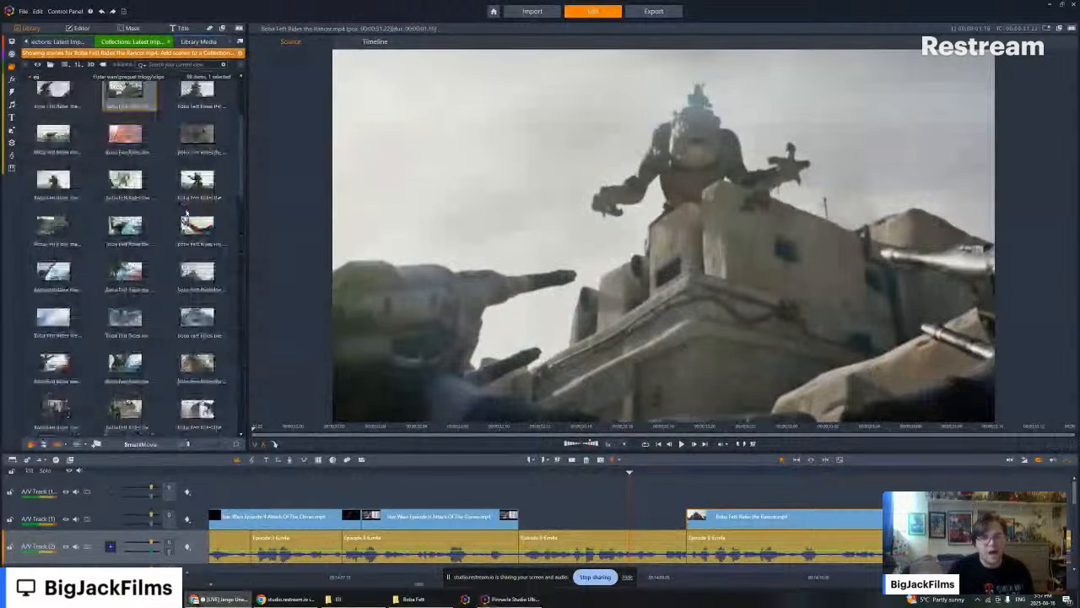
pyautogui.scroll(2, 186, 213)
pyautogui.scroll(2, 185, 170)
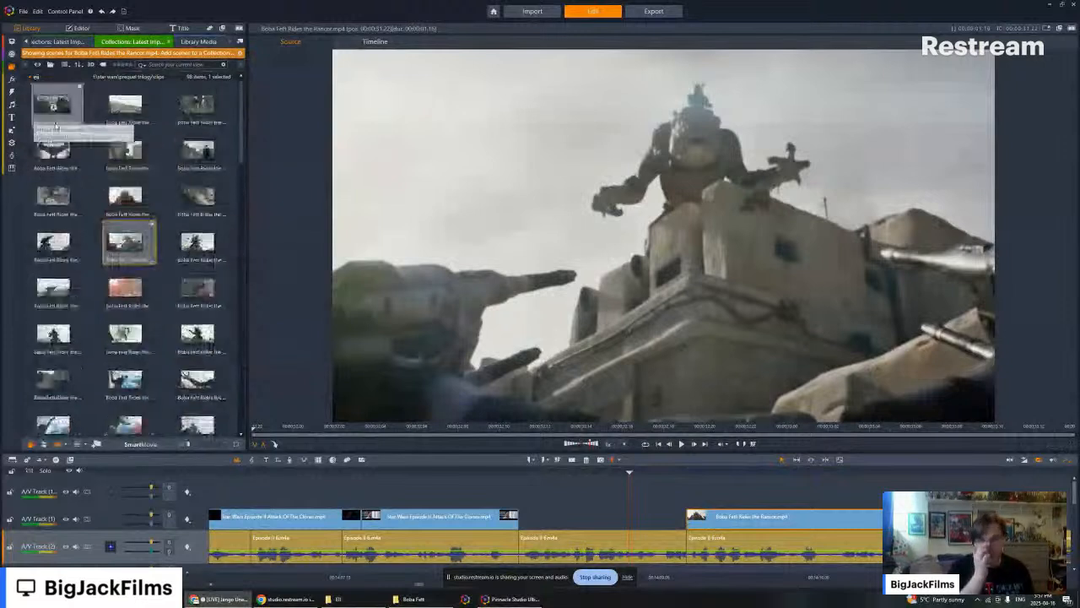
pyautogui.click(12, 67)
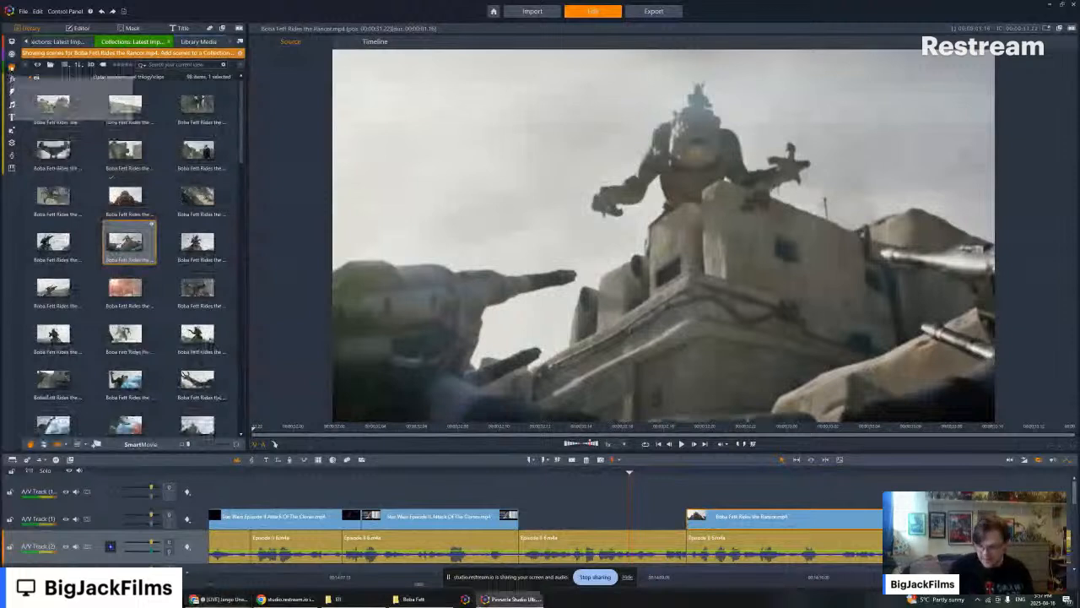
pyautogui.click(50, 74)
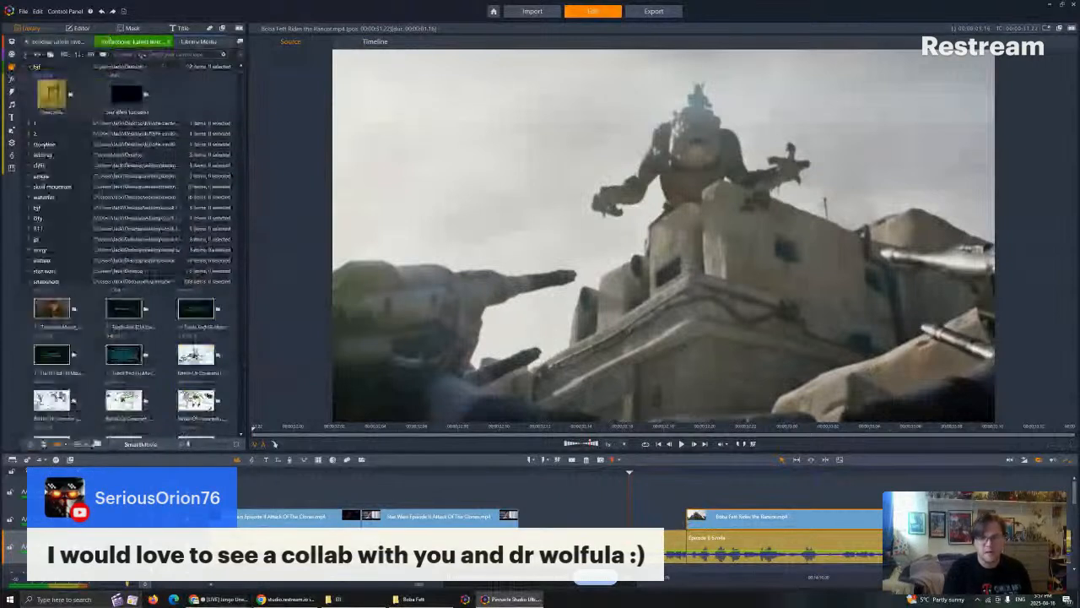
# - Check the EII clips folder, and preview the Mando VS The Rancor video from the external drive's Boba Fett folder
pyautogui.hotkey('alt', 'Tab')
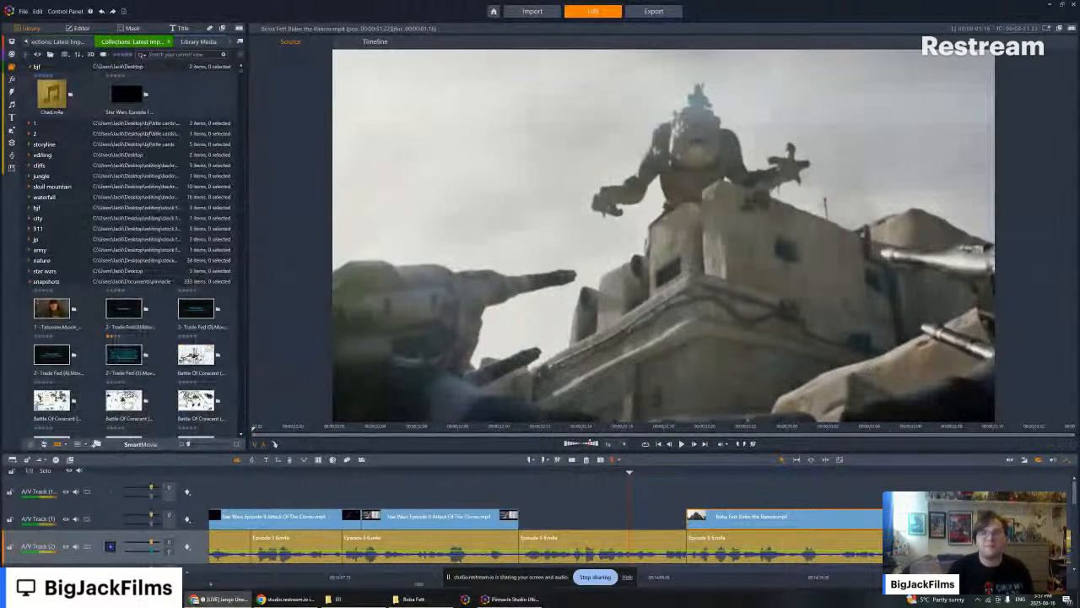
pyautogui.click(358, 601)
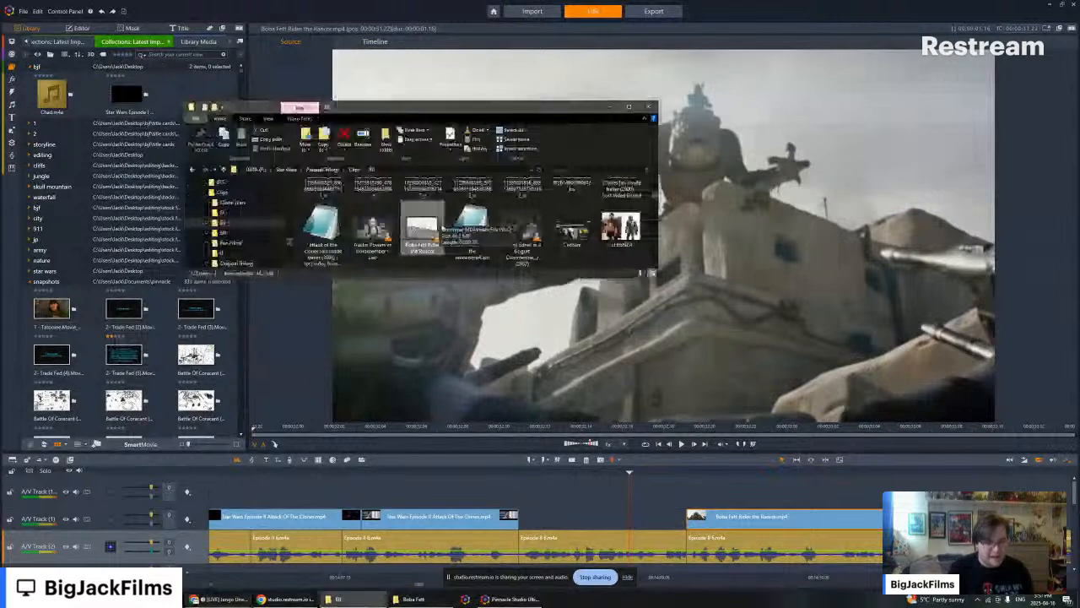
pyautogui.scroll(1, 498, 219)
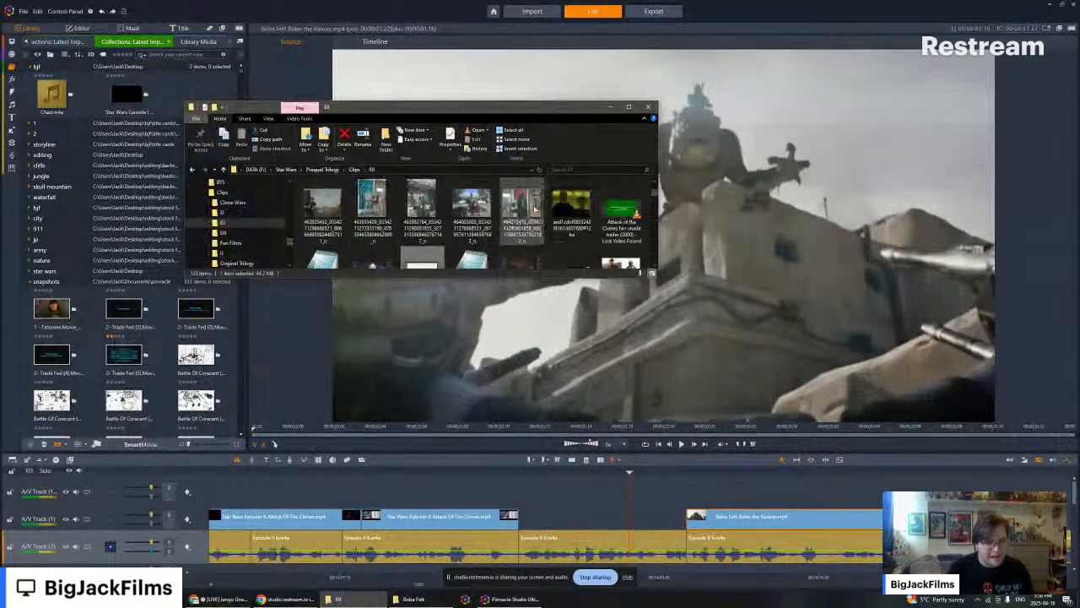
pyautogui.scroll(1, 534, 210)
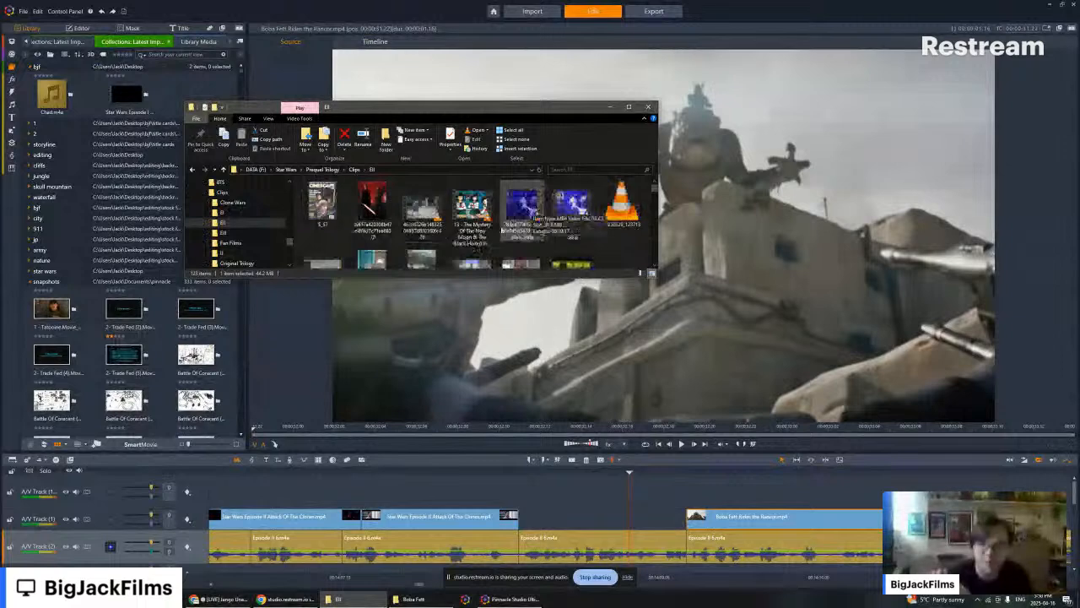
pyautogui.click(413, 598)
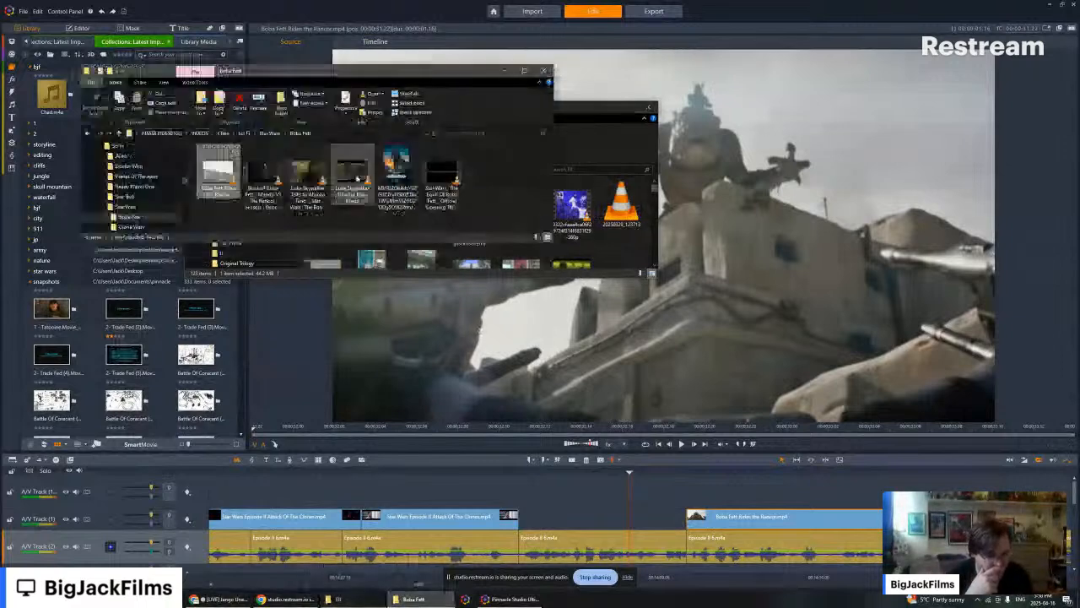
pyautogui.doubleClick(249, 178)
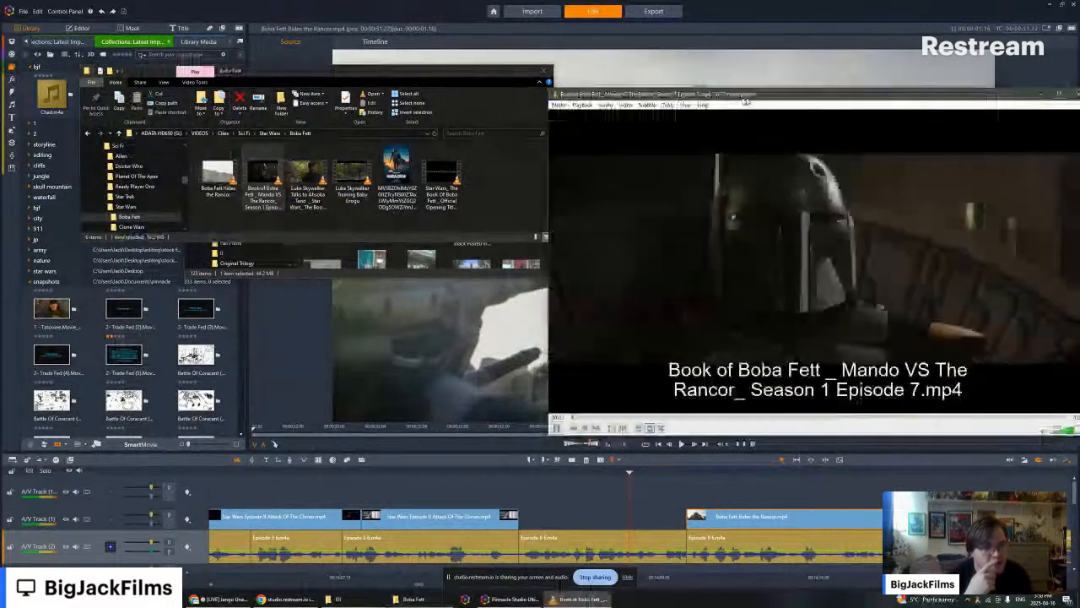
pyautogui.moveTo(745, 98); pyautogui.dragTo(495, 97)
pyautogui.click(649, 415)
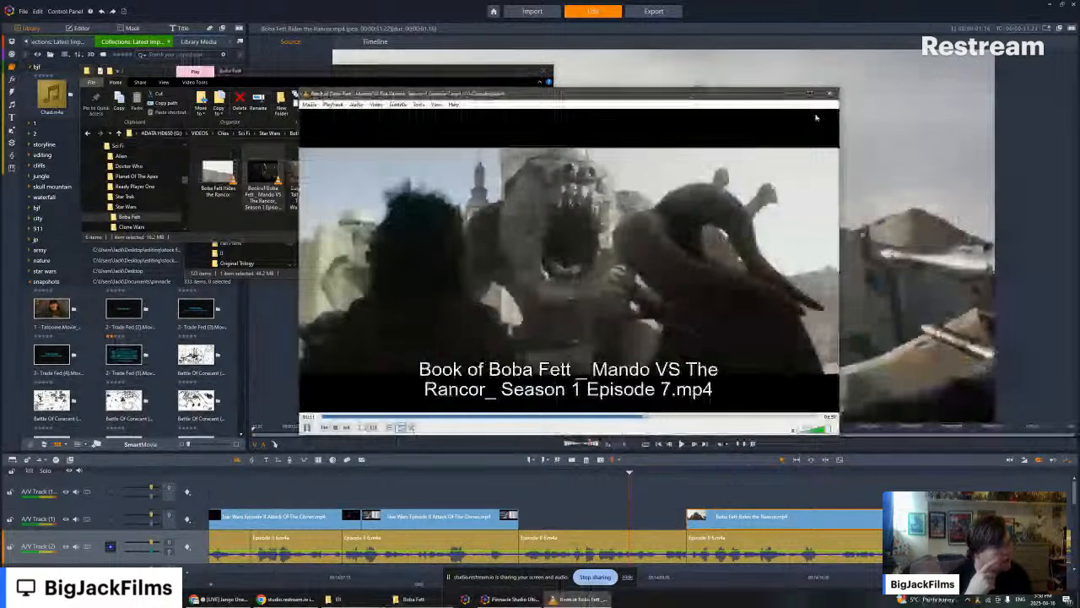
pyautogui.click(829, 93)
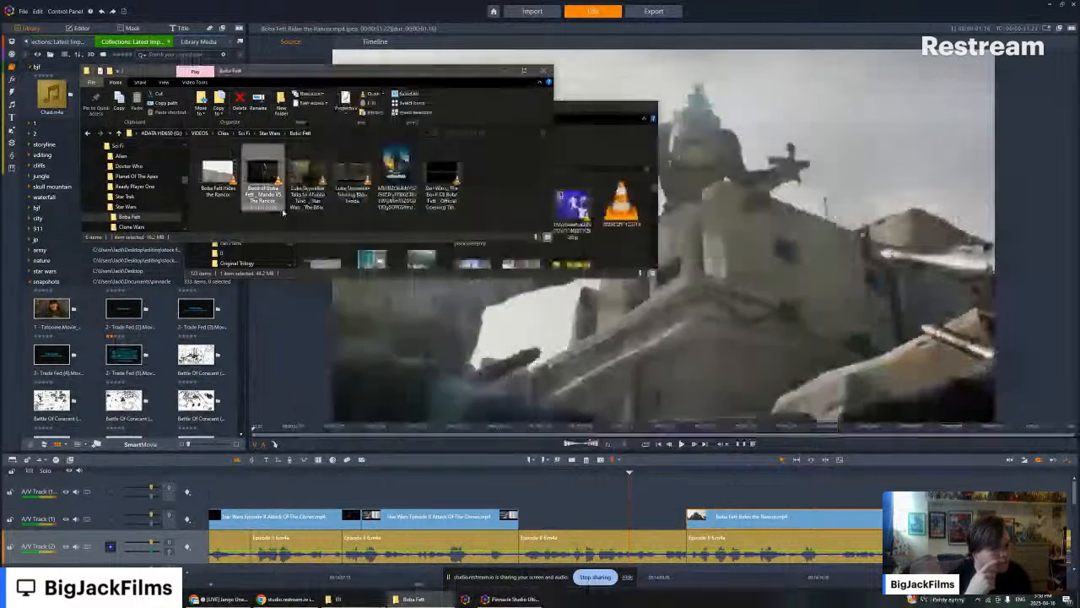
# - Browse the external drive's Star Wars folder for other usable clips, showing its contents as large thumbnails, and return to the Boba Fett folder
pyautogui.moveTo(281, 71); pyautogui.dragTo(447, 78)
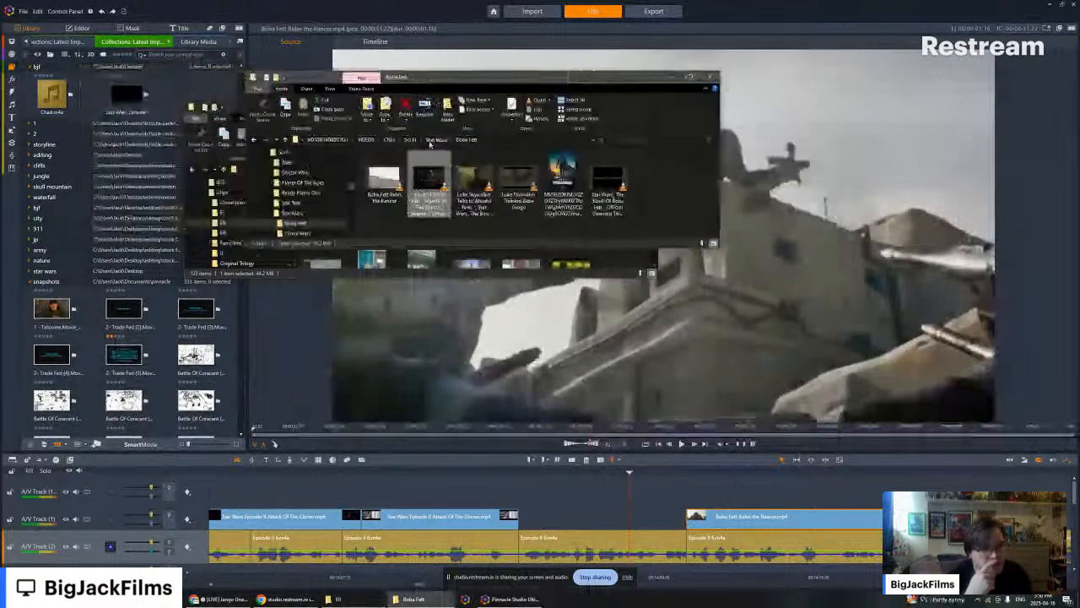
pyautogui.click(431, 140)
pyautogui.scroll(-3, 396, 199)
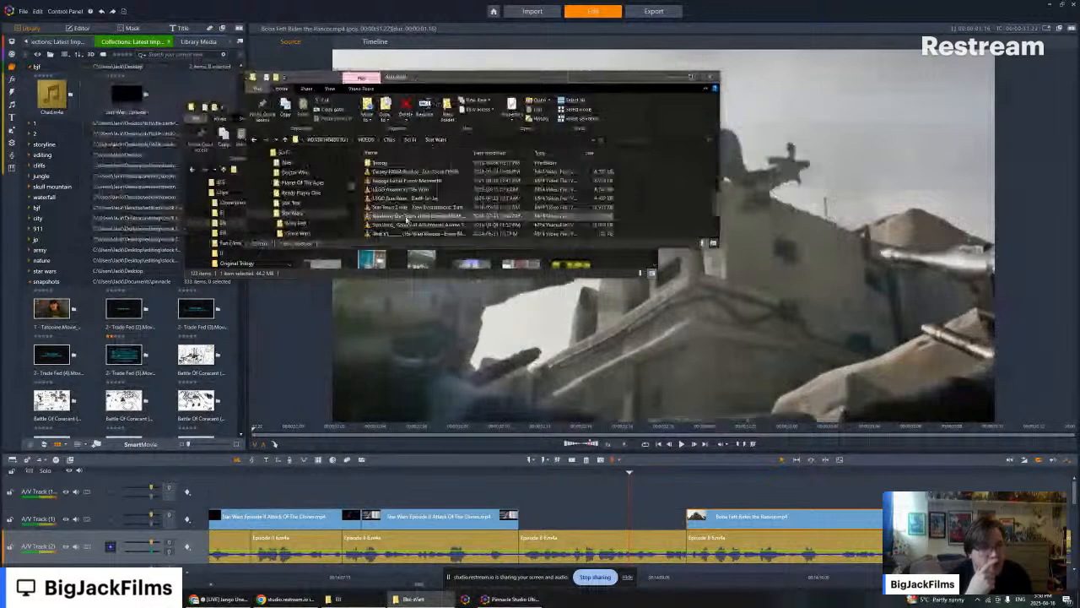
pyautogui.scroll(2, 397, 213)
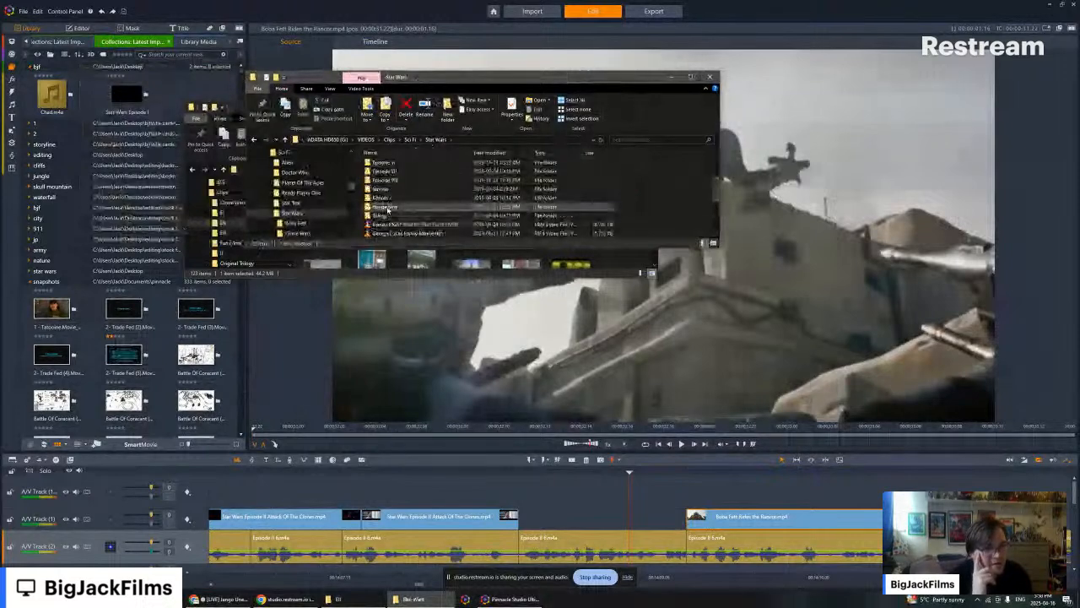
pyautogui.doubleClick(384, 206)
pyautogui.click(433, 140)
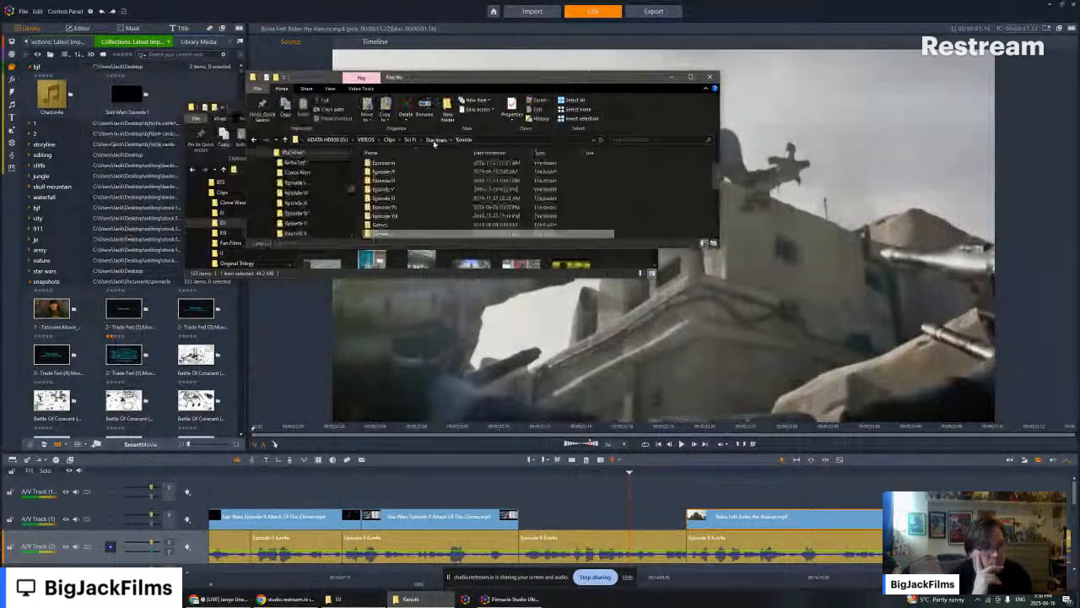
pyautogui.scroll(-2, 399, 201)
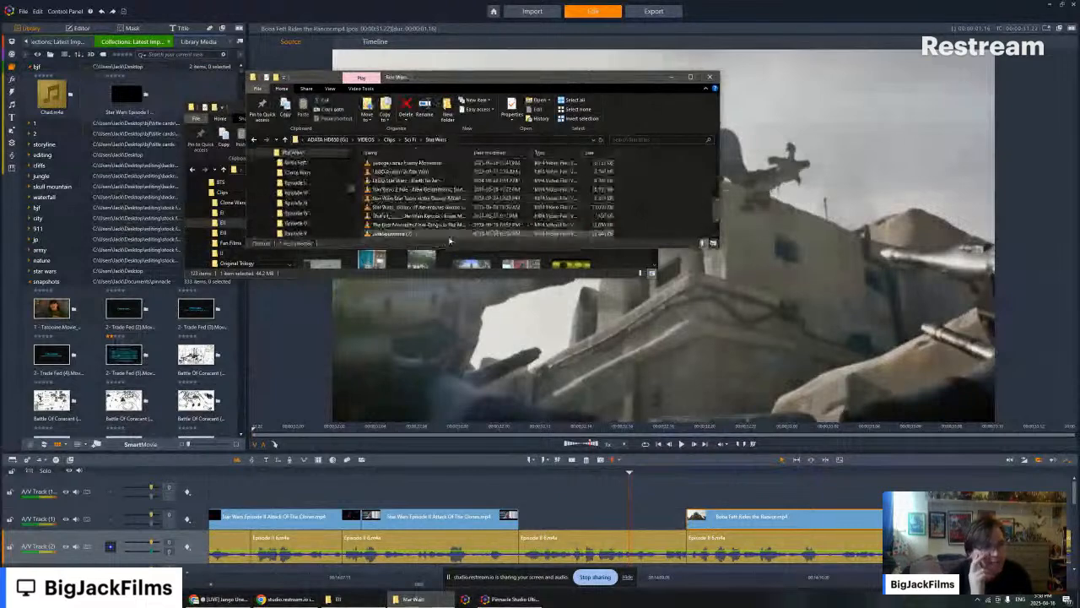
pyautogui.scroll(-3, 446, 228)
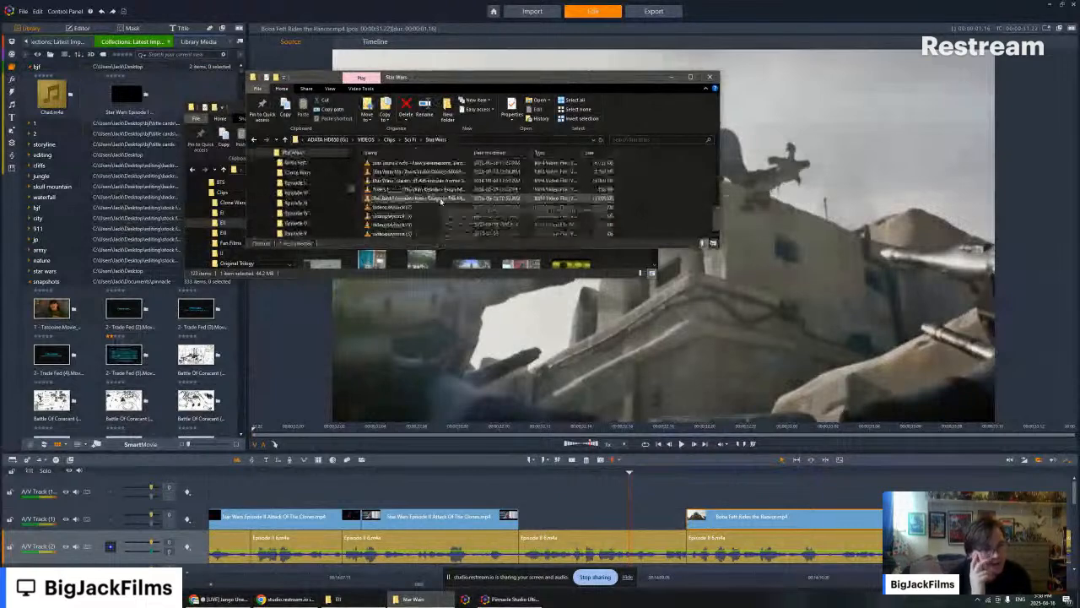
pyautogui.click(713, 242)
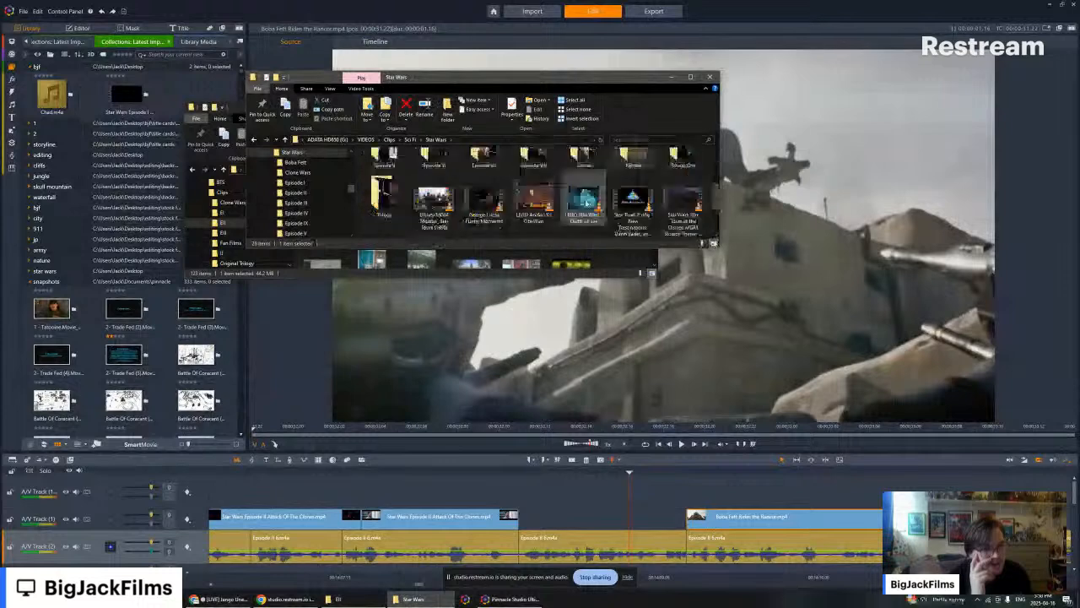
pyautogui.scroll(-1, 576, 181)
pyautogui.scroll(1, 563, 173)
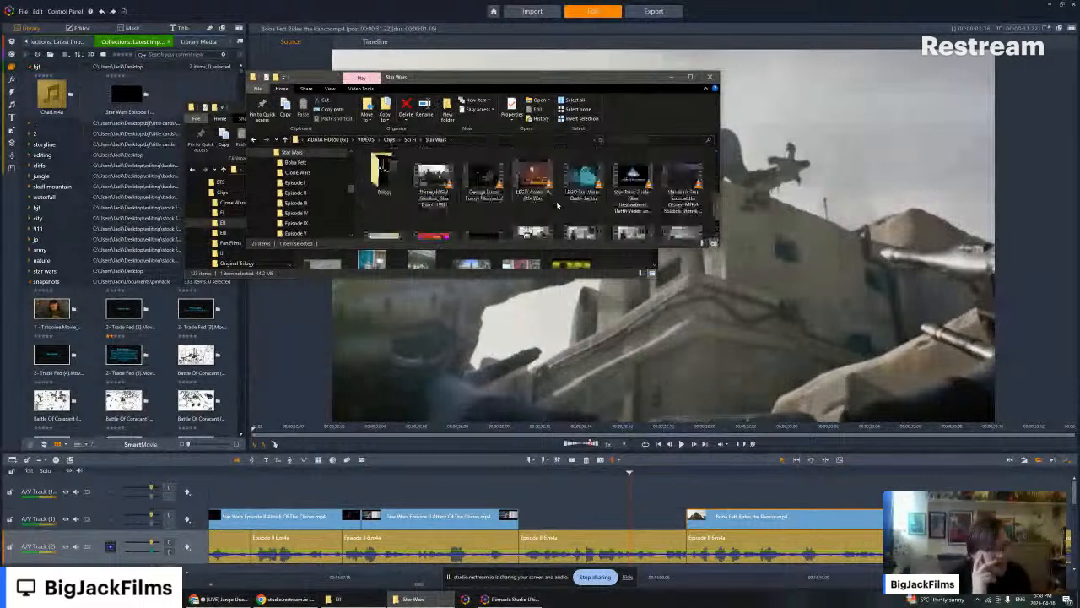
pyautogui.scroll(2, 557, 205)
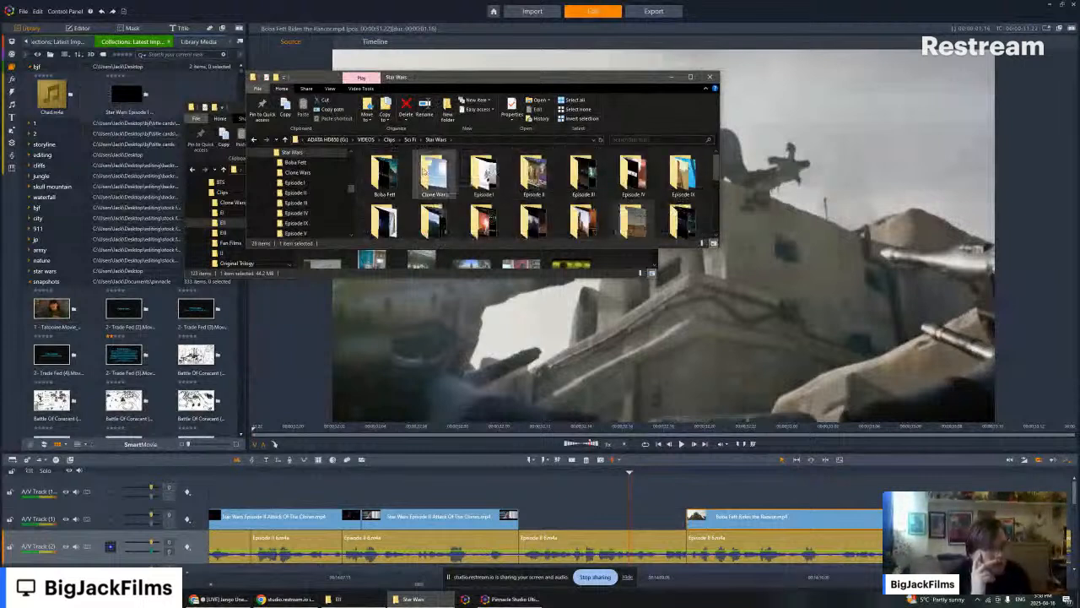
pyautogui.doubleClick(390, 173)
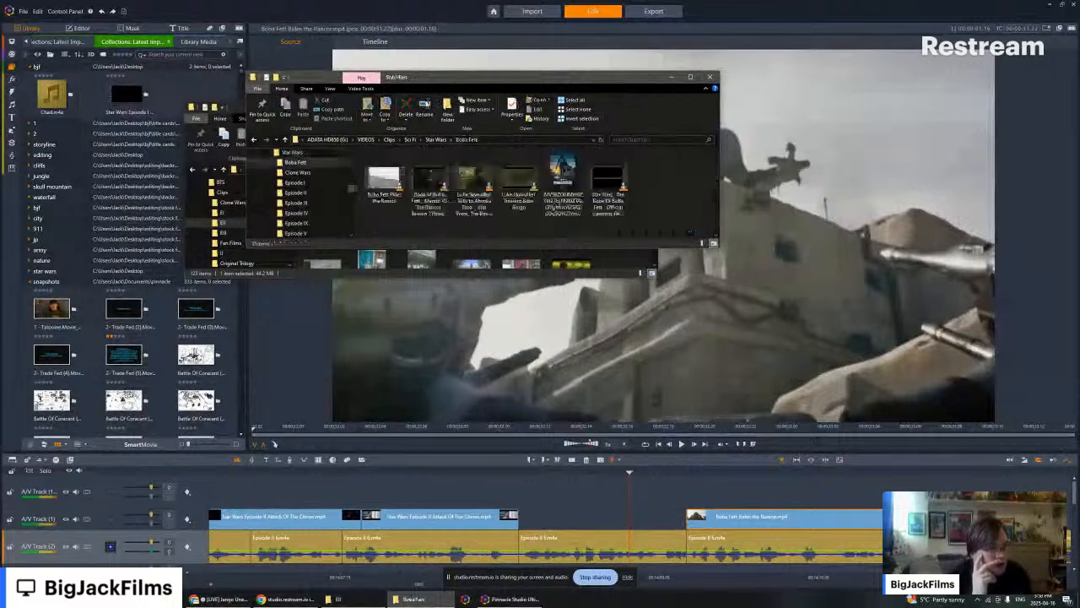
# - Copy the Mando VS The Rancor video into the EII clips folder and import it into the editor's eii library collection
pyautogui.moveTo(441, 81); pyautogui.dragTo(750, 82)
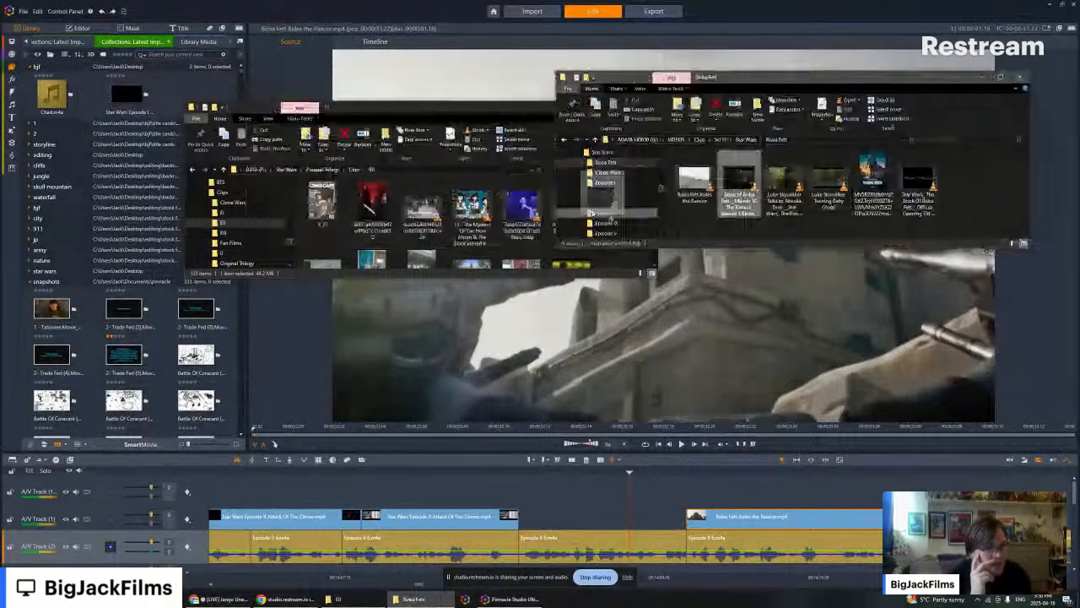
pyautogui.moveTo(739, 181); pyautogui.dragTo(537, 184)
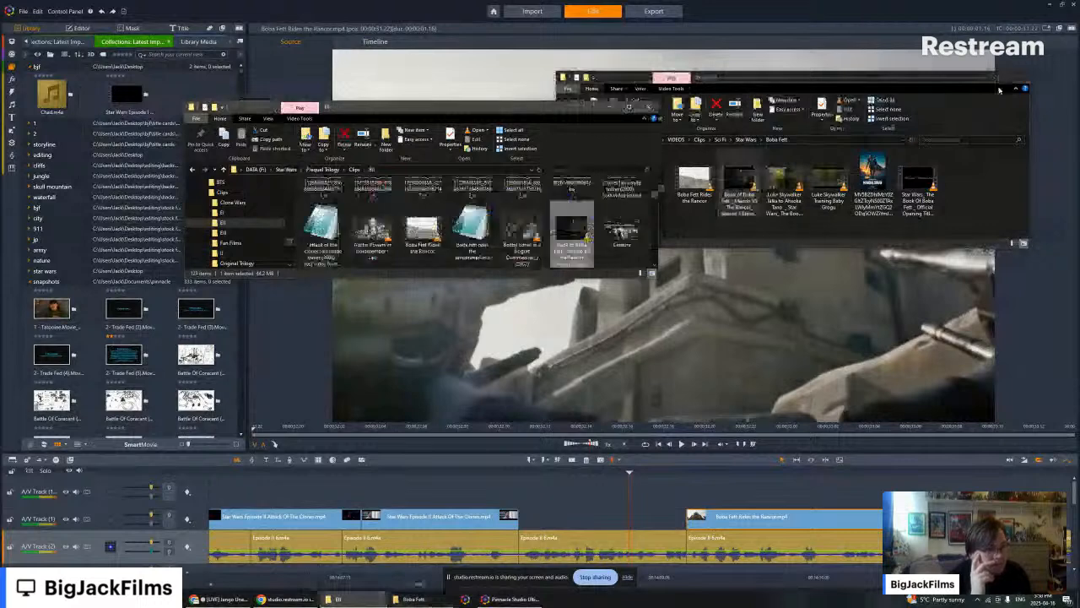
pyautogui.click(981, 77)
pyautogui.moveTo(571, 231); pyautogui.dragTo(85, 202)
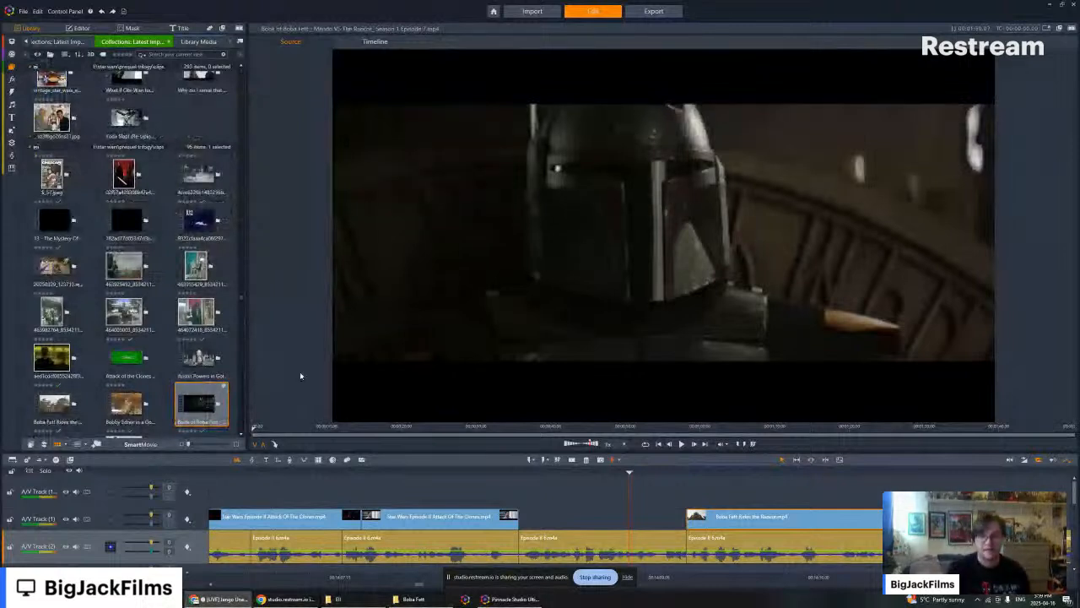
pyautogui.click(189, 405)
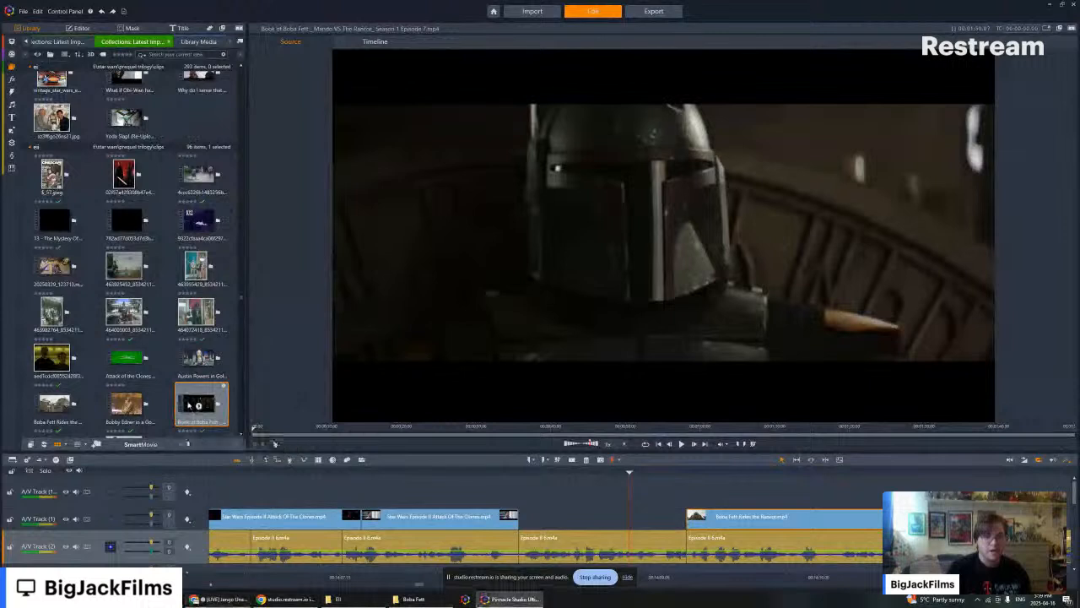
# - Detect the scenes in the imported Mando VS The Rancor video and preview the shot of the rancor climbing the tower
pyautogui.rightClick(189, 405)
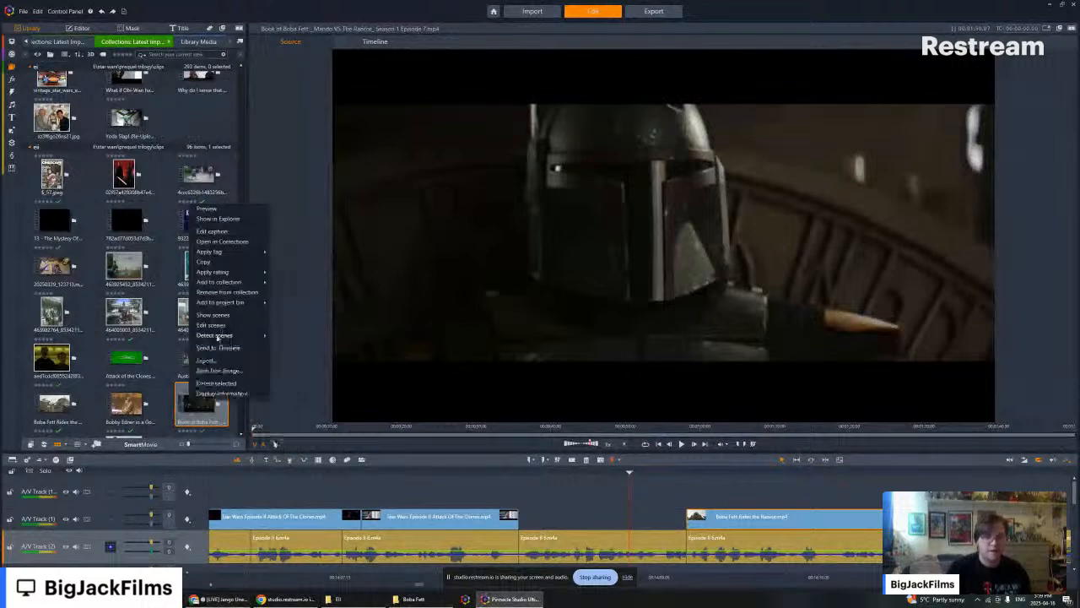
pyautogui.click(297, 338)
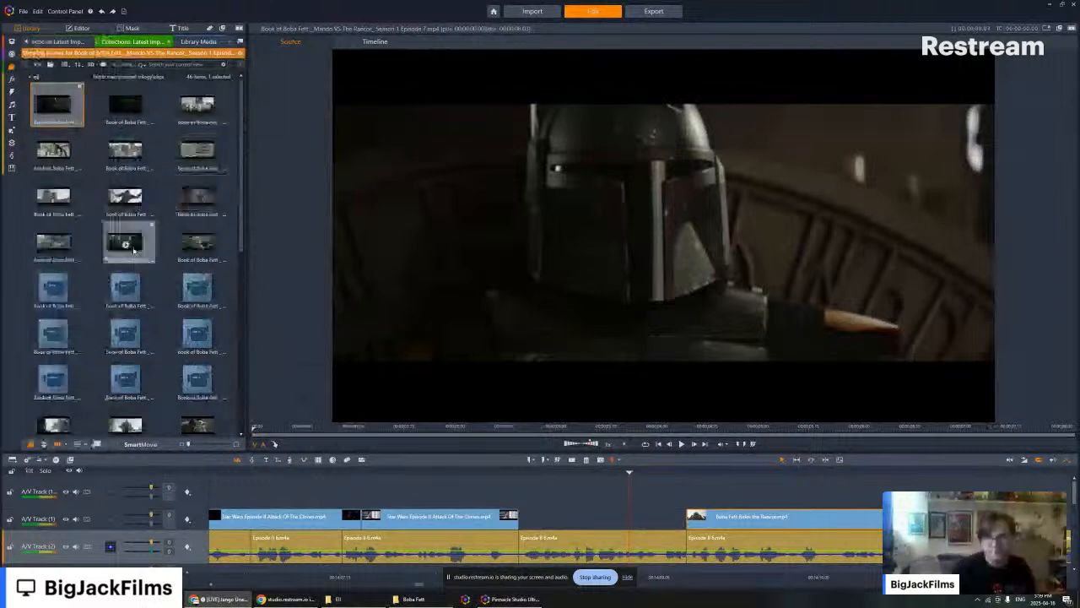
pyautogui.click(54, 200)
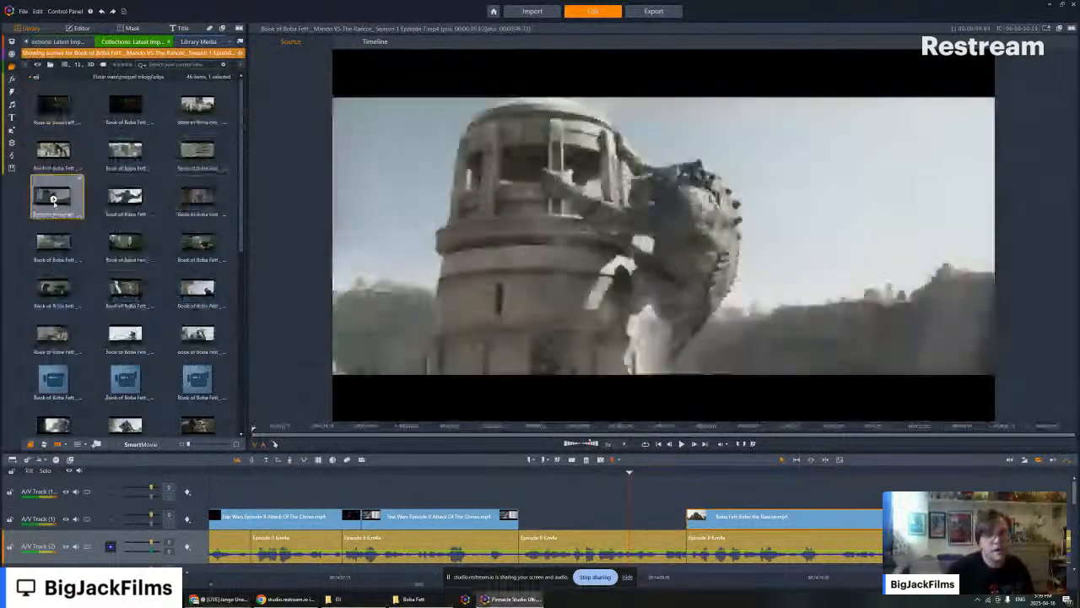
pyautogui.press('space')
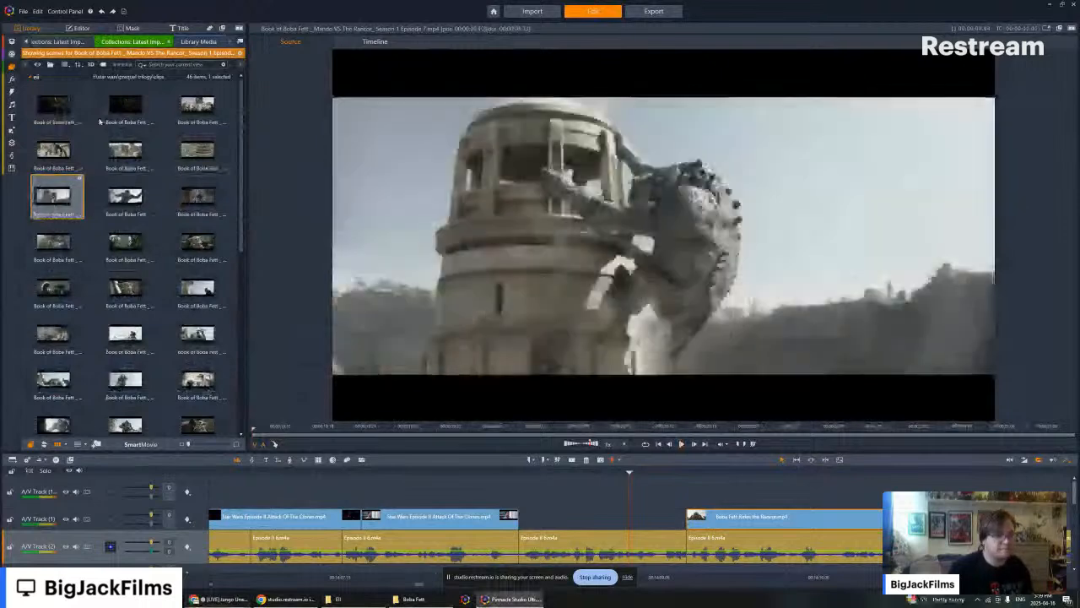
# - Place the first Mando VS The Rancor scene in the A/V Track 1 gap after the Episode II clip and disable its audio stream
pyautogui.moveTo(55, 105); pyautogui.dragTo(536, 516)
pyautogui.rightClick(537, 516)
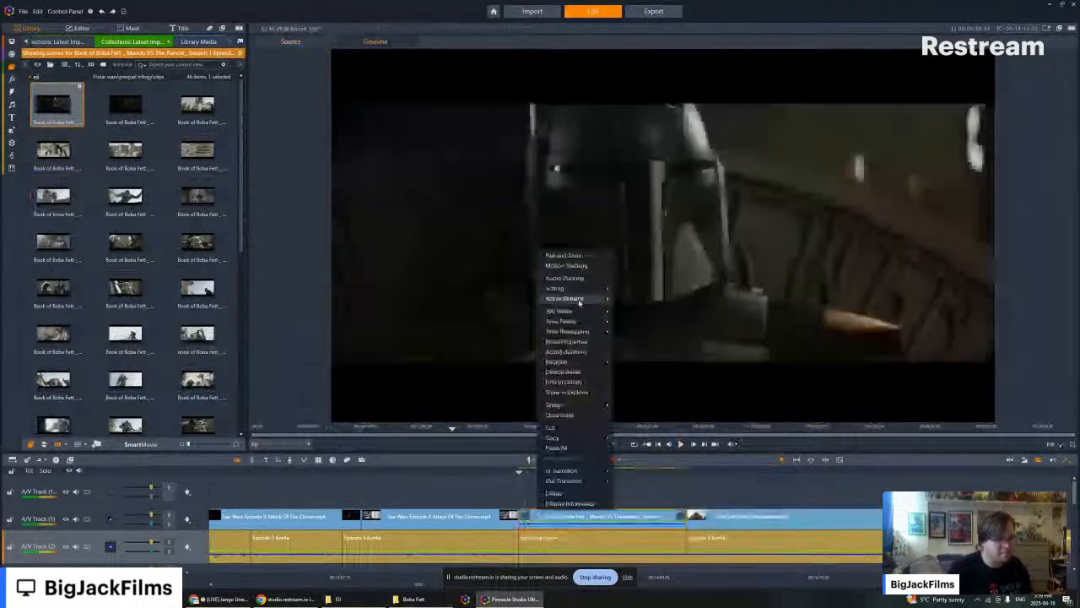
pyautogui.click(649, 315)
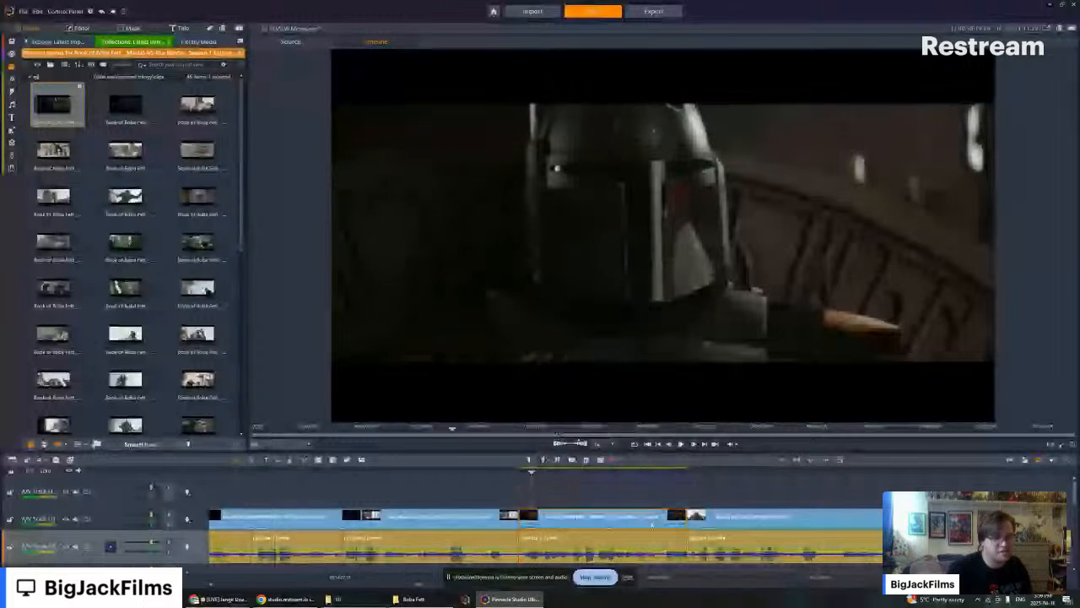
# - Play the helmet close-up against the narration and trim its end slightly before the Boba Fett Rides the Rancor clip
pyautogui.press('space')
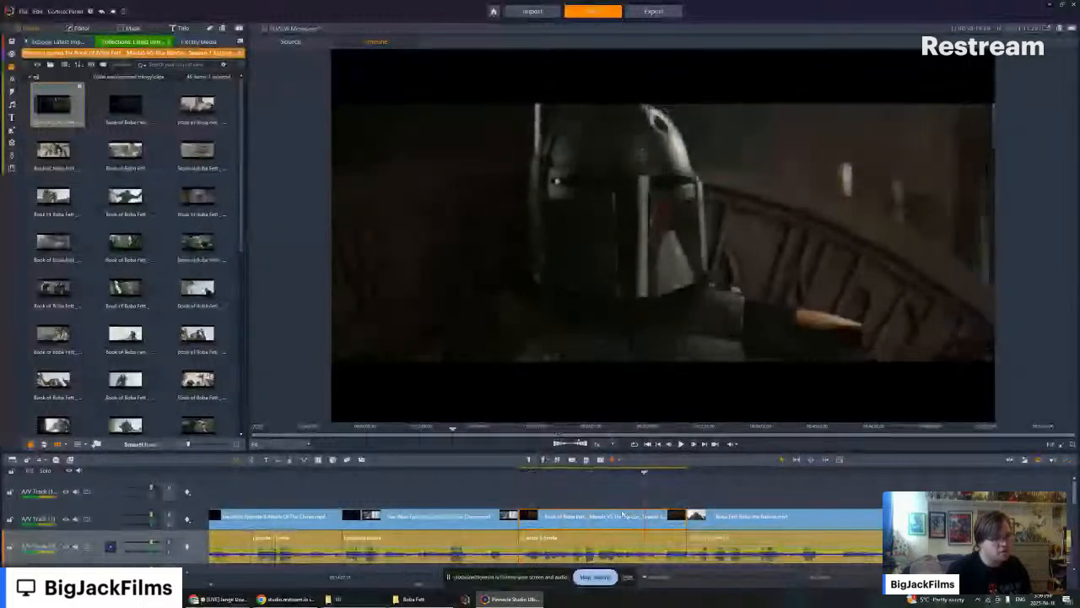
pyautogui.press('Left')
pyautogui.press('Left')
pyautogui.press('Left')
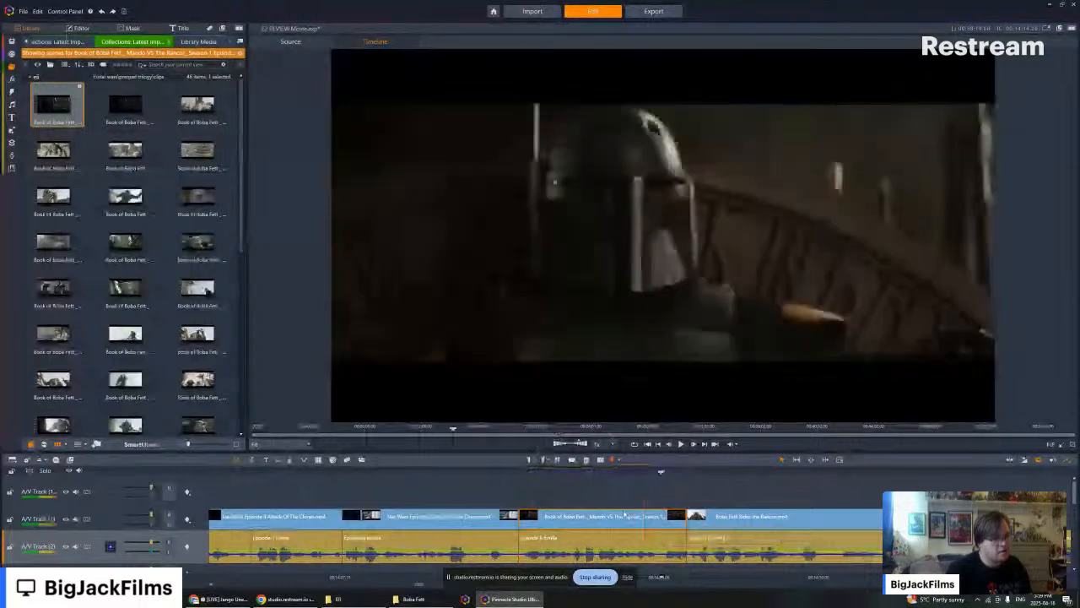
pyautogui.press('Right')
pyautogui.press('Right')
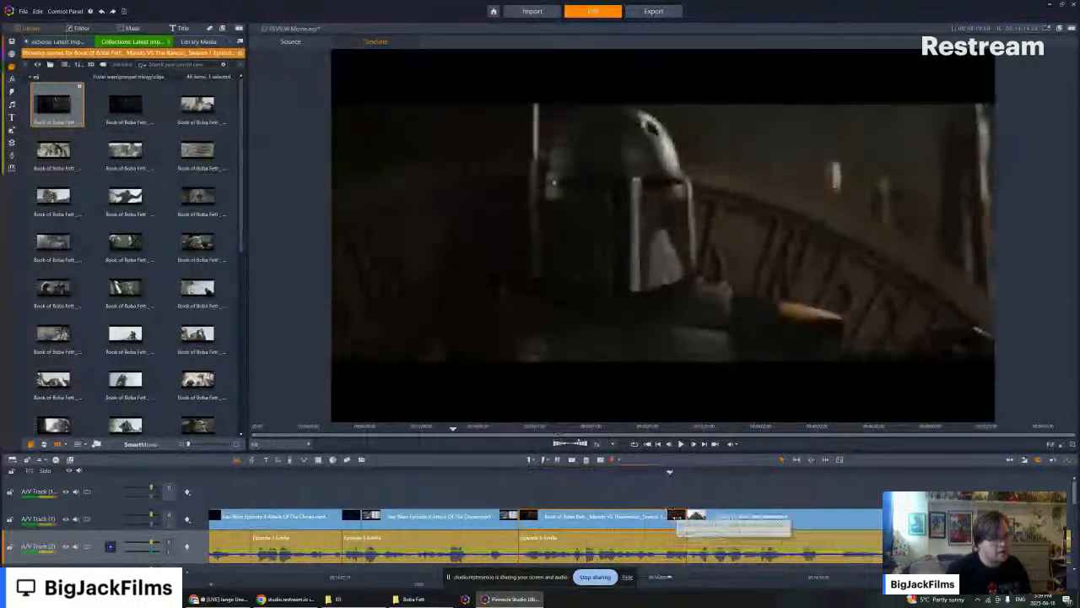
pyautogui.press('Left')
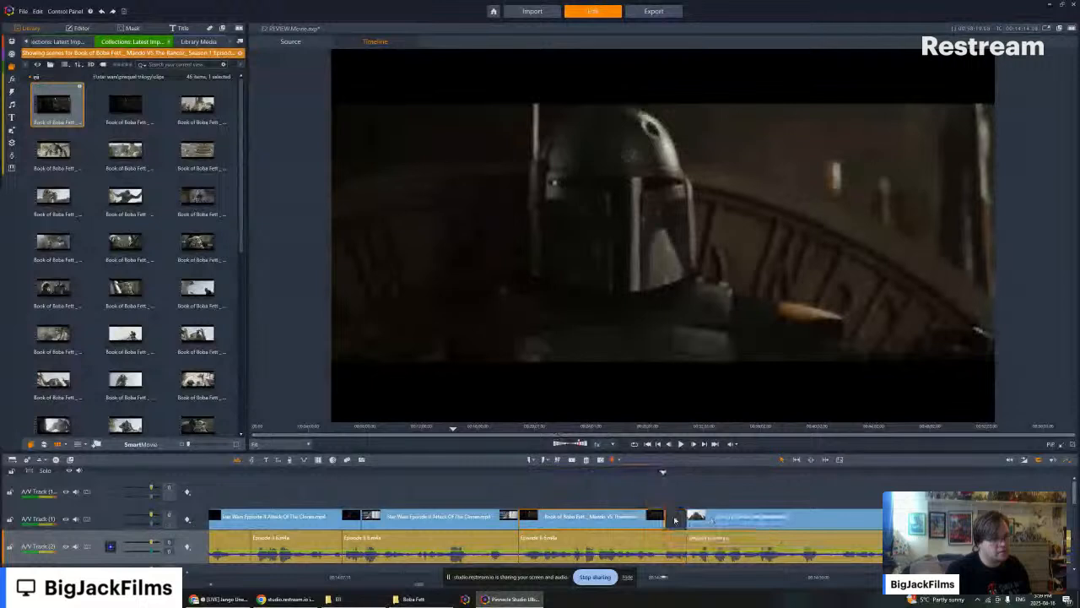
# - Bring the start of the Boba Fett Rides the Rancor clip back over the end of the helmet close-up with a transition
pyautogui.scroll(-5, 180, 303)
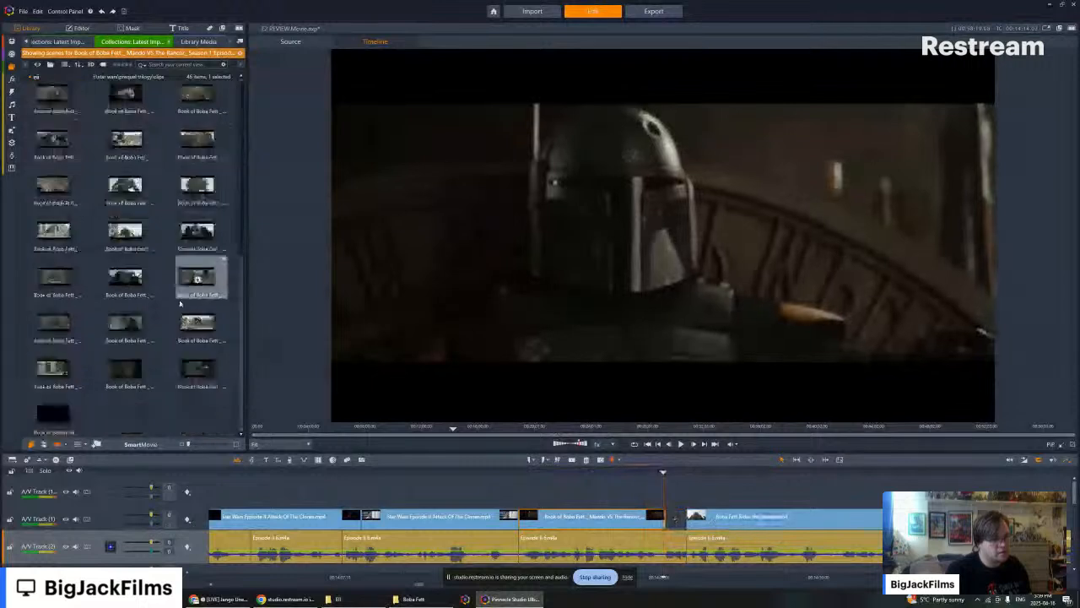
pyautogui.scroll(2, 190, 295)
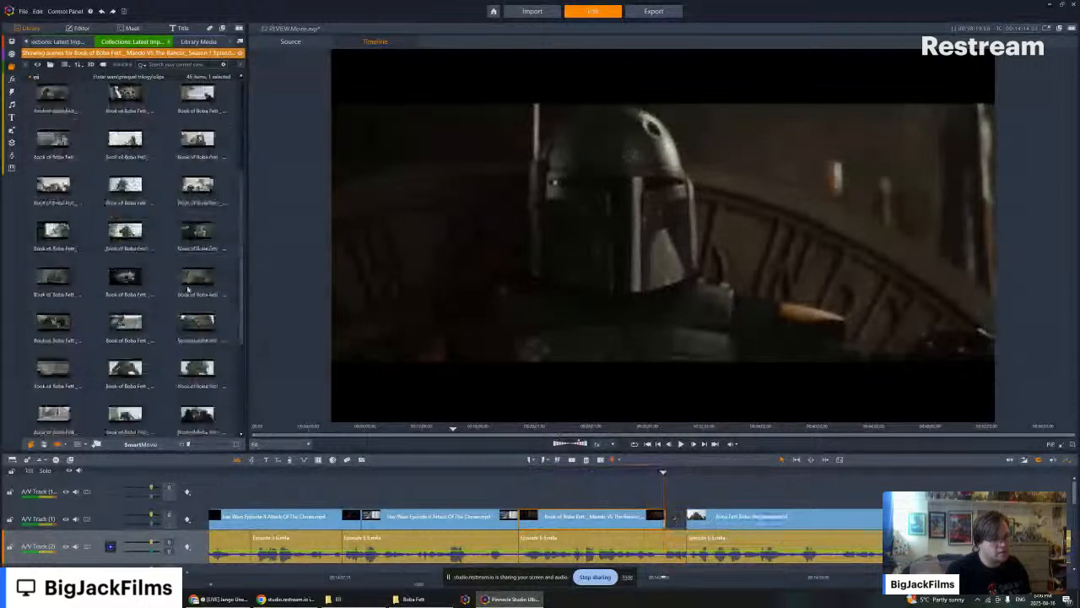
pyautogui.scroll(3, 188, 289)
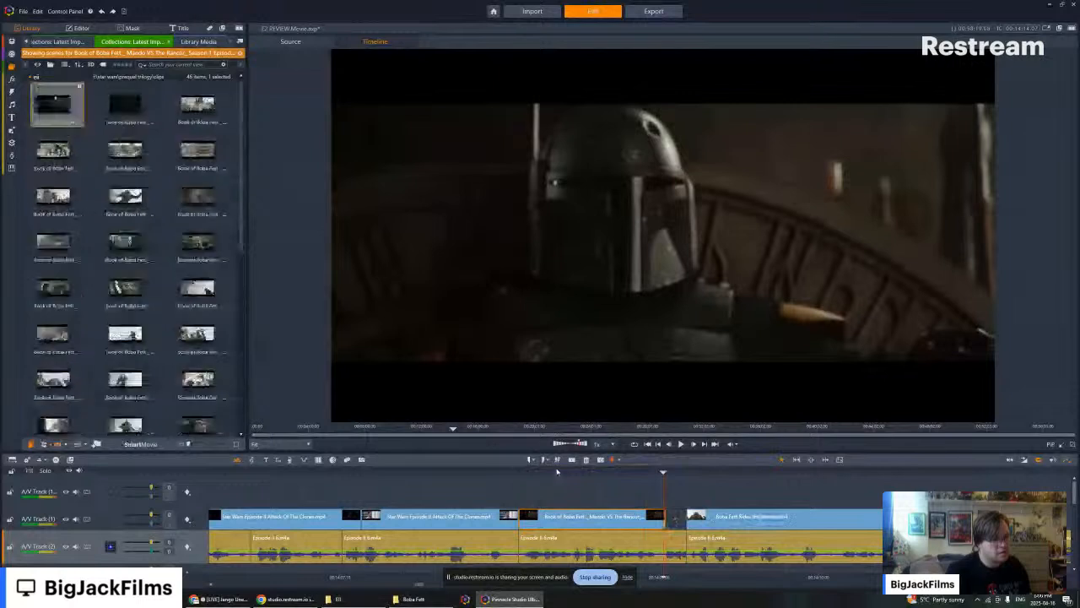
pyautogui.moveTo(688, 517)
pyautogui.mouseDown()
pyautogui.moveTo(648, 516)
pyautogui.moveTo(703, 526)
pyautogui.mouseUp()
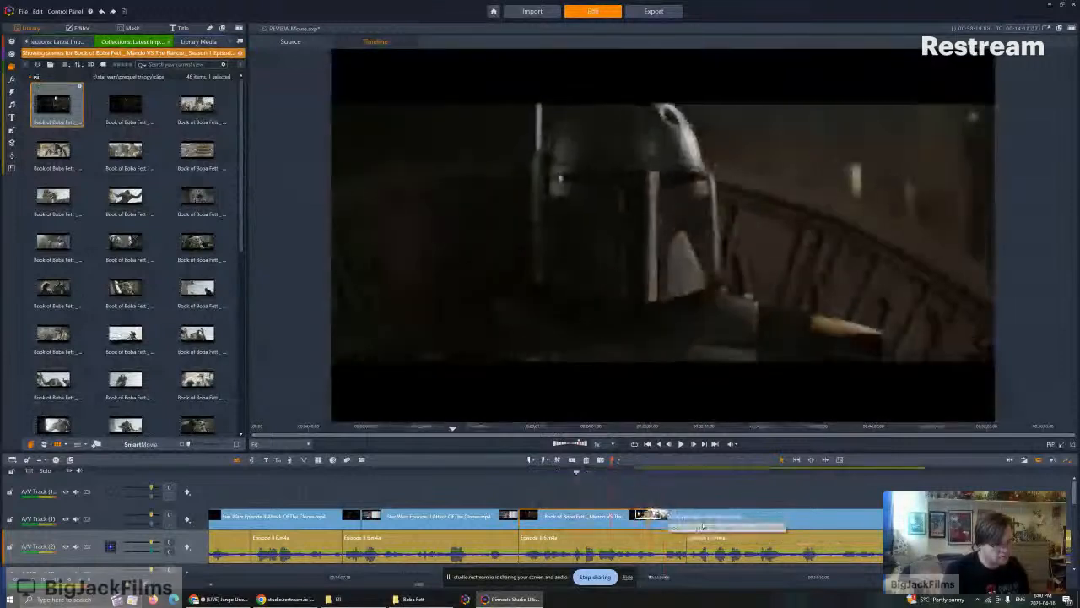
# - Play back the edit from the Jango Fett shot before the helmet close-up through the rancor clip to the following Episode II footage
pyautogui.press('Left')
pyautogui.press('Left')
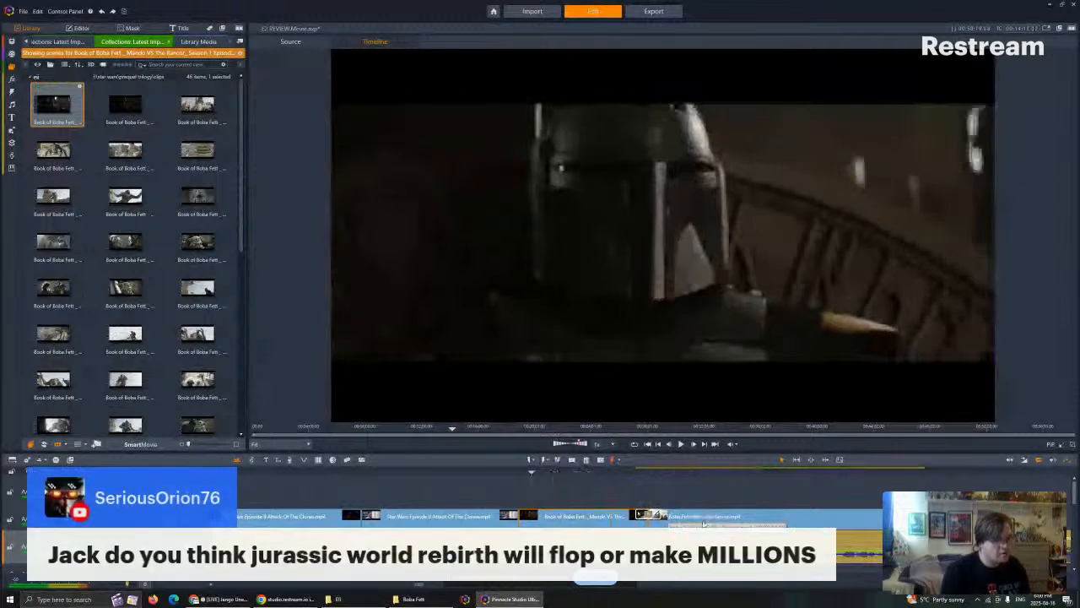
pyautogui.press('Left')
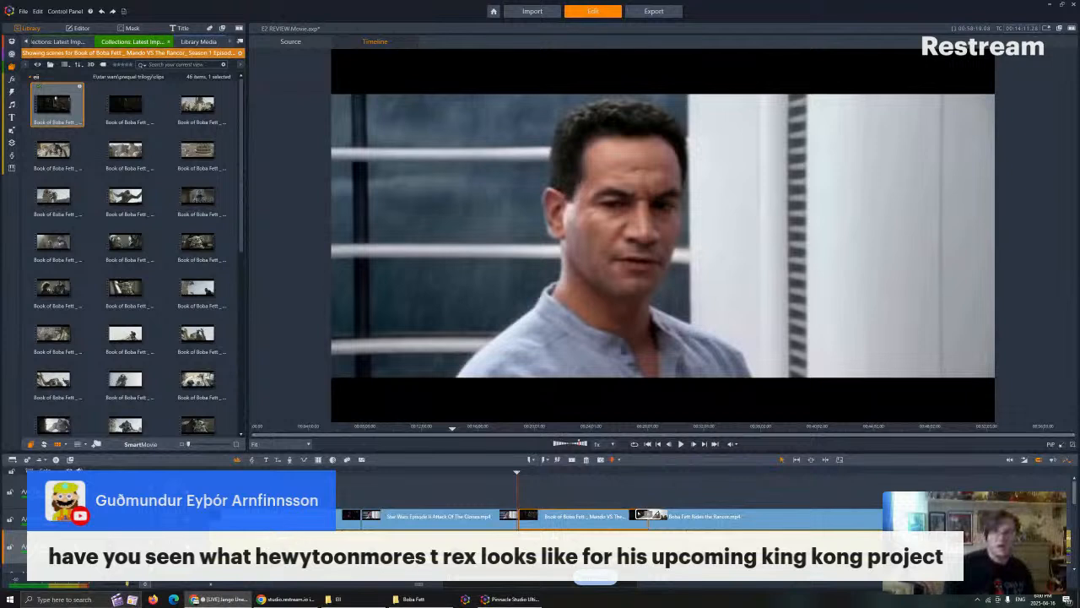
pyautogui.moveTo(517, 473); pyautogui.dragTo(492, 473)
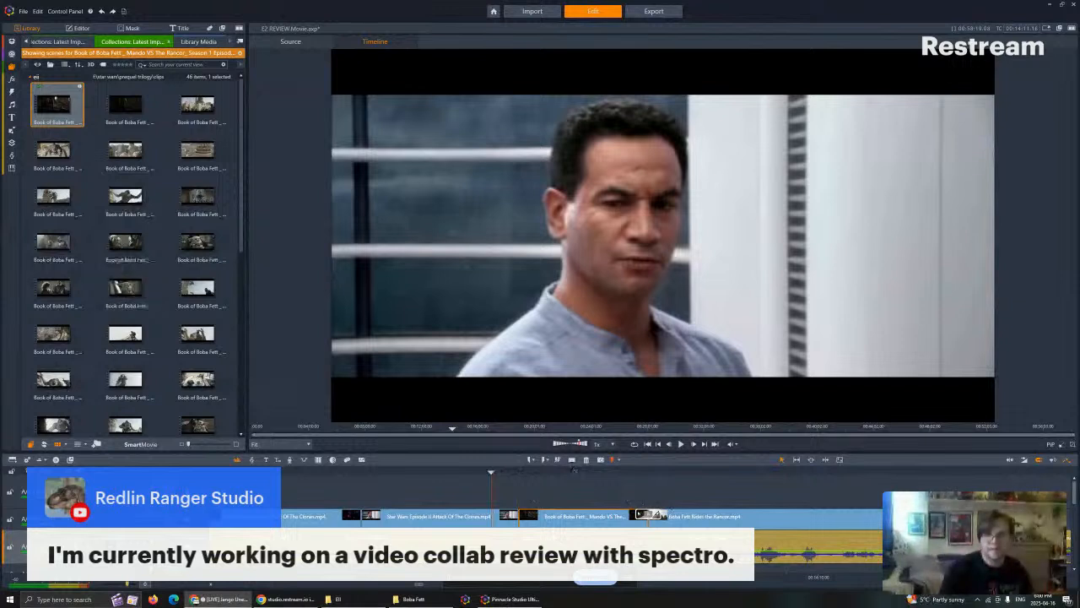
pyautogui.moveTo(492, 472); pyautogui.dragTo(482, 473)
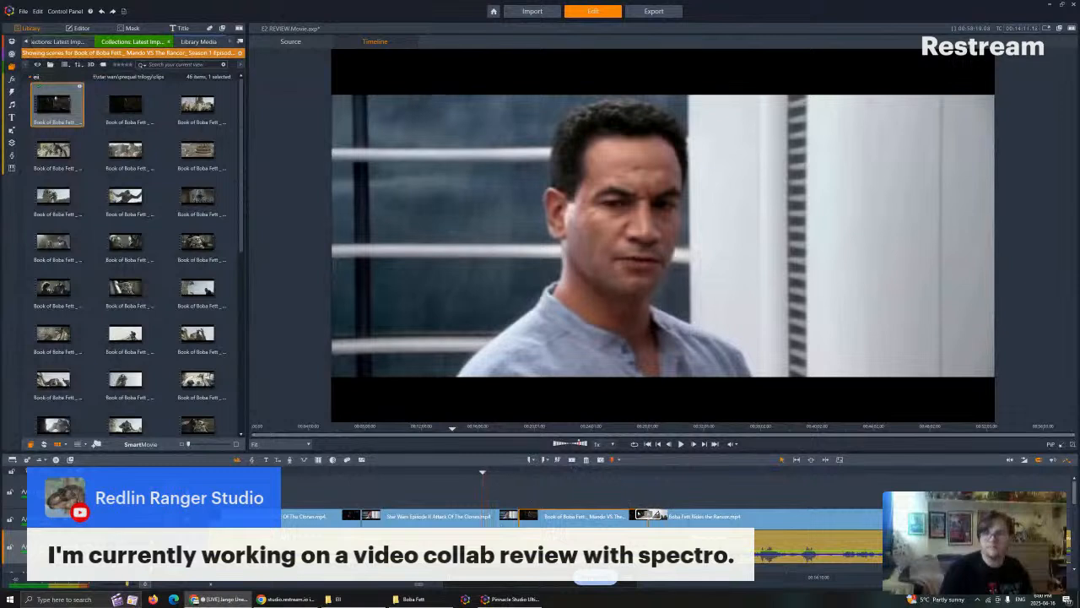
pyautogui.click(682, 445)
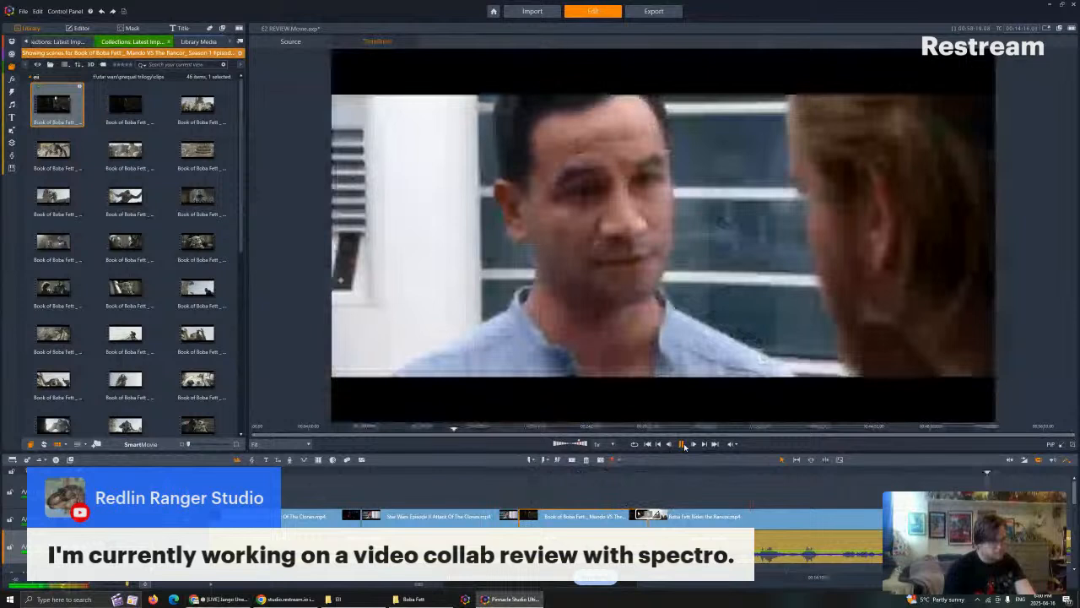
pyautogui.click(682, 444)
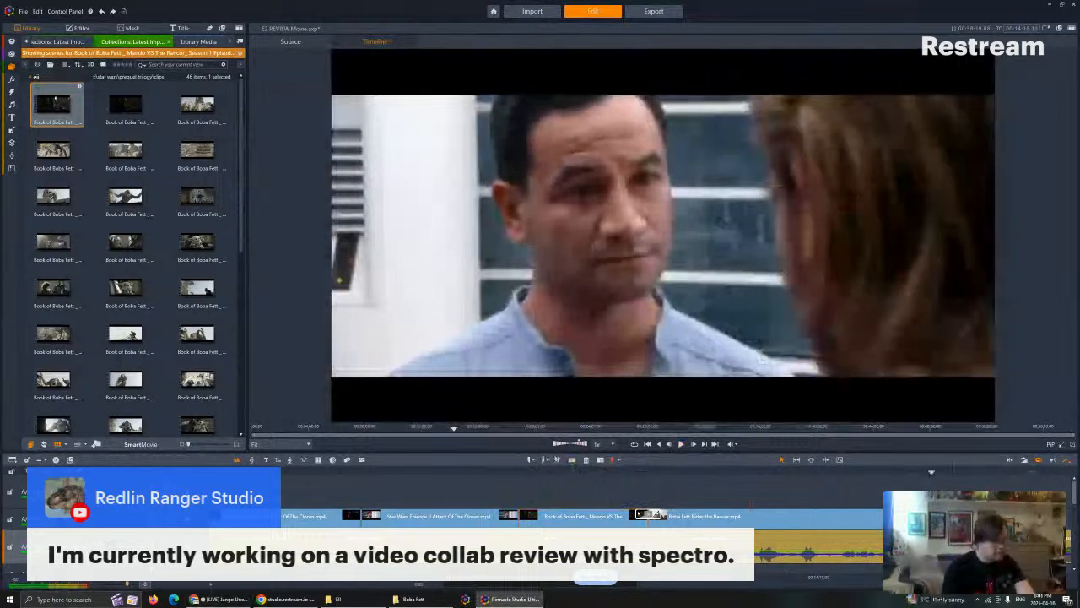
# - Replay the edit from the end of the rancor clip into the uncovered narration after the Episode II clip
pyautogui.click(572, 463)
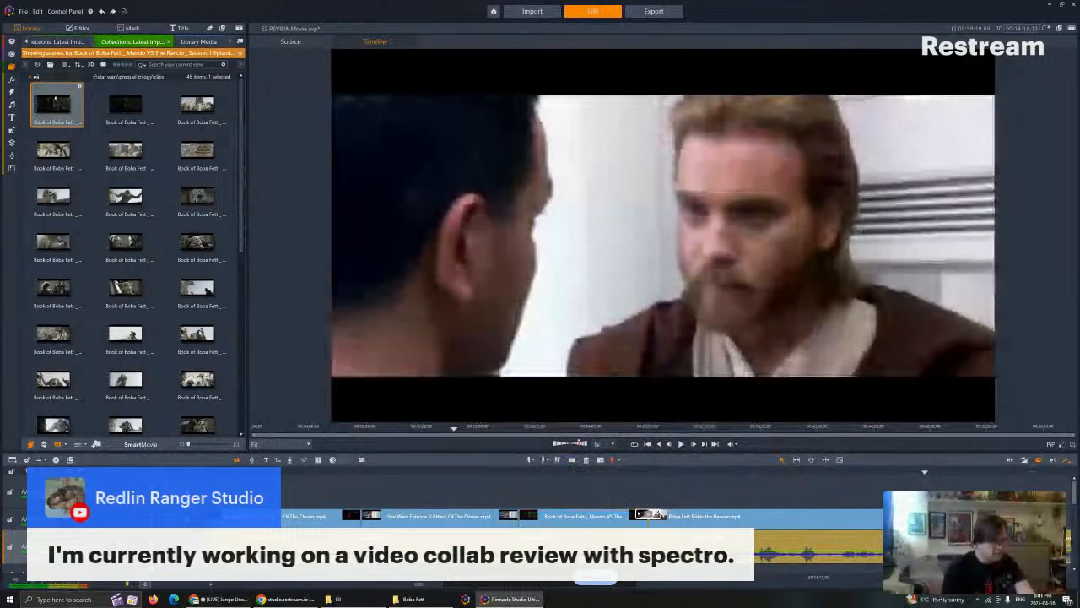
pyautogui.press('Left')
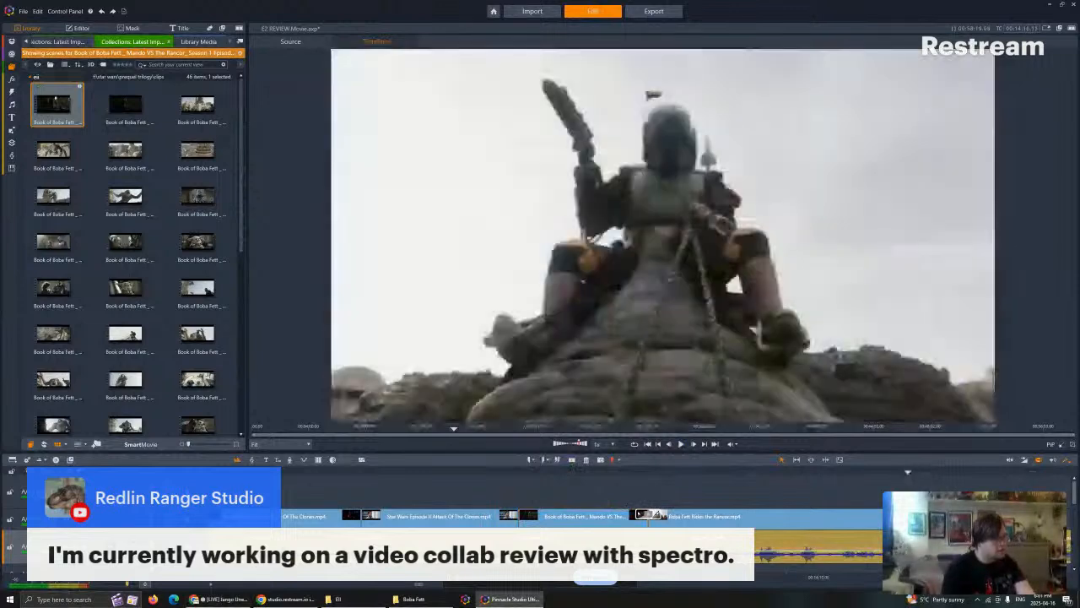
pyautogui.moveTo(908, 577); pyautogui.dragTo(867, 577)
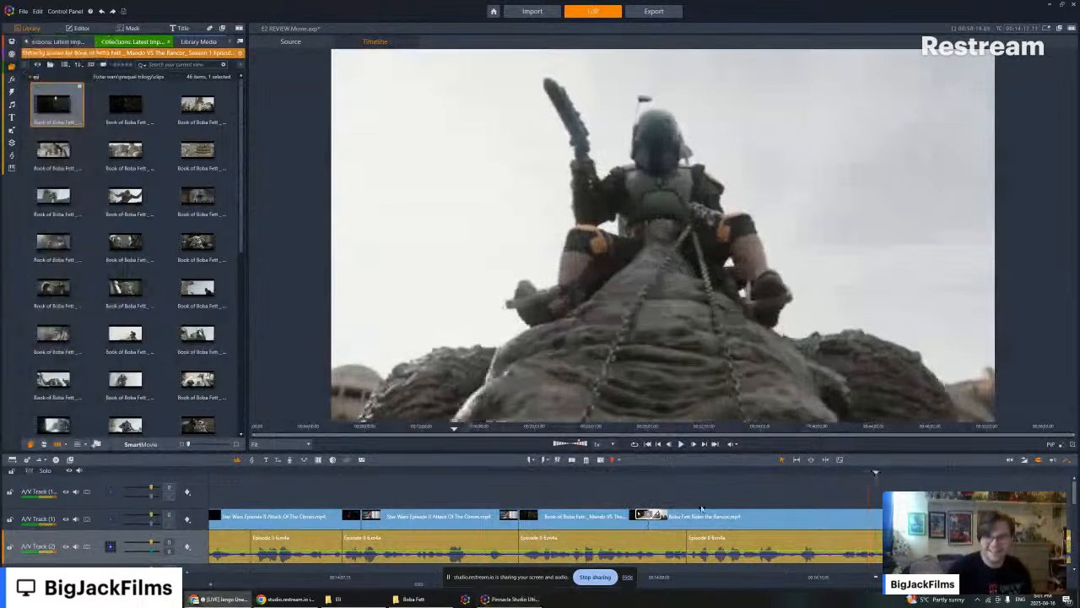
pyautogui.click(681, 444)
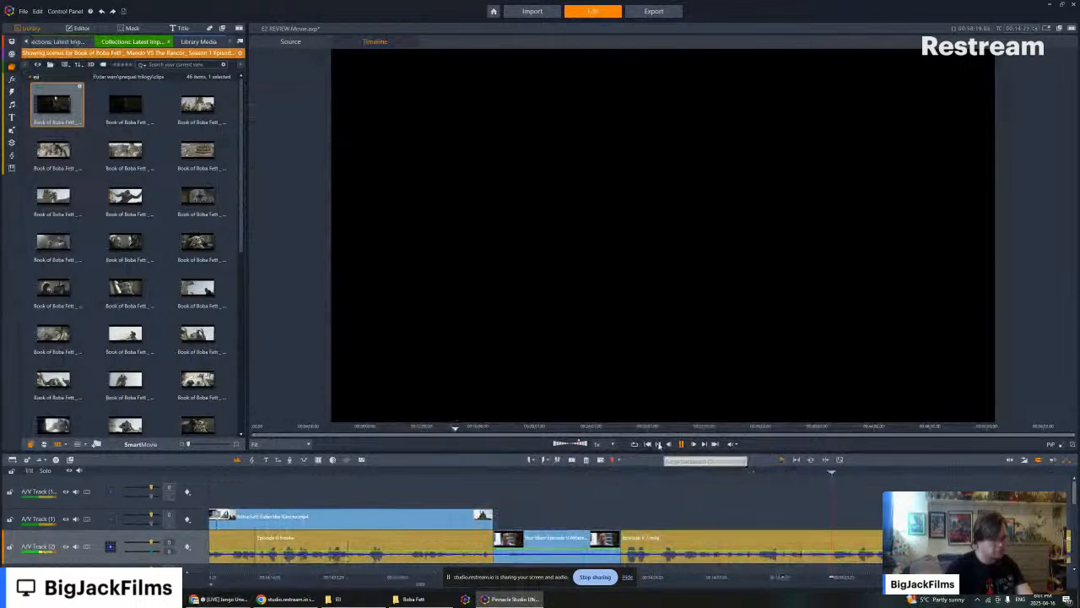
pyautogui.click(659, 445)
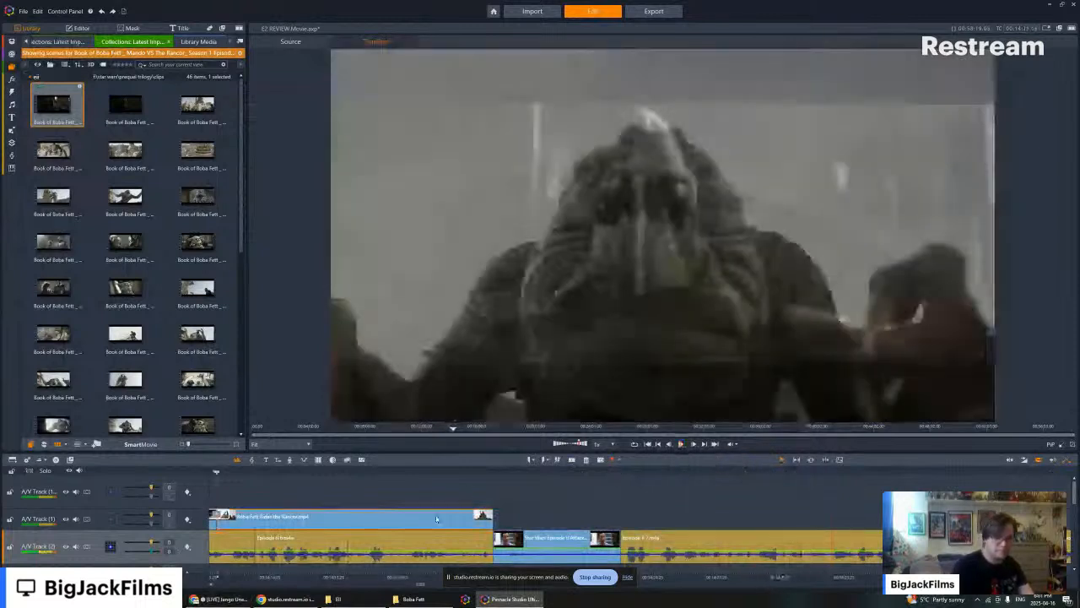
# - Find the Episode II clip that follows the rancor footage in the library and look through the scenes after it
pyautogui.rightClick(436, 518)
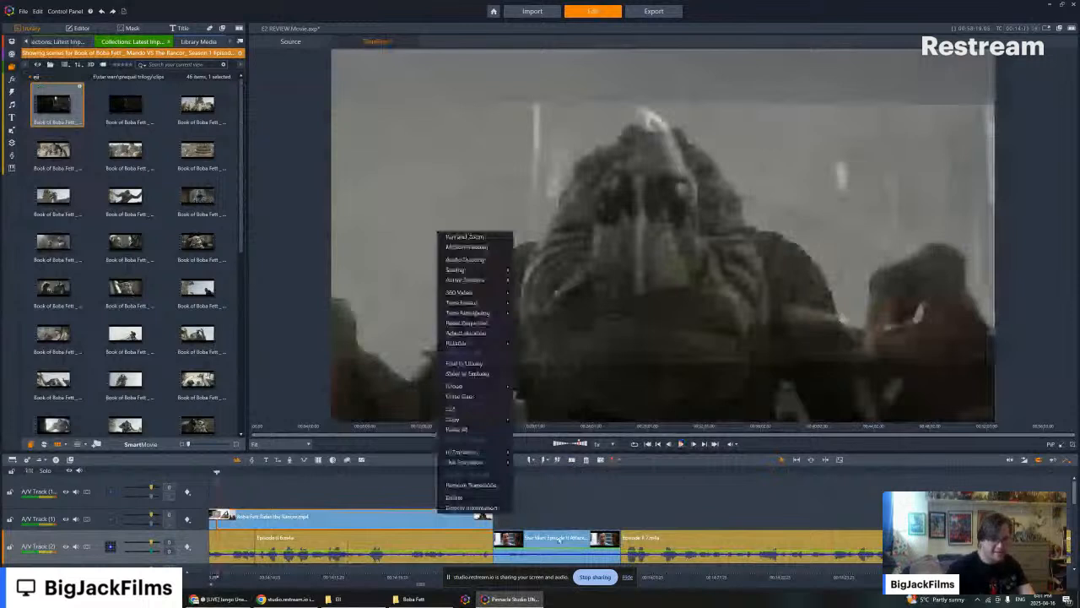
pyautogui.rightClick(558, 537)
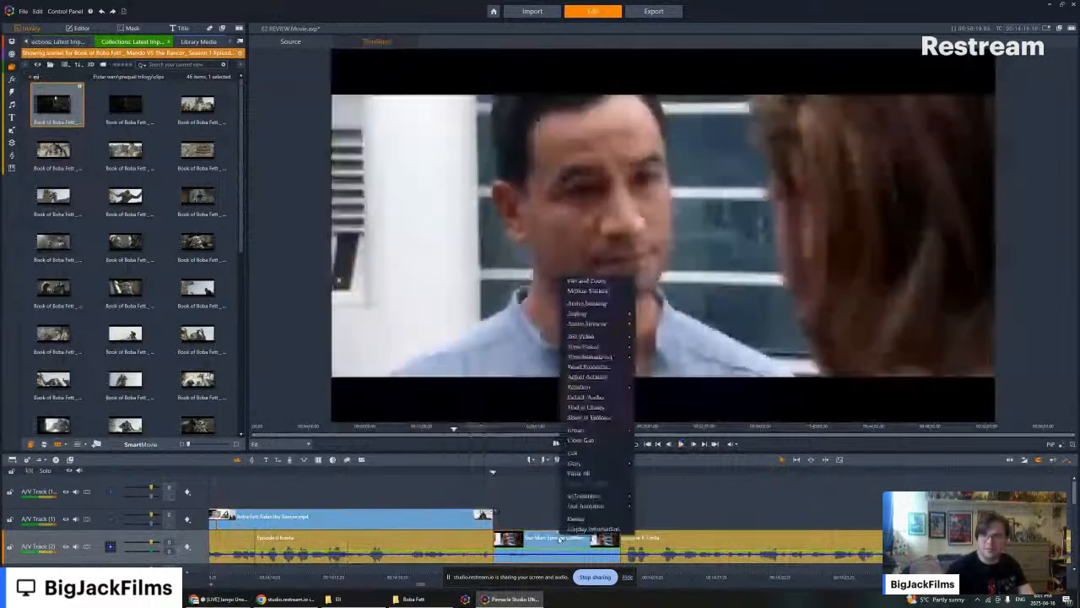
pyautogui.click(591, 407)
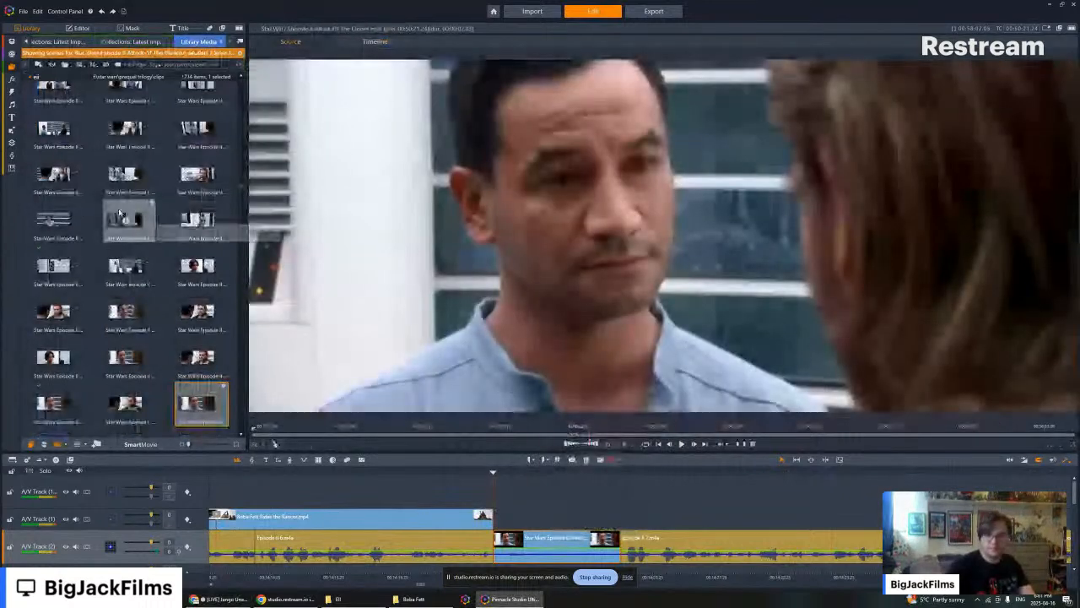
pyautogui.scroll(-10, 120, 215)
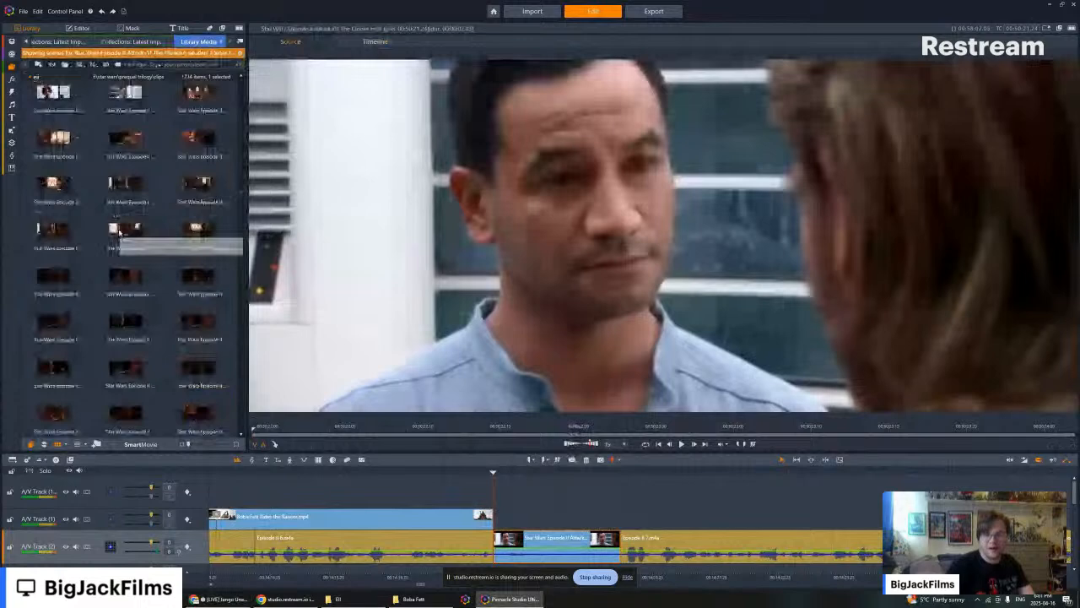
pyautogui.scroll(-10, 126, 240)
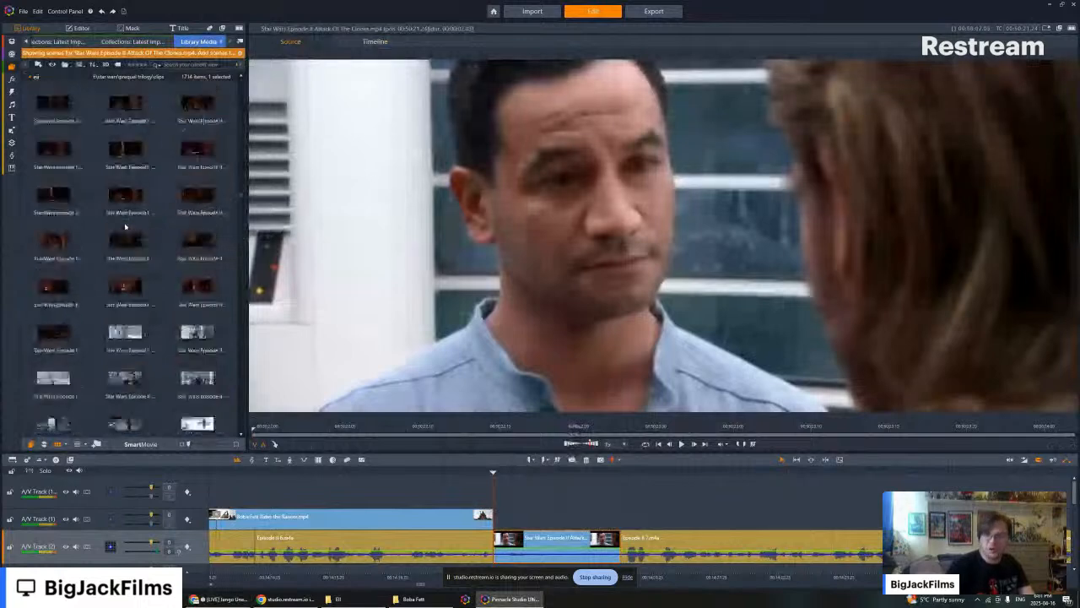
pyautogui.scroll(-10, 137, 253)
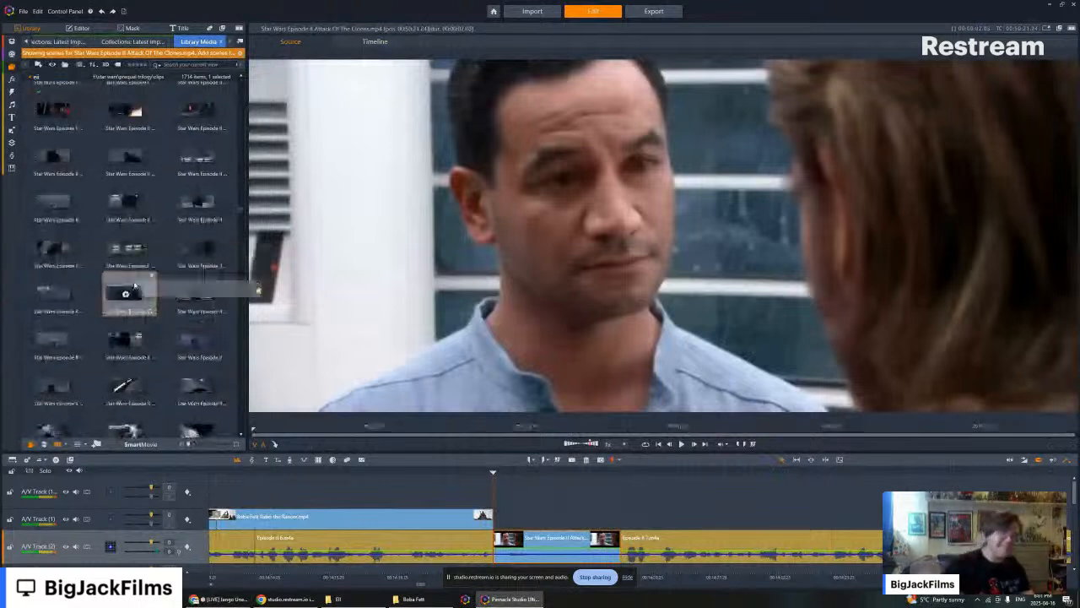
# - Place the Episode II scene of Jango Fett grappling with Obi-Wan in the rain, muted, above the narration directly after the Episode II corridor clip
pyautogui.click(125, 294)
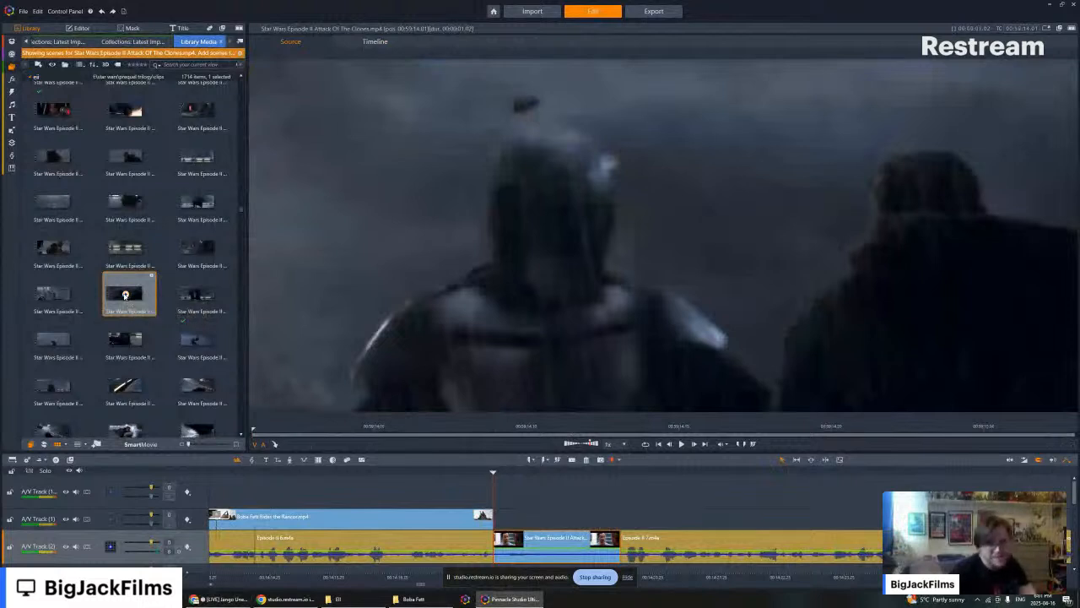
pyautogui.press('space')
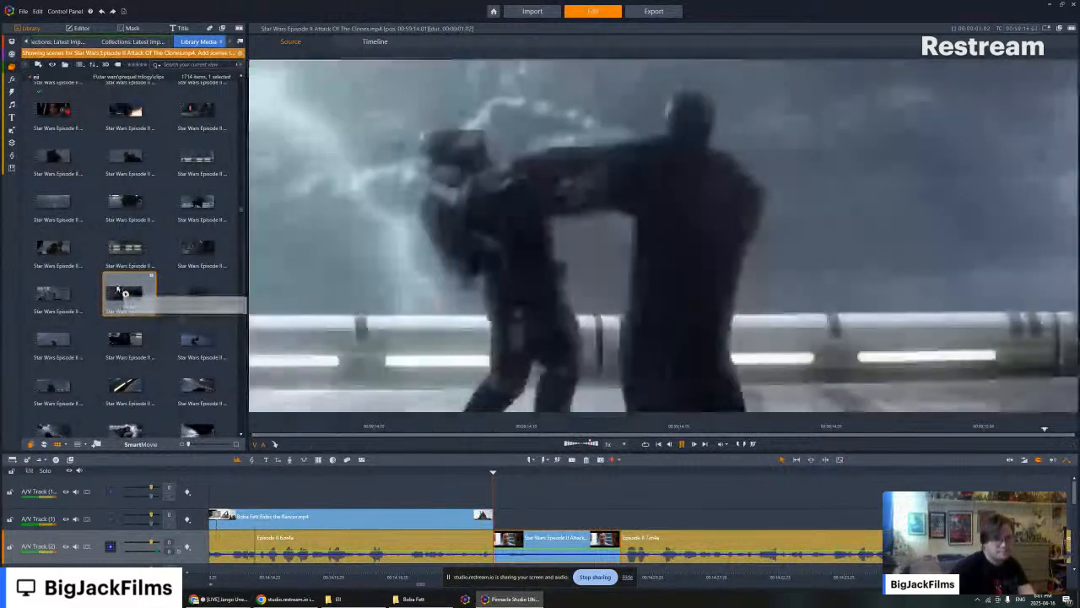
pyautogui.scroll(-3, 187, 255)
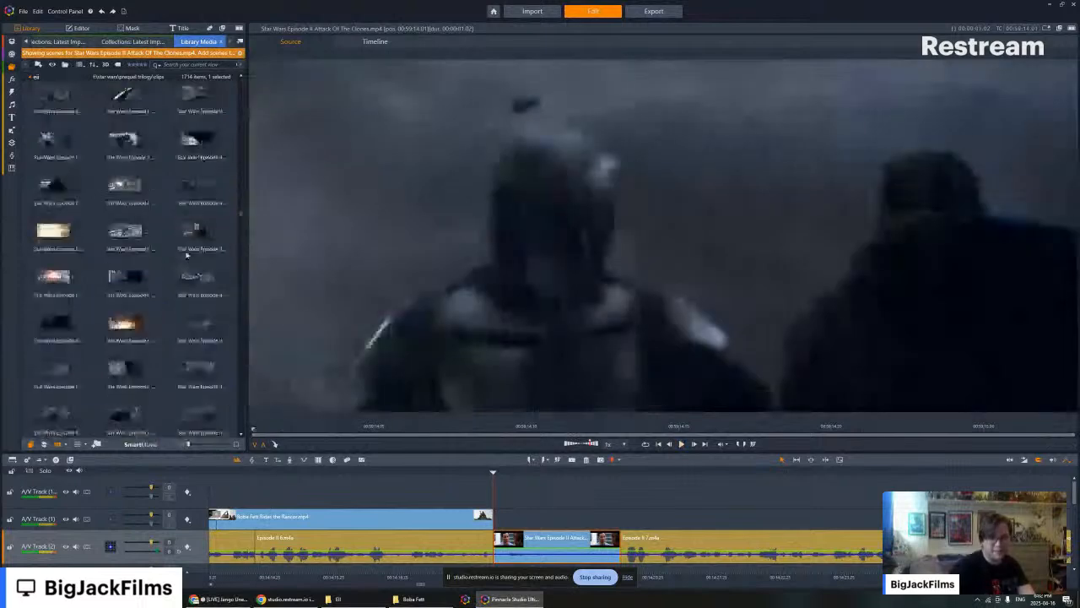
pyautogui.scroll(-3, 186, 255)
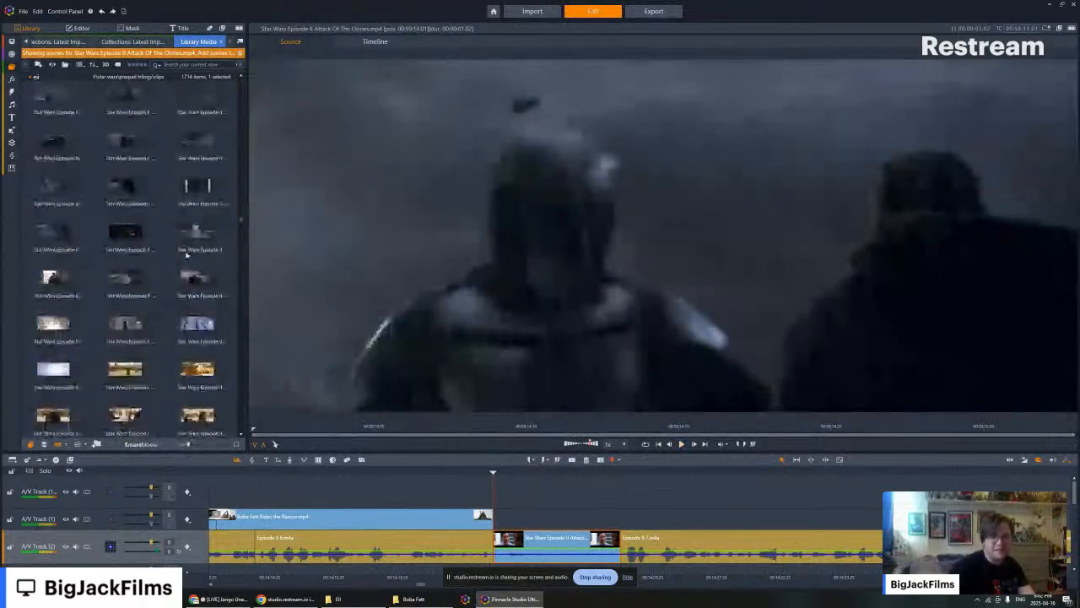
pyautogui.scroll(3, 201, 260)
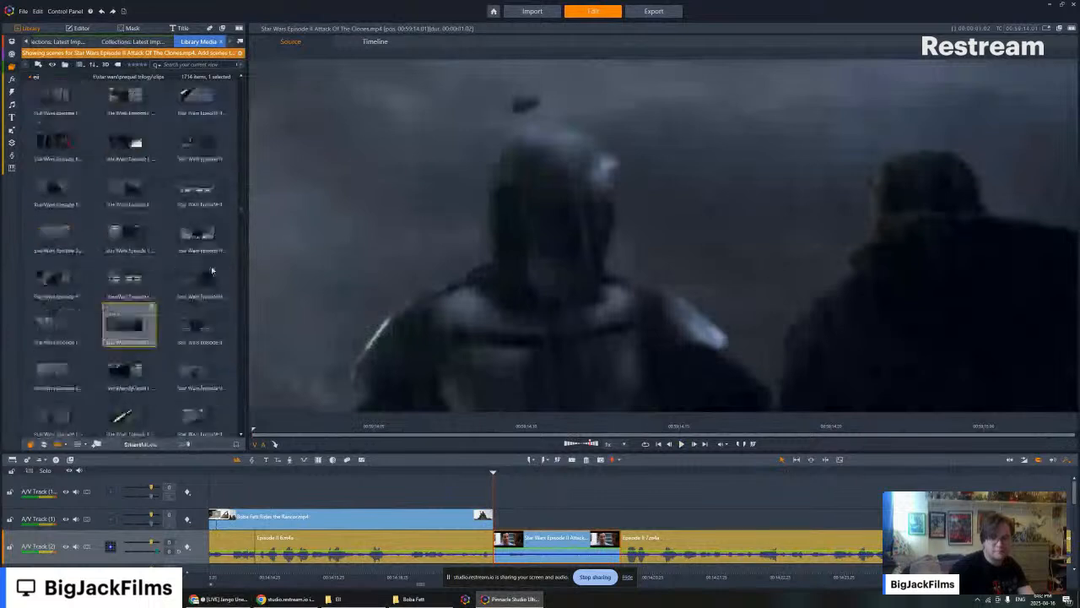
pyautogui.click(636, 504)
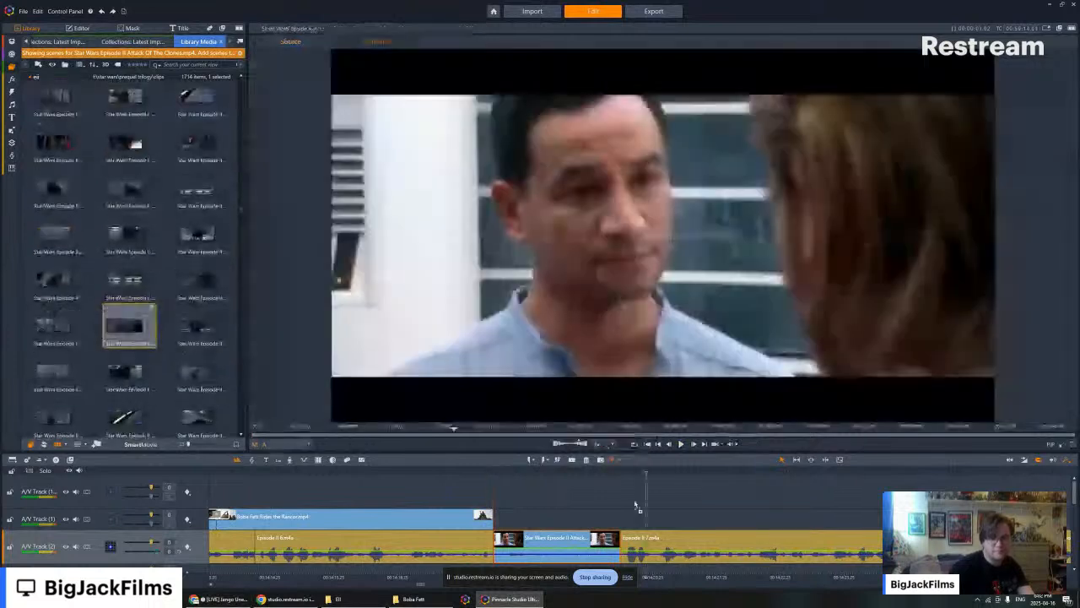
pyautogui.moveTo(637, 506); pyautogui.dragTo(639, 513)
pyautogui.rightClick(639, 513)
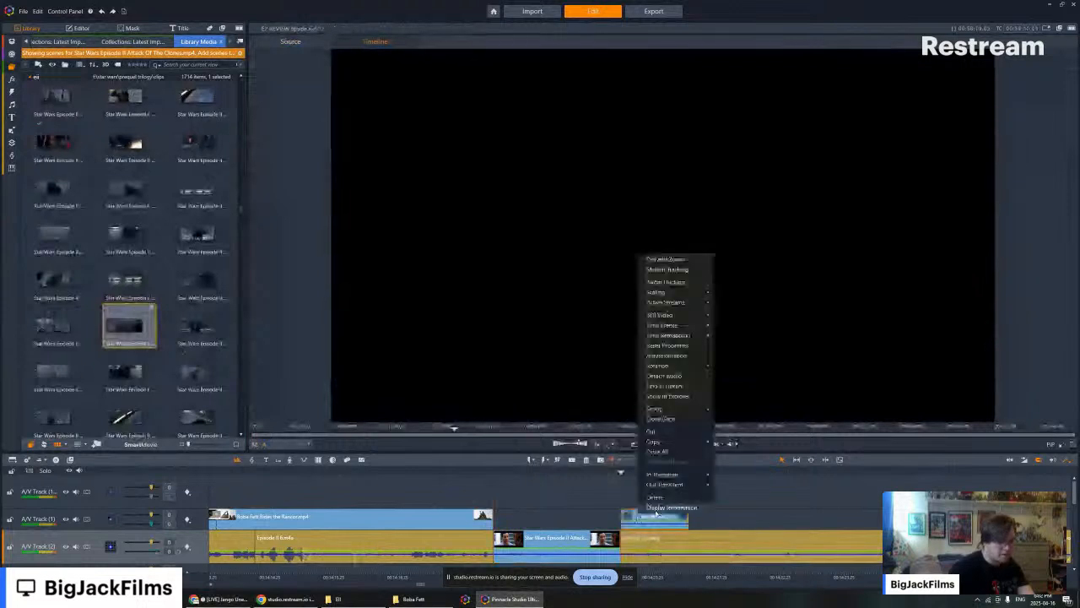
pyautogui.click(738, 413)
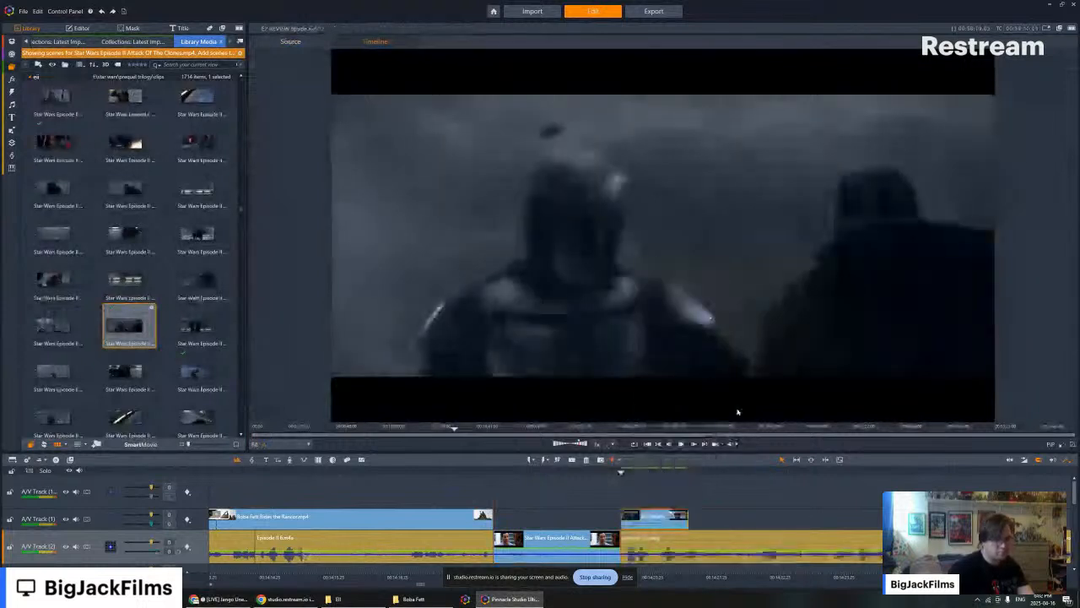
# - Play back the edit from just before the end of the corridor clip through the rain fight scene into the uncovered narration
pyautogui.press('Left')
pyautogui.press('Left')
pyautogui.press('Left')
pyautogui.press('Left')
pyautogui.press('Left')
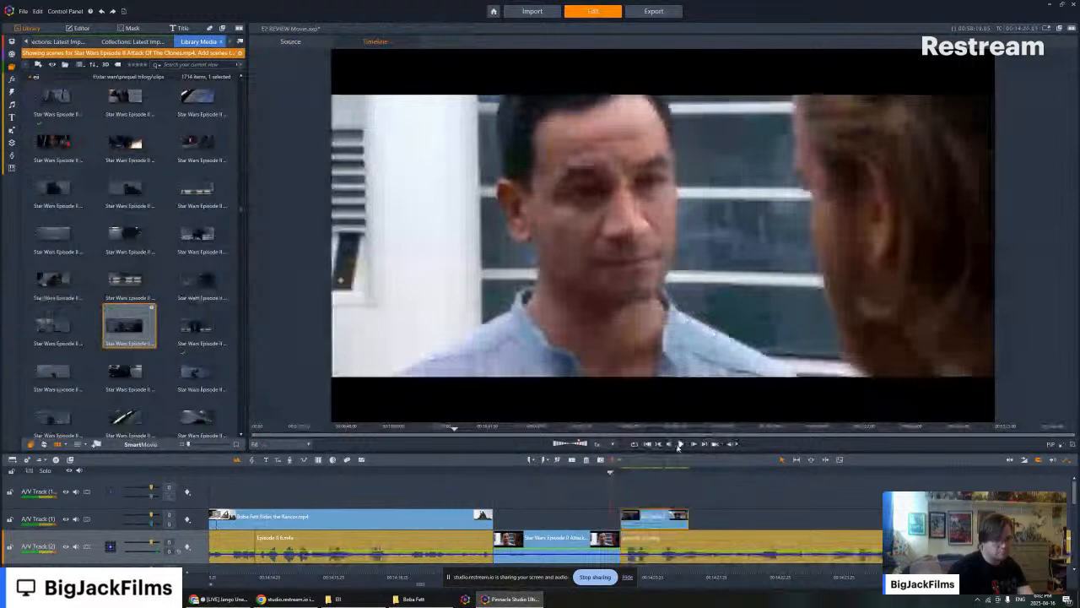
pyautogui.click(680, 444)
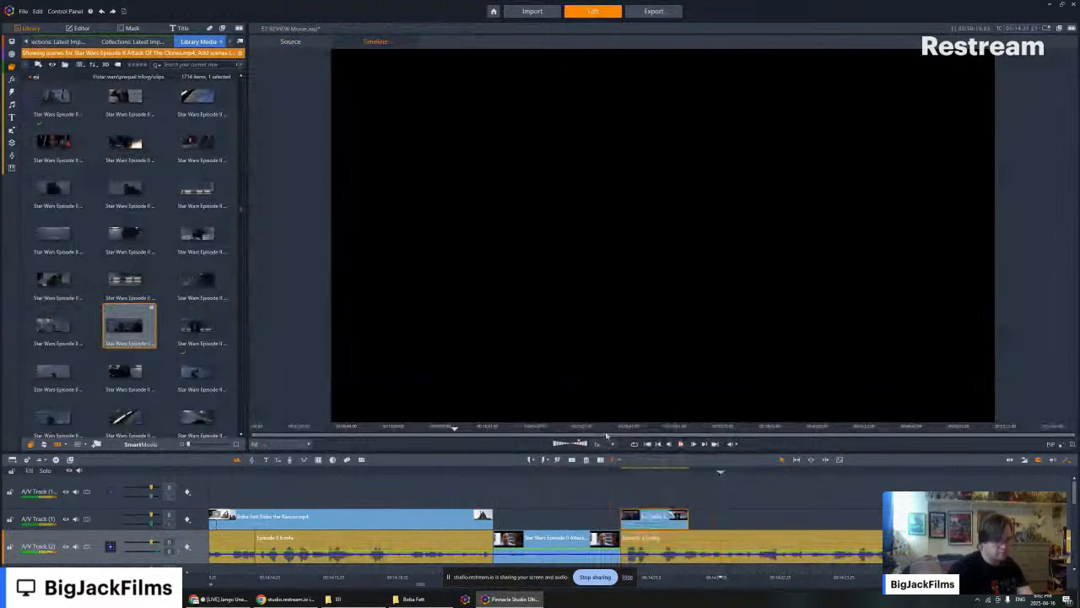
# - Go back to the Western section of the timeline and find the Django (1966) trailer clip used there in the library
pyautogui.rightClick(304, 465)
pyautogui.click(449, 427)
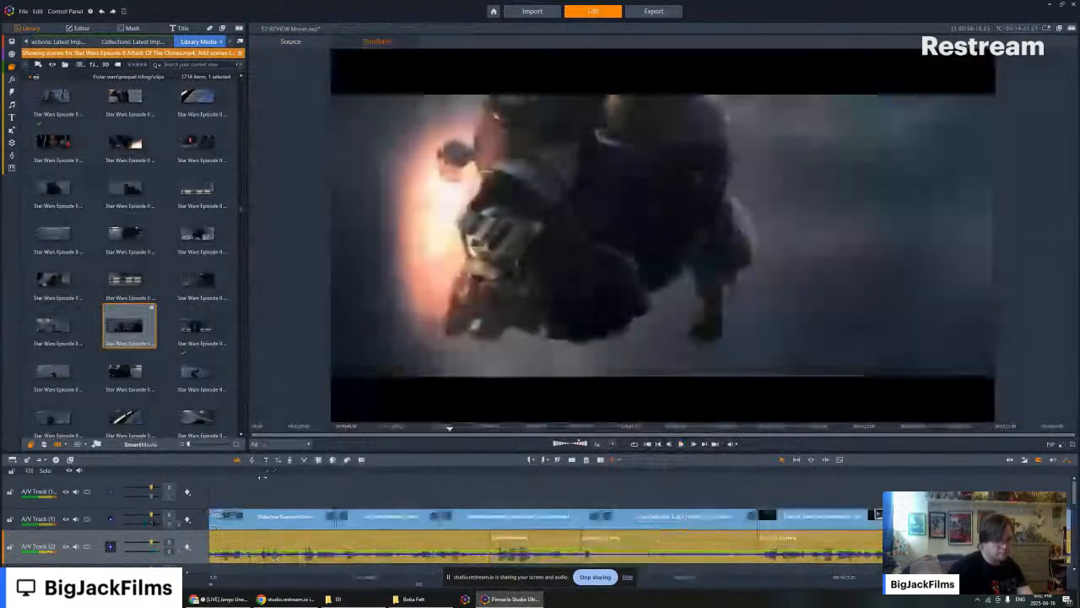
pyautogui.click(658, 445)
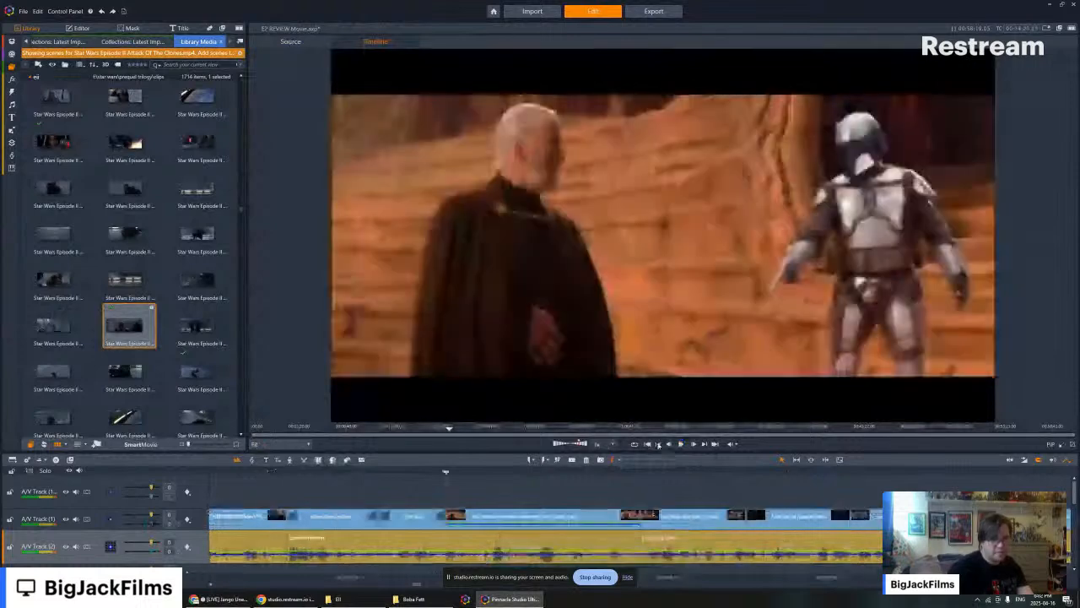
pyautogui.click(658, 444)
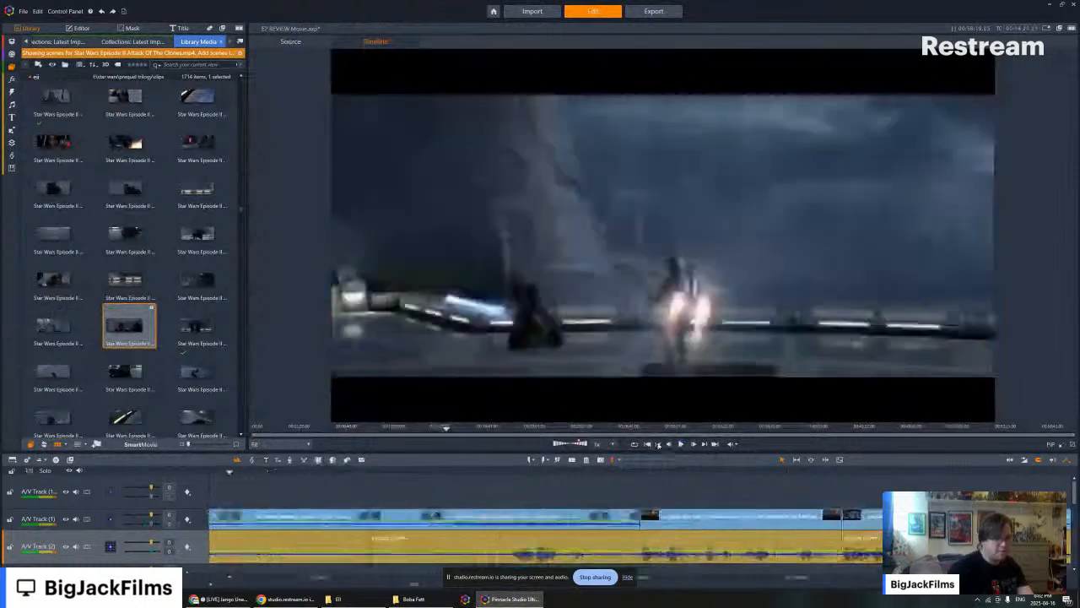
pyautogui.click(658, 444)
pyautogui.click(658, 445)
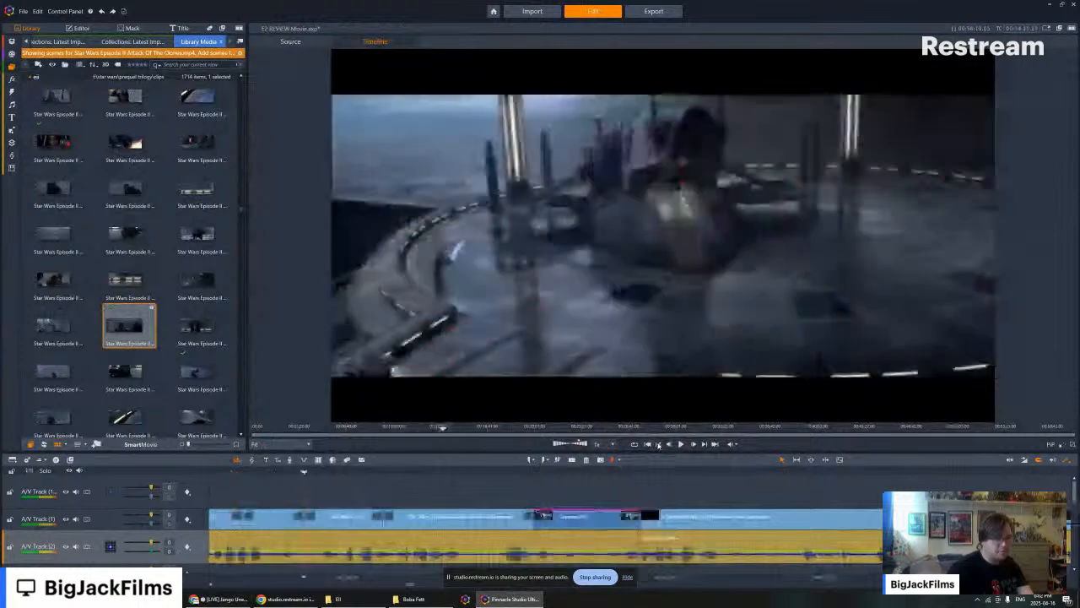
pyautogui.click(658, 445)
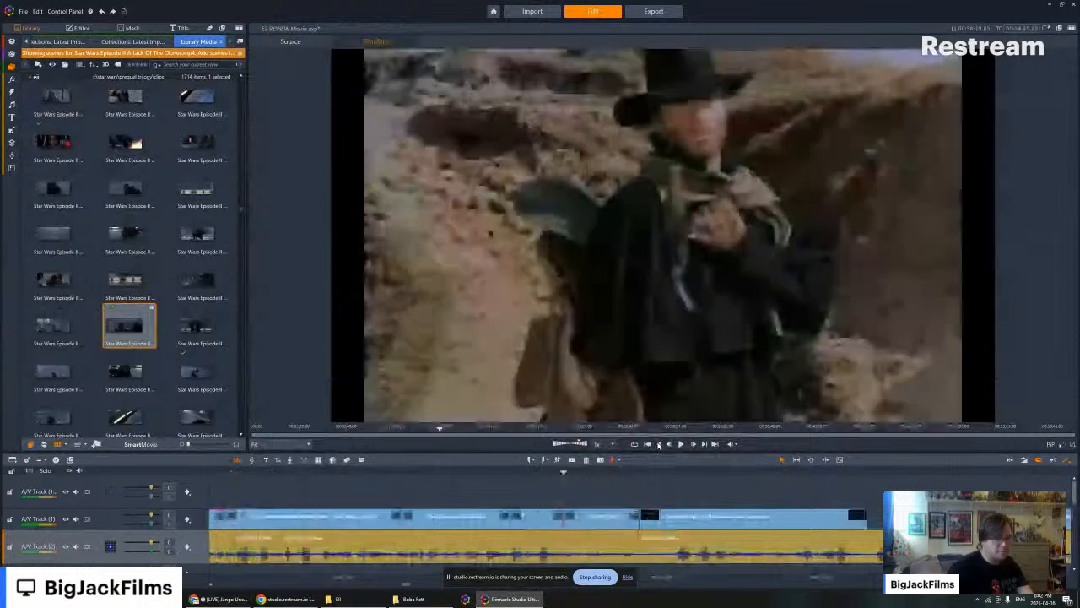
pyautogui.click(658, 445)
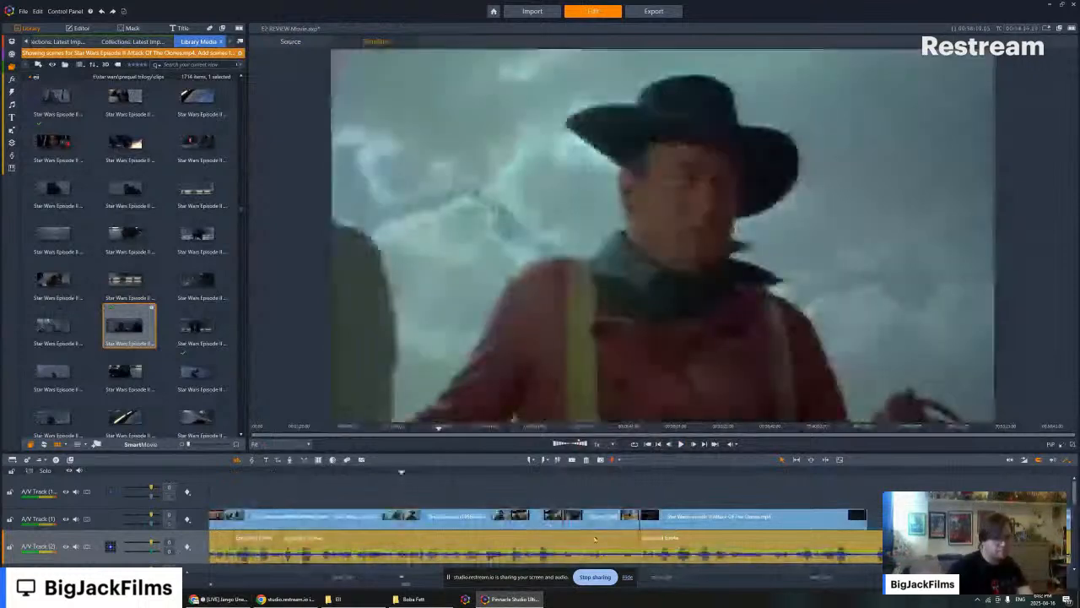
pyautogui.click(601, 518)
pyautogui.rightClick(602, 518)
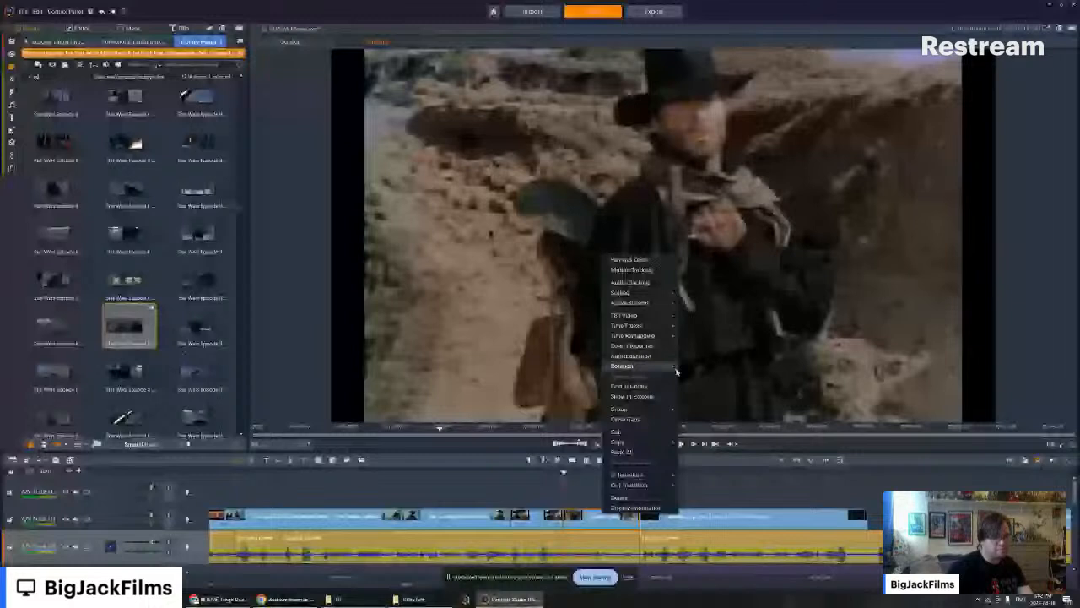
pyautogui.click(638, 387)
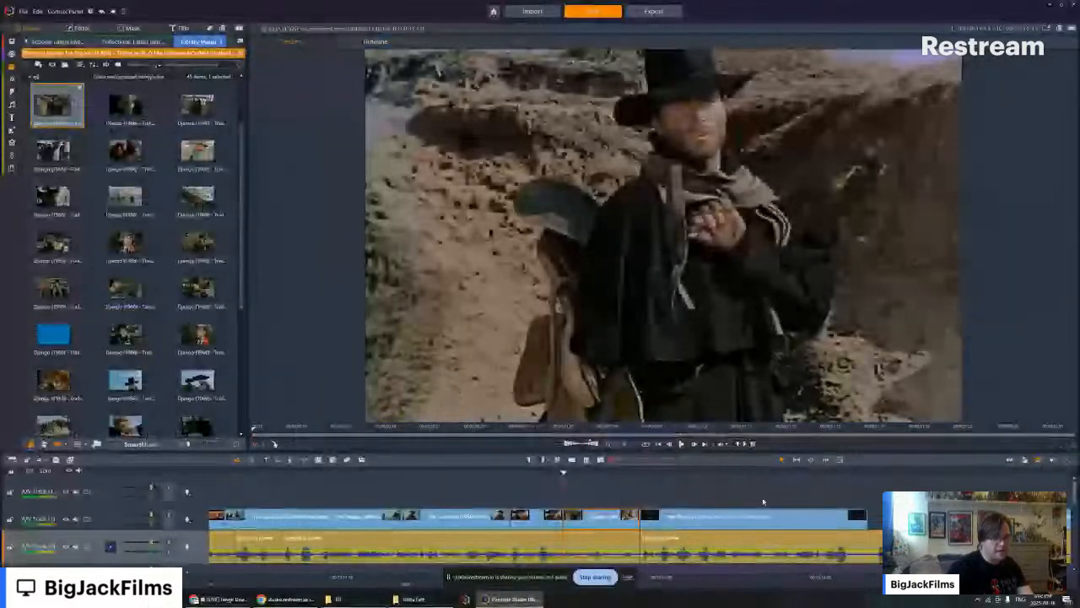
# - Play the Django clip on the timeline and preview the Django (1966) trailer scenes in the library for usable shots
pyautogui.press('space')
pyautogui.press('space')
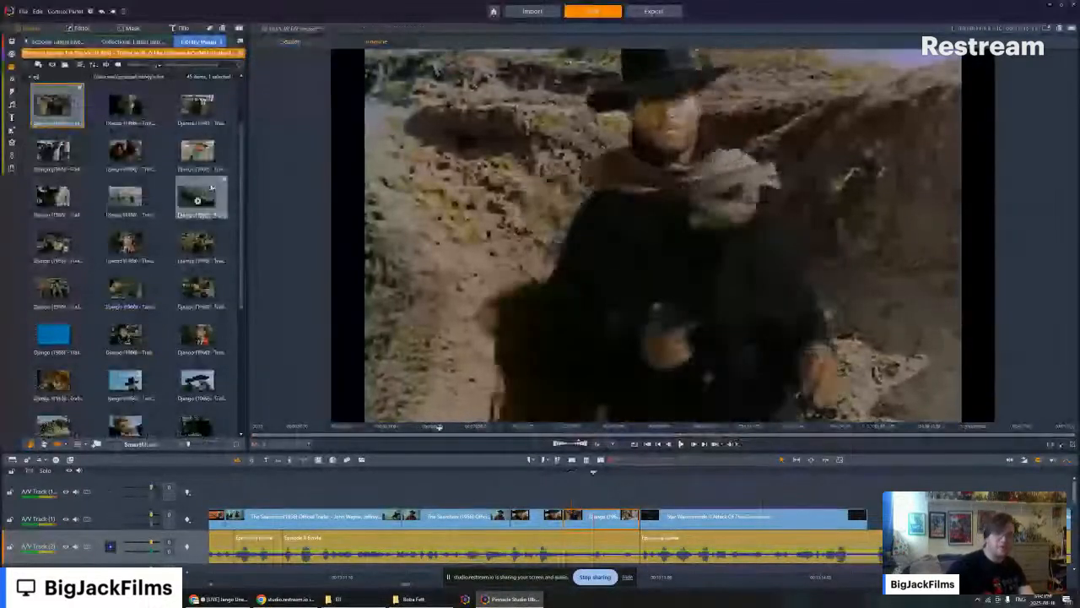
pyautogui.scroll(2, 179, 201)
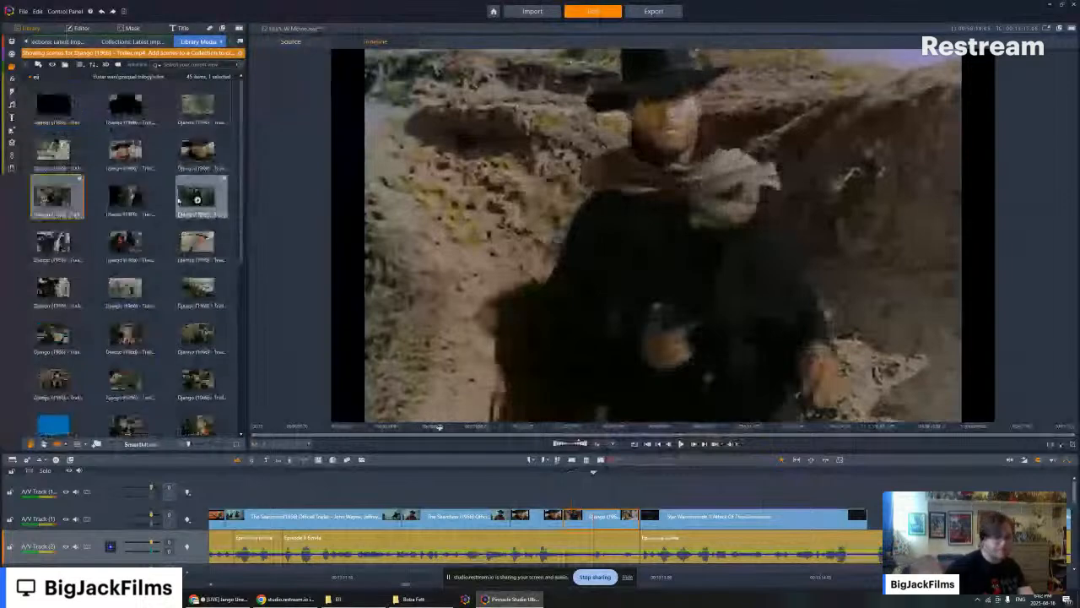
pyautogui.click(204, 156)
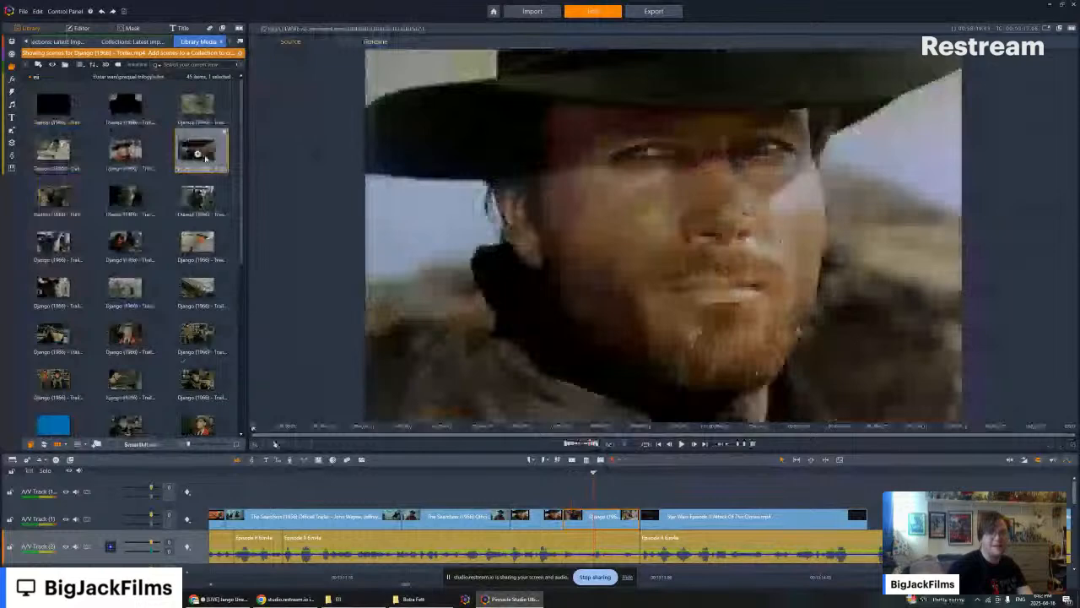
pyautogui.click(197, 154)
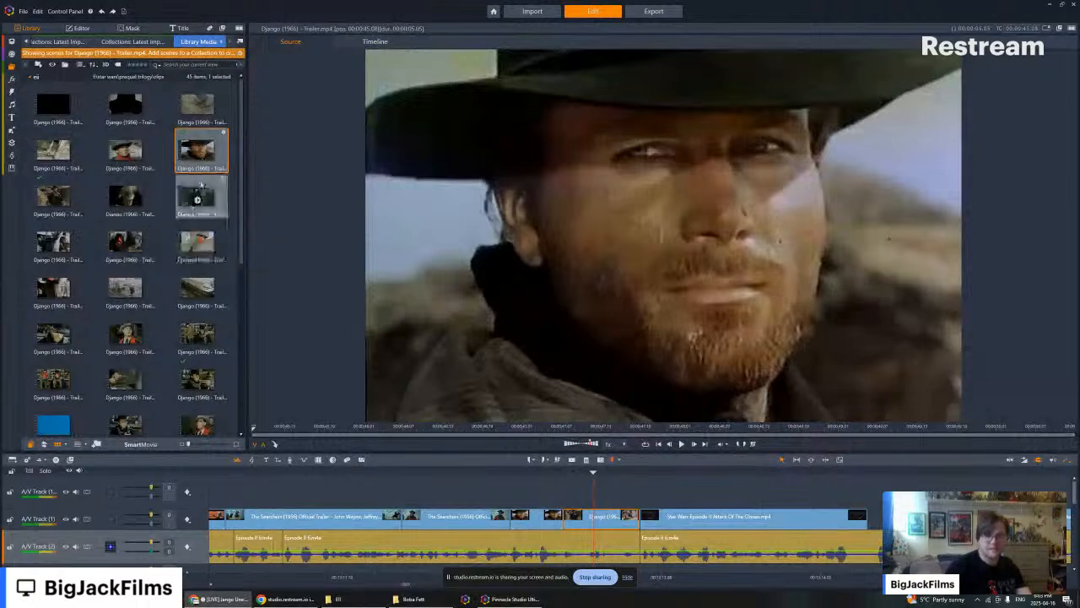
pyautogui.click(198, 200)
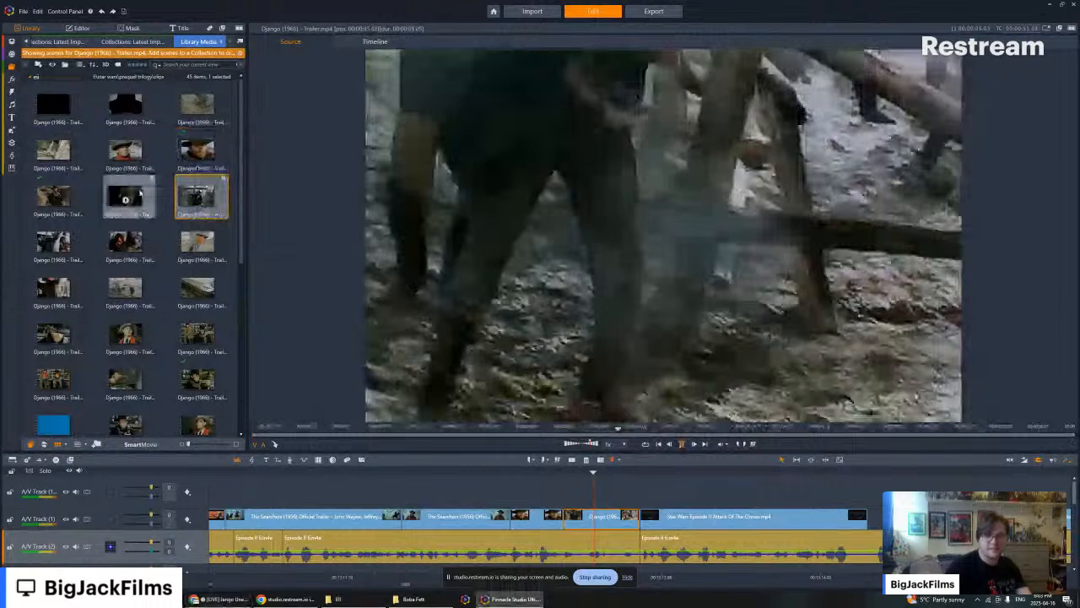
pyautogui.click(125, 200)
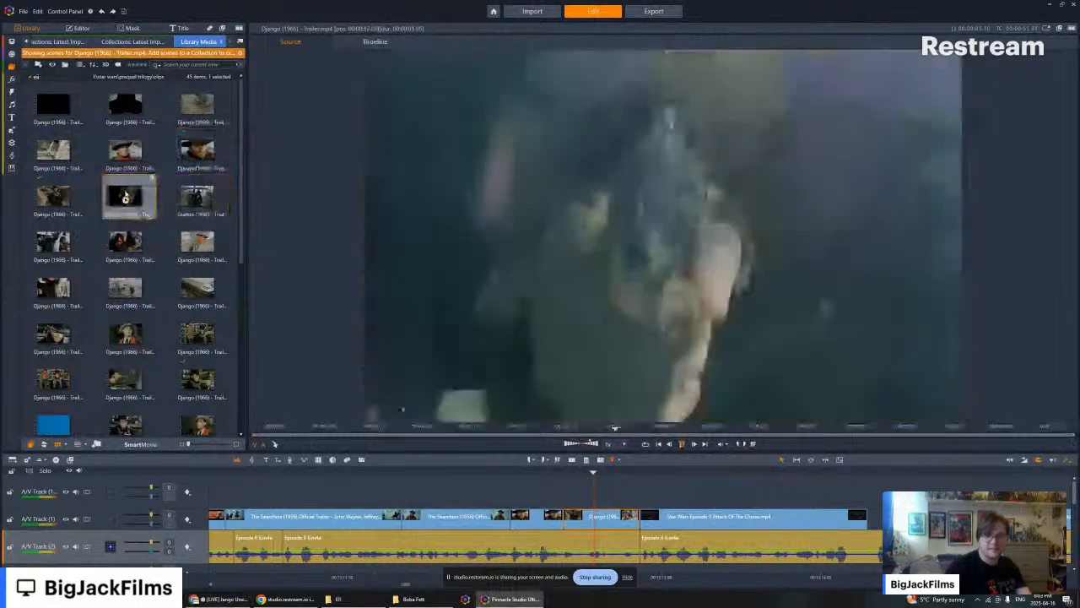
pyautogui.scroll(-3, 187, 268)
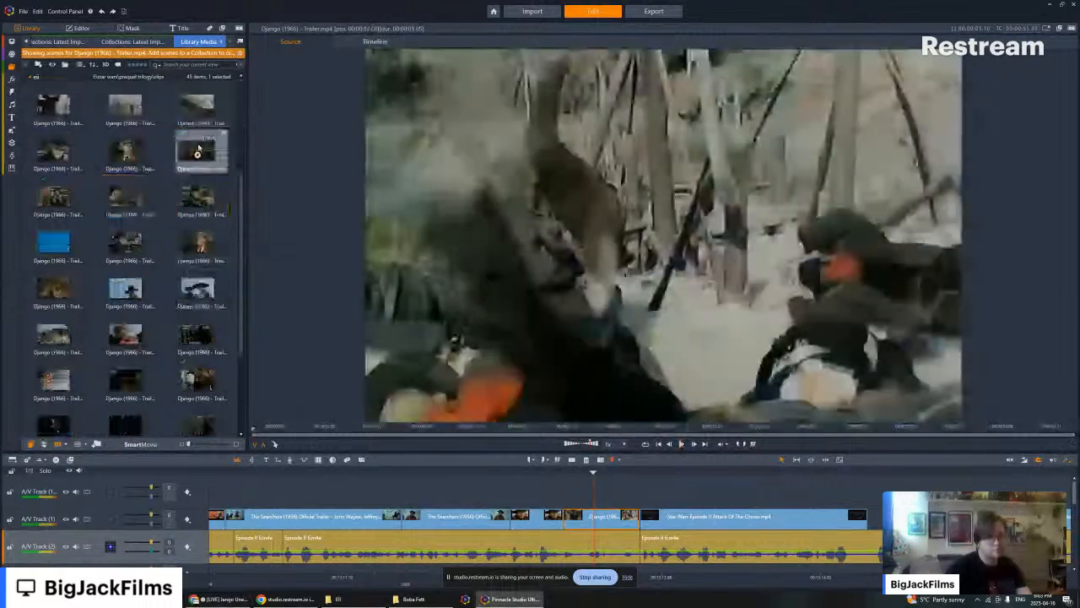
# - Select the two adjacent Django trailer scenes around the saloon shot and return the playhead to the end of the rain fight clip
pyautogui.click(198, 153)
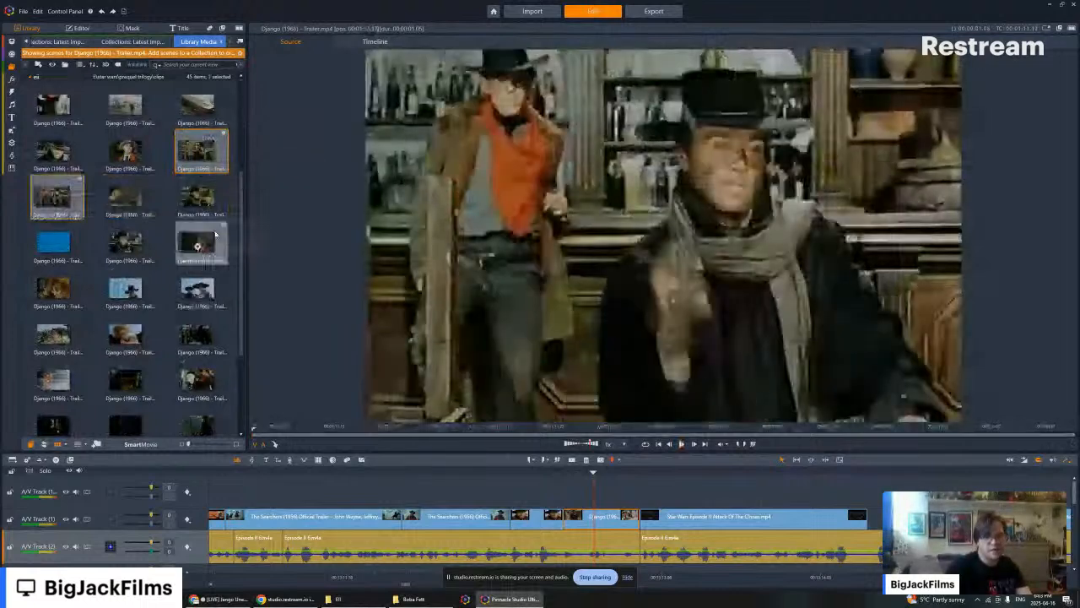
pyautogui.click(853, 475)
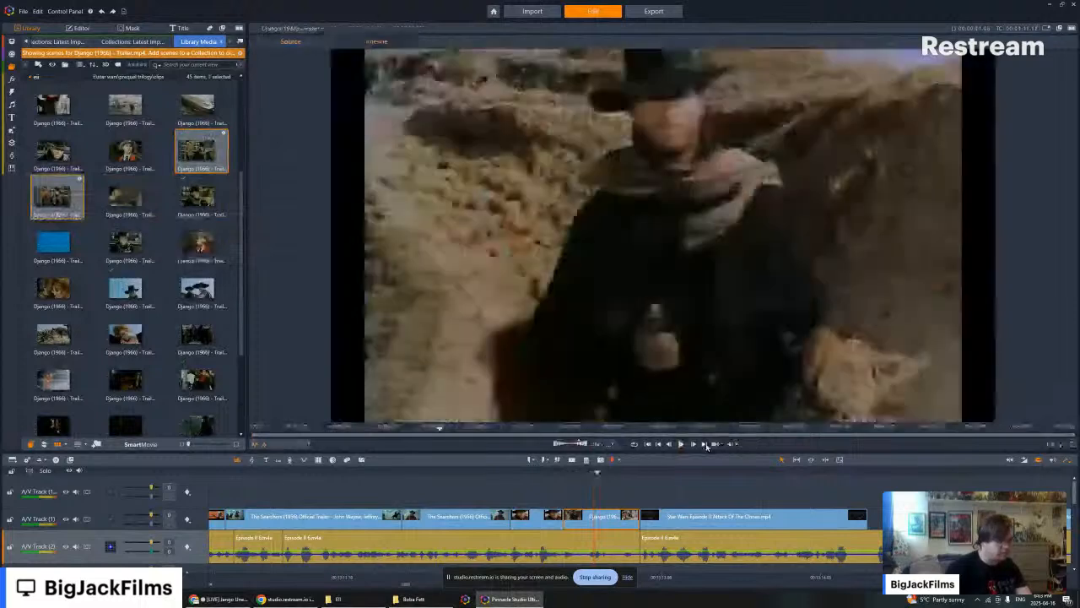
pyautogui.click(705, 444)
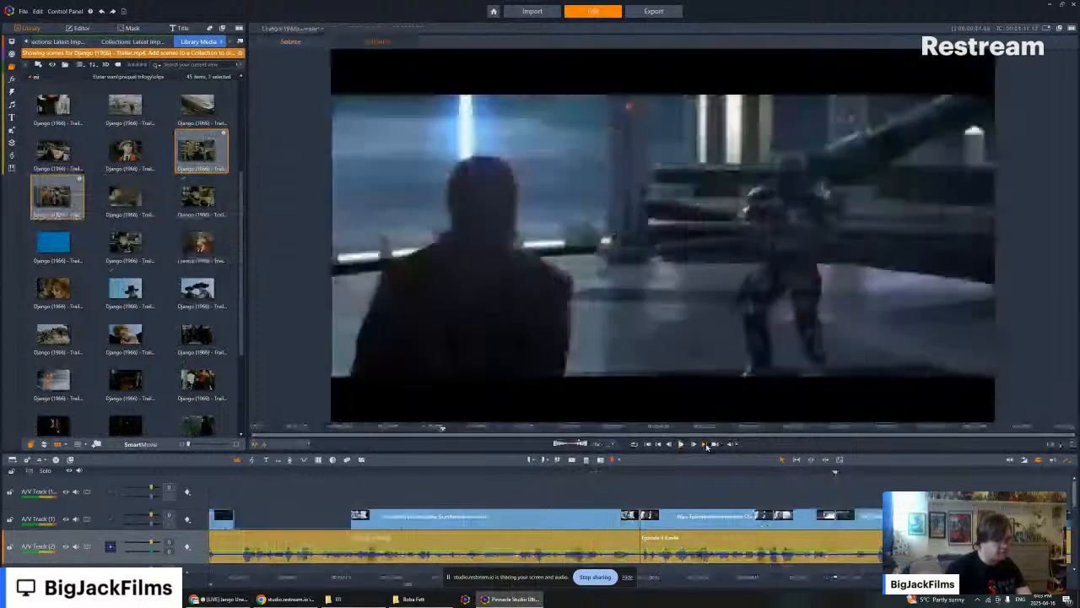
pyautogui.click(705, 443)
pyautogui.click(704, 444)
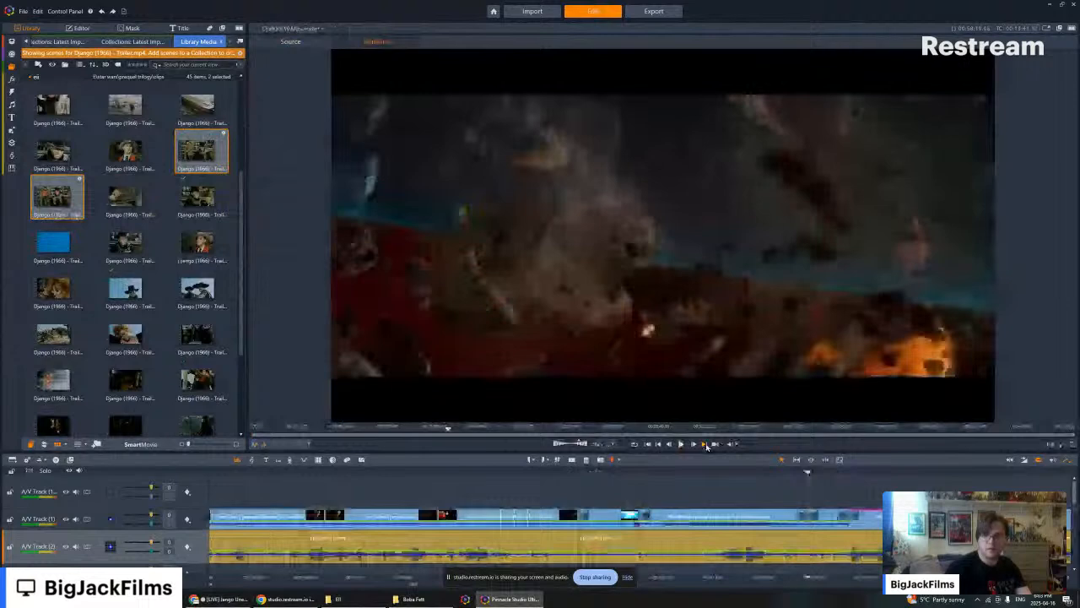
pyautogui.click(706, 444)
pyautogui.click(705, 444)
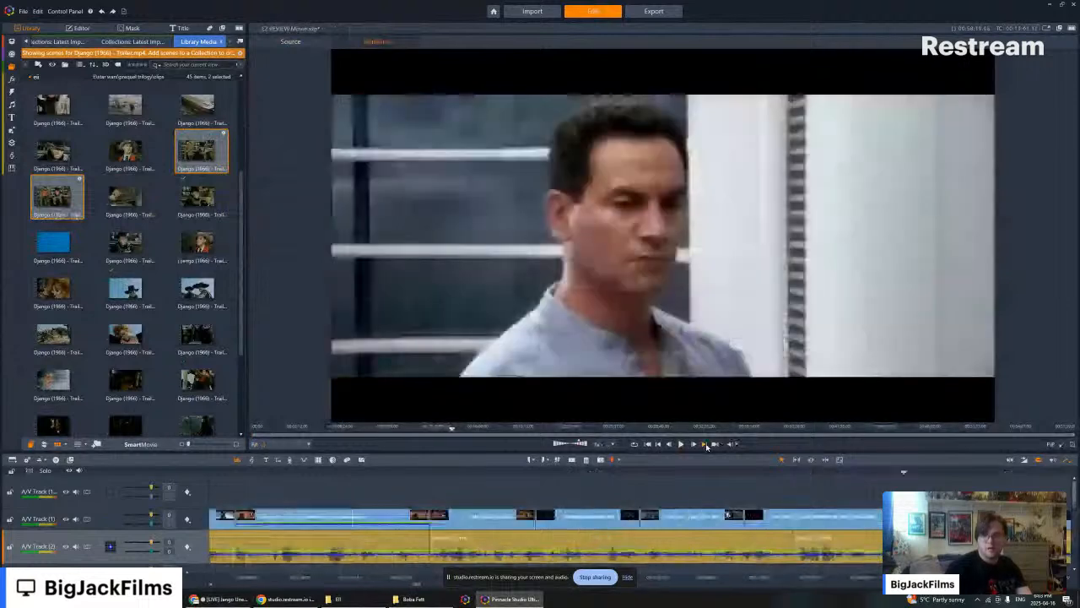
pyautogui.click(705, 444)
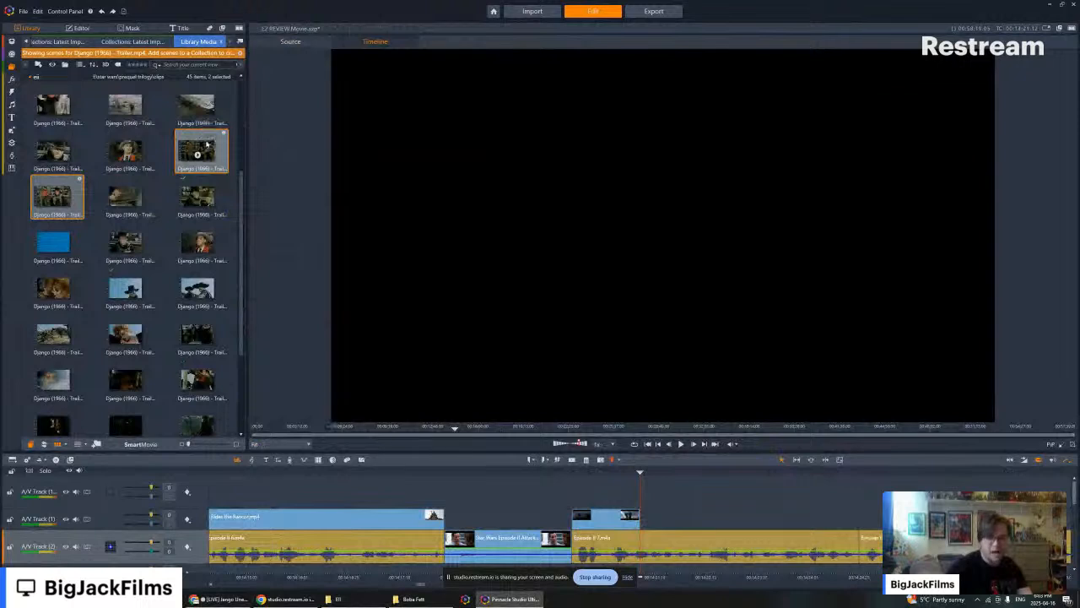
# - Place the two Django scenes, muted, after the rain fight clip, trim the first one's opening, close the gap, and play back the result
pyautogui.moveTo(212, 146); pyautogui.dragTo(654, 517)
pyautogui.rightClick(654, 517)
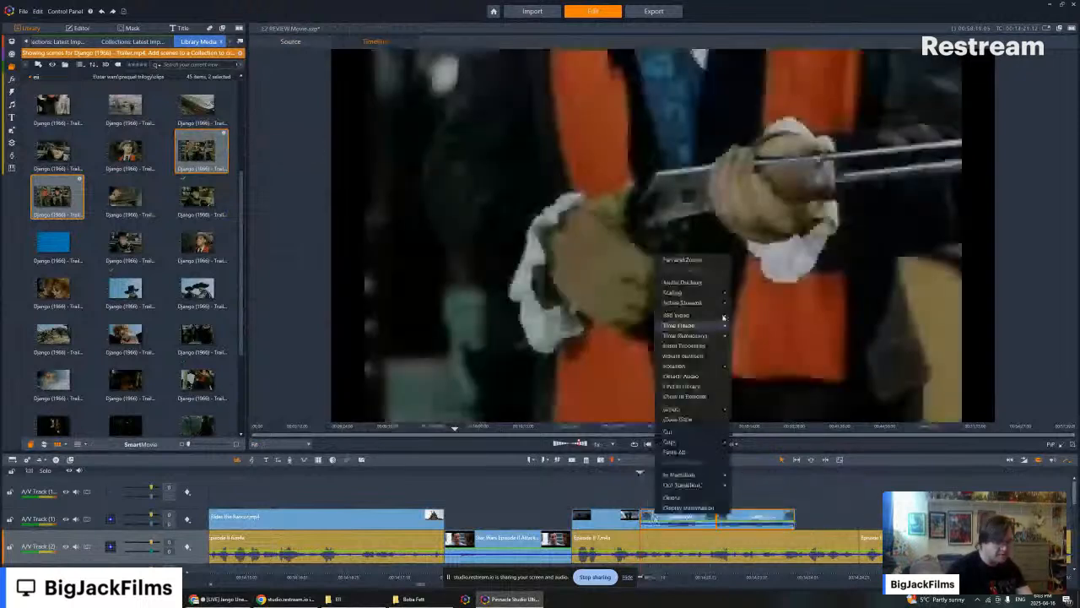
pyautogui.moveTo(700, 302)
pyautogui.click(760, 313)
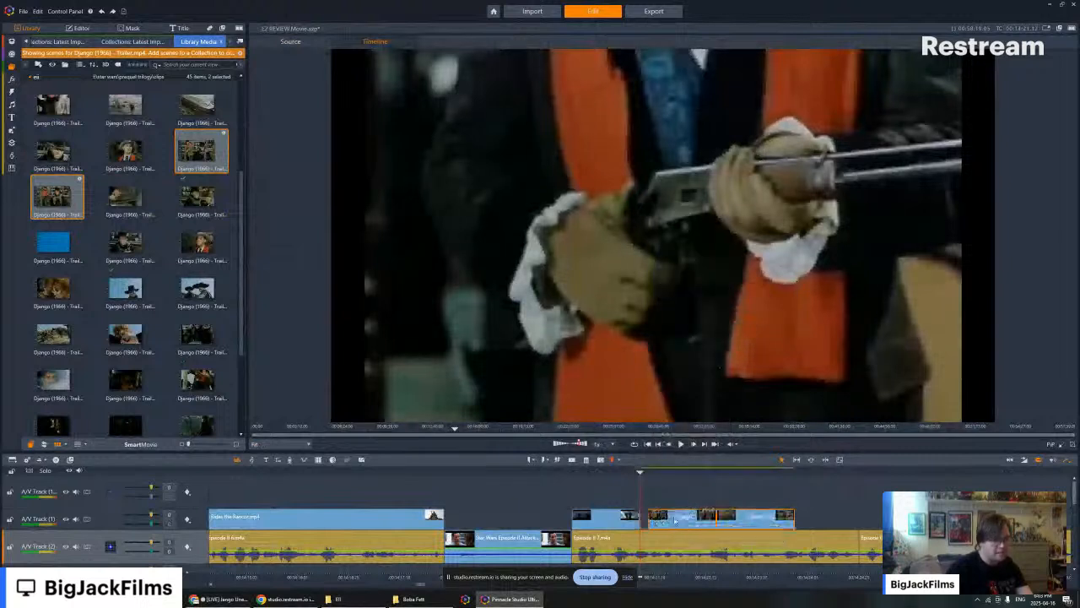
pyautogui.click(607, 471)
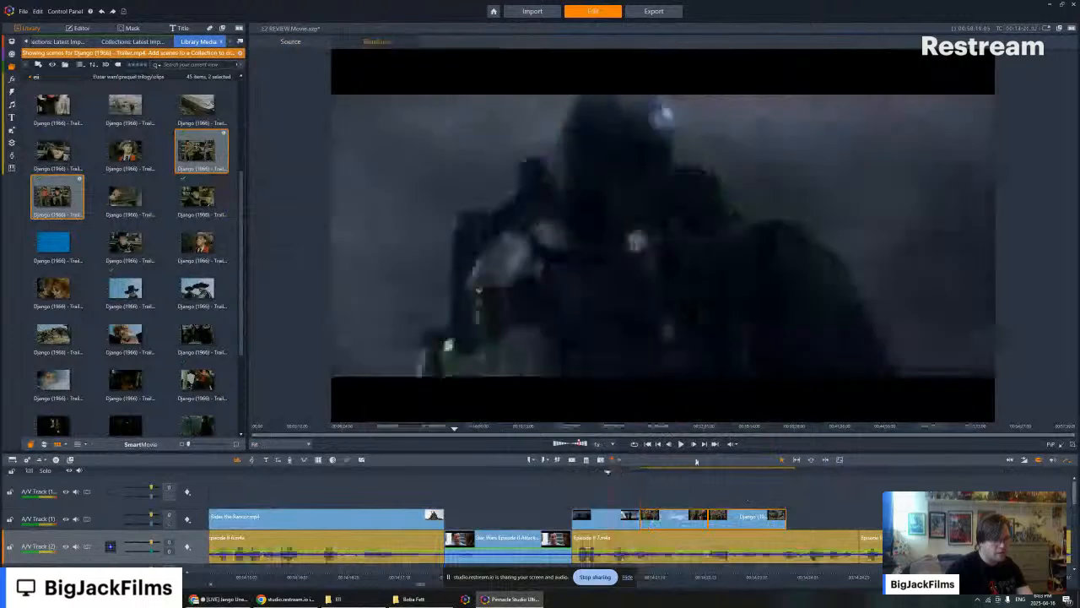
pyautogui.click(681, 443)
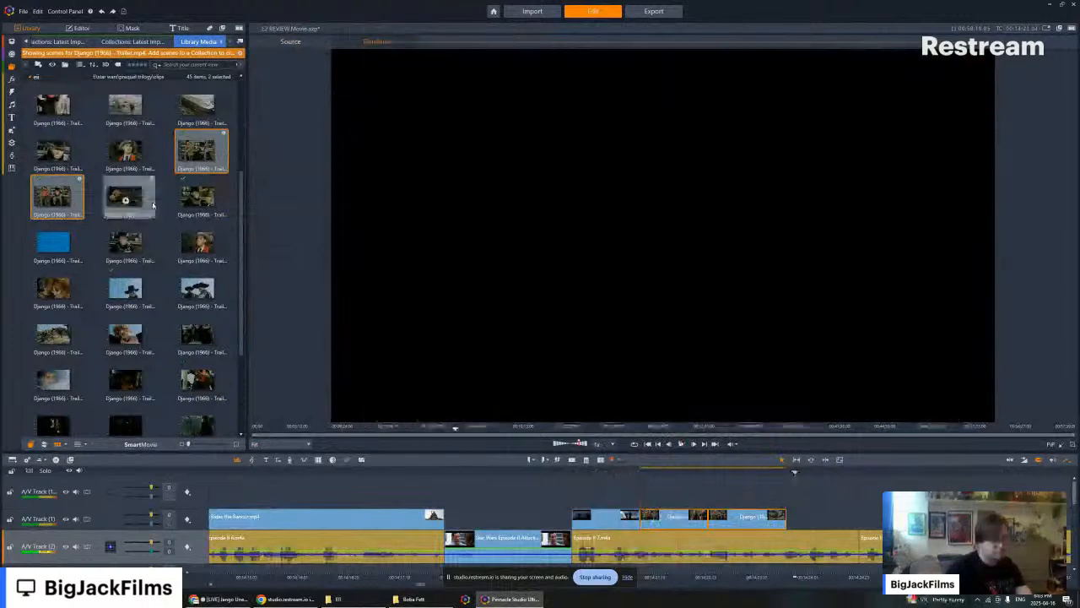
# - Preview the next Django trailer scenes and place the scene of Django aiming his revolver, muted, after the last Django clip
pyautogui.click(125, 201)
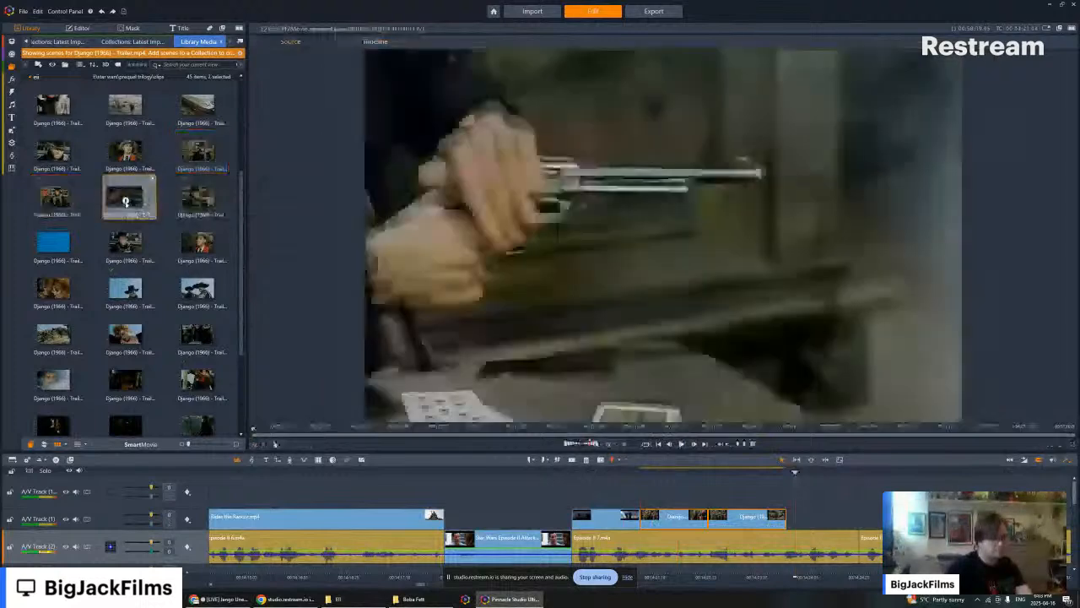
pyautogui.press('space')
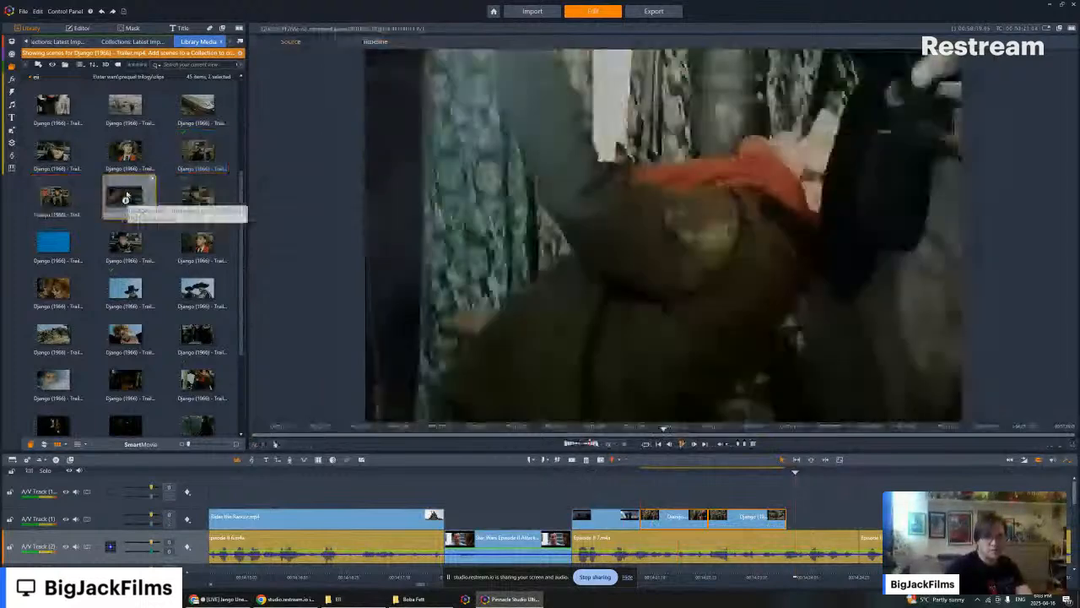
pyautogui.click(124, 244)
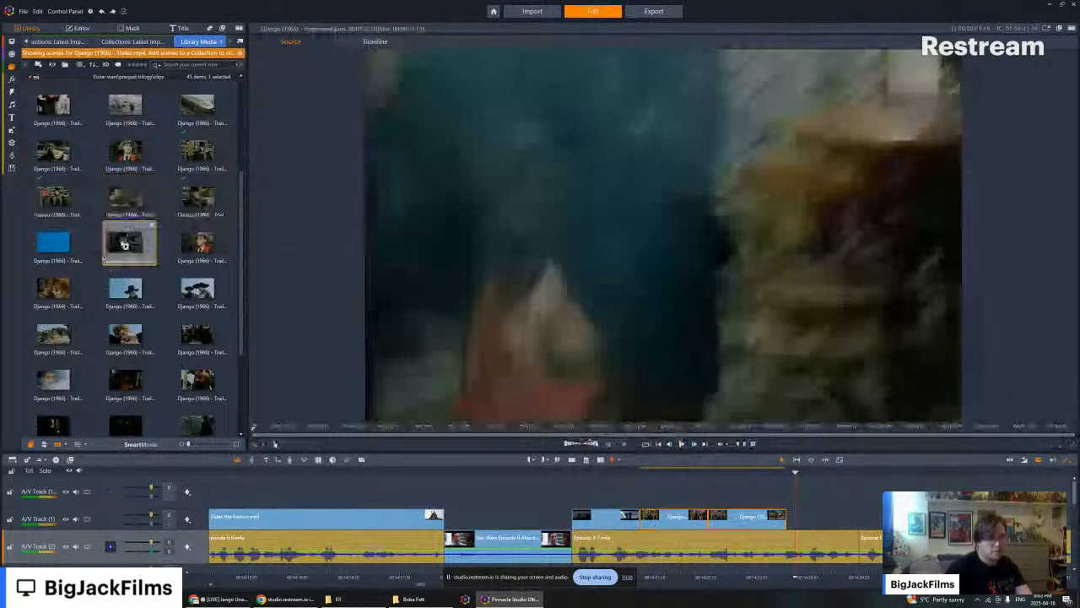
pyautogui.press('space')
pyautogui.moveTo(124, 244); pyautogui.dragTo(806, 516)
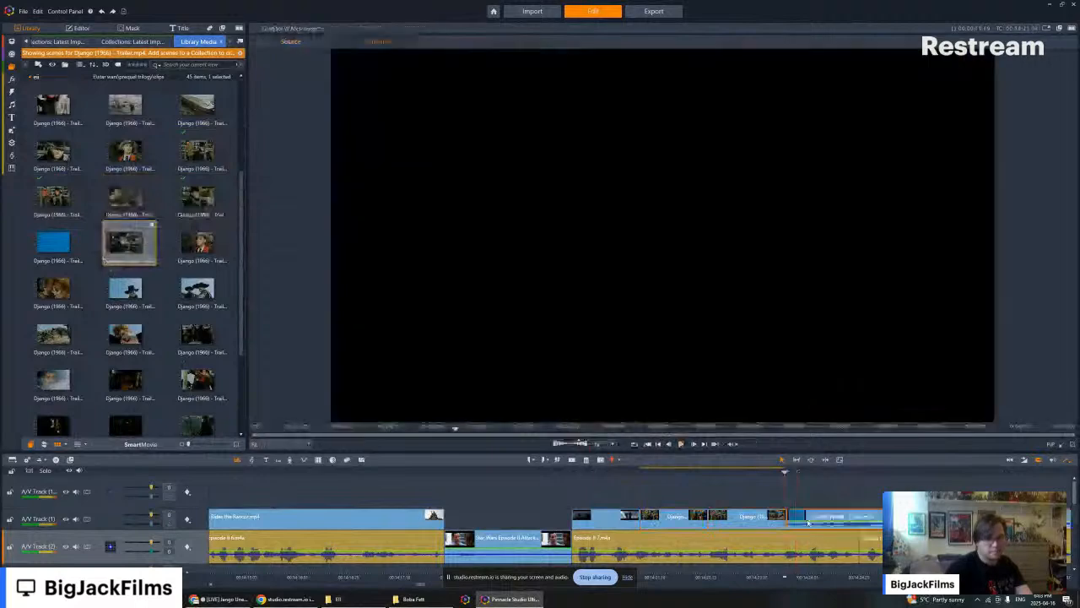
pyautogui.rightClick(815, 516)
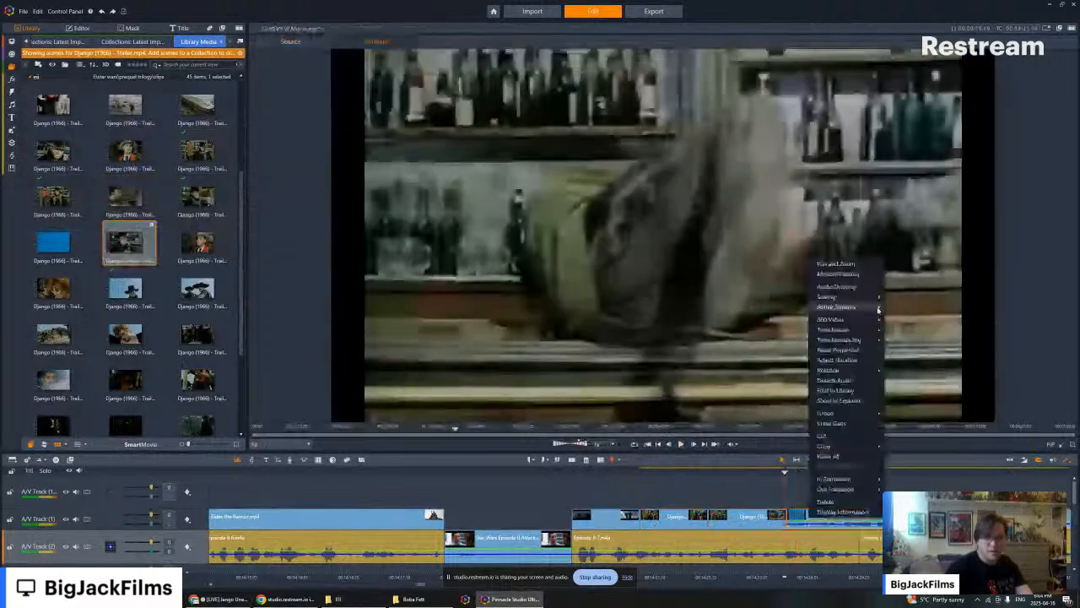
pyautogui.click(903, 317)
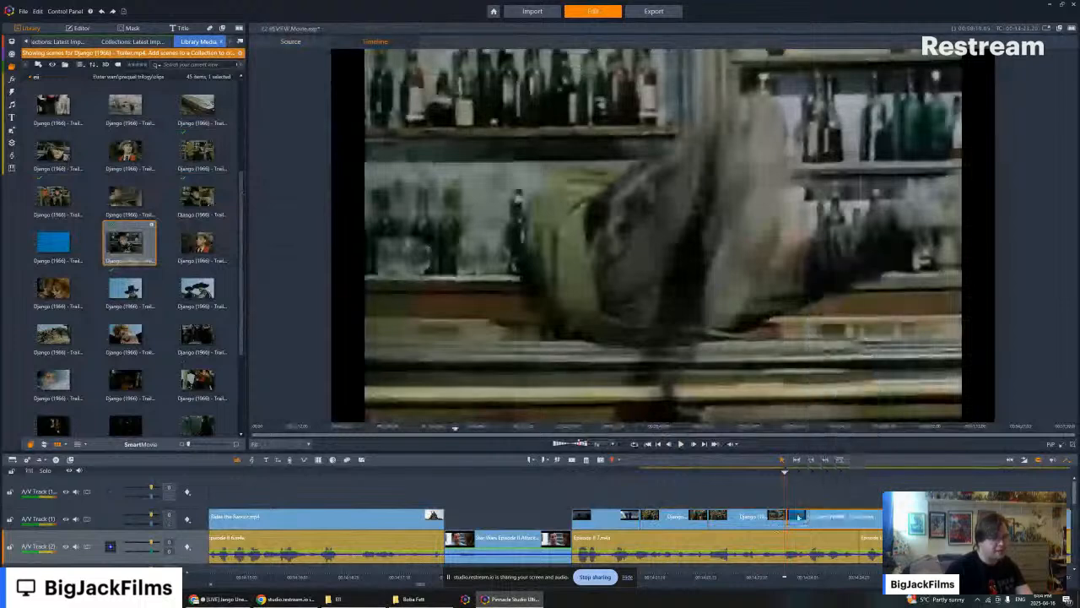
# - Trim off the new Django clip's opening bar shot, close the gap, and play back the sequence from the rain fight clip
pyautogui.moveTo(814, 519); pyautogui.dragTo(817, 517)
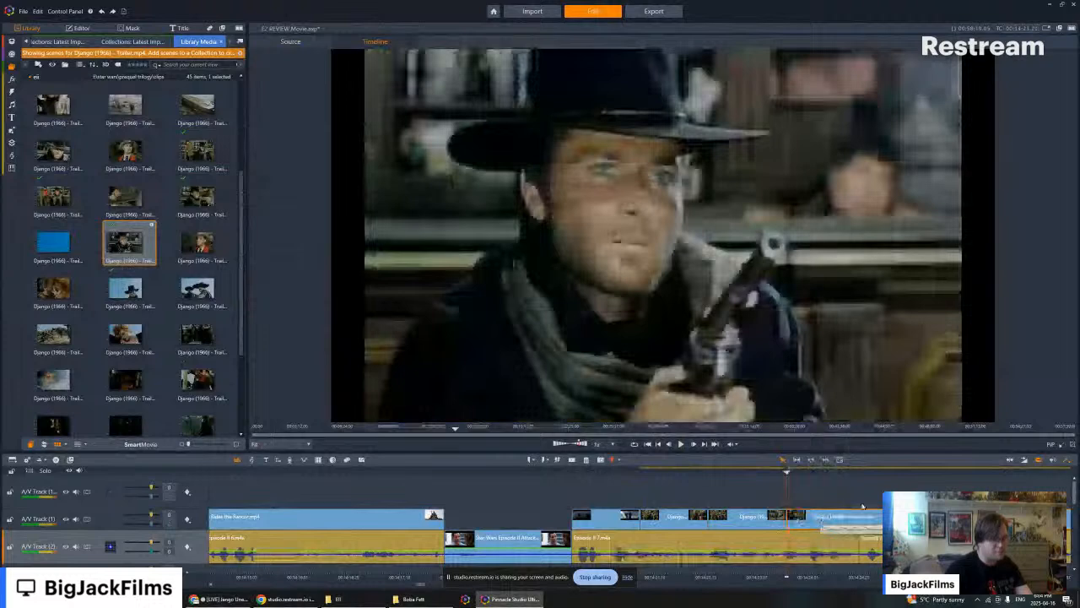
pyautogui.press('Left')
pyautogui.press('Left')
pyautogui.press('Left')
pyautogui.press('Left')
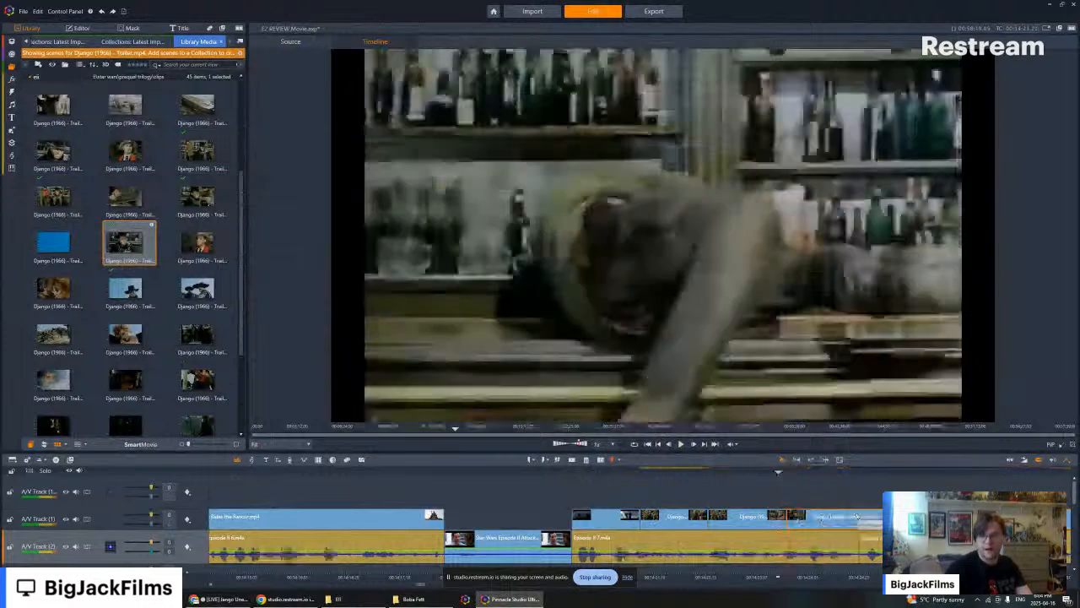
pyautogui.moveTo(778, 472); pyautogui.dragTo(600, 481)
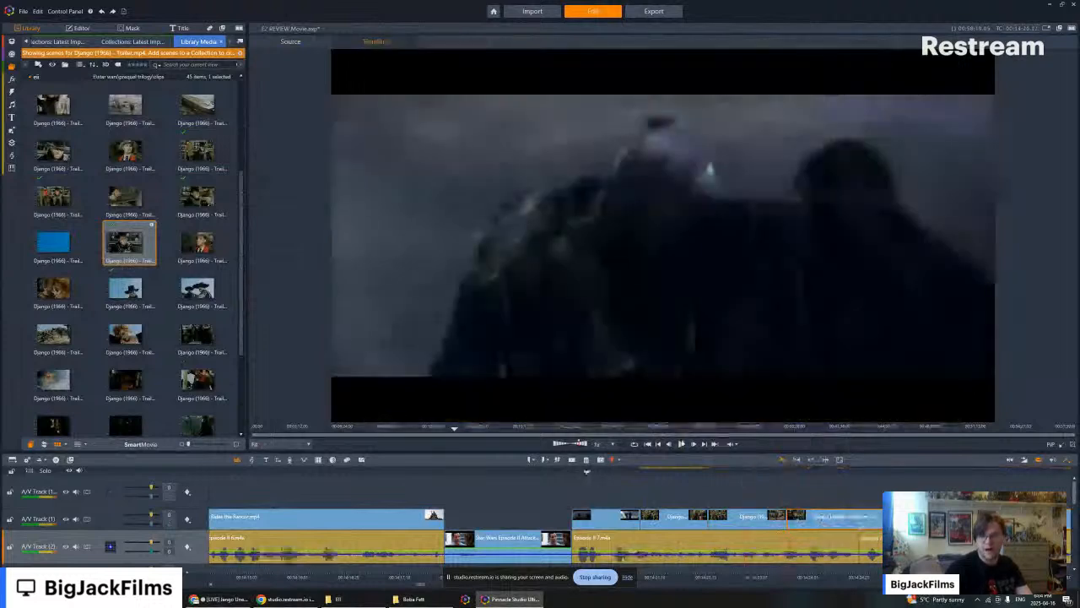
pyautogui.click(681, 443)
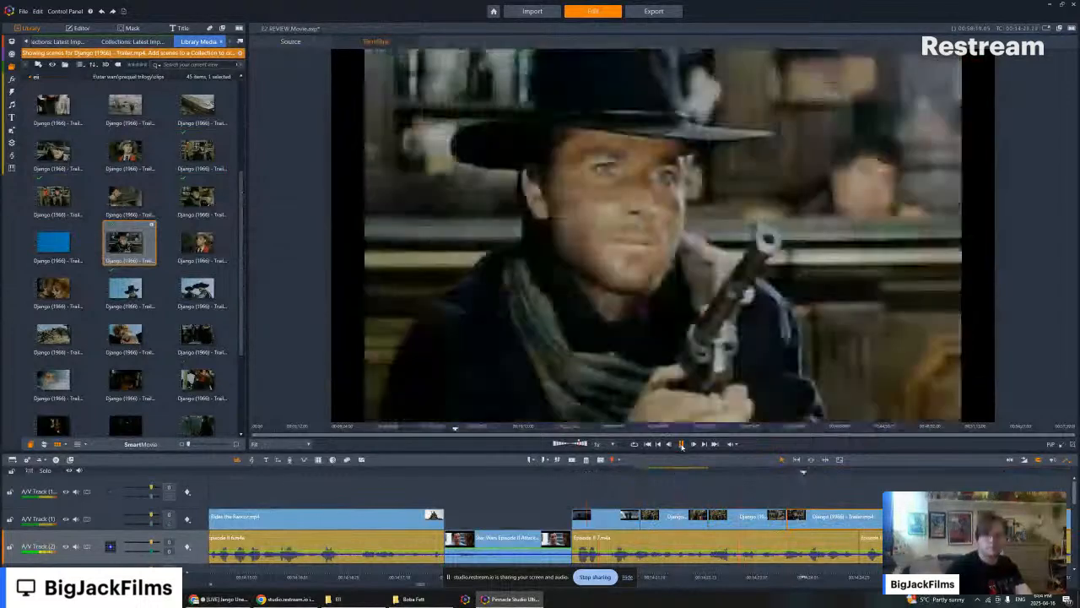
pyautogui.press('space')
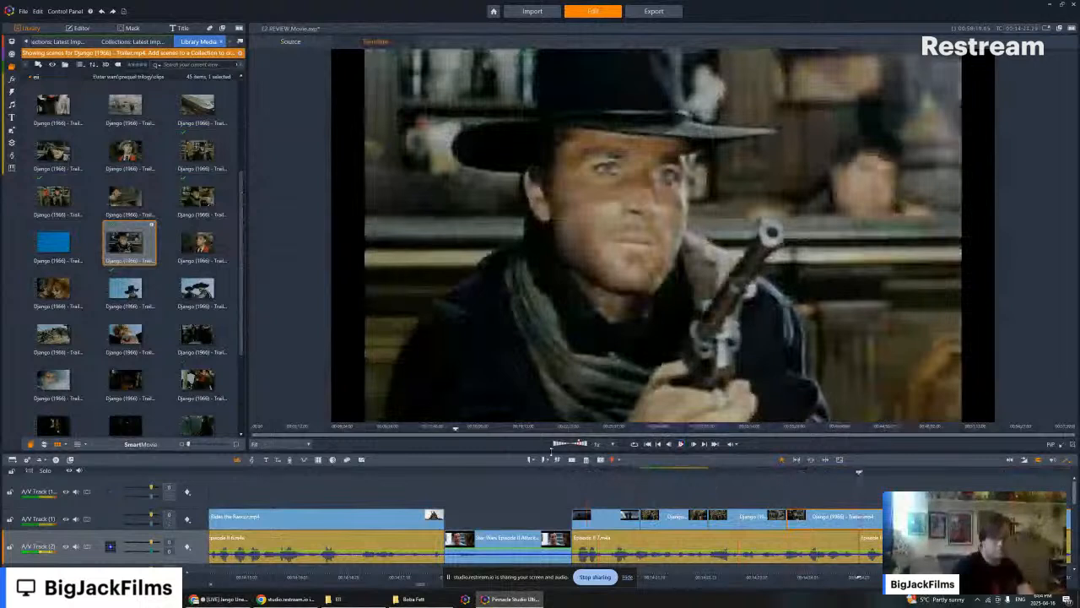
# - Split the last Django clip where the Episode II narration segment ends and delete the remainder
pyautogui.click(573, 460)
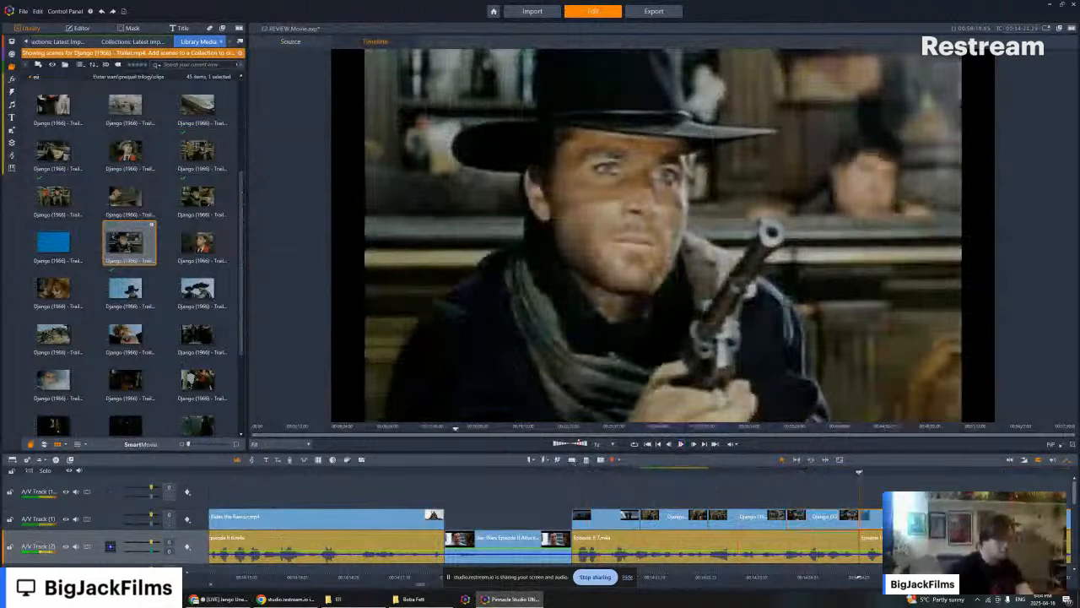
pyautogui.rightClick(886, 517)
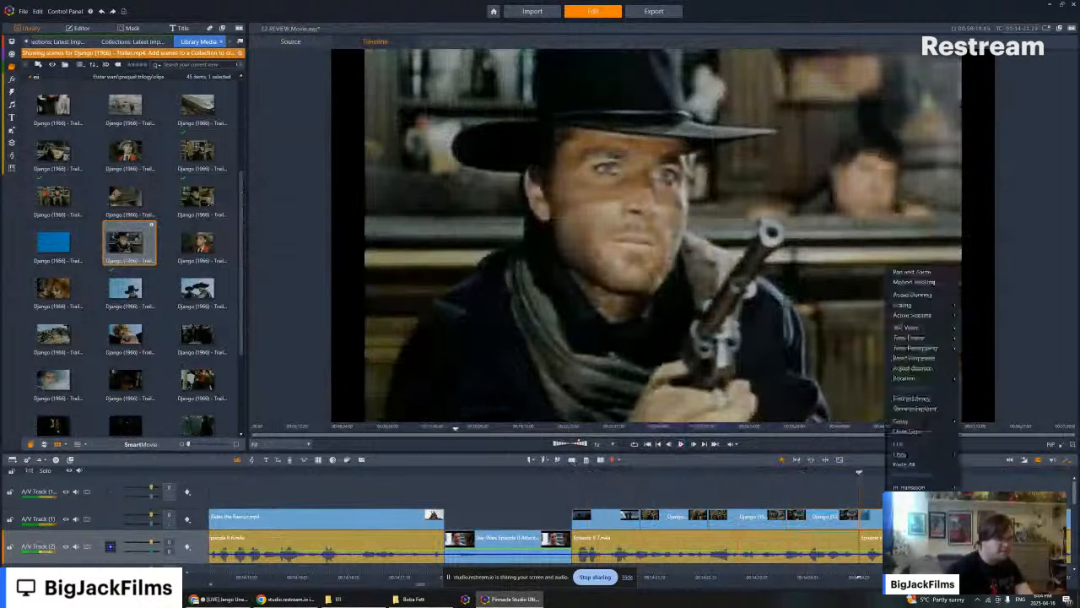
pyautogui.click(906, 475)
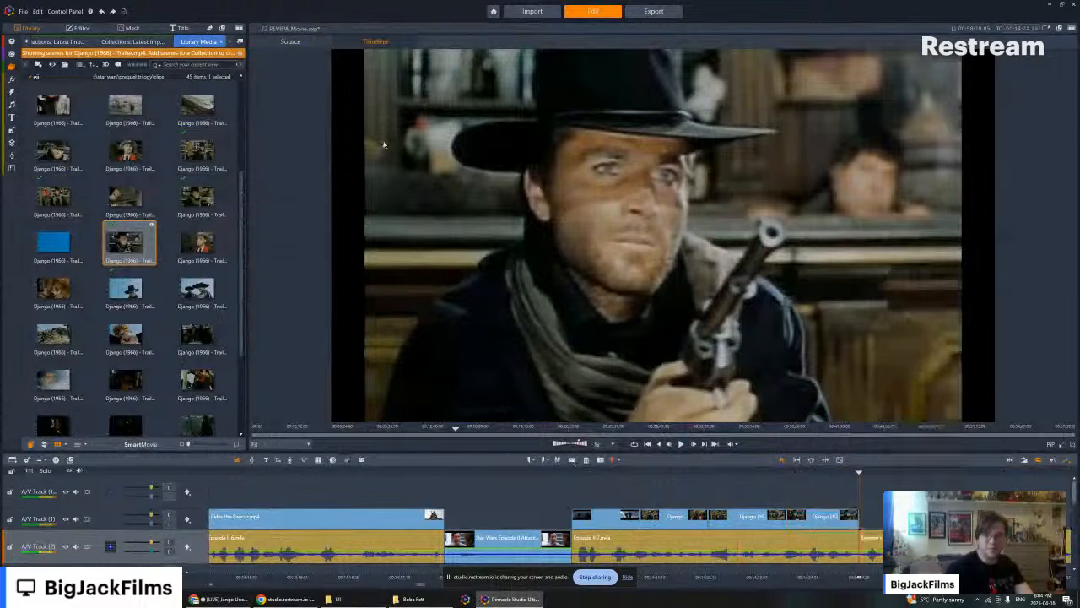
# - Locate the timeline's Attack of the Clones clip in the library and browse its scenes for a dark shot of a cloaked figure
pyautogui.click(135, 41)
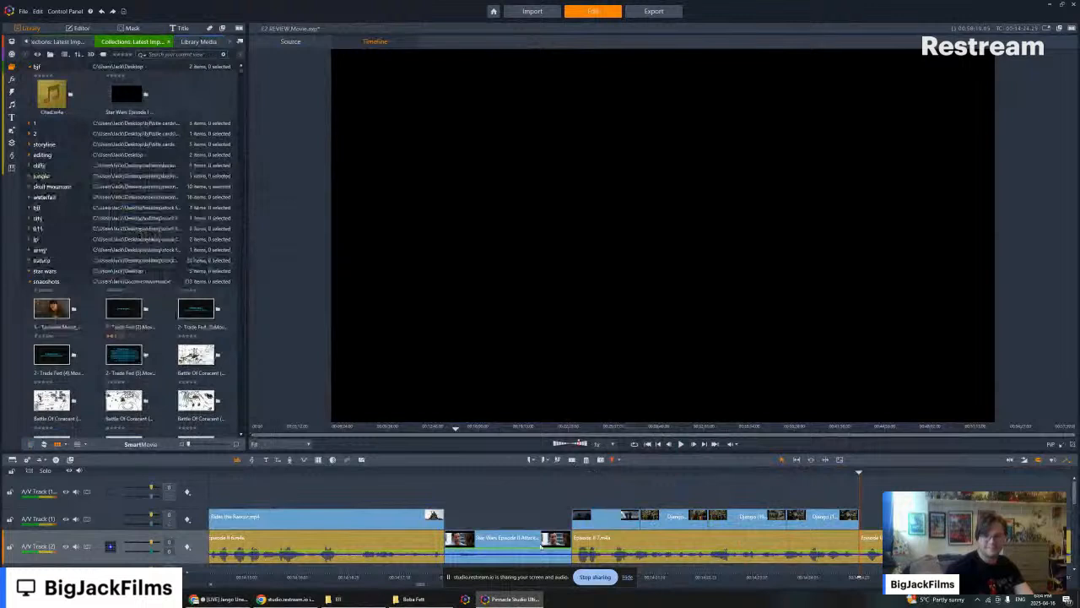
pyautogui.click(536, 546)
pyautogui.rightClick(535, 546)
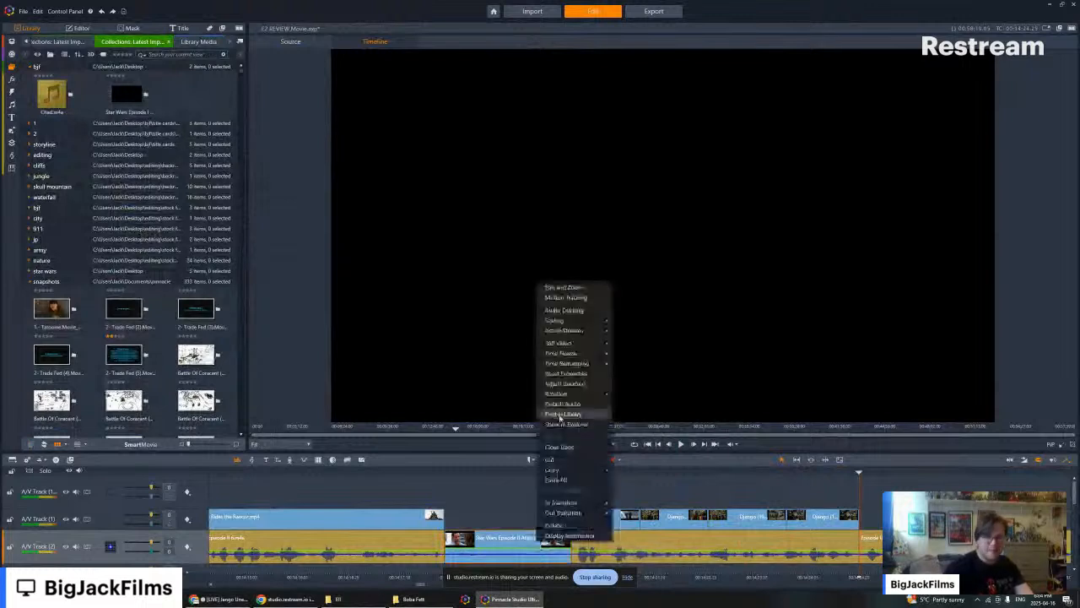
pyautogui.click(561, 413)
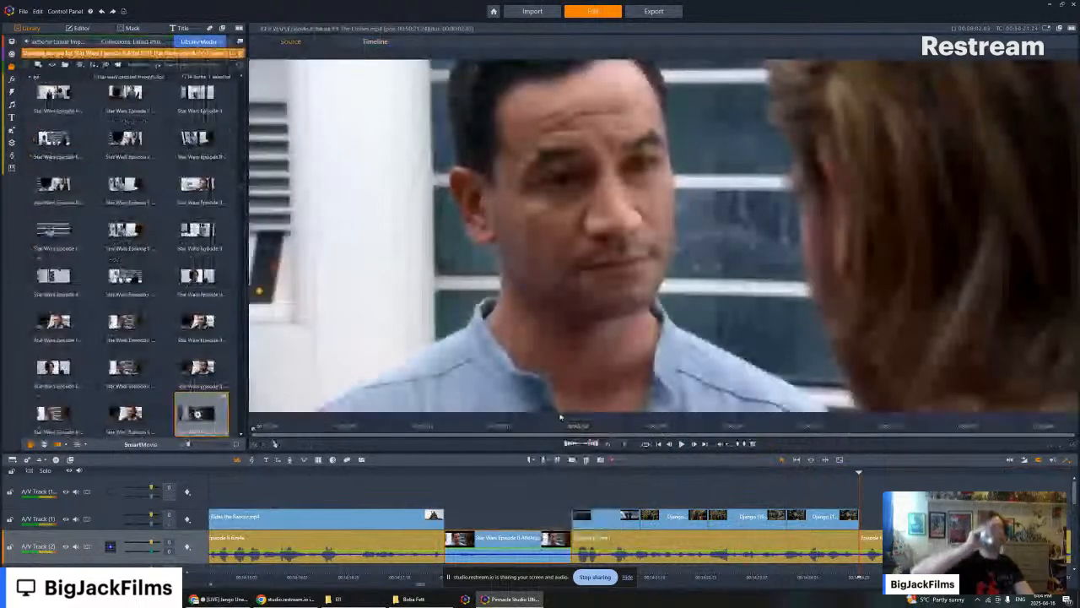
pyautogui.scroll(-10, 181, 290)
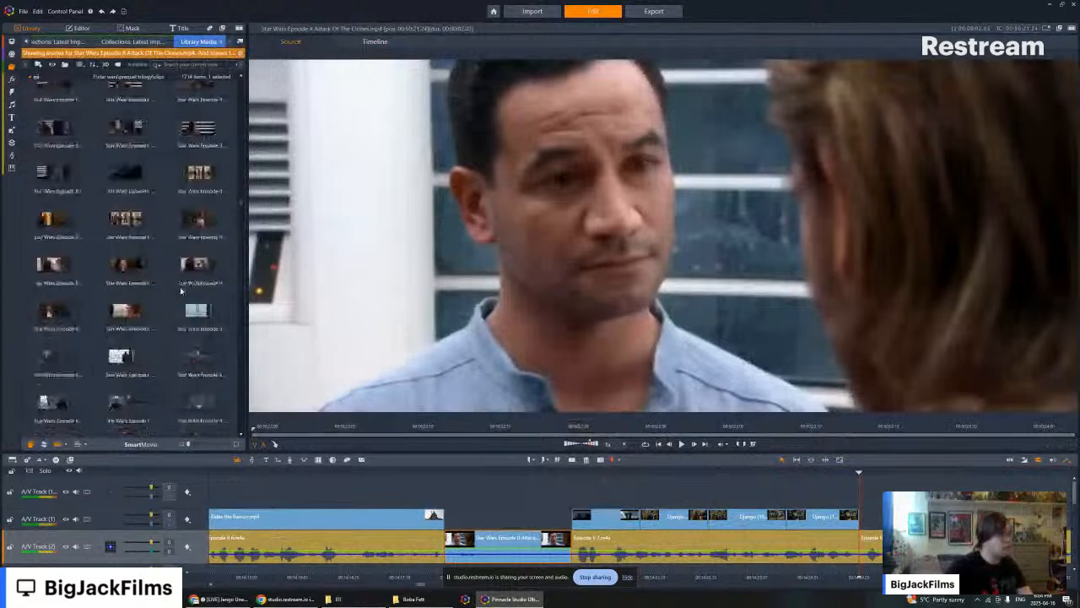
pyautogui.scroll(-5, 180, 290)
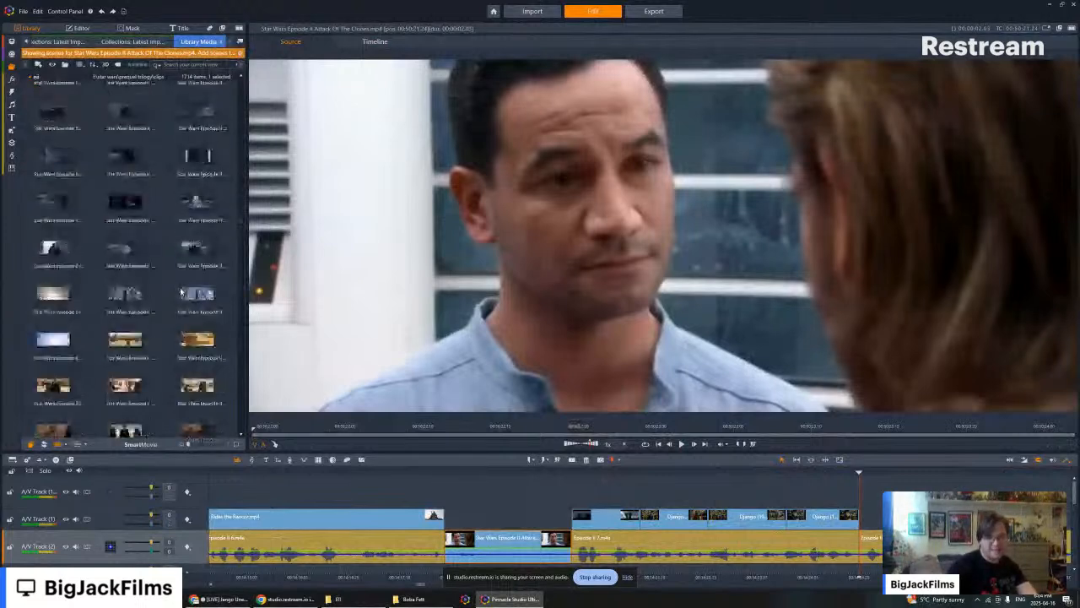
pyautogui.scroll(-3, 181, 291)
pyautogui.scroll(-3, 180, 290)
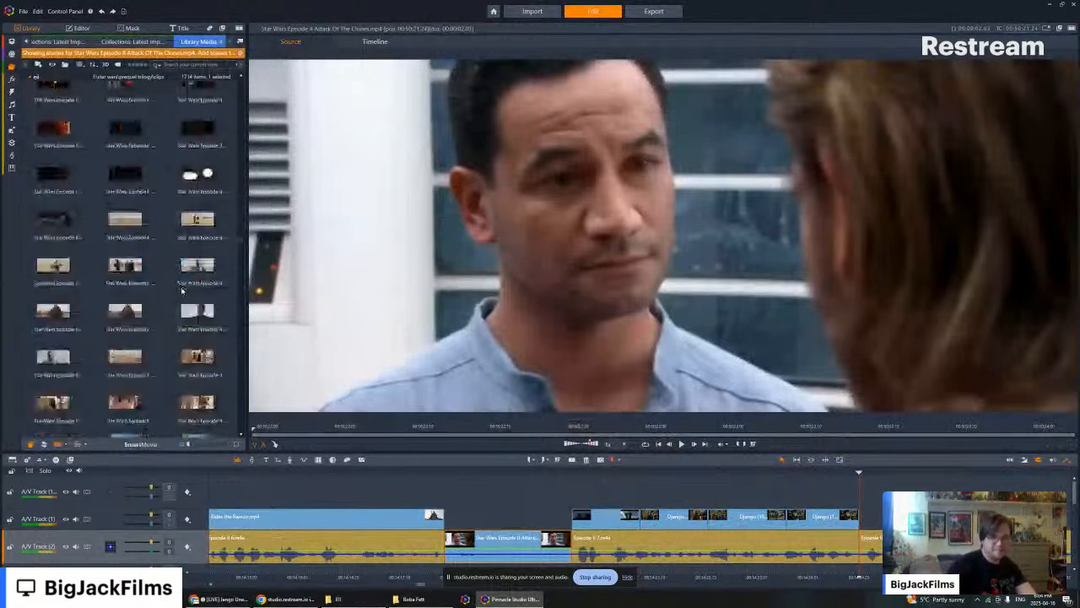
pyautogui.scroll(-3, 181, 290)
pyautogui.scroll(-3, 182, 291)
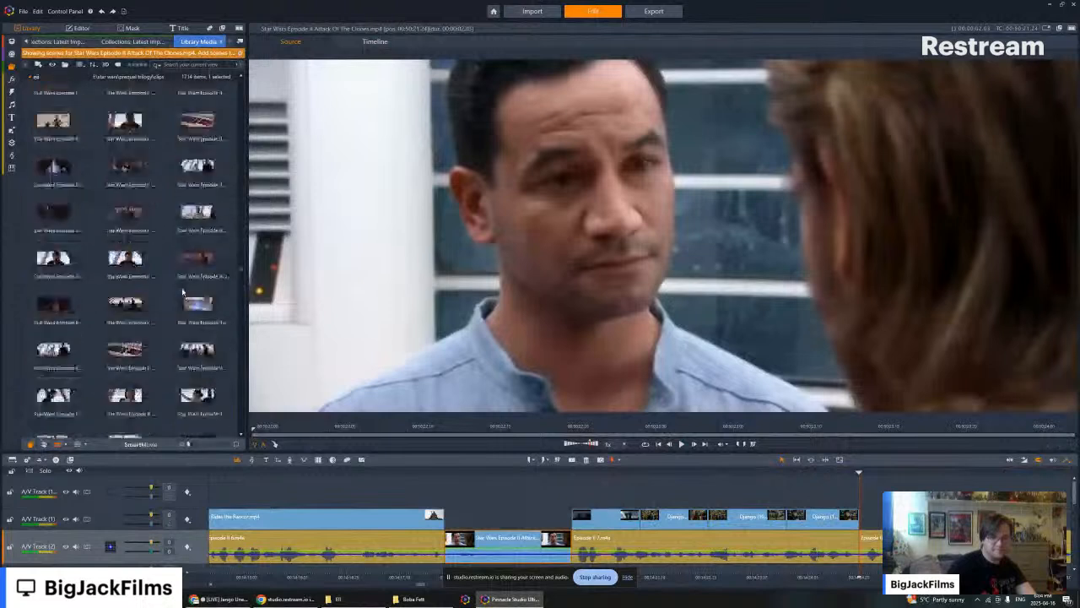
pyautogui.scroll(-3, 182, 292)
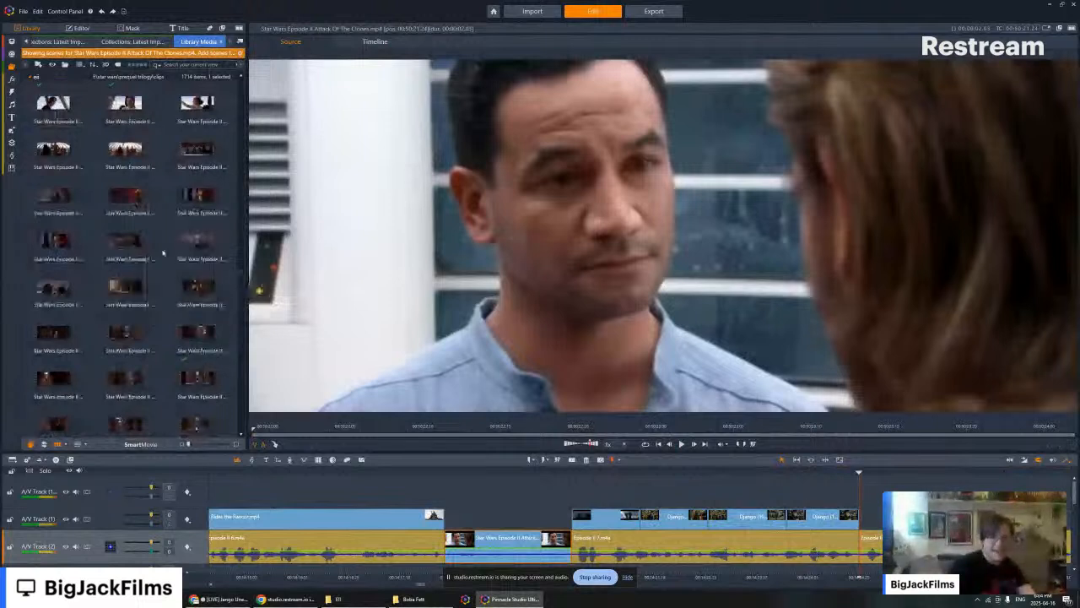
# - Place the Attack of the Clones scene of the cloaked figure walking through the archway, muted, after the last Django clip
pyautogui.click(52, 150)
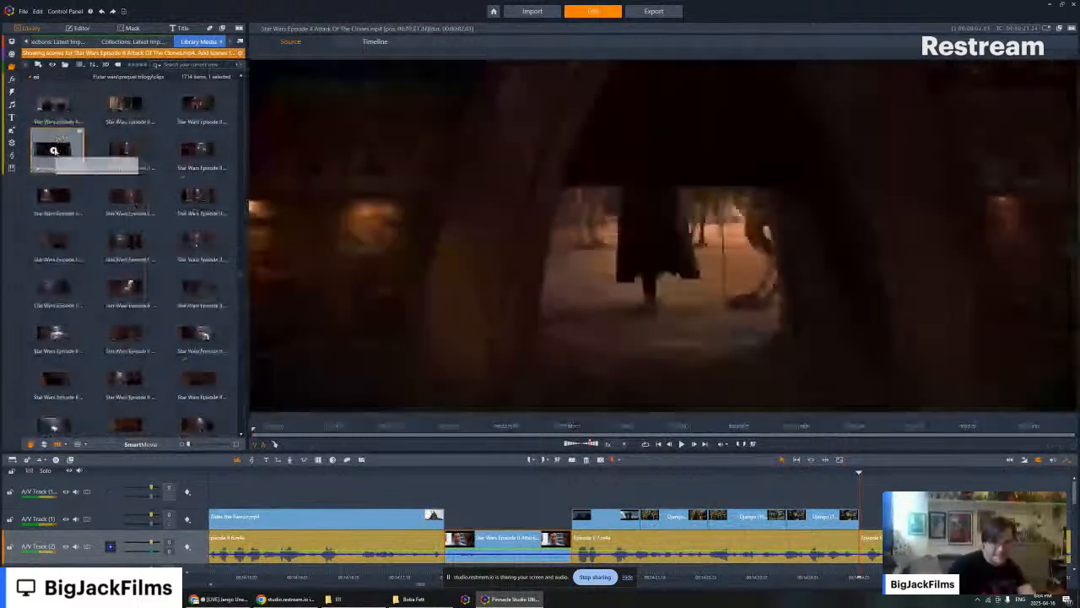
pyautogui.moveTo(54, 149); pyautogui.dragTo(888, 516)
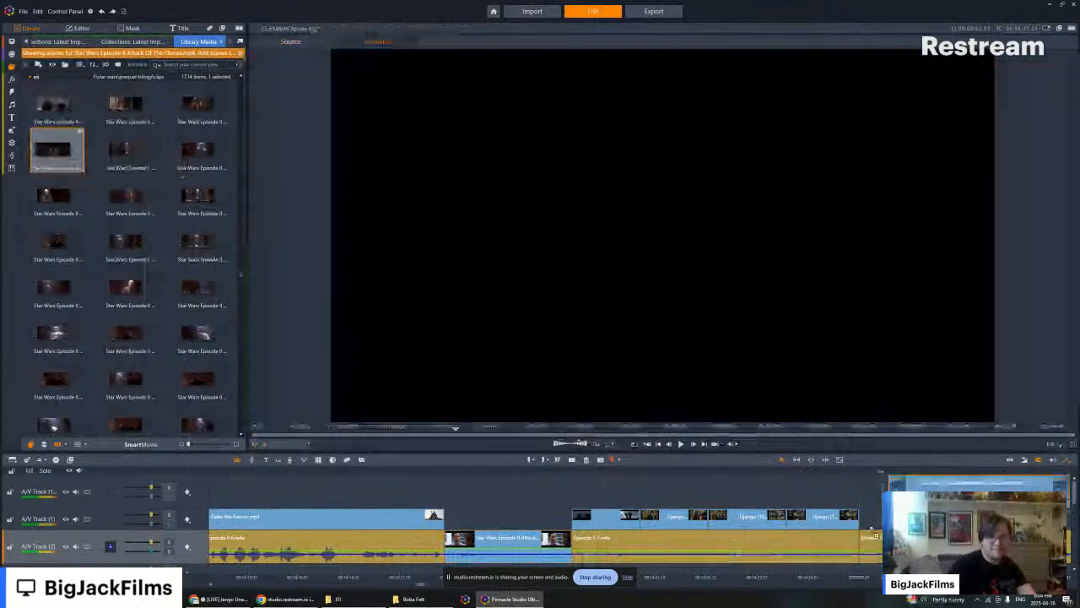
pyautogui.press('space')
pyautogui.rightClick(891, 517)
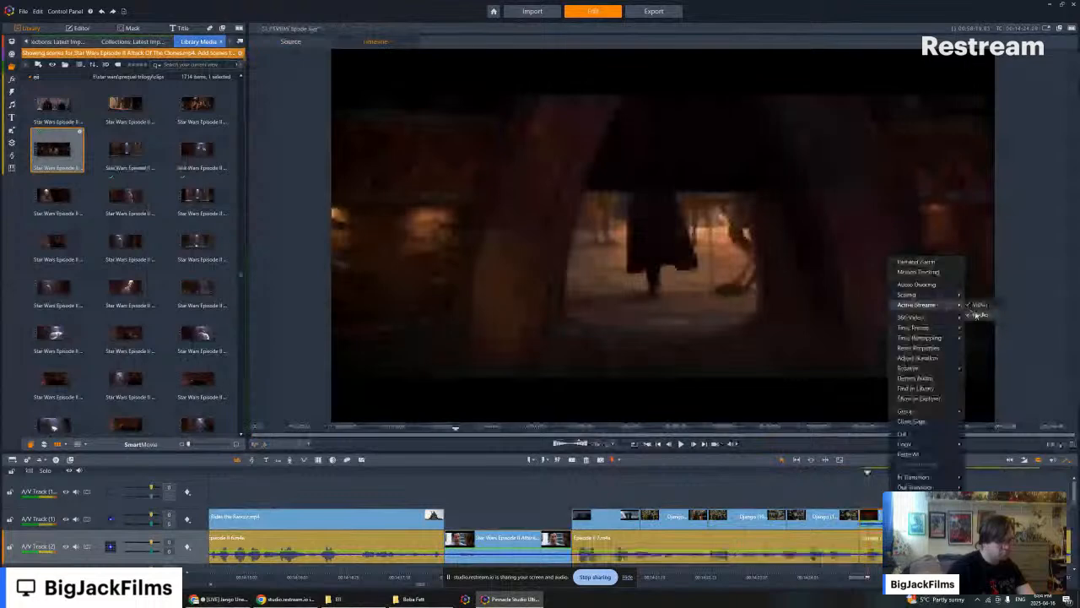
pyautogui.click(978, 315)
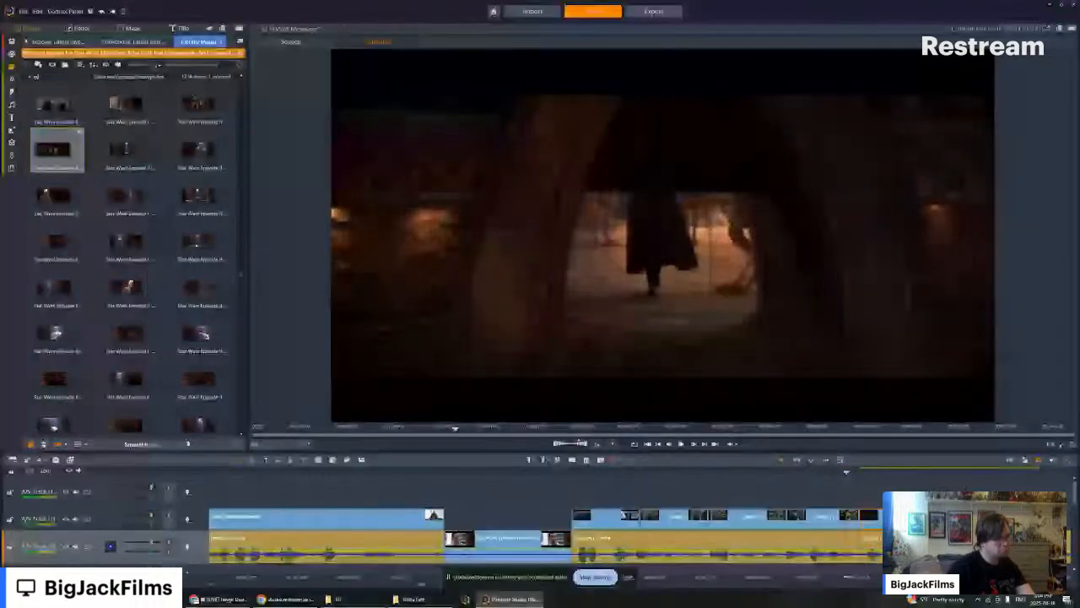
# - Play back the transition from the last Django clip into the cloaked figure scene and on past its end
pyautogui.click(826, 577)
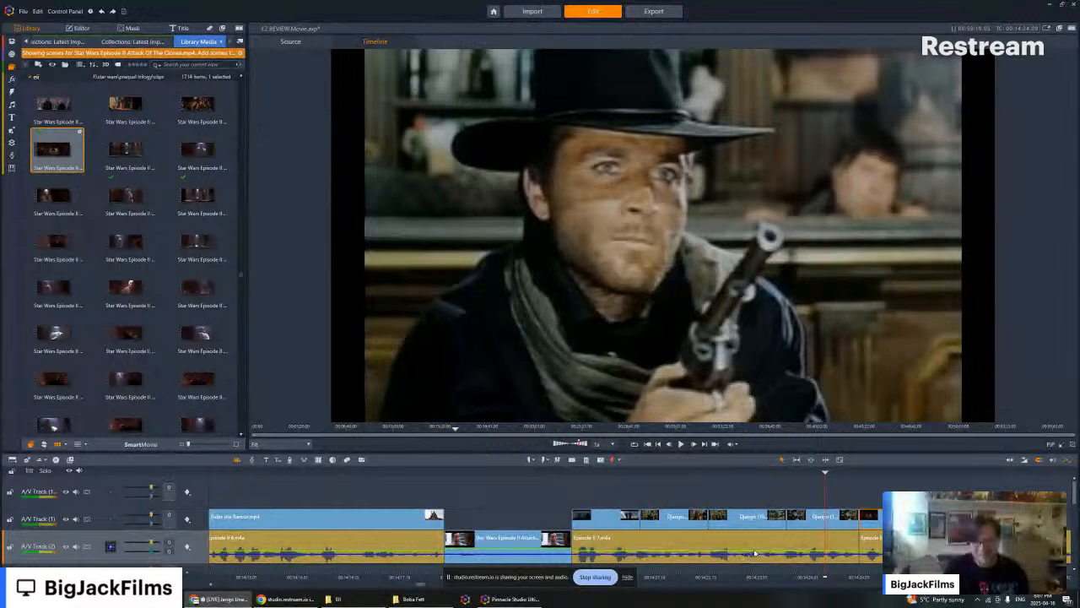
pyautogui.press('Left')
pyautogui.press('Left')
pyautogui.press('Left')
pyautogui.press('Left')
pyautogui.press('Left')
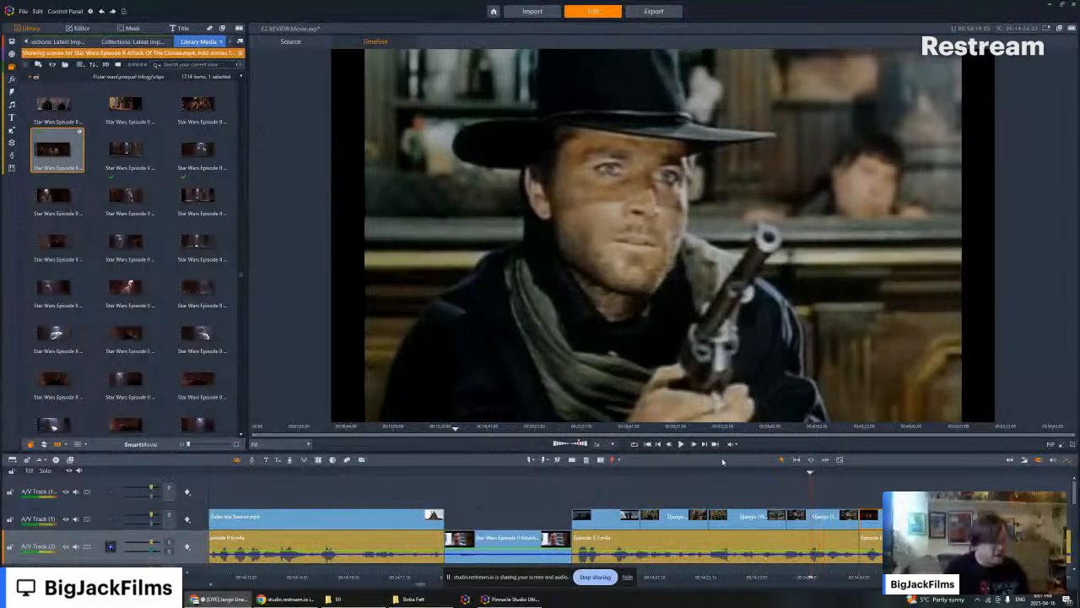
pyautogui.click(682, 445)
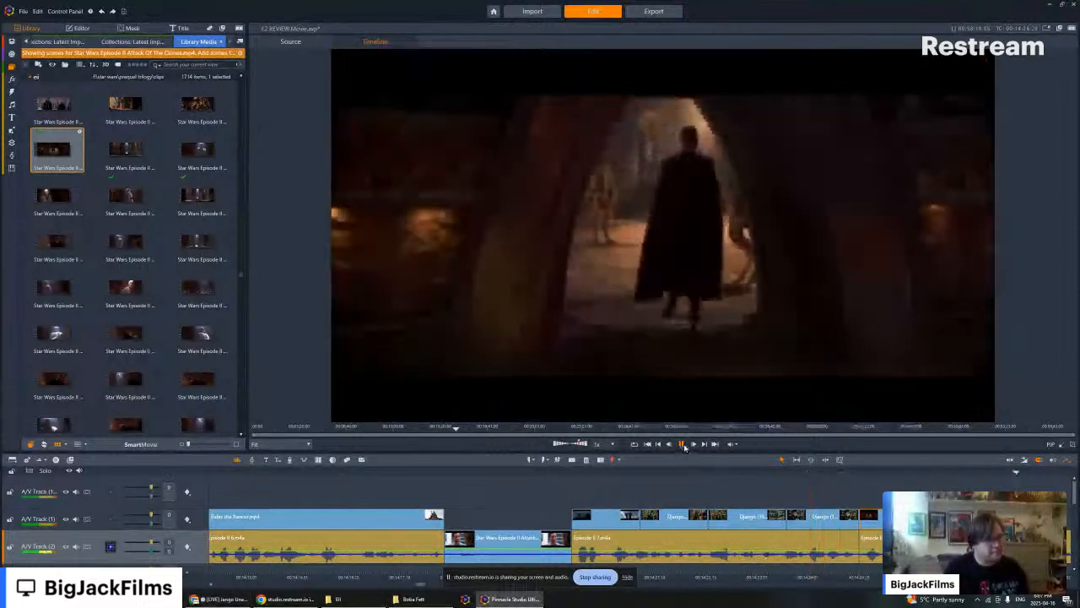
pyautogui.click(682, 445)
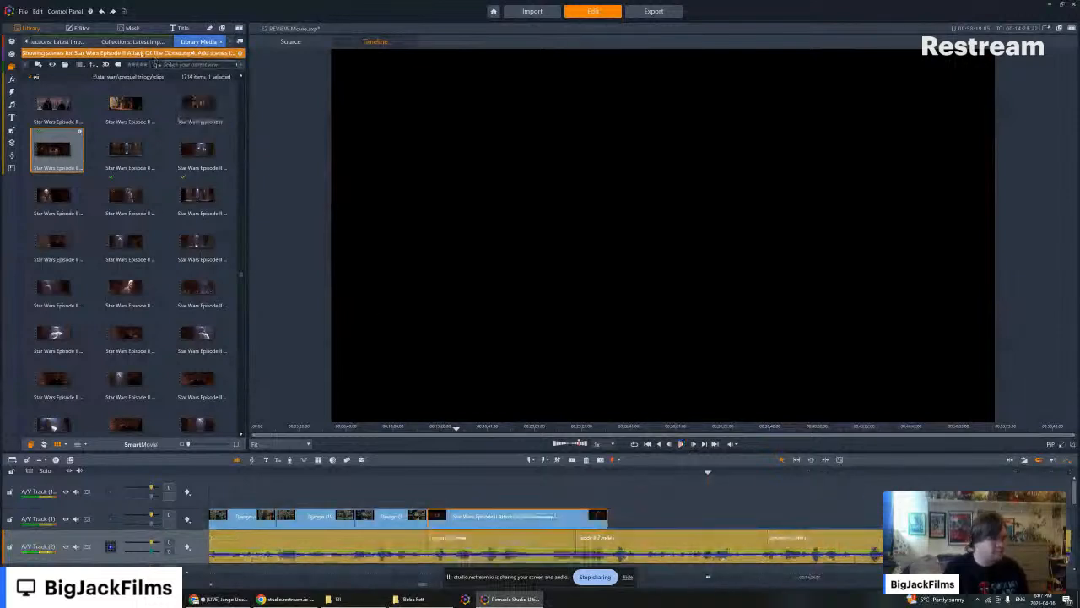
# - Show the library's Latest Imports collection and open the Star Wars Prequel Trilogy folder in File Explorer
pyautogui.click(129, 43)
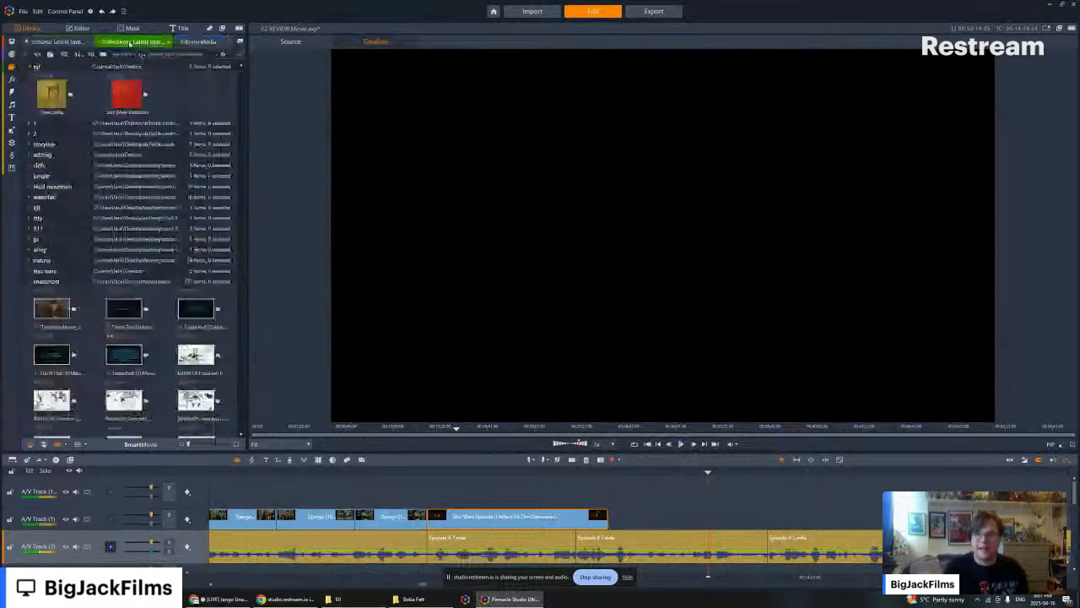
pyautogui.click(334, 598)
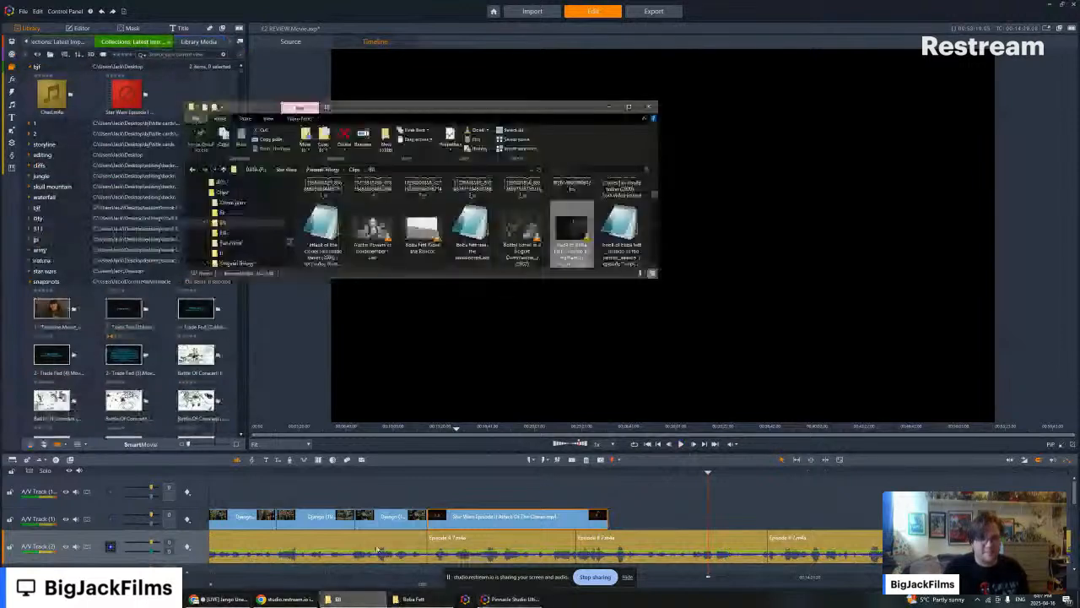
pyautogui.click(283, 170)
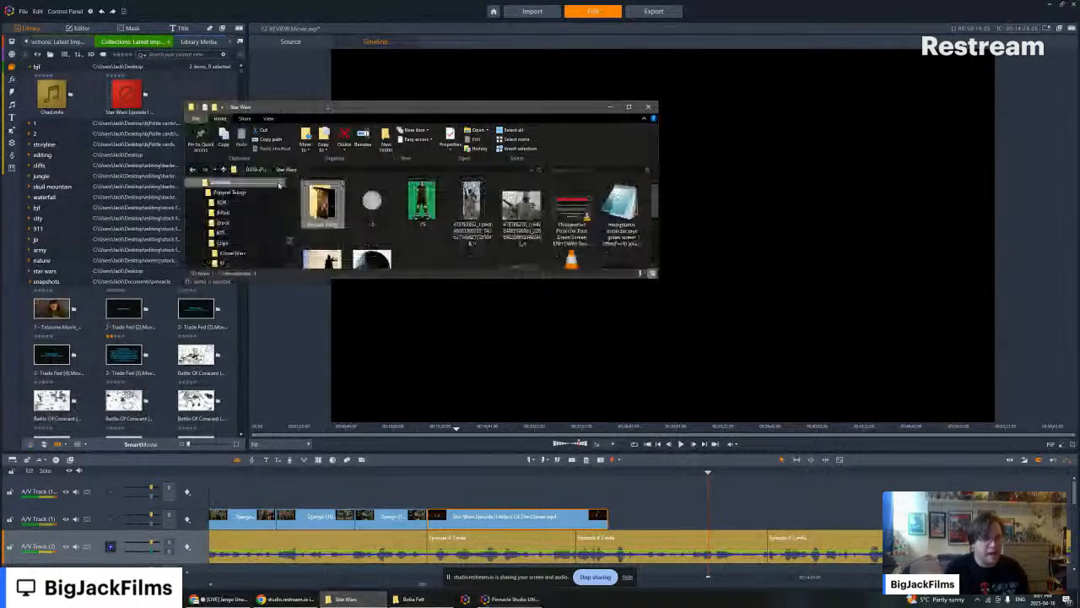
pyautogui.doubleClick(333, 205)
# - In the second File Explorer window, search the ADATA drive's VIDEOS Clips folder for the Hammer folder and open it
pyautogui.click(413, 598)
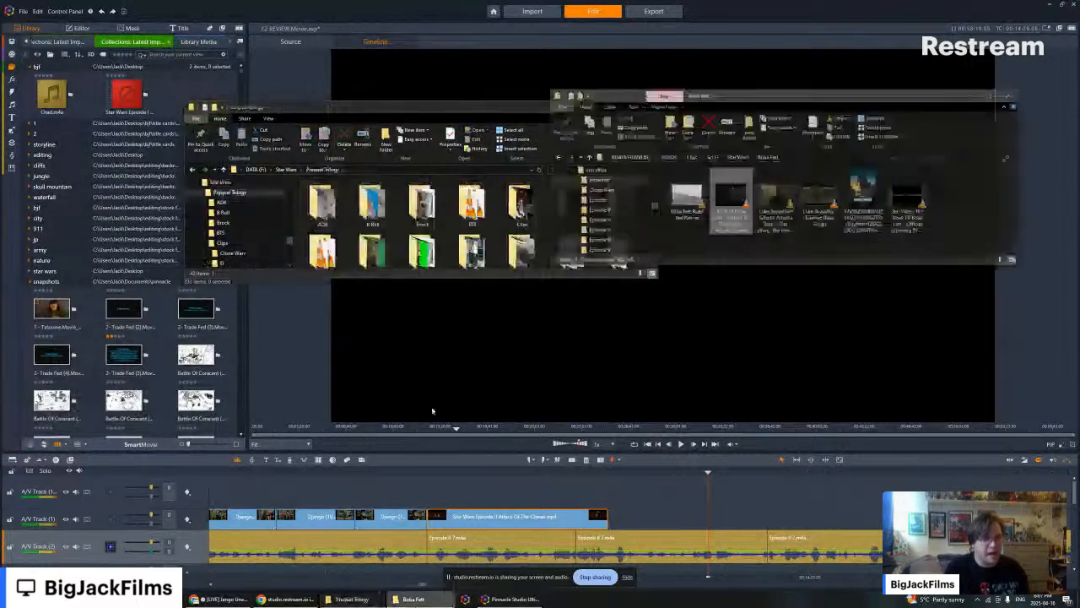
pyautogui.click(675, 140)
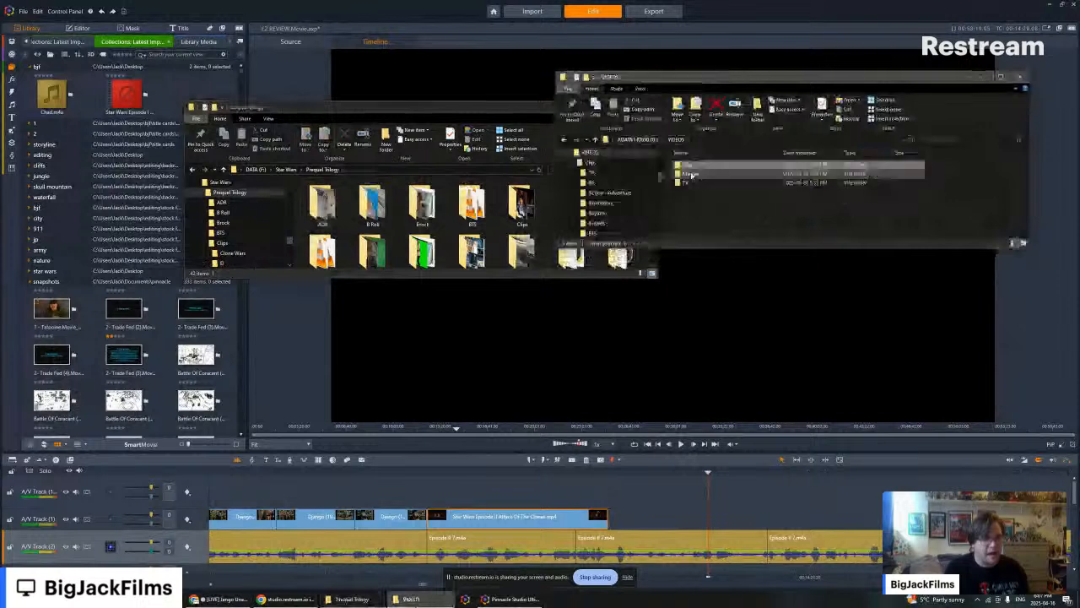
pyautogui.doubleClick(689, 182)
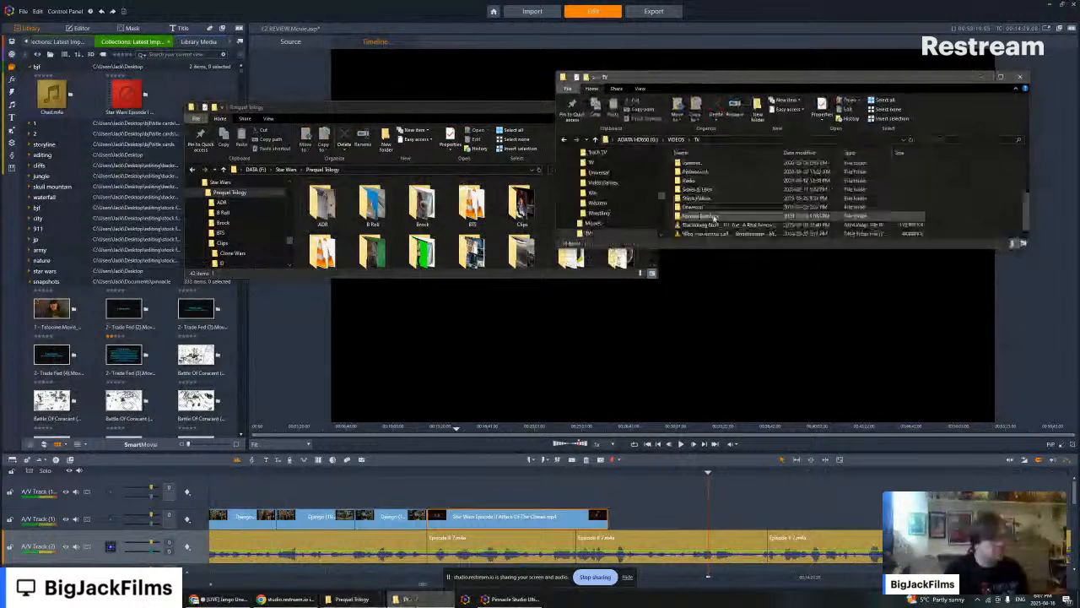
pyautogui.click(676, 139)
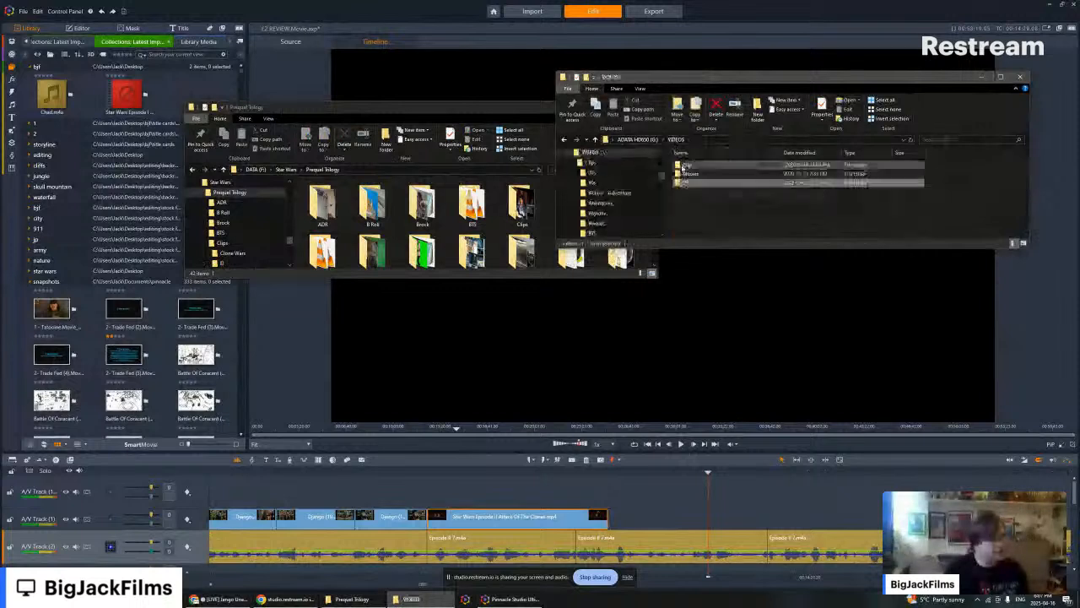
pyautogui.doubleClick(688, 163)
pyautogui.click(933, 140)
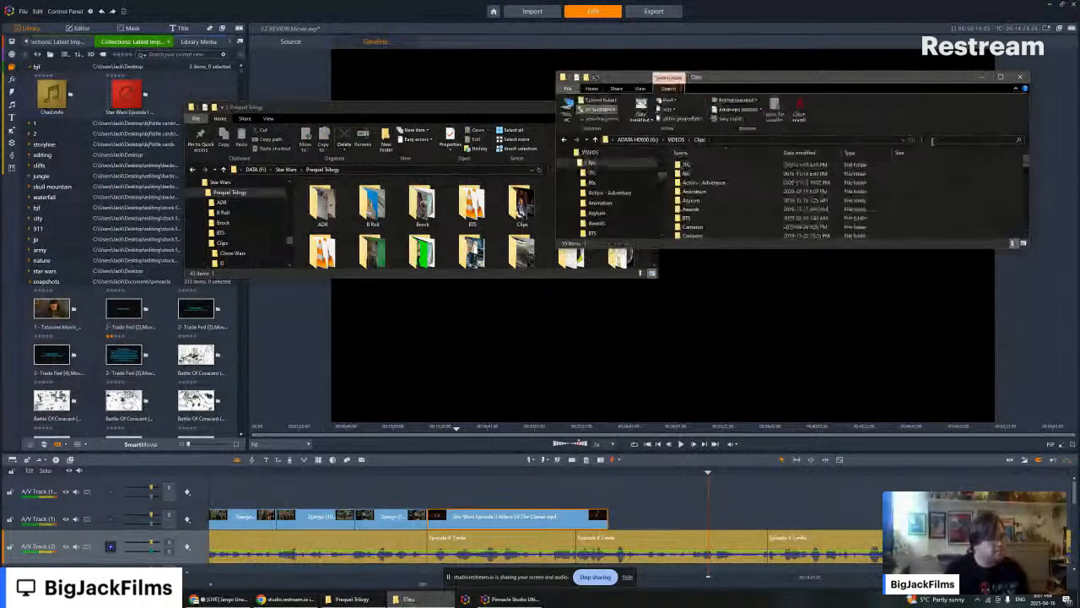
pyautogui.write('hannibal')
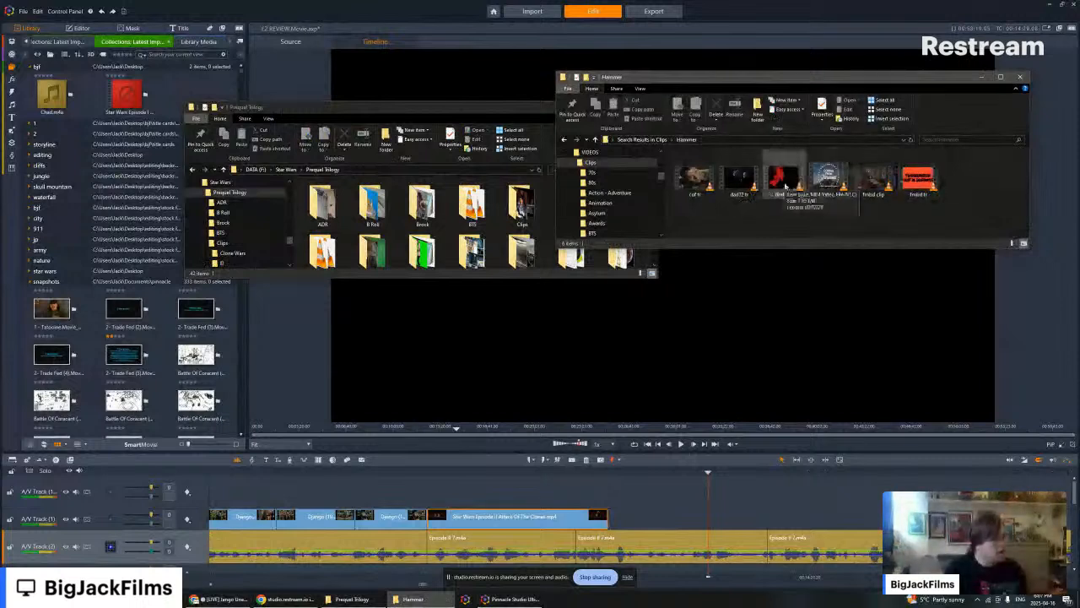
# - Copy the dad72, dhrftg and neighbouring blue-titled trailers plus the hmbd clip from the Hammer folder into the Prequel Trilogy's Clips EII folder
pyautogui.moveTo(797, 207); pyautogui.dragTo(739, 194)
pyautogui.scroll(-1, 501, 233)
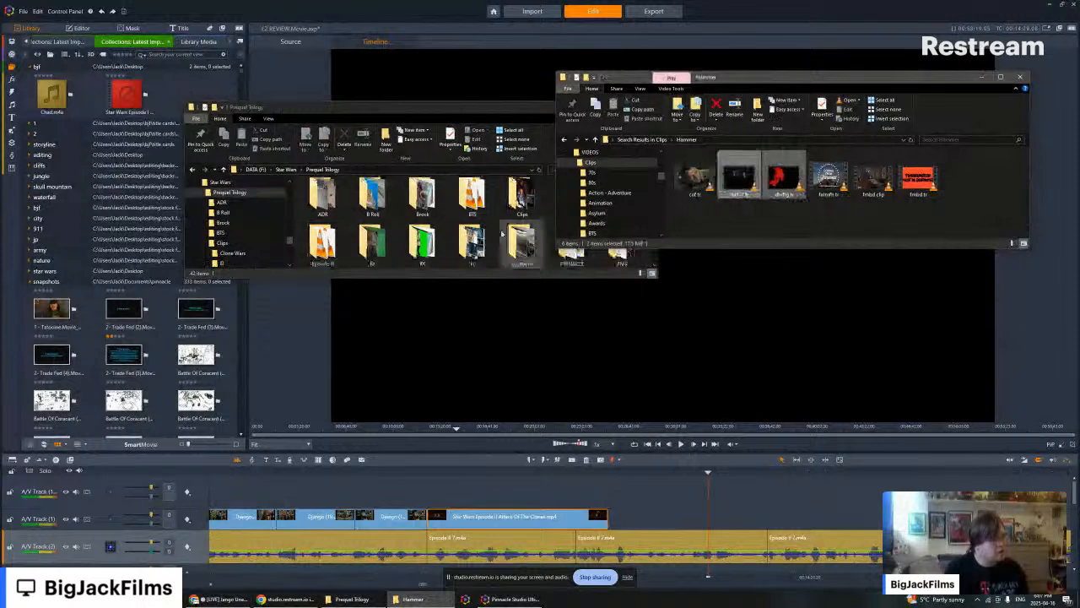
pyautogui.scroll(-2, 473, 226)
pyautogui.scroll(4, 451, 211)
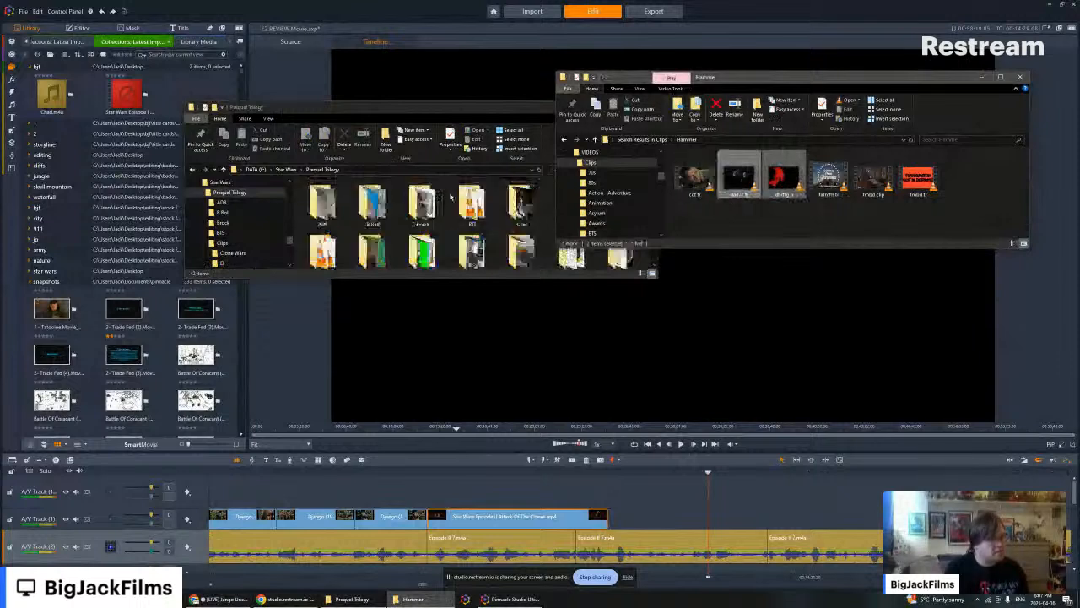
pyautogui.doubleClick(522, 202)
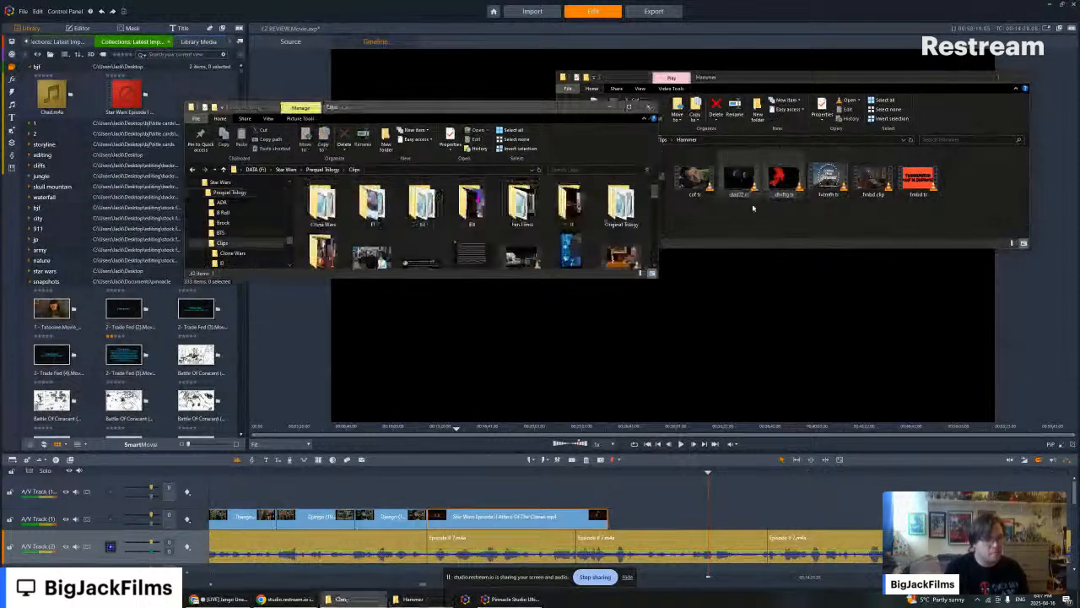
pyautogui.moveTo(784, 210); pyautogui.dragTo(736, 199)
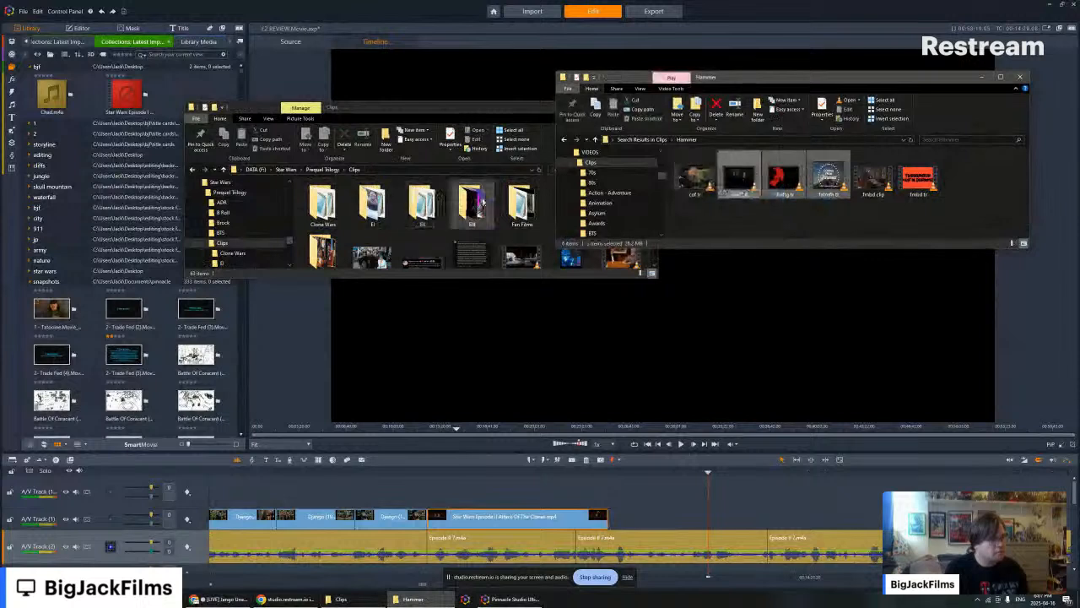
pyautogui.doubleClick(473, 202)
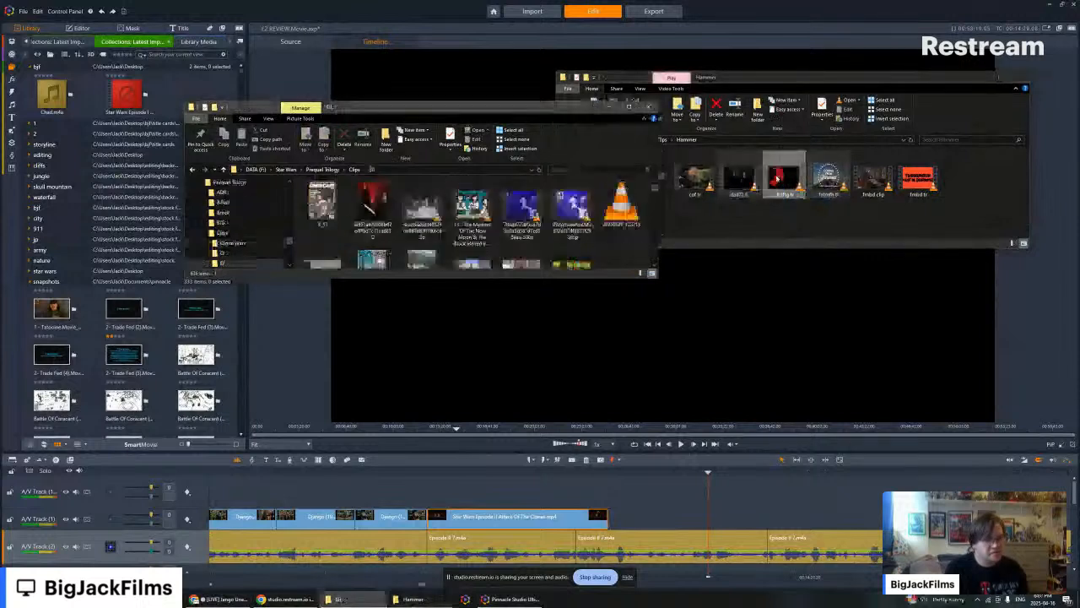
pyautogui.moveTo(777, 177); pyautogui.dragTo(495, 239)
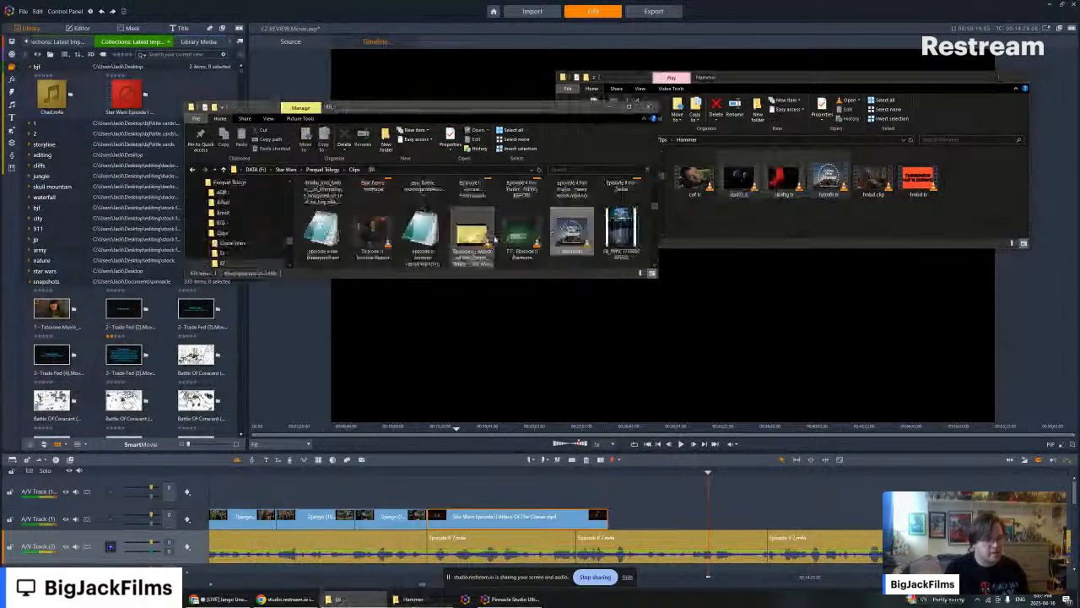
pyautogui.moveTo(874, 179); pyautogui.dragTo(609, 229)
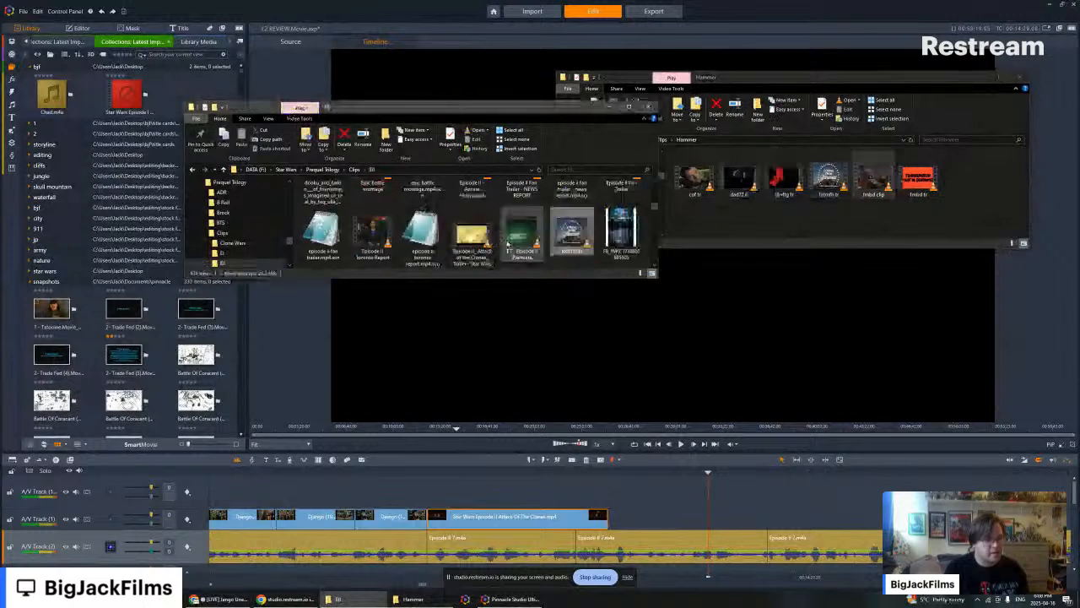
# - Locate the dad72 tr trailer in the EII folder and import it into the video editor's library
pyautogui.click(1000, 77)
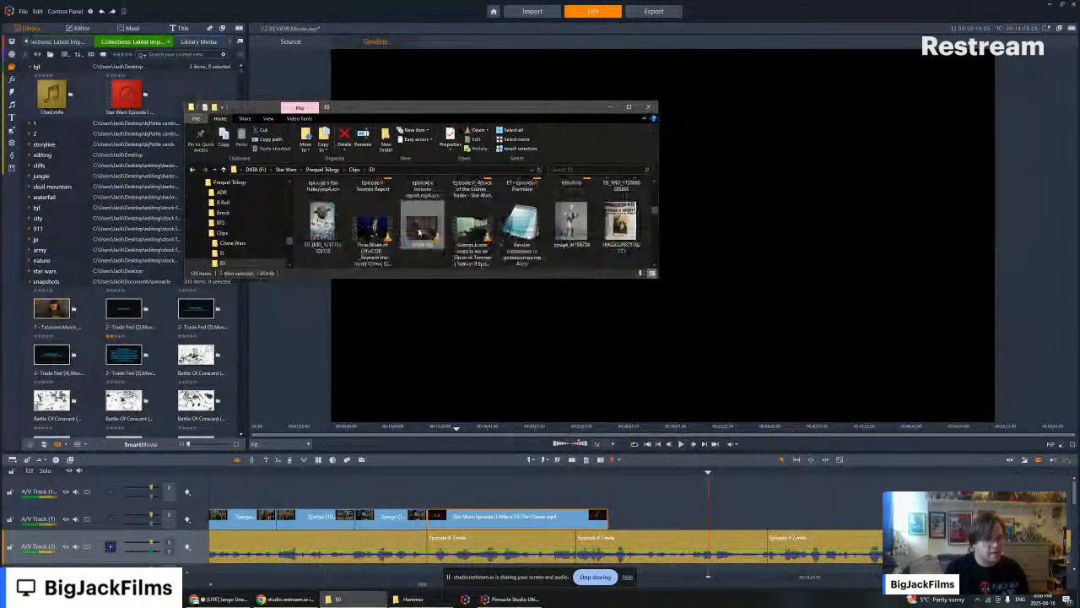
pyautogui.scroll(5, 422, 231)
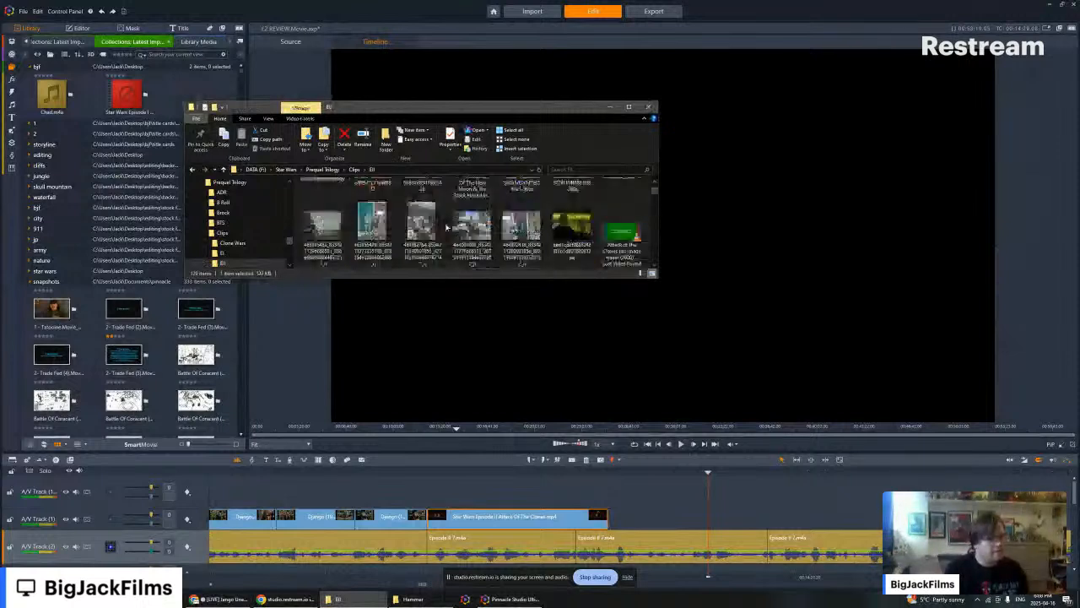
pyautogui.scroll(-4, 447, 226)
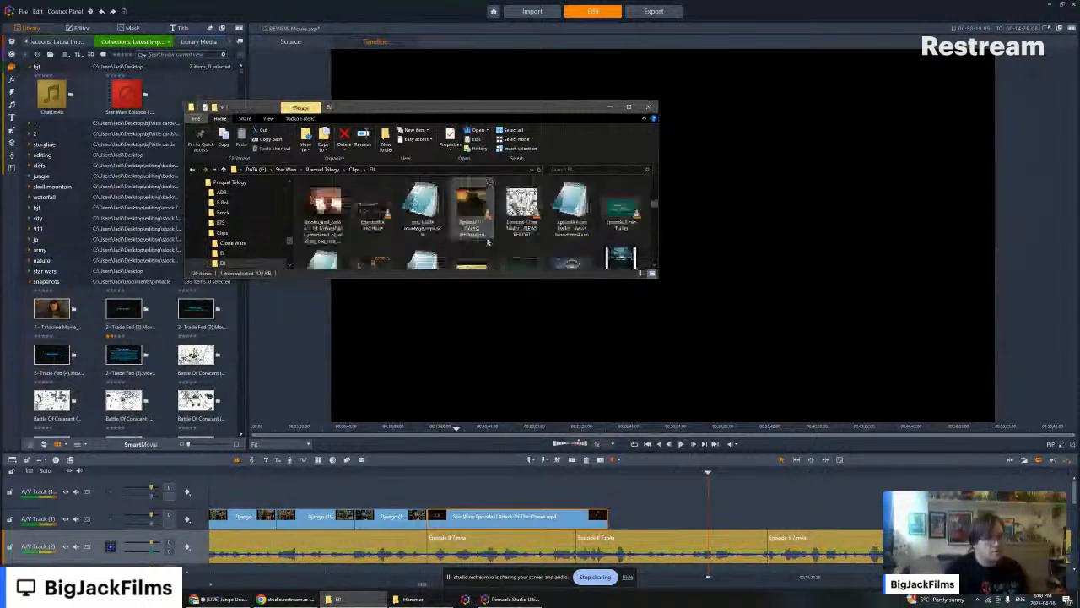
pyautogui.scroll(-2, 479, 241)
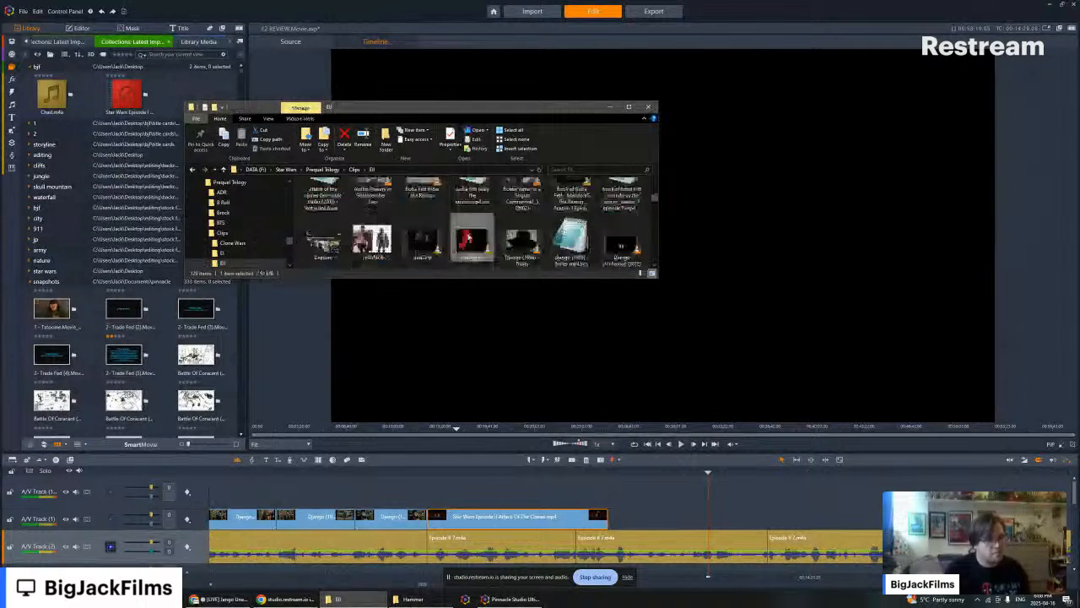
pyautogui.keyDown('ctrl'); pyautogui.click(422, 241); pyautogui.keyUp('ctrl')
pyautogui.moveTo(422, 241); pyautogui.dragTo(89, 217)
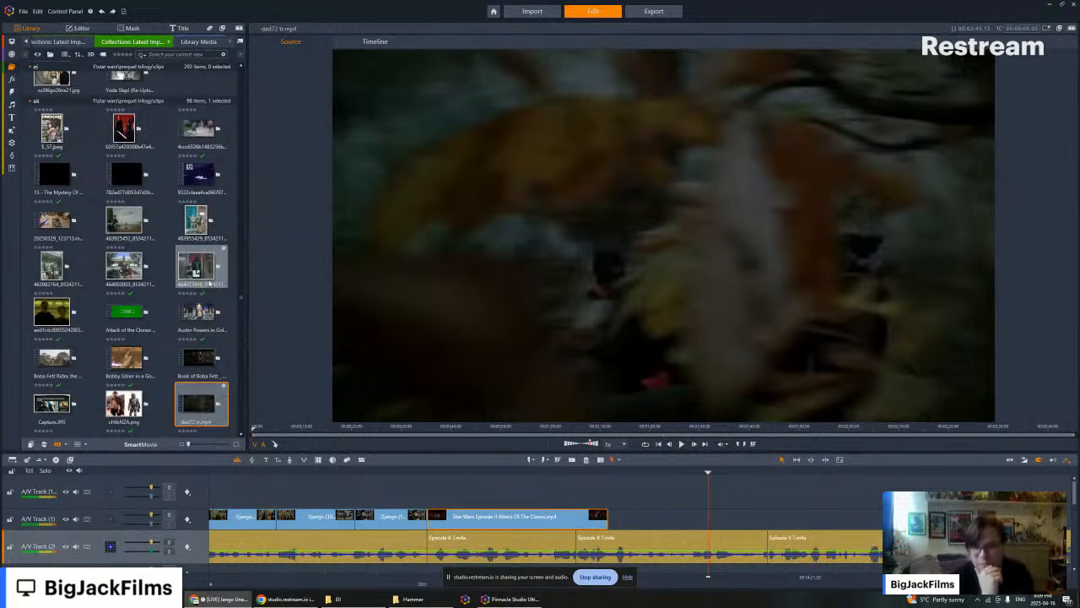
# - Park the playhead on the timeline's Attack of the Clones clip and skim the dad72 and dhrftg trailers in the source viewer
pyautogui.click(762, 526)
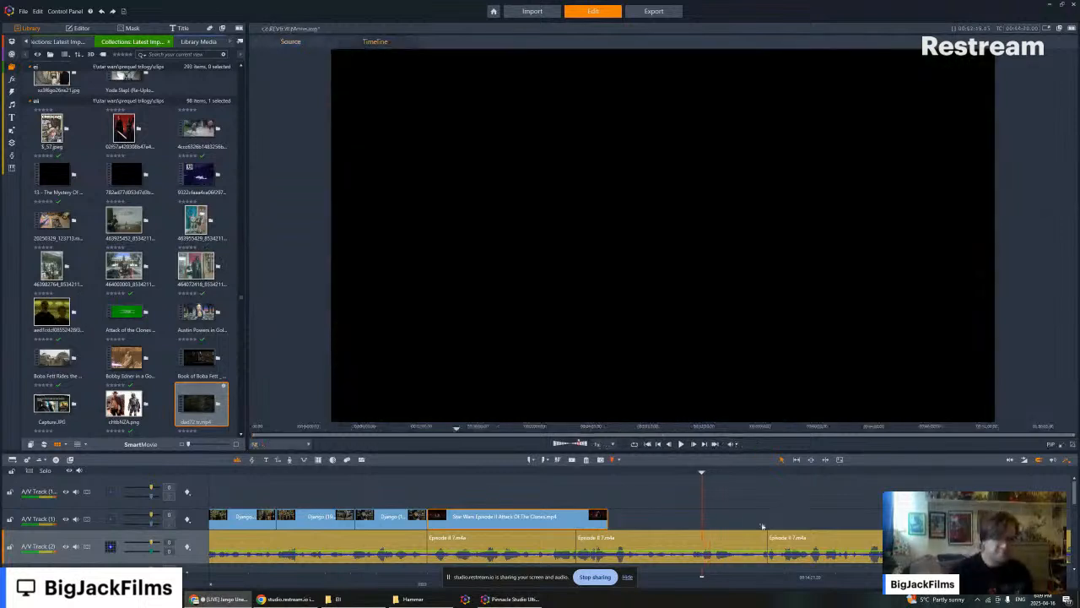
pyautogui.moveTo(602, 472); pyautogui.dragTo(493, 472)
pyautogui.click(200, 403)
pyautogui.moveTo(469, 428)
pyautogui.mouseDown()
pyautogui.moveTo(918, 428)
pyautogui.moveTo(485, 436)
pyautogui.mouseUp()
pyautogui.scroll(-4, 181, 355)
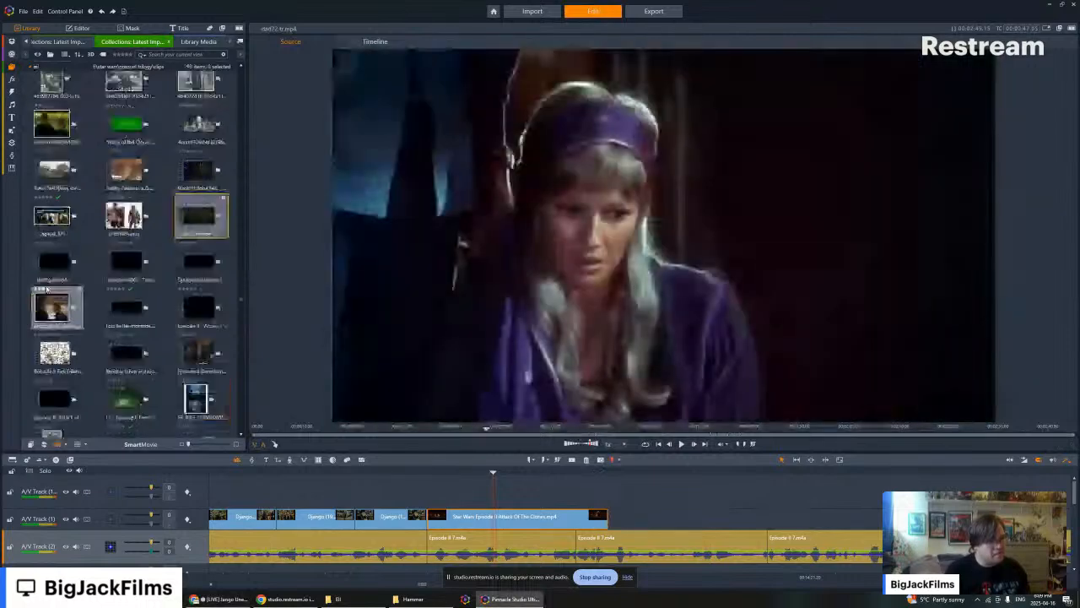
pyautogui.click(56, 261)
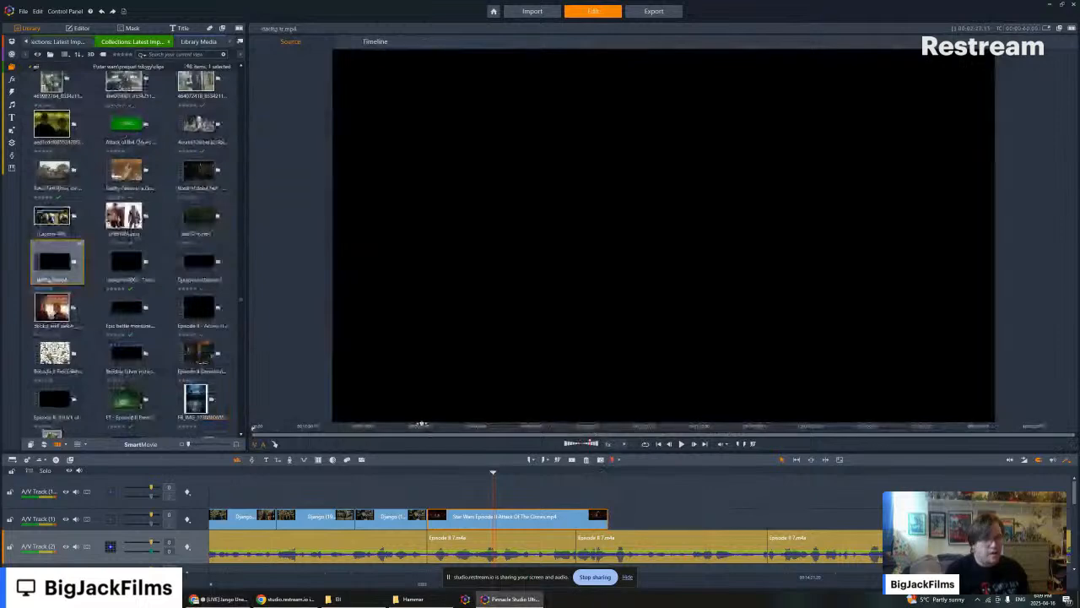
pyautogui.moveTo(422, 425); pyautogui.dragTo(528, 428)
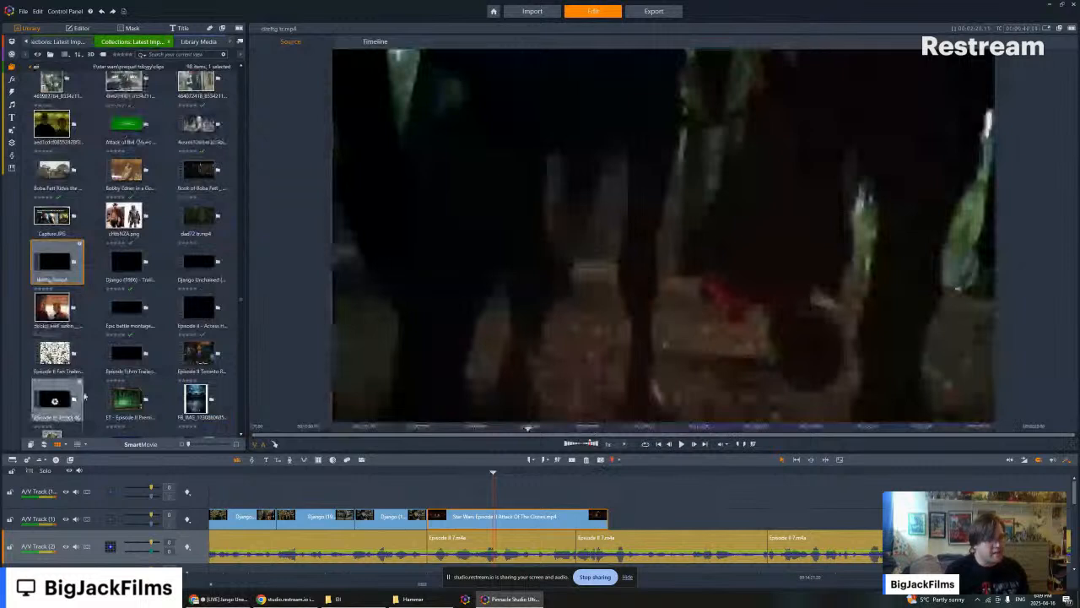
# - Run scene detection on the library's dhrftg tr.mp4 trailer and show its scenes
pyautogui.rightClick(57, 395)
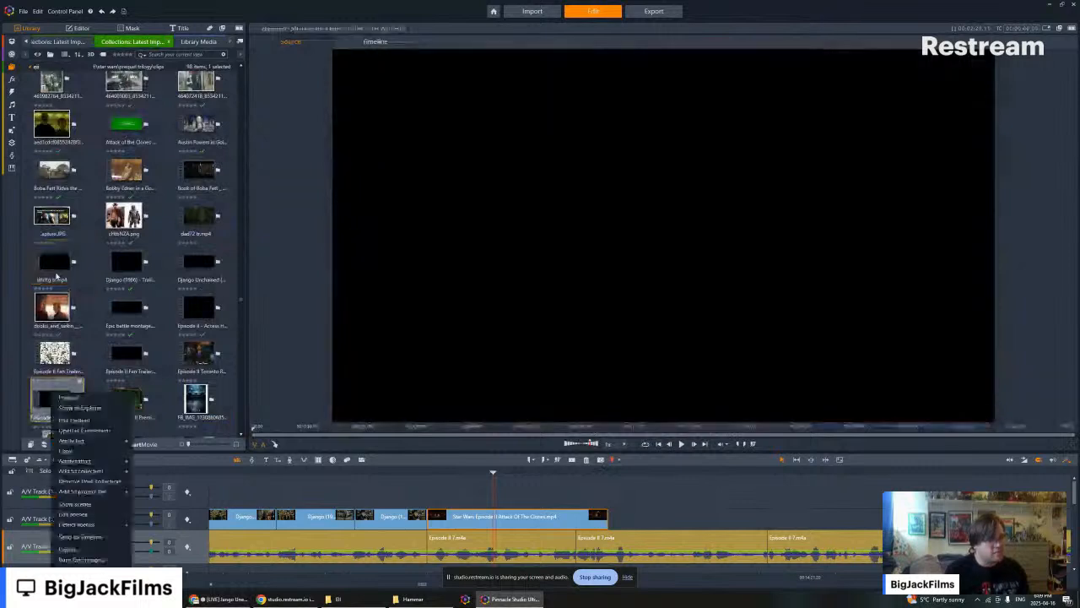
pyautogui.rightClick(54, 259)
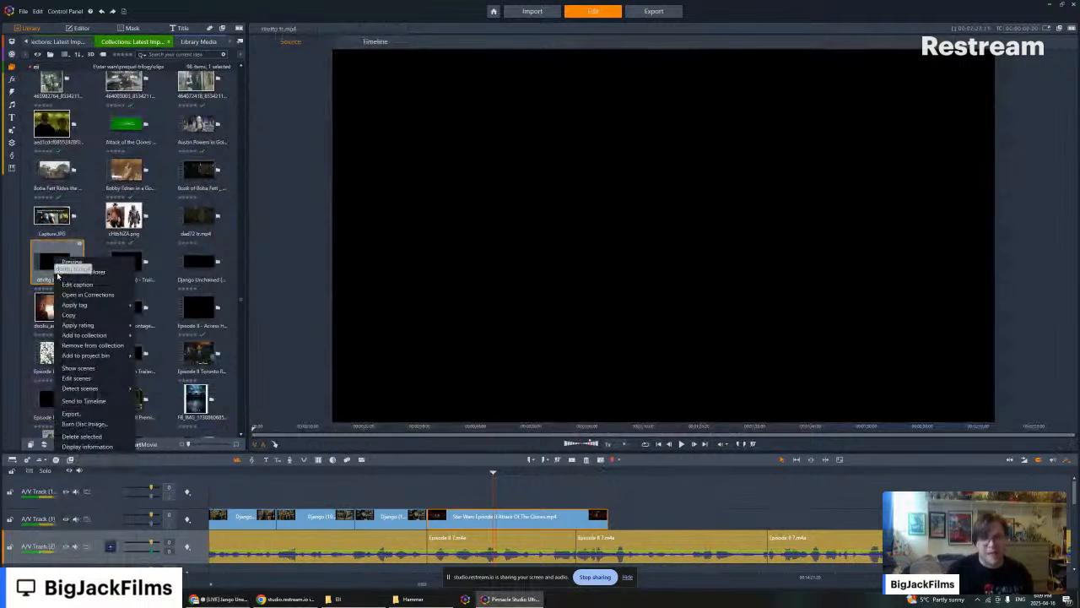
pyautogui.moveTo(93, 390)
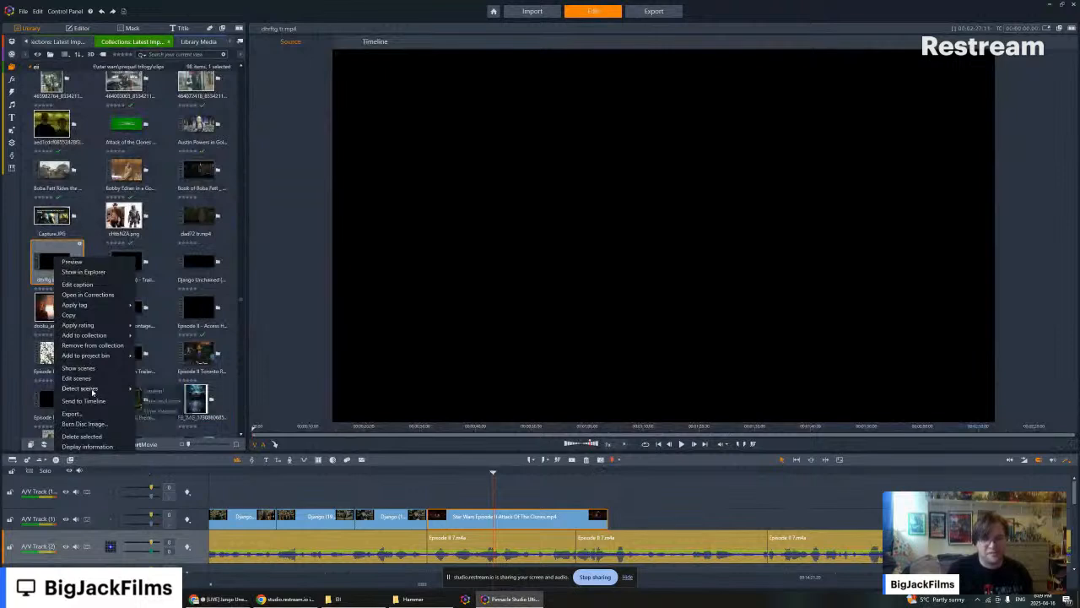
pyautogui.click(166, 402)
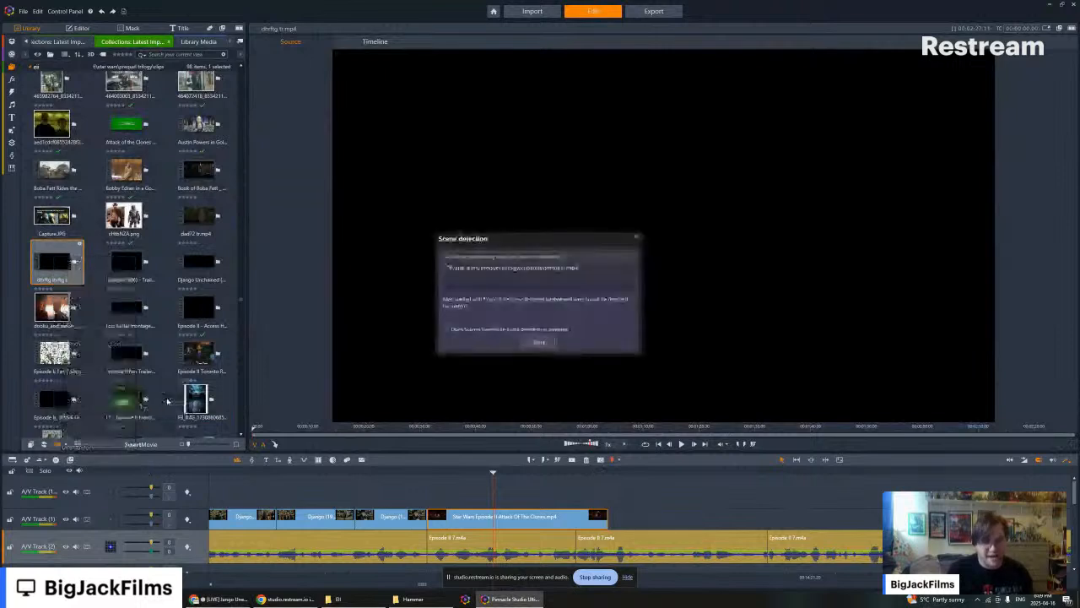
pyautogui.click(542, 341)
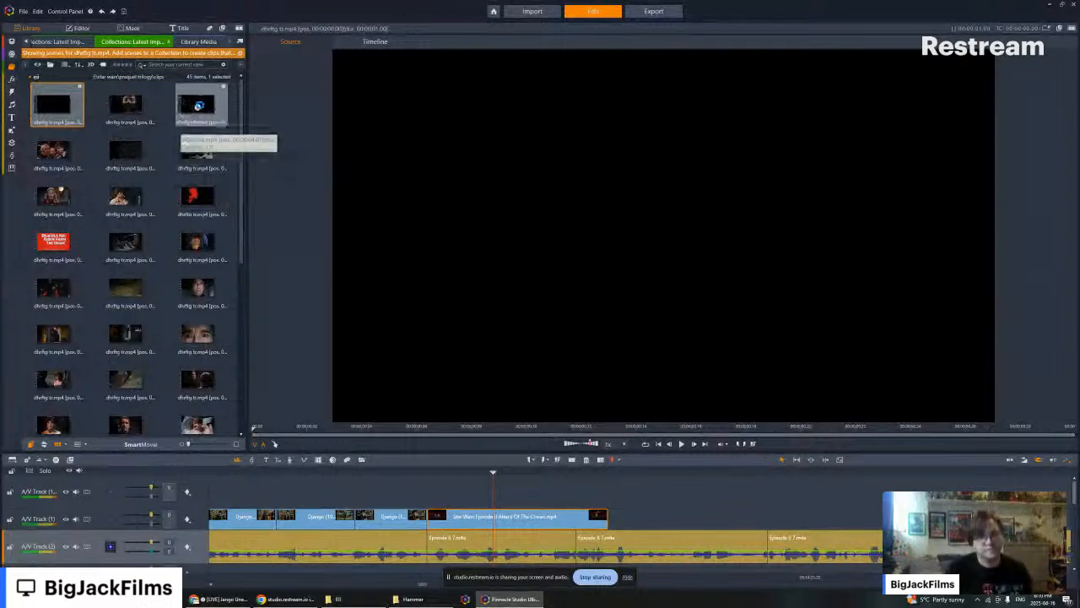
# - Preview the detected dhrftg tr.mp4 scenes in the source viewer, looking for a Dracula shot that matches the cloaked figure on the timeline
pyautogui.click(195, 107)
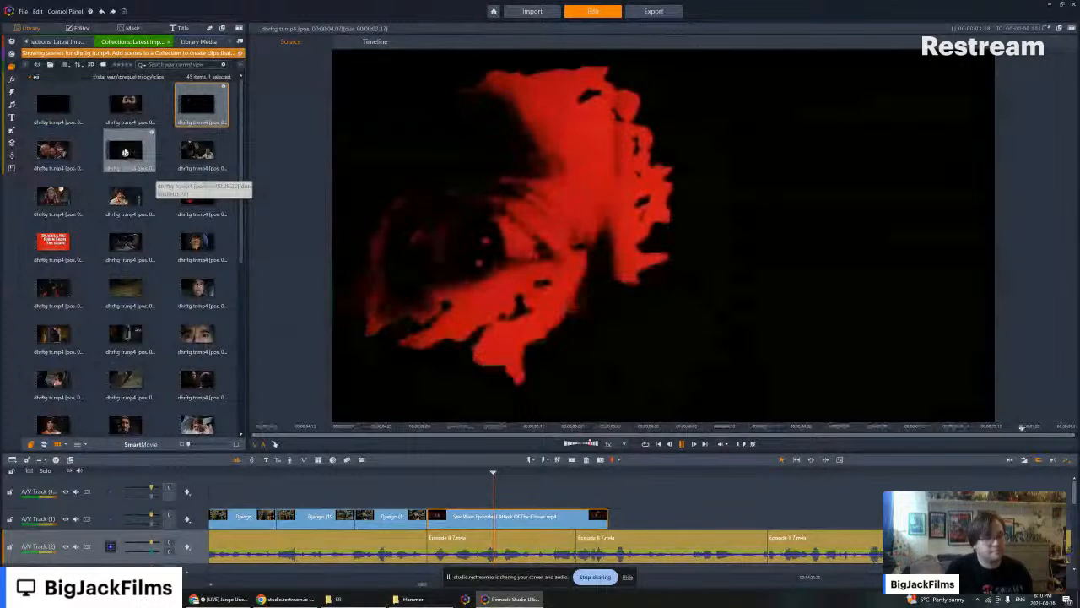
pyautogui.click(125, 152)
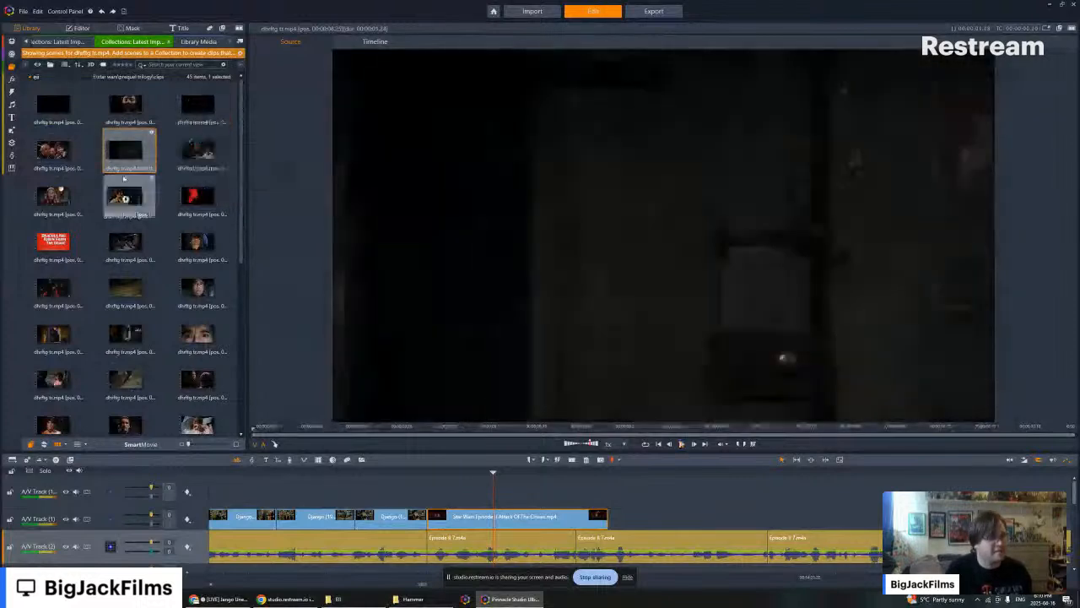
pyautogui.scroll(-3, 195, 160)
pyautogui.scroll(-3, 203, 160)
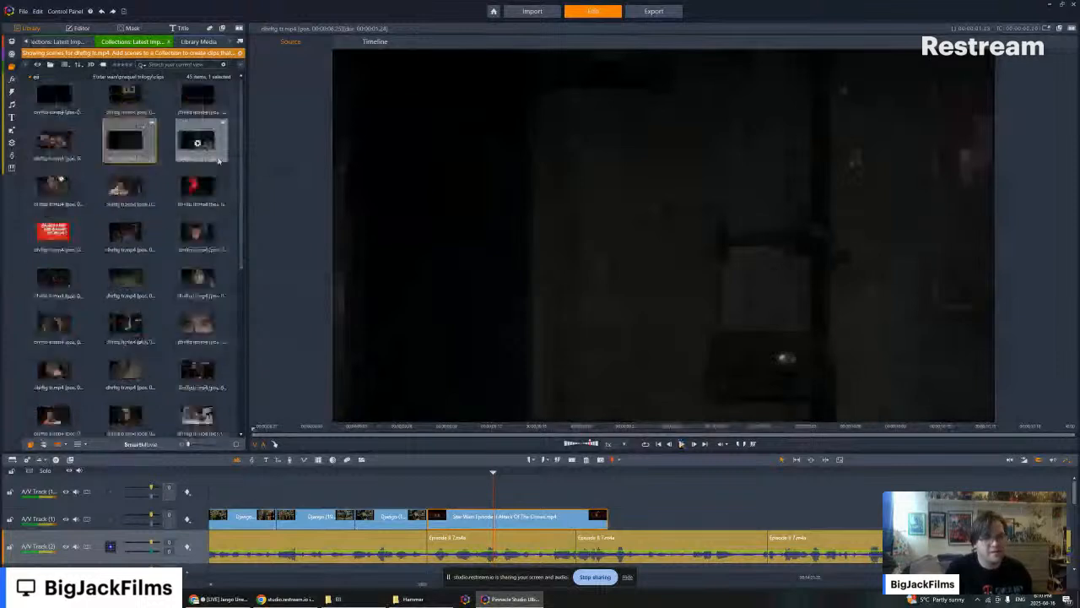
pyautogui.click(197, 232)
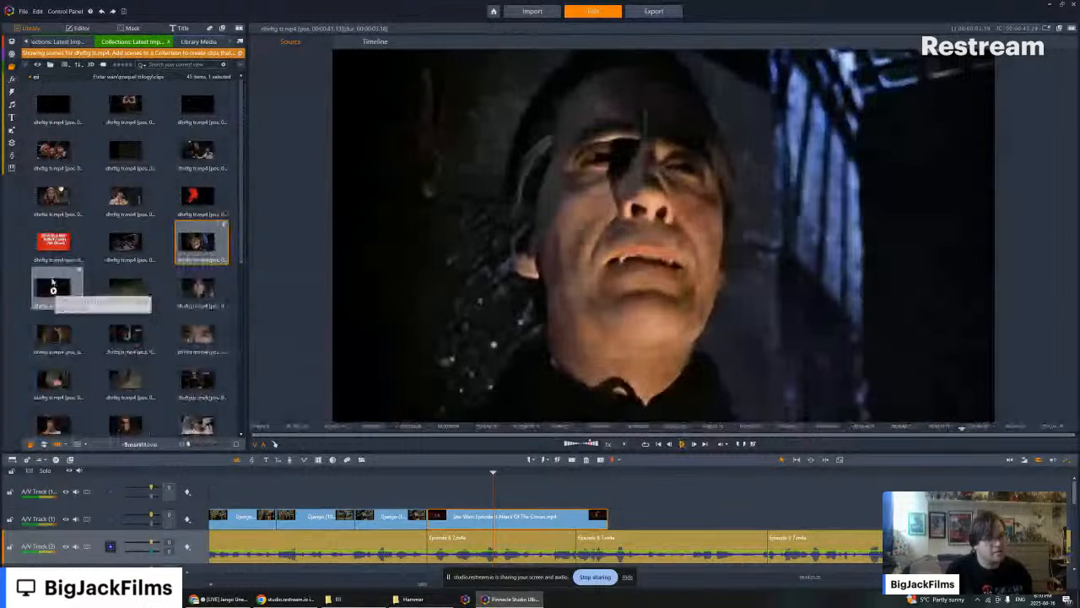
pyautogui.click(53, 285)
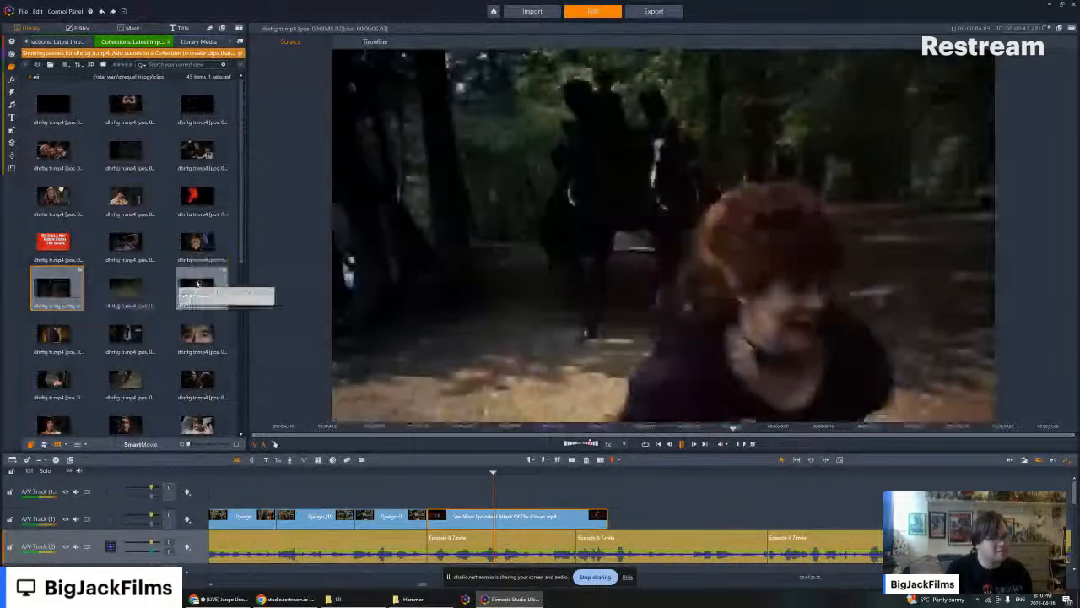
pyautogui.click(196, 287)
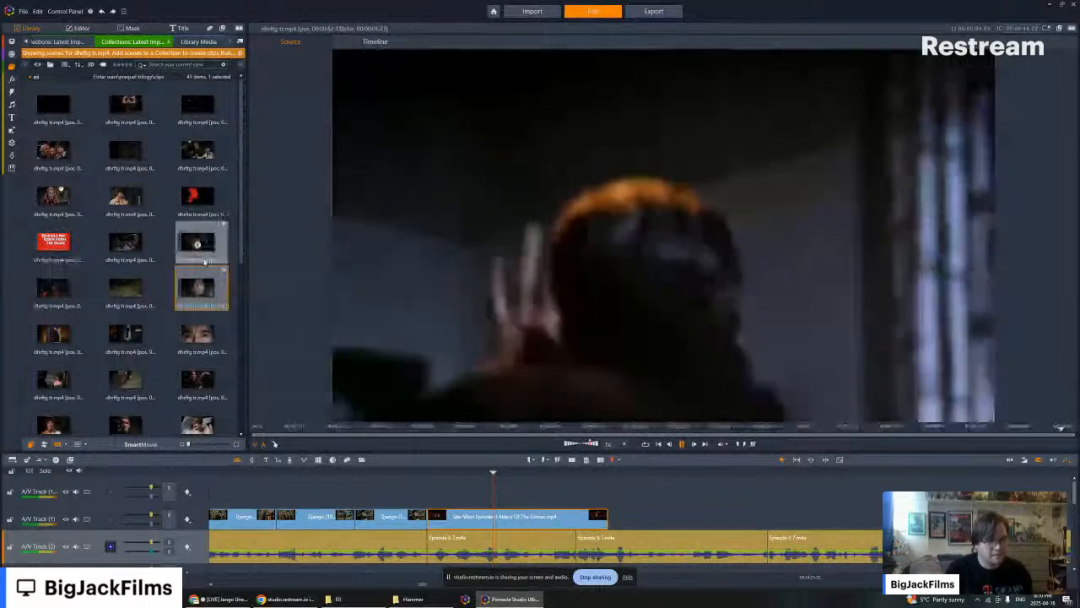
pyautogui.scroll(-4, 205, 261)
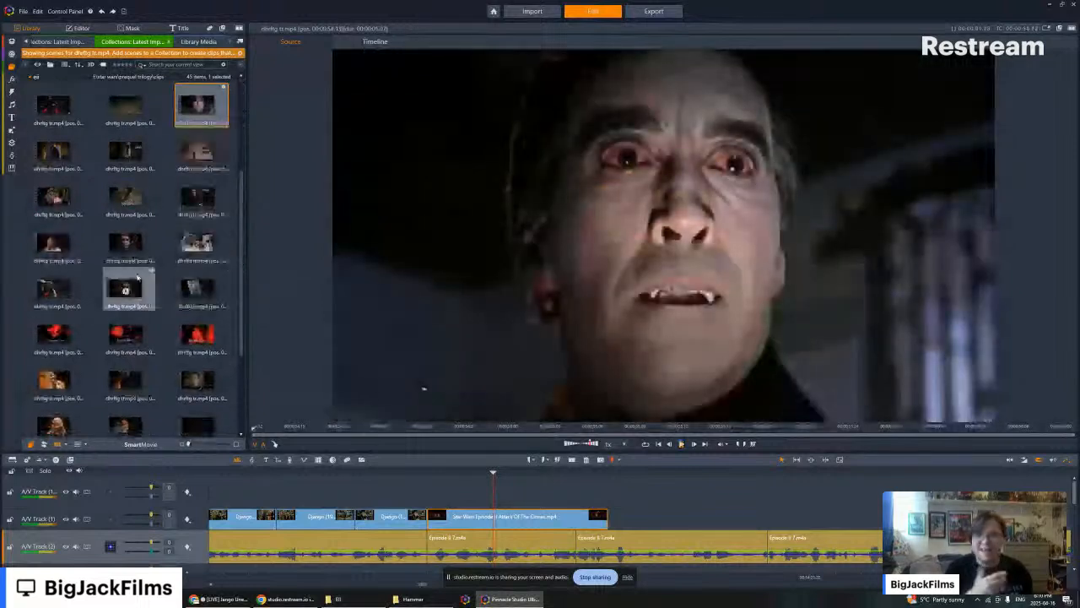
pyautogui.click(196, 199)
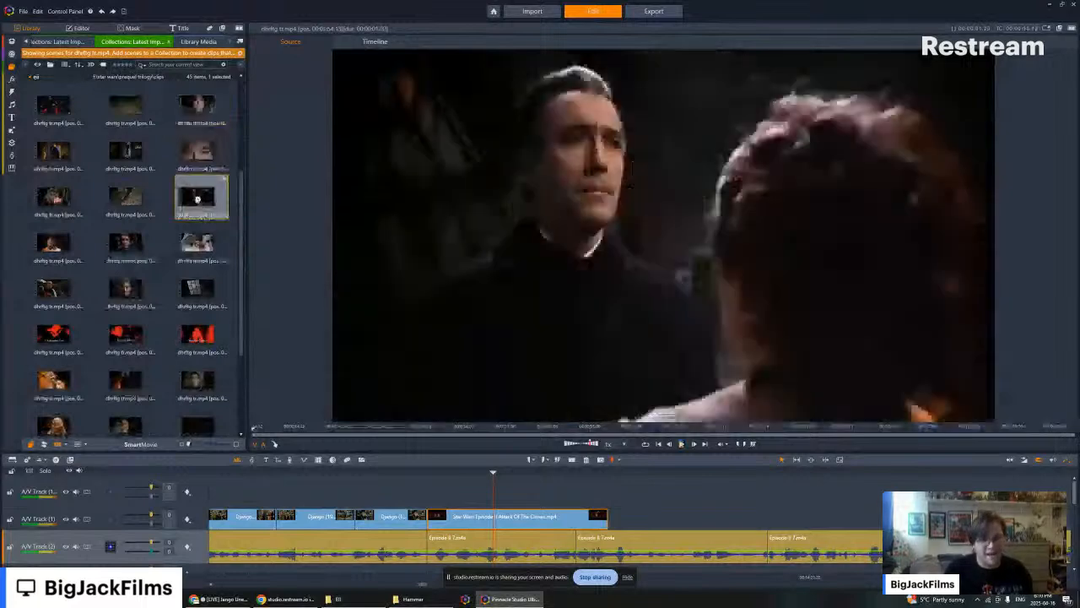
pyautogui.click(198, 155)
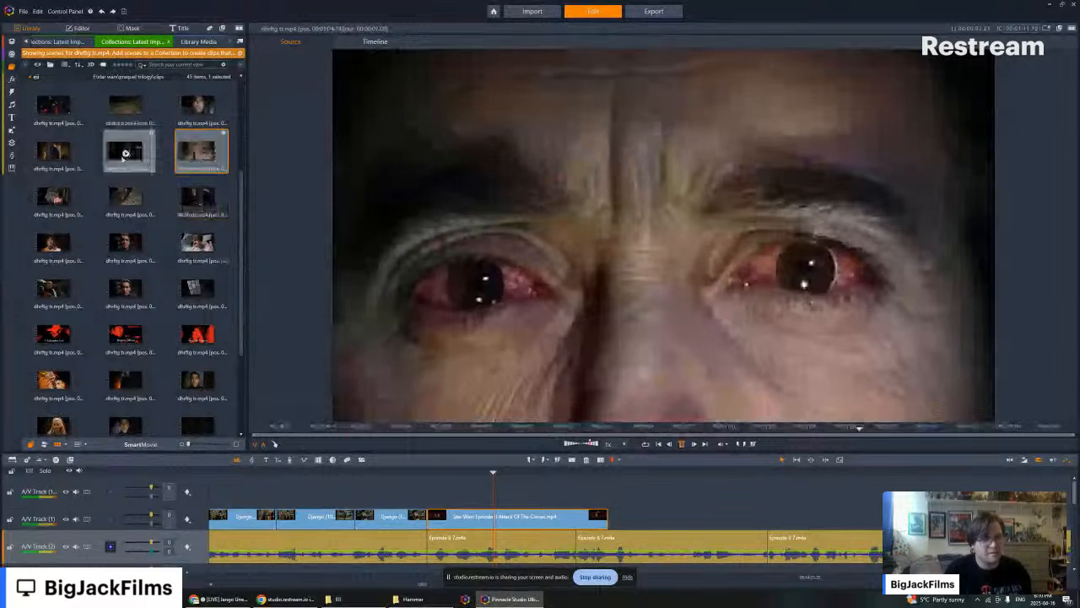
pyautogui.click(125, 154)
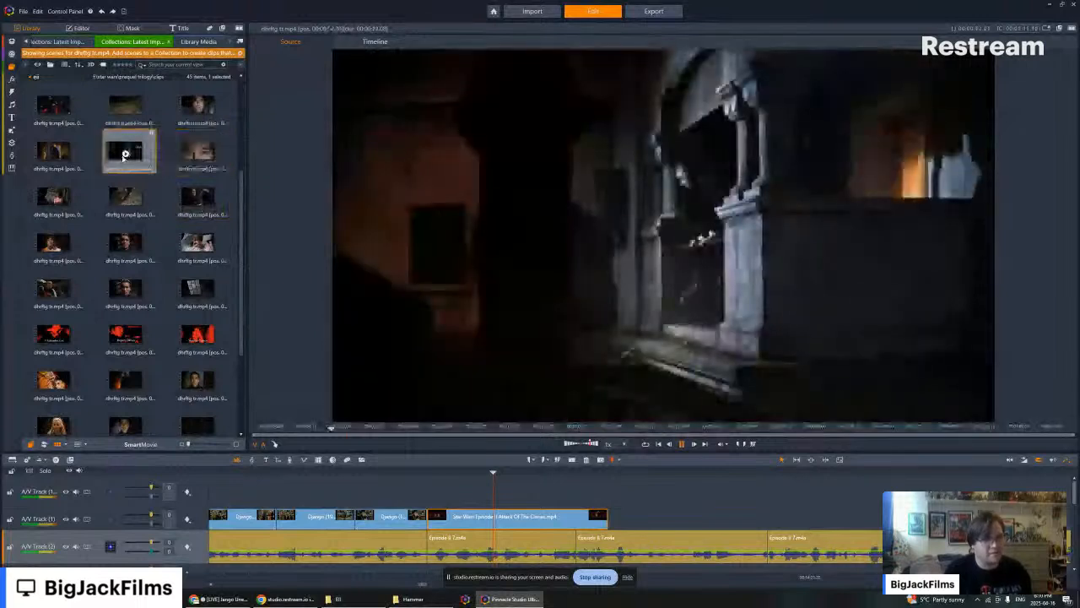
pyautogui.click(59, 147)
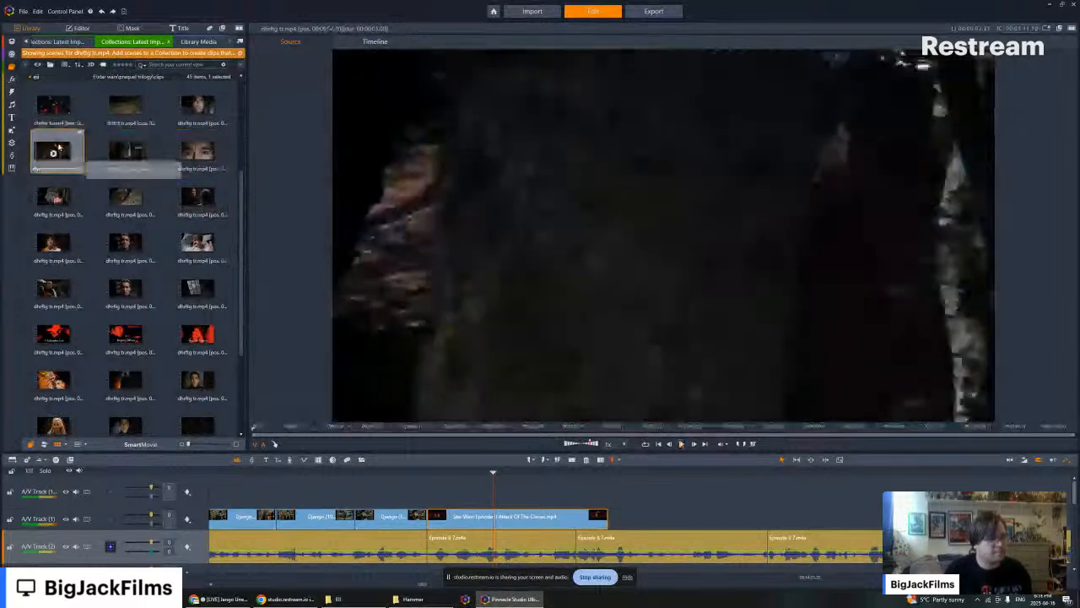
pyautogui.click(54, 200)
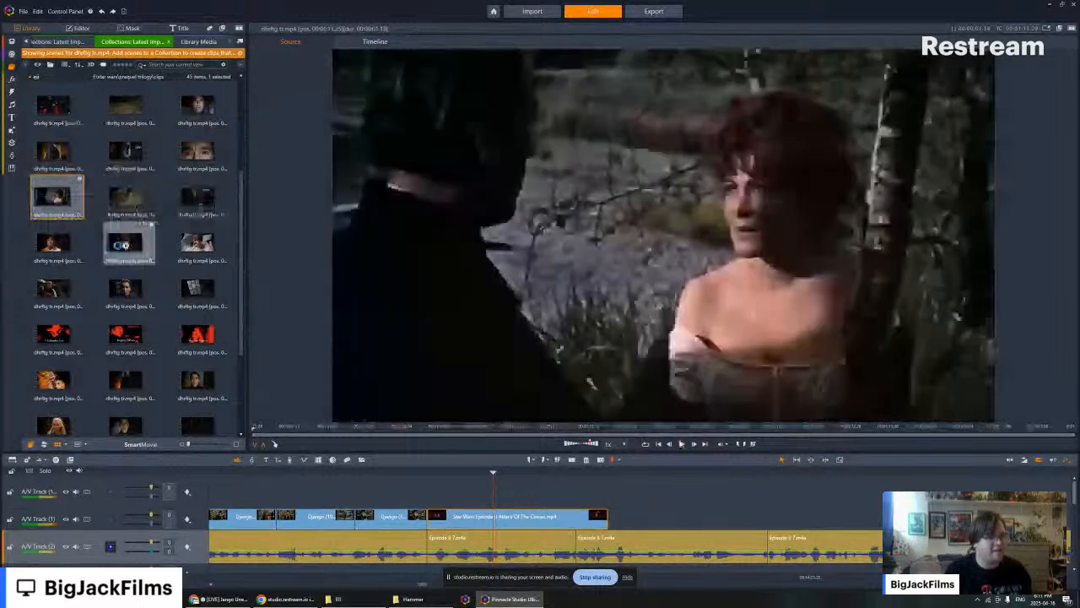
pyautogui.click(124, 245)
pyautogui.scroll(-3, 118, 159)
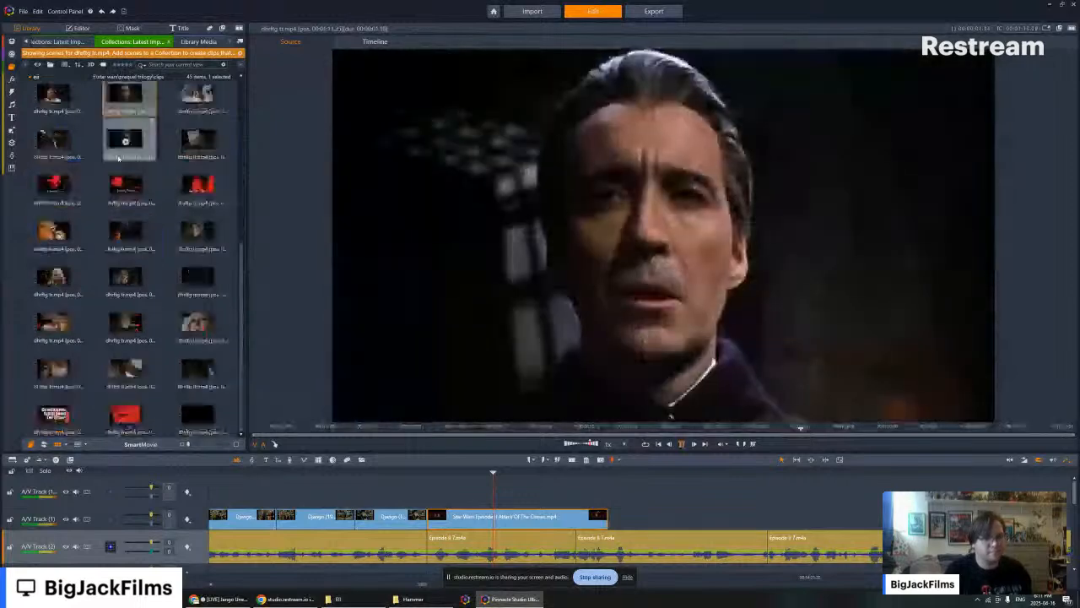
pyautogui.click(125, 141)
pyautogui.click(125, 142)
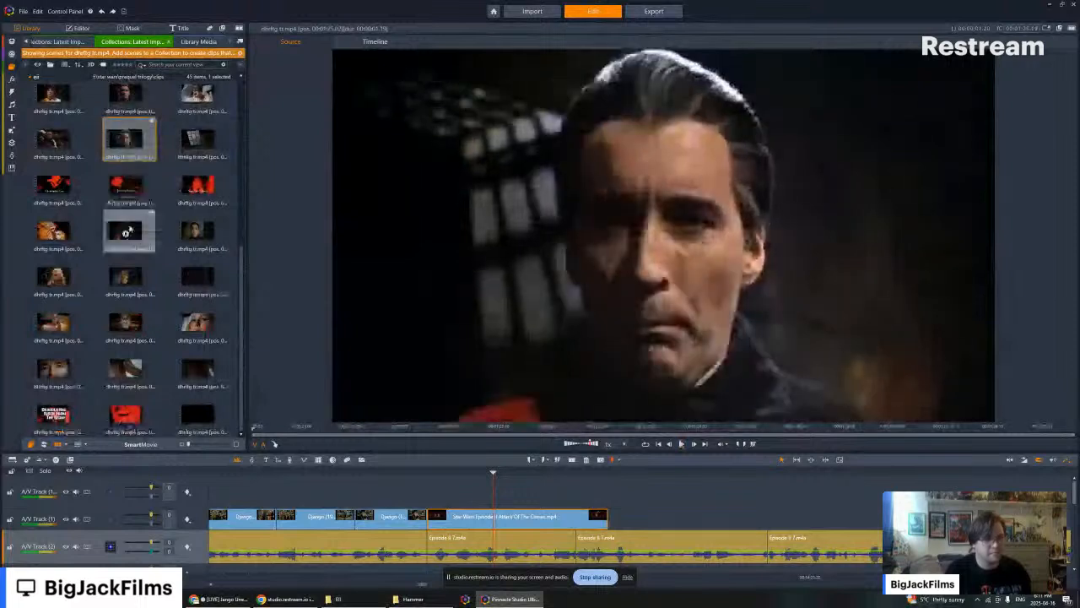
# - Place the dhrftg scene of the caped figure in the doorway directly after the Attack of the Clones clip and mute its audio
pyautogui.click(127, 233)
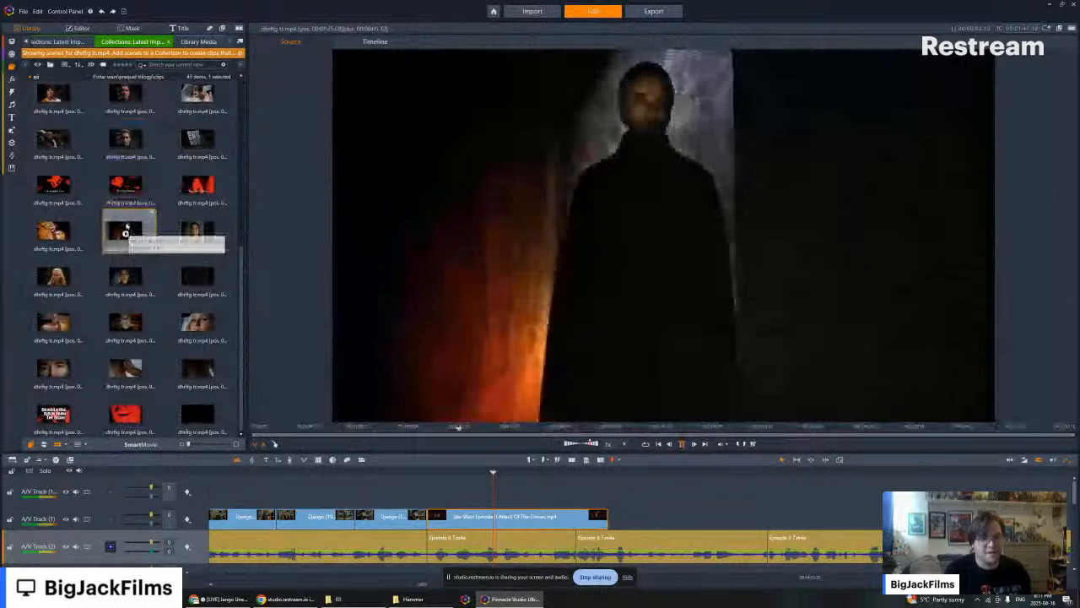
pyautogui.moveTo(126, 228); pyautogui.dragTo(614, 530)
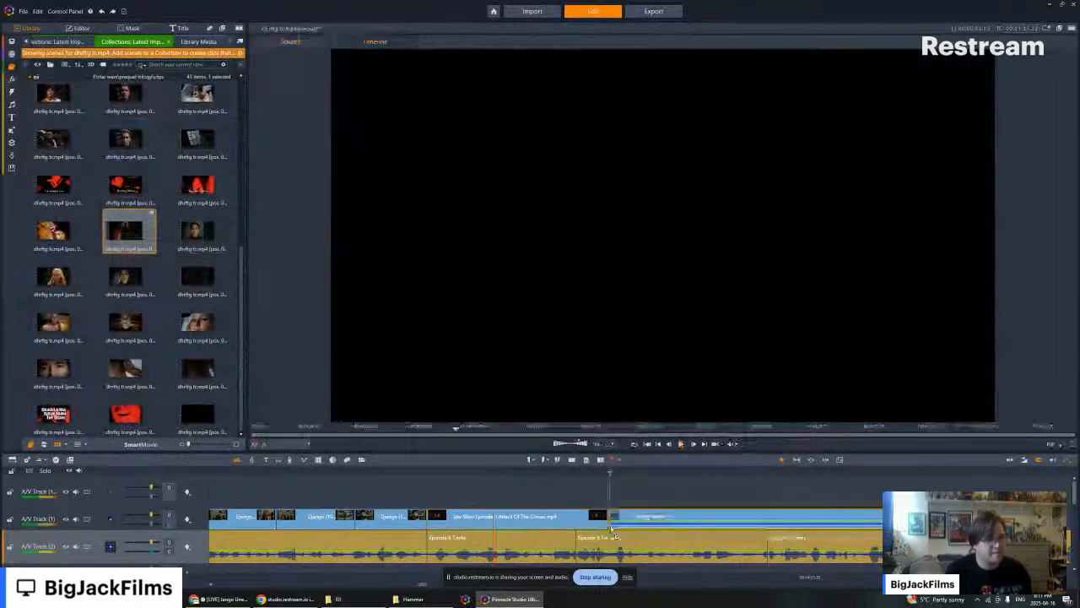
pyautogui.rightClick(620, 518)
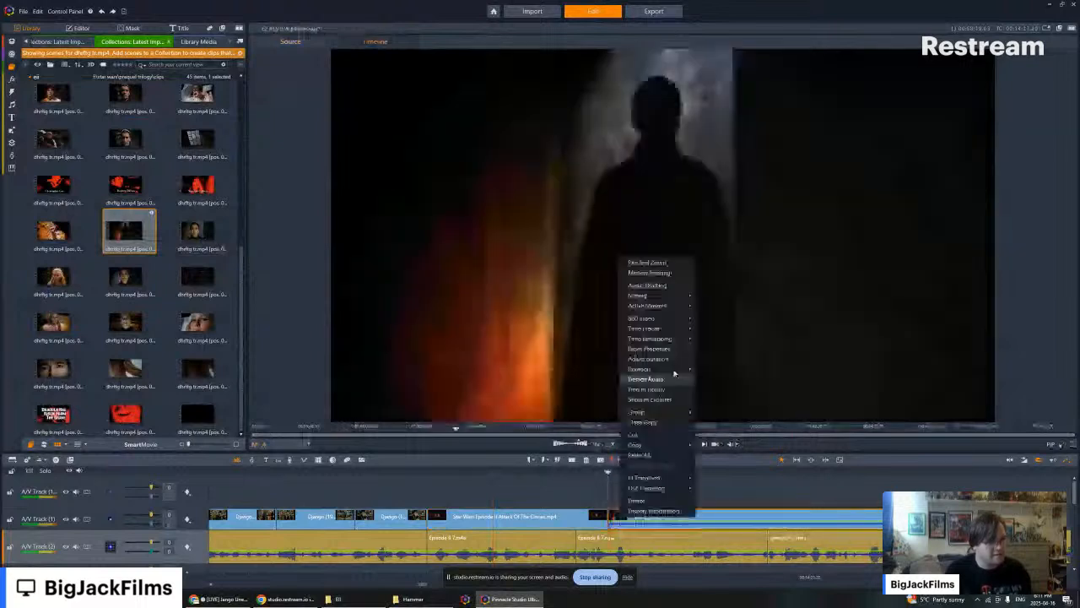
pyautogui.moveTo(675, 305)
pyautogui.click(711, 310)
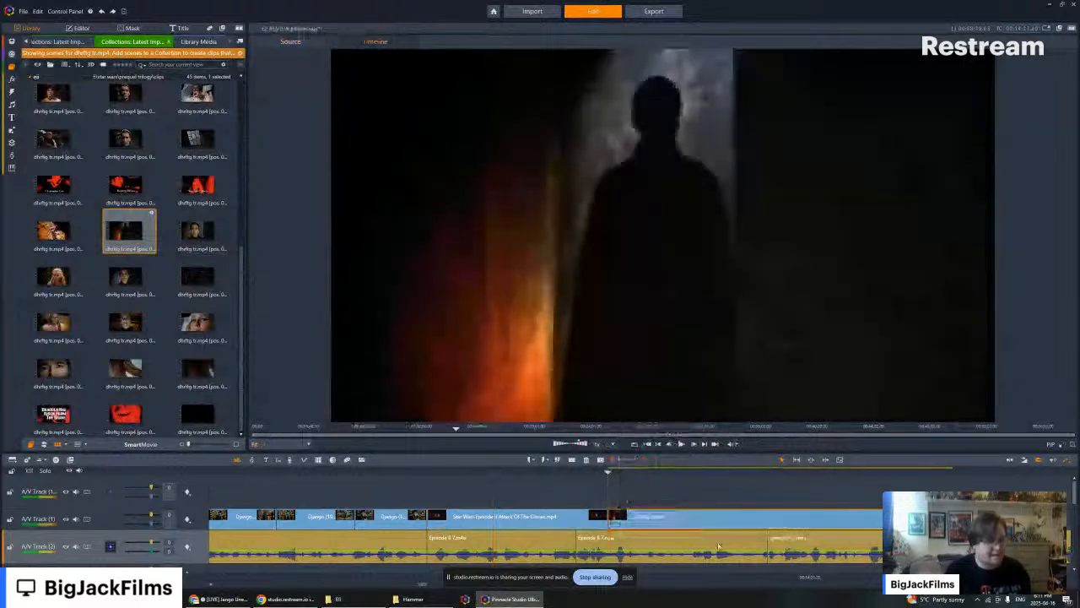
# - Split the dhrftg clip where the caped figure's doorway shot ends and delete the remainder
pyautogui.click(599, 472)
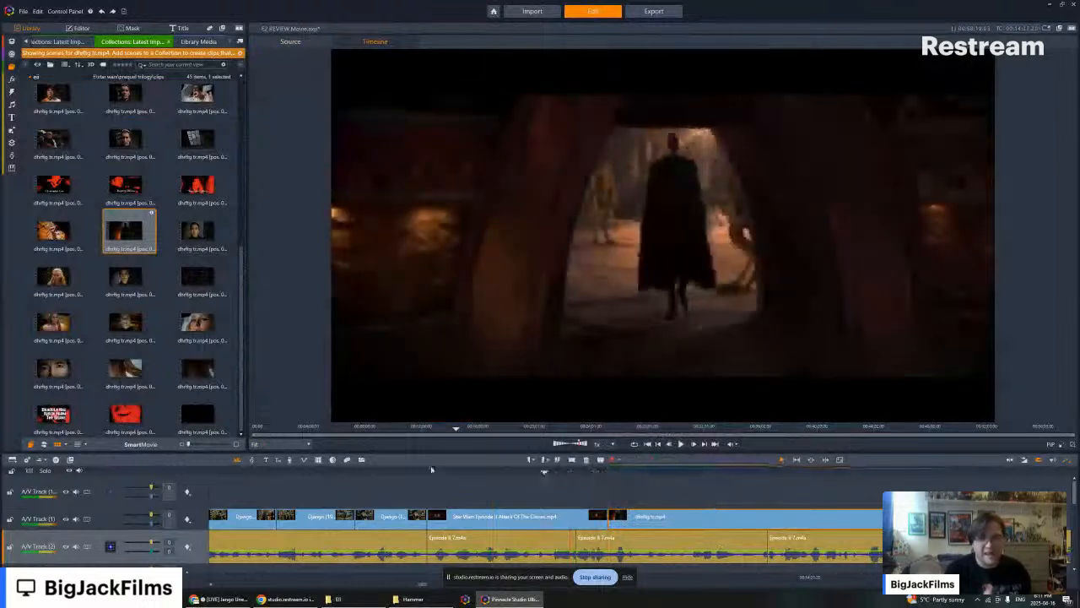
pyautogui.click(681, 444)
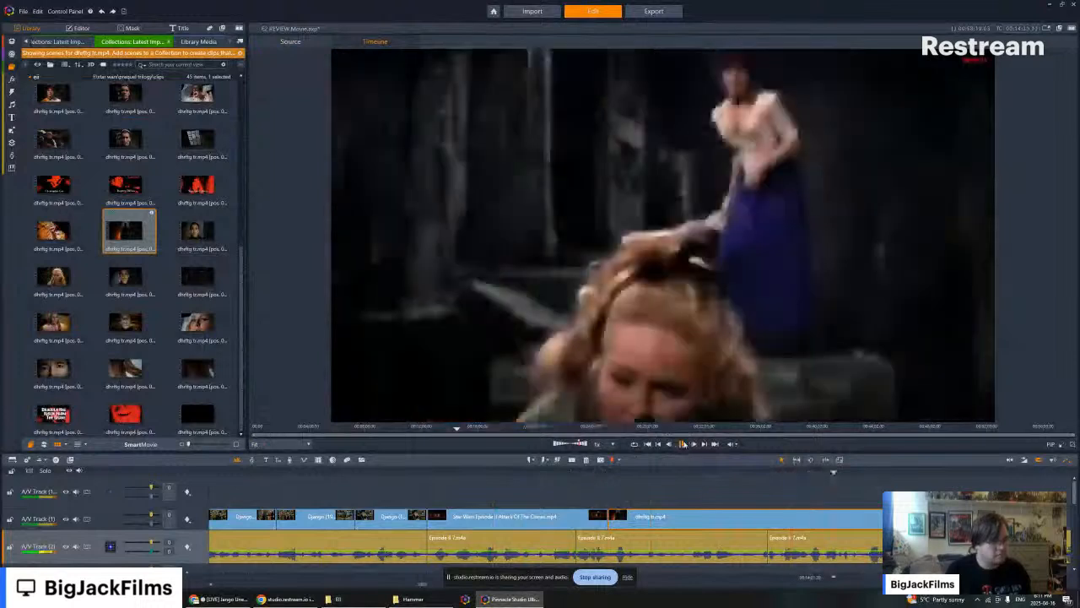
pyautogui.click(682, 443)
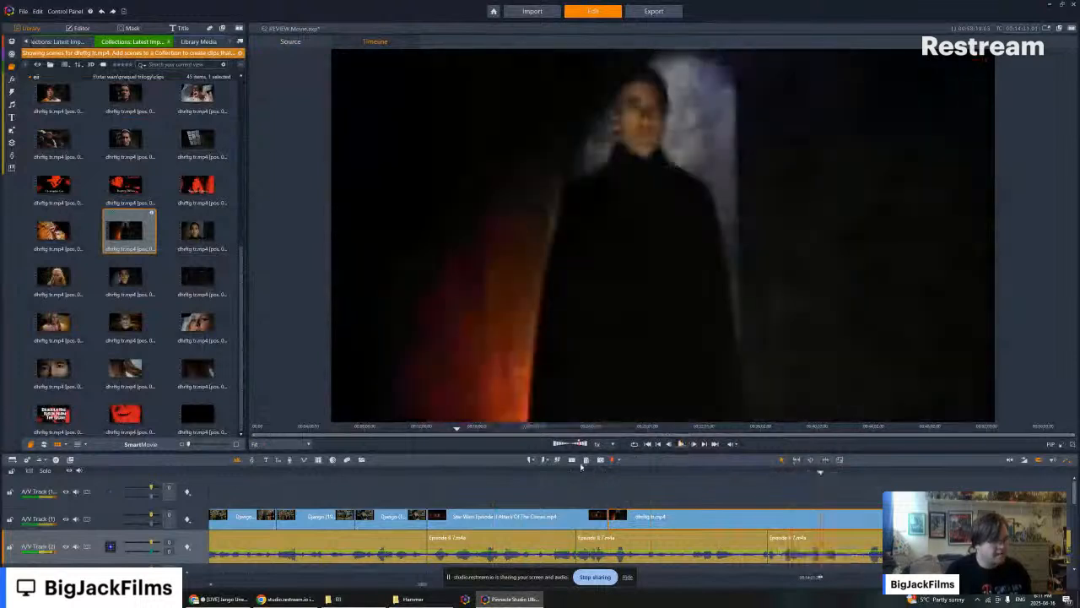
pyautogui.press('n')
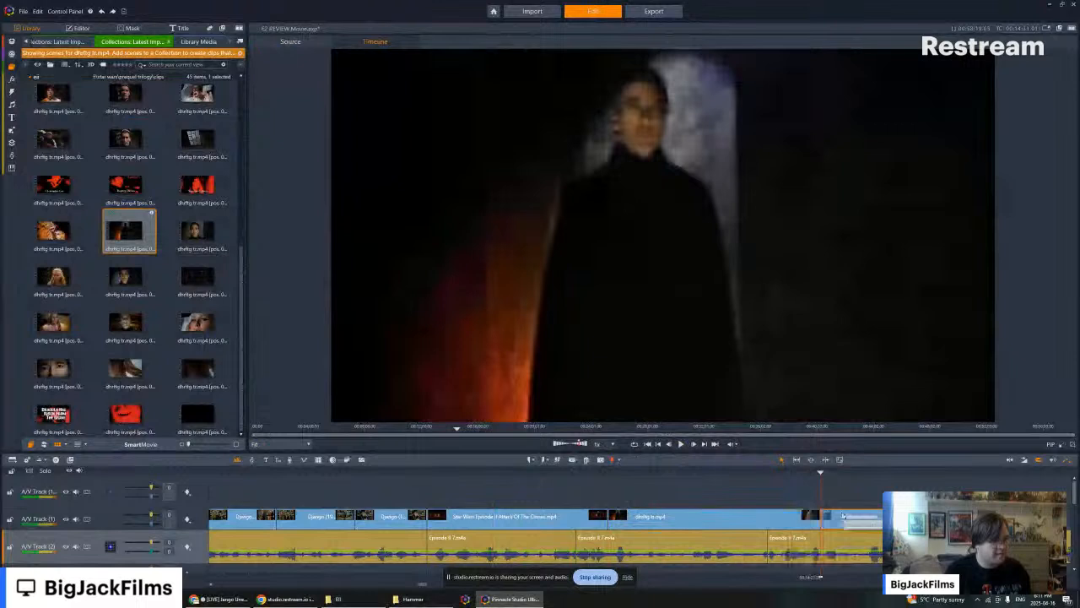
pyautogui.rightClick(846, 512)
pyautogui.click(869, 505)
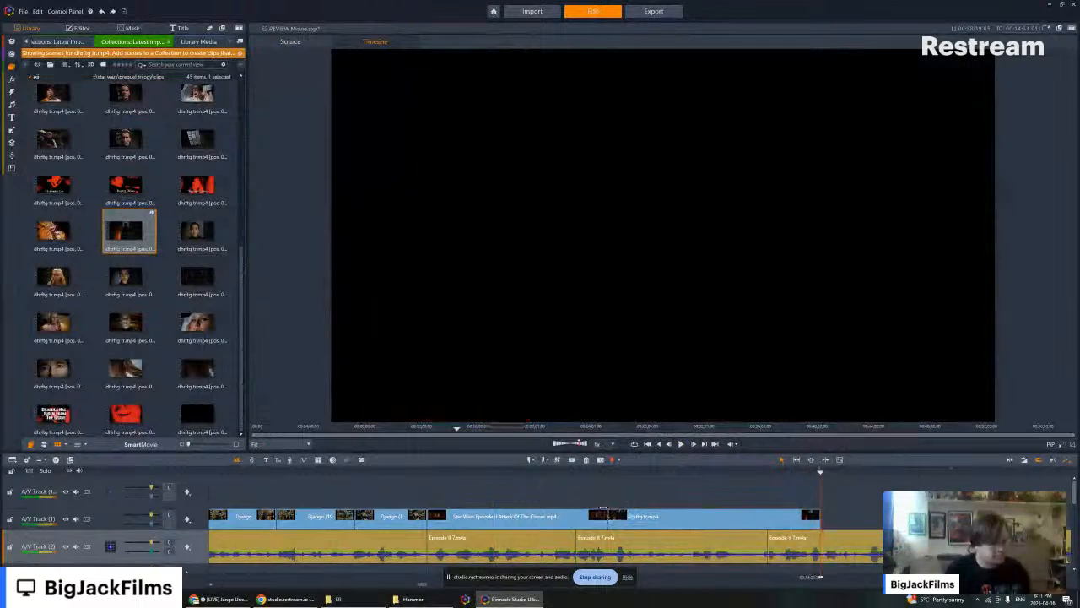
# - Shorten the Attack of the Clones clip to end at the narration cut and move the dhrftg clip up against it
pyautogui.press('Left')
pyautogui.press('Left')
pyautogui.press('Left')
pyautogui.press('Left')
pyautogui.press('Left')
pyautogui.press('Left')
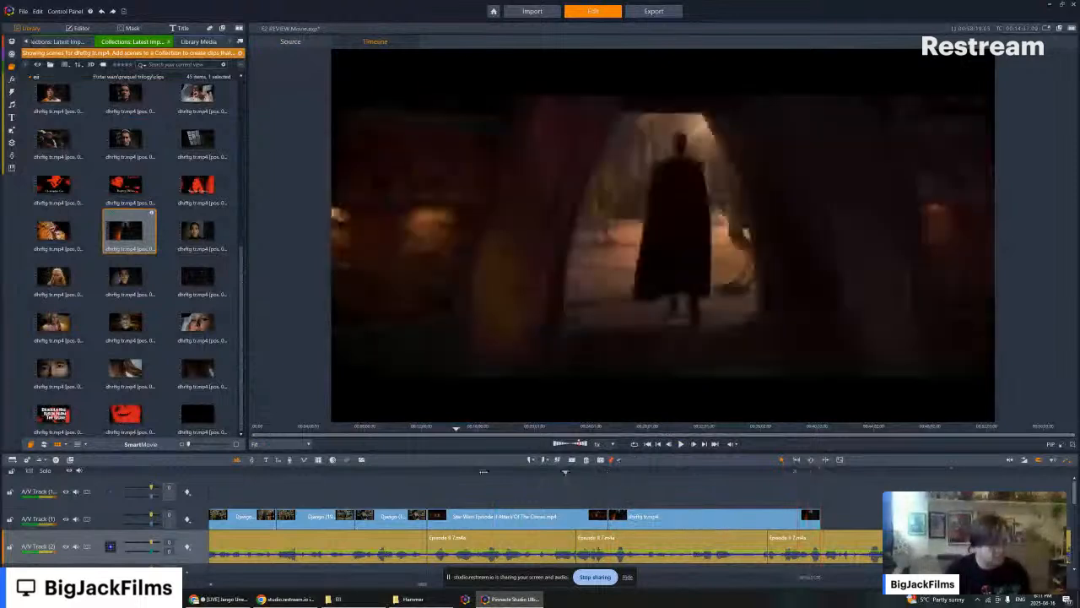
pyautogui.moveTo(613, 472); pyautogui.dragTo(639, 483)
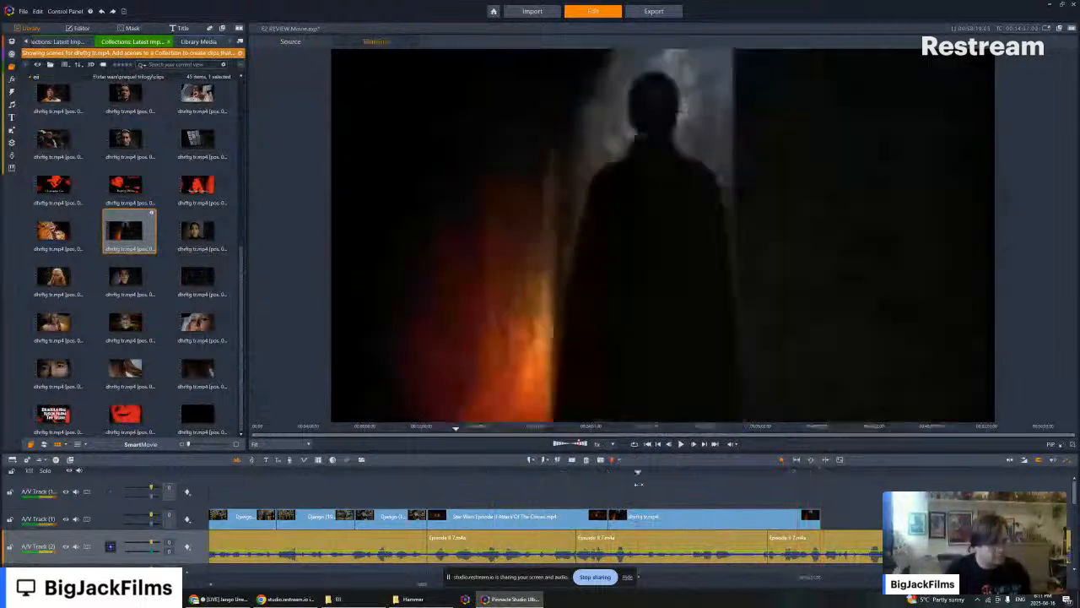
pyautogui.moveTo(665, 523)
pyautogui.mouseDown()
pyautogui.moveTo(690, 525)
pyautogui.moveTo(669, 522)
pyautogui.mouseUp()
pyautogui.press('Left')
pyautogui.press('Left')
pyautogui.press('Left')
pyautogui.press('Left')
pyautogui.press('Left')
pyautogui.press('Left')
pyautogui.press('Left')
pyautogui.press('Left')
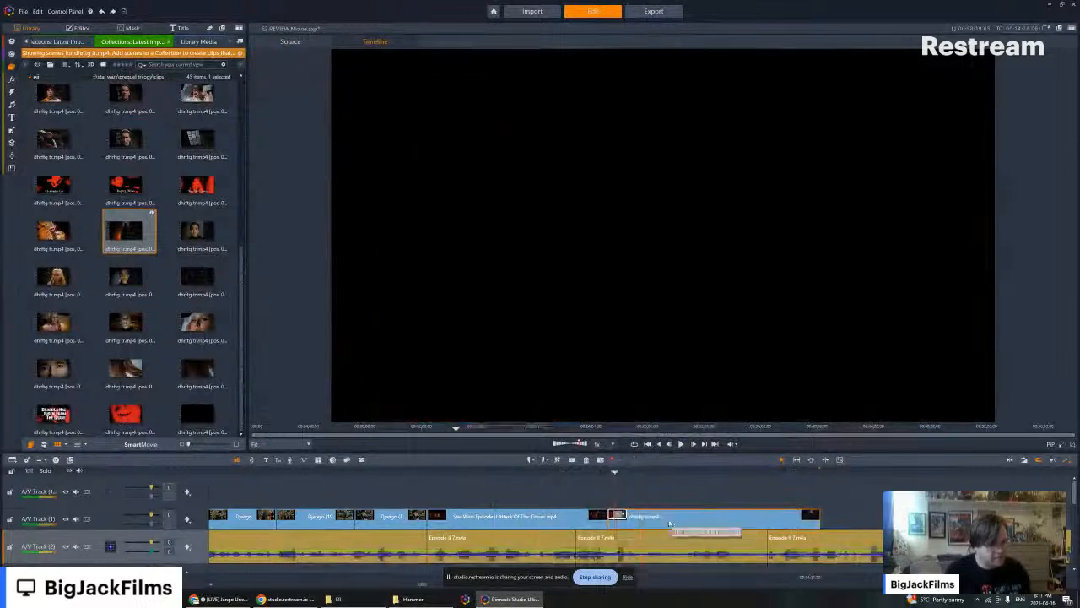
pyautogui.press('Right')
pyautogui.press('Right')
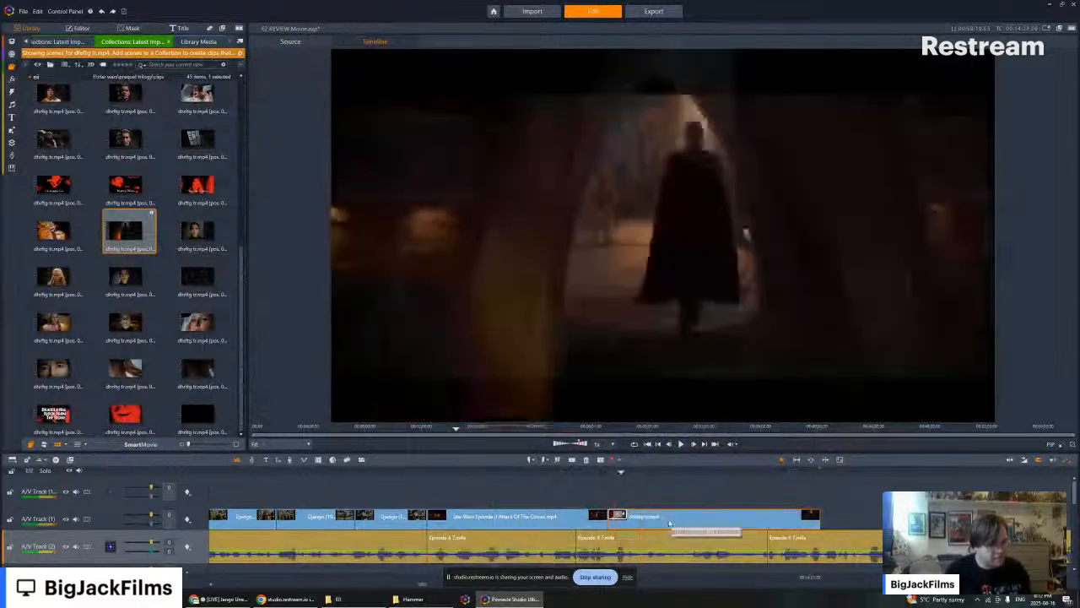
pyautogui.press('Left')
pyautogui.press('Left')
pyautogui.press('Left')
pyautogui.press('Left')
pyautogui.press('Left')
pyautogui.press('Left')
pyautogui.press('Left')
pyautogui.press('Left')
pyautogui.press('Left')
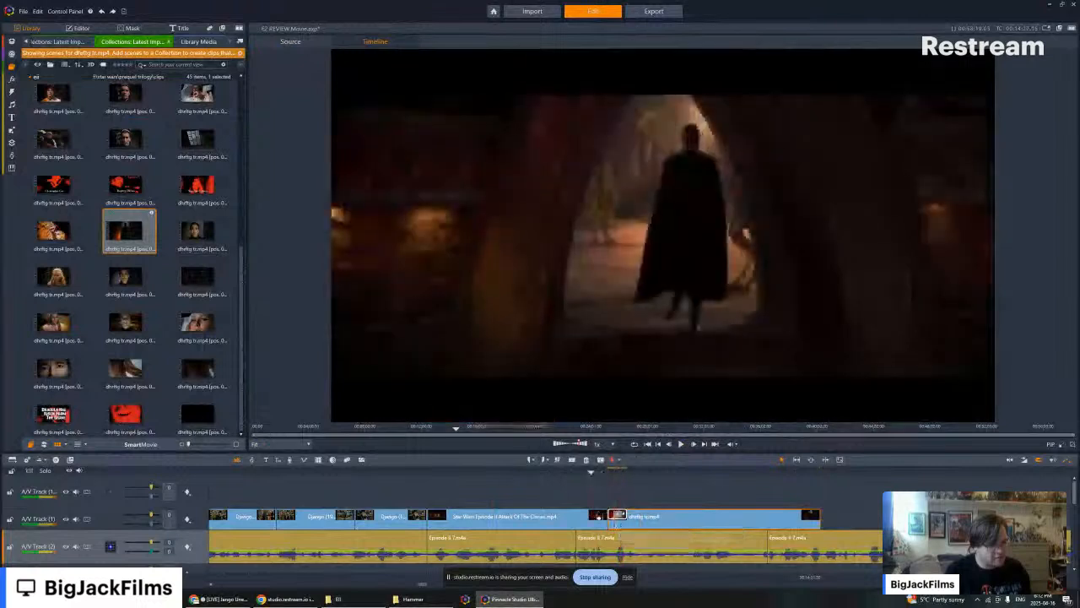
pyautogui.moveTo(607, 518); pyautogui.dragTo(577, 518)
pyautogui.moveTo(677, 511); pyautogui.dragTo(645, 509)
# - Trim the end of the dhrftg clip to line up with the end of the narration segment beneath it
pyautogui.press('Left')
pyautogui.press('Left')
pyautogui.press('Left')
pyautogui.press('Left')
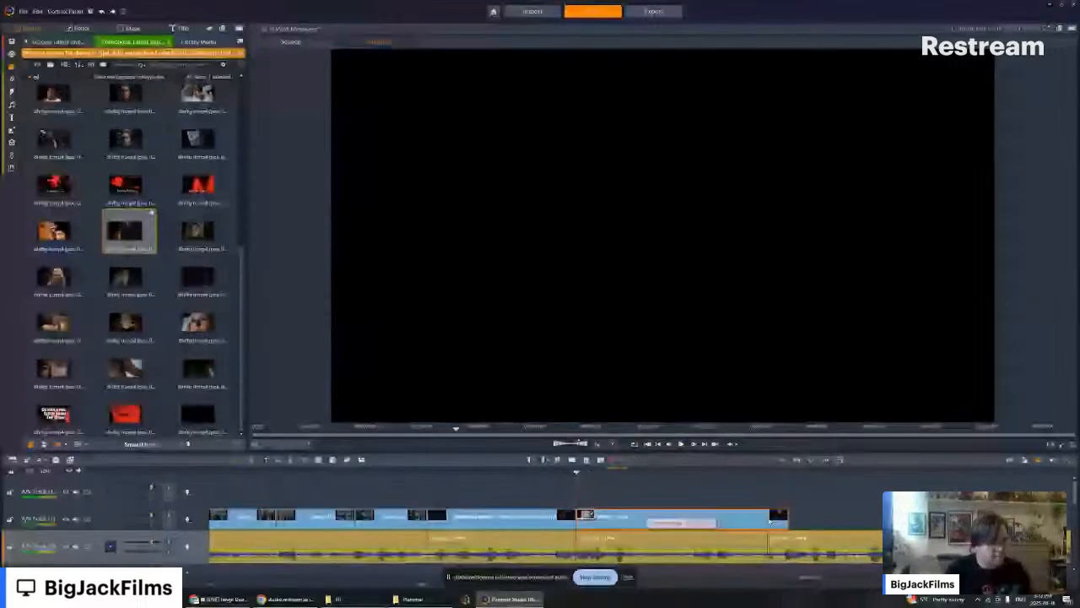
pyautogui.moveTo(787, 519); pyautogui.dragTo(767, 518)
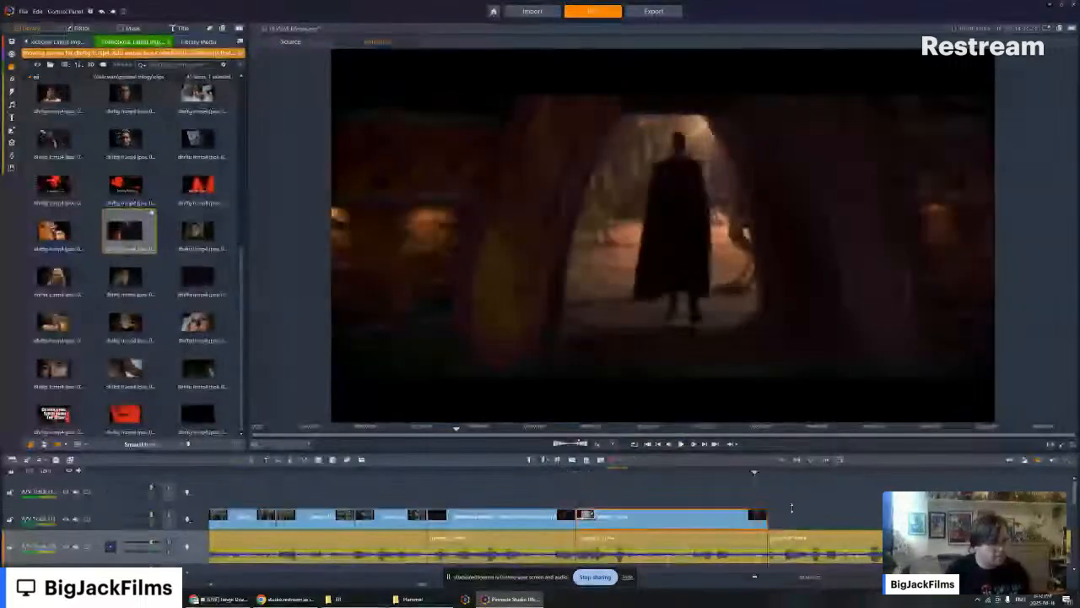
# - Step back through the trimmed dhrftg clip to near its start and play it against the narration
pyautogui.press('Left')
pyautogui.press('Left')
pyautogui.press('Left')
pyautogui.press('Left')
pyautogui.press('Left')
pyautogui.press('Left')
pyautogui.press('Left')
pyautogui.press('Left')
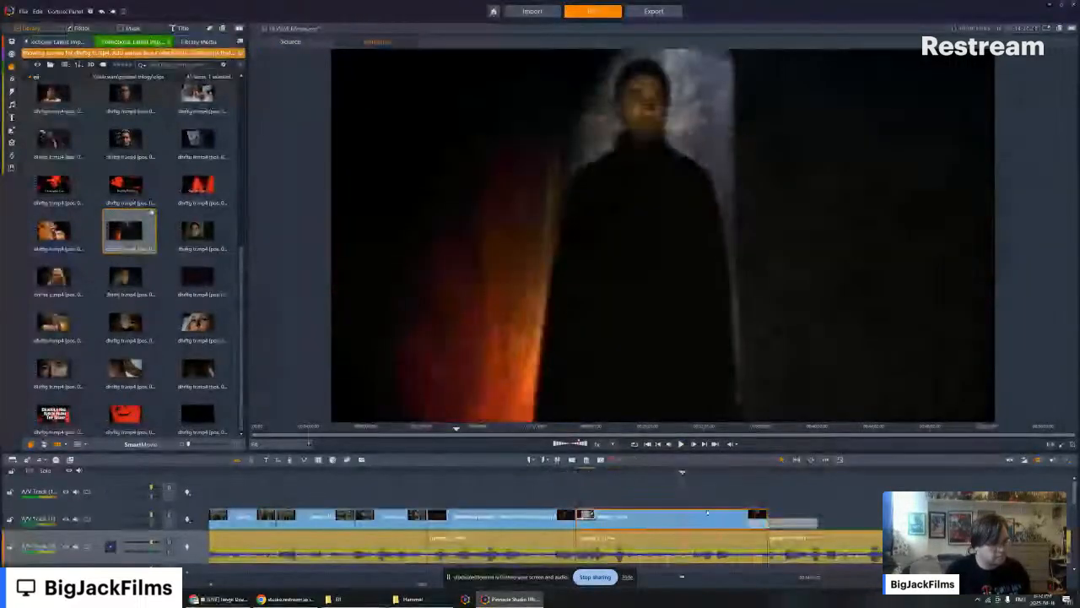
pyautogui.press('Left')
pyautogui.press('Left')
pyautogui.press('Left')
pyautogui.press('Left')
pyautogui.press('Left')
pyautogui.press('Left')
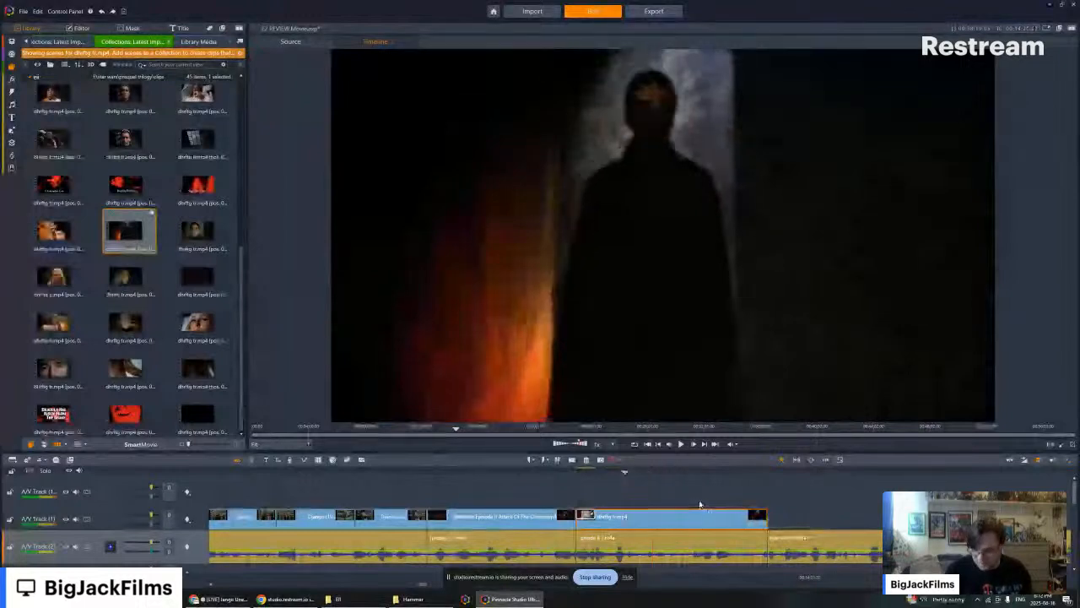
pyautogui.press('Left')
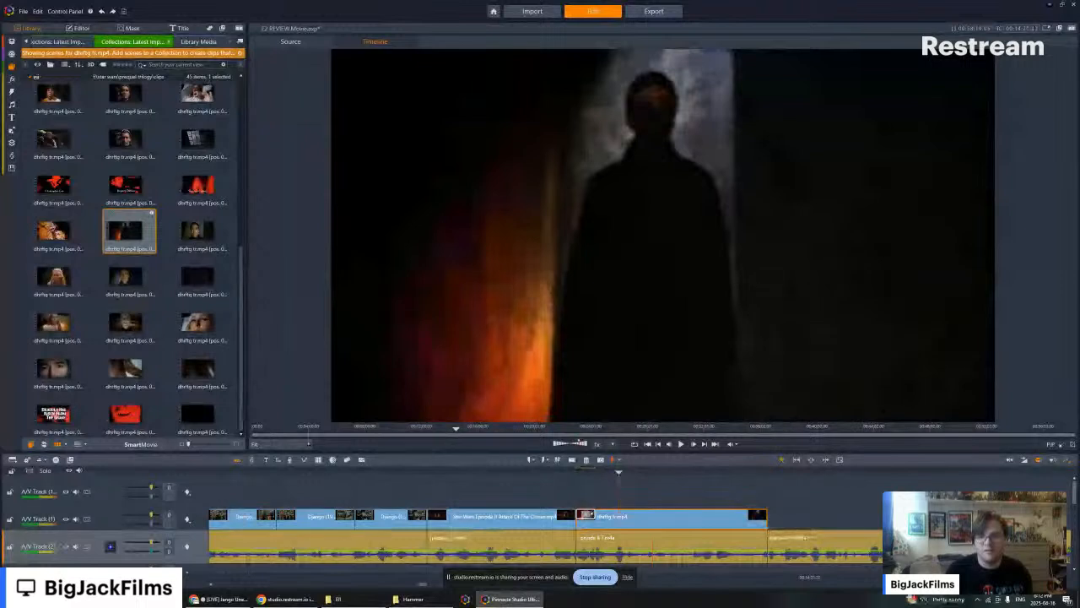
pyautogui.press('Left')
pyautogui.press('Left')
pyautogui.press('Left')
pyautogui.press('Left')
pyautogui.press('Left')
pyautogui.press('Left')
pyautogui.press('Left')
pyautogui.press('Left')
pyautogui.press('Left')
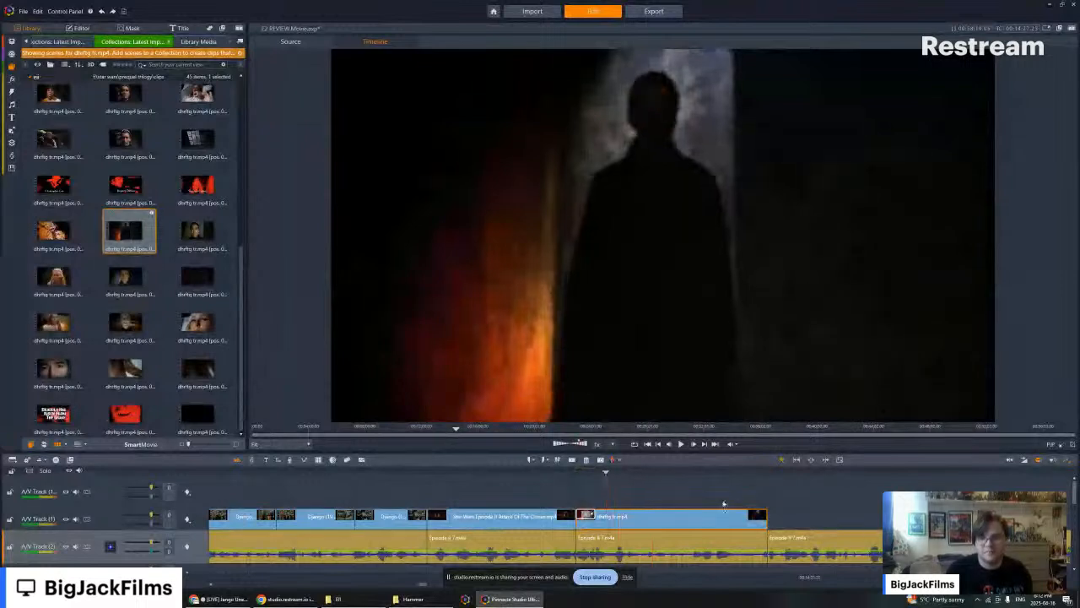
pyautogui.click(684, 444)
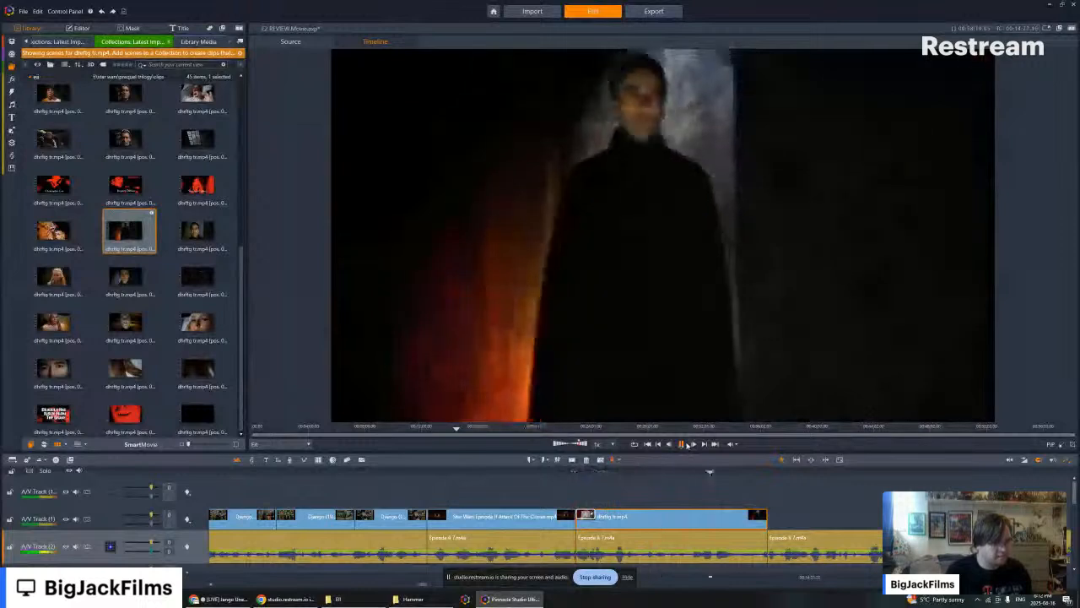
# - Preview the dhrftg scenes that follow the caped figure's doorway shot in the library
pyautogui.click(201, 229)
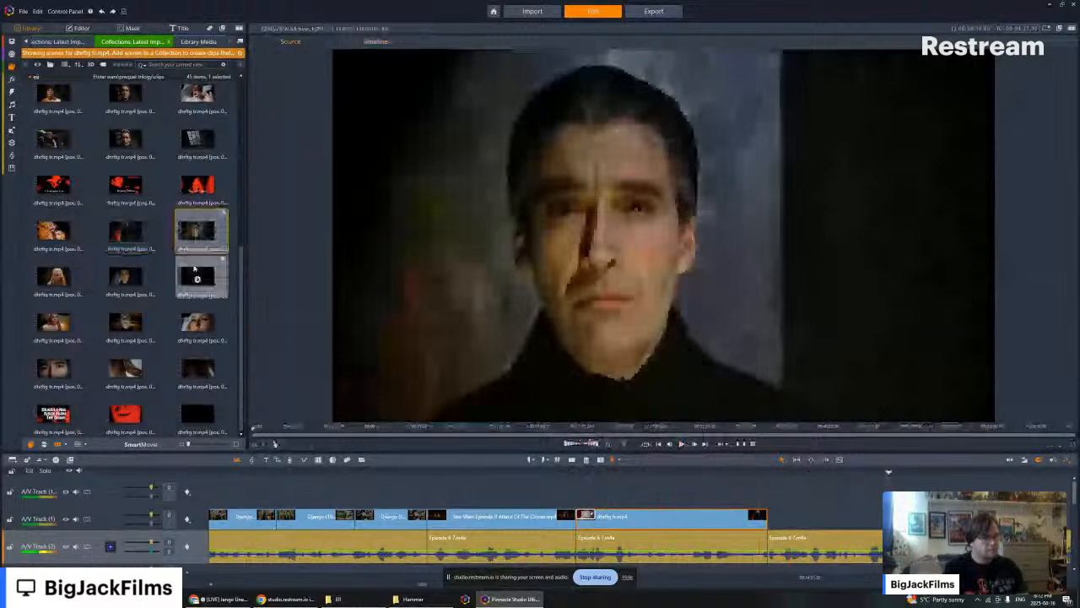
pyautogui.click(198, 279)
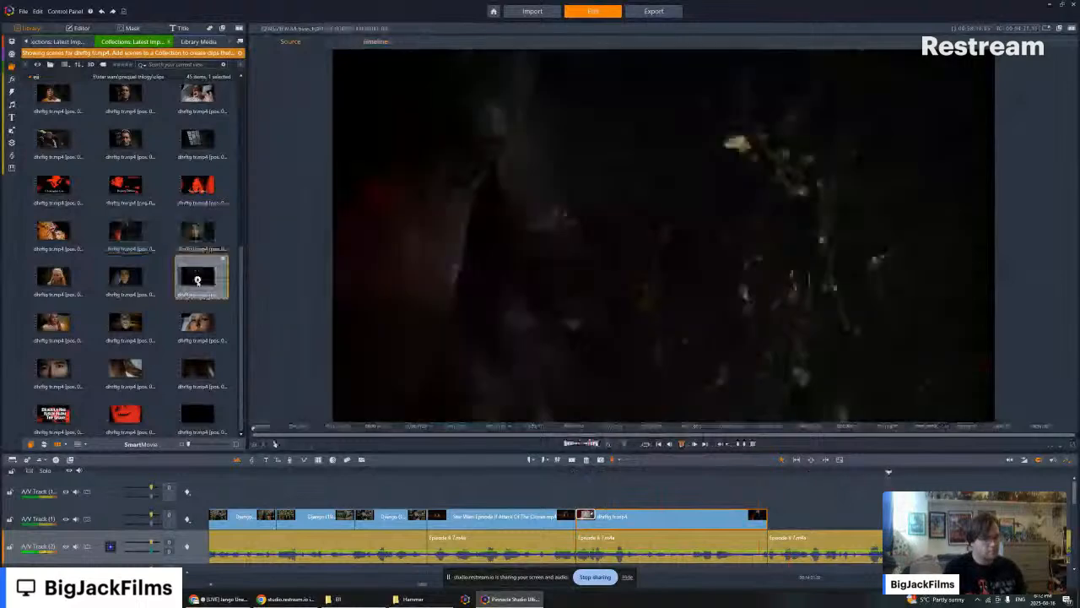
pyautogui.click(125, 277)
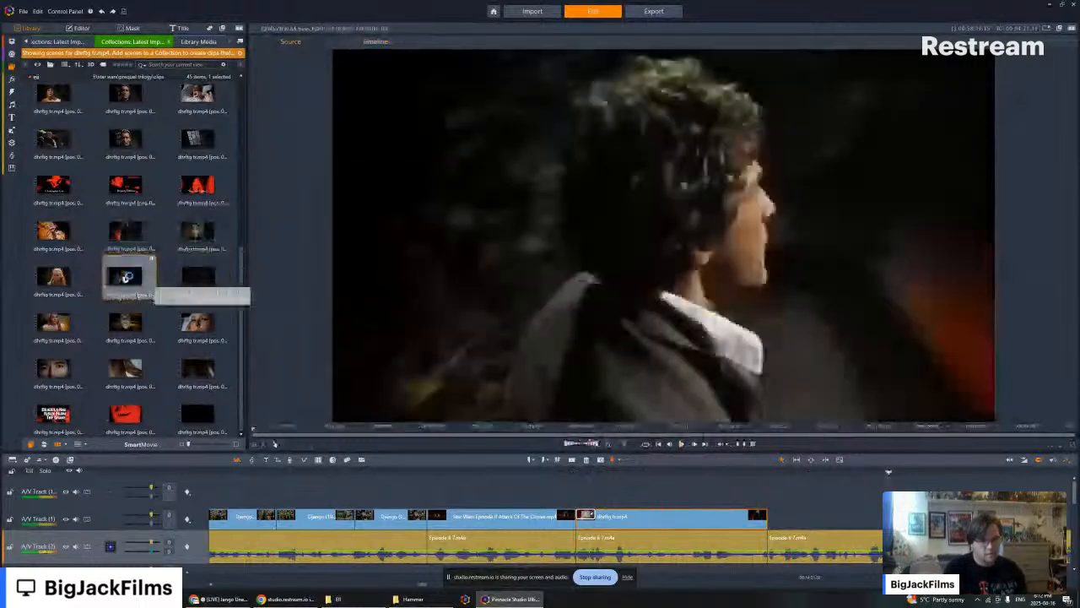
pyautogui.click(199, 229)
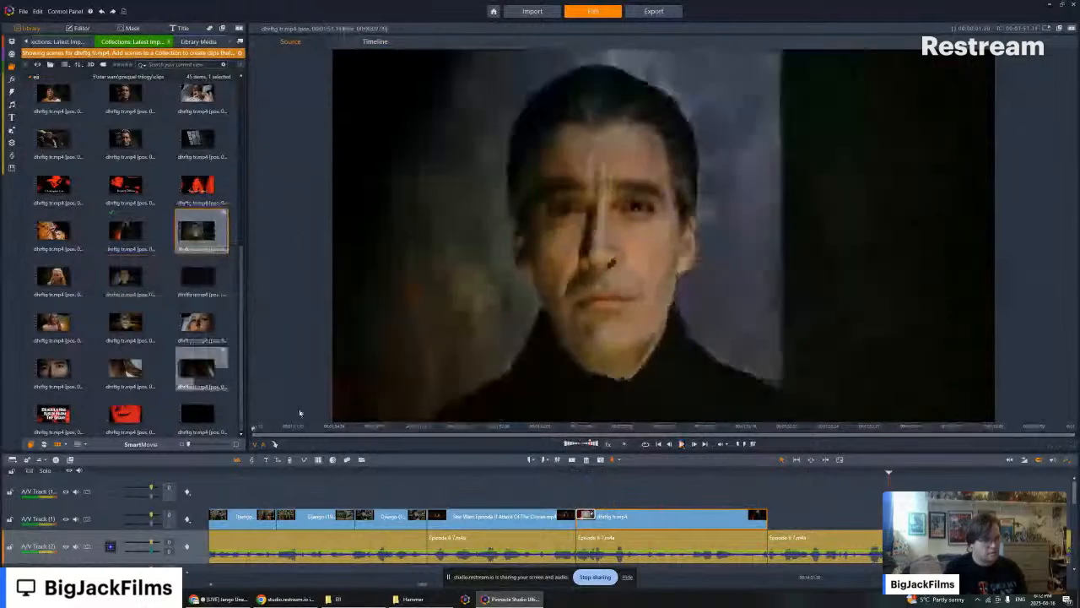
# - Retrim the start of the dhrftg clip so it runs slightly past the narration cut while still abutting the Attack of the Clones clip
pyautogui.click(577, 472)
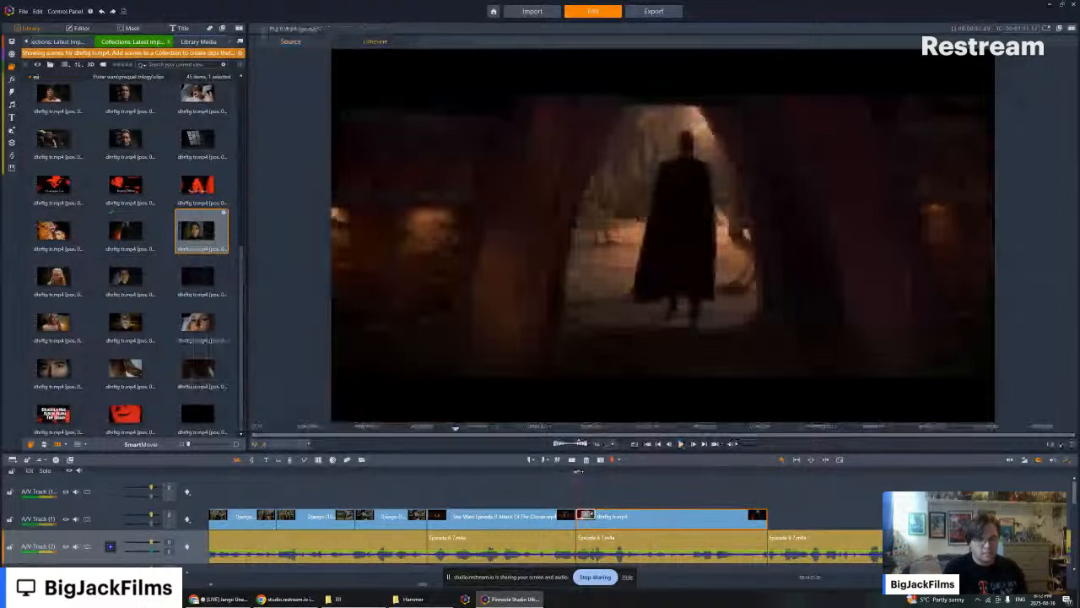
pyautogui.moveTo(578, 471); pyautogui.dragTo(537, 487)
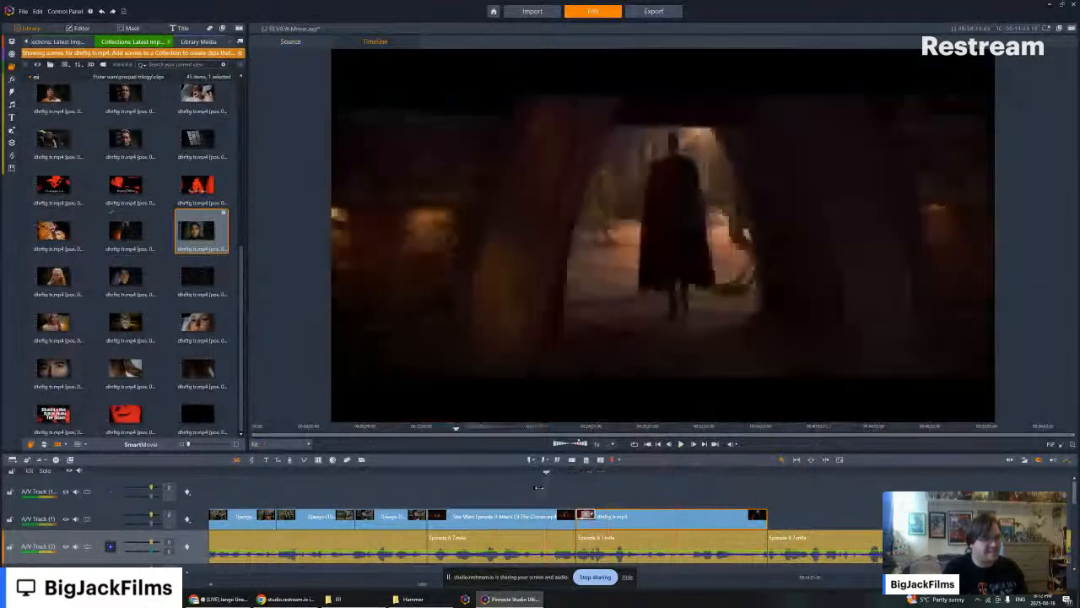
pyautogui.moveTo(584, 516)
pyautogui.mouseDown()
pyautogui.moveTo(616, 525)
pyautogui.moveTo(587, 516)
pyautogui.mouseUp()
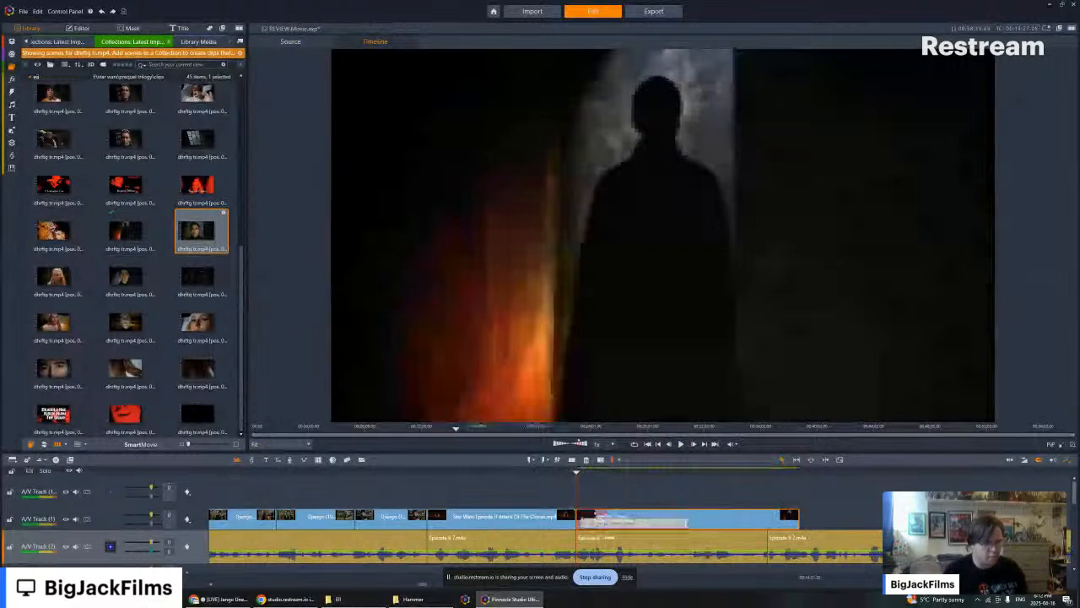
pyautogui.moveTo(583, 516); pyautogui.dragTo(628, 516)
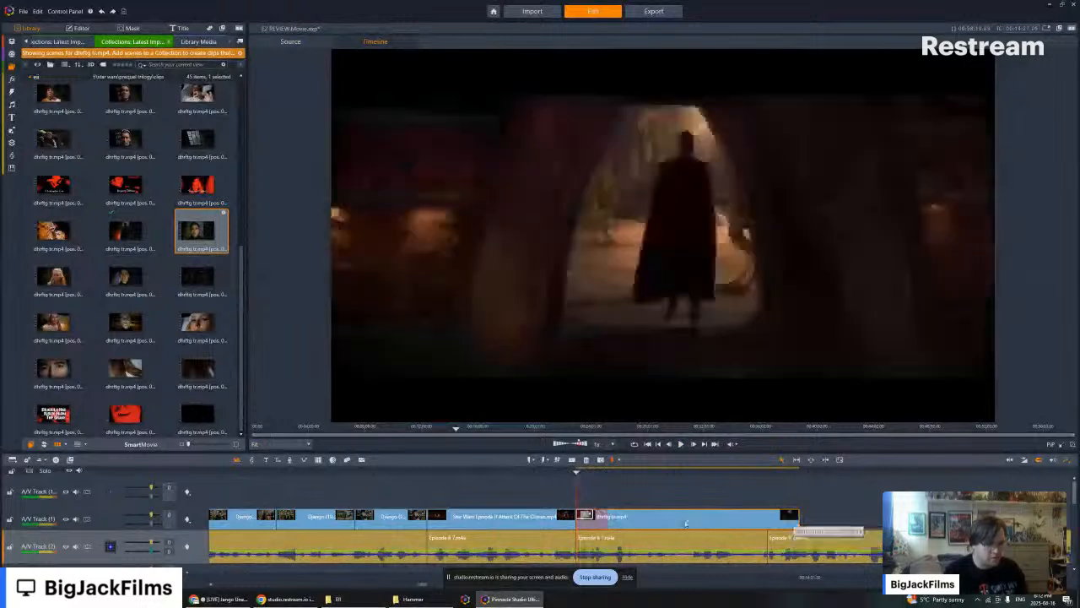
pyautogui.moveTo(578, 519); pyautogui.dragTo(642, 517)
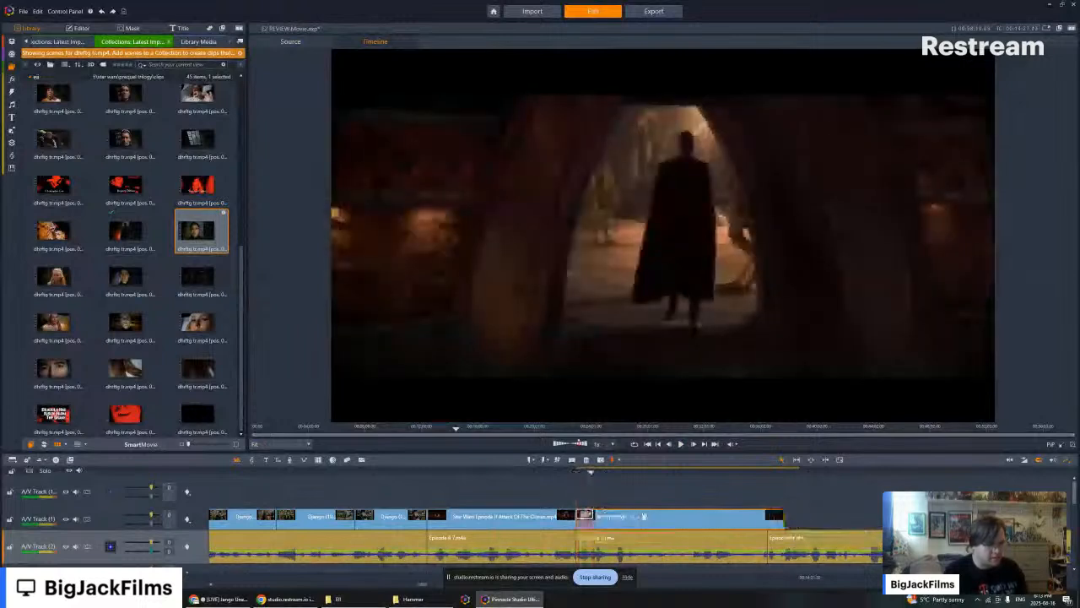
# - Step back to before the dhrftg clip and play the transition through to its end against the narration
pyautogui.press('Left')
pyautogui.press('Left')
pyautogui.press('Left')
pyautogui.press('Left')
pyautogui.press('Left')
pyautogui.press('Left')
pyautogui.press('Left')
pyautogui.press('Left')
pyautogui.press('Left')
pyautogui.press('Left')
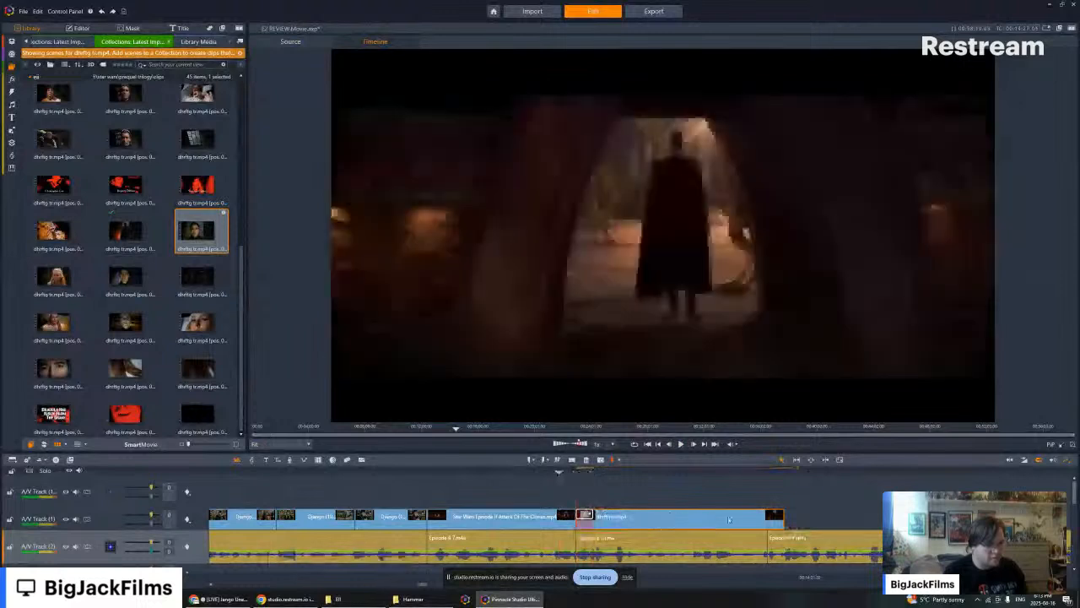
pyautogui.click(681, 443)
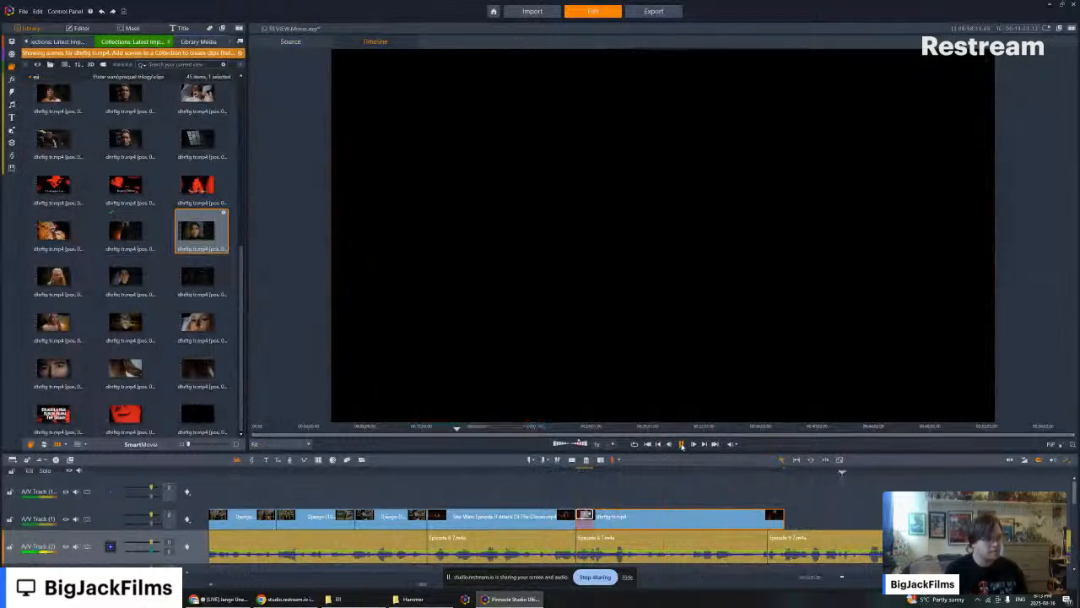
pyautogui.click(681, 444)
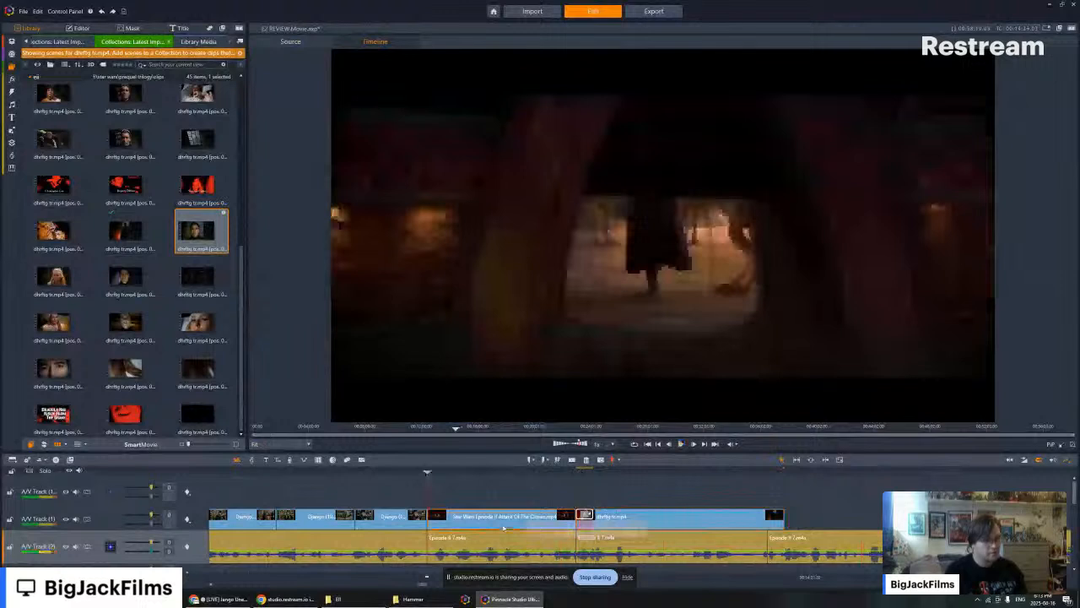
# - Find the timeline's Attack of the Clones clip in the library and preview the Count Dooku scenes just after it
pyautogui.rightClick(504, 527)
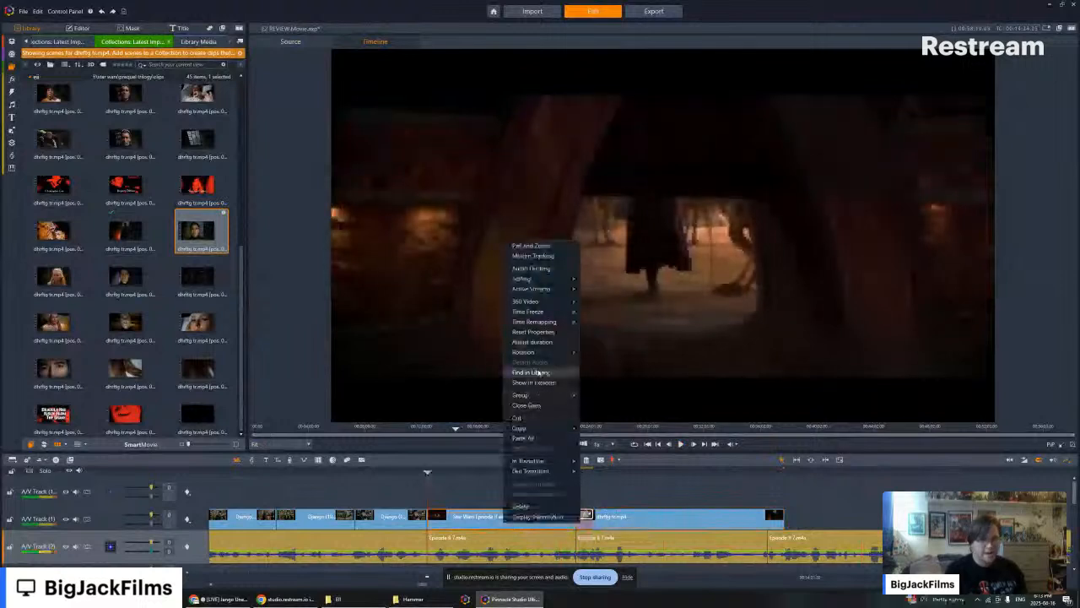
pyautogui.click(537, 371)
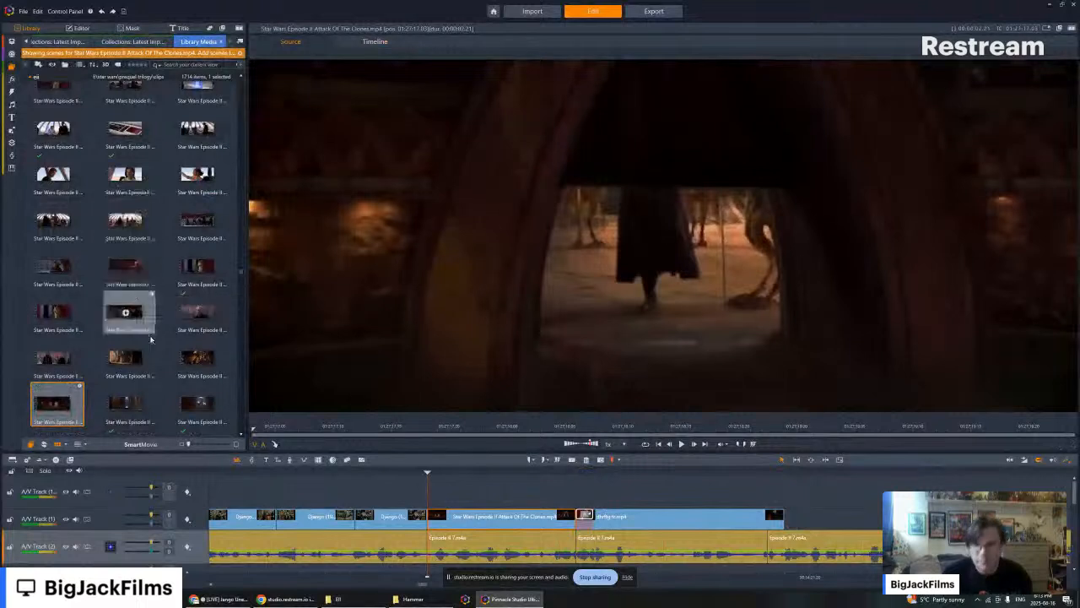
pyautogui.scroll(-4, 84, 287)
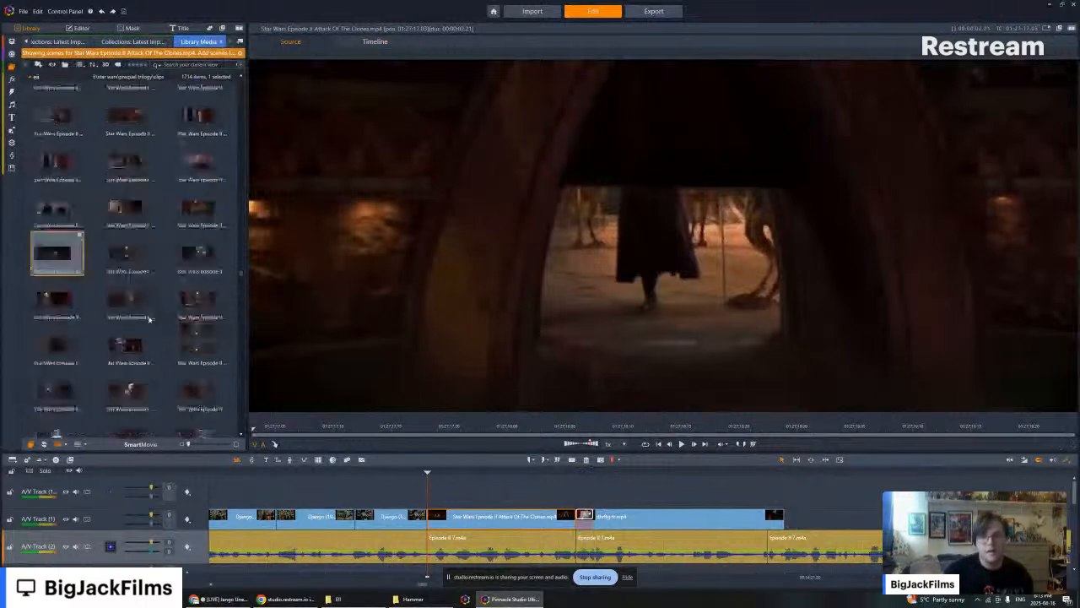
pyautogui.click(61, 272)
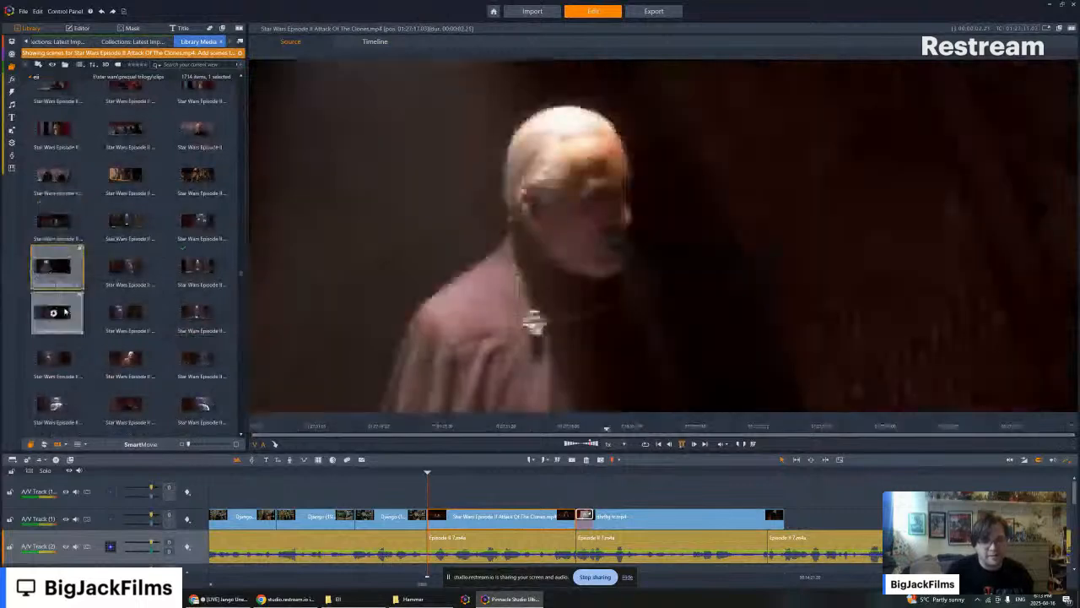
pyautogui.click(199, 312)
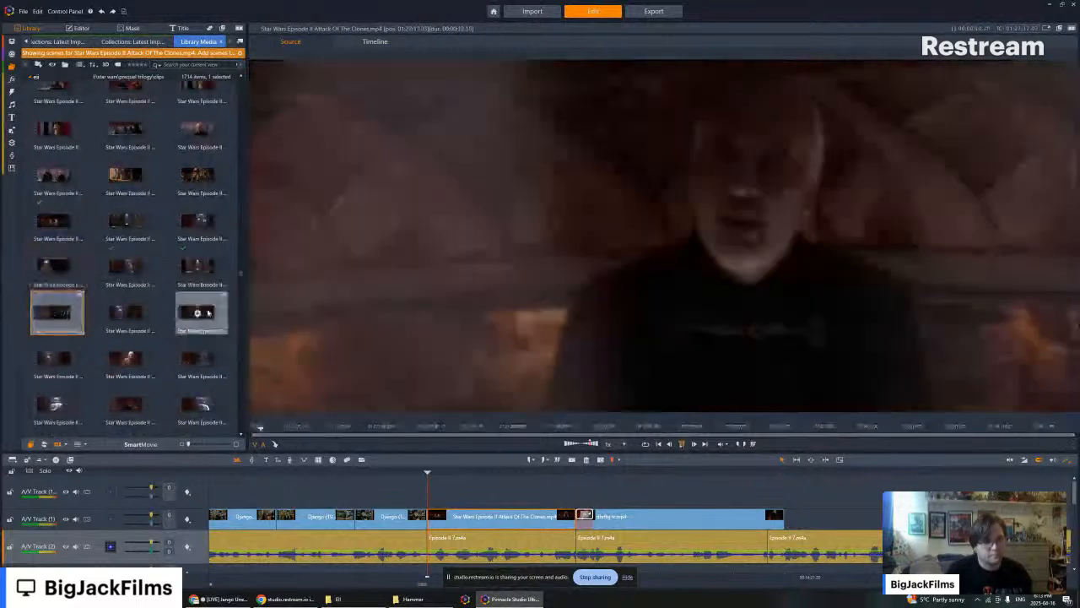
pyautogui.click(126, 361)
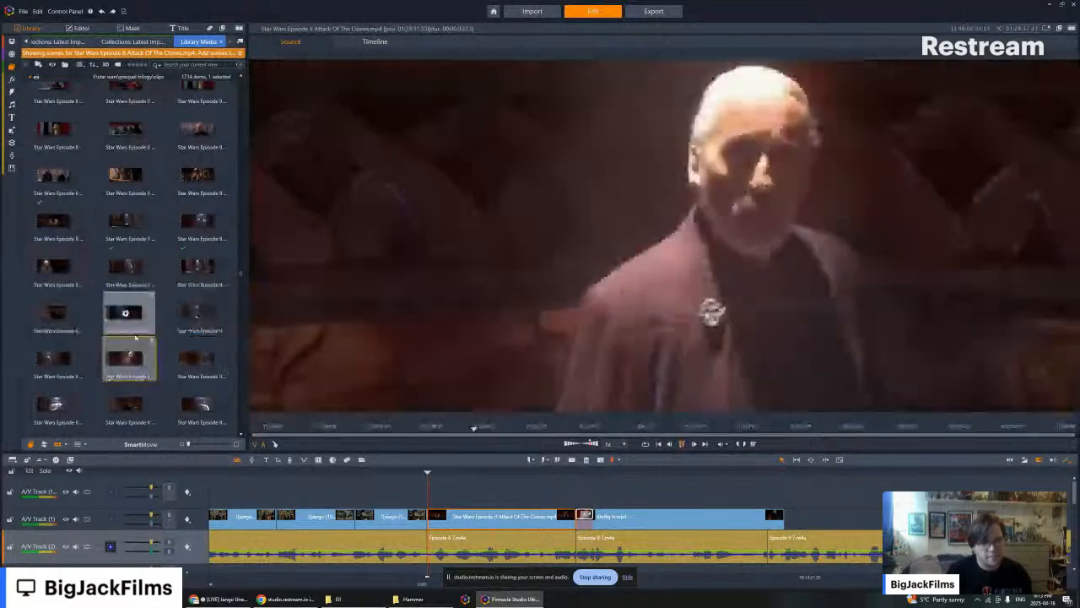
# - Preview further Count Dooku scenes deeper in the Attack of the Clones library to find one that follows the dhrftg clip
pyautogui.scroll(-4, 135, 338)
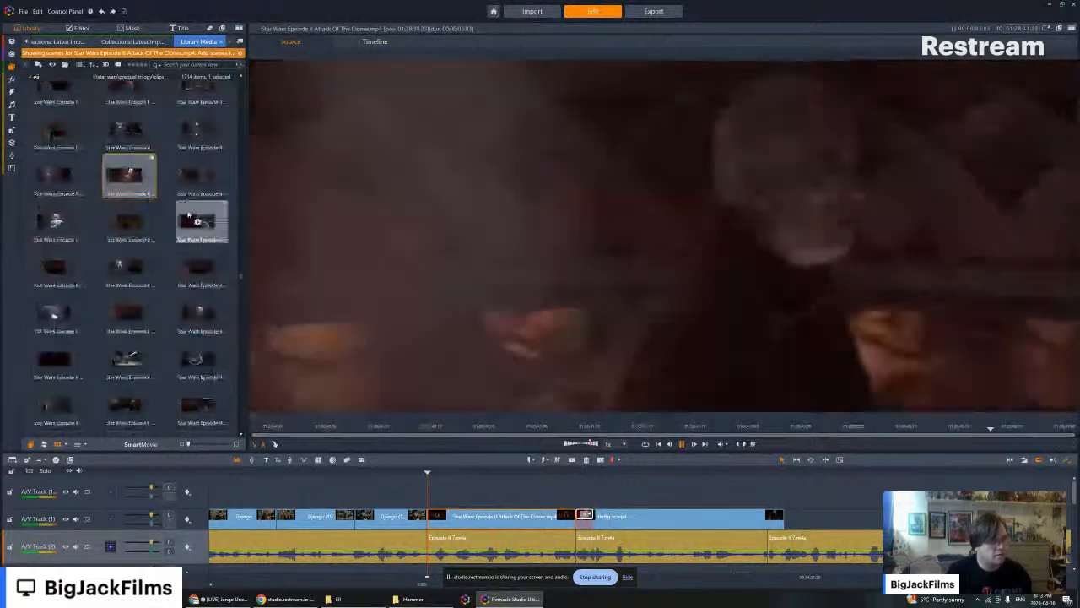
pyautogui.click(116, 219)
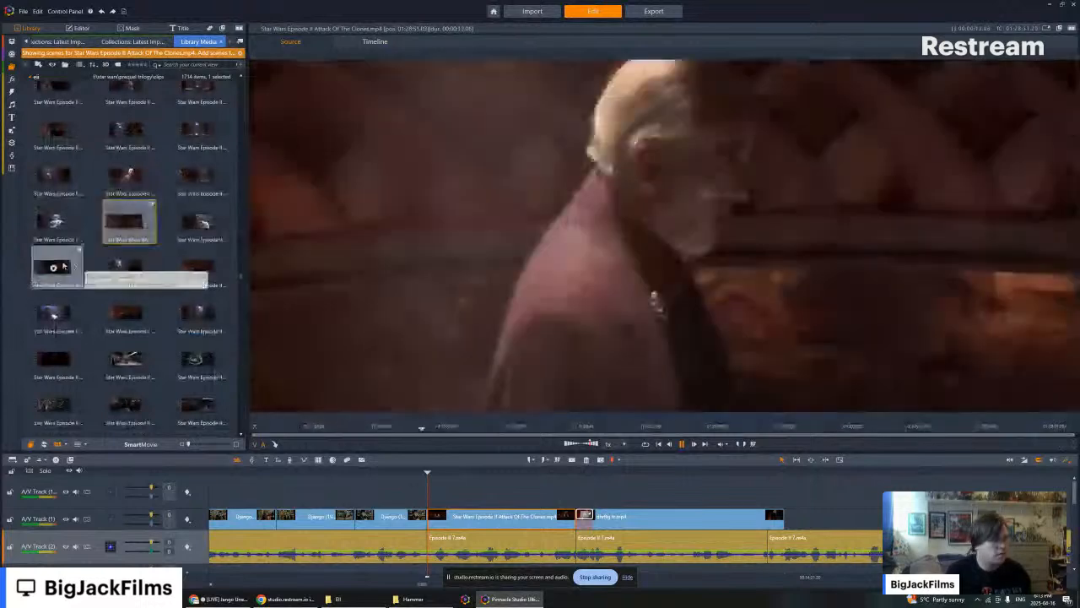
pyautogui.click(53, 268)
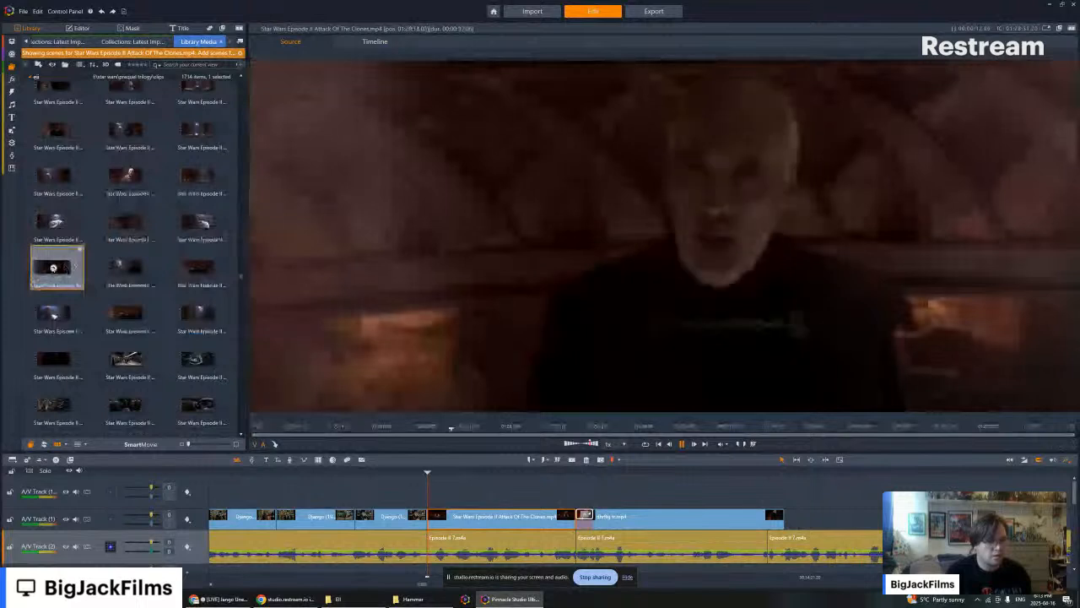
pyautogui.moveTo(53, 268); pyautogui.dragTo(177, 266)
pyautogui.click(198, 268)
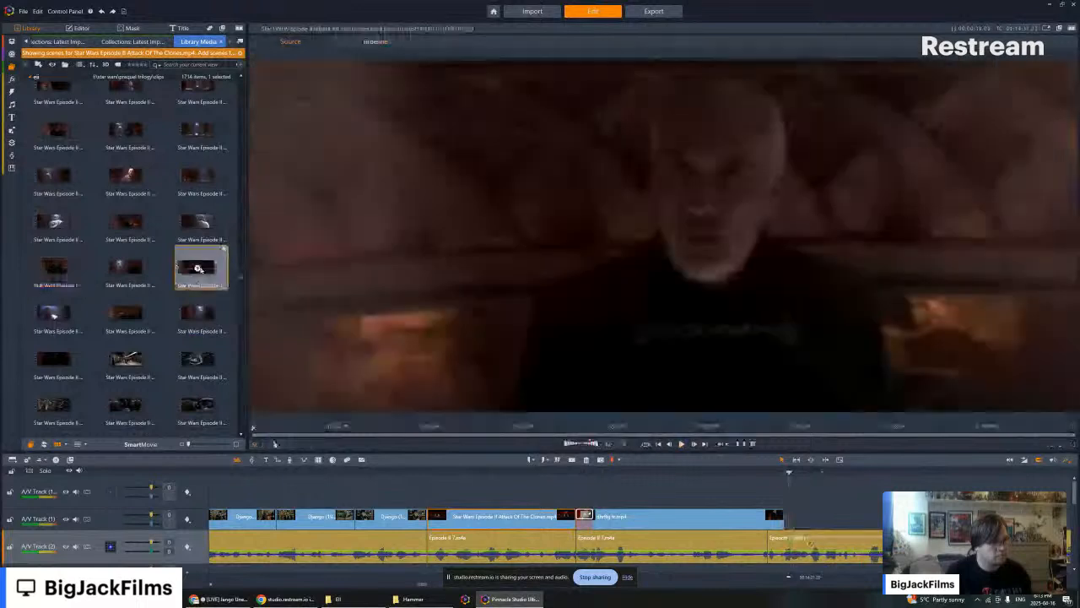
pyautogui.click(126, 270)
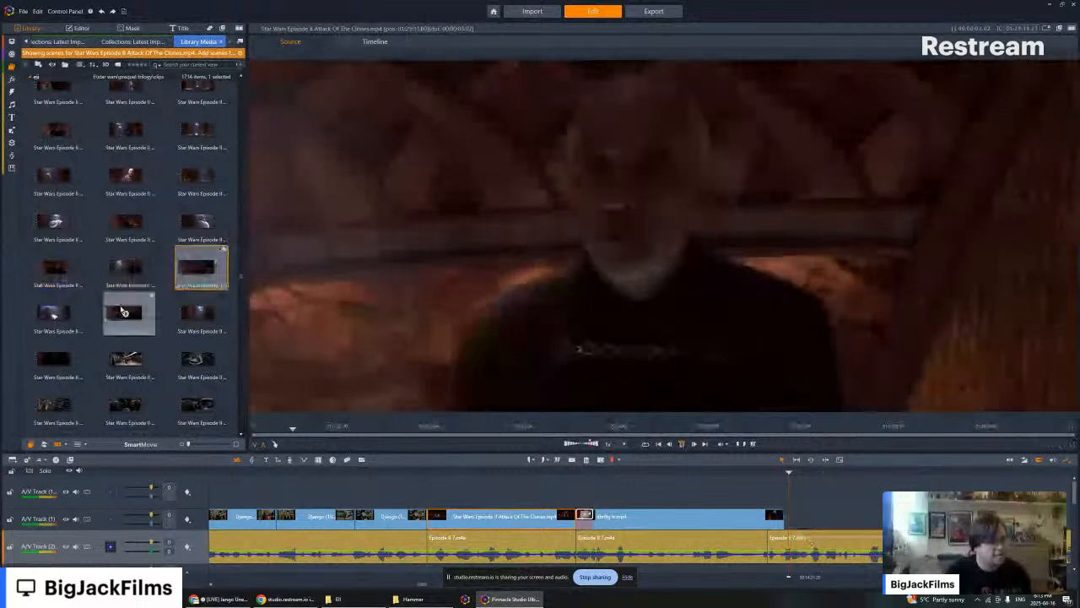
pyautogui.click(126, 314)
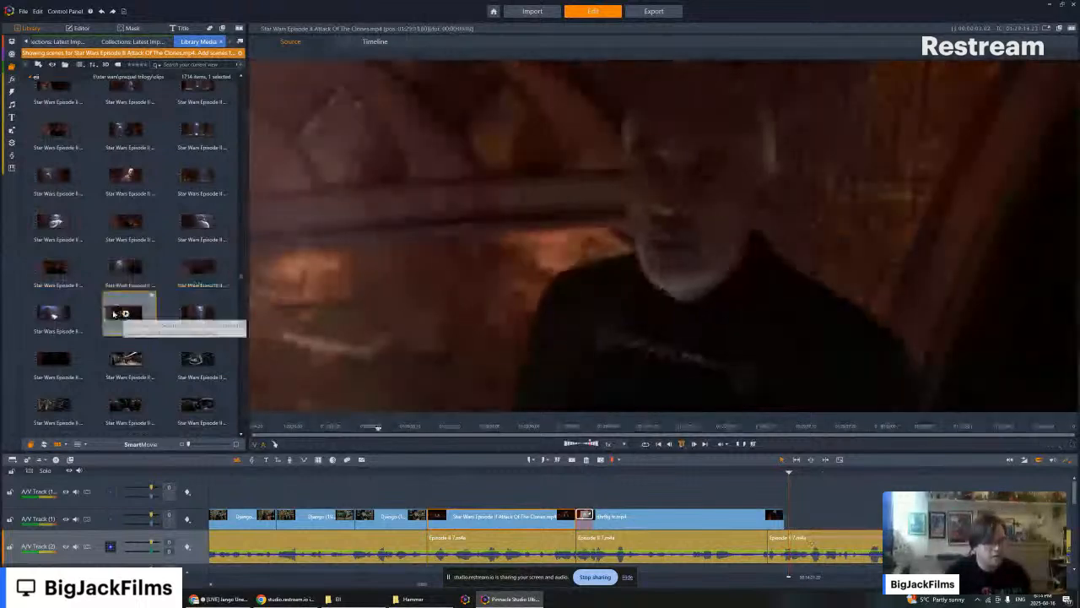
# - Add the dark Attack of the Clones scene of Count Dooku under the archway directly after the dhrftg clip and disable its audio stream
pyautogui.click(51, 359)
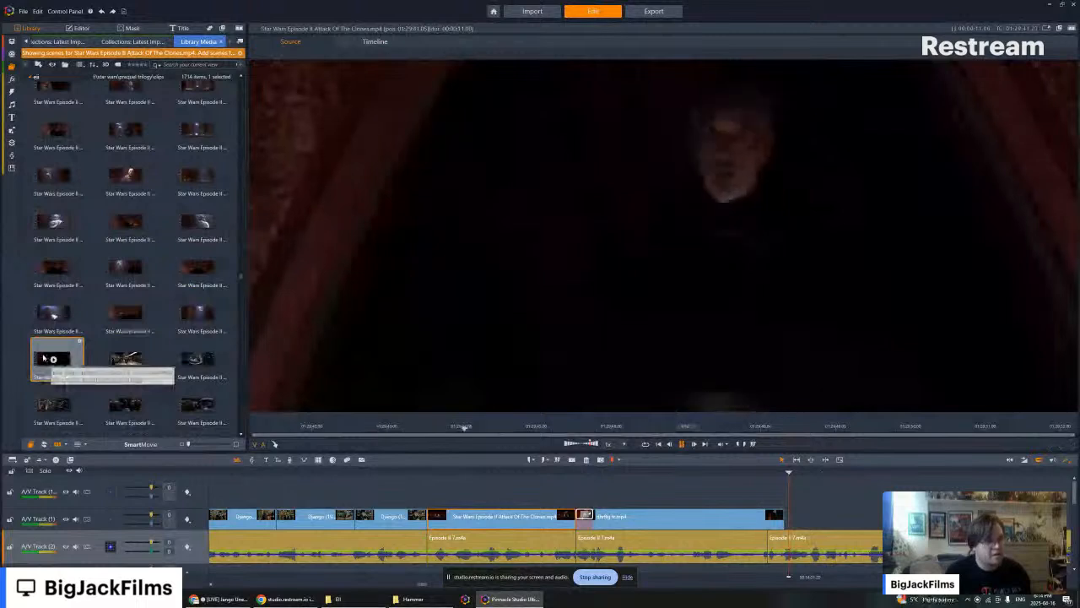
pyautogui.moveTo(48, 359); pyautogui.dragTo(790, 525)
pyautogui.rightClick(789, 526)
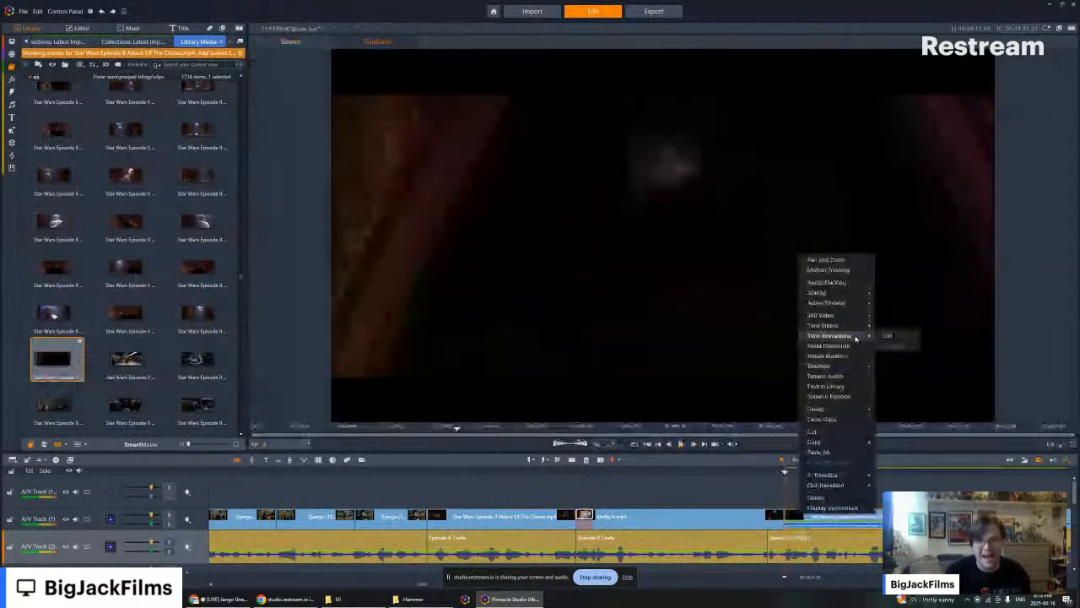
pyautogui.moveTo(859, 308)
pyautogui.click(901, 313)
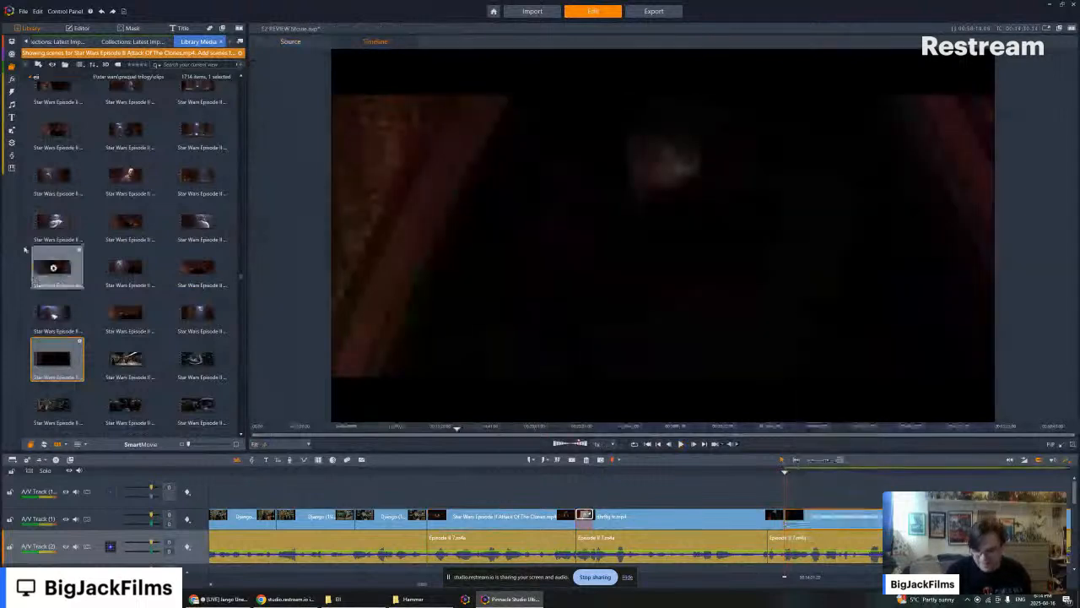
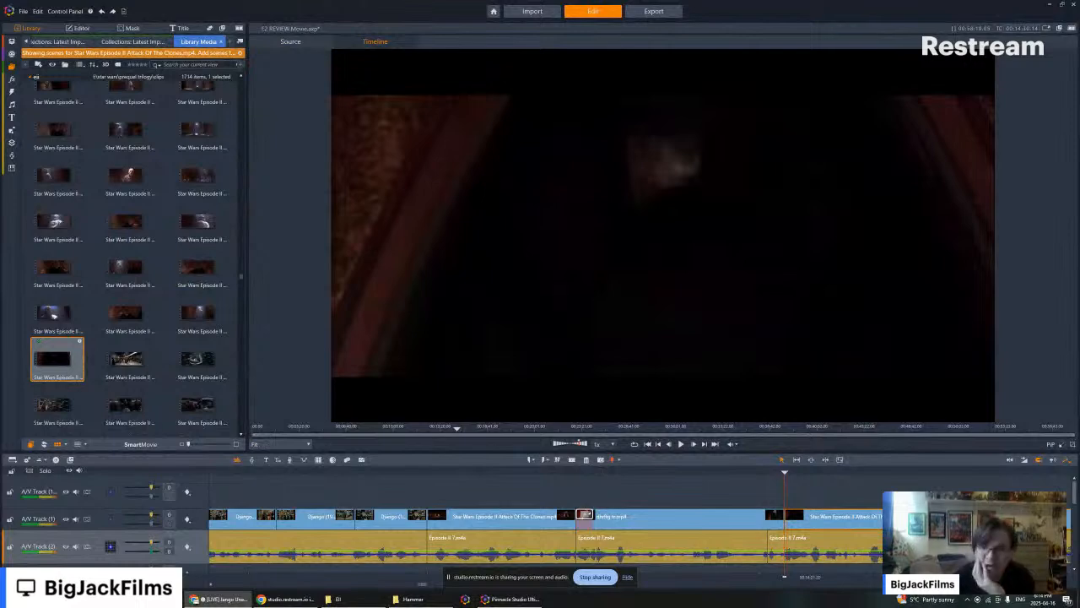
# - Split the dark cloaked-figure clip on A/V Track (1) at the chosen point in the narration and delete the part after it
pyautogui.press('Left')
pyautogui.press('Left')
pyautogui.press('Left')
pyautogui.press('Left')
pyautogui.press('Left')
pyautogui.press('Left')
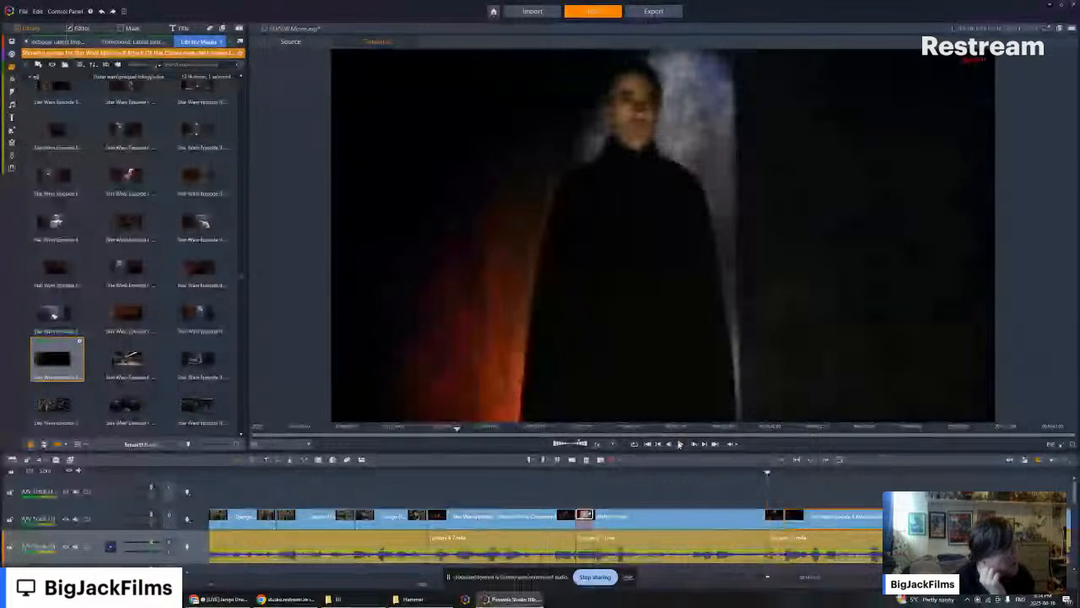
pyautogui.click(680, 444)
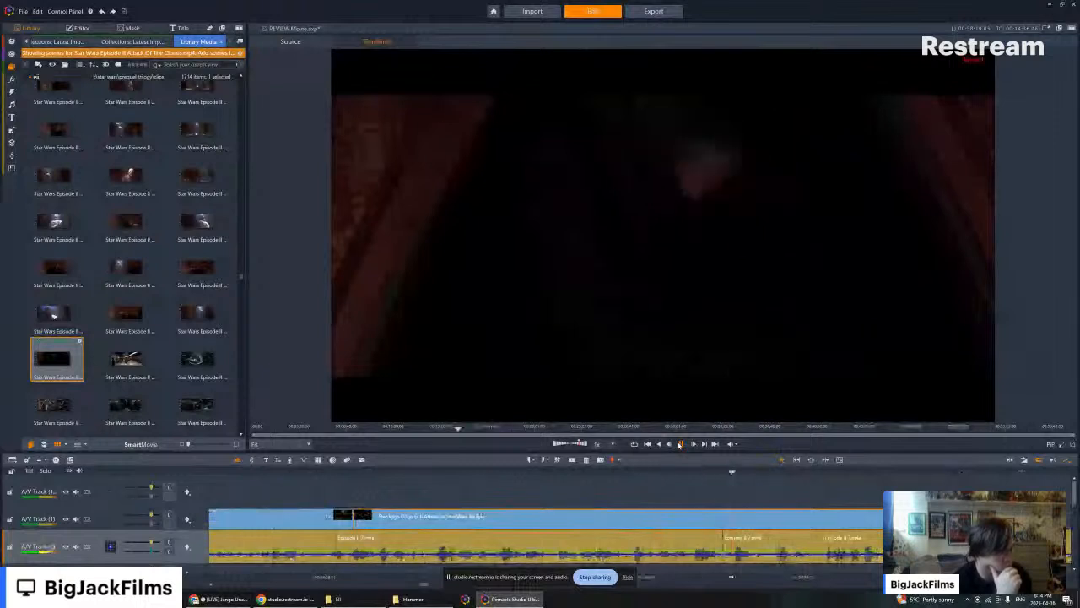
pyautogui.click(680, 445)
pyautogui.press('Left')
pyautogui.press('Left')
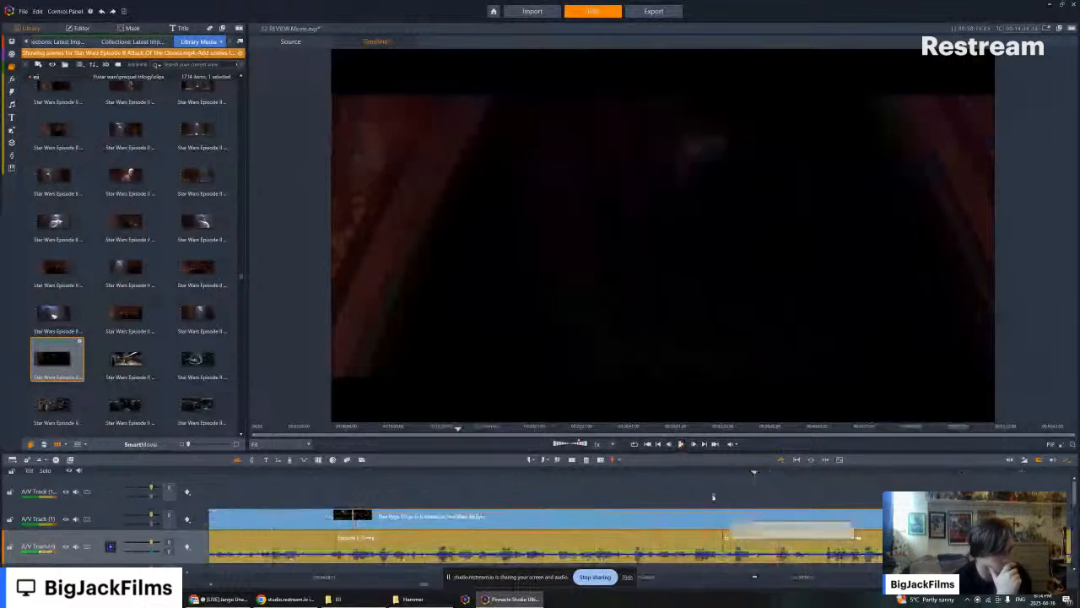
pyautogui.click(666, 472)
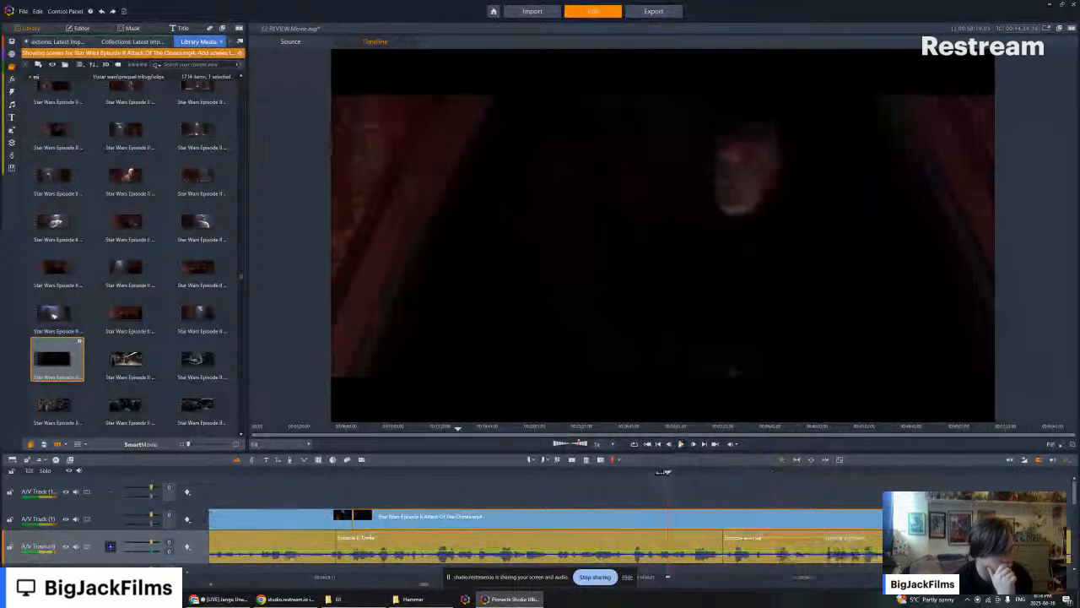
pyautogui.click(634, 472)
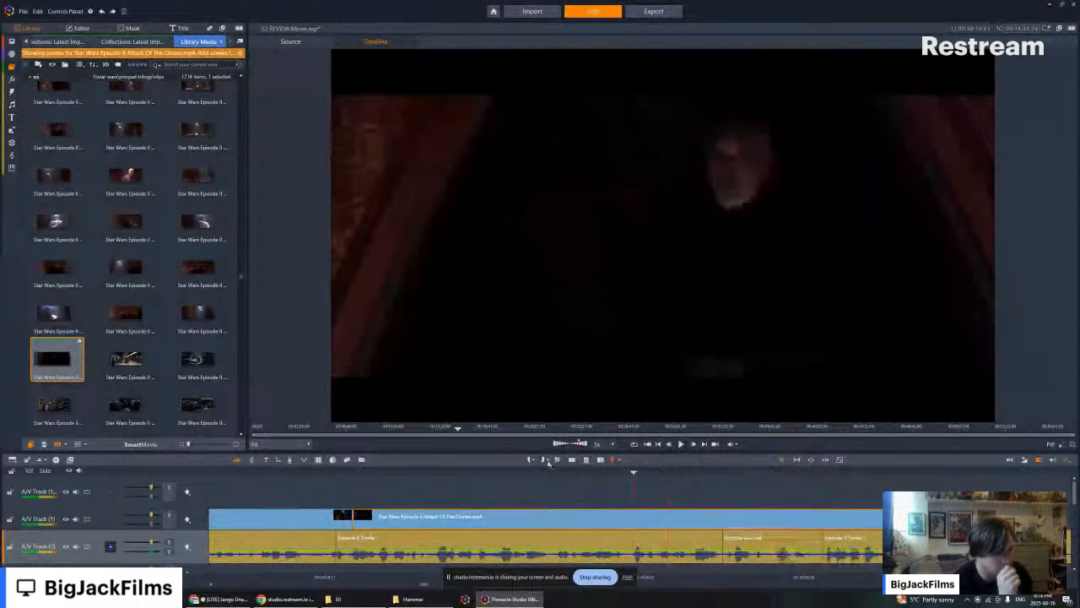
pyautogui.click(547, 459)
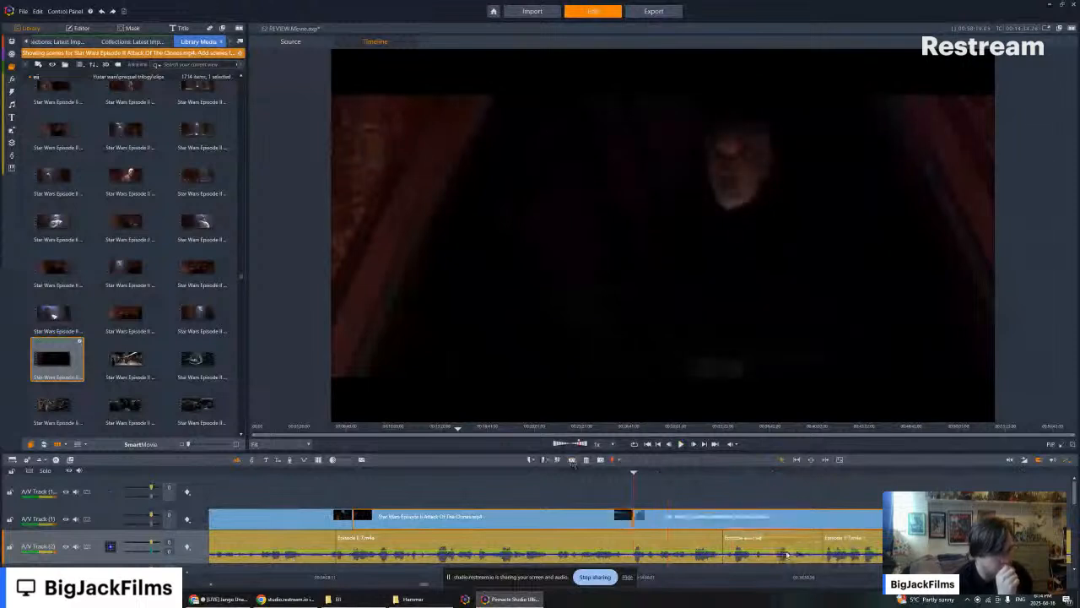
pyautogui.rightClick(740, 521)
pyautogui.click(754, 507)
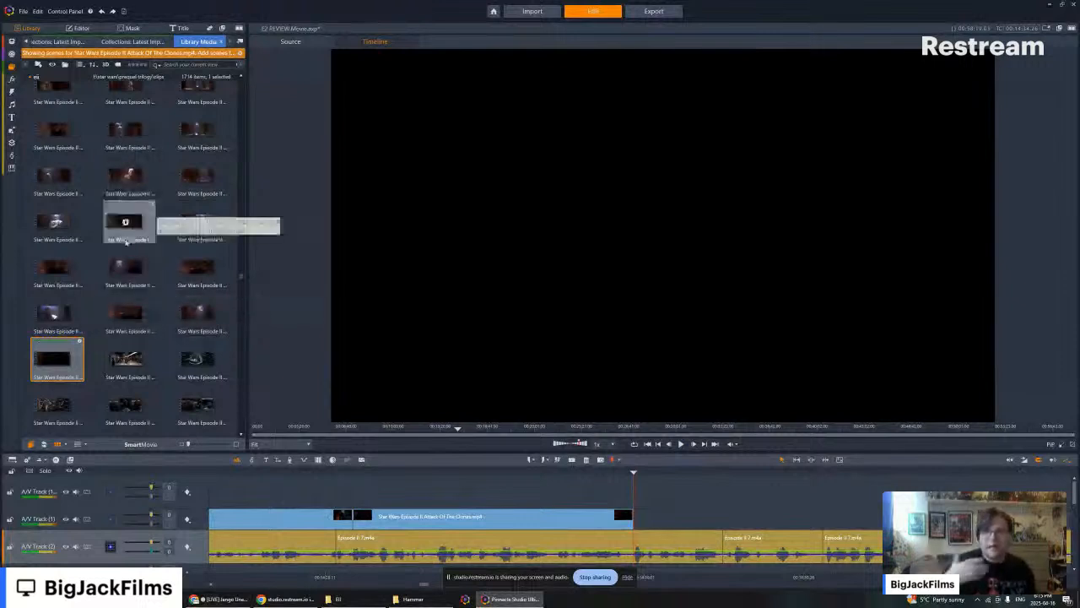
# - Browse the Attack Of The Clones scenes in the library for a suitable Count Dooku shot
pyautogui.scroll(4, 181, 218)
pyautogui.scroll(-1, 177, 253)
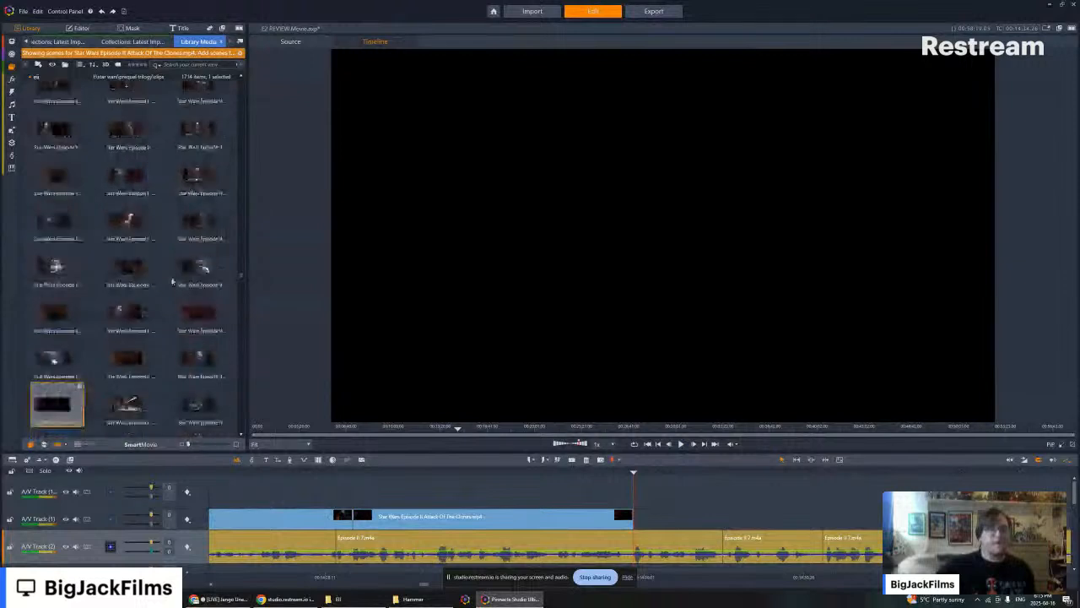
pyautogui.scroll(-4, 172, 281)
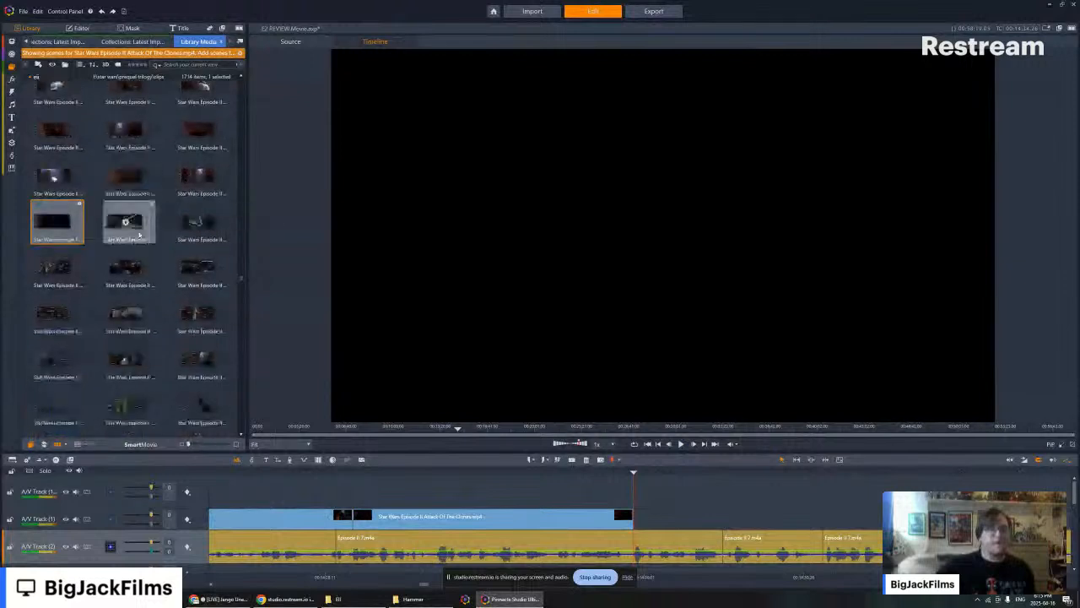
pyautogui.scroll(-5, 168, 186)
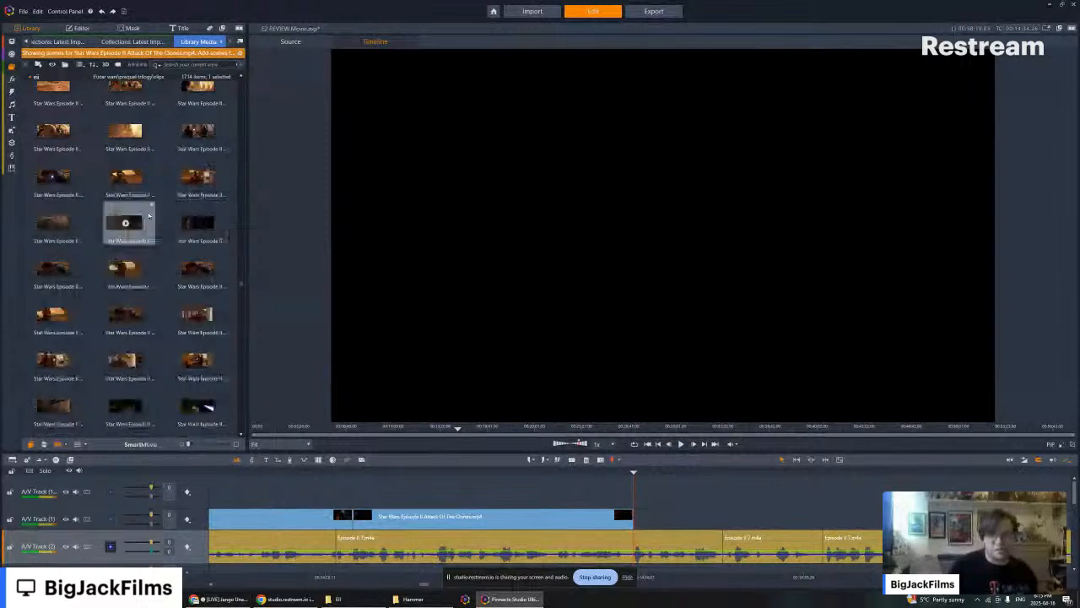
pyautogui.scroll(-4, 151, 223)
pyautogui.scroll(-4, 118, 253)
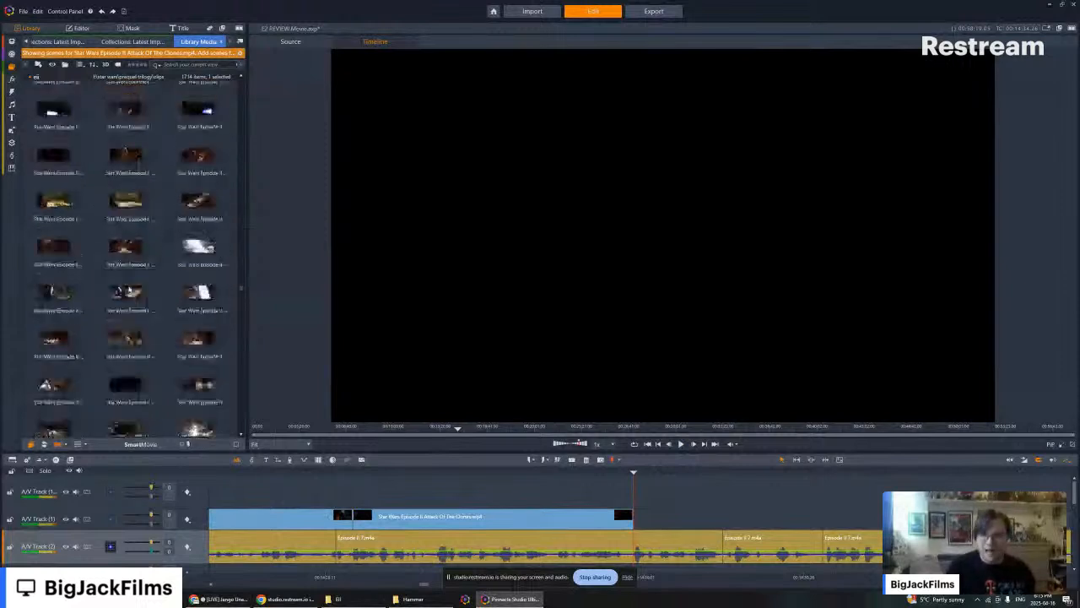
pyautogui.scroll(-4, 135, 253)
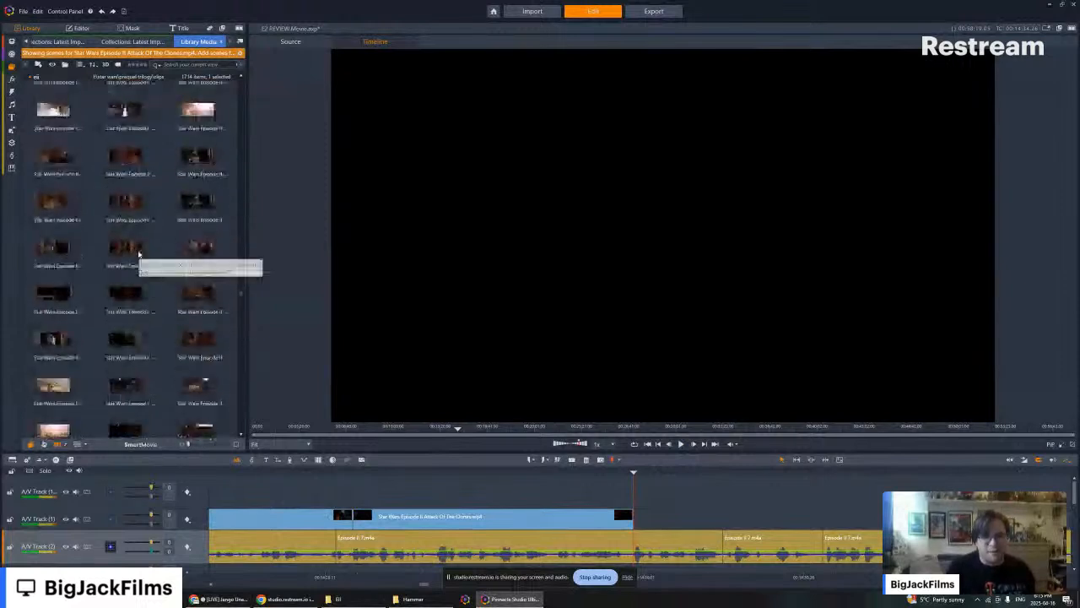
pyautogui.scroll(-4, 161, 204)
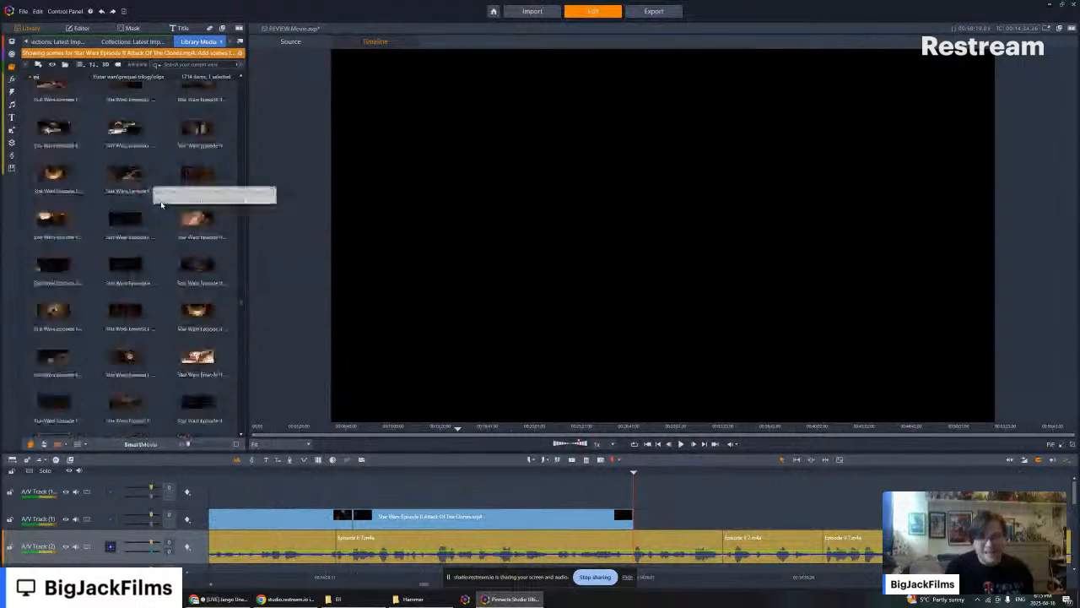
pyautogui.scroll(-8, 161, 204)
pyautogui.scroll(-6, 157, 267)
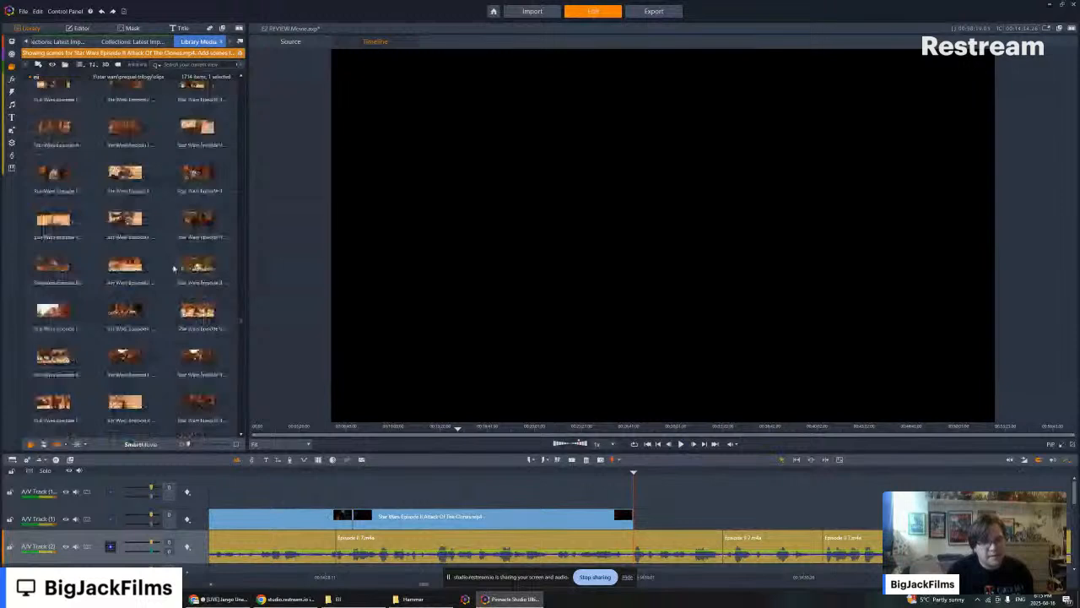
# - Preview the scene of Count Dooku standing beside a Geonosian and browse the neighbouring desert scenes for another Dooku shot
pyautogui.click(199, 219)
pyautogui.scroll(5, 202, 220)
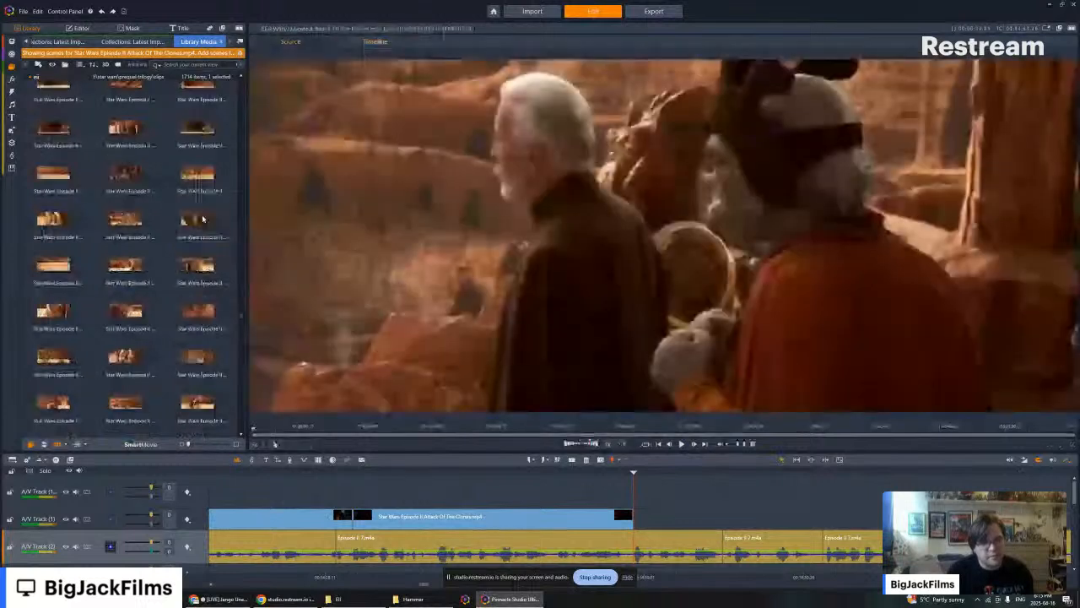
pyautogui.scroll(4, 208, 256)
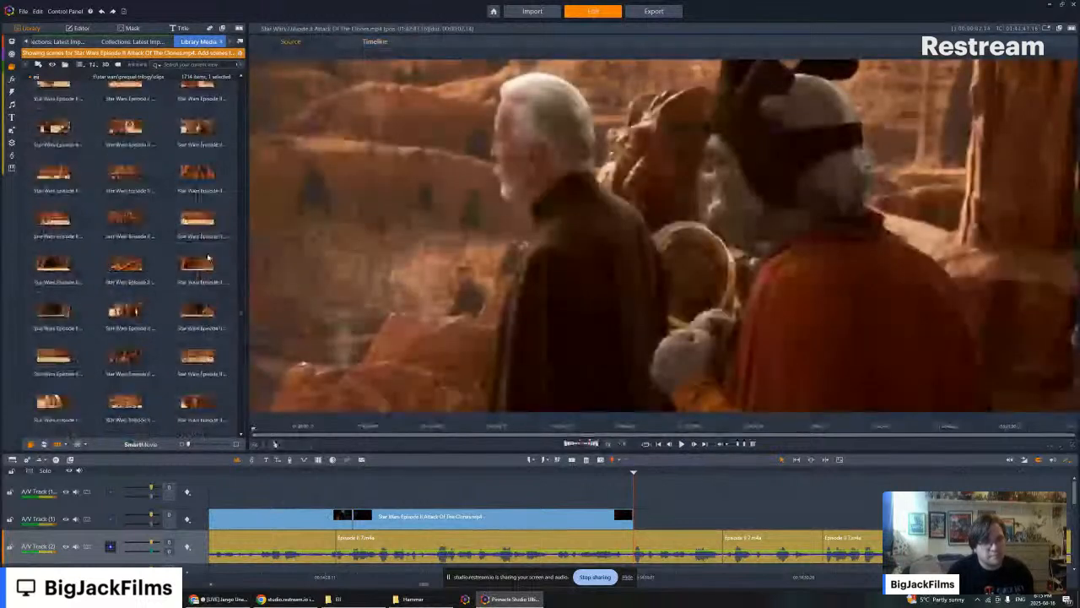
pyautogui.scroll(4, 207, 257)
pyautogui.scroll(-4, 207, 256)
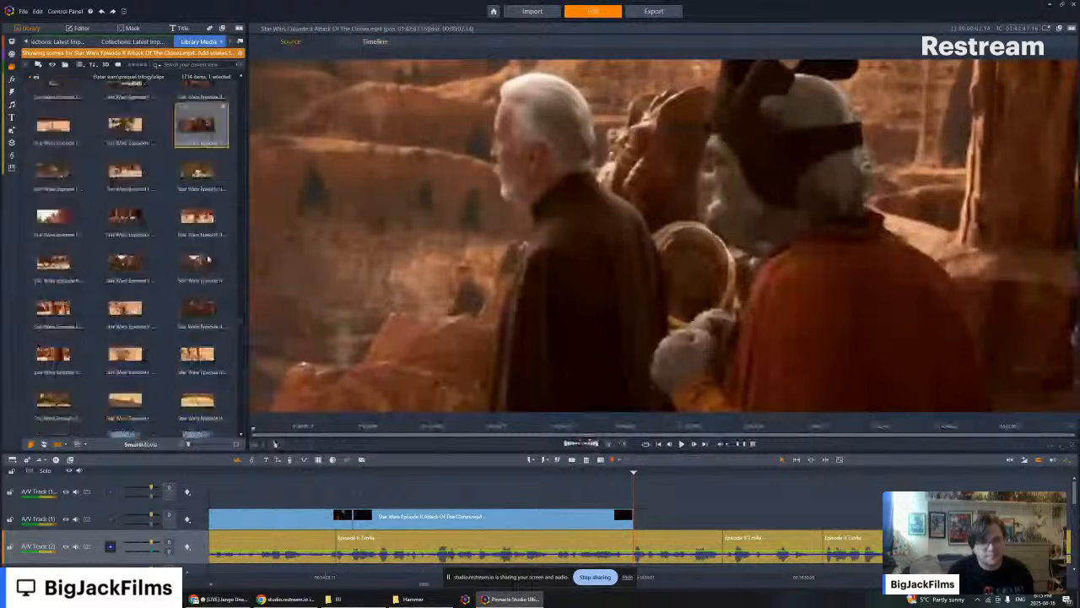
pyautogui.scroll(-3, 208, 258)
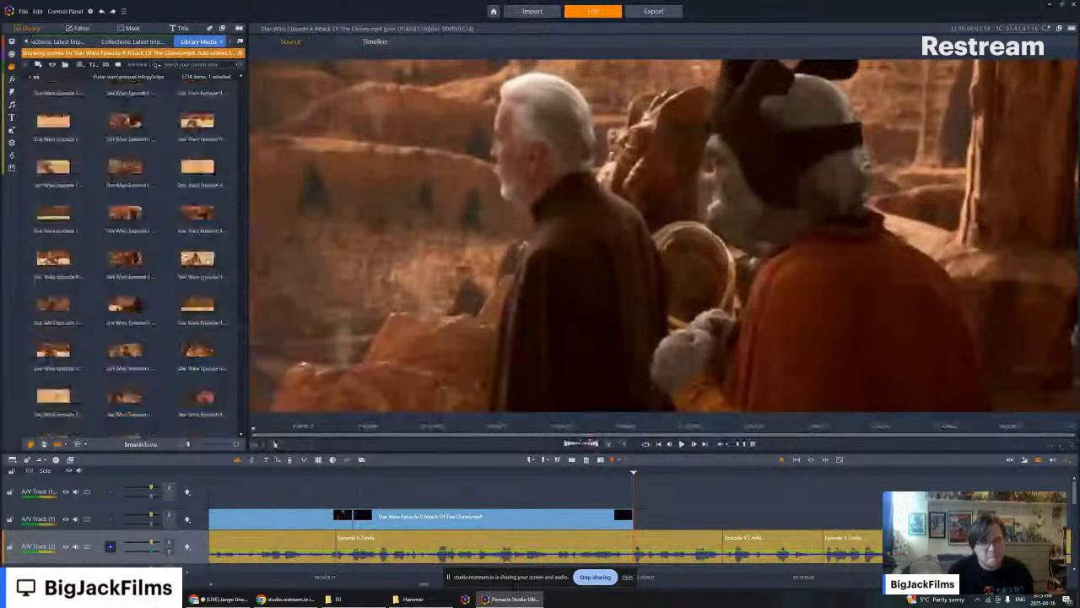
pyautogui.scroll(-3, 207, 262)
pyautogui.scroll(-3, 207, 260)
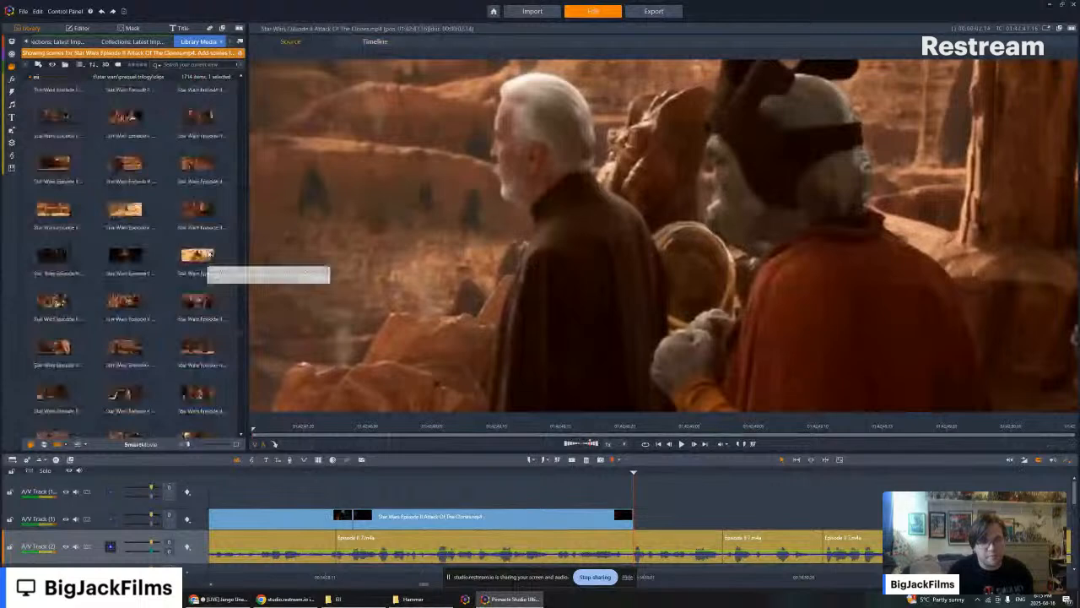
# - Preview two Count Dooku scenes and place the one with the grey-uniformed clone on A/V Track (1) directly after the dark cloaked-figure clip
pyautogui.click(198, 119)
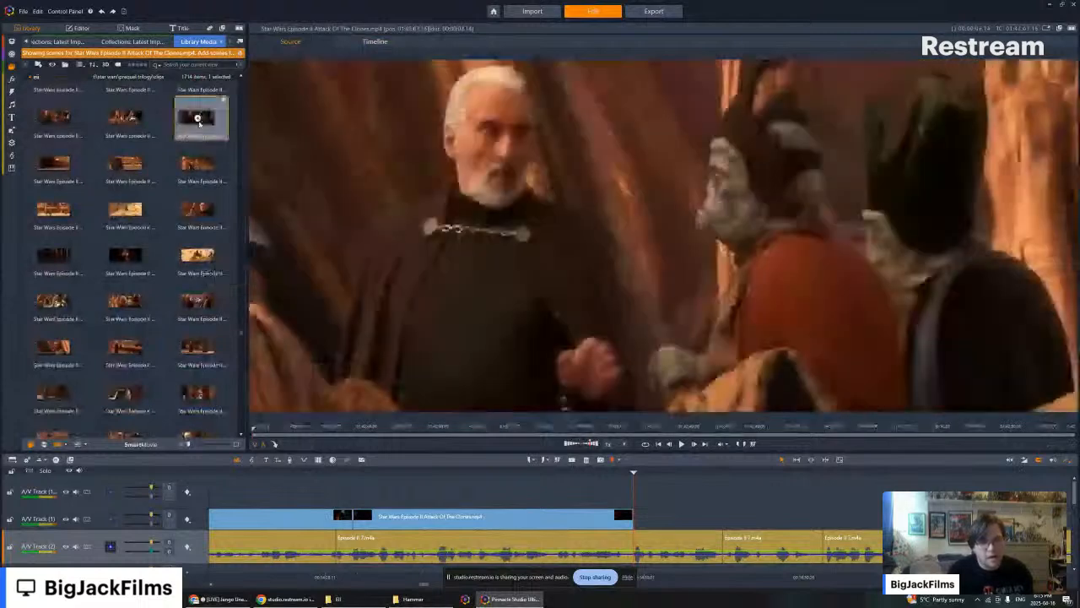
pyautogui.press('space')
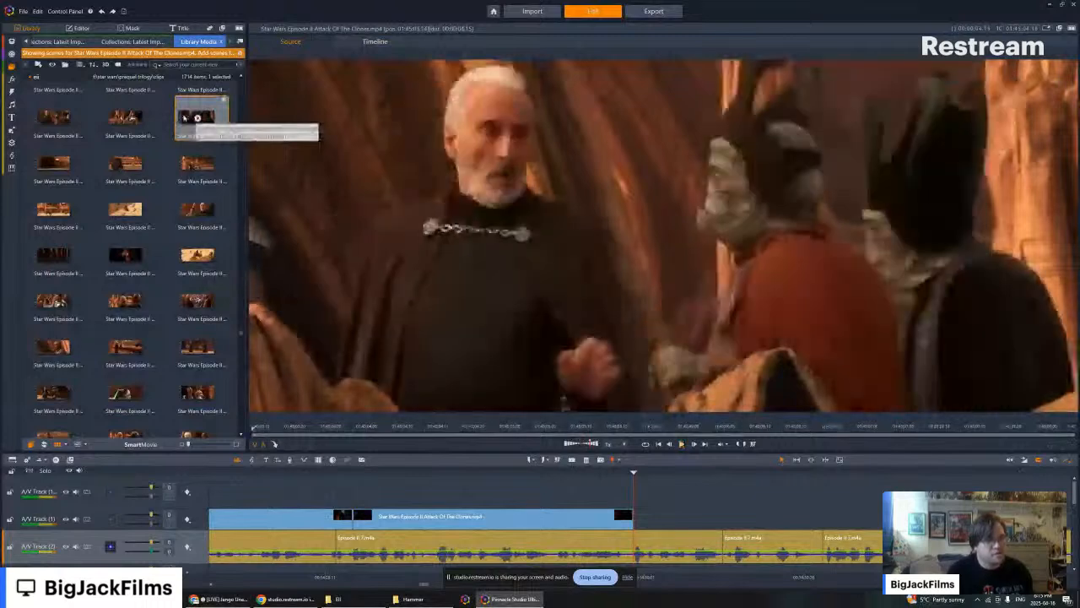
pyautogui.click(199, 211)
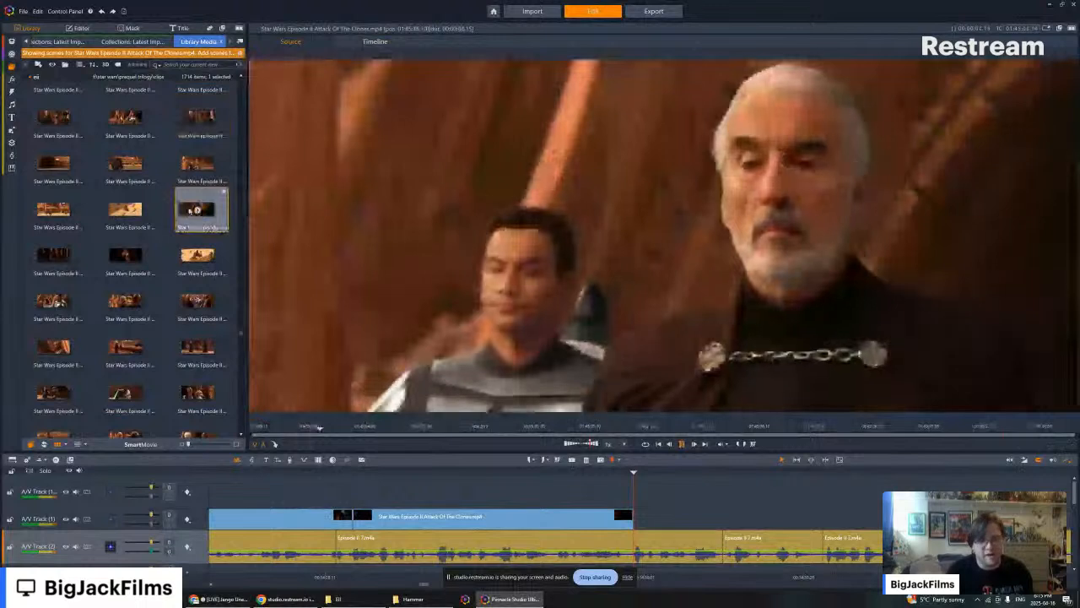
pyautogui.moveTo(198, 214); pyautogui.dragTo(641, 521)
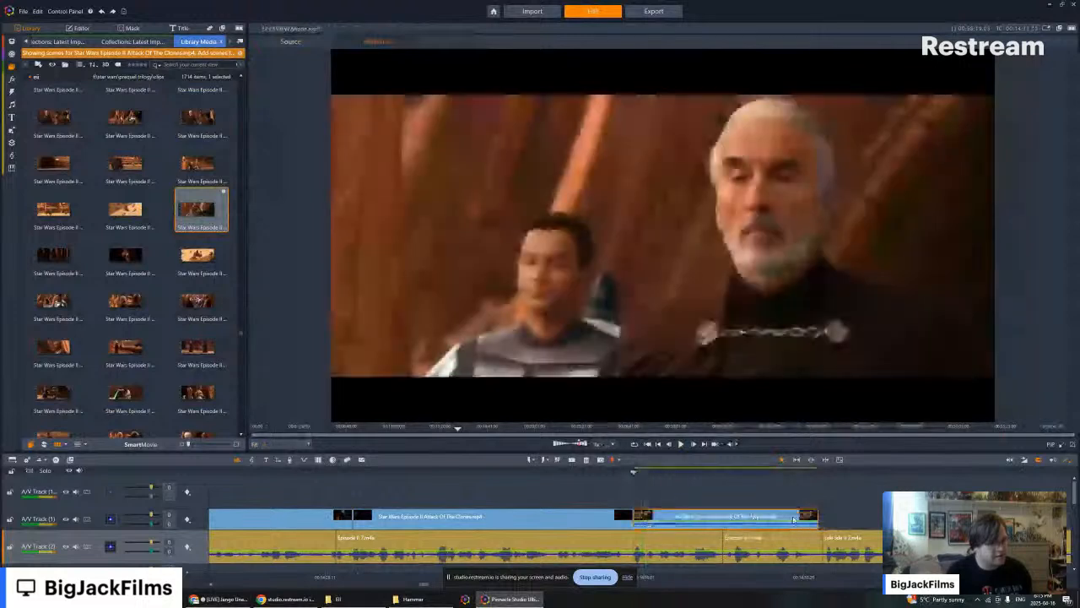
# - Move the cut between the dark clip and the Count Dooku clip slightly later and add a transition at it
pyautogui.moveTo(793, 519); pyautogui.dragTo(818, 517)
pyautogui.moveTo(629, 517); pyautogui.dragTo(688, 518)
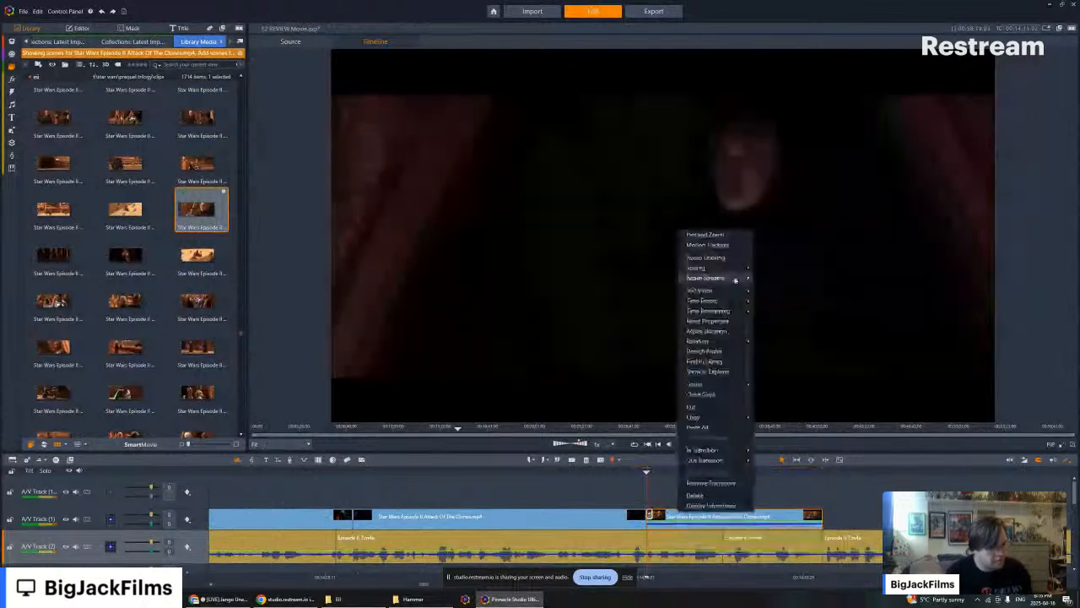
pyautogui.click(754, 470)
# - Play back the timeline from the end of the dark clip through the Count Dooku clip to check the transition against the narration
pyautogui.click(605, 470)
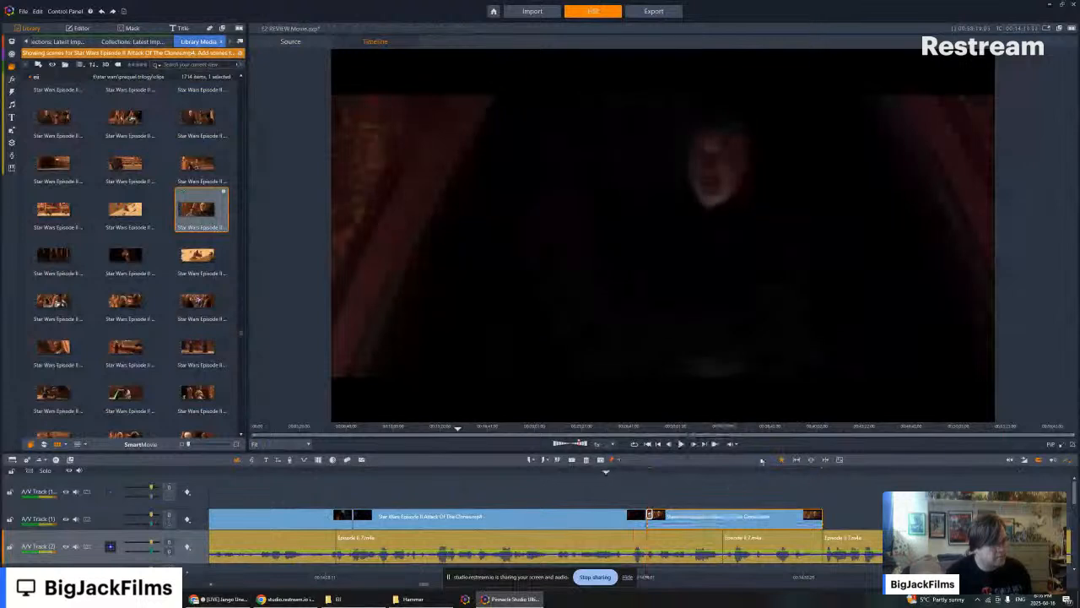
pyautogui.click(683, 446)
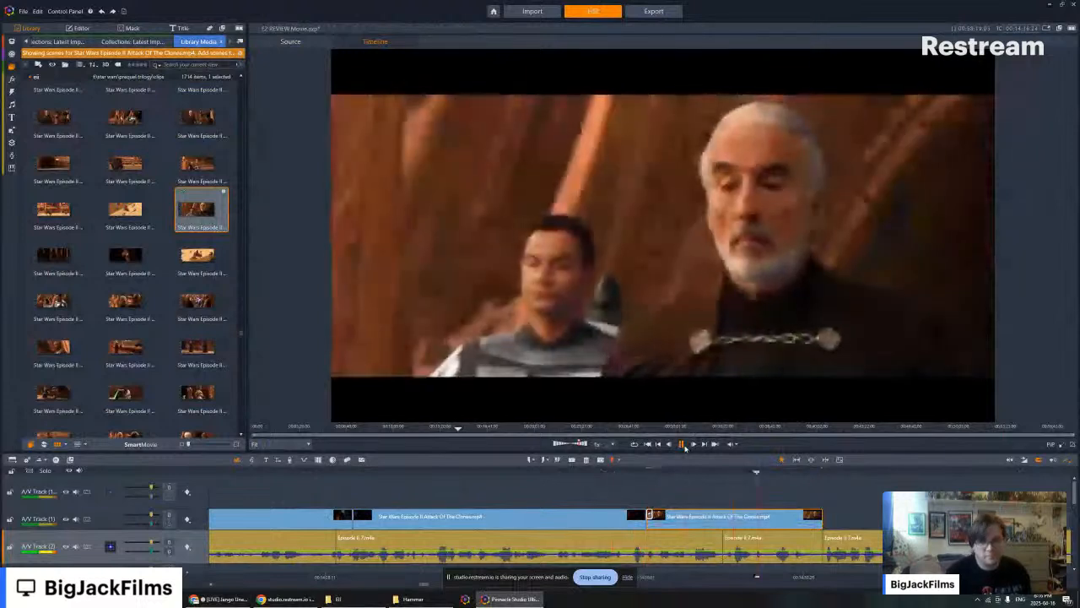
pyautogui.click(682, 444)
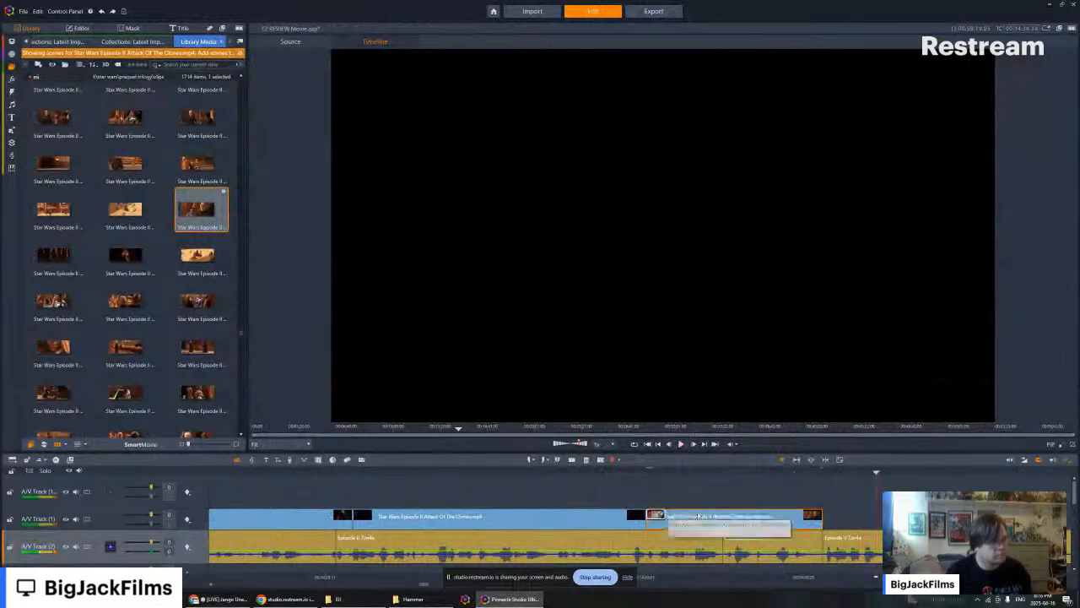
pyautogui.click(637, 471)
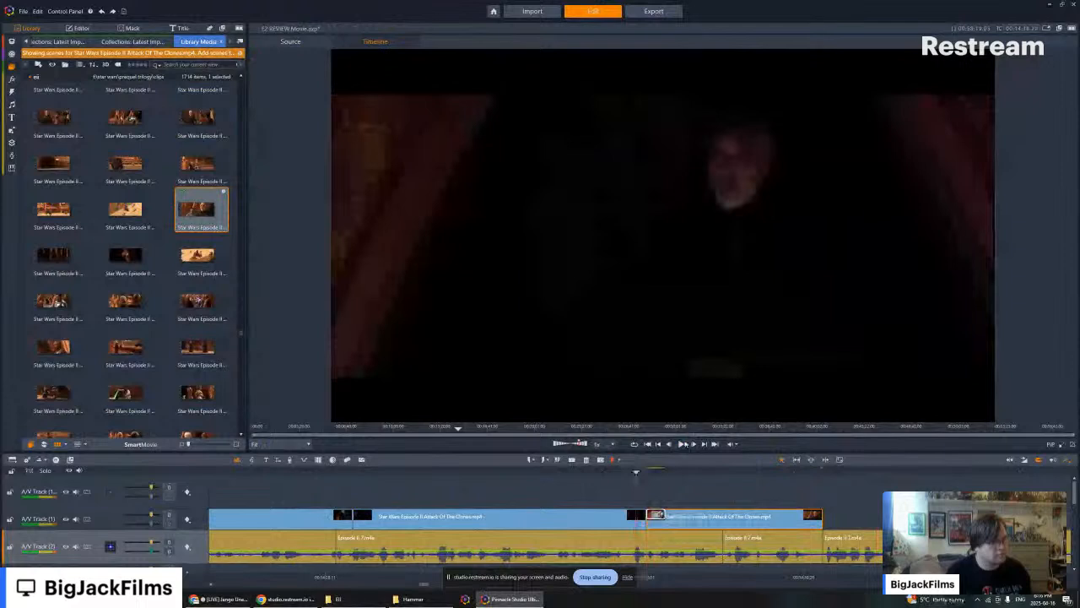
pyautogui.click(684, 445)
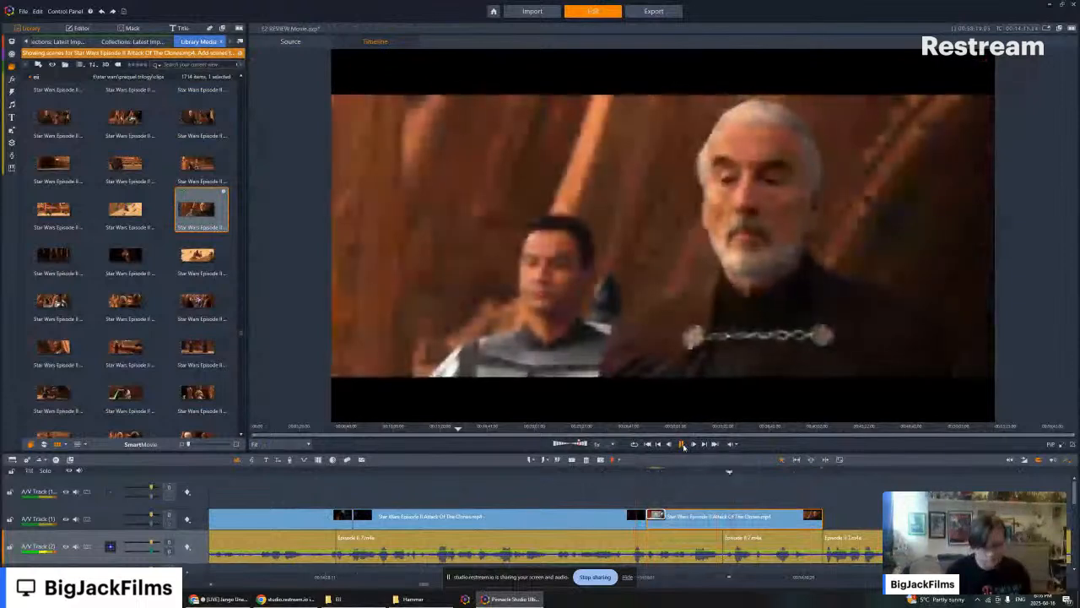
pyautogui.click(684, 445)
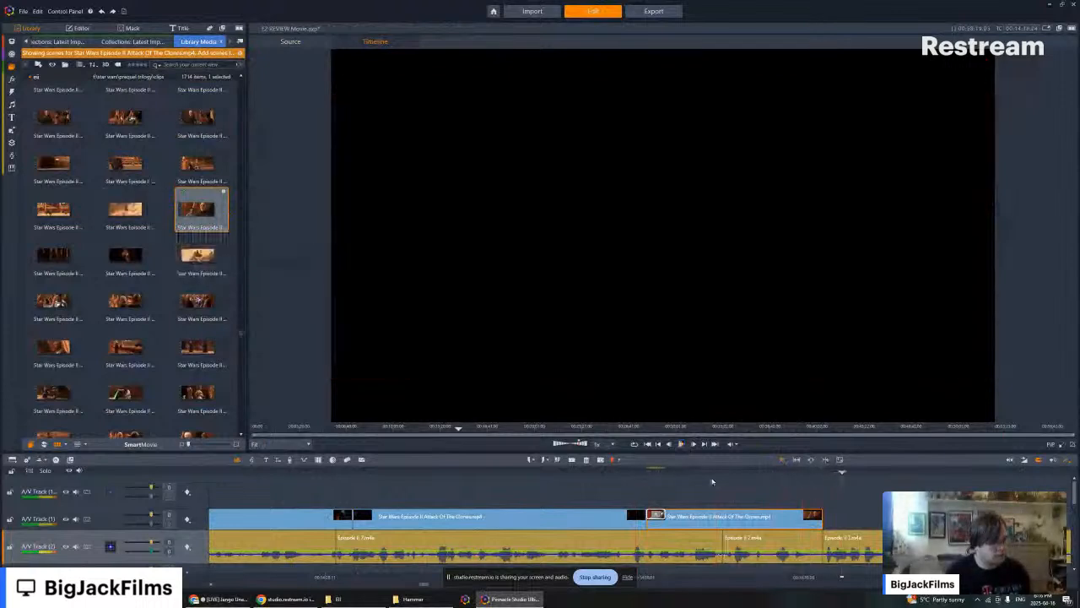
pyautogui.click(681, 445)
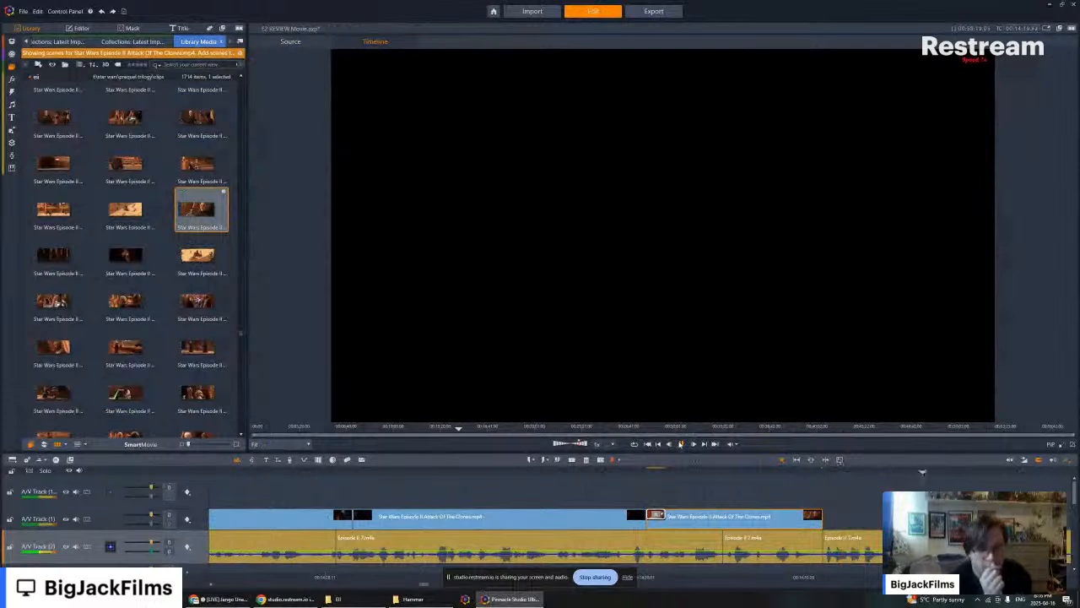
pyautogui.click(680, 444)
# - Browse the Attack Of The Clones scenes through the arena and battle sections for another Count Dooku shot
pyautogui.scroll(-5, 140, 277)
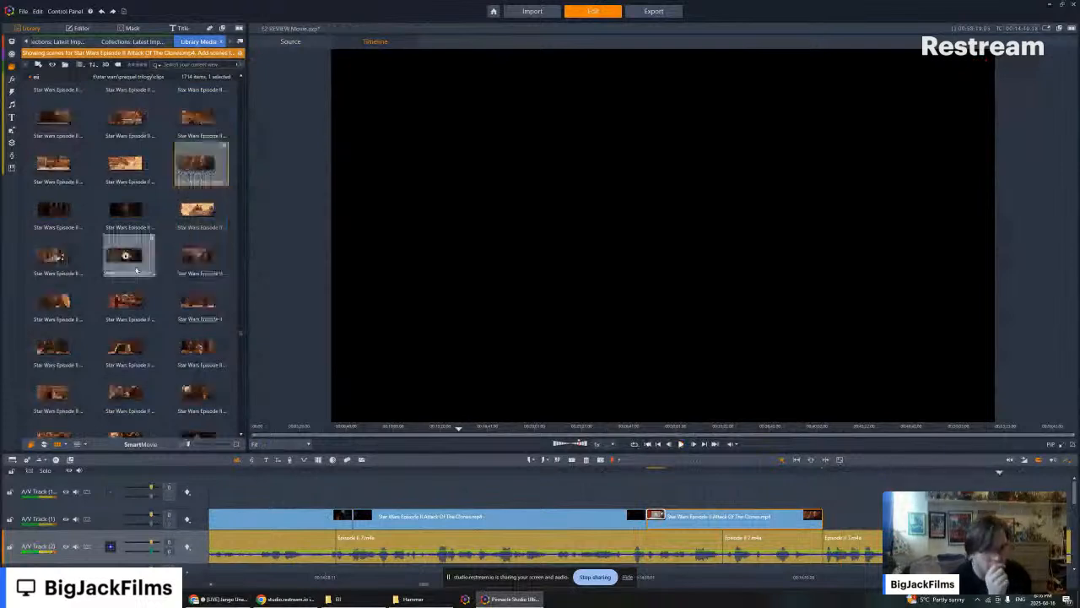
pyautogui.scroll(-3, 140, 283)
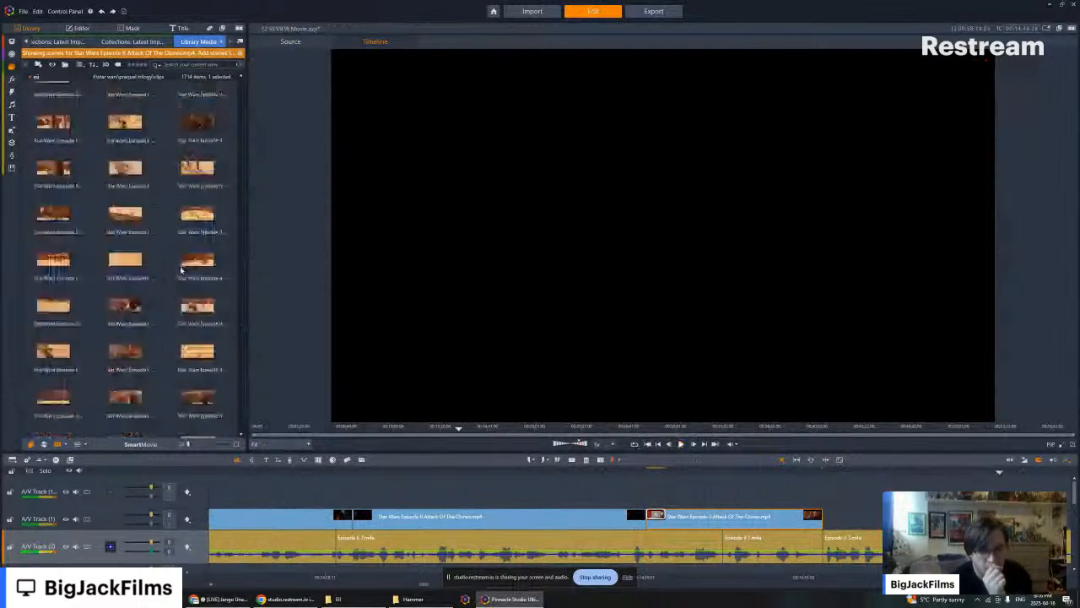
pyautogui.scroll(-1, 181, 270)
pyautogui.scroll(-2, 181, 270)
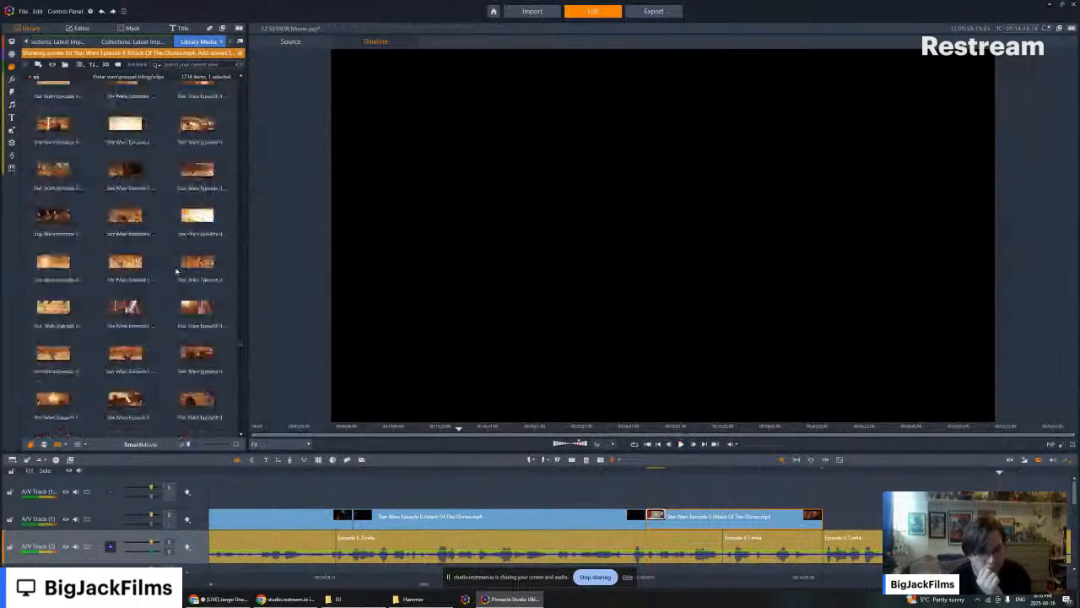
pyautogui.scroll(-1, 176, 271)
pyautogui.scroll(-1, 177, 271)
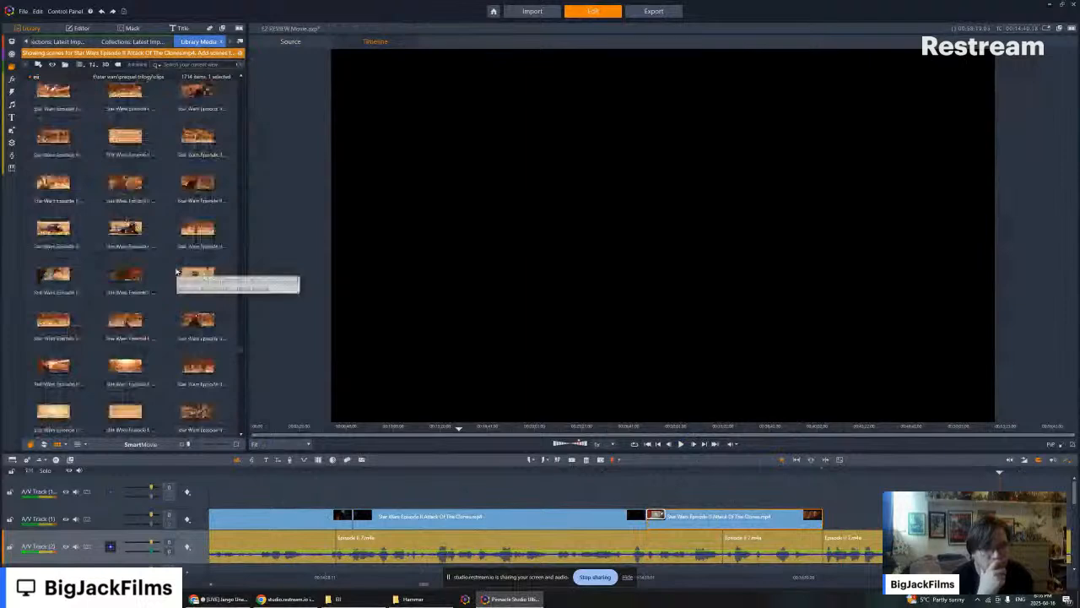
pyautogui.scroll(-1, 176, 271)
pyautogui.scroll(-1, 176, 271)
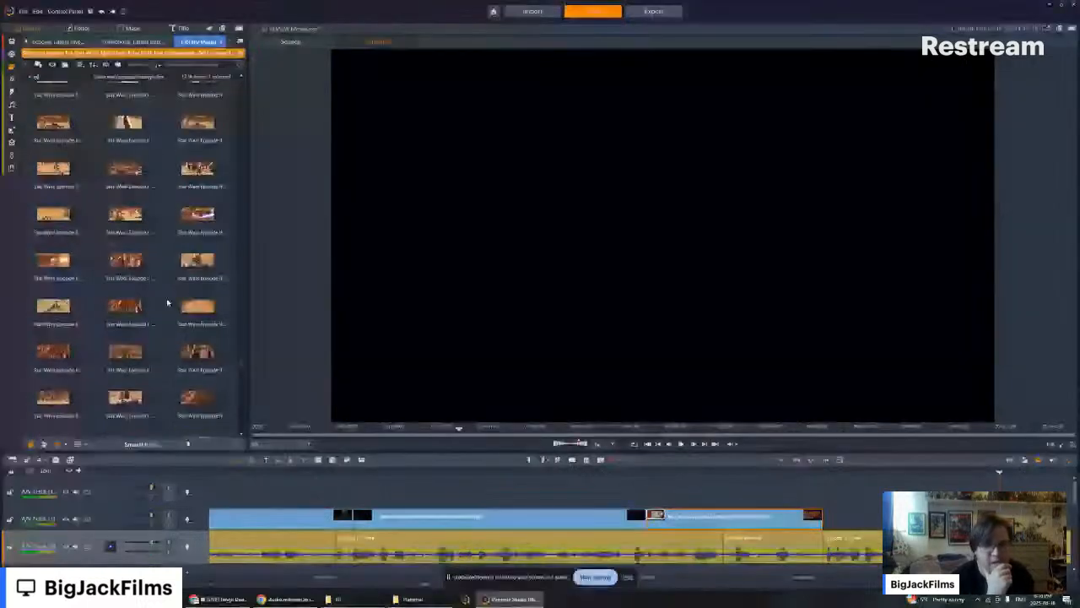
pyautogui.scroll(-1, 170, 257)
pyautogui.scroll(-1, 170, 257)
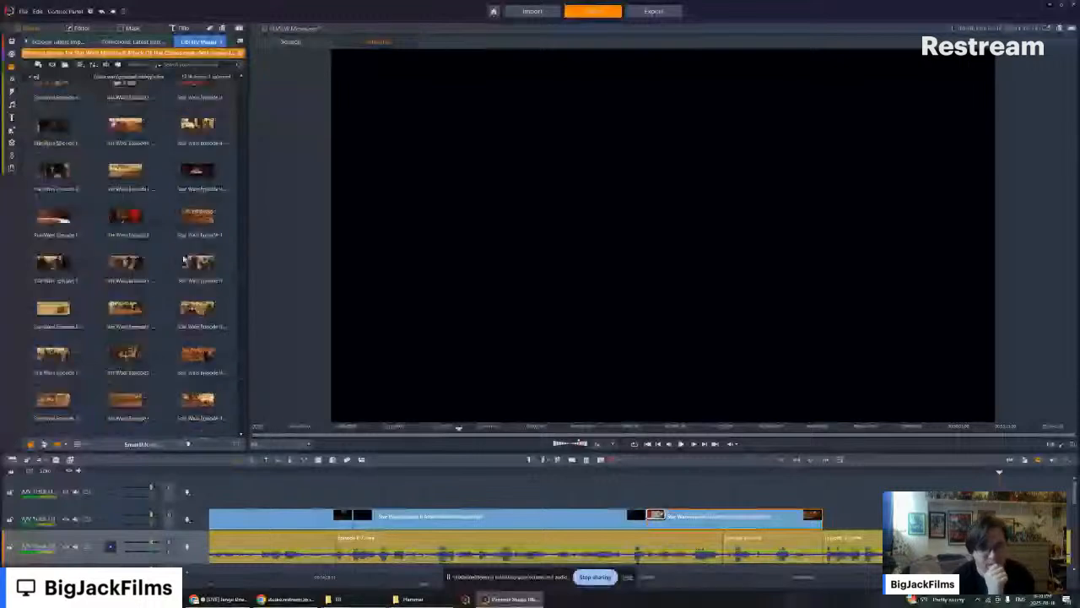
pyautogui.scroll(-1, 189, 236)
pyautogui.scroll(2, 141, 336)
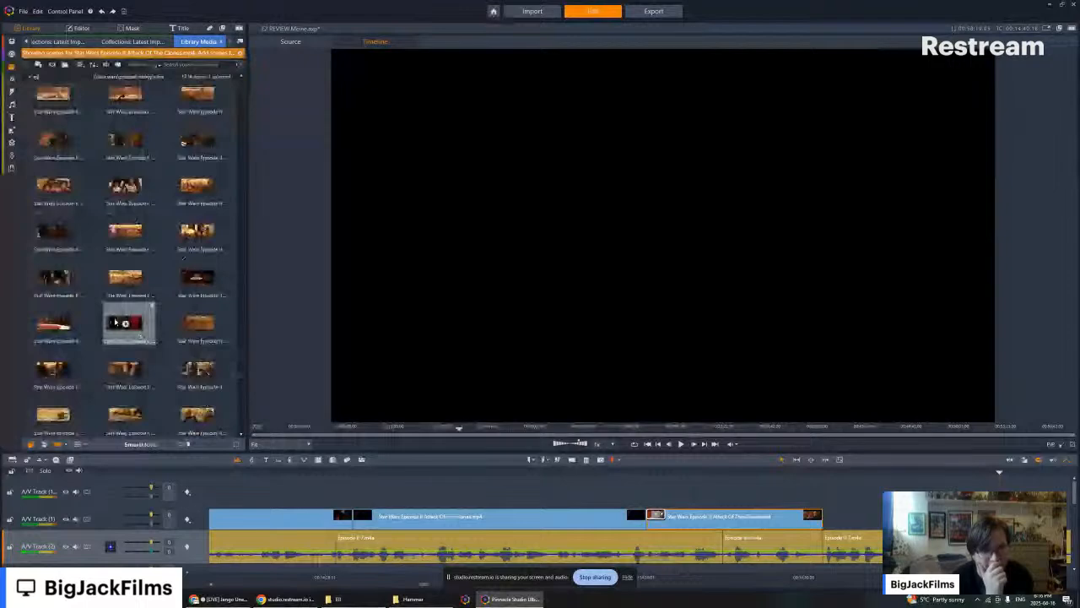
# - Preview the Geonosian leader close-up and the war-room scenes around the glowing round table to find a shot with Count Dooku
pyautogui.click(116, 321)
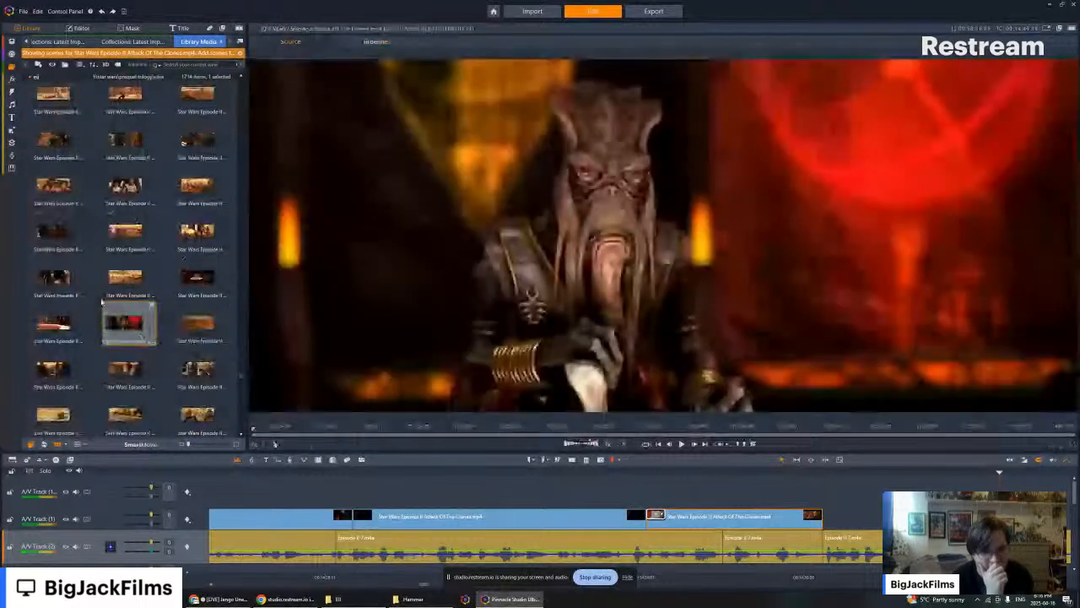
pyautogui.scroll(-4, 103, 301)
pyautogui.scroll(-5, 115, 329)
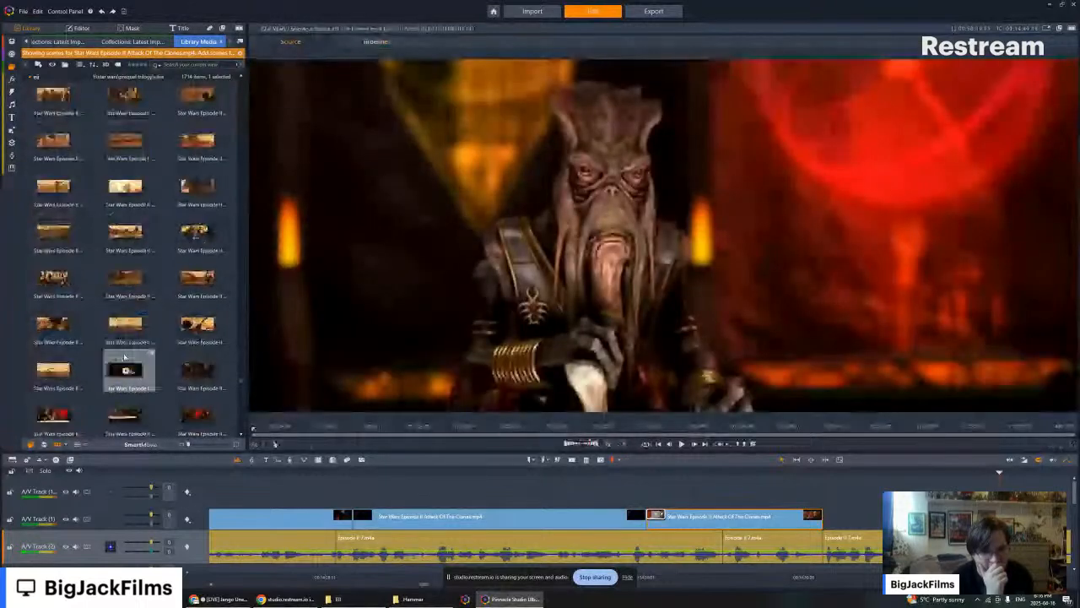
pyautogui.scroll(-4, 125, 357)
pyautogui.click(127, 187)
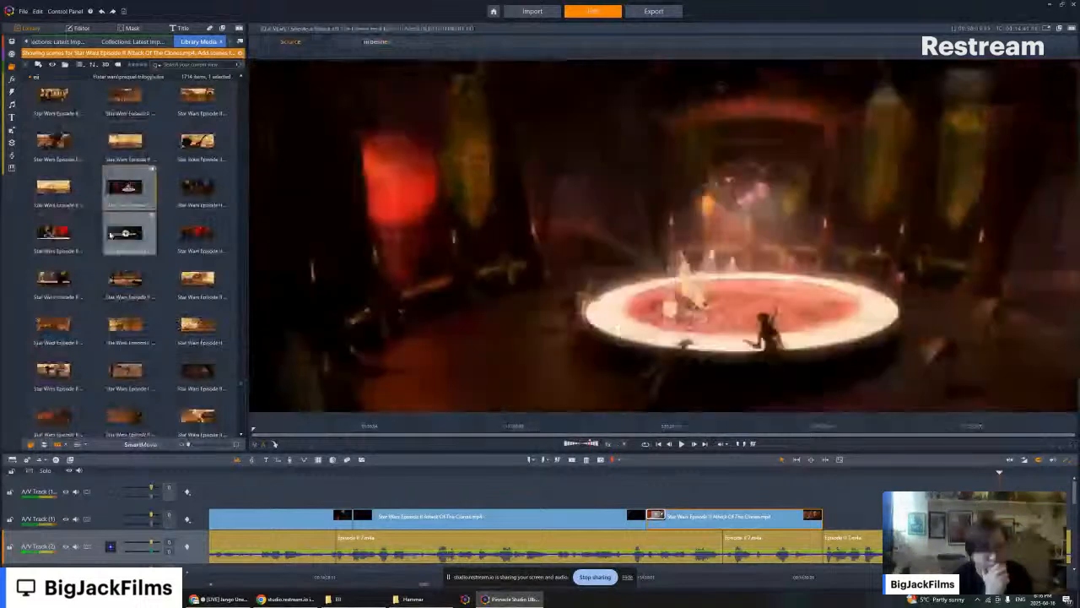
pyautogui.doubleClick(117, 234)
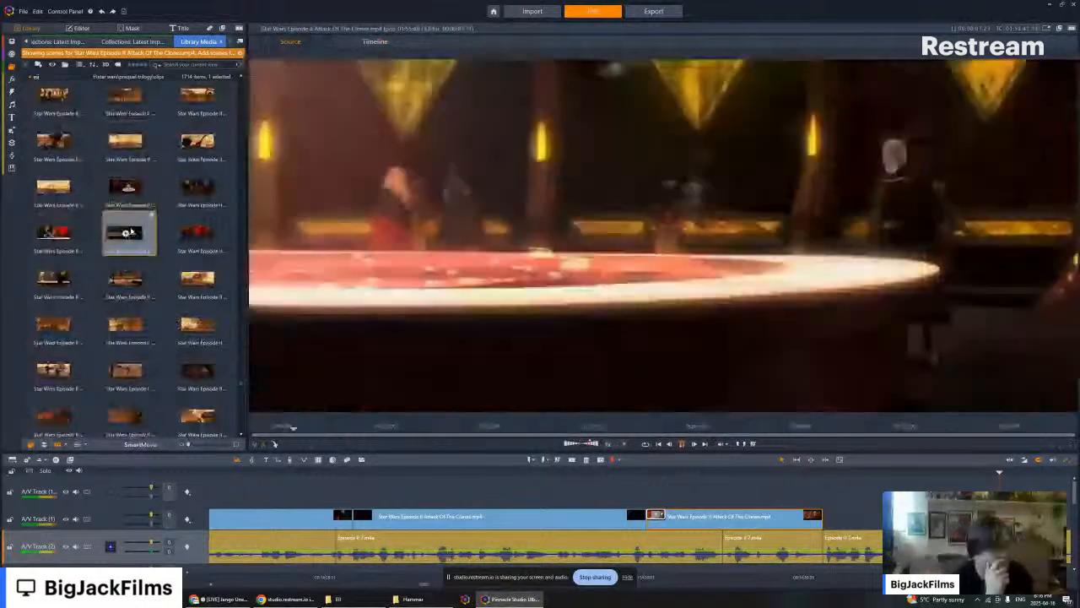
# - Place the wide war-room scene with Count Dooku after the last clip on A/V Track (1), turn off its audio, and remove its leftover opening Geonosian shot
pyautogui.moveTo(125, 234); pyautogui.dragTo(837, 516)
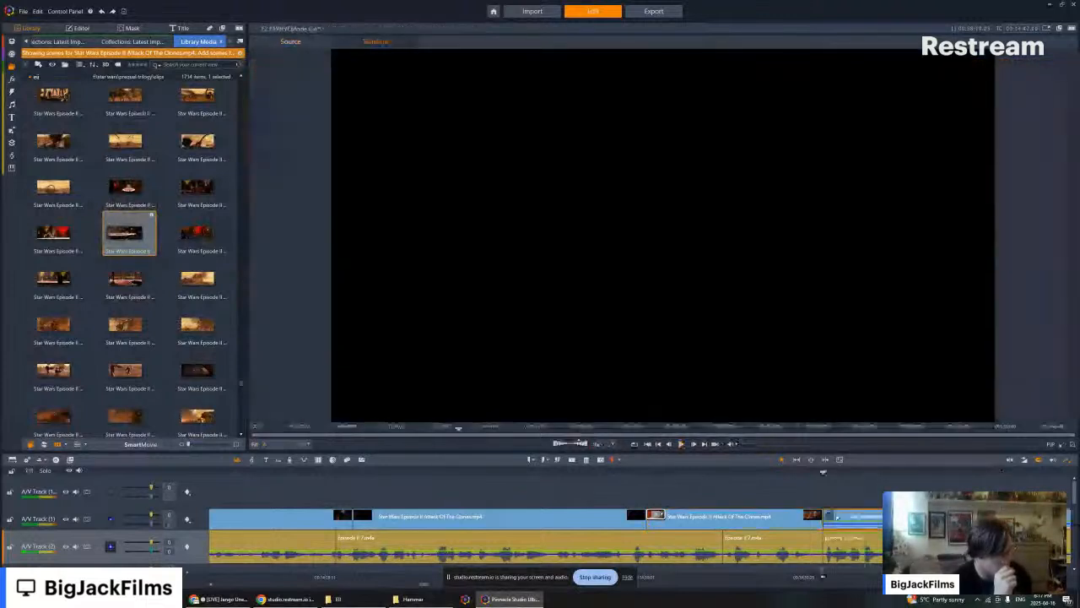
pyautogui.rightClick(837, 516)
pyautogui.moveTo(869, 301)
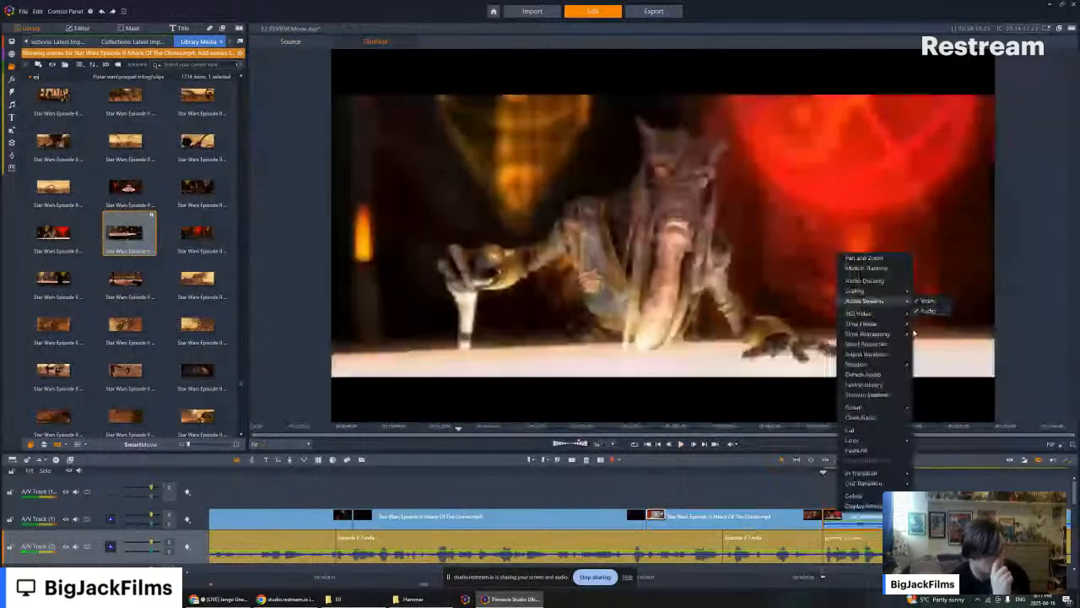
pyautogui.click(930, 312)
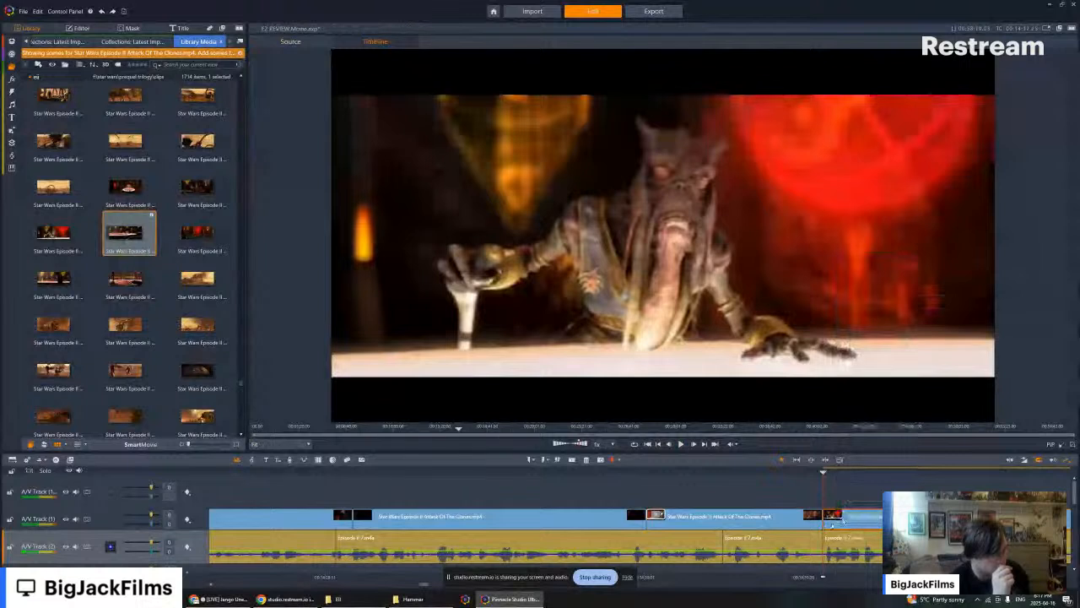
pyautogui.click(845, 521)
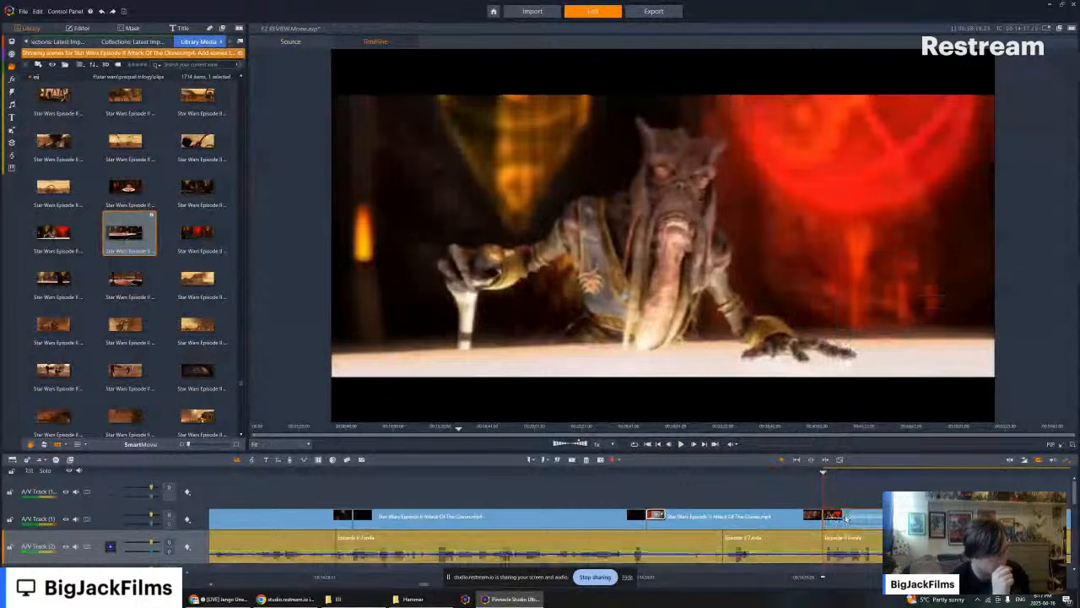
pyautogui.press('Delete')
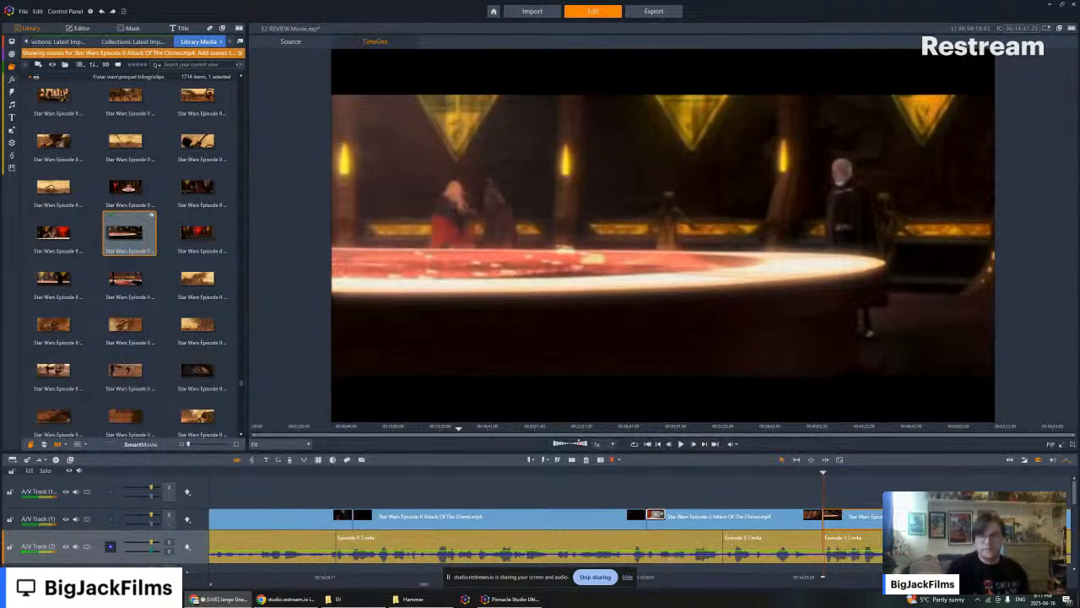
# - Play back the war-room clip against the narration and shorten its end to the next narration cut
pyautogui.click(821, 578)
pyautogui.moveTo(821, 578); pyautogui.dragTo(784, 578)
pyautogui.click(680, 444)
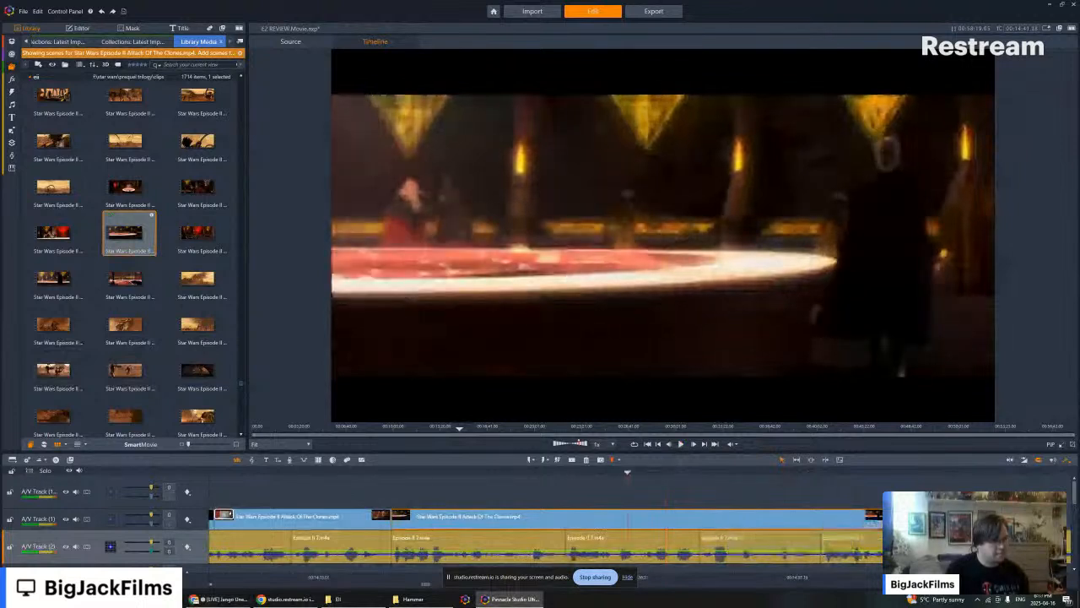
pyautogui.moveTo(878, 516); pyautogui.dragTo(563, 515)
# - Browse the scenes towards the lightsaber duel for the next clip and preview the shot of Count Dooku standing in the dark hangar
pyautogui.scroll(-3, 173, 267)
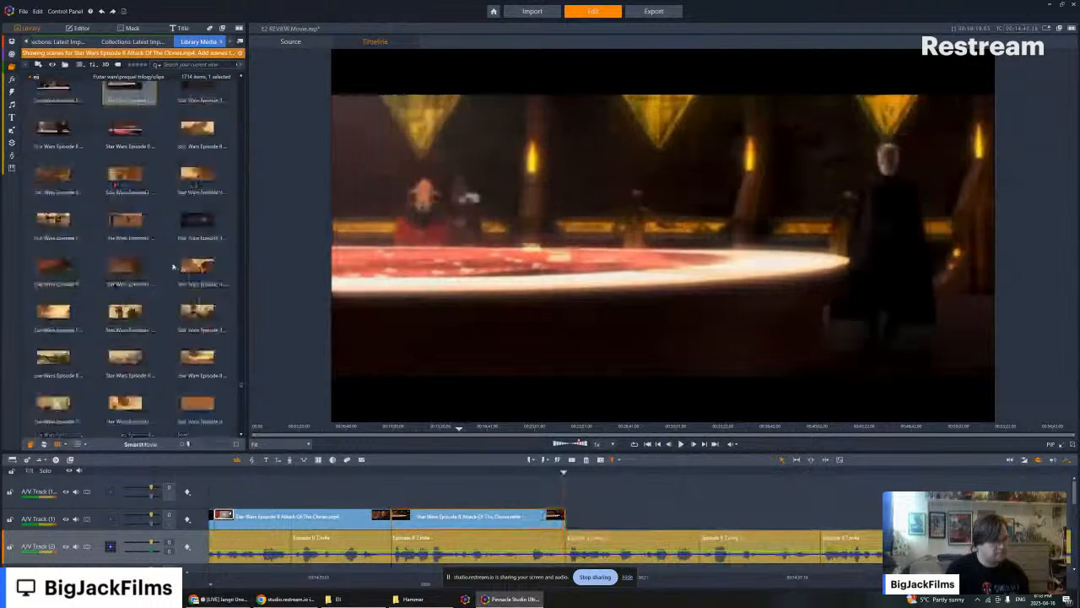
pyautogui.scroll(-3, 175, 250)
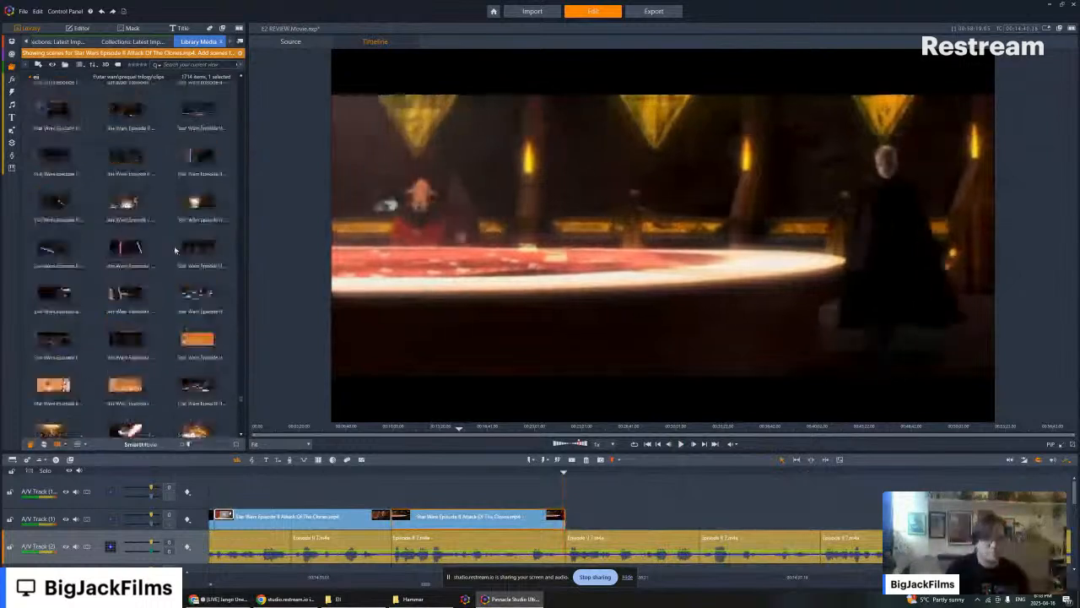
pyautogui.scroll(-3, 175, 250)
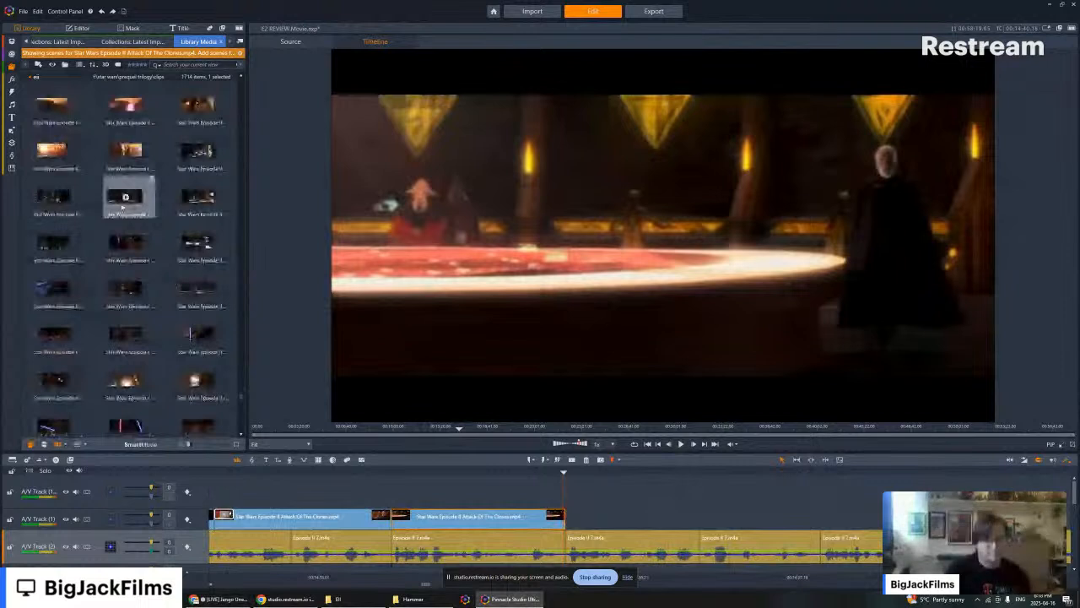
pyautogui.click(125, 197)
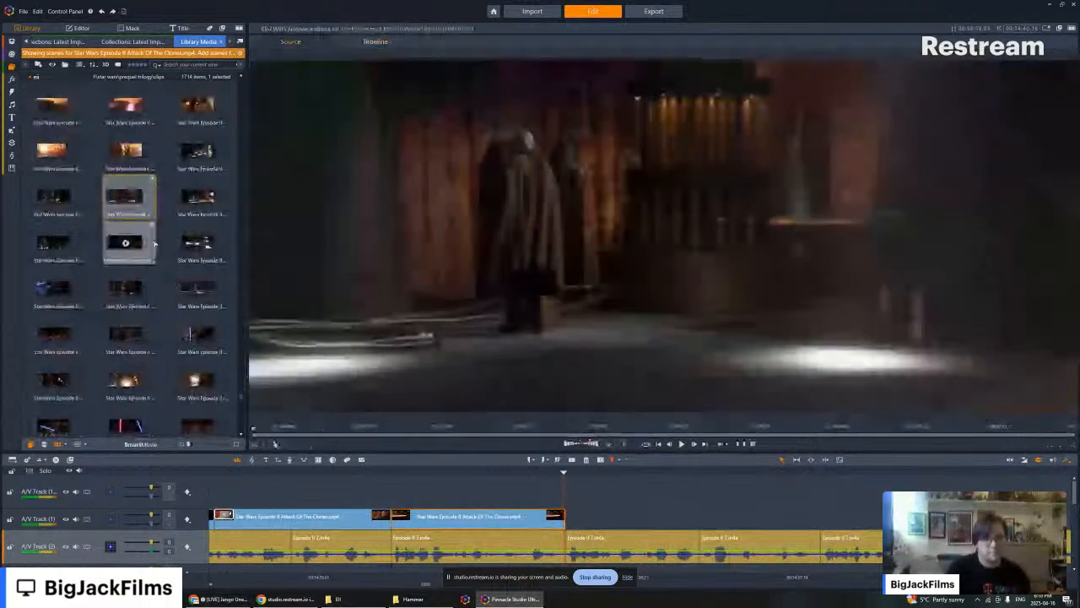
pyautogui.scroll(-3, 157, 270)
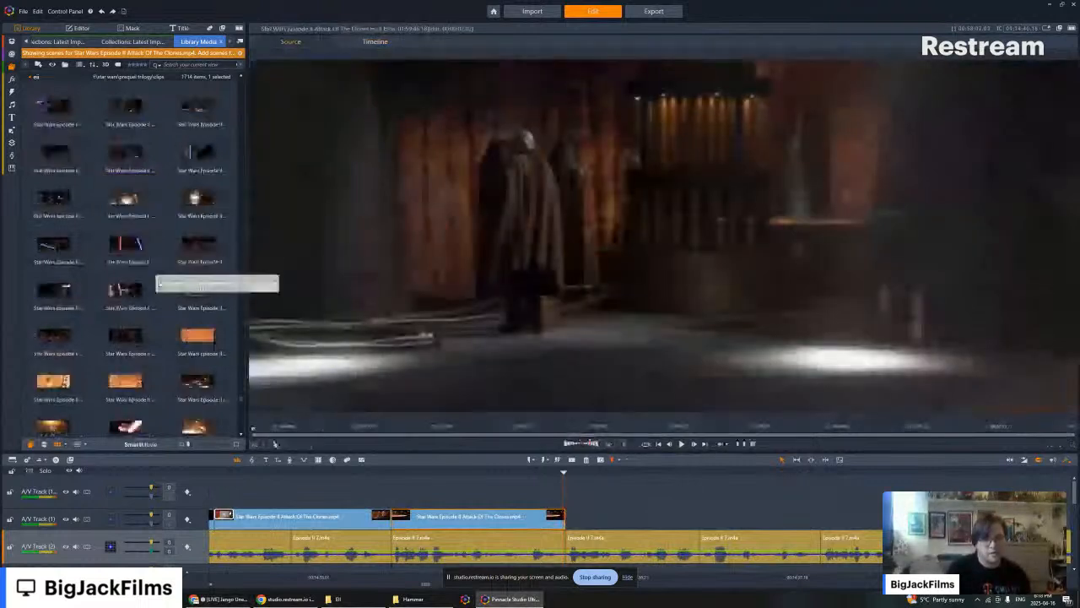
pyautogui.scroll(-5, 161, 198)
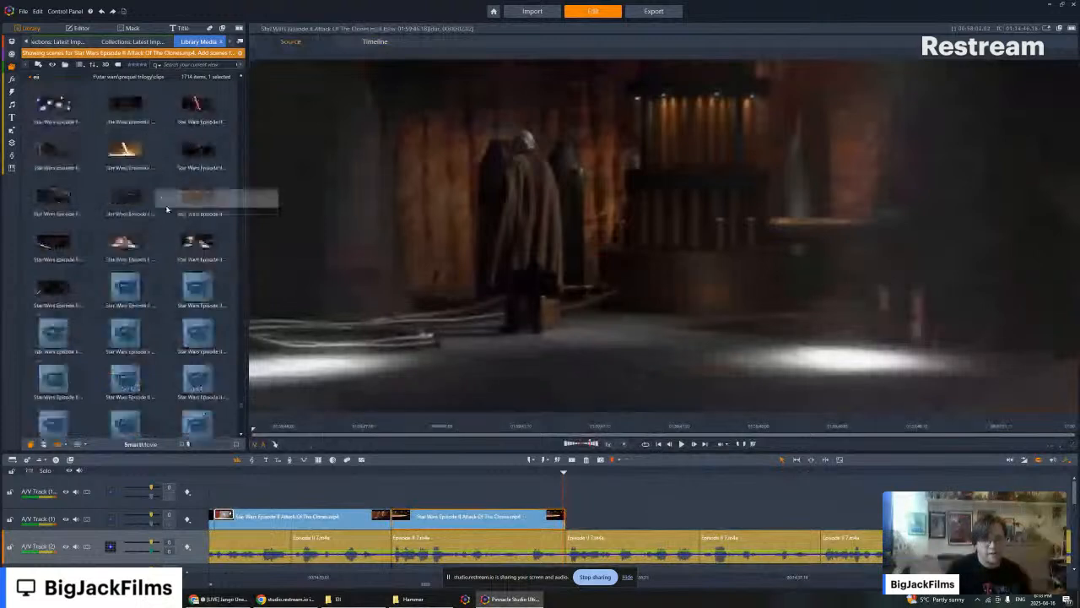
pyautogui.scroll(-4, 166, 208)
pyautogui.scroll(-2, 132, 243)
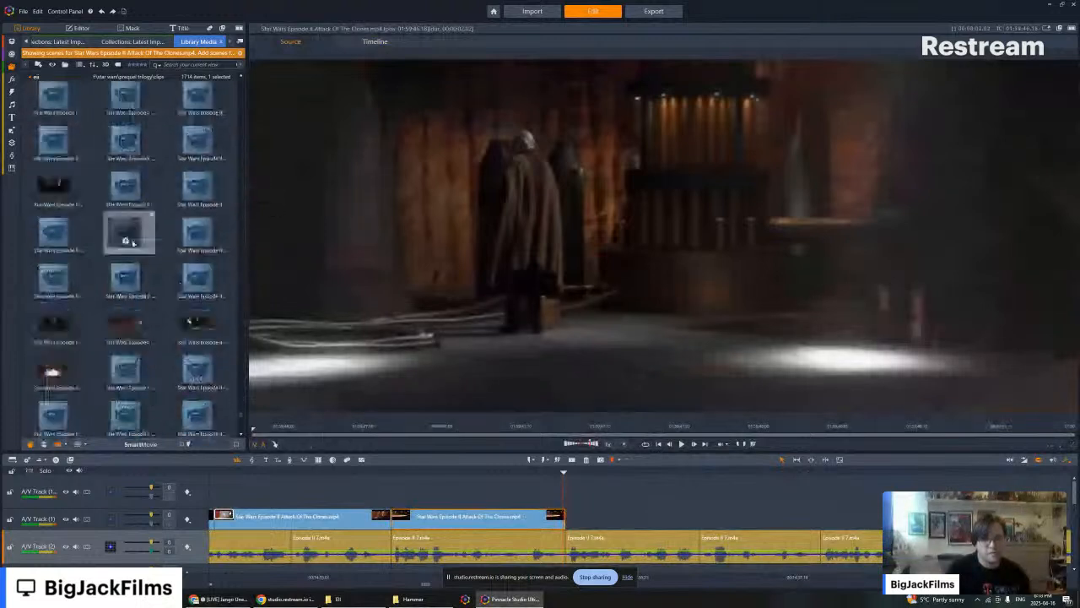
# - Preview the scene of Count Dooku facing forward in the dark hangar and place it after the war-room clip on A/V Track (1)
pyautogui.click(133, 243)
pyautogui.scroll(-3, 136, 203)
pyautogui.click(125, 181)
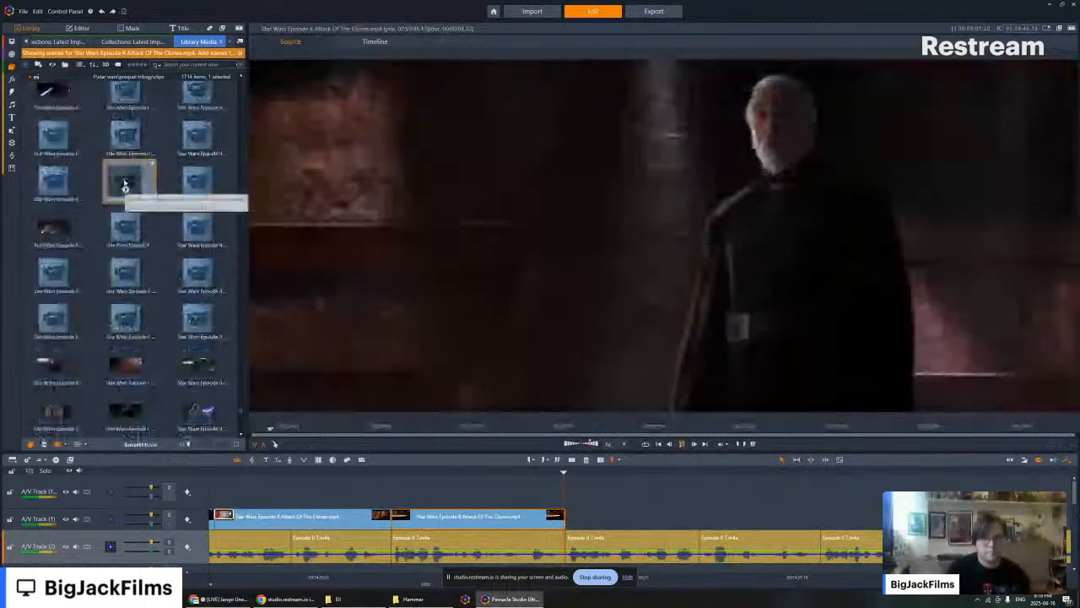
pyautogui.press('space')
pyautogui.moveTo(125, 184); pyautogui.dragTo(574, 523)
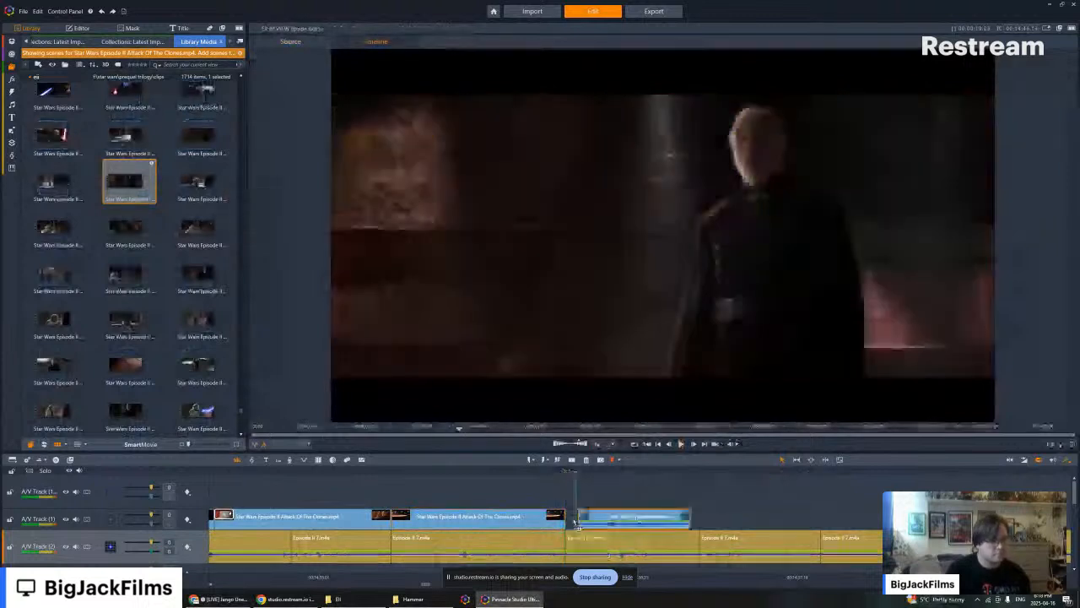
# - Turn off the audio stream of the dark hangar clip and trim it slightly shorter against the war-room clip
pyautogui.rightClick(589, 515)
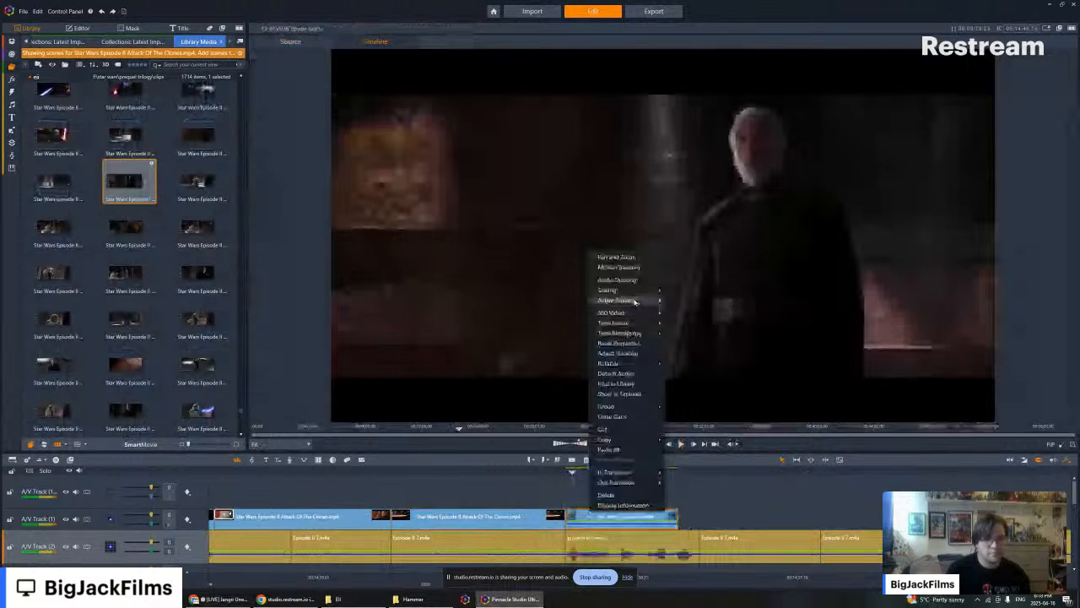
pyautogui.moveTo(634, 302)
pyautogui.click(687, 310)
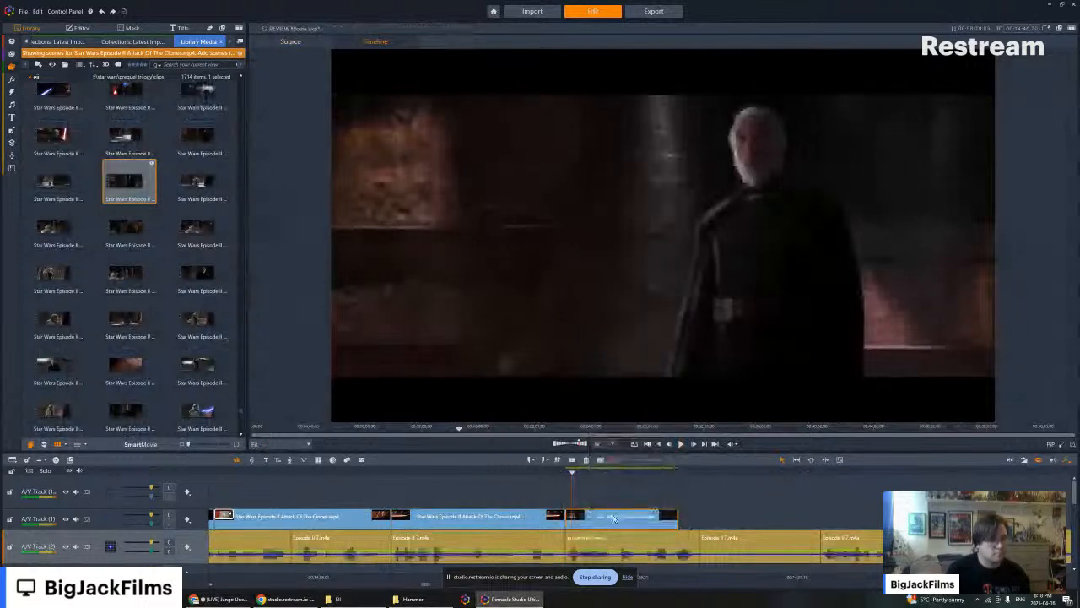
pyautogui.moveTo(600, 518); pyautogui.dragTo(582, 523)
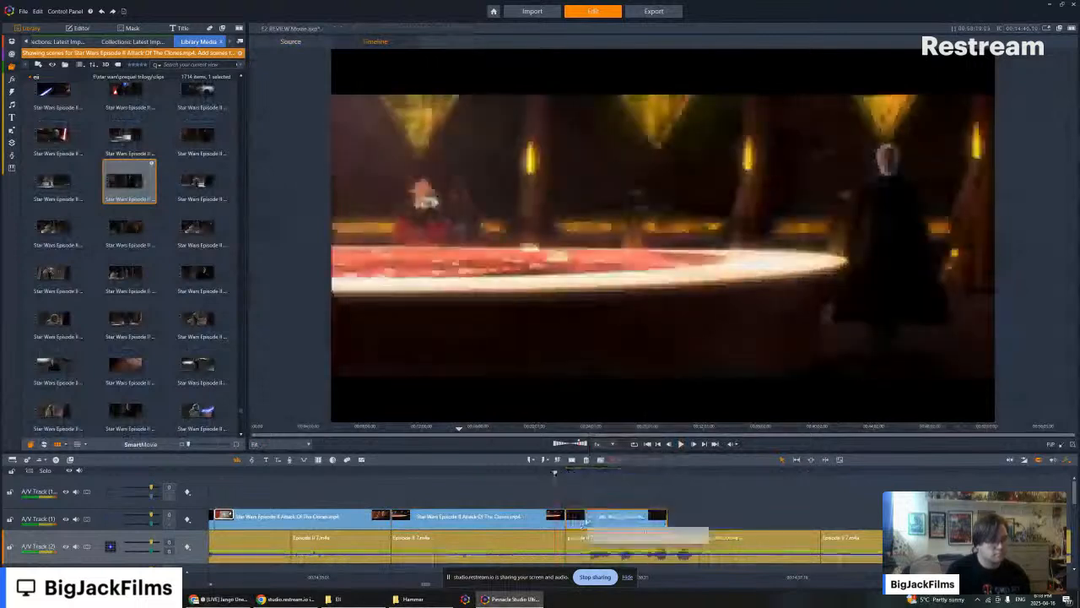
# - Play back the dark hangar clip against the narration and delete it from A/V Track (1)
pyautogui.press('space')
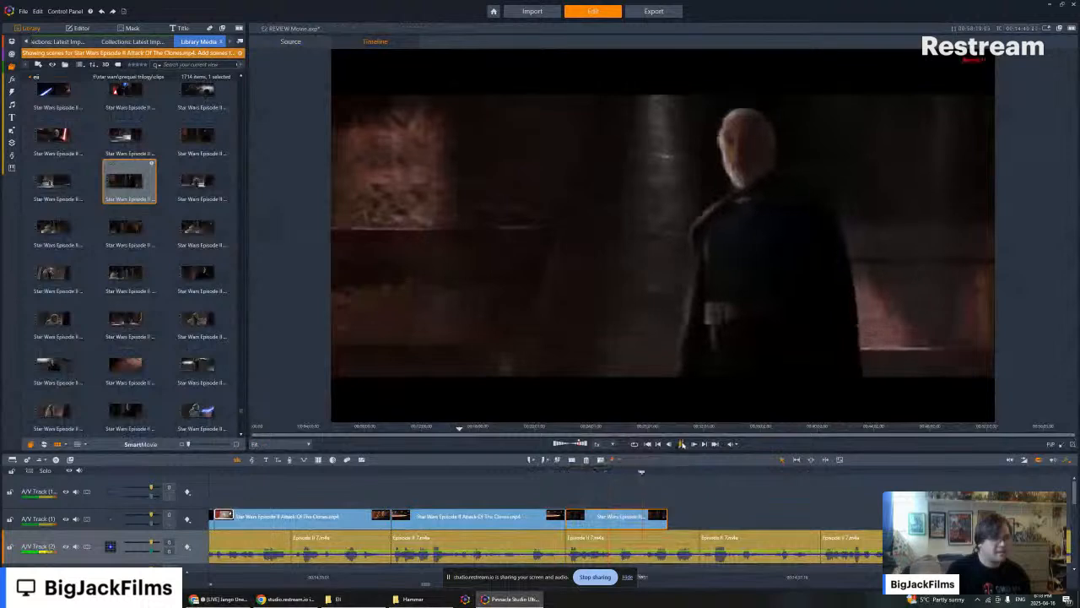
pyautogui.click(682, 445)
pyautogui.scroll(-8, 179, 249)
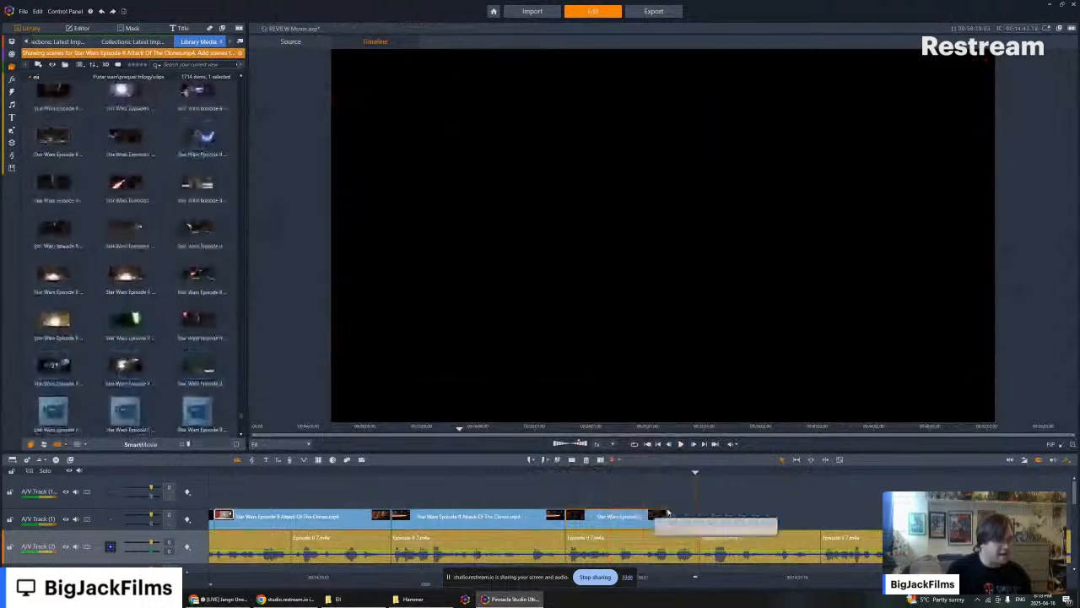
pyautogui.rightClick(667, 513)
pyautogui.click(662, 503)
# - Browse past the duel scenes and place the hangar shot of the landed ship after the war-room clip on A/V Track (2)
pyautogui.scroll(-10, 176, 260)
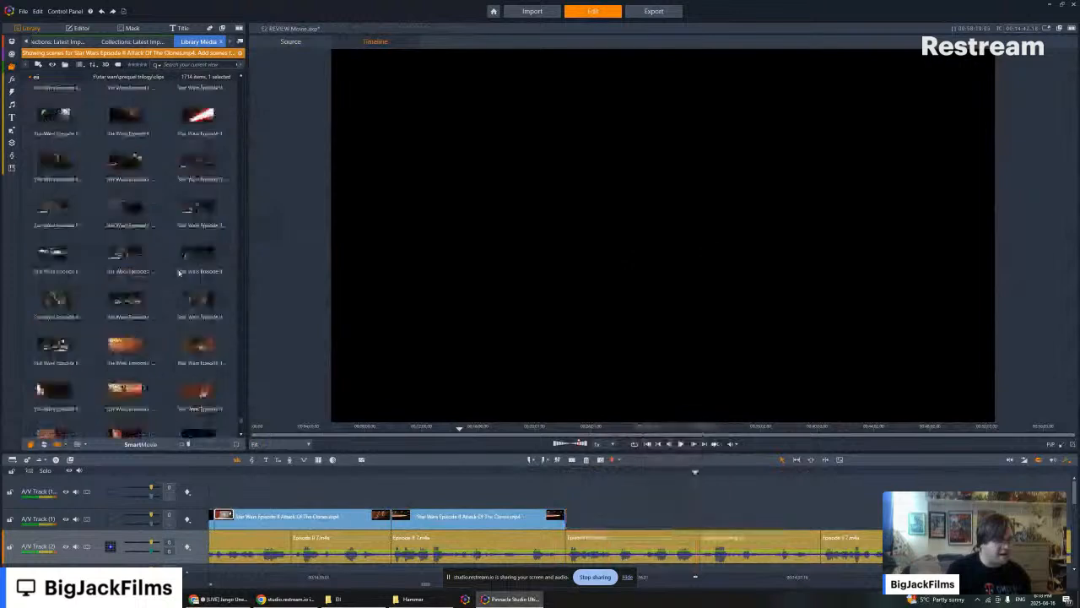
pyautogui.scroll(1, 126, 346)
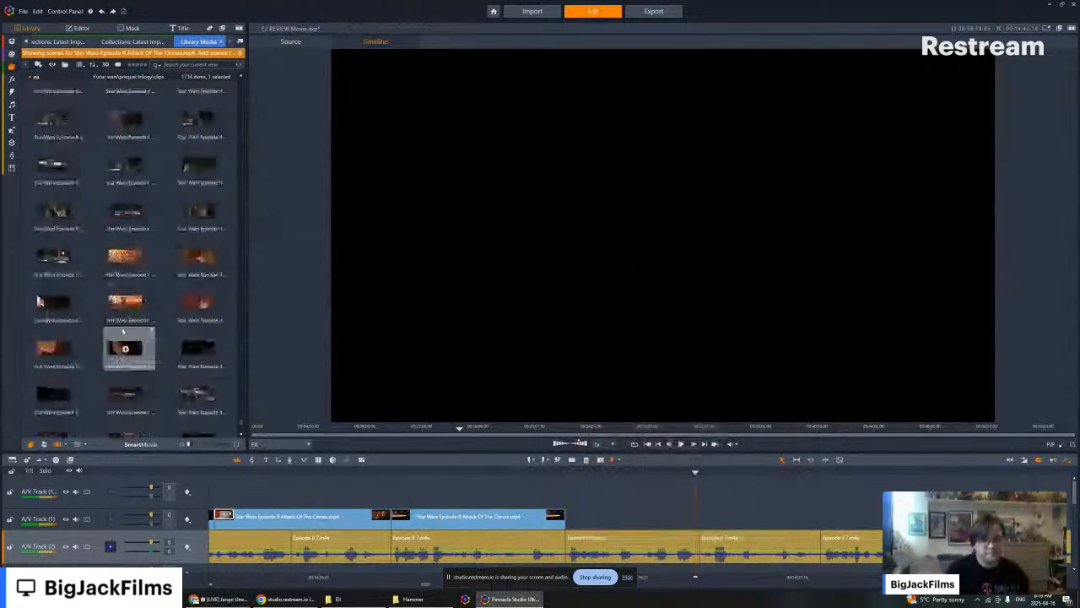
pyautogui.click(51, 301)
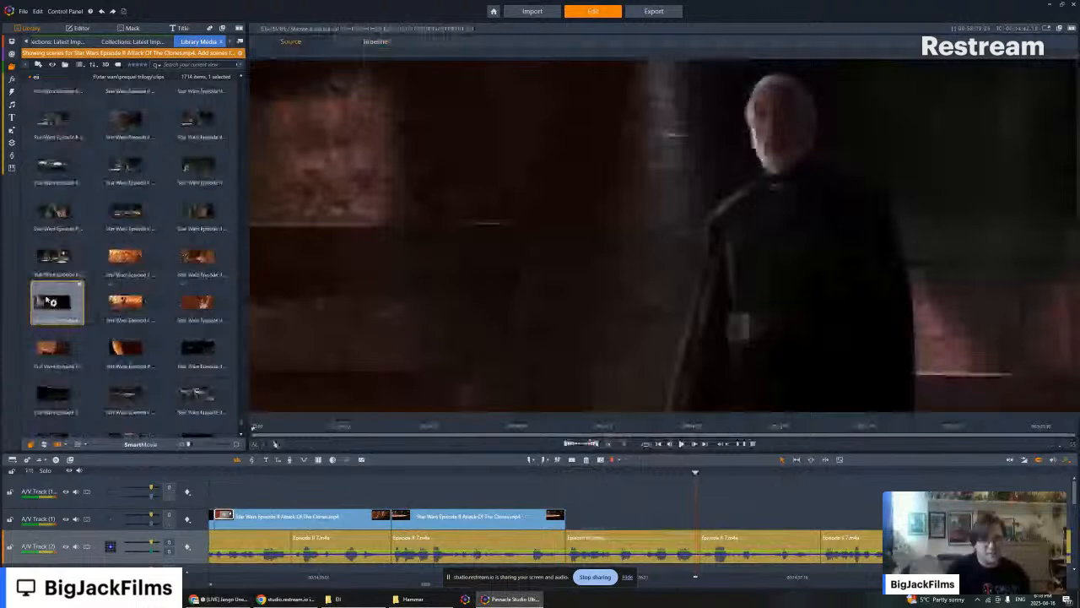
pyautogui.click(125, 347)
pyautogui.scroll(-6, 127, 291)
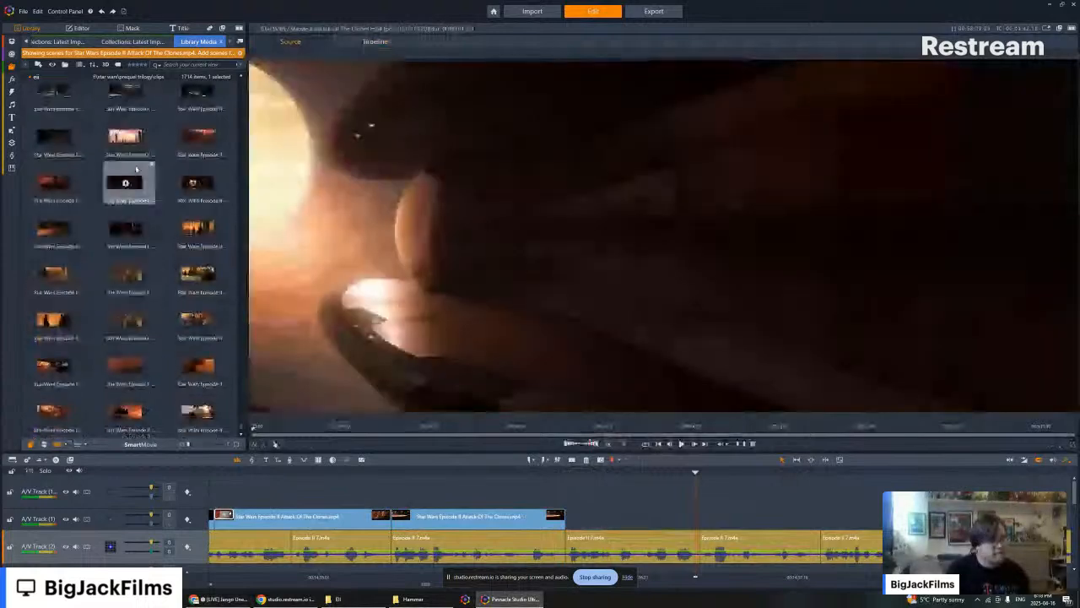
pyautogui.click(52, 225)
pyautogui.moveTo(52, 225); pyautogui.dragTo(678, 461)
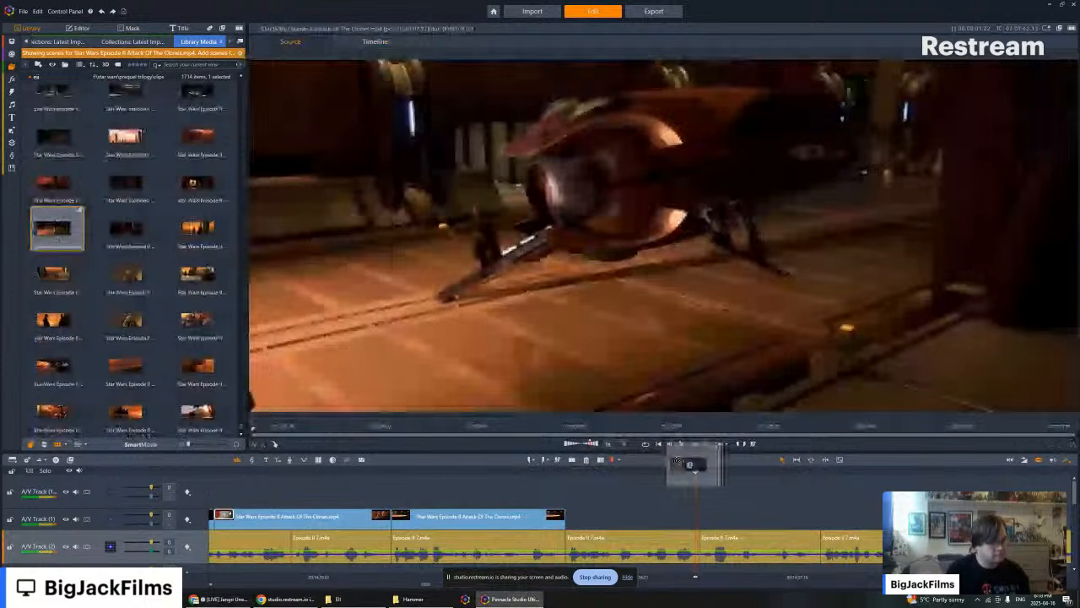
pyautogui.moveTo(678, 461); pyautogui.dragTo(682, 445)
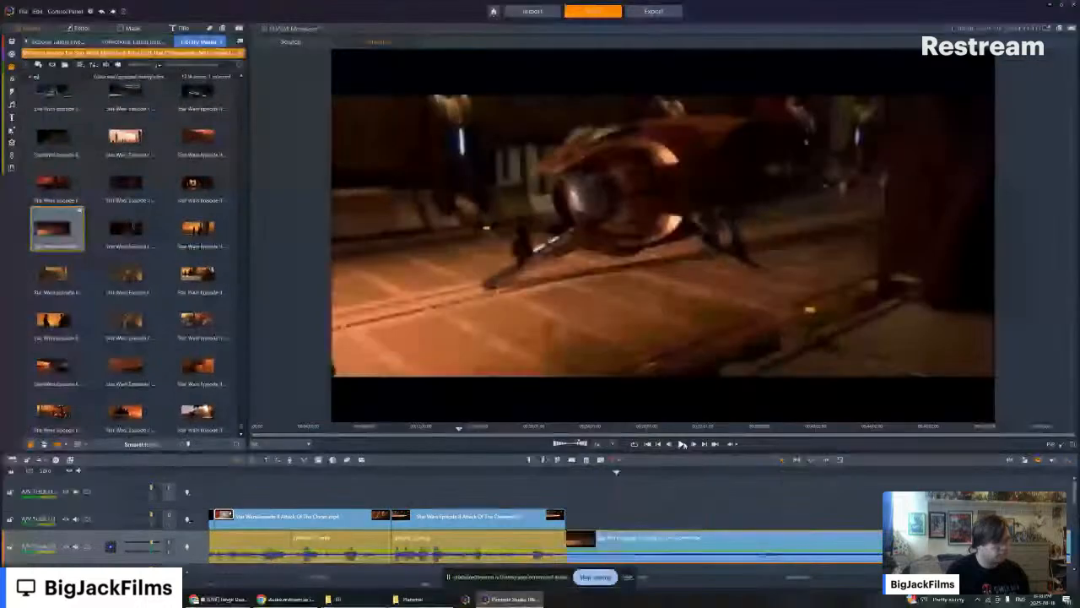
# - Play back the landed ship clip and remove its opening part before the two robed figures meet
pyautogui.click(682, 445)
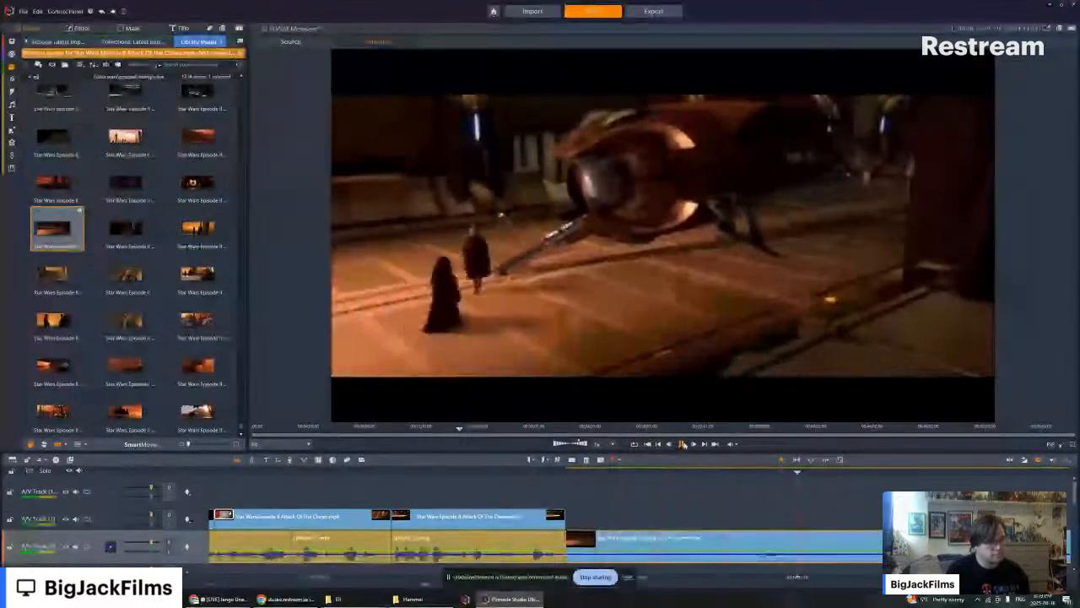
pyautogui.click(682, 444)
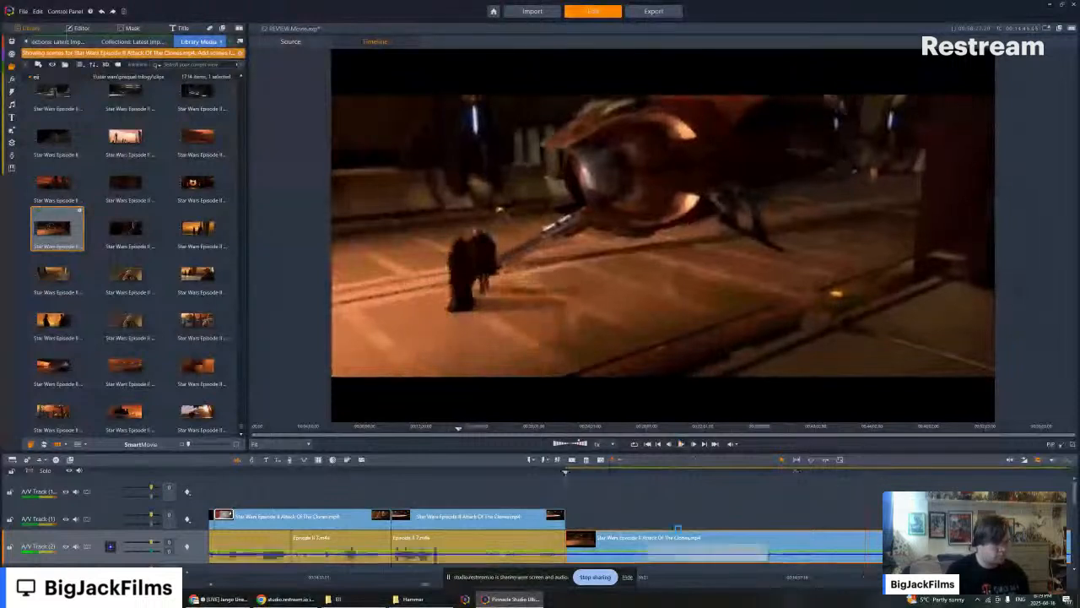
pyautogui.rightClick(677, 528)
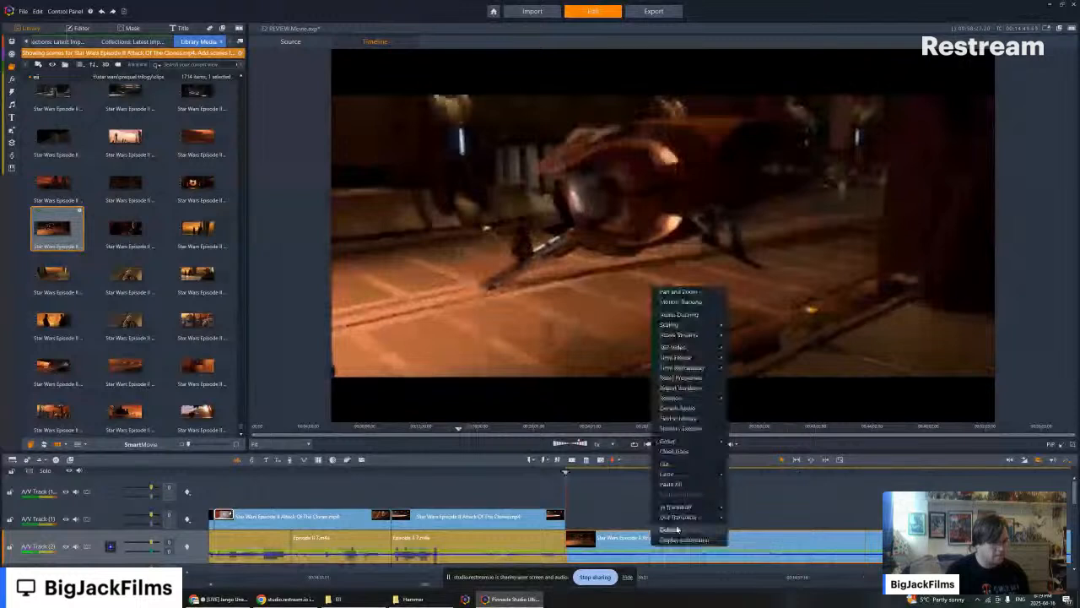
pyautogui.click(678, 529)
pyautogui.press('space')
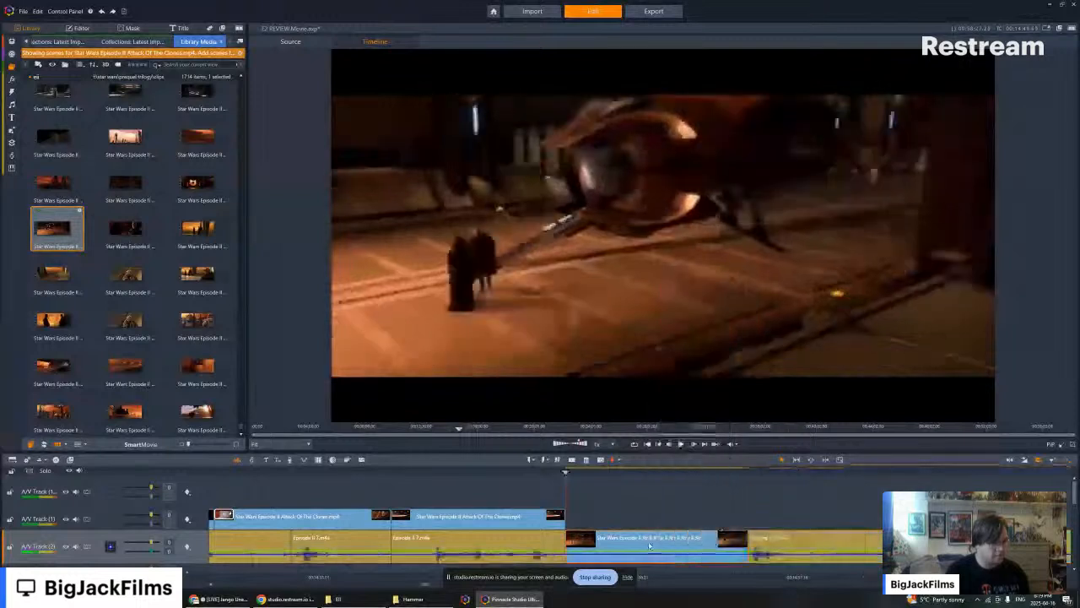
# - Move the landed ship clip to A/V Track (1), extend its start back to the war-room clip, and split it at the narration cut
pyautogui.moveTo(649, 546); pyautogui.dragTo(792, 523)
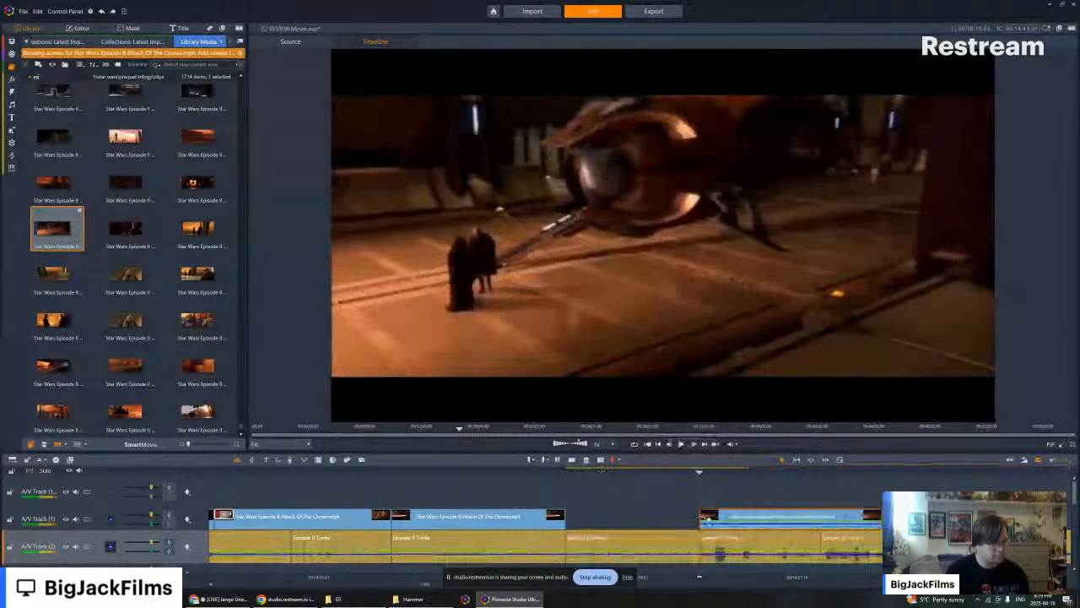
pyautogui.moveTo(702, 518); pyautogui.dragTo(567, 507)
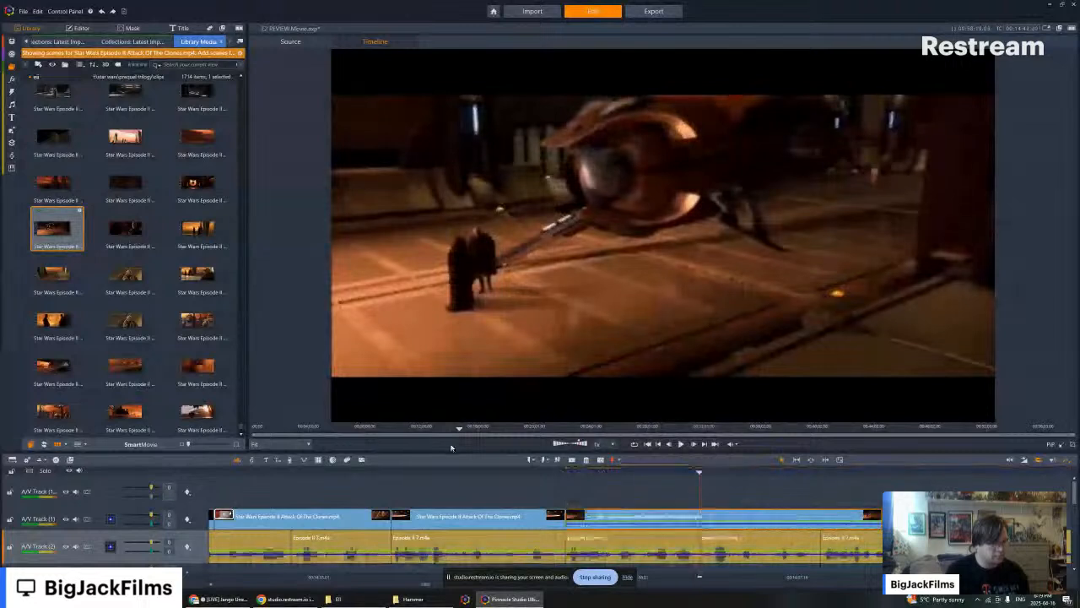
pyautogui.click(571, 460)
# - Turn off the audio stream of the ship clip's first part and move the second part to A/V Track (2) between the narration pieces
pyautogui.click(622, 518)
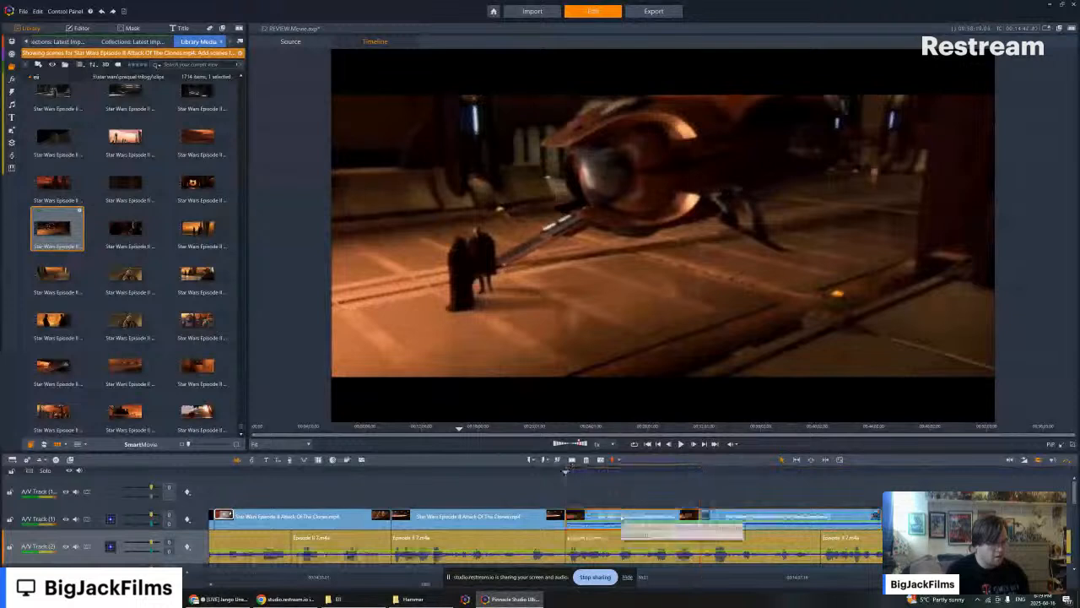
pyautogui.rightClick(626, 509)
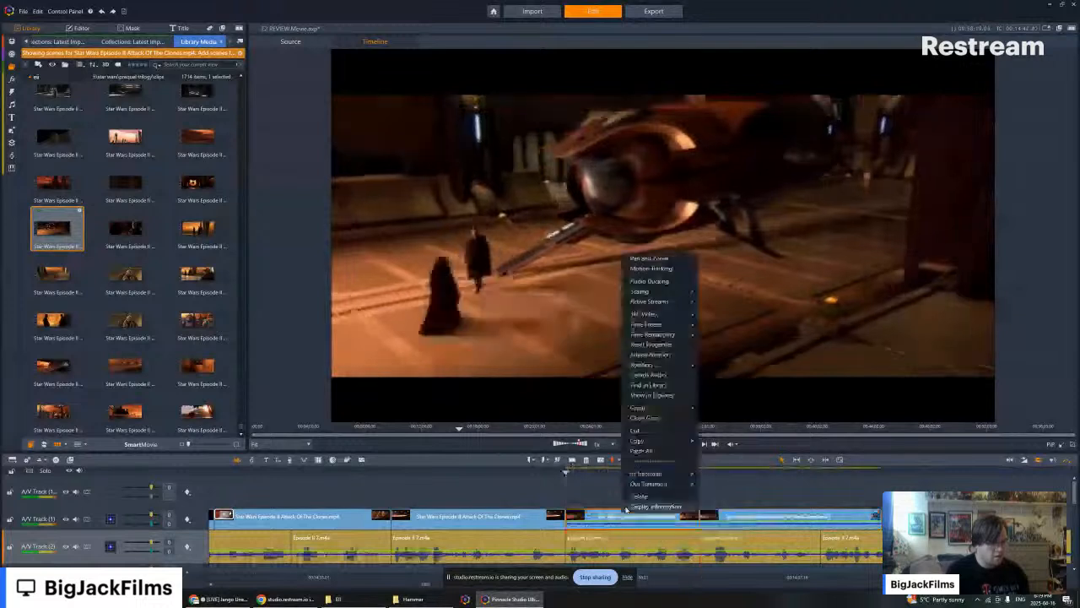
pyautogui.click(711, 311)
pyautogui.press('Left')
pyautogui.moveTo(736, 517); pyautogui.dragTo(718, 536)
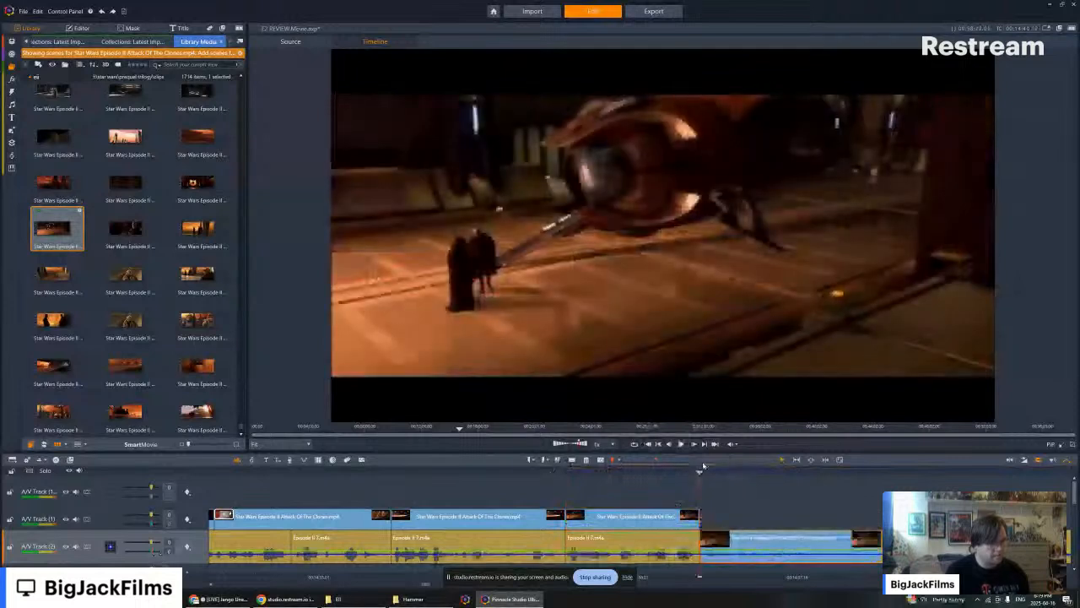
# - Play back the second ship clip, split it where the two figures stand together, and delete the remainder after the split
pyautogui.moveTo(699, 470); pyautogui.dragTo(674, 471)
pyautogui.click(682, 444)
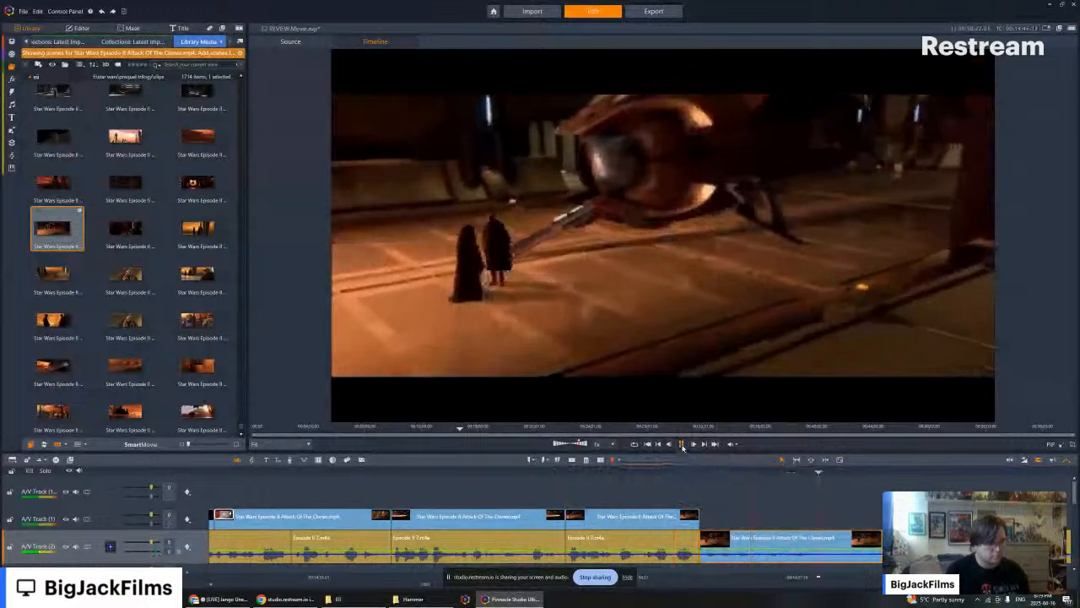
pyautogui.click(681, 444)
pyautogui.click(573, 461)
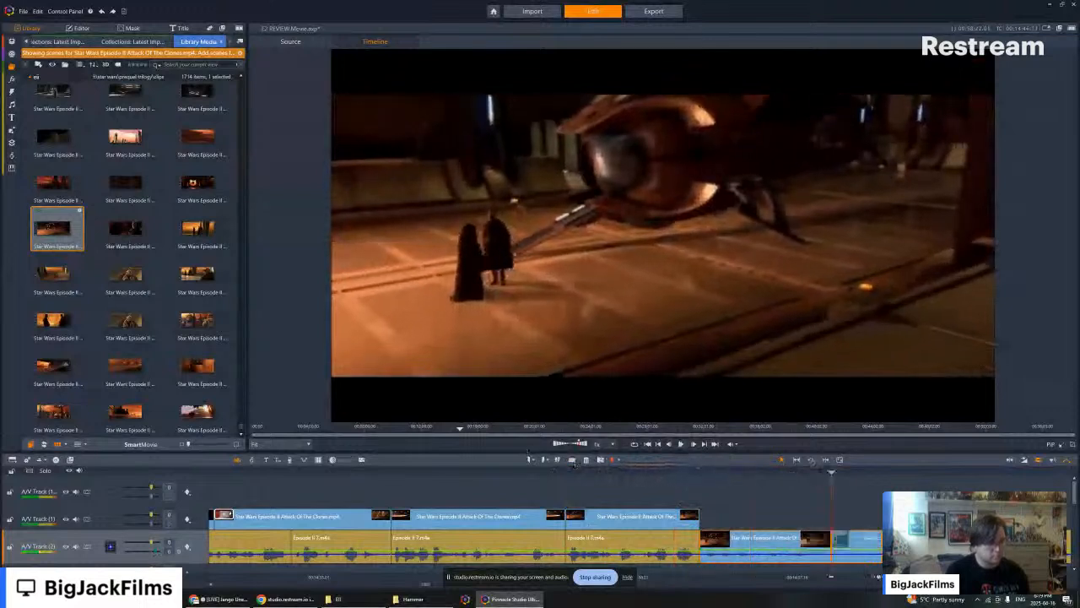
pyautogui.rightClick(857, 547)
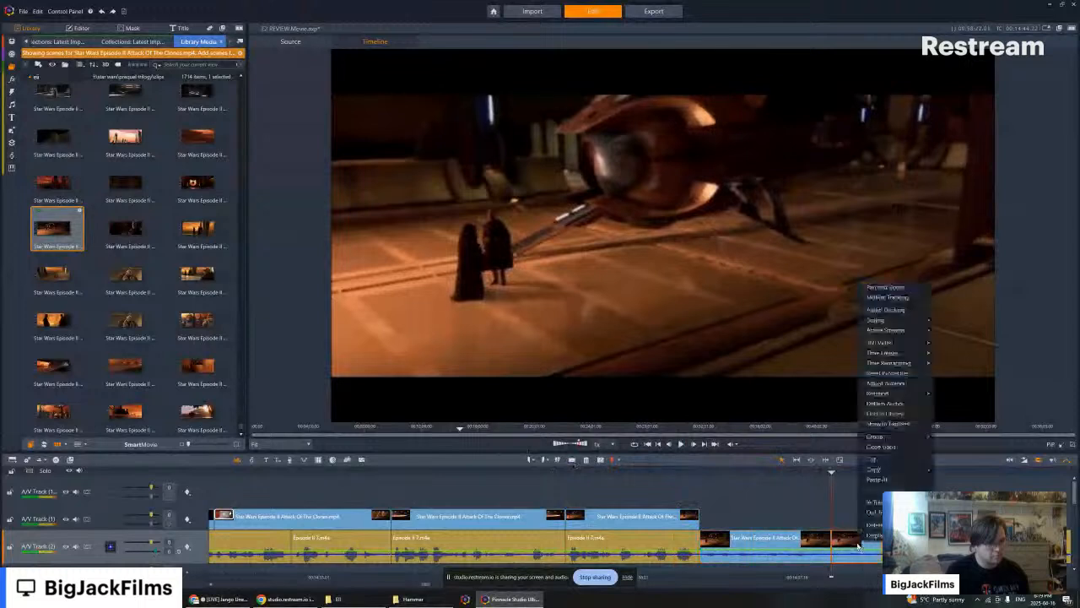
pyautogui.click(863, 525)
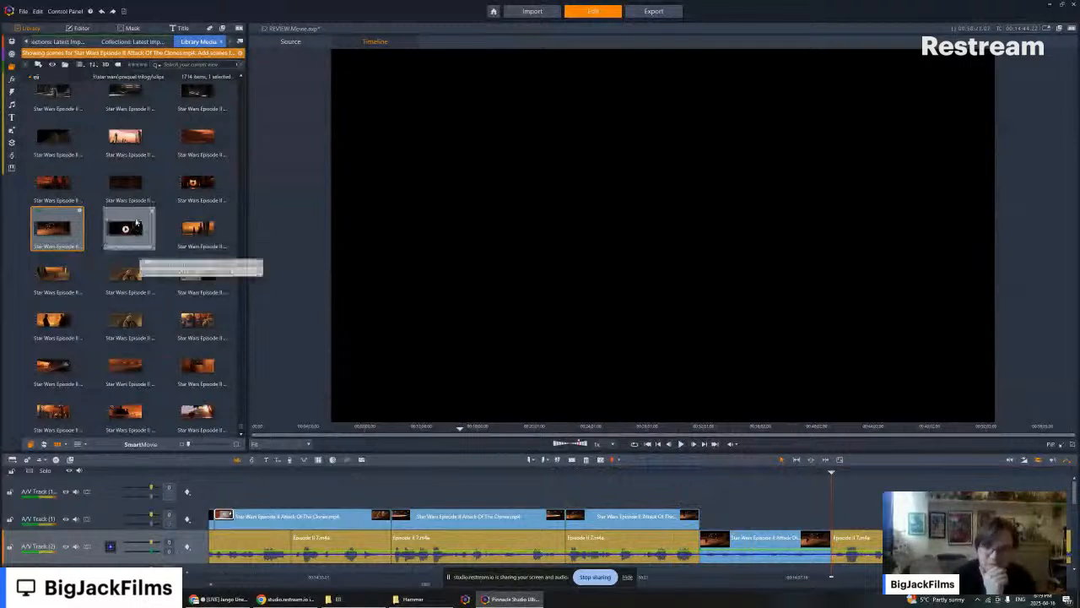
# - Browse the hangar and duel scenes for a Count Dooku shot to follow the ship clip, previewing the one of him facing away
pyautogui.scroll(2, 143, 275)
pyautogui.scroll(5, 143, 275)
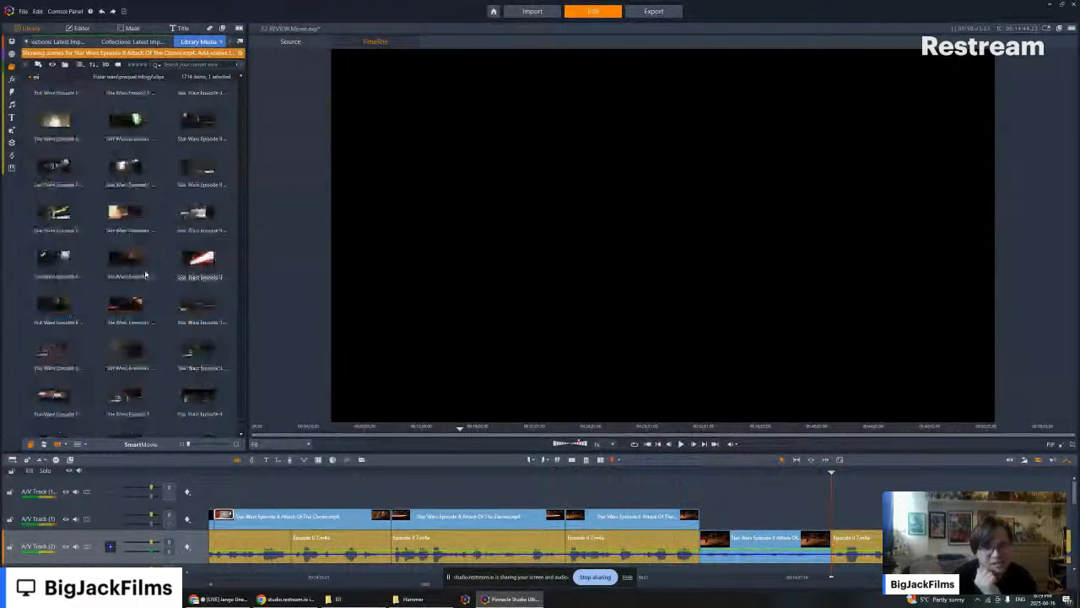
pyautogui.scroll(-5, 158, 275)
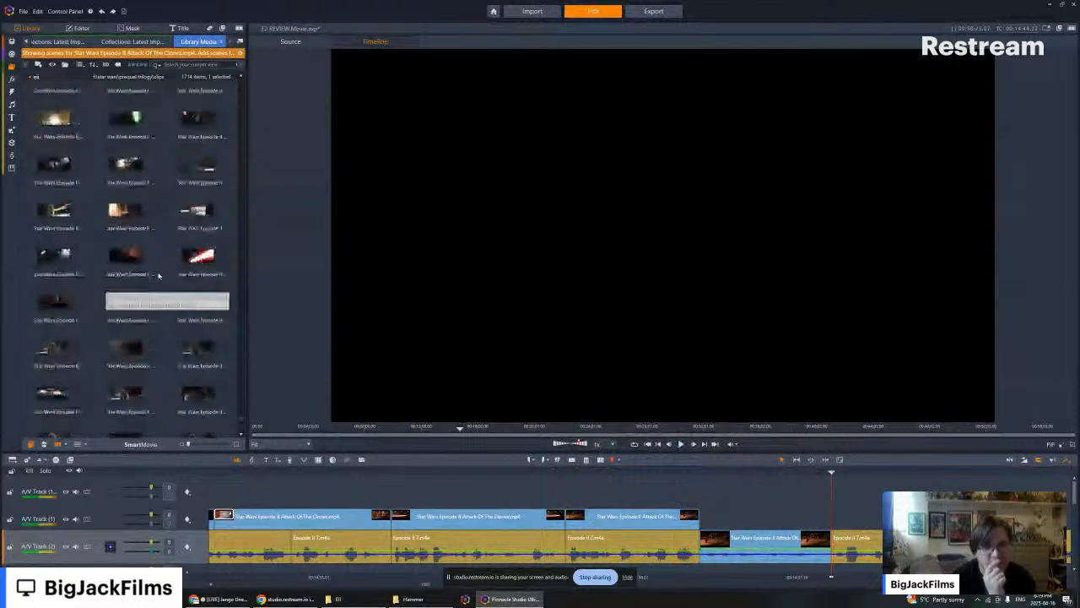
pyautogui.scroll(3, 184, 260)
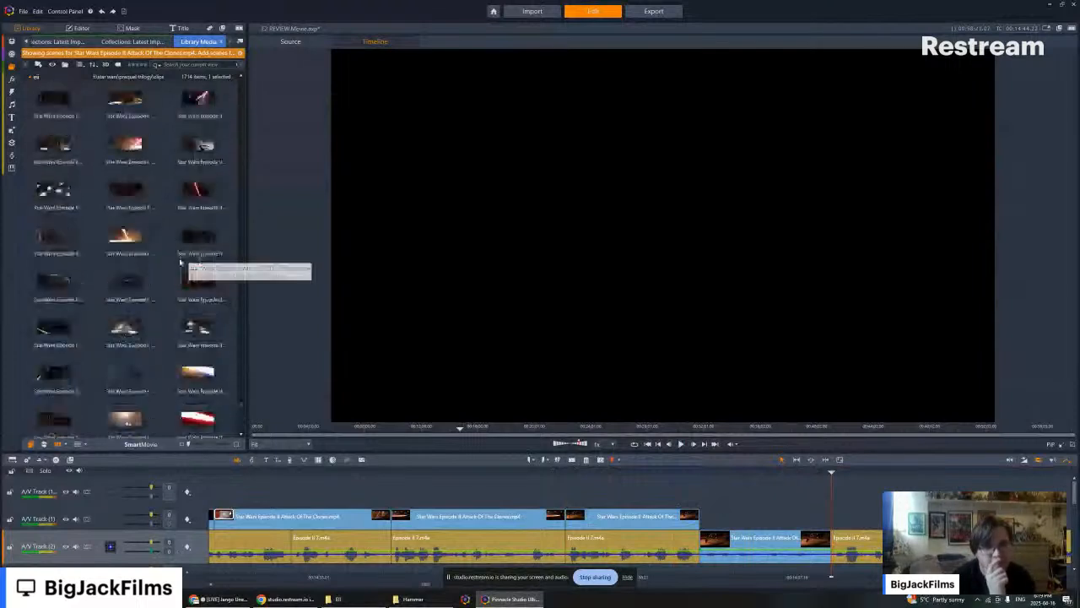
pyautogui.scroll(7, 180, 262)
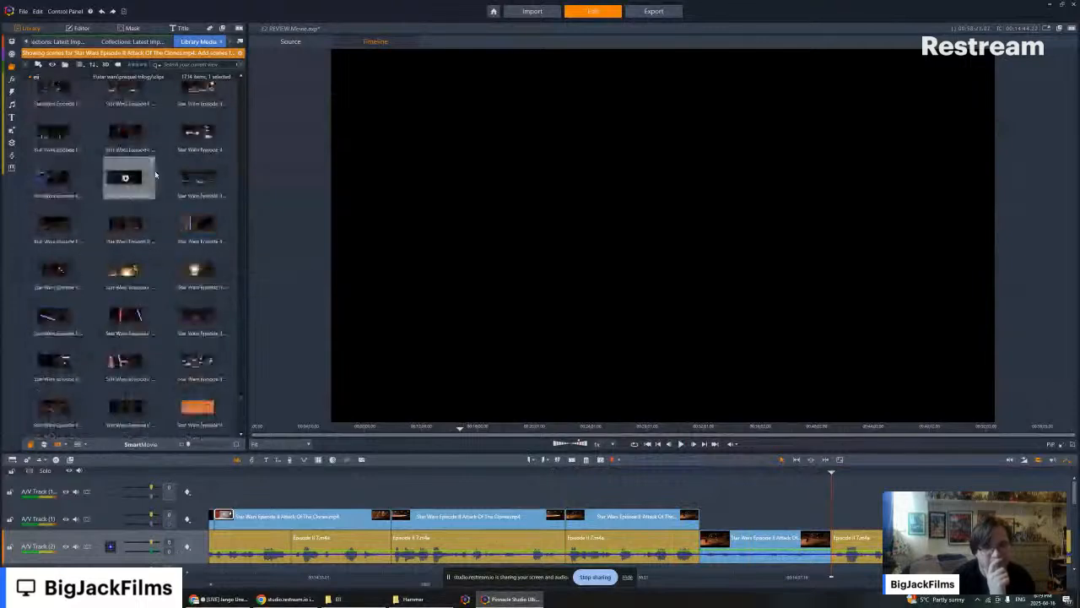
pyautogui.scroll(5, 175, 193)
pyautogui.click(114, 270)
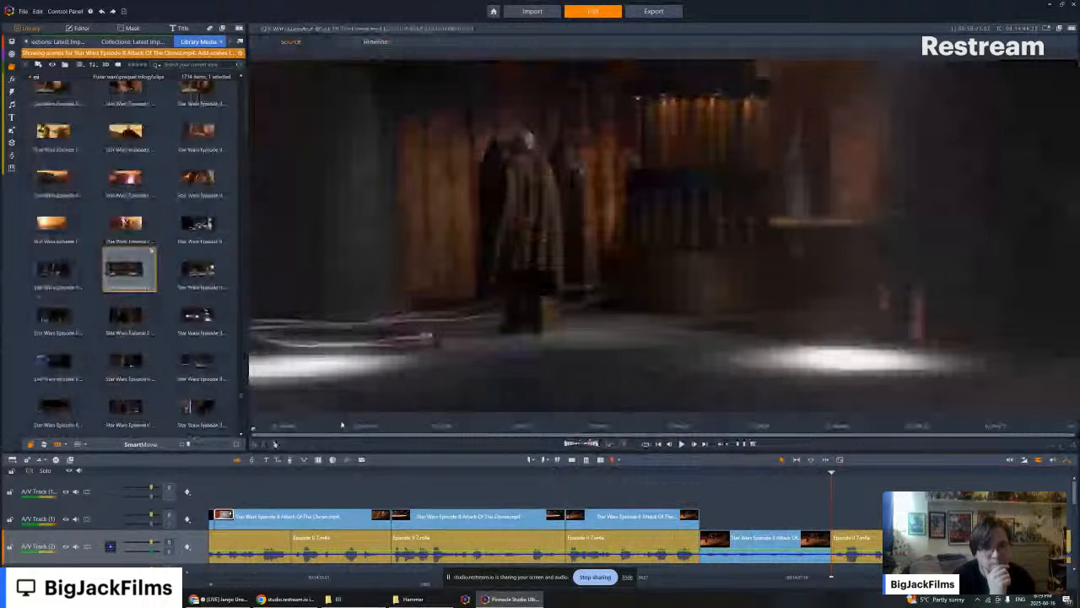
pyautogui.scroll(1, 152, 330)
pyautogui.scroll(3, 152, 331)
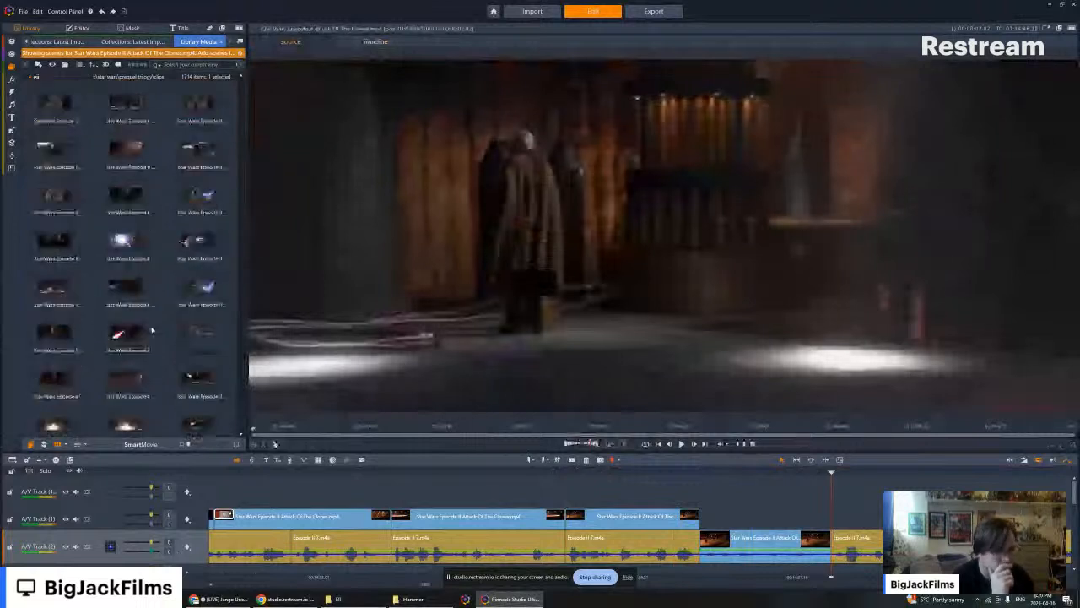
pyautogui.scroll(-4, 152, 331)
pyautogui.scroll(-2, 152, 330)
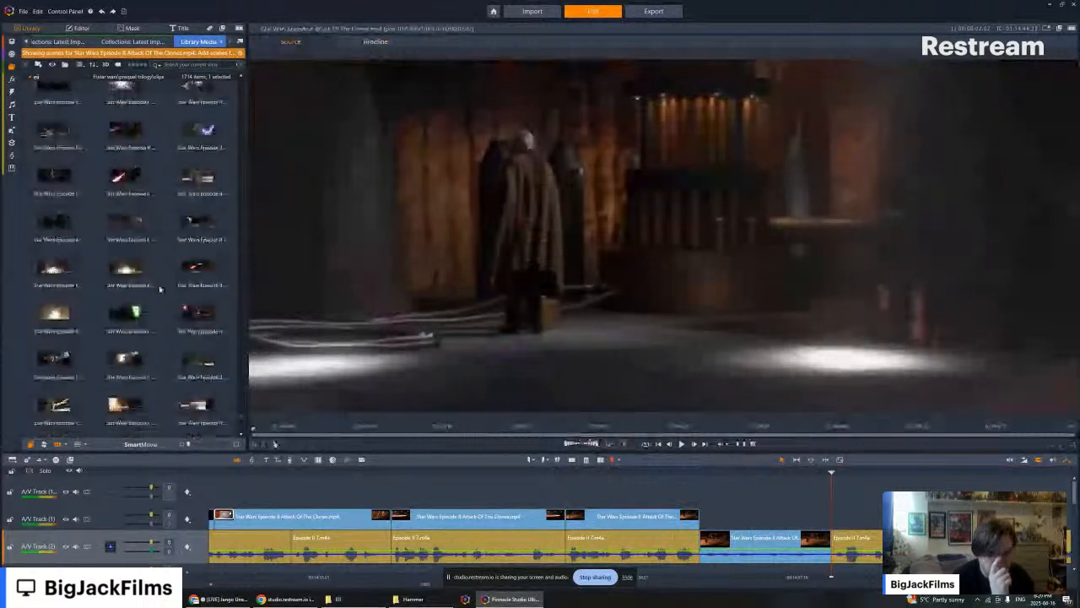
pyautogui.click(199, 344)
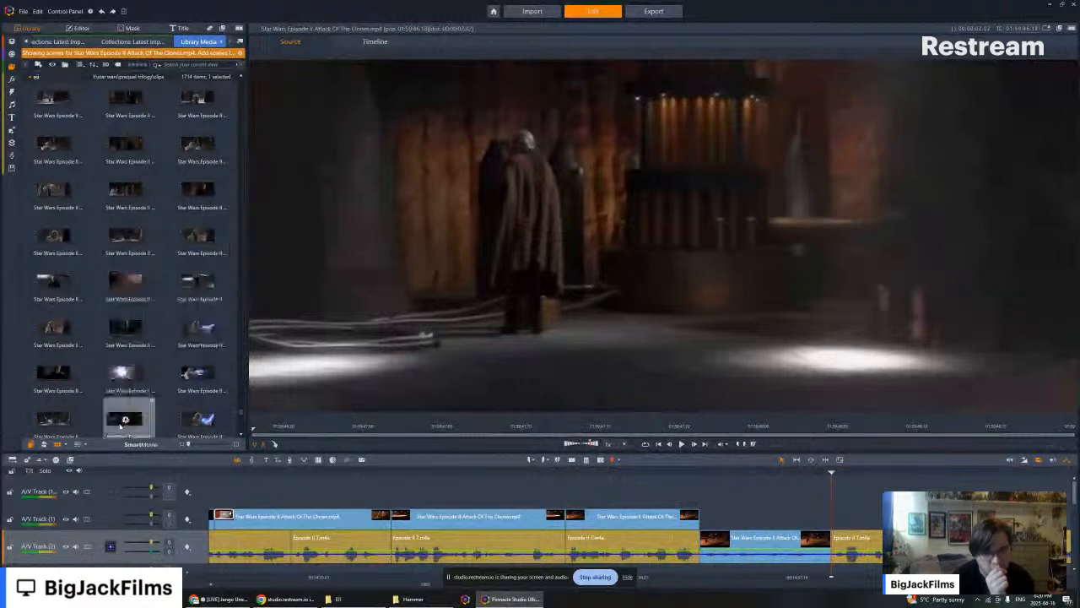
# - Place the shot of Count Dooku casting lightning after the ship clip on A/V Track (1) and turn off its audio stream
pyautogui.click(120, 425)
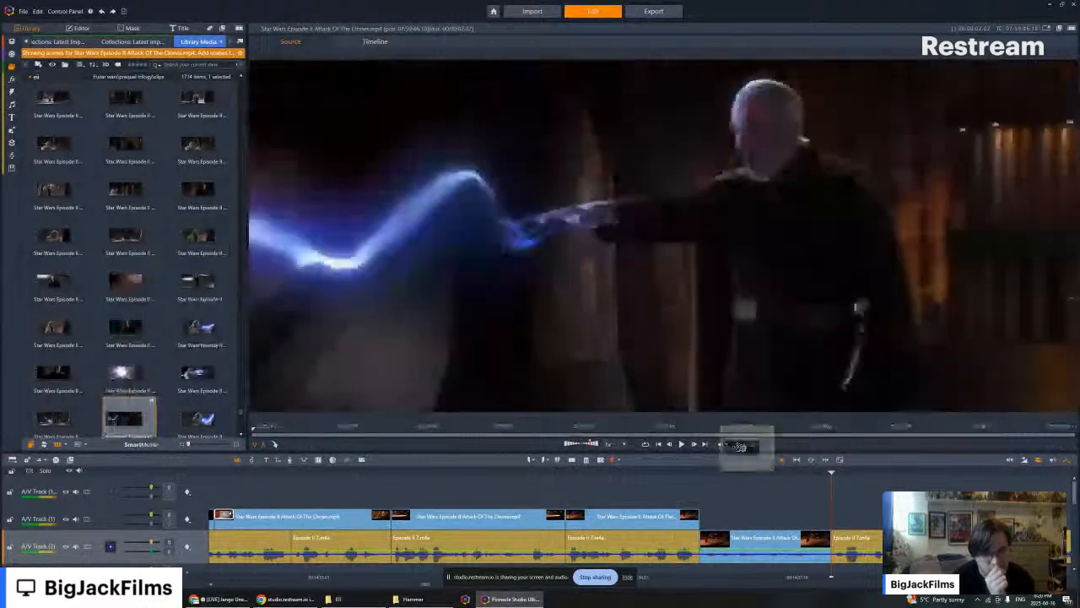
pyautogui.moveTo(739, 447); pyautogui.dragTo(841, 524)
pyautogui.rightClick(842, 523)
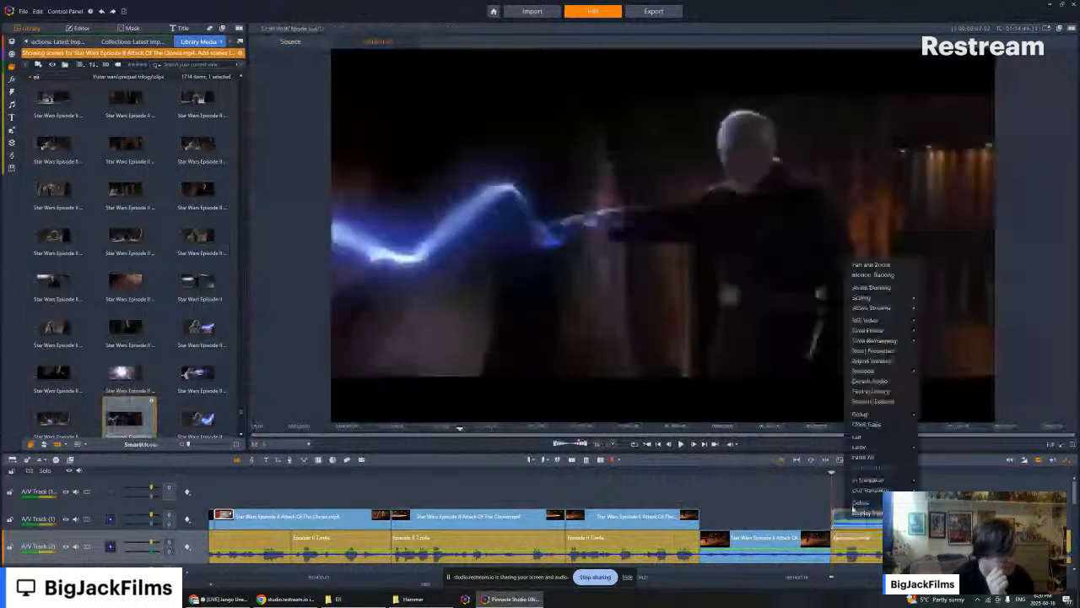
pyautogui.moveTo(873, 308)
pyautogui.click(929, 319)
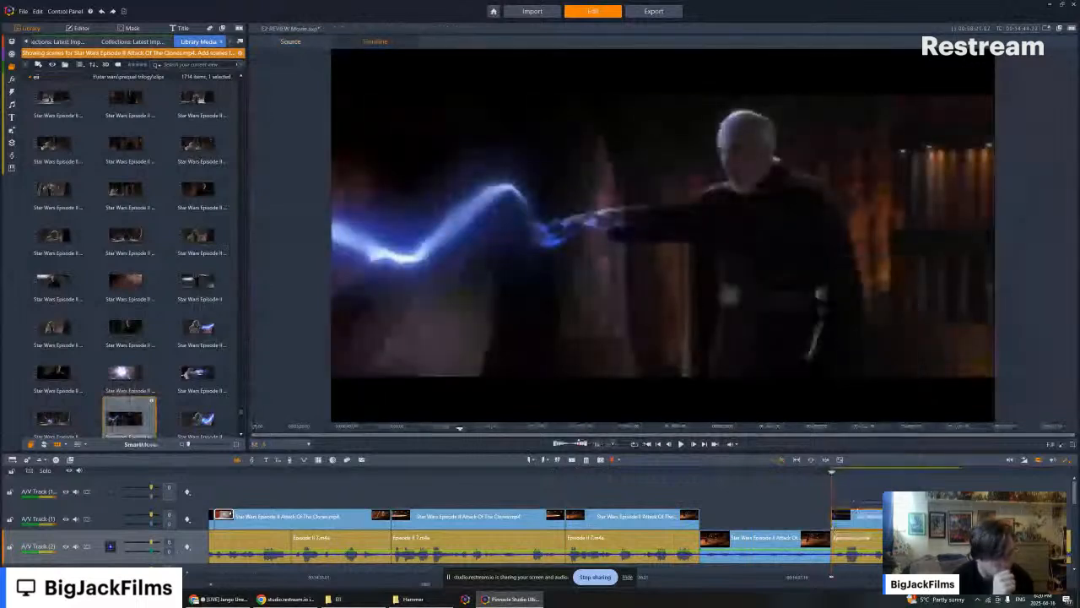
# - Play back the timeline from the first ship clip through the lightning clip to check it against the narration
pyautogui.moveTo(948, 471); pyautogui.dragTo(641, 471)
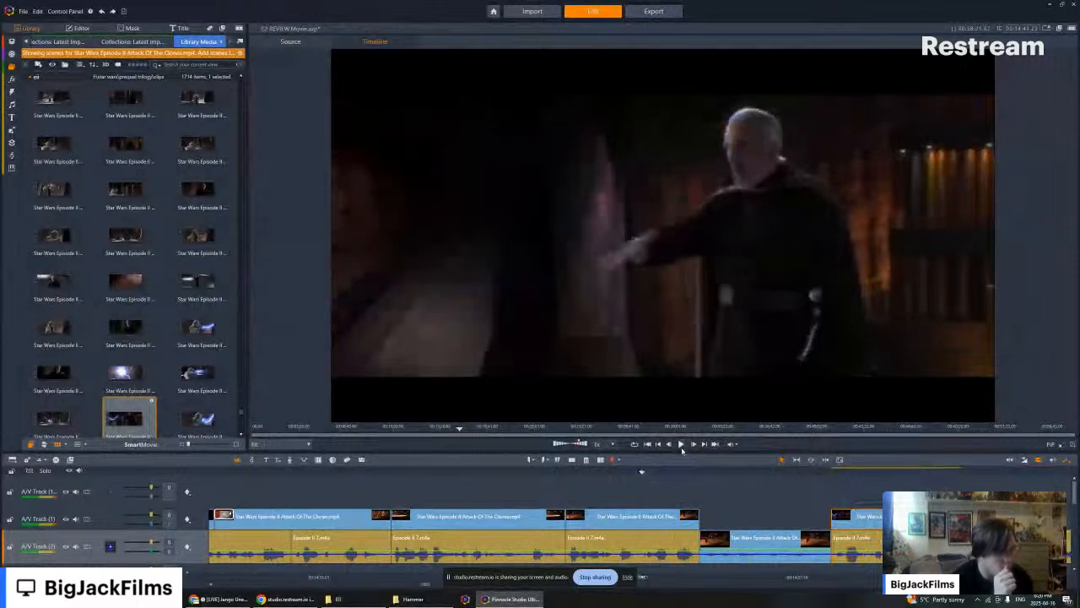
pyautogui.click(681, 444)
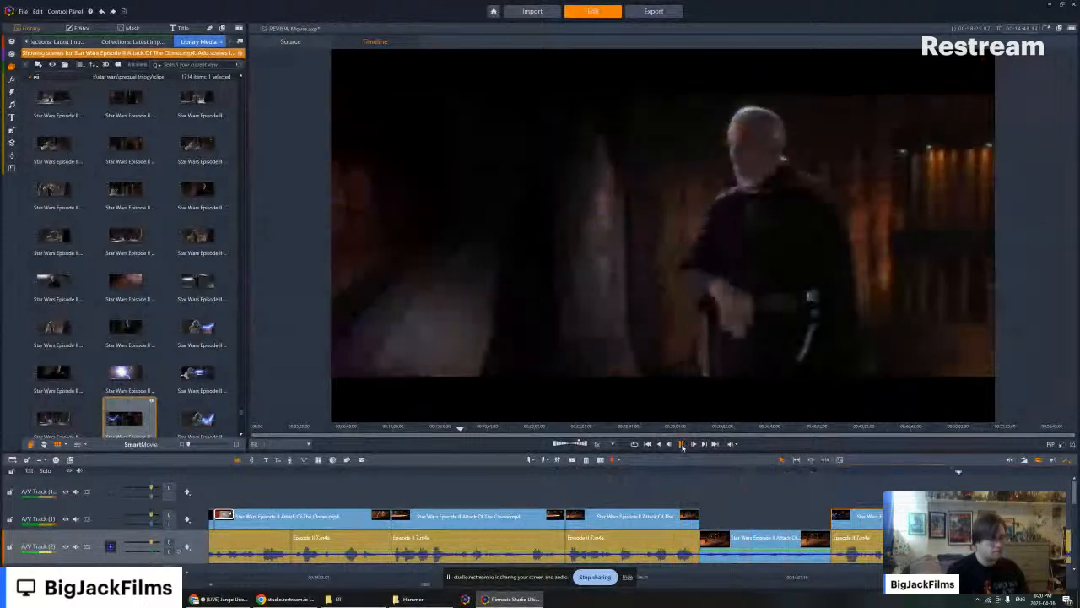
pyautogui.click(657, 444)
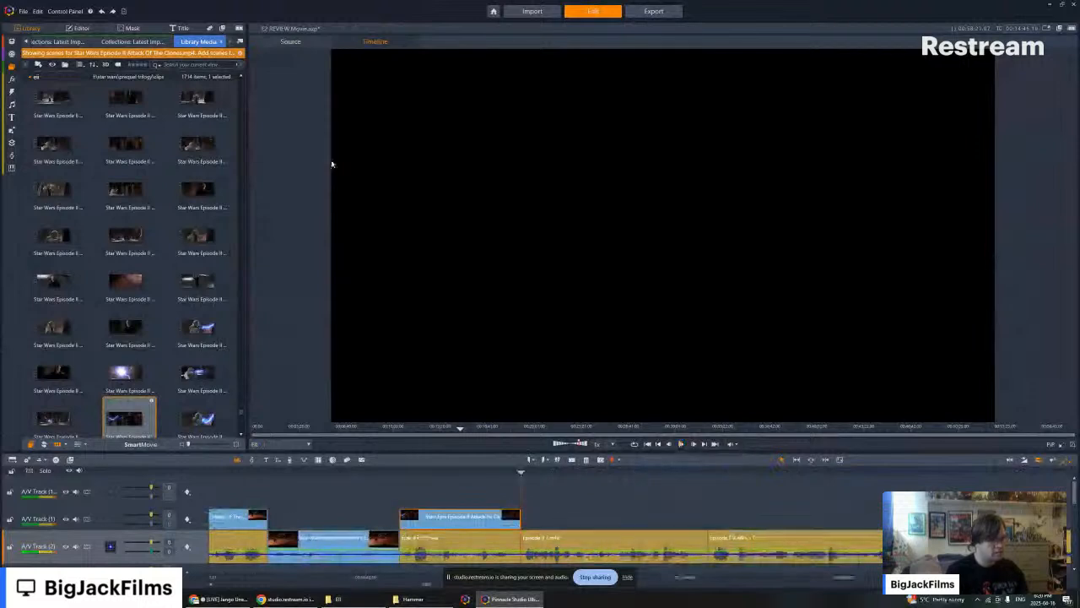
# - Show the Collections library, then switch to File Explorer and search the DATA (F:) drive for "jurassic park (1993)"
pyautogui.click(132, 41)
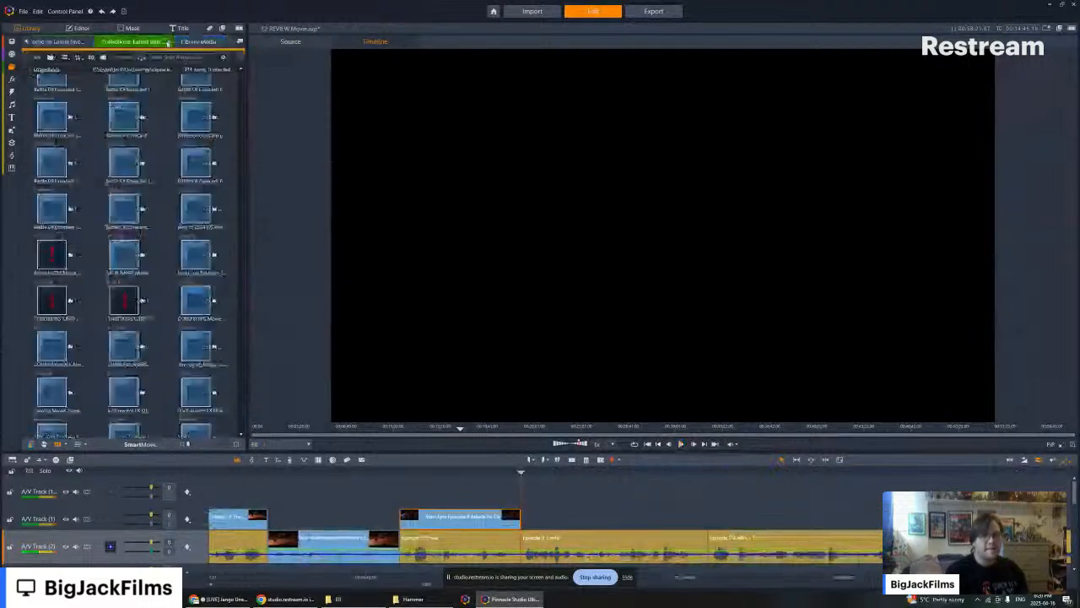
pyautogui.scroll(1, 181, 157)
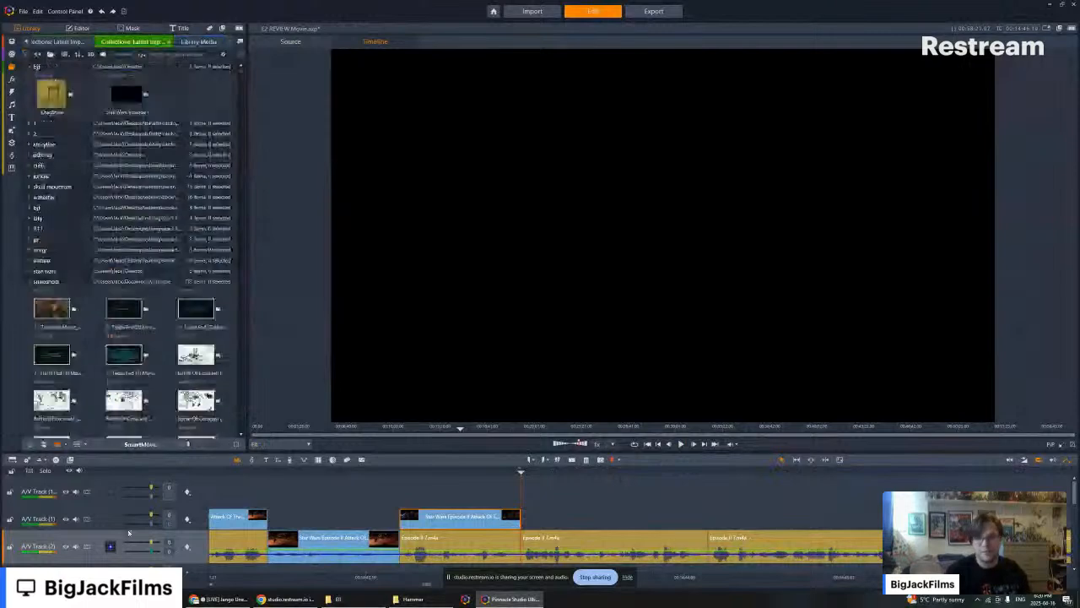
pyautogui.click(348, 599)
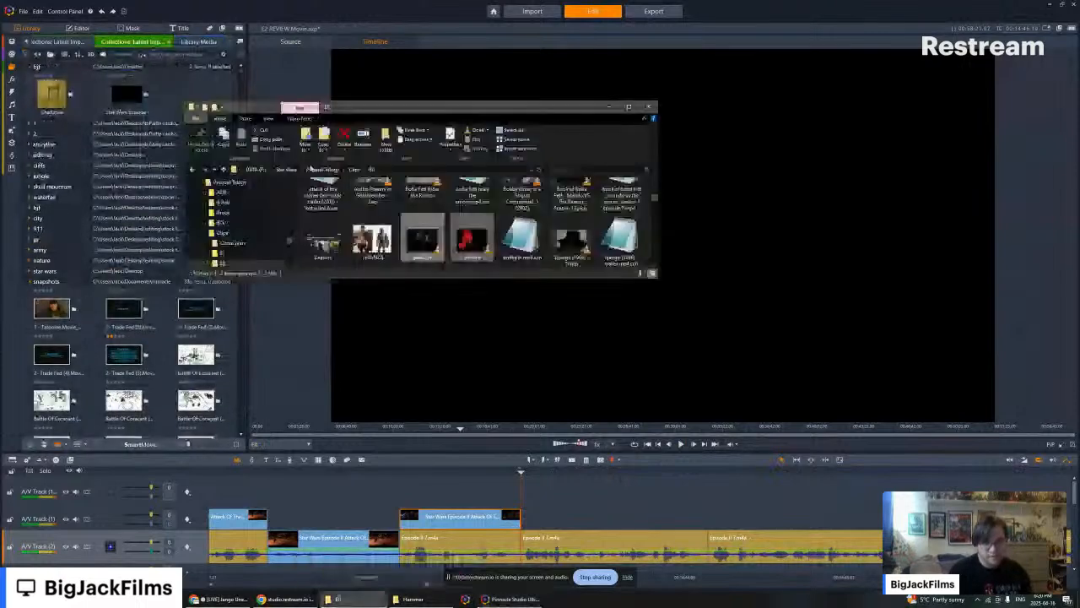
pyautogui.click(257, 170)
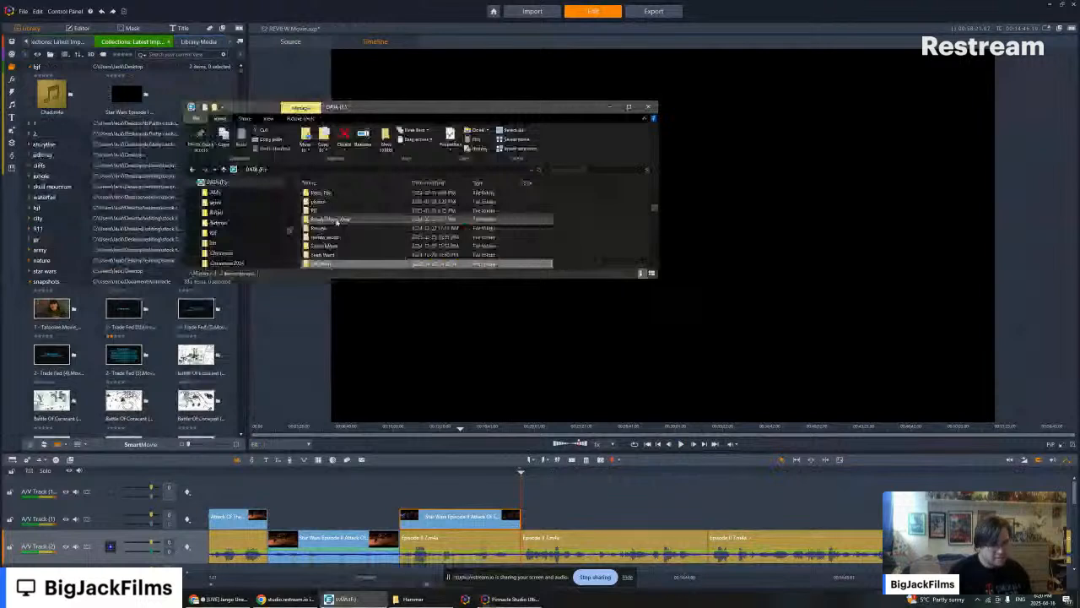
pyautogui.scroll(5, 336, 222)
pyautogui.click(561, 169)
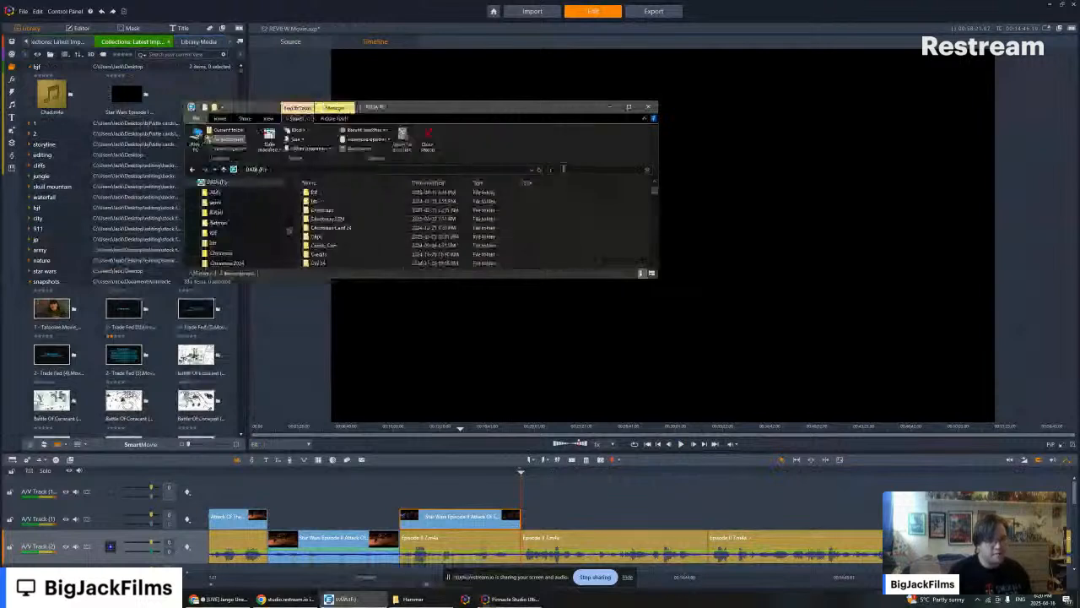
pyautogui.write('jurassic park')
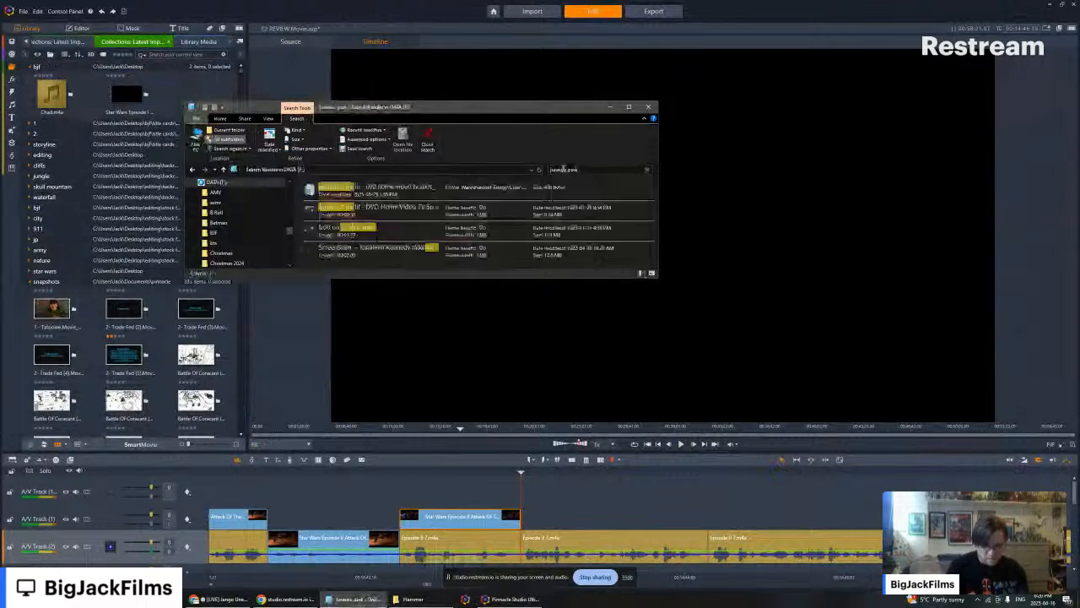
pyautogui.write(' (1993)')
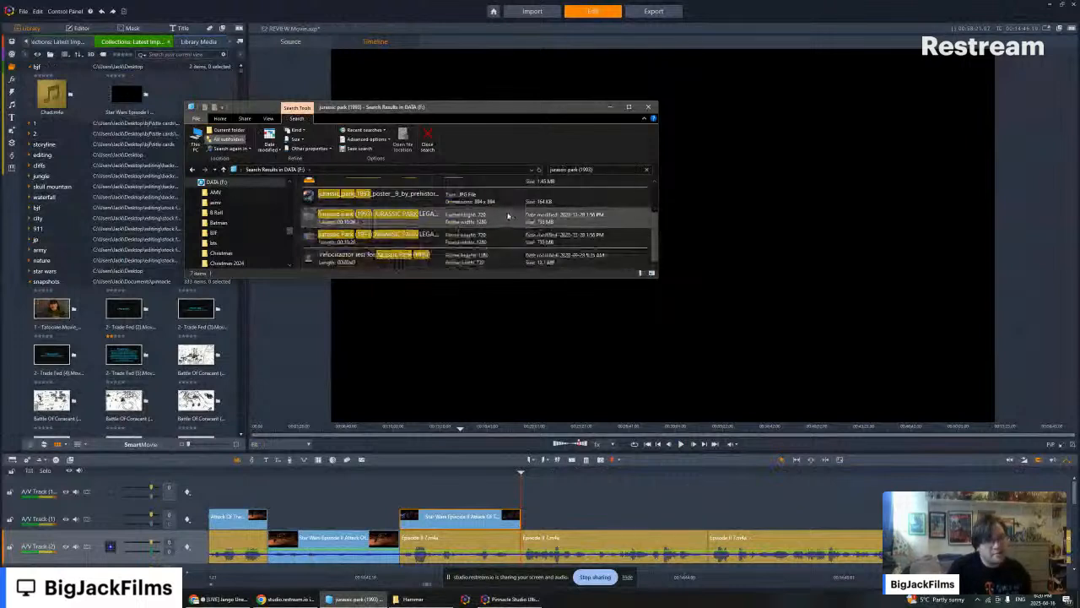
pyautogui.scroll(1, 491, 228)
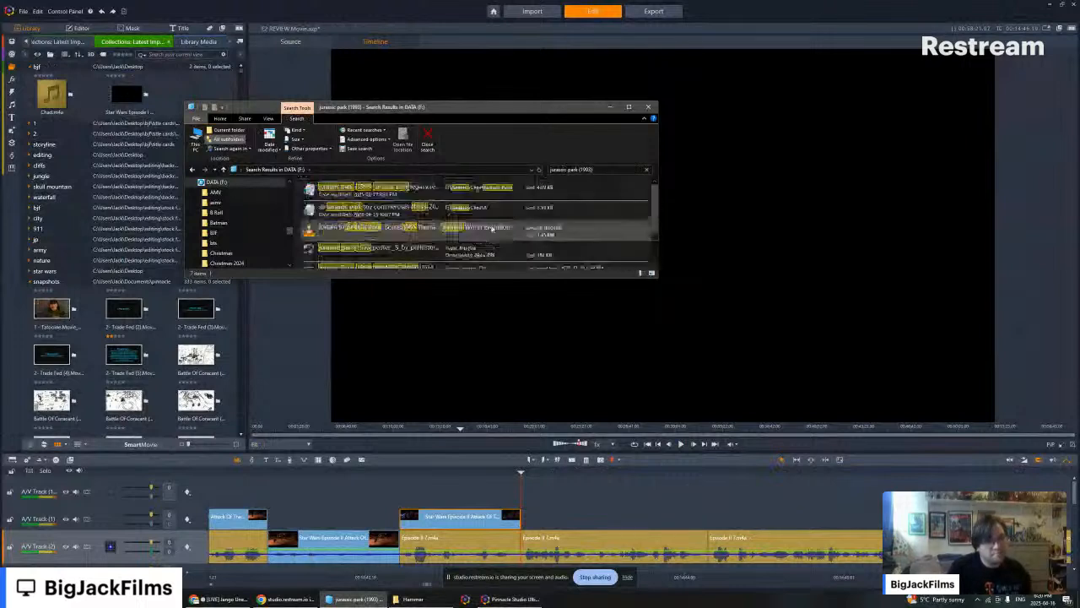
# - Leave the search and open the episode subfolder in Star Wars > Prequel Trilogy > Clips on the DATA (F:) drive
pyautogui.click(193, 169)
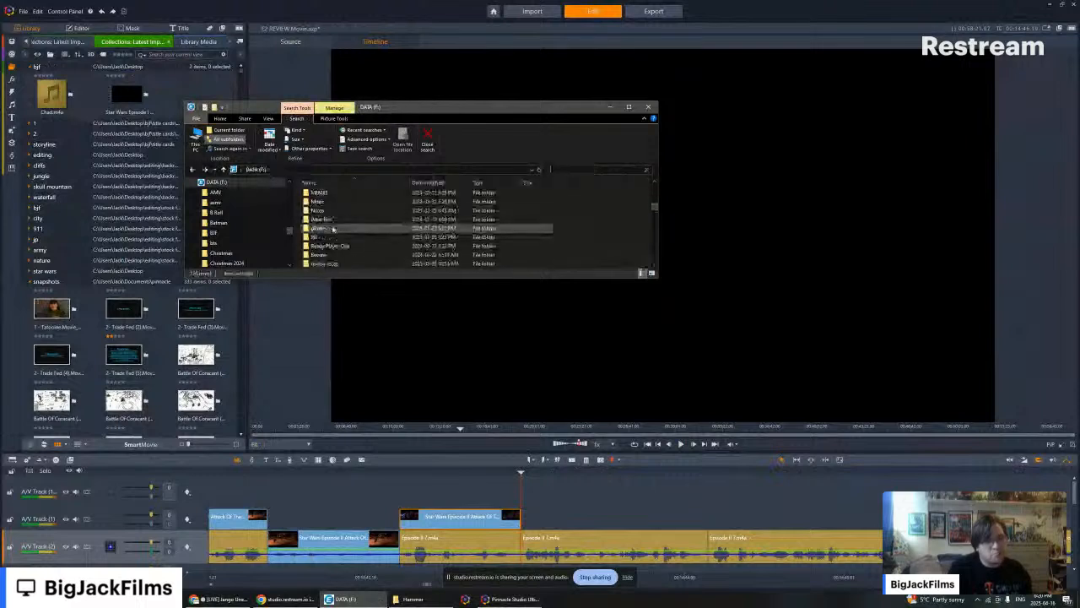
pyautogui.scroll(-2, 332, 228)
pyautogui.click(326, 237)
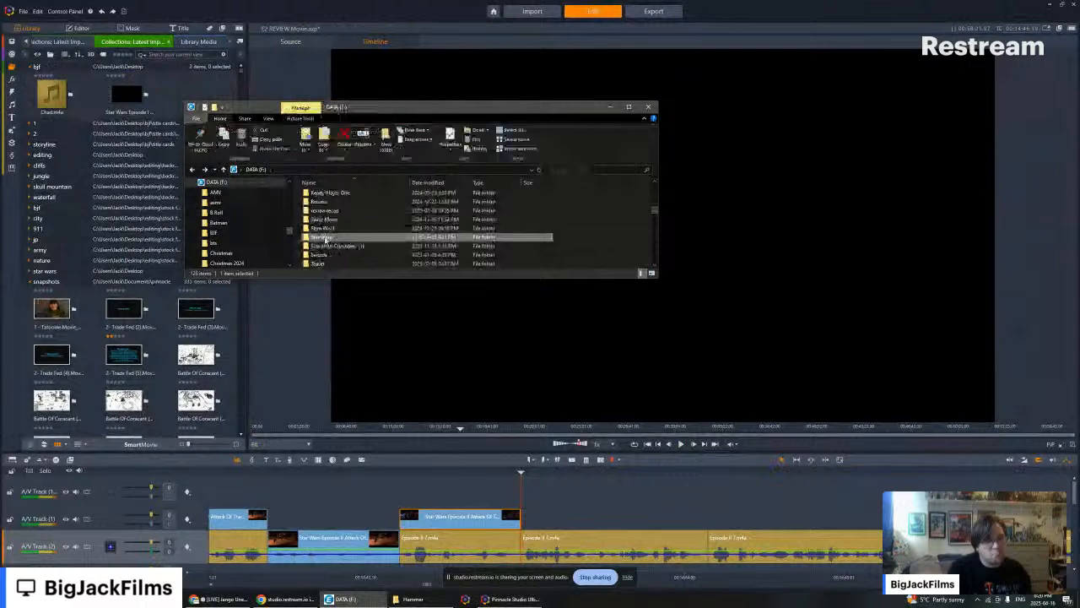
pyautogui.doubleClick(326, 237)
pyautogui.doubleClick(321, 203)
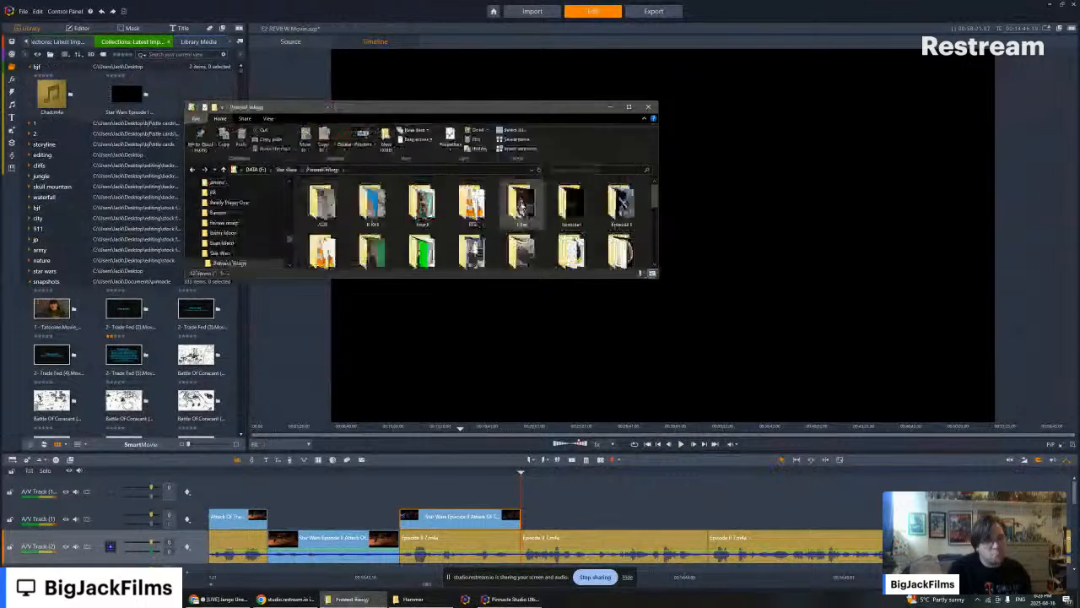
pyautogui.doubleClick(521, 205)
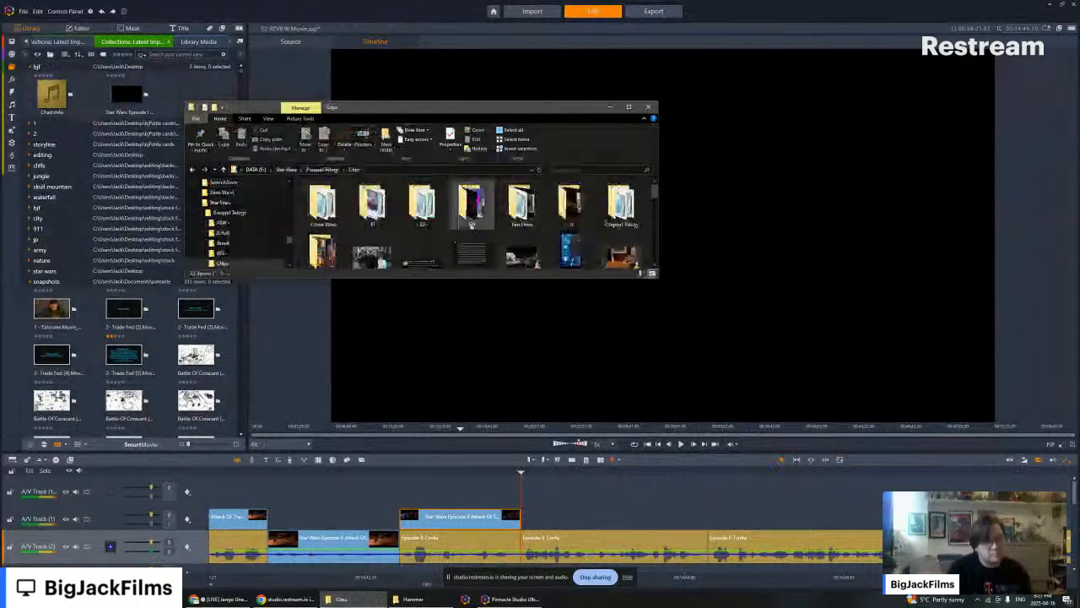
pyautogui.doubleClick(471, 205)
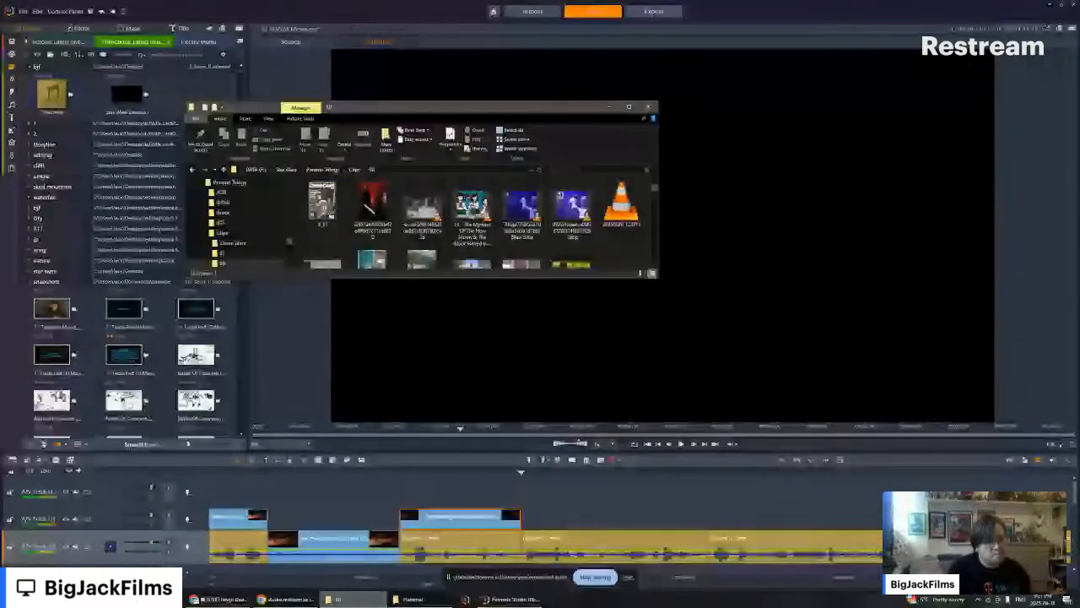
pyautogui.click(350, 599)
# - Switch to the second File Explorer window, leave its old search, and go up to the VIDEOS folder on ADATA HD650 (G:)
pyautogui.click(413, 599)
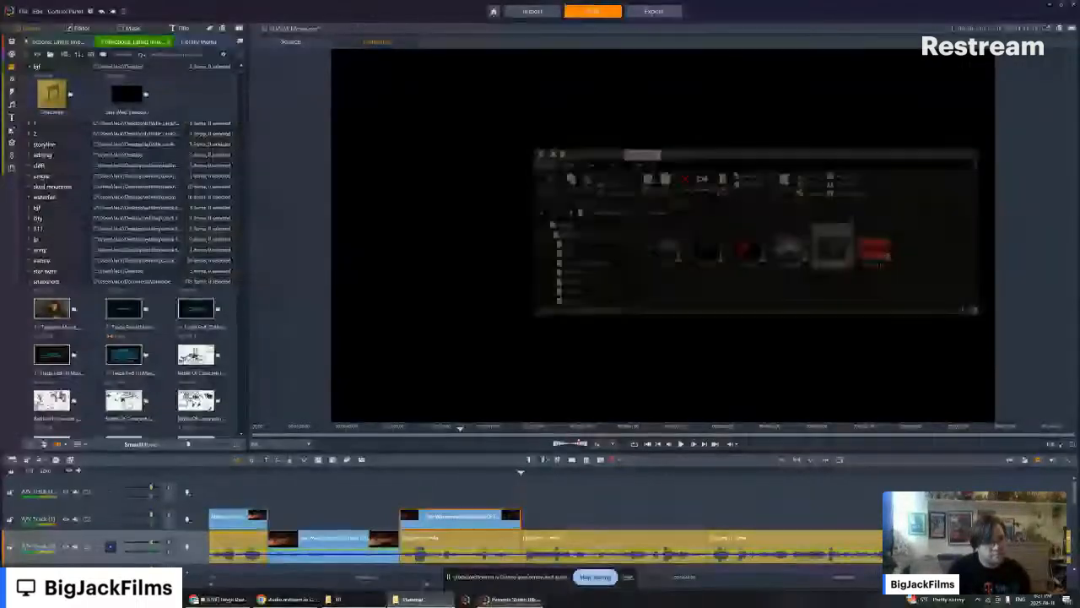
pyautogui.click(640, 140)
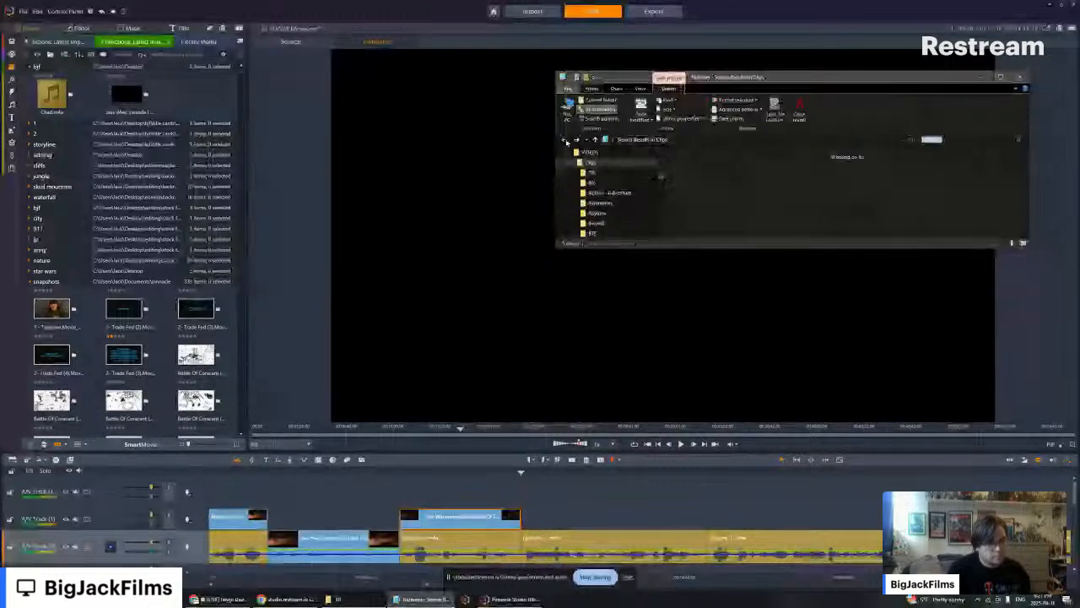
pyautogui.click(564, 140)
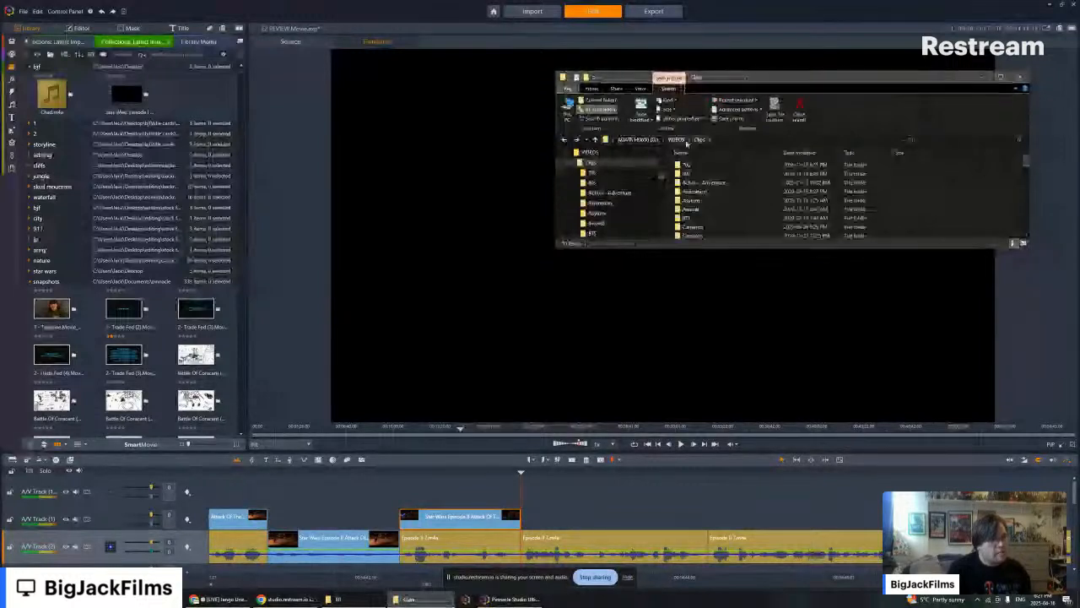
pyautogui.click(686, 143)
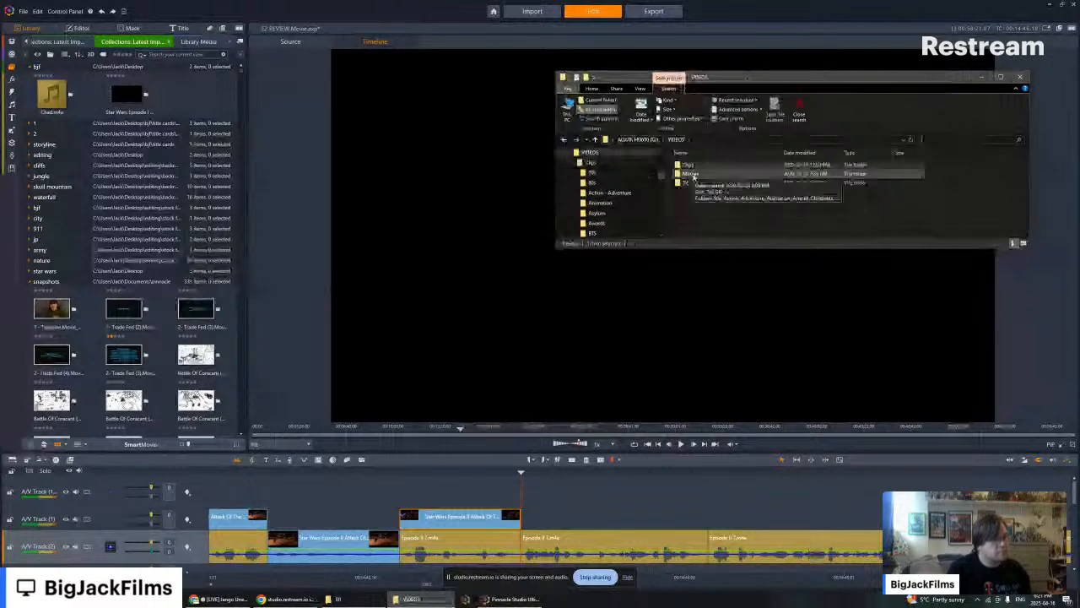
# - Open the Clips > Universal > Jurassic Park > JP1 folder inside VIDEOS
pyautogui.doubleClick(686, 164)
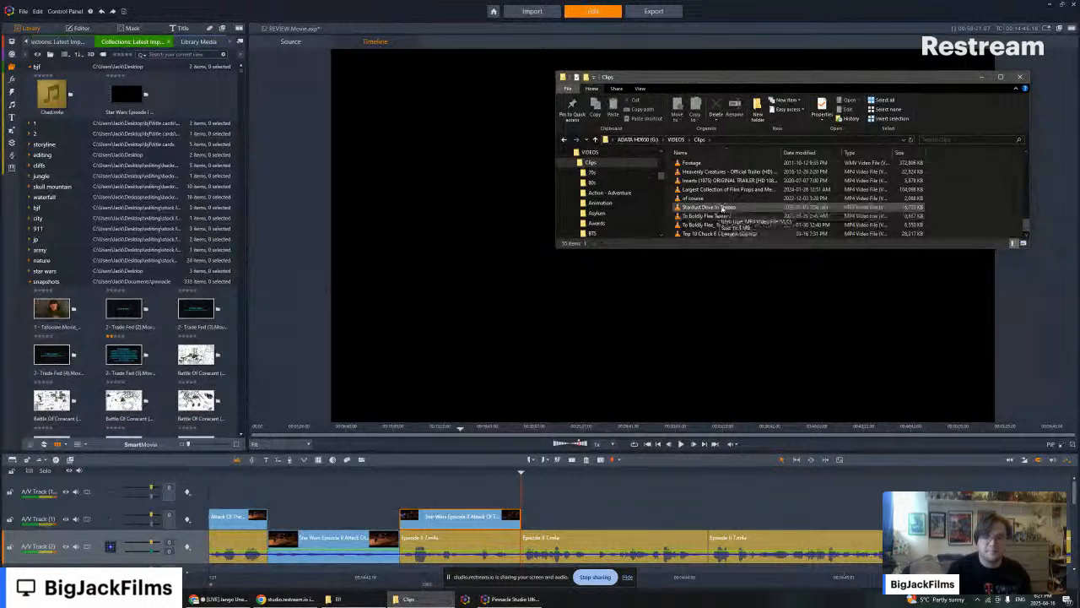
pyautogui.scroll(3, 717, 211)
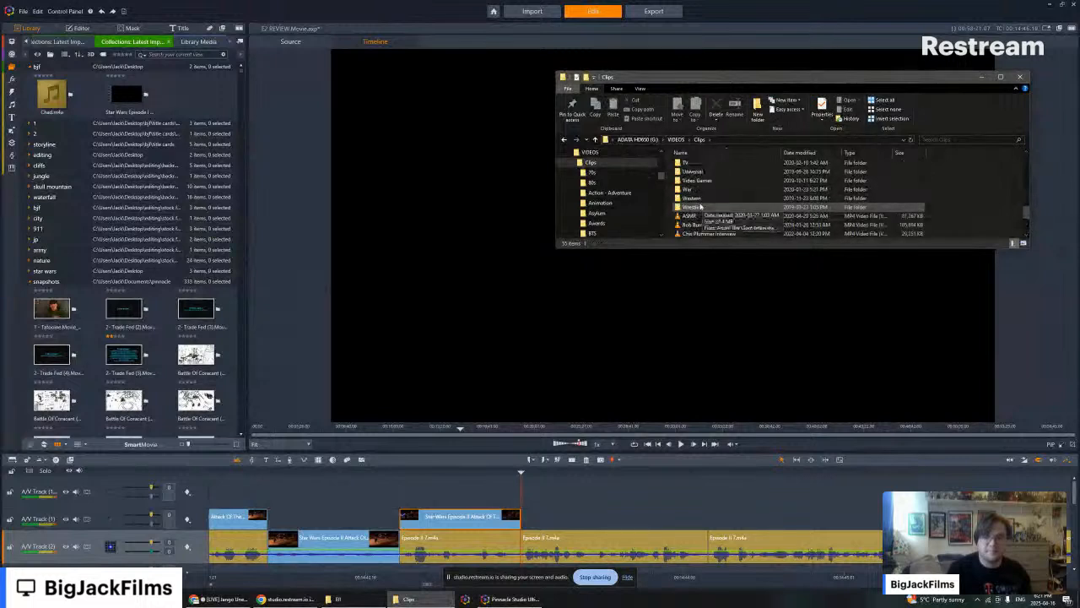
pyautogui.scroll(2, 712, 211)
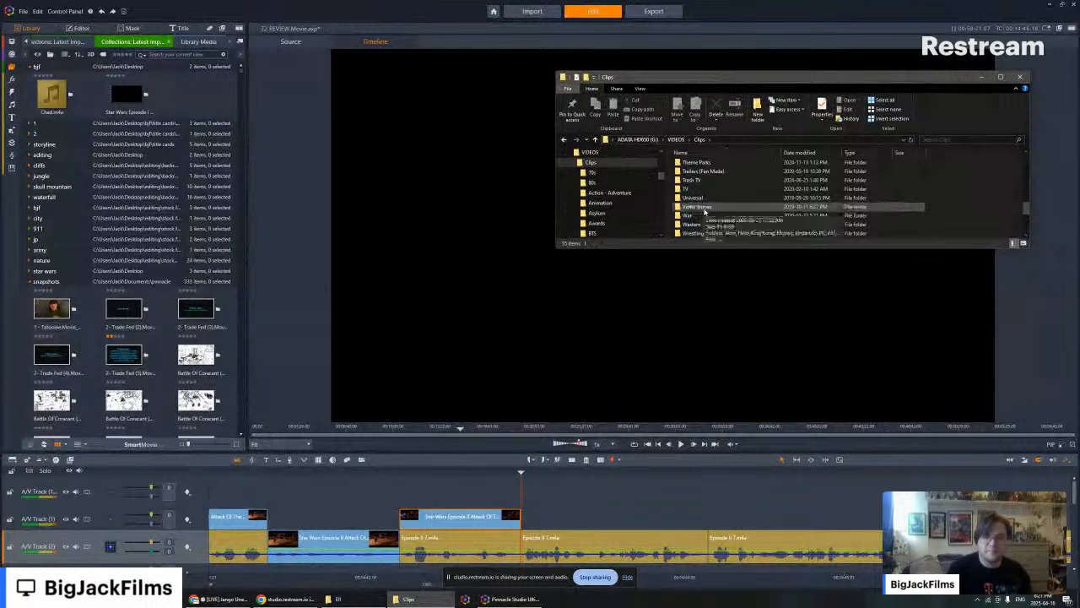
pyautogui.scroll(1, 705, 210)
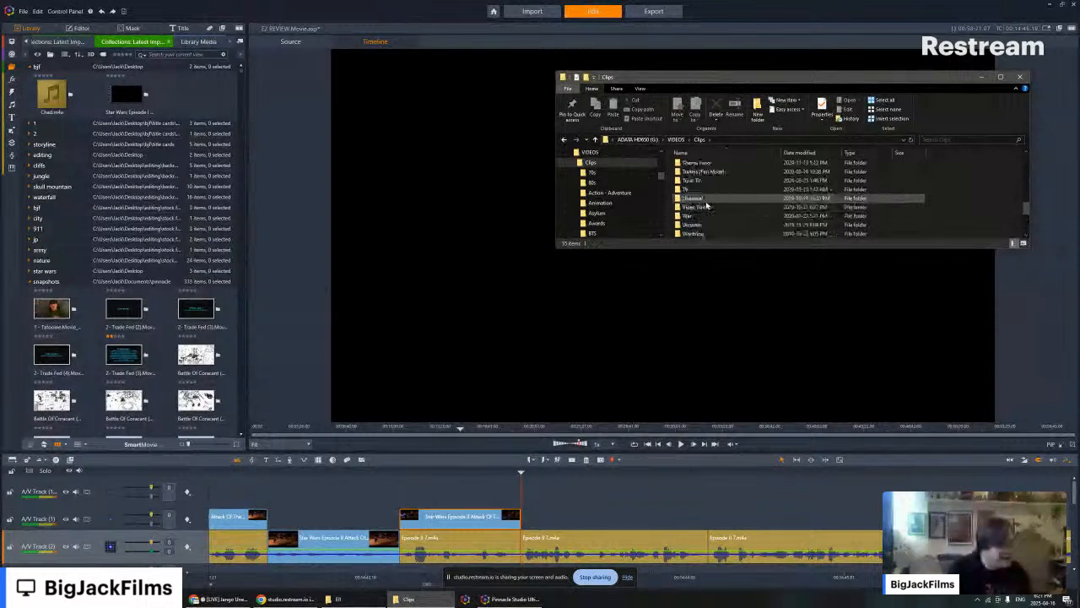
pyautogui.scroll(-2, 707, 206)
pyautogui.doubleClick(699, 206)
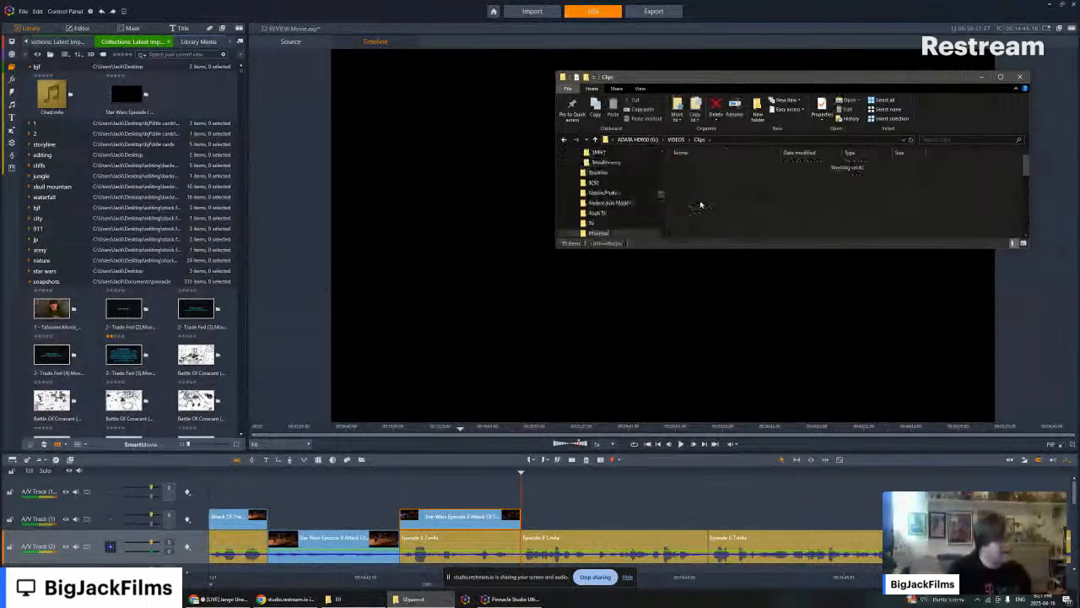
pyautogui.scroll(-1, 870, 199)
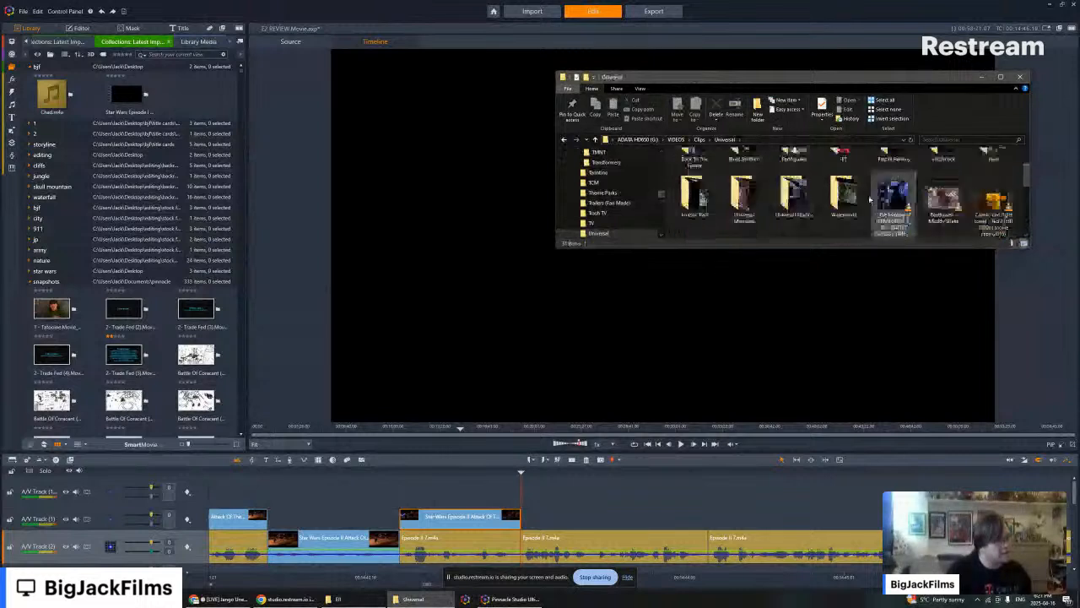
pyautogui.doubleClick(690, 205)
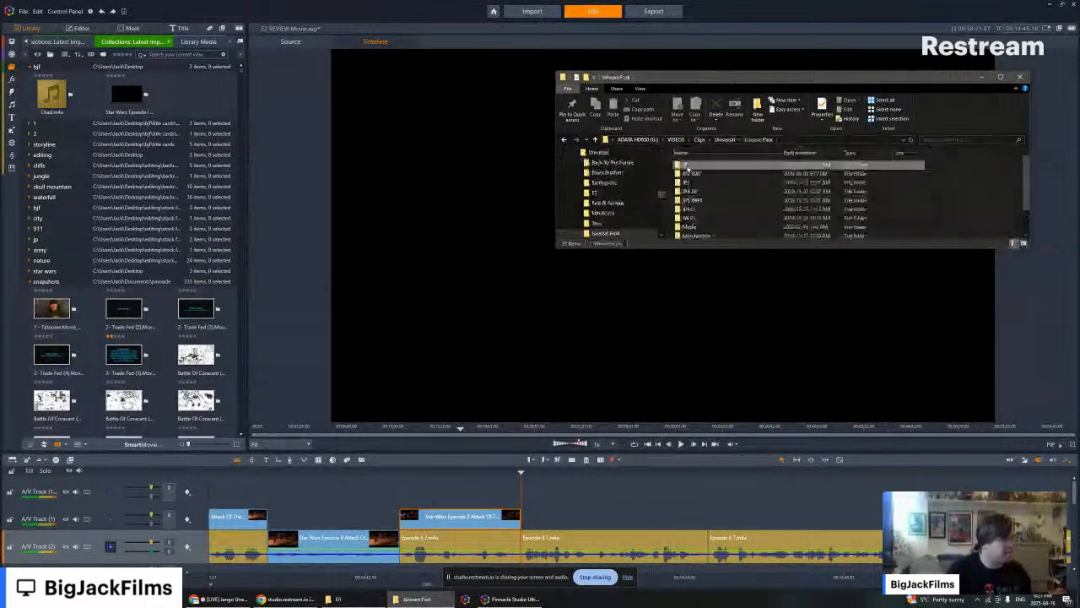
pyautogui.doubleClick(688, 169)
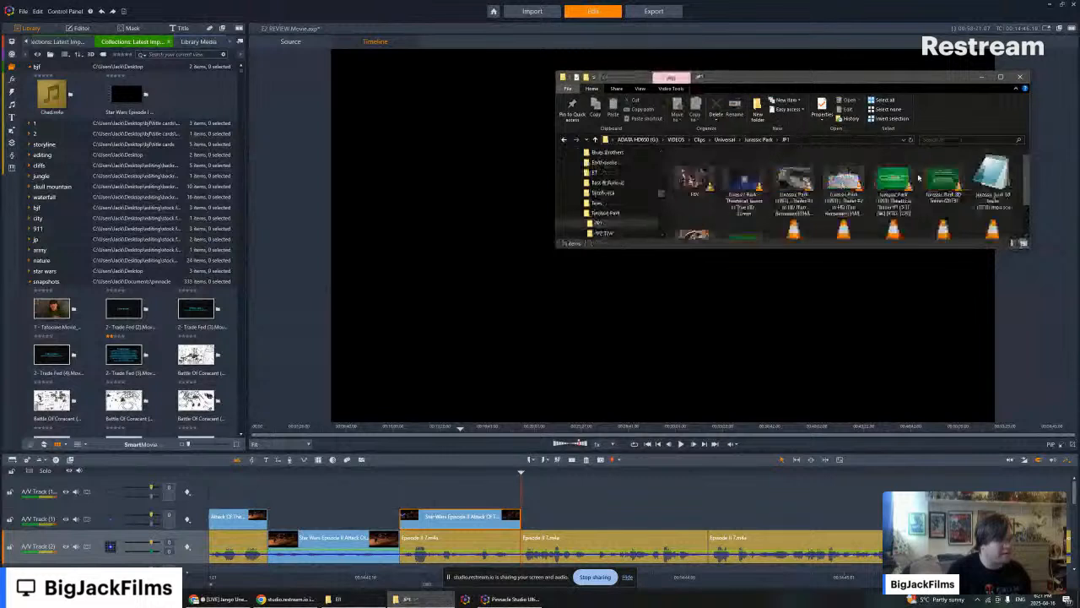
# - Look through the Jurassic Park trailers and clips in the JP1 folder for usable footage
pyautogui.scroll(-1, 919, 177)
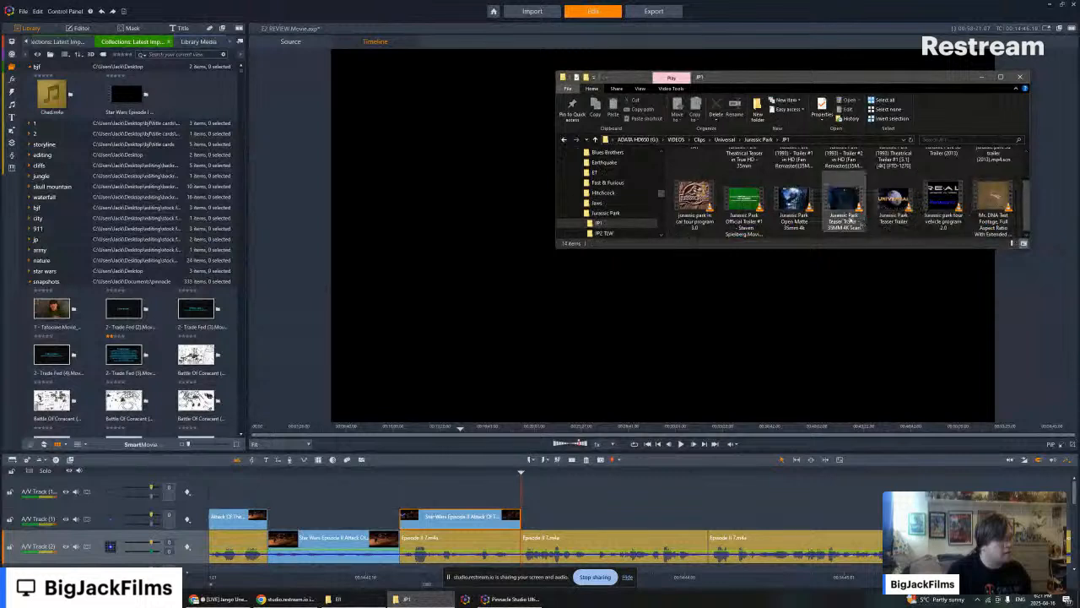
pyautogui.click(809, 209)
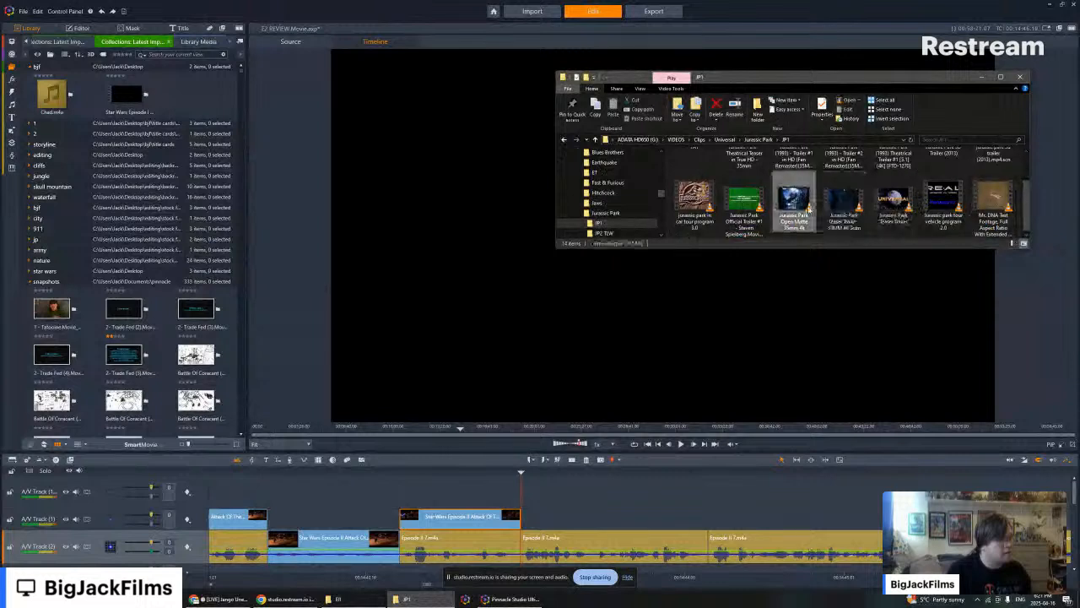
pyautogui.scroll(1, 750, 210)
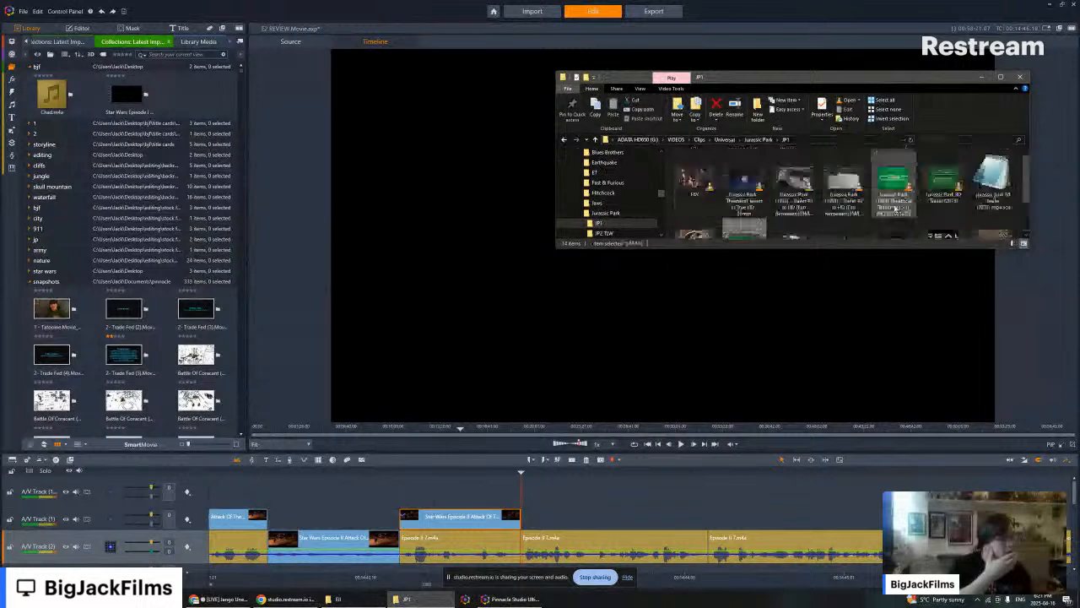
pyautogui.click(945, 186)
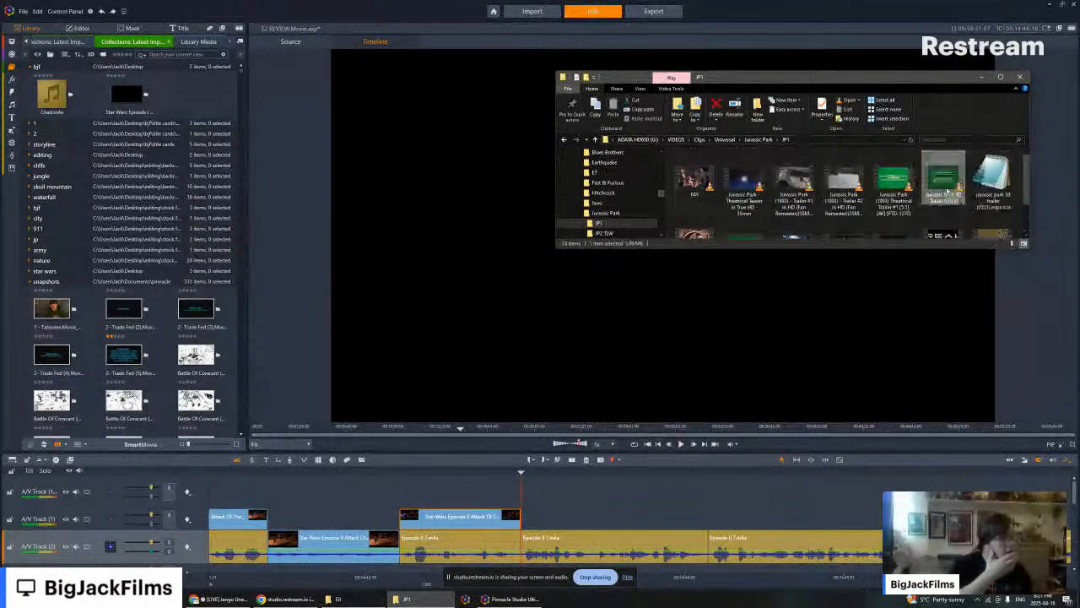
pyautogui.scroll(-1, 946, 193)
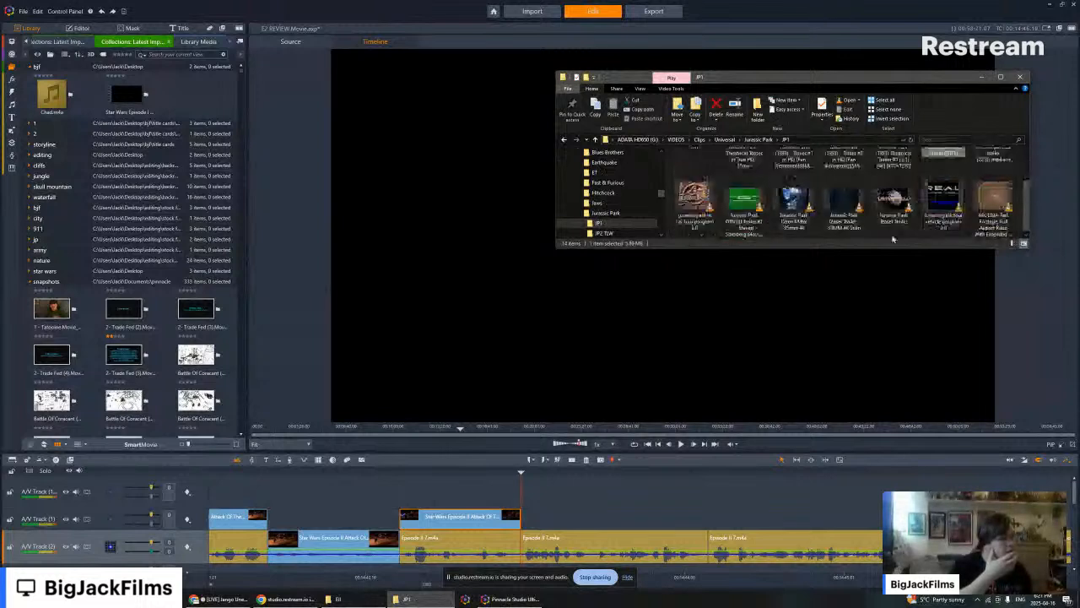
# - Open Movies > Universal > Spielberg > Jurassic Park inside VIDEOS and bring up the Prequel Trilogy clips folder alongside it
pyautogui.click(676, 139)
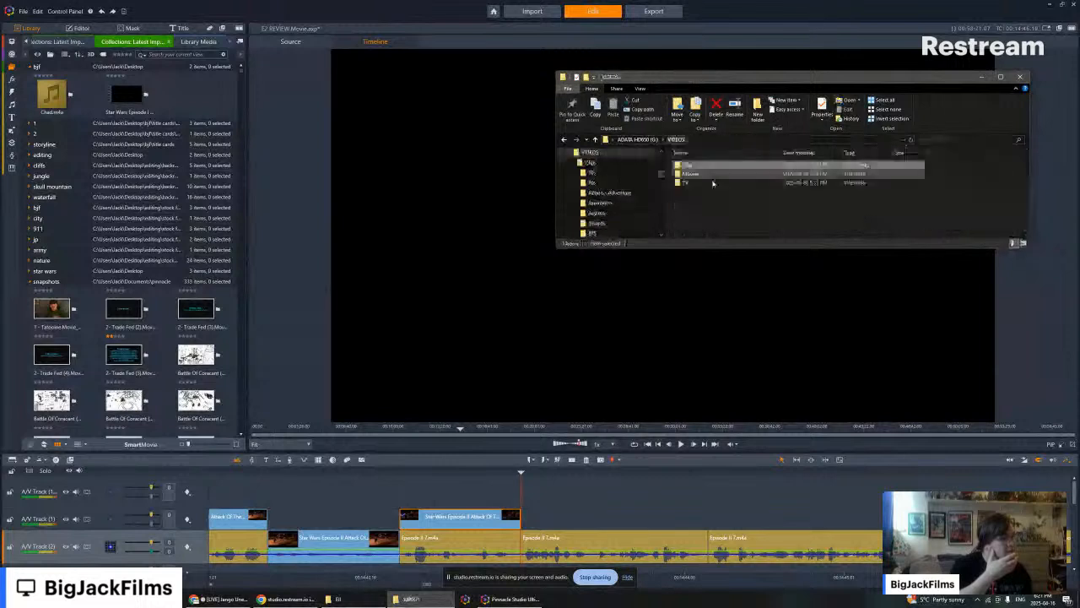
pyautogui.doubleClick(703, 178)
pyautogui.scroll(-5, 702, 182)
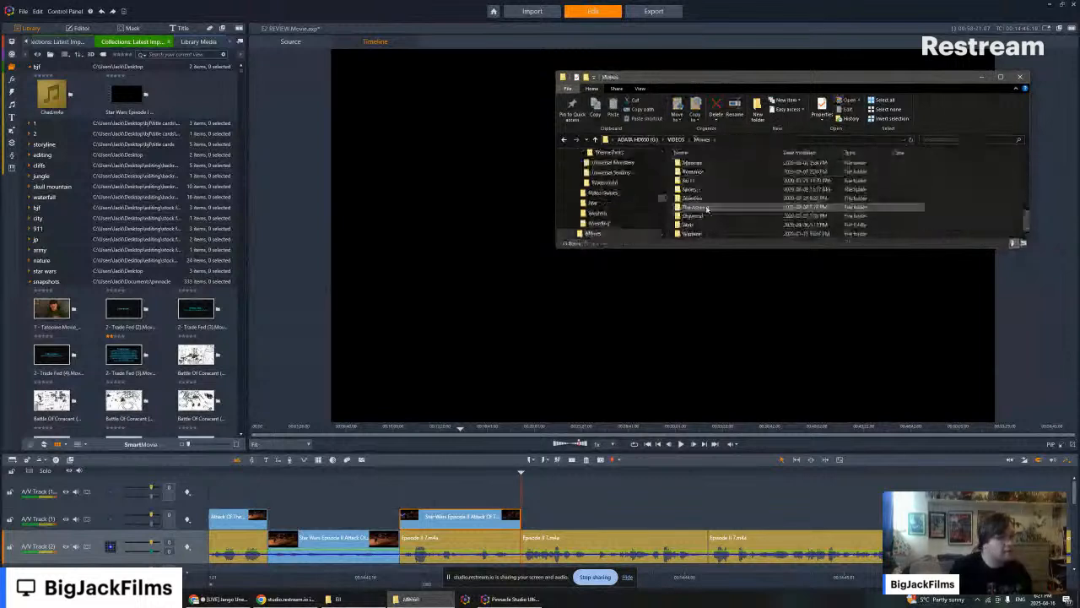
pyautogui.doubleClick(702, 218)
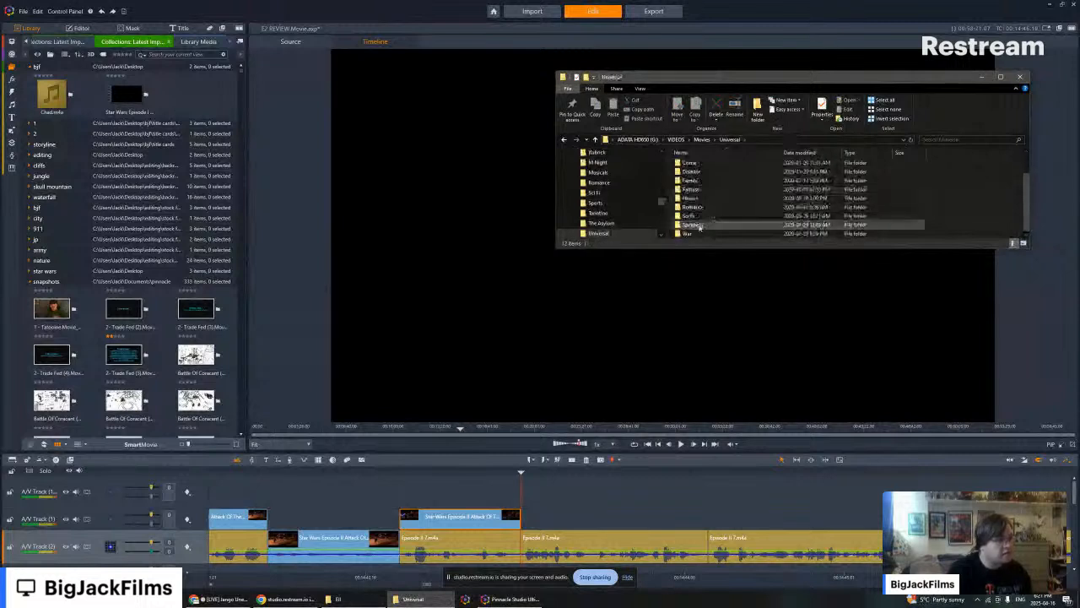
pyautogui.doubleClick(699, 226)
pyautogui.doubleClick(699, 193)
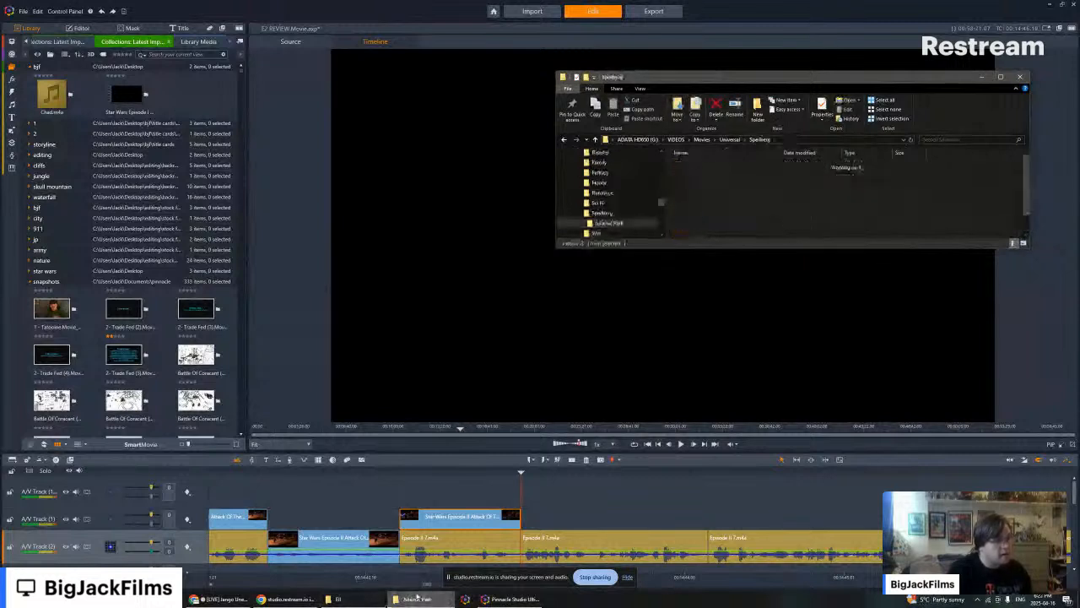
pyautogui.click(359, 599)
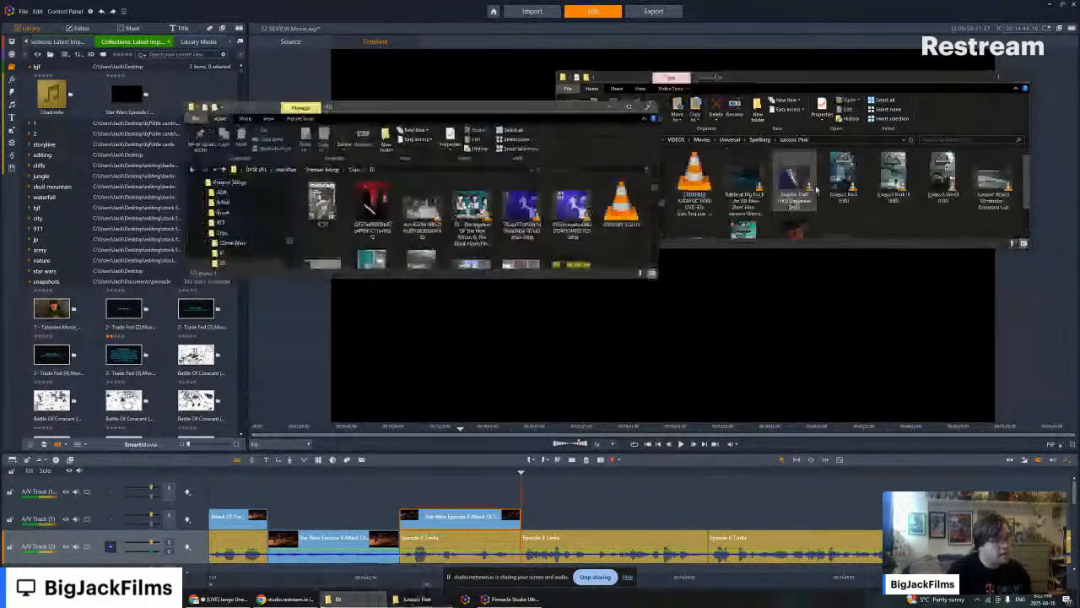
# - Copy the Jurassic Park (HD) movie file into the Prequel Trilogy clips folder and import it into the media library
pyautogui.click(844, 177)
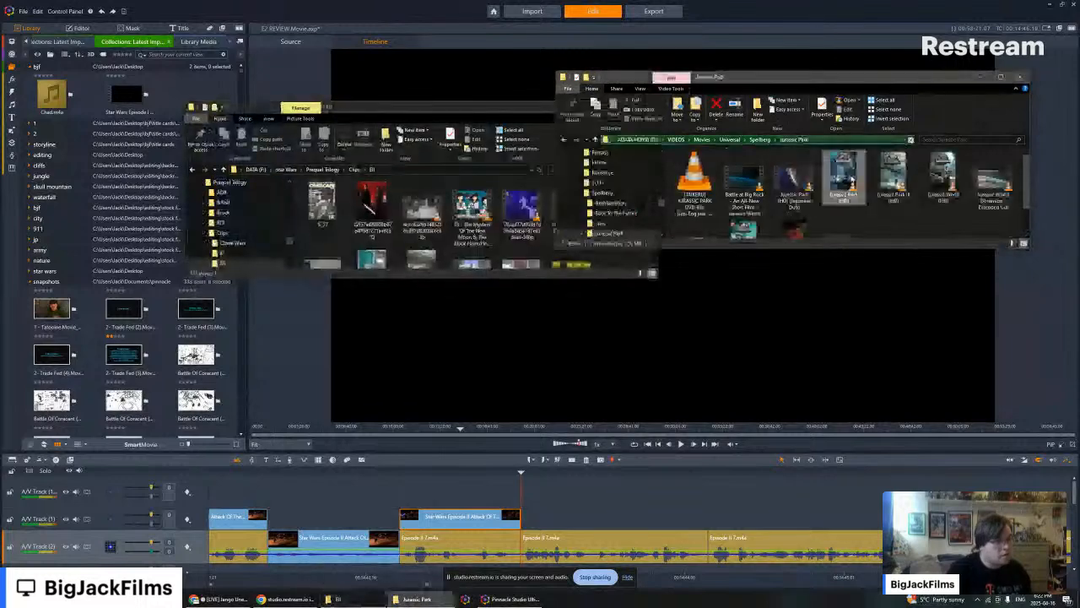
pyautogui.moveTo(844, 177); pyautogui.dragTo(523, 206)
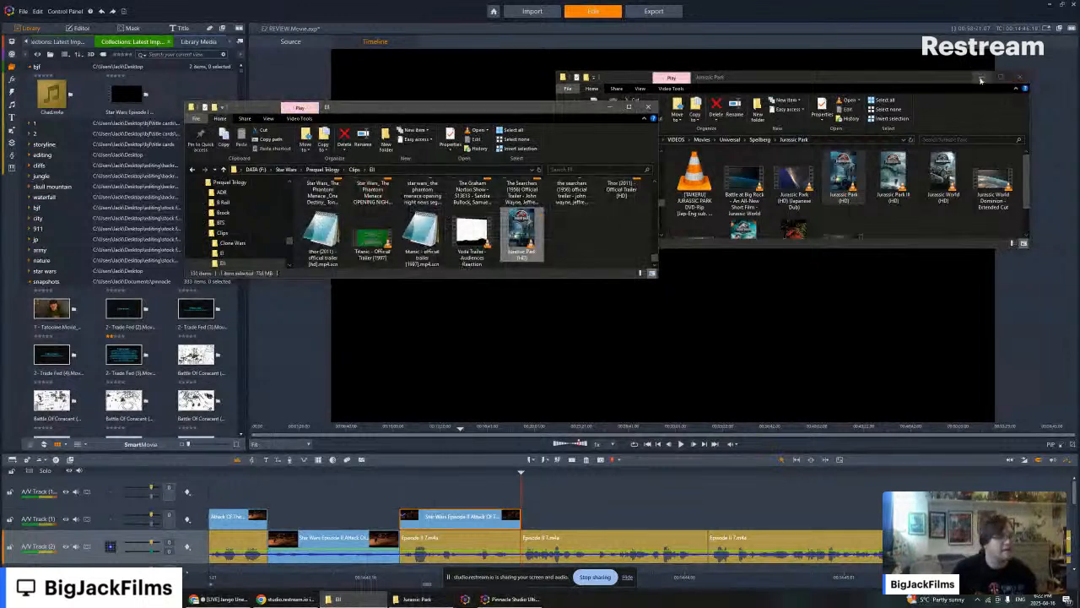
pyautogui.click(981, 80)
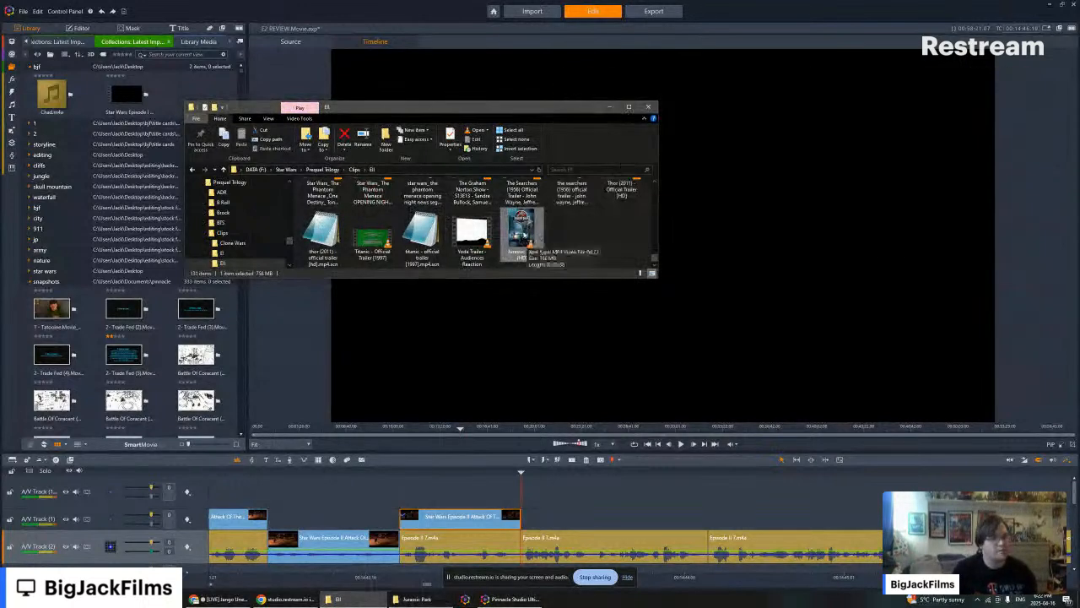
pyautogui.moveTo(390, 234); pyautogui.dragTo(88, 232)
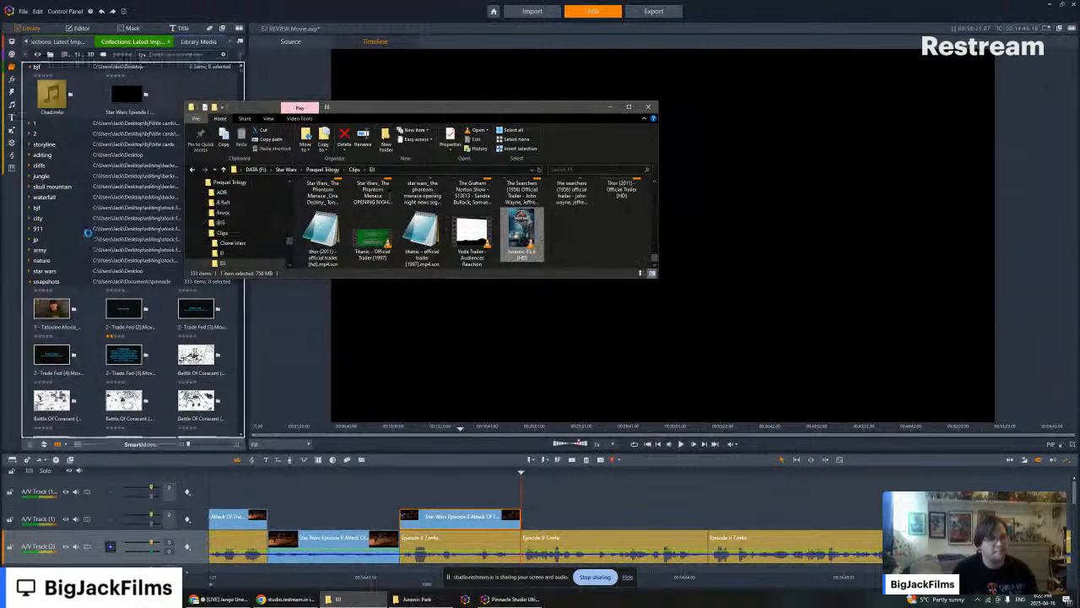
pyautogui.click(107, 229)
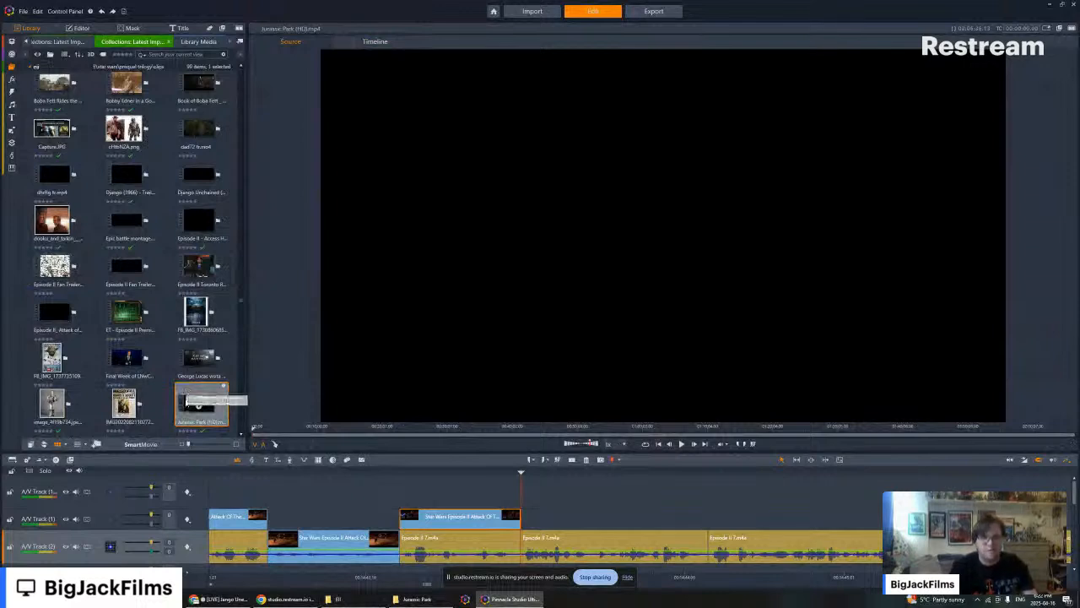
# - Place the Jurassic Park (HD) movie on A/V Track (2) after the last Star Wars clip and cue the start of the T. rex roar
pyautogui.moveTo(188, 403); pyautogui.dragTo(531, 546)
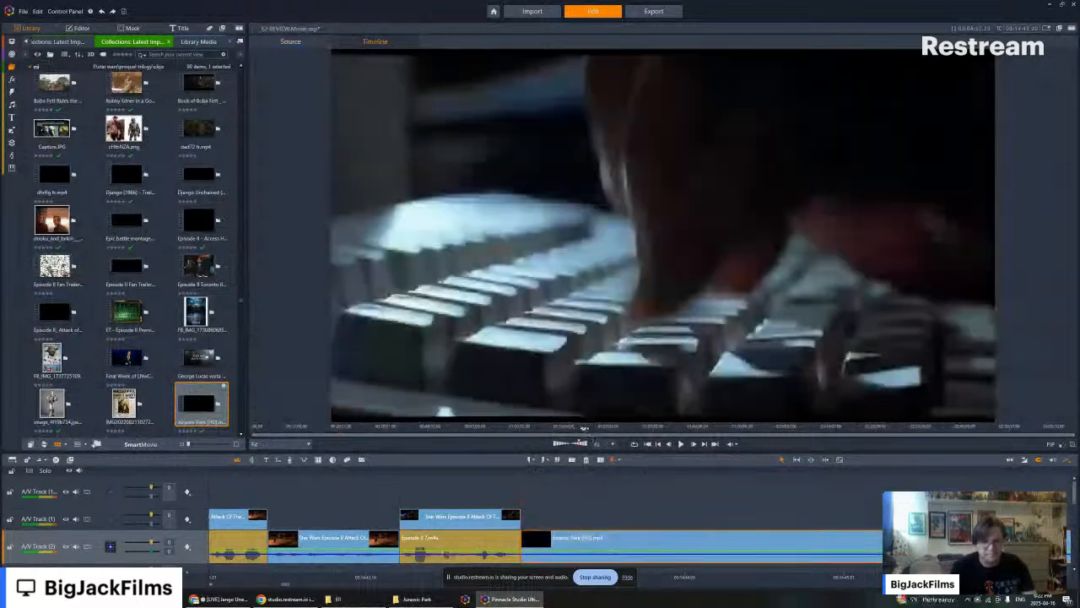
pyautogui.moveTo(584, 427); pyautogui.dragTo(628, 428)
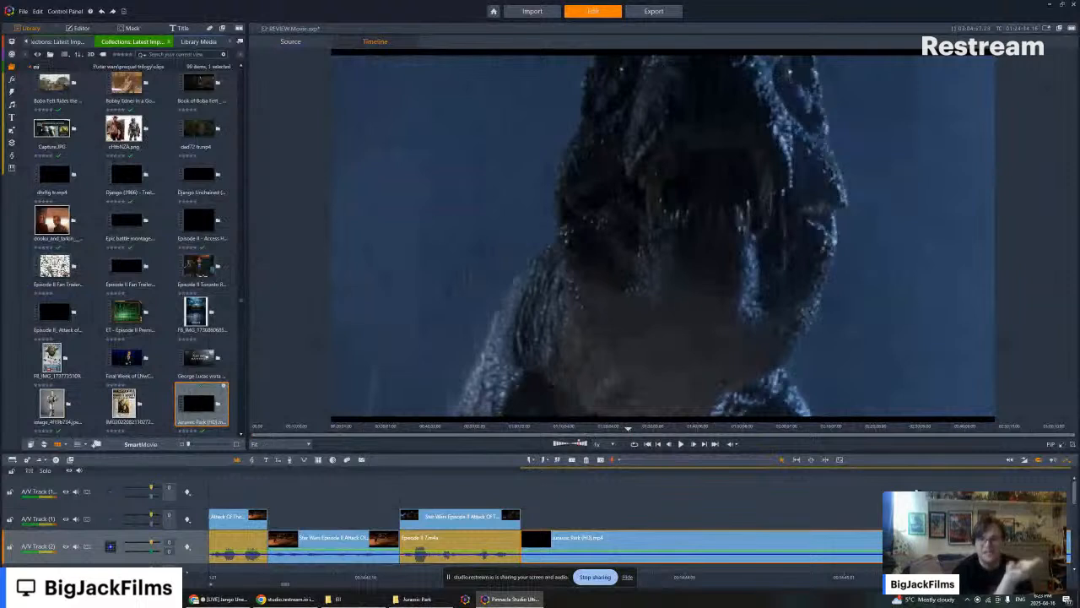
pyautogui.scroll(1, 916, 491)
pyautogui.scroll(-2, 760, 502)
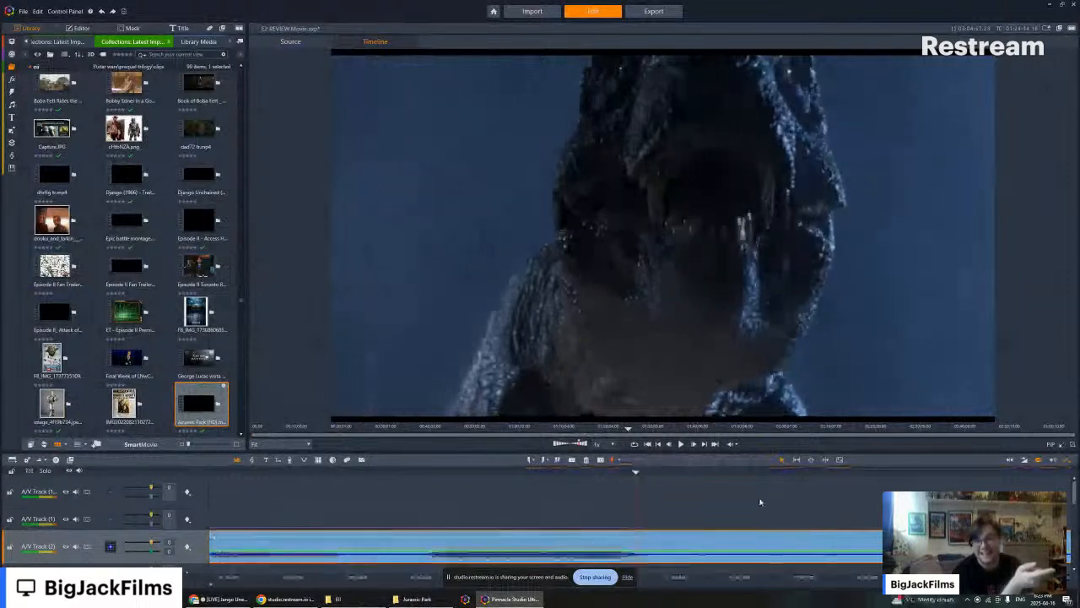
pyautogui.scroll(-2, 759, 502)
pyautogui.scroll(-1, 756, 504)
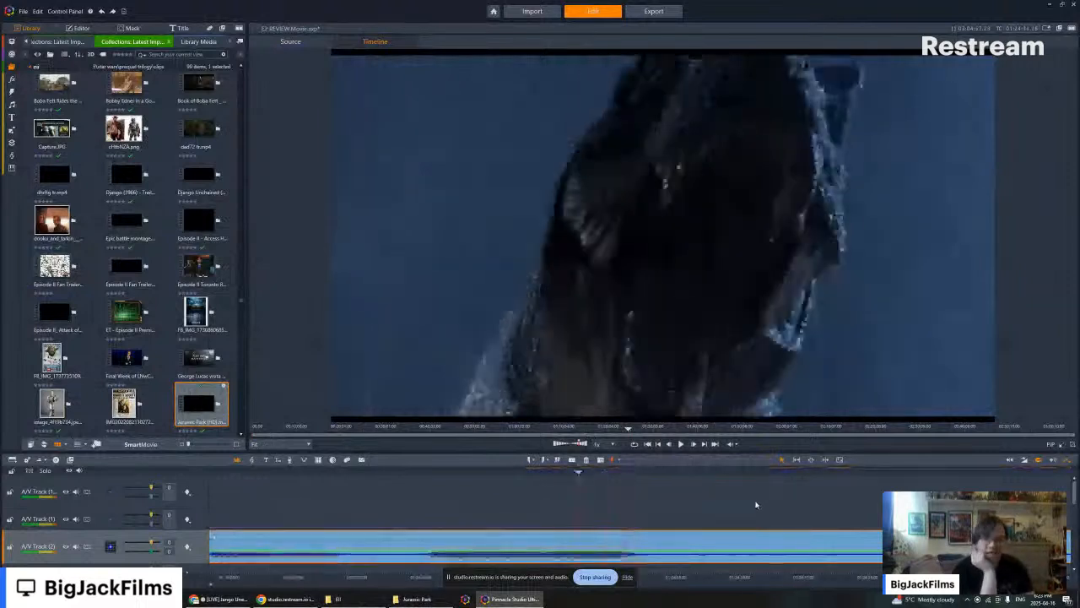
pyautogui.scroll(-1, 756, 498)
pyautogui.scroll(-1, 756, 488)
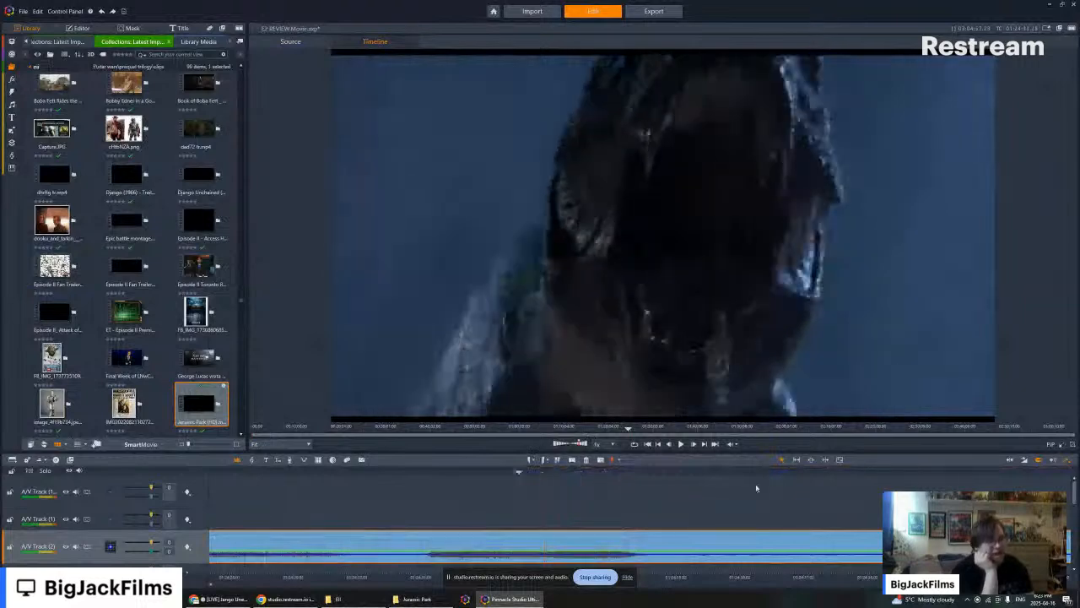
pyautogui.scroll(-3, 756, 488)
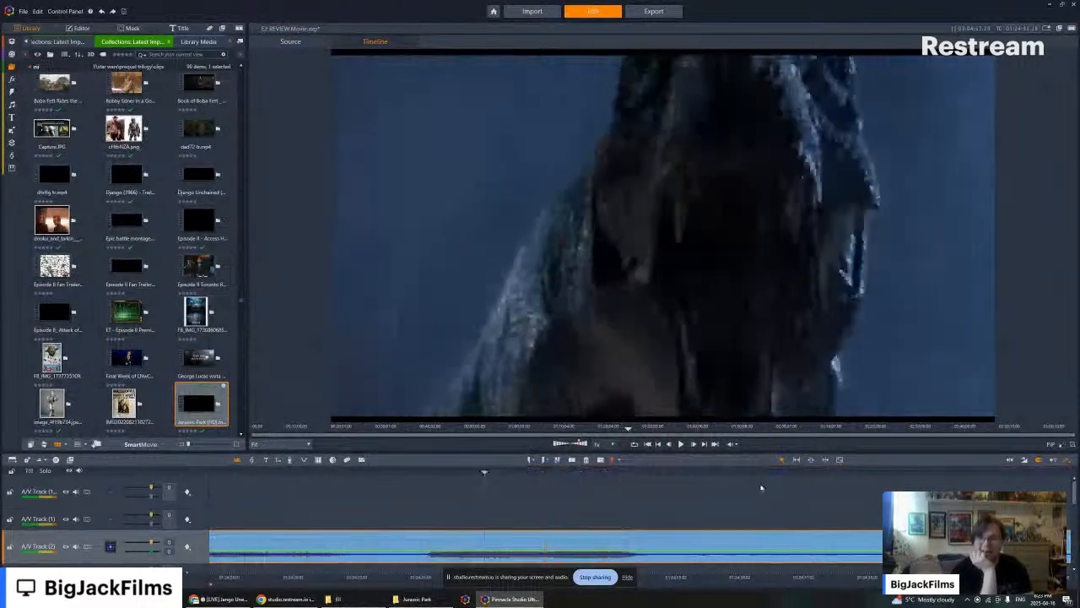
pyautogui.scroll(-2, 772, 460)
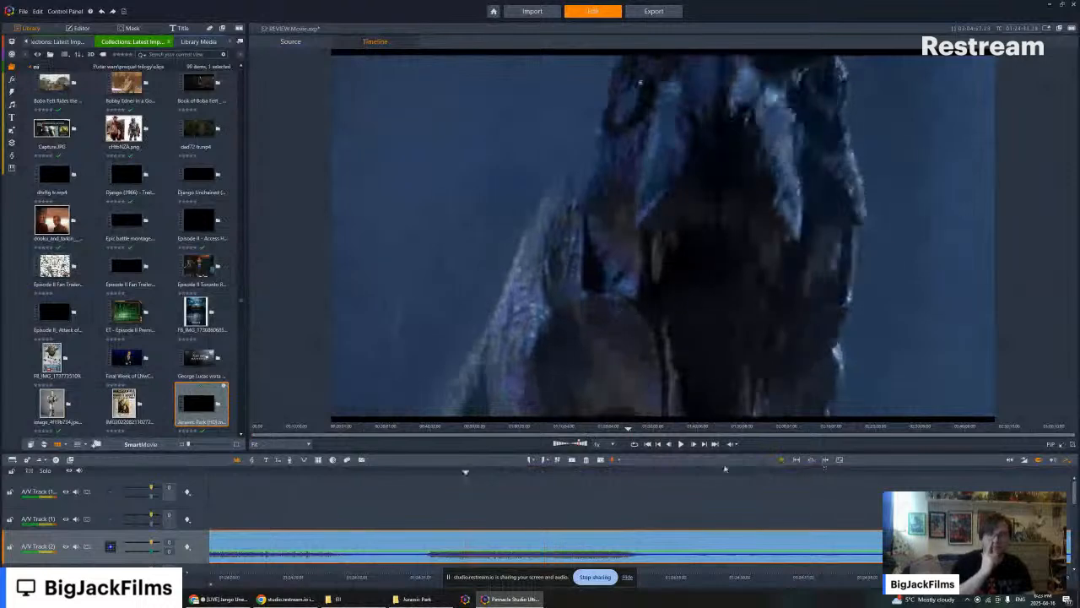
pyautogui.scroll(-3, 529, 524)
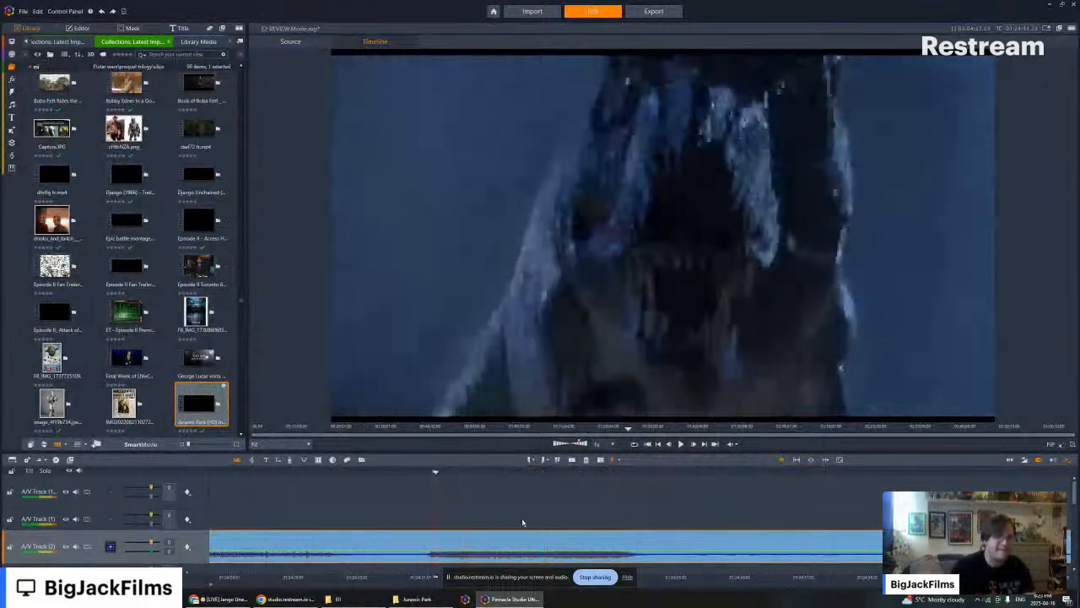
pyautogui.scroll(1, 511, 518)
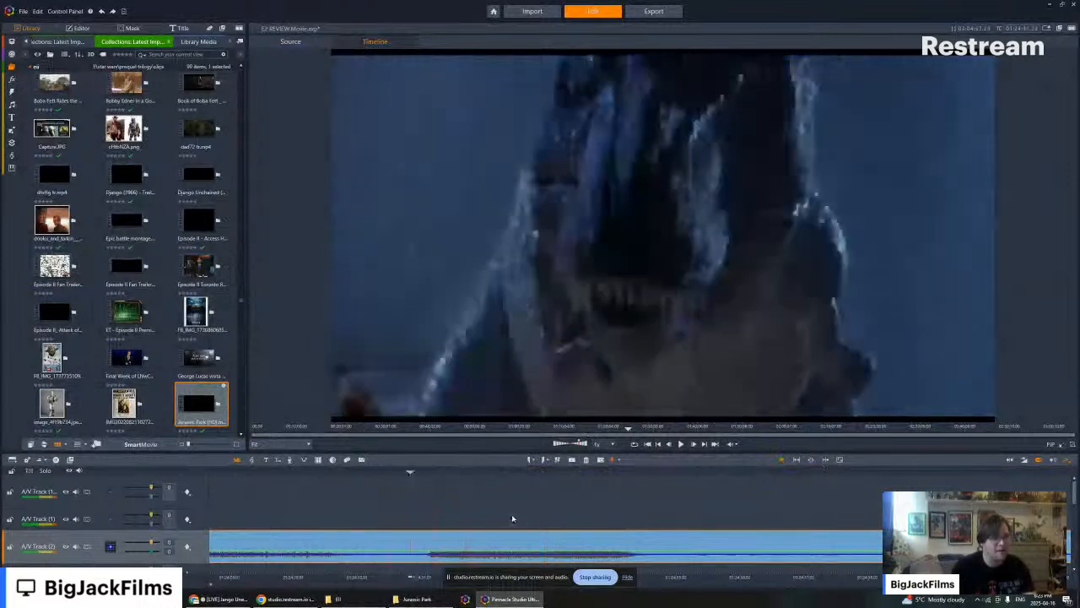
pyautogui.scroll(-2, 523, 520)
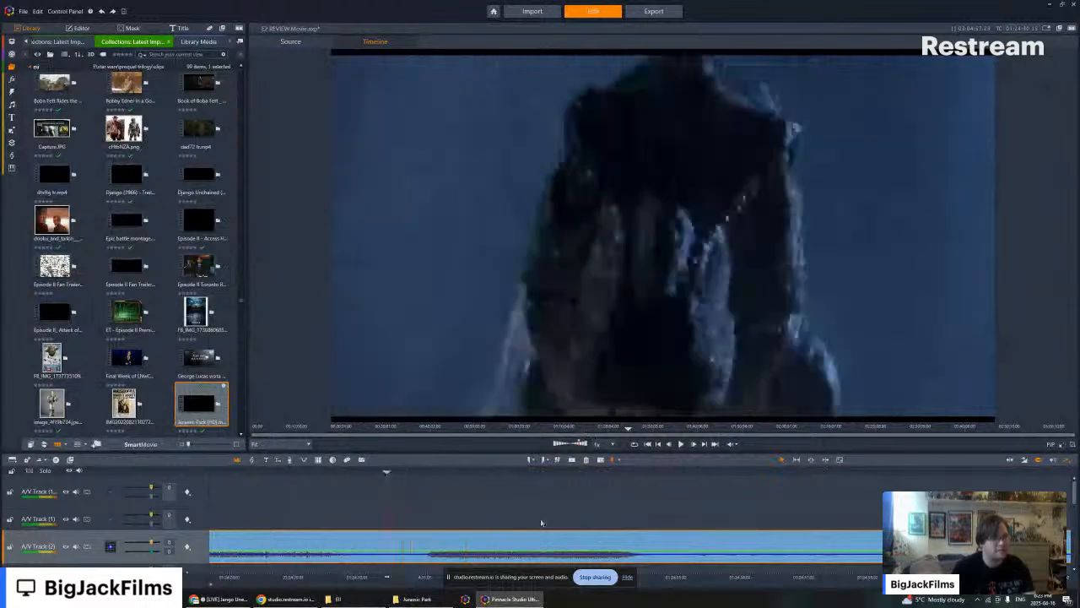
pyautogui.scroll(-1, 540, 524)
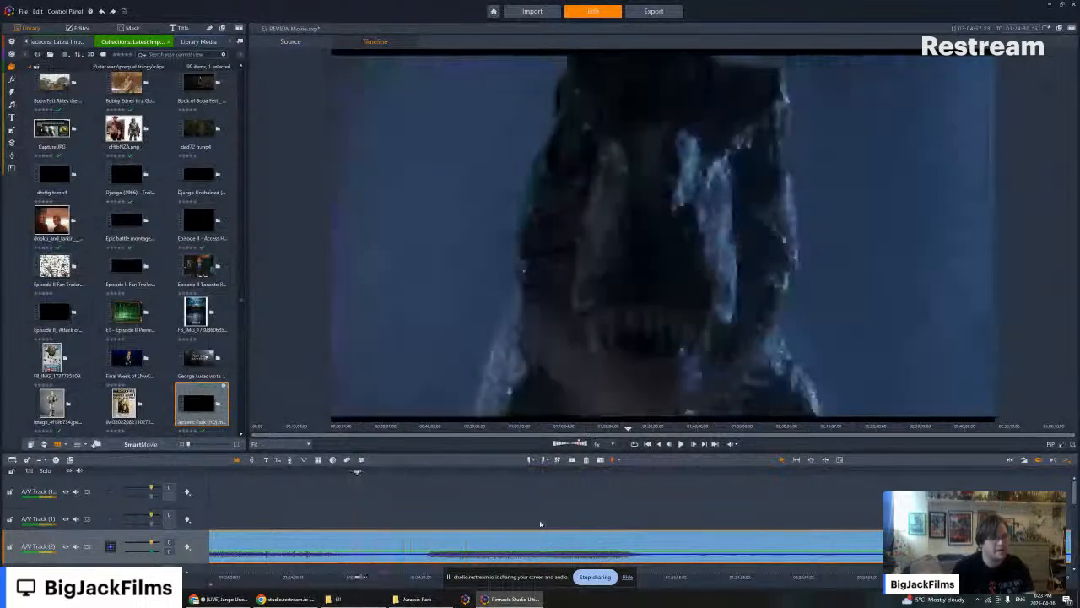
pyautogui.press('Left')
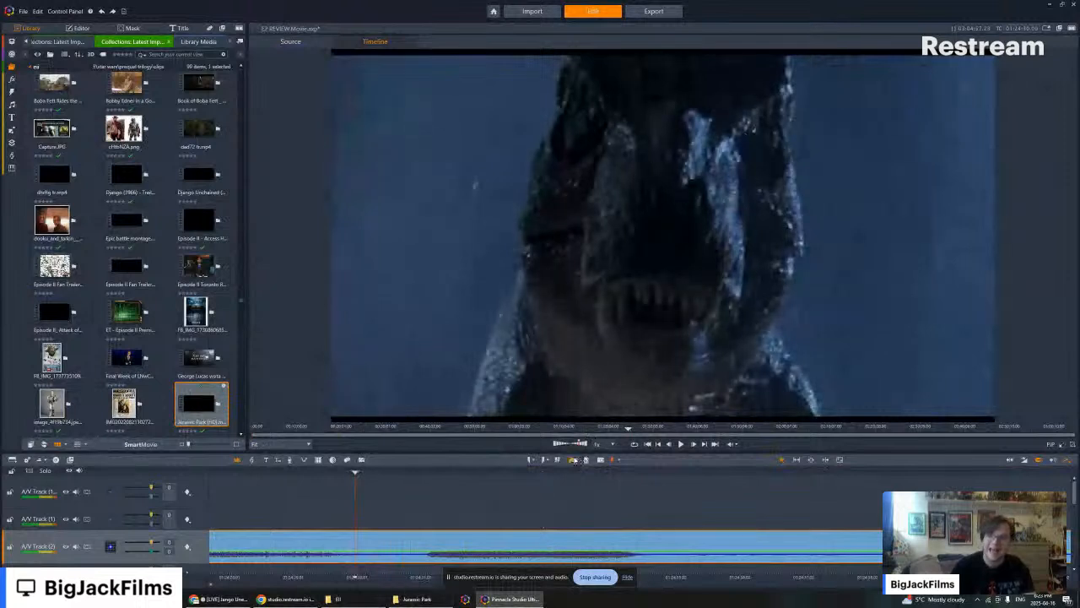
# - Split the Jurassic Park movie at the start of the roar and delete the part before it
pyautogui.click(573, 460)
pyautogui.click(348, 546)
pyautogui.press('Delete')
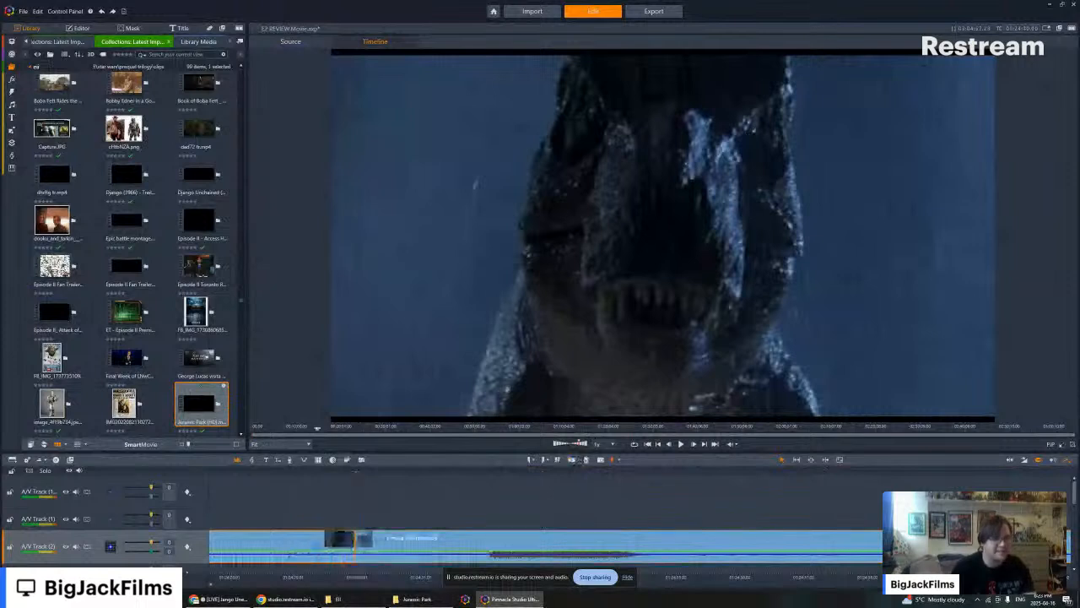
pyautogui.rightClick(324, 546)
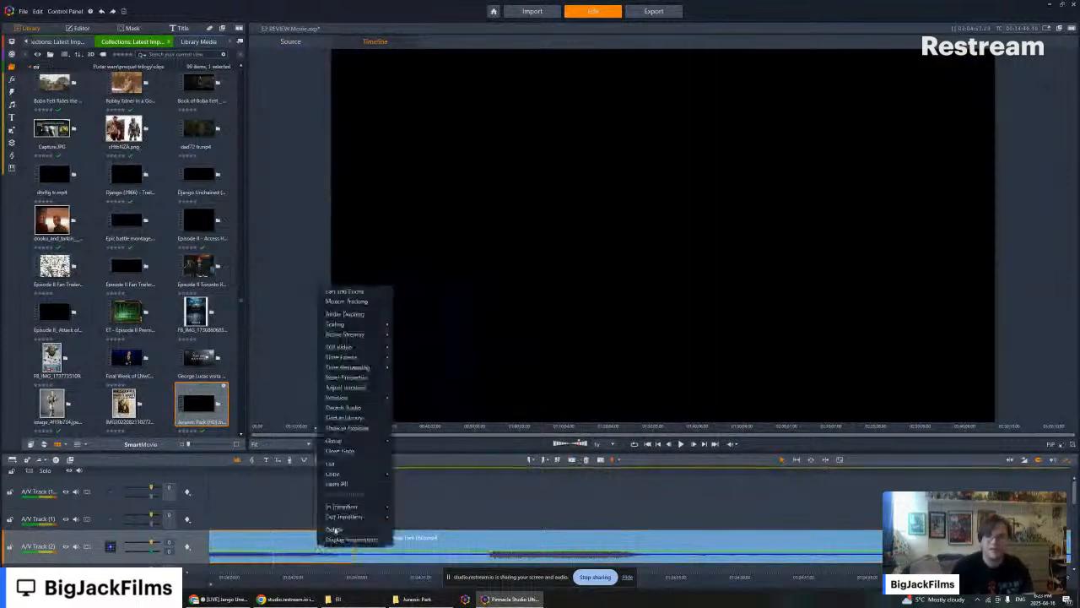
pyautogui.click(334, 529)
# - Play through the T. rex roar, stop after it, and delete the rest of the Jurassic Park movie
pyautogui.press('Left')
pyautogui.press('Left')
pyautogui.press('Left')
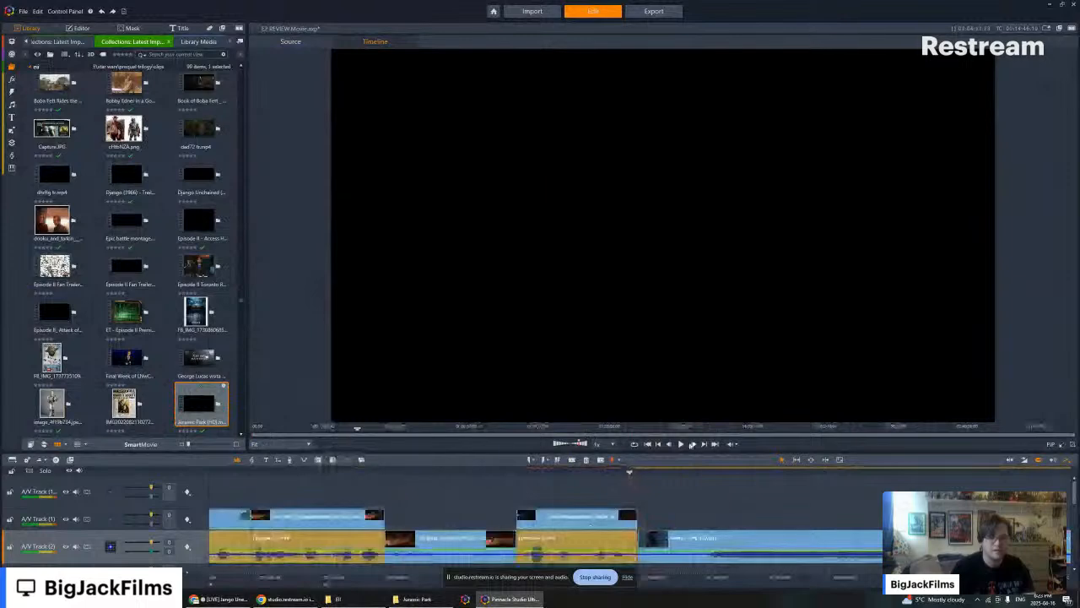
pyautogui.click(685, 443)
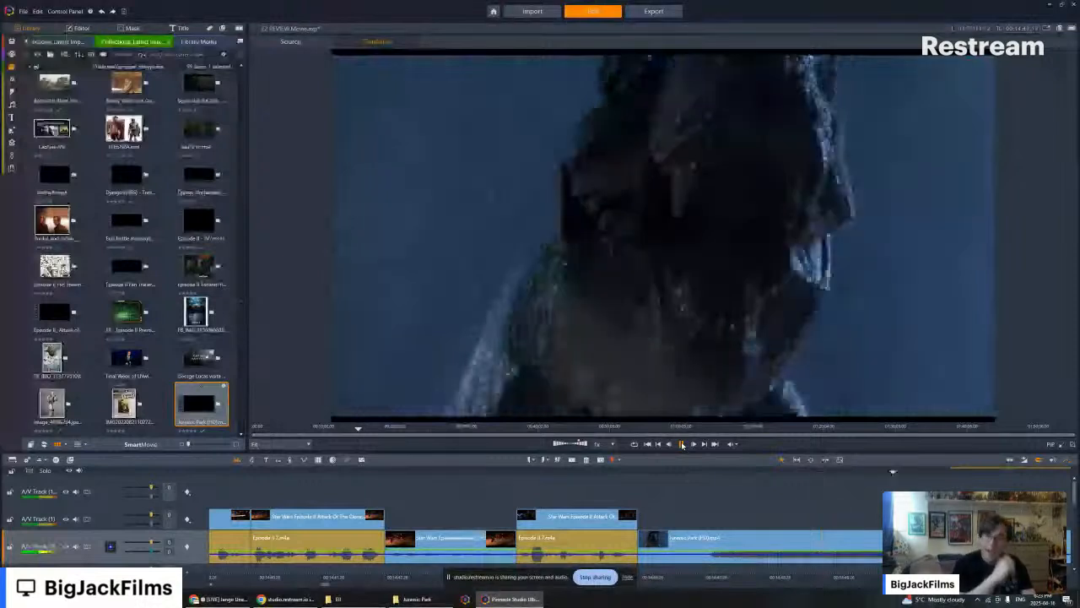
pyautogui.click(682, 445)
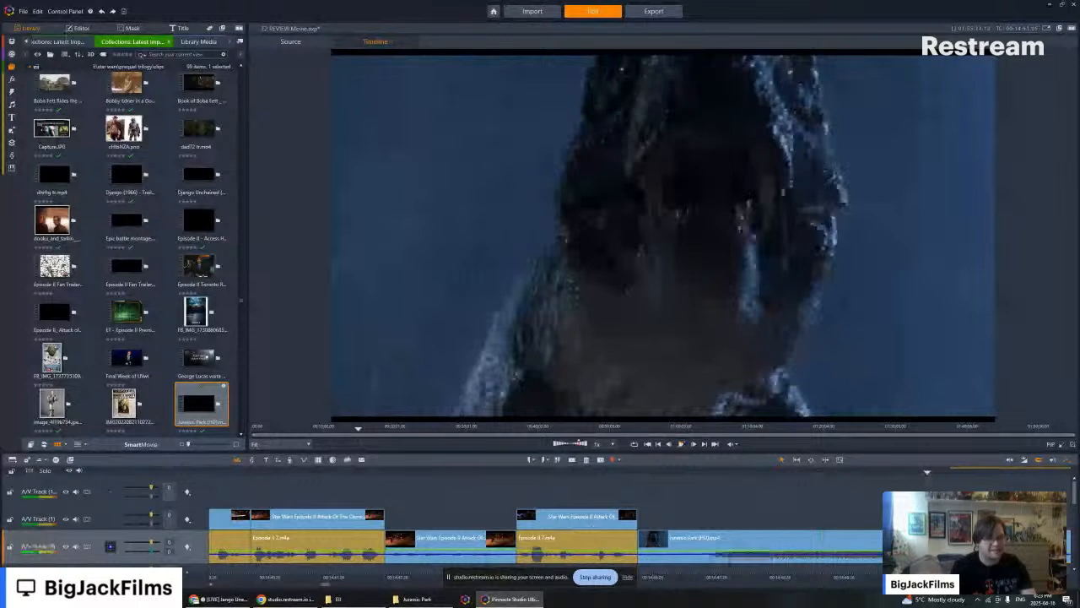
pyautogui.rightClick(967, 543)
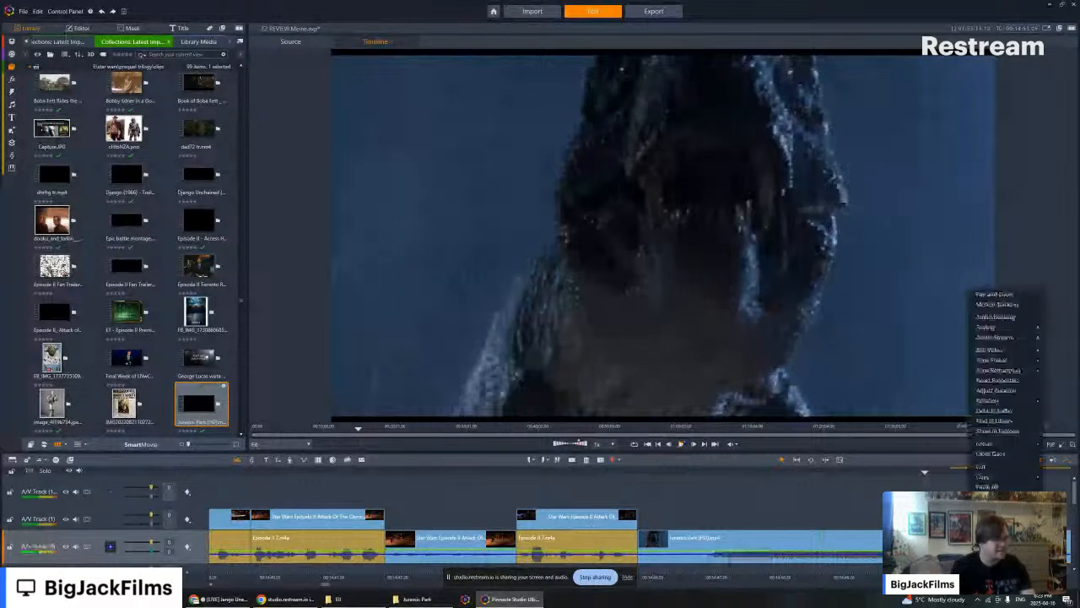
pyautogui.click(985, 506)
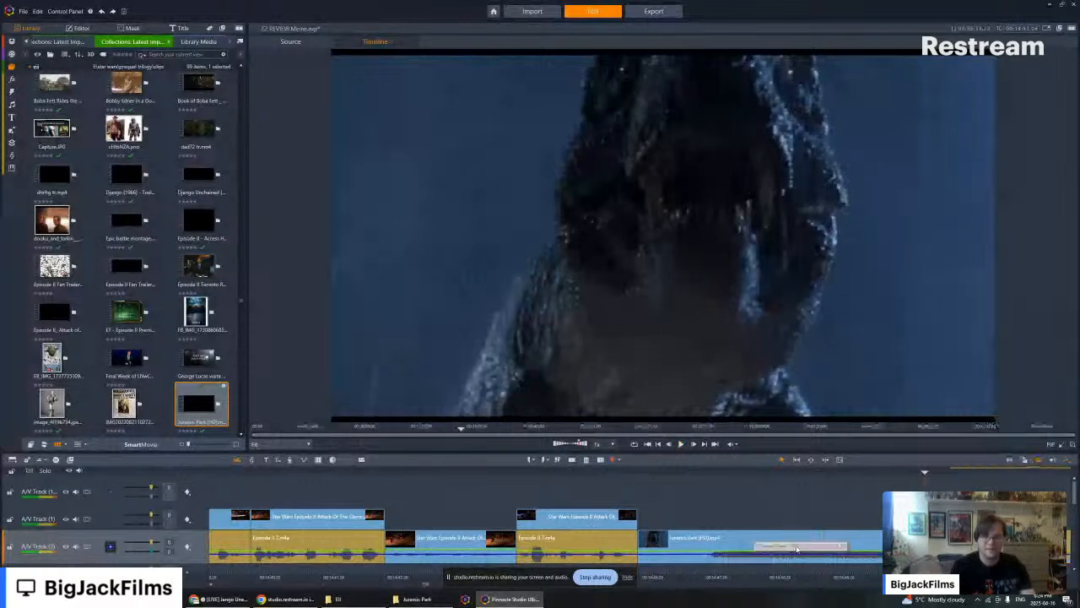
# - Move the T. rex clip up to A/V Track (1) over the narration and trim its end to the narration segment below
pyautogui.moveTo(789, 533); pyautogui.dragTo(796, 523)
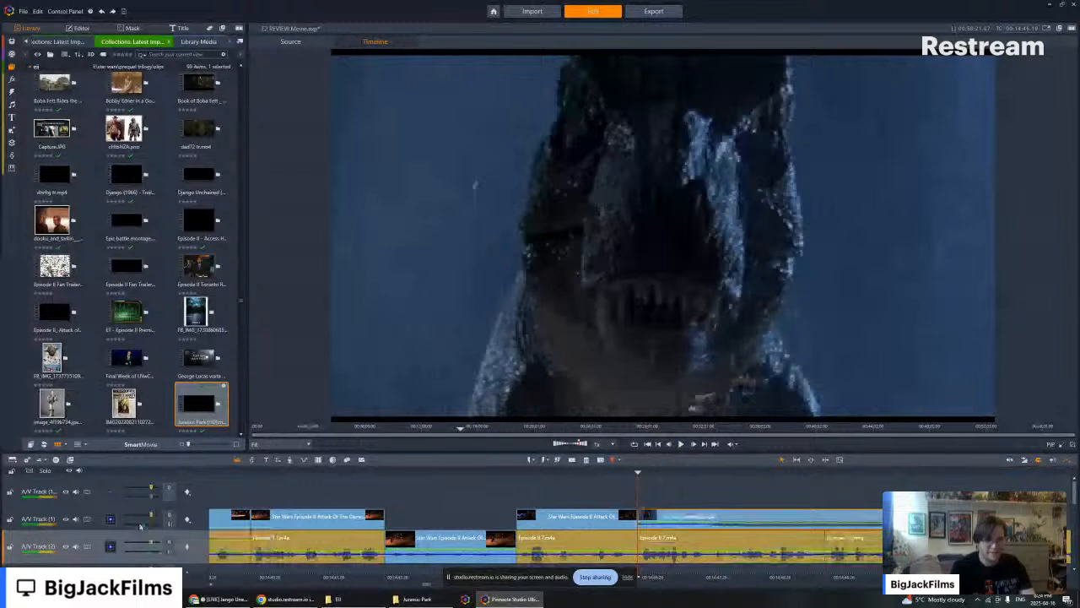
pyautogui.click(682, 444)
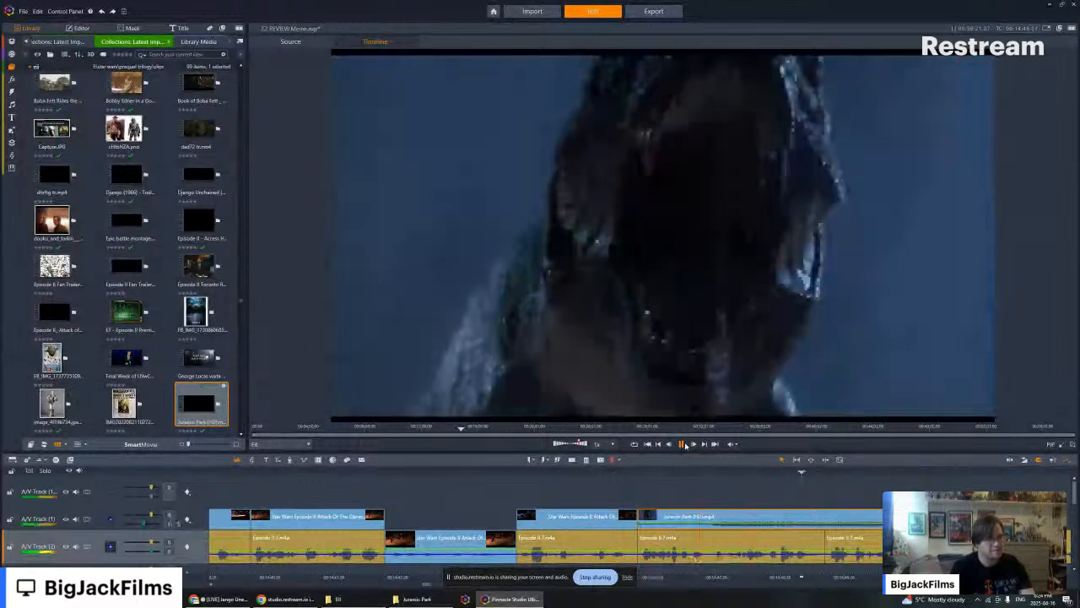
pyautogui.click(682, 444)
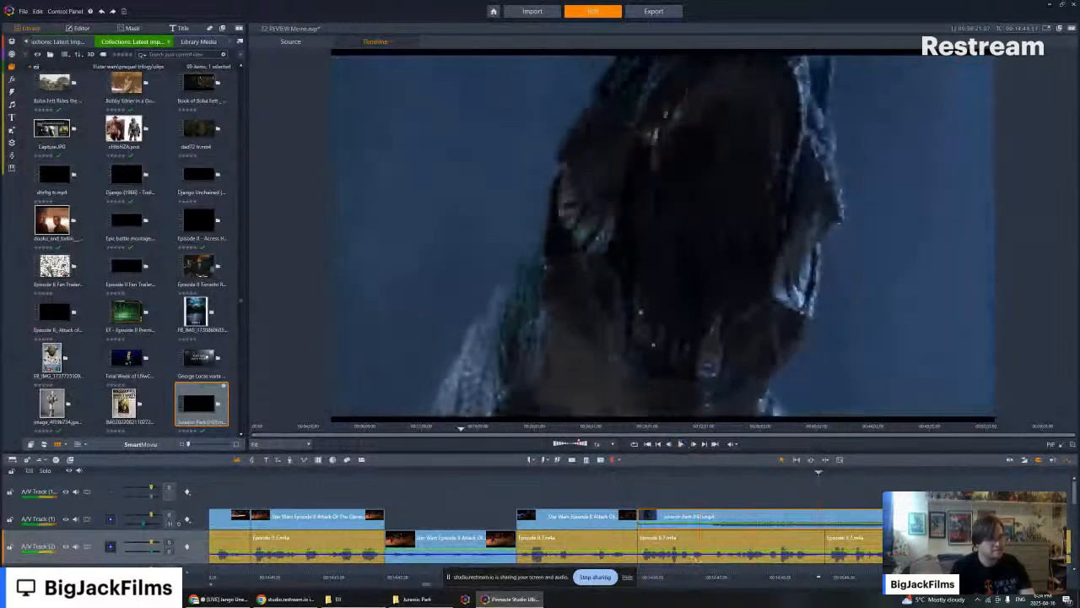
pyautogui.moveTo(883, 517); pyautogui.dragTo(830, 516)
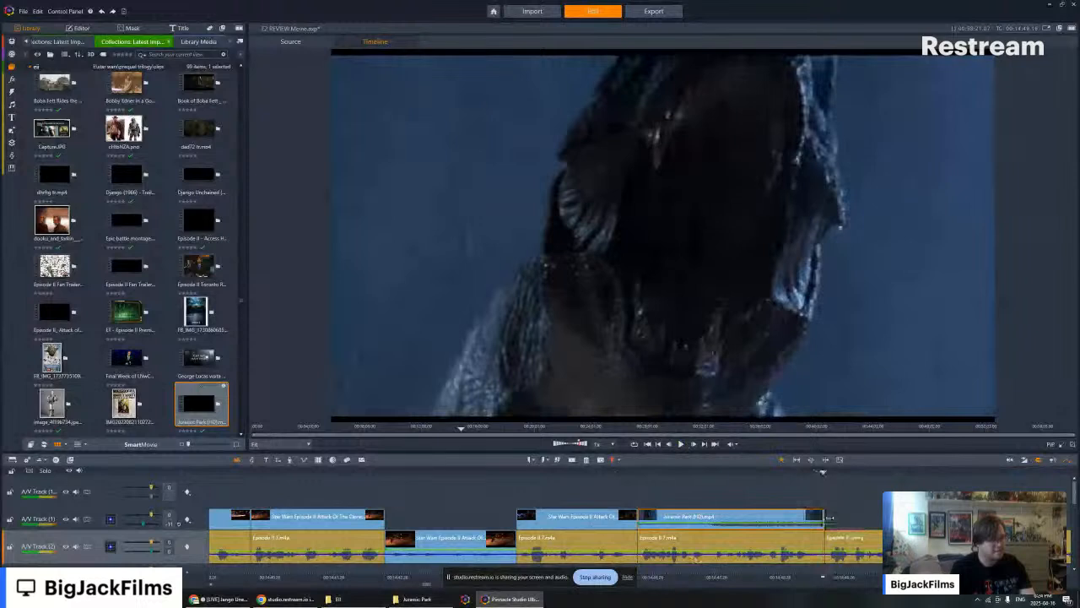
# - Play back the timeline from the preceding Star Wars clips through the T. rex clip to check the edit
pyautogui.press('Left')
pyautogui.press('Left')
pyautogui.press('Left')
pyautogui.press('Left')
pyautogui.press('Left')
pyautogui.press('Left')
pyautogui.press('Left')
pyautogui.press('Left')
pyautogui.press('Left')
pyautogui.press('Left')
pyautogui.press('Left')
pyautogui.press('Left')
pyautogui.press('Left')
pyautogui.press('Left')
pyautogui.press('Left')
pyautogui.press('Left')
pyautogui.press('Left')
pyautogui.press('Left')
pyautogui.press('Left')
pyautogui.press('Left')
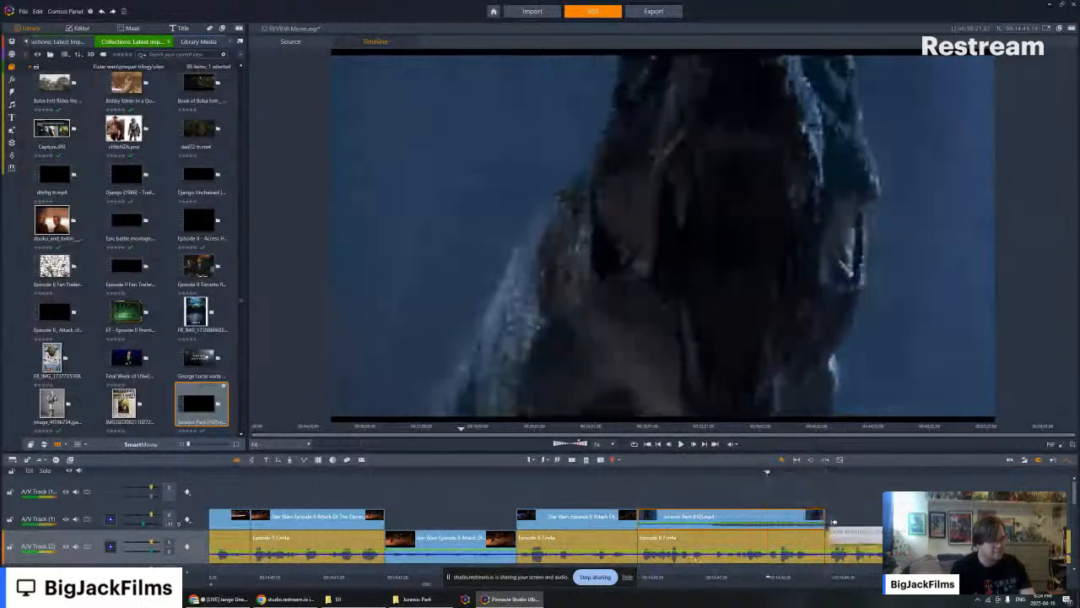
pyautogui.press('Left')
pyautogui.press('Left')
pyautogui.press('Left')
pyautogui.press('Left')
pyautogui.press('Left')
pyautogui.press('Left')
pyautogui.press('Left')
pyautogui.press('Left')
pyautogui.press('Left')
pyautogui.press('Left')
pyautogui.press('Left')
pyautogui.press('Left')
pyautogui.press('Left')
pyautogui.press('Left')
pyautogui.press('Left')
pyautogui.press('Left')
pyautogui.press('Left')
pyautogui.press('Left')
pyautogui.press('Left')
pyautogui.press('Left')
pyautogui.press('Left')
pyautogui.press('Left')
pyautogui.press('Left')
pyautogui.press('Left')
pyautogui.press('Left')
pyautogui.press('Left')
pyautogui.press('Left')
pyautogui.press('Left')
pyautogui.press('Left')
pyautogui.press('Left')
pyautogui.press('Left')
pyautogui.press('Left')
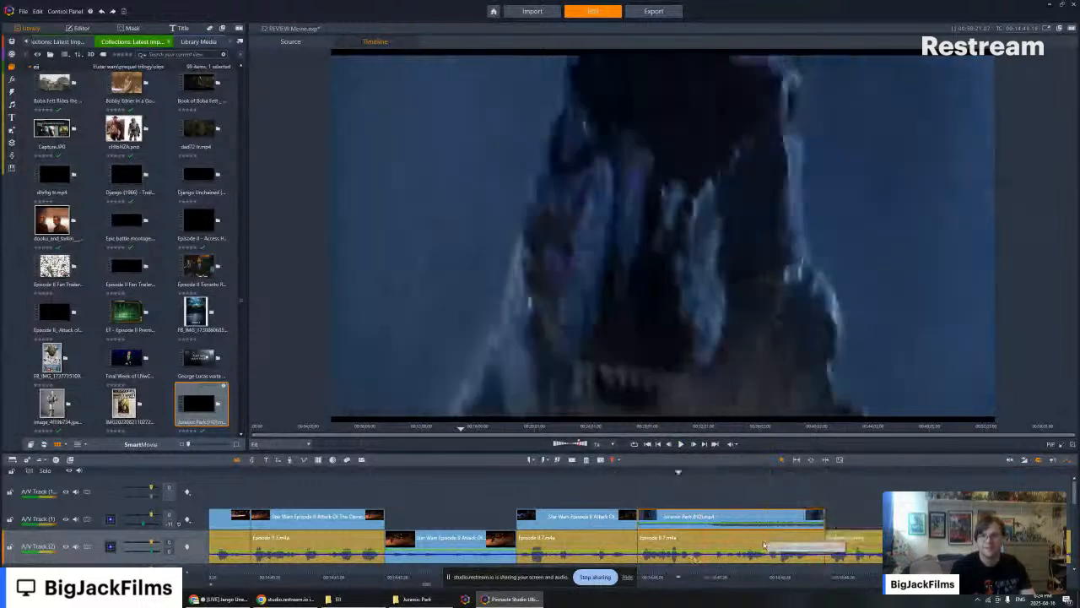
pyautogui.press('Left')
pyautogui.press('Left')
pyautogui.press('Left')
pyautogui.press('Left')
pyautogui.press('Left')
pyautogui.press('Left')
pyautogui.press('Left')
pyautogui.press('Left')
pyautogui.press('Left')
pyautogui.press('Left')
pyautogui.press('Left')
pyautogui.press('Left')
pyautogui.press('Left')
pyautogui.press('Left')
pyautogui.press('Left')
pyautogui.press('Left')
pyautogui.press('Left')
pyautogui.press('Left')
pyautogui.press('Left')
pyautogui.press('Left')
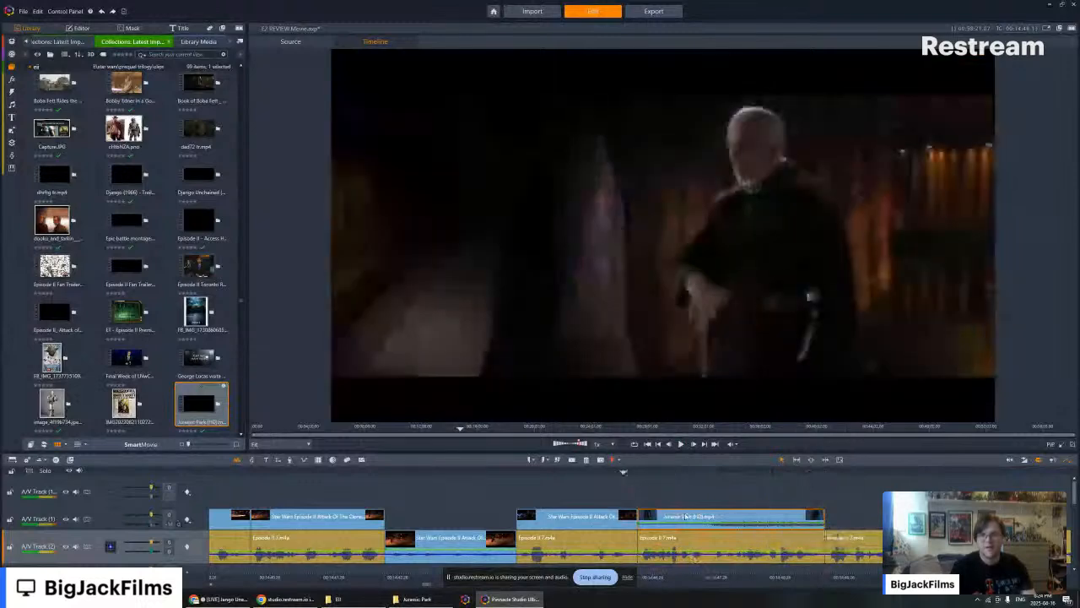
pyautogui.click(481, 472)
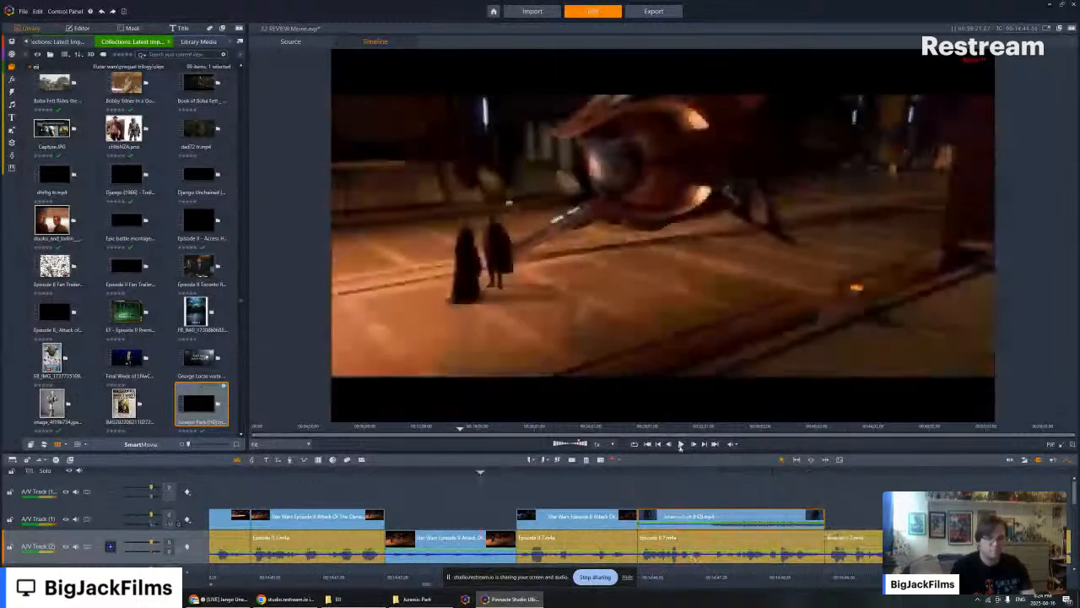
pyautogui.click(680, 444)
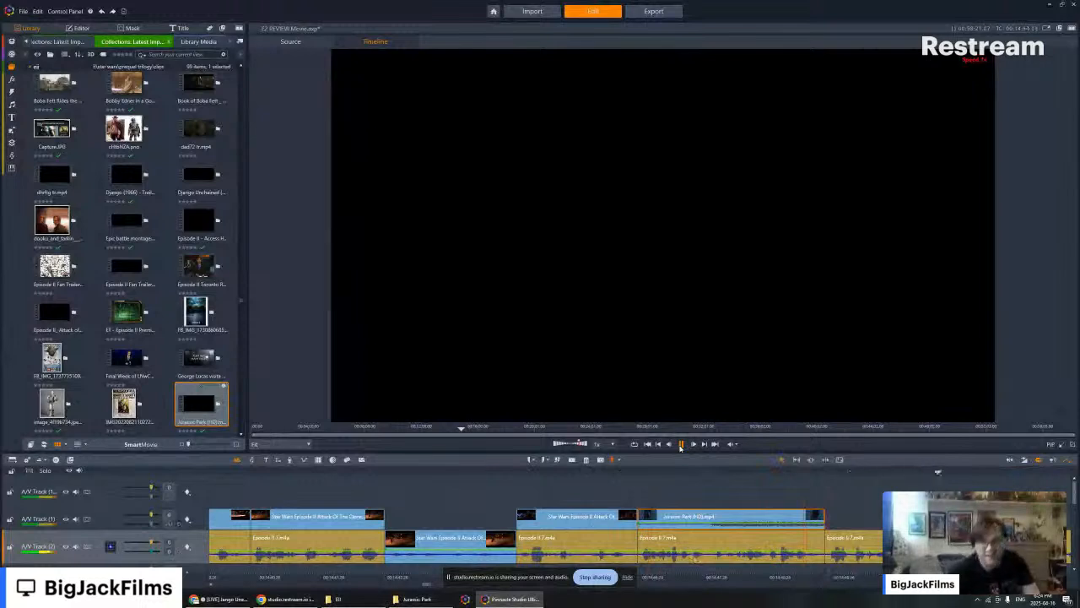
pyautogui.click(680, 446)
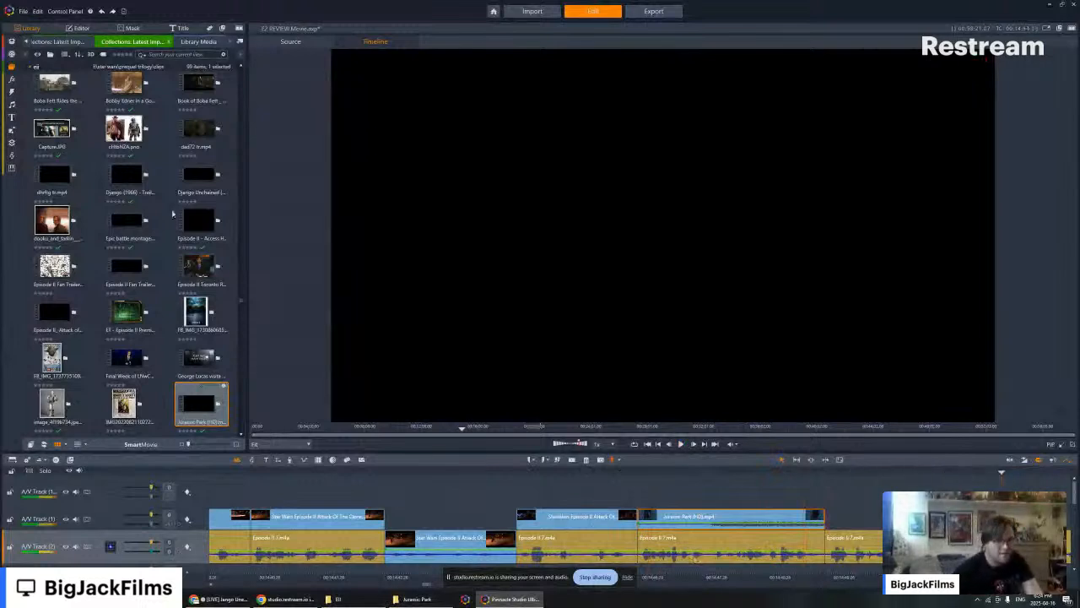
# - Look through the media library's prequel trilogy collections for footage to place after the T. rex clip
pyautogui.scroll(-5, 172, 214)
pyautogui.scroll(-5, 165, 201)
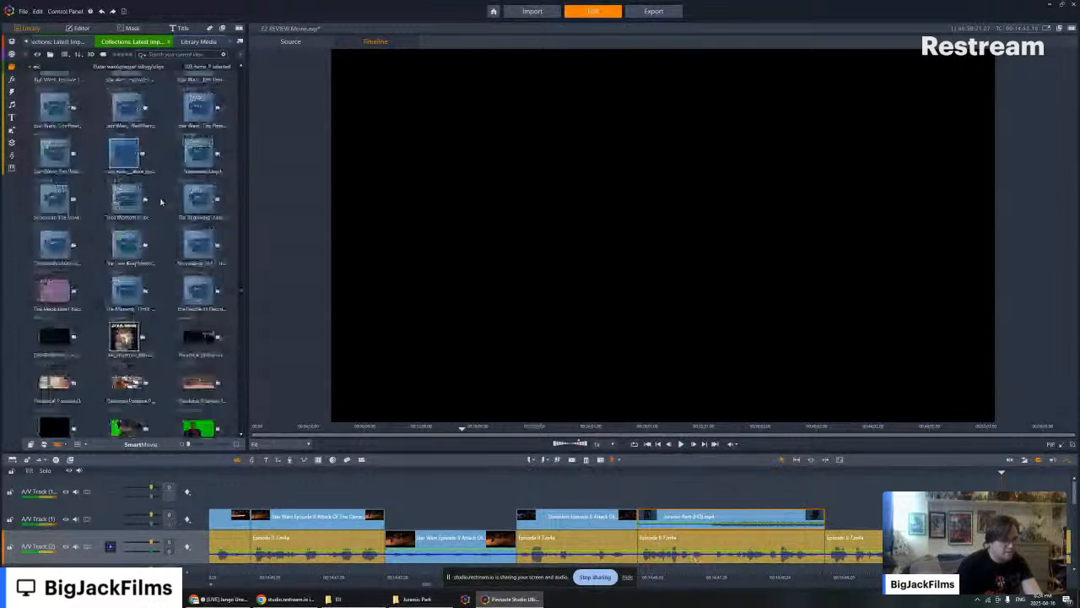
pyautogui.scroll(-5, 165, 201)
pyautogui.scroll(-3, 156, 194)
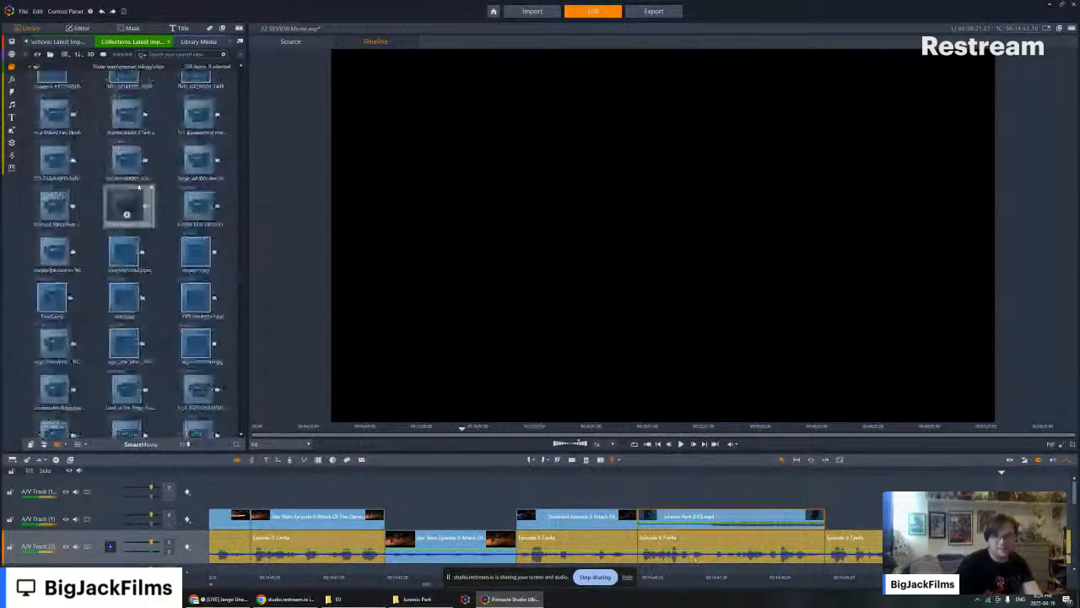
pyautogui.scroll(-5, 139, 188)
pyautogui.scroll(-5, 134, 177)
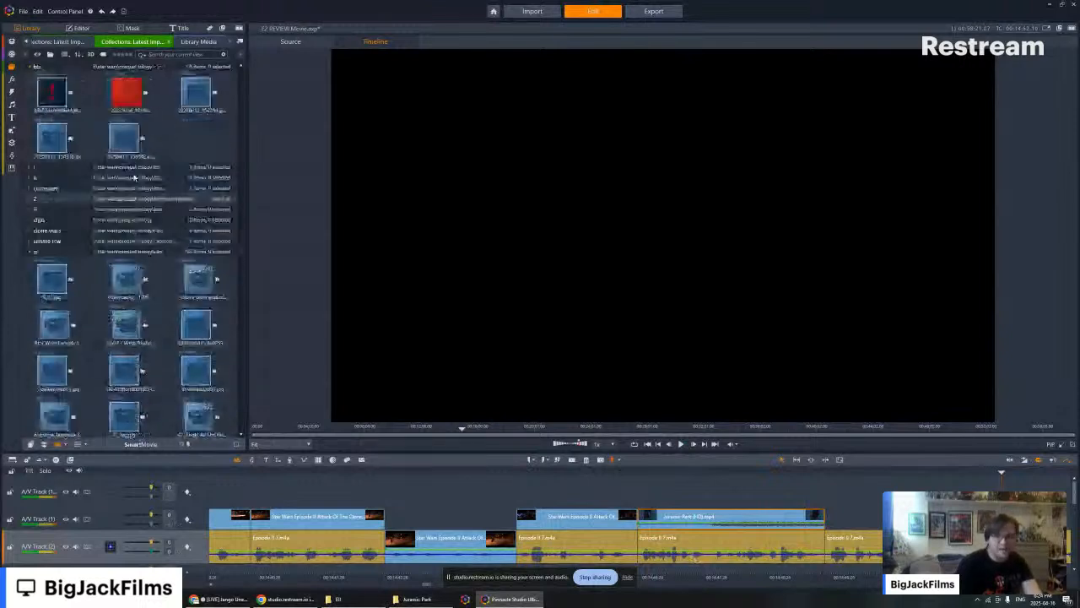
pyautogui.scroll(3, 134, 177)
pyautogui.scroll(-3, 134, 178)
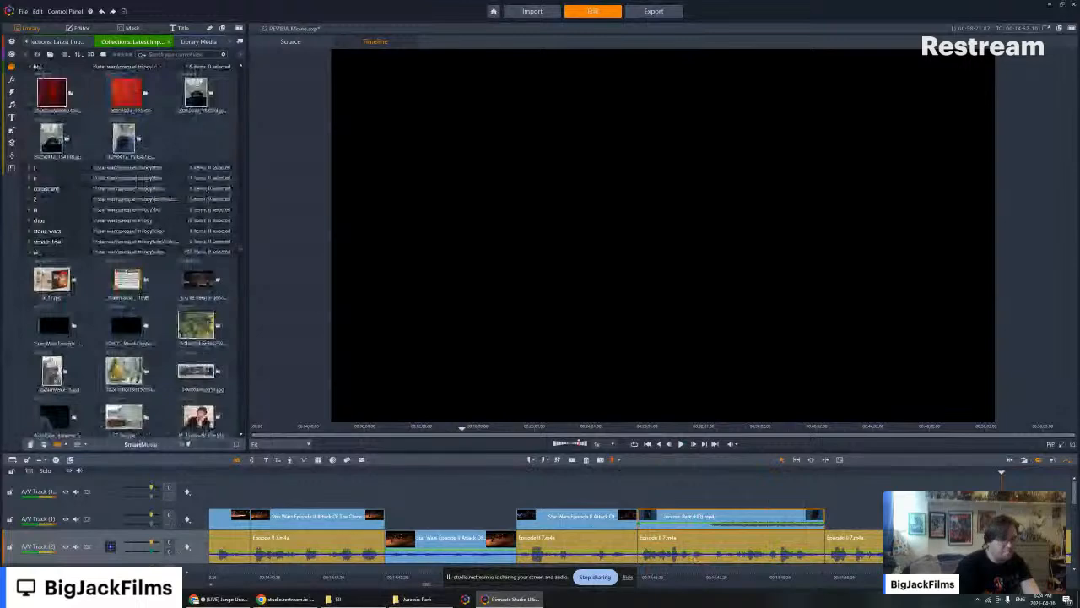
# - Play back the timeline from the Star Wars clip before the T. rex shot to the end of the T. rex clip
pyautogui.moveTo(766, 472); pyautogui.dragTo(547, 473)
pyautogui.click(681, 444)
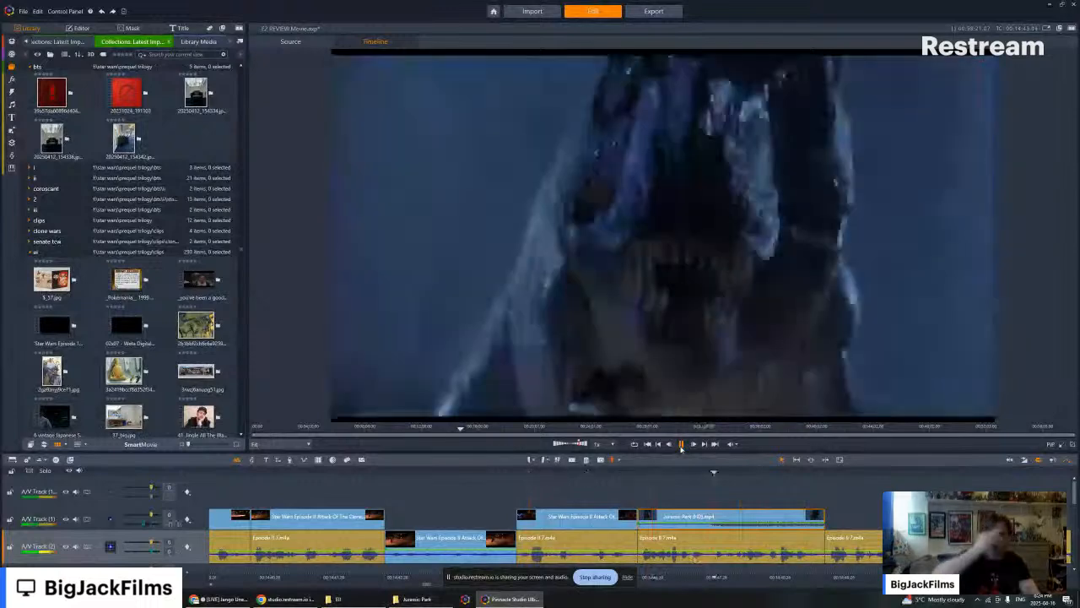
pyautogui.click(680, 447)
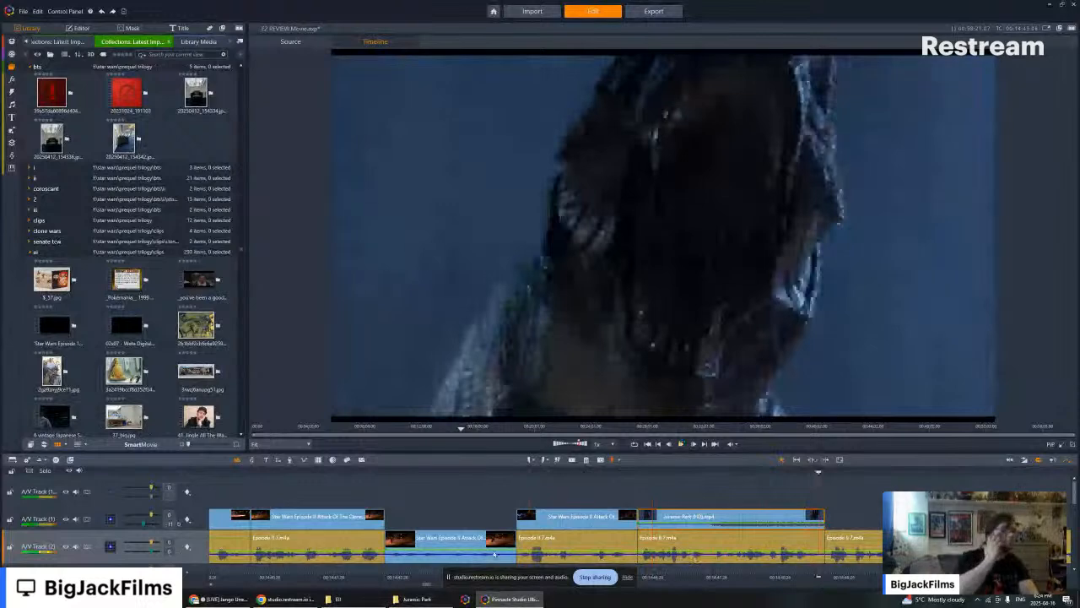
# - Bring up the Prequel Trilogy clips folder and the Jurassic Park movie folder in File Explorer to look for more footage
pyautogui.click(346, 599)
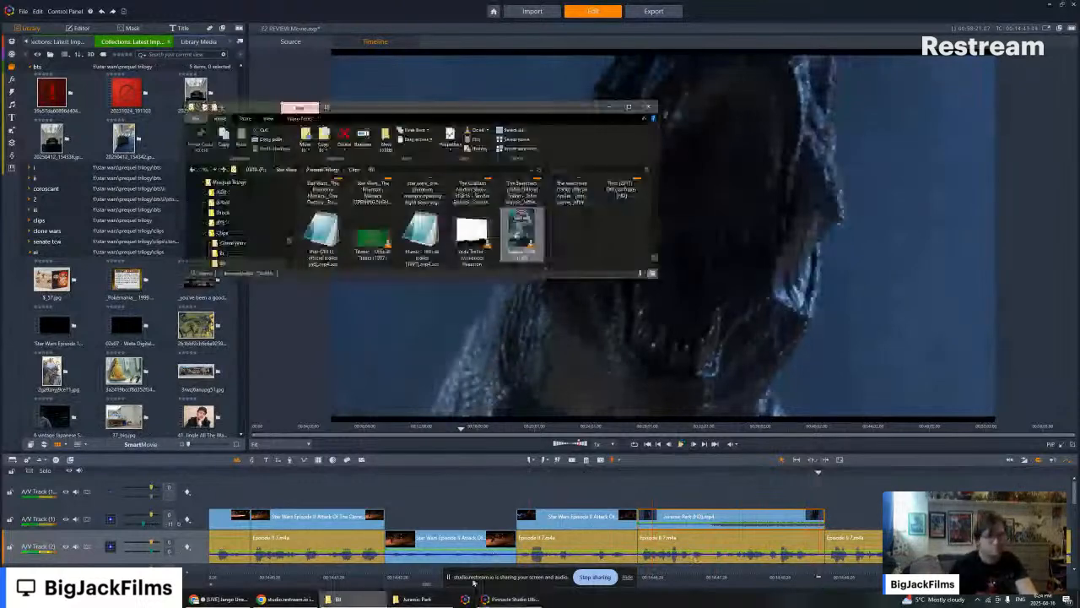
pyautogui.click(417, 599)
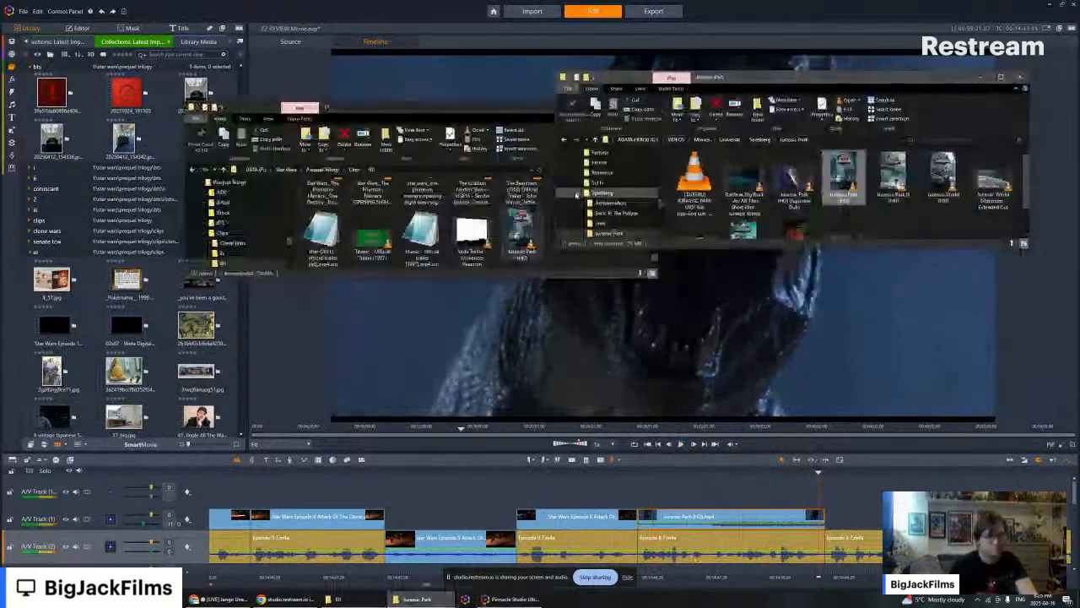
pyautogui.moveTo(222, 596)
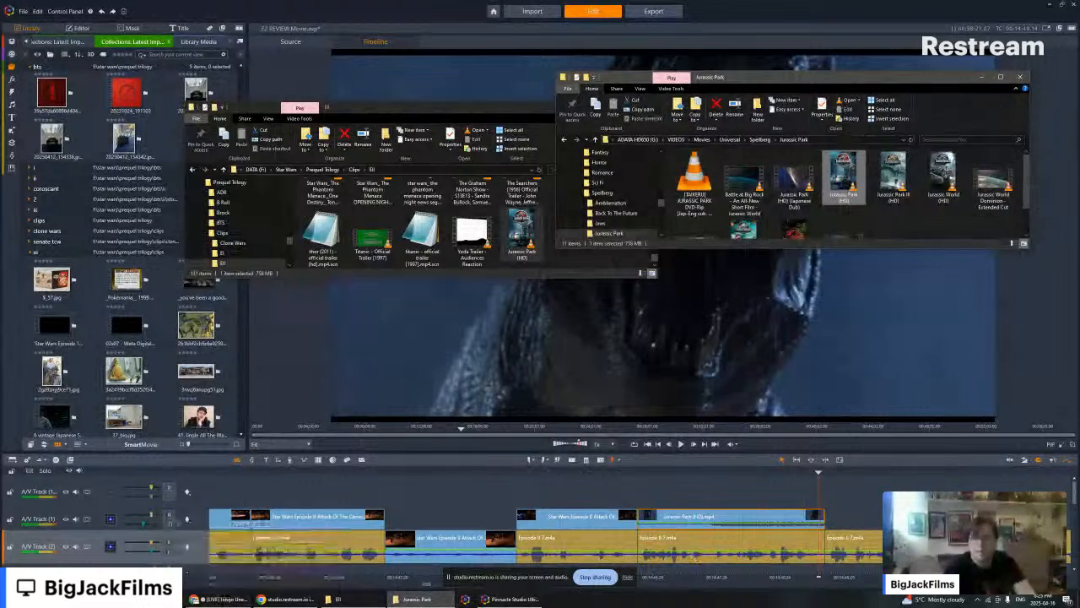
pyautogui.hotkey('alt', 'Tab')
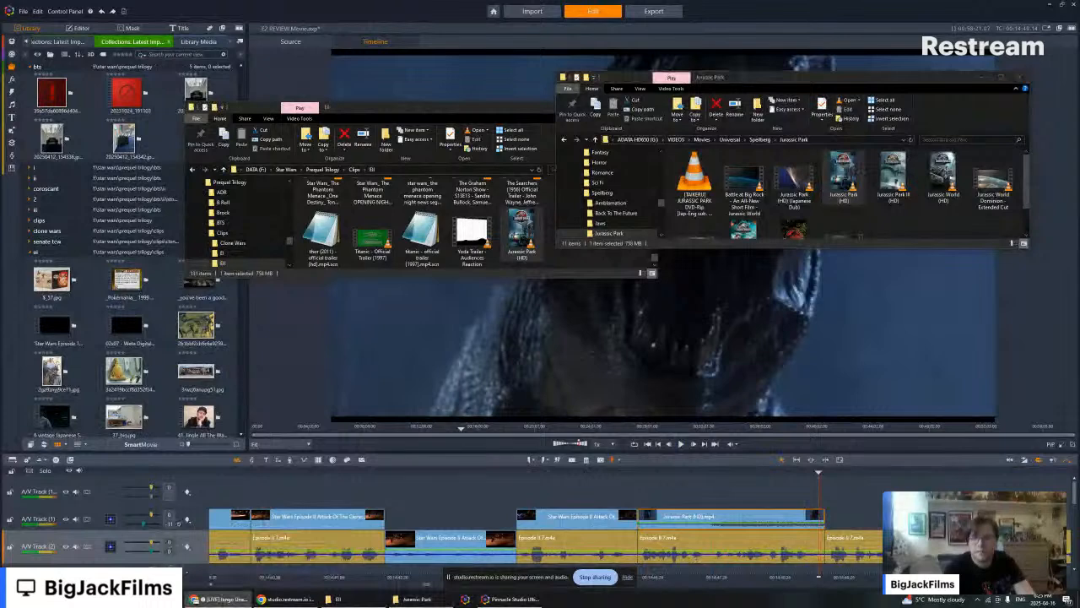
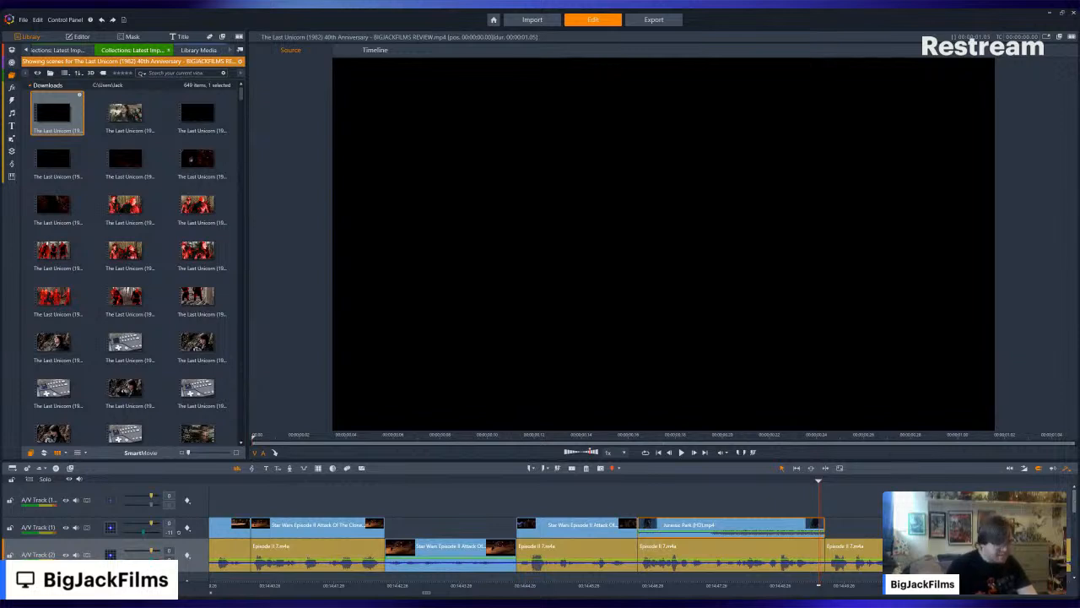
# - Look through the Last Unicorn review scenes in the library for footage to follow the Jurassic Park clip, previewing several throne-room and forest shots
pyautogui.click(831, 518)
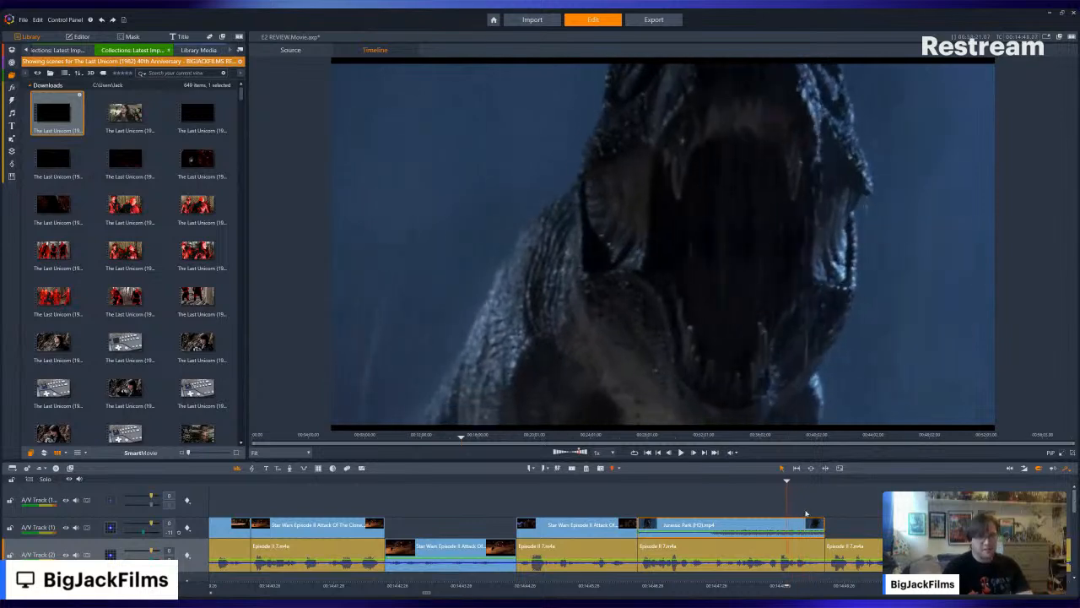
pyautogui.scroll(-5, 191, 231)
pyautogui.scroll(-10, 190, 231)
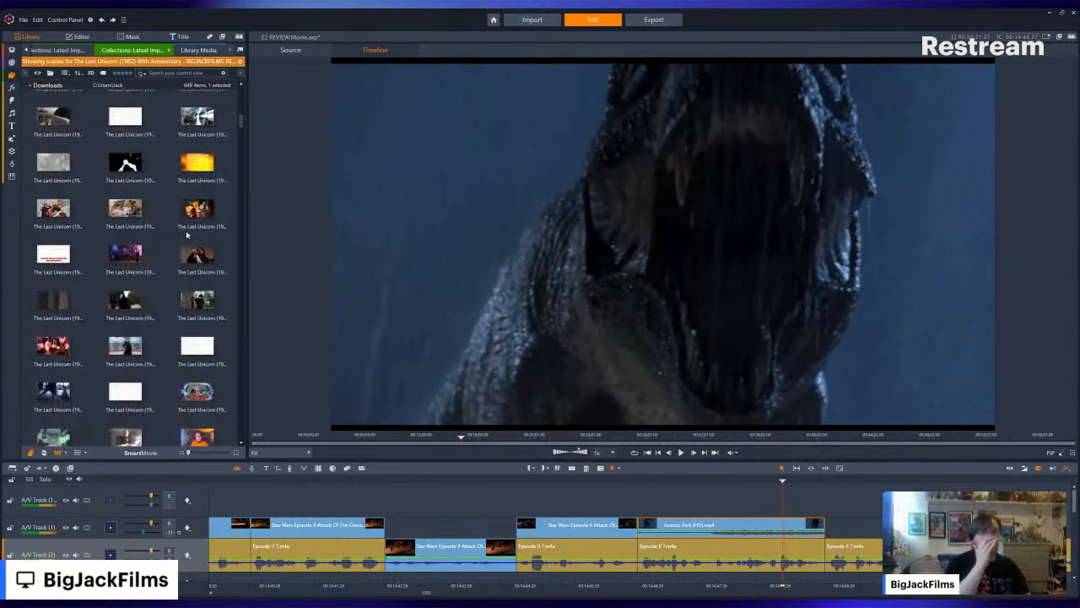
pyautogui.scroll(-8, 185, 245)
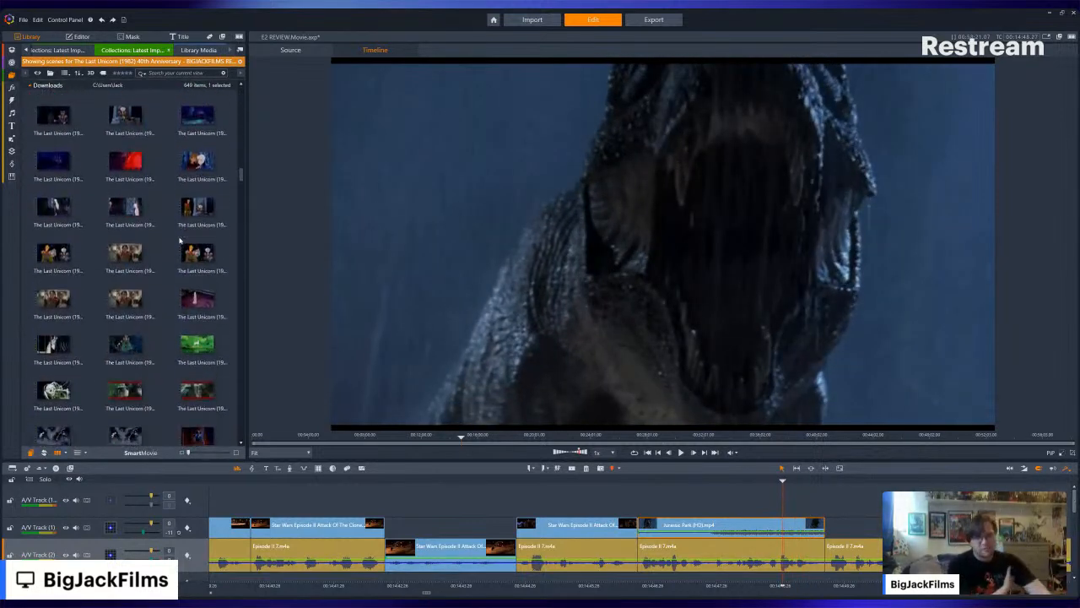
pyautogui.scroll(5, 178, 250)
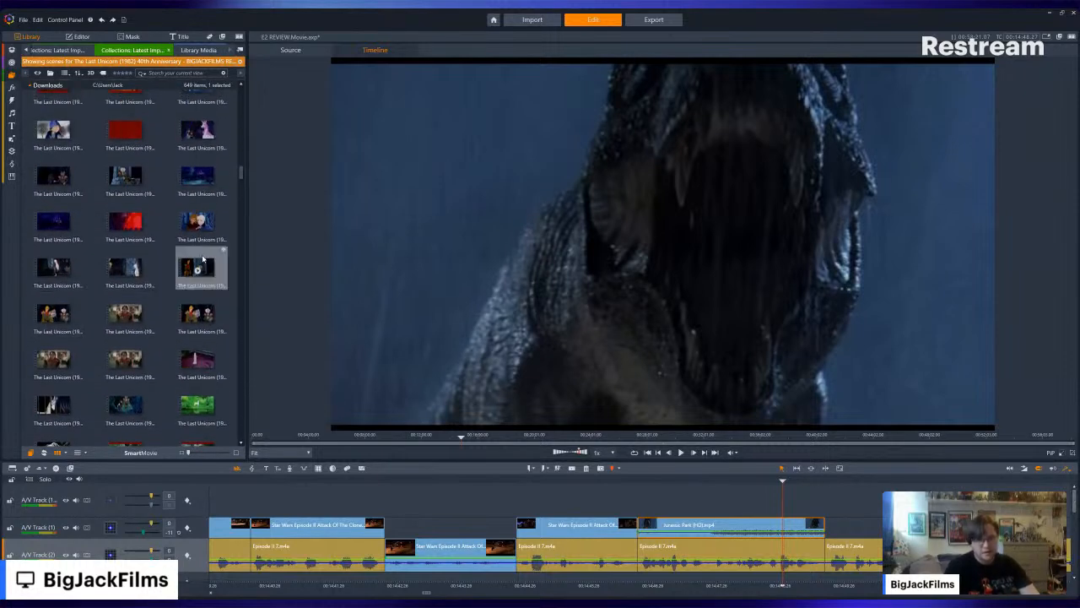
pyautogui.click(125, 319)
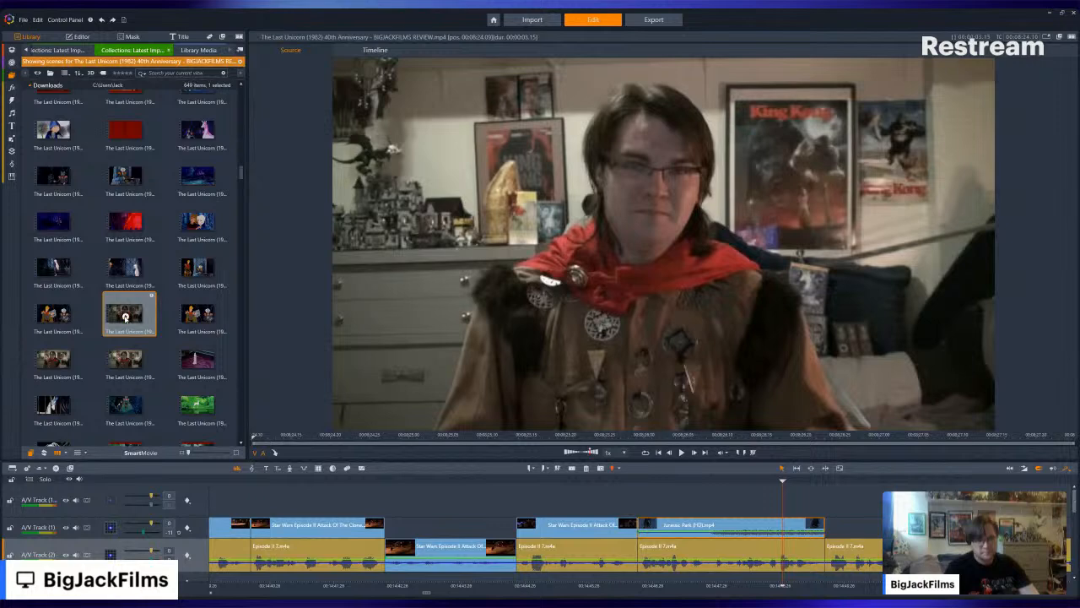
pyautogui.click(125, 177)
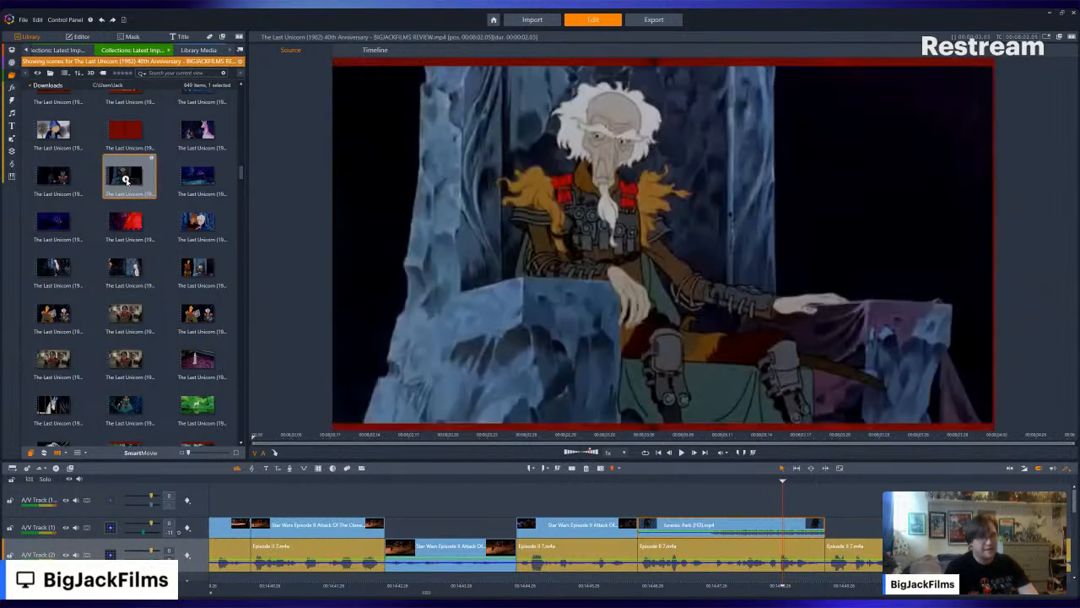
pyautogui.scroll(4, 126, 181)
pyautogui.click(130, 180)
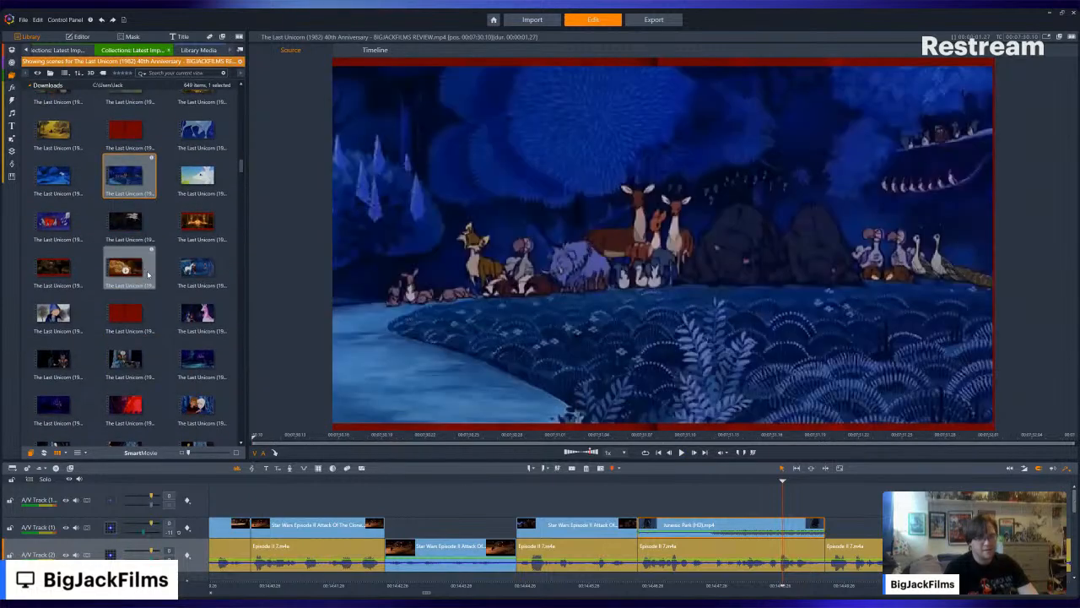
pyautogui.scroll(-4, 139, 245)
# - Try the Last Unicorn scene of the horn-helmeted guard directly after the Jurassic Park clip, and remove it after checking playback
pyautogui.click(47, 173)
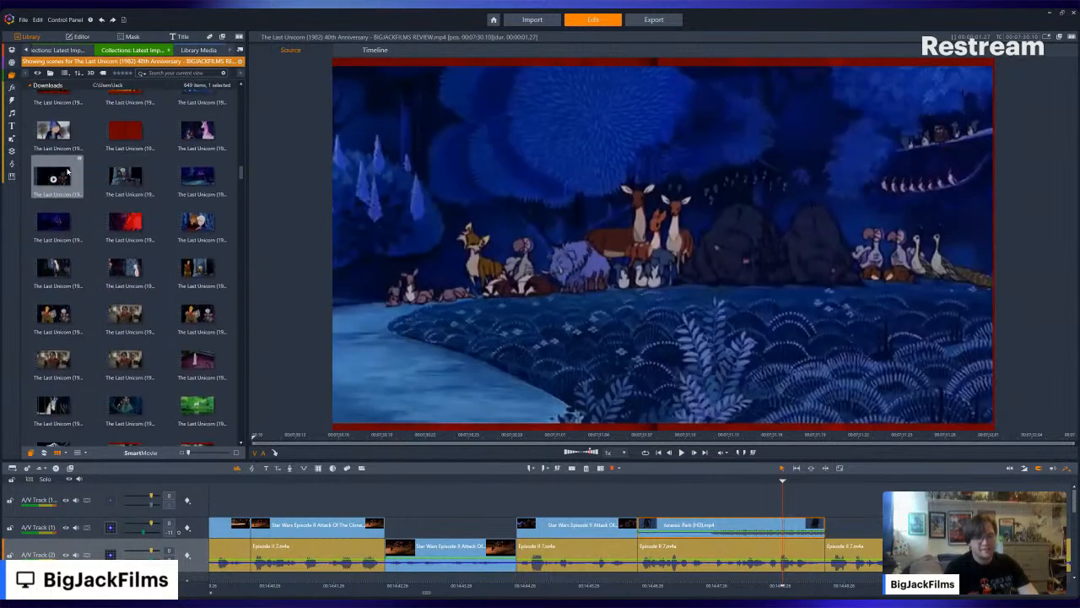
pyautogui.moveTo(45, 172); pyautogui.dragTo(825, 537)
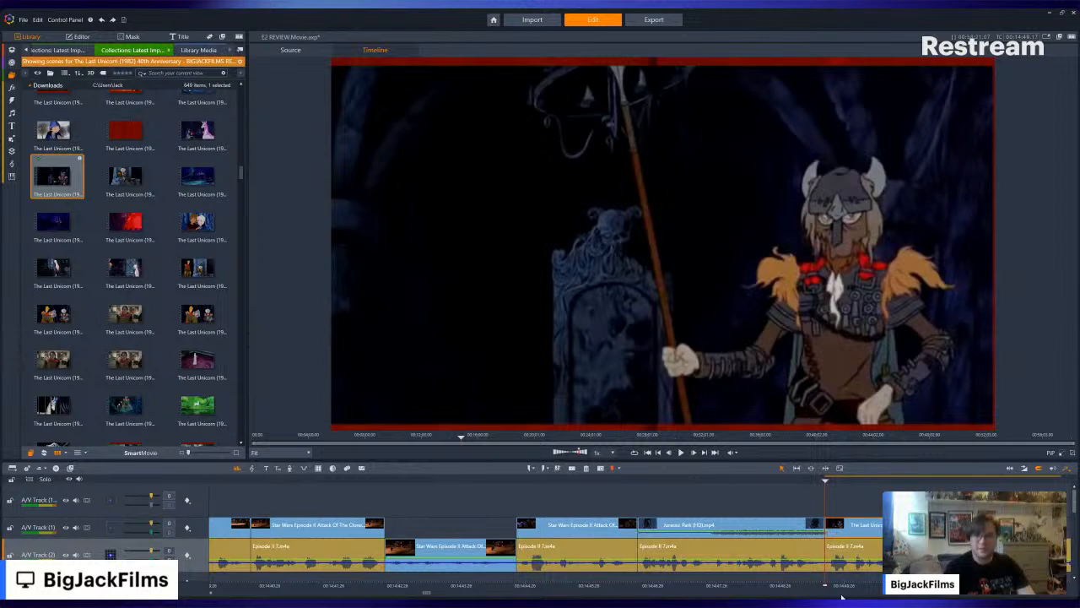
pyautogui.scroll(1, 841, 597)
pyautogui.press('Left')
pyautogui.press('Left')
pyautogui.press('Left')
pyautogui.press('Left')
pyautogui.press('Left')
pyautogui.press('Left')
pyautogui.press('Left')
pyautogui.press('Left')
pyautogui.press('Left')
pyautogui.press('Left')
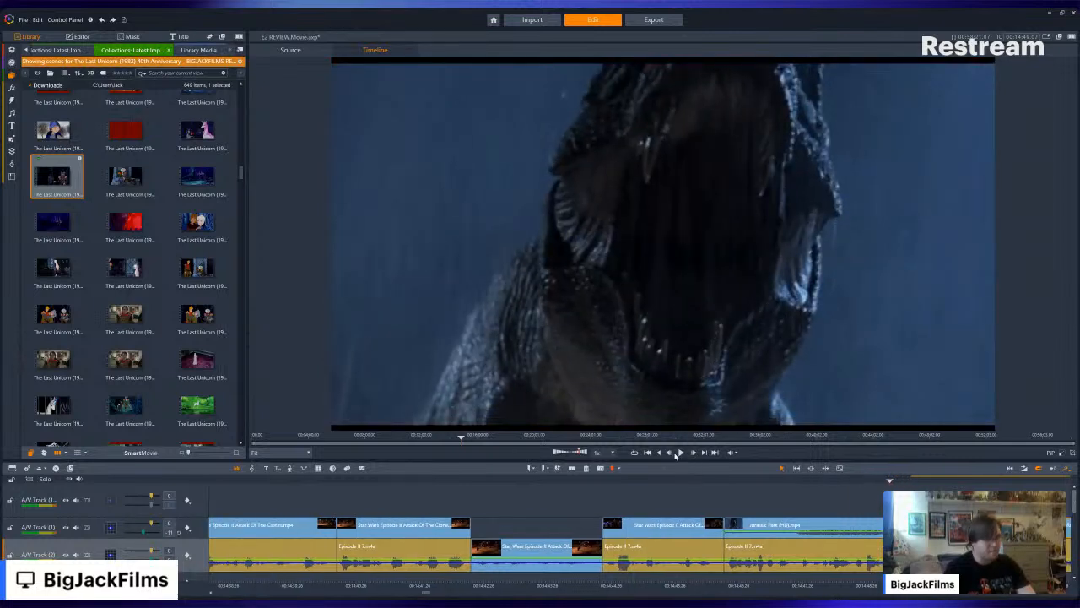
pyautogui.click(679, 453)
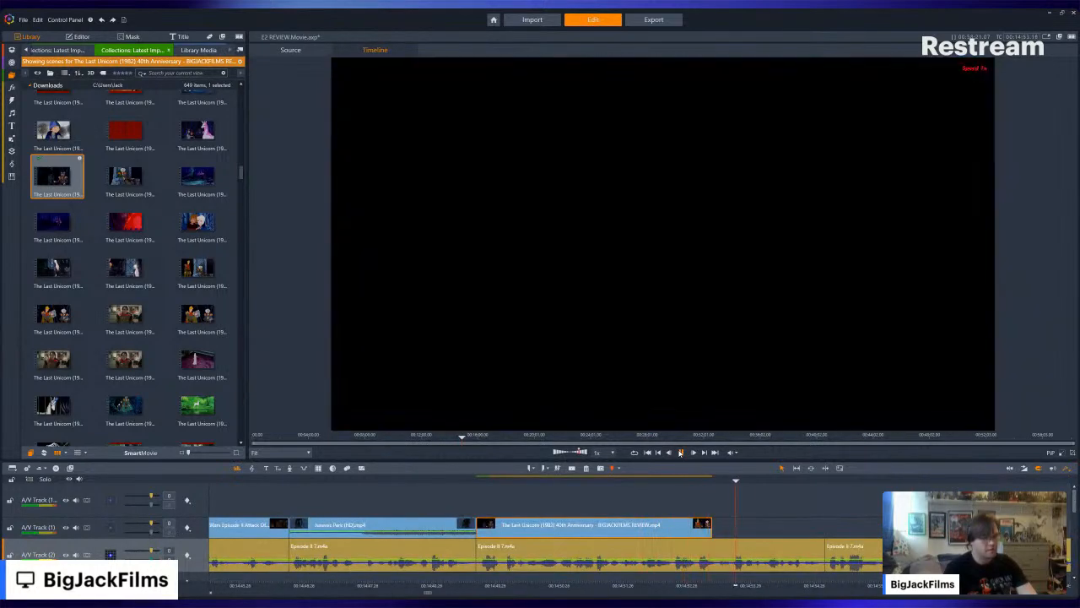
pyautogui.click(680, 452)
pyautogui.press('Delete')
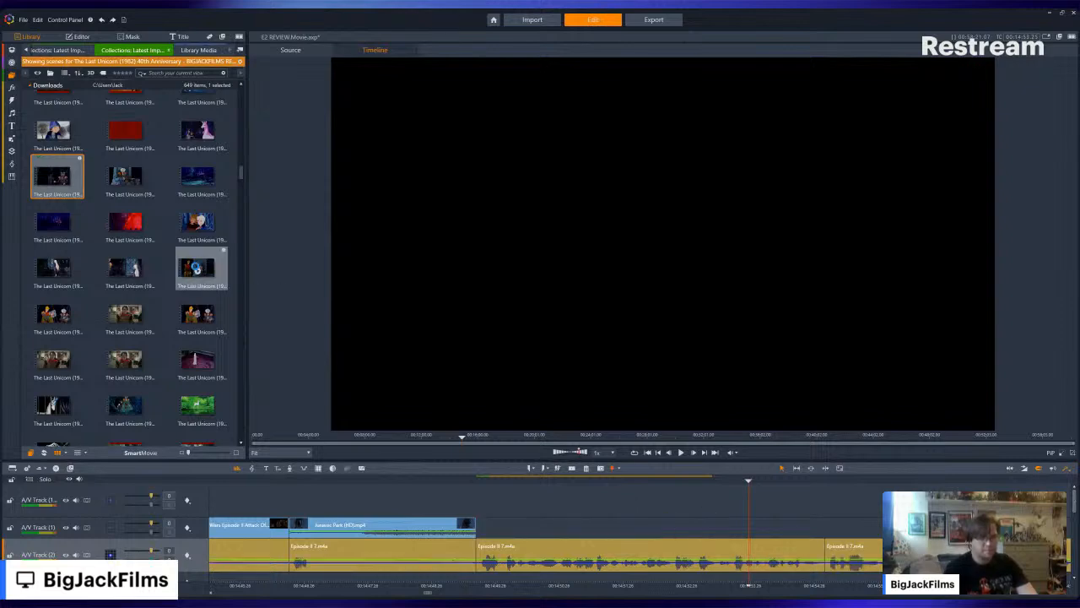
# - Place the Last Unicorn scene of the old king on his throne on A/V Track (1), ending at the next narration cut
pyautogui.click(197, 258)
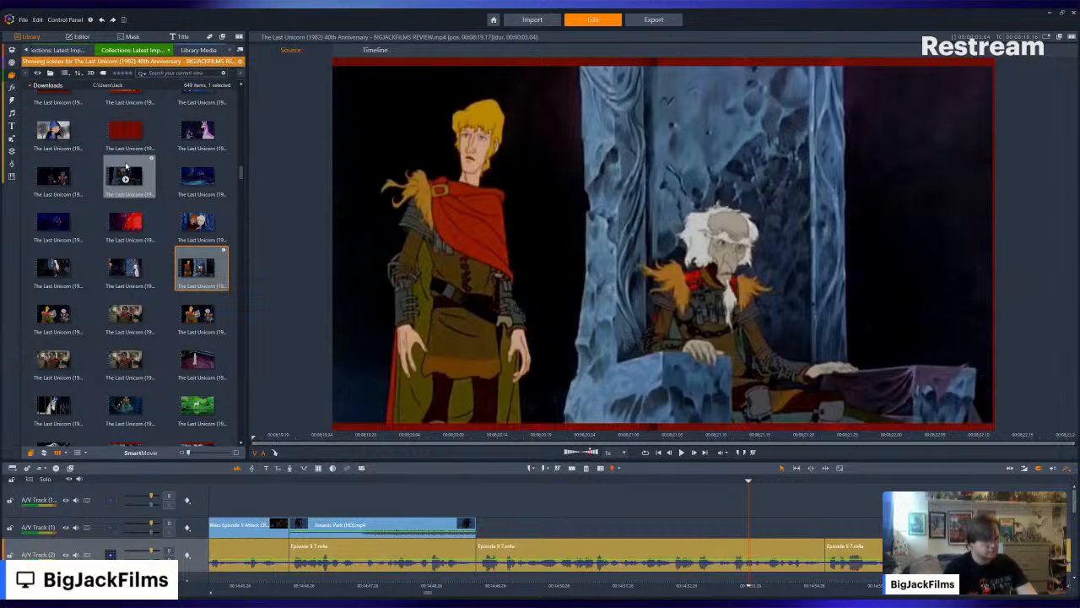
pyautogui.moveTo(126, 173); pyautogui.dragTo(694, 531)
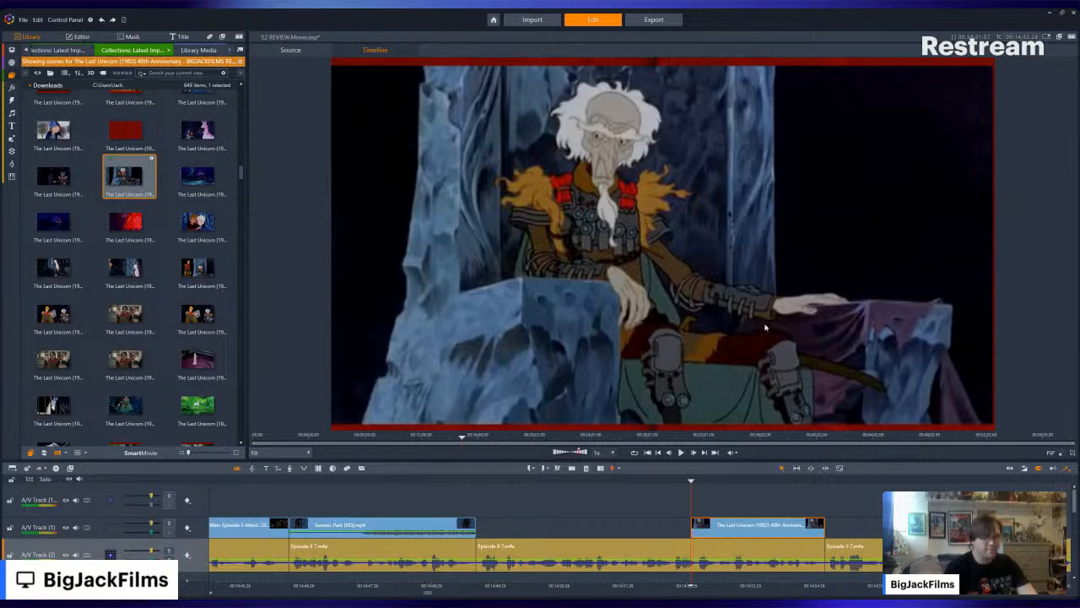
# - Preview the prince-and-old-king scenes and the costumed reviewer scenes of the Last Unicorn review in the source viewer
pyautogui.click(67, 308)
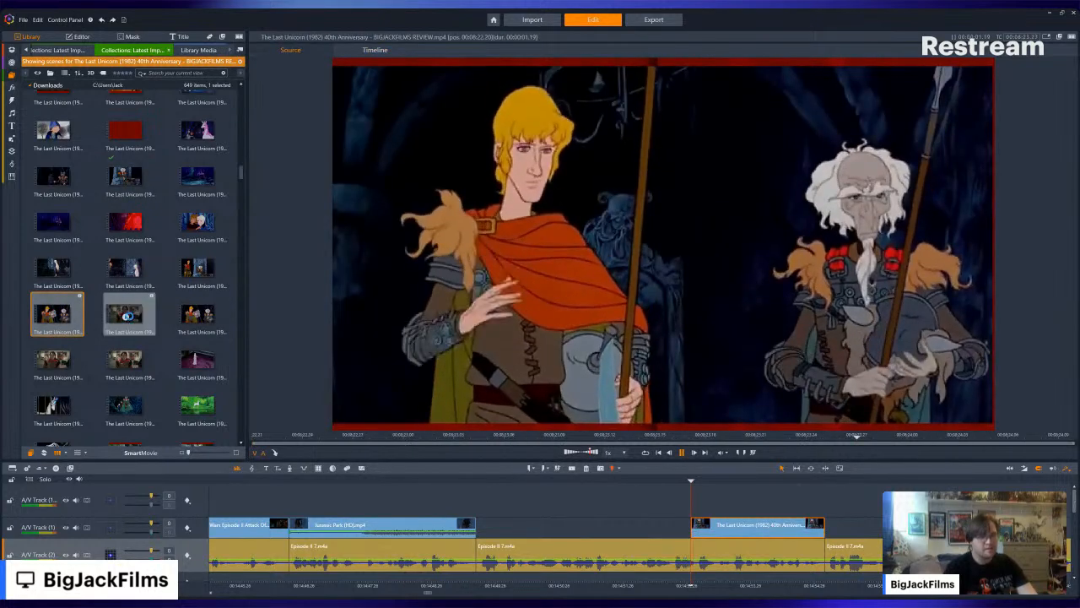
pyautogui.click(126, 317)
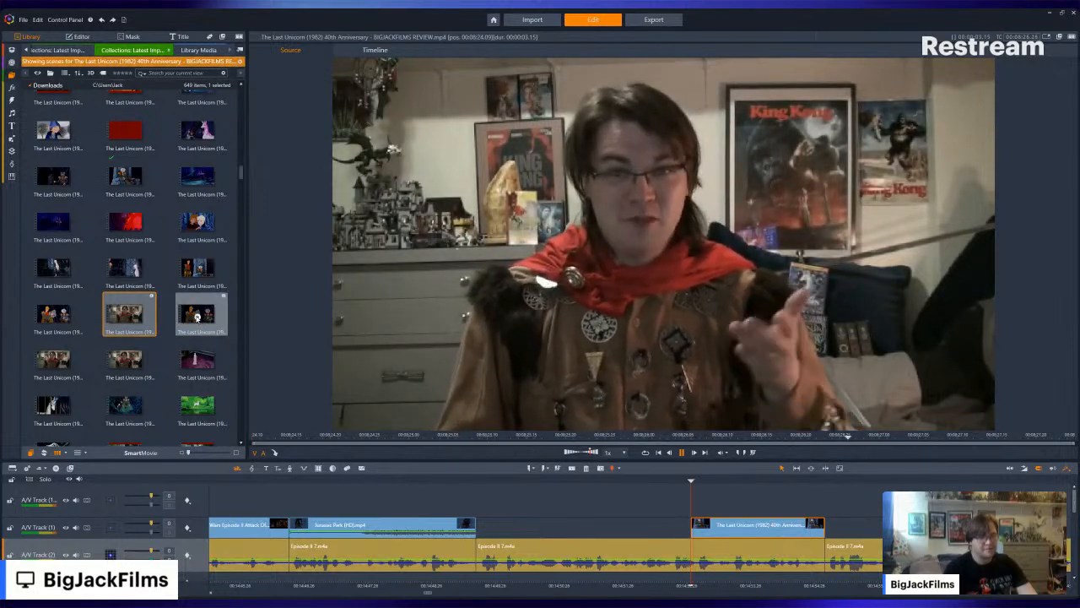
pyautogui.click(196, 314)
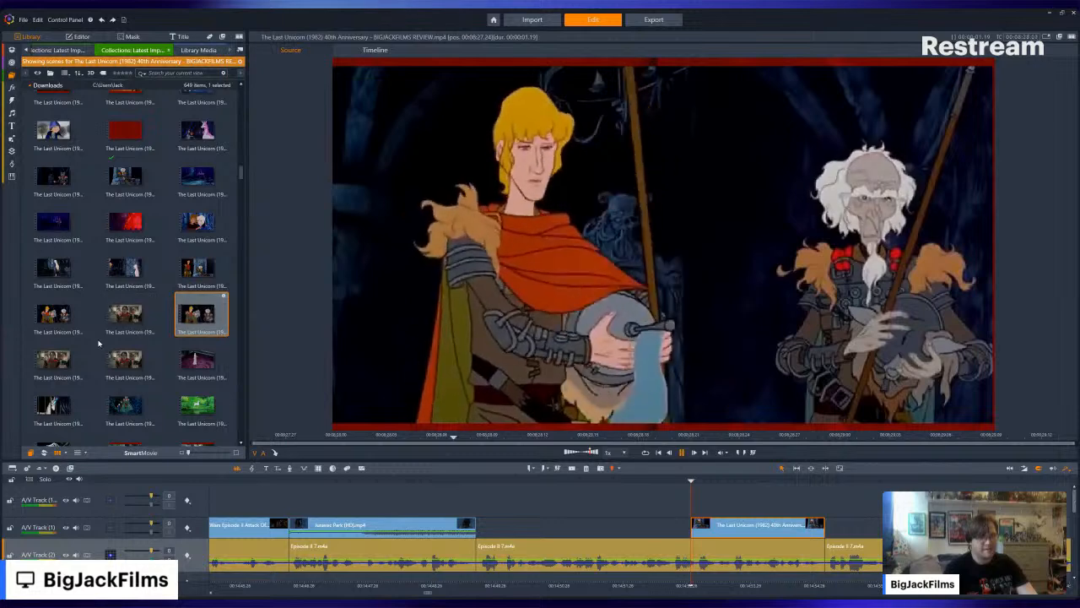
pyautogui.click(52, 361)
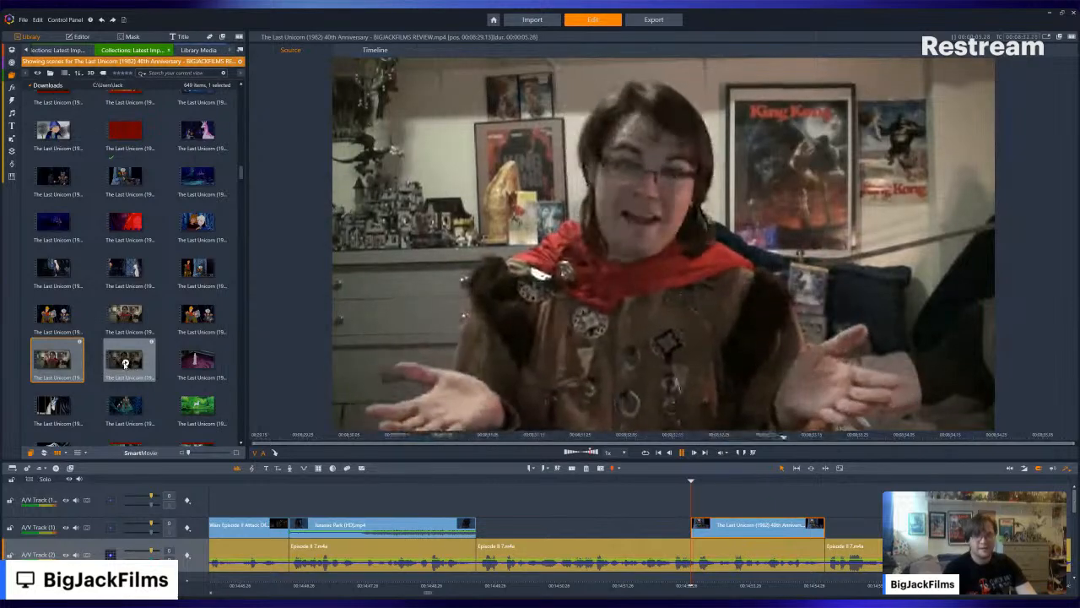
pyautogui.click(125, 362)
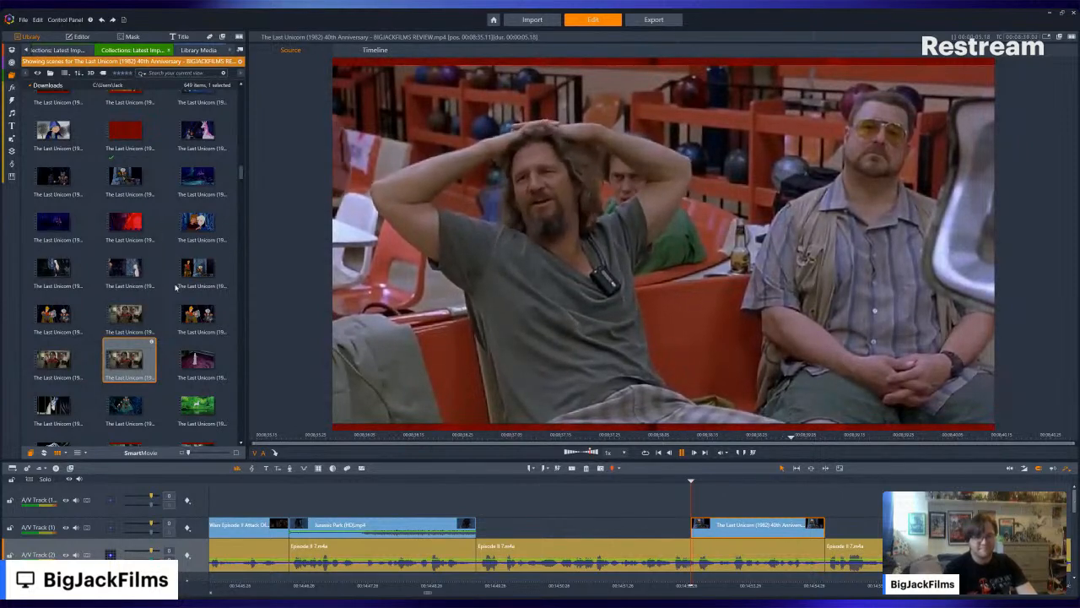
# - Look through the rest of the Last Unicorn review scenes down to the end of the collection for footage to fill the gap
pyautogui.scroll(-5, 164, 297)
pyautogui.scroll(-6, 177, 296)
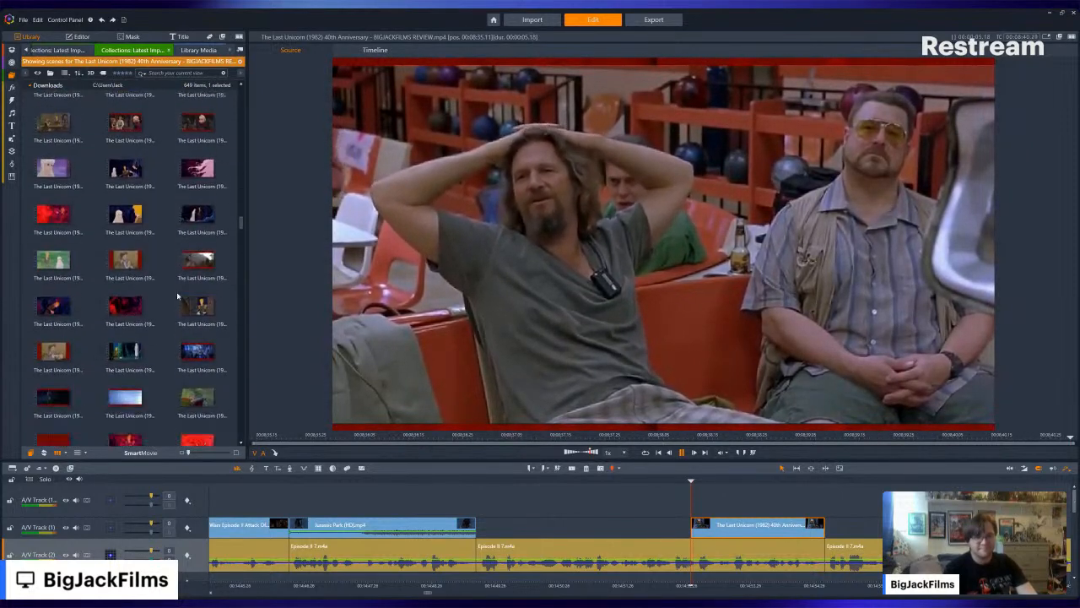
pyautogui.scroll(-5, 177, 295)
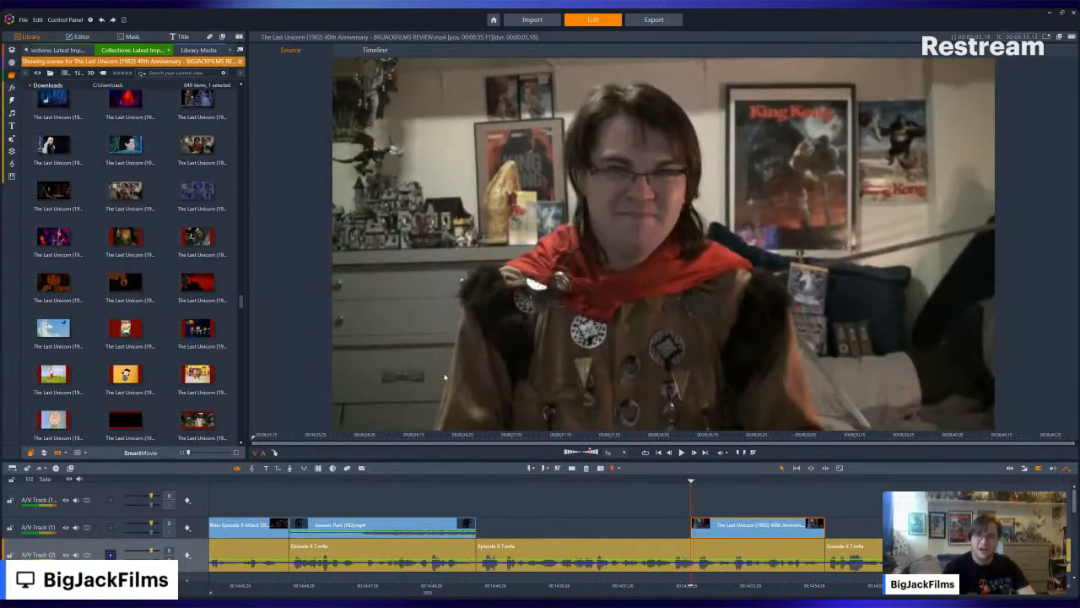
pyautogui.scroll(-5, 231, 306)
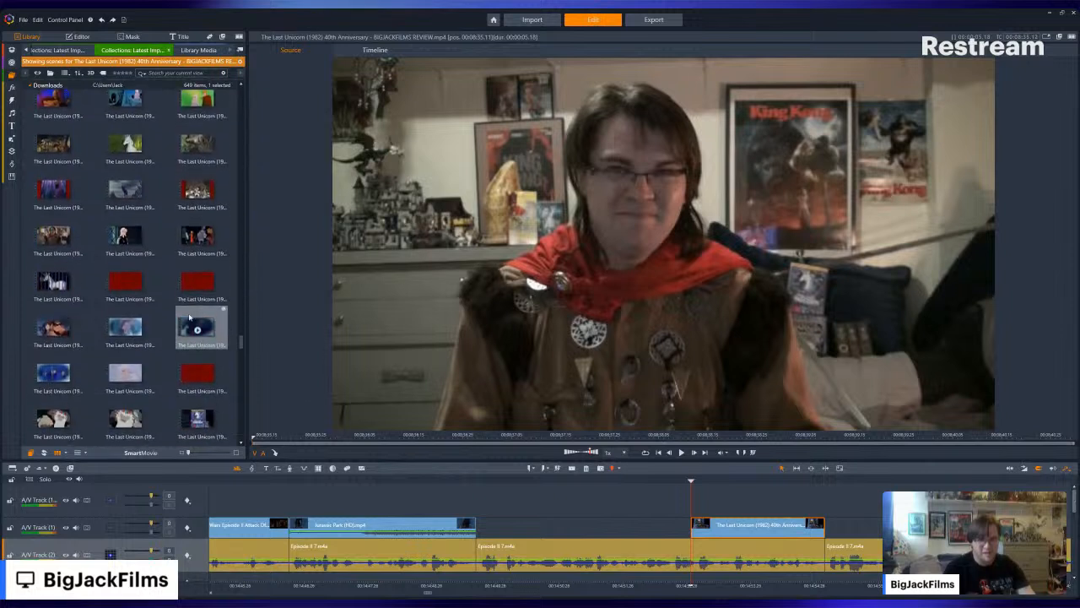
pyautogui.scroll(-5, 177, 312)
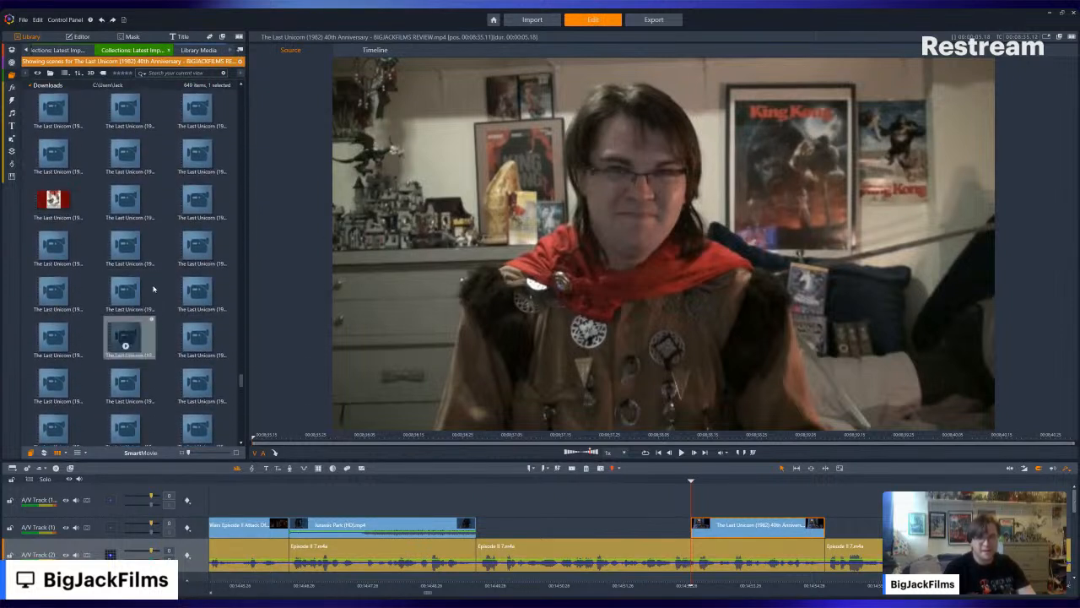
pyautogui.scroll(-3, 153, 289)
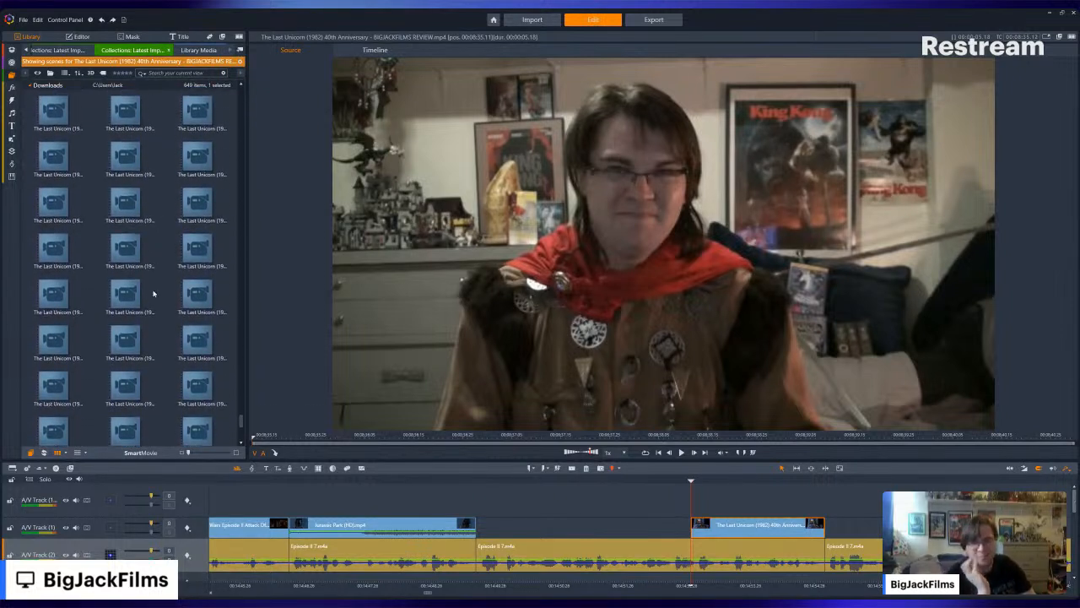
pyautogui.scroll(-1, 153, 294)
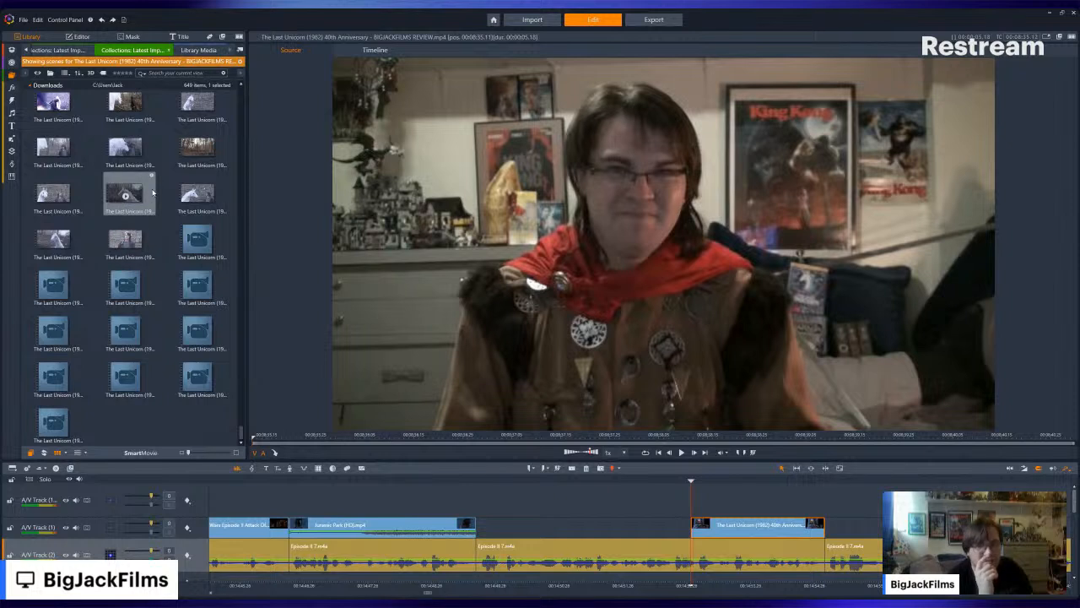
pyautogui.scroll(2, 154, 211)
pyautogui.scroll(2, 143, 237)
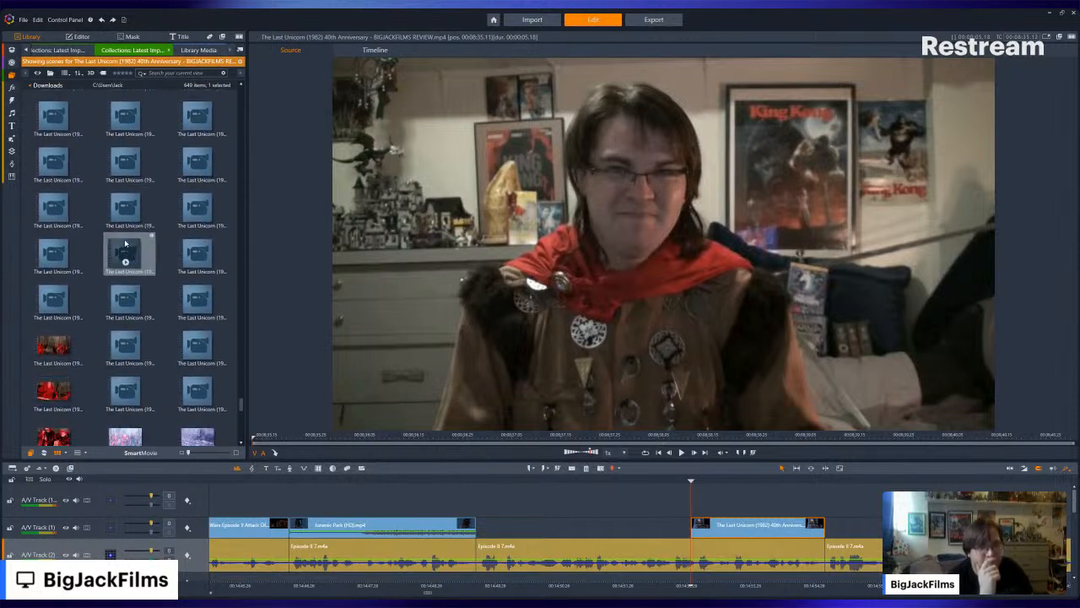
pyautogui.scroll(2, 146, 237)
pyautogui.scroll(2, 146, 237)
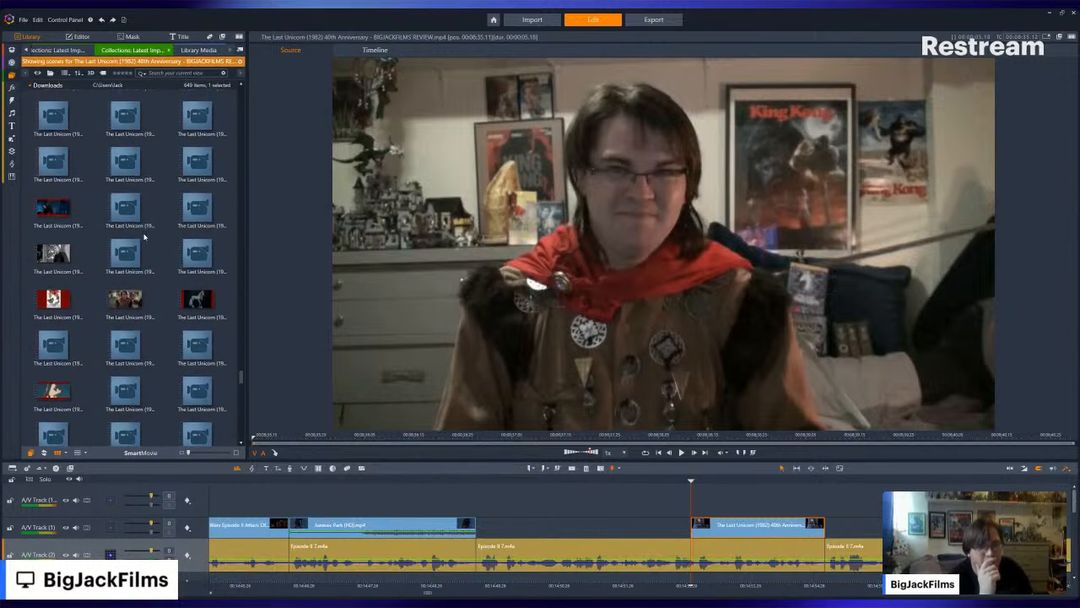
pyautogui.scroll(2, 148, 240)
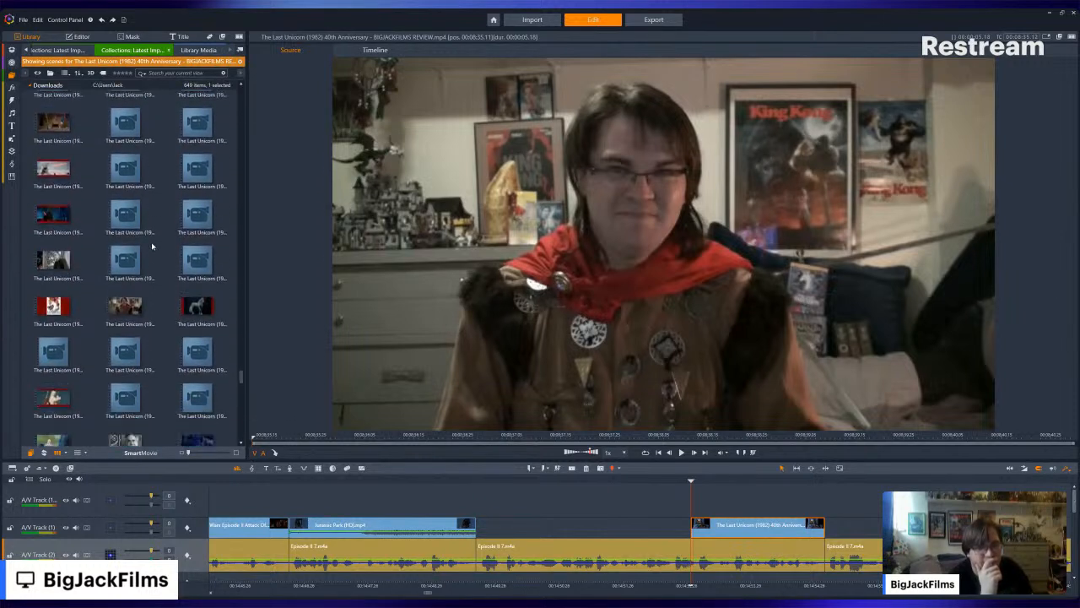
# - Preview the Last Unicorn review's black-and-white portrait, costumed reviewer, torch-lit trio and wizard-with-unicorn scenes in the source viewer
pyautogui.click(150, 250)
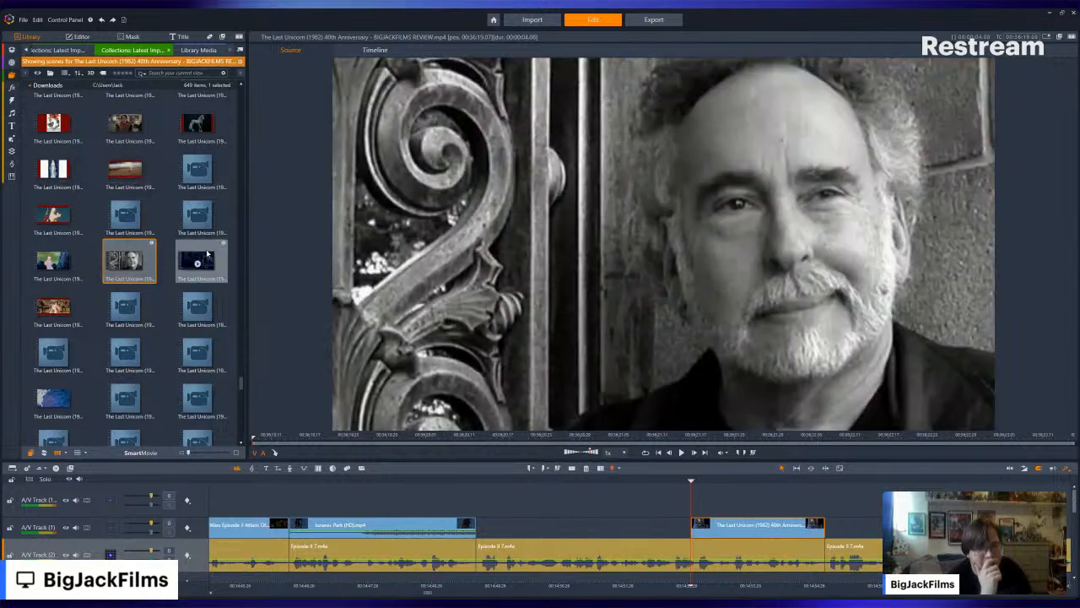
pyautogui.scroll(-1, 169, 257)
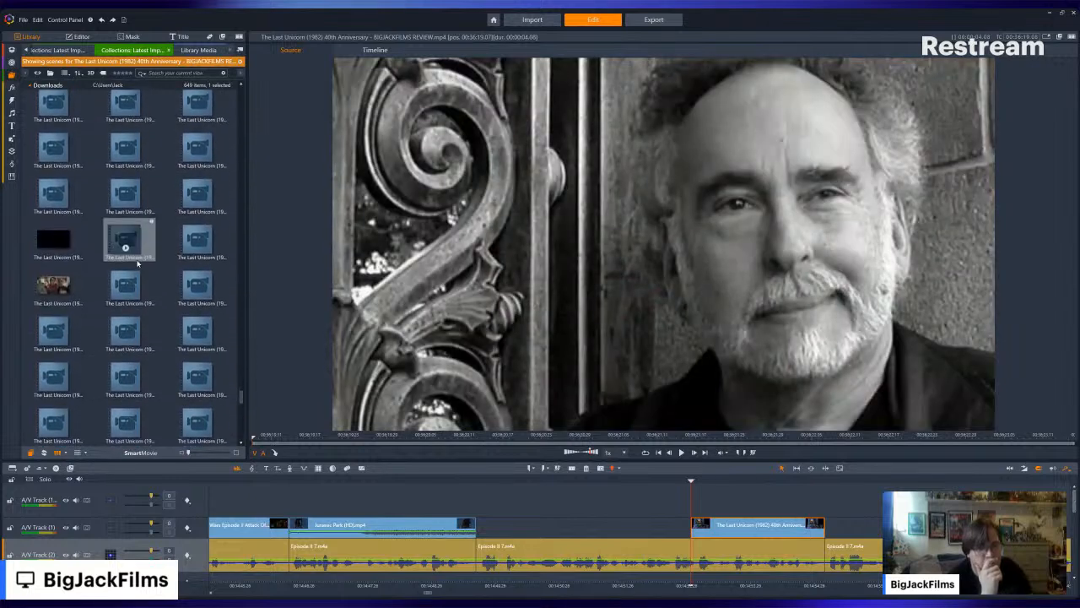
pyautogui.click(128, 247)
pyautogui.scroll(-2, 141, 297)
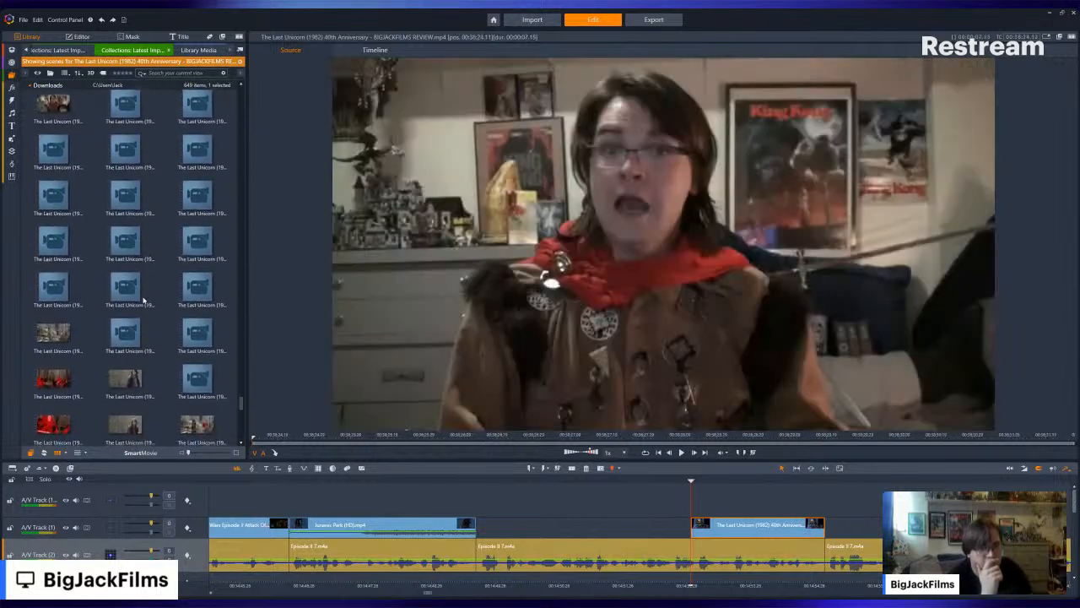
pyautogui.click(144, 299)
pyautogui.scroll(2, 145, 236)
pyautogui.click(145, 232)
pyautogui.scroll(3, 145, 233)
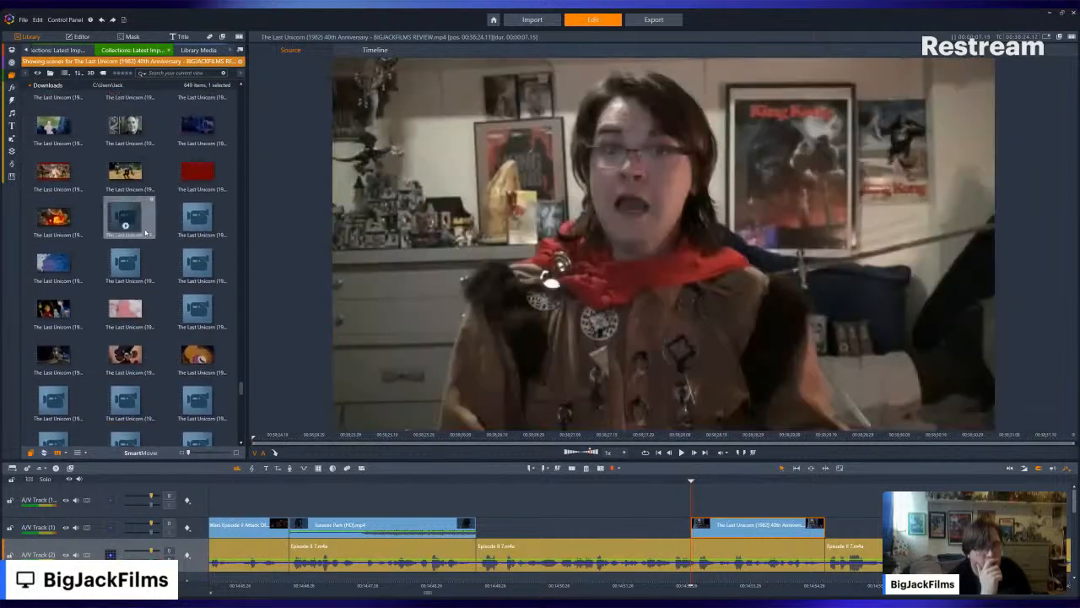
pyautogui.scroll(1, 127, 278)
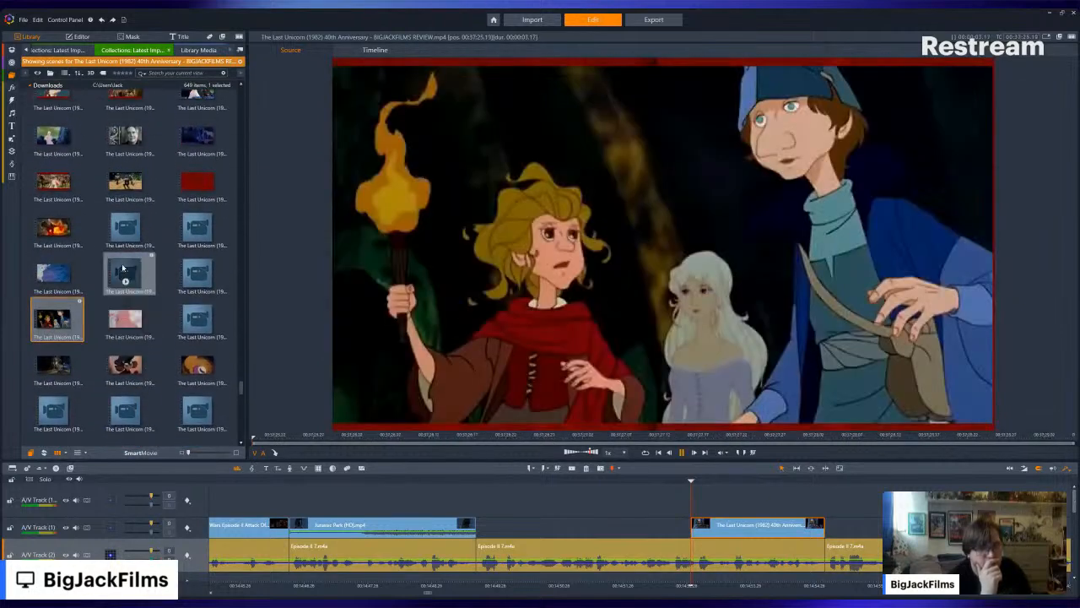
pyautogui.click(139, 268)
pyautogui.scroll(5, 141, 267)
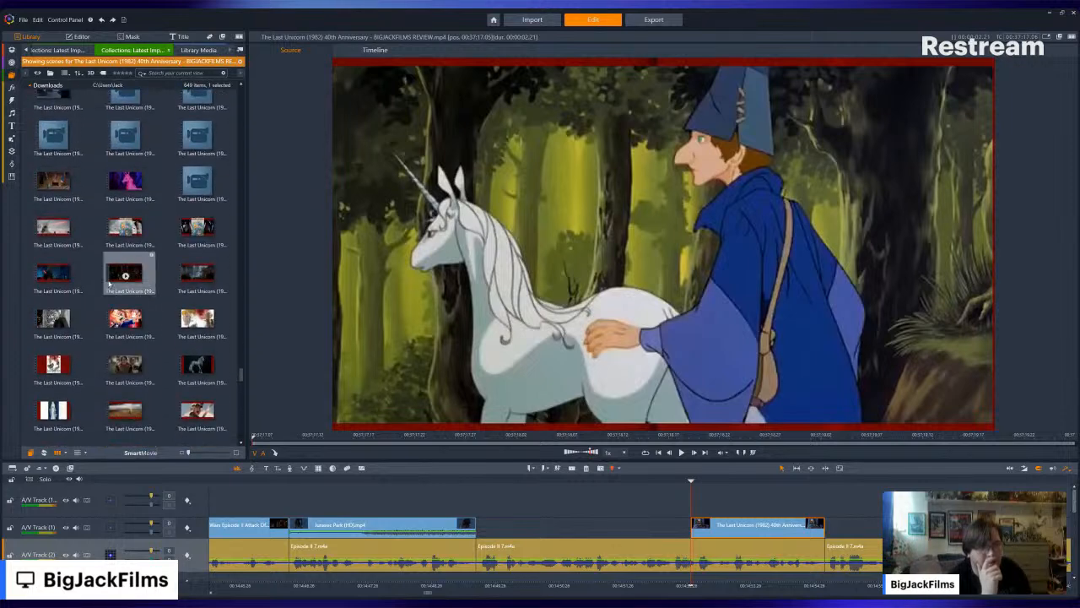
# - Look through the Last Unicorn review scenes around the wizard-and-unicorn shot, from the dark film clips to the snowy forest footage
pyautogui.scroll(-5, 173, 287)
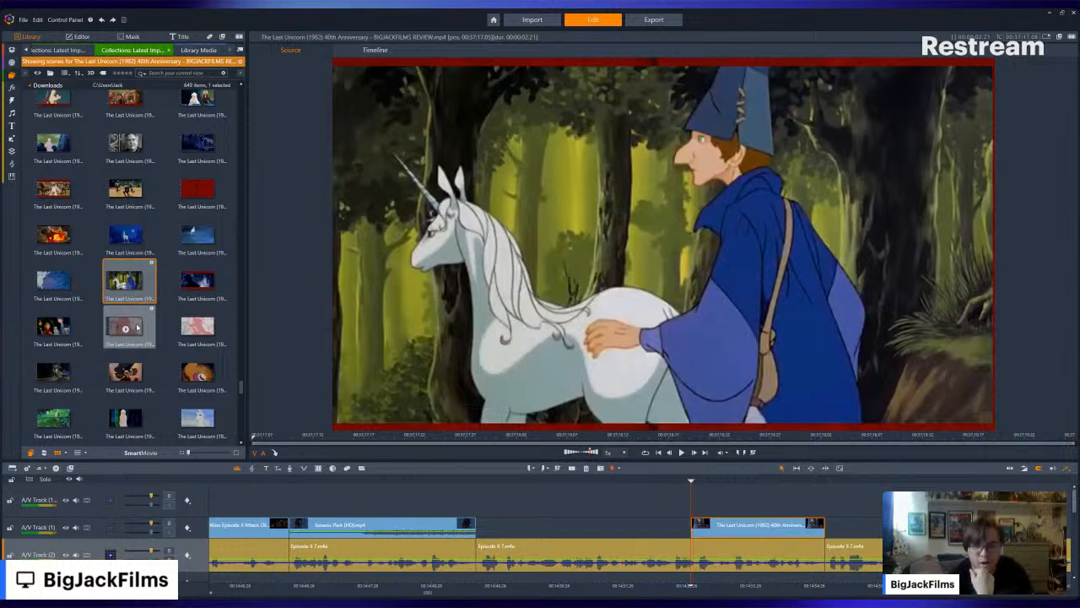
pyautogui.scroll(-4, 168, 270)
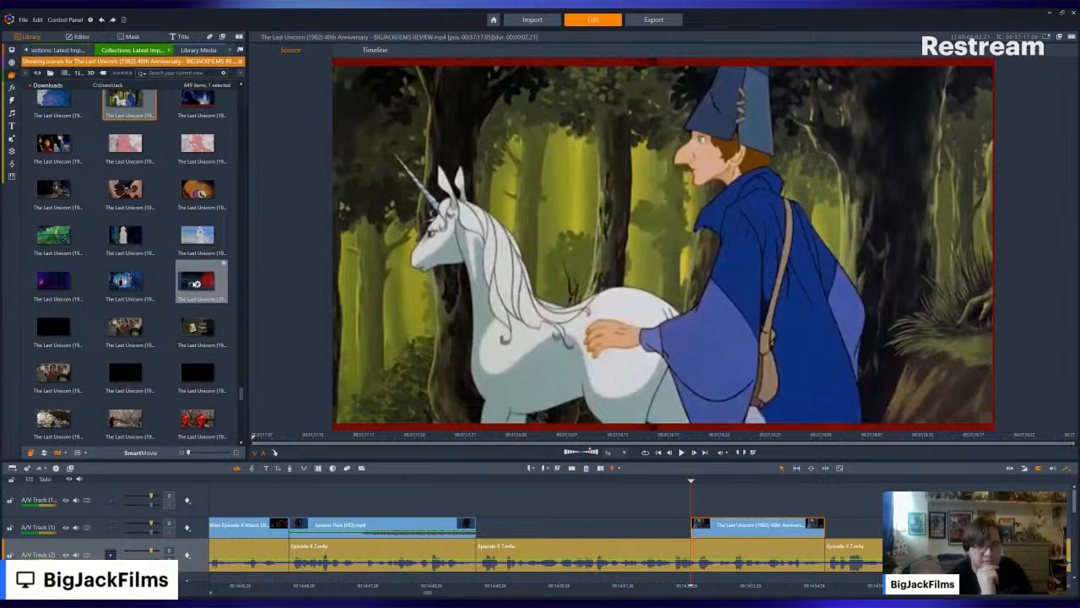
pyautogui.scroll(-4, 203, 270)
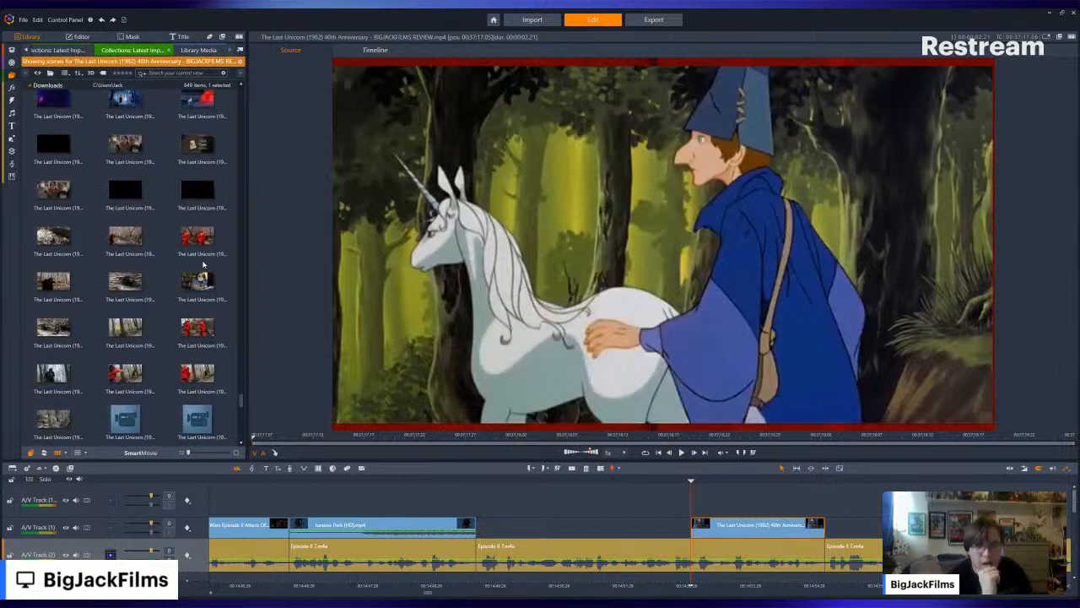
pyautogui.scroll(-4, 203, 266)
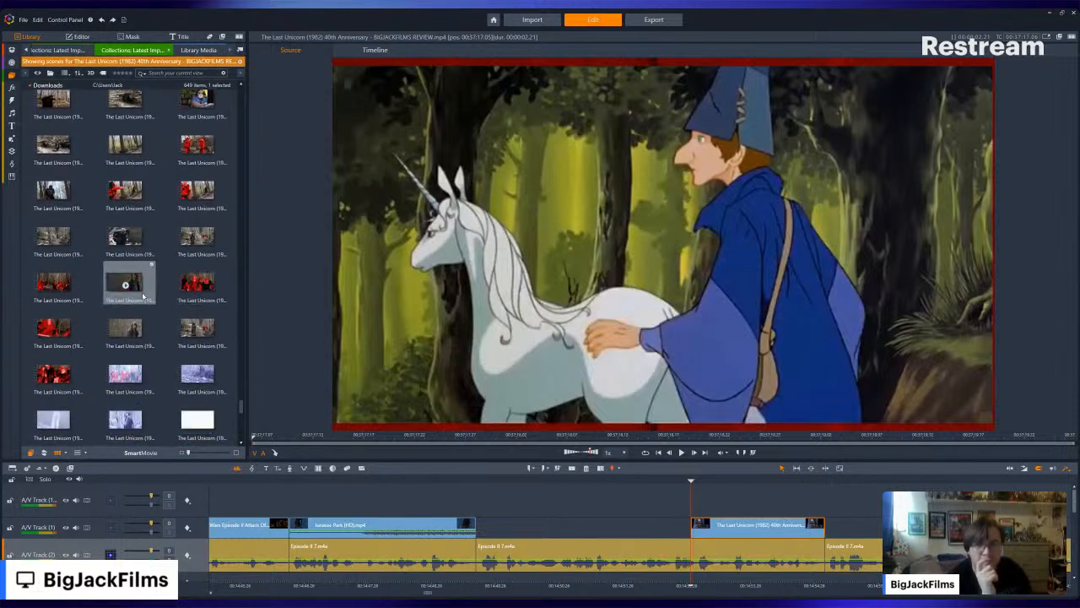
pyautogui.scroll(-5, 168, 278)
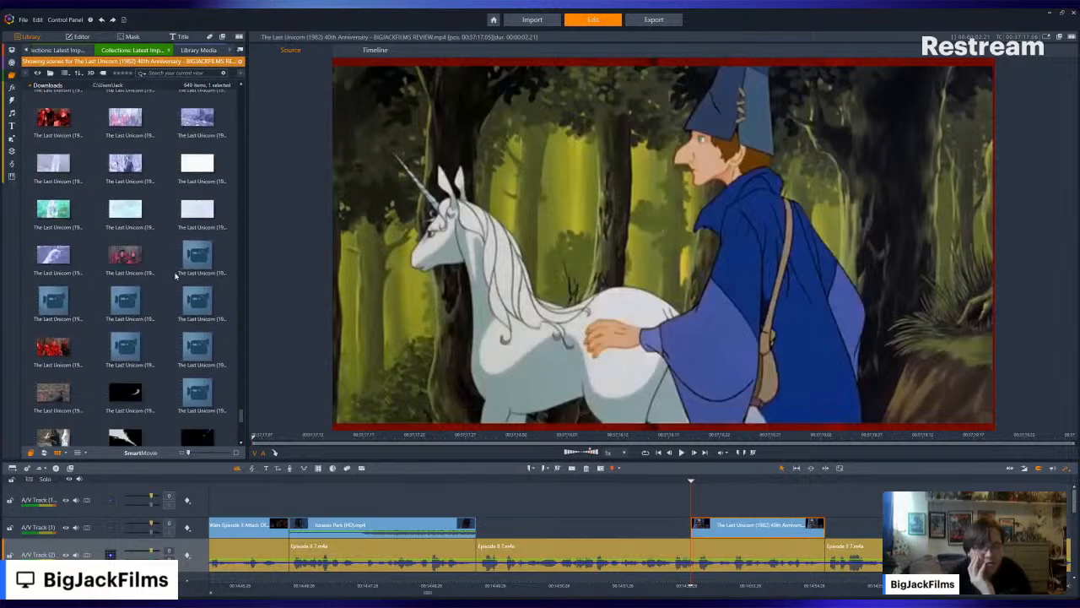
pyautogui.scroll(5, 176, 276)
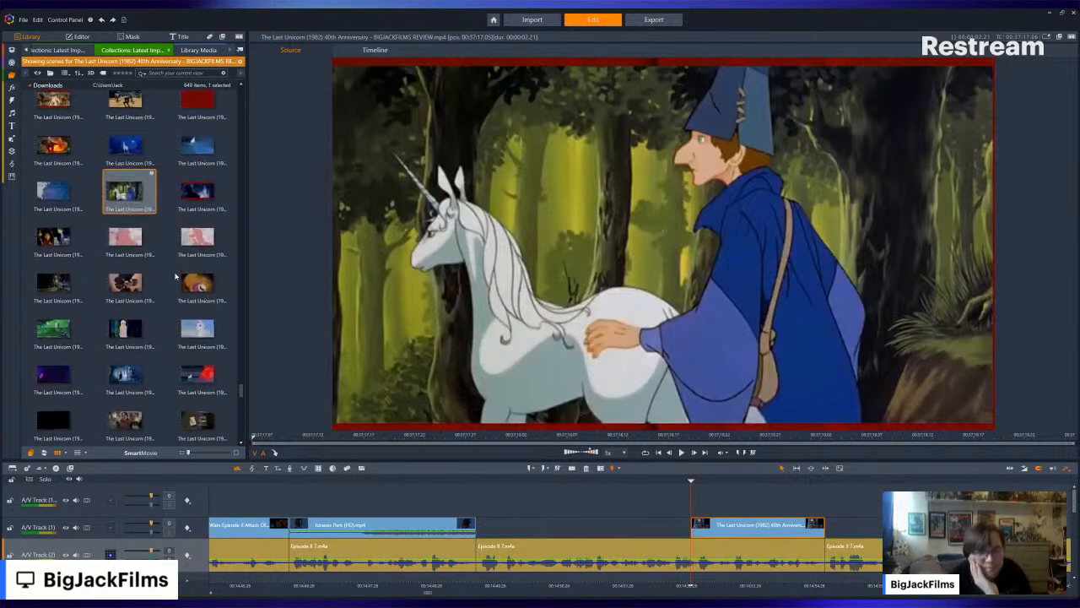
pyautogui.scroll(5, 175, 276)
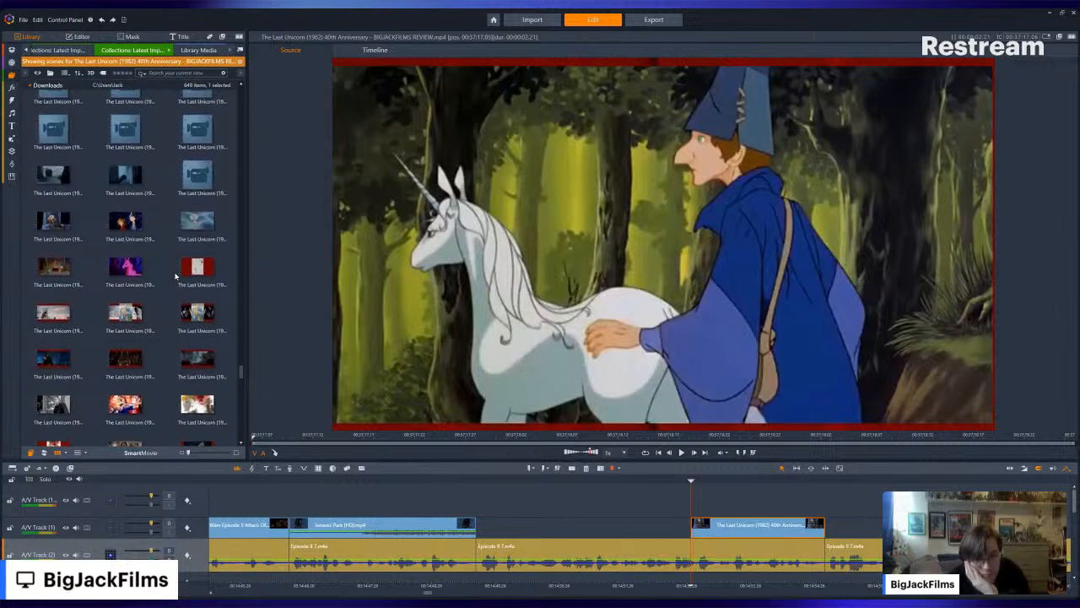
pyautogui.scroll(5, 176, 276)
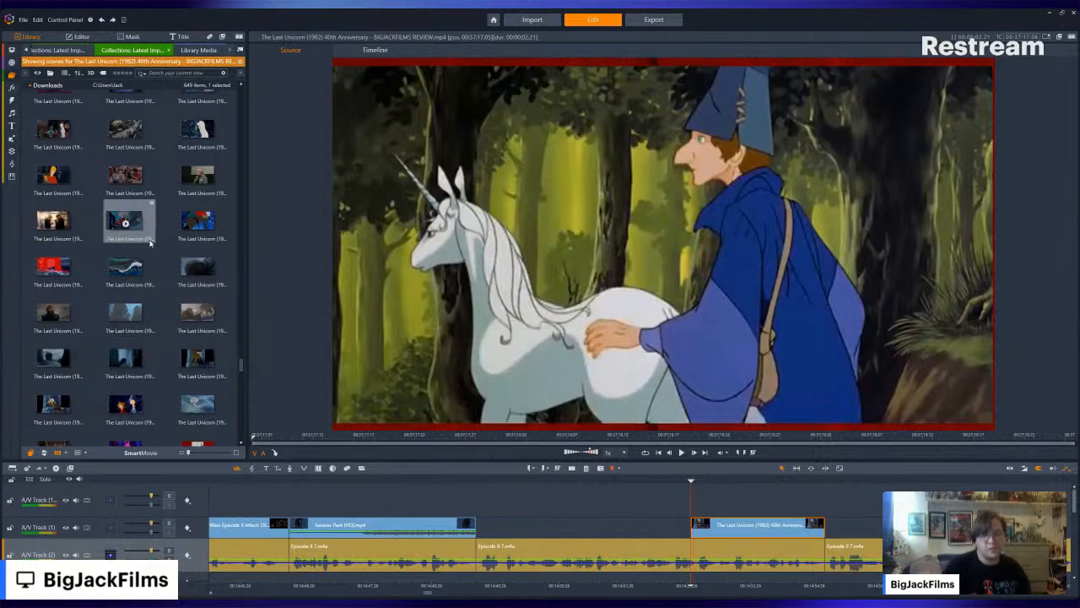
pyautogui.scroll(-5, 160, 276)
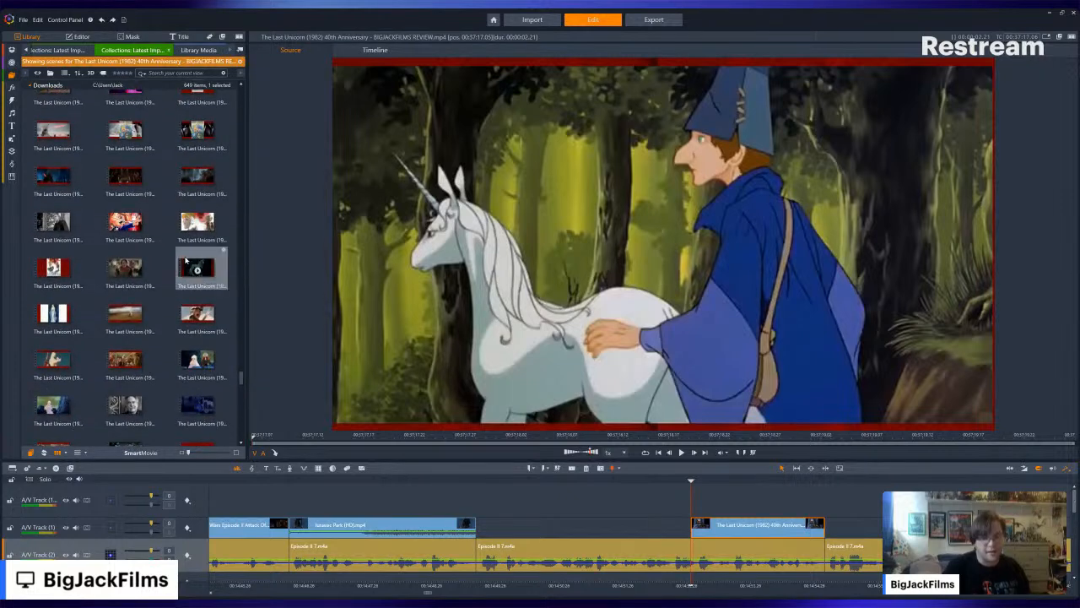
pyautogui.scroll(-5, 186, 260)
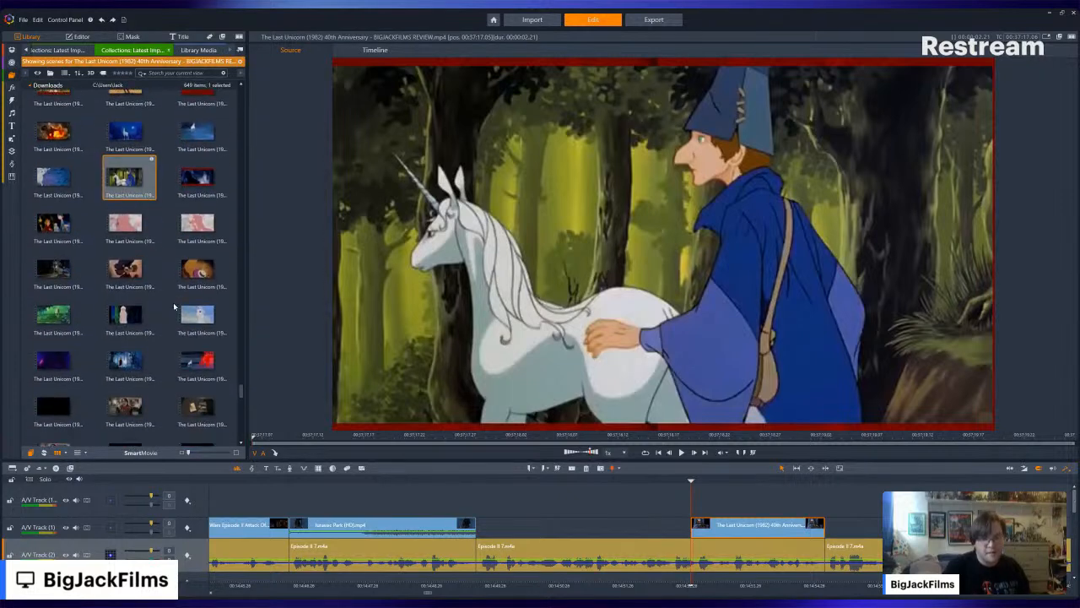
pyautogui.scroll(-5, 174, 289)
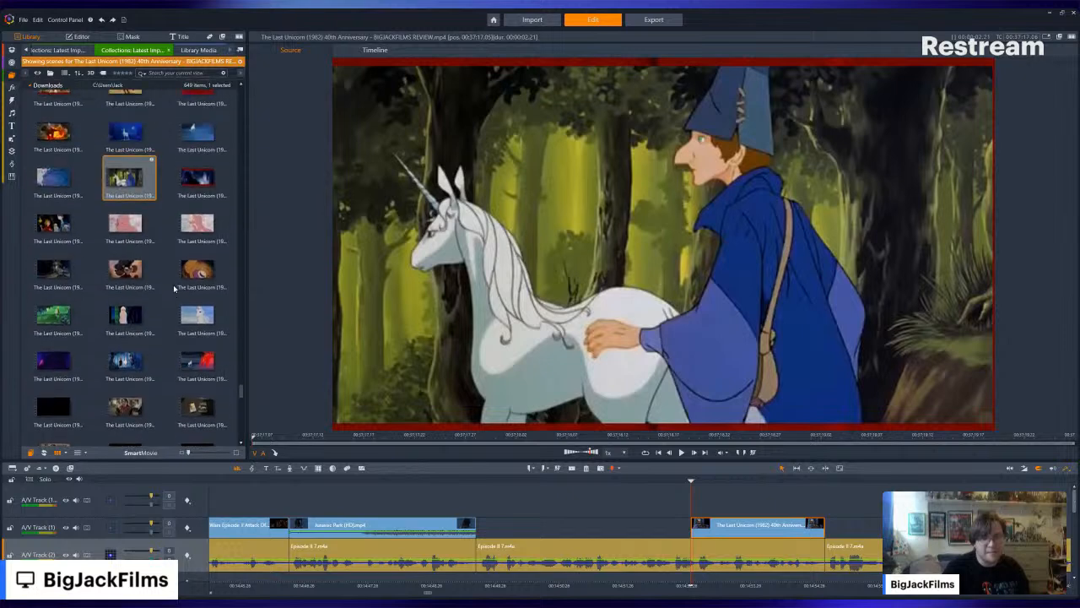
pyautogui.scroll(5, 173, 289)
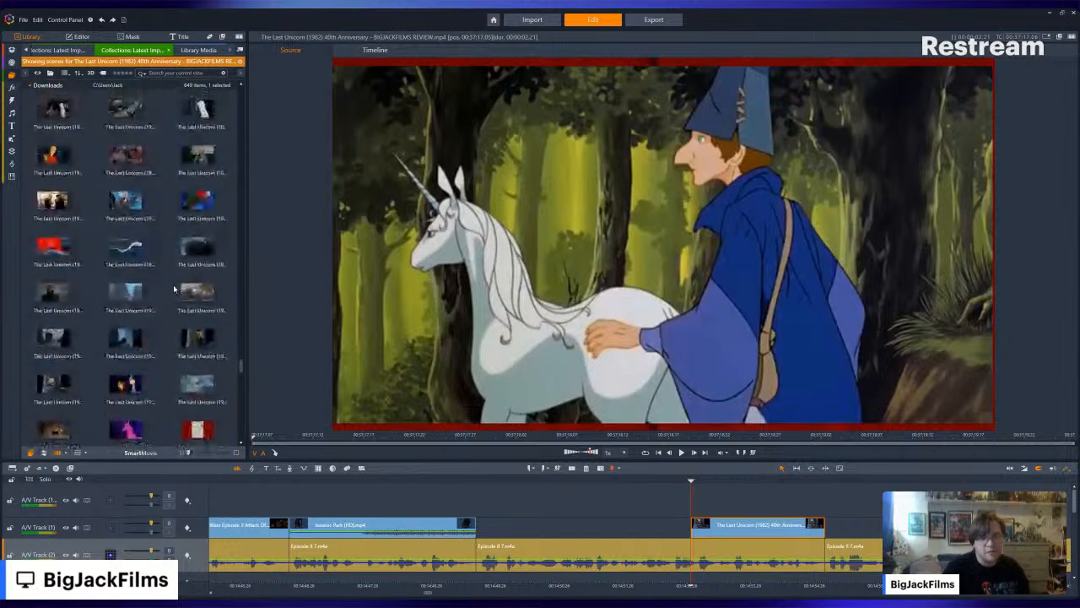
pyautogui.scroll(-3, 173, 284)
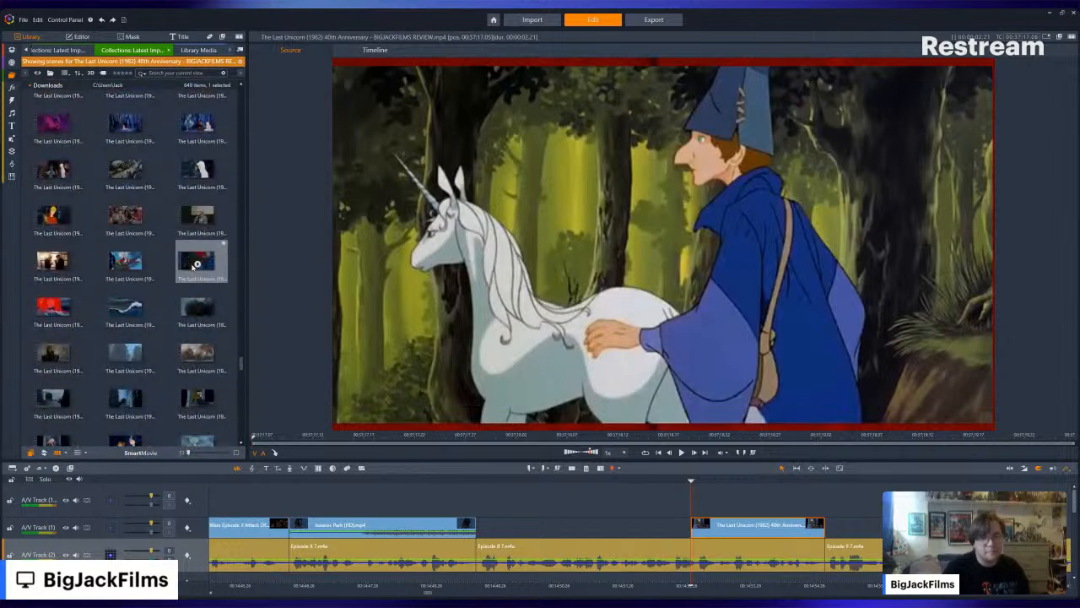
pyautogui.scroll(-3, 176, 293)
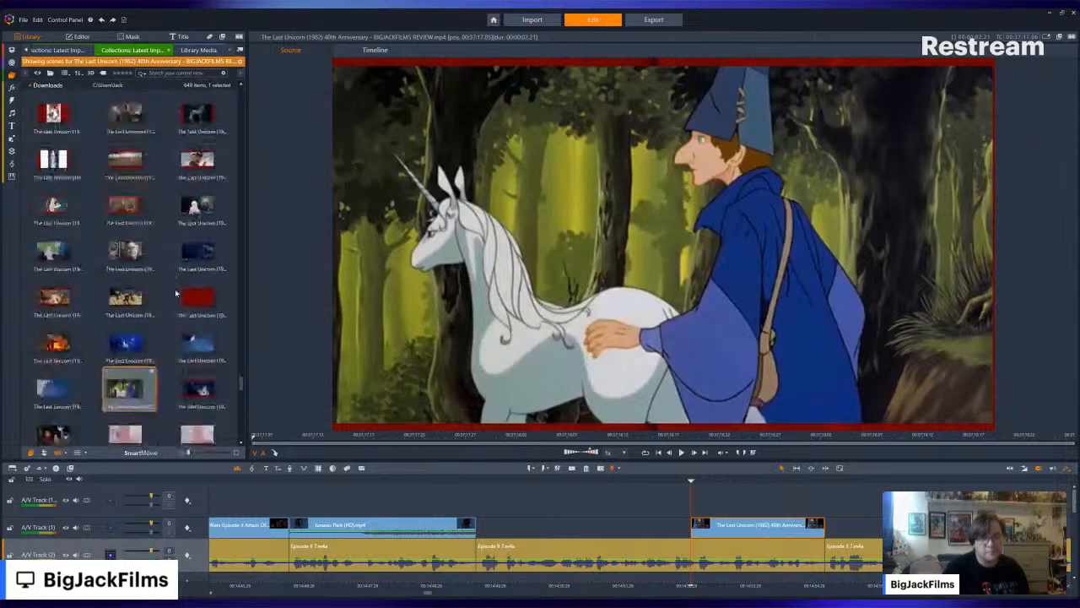
pyautogui.scroll(-3, 174, 288)
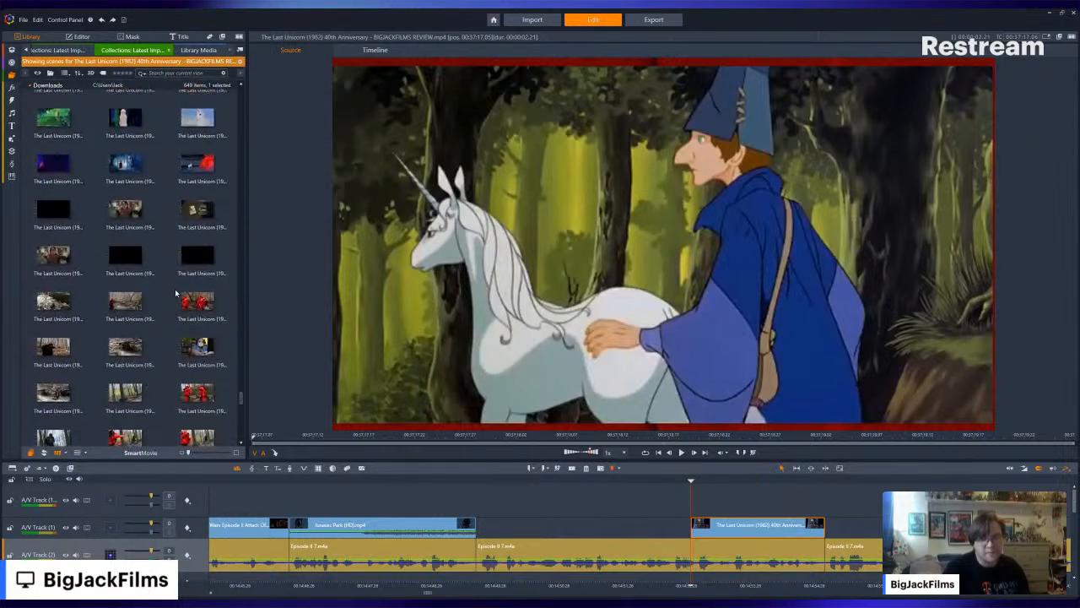
# - Preview the moonlit unicorn, shouting knight, caged unicorn and lilac-dressed maiden scenes of the Last Unicorn review
pyautogui.scroll(5, 175, 289)
pyautogui.click(198, 346)
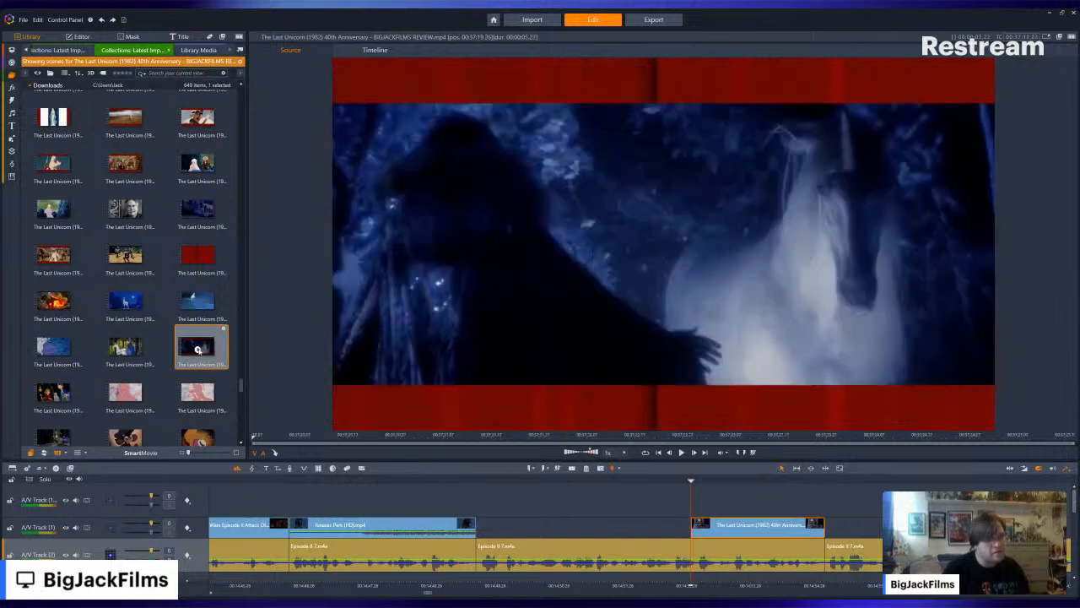
pyautogui.click(129, 299)
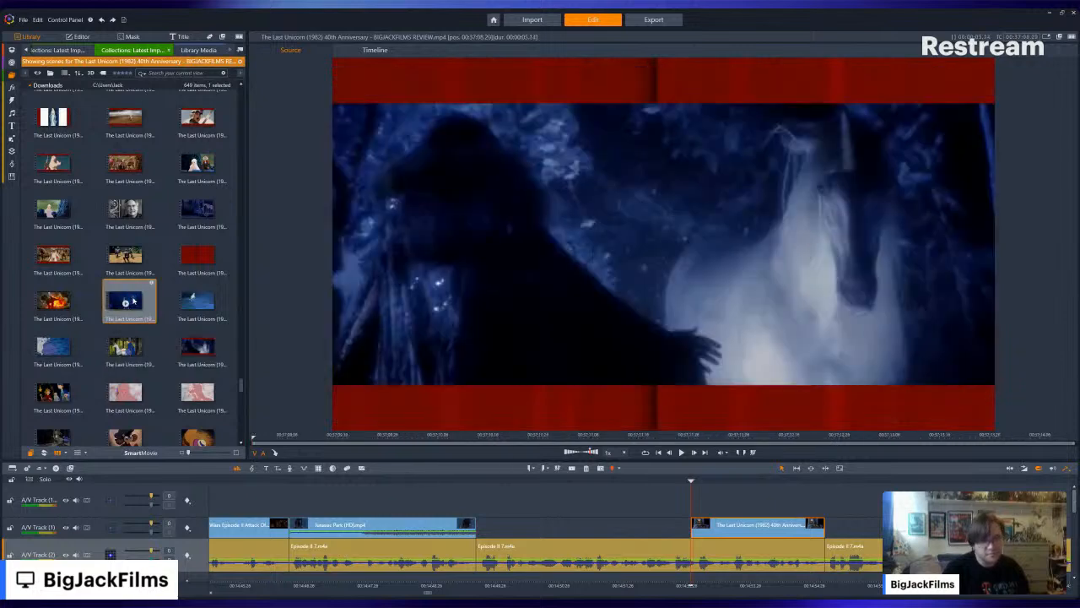
pyautogui.scroll(5, 190, 270)
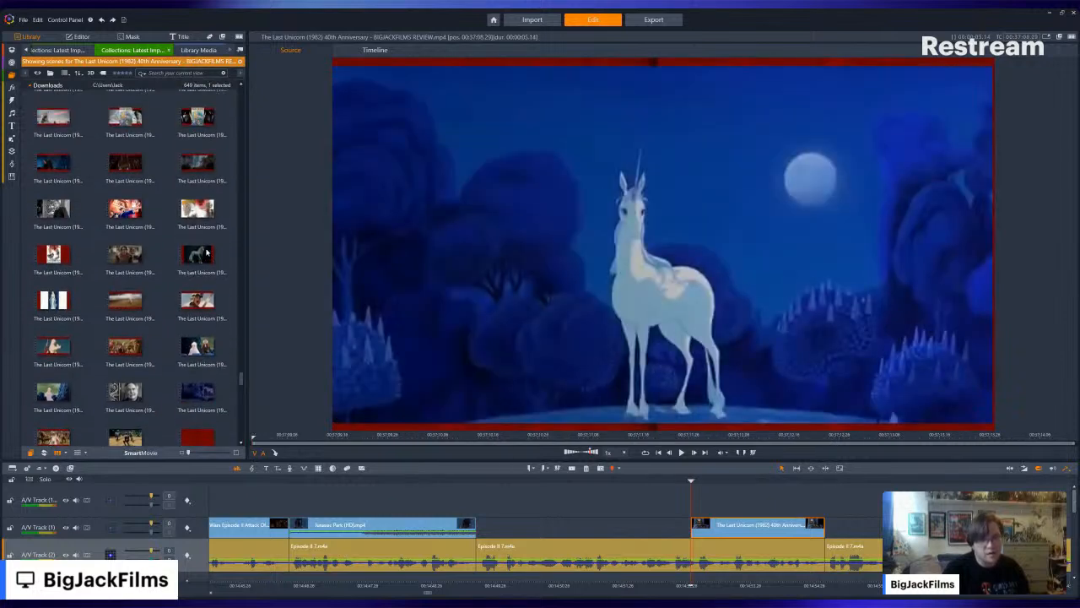
pyautogui.click(206, 253)
pyautogui.click(203, 295)
pyautogui.scroll(-5, 211, 253)
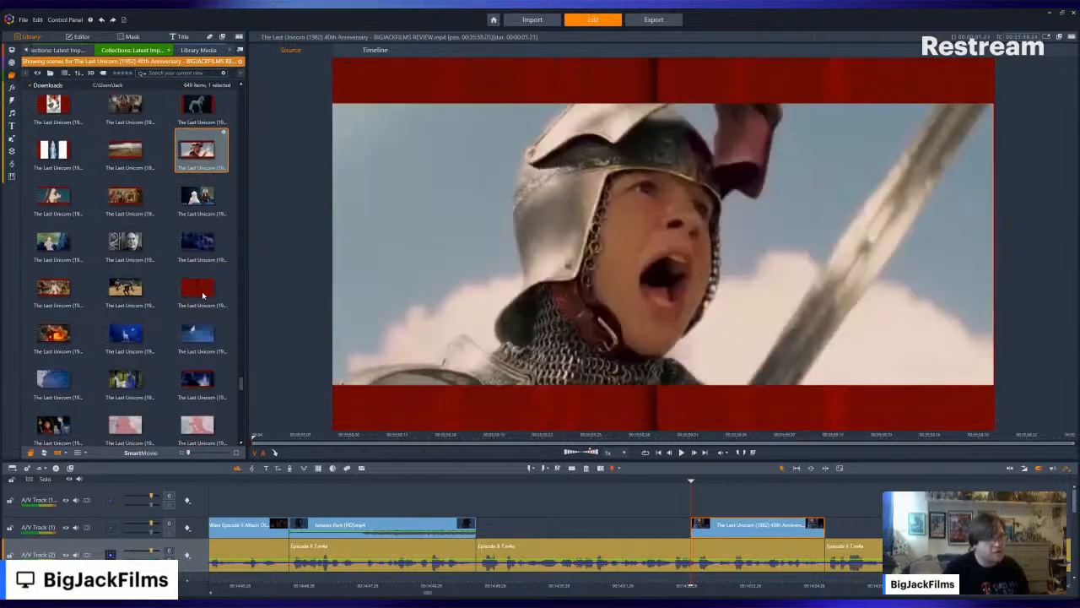
pyautogui.click(213, 209)
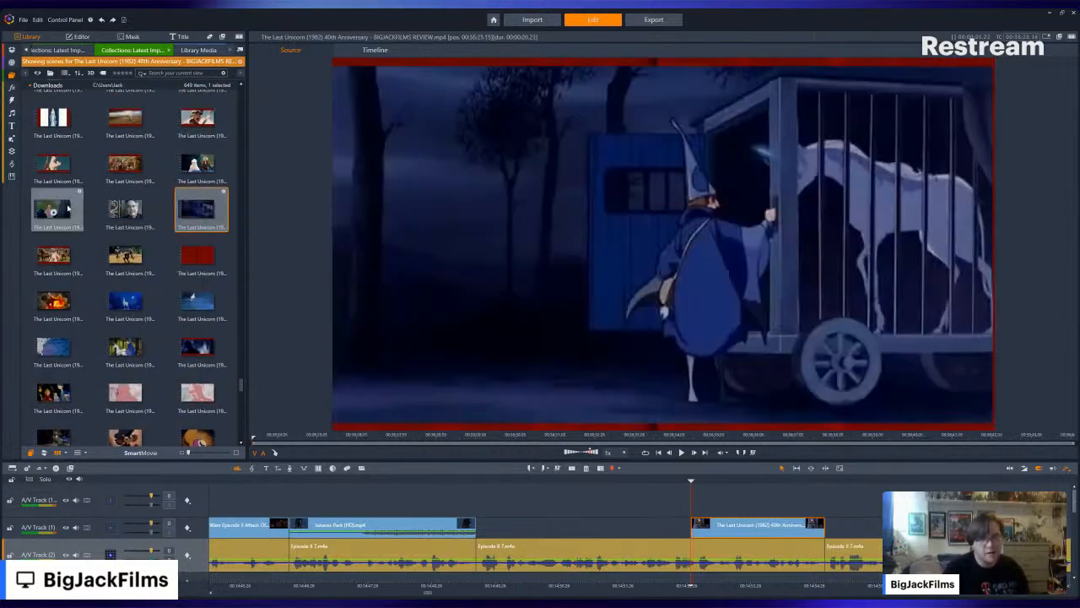
pyautogui.click(54, 213)
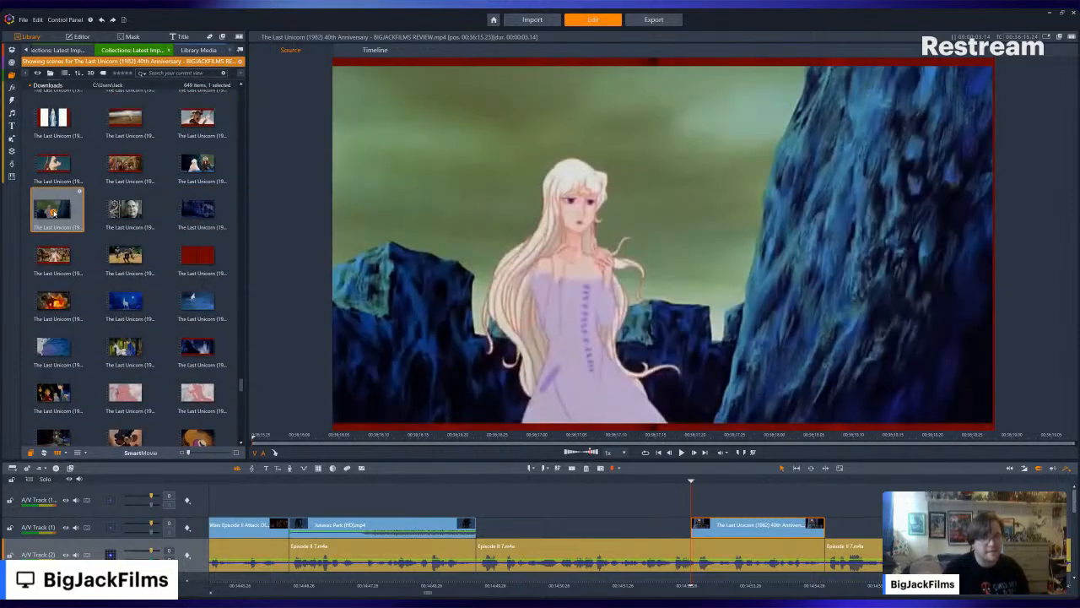
pyautogui.click(98, 204)
# - Preview the scene of the white-haired woman clutching a pale wrap beside the green pillar
pyautogui.scroll(-5, 126, 221)
pyautogui.scroll(-5, 132, 226)
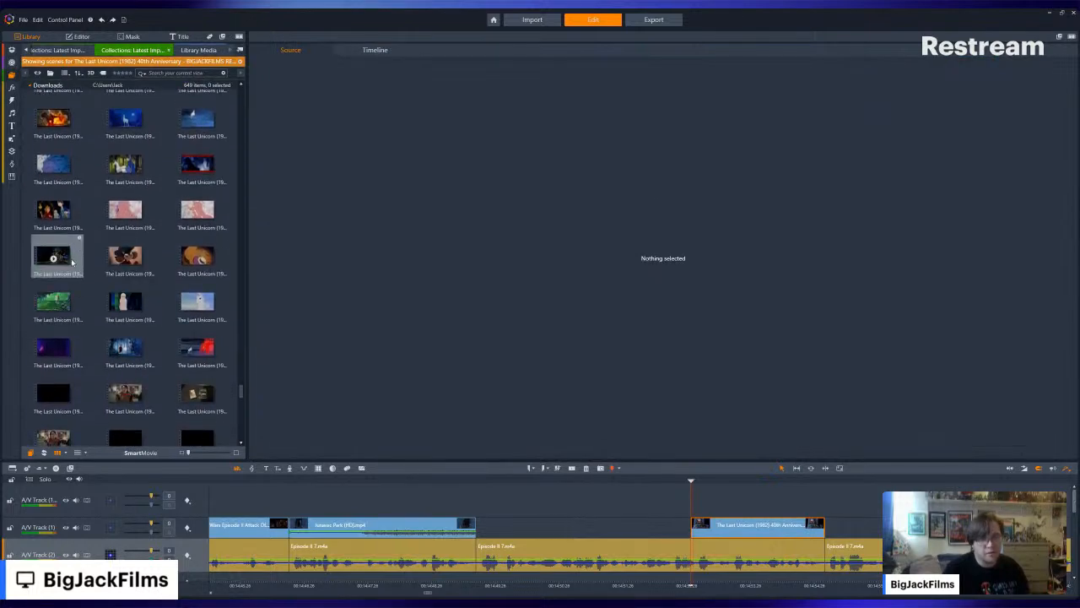
pyautogui.click(132, 122)
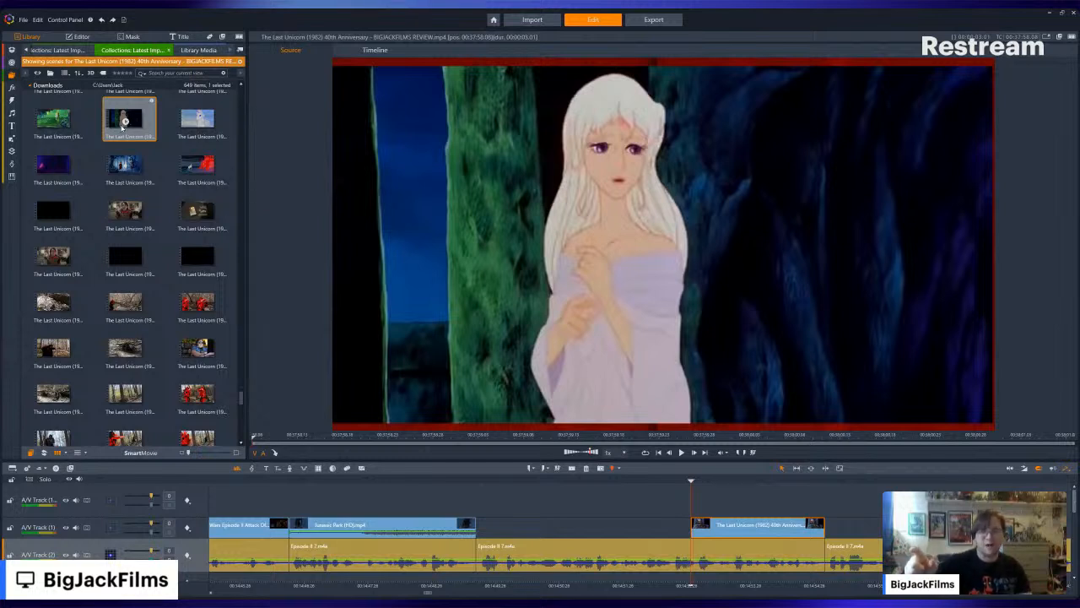
pyautogui.click(125, 120)
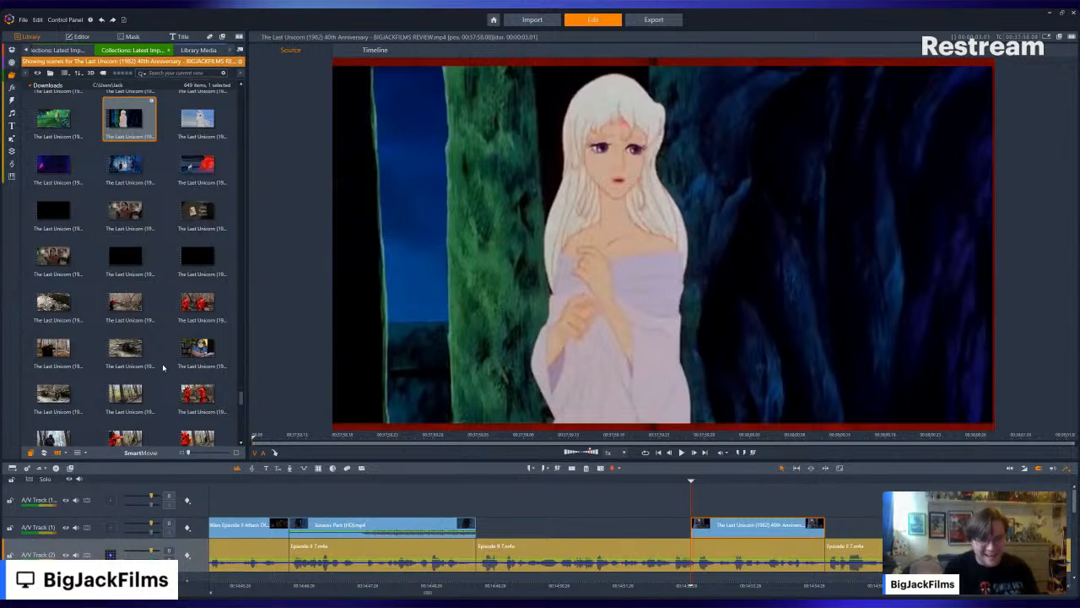
# - Look through the live-action forest, red-costume and unicorn scenes of the Last Unicorn review and preview the red-painted stone wall scene
pyautogui.scroll(-3, 161, 272)
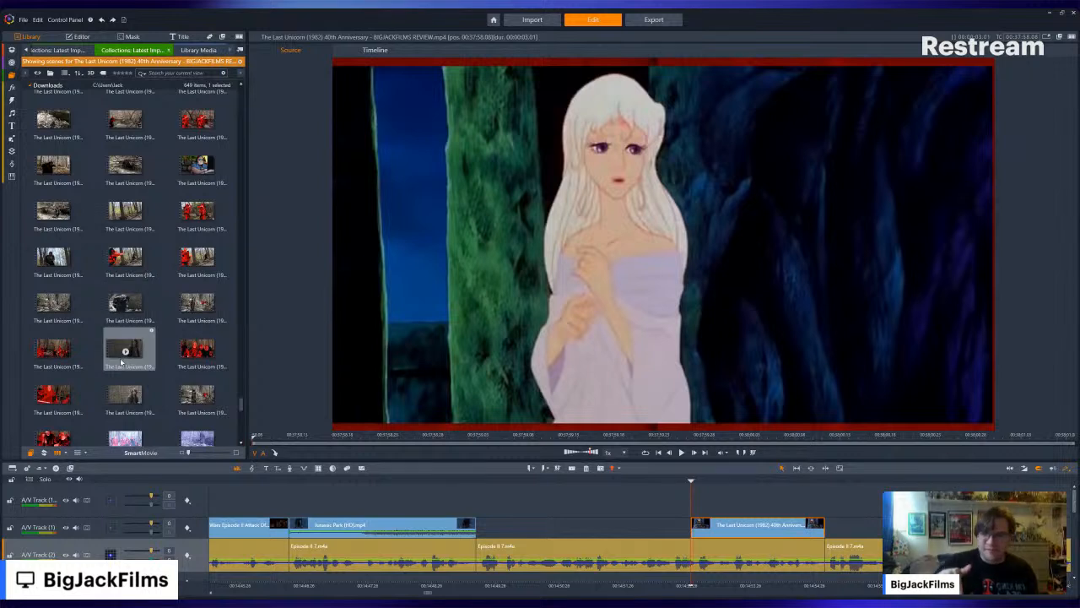
pyautogui.scroll(-4, 163, 328)
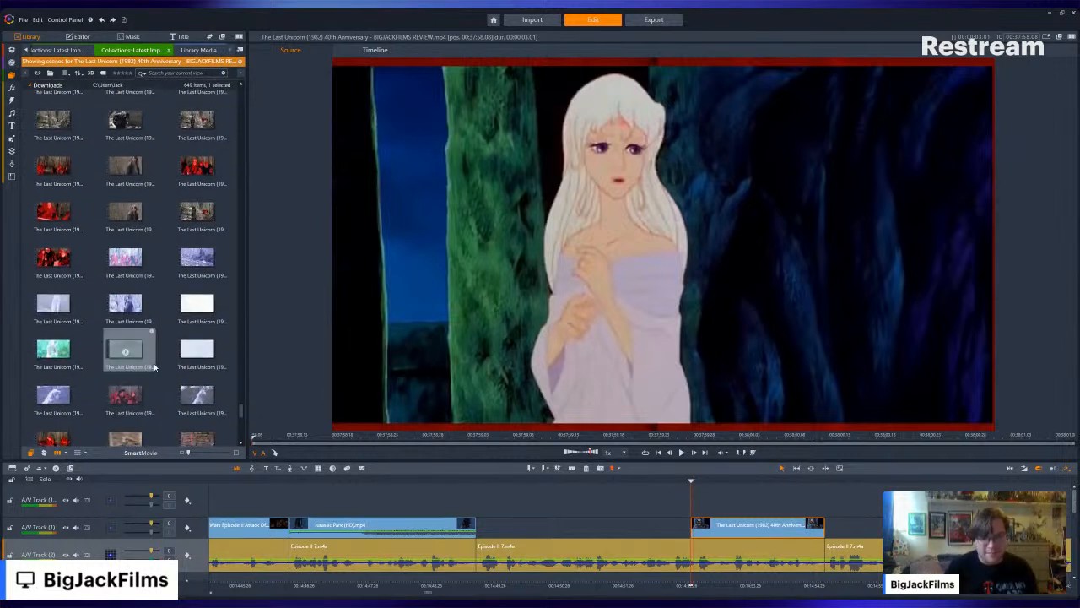
pyautogui.scroll(-5, 161, 305)
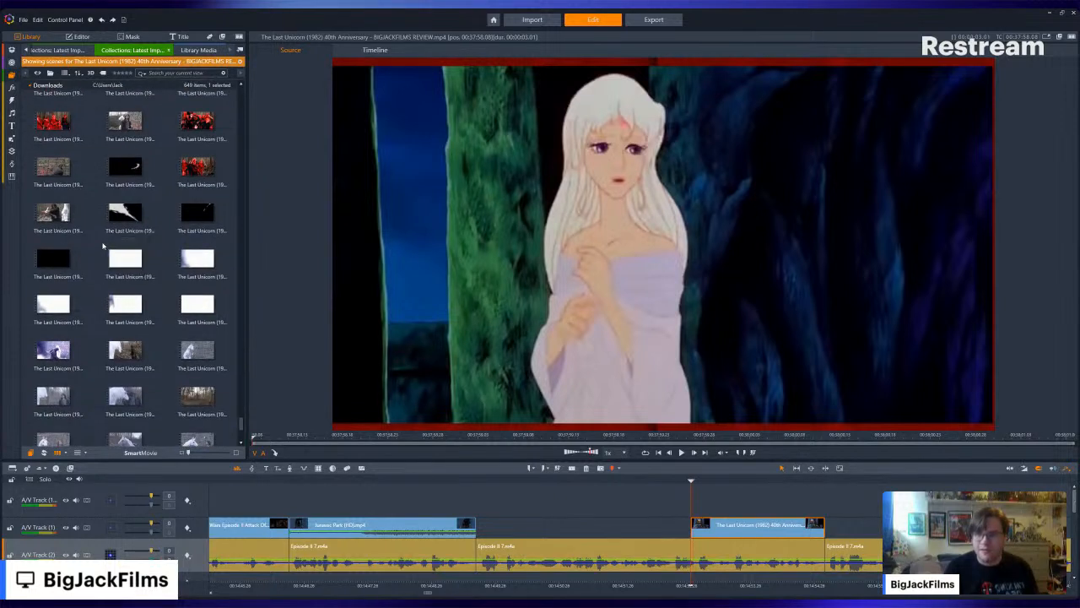
pyautogui.scroll(-4, 135, 287)
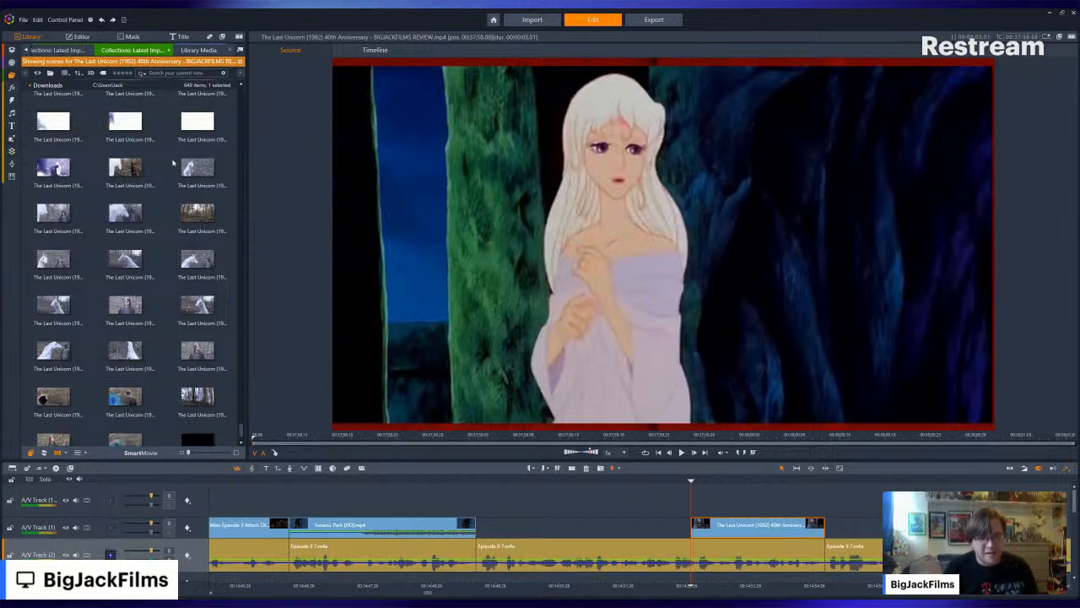
pyautogui.scroll(6, 135, 175)
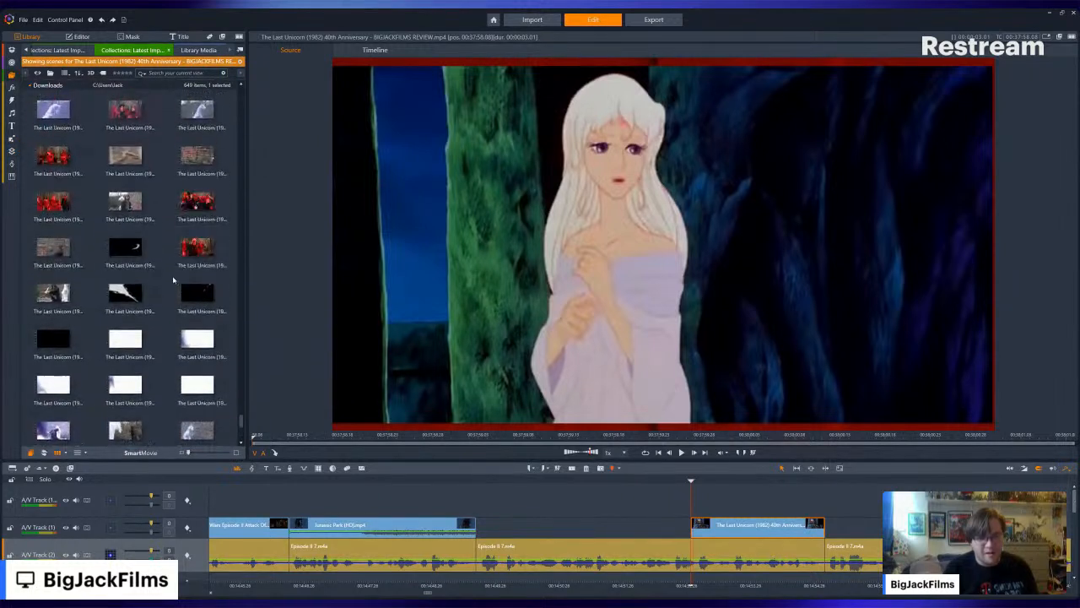
pyautogui.scroll(4, 165, 207)
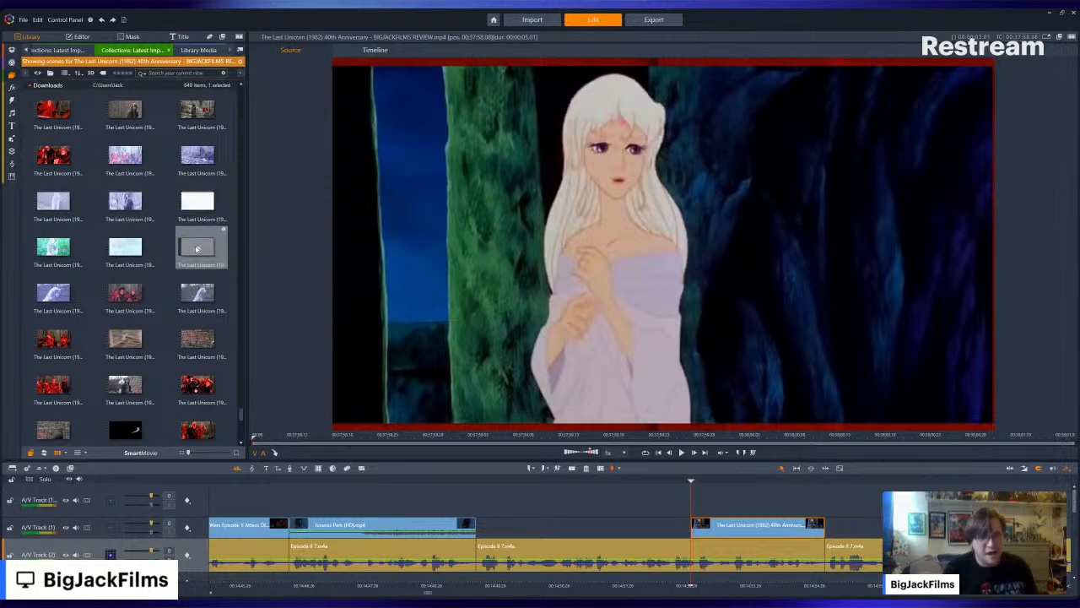
pyautogui.scroll(-4, 199, 248)
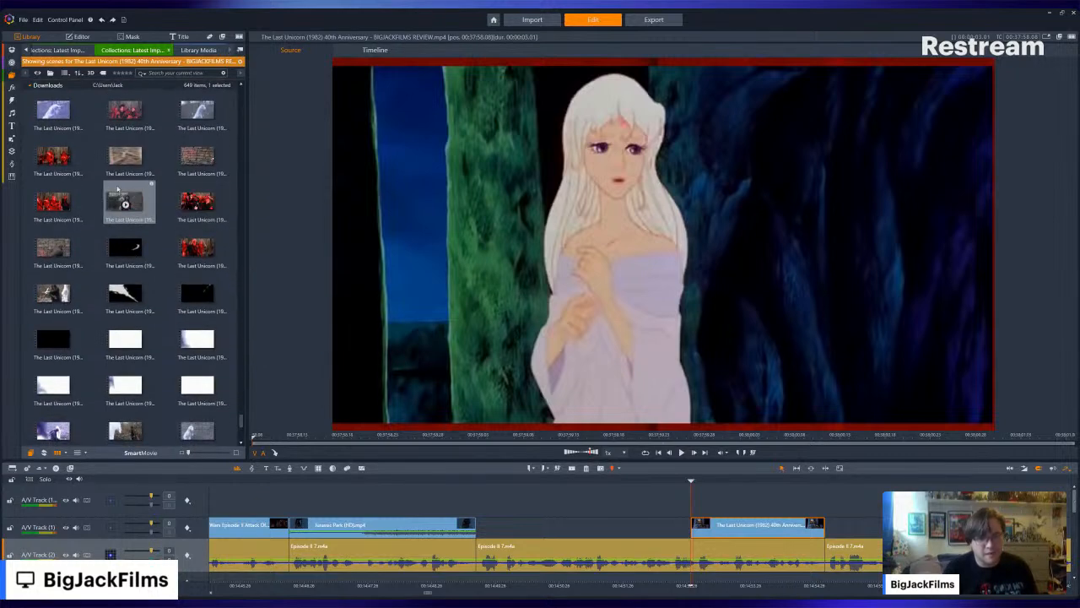
pyautogui.click(197, 155)
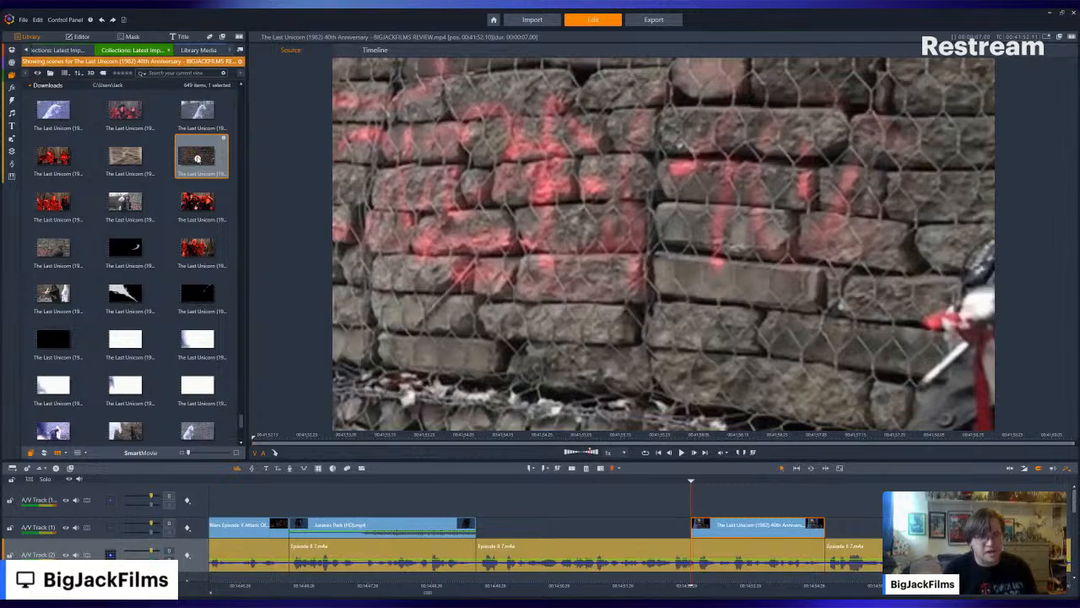
pyautogui.press('space')
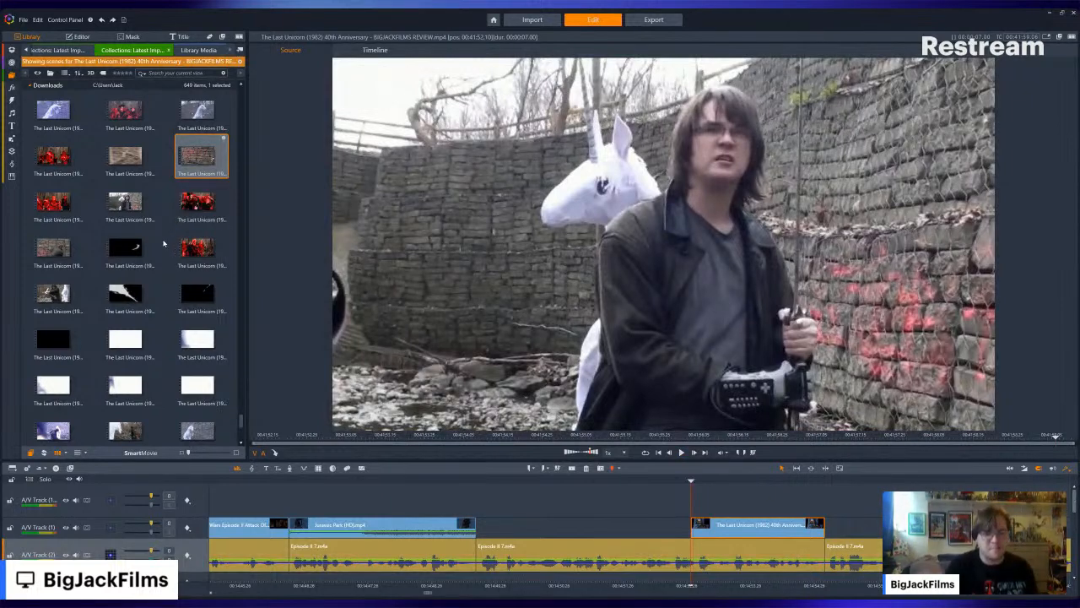
# - Search back through the earlier Last Unicorn review scenes and preview the horned dragon clip
pyautogui.scroll(-1, 170, 233)
pyautogui.scroll(10, 165, 237)
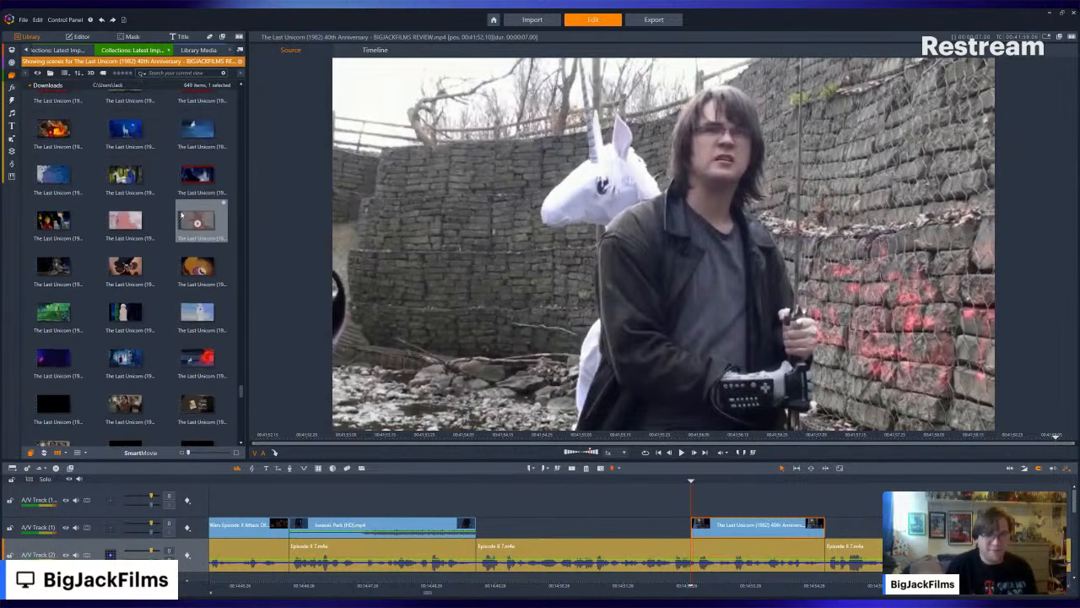
pyautogui.scroll(9, 714, 546)
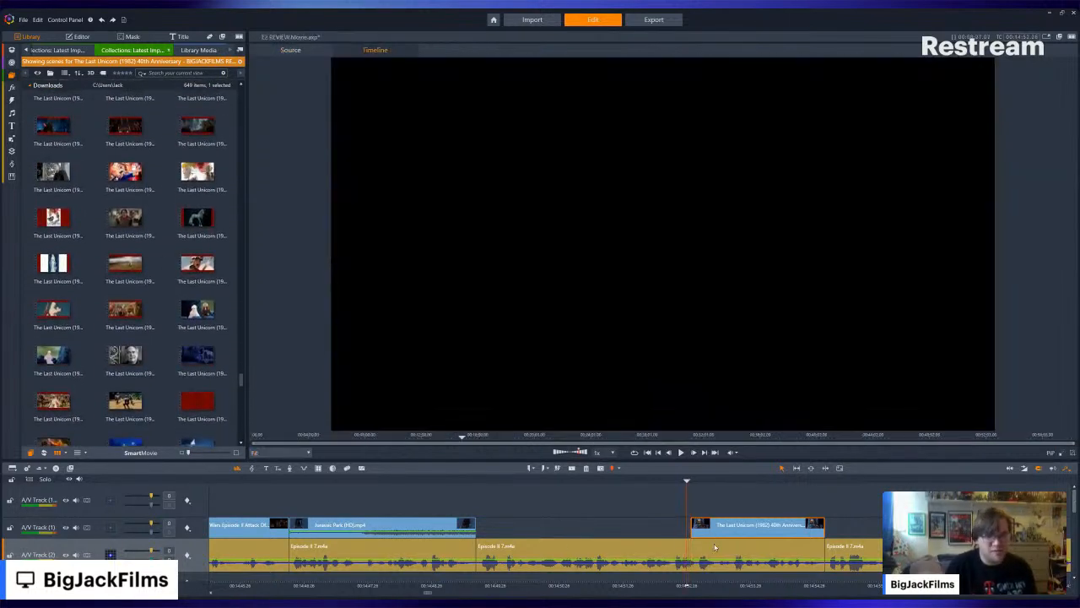
pyautogui.scroll(10, 155, 194)
pyautogui.scroll(10, 157, 203)
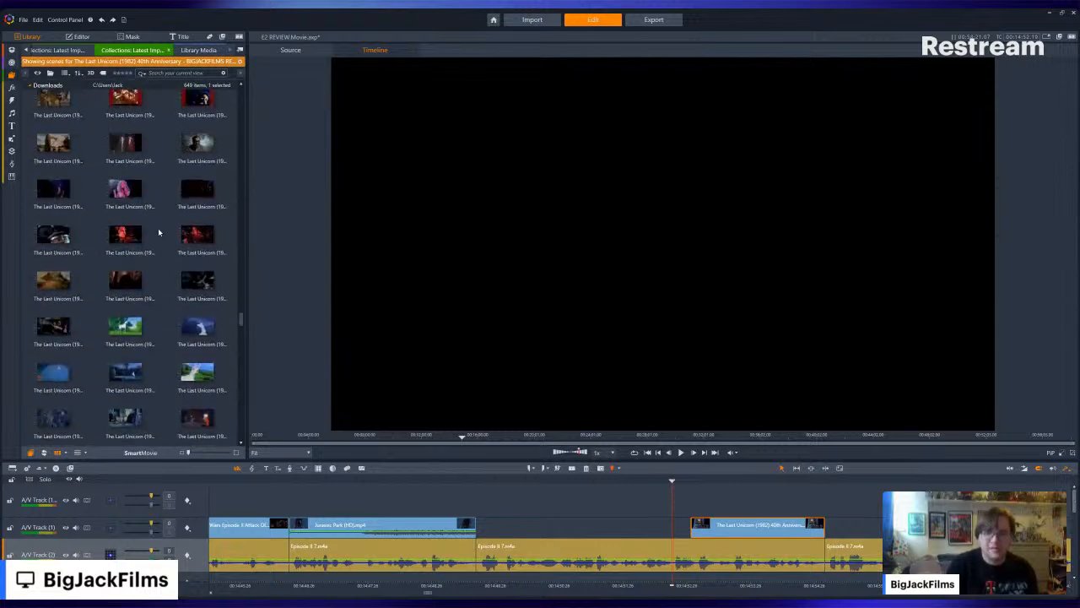
pyautogui.scroll(10, 160, 238)
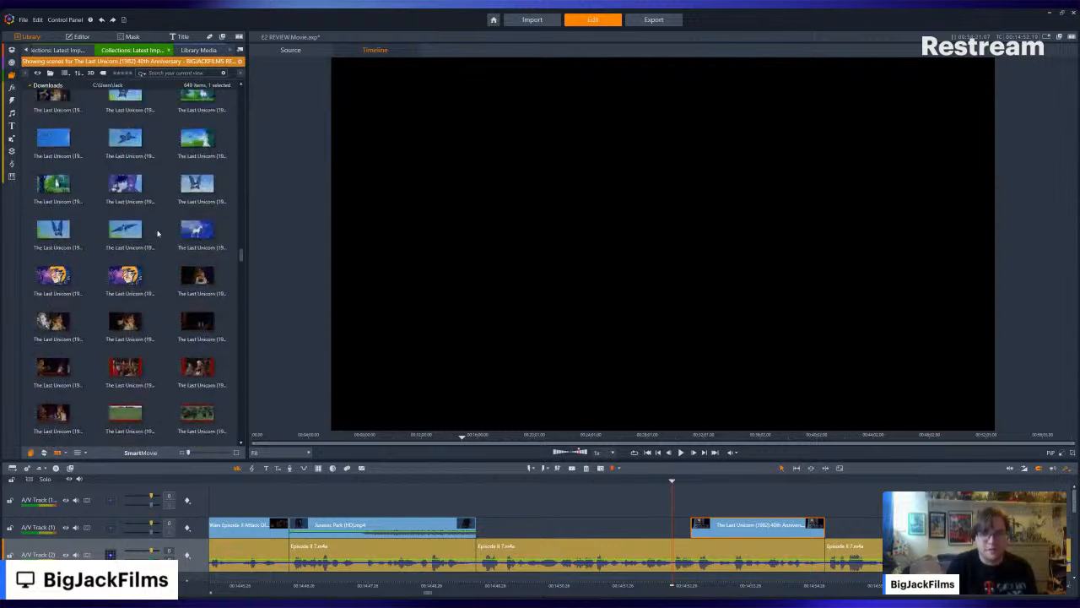
pyautogui.scroll(5, 157, 234)
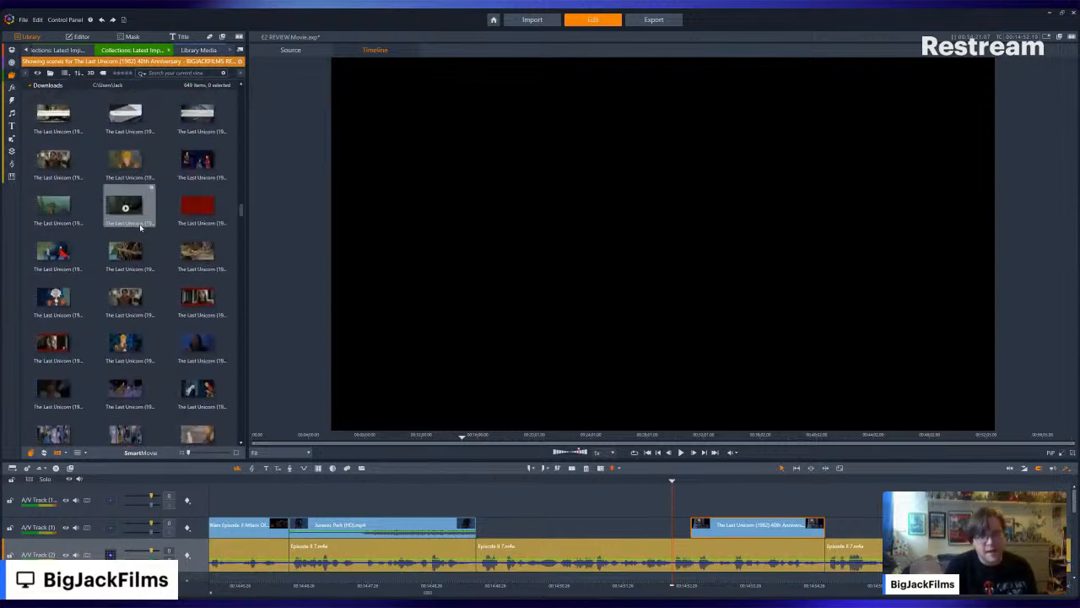
pyautogui.click(139, 224)
pyautogui.scroll(6, 141, 228)
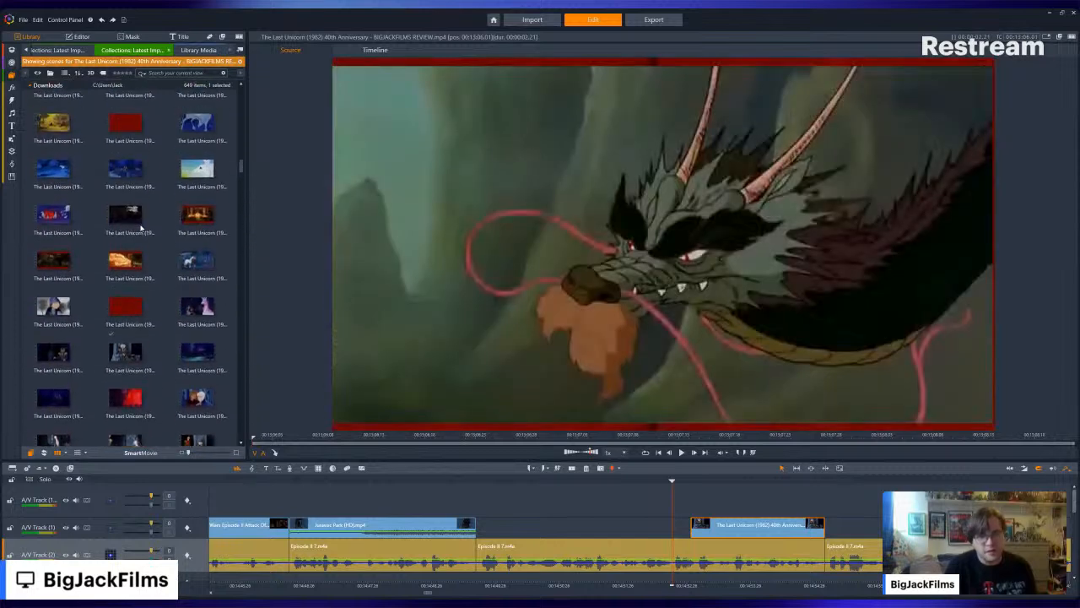
# - Look through the Last Unicorn review scenes following the dragon clip and preview the costumed riders on horseback
pyautogui.scroll(-8, 141, 228)
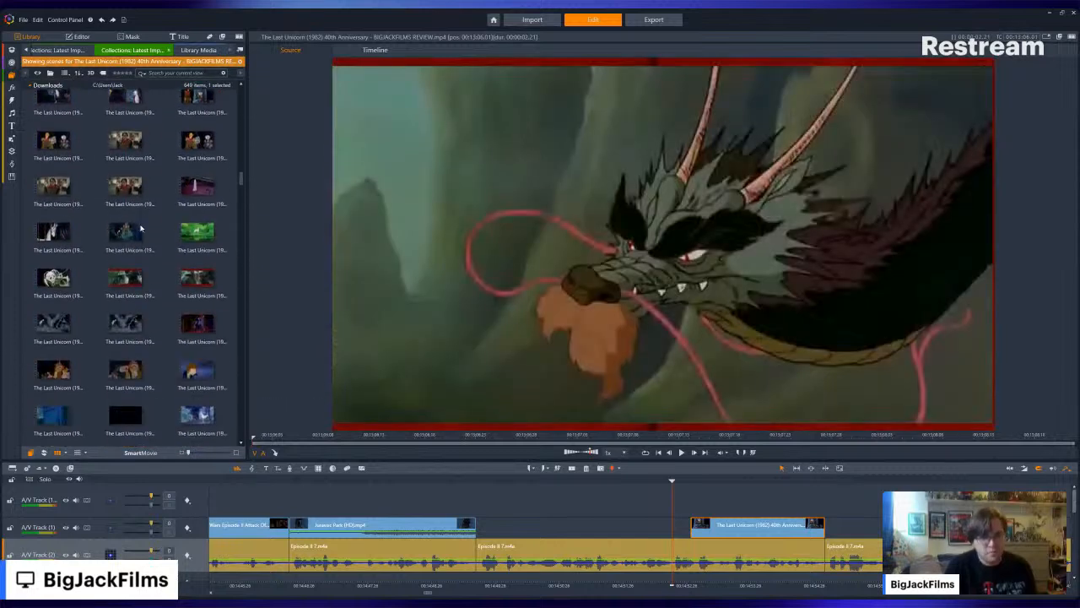
pyautogui.scroll(-6, 141, 227)
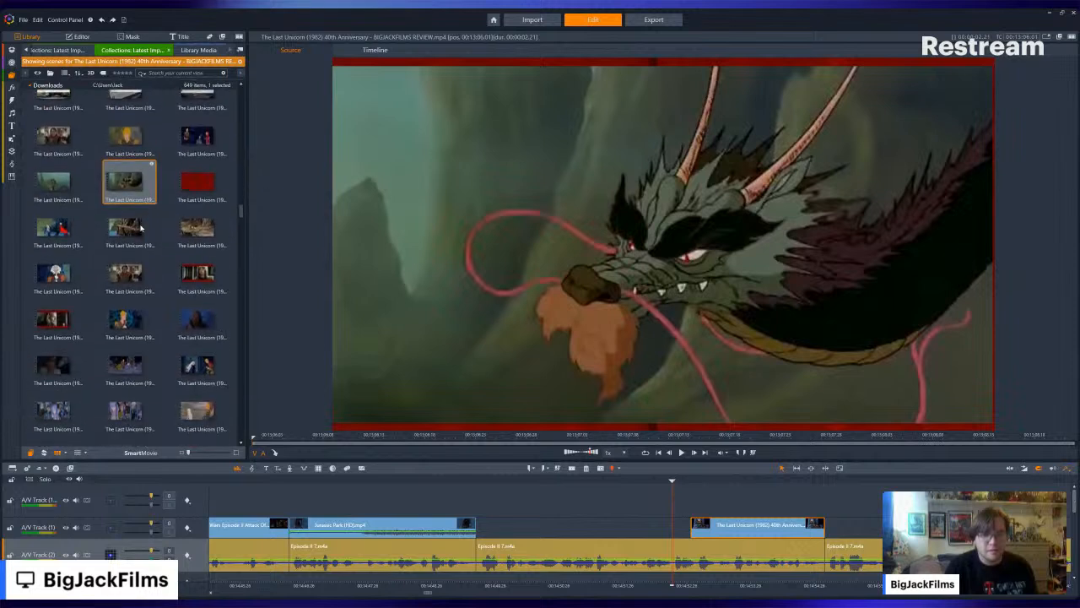
pyautogui.scroll(4, 131, 245)
pyautogui.scroll(-1, 120, 264)
pyautogui.scroll(-5, 120, 264)
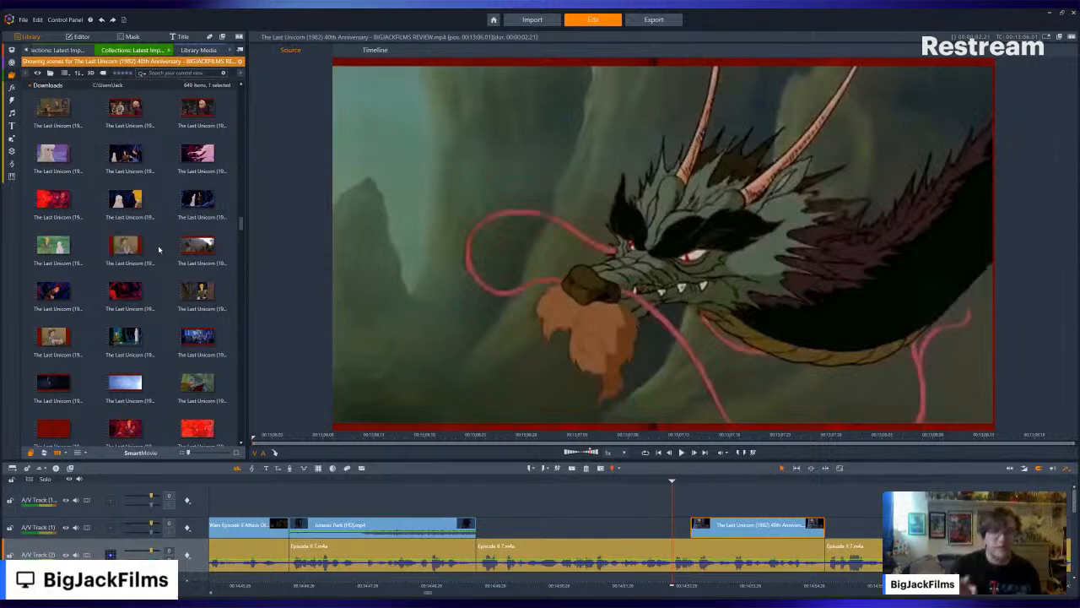
pyautogui.scroll(-5, 159, 248)
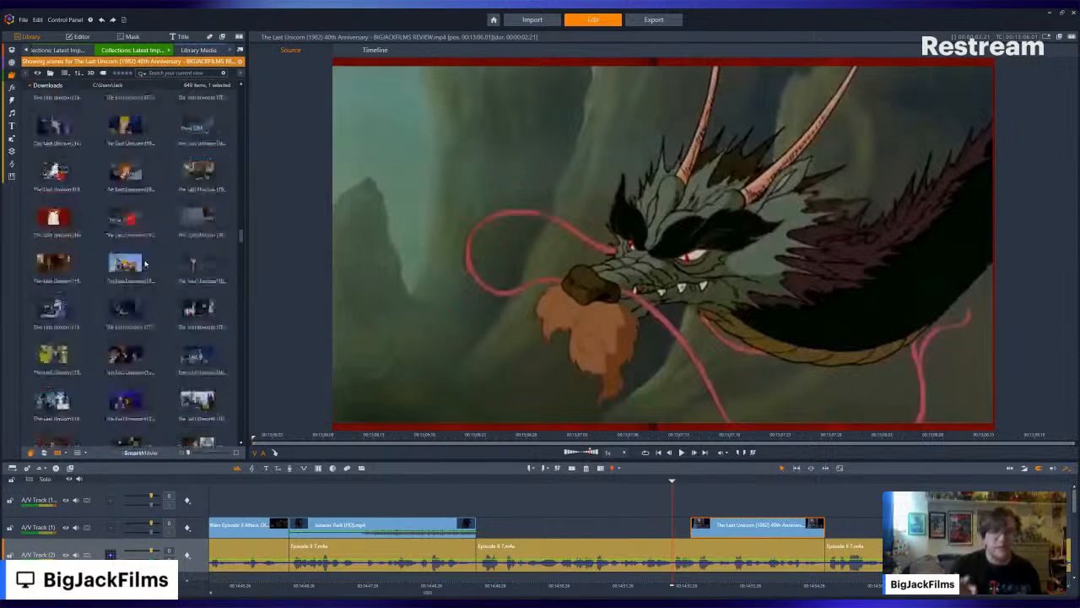
pyautogui.scroll(-1, 145, 264)
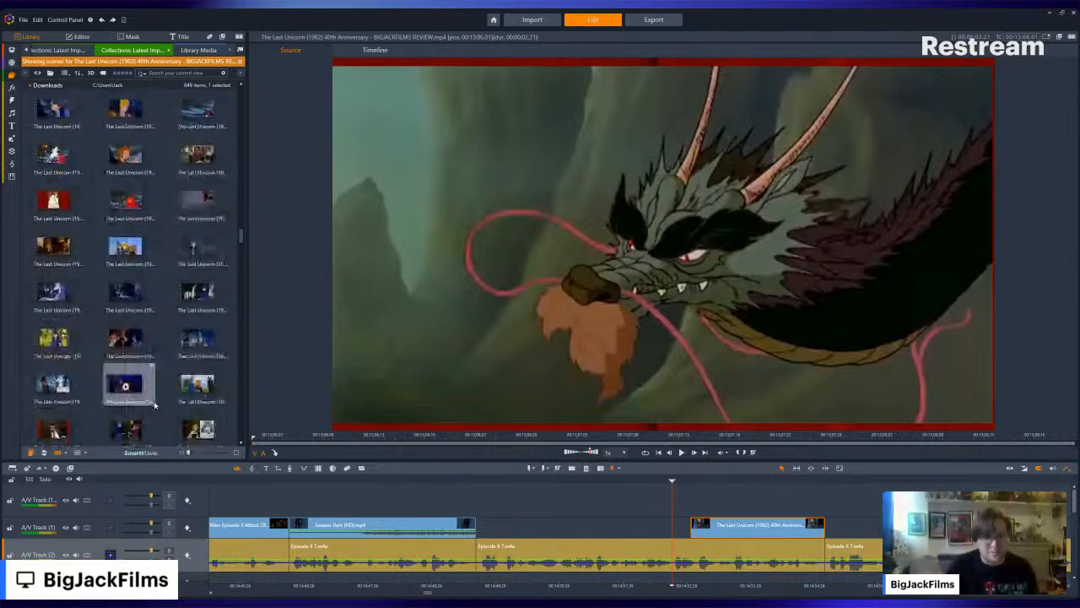
pyautogui.scroll(-4, 161, 304)
pyautogui.scroll(-6, 160, 287)
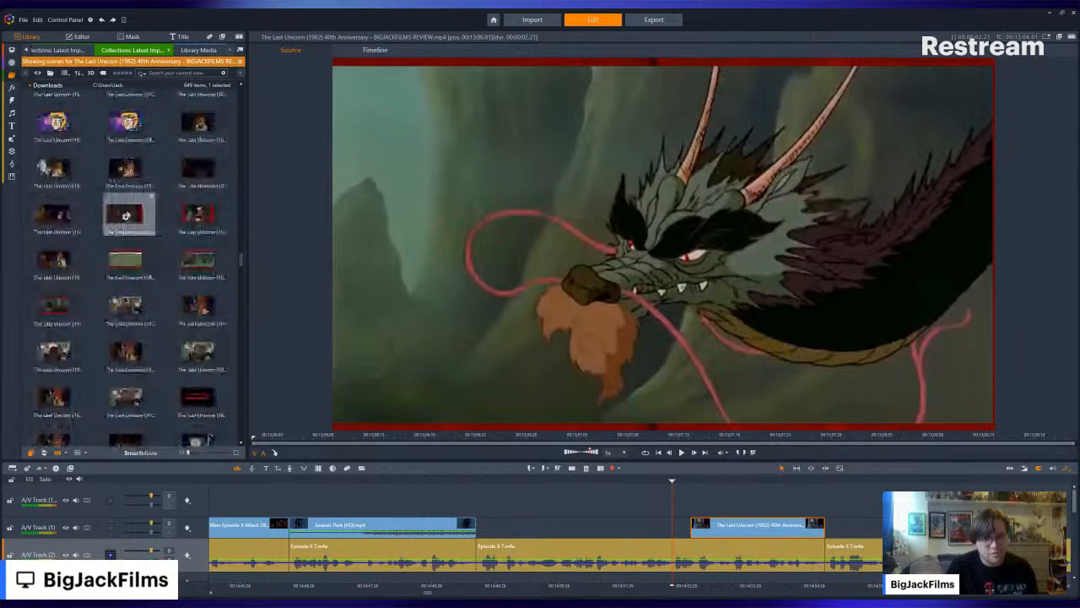
pyautogui.click(126, 216)
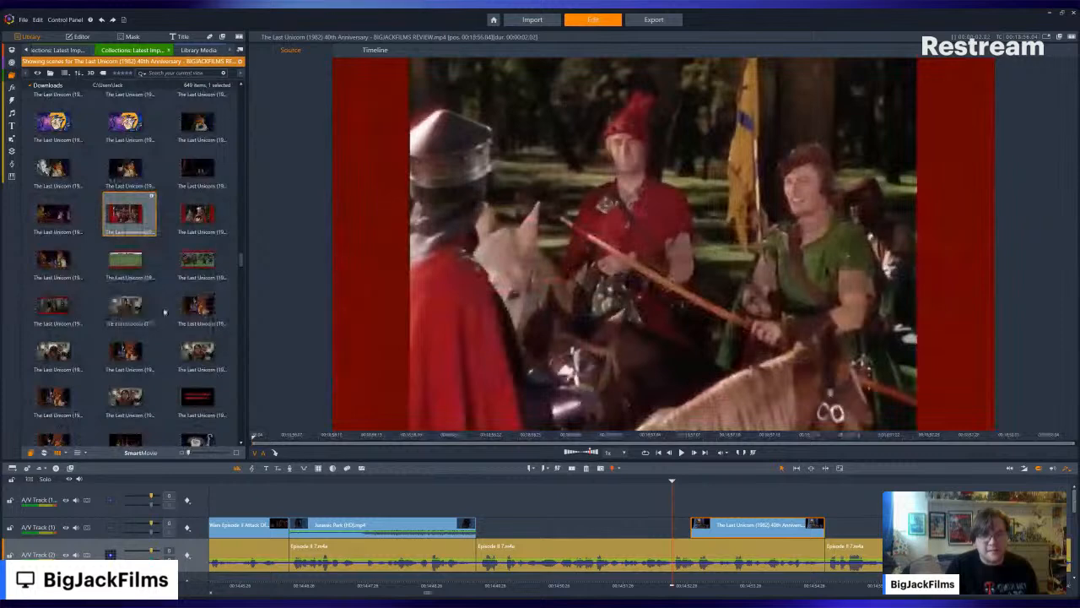
# - Fill the gap after the Jurassic Park clip with the Last Unicorn review scene of the man at the studio microphone, marked ARD
pyautogui.scroll(-5, 178, 272)
pyautogui.scroll(-5, 178, 272)
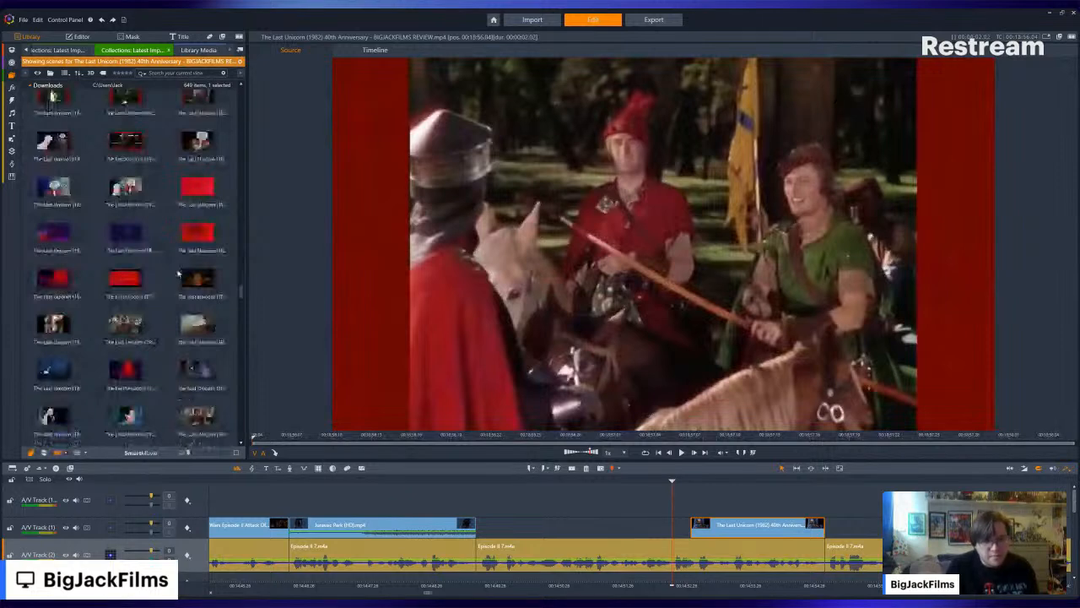
pyautogui.scroll(3, 179, 274)
pyautogui.click(199, 185)
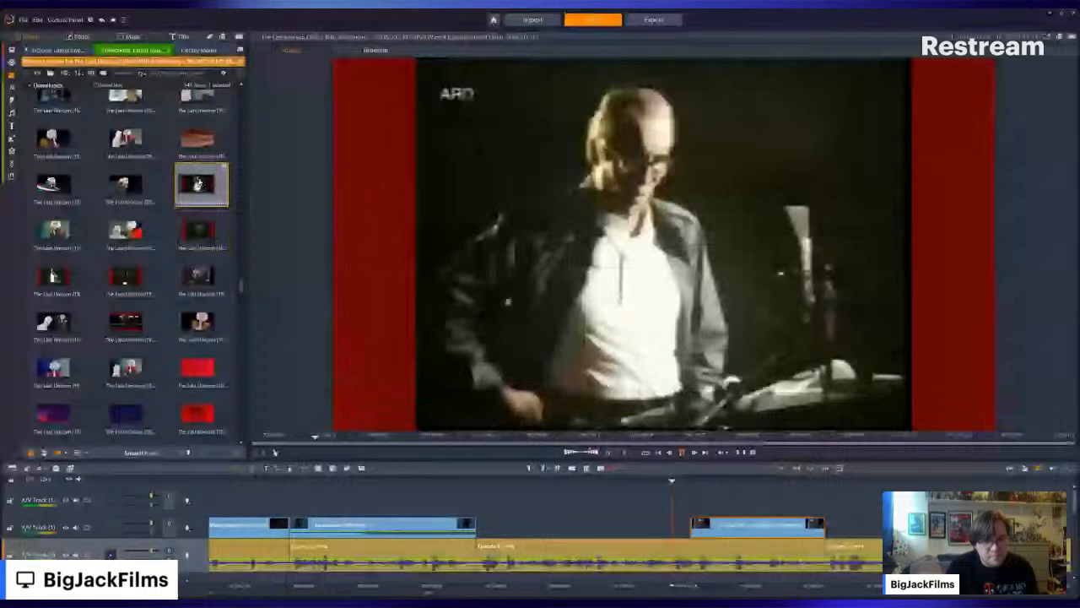
pyautogui.click(56, 270)
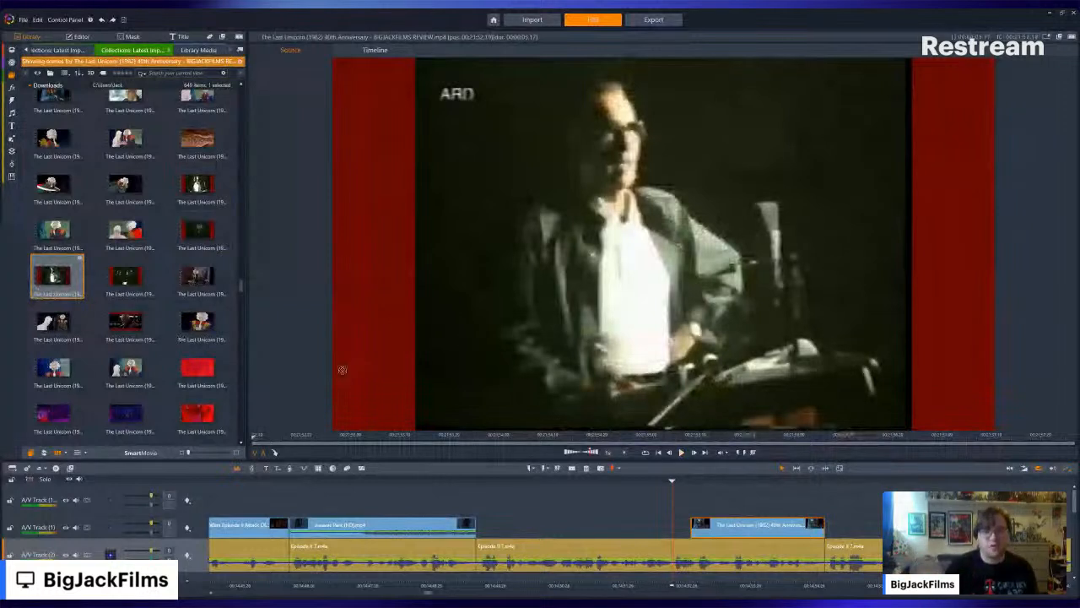
pyautogui.moveTo(342, 370)
pyautogui.mouseDown()
pyautogui.moveTo(506, 515)
pyautogui.moveTo(483, 528)
pyautogui.mouseUp()
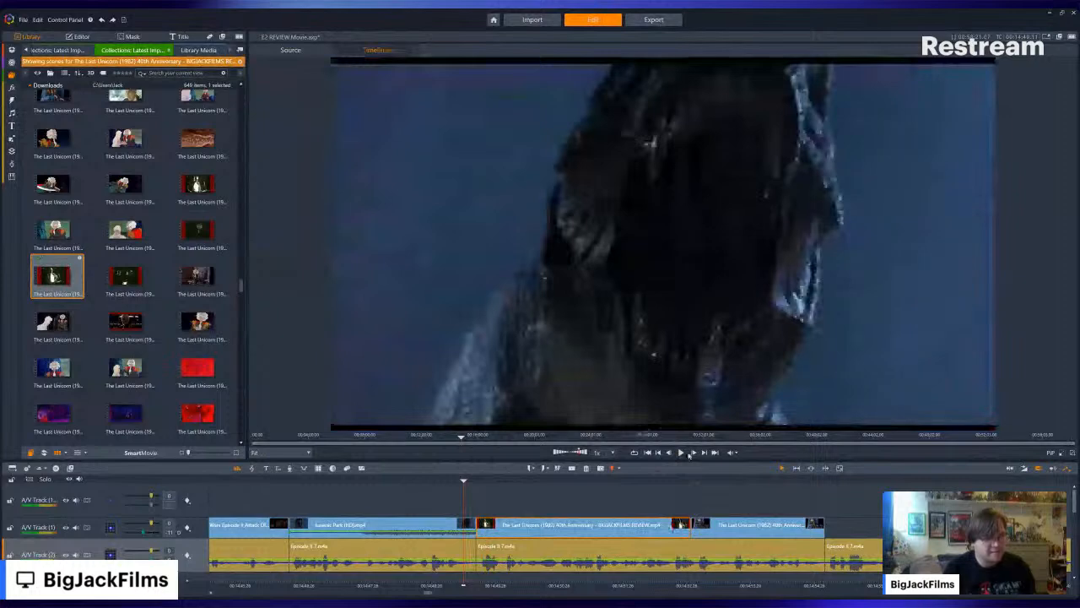
# - Play back the newly filled Last Unicorn section and review the preceding Attack of the Clones and Jurassic Park clips
pyautogui.click(682, 453)
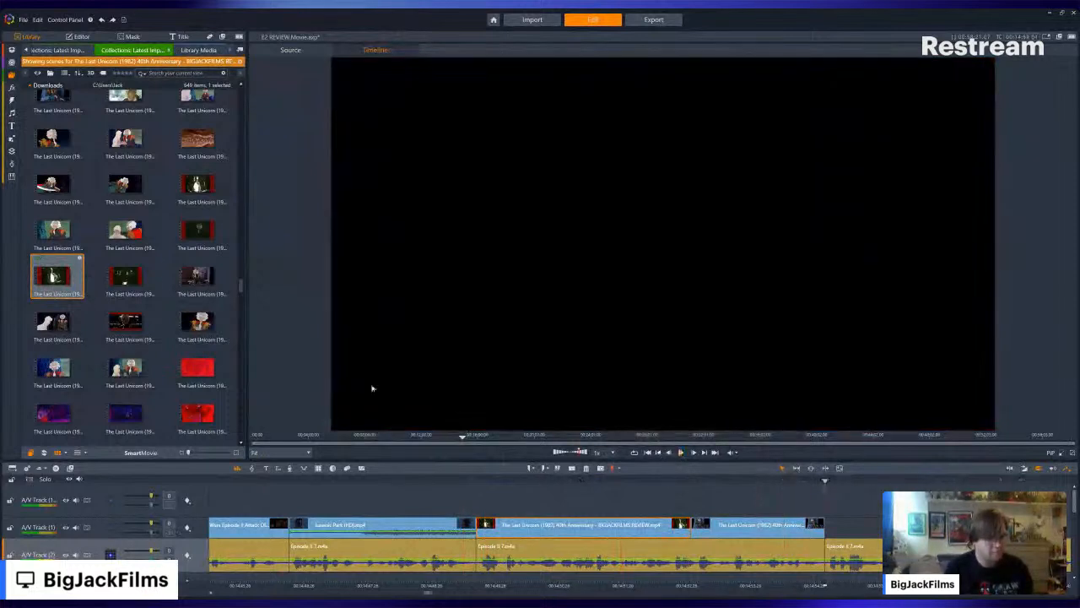
pyautogui.scroll(-1, 197, 338)
pyautogui.scroll(-4, 197, 338)
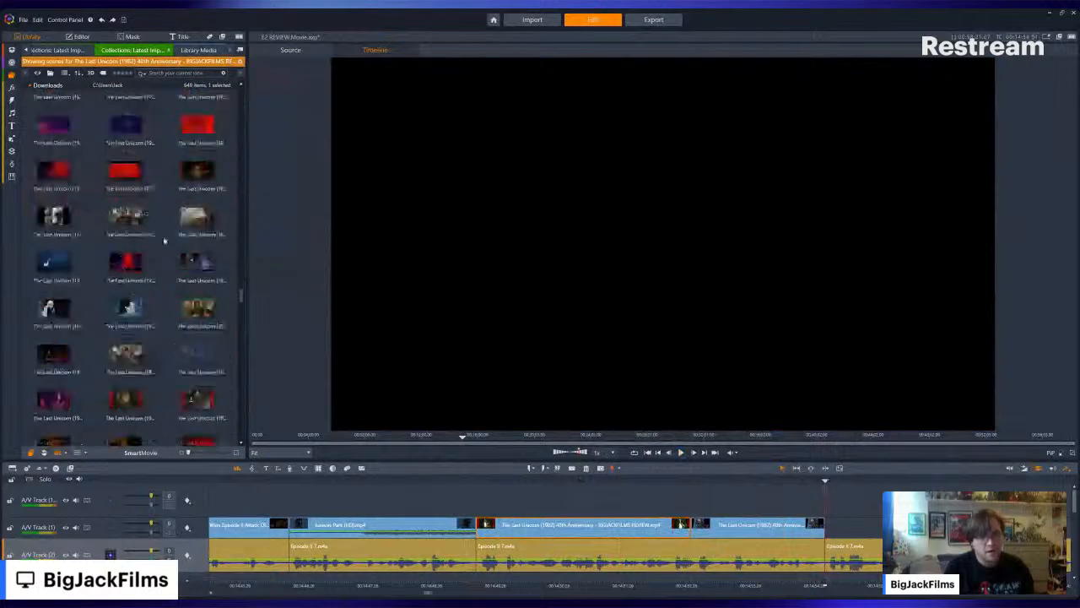
pyautogui.click(225, 480)
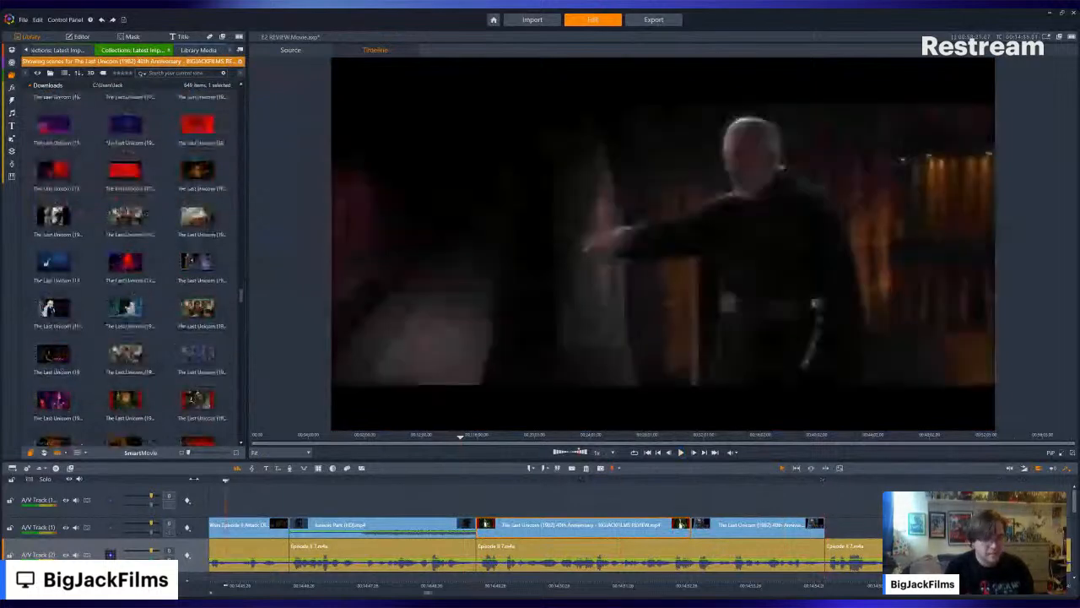
pyautogui.moveTo(195, 478); pyautogui.dragTo(300, 483)
pyautogui.click(465, 481)
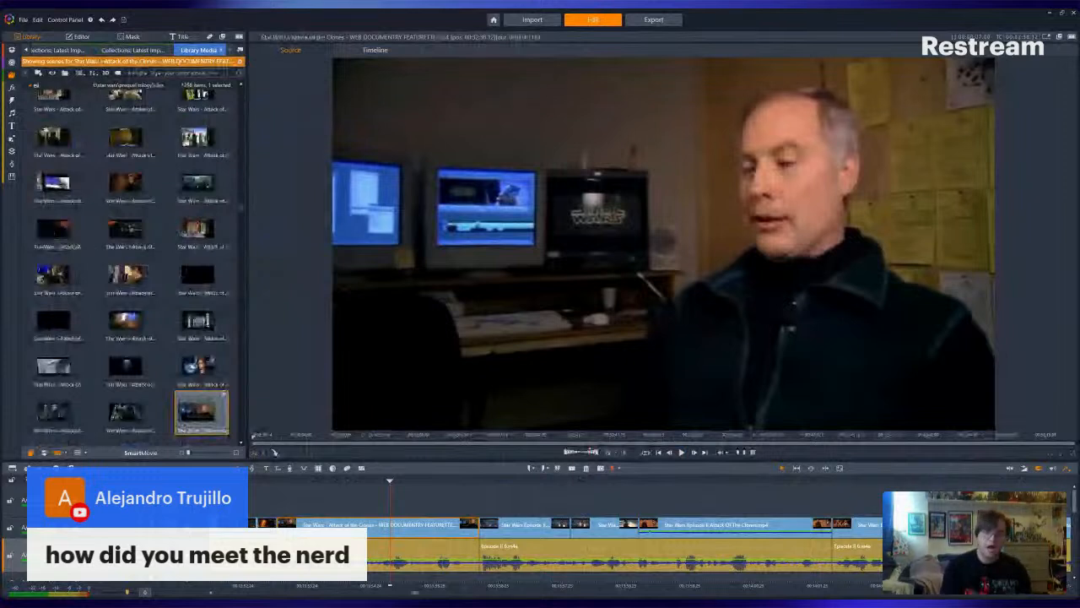
# - Review the timeline clip by clip from the web documentary interview to the dark Attack of the Clones cockpit scene
pyautogui.click(699, 499)
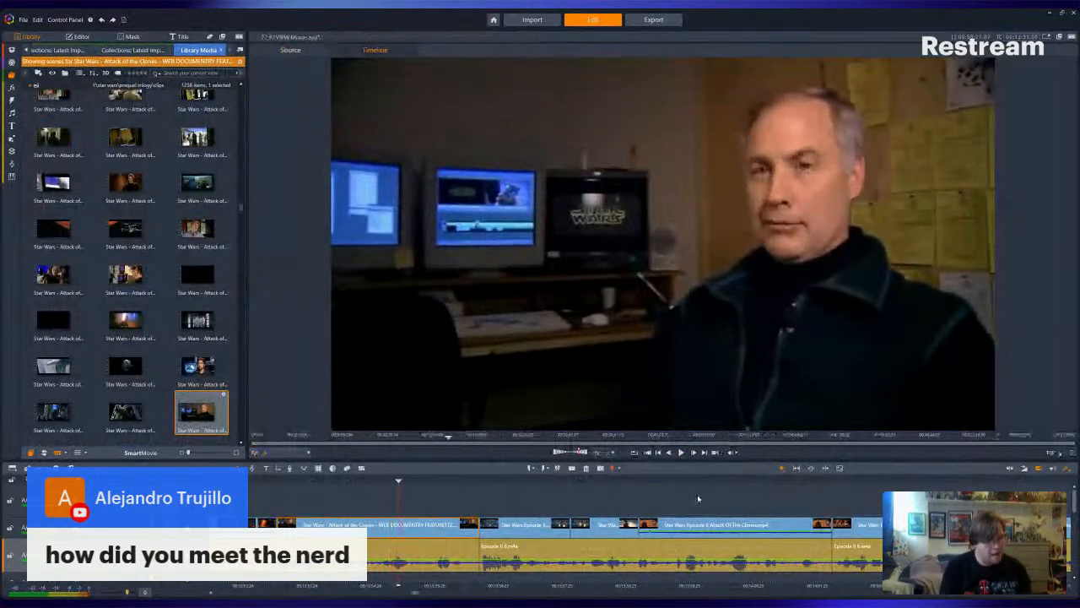
pyautogui.click(705, 452)
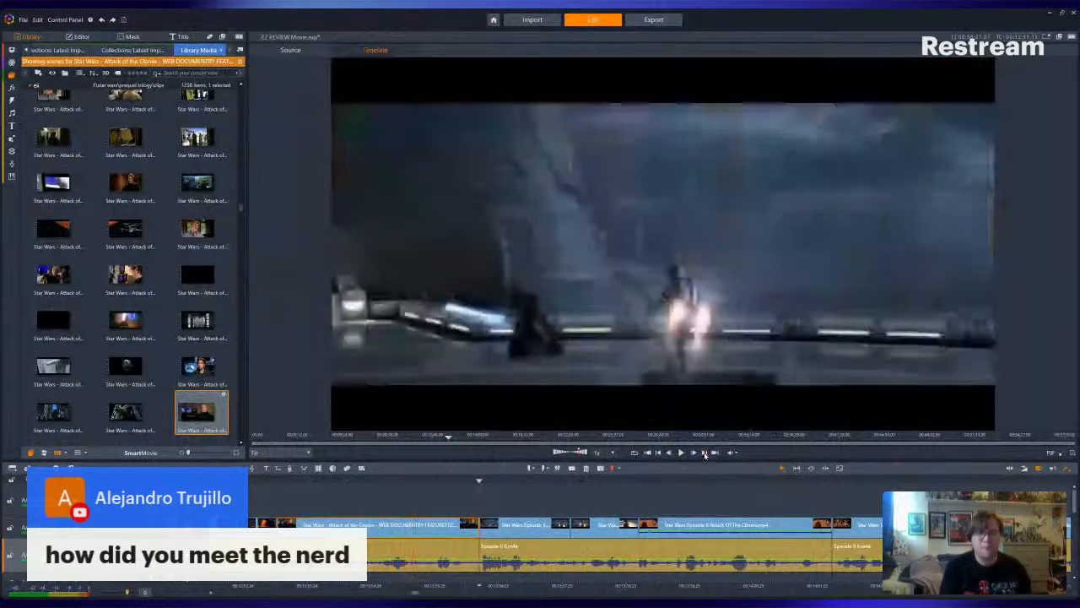
pyautogui.click(704, 452)
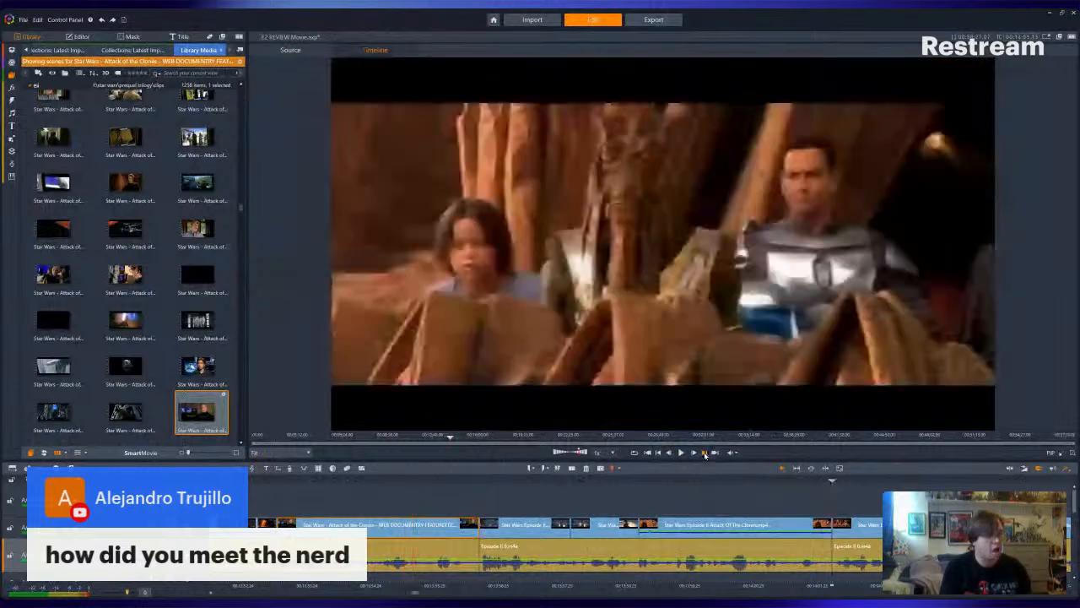
pyautogui.click(705, 453)
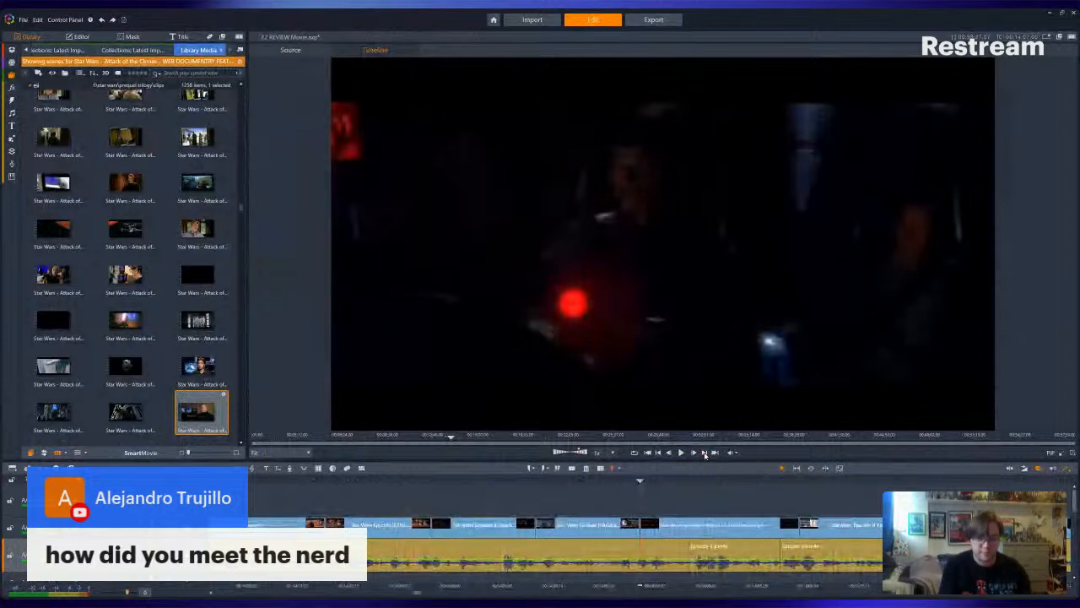
pyautogui.click(704, 453)
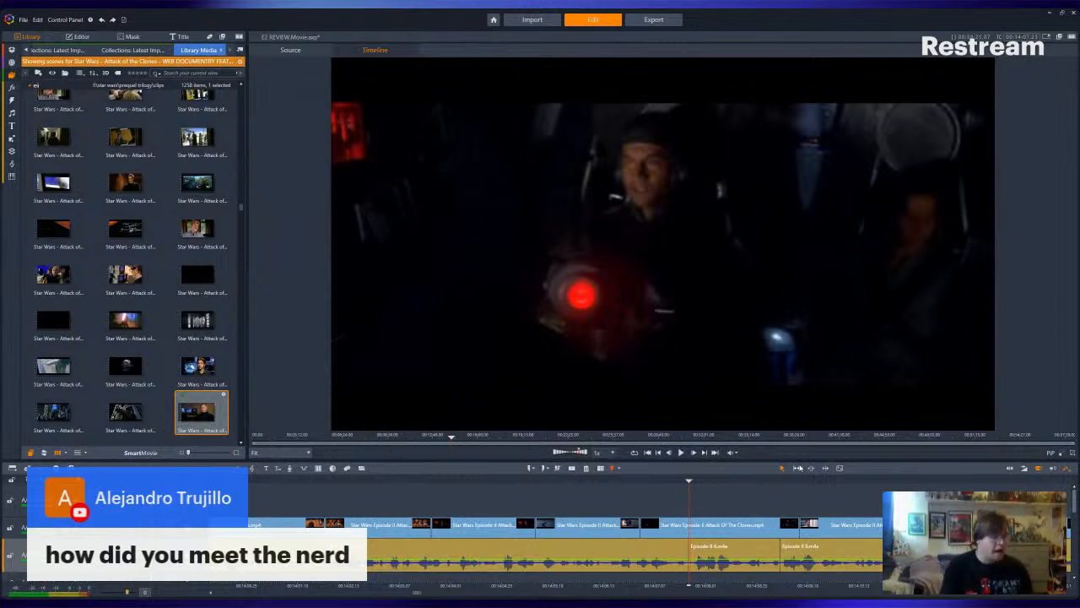
# - Review the timeline clip by clip from the dark Attack of the Clones cockpit scene through the roaring monster to the Django western clips
pyautogui.press('space')
pyautogui.press('space')
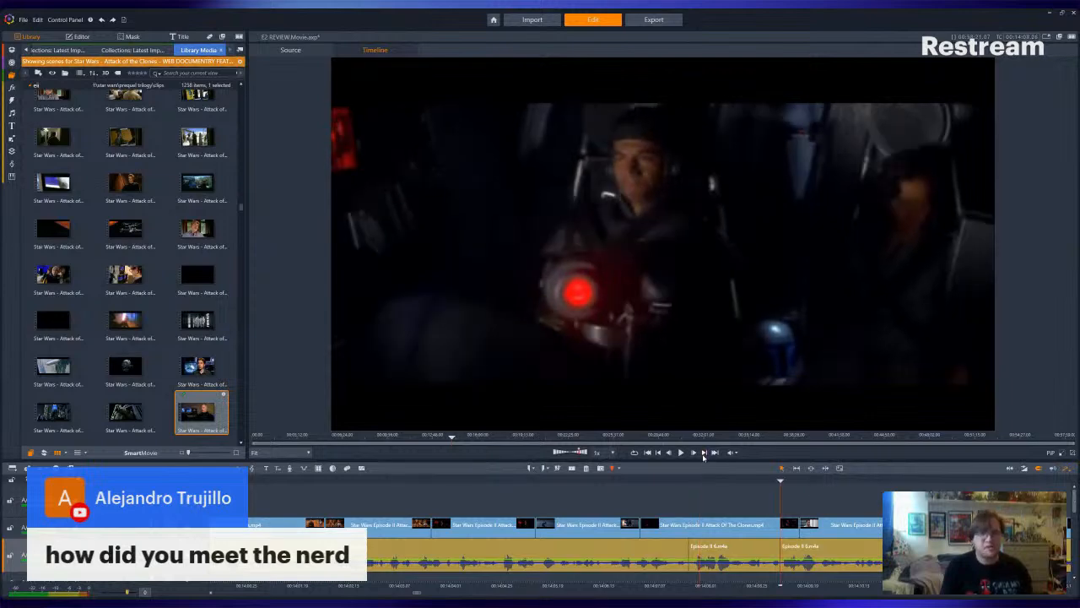
pyautogui.click(704, 454)
pyautogui.click(704, 454)
pyautogui.click(704, 454)
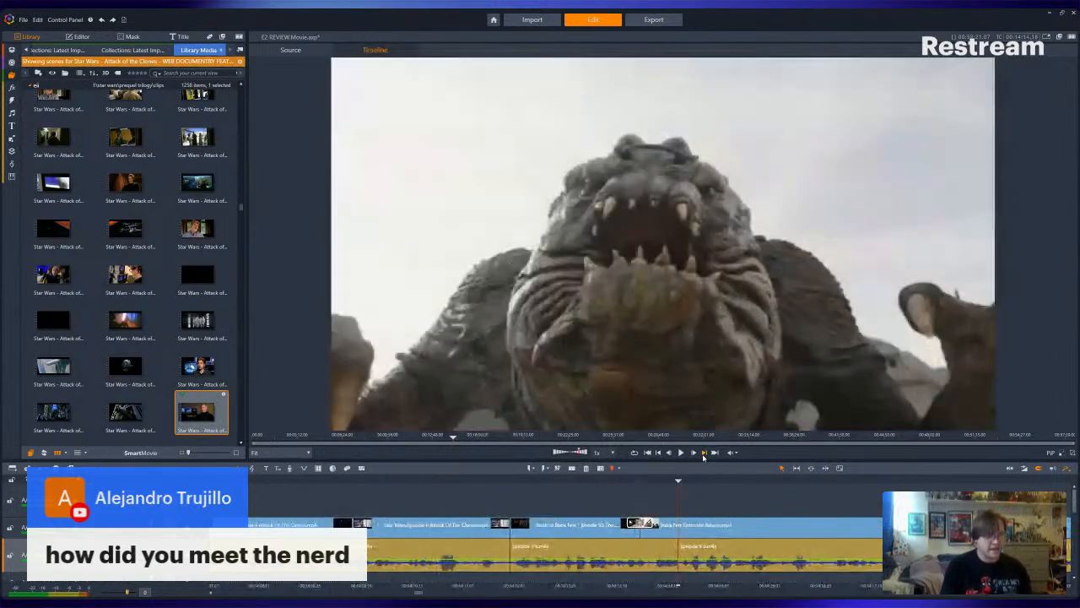
pyautogui.click(703, 454)
pyautogui.click(704, 454)
pyautogui.click(704, 454)
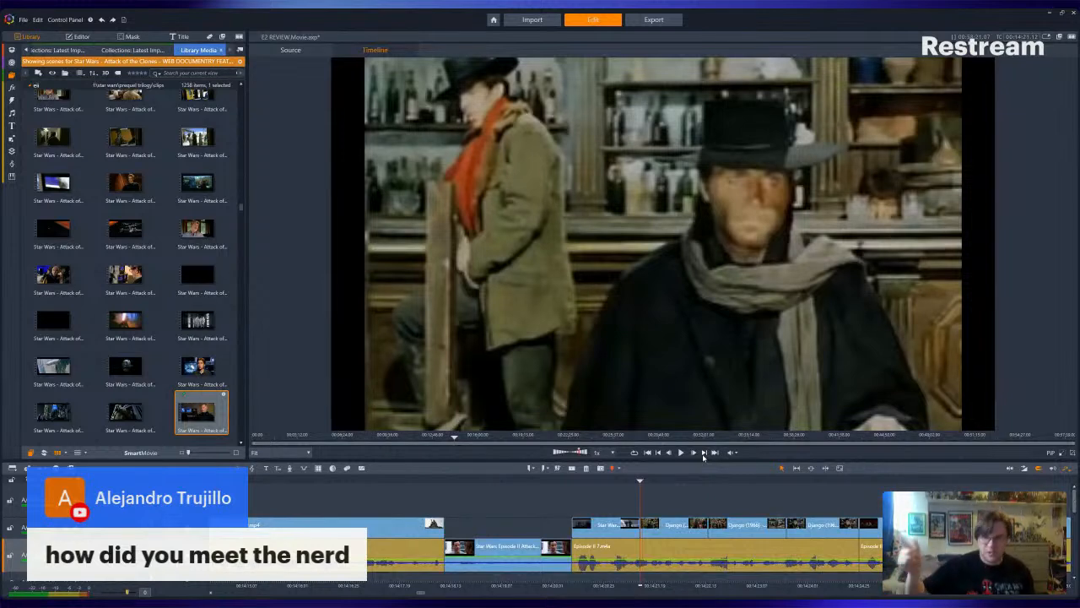
pyautogui.click(704, 454)
pyautogui.click(704, 454)
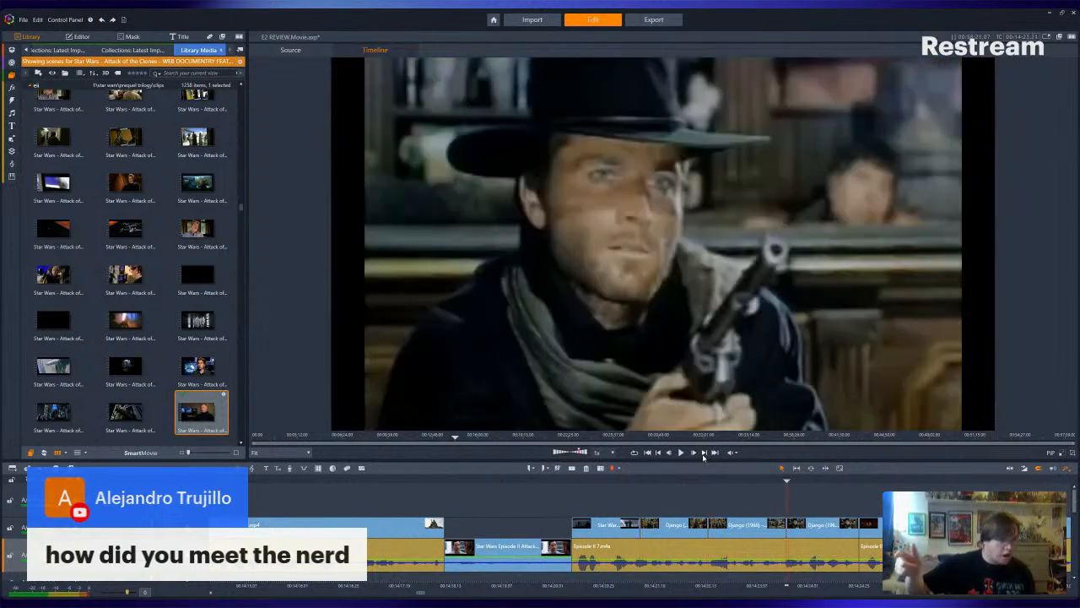
pyautogui.click(703, 454)
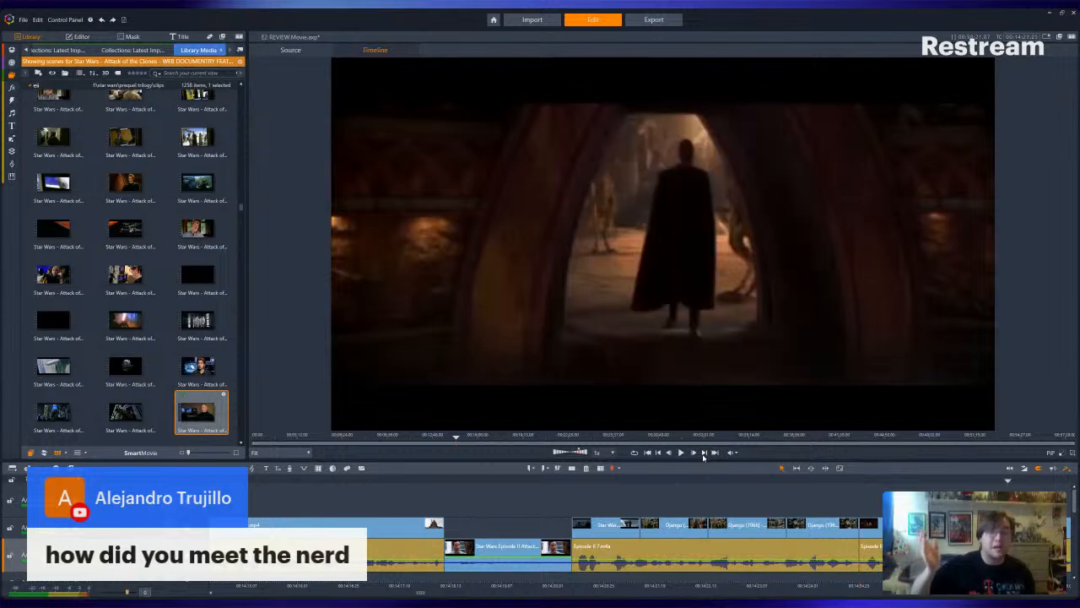
# - Review the timeline clip by clip from the Count Dooku scenes through Jurassic Park to the end of the Last Unicorn section
pyautogui.click(704, 454)
pyautogui.click(704, 454)
pyautogui.click(703, 453)
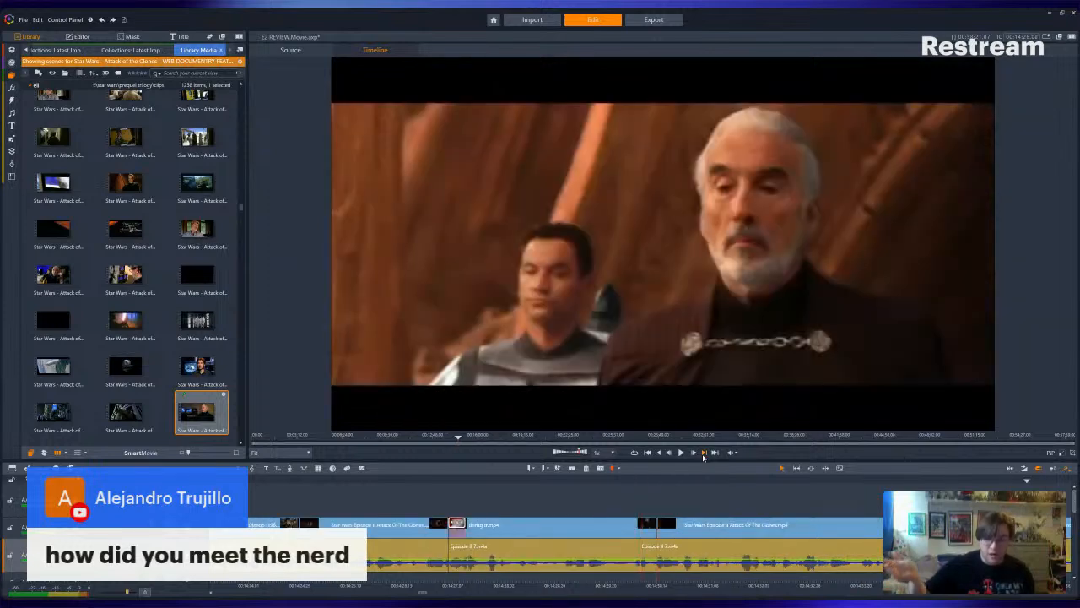
pyautogui.click(704, 454)
pyautogui.click(703, 454)
pyautogui.click(704, 454)
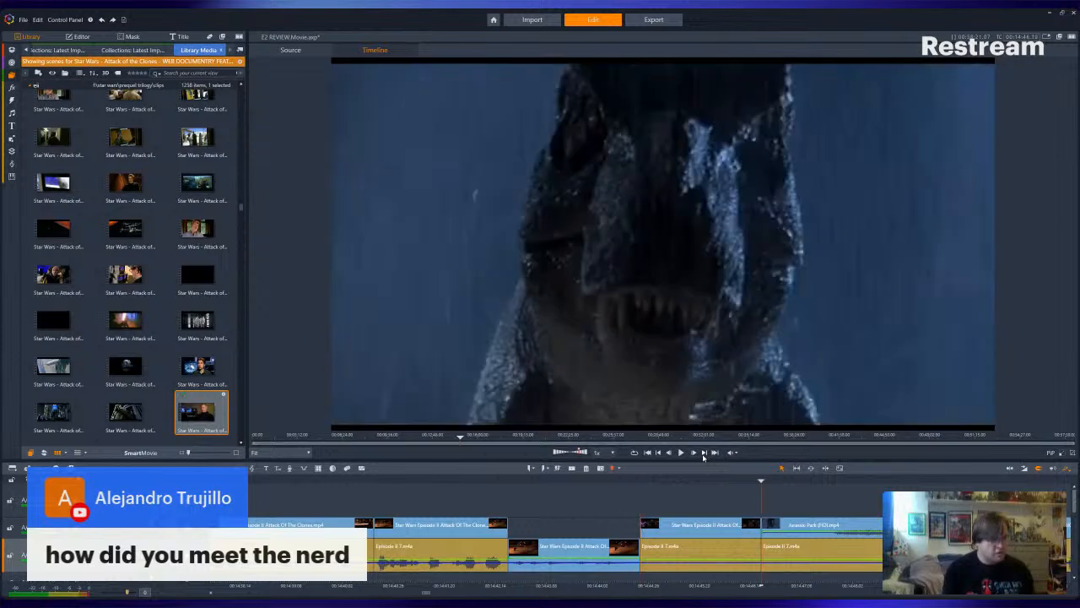
pyautogui.click(704, 454)
pyautogui.click(704, 454)
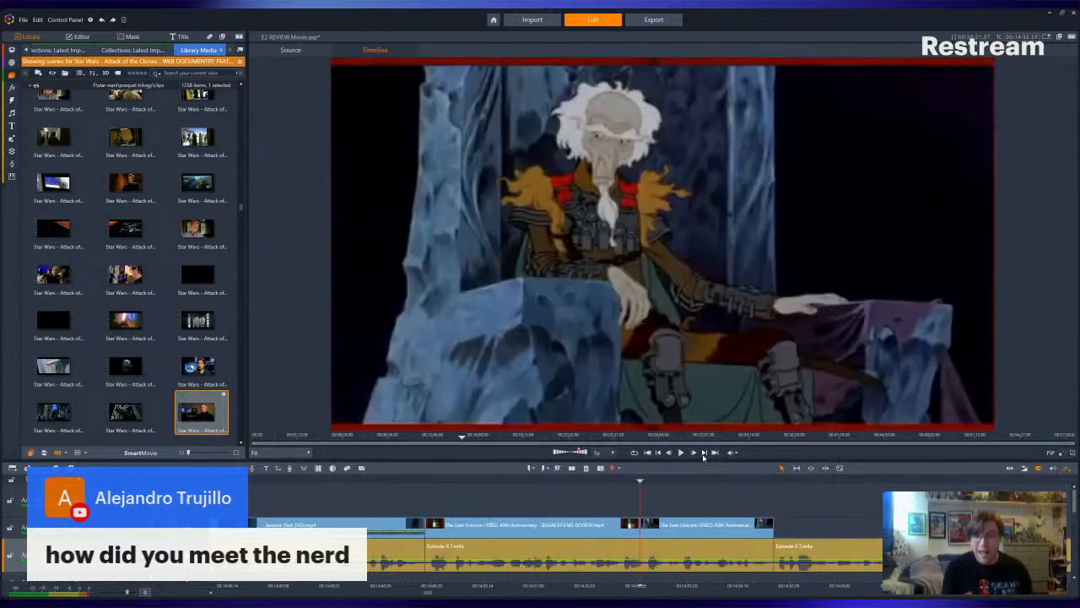
pyautogui.click(704, 454)
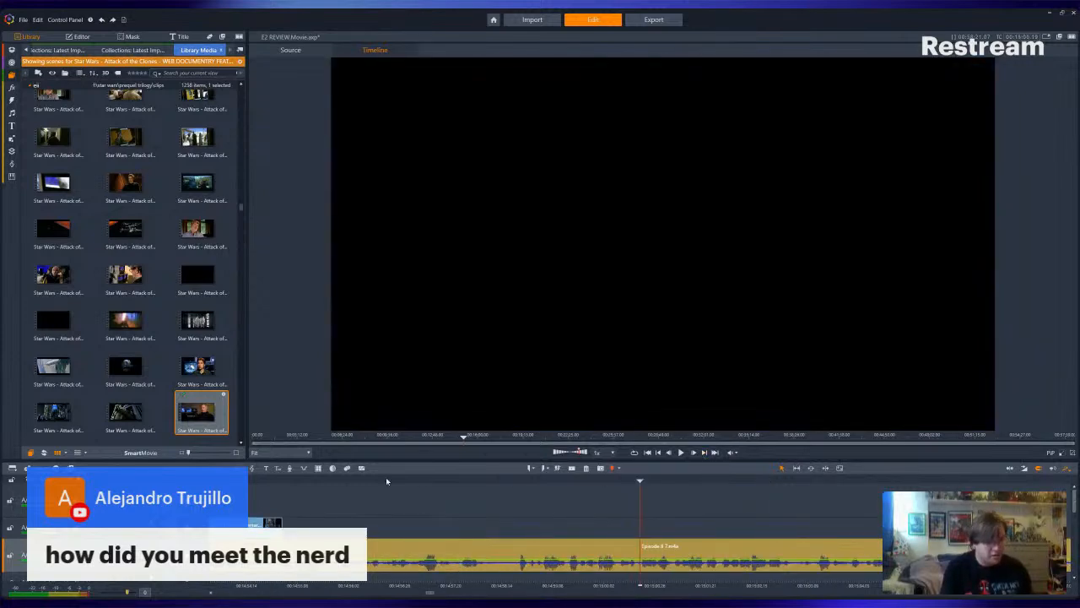
# - Scrub back through the Last Unicorn throne scene and play its ending into the unfilled narration
pyautogui.moveTo(280, 484); pyautogui.dragTo(257, 484)
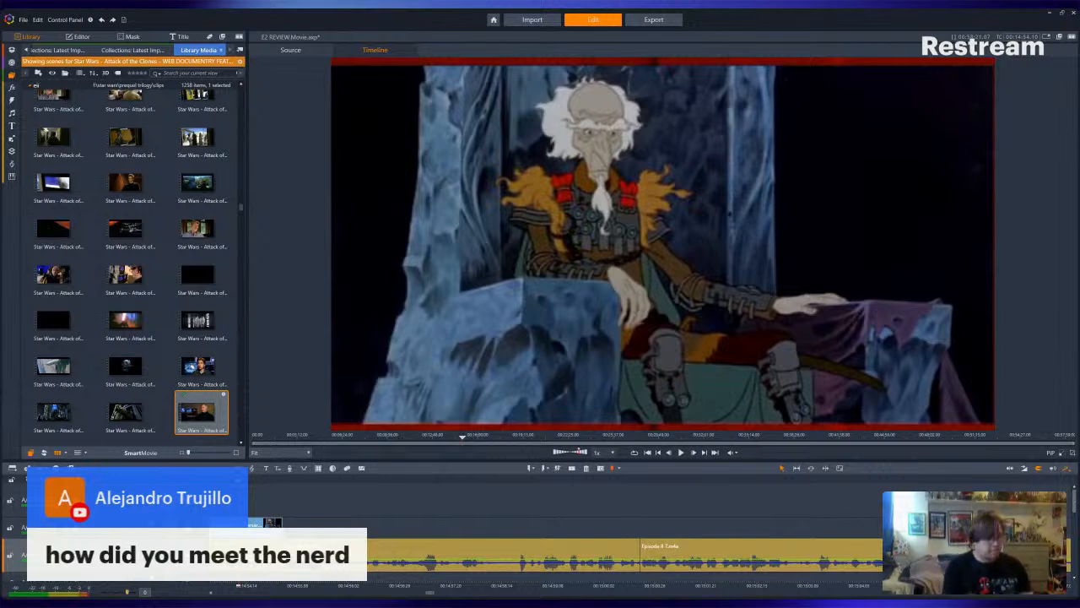
pyautogui.press('Left')
pyautogui.press('Left')
pyautogui.press('Left')
pyautogui.press('Left')
pyautogui.press('Left')
pyautogui.press('Left')
pyautogui.press('Left')
pyautogui.press('Left')
pyautogui.press('Left')
pyautogui.press('Left')
pyautogui.press('Left')
pyautogui.press('Left')
pyautogui.press('Left')
pyautogui.press('Left')
pyautogui.press('Left')
pyautogui.press('Left')
pyautogui.press('Left')
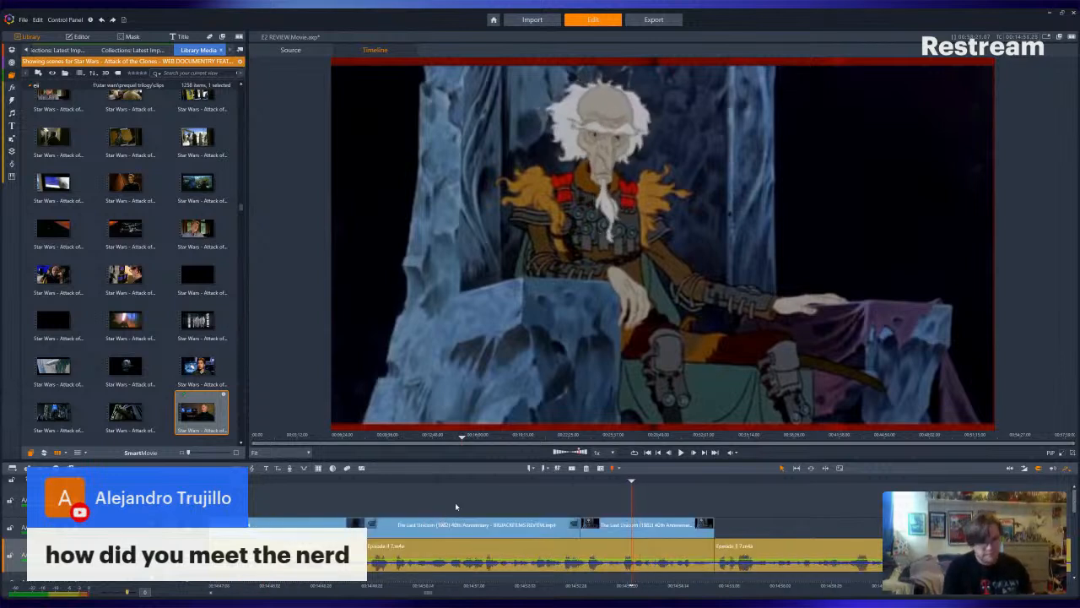
pyautogui.press('Left')
pyautogui.press('Left')
pyautogui.press('Left')
pyautogui.press('Left')
pyautogui.press('Left')
pyautogui.press('Left')
pyautogui.press('Left')
pyautogui.press('Left')
pyautogui.press('Left')
pyautogui.press('Left')
pyautogui.press('Left')
pyautogui.press('Left')
pyautogui.press('Left')
pyautogui.press('Left')
pyautogui.press('Left')
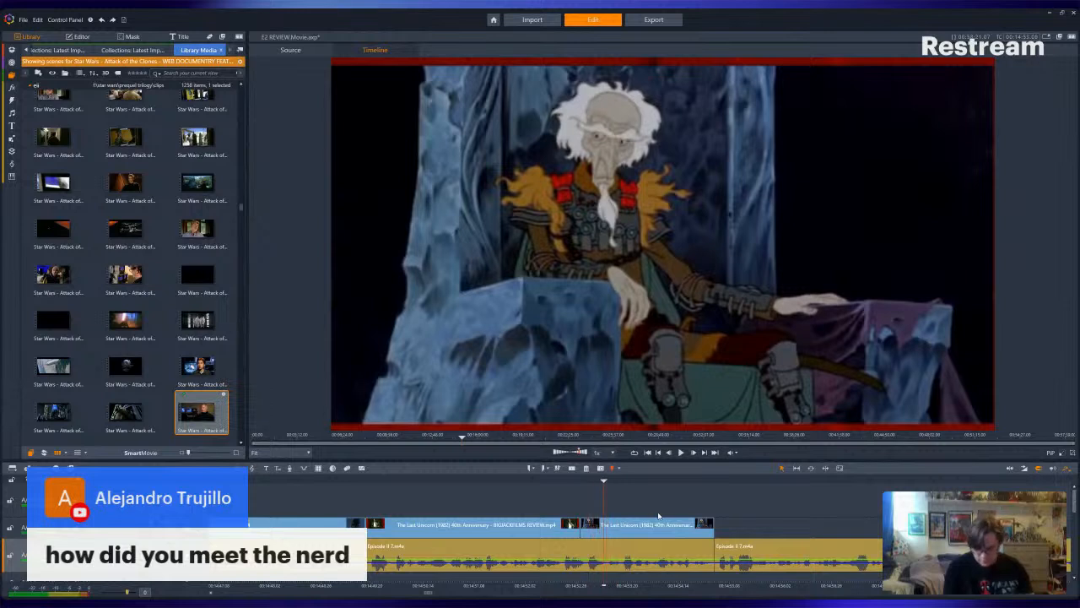
pyautogui.press('Right')
pyautogui.press('Right')
pyautogui.press('Right')
pyautogui.press('Right')
pyautogui.press('Right')
pyautogui.press('Right')
pyautogui.press('Right')
pyautogui.press('Right')
pyautogui.press('Right')
pyautogui.press('Right')
pyautogui.press('Right')
pyautogui.press('Right')
pyautogui.press('Right')
pyautogui.press('Right')
pyautogui.press('Right')
pyautogui.press('Right')
pyautogui.press('Right')
pyautogui.press('Right')
pyautogui.press('Right')
pyautogui.press('Right')
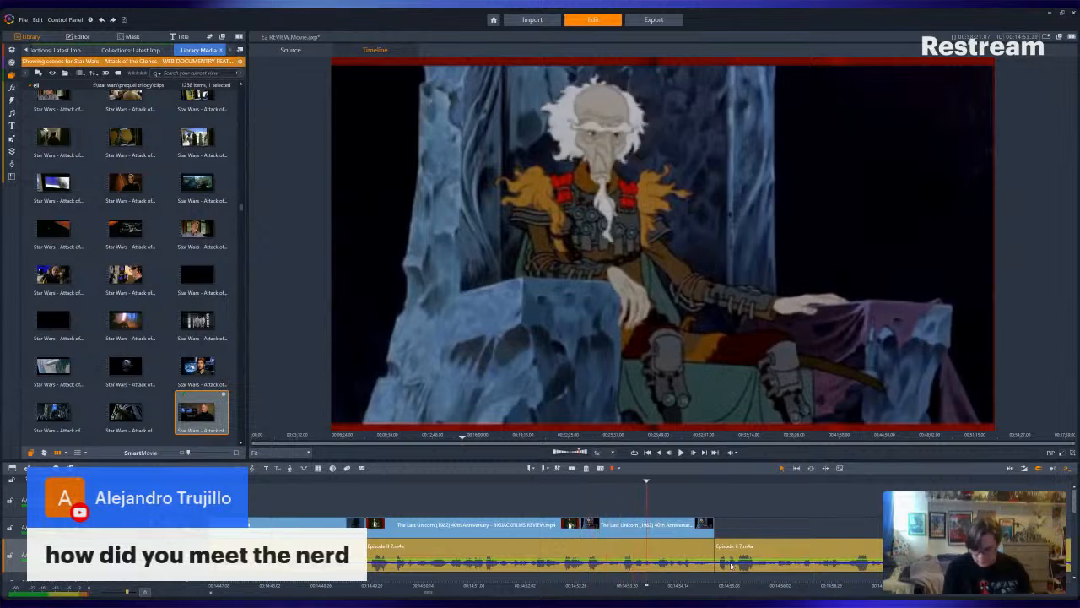
pyautogui.press('Right')
pyautogui.press('Right')
pyautogui.press('Right')
pyautogui.press('Right')
pyautogui.press('Right')
pyautogui.press('Right')
pyautogui.press('Right')
pyautogui.press('Right')
pyautogui.press('Right')
pyautogui.press('Right')
pyautogui.press('Right')
pyautogui.press('Right')
pyautogui.press('Right')
pyautogui.press('Right')
pyautogui.press('Right')
pyautogui.press('Right')
pyautogui.press('Right')
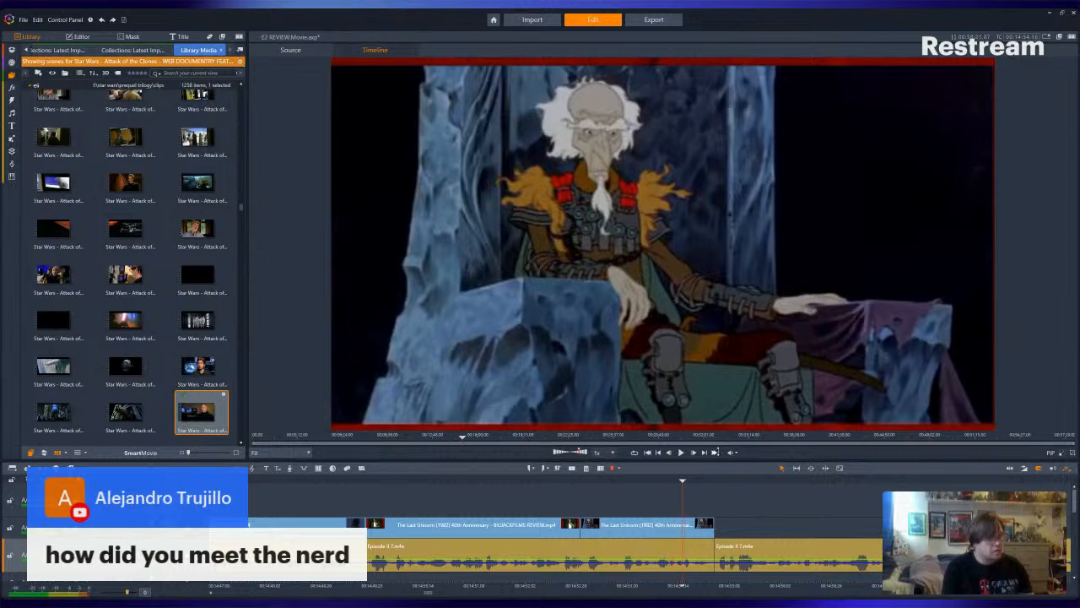
pyautogui.click(681, 452)
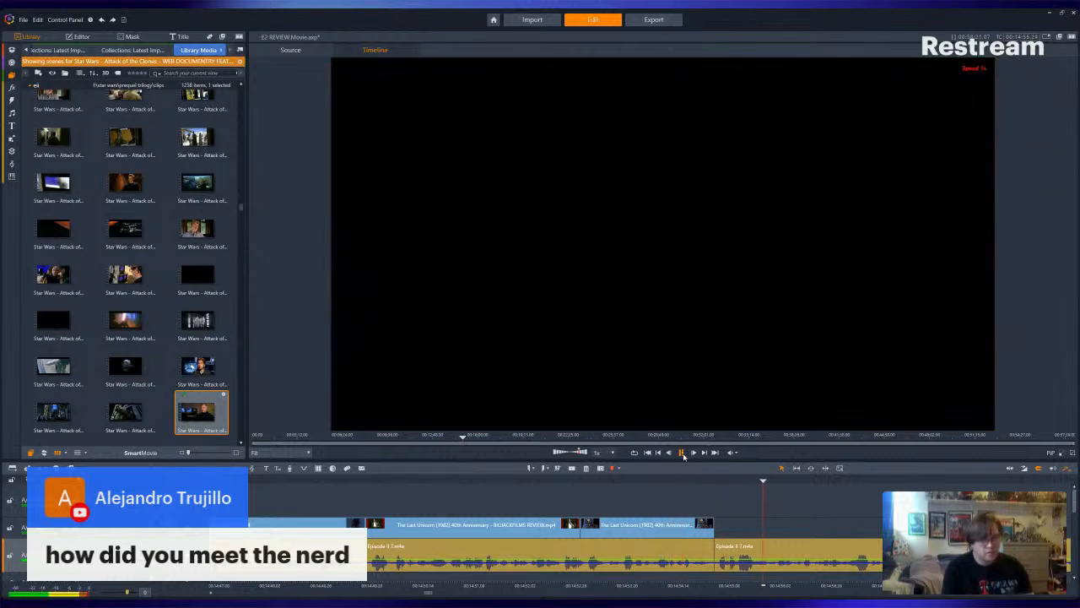
pyautogui.click(682, 452)
# - Find the Christopher Lee interview scene in the web documentary and place it directly after the Last Unicorn throne clip
pyautogui.scroll(-10, 231, 265)
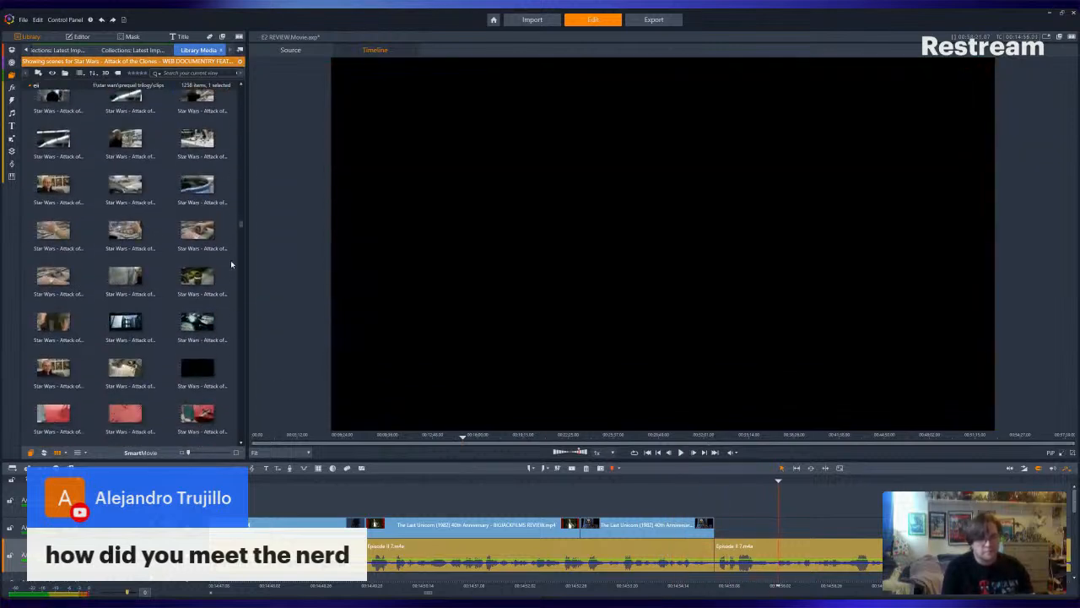
pyautogui.moveTo(240, 229); pyautogui.dragTo(244, 342)
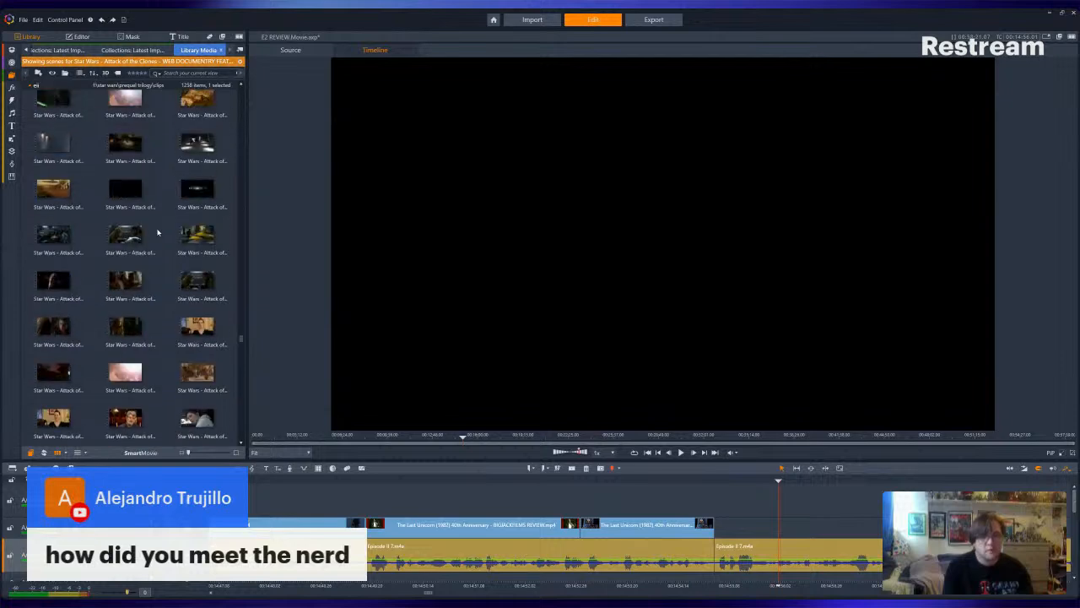
pyautogui.scroll(5, 157, 232)
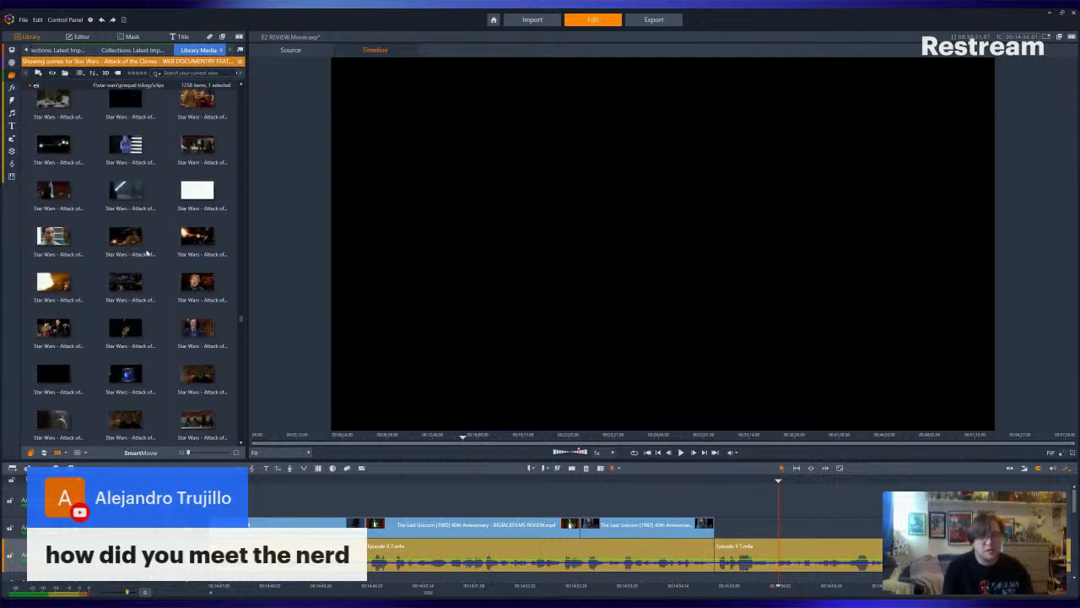
pyautogui.click(205, 324)
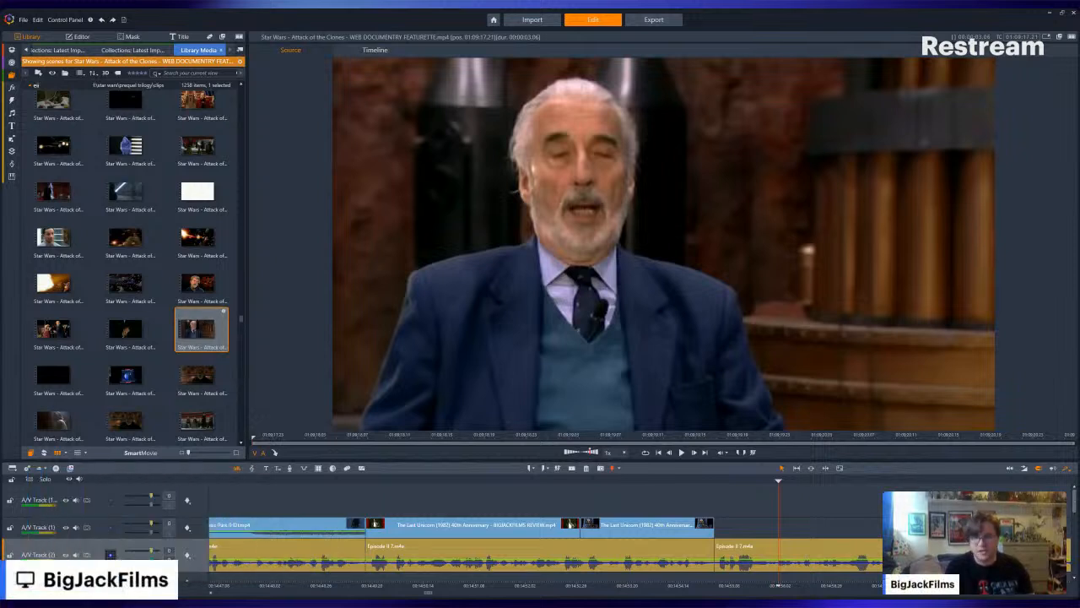
pyautogui.moveTo(213, 325); pyautogui.dragTo(774, 524)
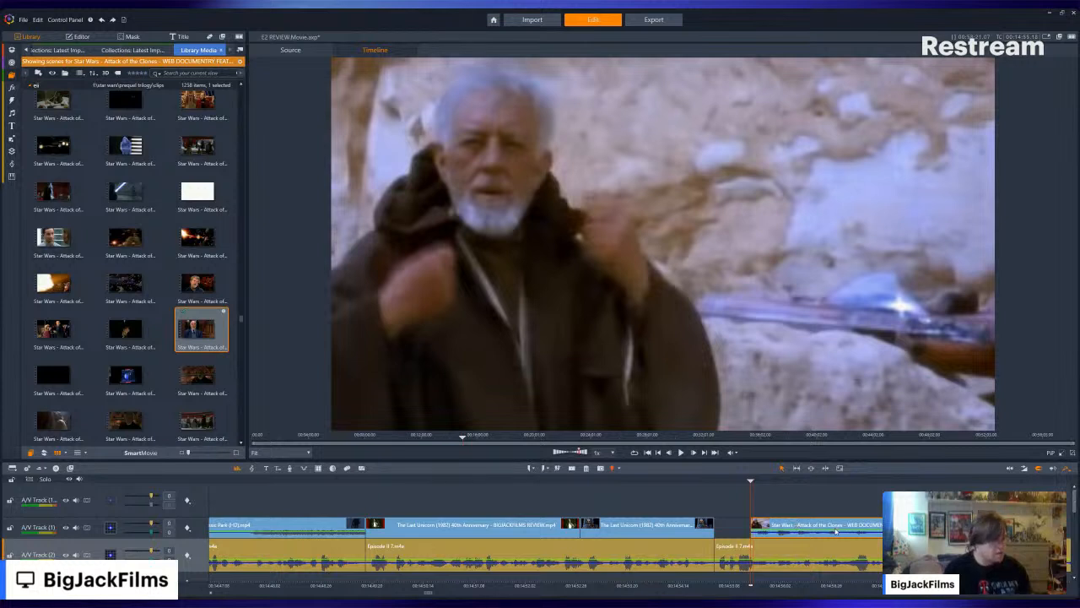
pyautogui.moveTo(751, 526); pyautogui.dragTo(746, 526)
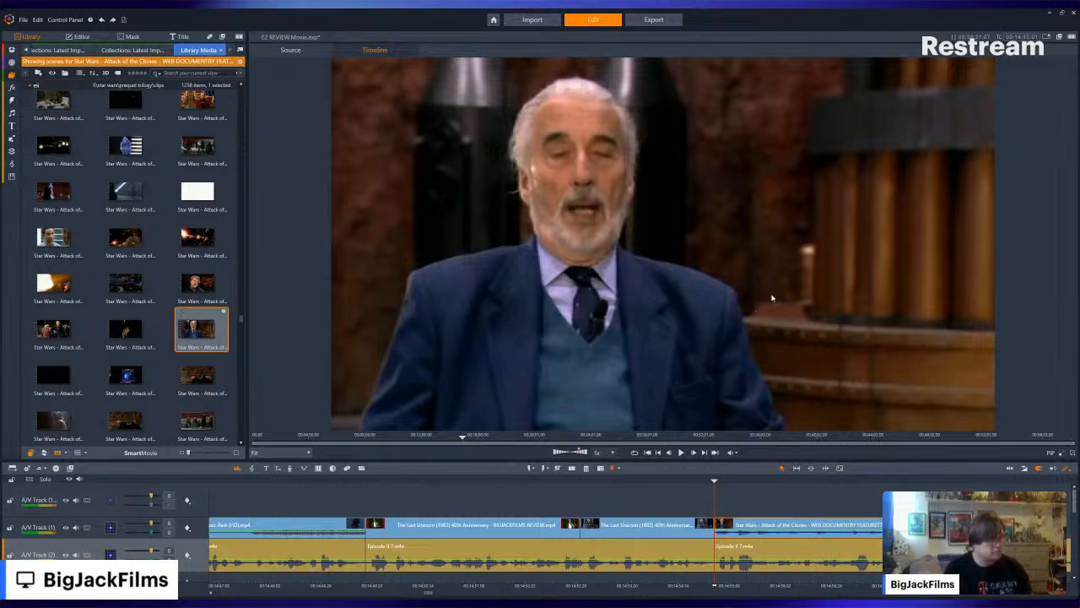
# - Play back the narration over the Christopher Lee interview clip to check its timing
pyautogui.press('Left')
pyautogui.press('Left')
pyautogui.press('Left')
pyautogui.press('Left')
pyautogui.press('Left')
pyautogui.press('Left')
pyautogui.press('Left')
pyautogui.press('Left')
pyautogui.click(683, 454)
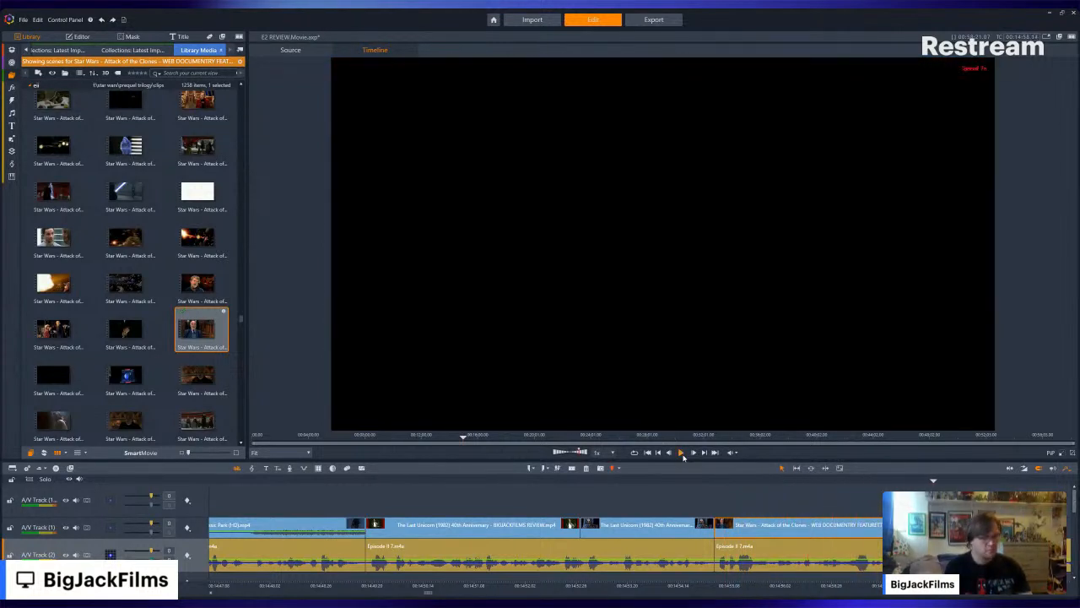
pyautogui.click(682, 453)
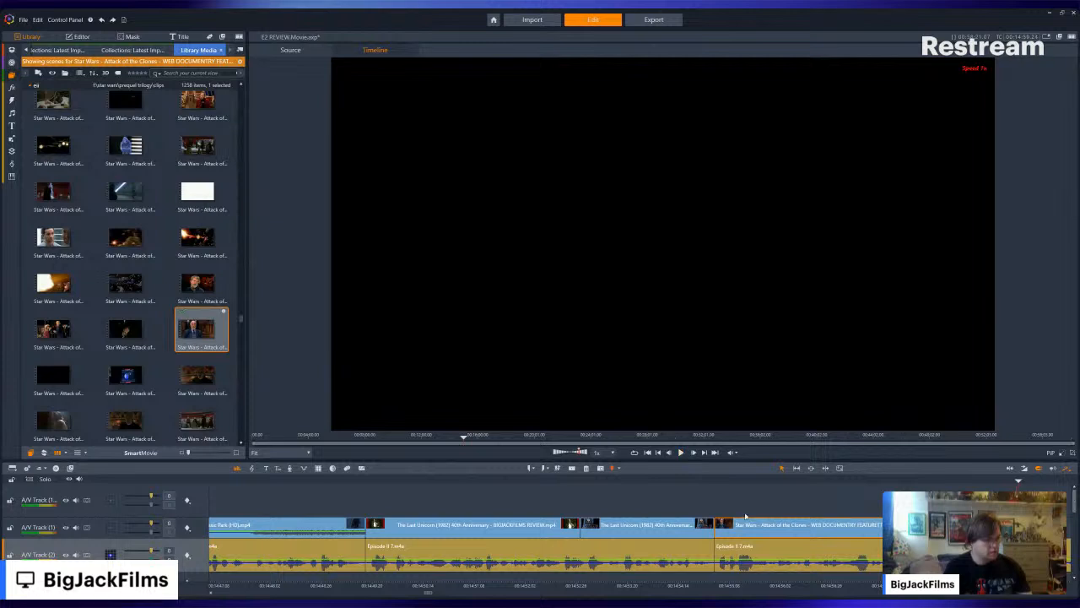
pyautogui.click(715, 480)
pyautogui.click(857, 475)
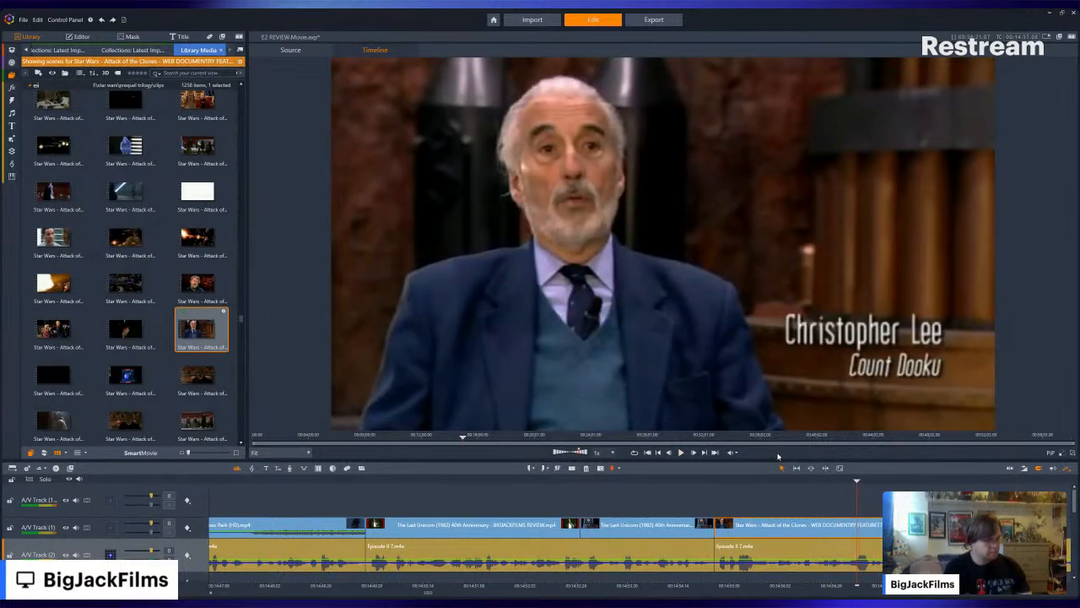
pyautogui.click(682, 452)
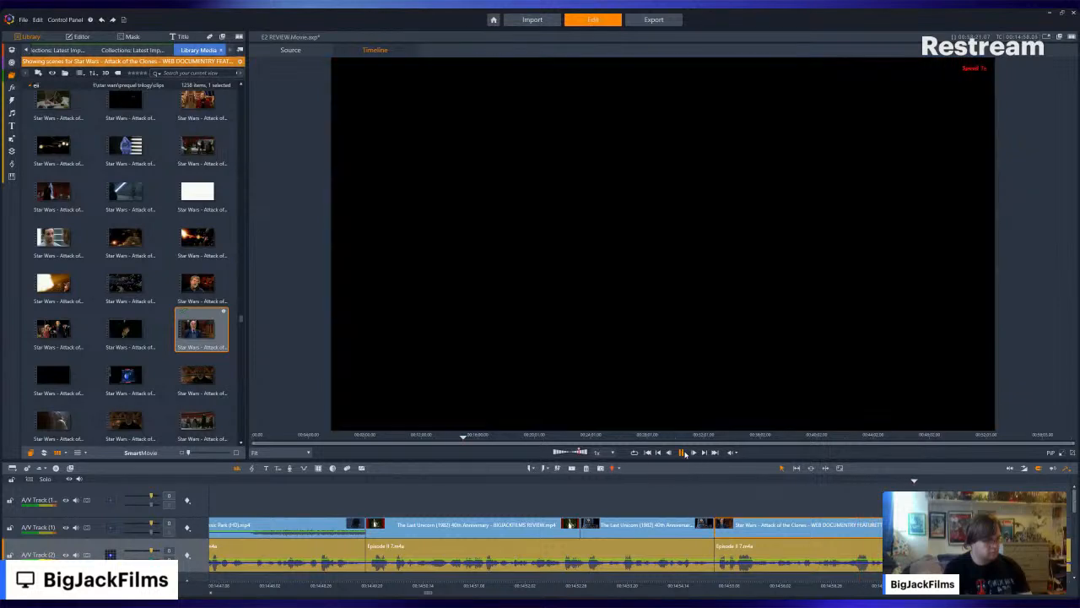
pyautogui.click(682, 453)
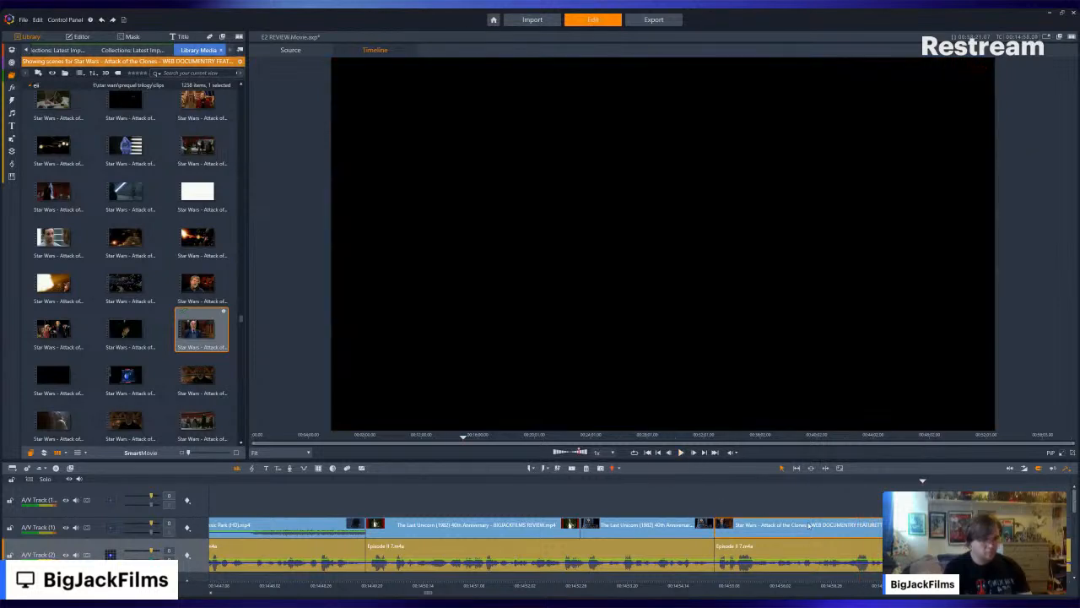
# - Shift the Christopher Lee interview clip later along the narration, leaving a short gap after the Last Unicorn throne clip
pyautogui.moveTo(808, 525); pyautogui.dragTo(829, 525)
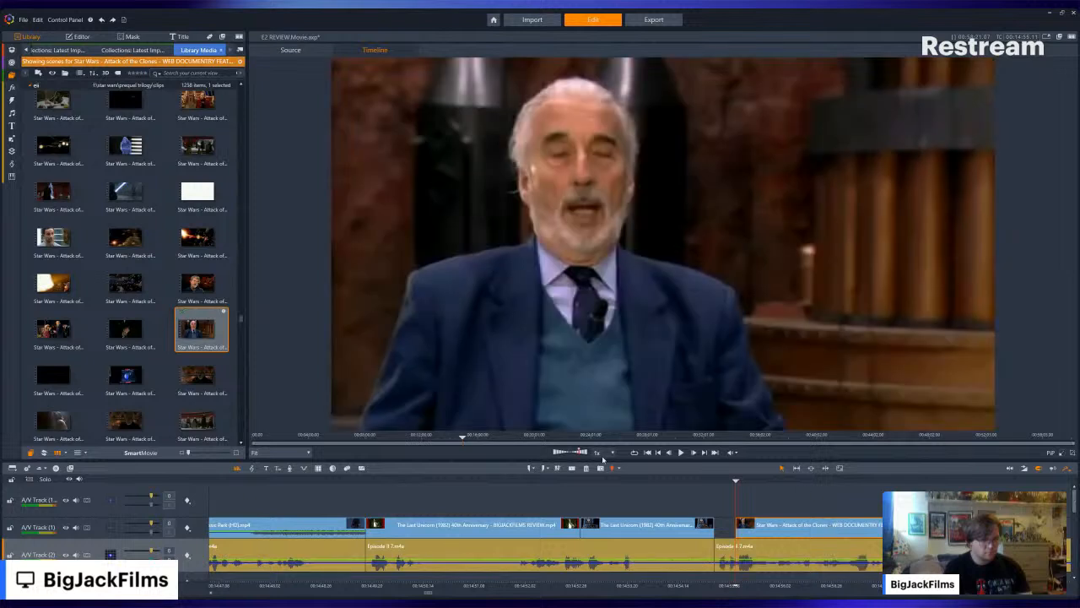
pyautogui.moveTo(712, 524)
pyautogui.mouseDown()
pyautogui.moveTo(727, 525)
pyautogui.moveTo(716, 524)
pyautogui.mouseUp()
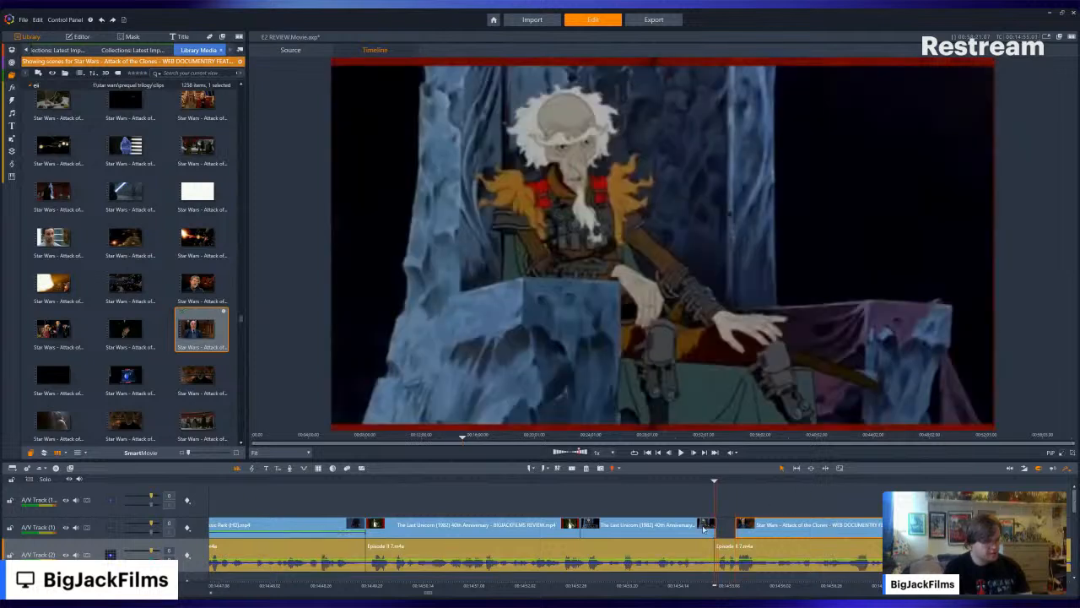
pyautogui.click(699, 482)
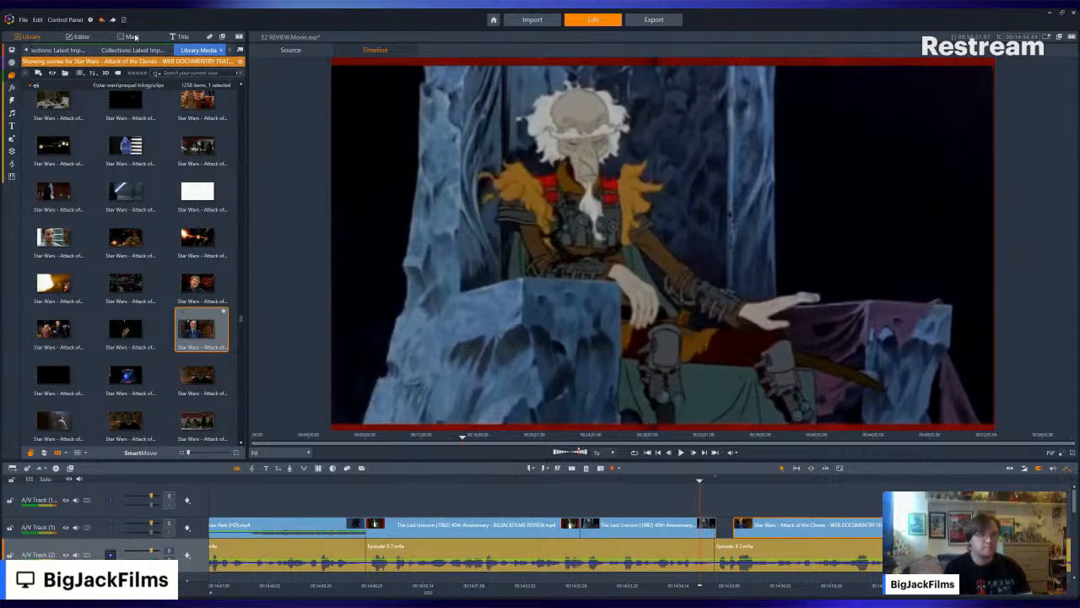
pyautogui.moveTo(709, 527); pyautogui.dragTo(706, 528)
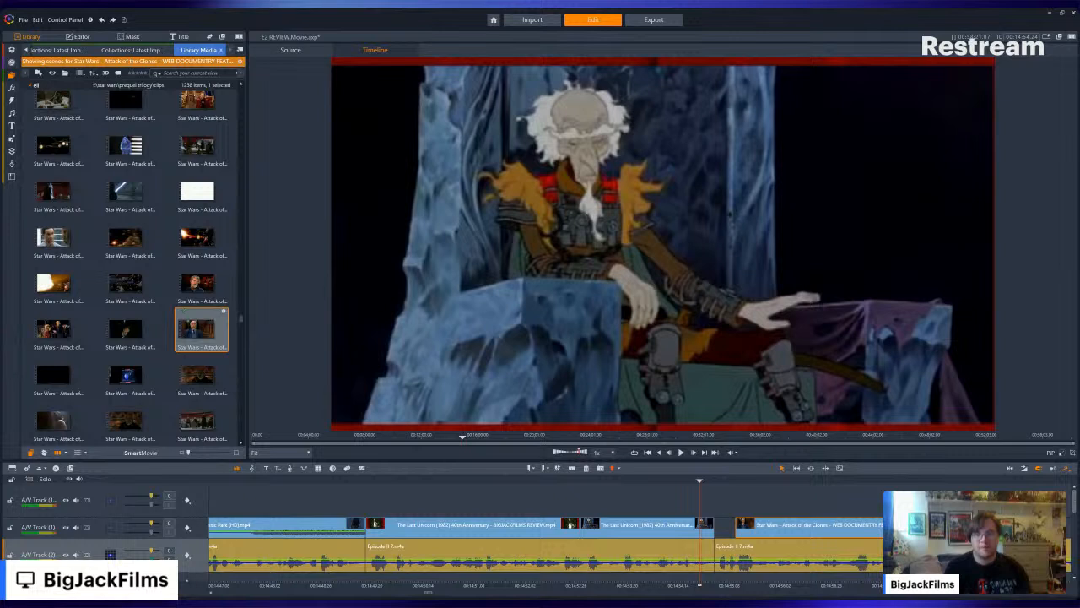
pyautogui.click(803, 533)
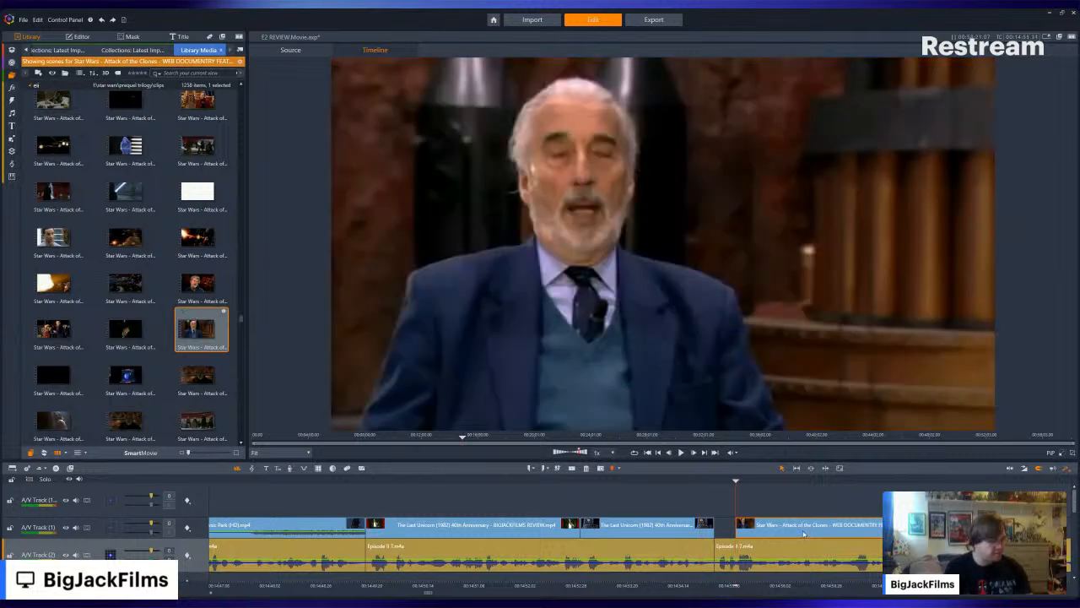
pyautogui.moveTo(803, 533); pyautogui.dragTo(833, 527)
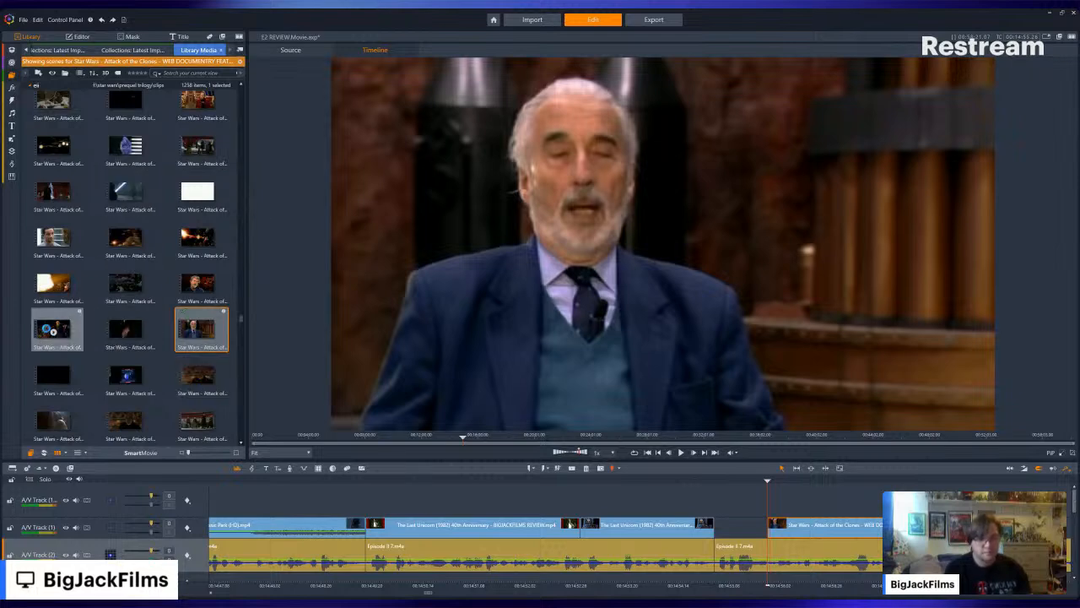
# - Place the documentary scene of George Lucas talking to Christopher Lee on set over the gap on the upper track and trim it to fit
pyautogui.click(52, 330)
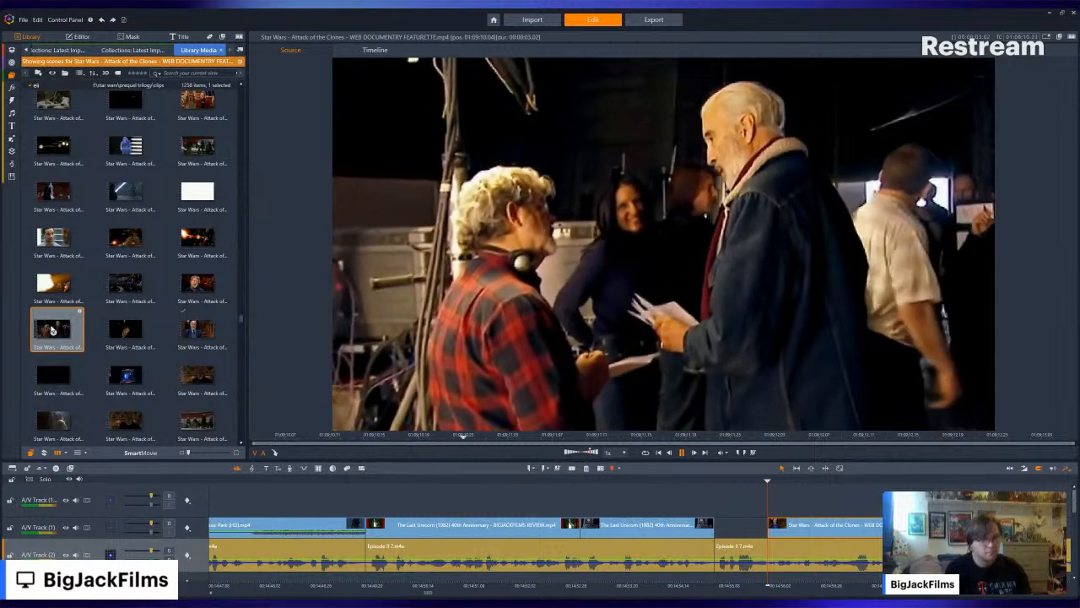
pyautogui.moveTo(746, 386); pyautogui.dragTo(717, 501)
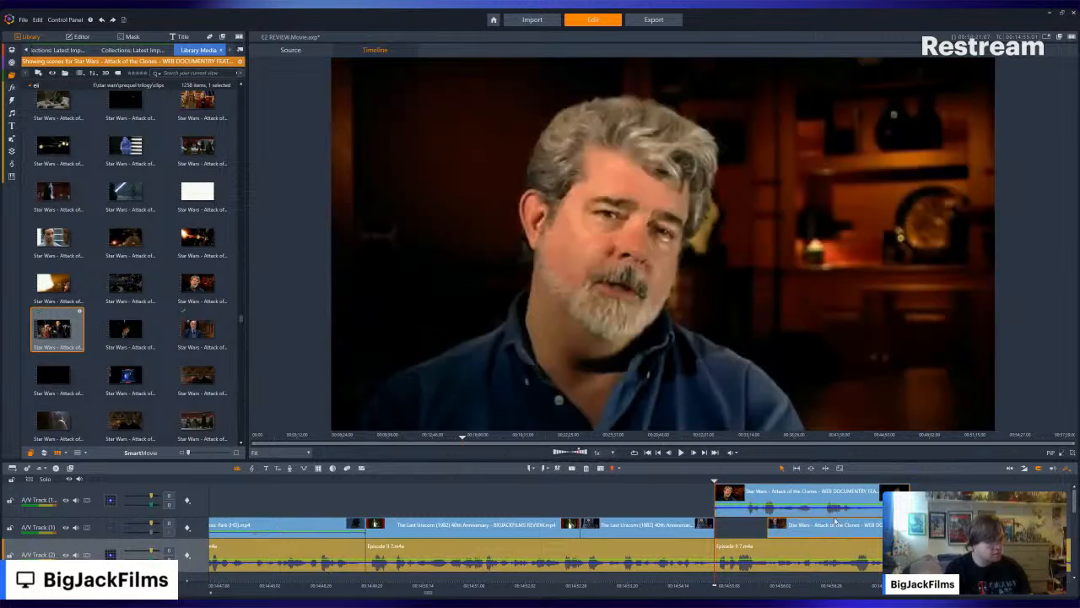
pyautogui.moveTo(717, 494); pyautogui.dragTo(757, 499)
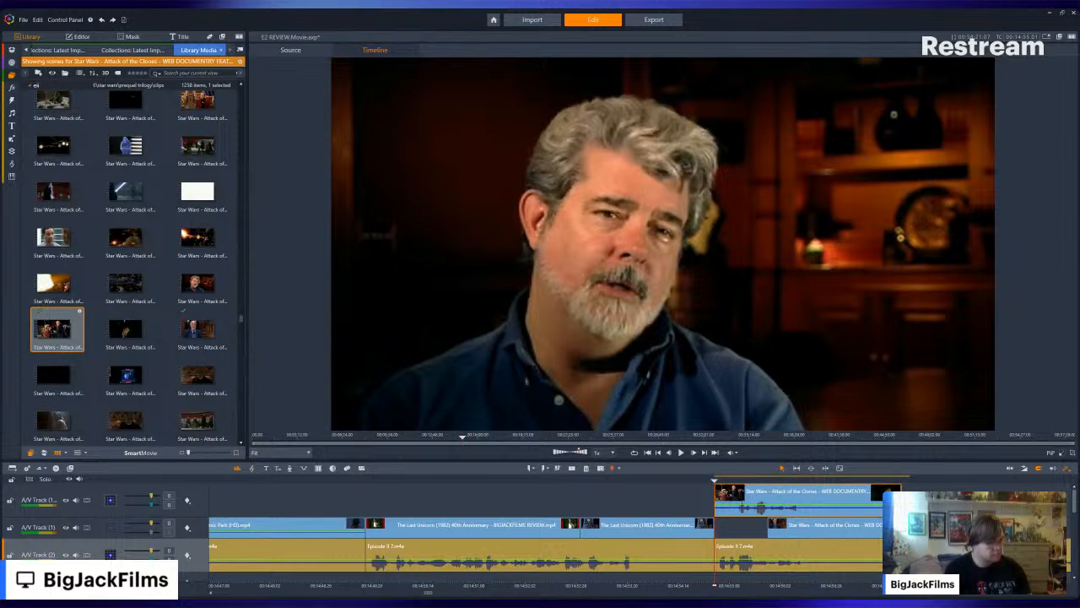
pyautogui.moveTo(900, 504); pyautogui.dragTo(766, 504)
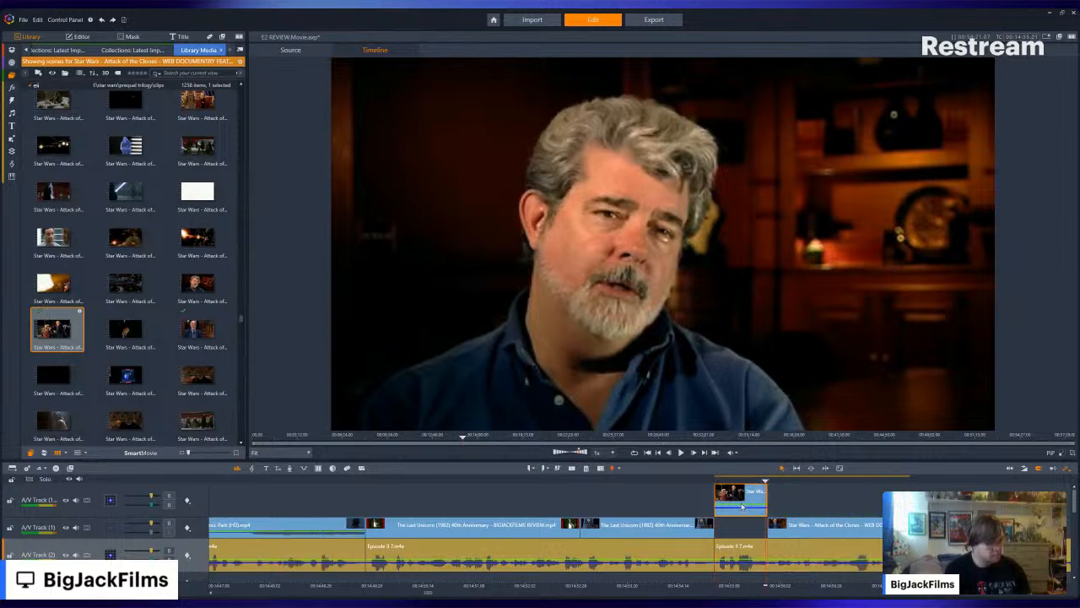
# - Move the trimmed on-set scene down into the gap on the main clip track and adjust the crossfade into the Christopher Lee interview
pyautogui.press('space')
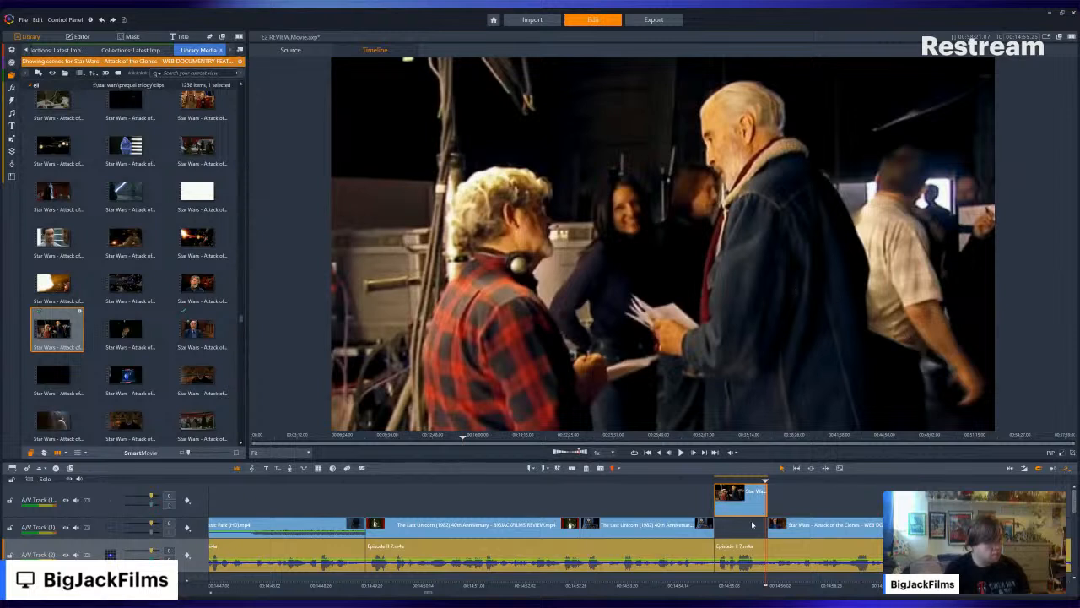
pyautogui.moveTo(750, 511); pyautogui.dragTo(747, 524)
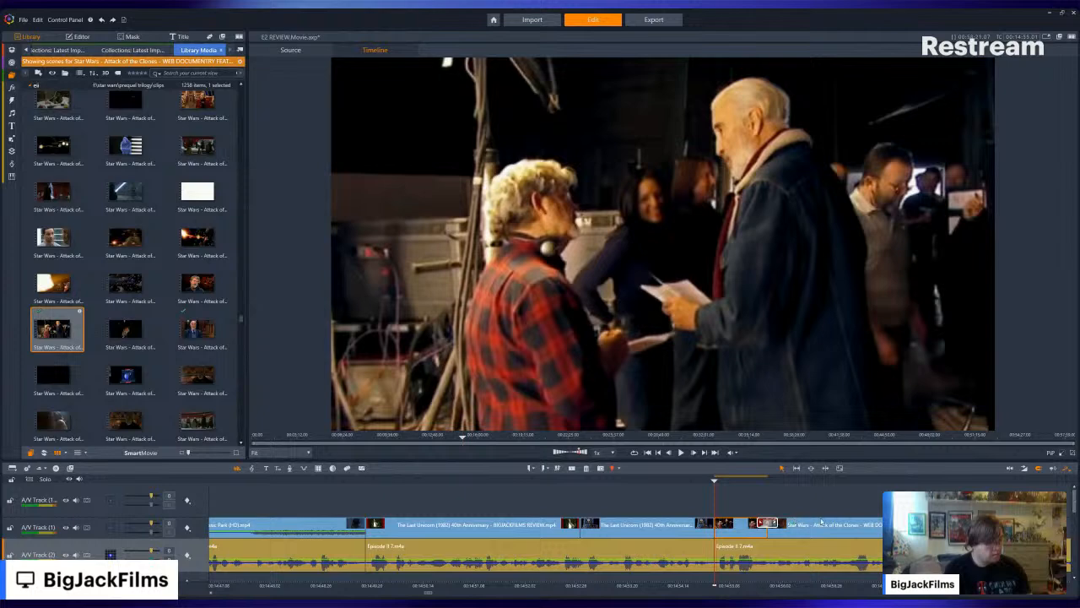
pyautogui.moveTo(839, 529)
pyautogui.mouseDown()
pyautogui.moveTo(887, 527)
pyautogui.moveTo(848, 526)
pyautogui.mouseUp()
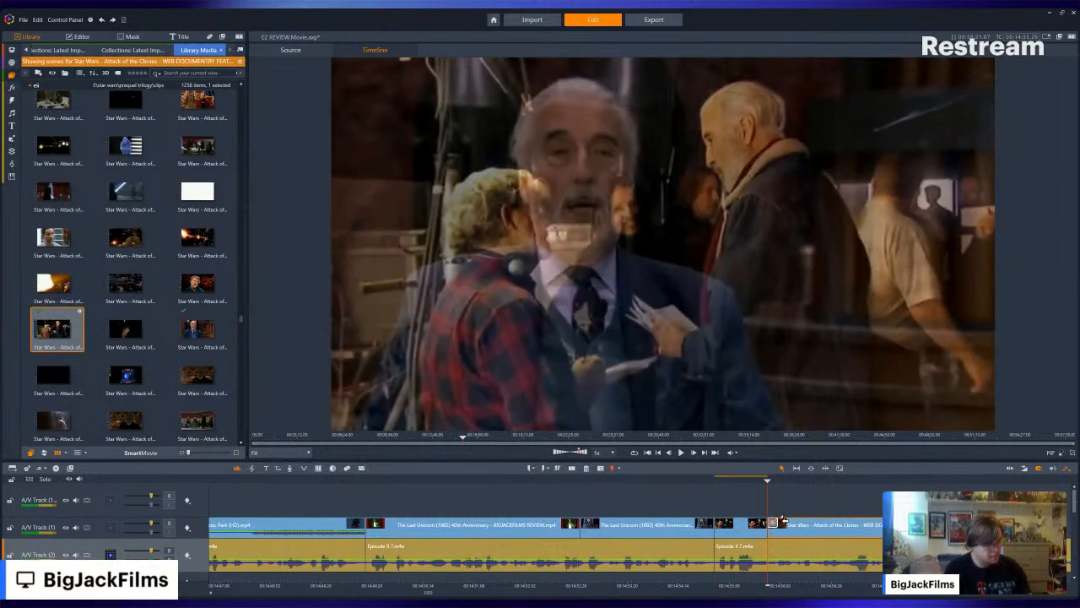
# - Play back the narration from the on-set scene through the Christopher Lee interview and trim the interview clip's end slightly earlier
pyautogui.press('Left')
pyautogui.press('Left')
pyautogui.press('Left')
pyautogui.press('Left')
pyautogui.press('Left')
pyautogui.press('Left')
pyautogui.press('Left')
pyautogui.press('Left')
pyautogui.press('Left')
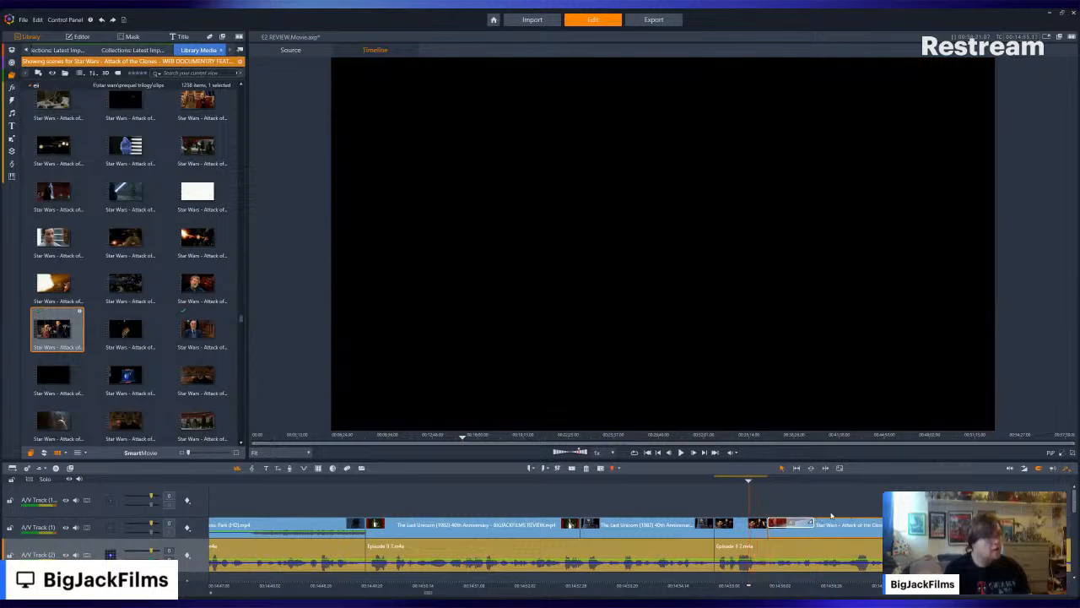
pyautogui.press('Right')
pyautogui.press('Right')
pyautogui.press('Right')
pyautogui.press('Right')
pyautogui.press('Right')
pyautogui.press('Right')
pyautogui.press('Right')
pyautogui.press('Right')
pyautogui.press('Right')
pyautogui.press('Left')
pyautogui.press('Left')
pyautogui.press('Left')
pyautogui.press('Left')
pyautogui.press('Left')
pyautogui.press('Left')
pyautogui.press('Left')
pyautogui.press('Left')
pyautogui.press('Left')
pyautogui.press('Left')
pyautogui.press('Left')
pyautogui.press('Left')
pyautogui.press('Left')
pyautogui.press('Left')
pyautogui.press('Left')
pyautogui.press('Left')
pyautogui.press('Left')
pyautogui.press('Left')
pyautogui.press('Left')
pyautogui.press('Left')
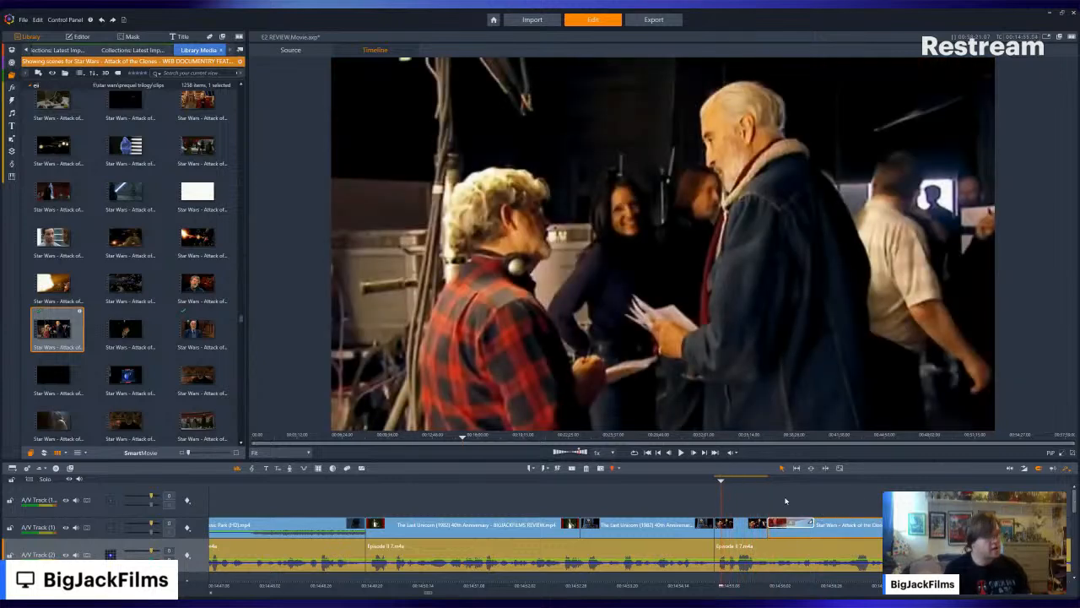
pyautogui.click(682, 452)
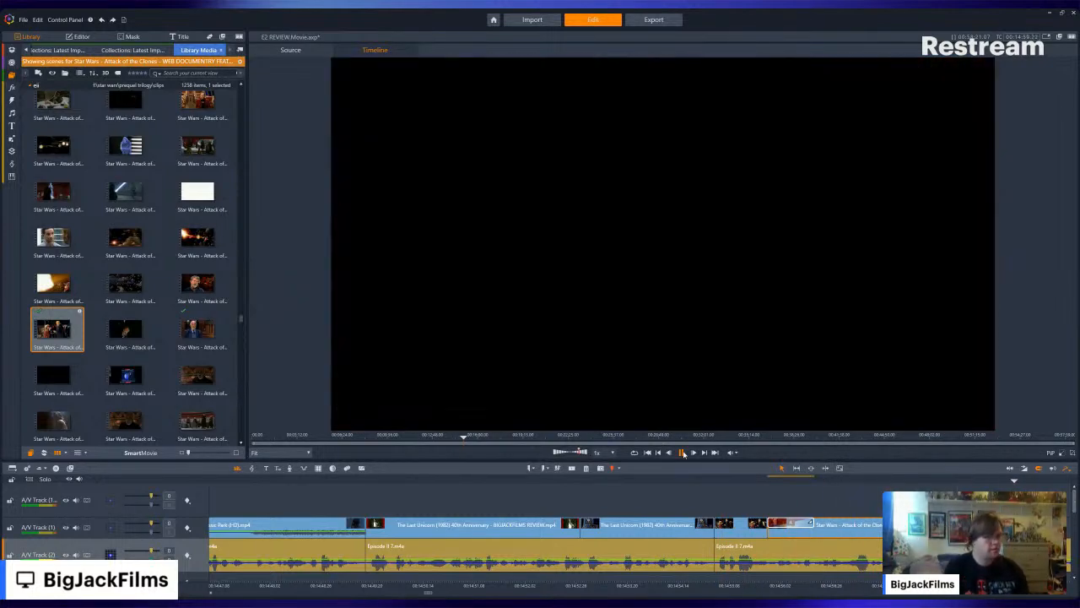
pyautogui.click(683, 452)
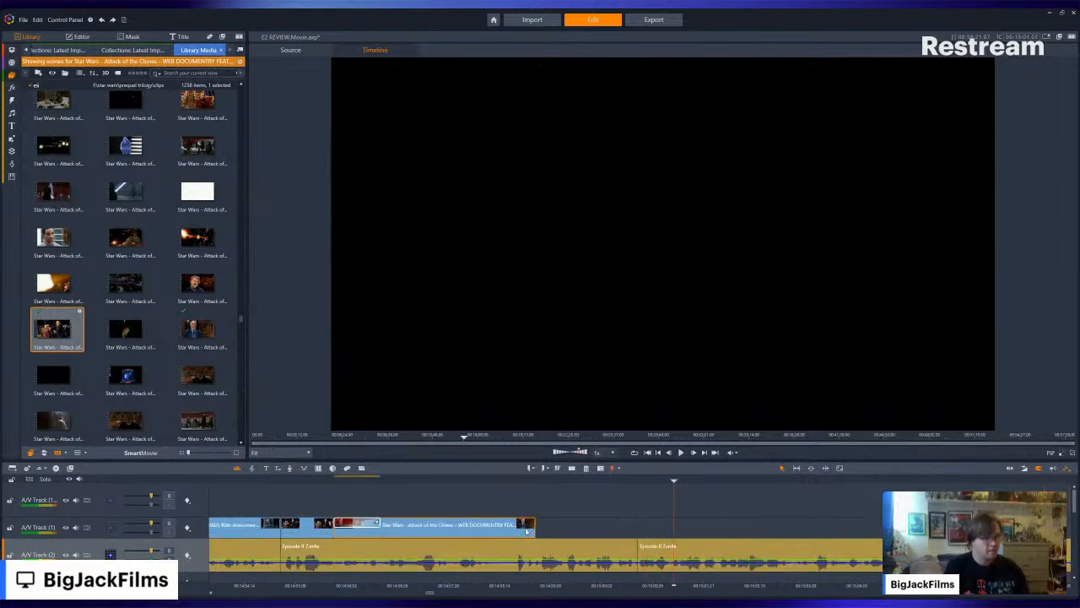
pyautogui.moveTo(529, 532); pyautogui.dragTo(517, 532)
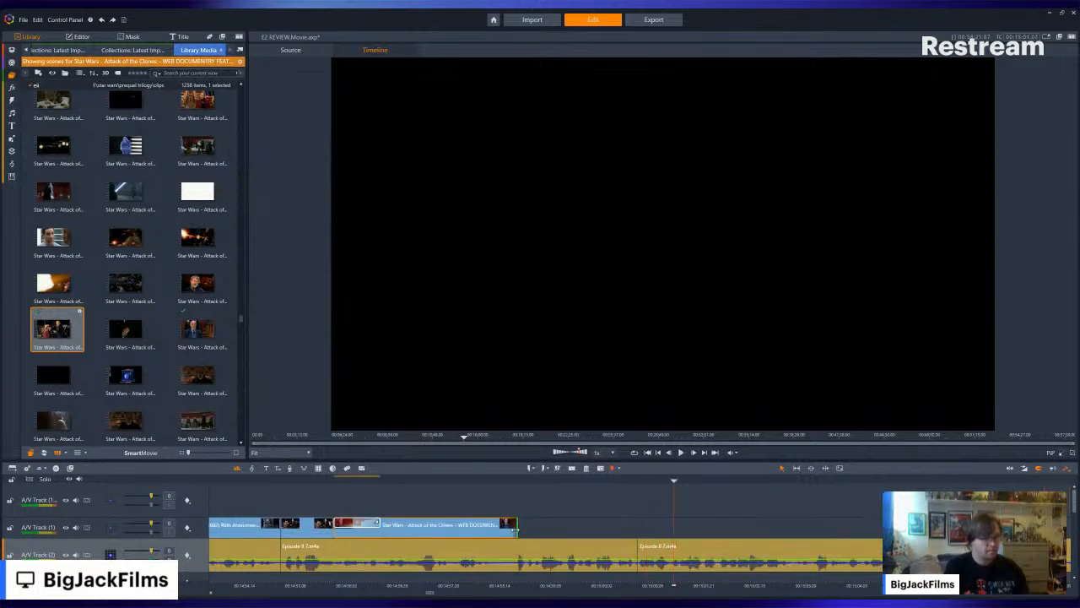
# - Find "The LOTR Trilogy Official Supertrailer" in the latest import collection and open its individual scenes
pyautogui.click(135, 50)
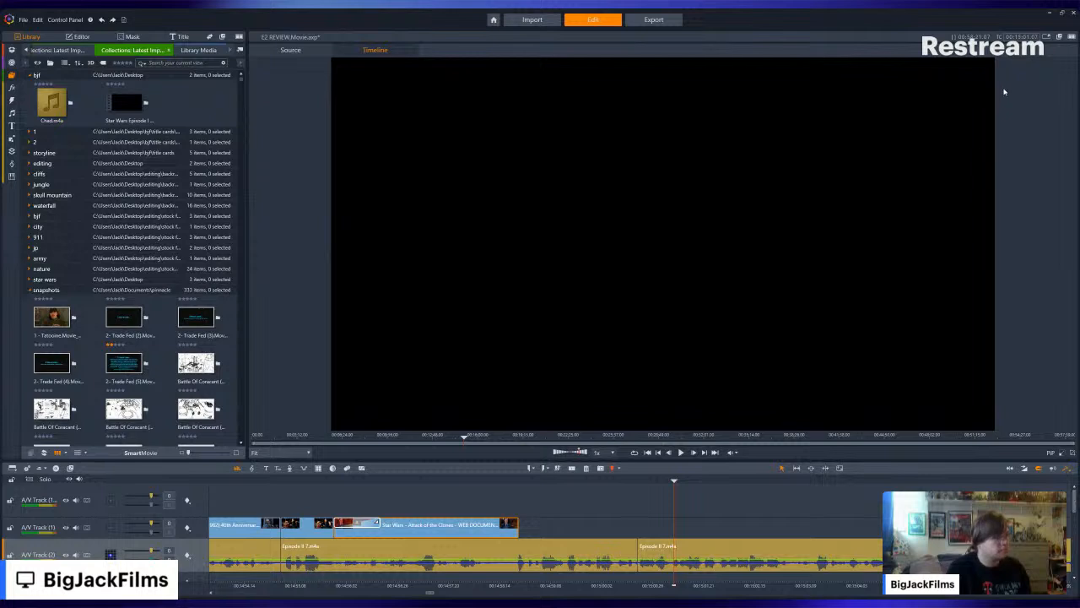
pyautogui.click(73, 183)
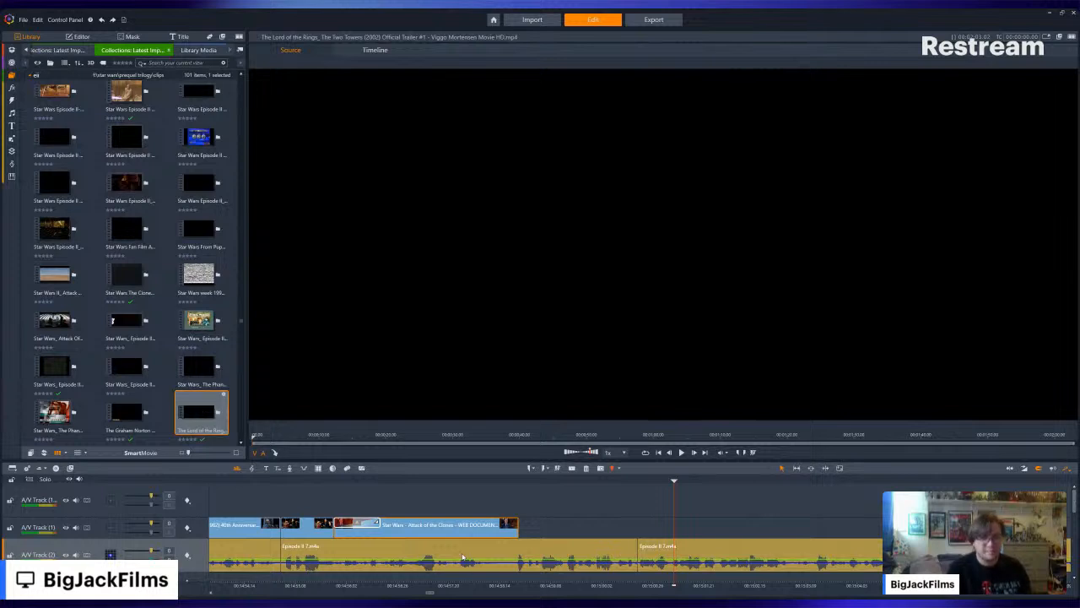
pyautogui.scroll(-3, 210, 388)
pyautogui.scroll(-1, 211, 388)
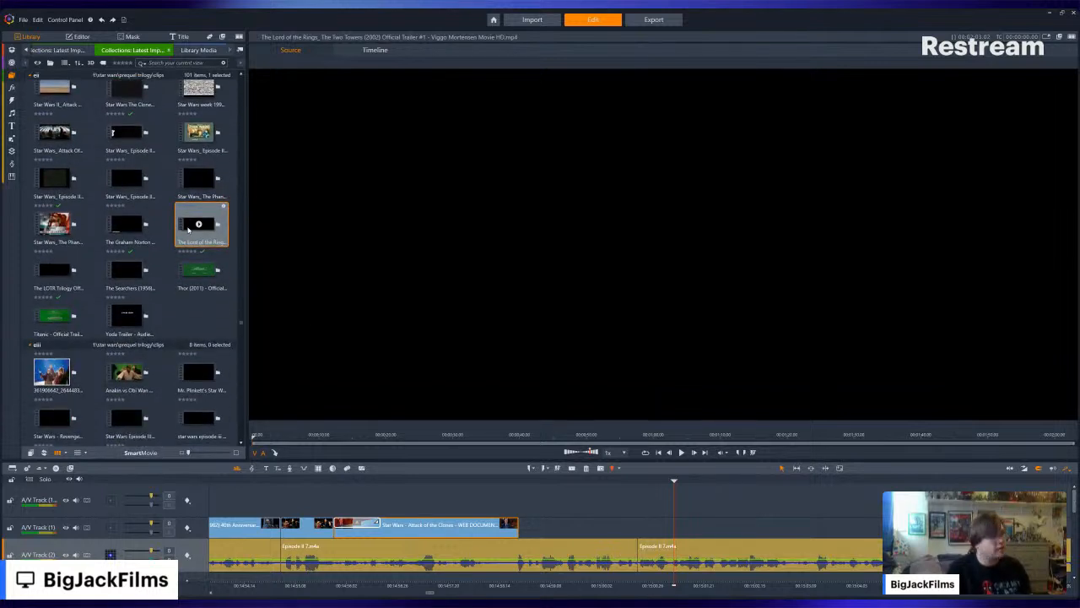
pyautogui.click(60, 272)
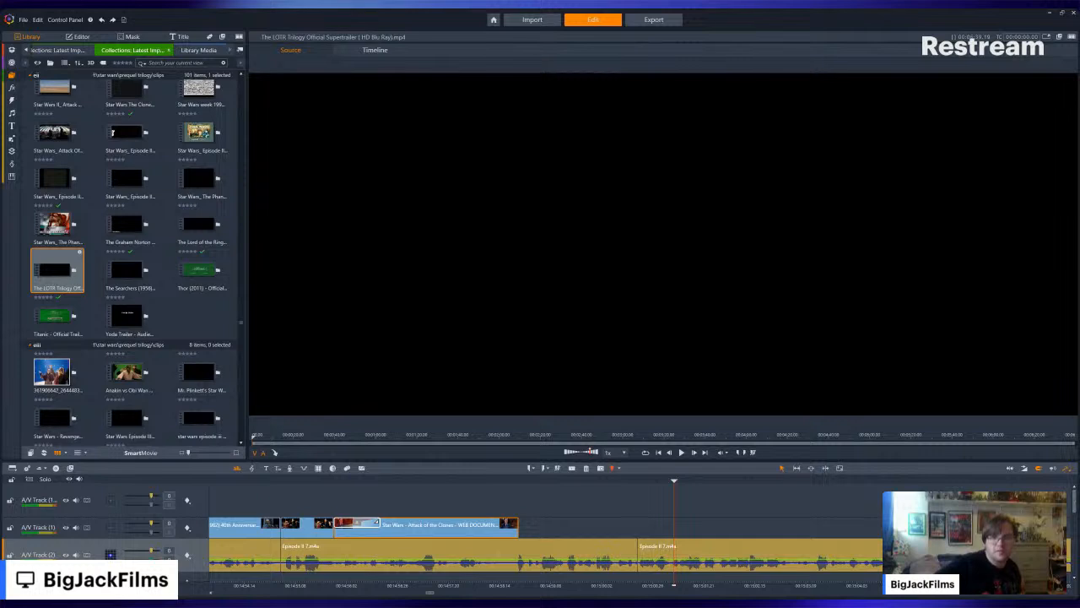
pyautogui.click(73, 270)
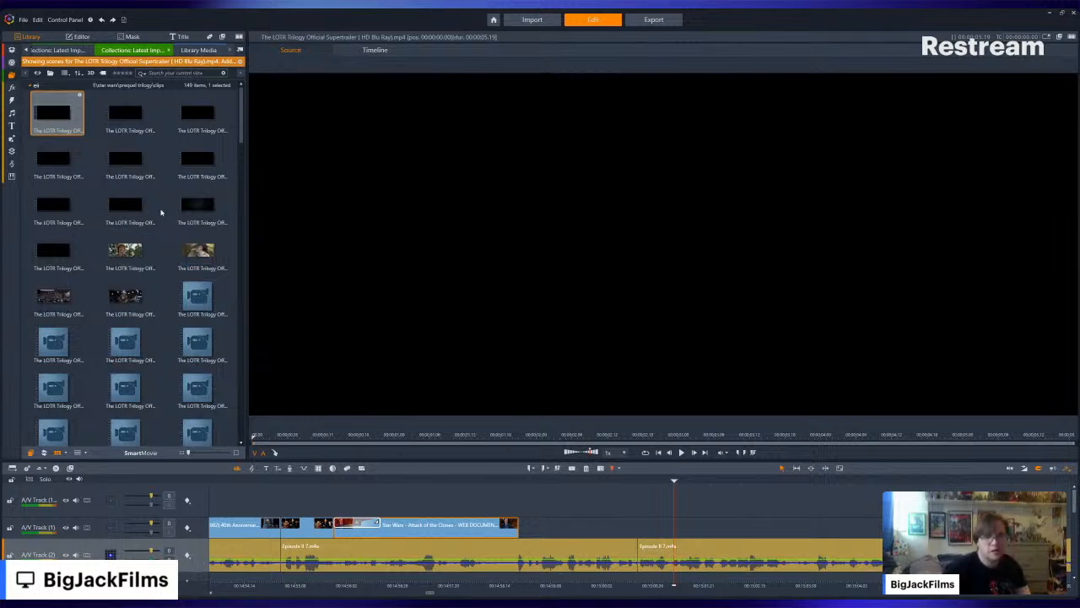
# - Find the supertrailer's night scene with the cloaked riders, place it directly after the Christopher Lee interview, and trim its start slightly
pyautogui.scroll(-3, 161, 212)
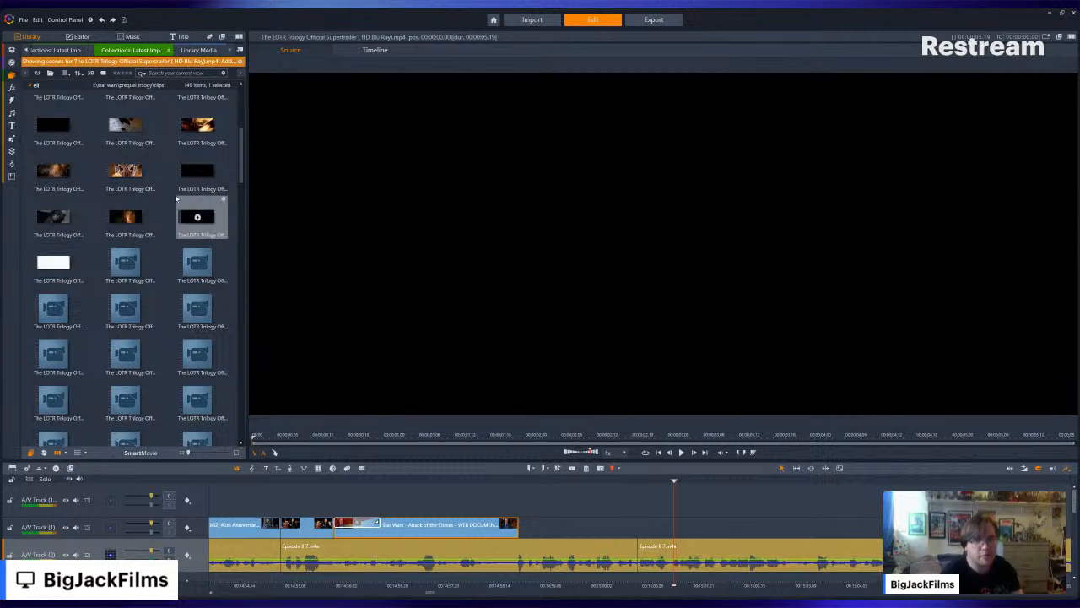
pyautogui.scroll(-3, 174, 226)
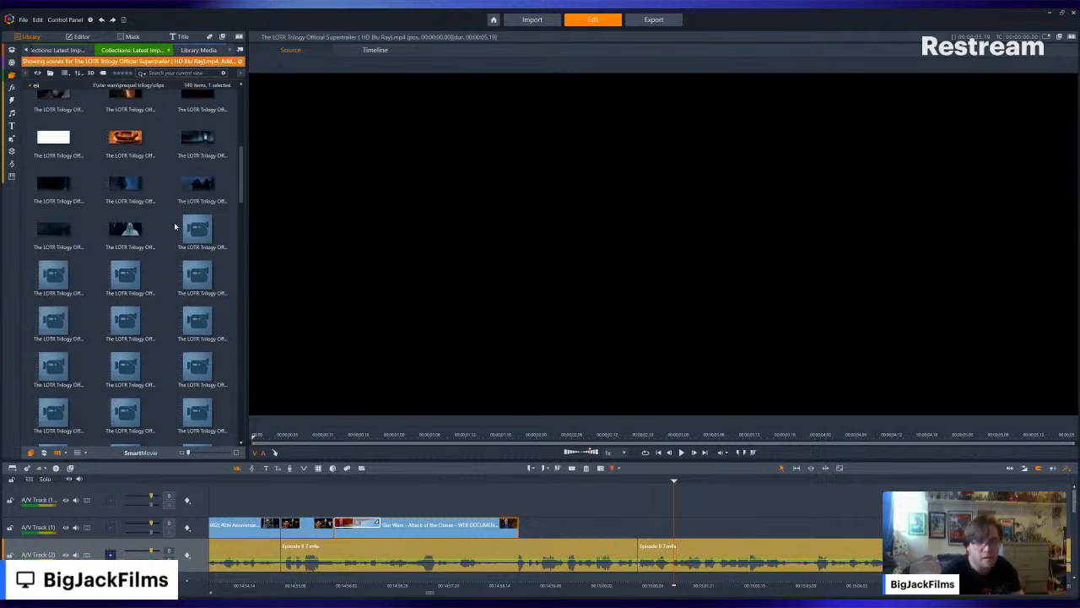
pyautogui.scroll(-1, 175, 227)
pyautogui.click(124, 159)
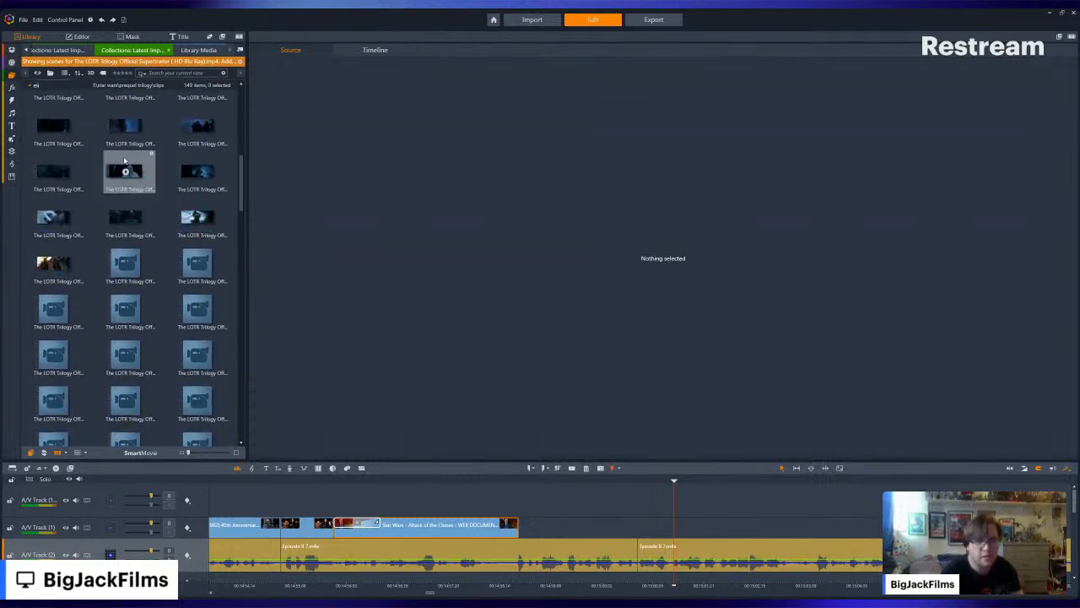
pyautogui.click(124, 160)
pyautogui.click(123, 172)
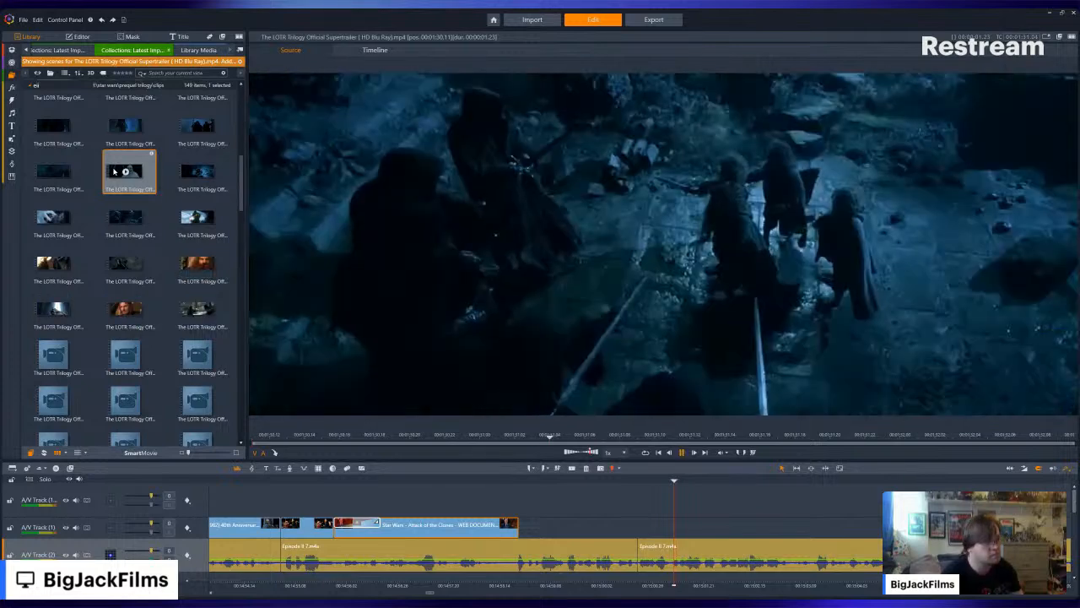
pyautogui.moveTo(114, 172); pyautogui.dragTo(537, 526)
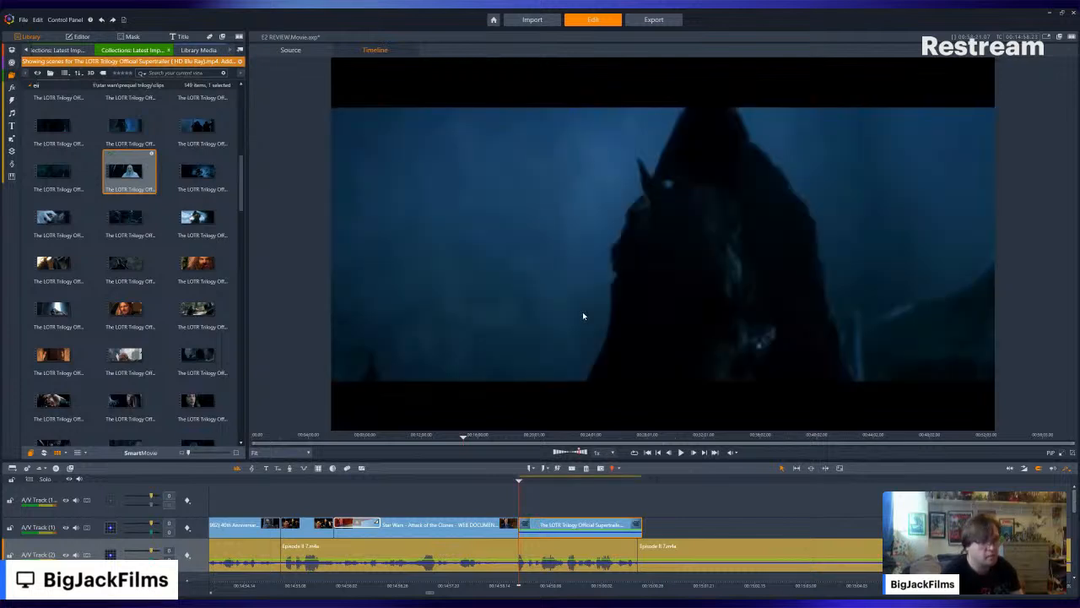
pyautogui.moveTo(521, 525); pyautogui.dragTo(523, 525)
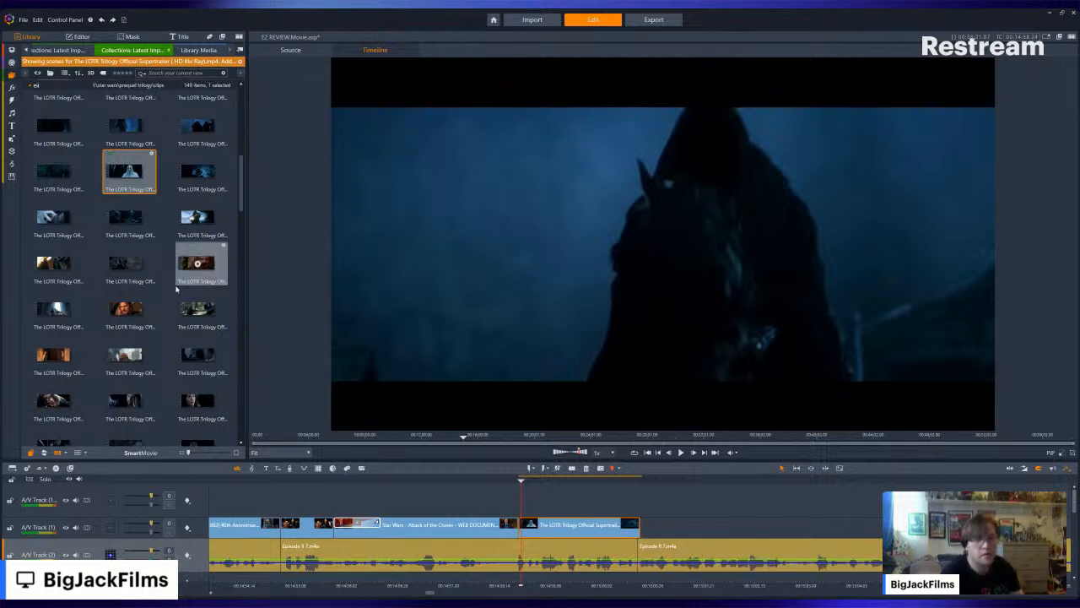
# - Browse and preview the other scenes of the LOTR supertrailer to look for another clip that suits the narration
pyautogui.scroll(3, 169, 329)
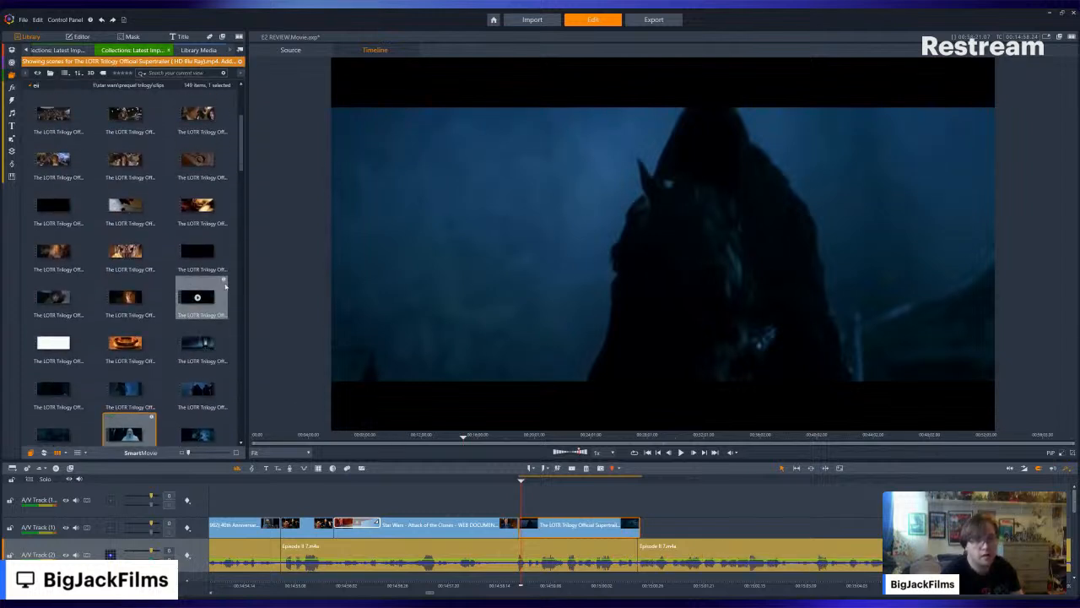
pyautogui.click(197, 297)
pyautogui.click(198, 297)
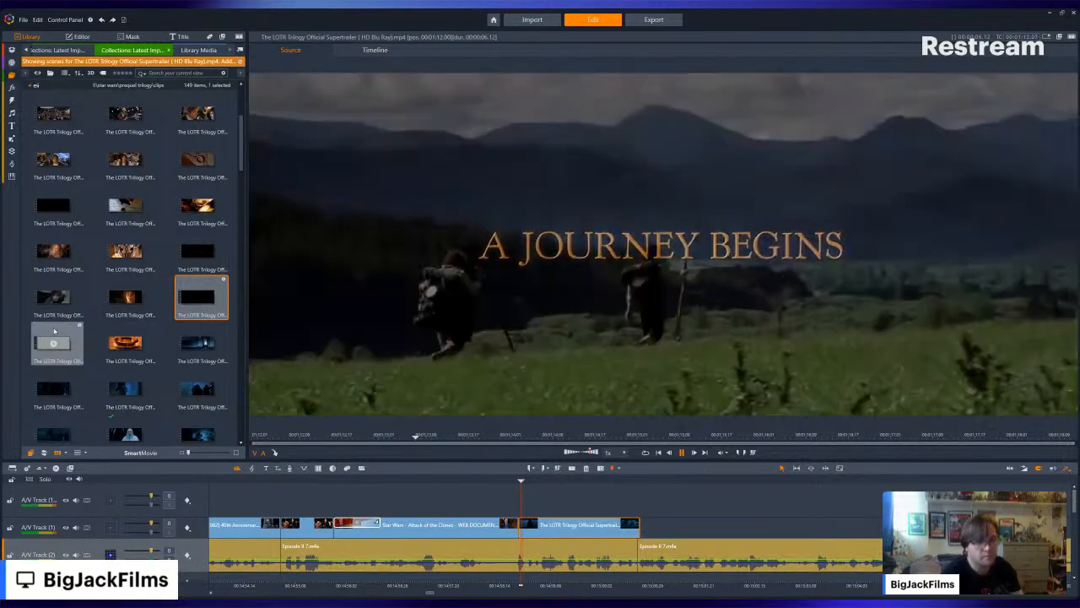
pyautogui.click(54, 330)
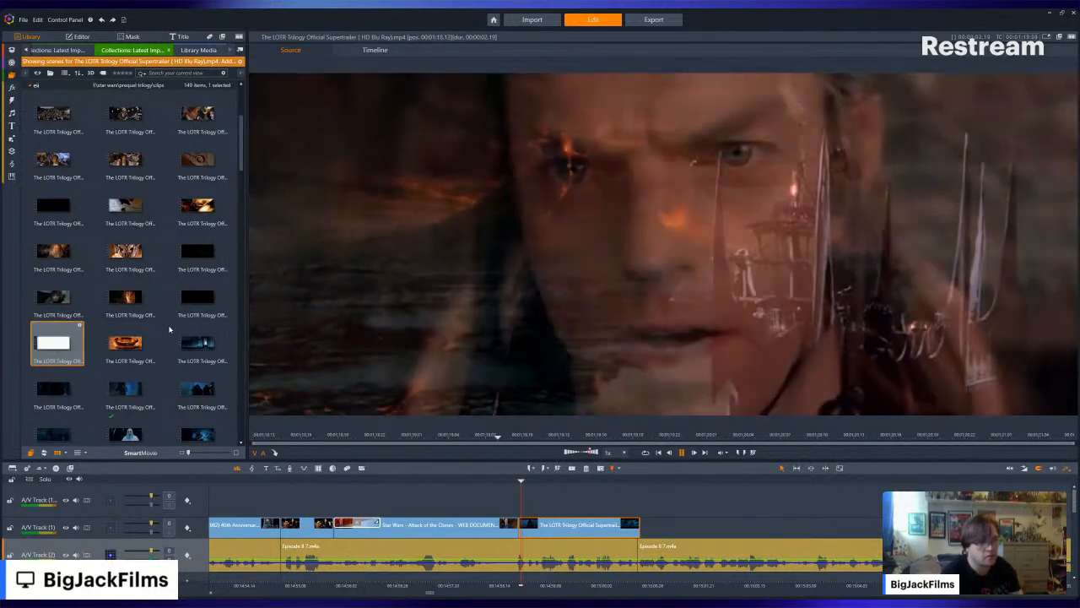
pyautogui.click(197, 344)
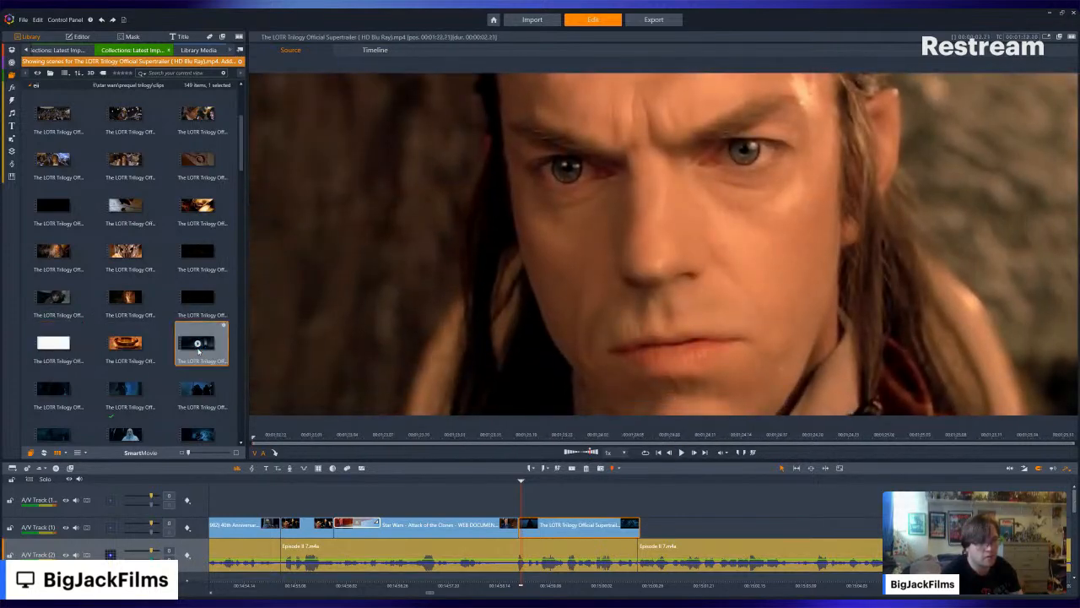
pyautogui.scroll(-2, 198, 346)
pyautogui.click(53, 253)
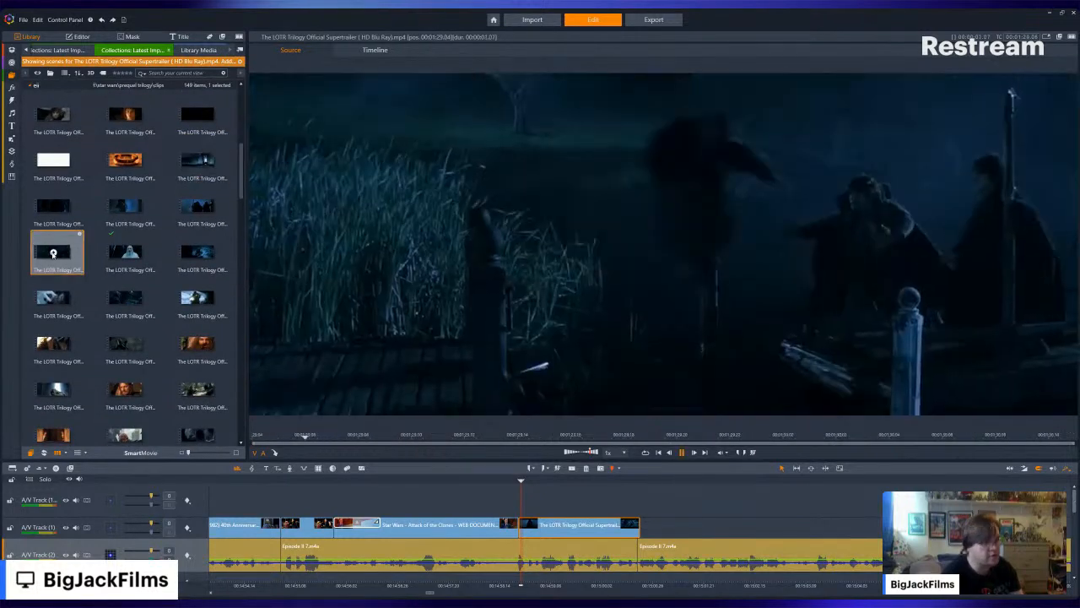
pyautogui.scroll(-2, 182, 250)
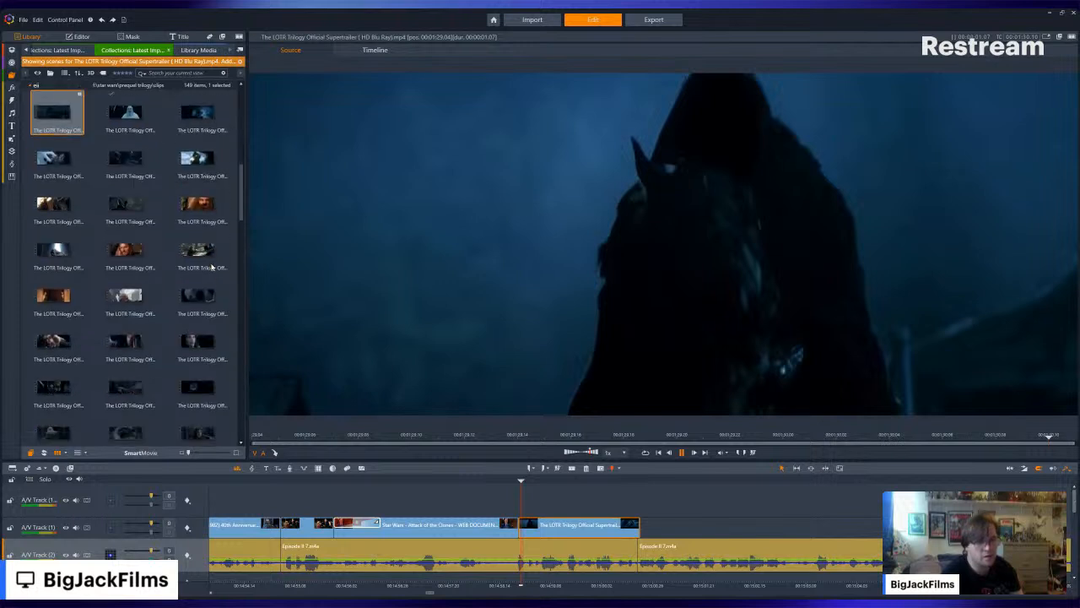
pyautogui.scroll(-5, 182, 272)
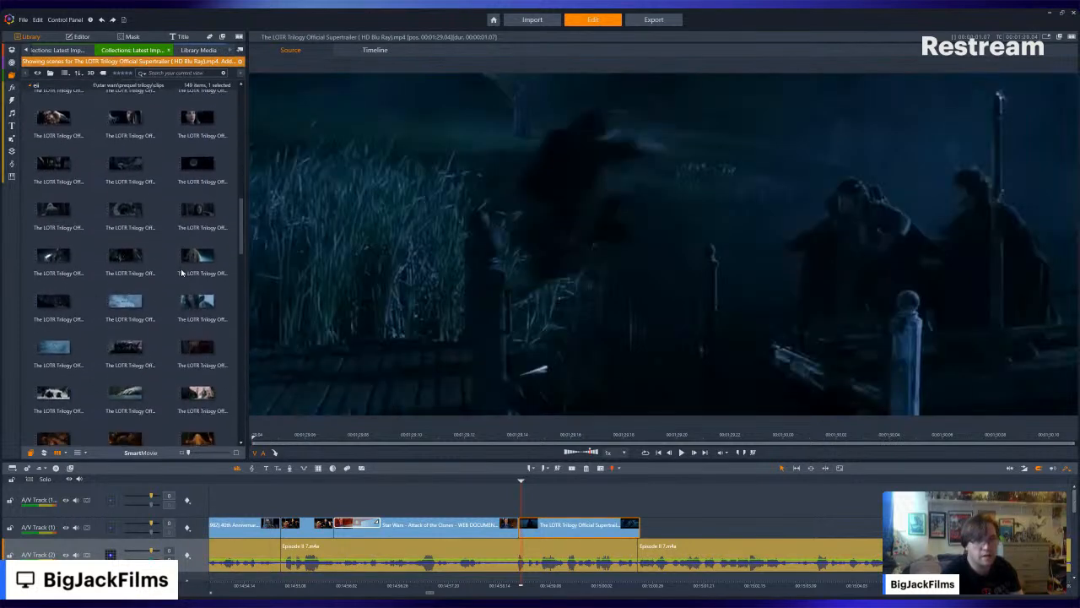
pyautogui.scroll(-1, 182, 272)
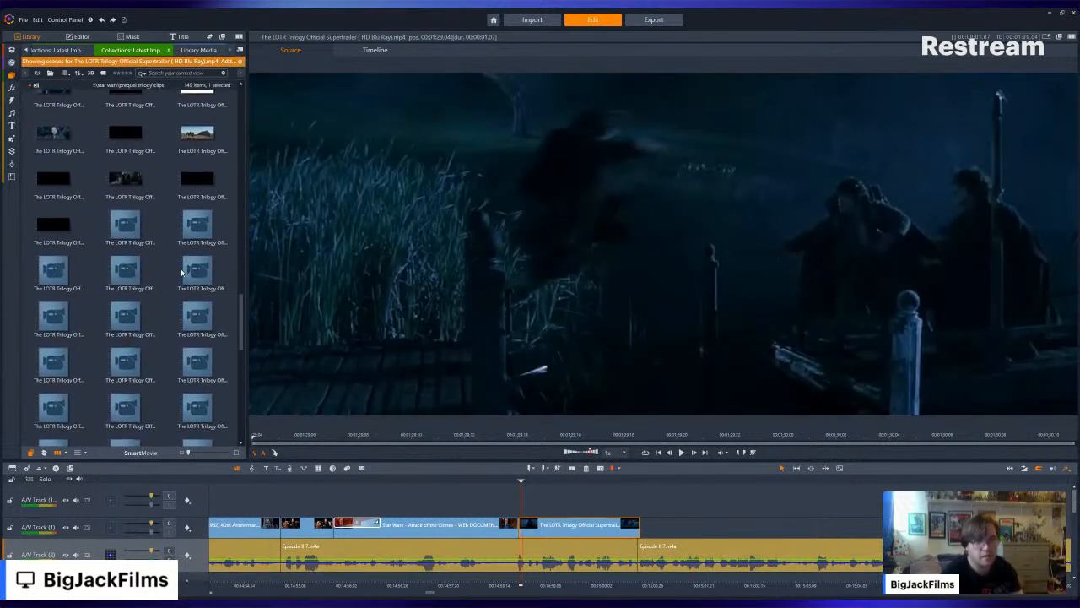
pyautogui.scroll(5, 186, 234)
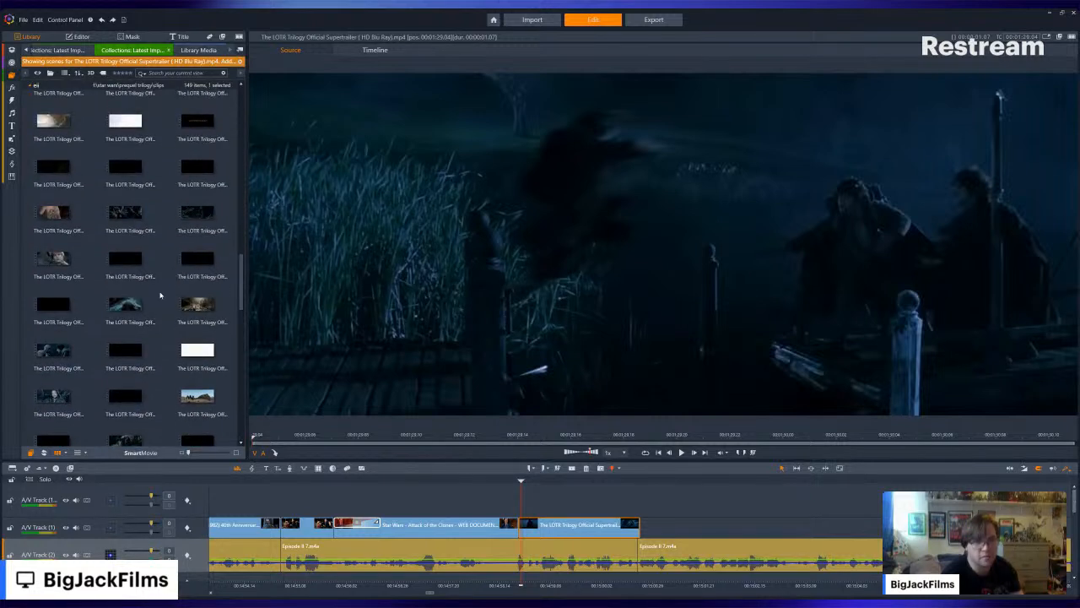
pyautogui.scroll(-5, 169, 327)
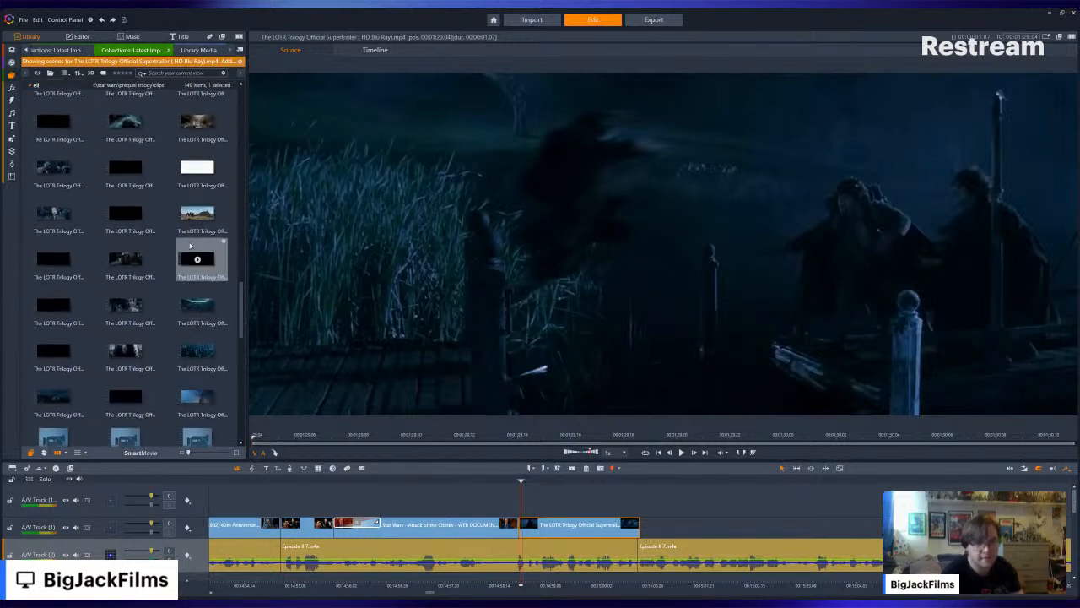
# - Preview the supertrailer scene of Saruman and Wormtongue on the balcony and place it directly after the cloaked riders clip
pyautogui.click(54, 169)
pyautogui.click(54, 168)
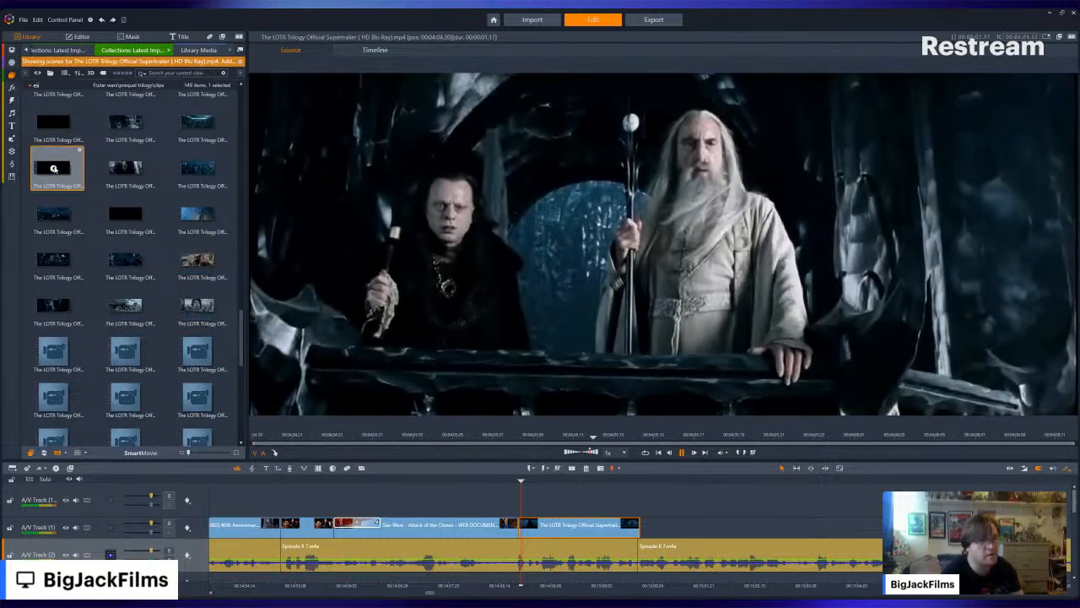
pyautogui.moveTo(54, 168); pyautogui.dragTo(653, 527)
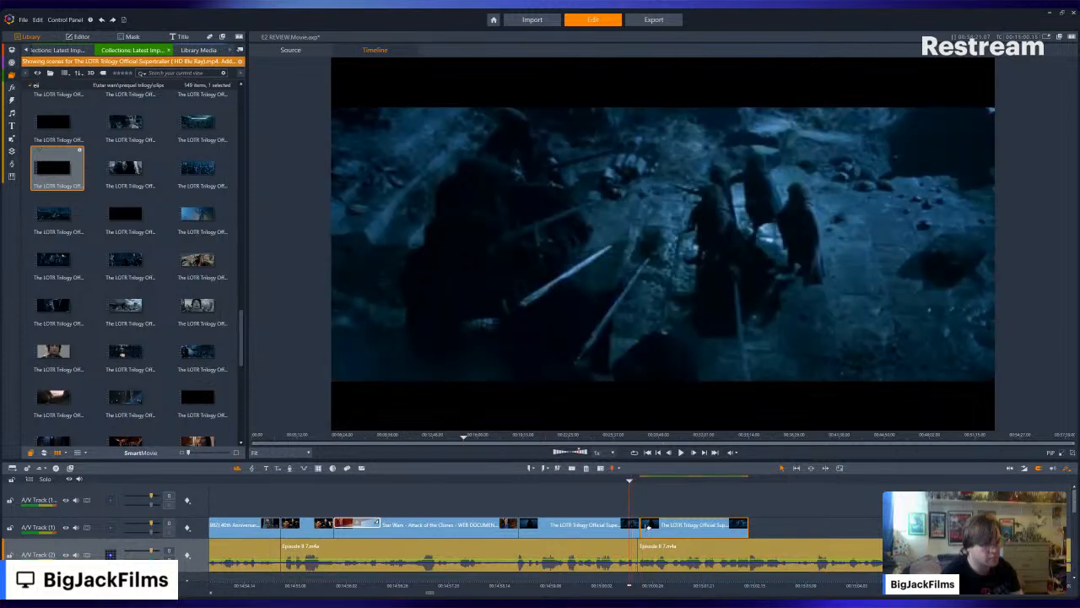
# - Trim the start of the Saruman and Wormtongue balcony clip slightly and play back both supertrailer clips against the narration
pyautogui.moveTo(648, 526); pyautogui.dragTo(659, 531)
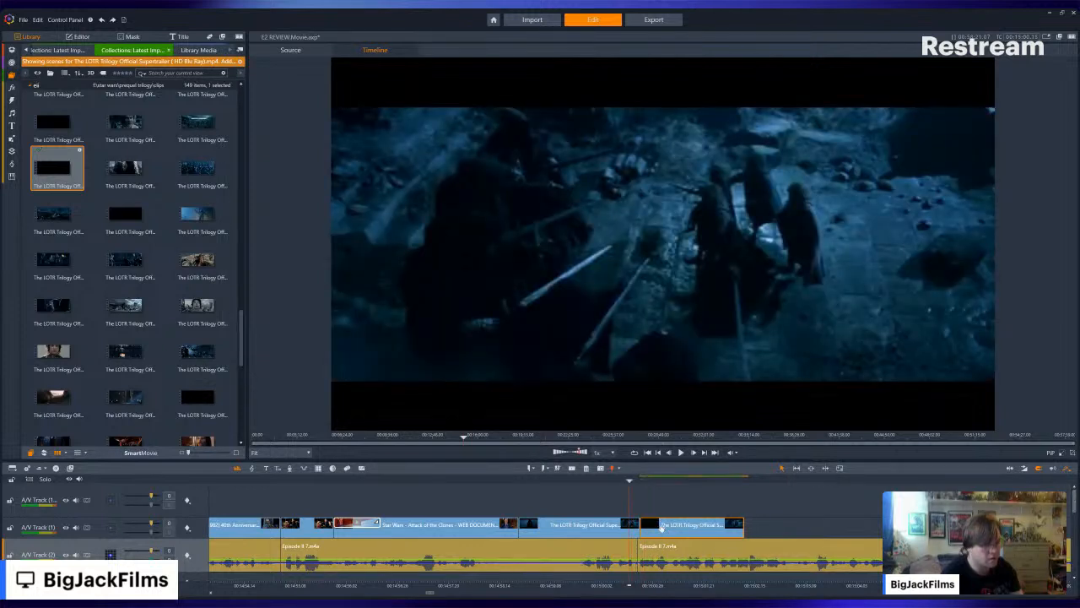
pyautogui.press('Left')
pyautogui.press('Left')
pyautogui.press('Left')
pyautogui.press('Left')
pyautogui.press('Left')
pyautogui.press('Left')
pyautogui.press('Left')
pyautogui.press('Left')
pyautogui.press('Left')
pyautogui.press('Left')
pyautogui.press('Left')
pyautogui.press('Left')
pyautogui.press('Left')
pyautogui.press('Left')
pyautogui.press('Left')
pyautogui.press('Left')
pyautogui.press('Left')
pyautogui.press('Left')
pyautogui.press('Left')
pyautogui.press('Left')
pyautogui.press('Left')
pyautogui.press('Left')
pyautogui.press('Left')
pyautogui.press('Left')
pyautogui.press('Left')
pyautogui.press('Left')
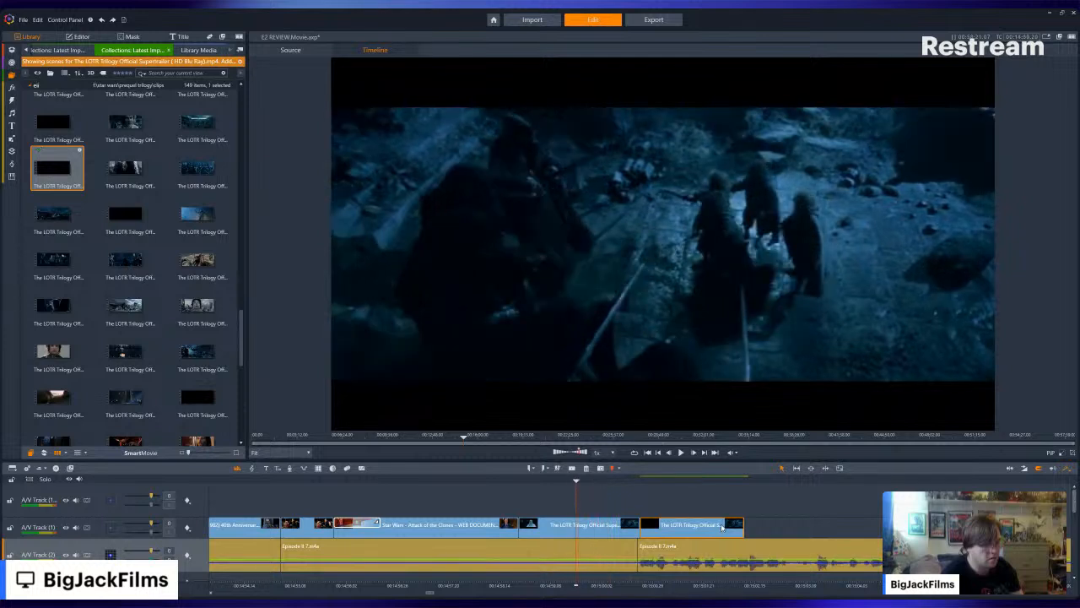
pyautogui.press('Left')
pyautogui.press('Left')
pyautogui.press('Left')
pyautogui.press('Left')
pyautogui.press('Left')
pyautogui.press('Left')
pyautogui.press('Left')
pyautogui.press('Left')
pyautogui.press('Left')
pyautogui.press('Left')
pyautogui.press('Left')
pyautogui.press('Left')
pyautogui.press('Left')
pyautogui.press('Left')
pyautogui.press('Left')
pyautogui.press('Left')
pyautogui.press('Left')
pyautogui.press('Left')
pyautogui.press('Left')
pyautogui.press('Left')
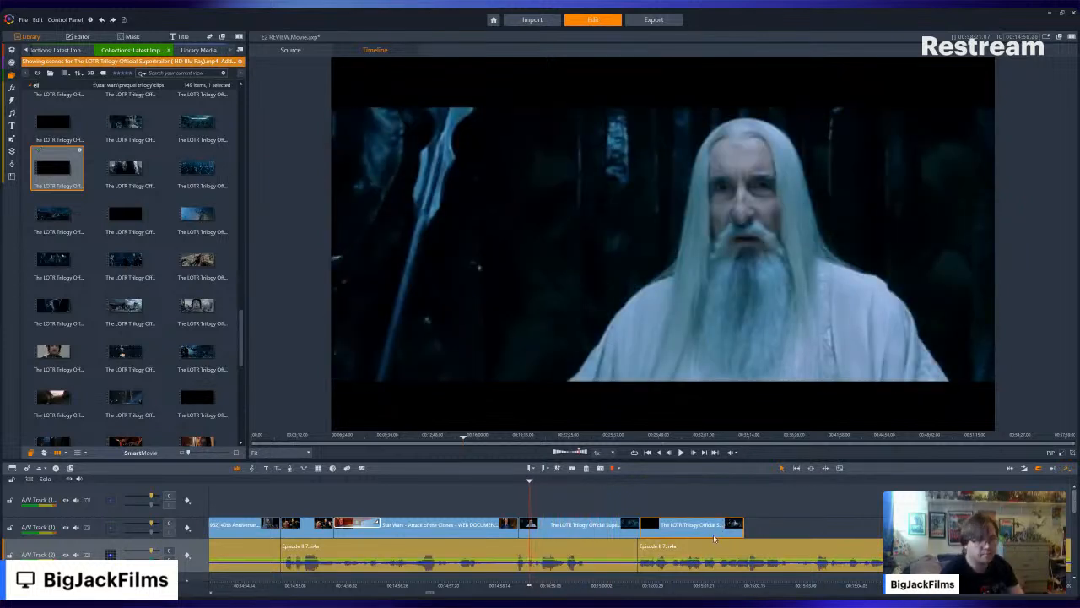
pyautogui.click(681, 453)
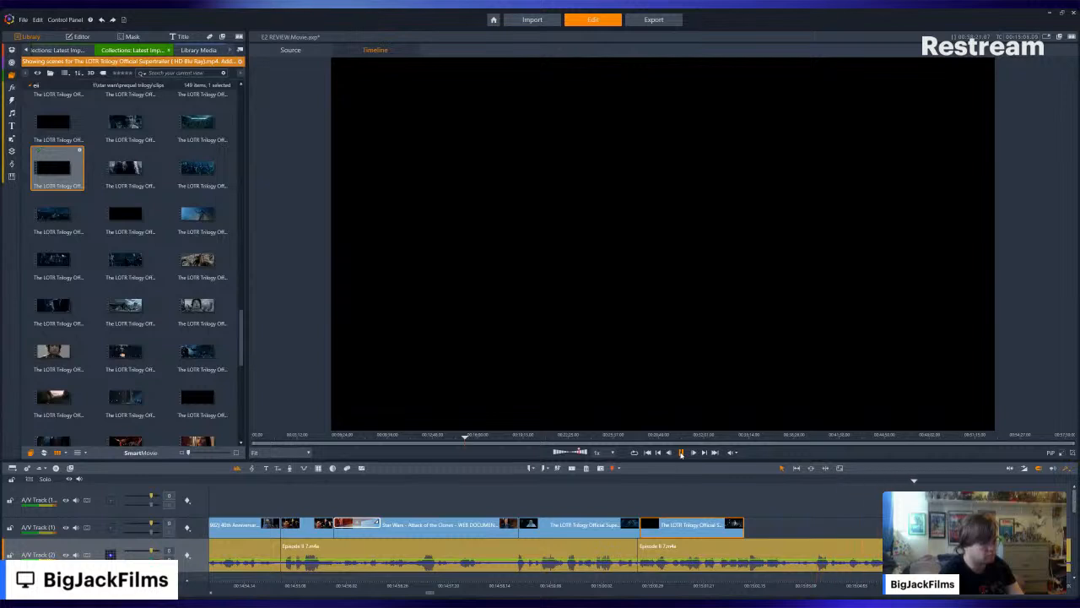
pyautogui.click(681, 453)
# - Browse and preview the remaining scenes of the LOTR supertrailer, including its long final scene, for another clip that suits the narration
pyautogui.scroll(-5, 203, 306)
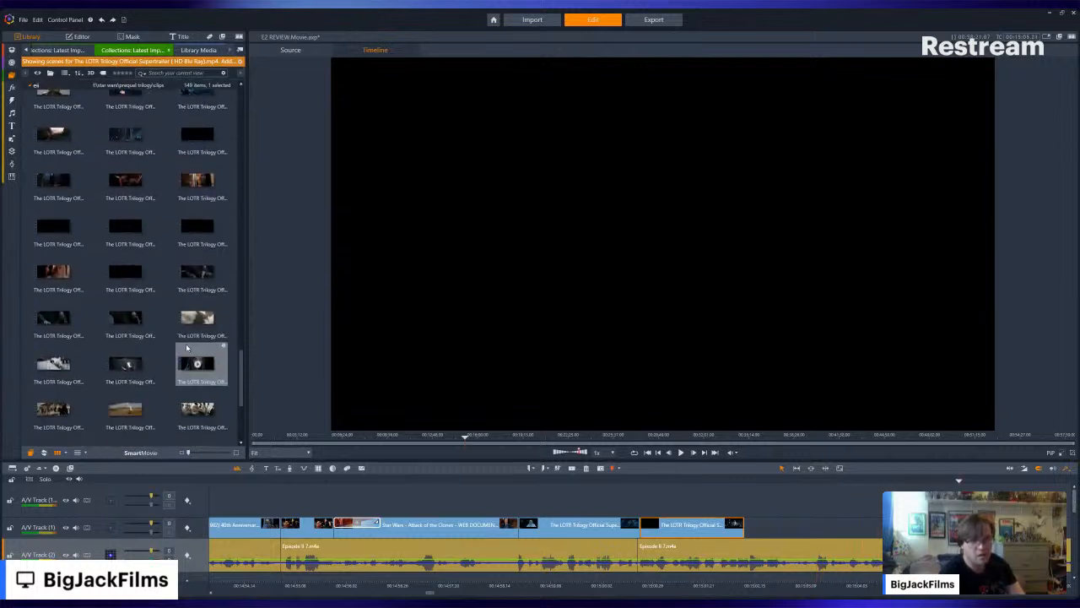
pyautogui.scroll(-5, 160, 215)
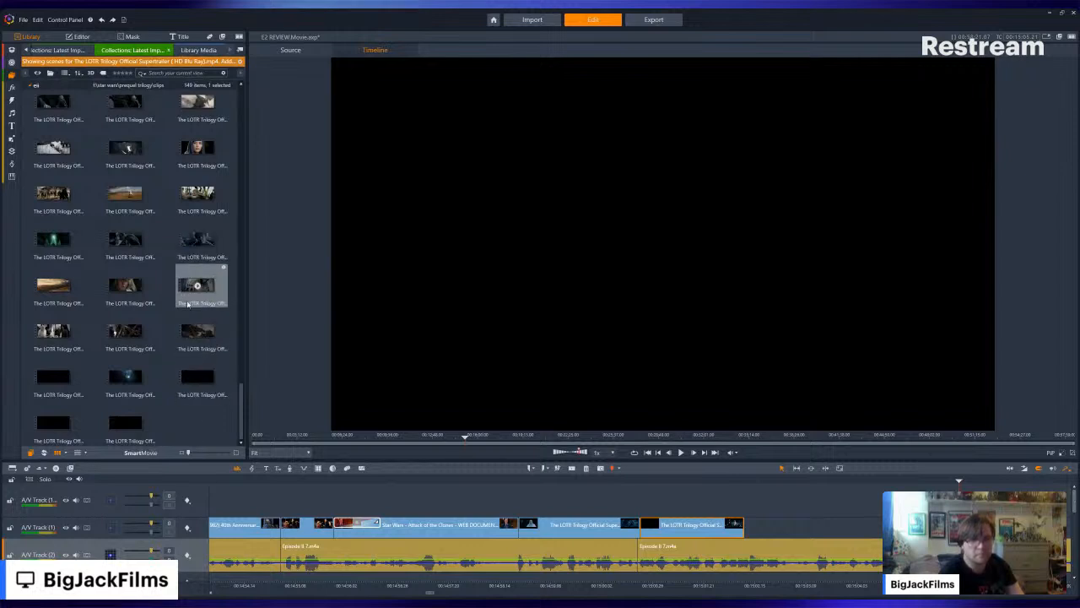
pyautogui.scroll(5, 152, 346)
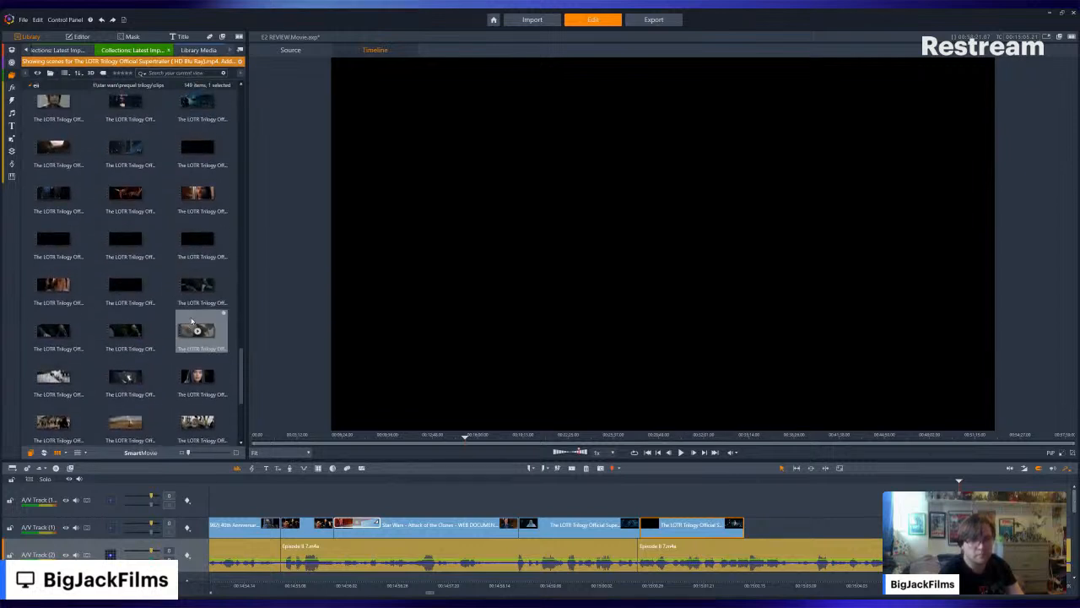
pyautogui.click(196, 283)
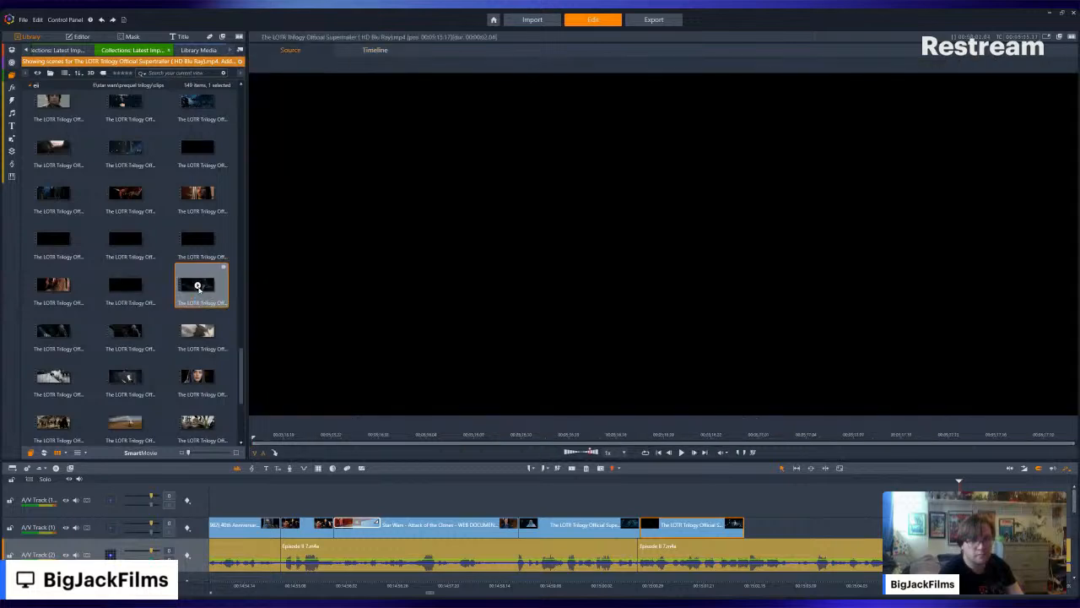
pyautogui.click(200, 328)
pyautogui.scroll(-5, 199, 328)
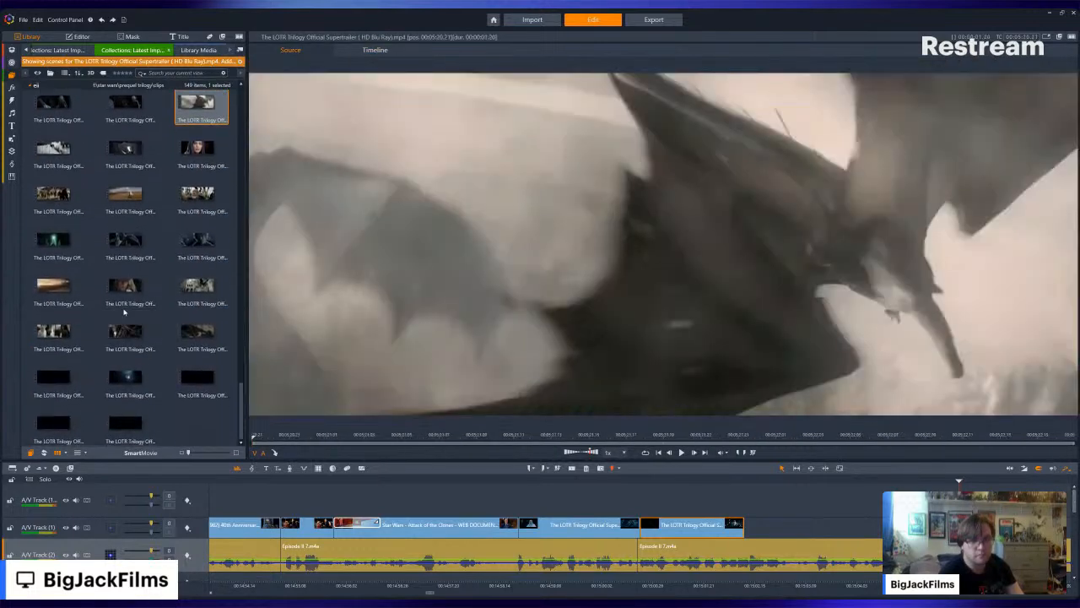
pyautogui.click(125, 309)
pyautogui.click(124, 326)
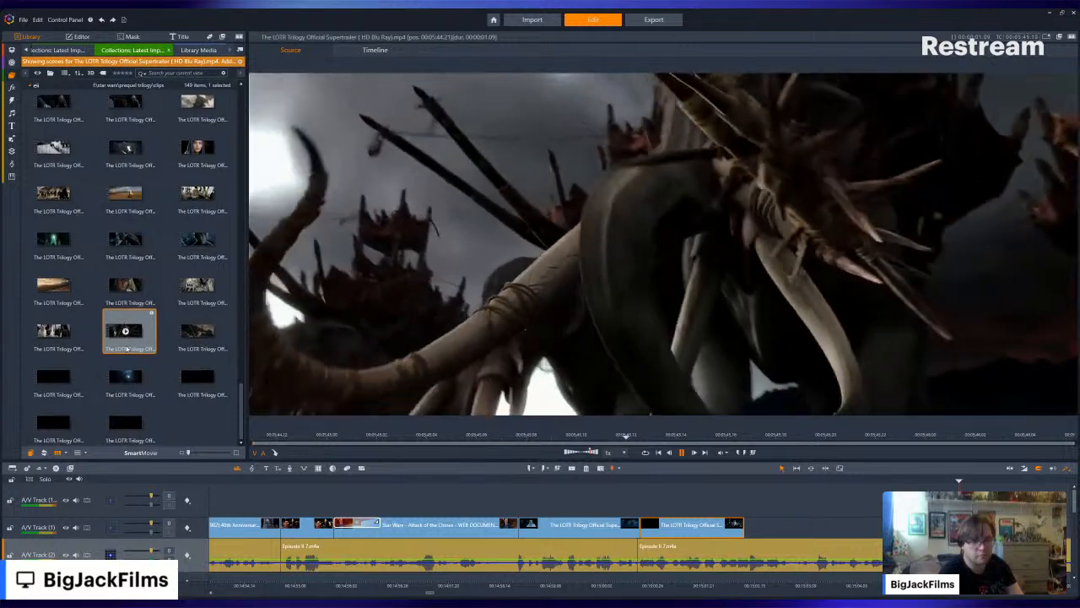
pyautogui.click(124, 375)
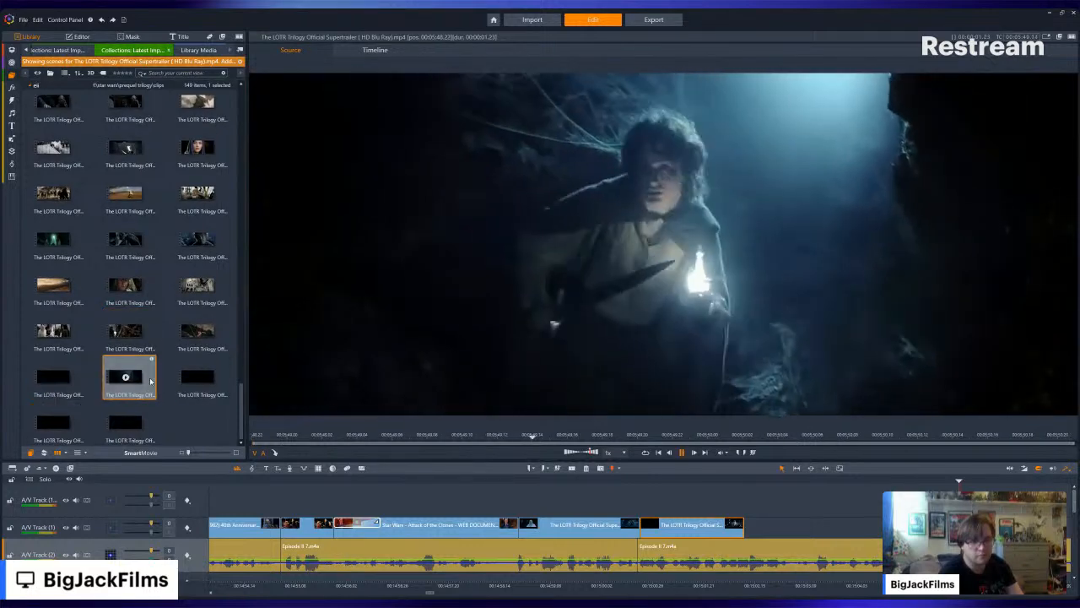
pyautogui.click(197, 377)
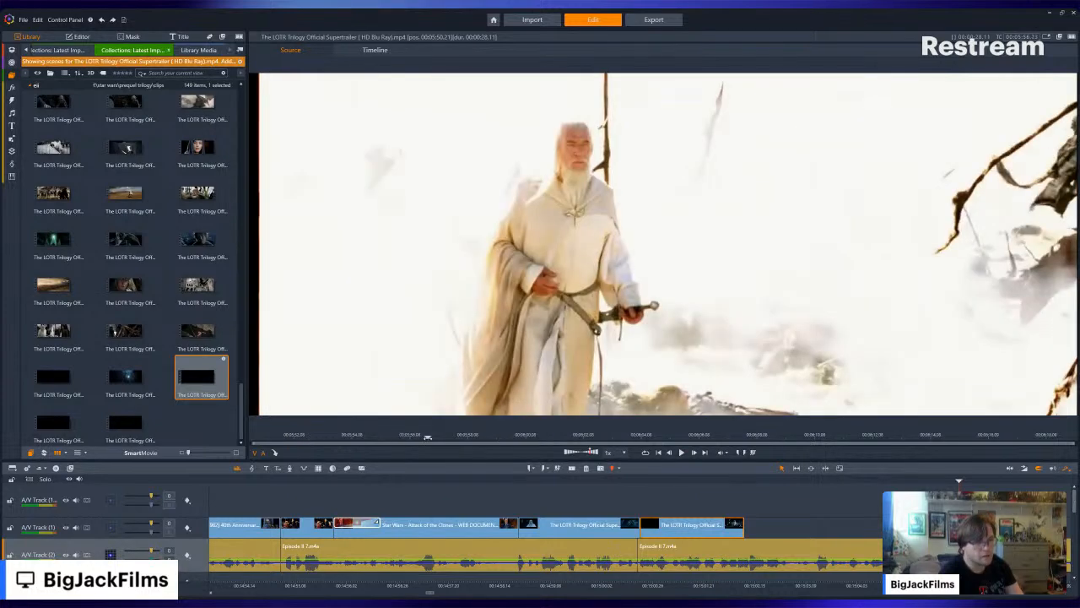
pyautogui.click(562, 437)
pyautogui.moveTo(568, 440); pyautogui.dragTo(458, 436)
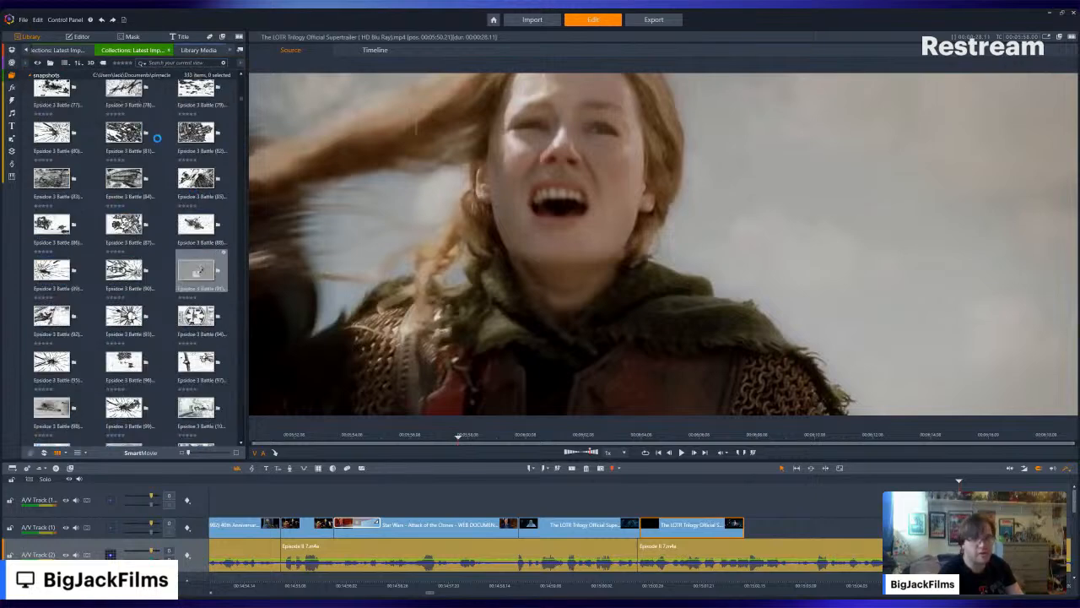
# - Return to the full import collection, find "The Lord of the Rings_ The Two Towers (2002) Official Trailer #1" and open its individual scenes
pyautogui.scroll(13, 161, 145)
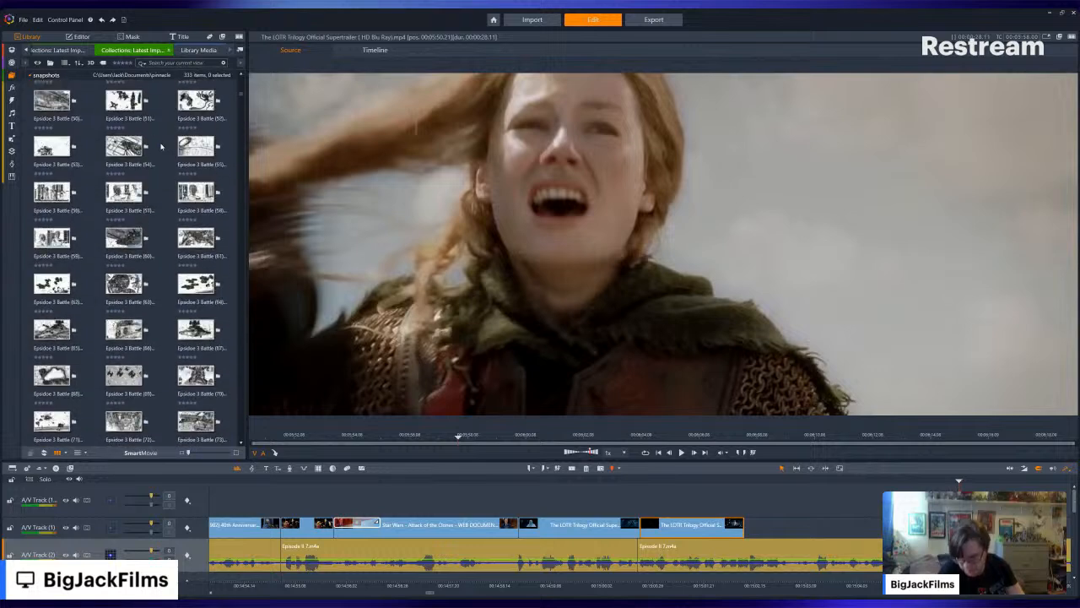
pyautogui.scroll(10, 160, 146)
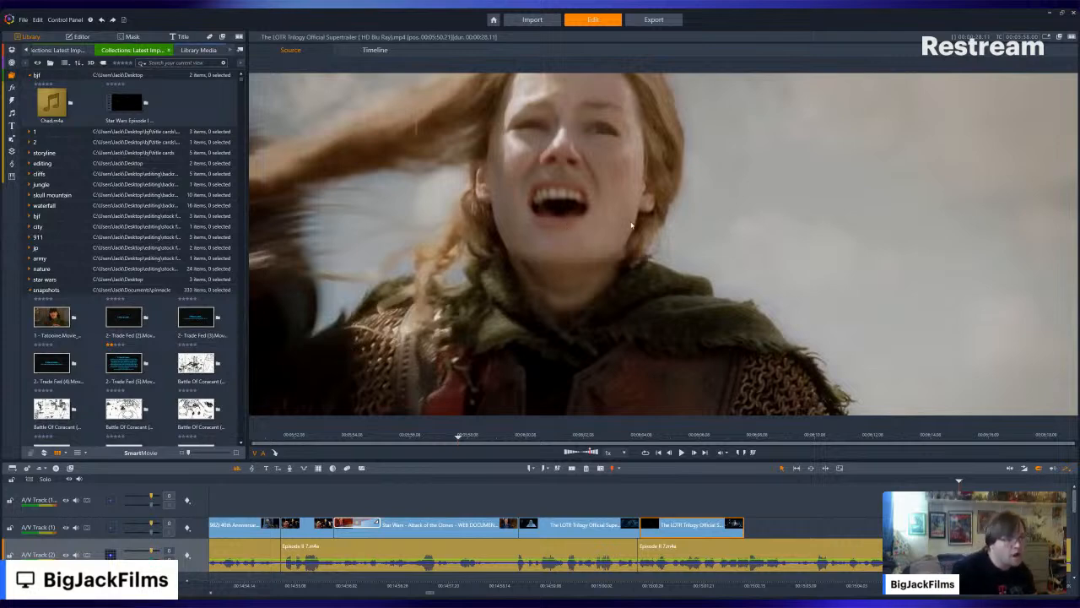
pyautogui.click(119, 193)
pyautogui.press('Left')
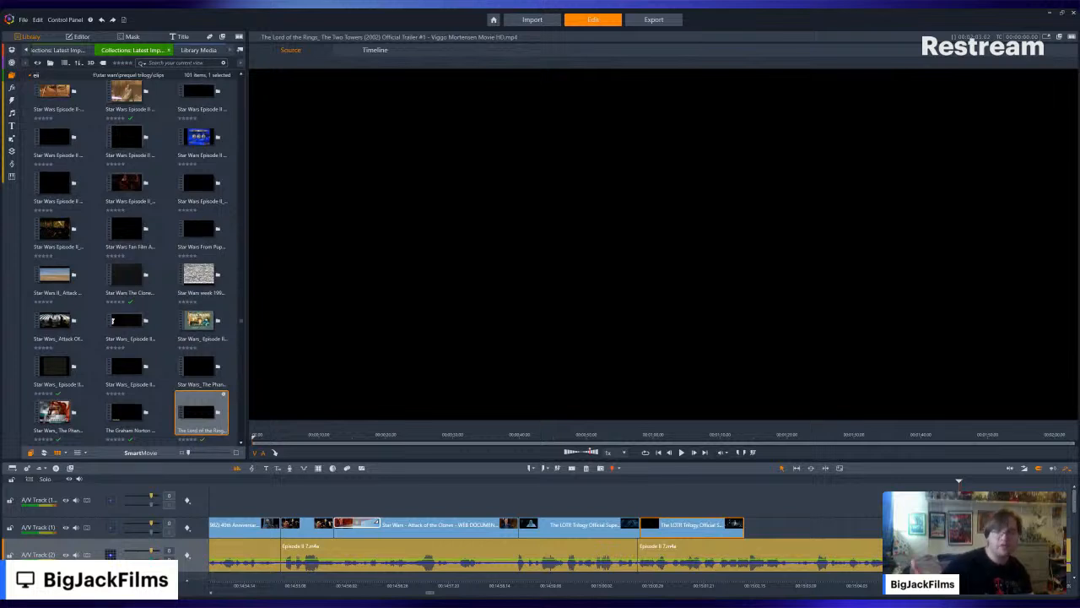
pyautogui.click(32, 453)
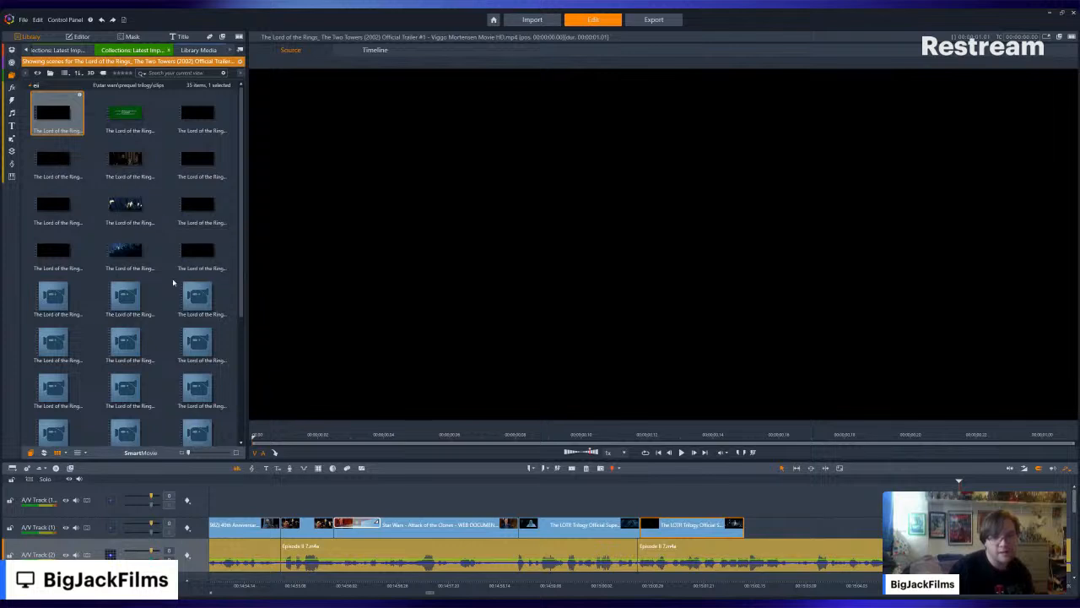
# - Preview the early scenes of the Two Towers trailer, including the fiery fall and the dark tower, for a clip that suits the narration
pyautogui.click(124, 158)
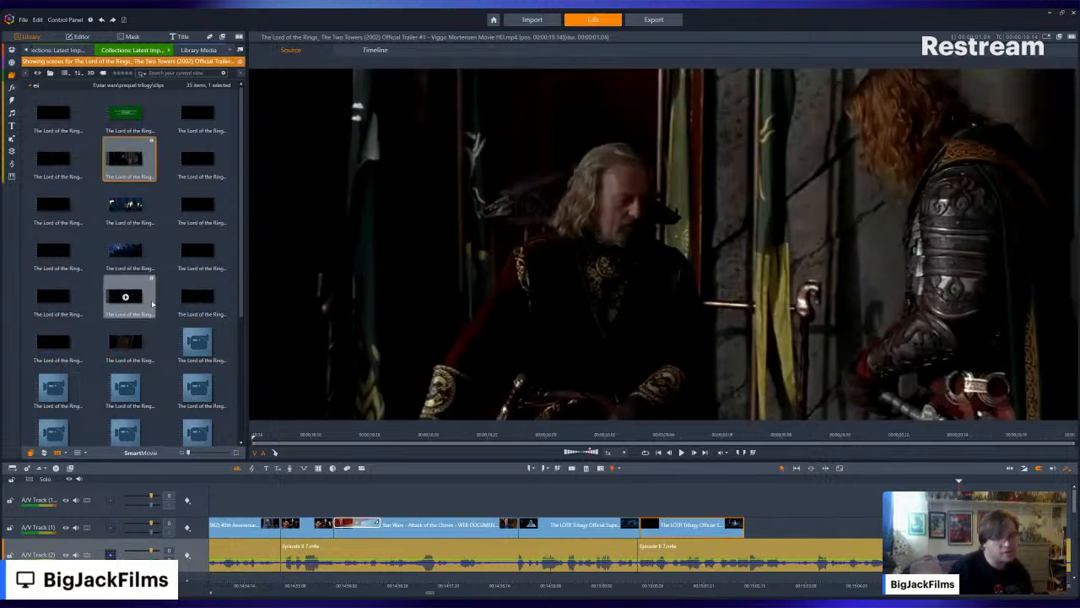
pyautogui.click(196, 204)
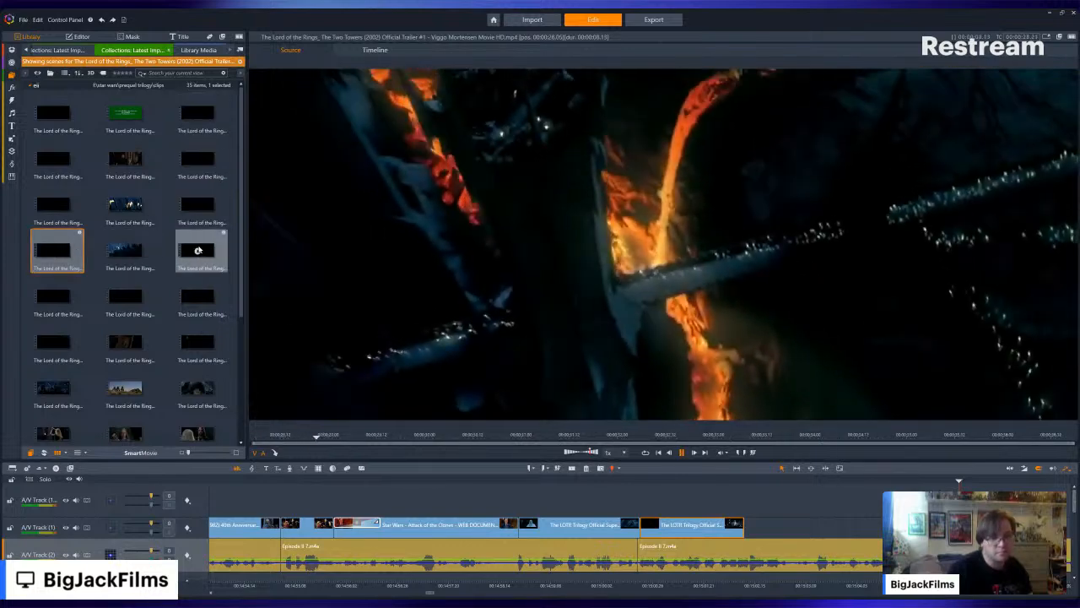
pyautogui.click(197, 251)
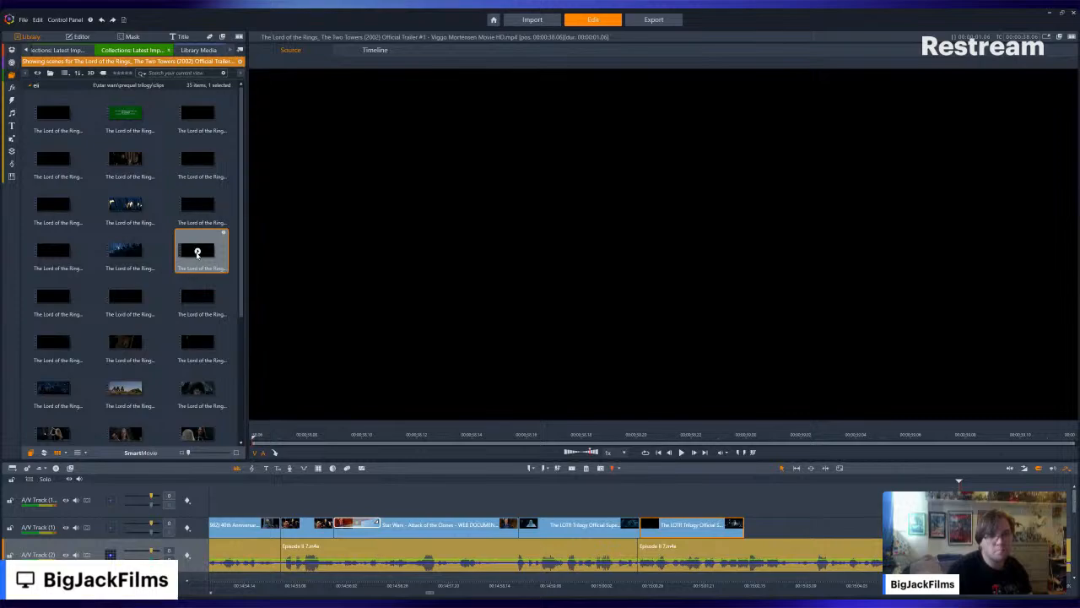
pyautogui.click(124, 251)
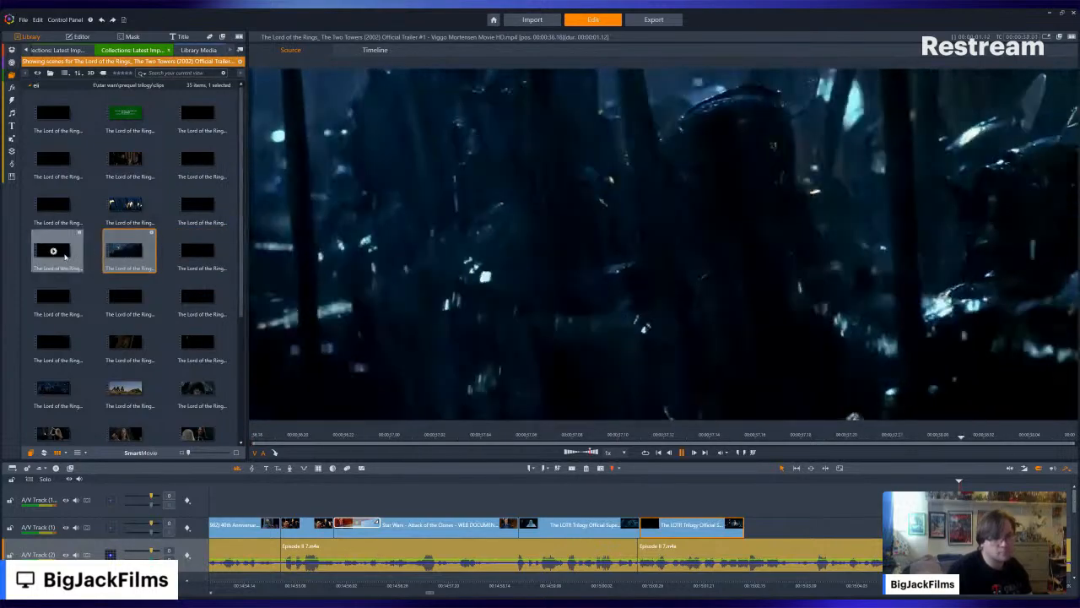
pyautogui.click(56, 252)
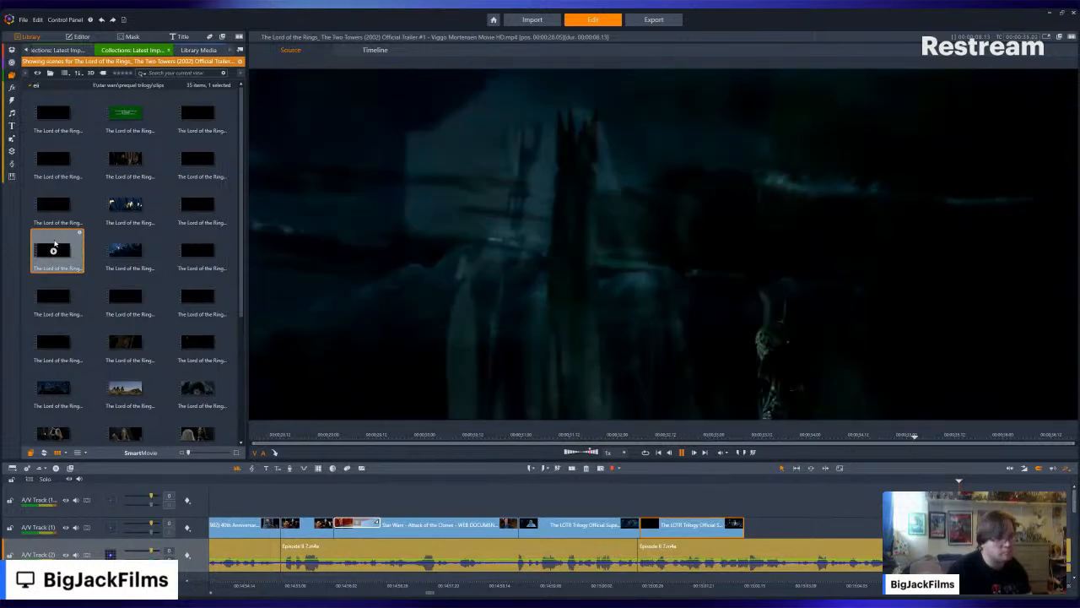
pyautogui.click(734, 506)
pyautogui.moveTo(733, 507); pyautogui.dragTo(421, 523)
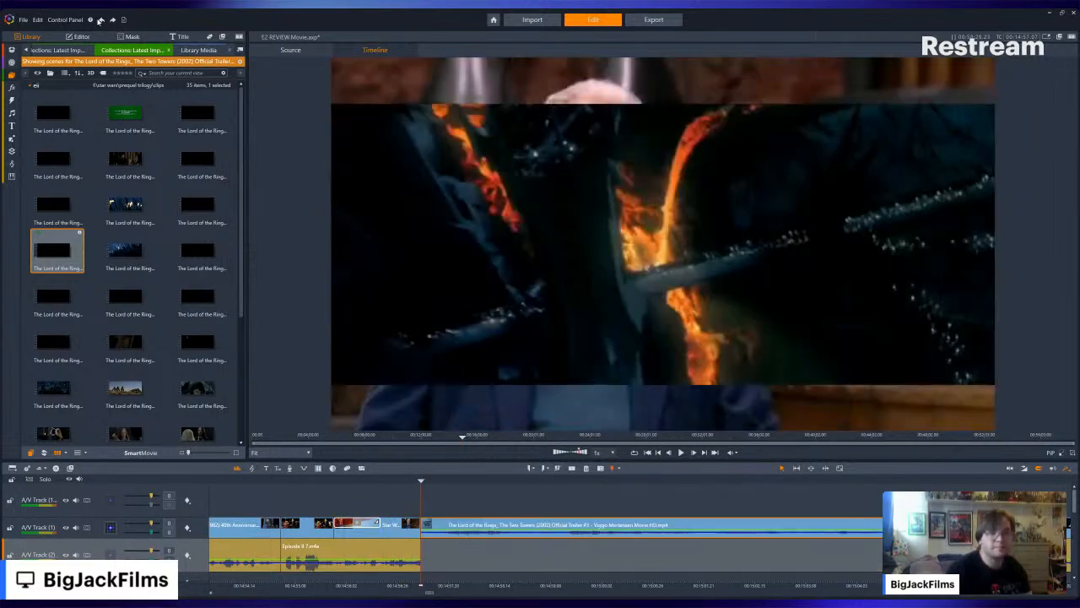
pyautogui.click(102, 20)
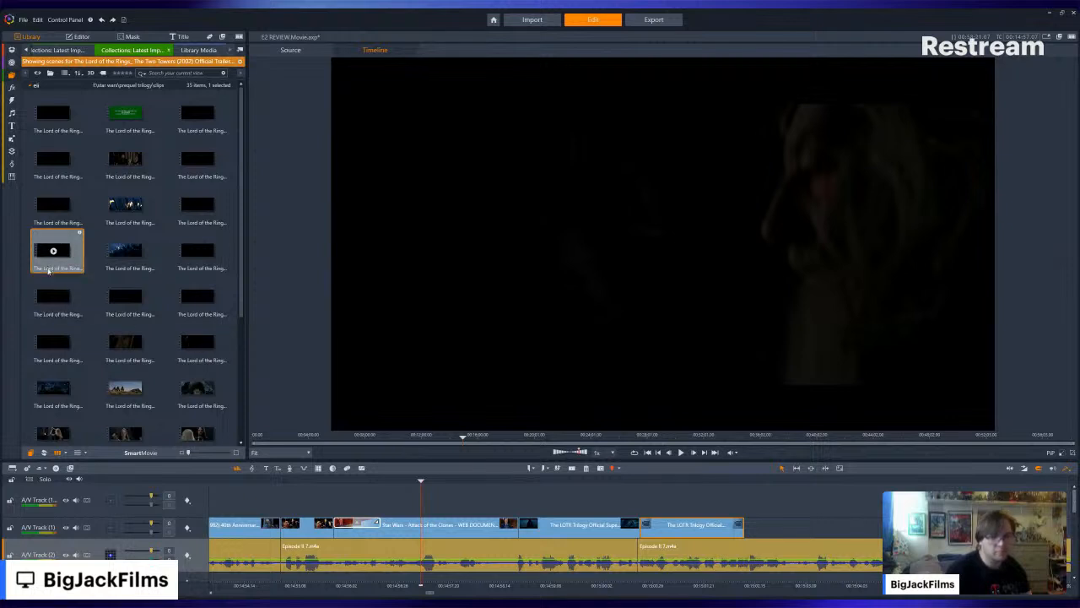
# - Place the Two Towers dark tower scene on the track above the supertrailer clips and trim its start to the tower shot
pyautogui.hotkey('ctrl', 'y')
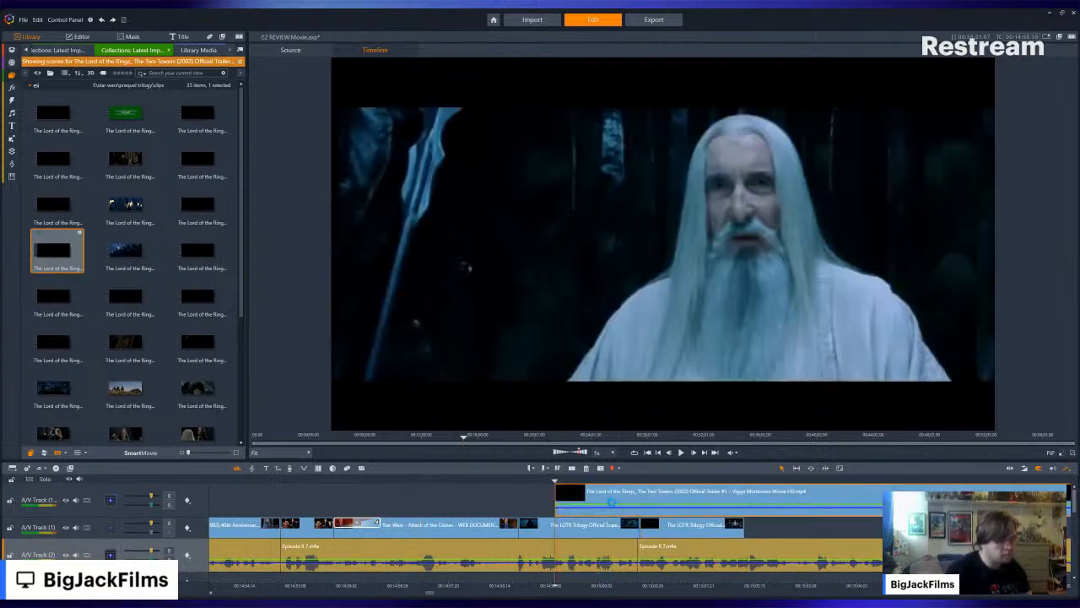
pyautogui.hotkey('ctrl', 'y')
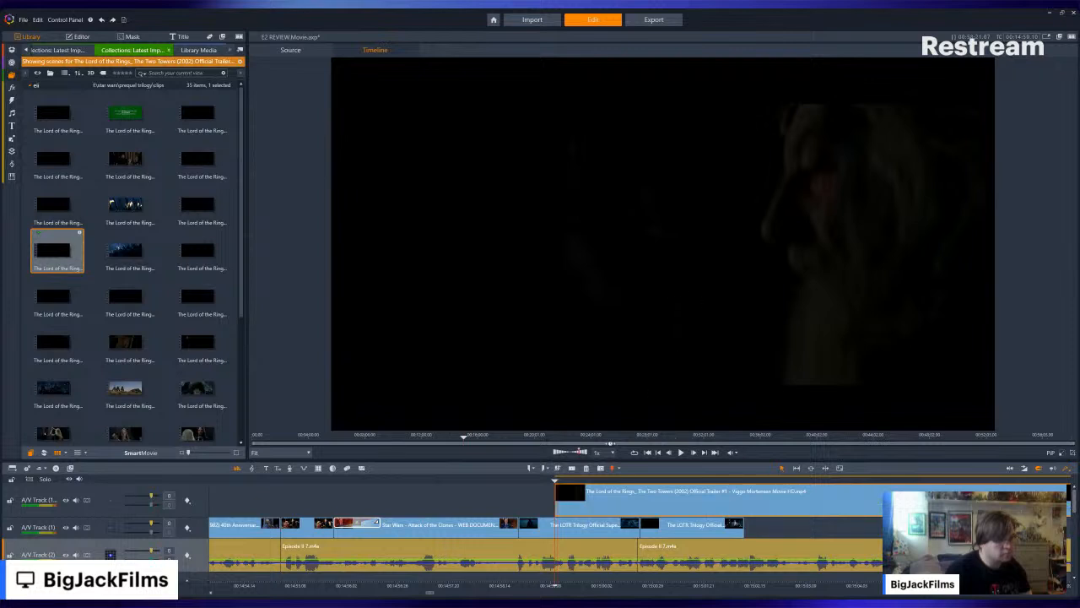
pyautogui.moveTo(559, 508); pyautogui.dragTo(700, 506)
pyautogui.click(844, 480)
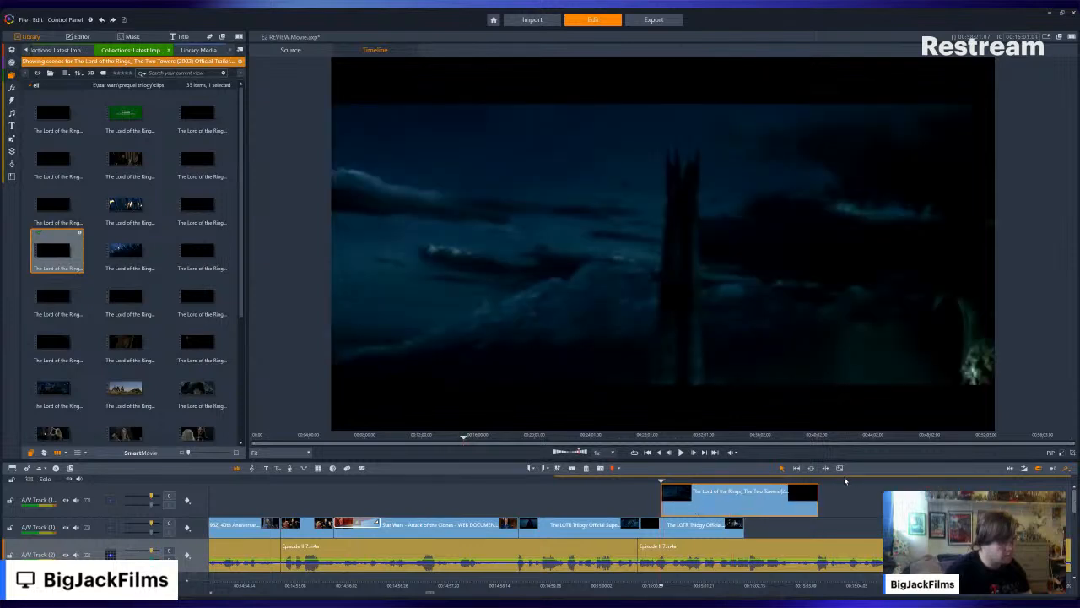
# - Move the Two Towers clip down beside the supertrailer clips, ending with the narration segment, and extend its start back to the balcony clip
pyautogui.click(681, 452)
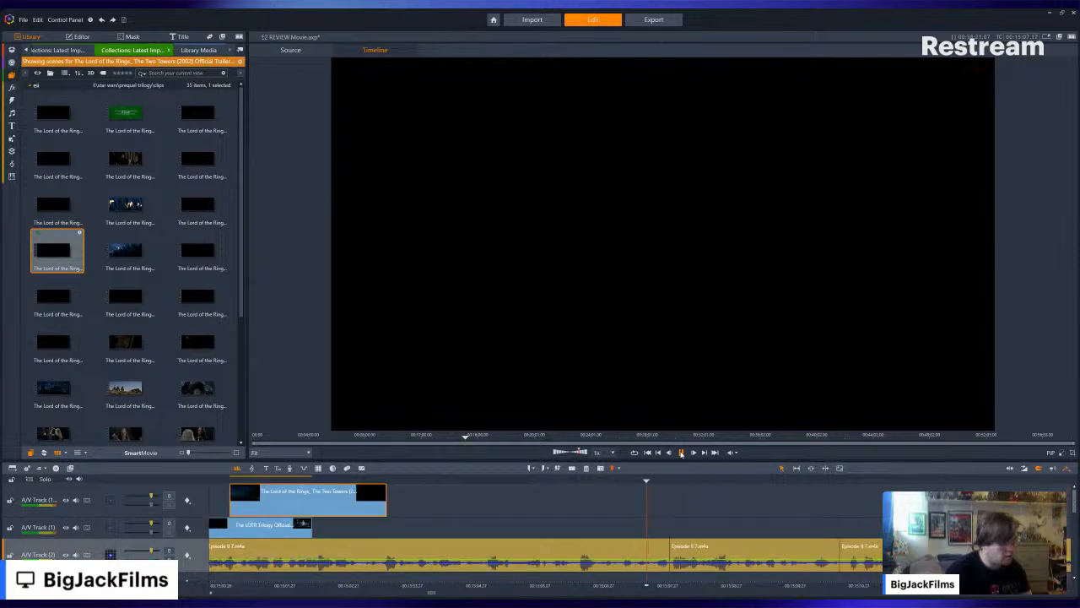
pyautogui.click(681, 453)
pyautogui.moveTo(483, 495); pyautogui.dragTo(604, 523)
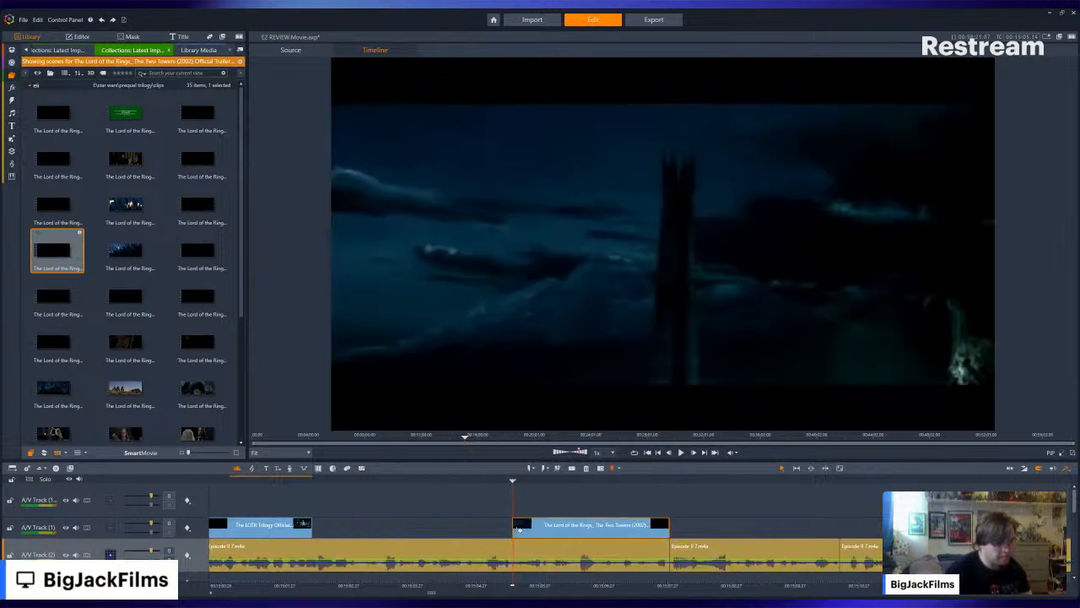
pyautogui.moveTo(513, 524); pyautogui.dragTo(304, 528)
pyautogui.scroll(-3, 173, 278)
pyautogui.scroll(-1, 173, 278)
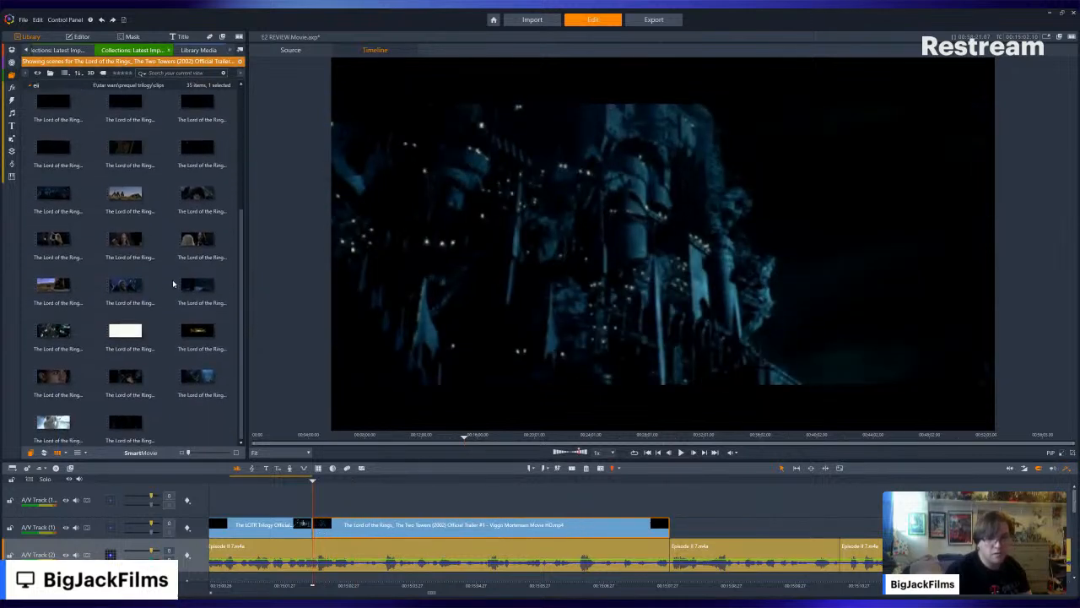
pyautogui.scroll(4, 170, 364)
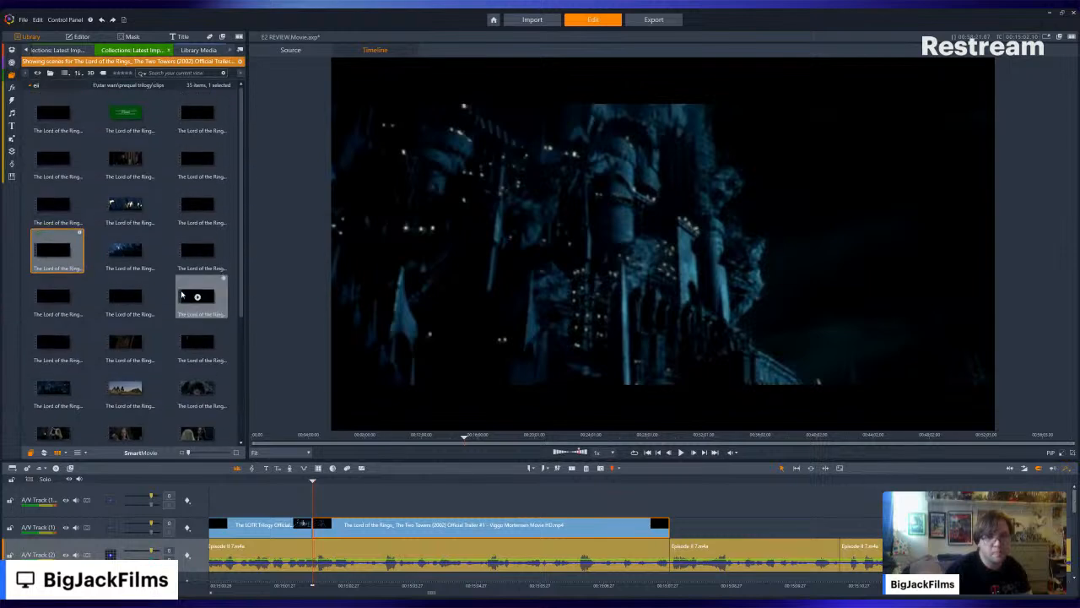
# - Play back the narration from the end of the balcony clip through the Two Towers clip and review its closing frames
pyautogui.press('Left')
pyautogui.press('Left')
pyautogui.press('Left')
pyautogui.press('Left')
pyautogui.press('Left')
pyautogui.press('Left')
pyautogui.press('Left')
pyautogui.press('Left')
pyautogui.press('Left')
pyautogui.press('Left')
pyautogui.press('Left')
pyautogui.press('Left')
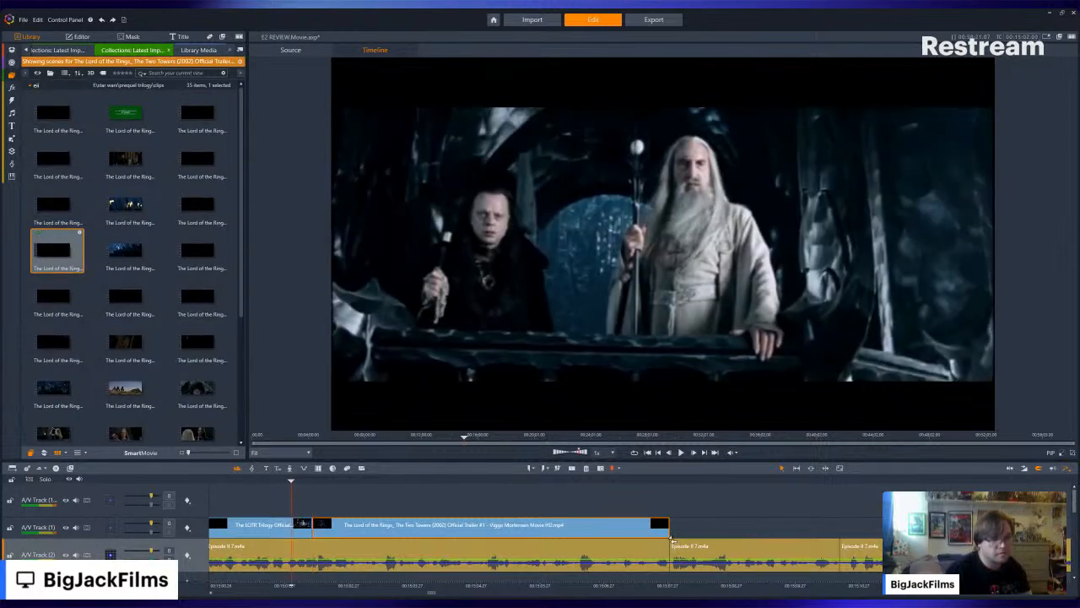
pyautogui.click(682, 454)
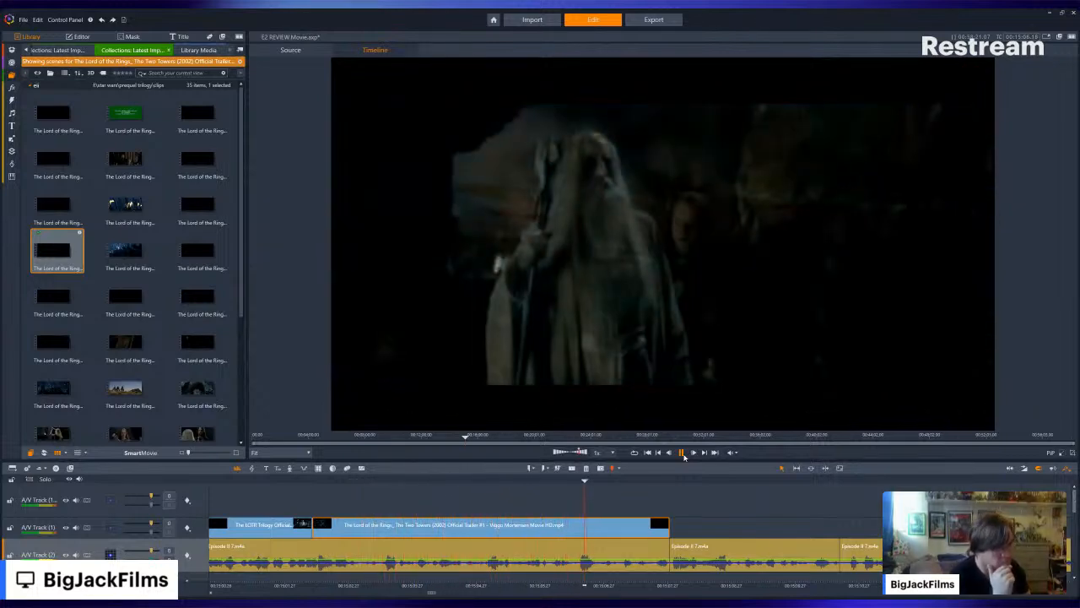
pyautogui.click(683, 453)
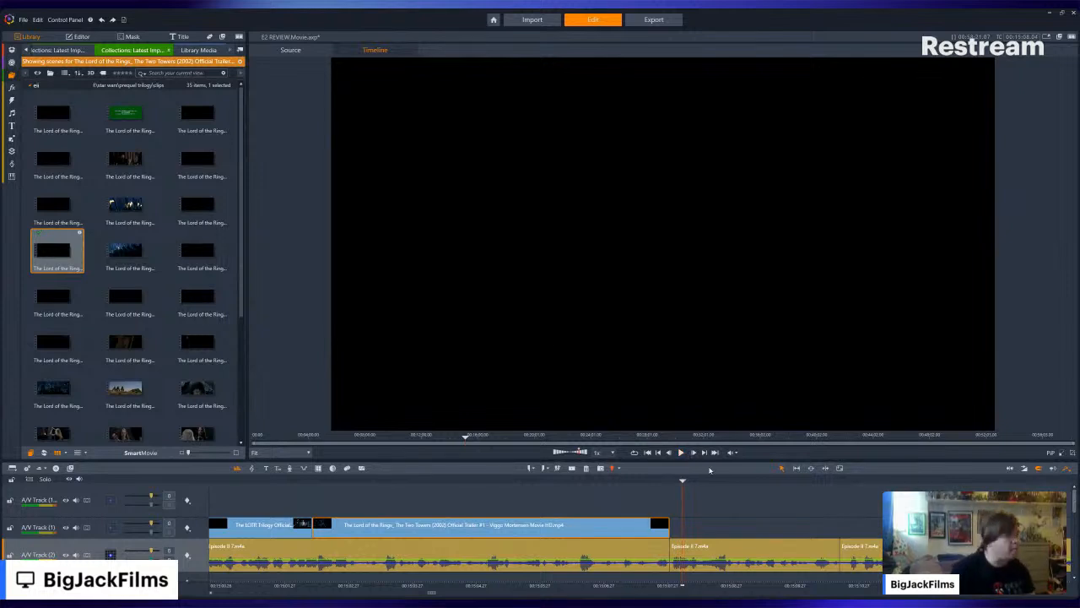
pyautogui.press('Left')
pyautogui.press('Left')
pyautogui.press('Left')
pyautogui.press('Left')
pyautogui.press('Left')
pyautogui.press('Left')
pyautogui.press('Left')
pyautogui.press('Left')
pyautogui.press('Left')
pyautogui.press('Left')
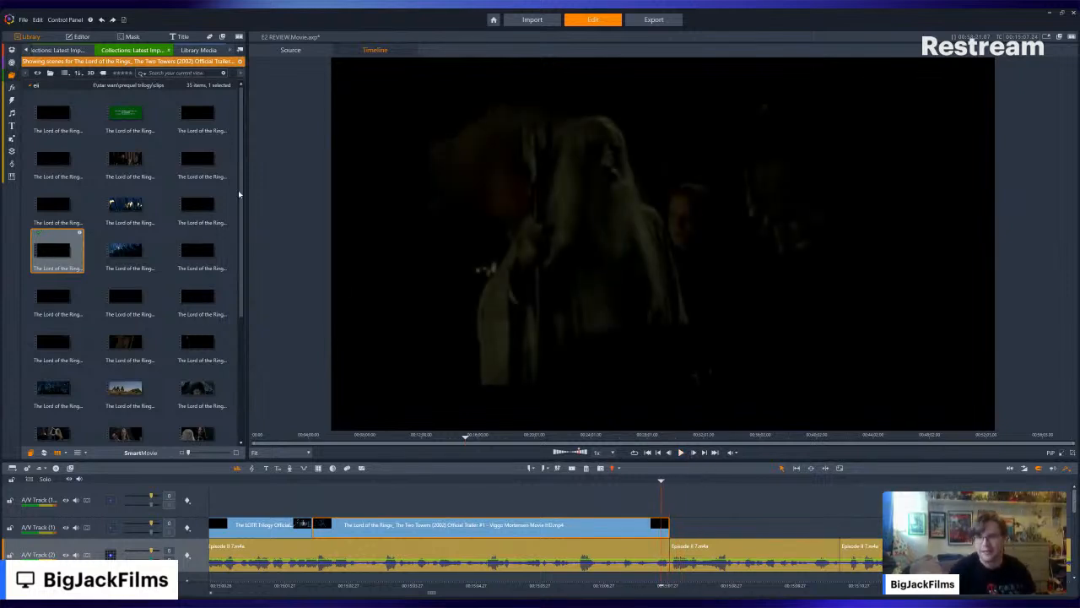